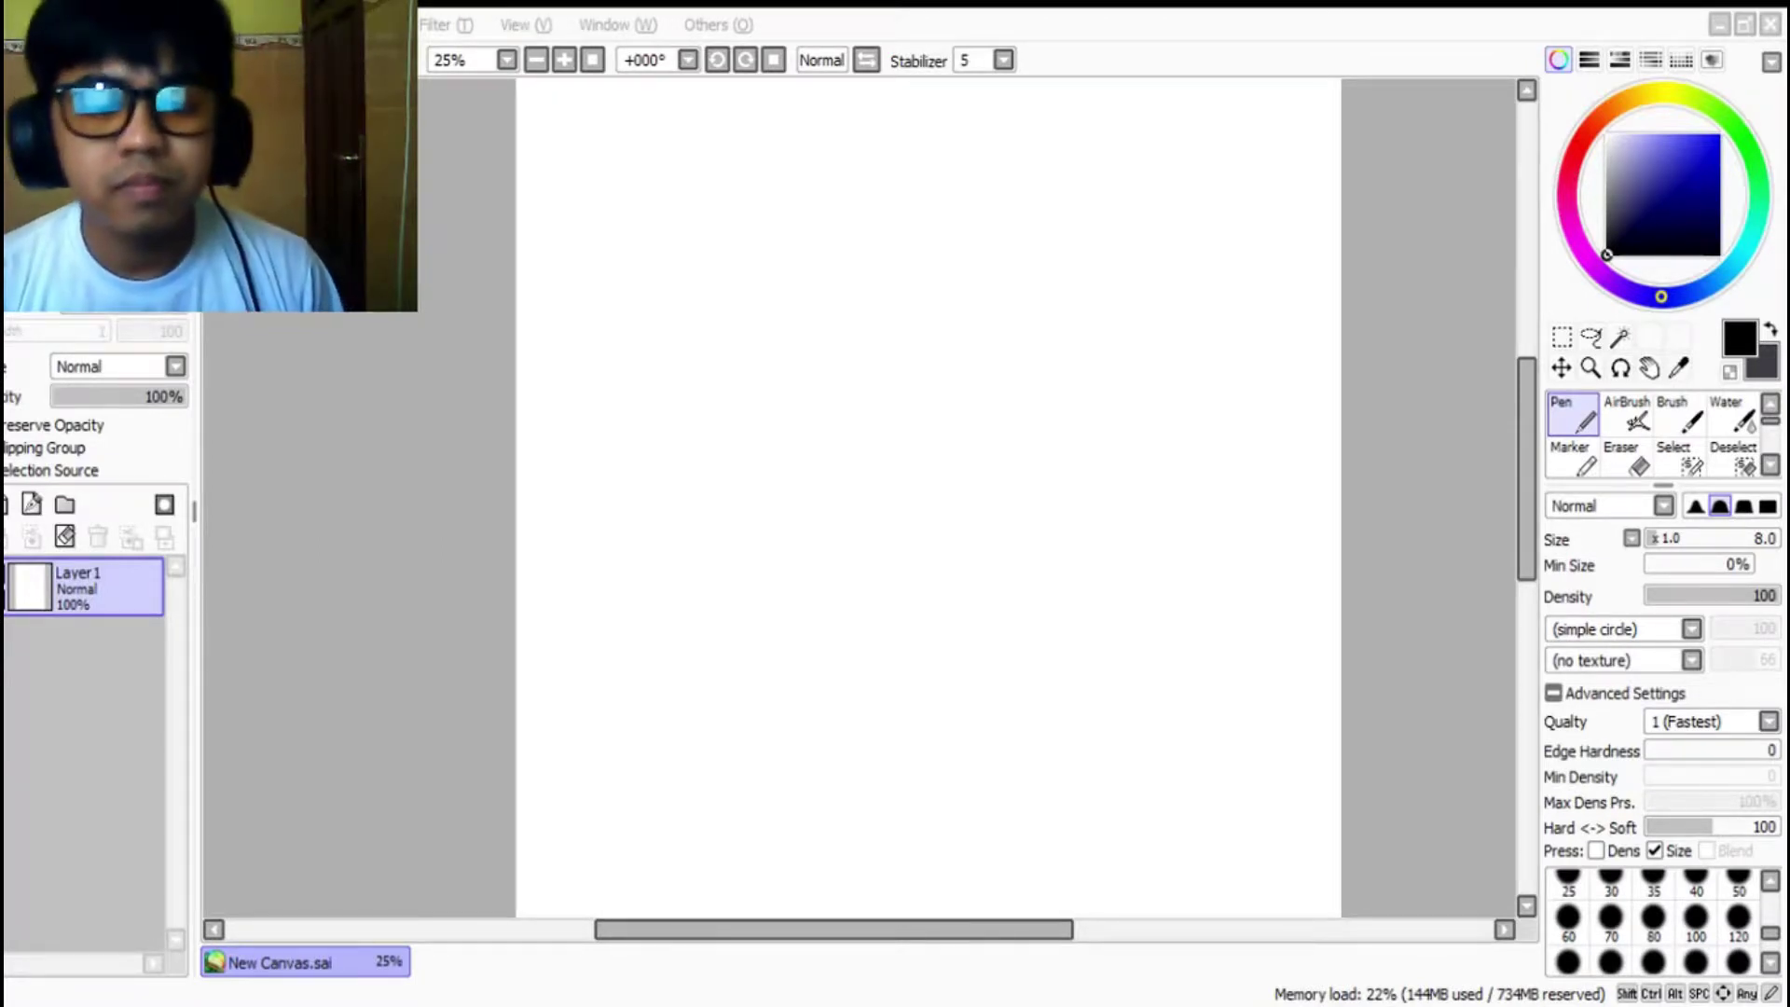
click(654, 1003)
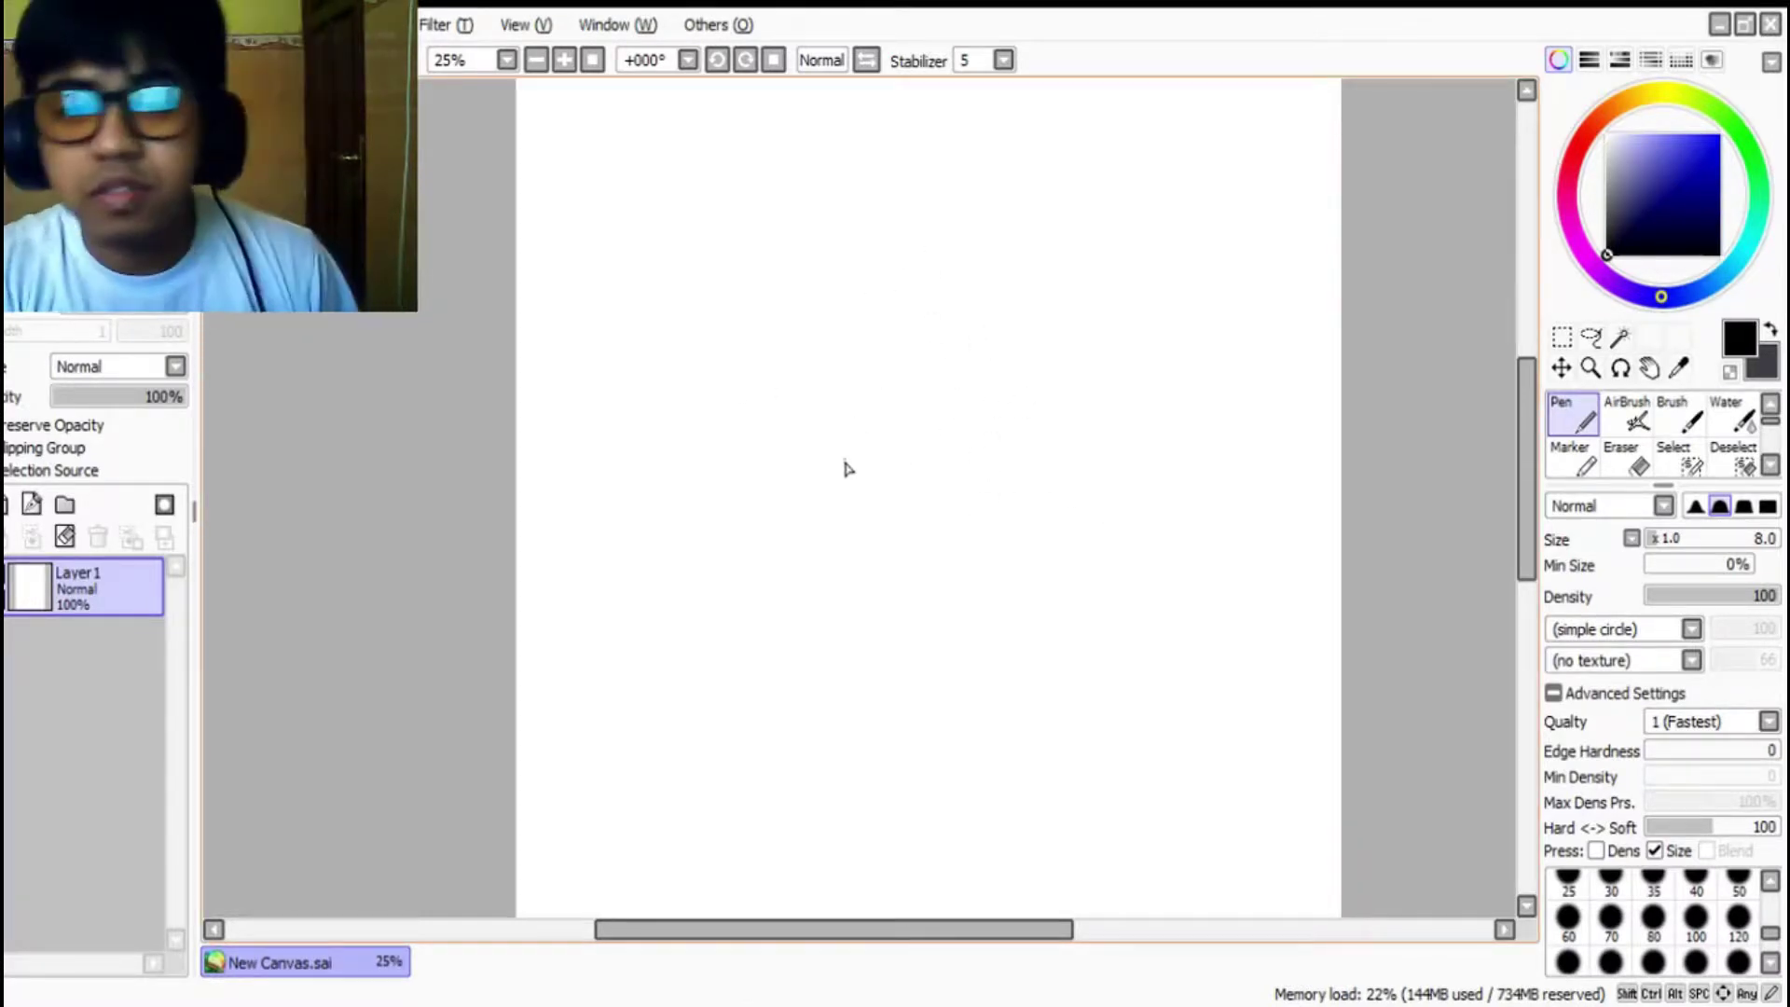
drag(823, 366, 909, 310)
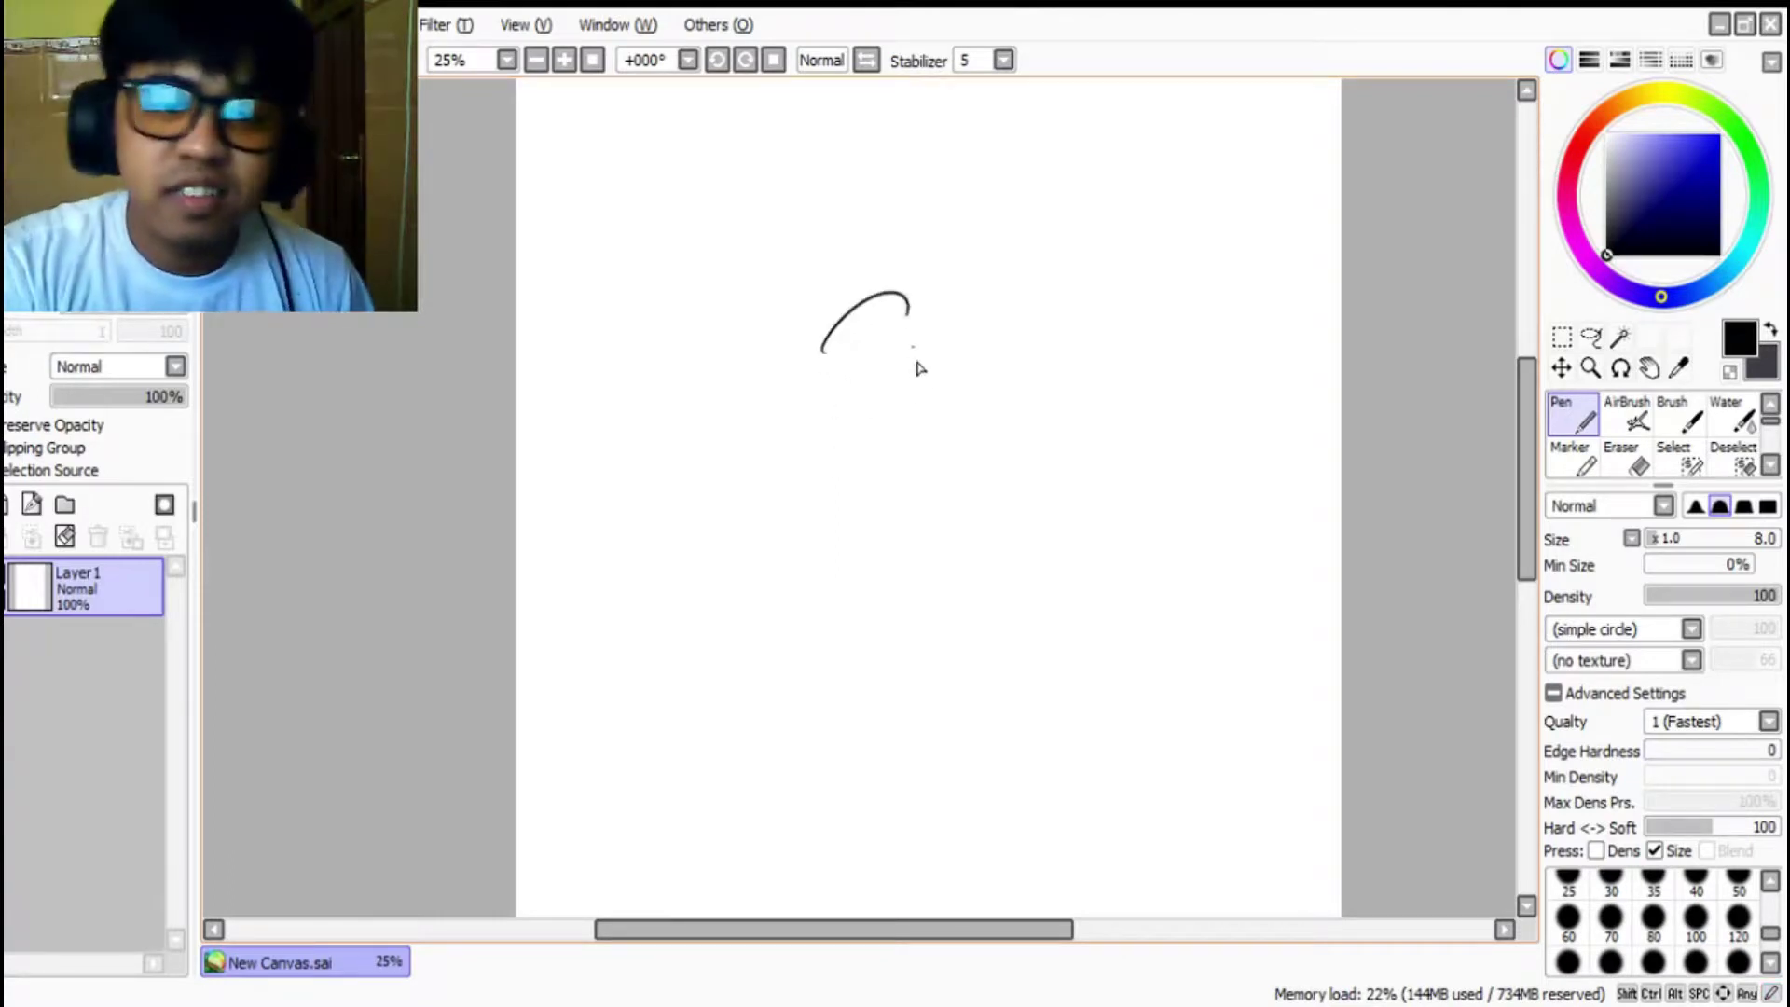
key(ctrl+z)
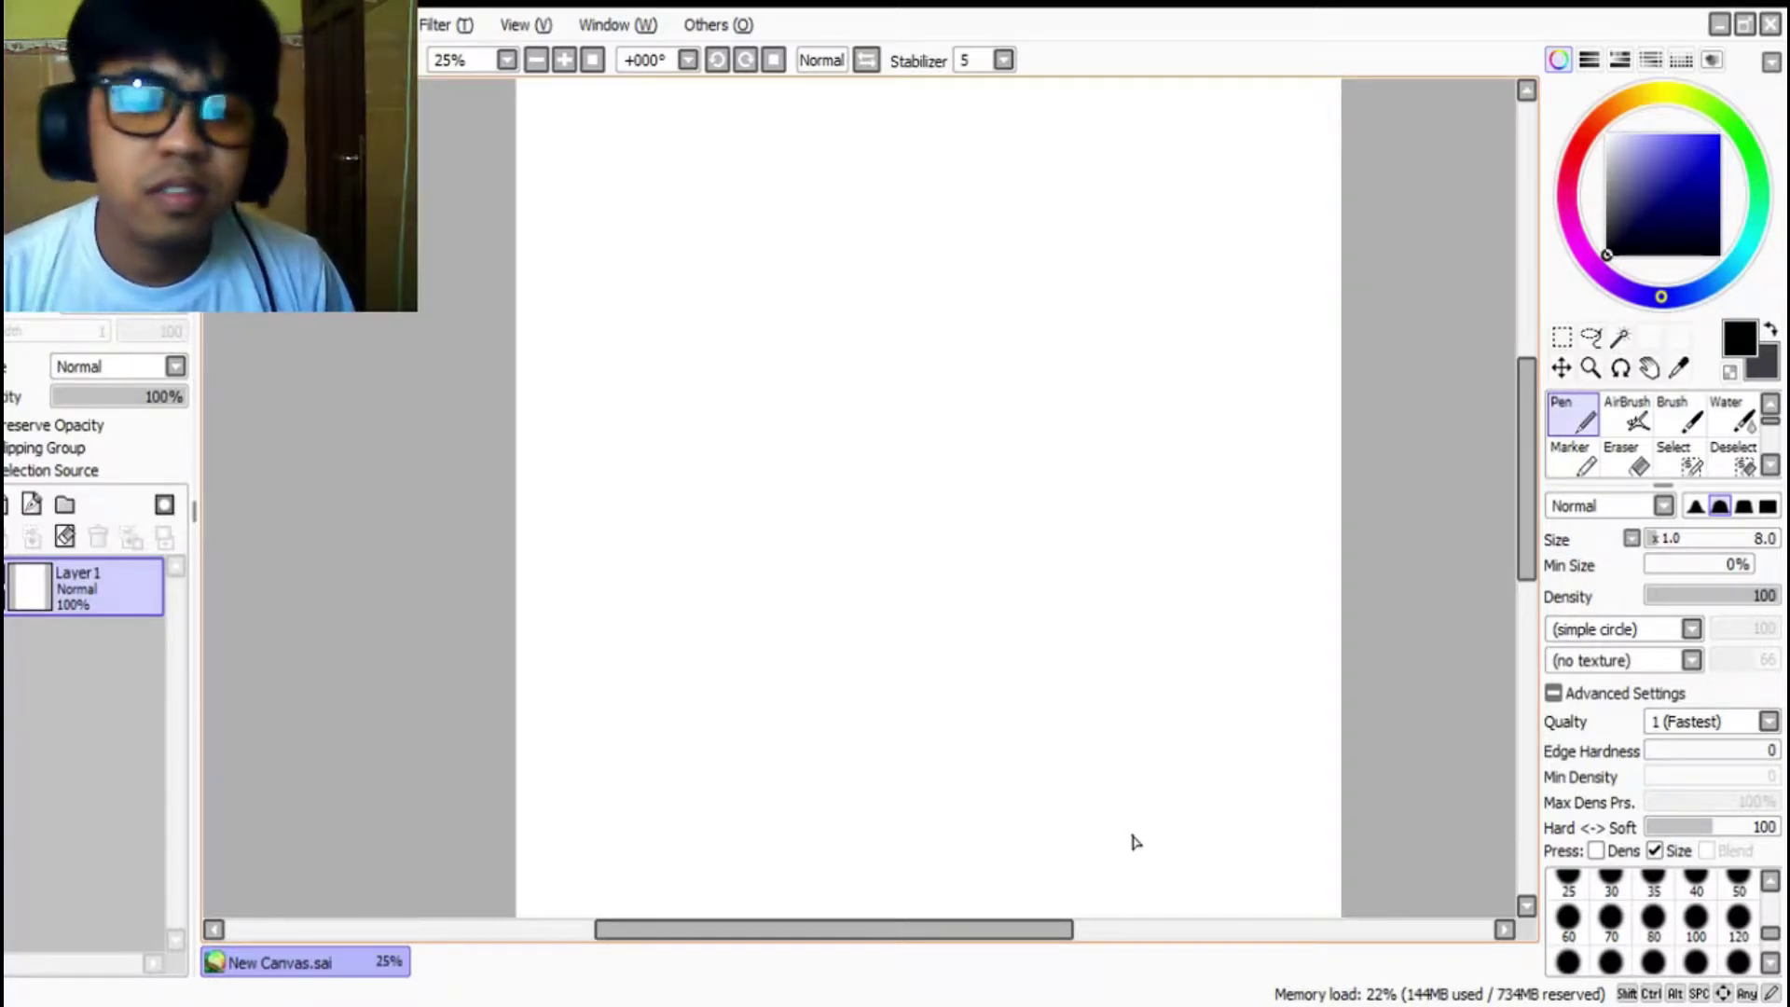
Step: Open the two-character reference illustration 16079964_1ZCtU3... alongside the blank canvas
key(alt+Tab)
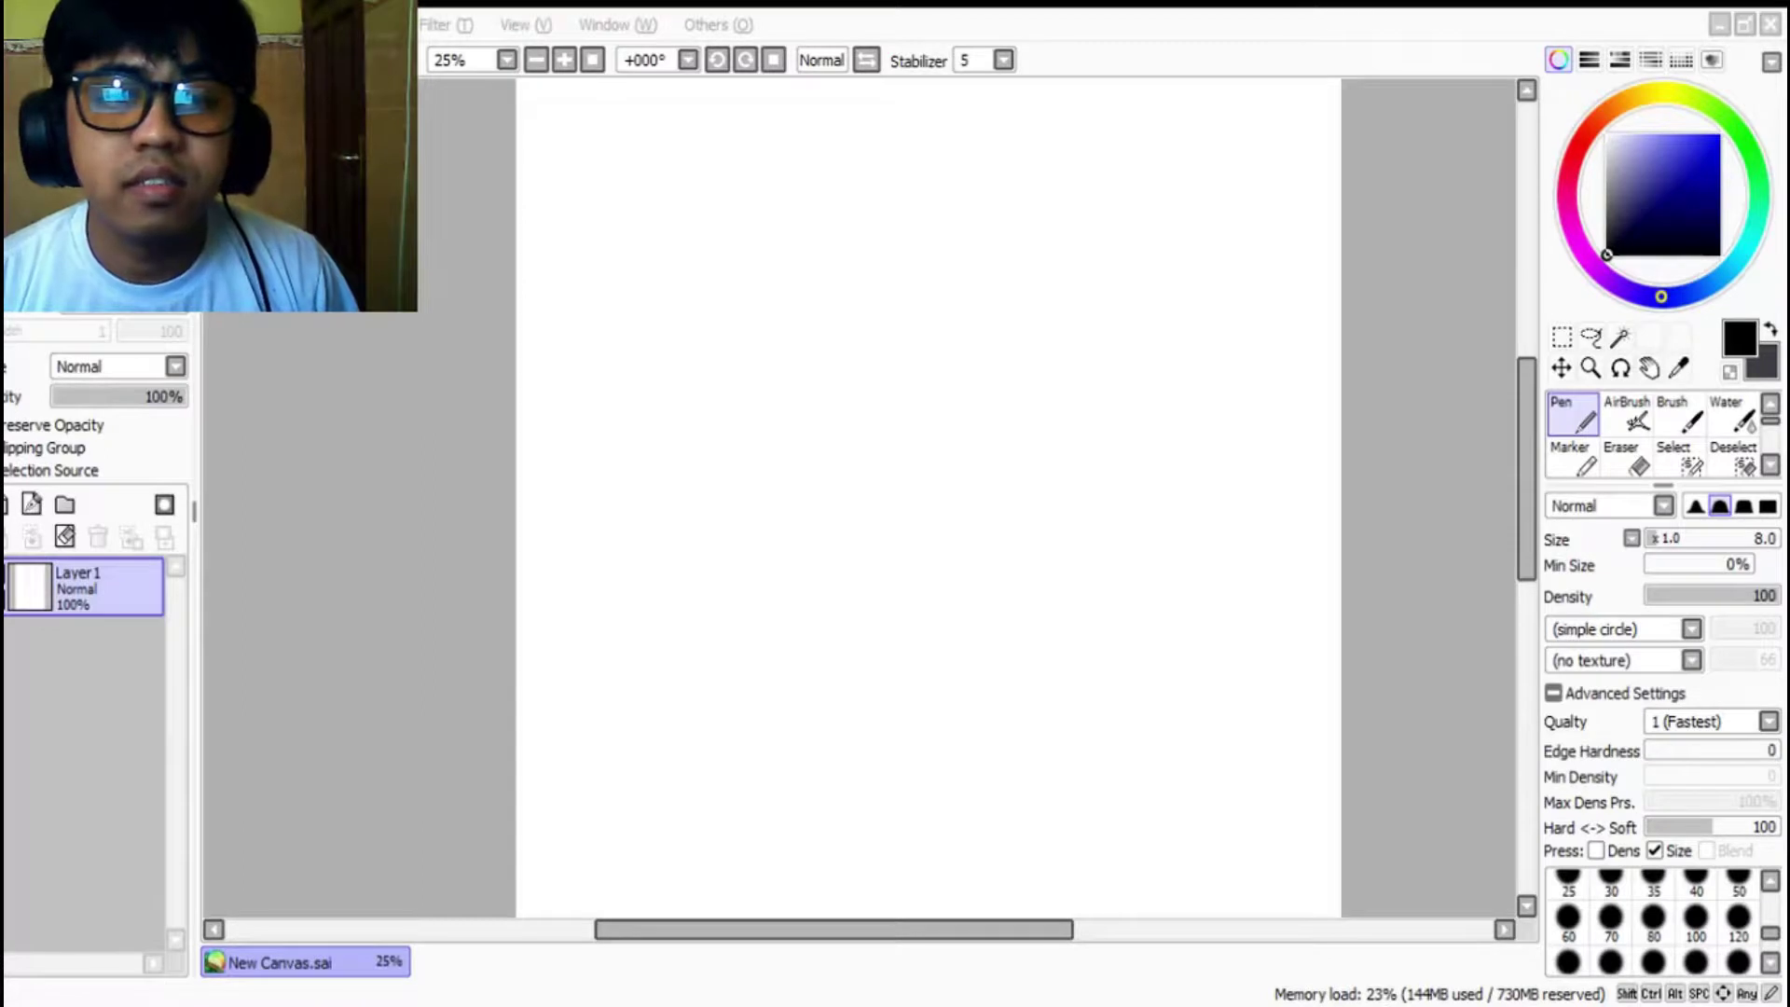
key(alt+Tab)
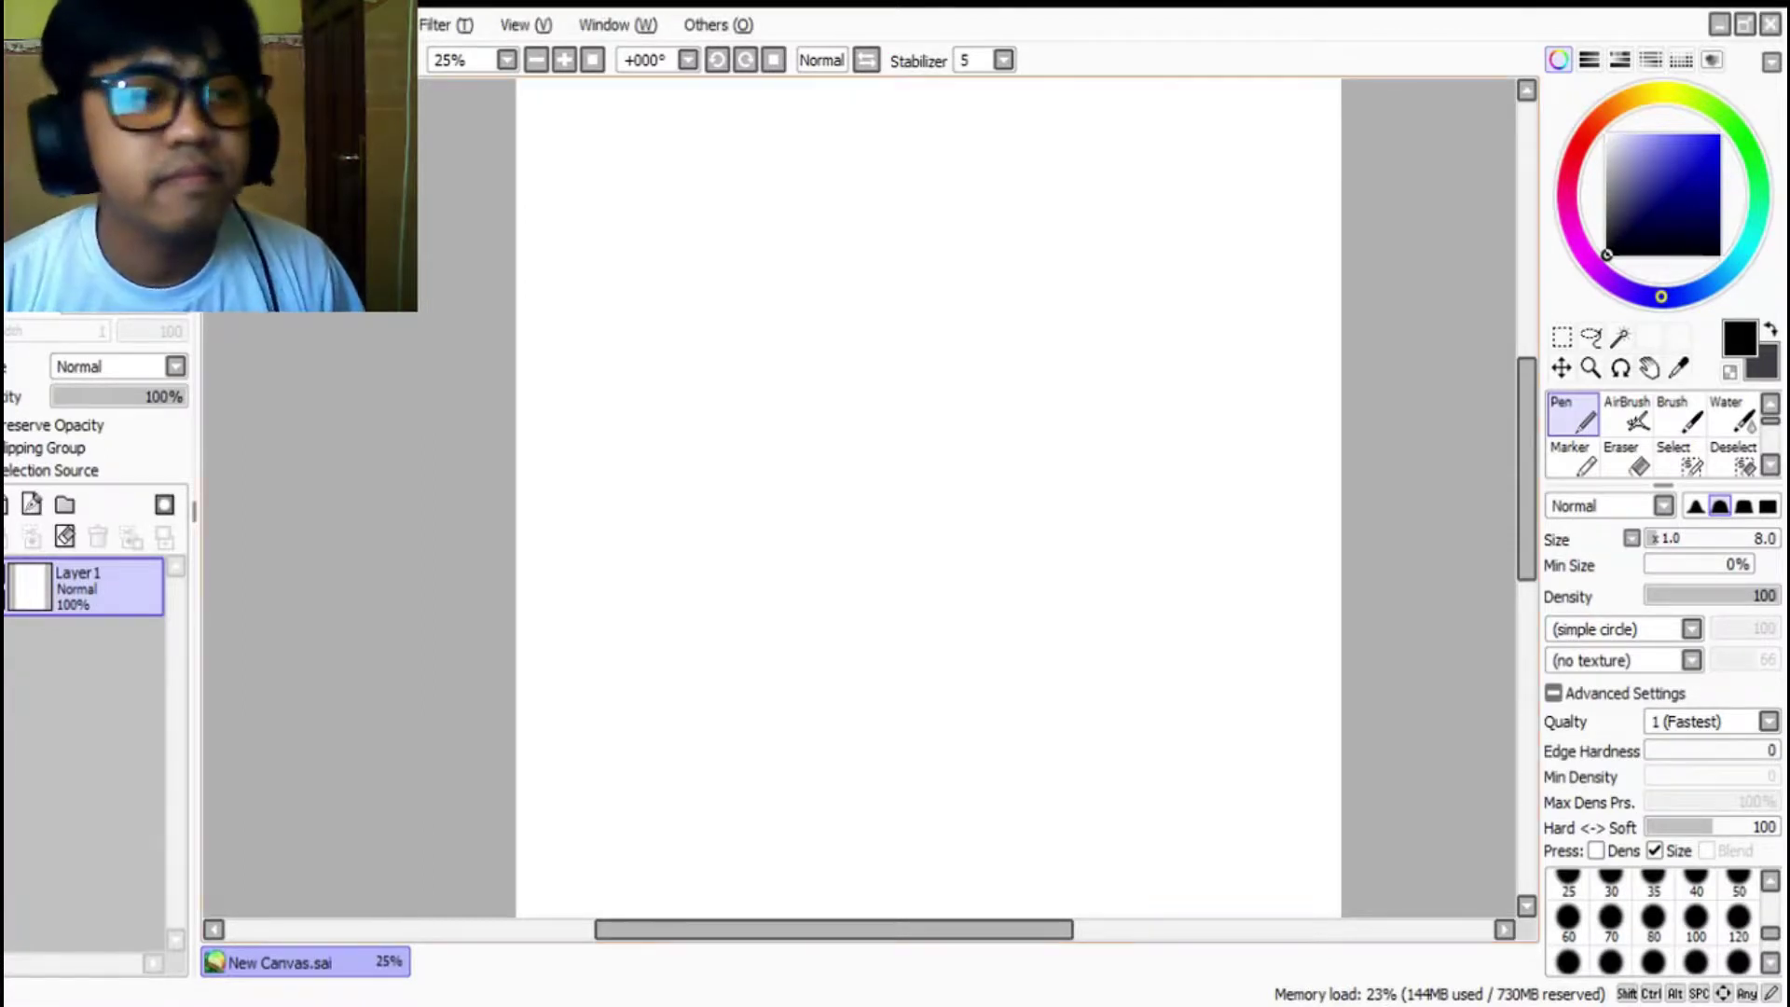
key(ctrl+o)
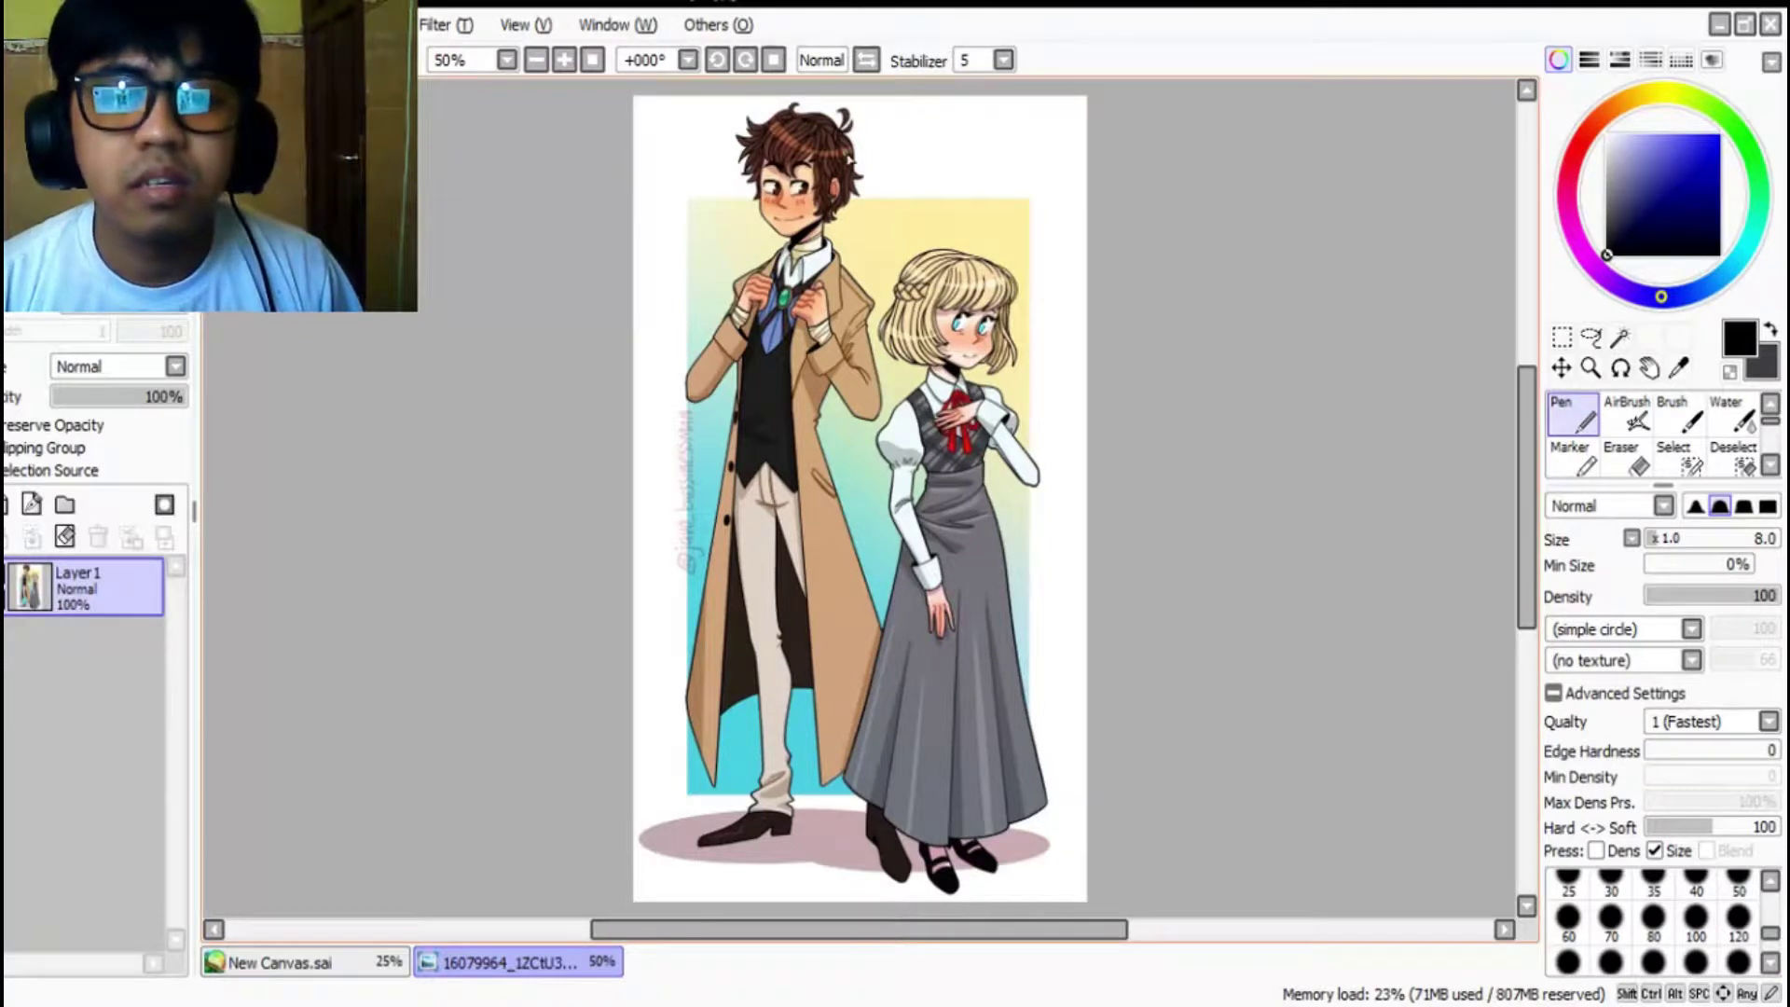
Step: Examine the poses and proportions of the two characters in the reference illustration and compare it with the blank New Canvas.sai page
scroll(830, 168, up, 2)
scroll(766, 274, down, 2)
scroll(765, 273, up, 1)
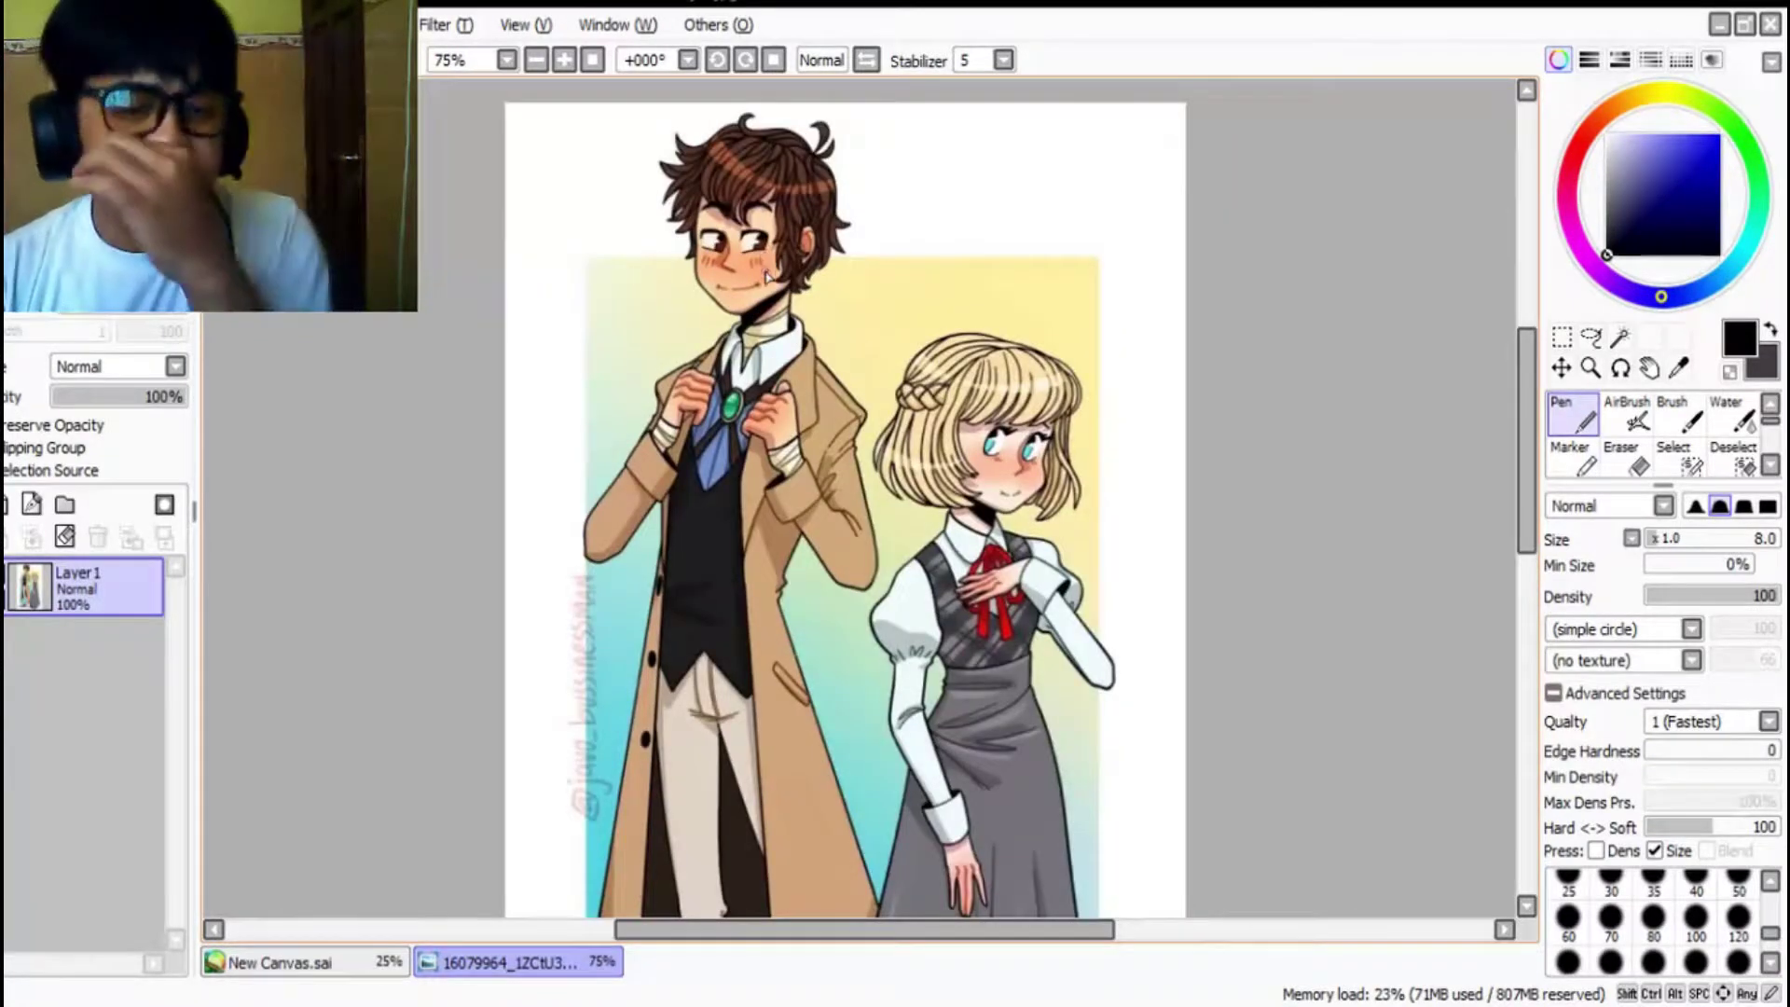
scroll(766, 264, up, 1)
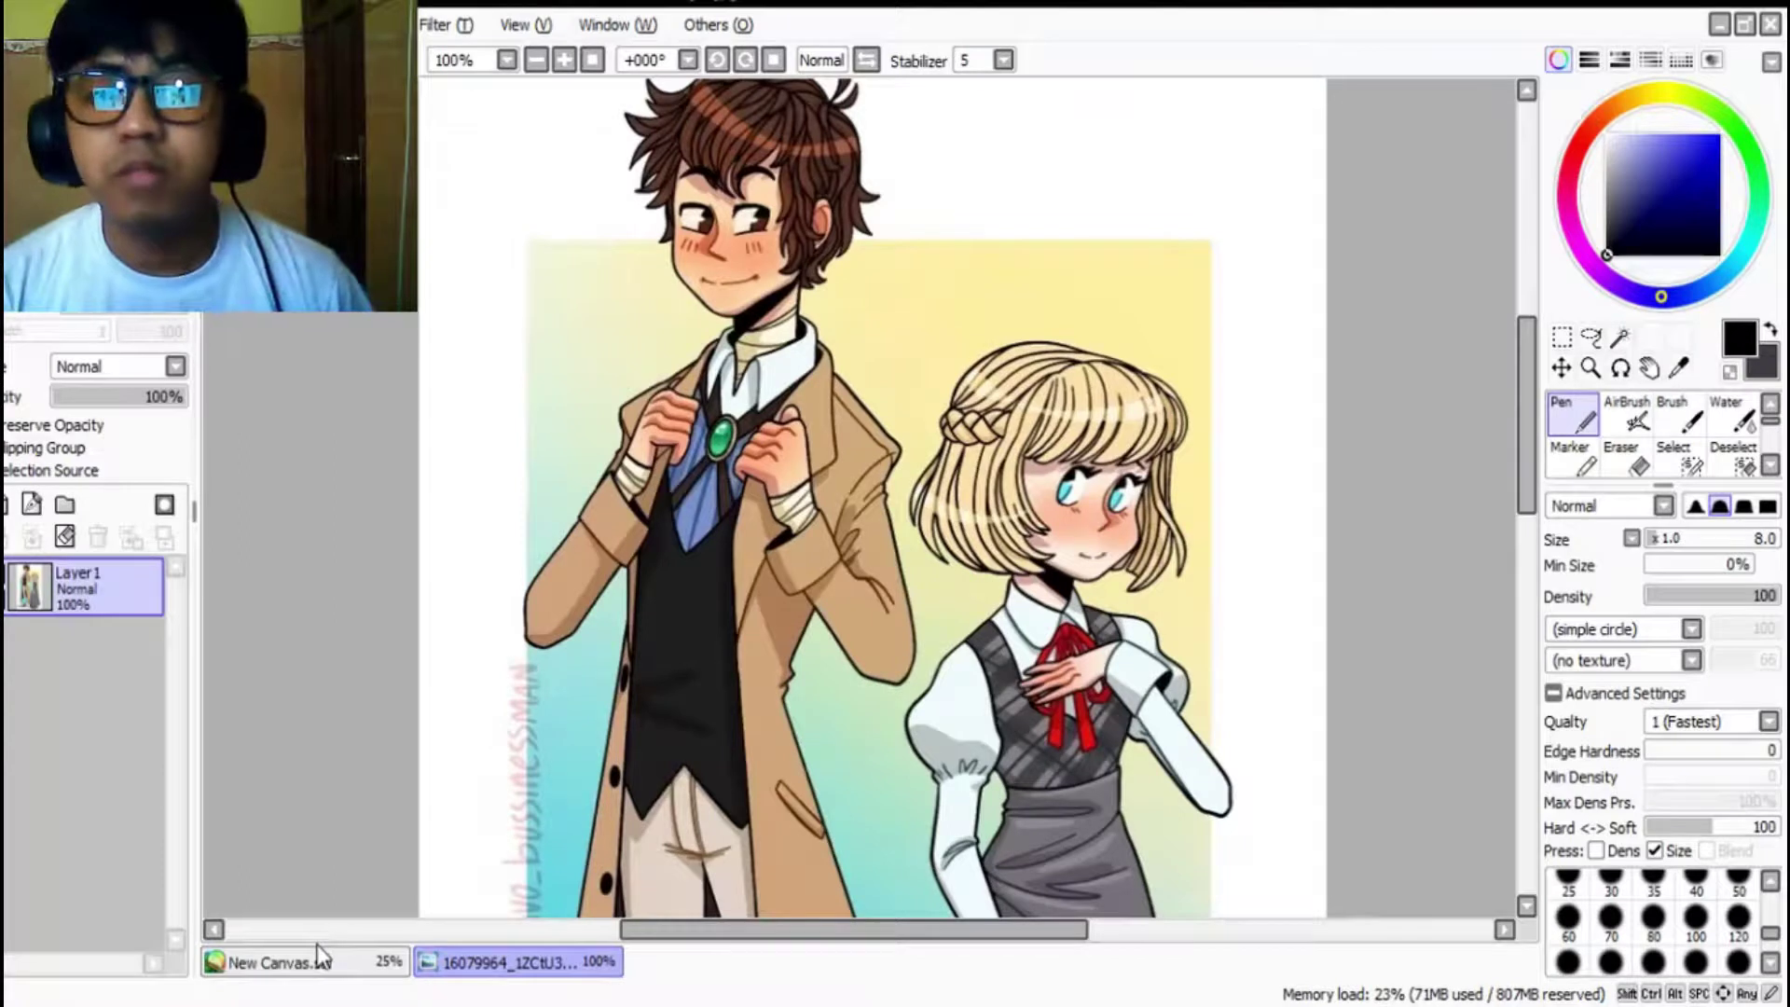
scroll(970, 755, down, 2)
scroll(858, 466, down, 1)
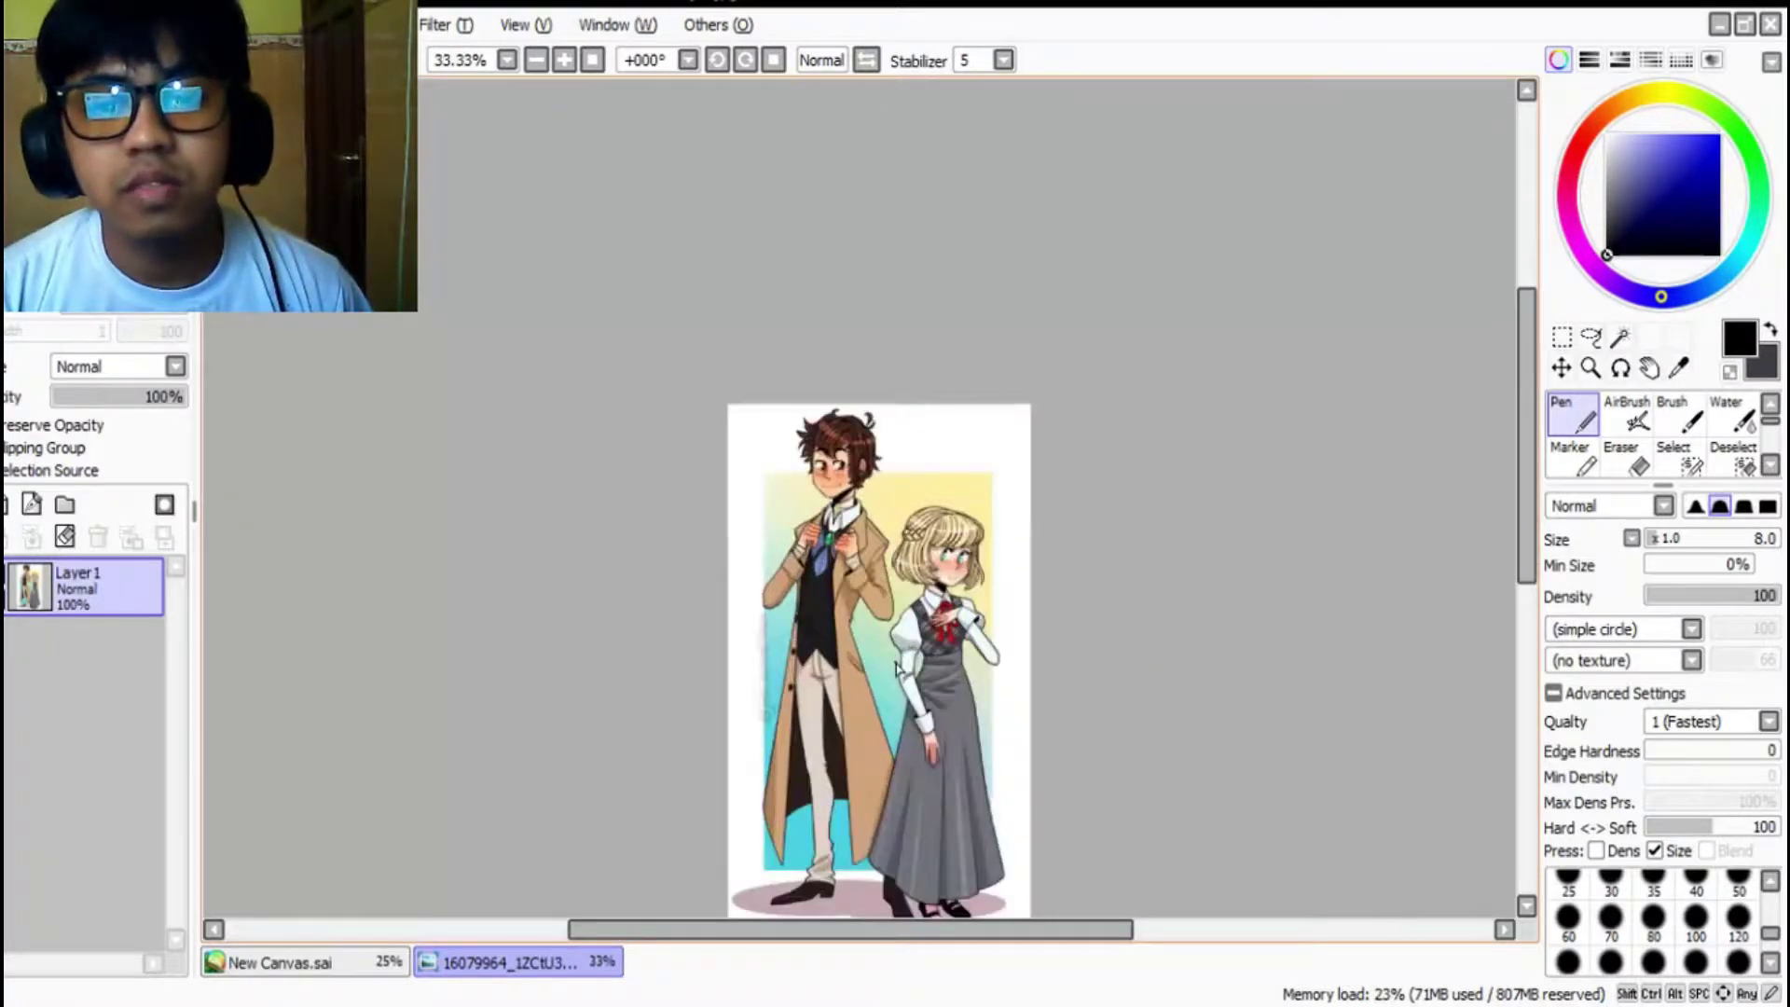
scroll(900, 670, up, 1)
click(311, 969)
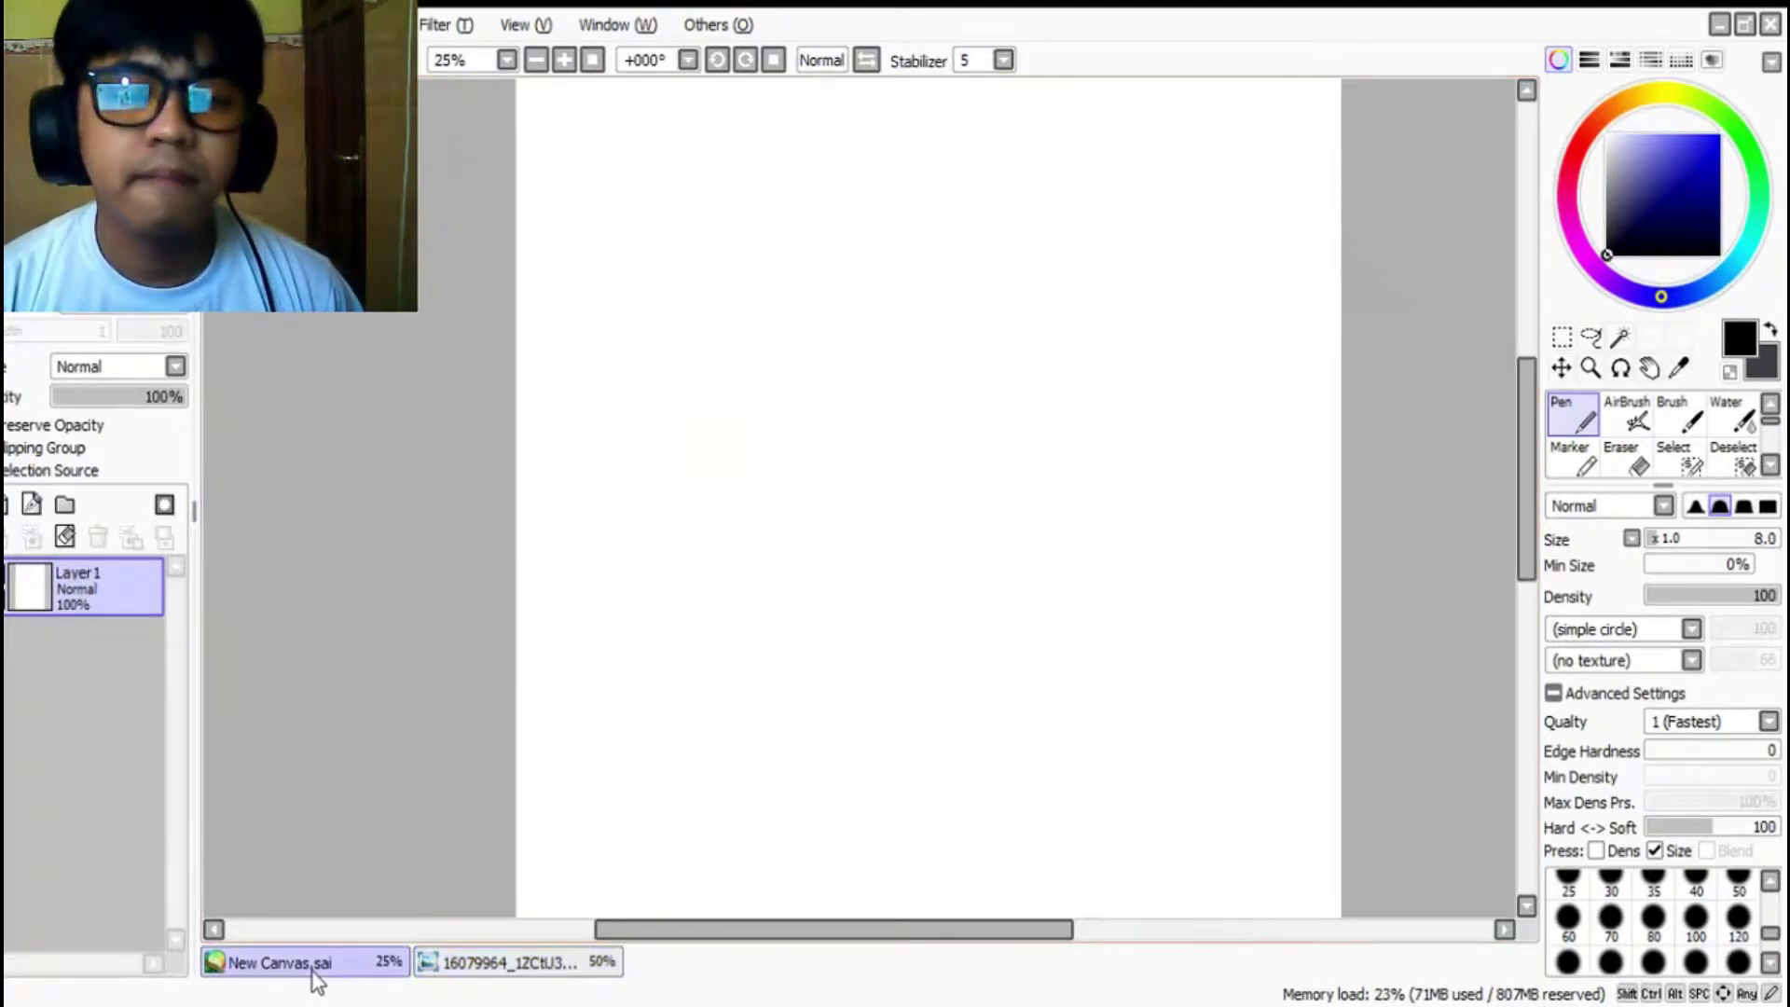
scroll(757, 510, down, 2)
scroll(764, 521, up, 1)
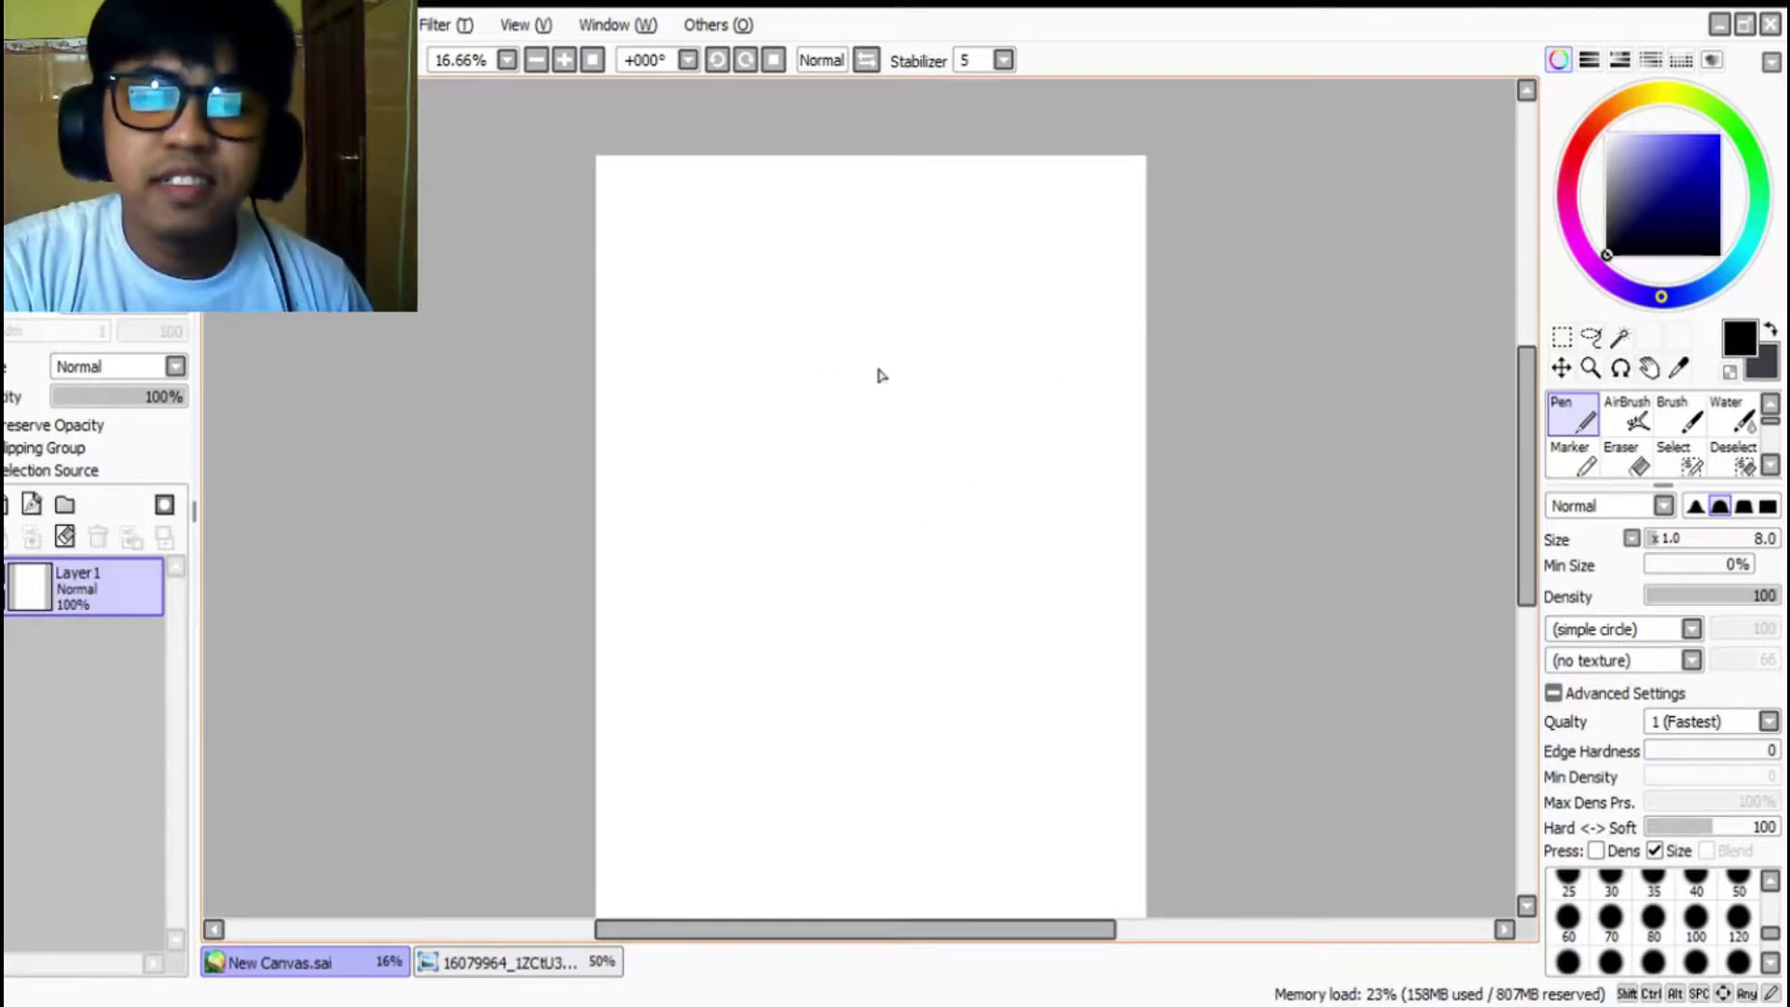
click(613, 964)
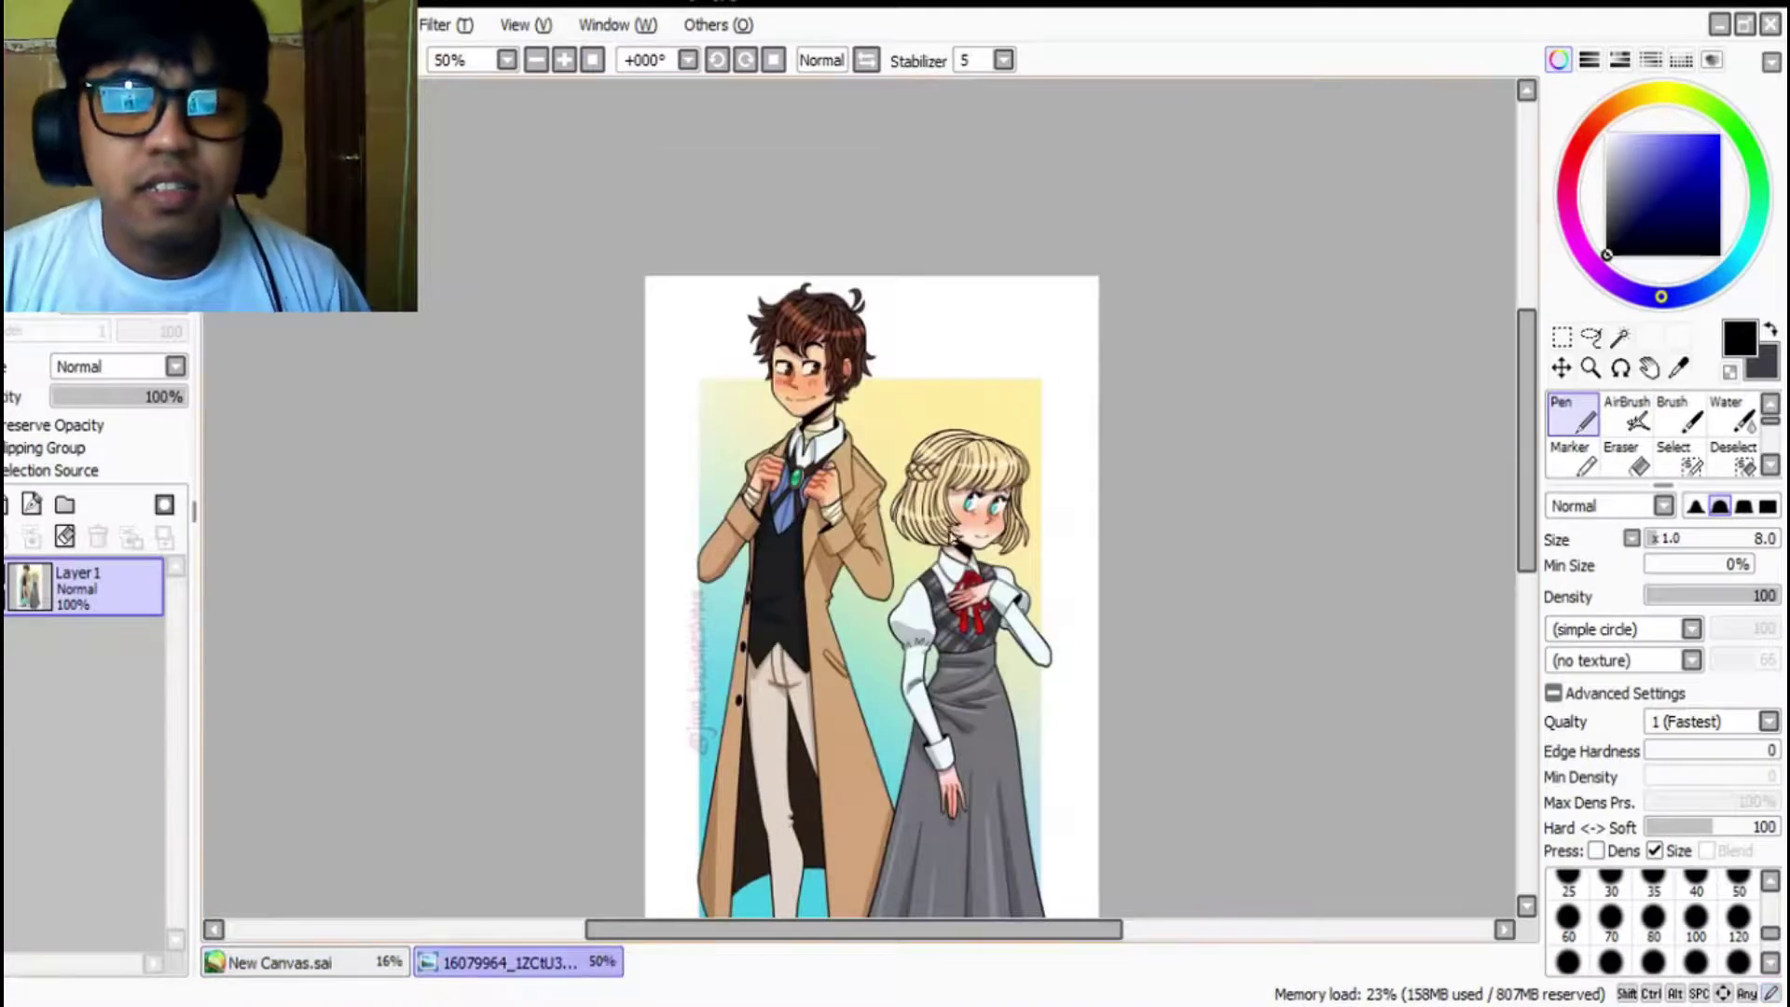
Step: On New Canvas.sai, sketch an oval head in the upper part of the page with a small ear curve on each side
click(320, 965)
scroll(1150, 551, down, 1)
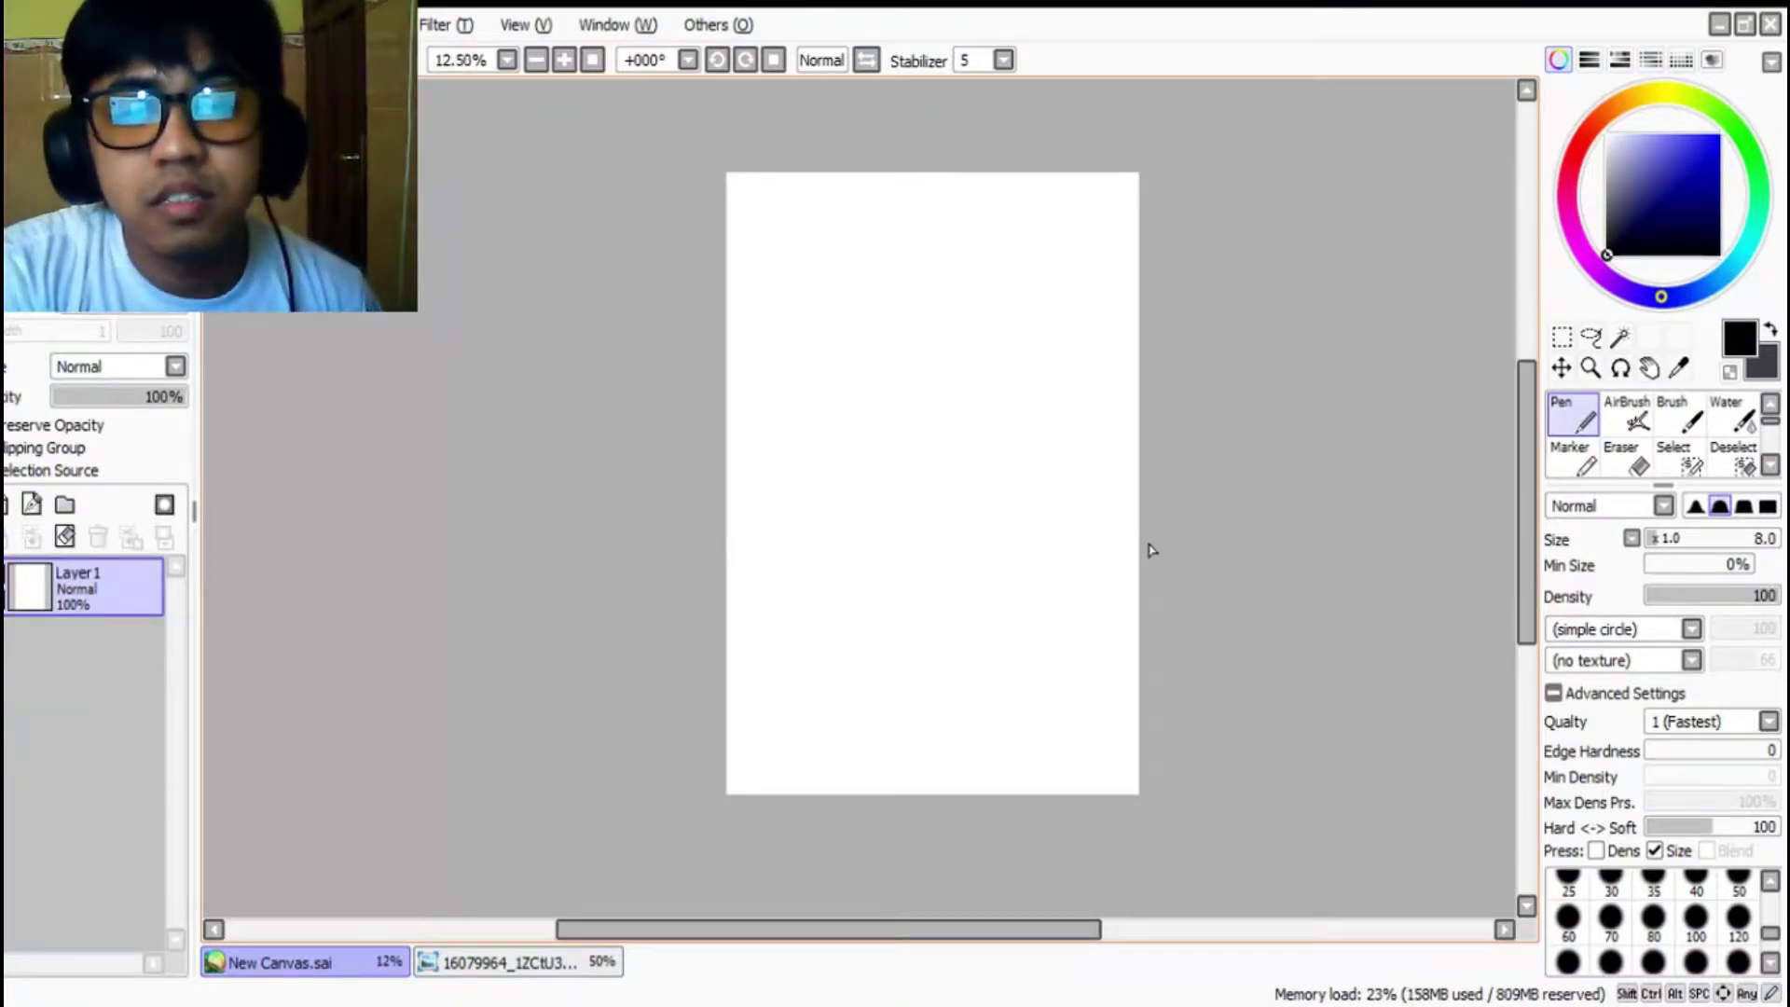
scroll(1080, 395, up, 1)
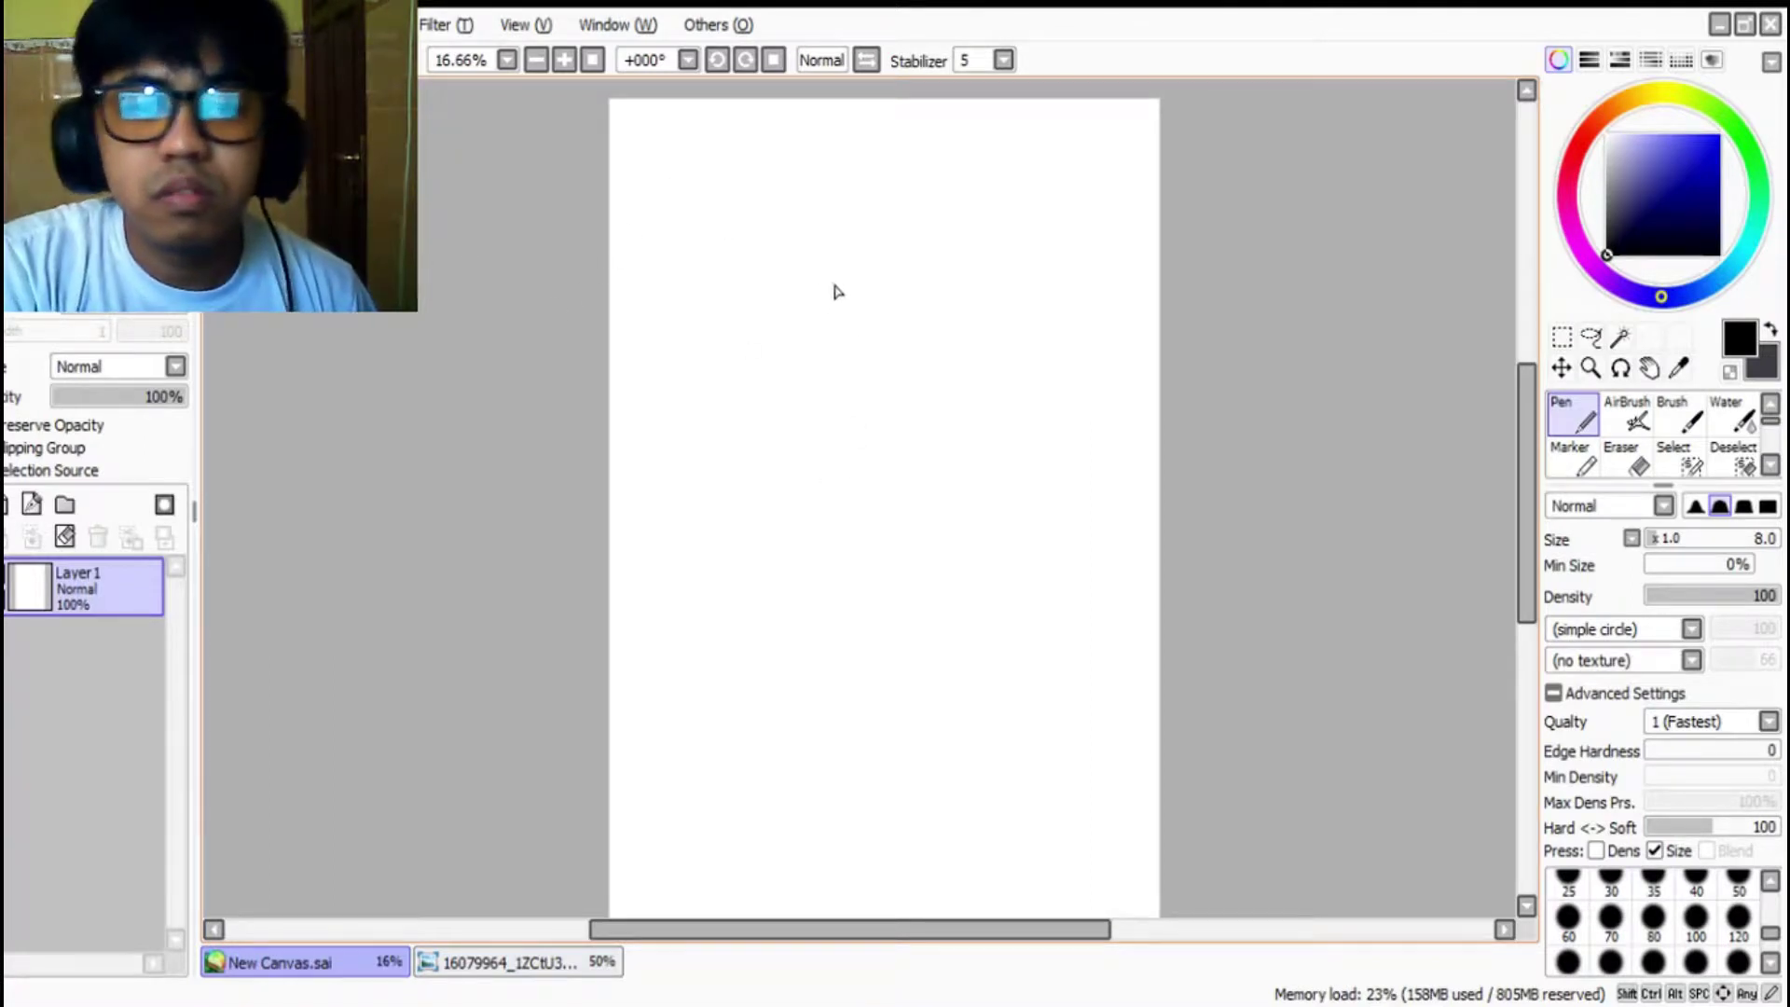
mouse_move(788, 321)
mouse_down()
mouse_move(802, 271)
mouse_move(847, 271)
mouse_move(865, 304)
mouse_move(819, 272)
mouse_move(794, 301)
mouse_move(827, 360)
mouse_move(811, 348)
mouse_move(859, 348)
mouse_move(861, 326)
mouse_up()
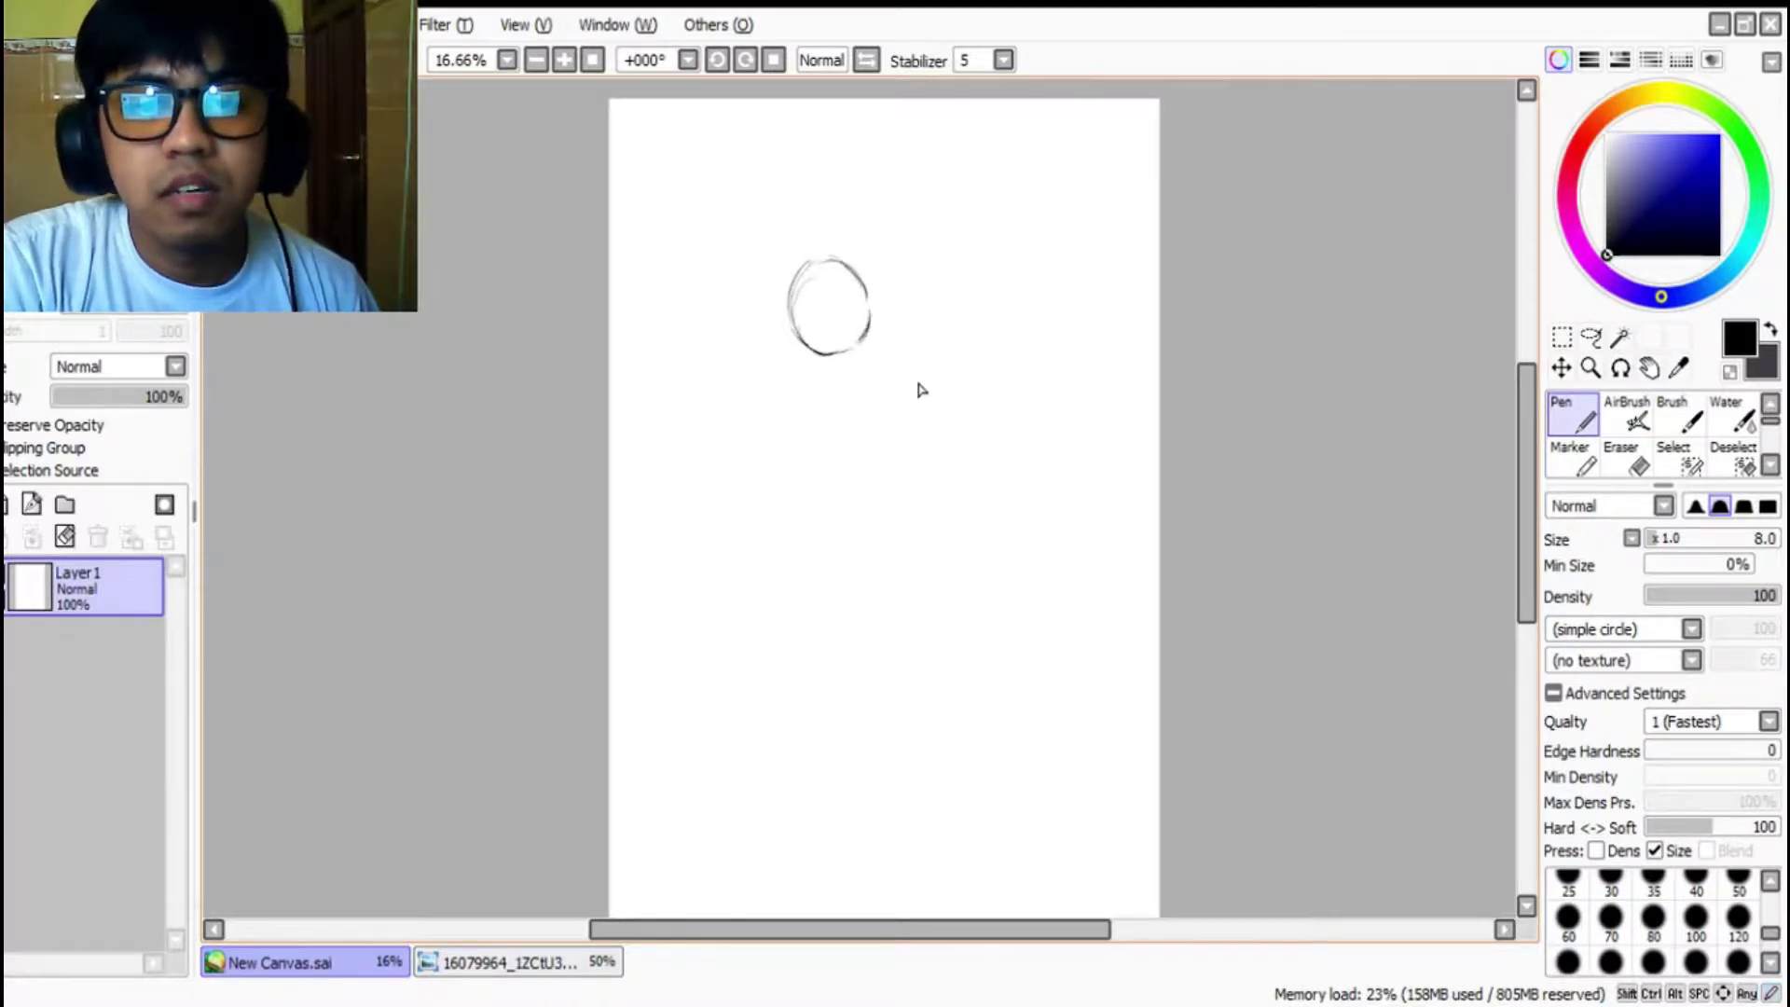
drag(870, 295, 875, 326)
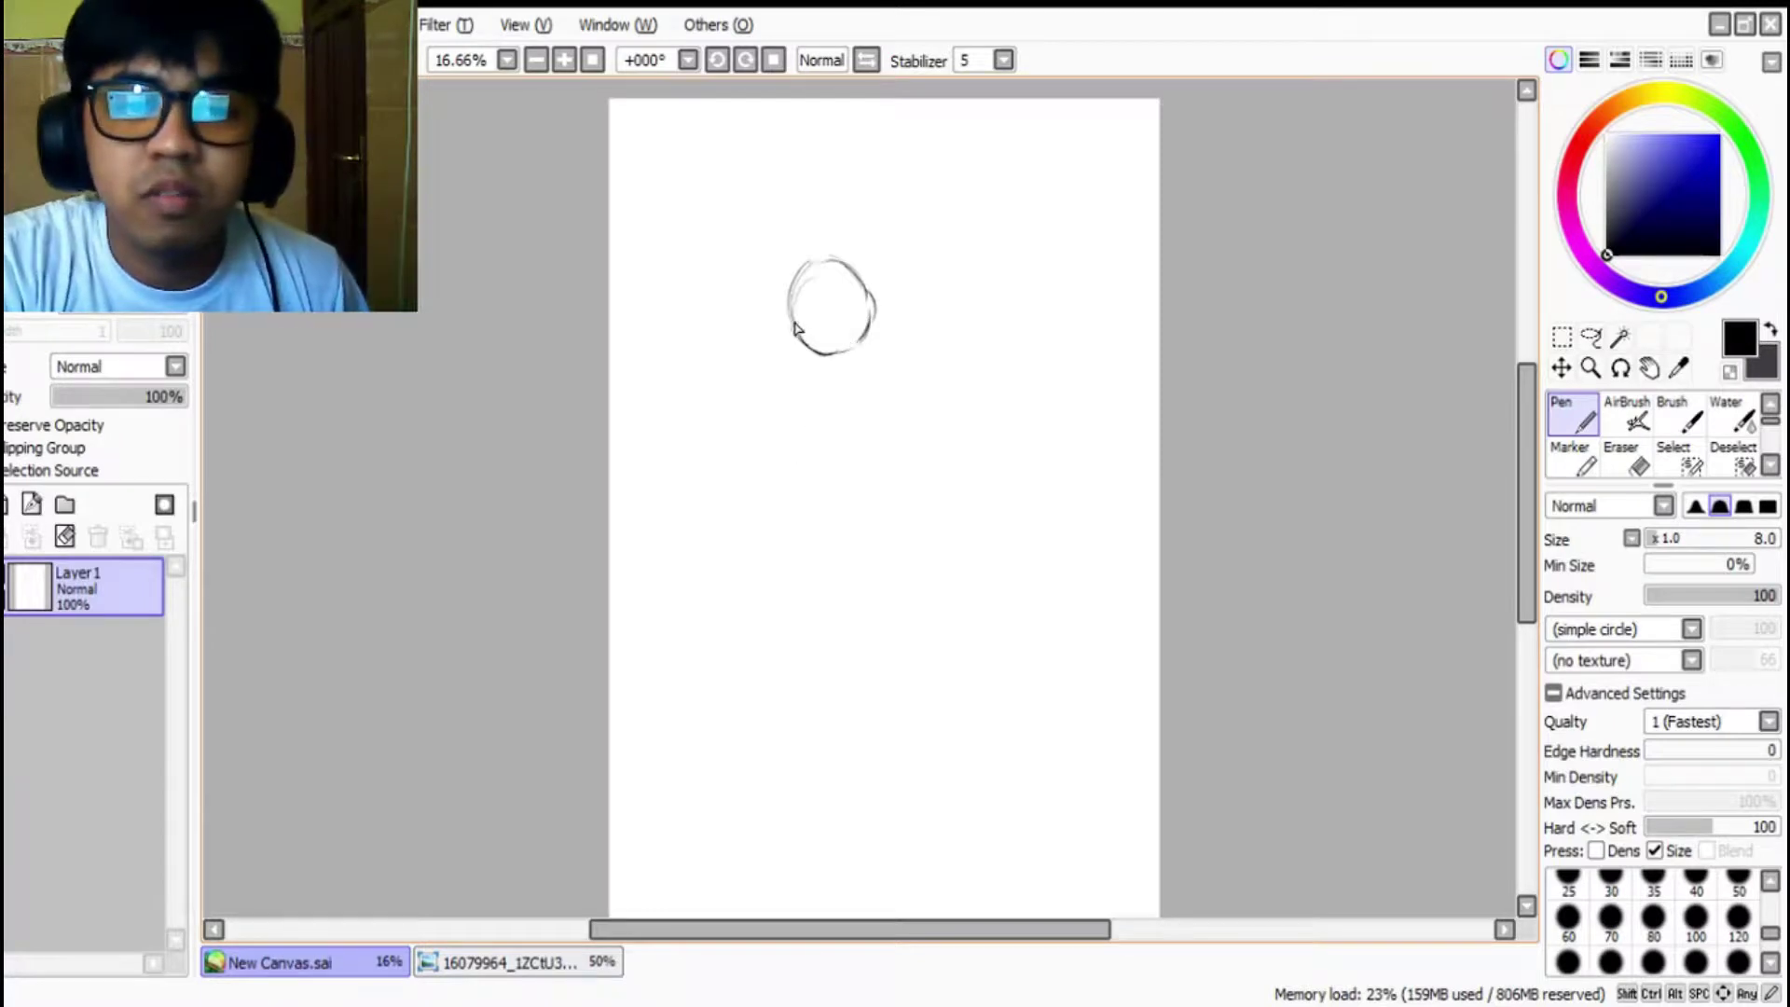
mouse_move(791, 316)
mouse_down()
mouse_move(829, 365)
mouse_move(791, 334)
mouse_up()
key(ctrl+z)
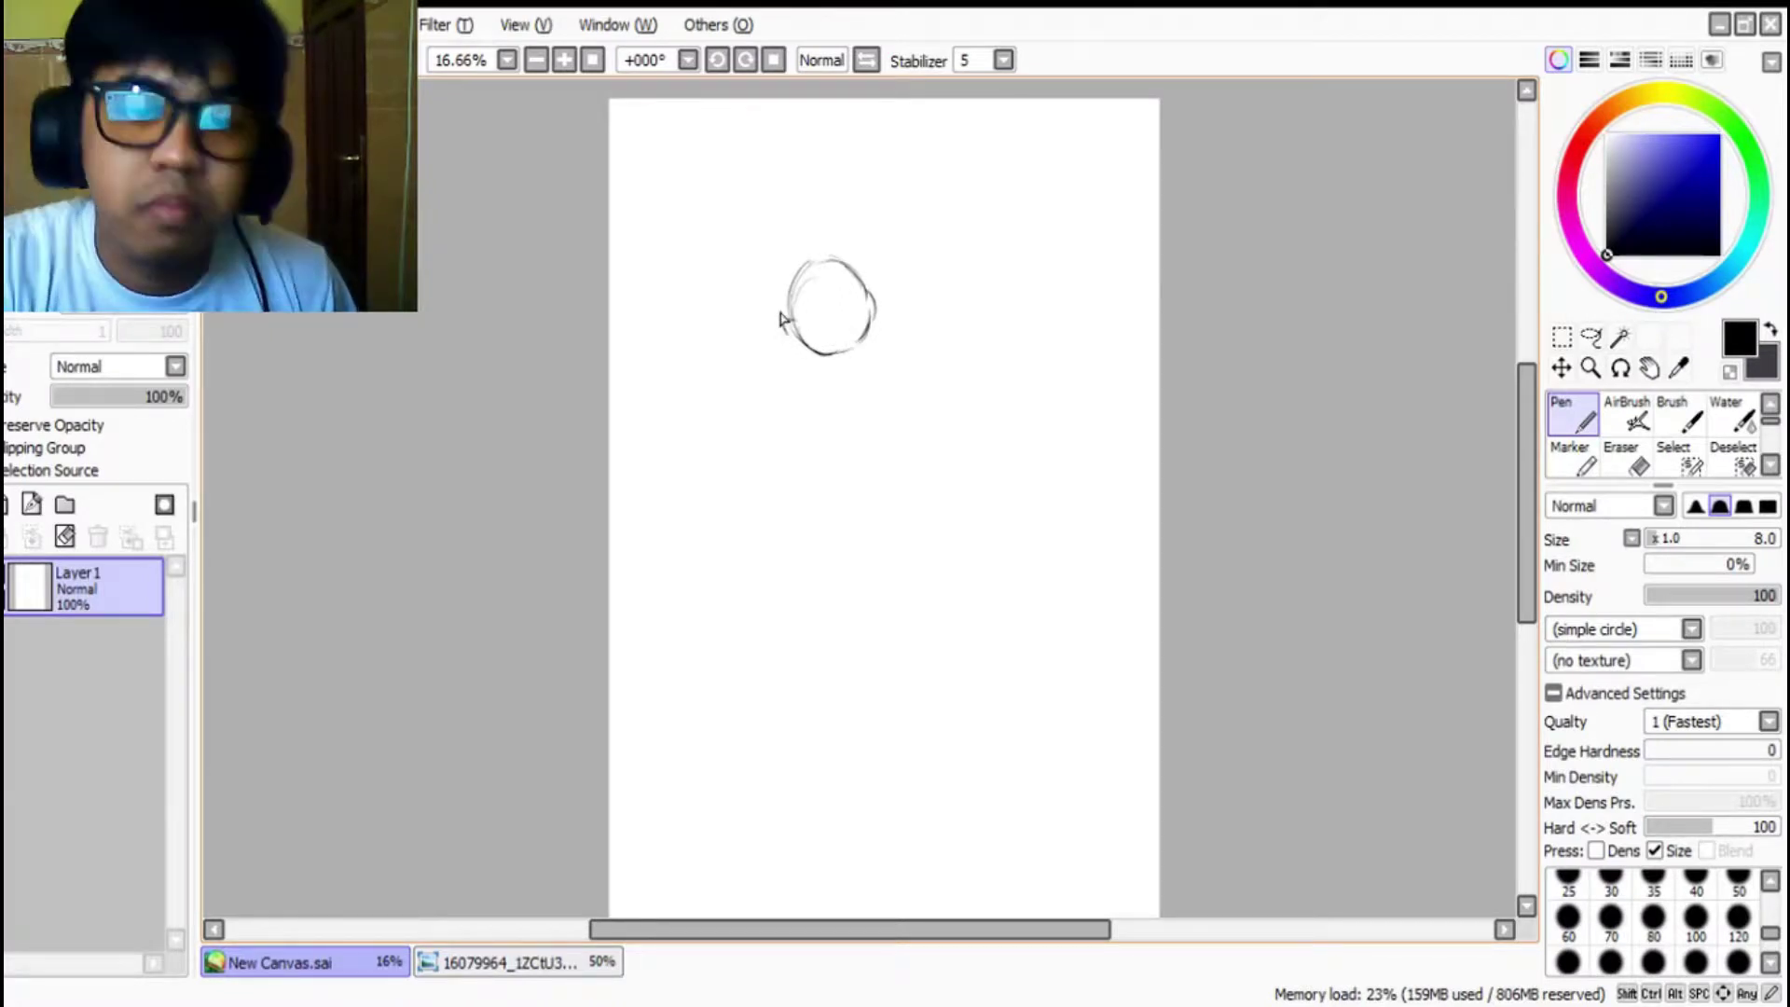
drag(789, 327, 811, 358)
Step: Draw a slanted centre guide line down the face and sketch the jaw from both sides to the chin
scroll(811, 359, up, 2)
scroll(807, 357, up, 1)
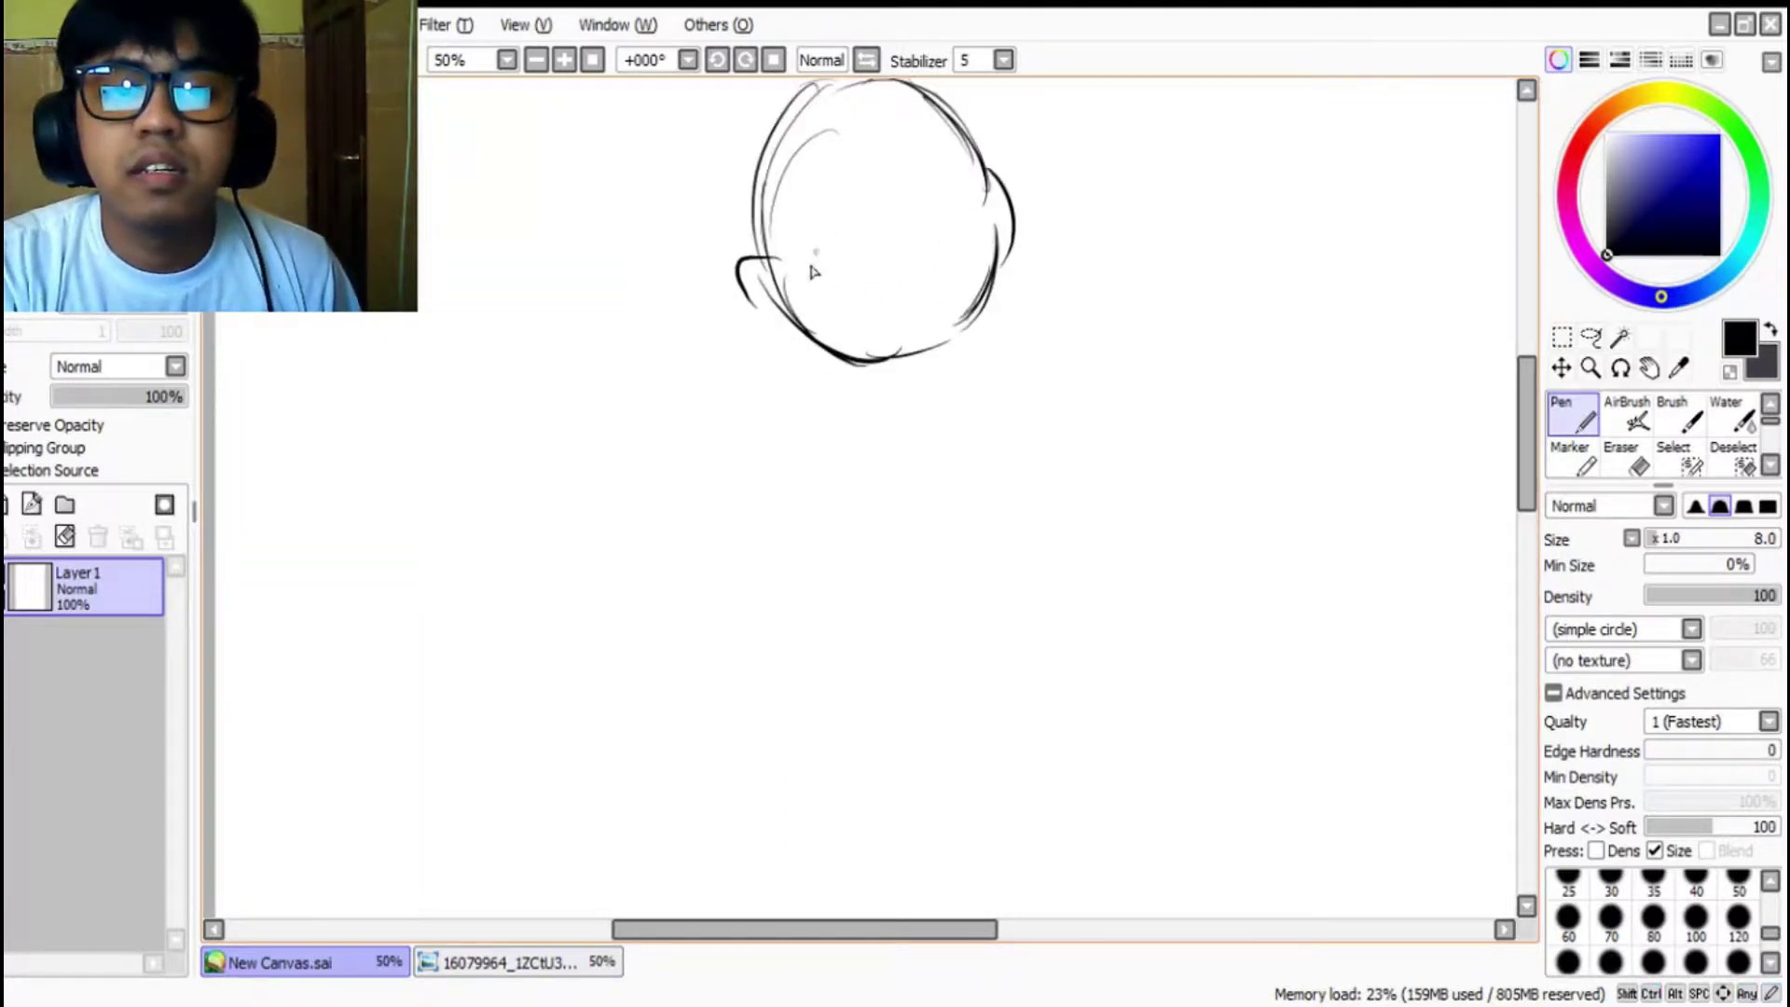
drag(774, 293, 847, 377)
drag(779, 313, 846, 378)
drag(835, 124, 959, 420)
key(ctrl+z)
drag(865, 93, 960, 408)
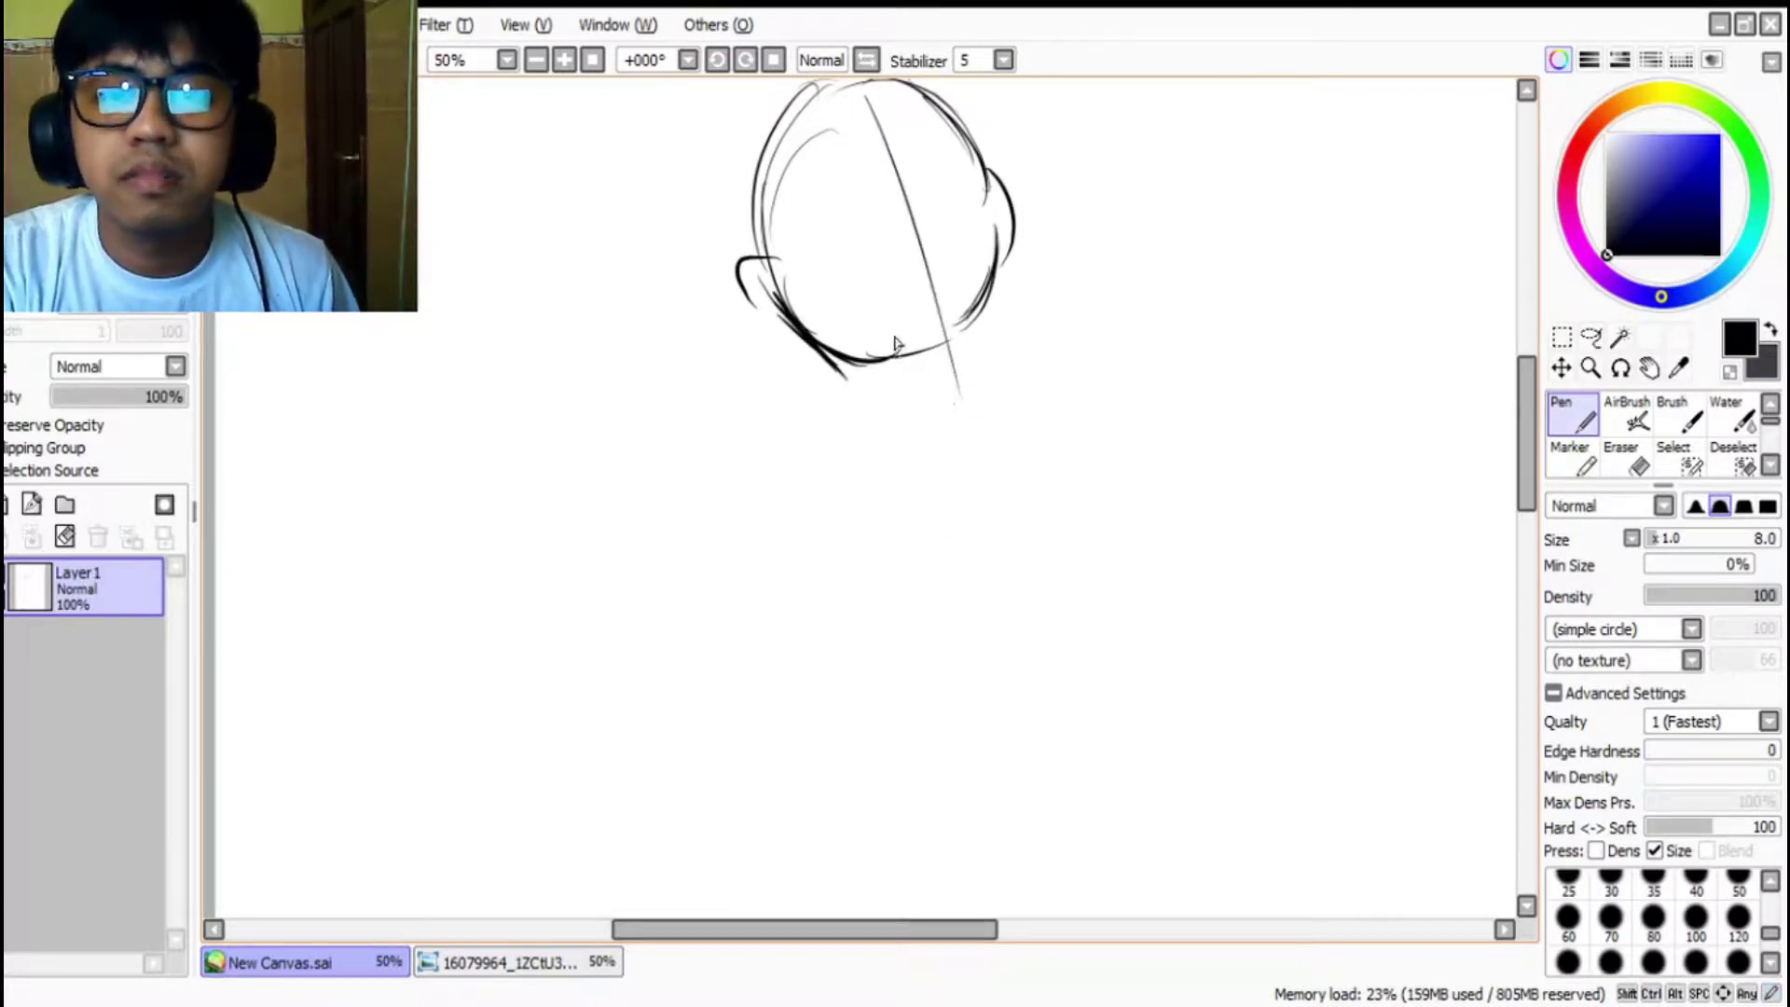
mouse_move(810, 345)
mouse_down()
mouse_move(911, 398)
mouse_move(838, 370)
mouse_move(945, 384)
mouse_up()
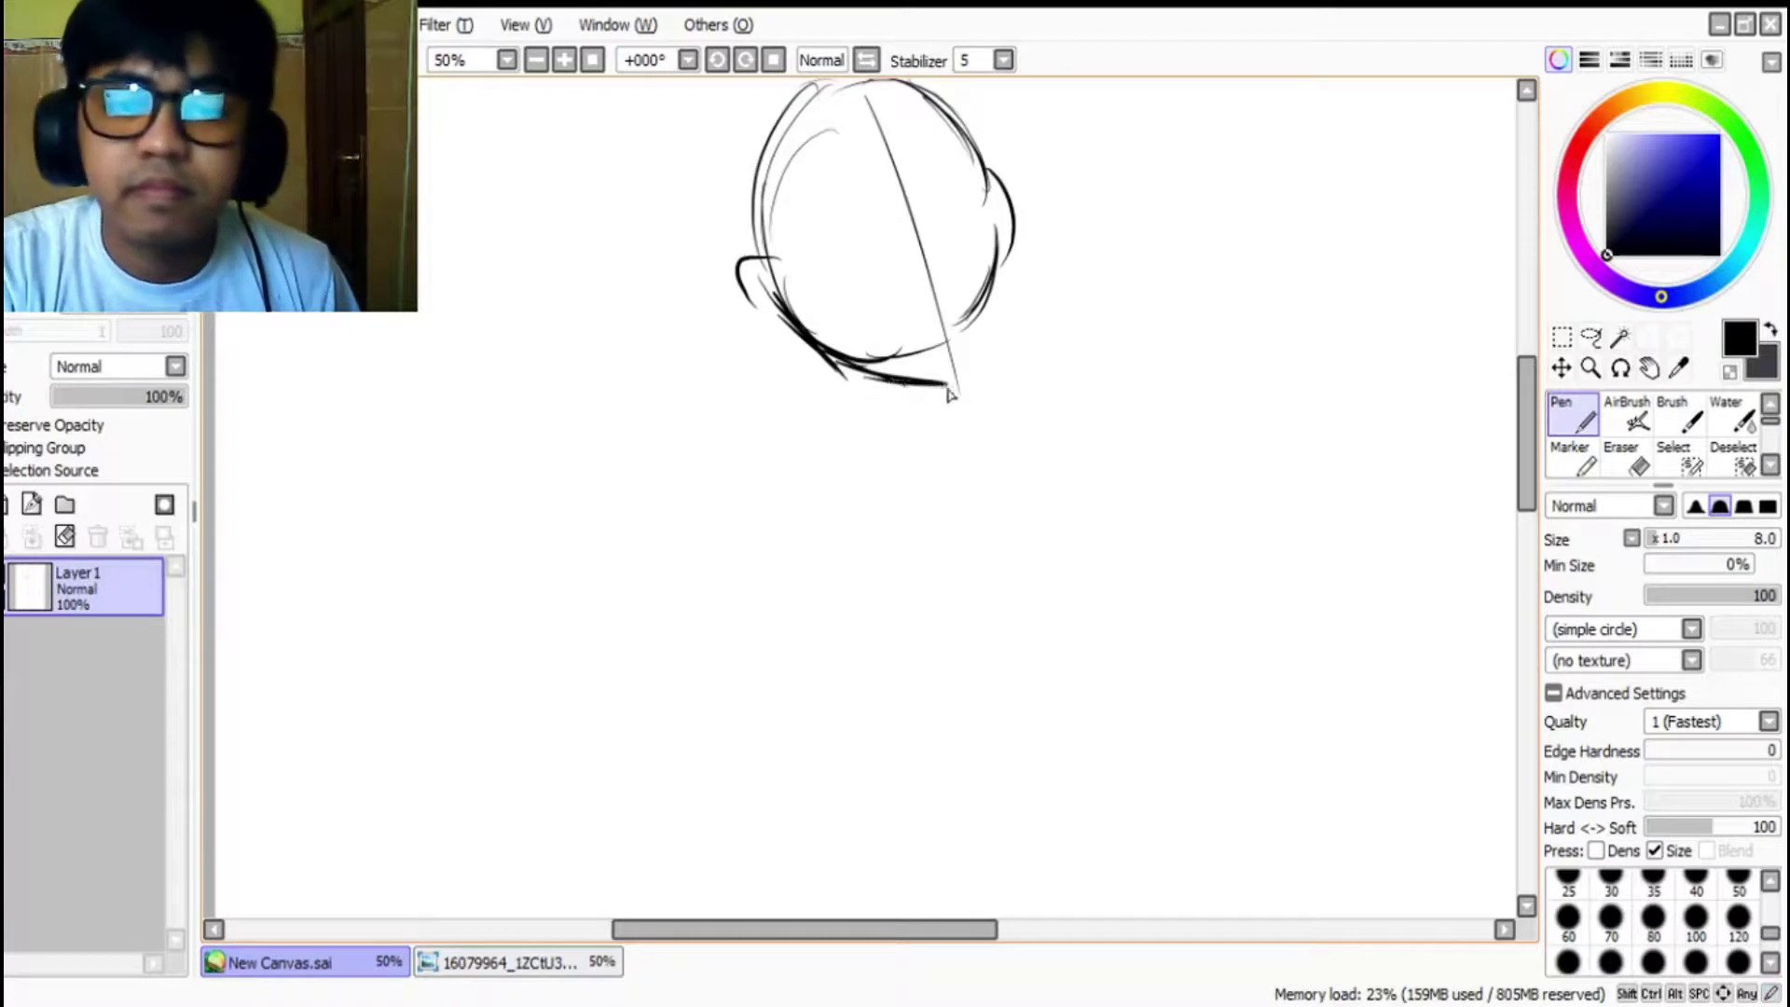
mouse_move(1004, 215)
mouse_down()
mouse_move(996, 345)
mouse_move(955, 384)
mouse_up()
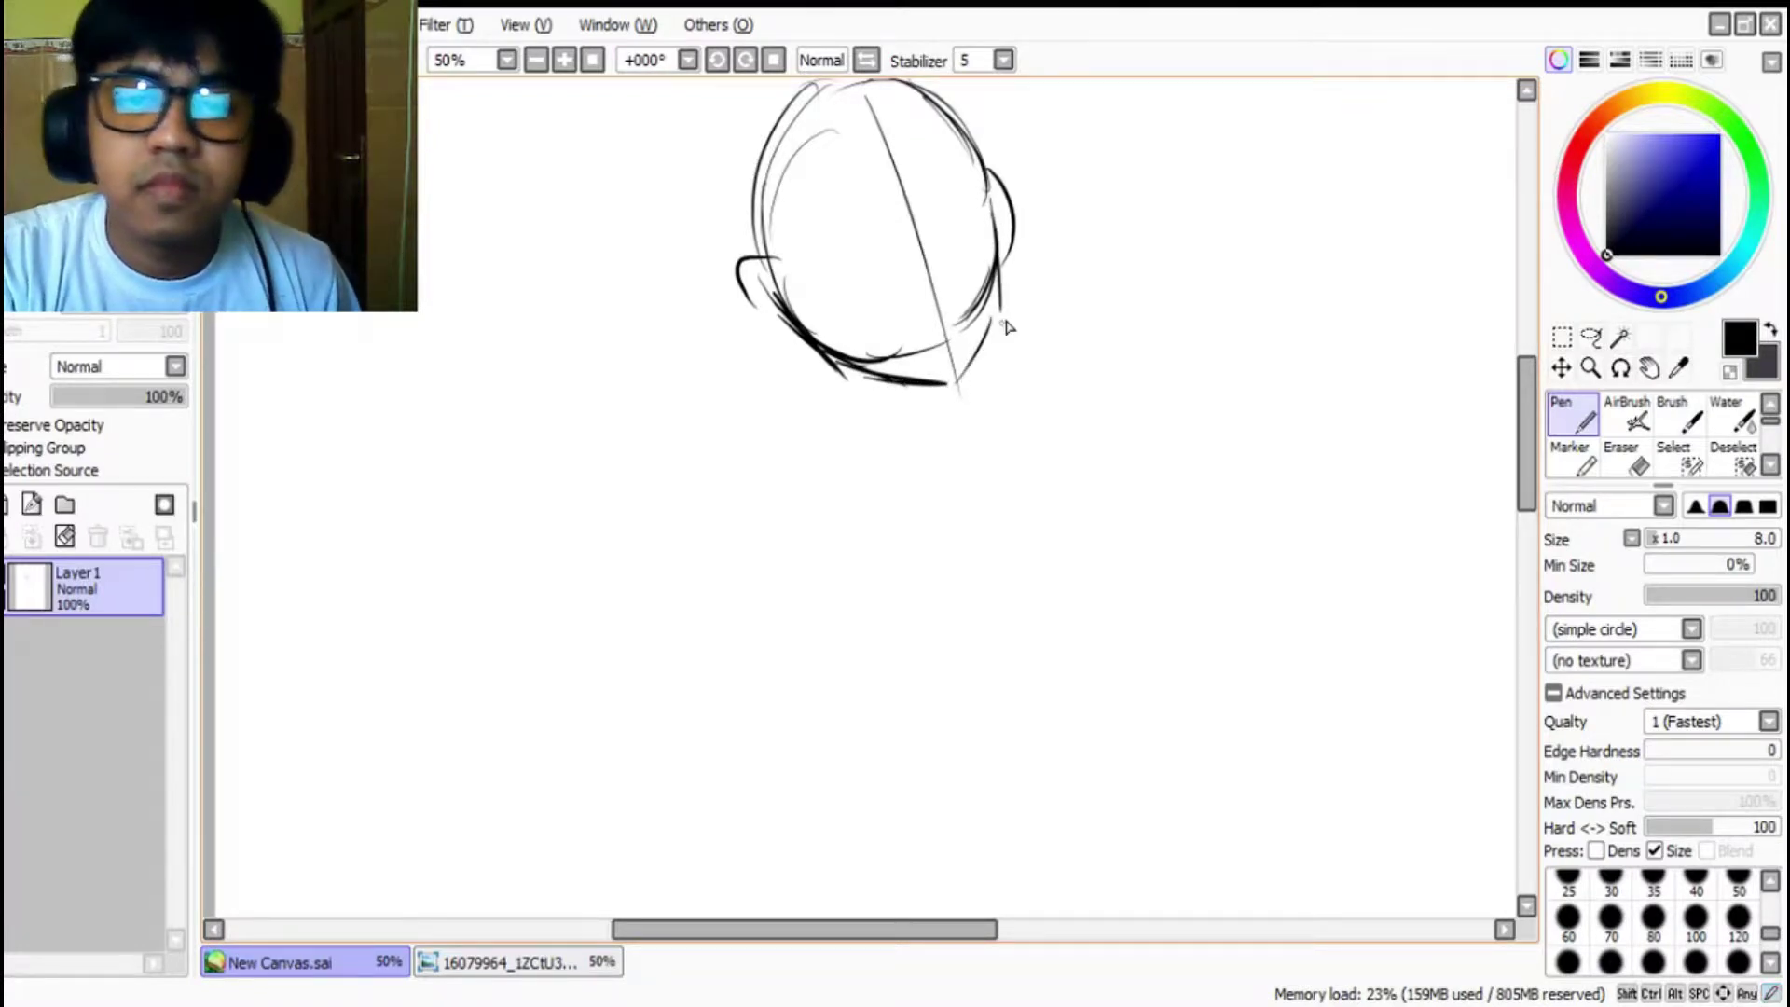
drag(1005, 317, 954, 382)
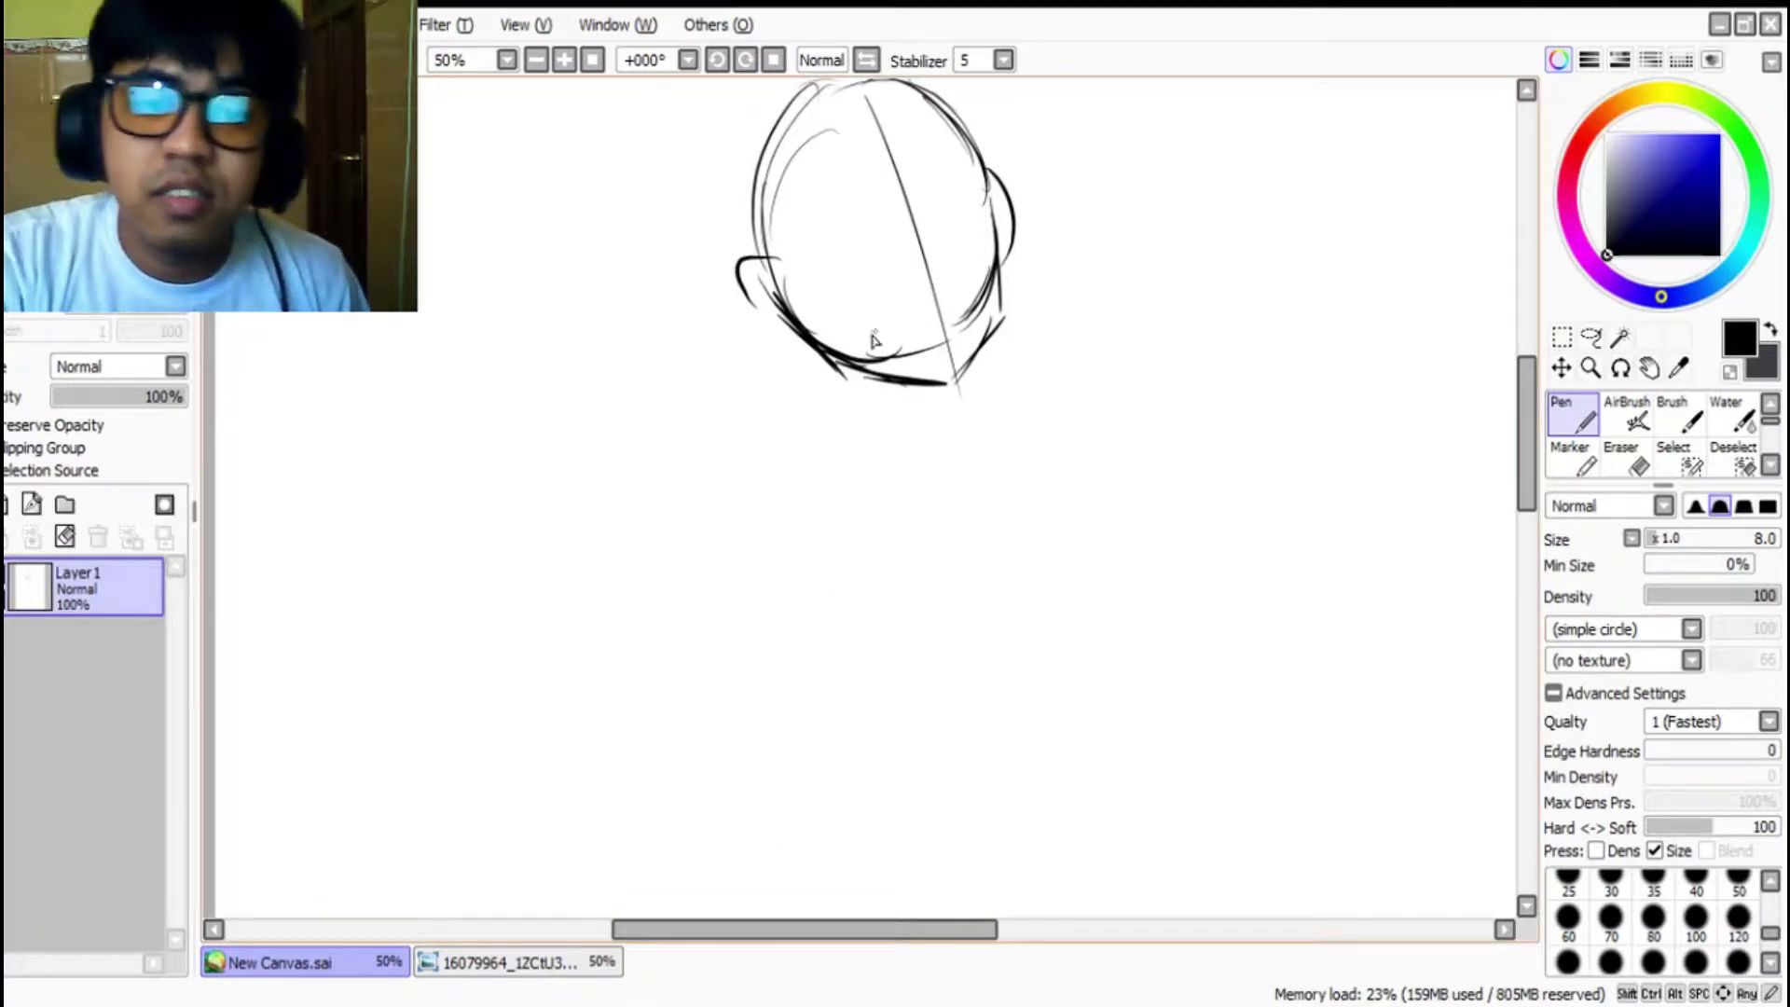
Step: Complete the outlines of both ears and start the neck with two short lines below the jaw
mouse_move(767, 268)
mouse_down()
mouse_move(746, 304)
mouse_move(811, 334)
mouse_up()
mouse_move(990, 189)
mouse_down()
mouse_move(1014, 220)
mouse_move(1002, 258)
mouse_up()
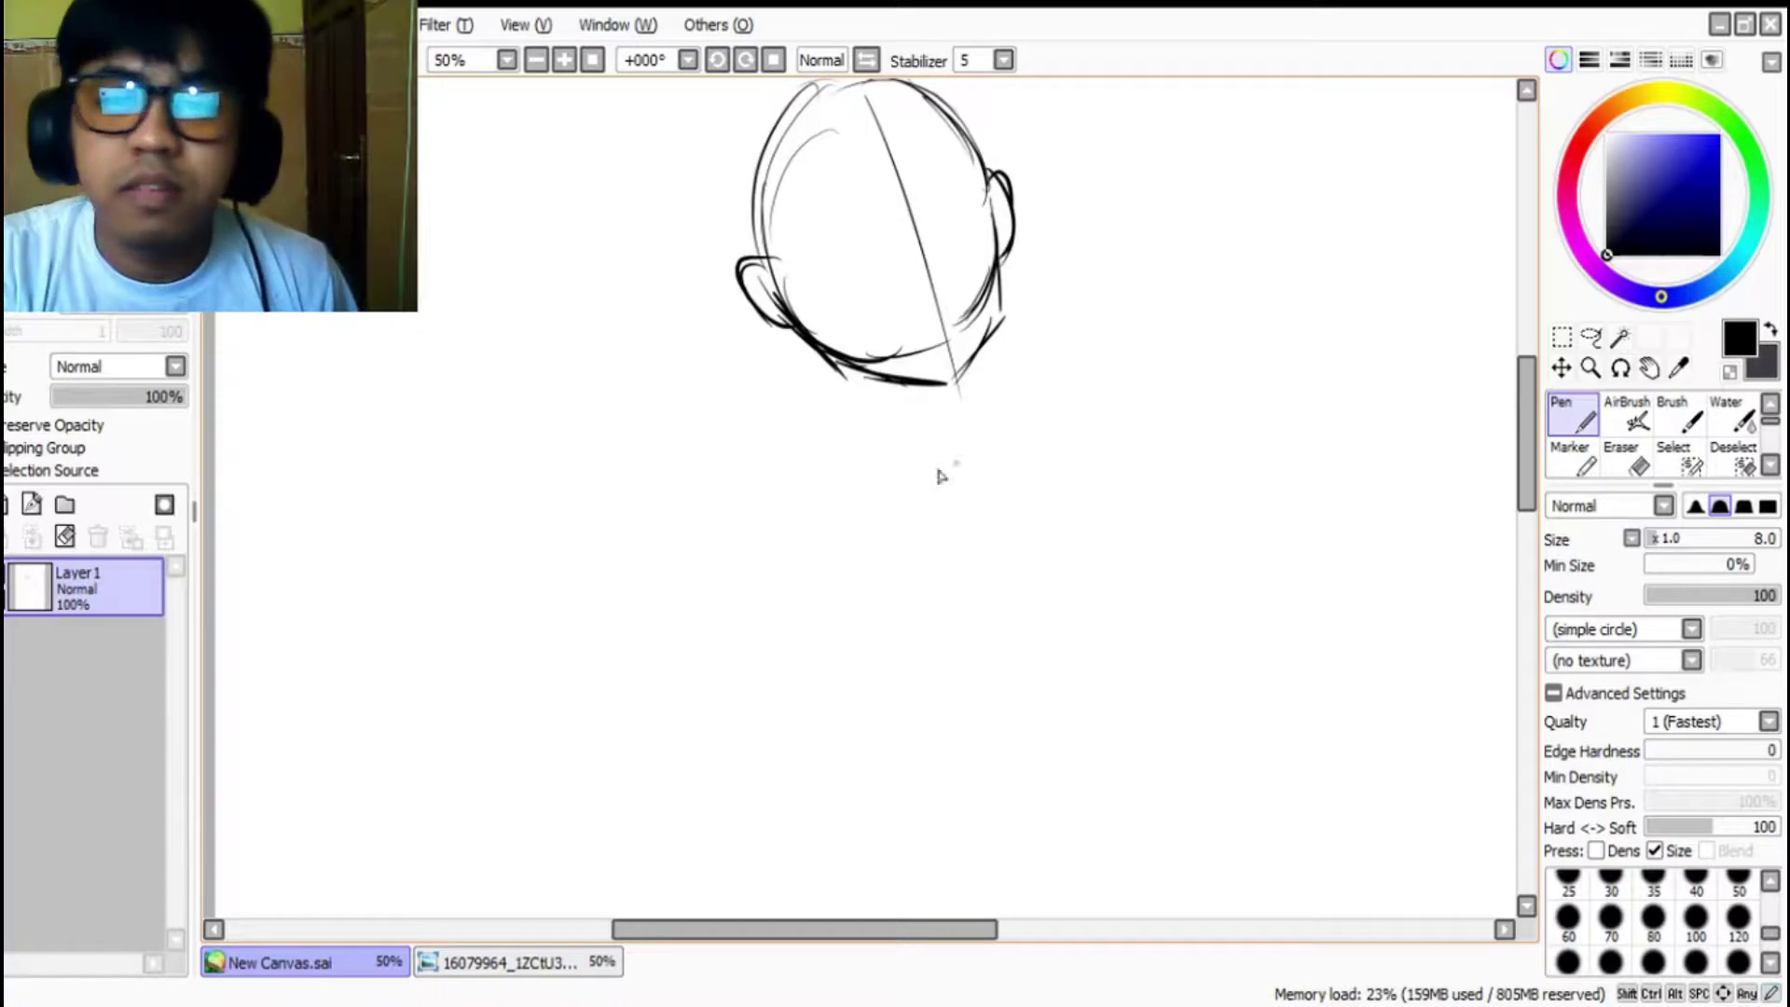
drag(816, 347, 829, 411)
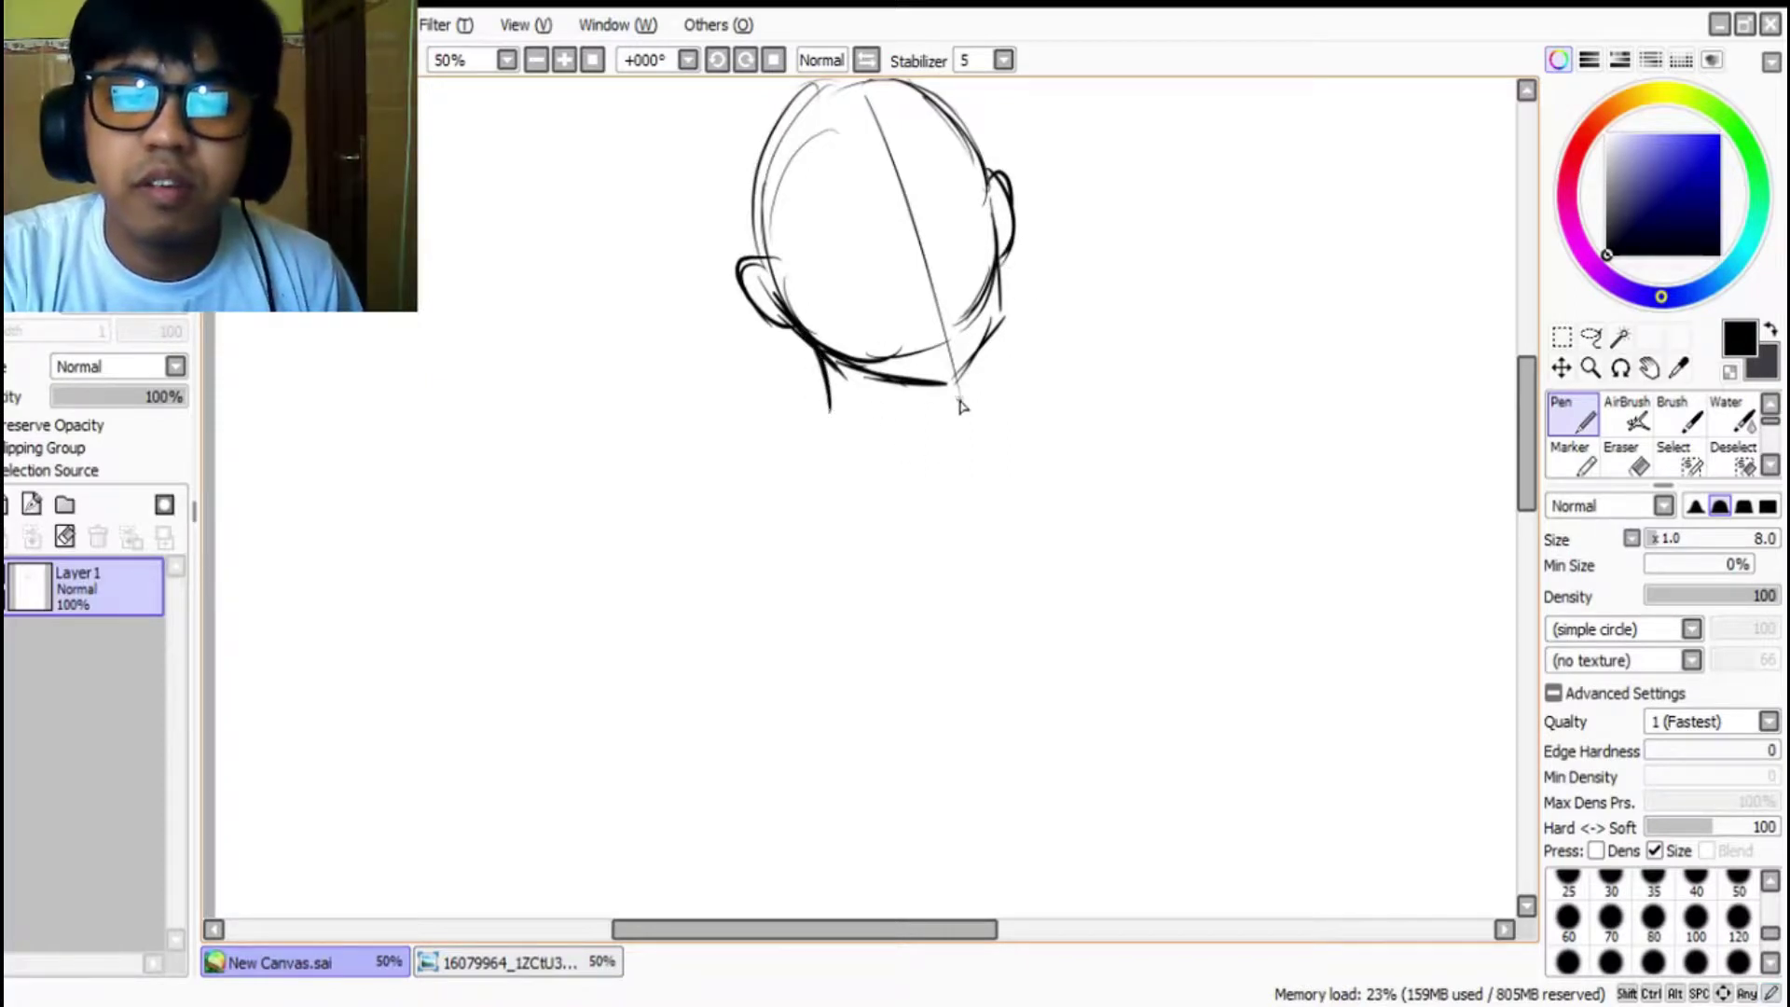
drag(948, 399, 937, 416)
Step: Reinforce the jawline on both sides and darken the outline of the skull with additional pen strokes
drag(1003, 268, 996, 334)
drag(795, 313, 852, 378)
drag(839, 366, 887, 380)
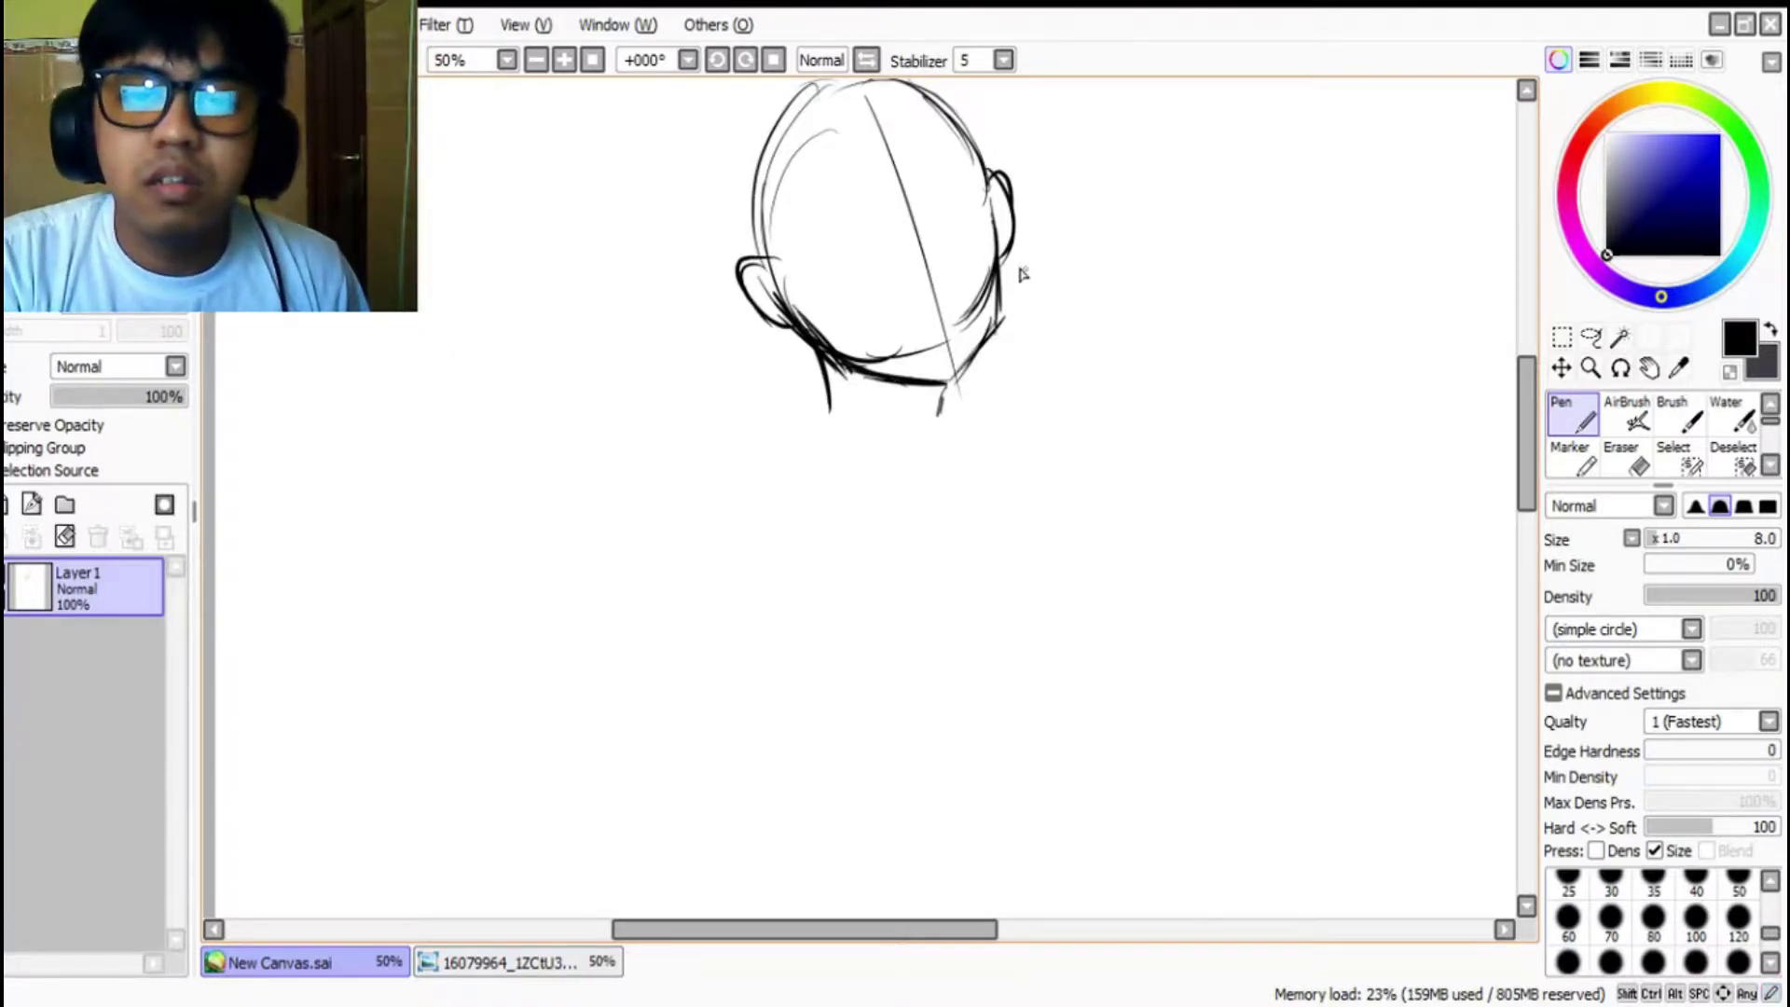
scroll(1497, 445, up, 5)
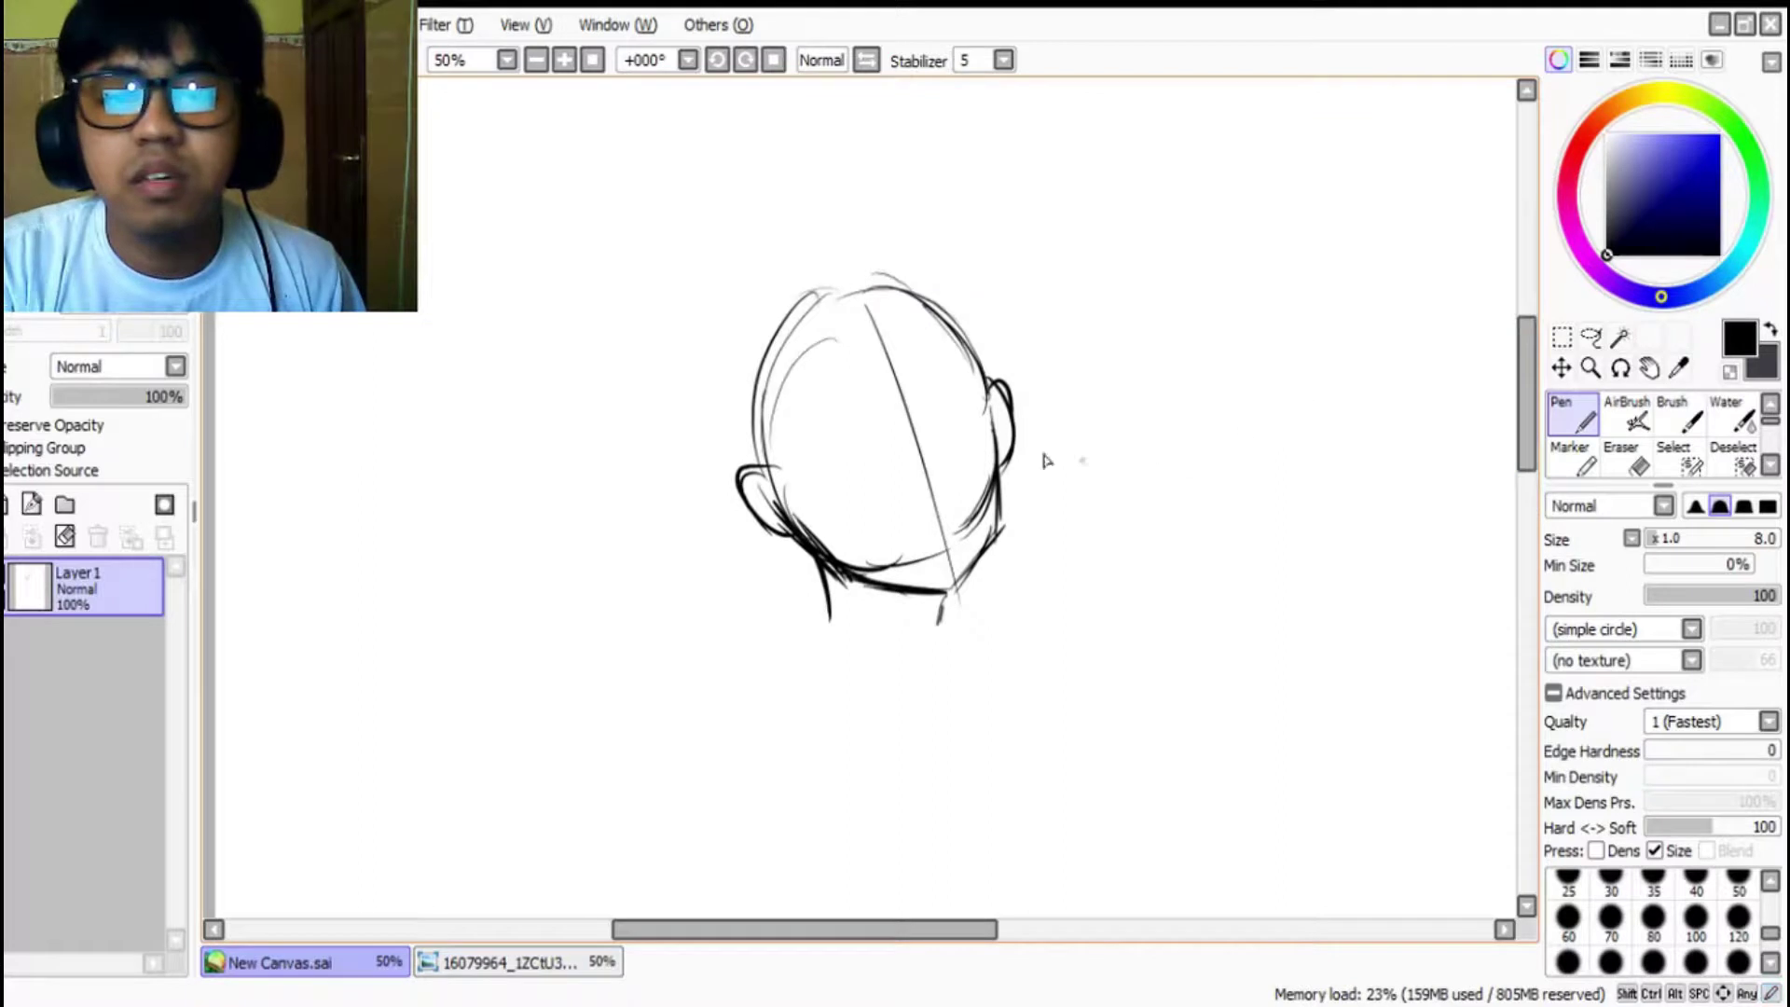
mouse_move(785, 334)
mouse_down()
mouse_move(806, 299)
mouse_move(876, 288)
mouse_move(988, 370)
mouse_up()
drag(940, 292, 988, 368)
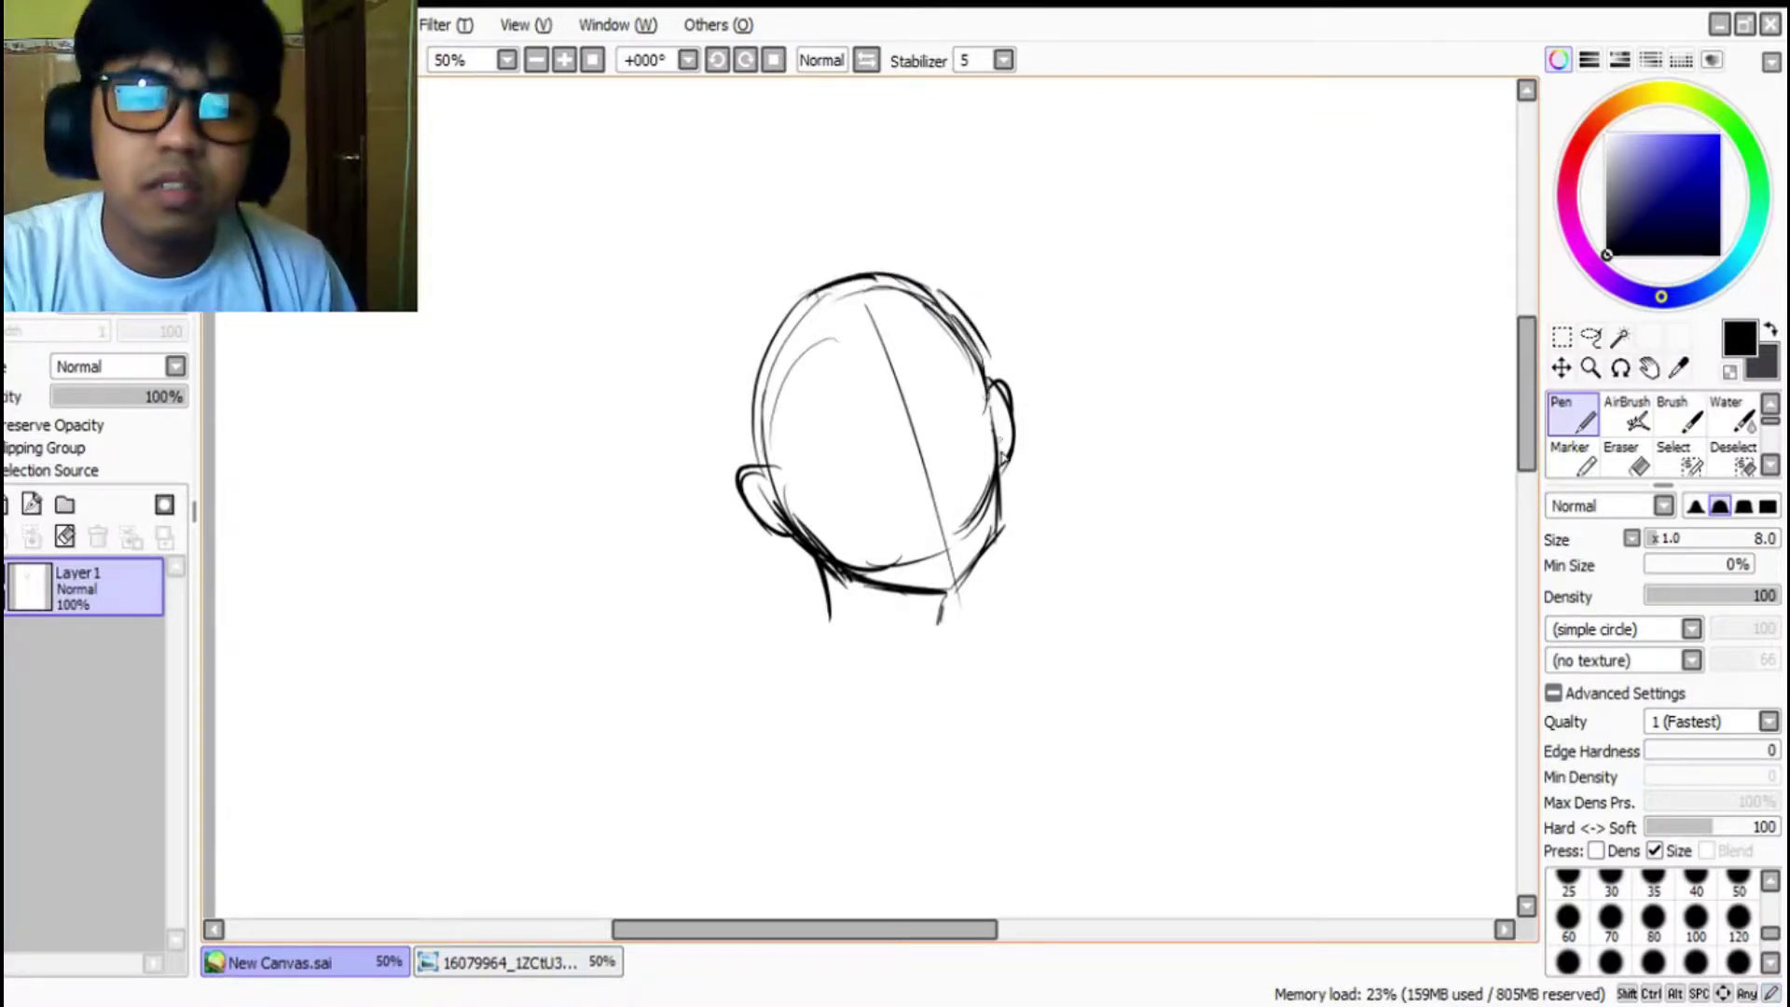
mouse_move(764, 454)
mouse_down()
mouse_move(794, 513)
mouse_move(751, 377)
mouse_move(779, 332)
mouse_move(858, 291)
mouse_up()
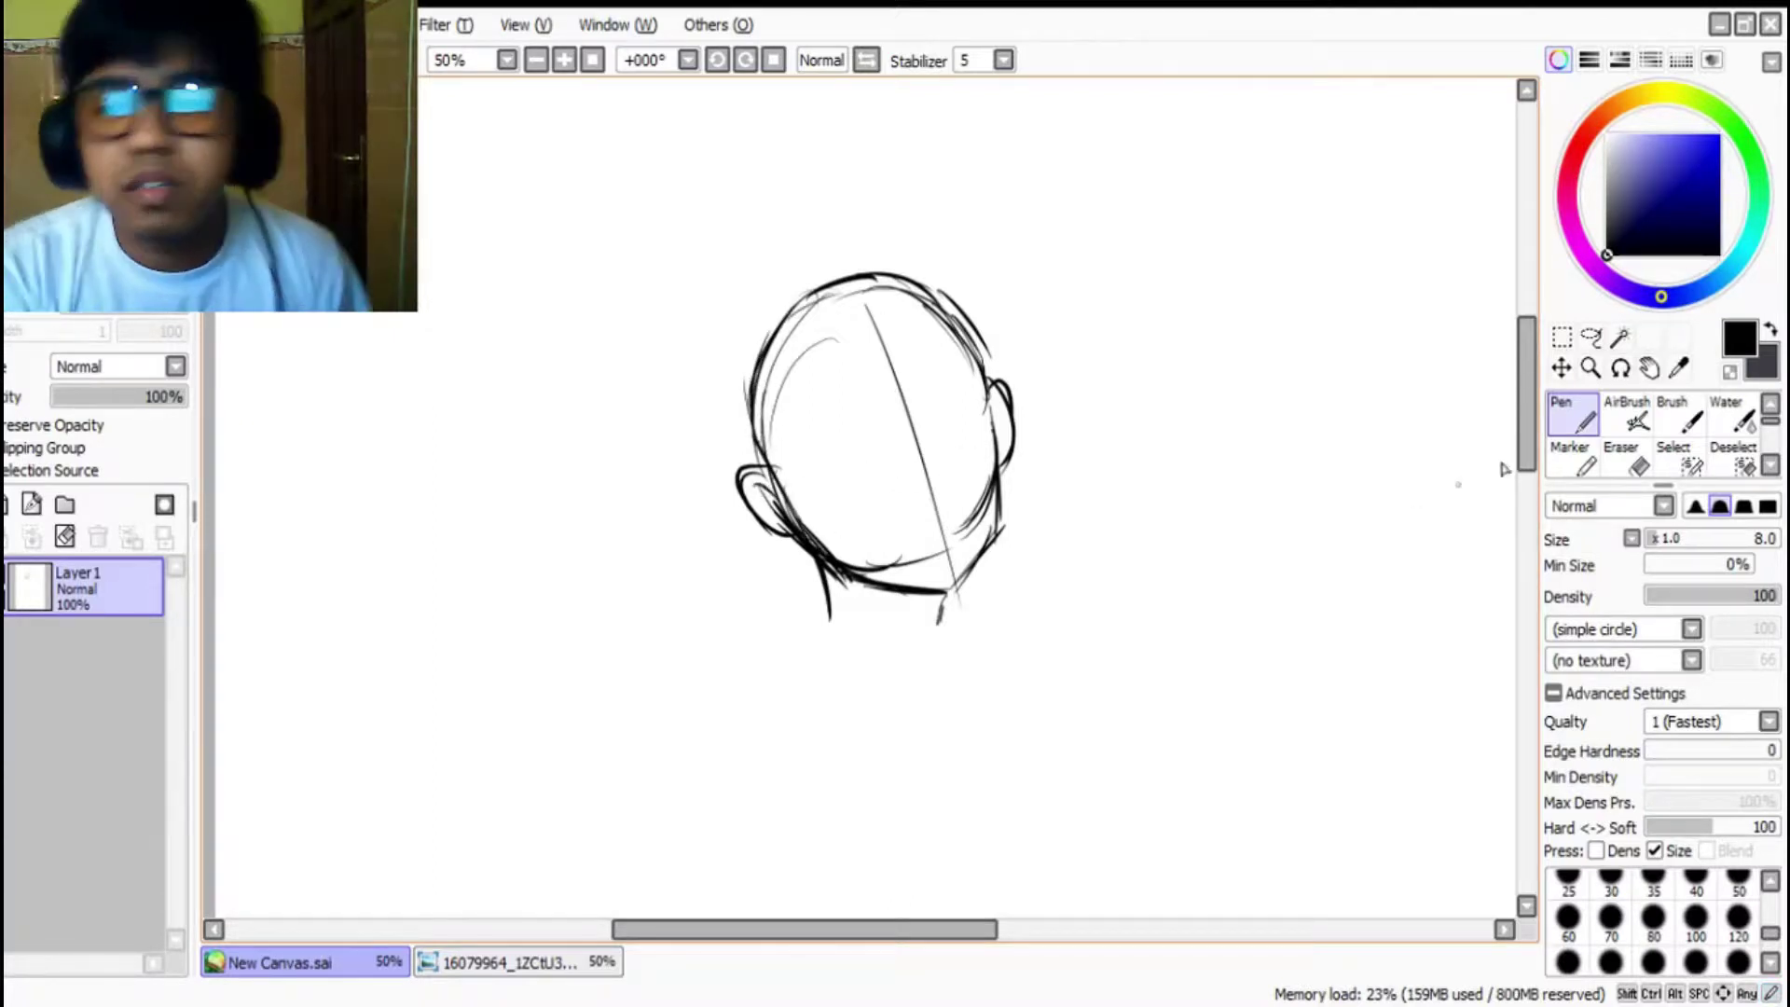
Step: Erase the stray strokes around the left ear and jaw, and extend the right neck line with the Pen
click(1622, 457)
mouse_move(781, 513)
mouse_down()
mouse_move(757, 484)
mouse_move(770, 509)
mouse_up()
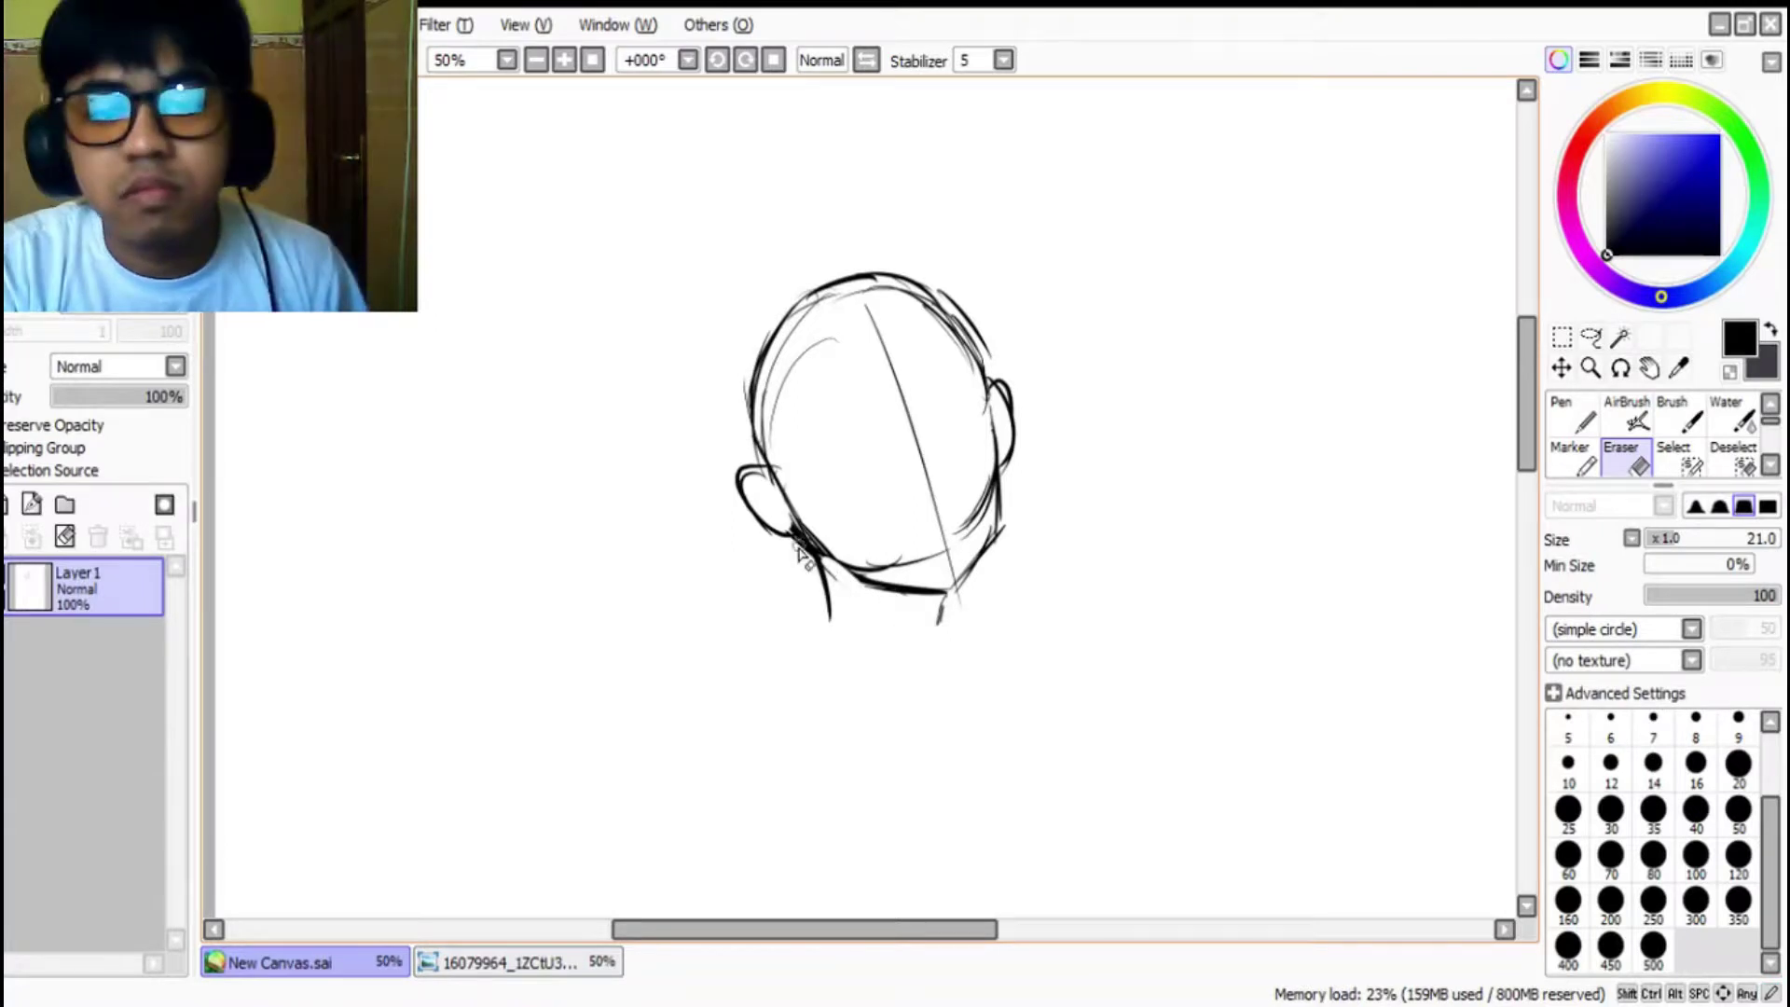
click(1573, 417)
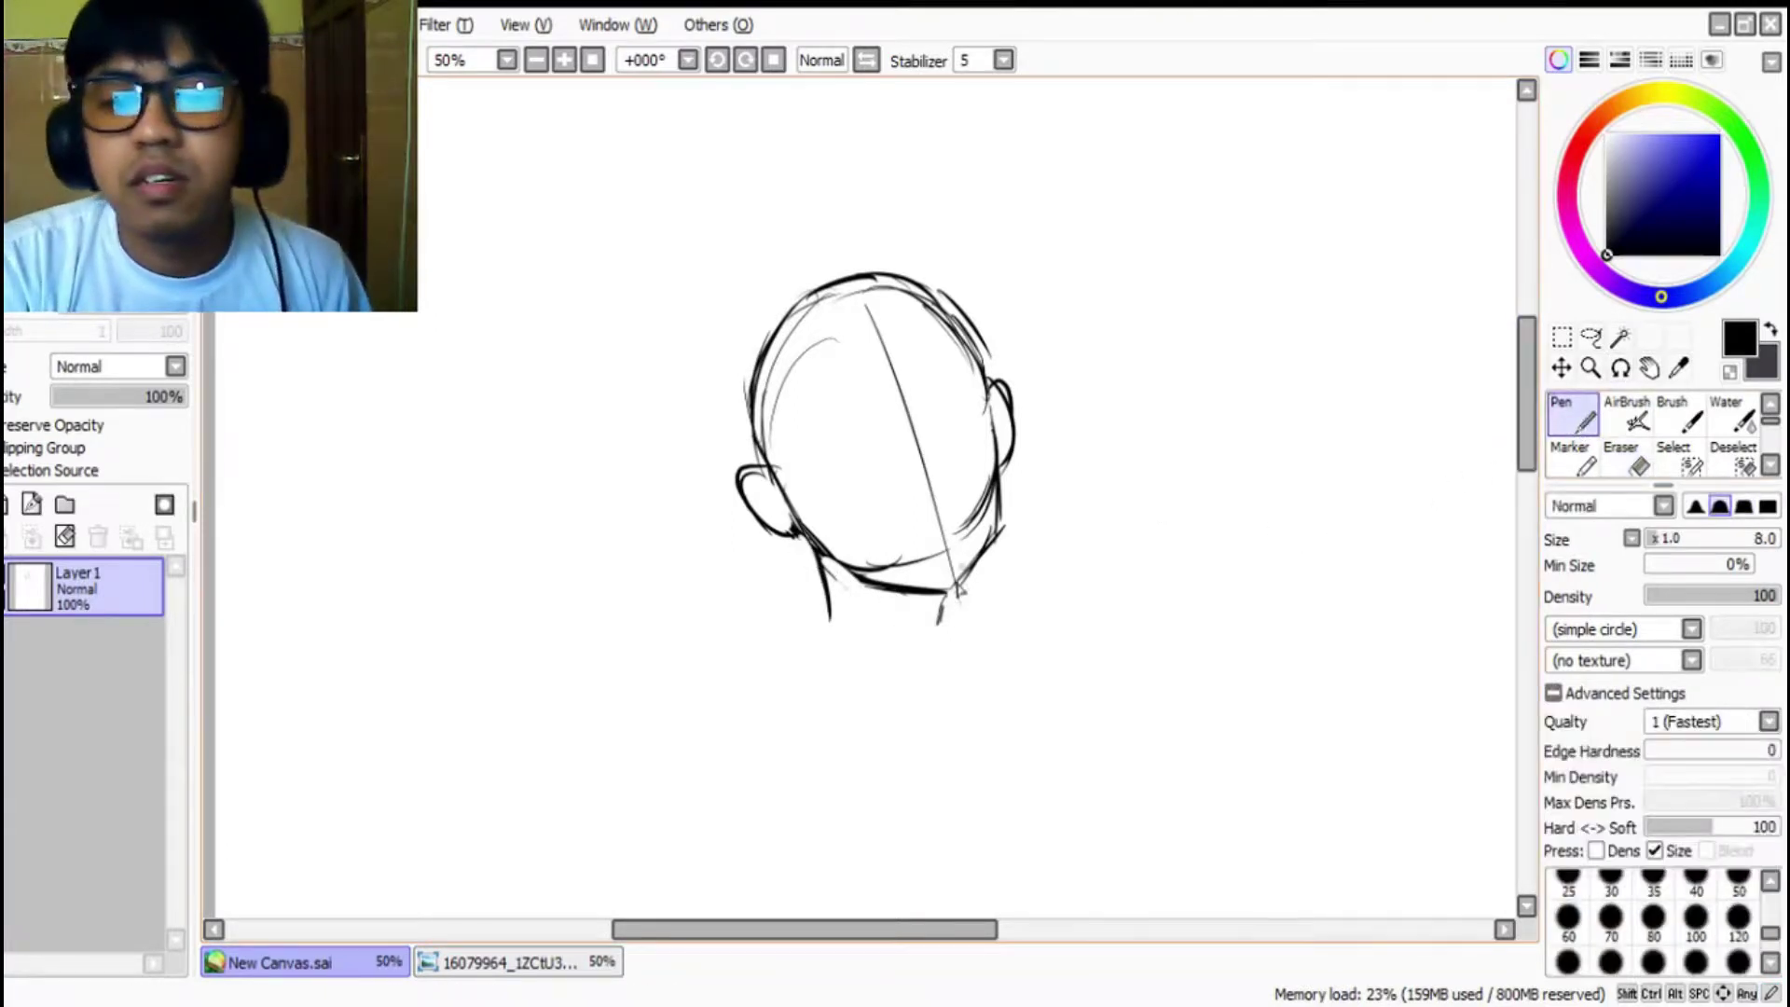
drag(943, 602, 945, 638)
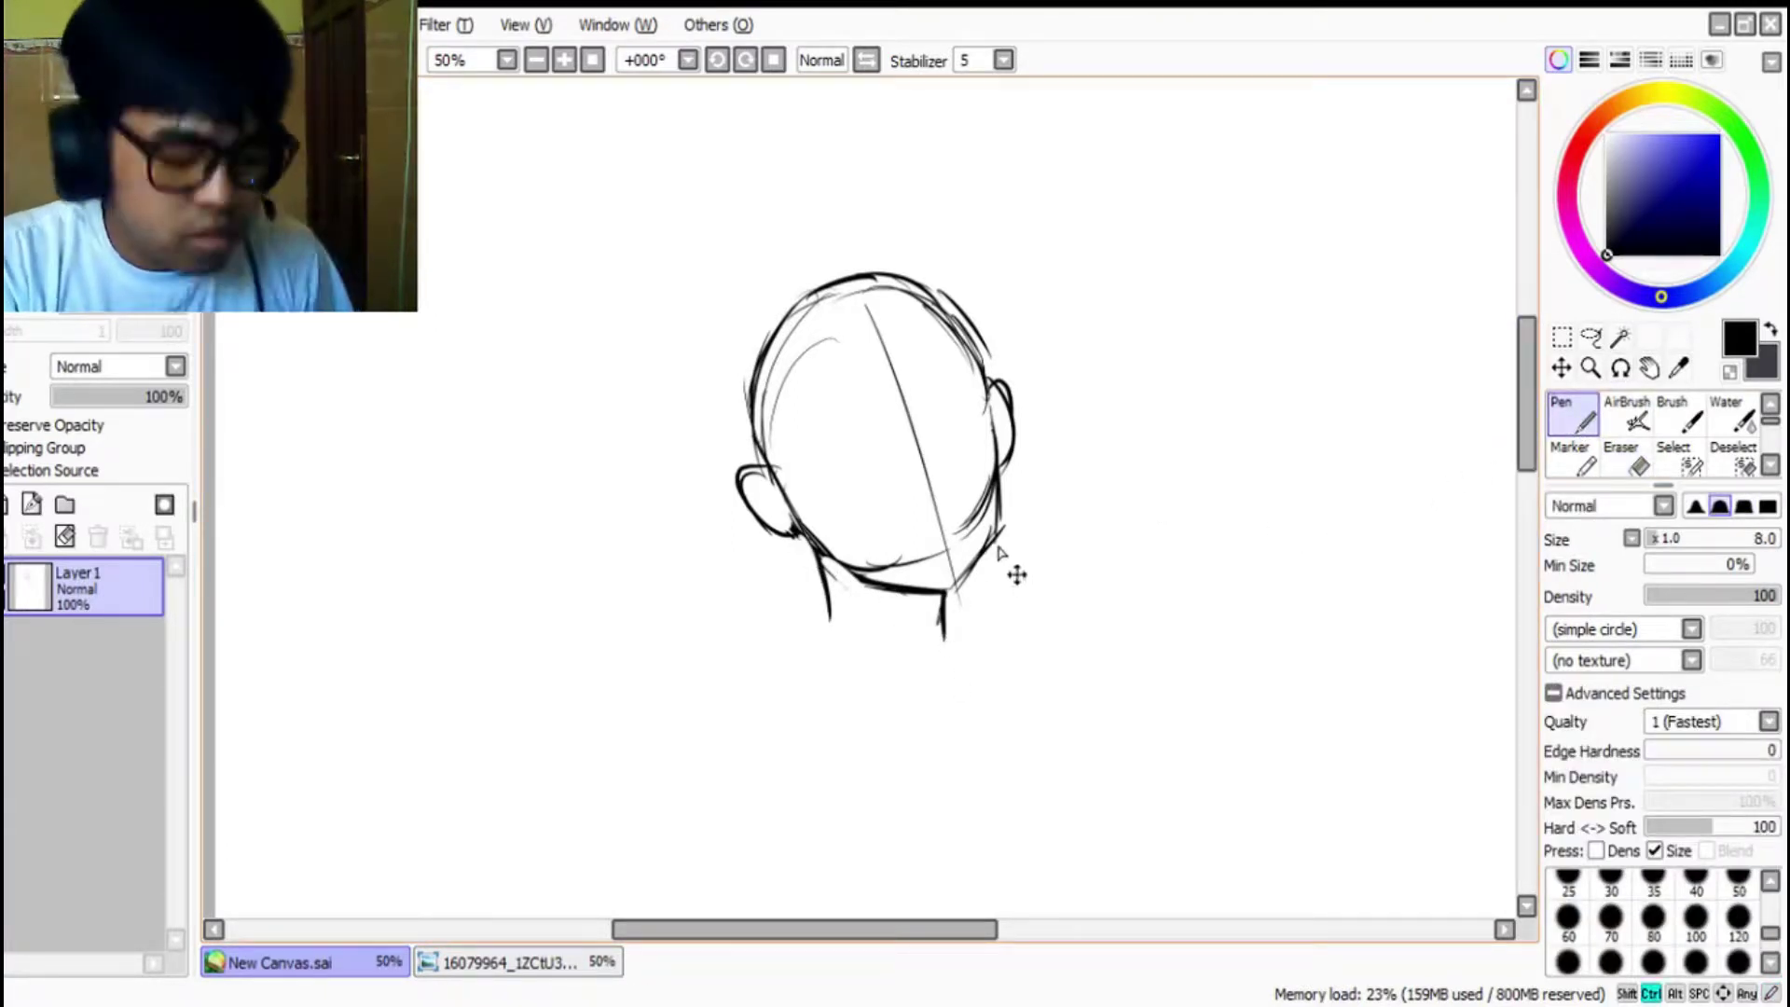
Step: Transform the head sketch, rotating it slightly clockwise and moving it to the left, and apply the change
key(ctrl+t)
mouse_move(1071, 448)
mouse_down()
mouse_move(1031, 500)
mouse_move(802, 533)
mouse_up()
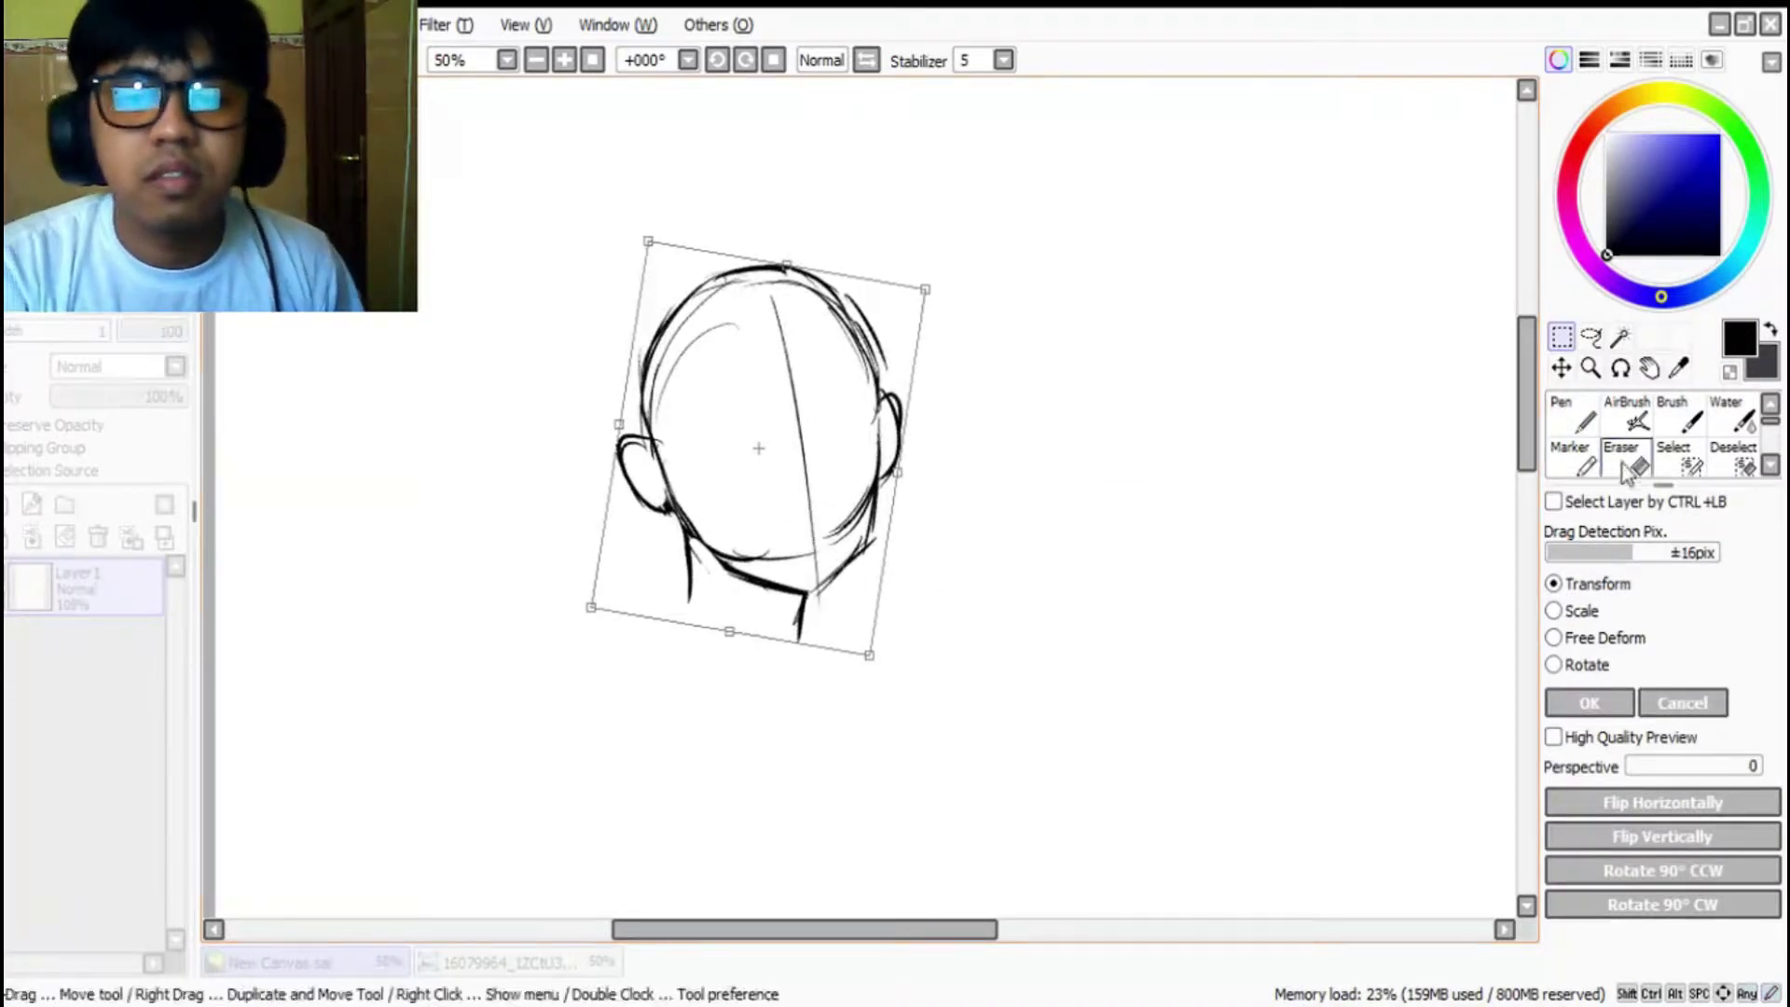
click(1589, 703)
Step: Erase the two tilted neck lines below the jaw
click(1627, 457)
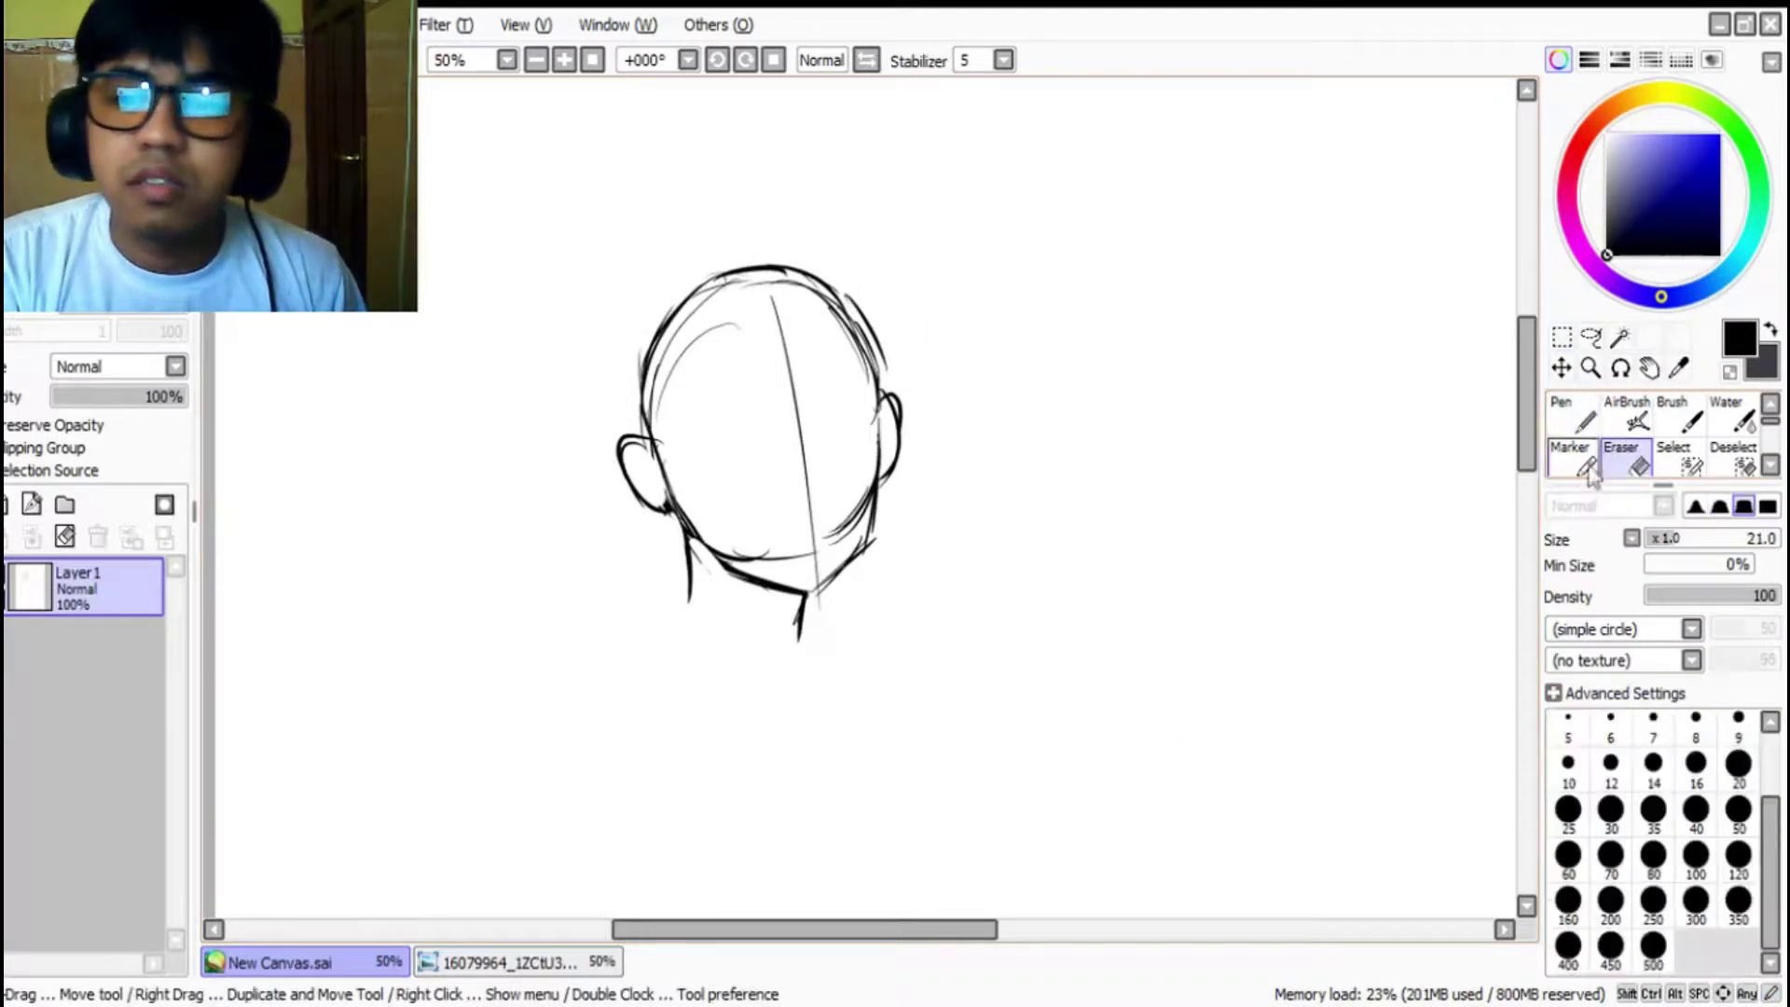
drag(799, 607, 811, 668)
mouse_move(685, 550)
mouse_down()
mouse_move(703, 583)
mouse_move(692, 626)
mouse_up()
Step: Redraw the left jawline and sketch a short vertical neck line on each side below the jaw with the Pen
key(n)
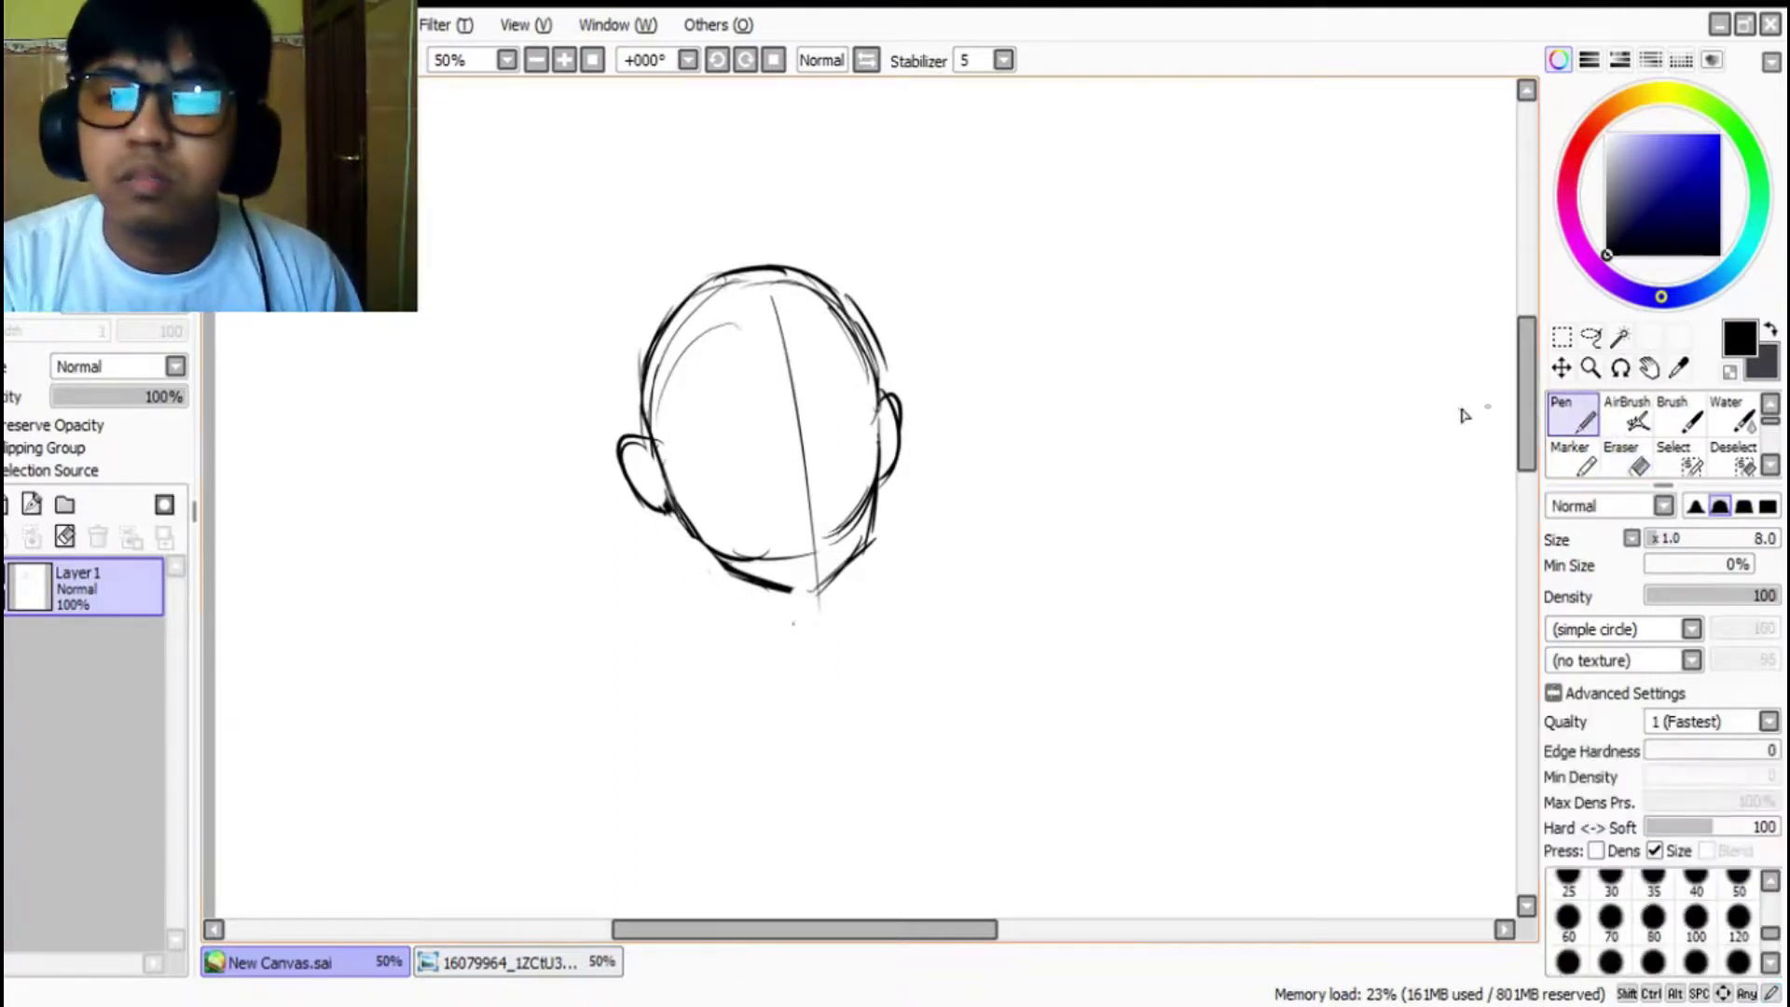
drag(673, 513, 752, 583)
drag(688, 533, 693, 610)
mouse_move(819, 570)
mouse_down()
mouse_move(818, 619)
mouse_move(815, 593)
mouse_up()
Step: Erase the left ear and redraw it smaller and lower against the head with the Pen, adding inner ear detail
click(1622, 457)
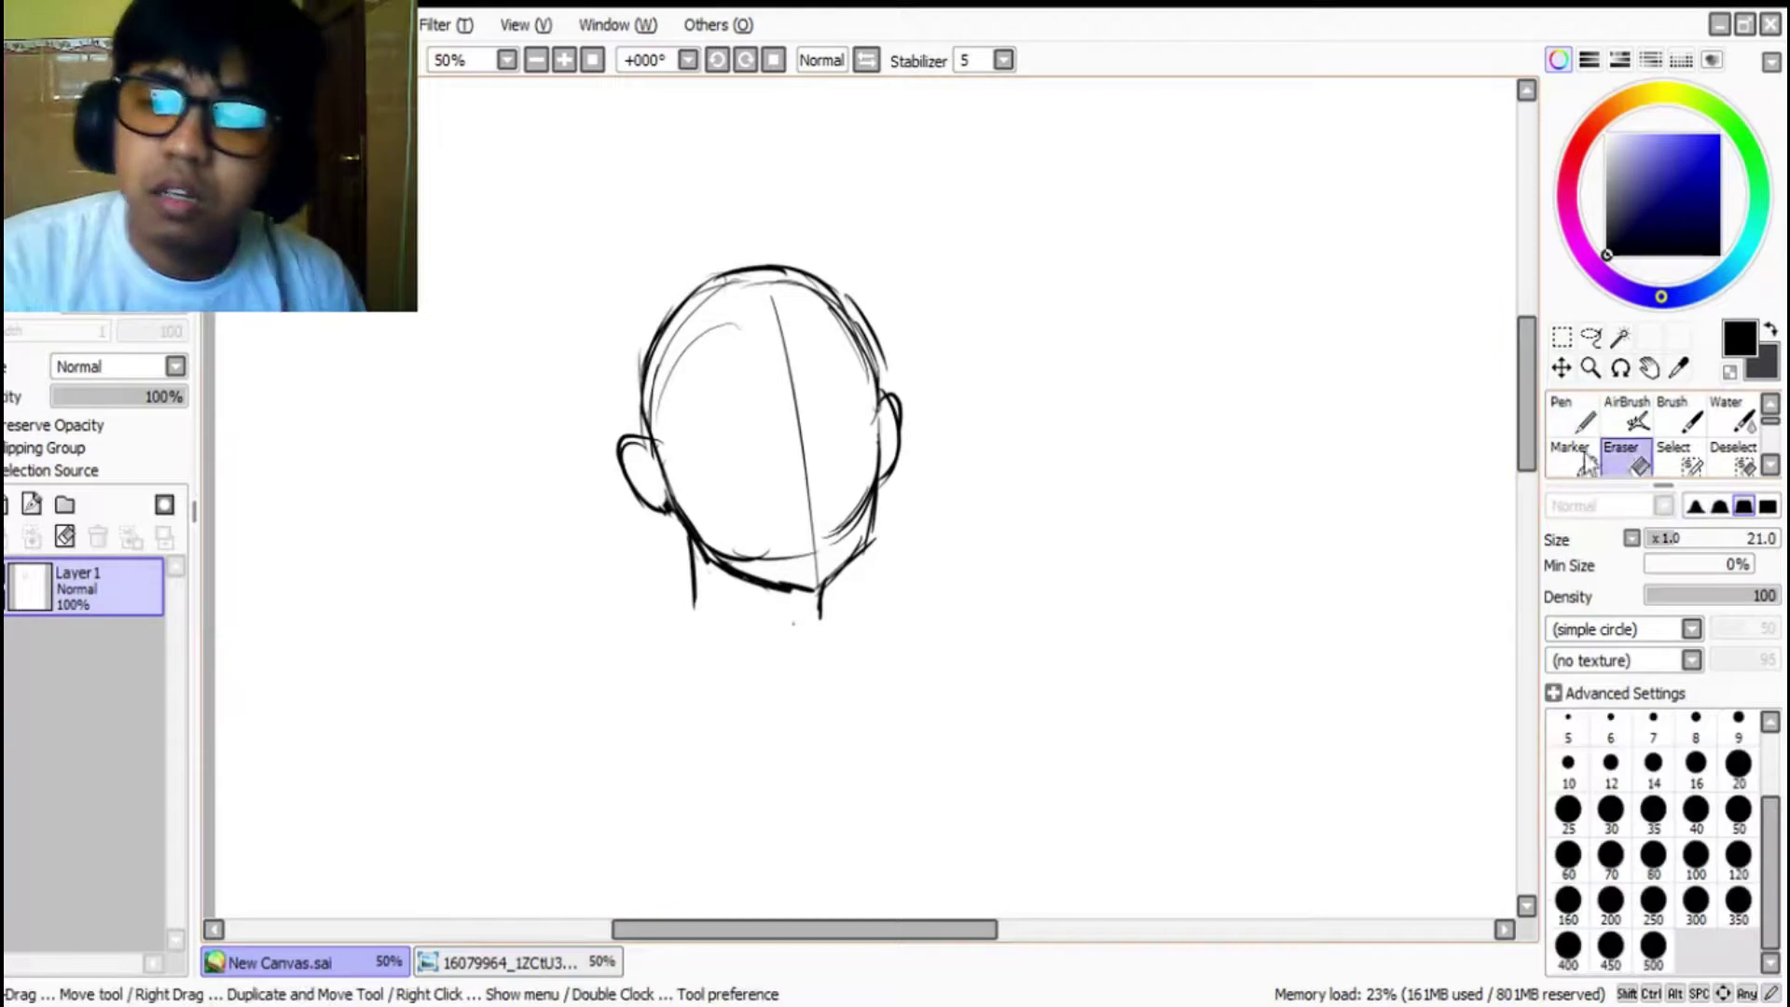
mouse_move(630, 438)
mouse_down()
mouse_move(623, 484)
mouse_move(664, 522)
mouse_move(653, 452)
mouse_up()
click(1574, 415)
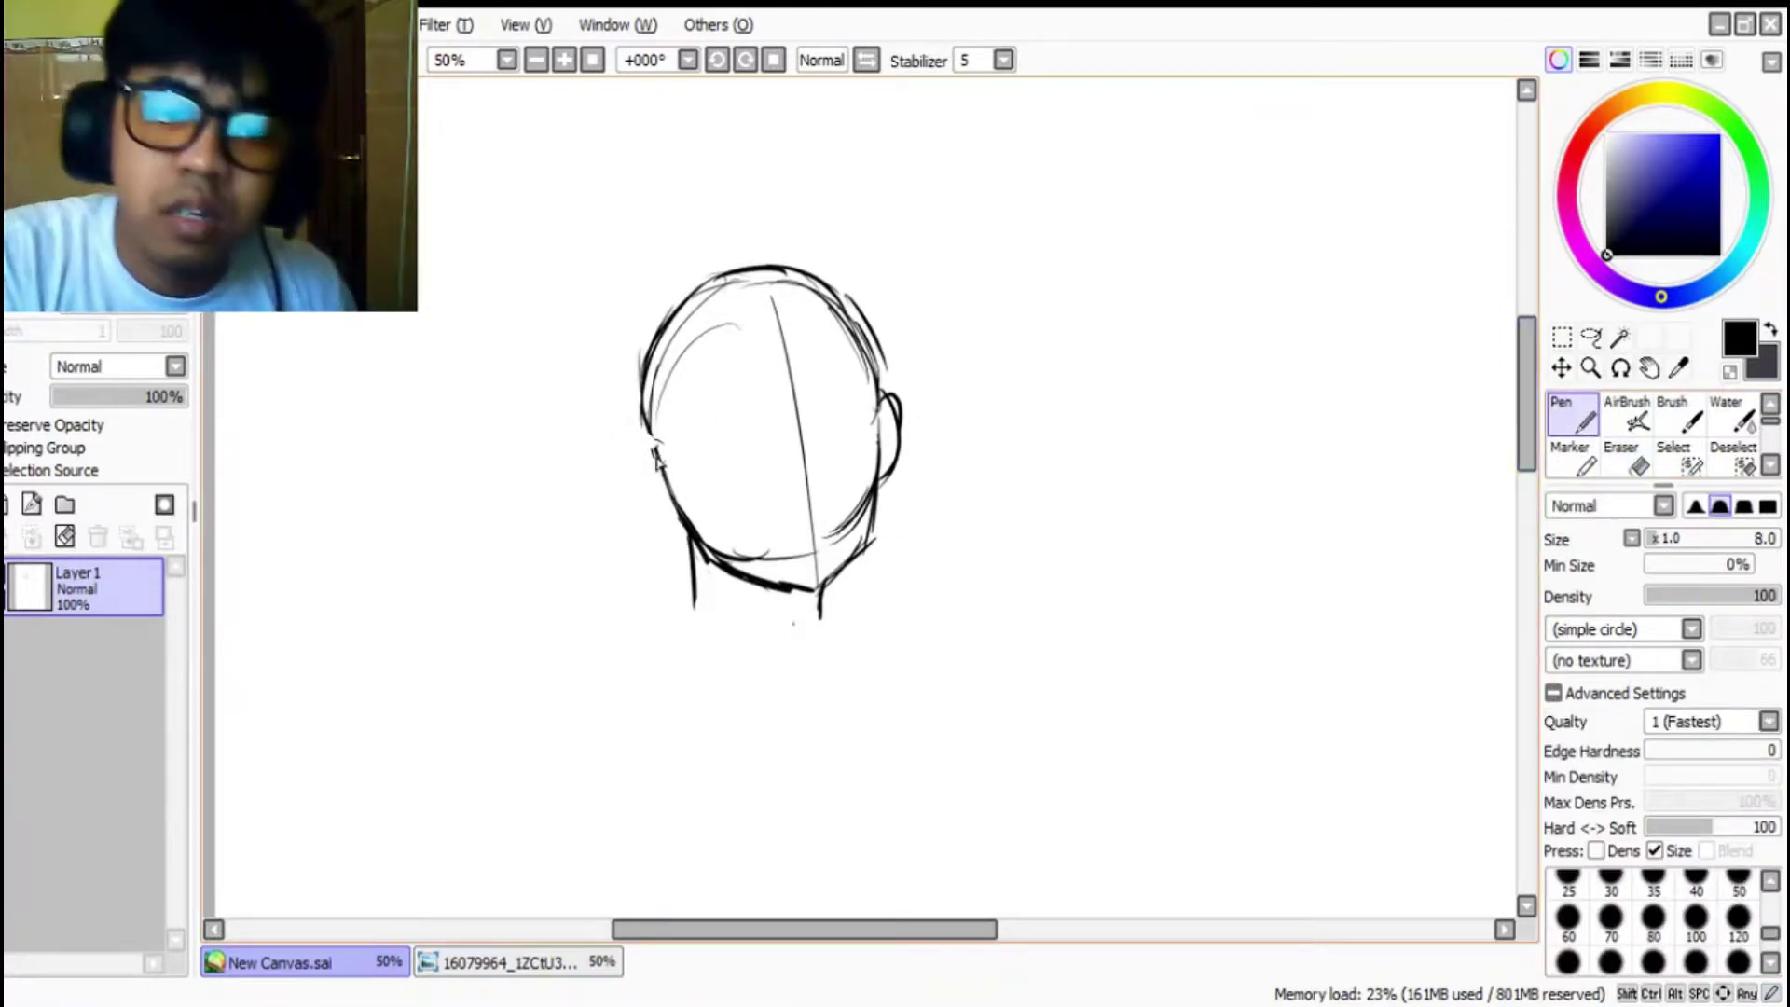
mouse_move(658, 451)
mouse_down()
mouse_move(638, 466)
mouse_move(643, 499)
mouse_move(694, 520)
mouse_up()
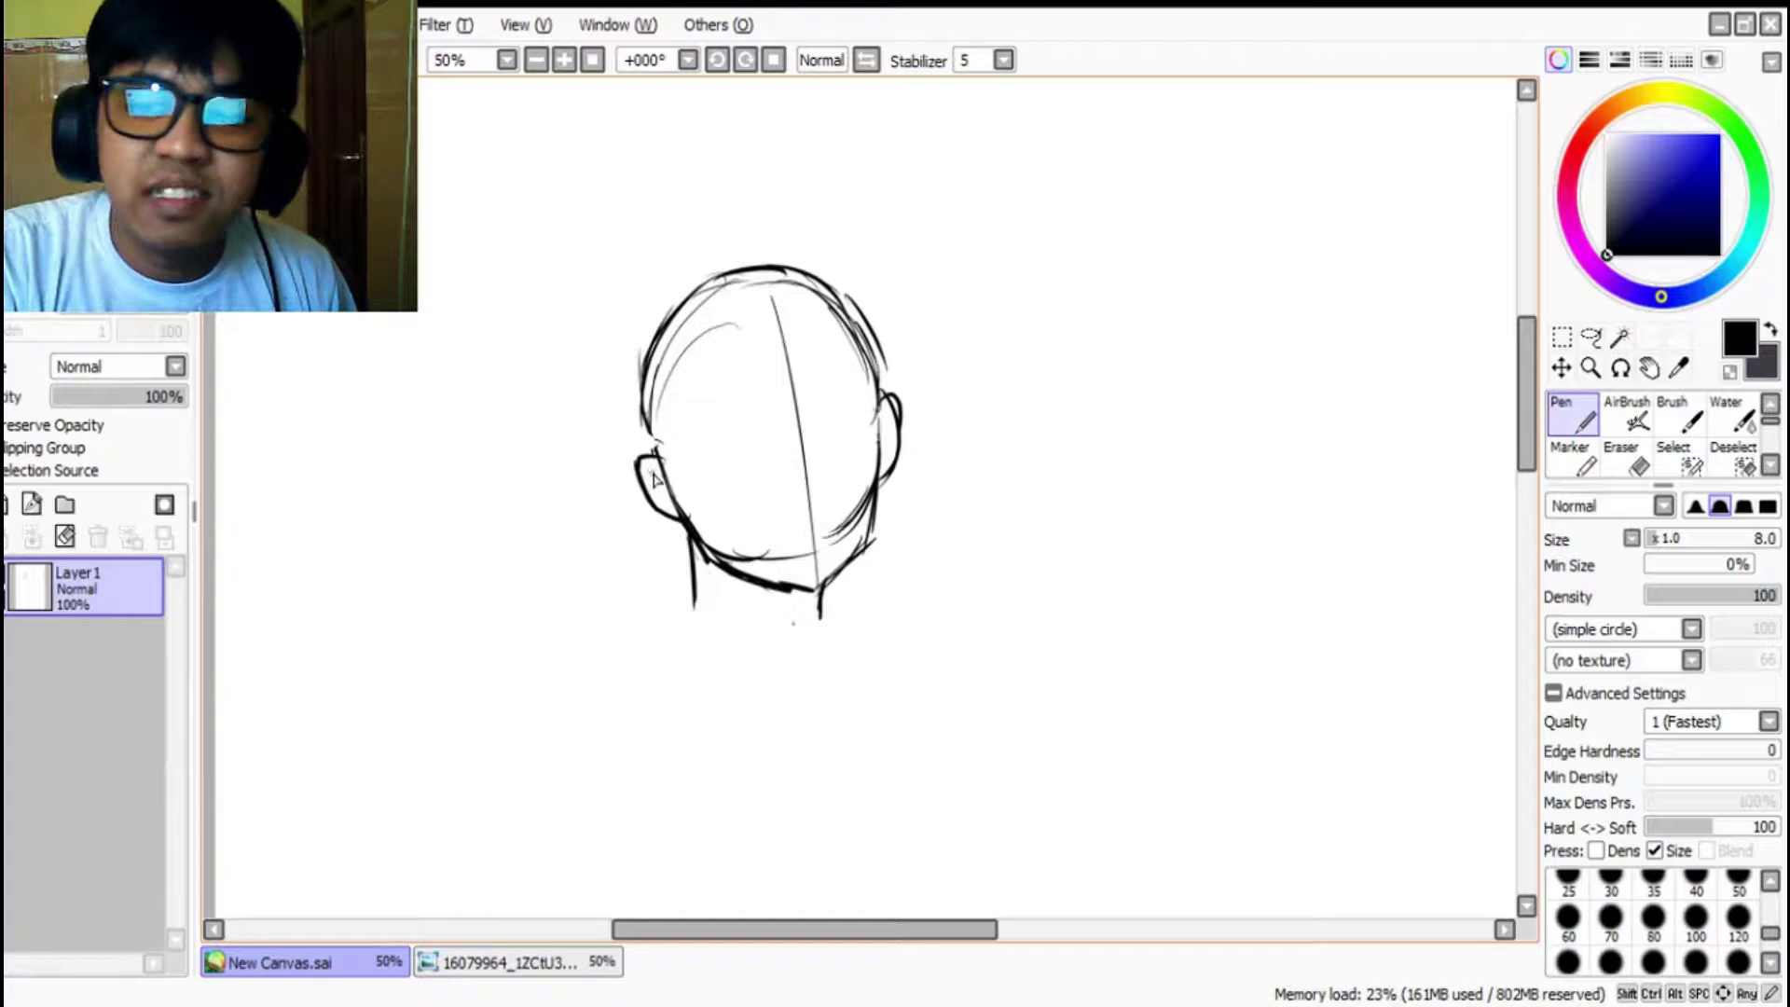
drag(657, 468, 689, 520)
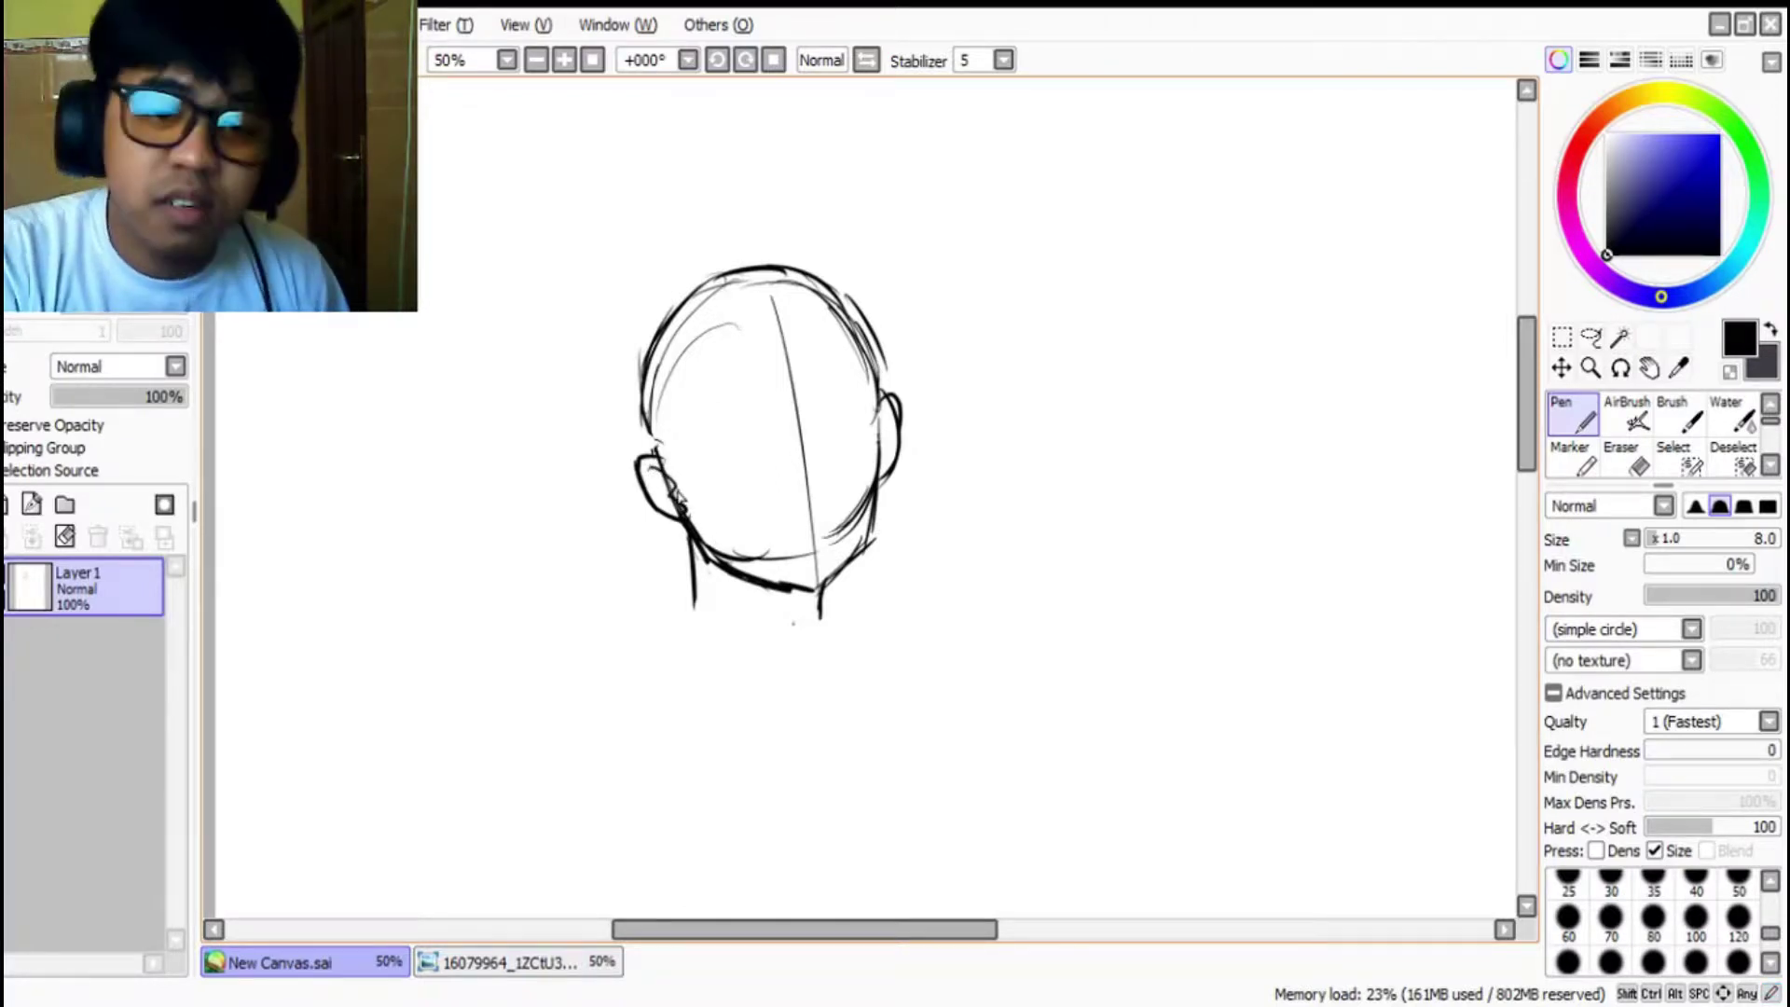
Step: Clean up the left ear's inner edge and thicken the right ear's outline, adding its inner contour
key(e)
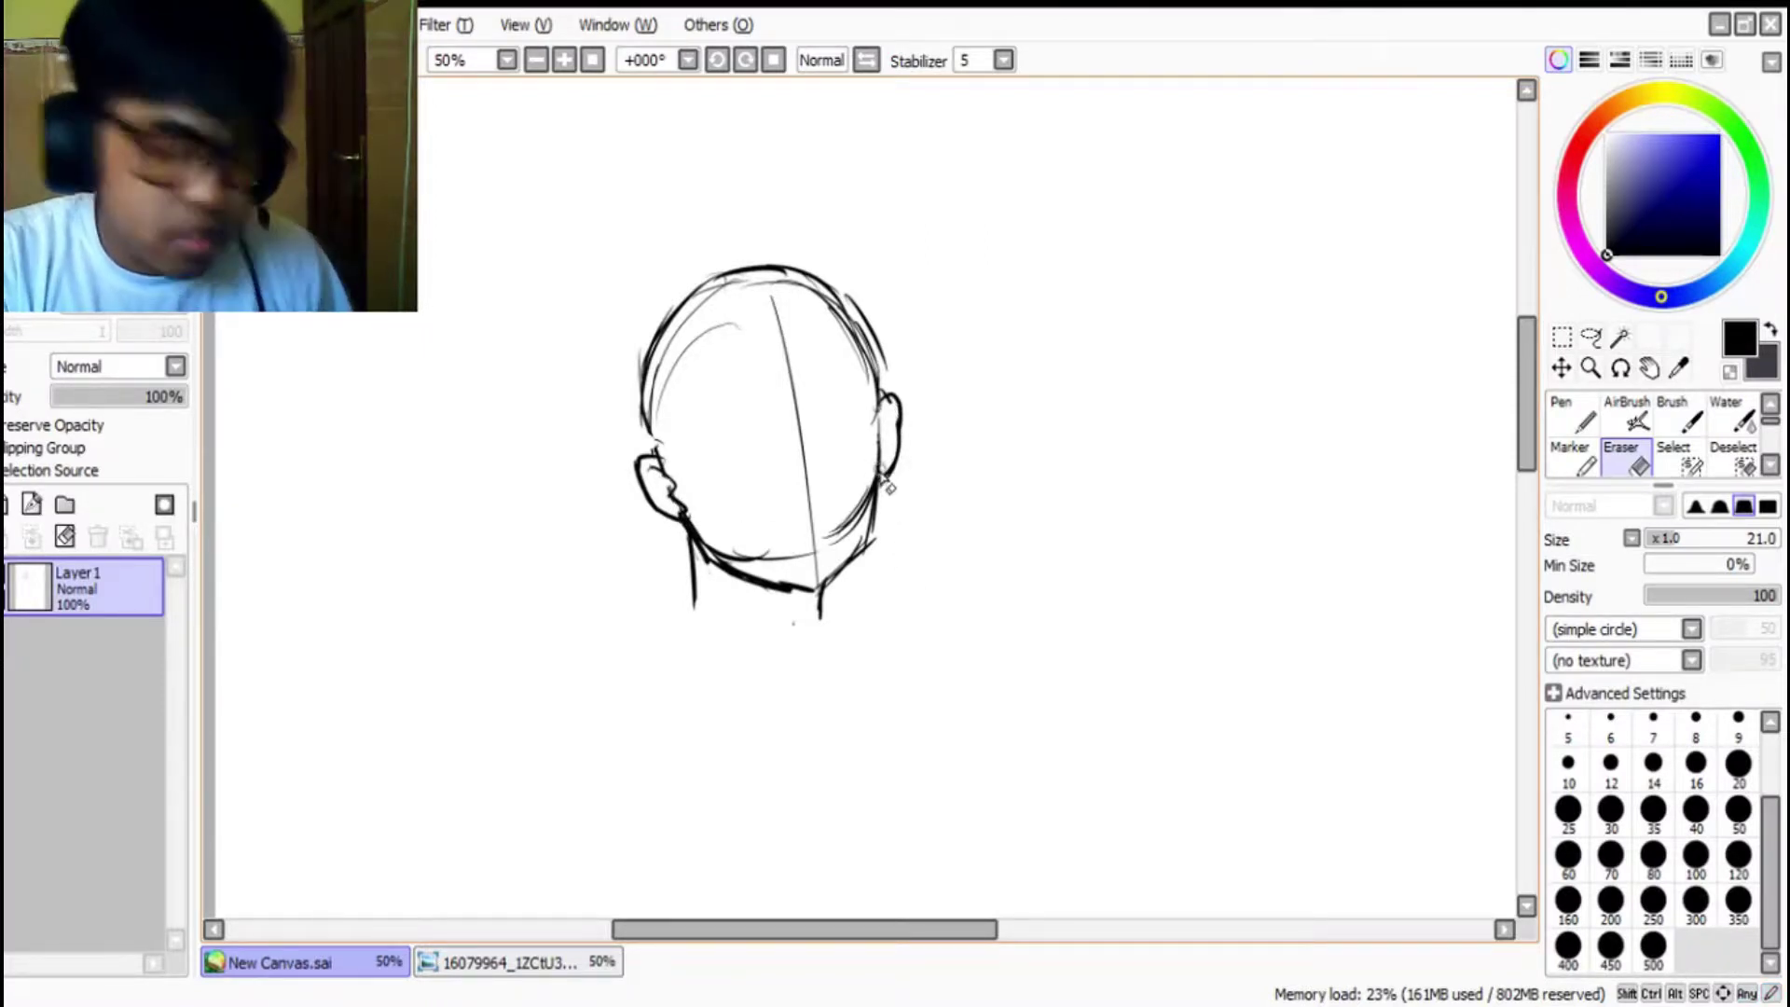
key(n)
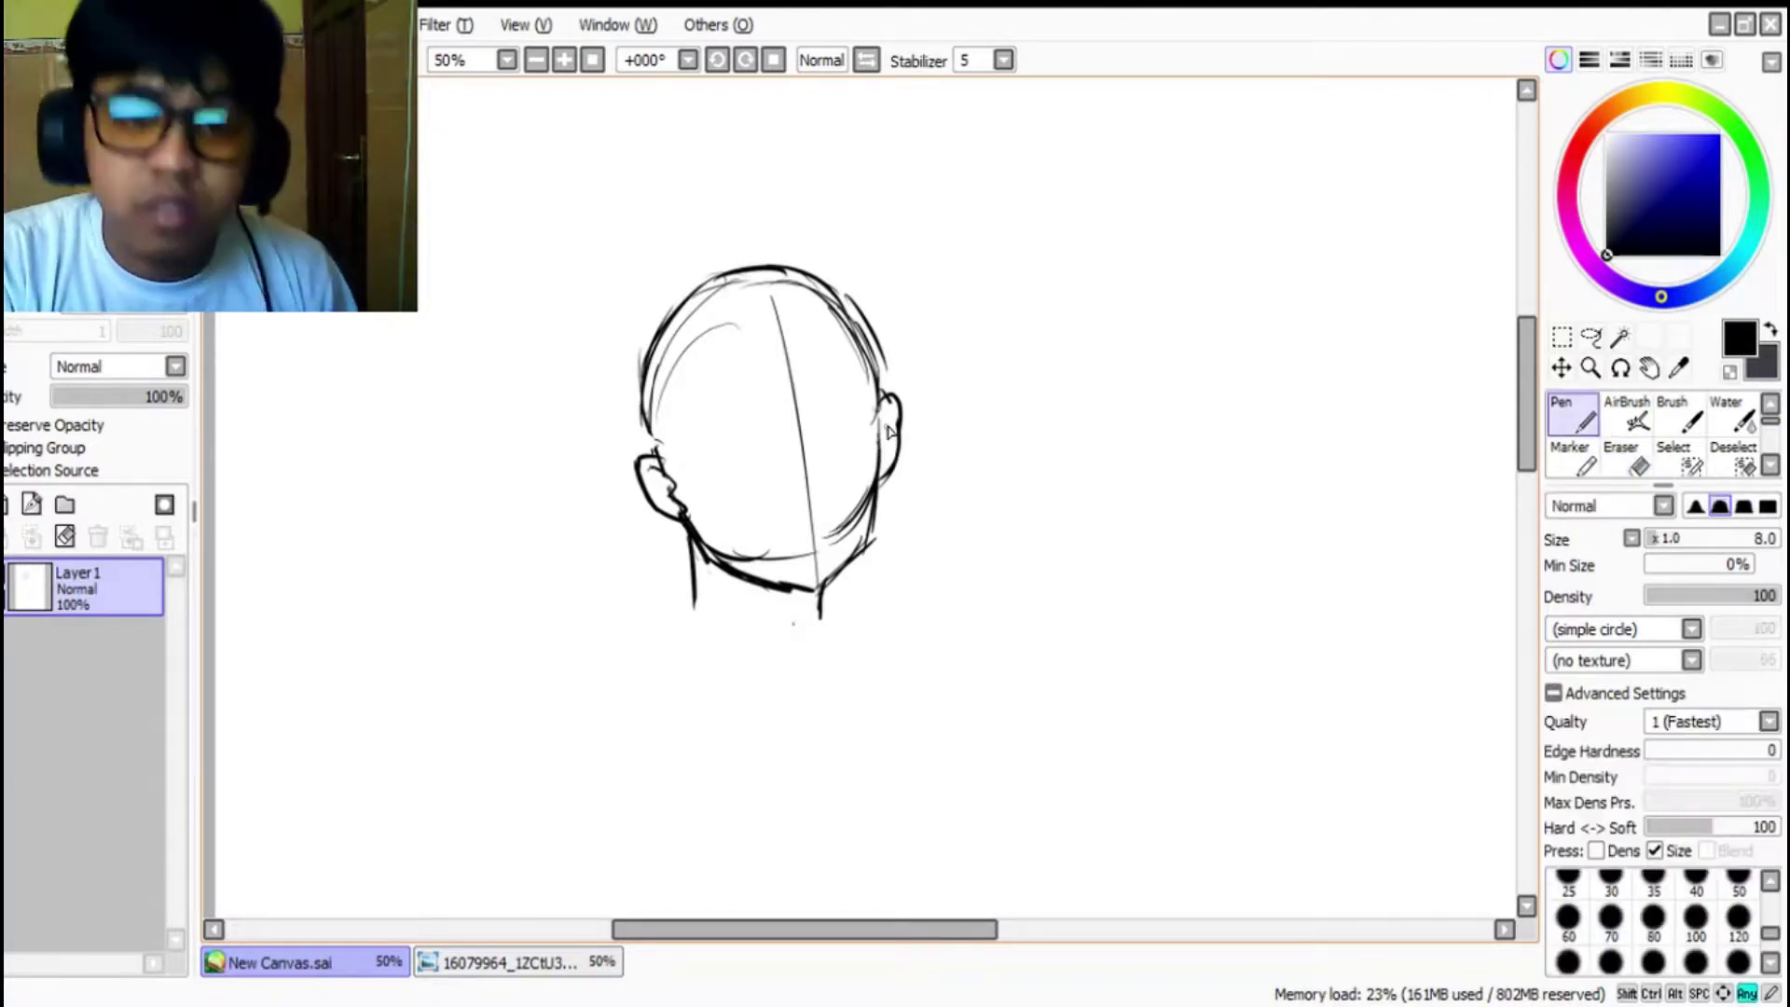
drag(893, 399, 892, 490)
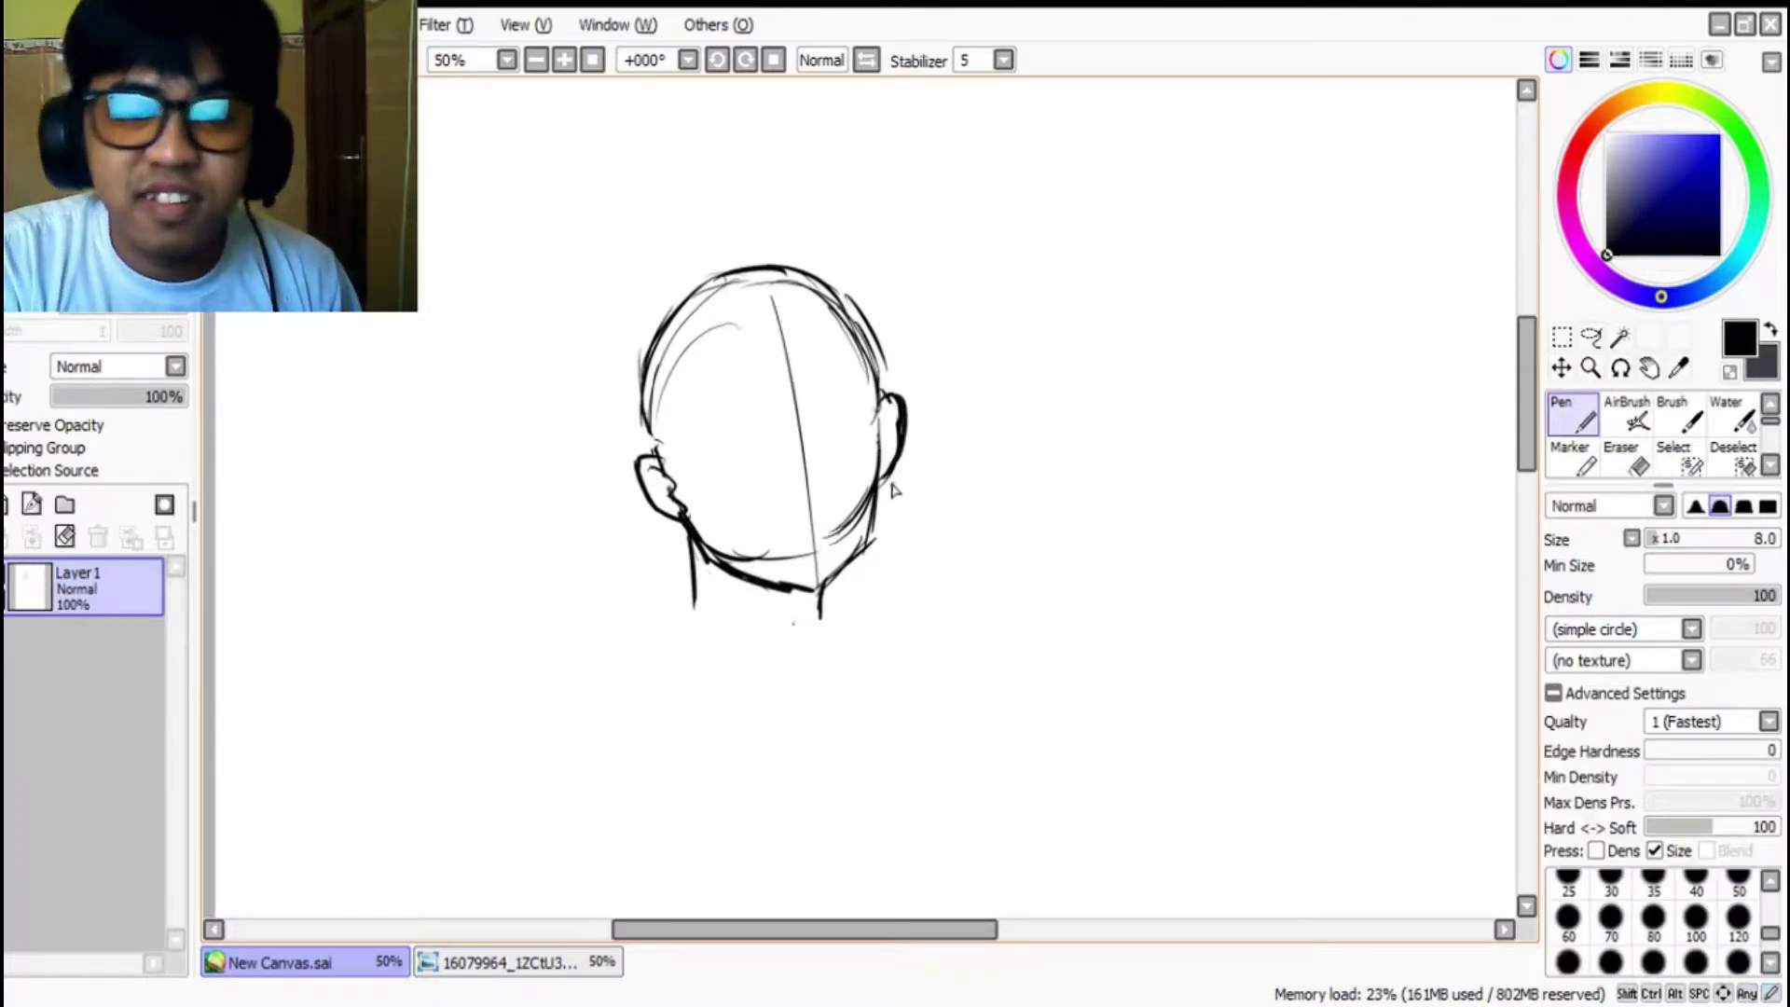
drag(891, 418, 881, 479)
Step: Erase the stray construction strokes near the left ear, inside the left of the skull and along the right jaw
key(e)
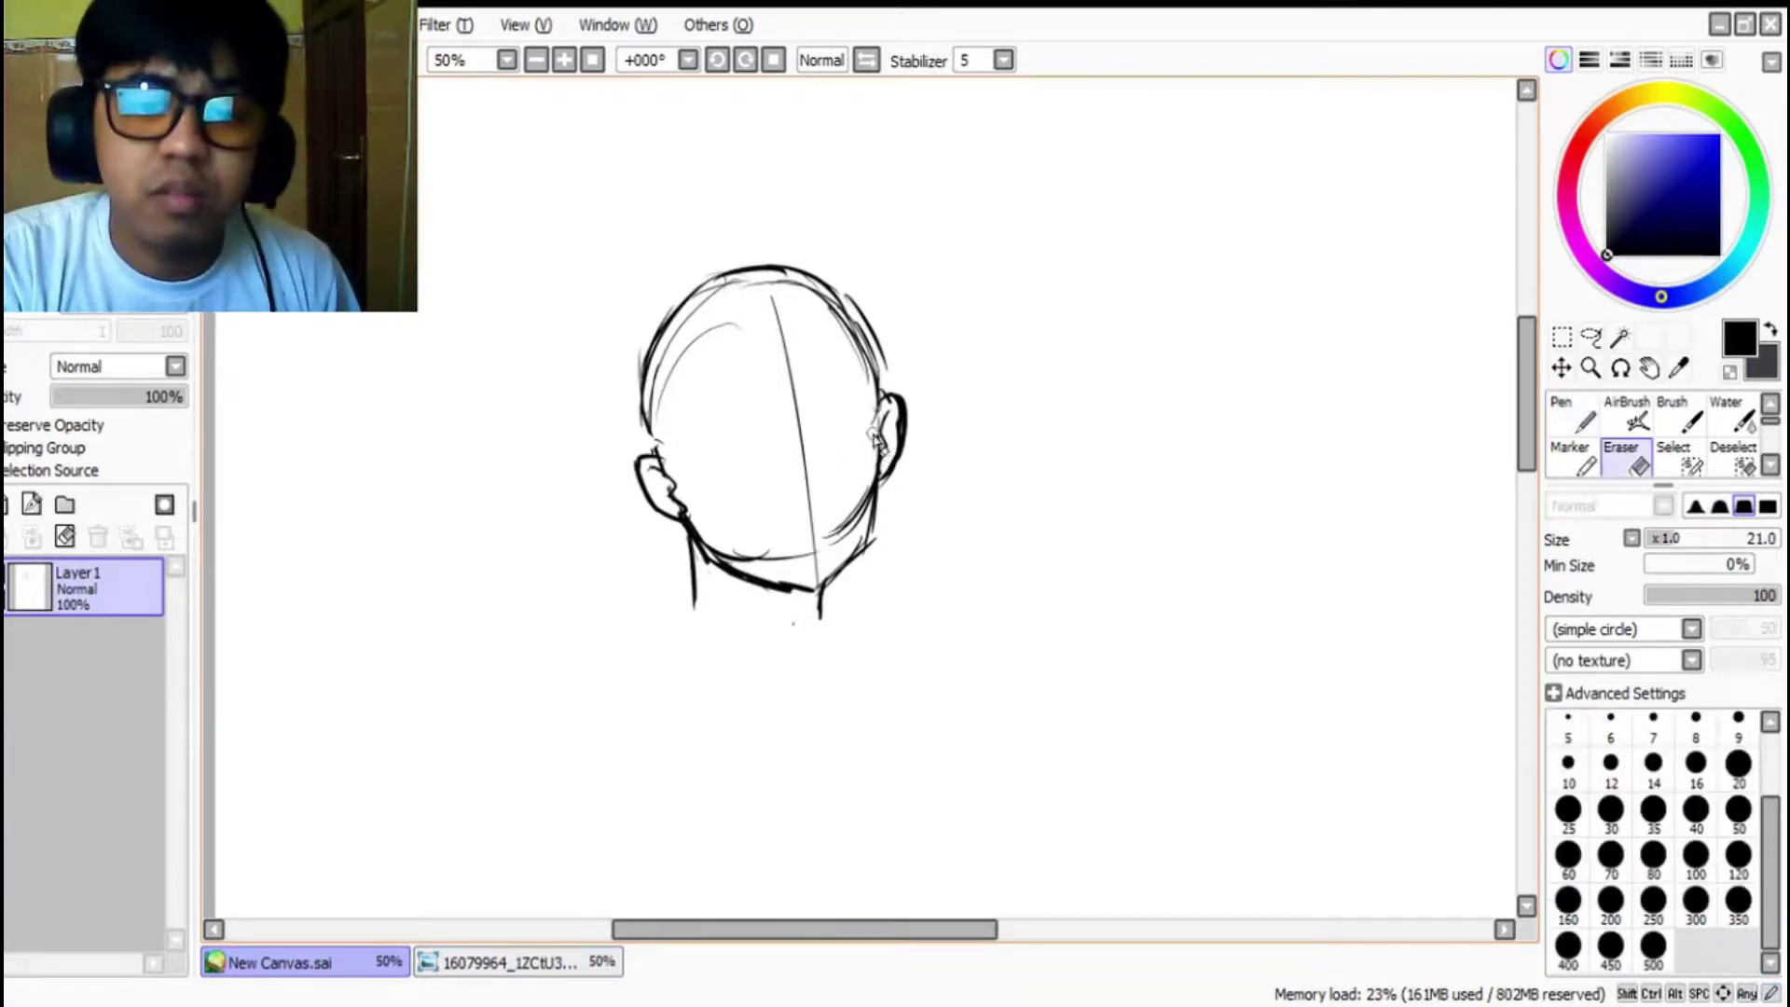
drag(659, 455, 666, 476)
drag(656, 394, 664, 438)
mouse_move(741, 324)
mouse_down()
mouse_move(692, 375)
mouse_move(709, 453)
mouse_up()
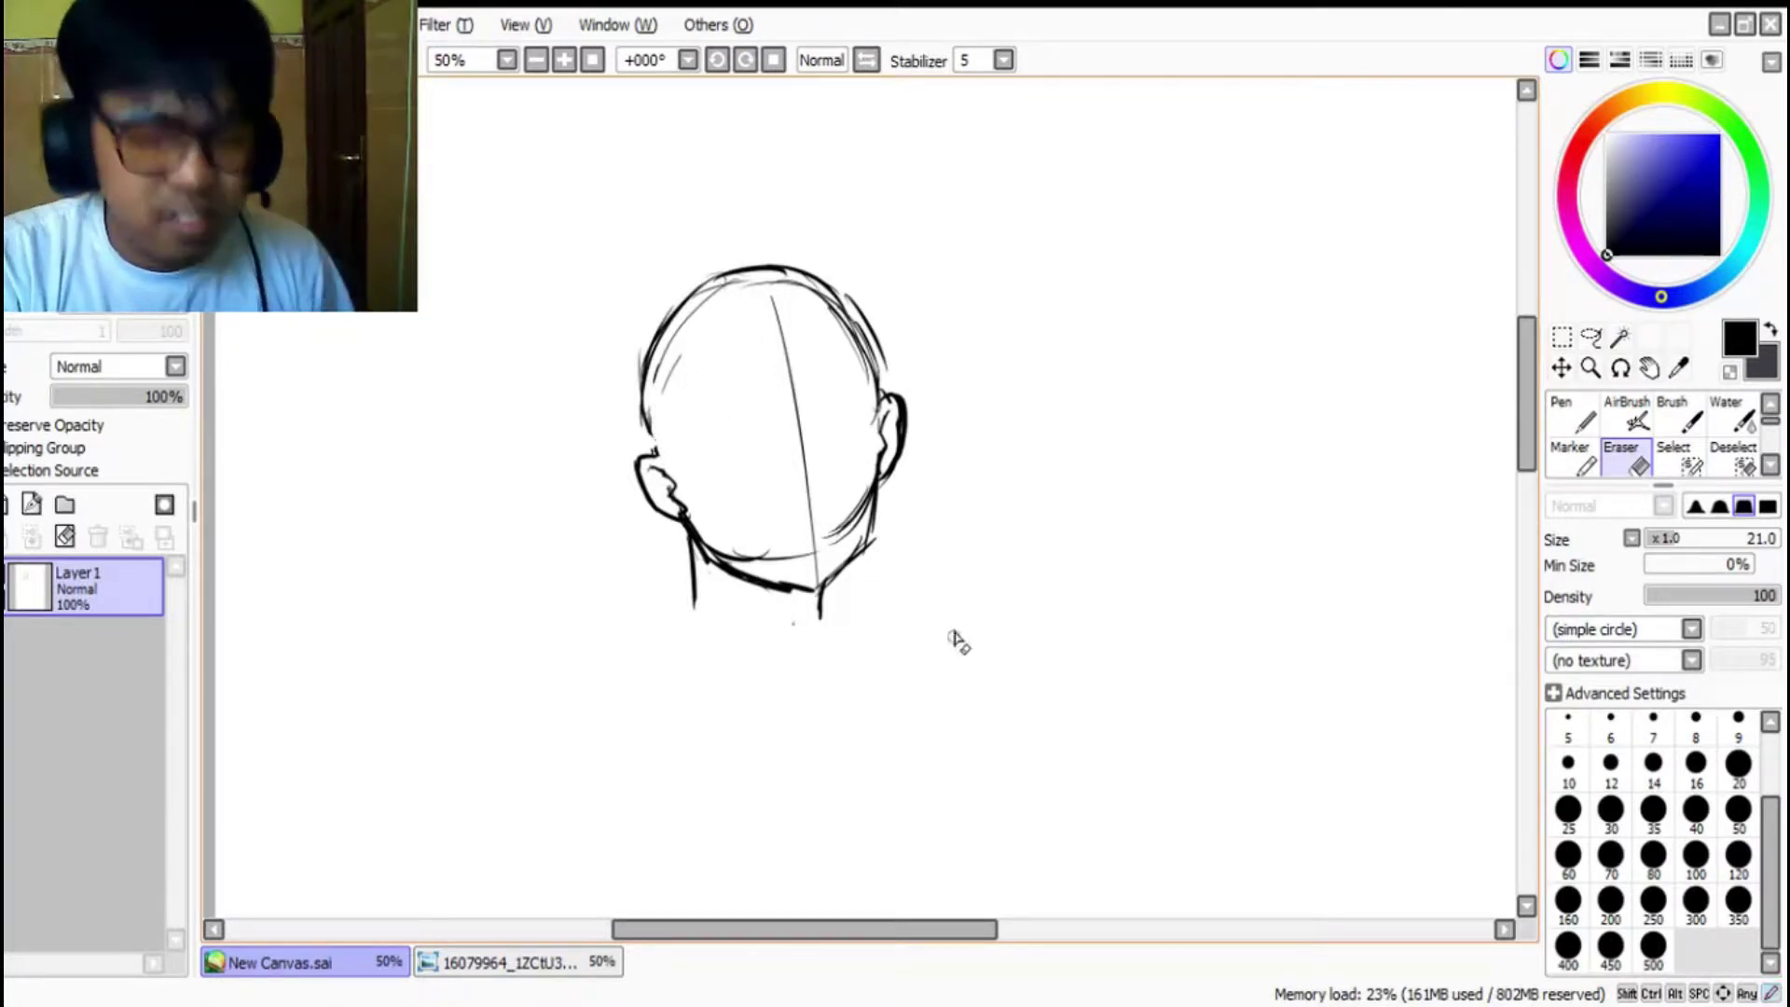
drag(886, 512, 876, 579)
Step: Thicken the two neck lines with the Pen and extend the right one slightly downward
key(n)
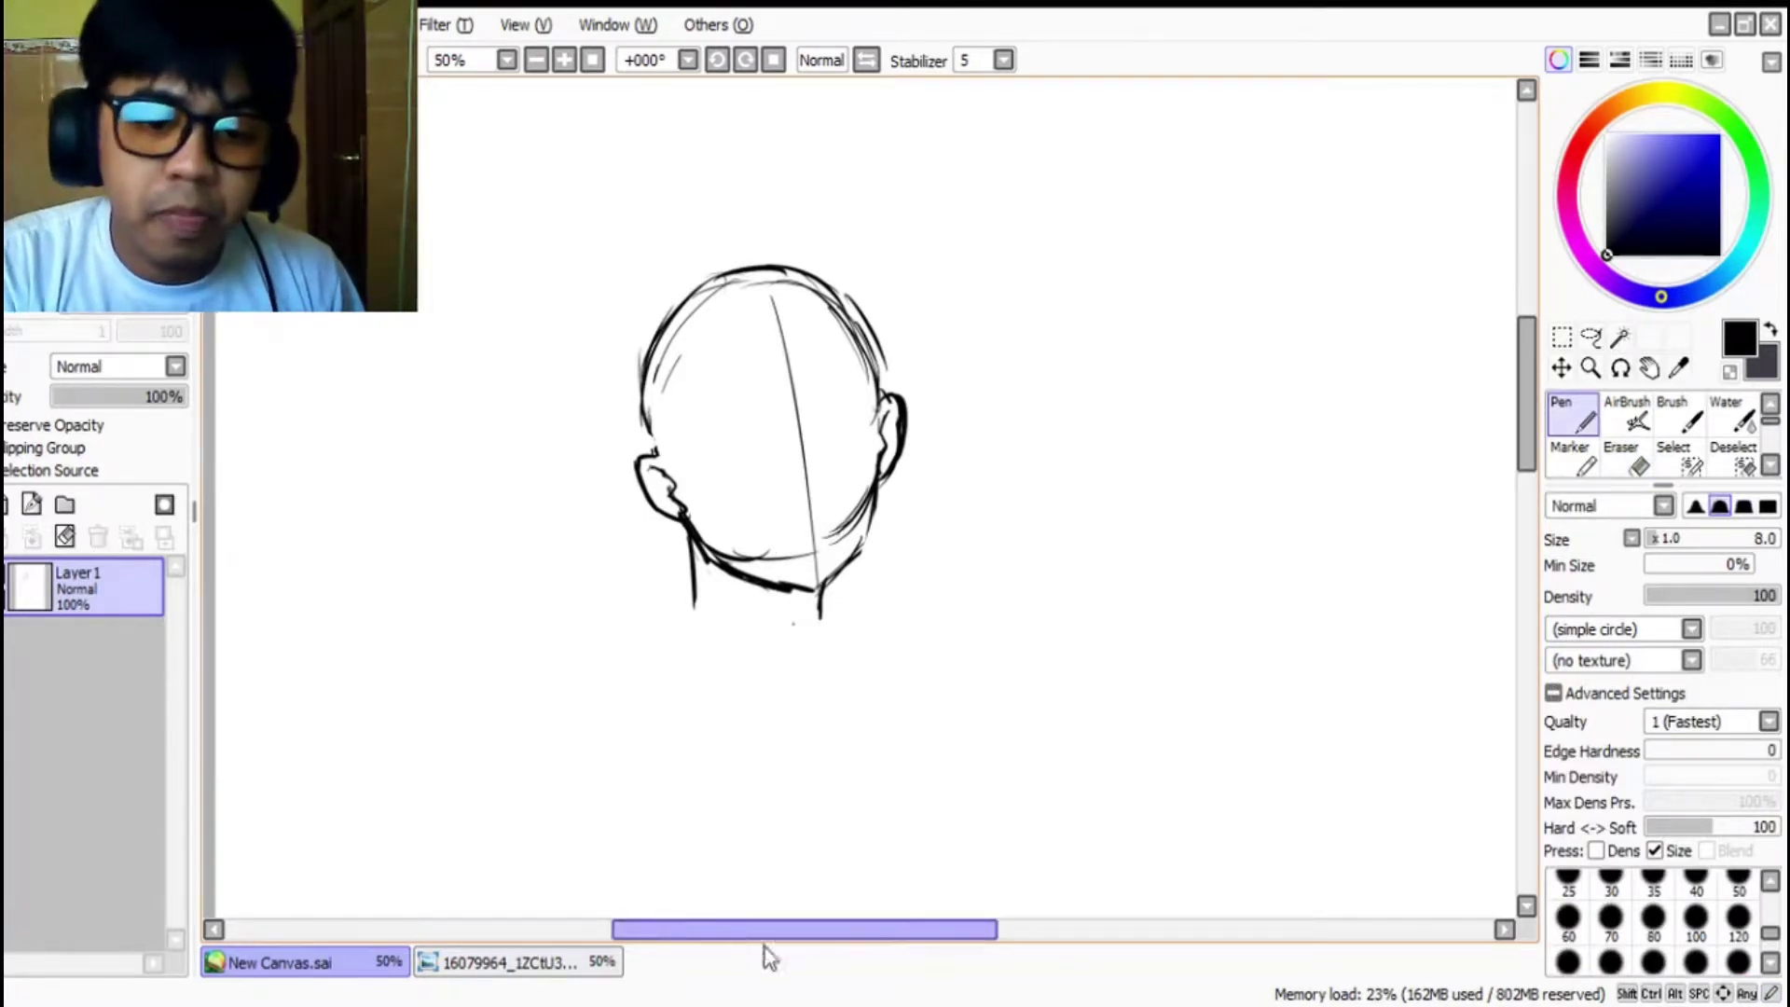
click(788, 1005)
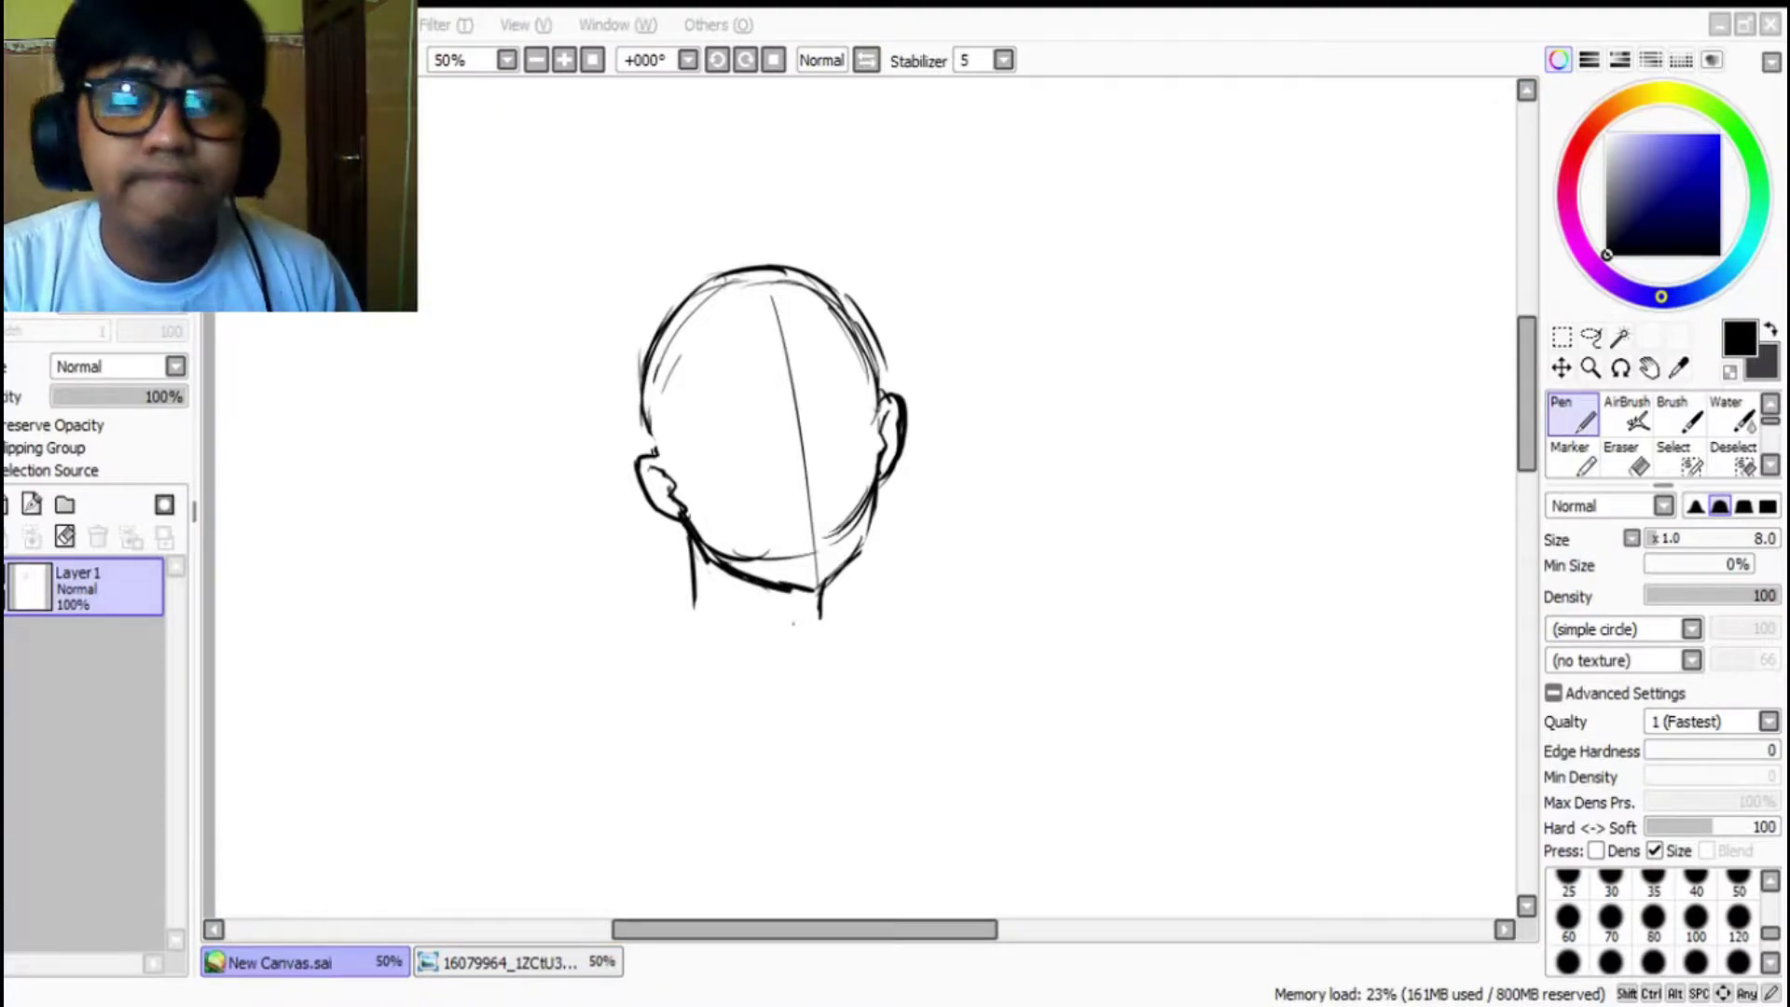
click(791, 1005)
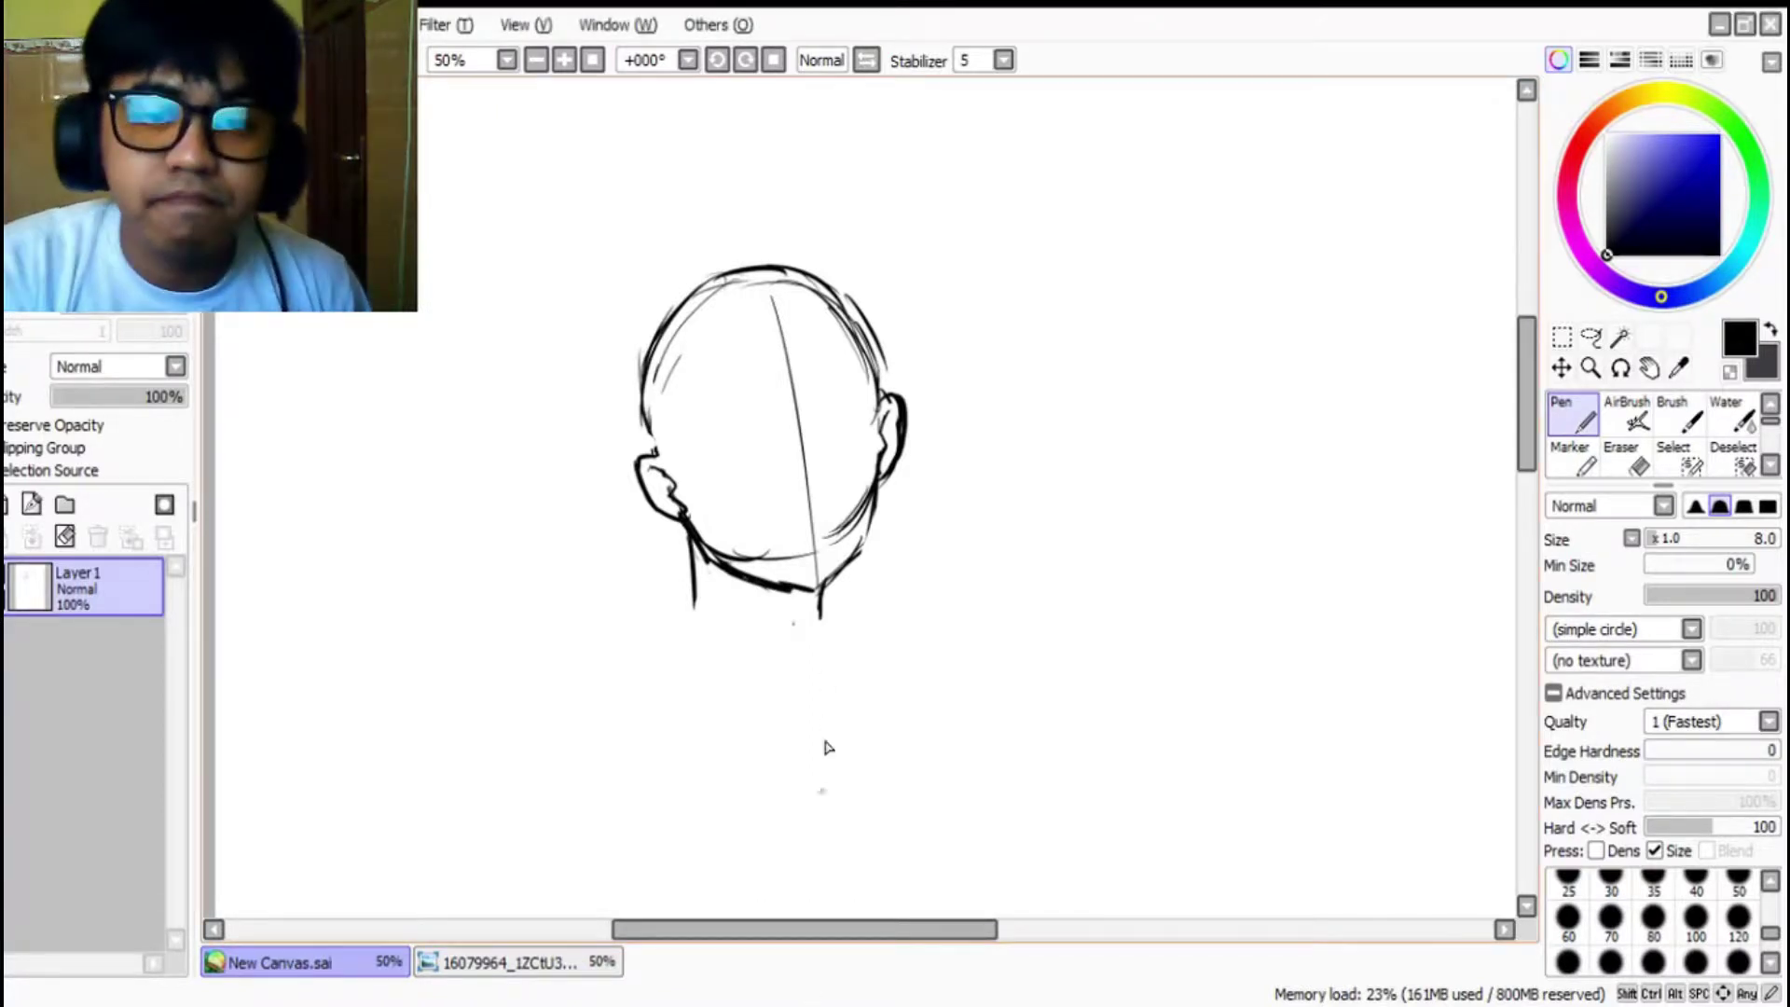
drag(684, 535, 699, 615)
drag(819, 584, 816, 625)
scroll(1199, 87, down, 1)
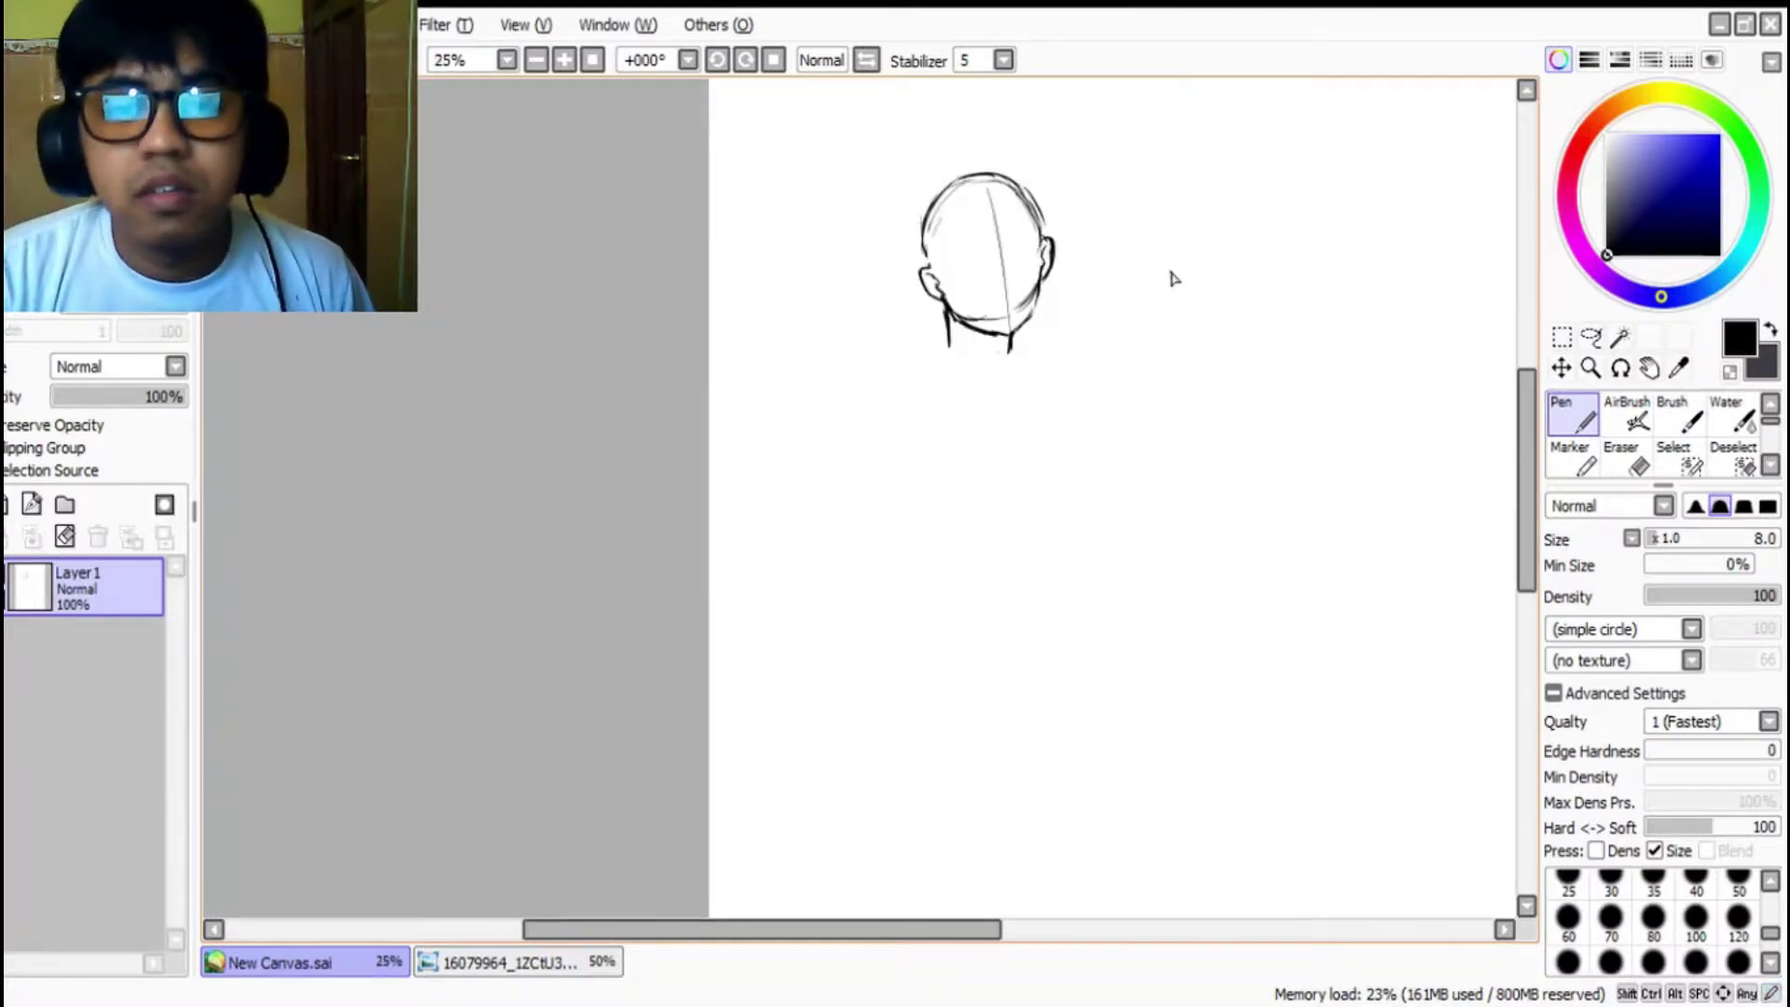
scroll(1212, 276, up, 1)
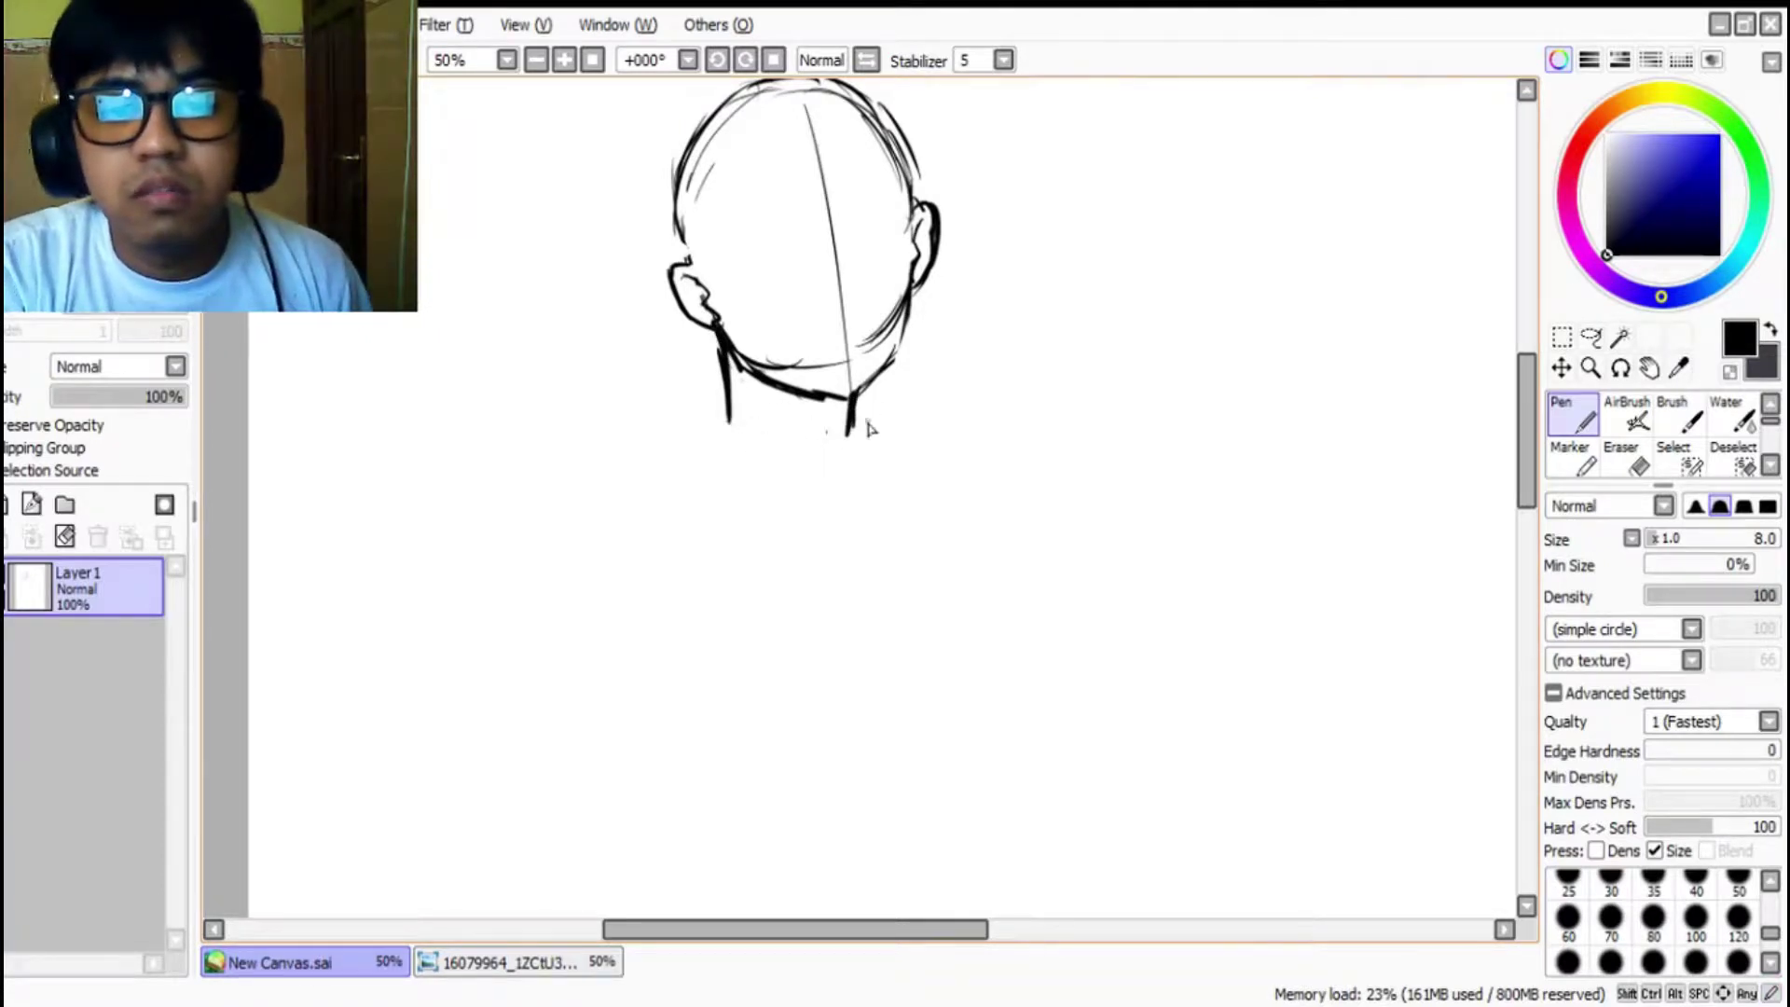
drag(855, 414, 851, 455)
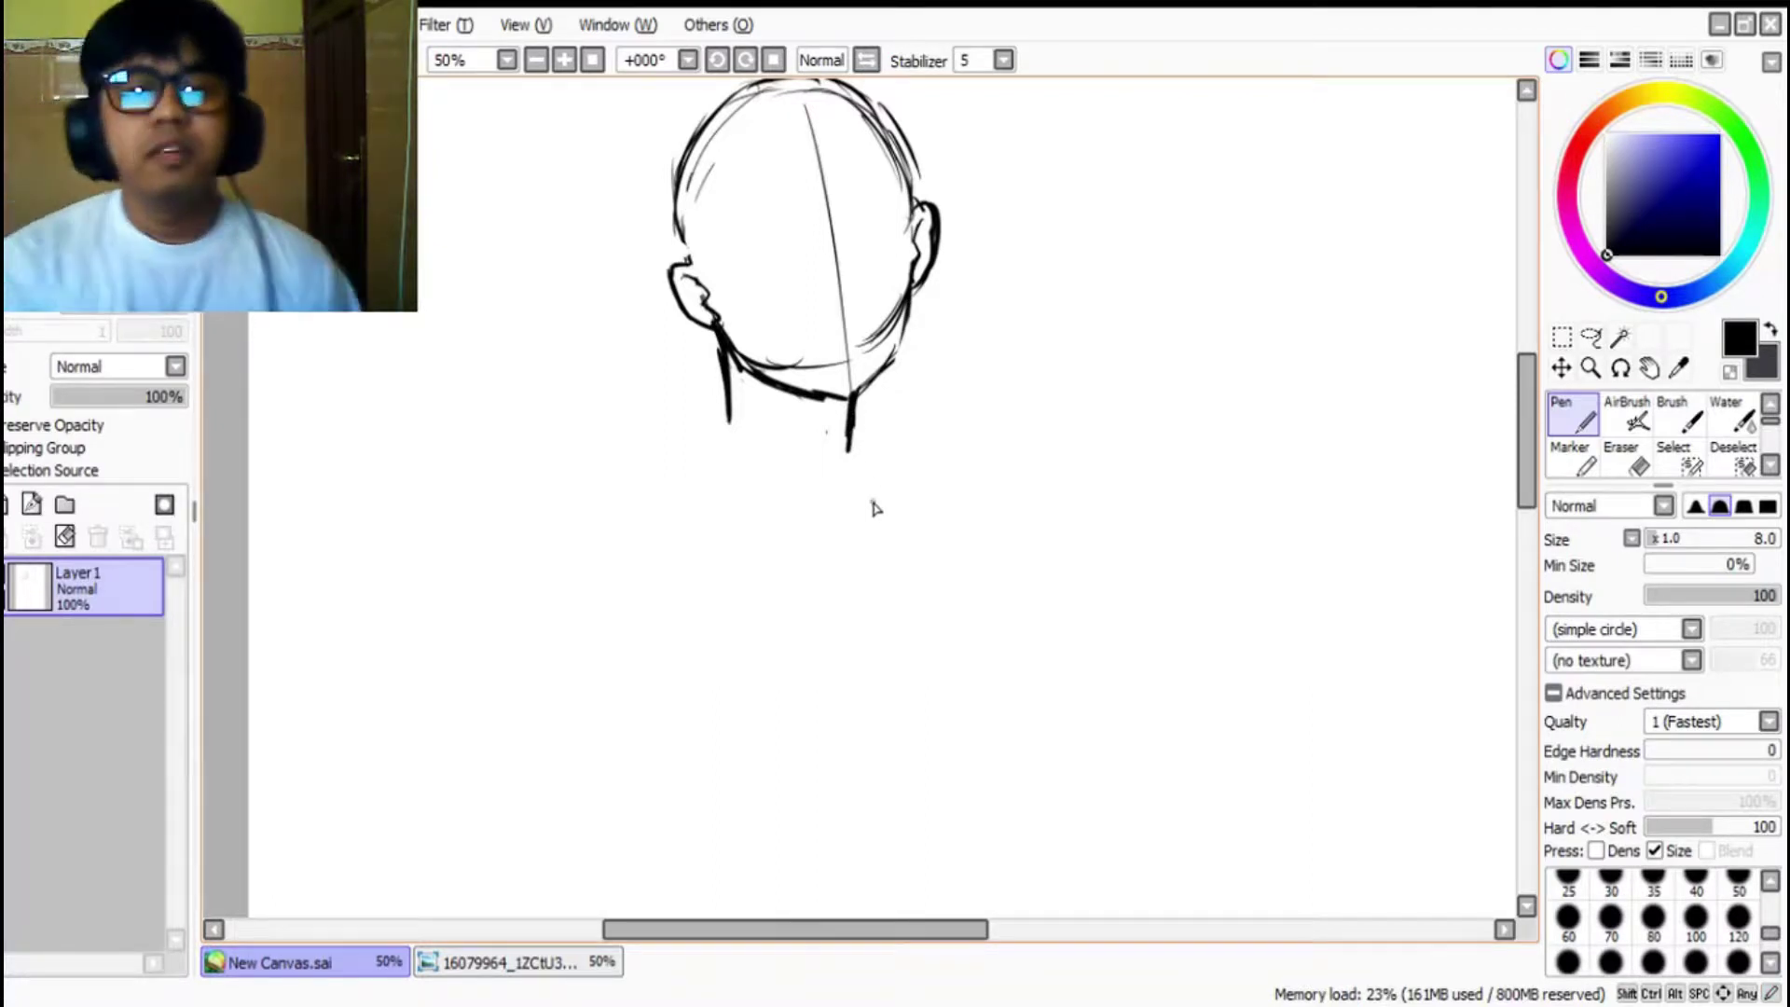
Step: Examine the two-character reference illustration, comparing the figures' heads, necks, shoulders and full-body poses
click(601, 968)
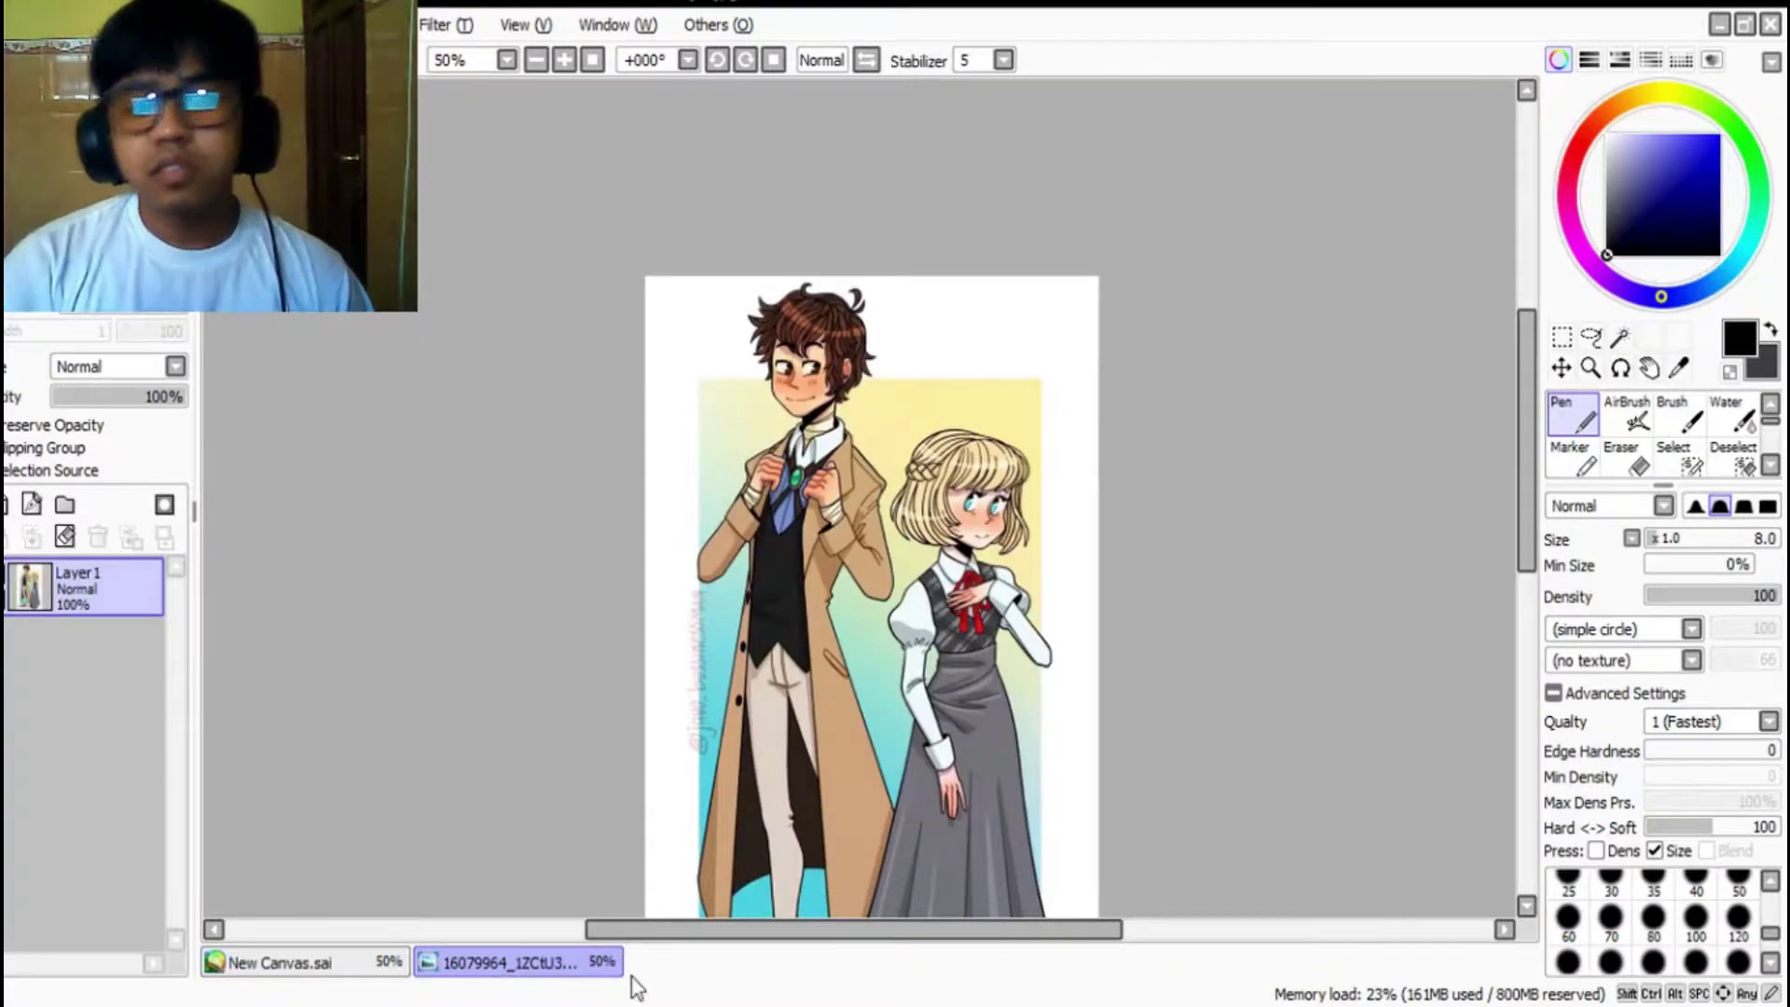
key(alt+Tab)
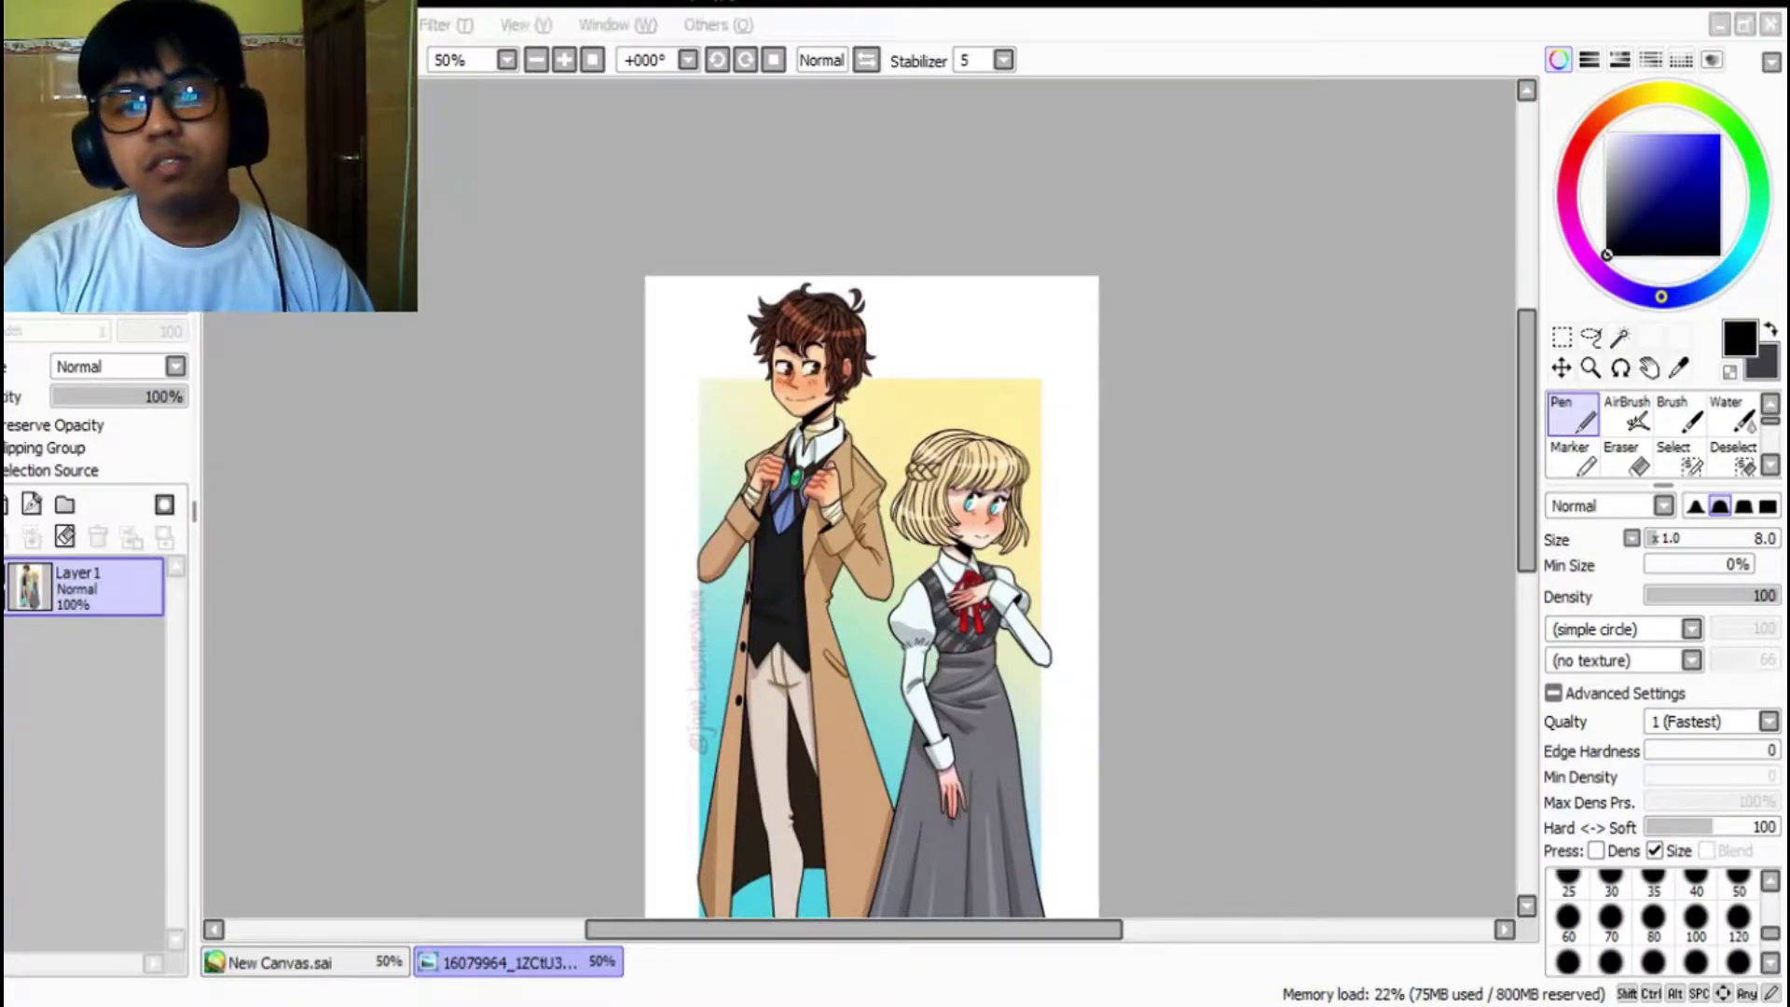
click(1053, 663)
scroll(989, 372, down, 3)
scroll(988, 507, up, 3)
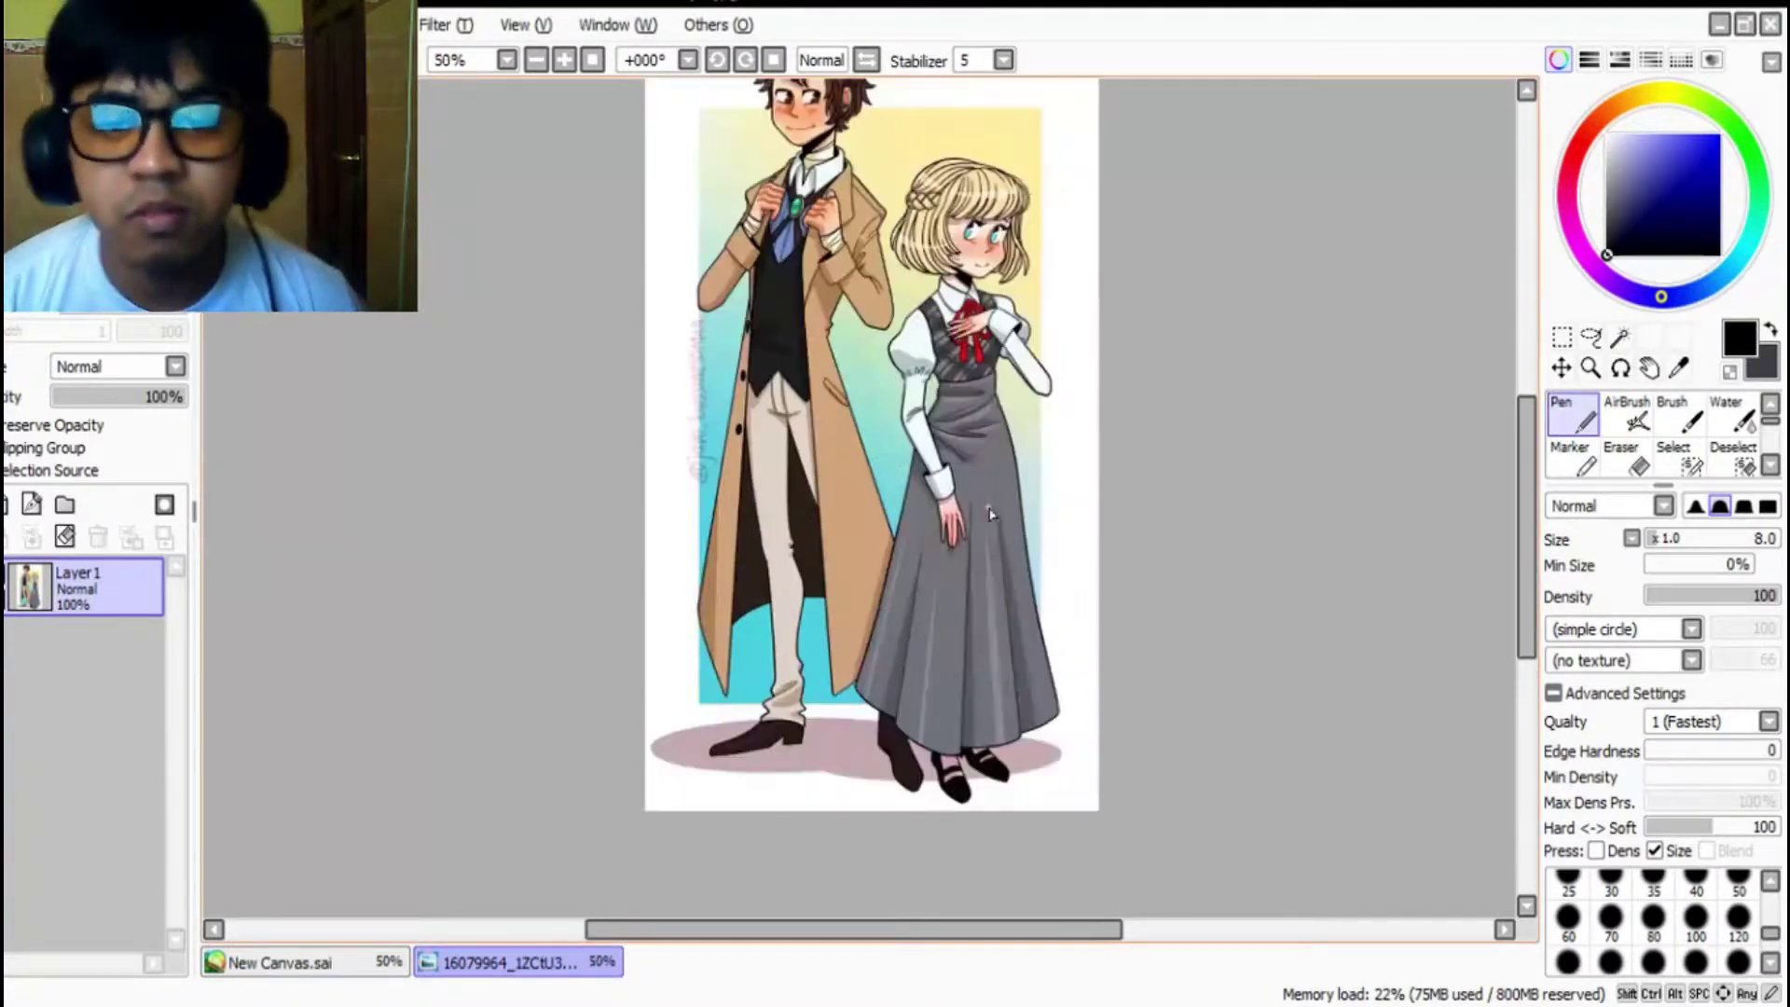
scroll(1017, 191, down, 2)
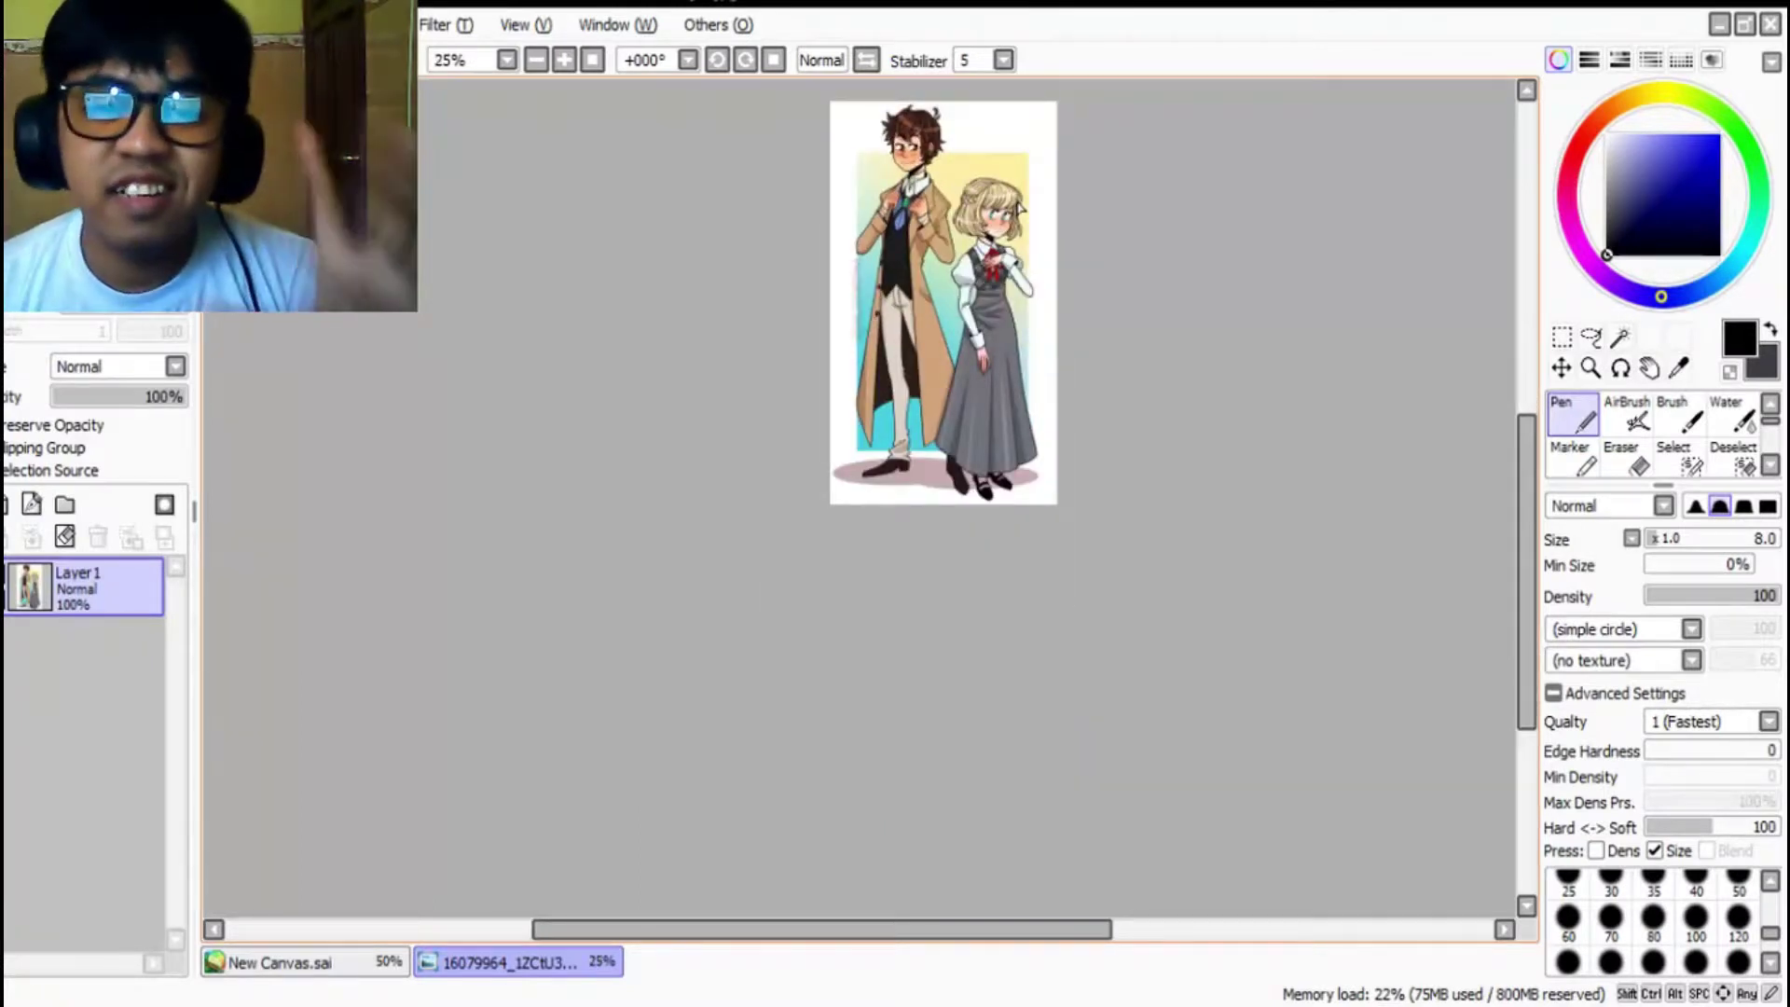
scroll(1021, 203, up, 1)
scroll(1019, 193, up, 3)
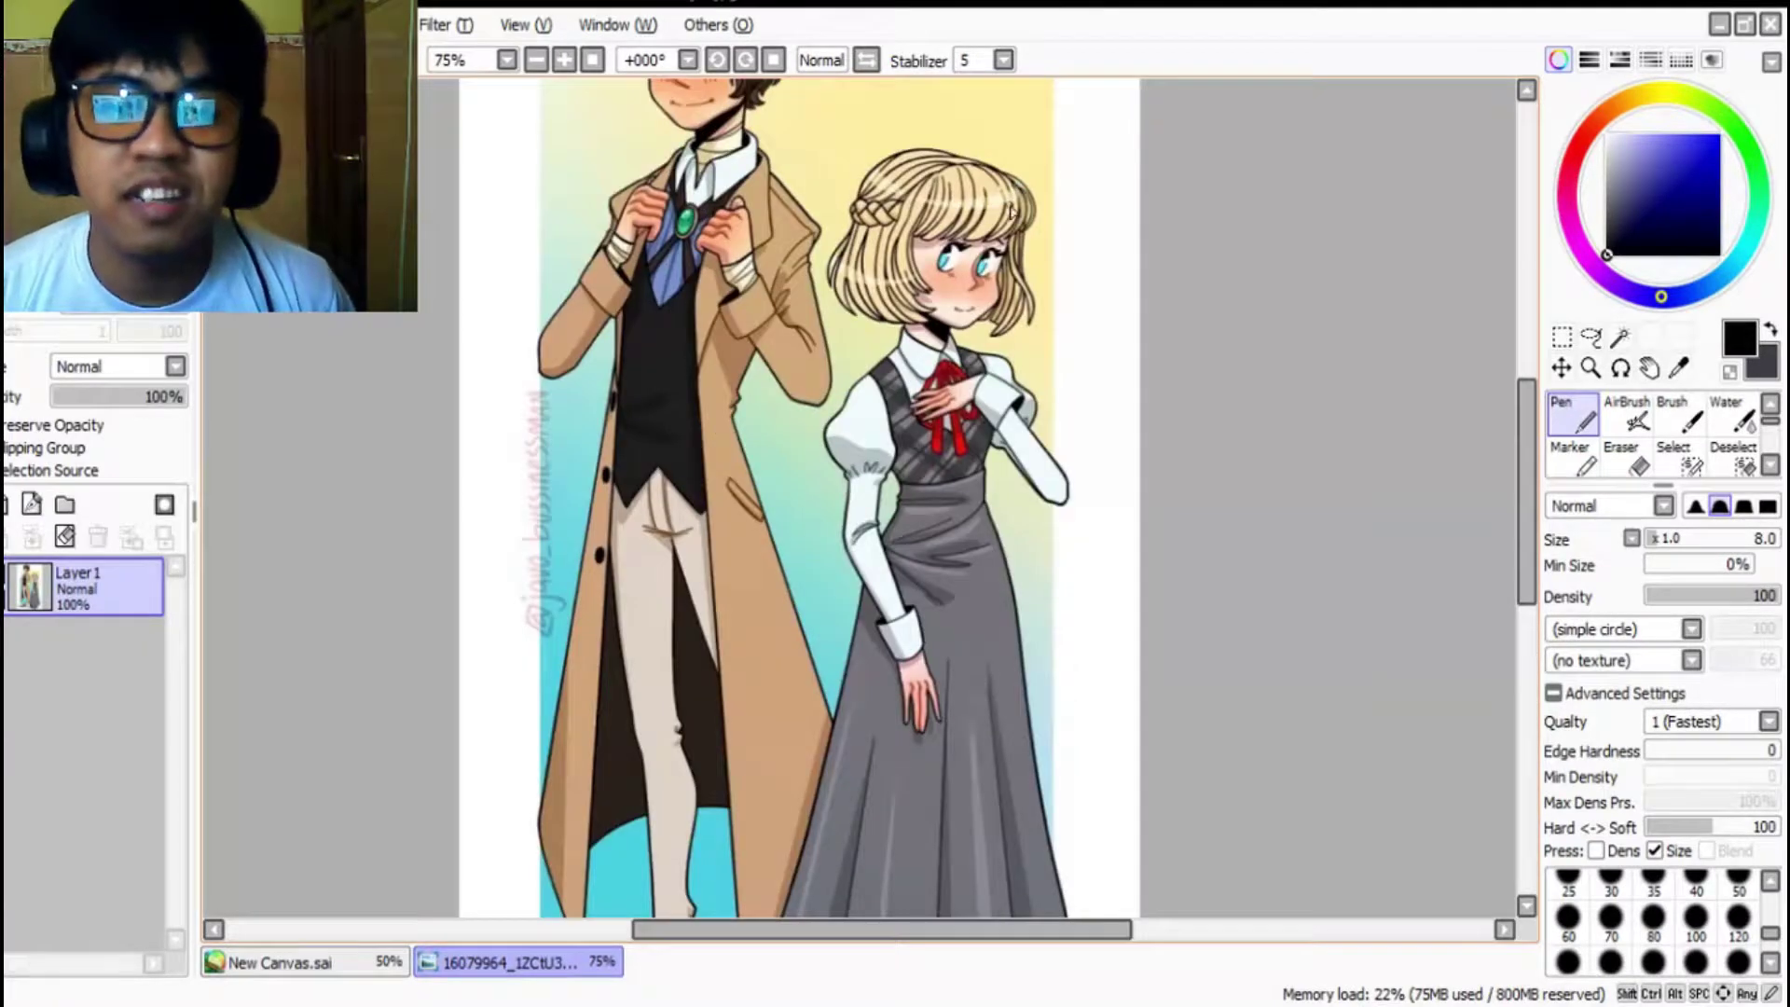
scroll(1010, 213, down, 2)
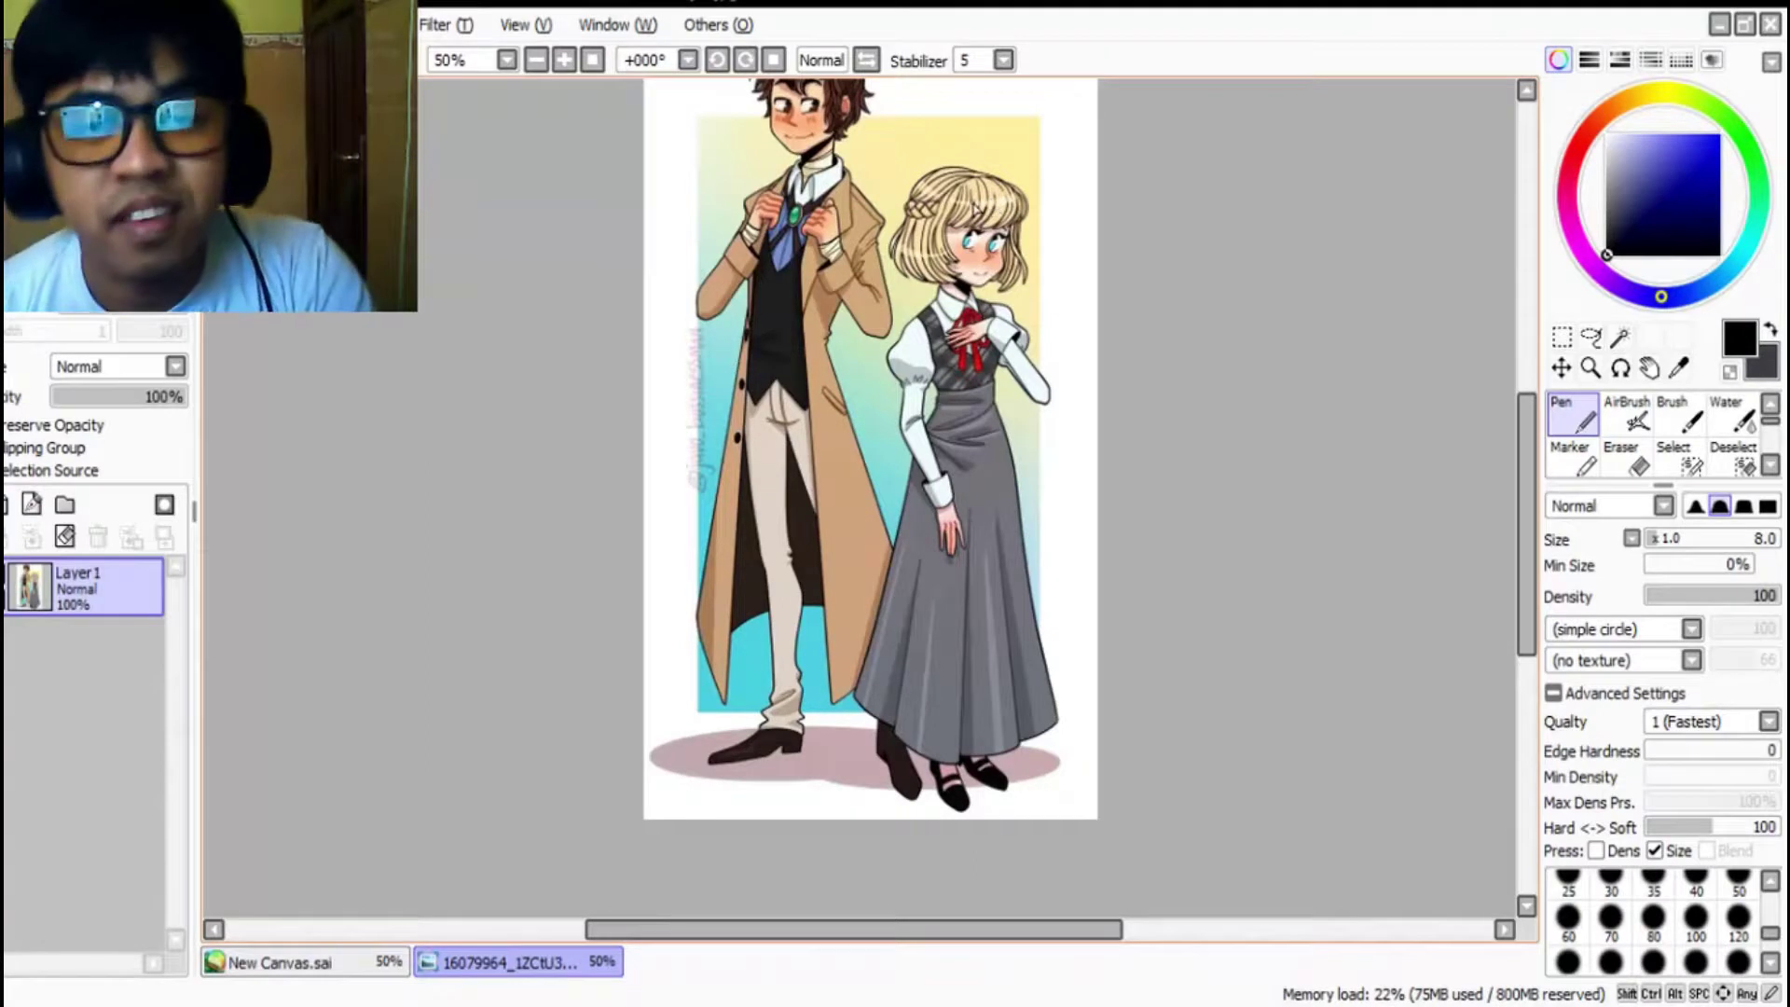
scroll(982, 207, down, 1)
scroll(982, 116, up, 1)
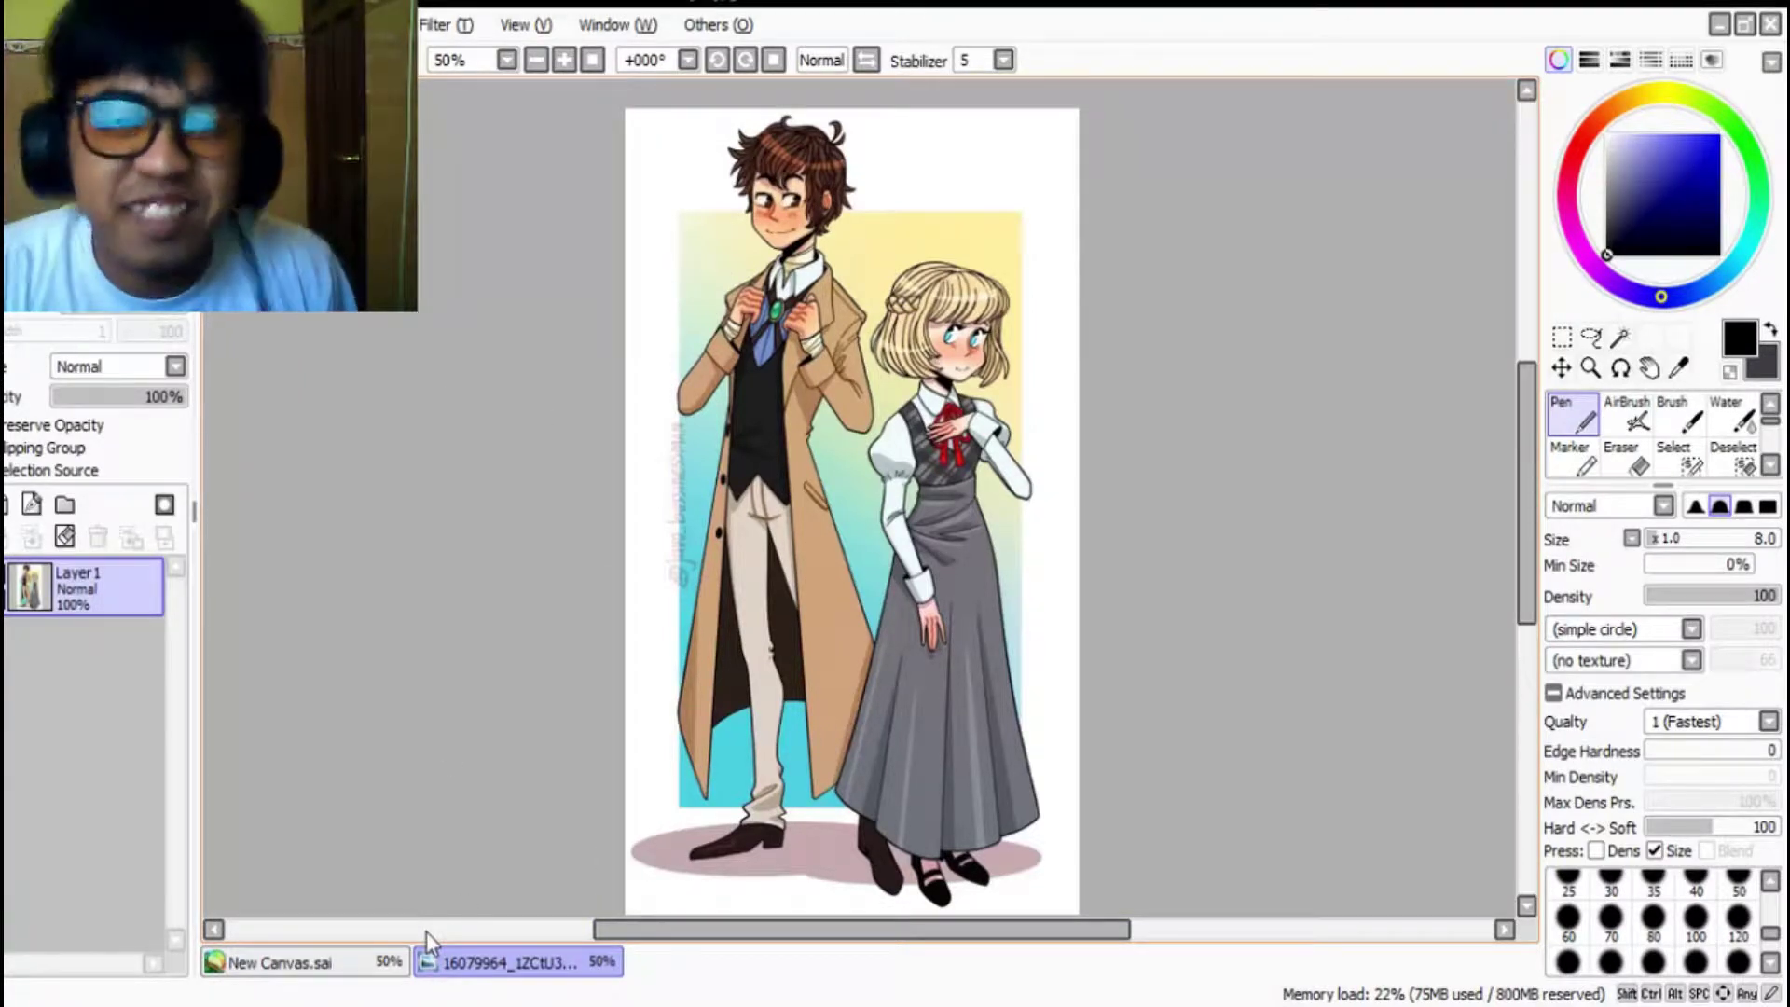
click(564, 1006)
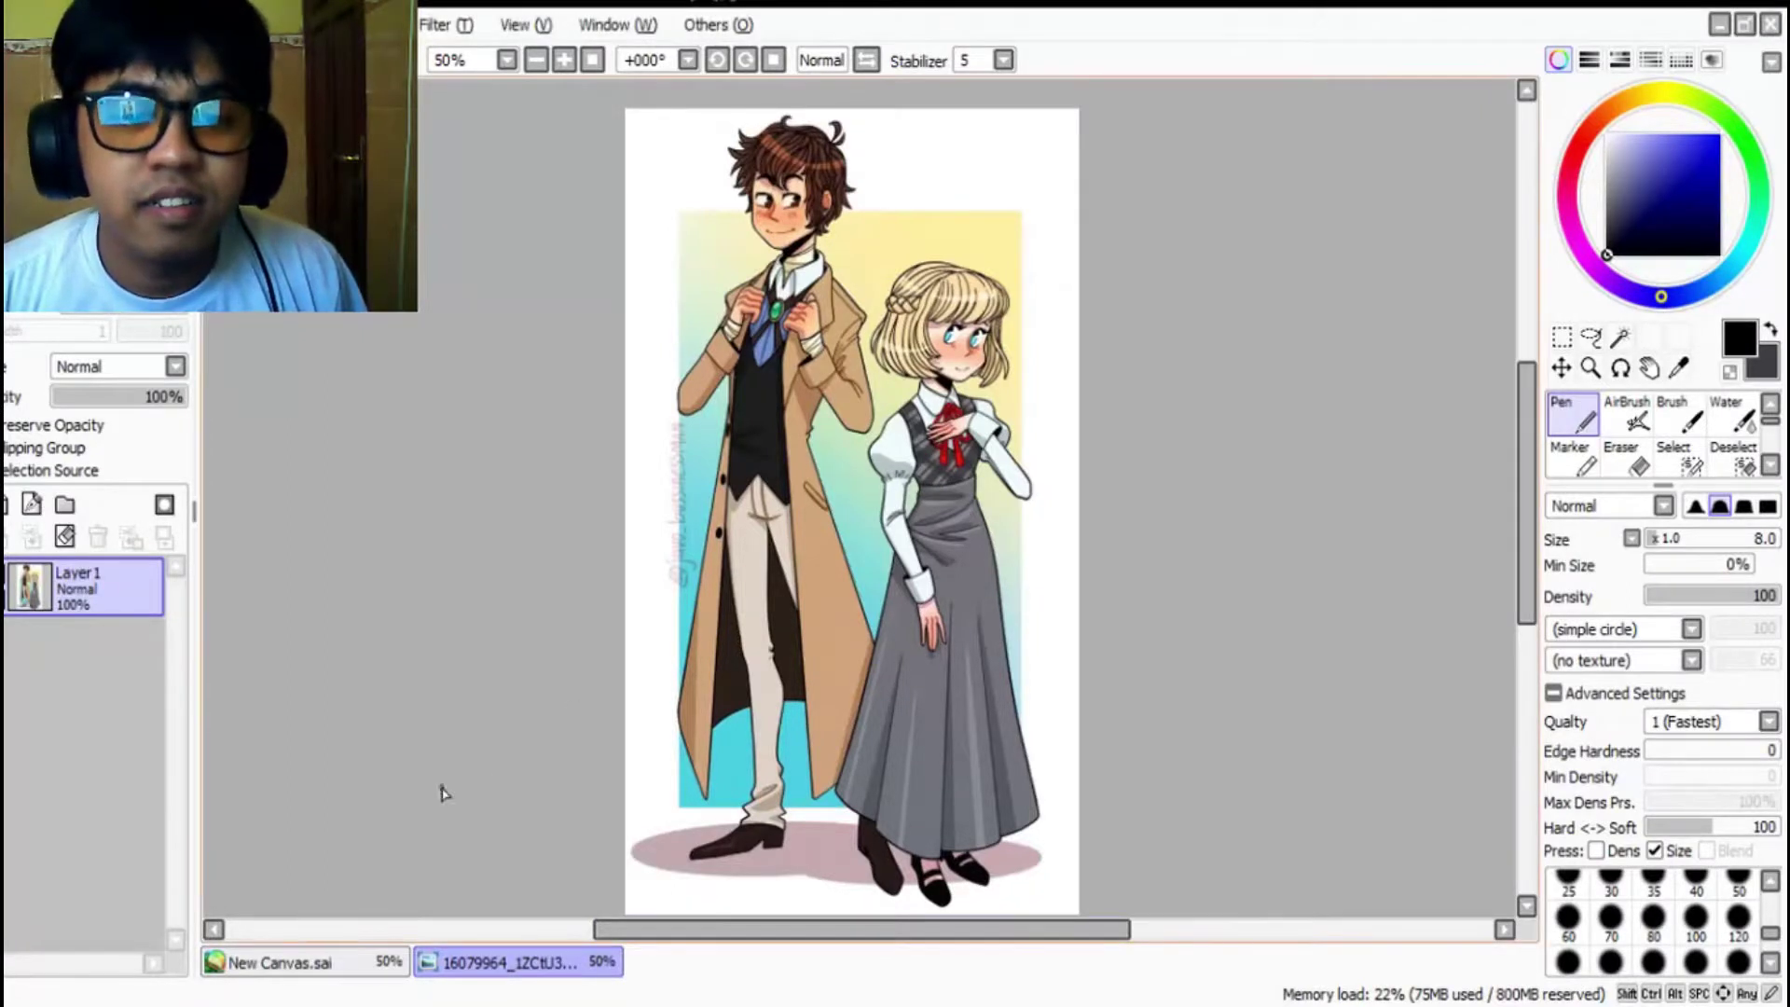
Step: Return to the new canvas, add neck contour strokes and hatch a dark diagonal shadow on the neck below the jaw
click(367, 962)
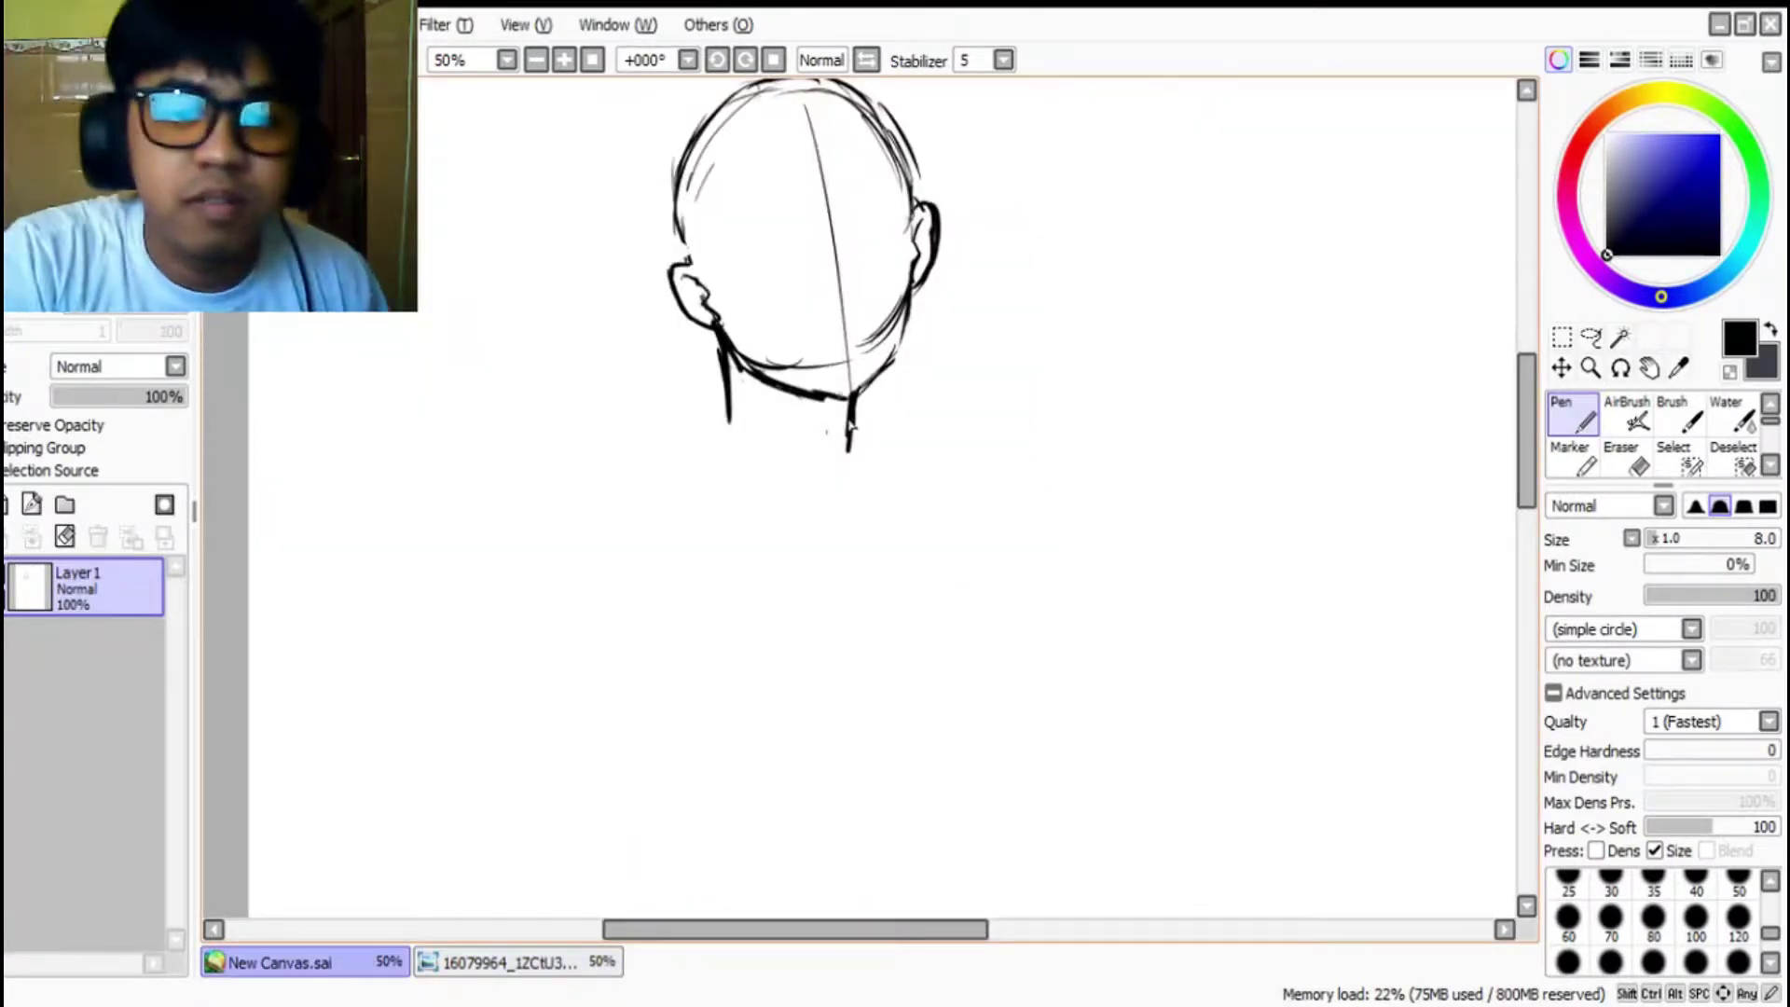
mouse_move(655, 477)
mouse_down()
mouse_move(818, 396)
mouse_move(867, 436)
mouse_up()
key(ctrl+z)
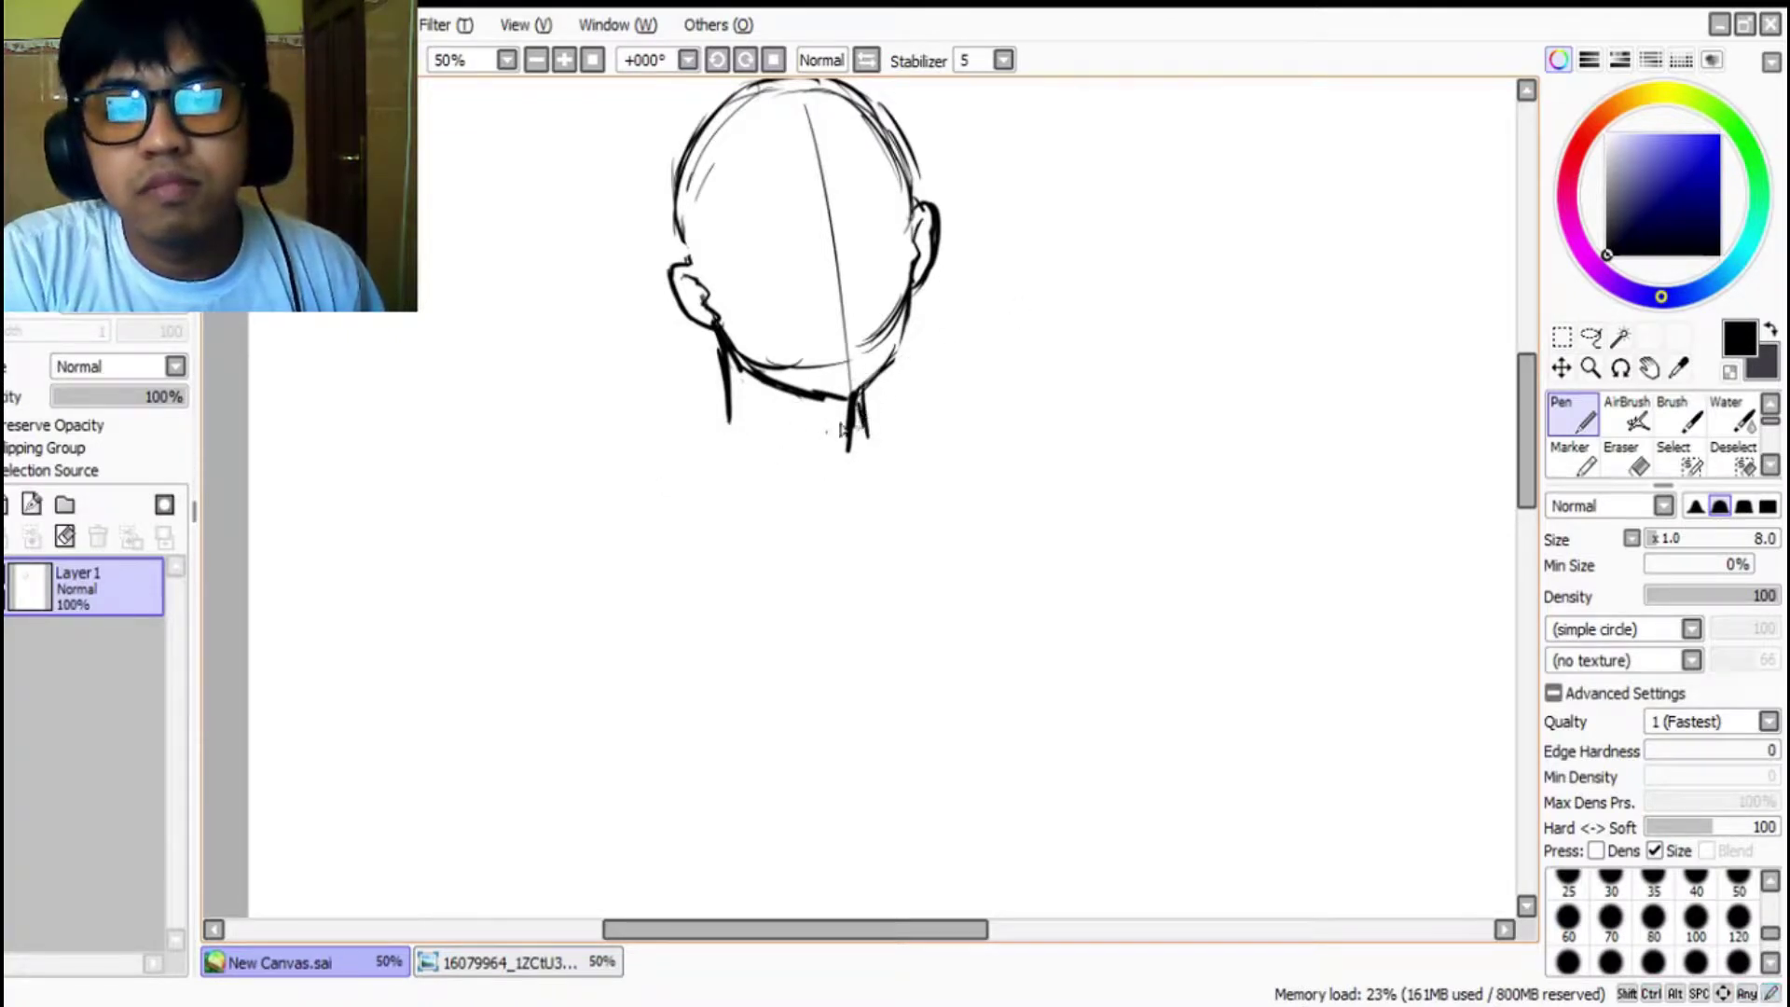
drag(725, 371, 736, 440)
drag(718, 364, 843, 434)
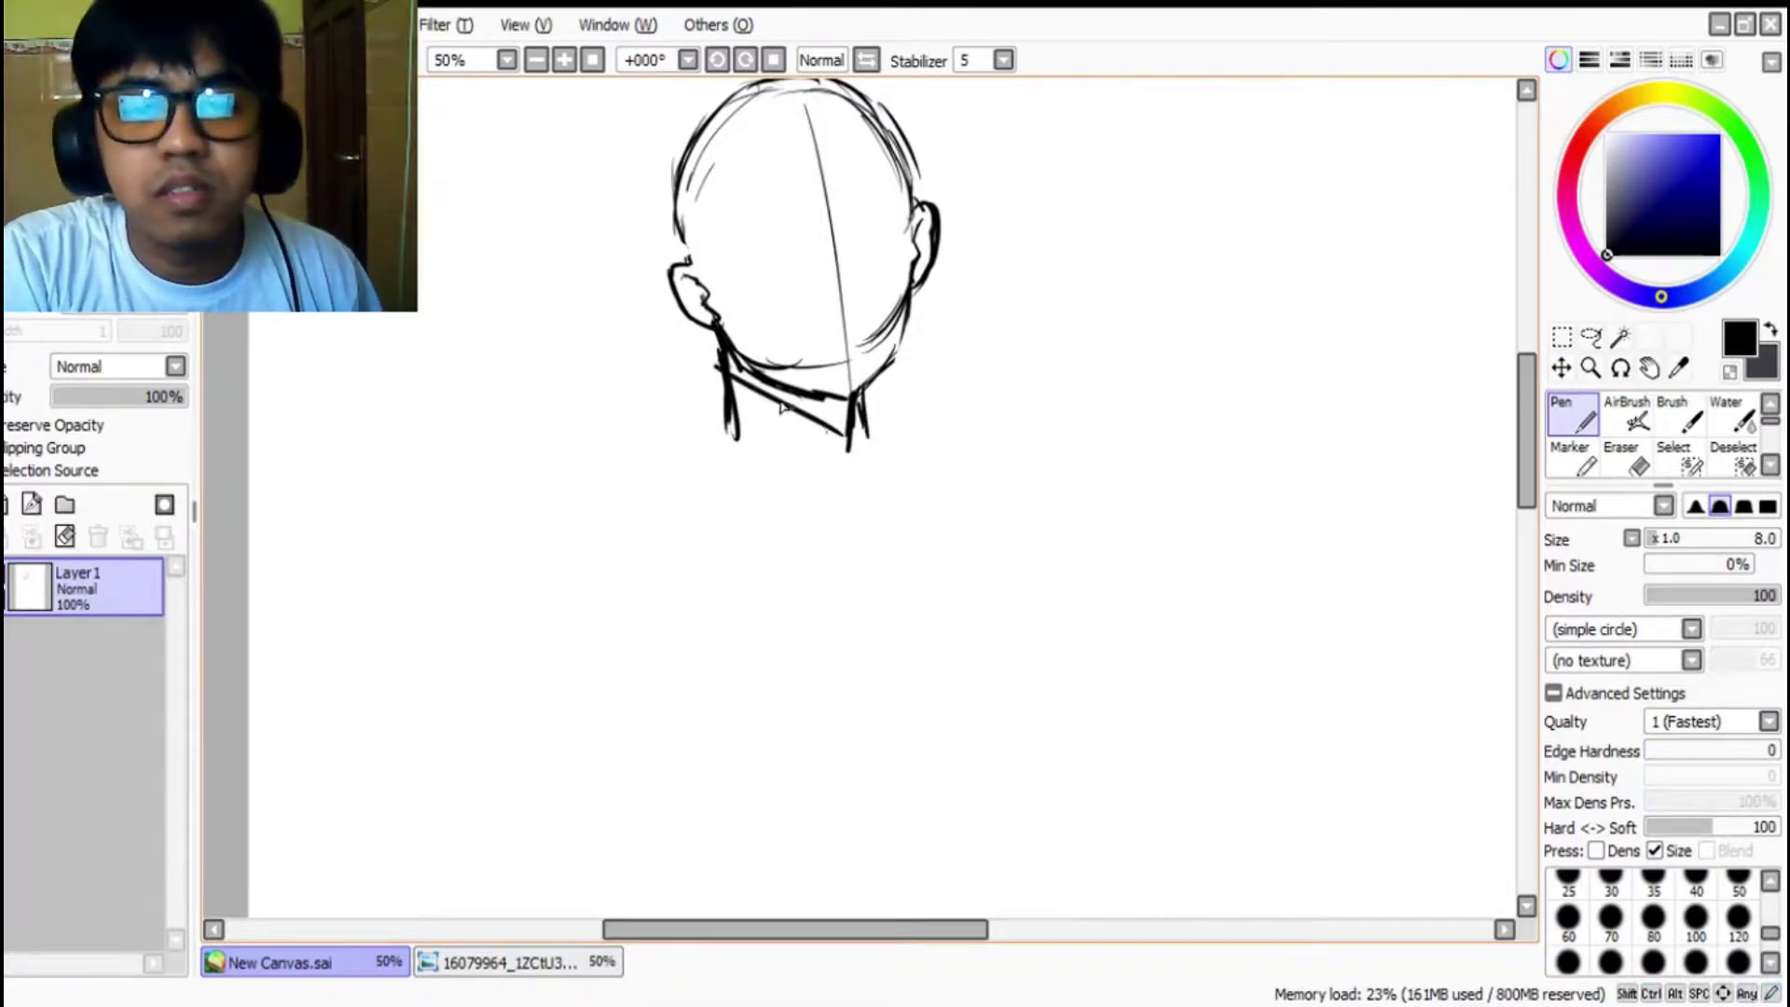
drag(748, 383, 862, 427)
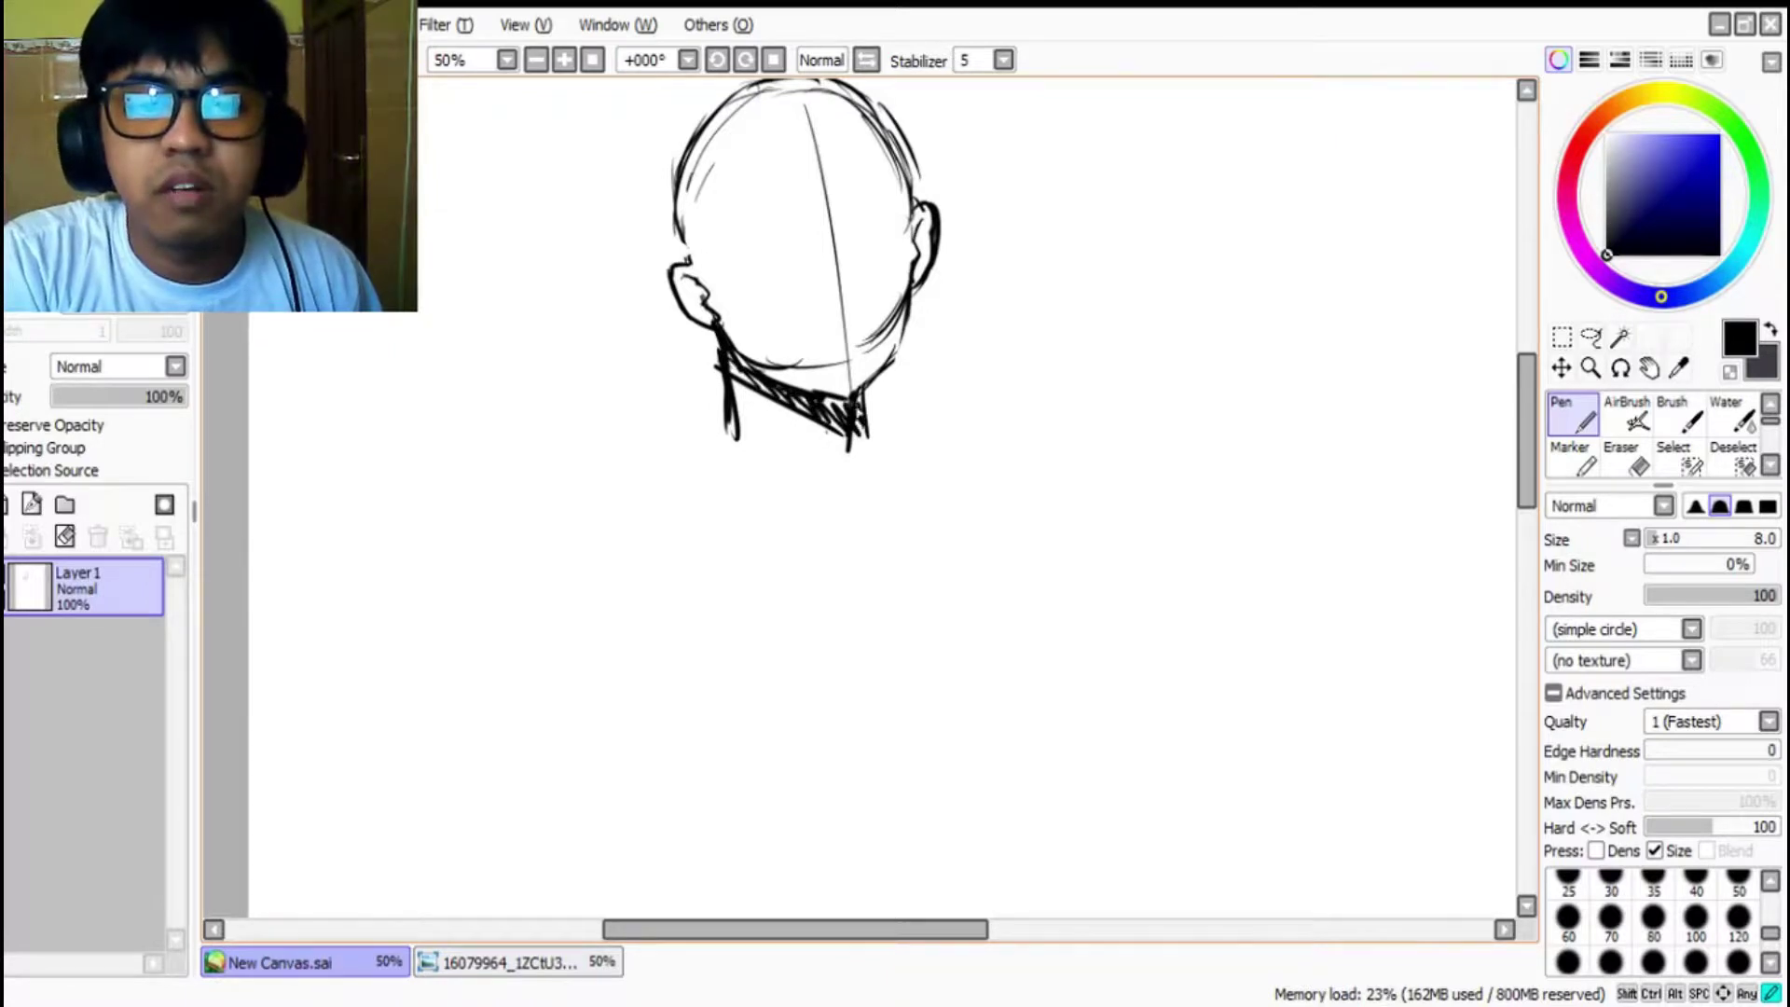
mouse_move(728, 362)
mouse_down()
mouse_move(797, 458)
mouse_move(734, 463)
mouse_up()
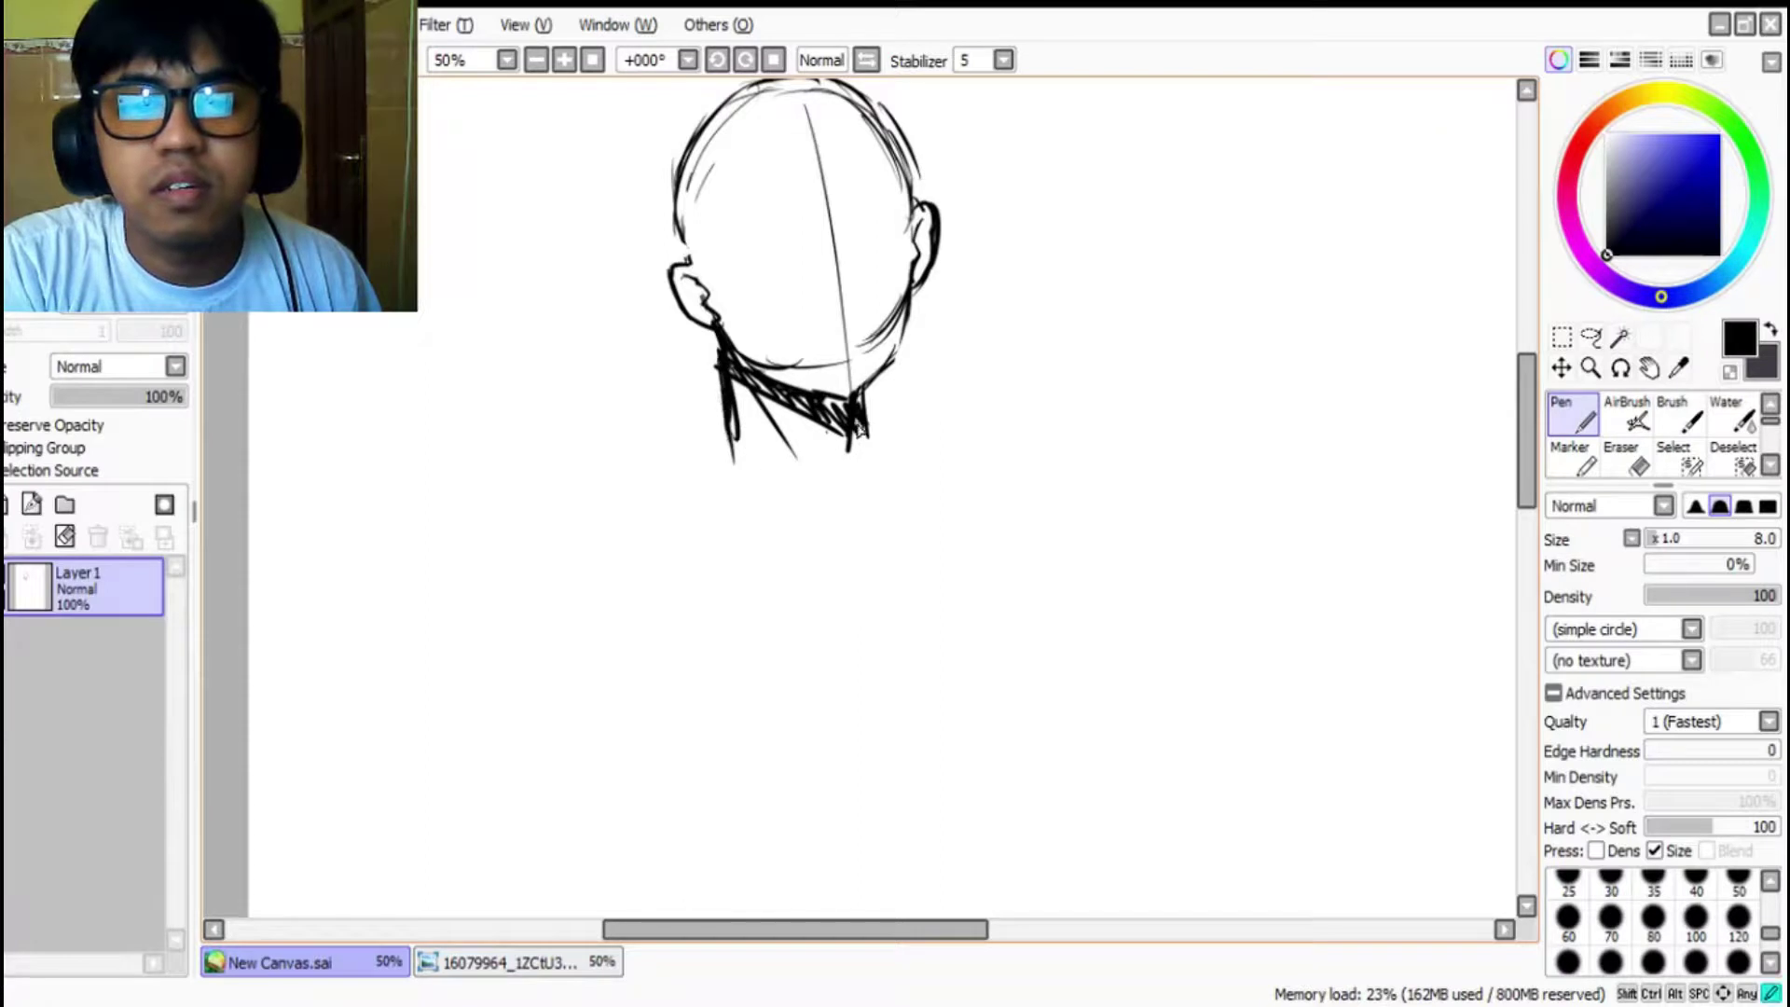
Step: Erase the doubled outer line on the left of the neck and the line end protruding below the neck shadow
key(e)
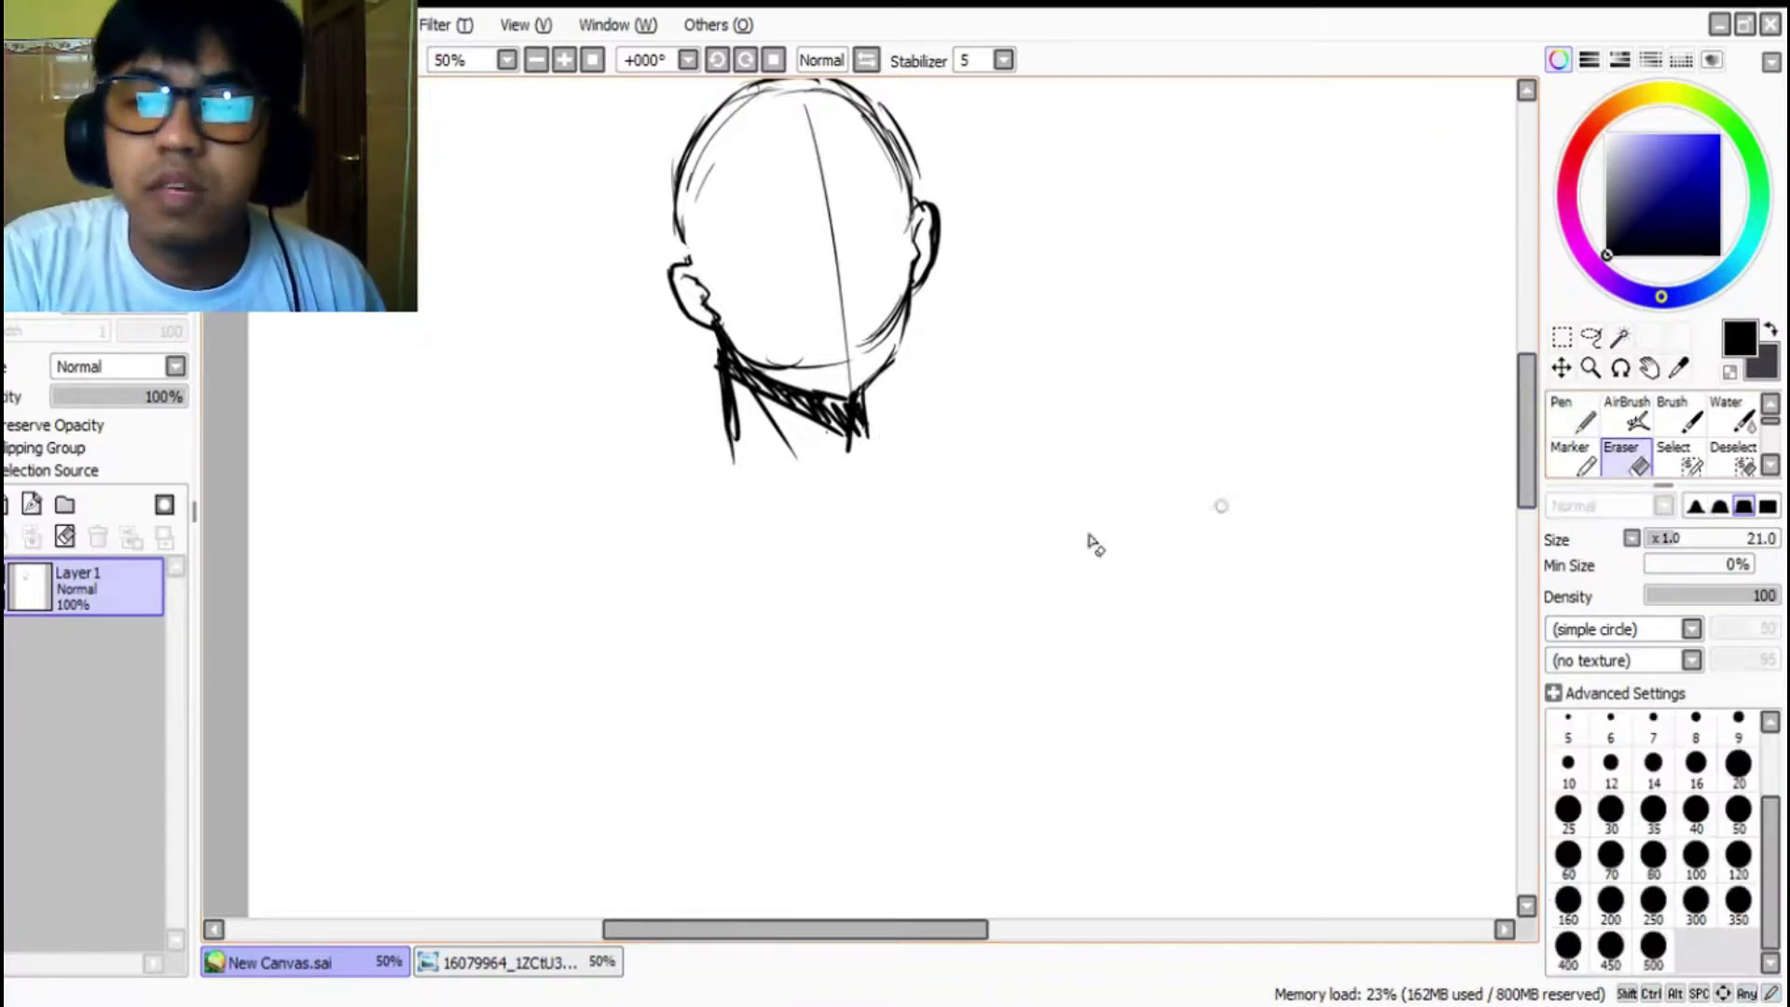
drag(709, 380, 747, 453)
drag(859, 454, 847, 447)
Step: Sketch the start of both shoulders with the Pen, sloping outward from the base of the neck
key(n)
drag(735, 426, 665, 483)
drag(866, 408, 921, 412)
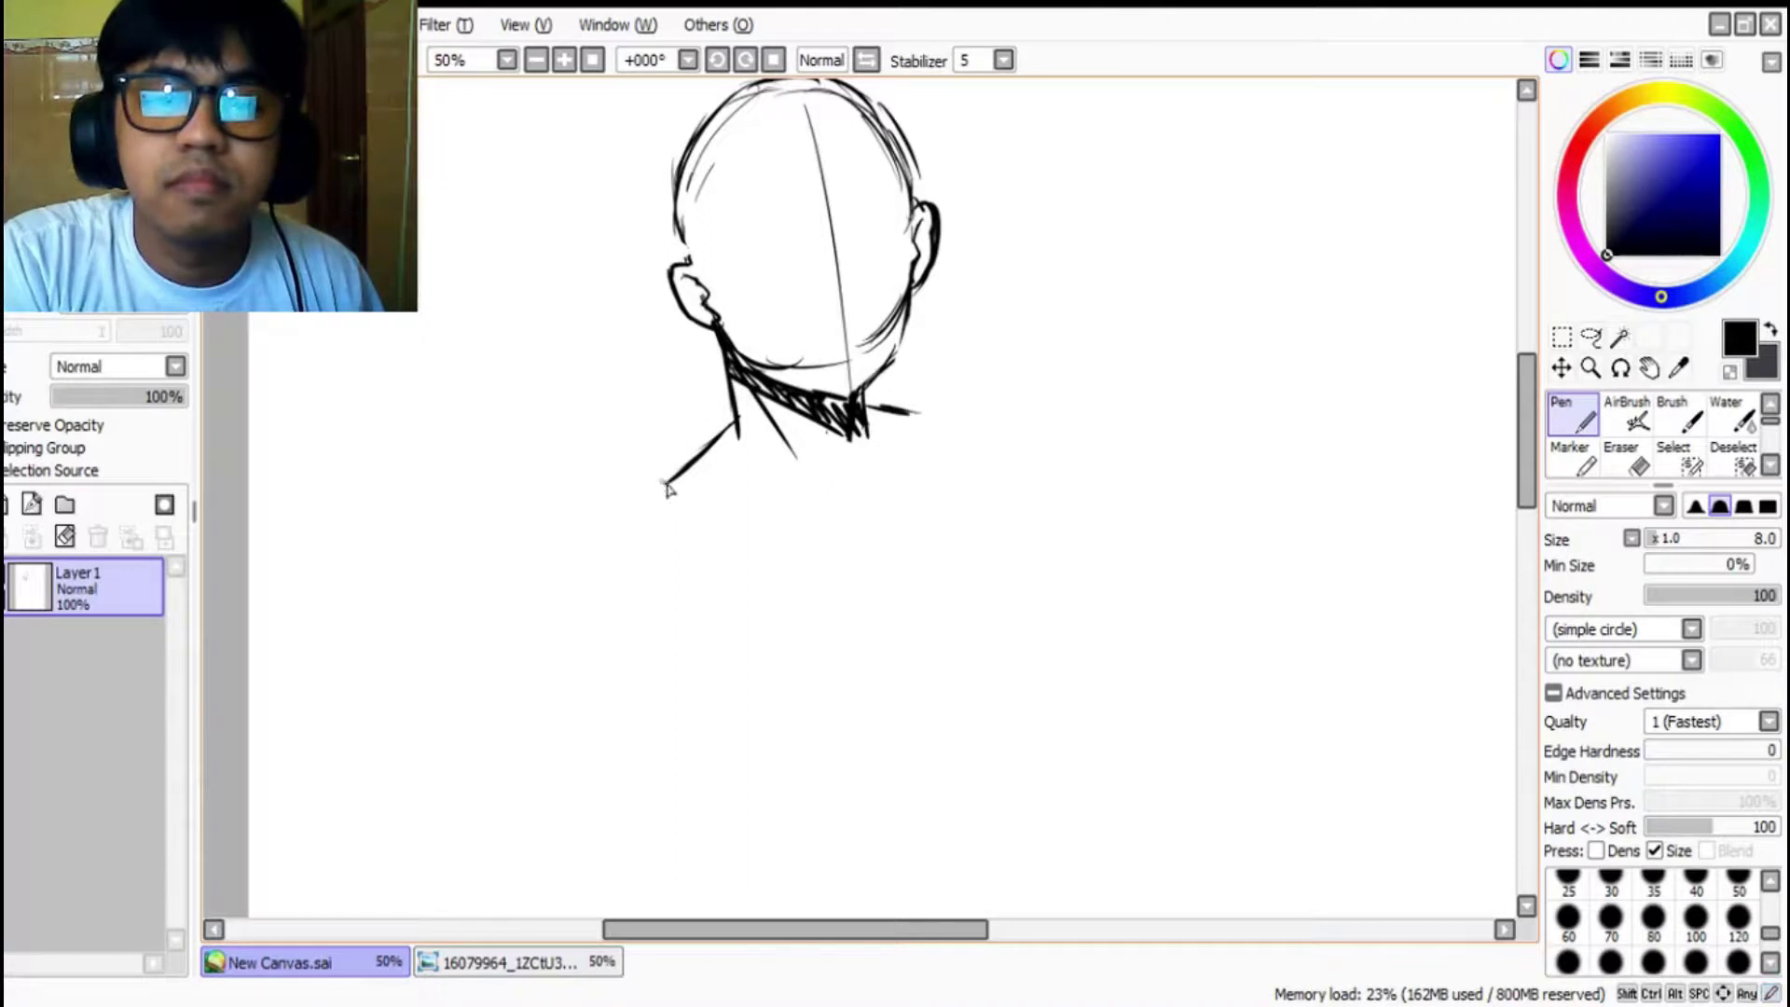
drag(729, 430, 641, 472)
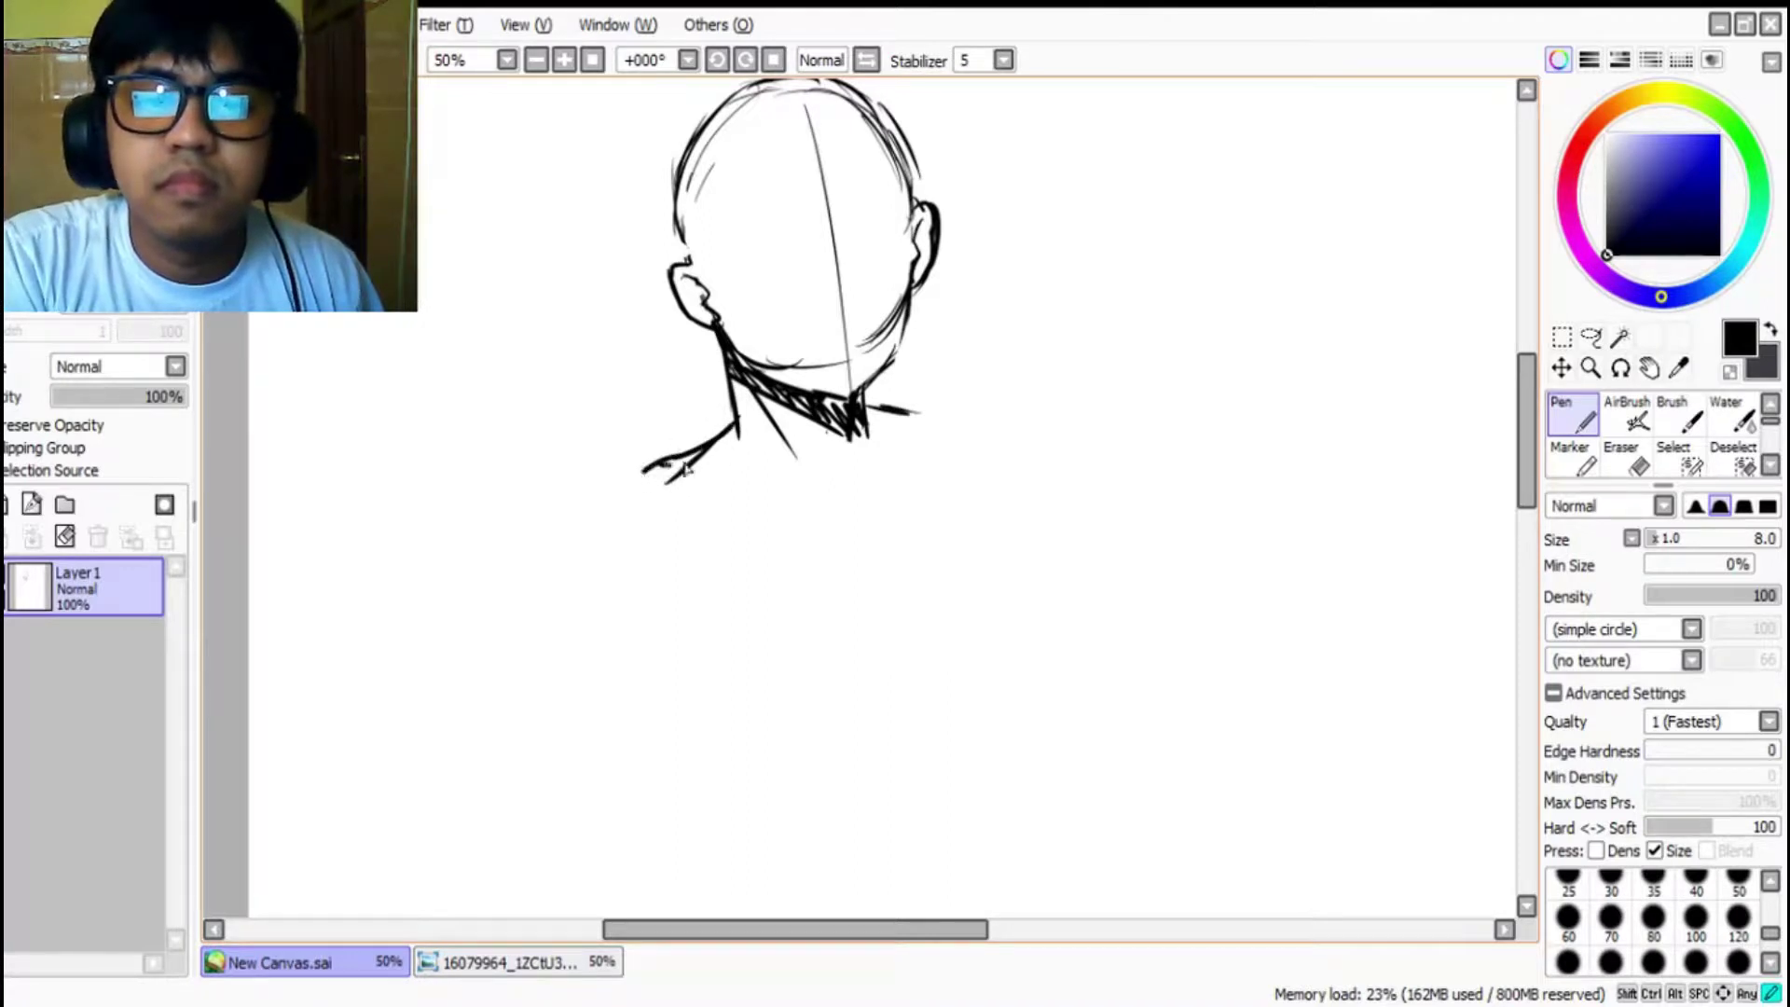
Step: Sketch the torso outline below the shoulders, with a slanted left side, a near-vertical right side and an angled bottom edge
scroll(777, 548, down, 2)
scroll(917, 371, up, 1)
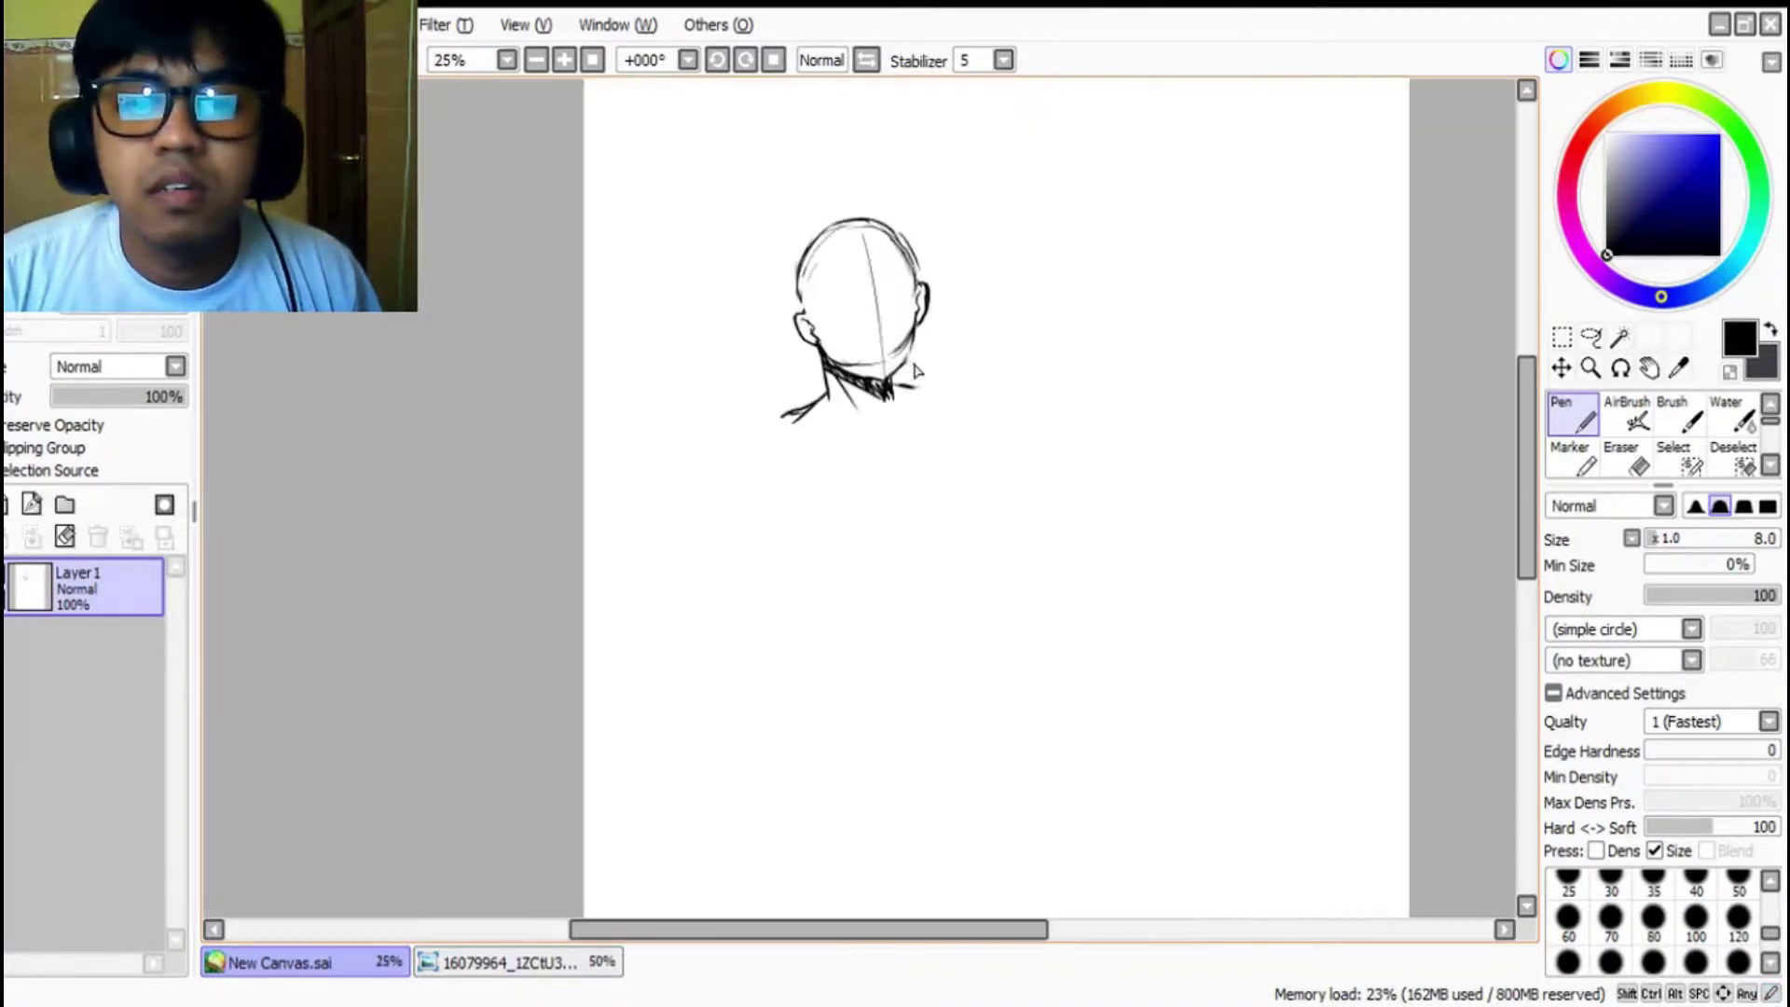
drag(967, 429, 966, 587)
drag(783, 466, 830, 587)
mouse_move(791, 513)
mouse_down()
mouse_move(827, 593)
mouse_move(911, 619)
mouse_move(958, 592)
mouse_up()
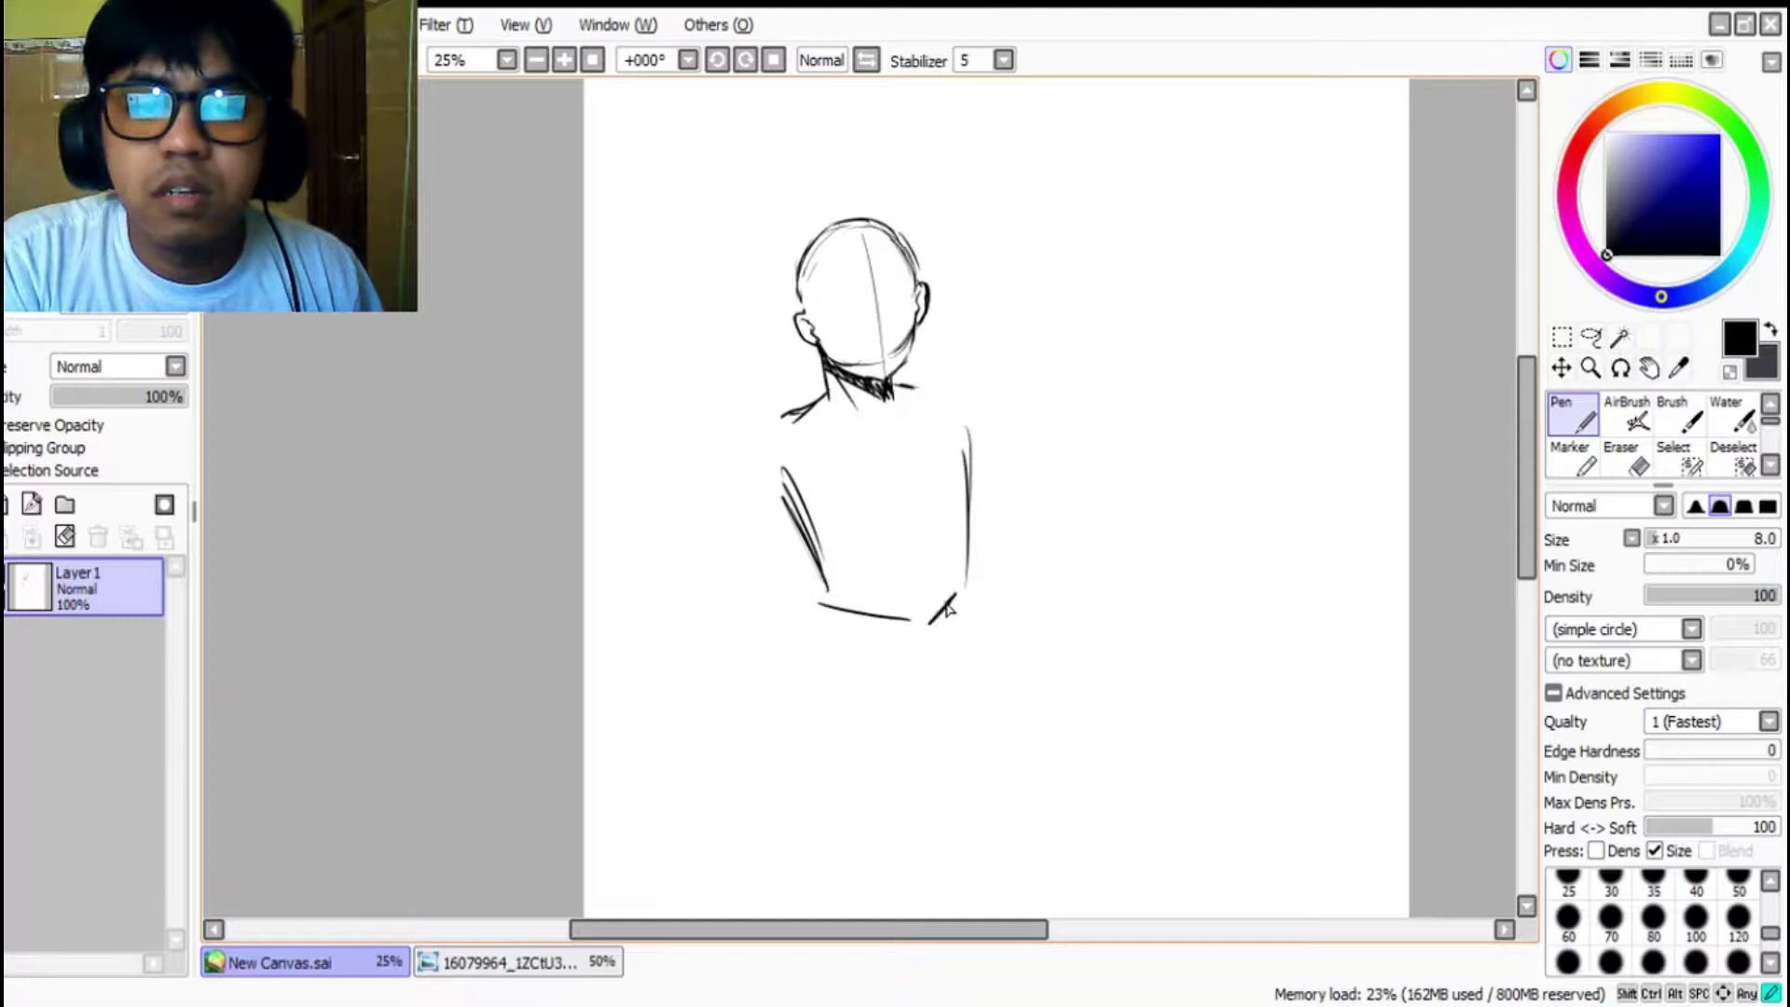
scroll(955, 595, down, 2)
scroll(964, 669, up, 2)
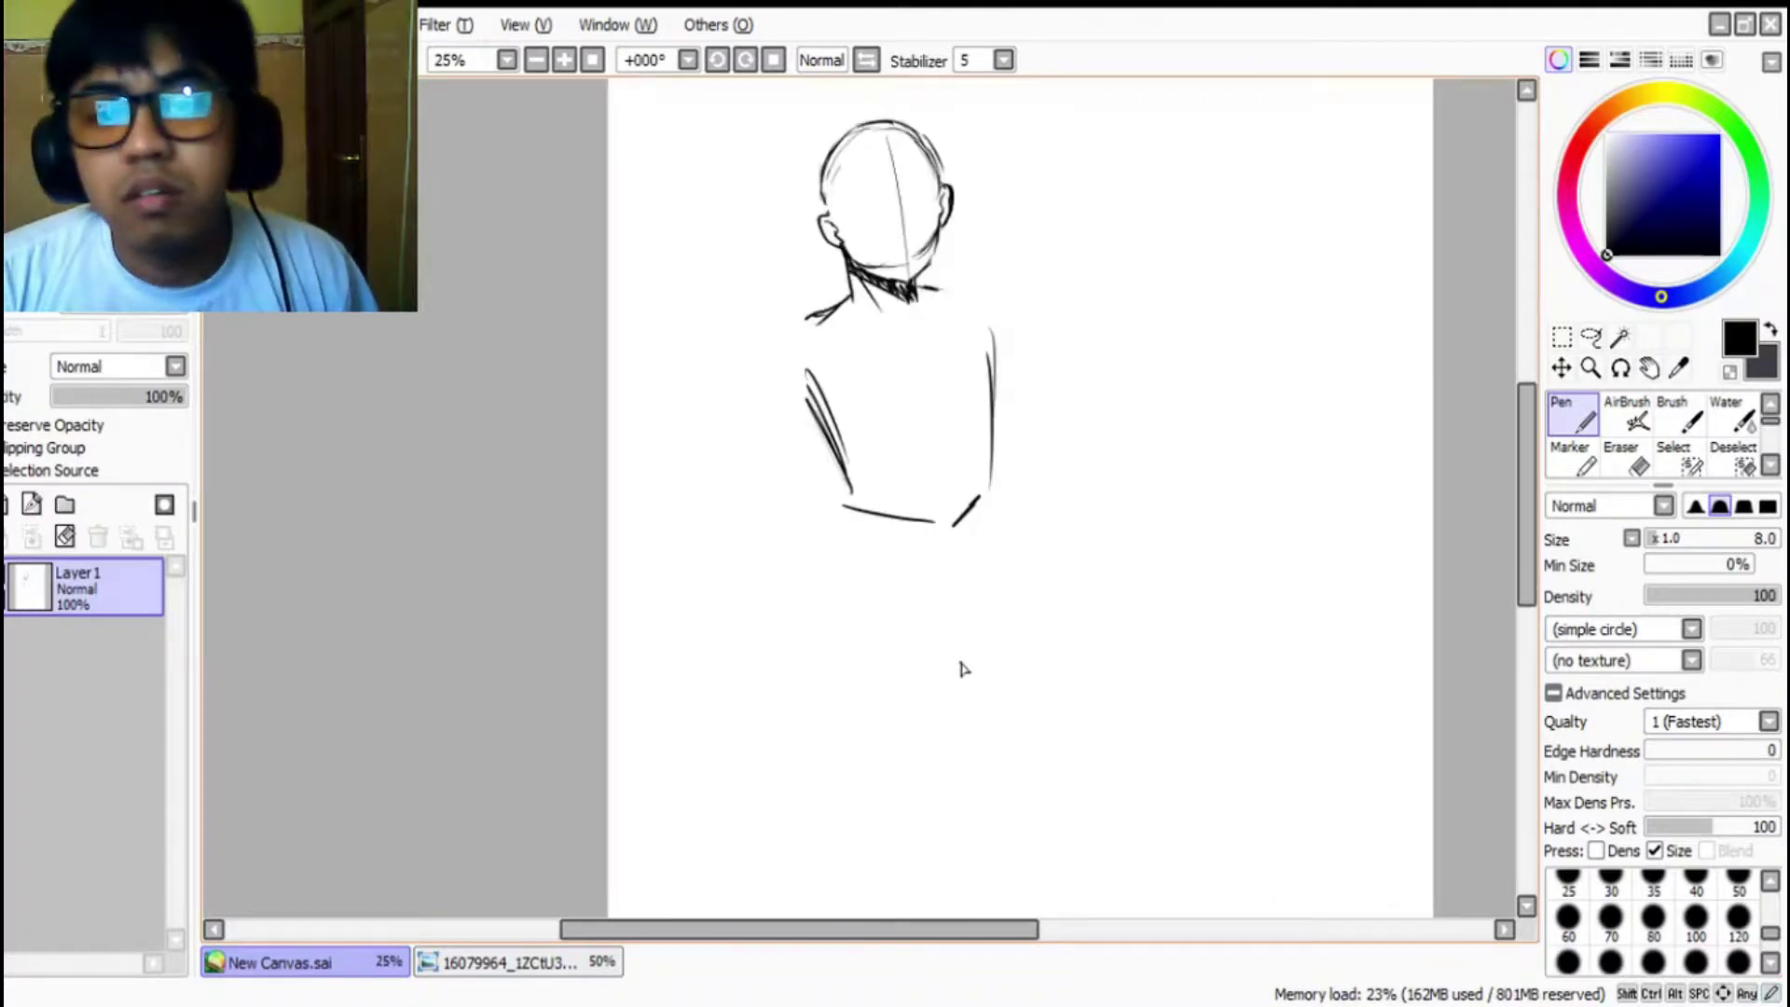
Step: Sketch the waist section and the pelvis below the torso, each with tapered sides and a V-shaped lower edge
mouse_move(850, 506)
mouse_down()
mouse_move(846, 565)
mouse_move(939, 605)
mouse_up()
mouse_move(988, 494)
mouse_down()
mouse_move(997, 563)
mouse_move(956, 597)
mouse_up()
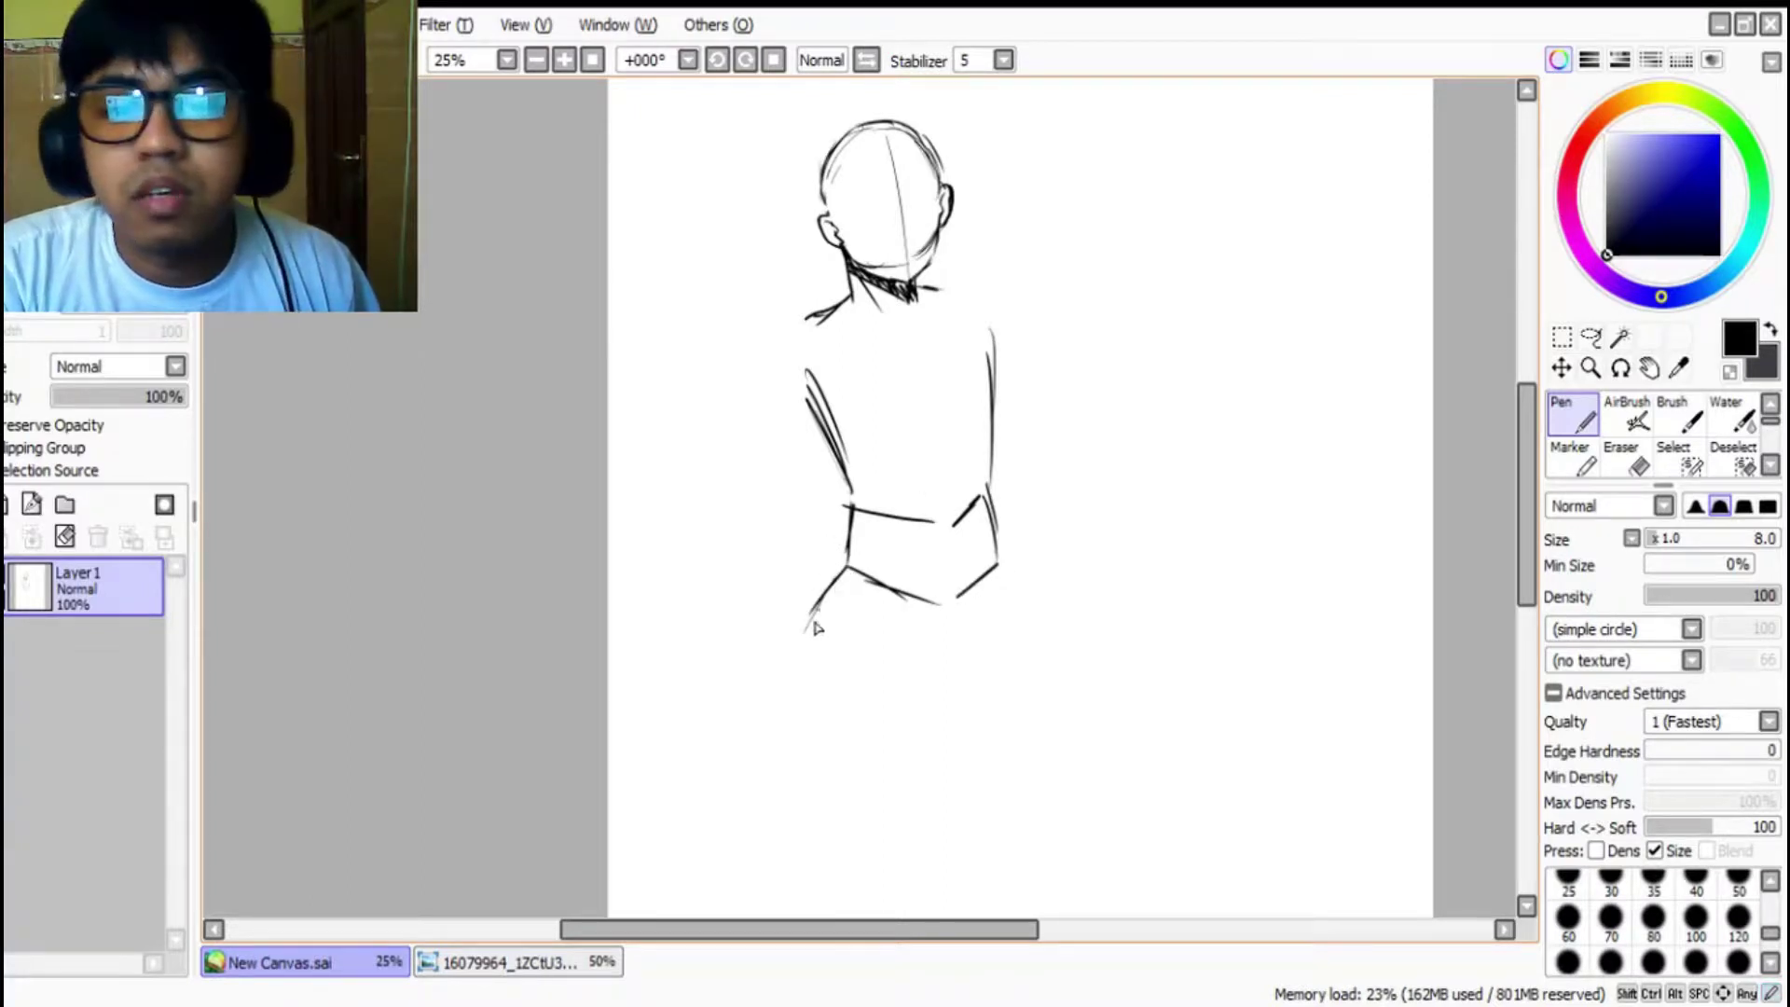
drag(844, 567, 825, 624)
drag(818, 638, 909, 687)
drag(935, 685, 969, 657)
mouse_move(995, 559)
mouse_down()
mouse_move(1007, 607)
mouse_move(941, 682)
mouse_move(969, 653)
mouse_up()
drag(996, 564, 1008, 622)
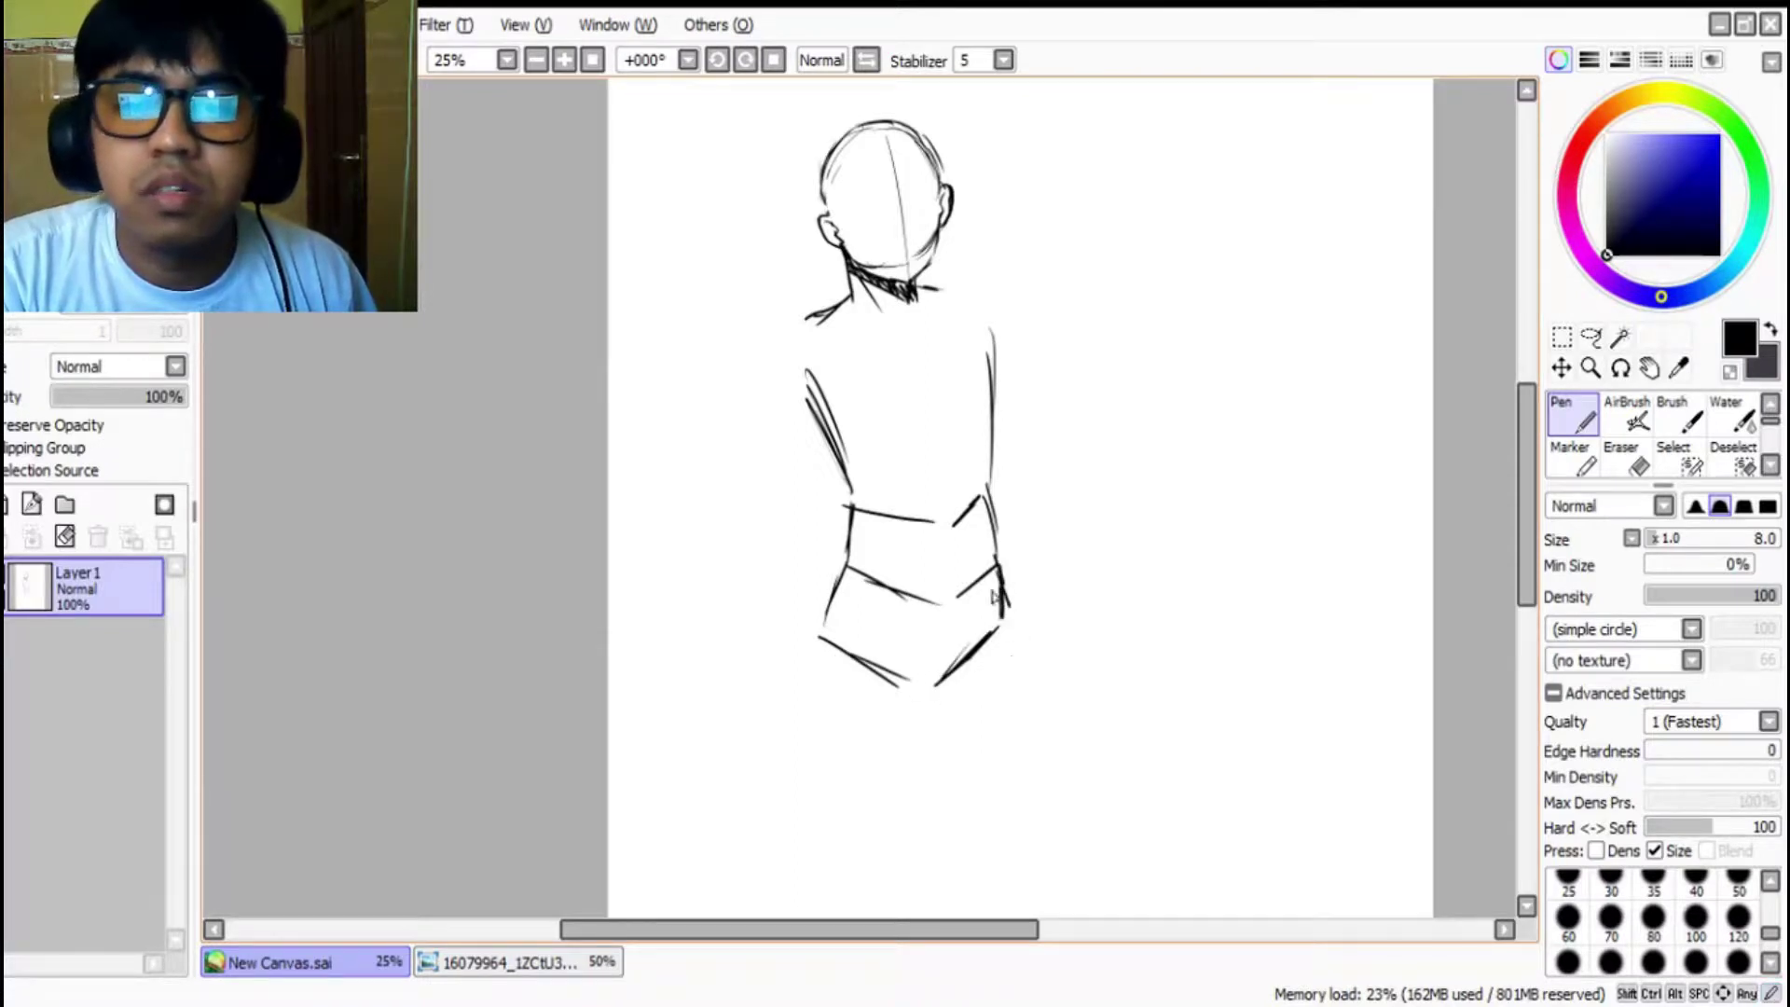
Step: Connect the neck to the torso with sloping shoulder lines and add a rounded shoulder cap on each side
mouse_move(832, 315)
mouse_down()
mouse_move(808, 350)
mouse_move(824, 403)
mouse_up()
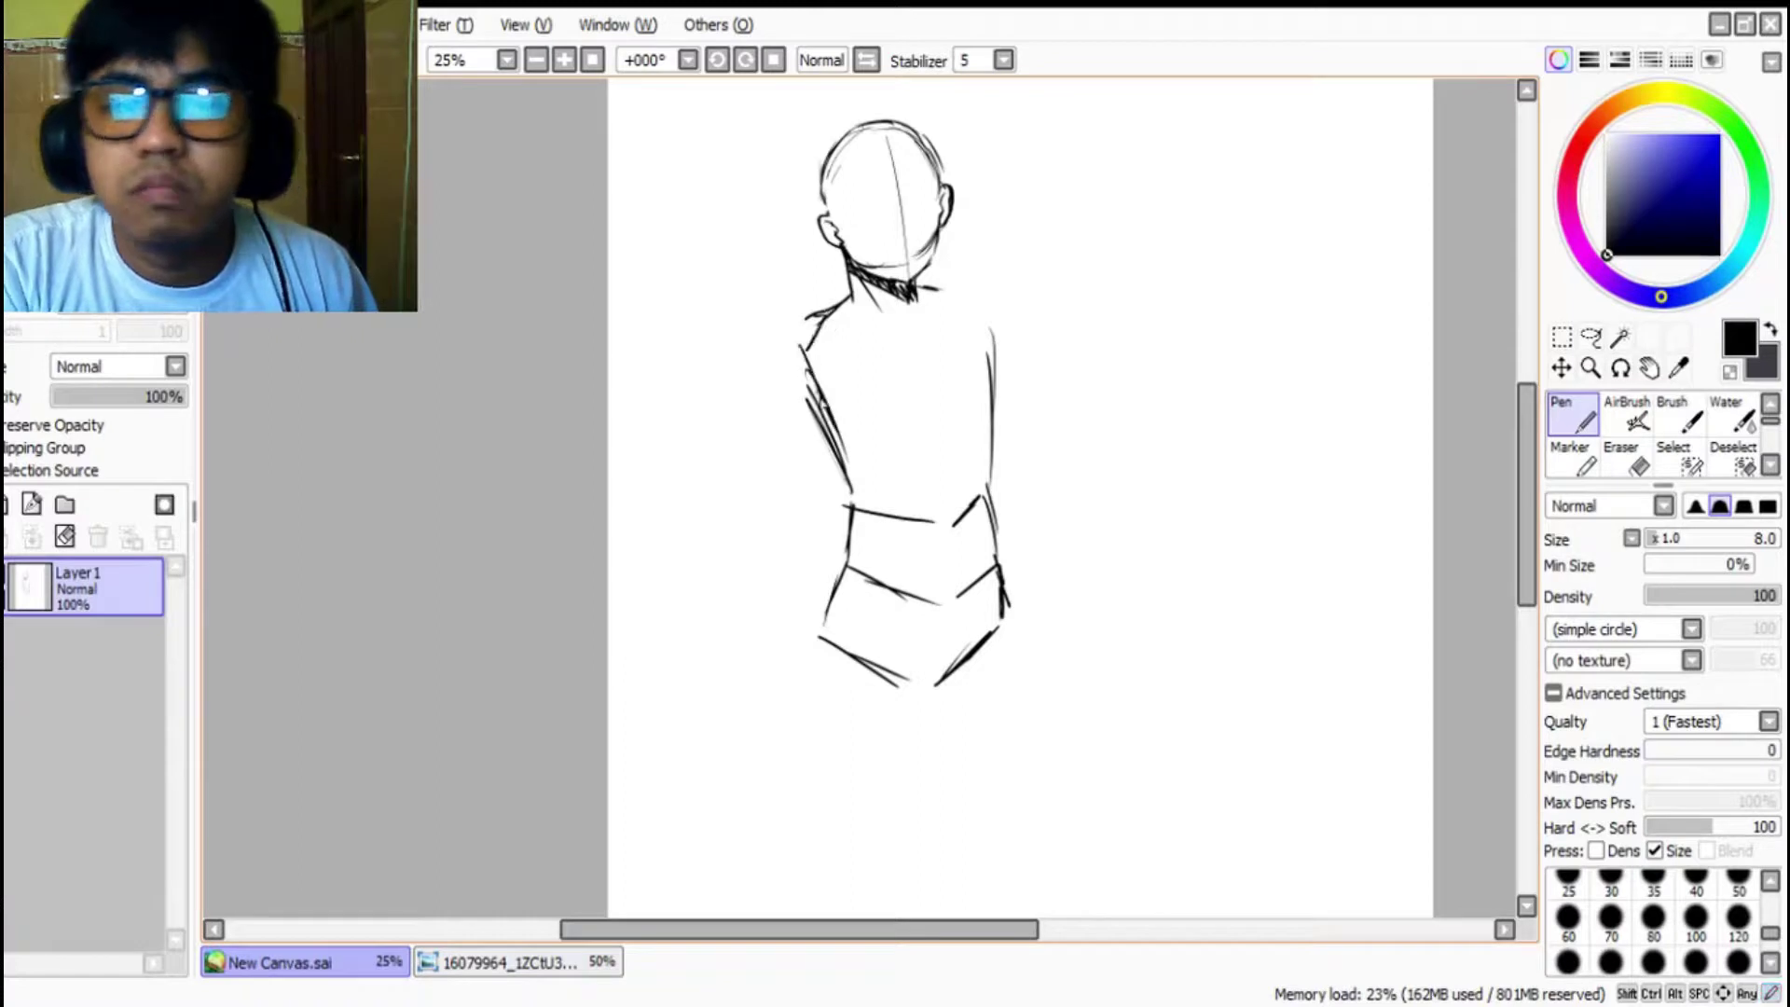
mouse_move(932, 290)
mouse_down()
mouse_move(976, 315)
mouse_move(999, 396)
mouse_up()
mouse_move(825, 317)
mouse_down()
mouse_move(785, 363)
mouse_move(821, 410)
mouse_up()
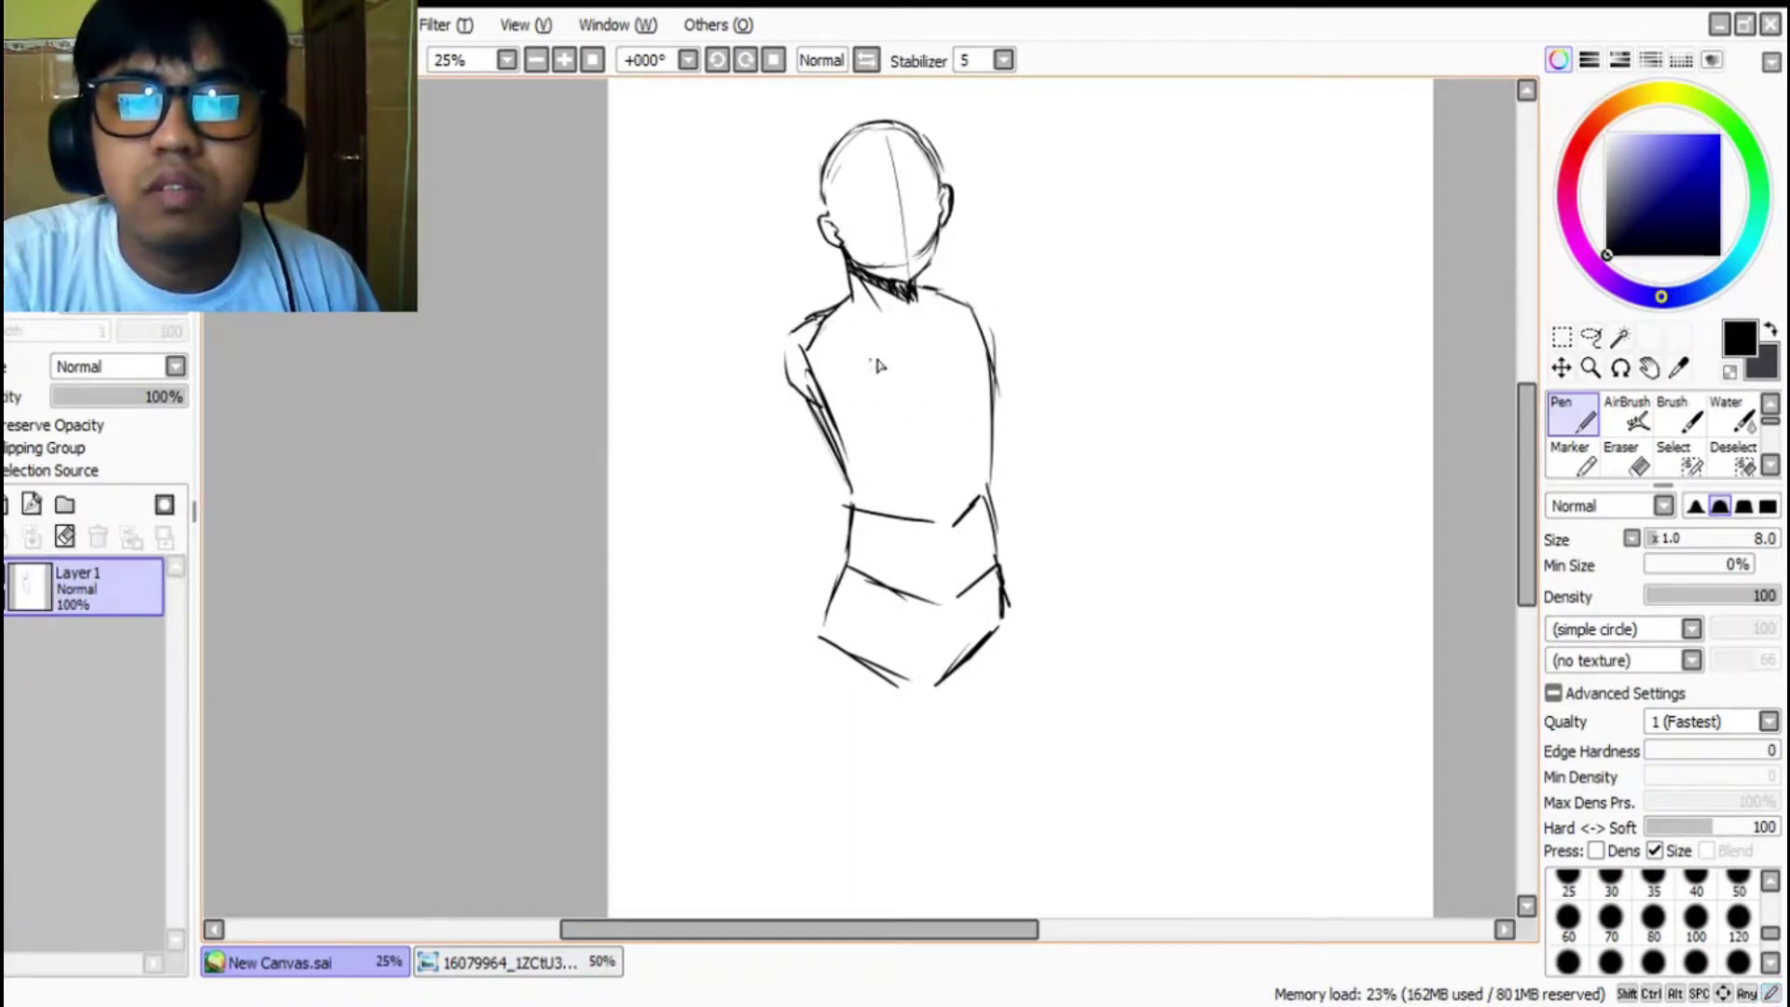
mouse_move(930, 290)
mouse_down()
mouse_move(991, 303)
mouse_move(998, 369)
mouse_up()
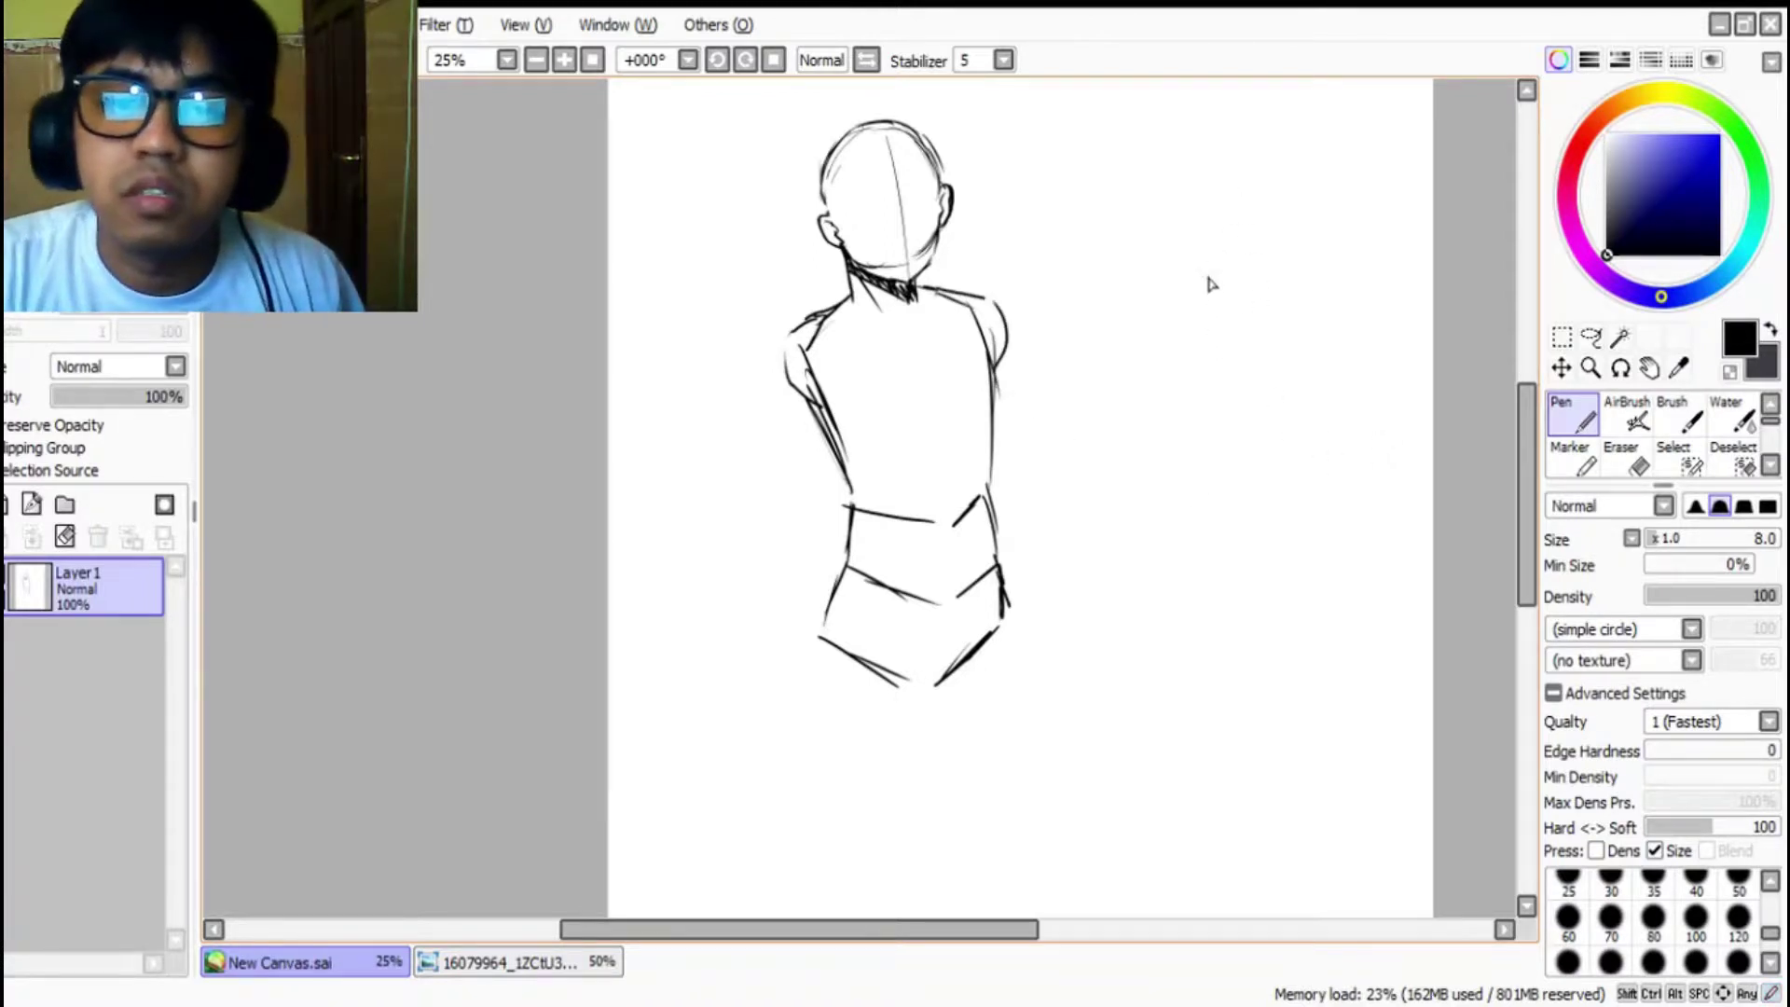
Step: Sketch both thighs spreading from the pelvis and mark each knee with a short stroke
drag(1525, 490, 1526, 547)
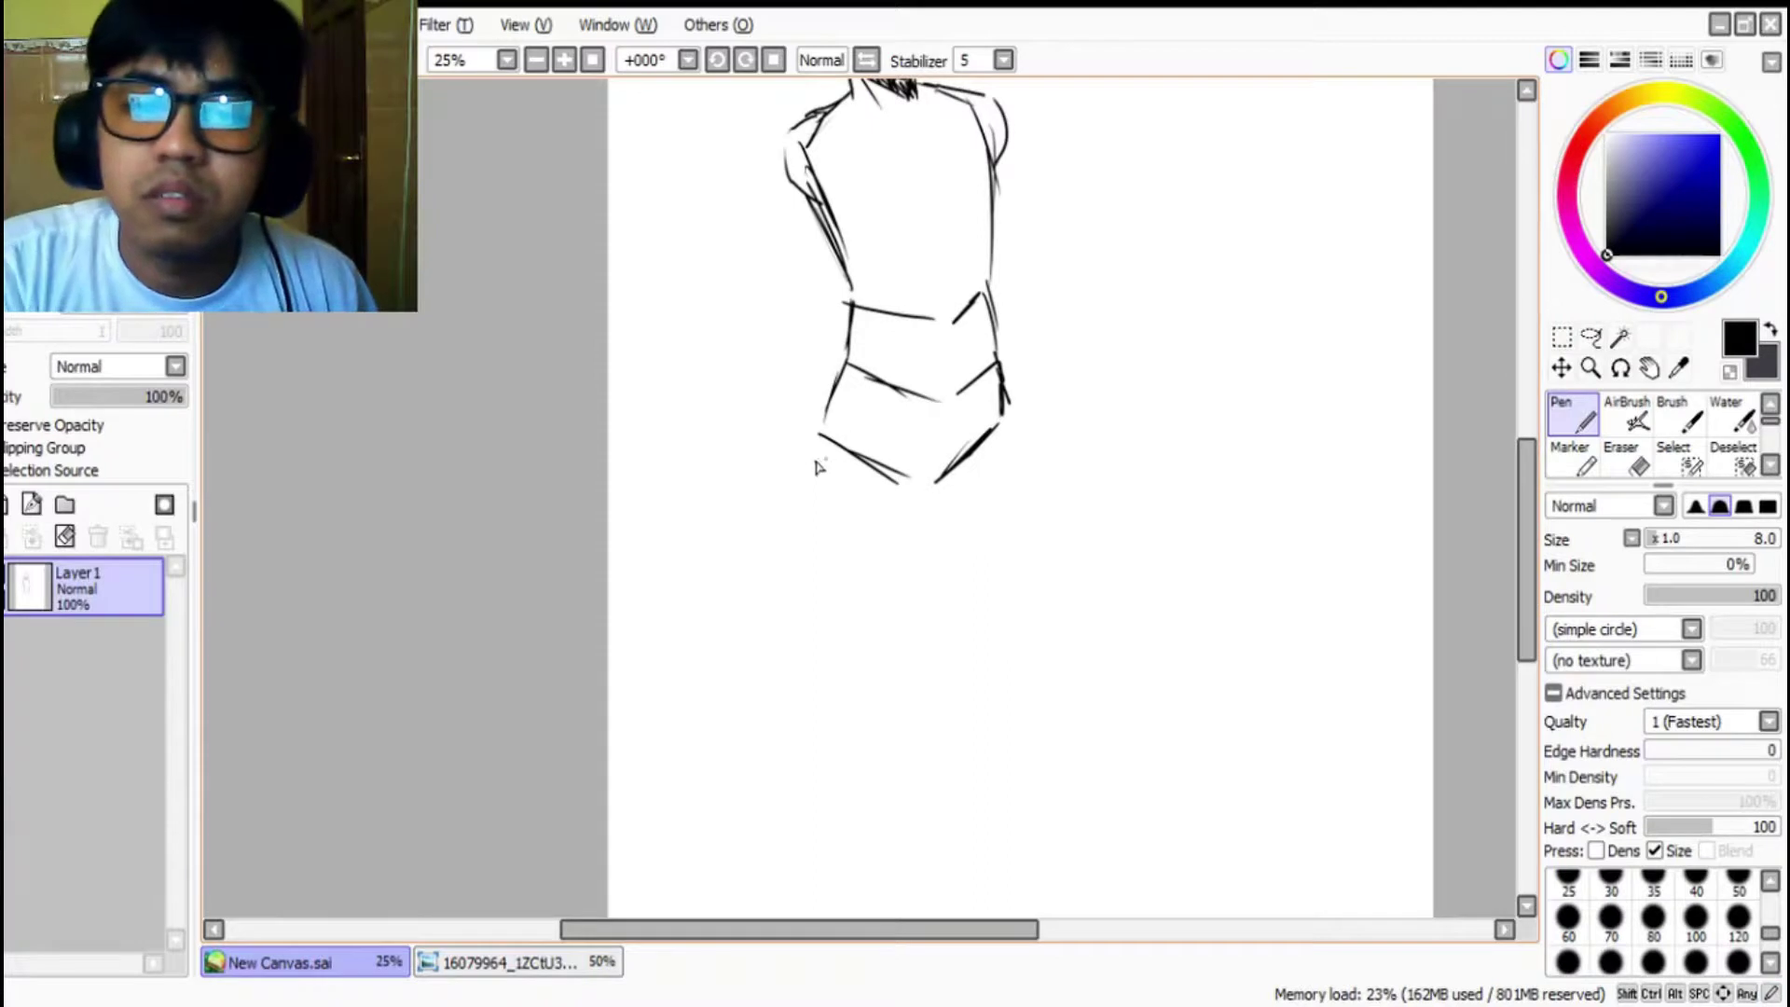
drag(820, 439, 807, 645)
drag(928, 491, 855, 671)
mouse_move(923, 491)
mouse_down()
mouse_move(870, 658)
mouse_move(979, 615)
mouse_up()
drag(1000, 396, 1031, 596)
mouse_move(1007, 439)
mouse_down()
mouse_move(1035, 620)
mouse_move(995, 673)
mouse_move(1025, 679)
mouse_up()
drag(1037, 638, 1026, 671)
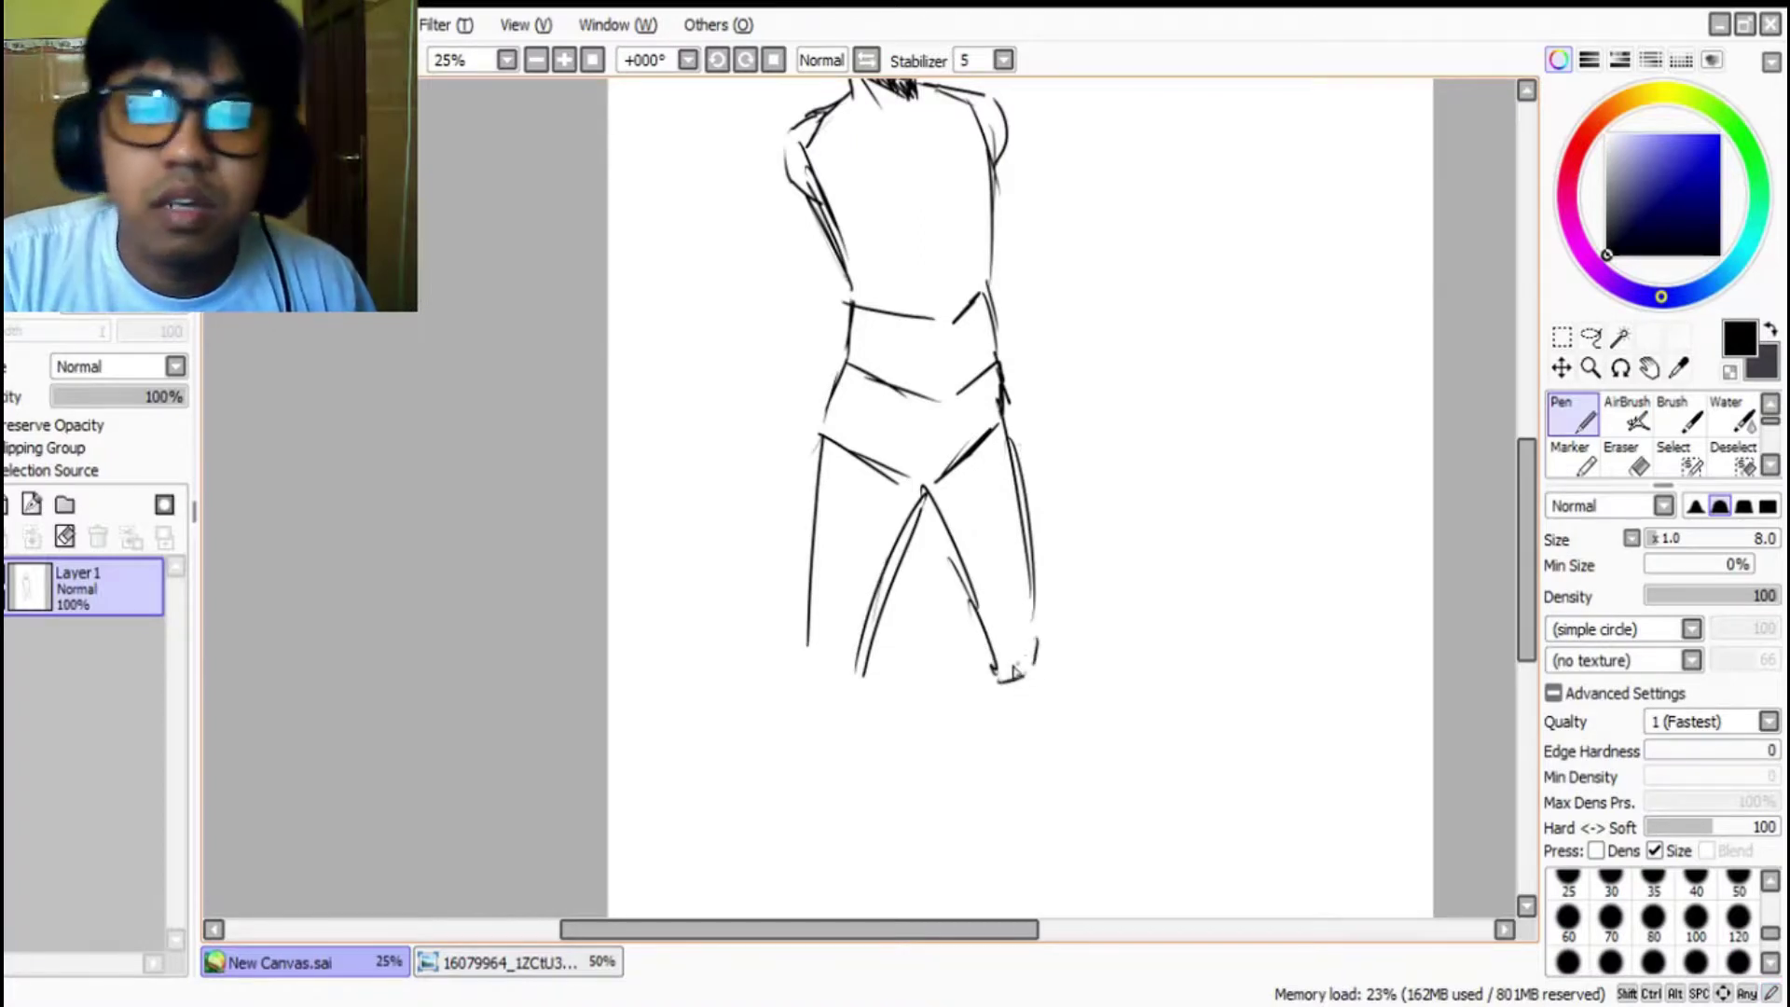
drag(799, 669, 832, 701)
Step: Shift the whole sketched figure slightly up and to the left on the canvas
drag(1526, 527, 1519, 567)
scroll(1181, 627, down, 1)
scroll(989, 283, up, 1)
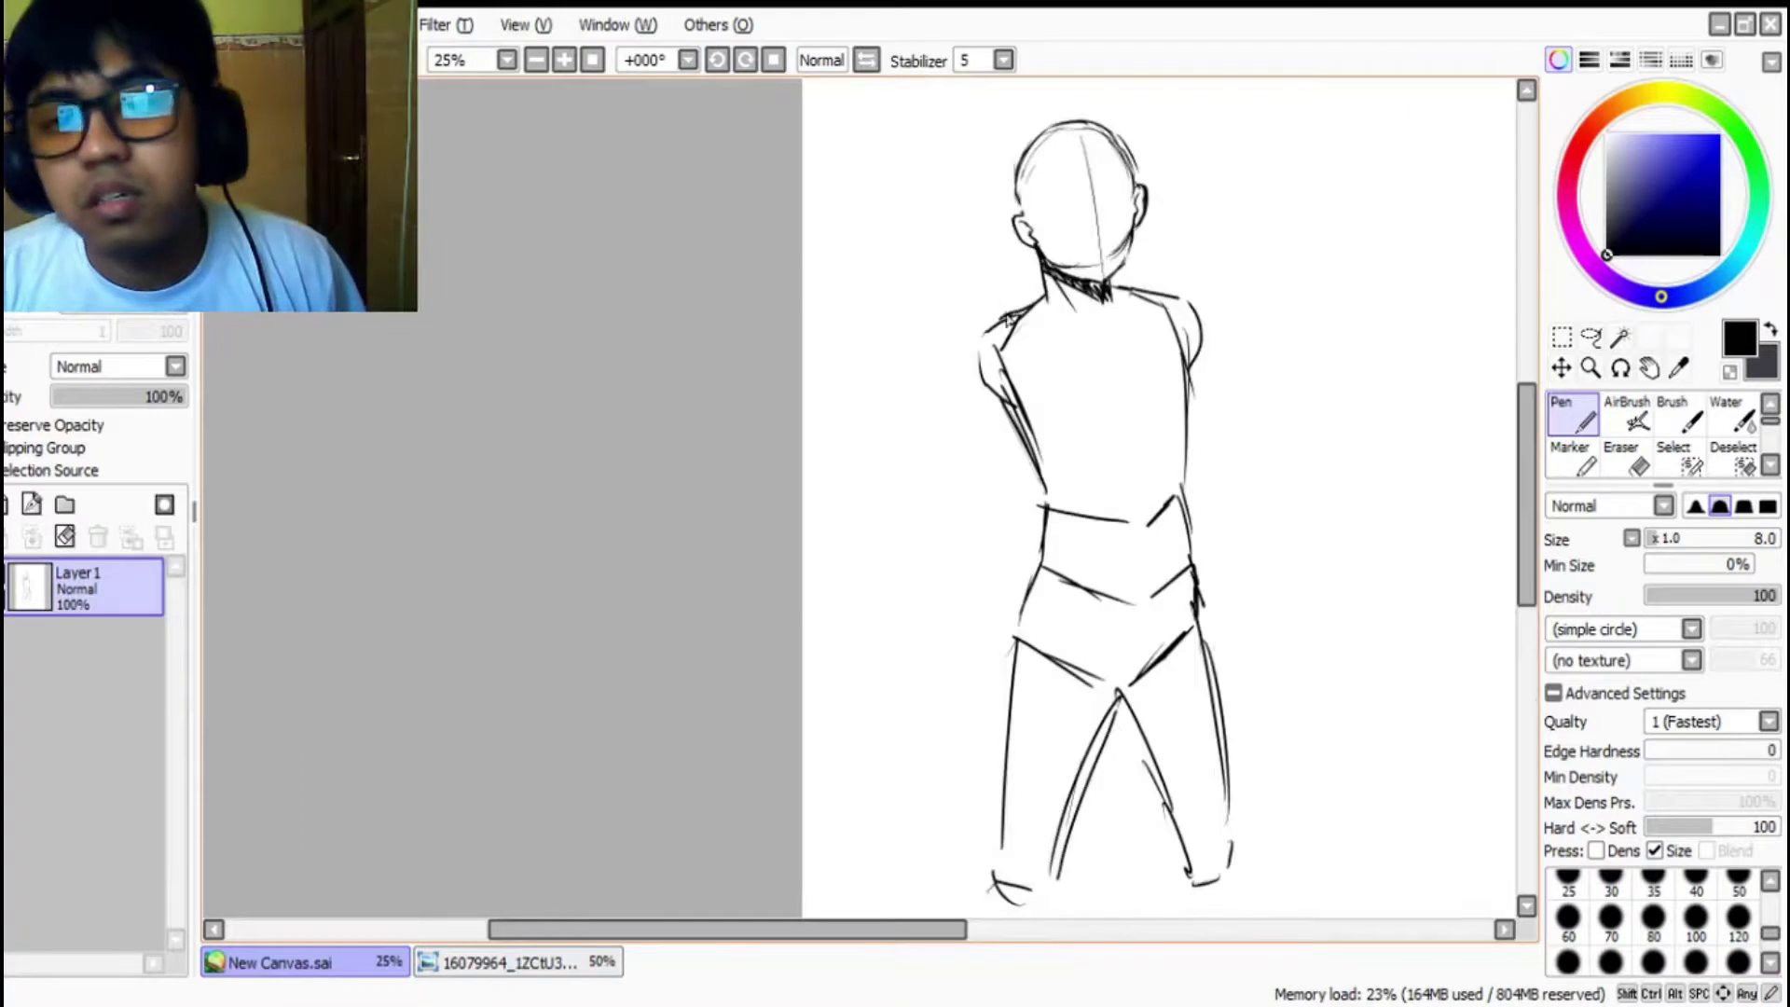
drag(1077, 453, 1077, 369)
scroll(1081, 382, down, 1)
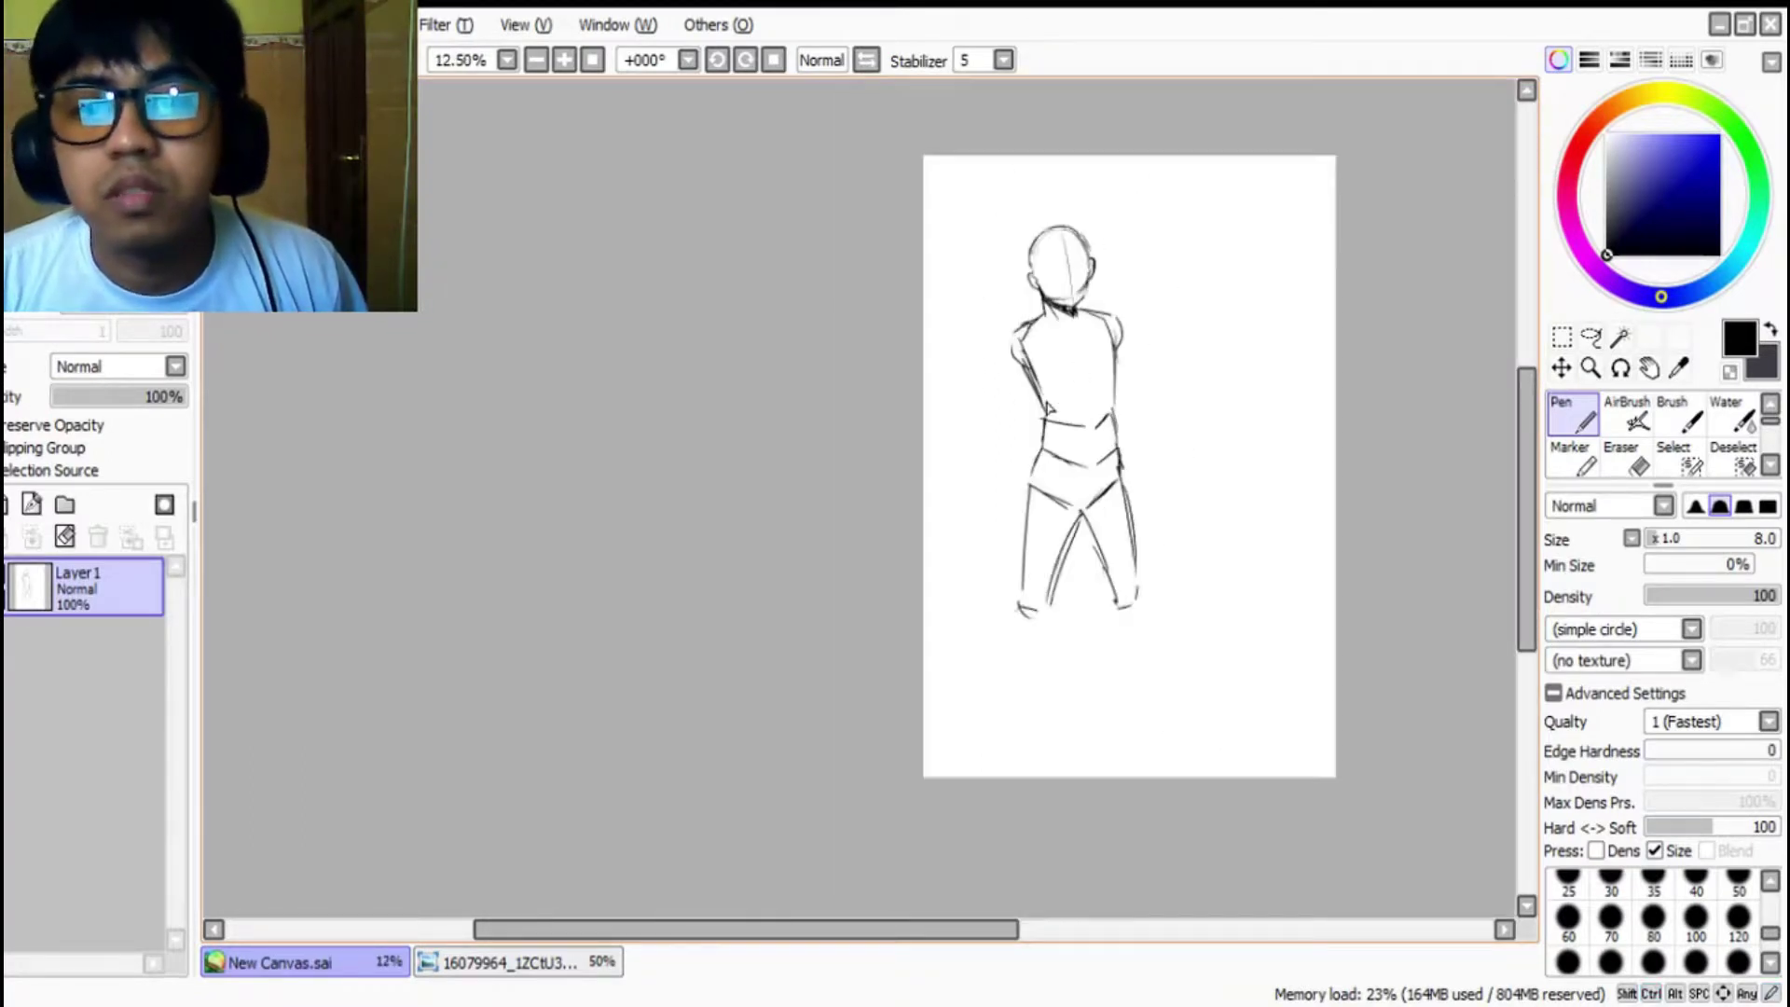
scroll(1086, 454, up, 1)
scroll(1033, 641, down, 3)
scroll(1147, 457, up, 2)
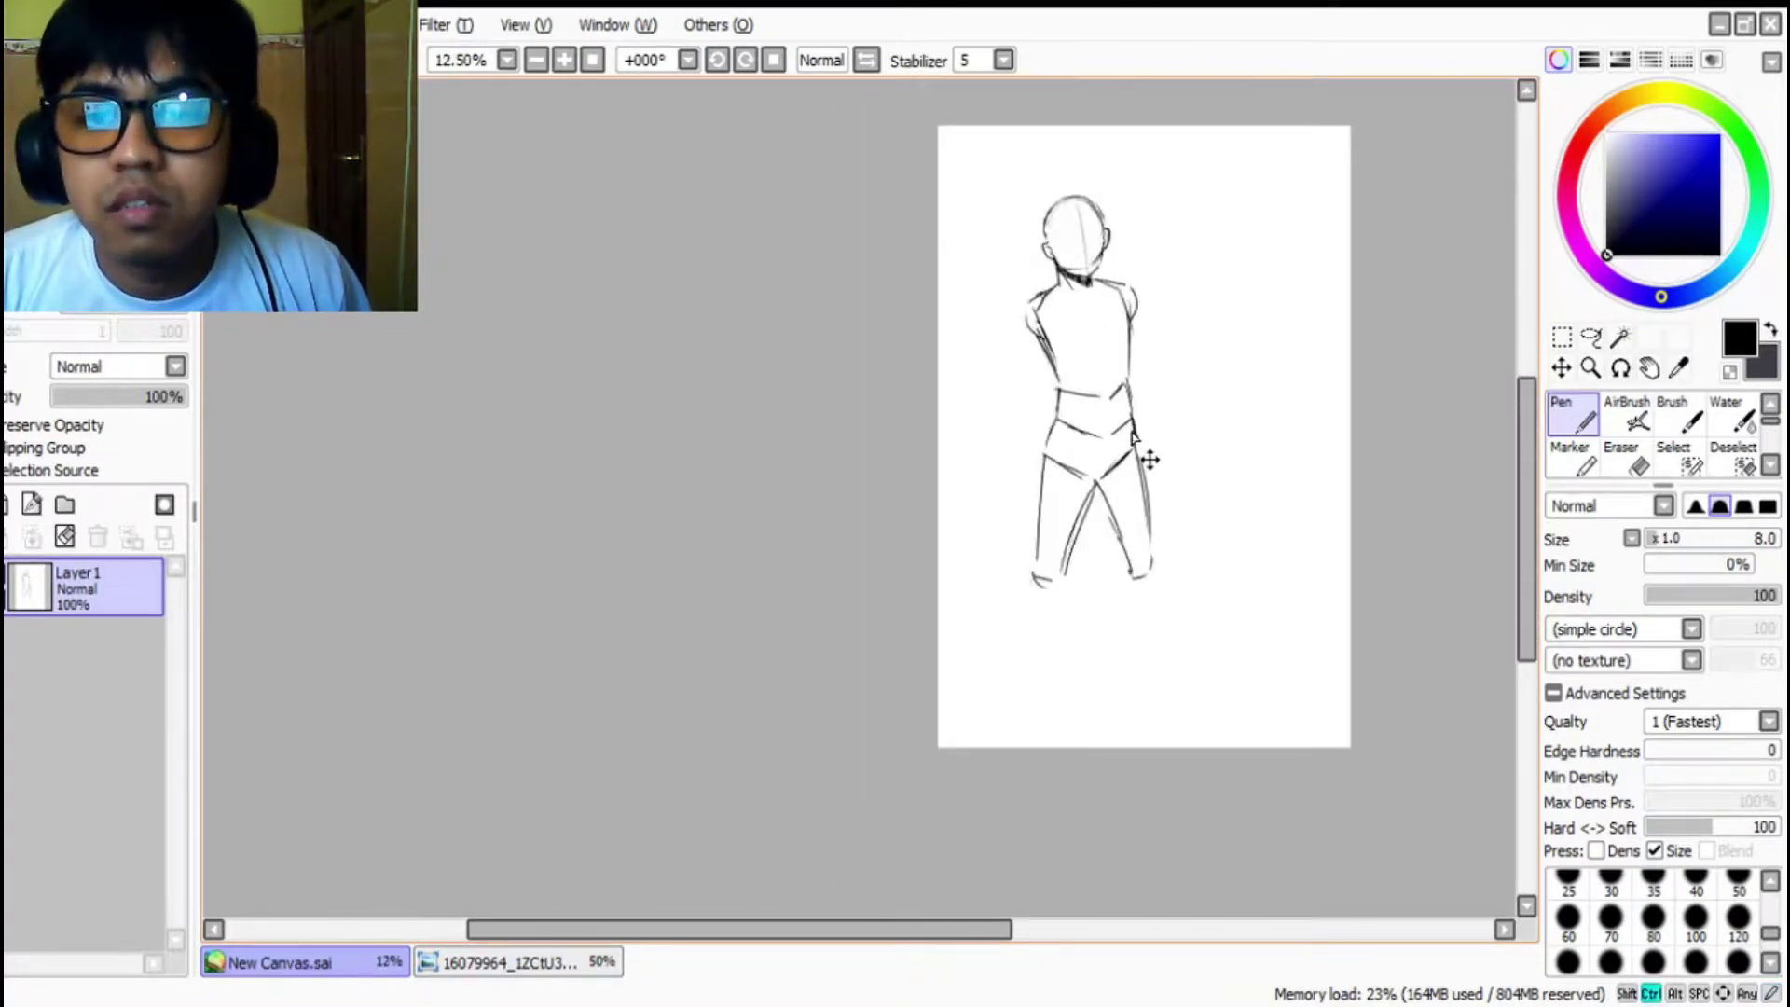
drag(1142, 431, 1137, 471)
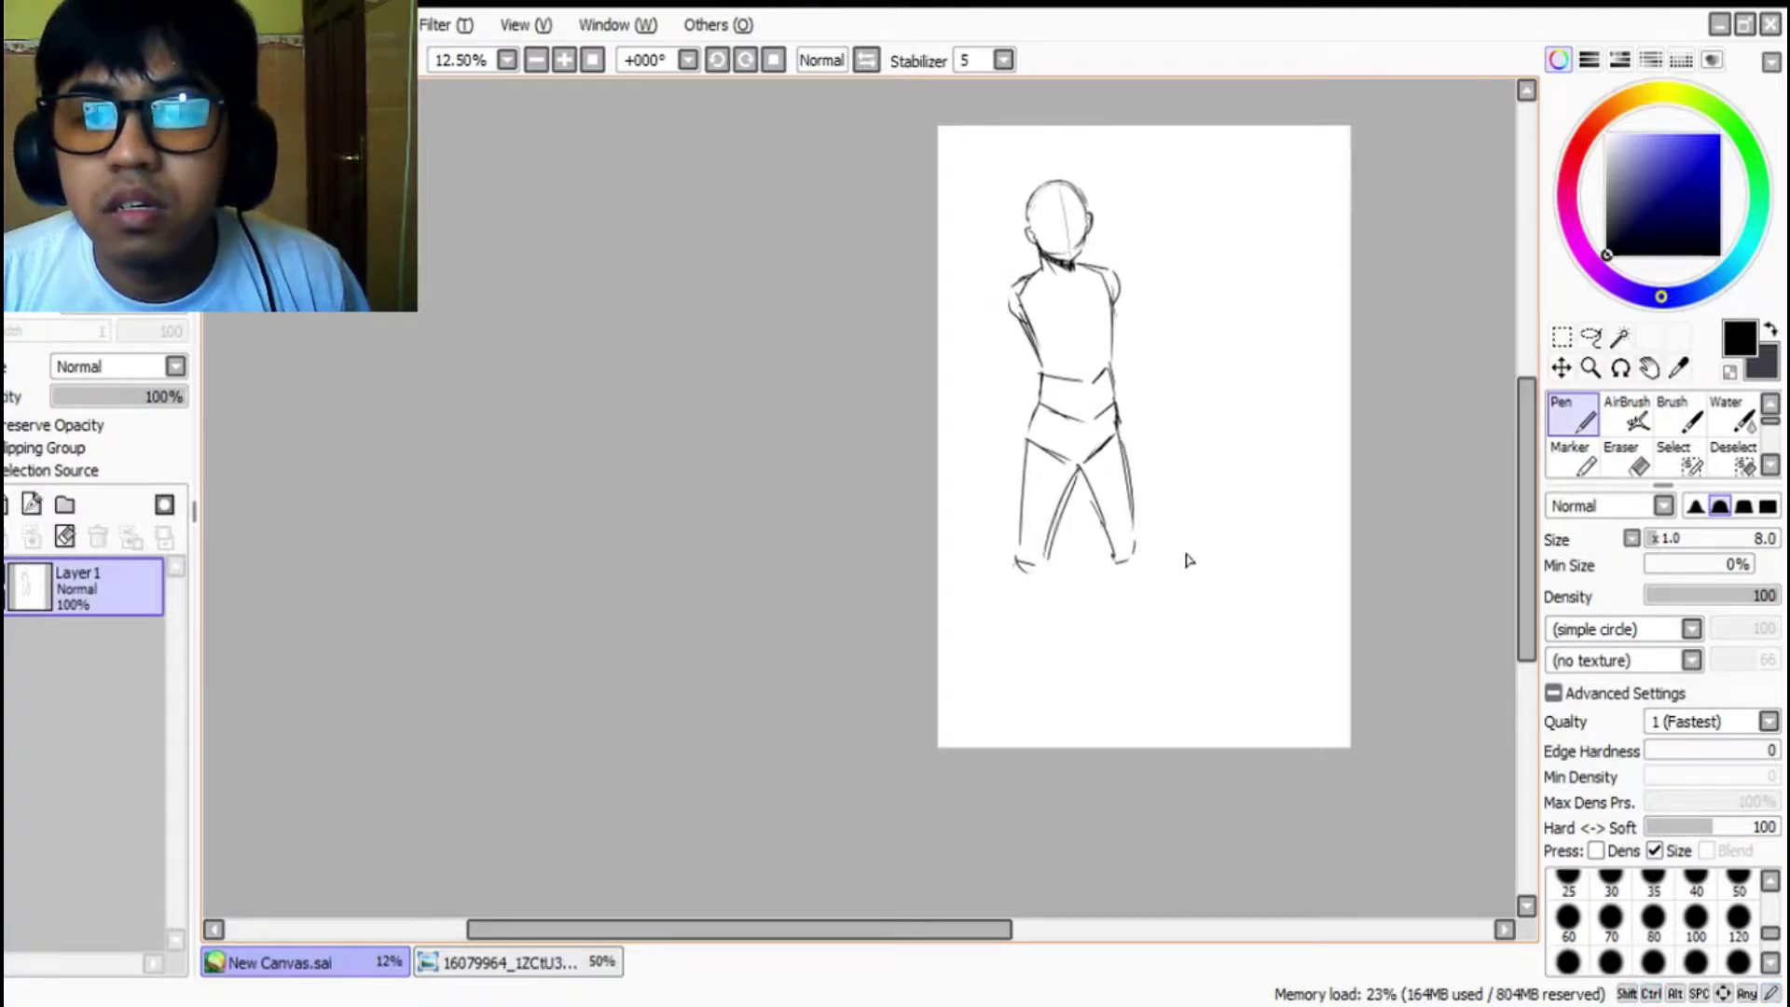
Step: Sketch both lower legs from the knees to the ankles, redoing the strokes of the right shin
scroll(1156, 424, up, 1)
drag(960, 570, 953, 718)
drag(999, 573, 982, 704)
mouse_move(1095, 555)
mouse_down()
mouse_move(1076, 586)
mouse_move(1109, 685)
mouse_move(1116, 557)
mouse_move(1138, 699)
mouse_up()
key(ctrl+z)
key(ctrl+z)
key(ctrl+z)
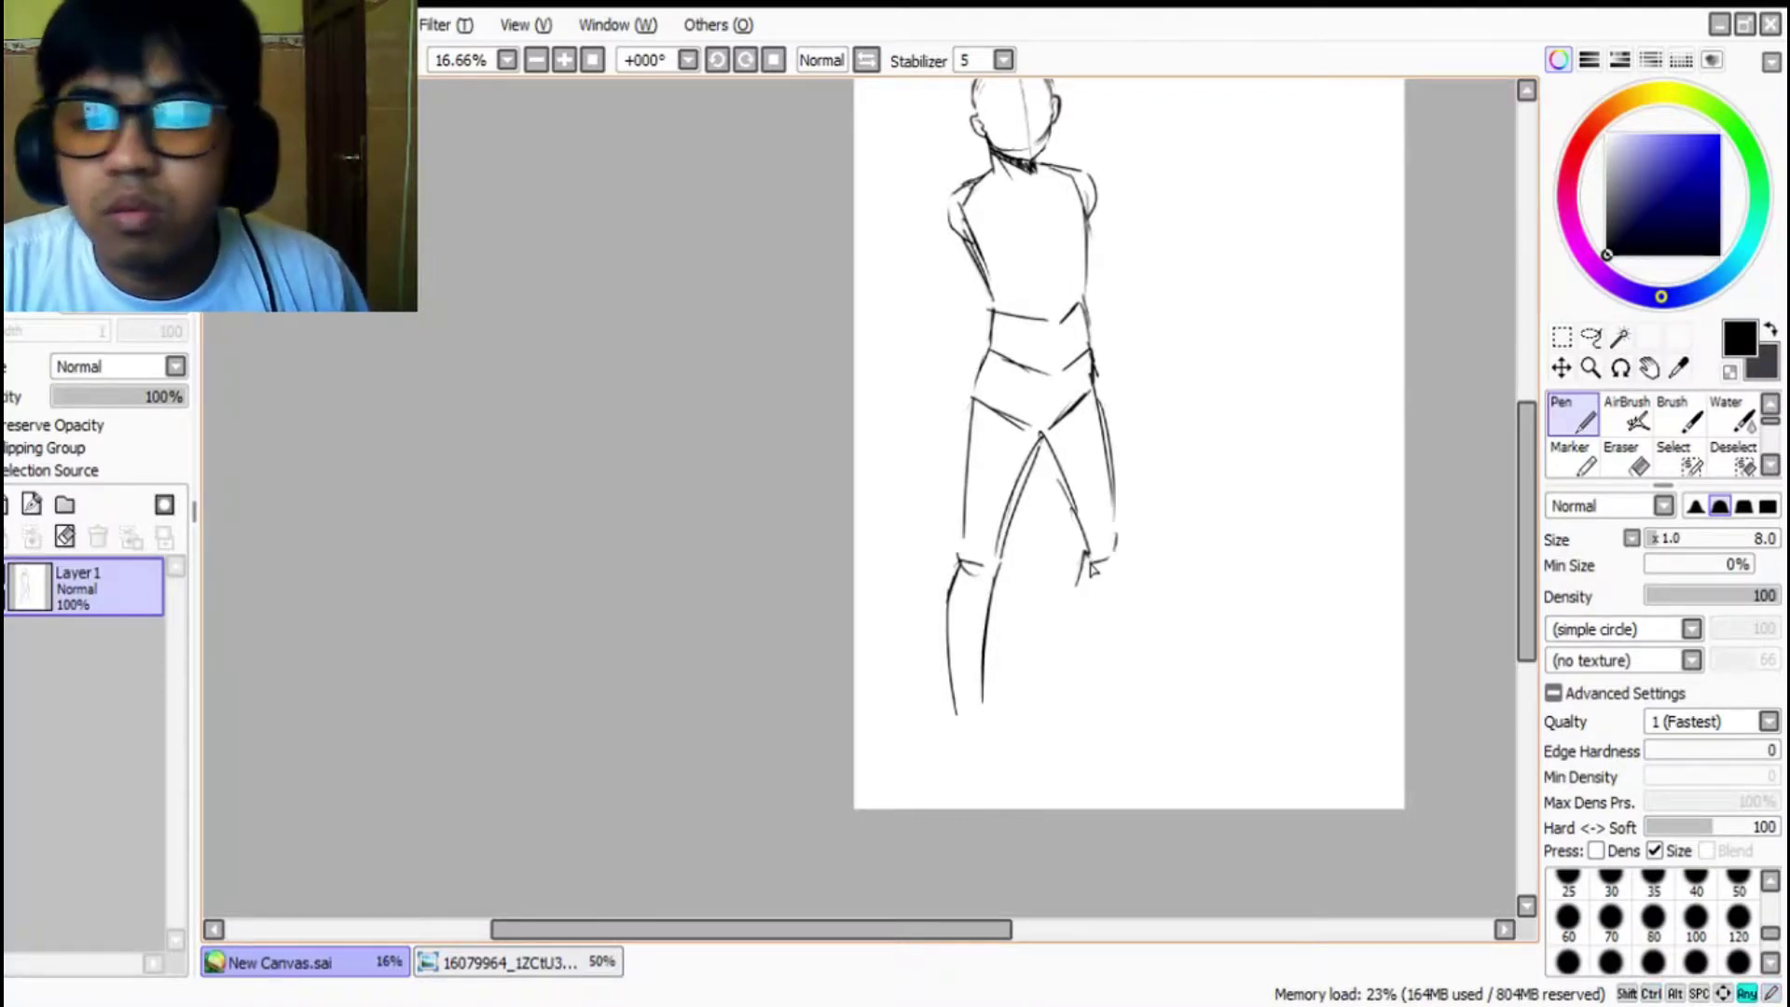
drag(1089, 565, 1119, 692)
drag(1115, 536, 1139, 675)
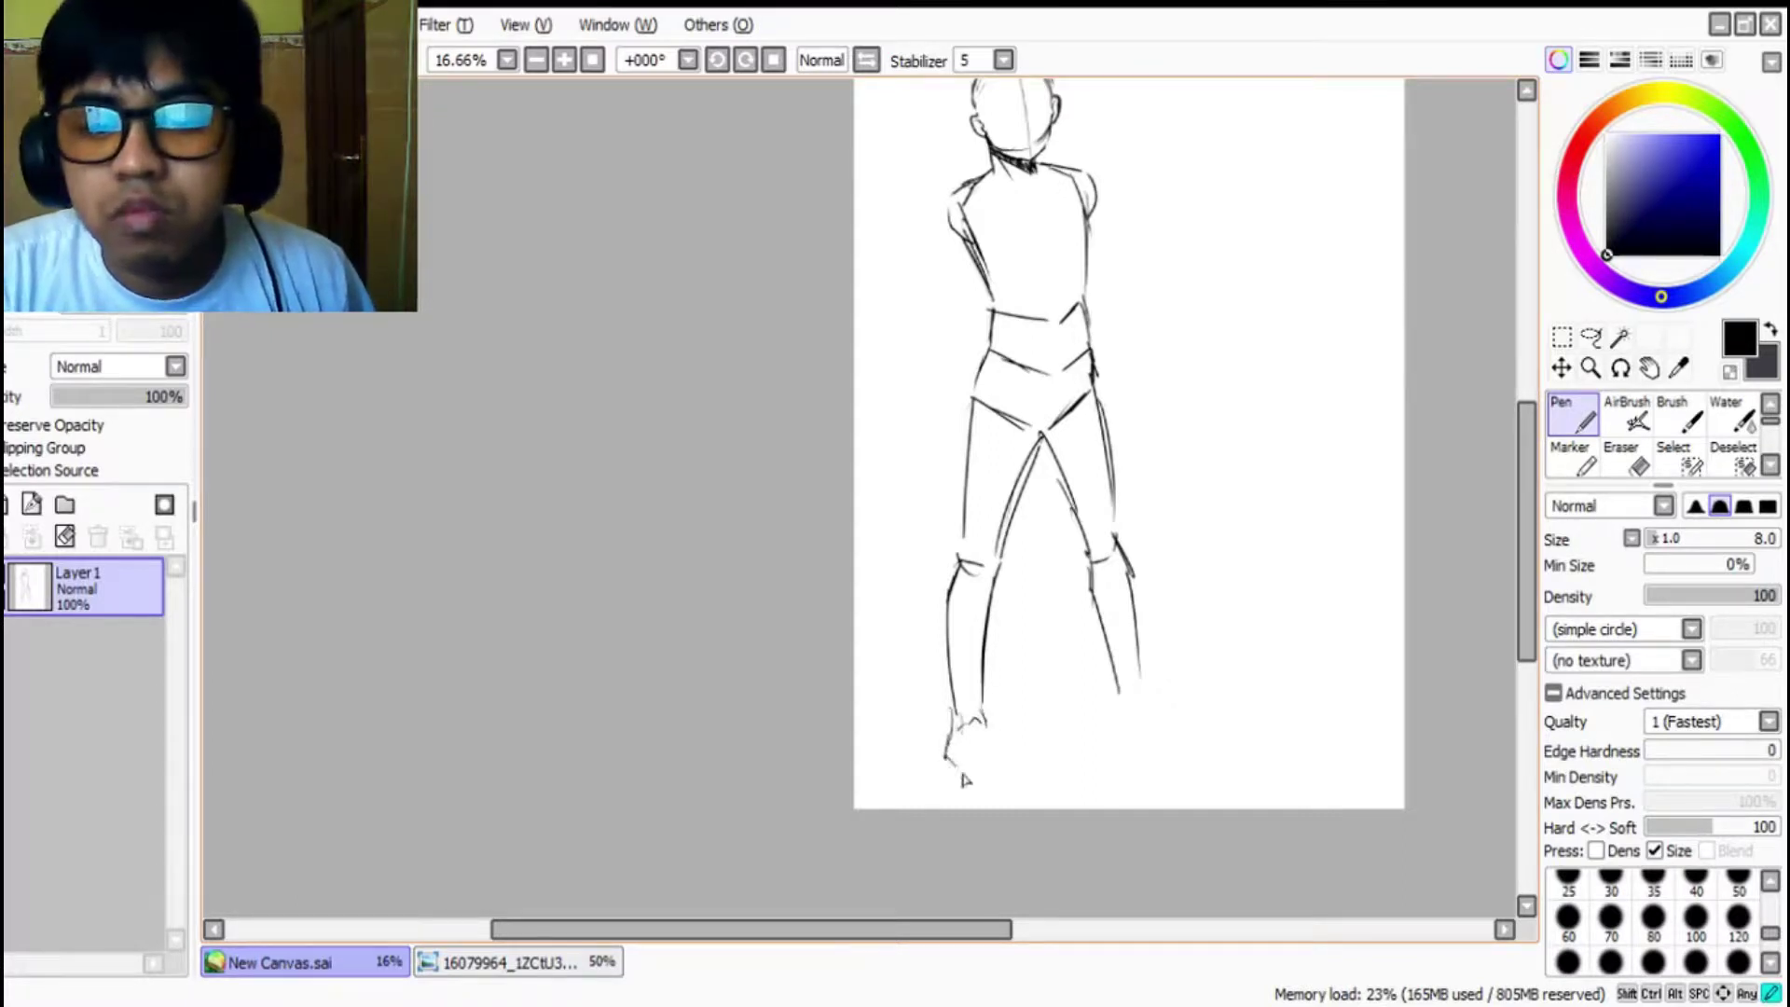
Step: Sketch the left foot and the ankle and outward-pointing foot on the right leg
mouse_move(968, 772)
mouse_down()
mouse_move(996, 743)
mouse_move(1016, 776)
mouse_up()
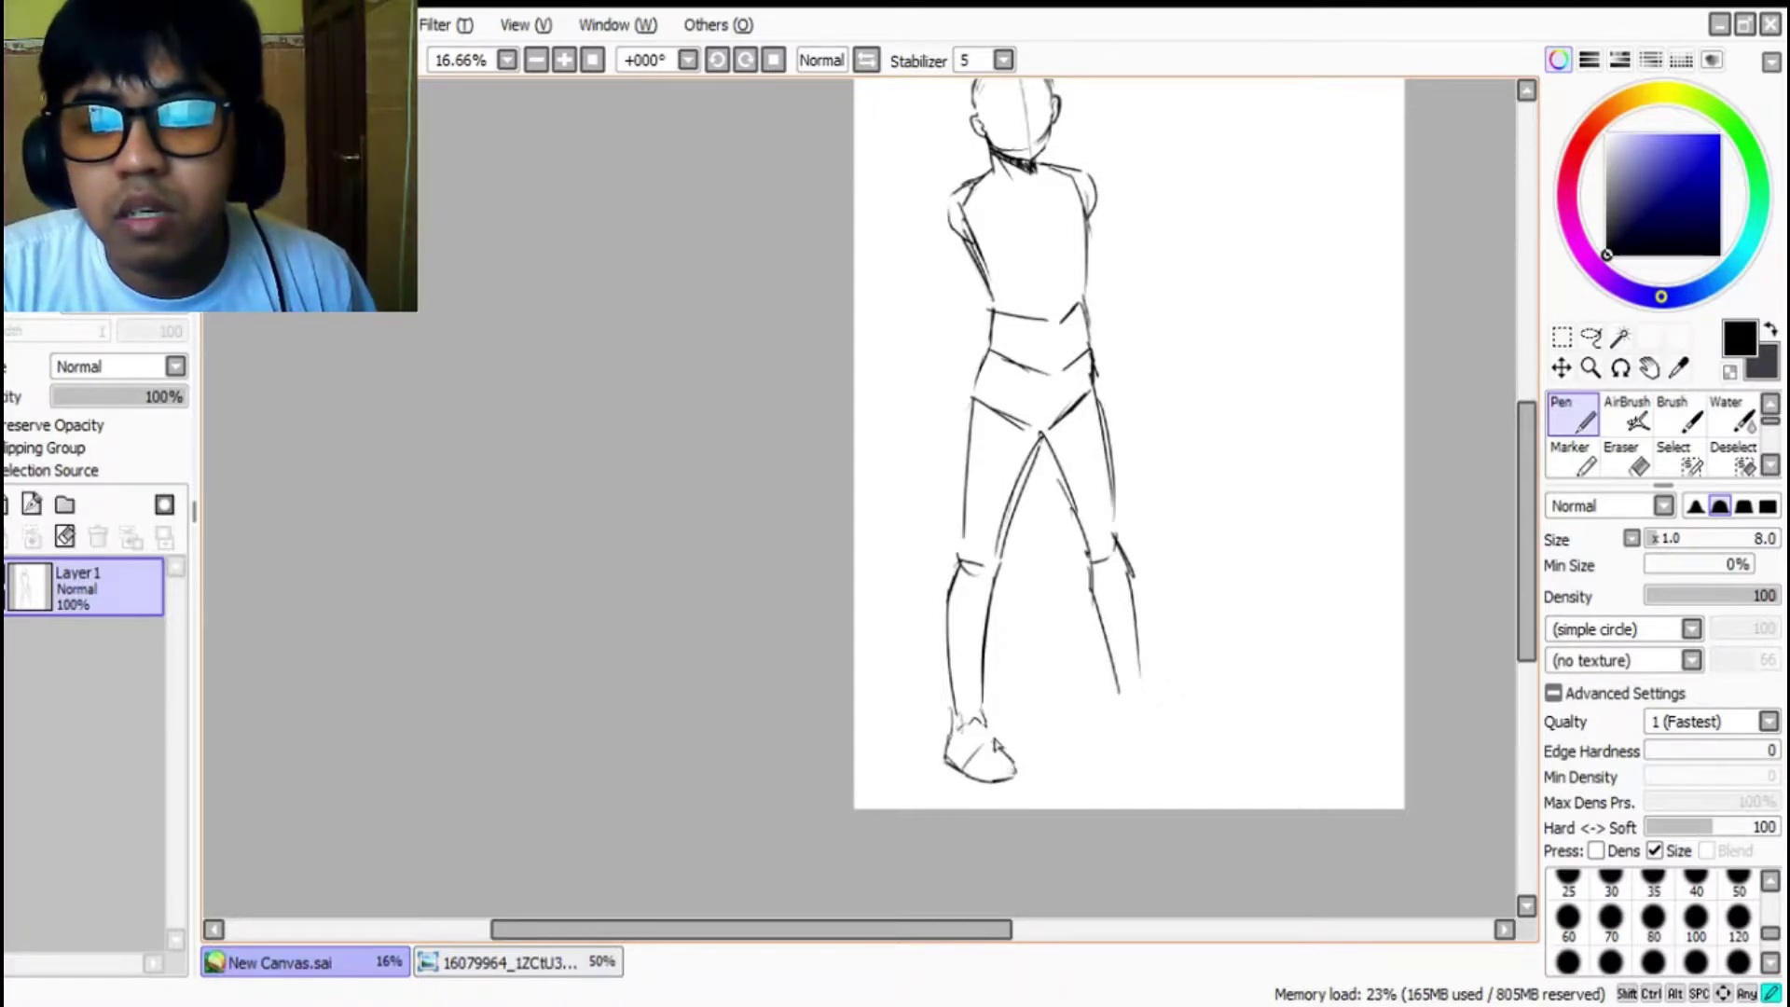
drag(1142, 676, 1146, 698)
drag(1115, 694, 1121, 717)
mouse_move(1121, 716)
mouse_down()
mouse_move(1166, 724)
mouse_move(1193, 742)
mouse_move(1163, 755)
mouse_move(1191, 755)
mouse_move(1118, 740)
mouse_move(1124, 724)
mouse_move(1121, 749)
mouse_move(1192, 752)
mouse_up()
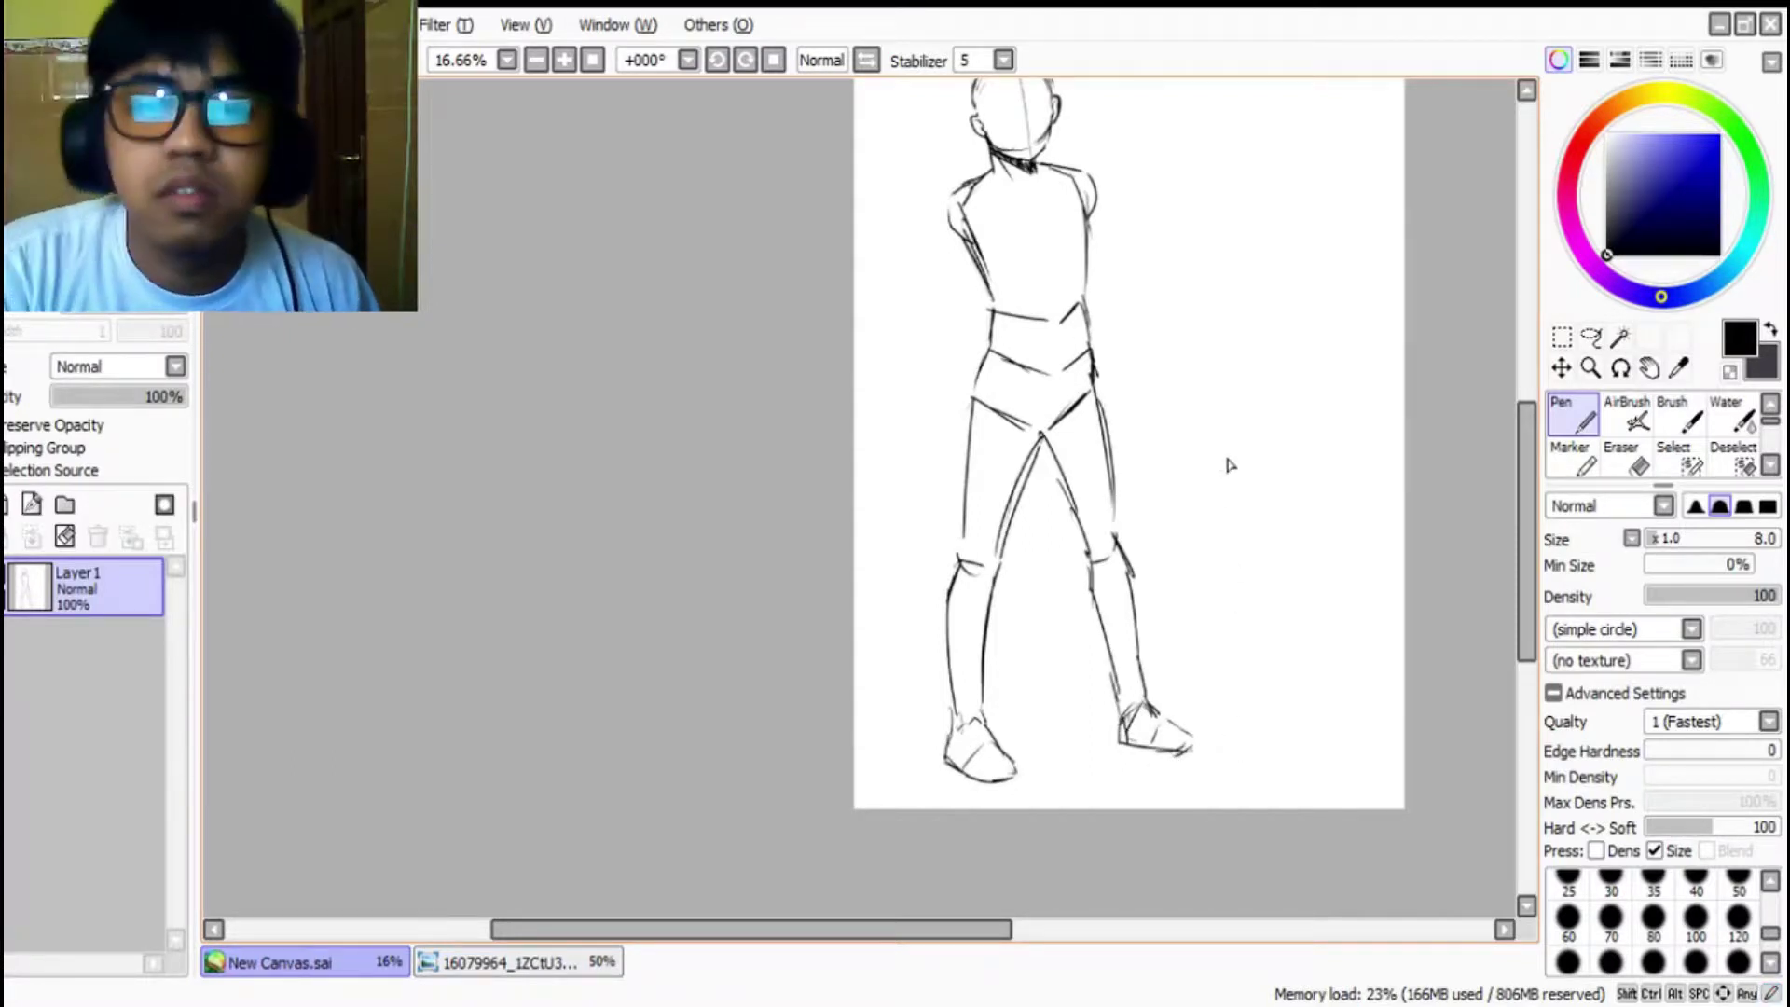
Step: Erase the protruding knee line on the right leg and redraw its knee and shin contours more smoothly
drag(1531, 508, 1534, 465)
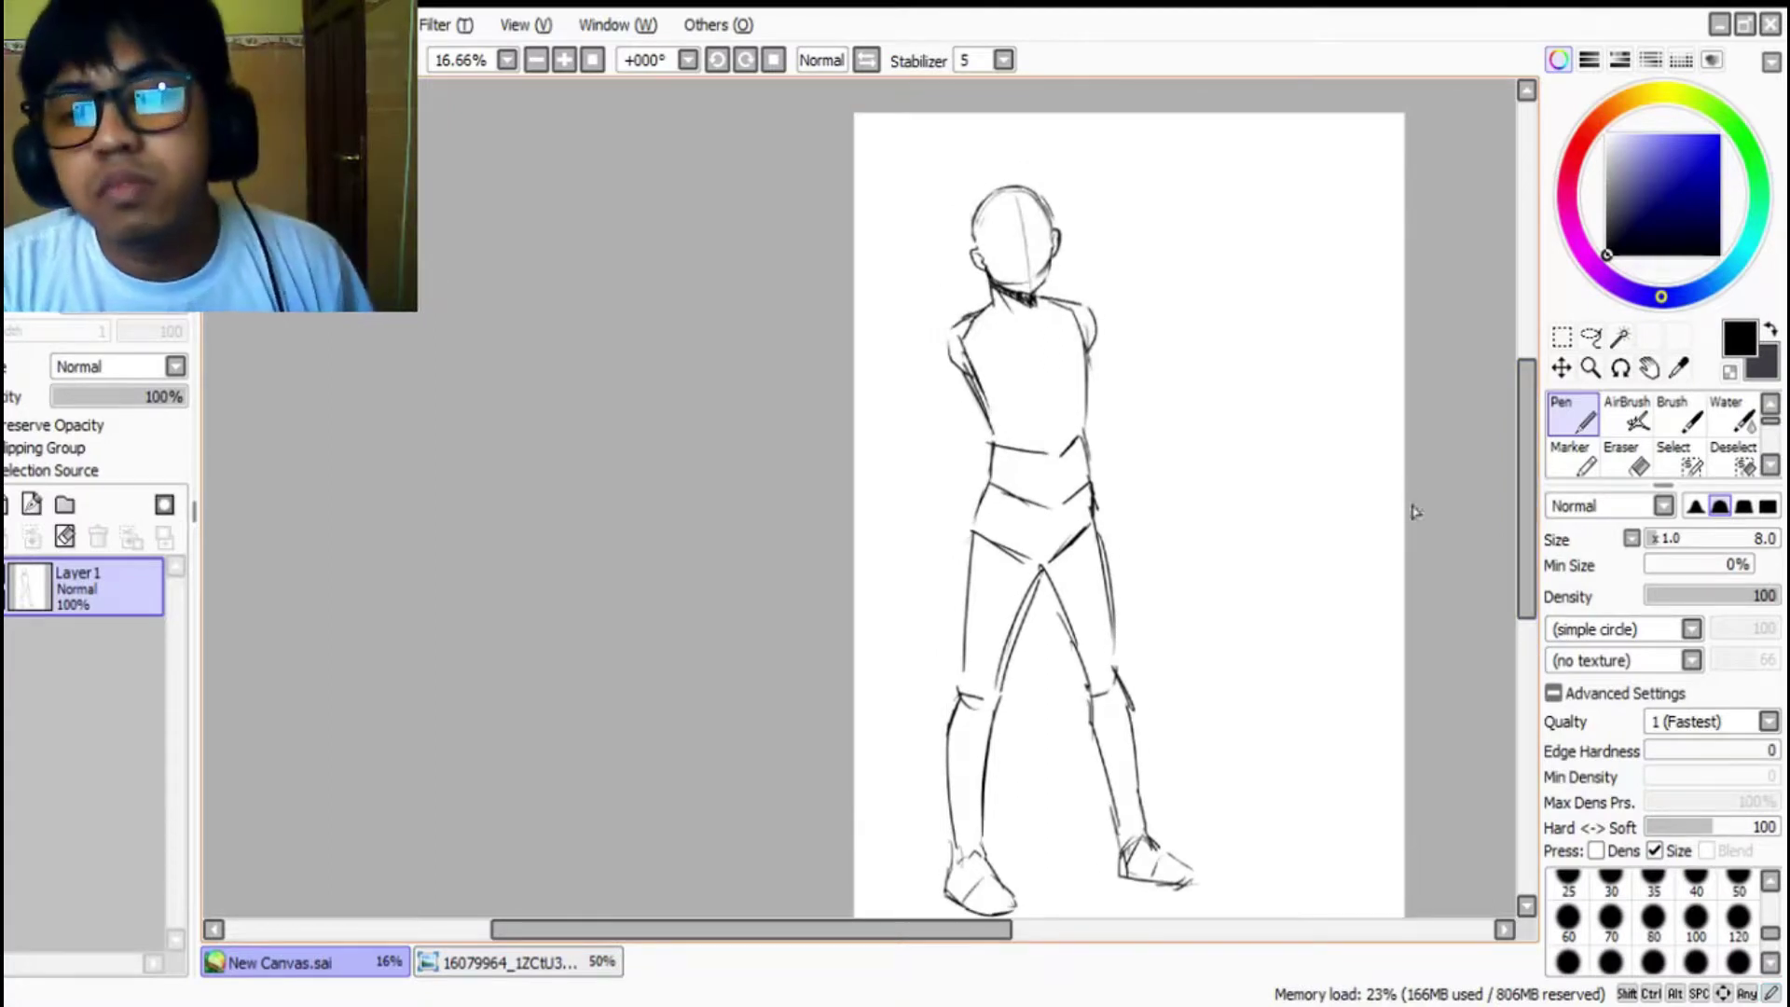
drag(1091, 692, 1119, 807)
key(ctrl+z)
key(ctrl+z)
key(e)
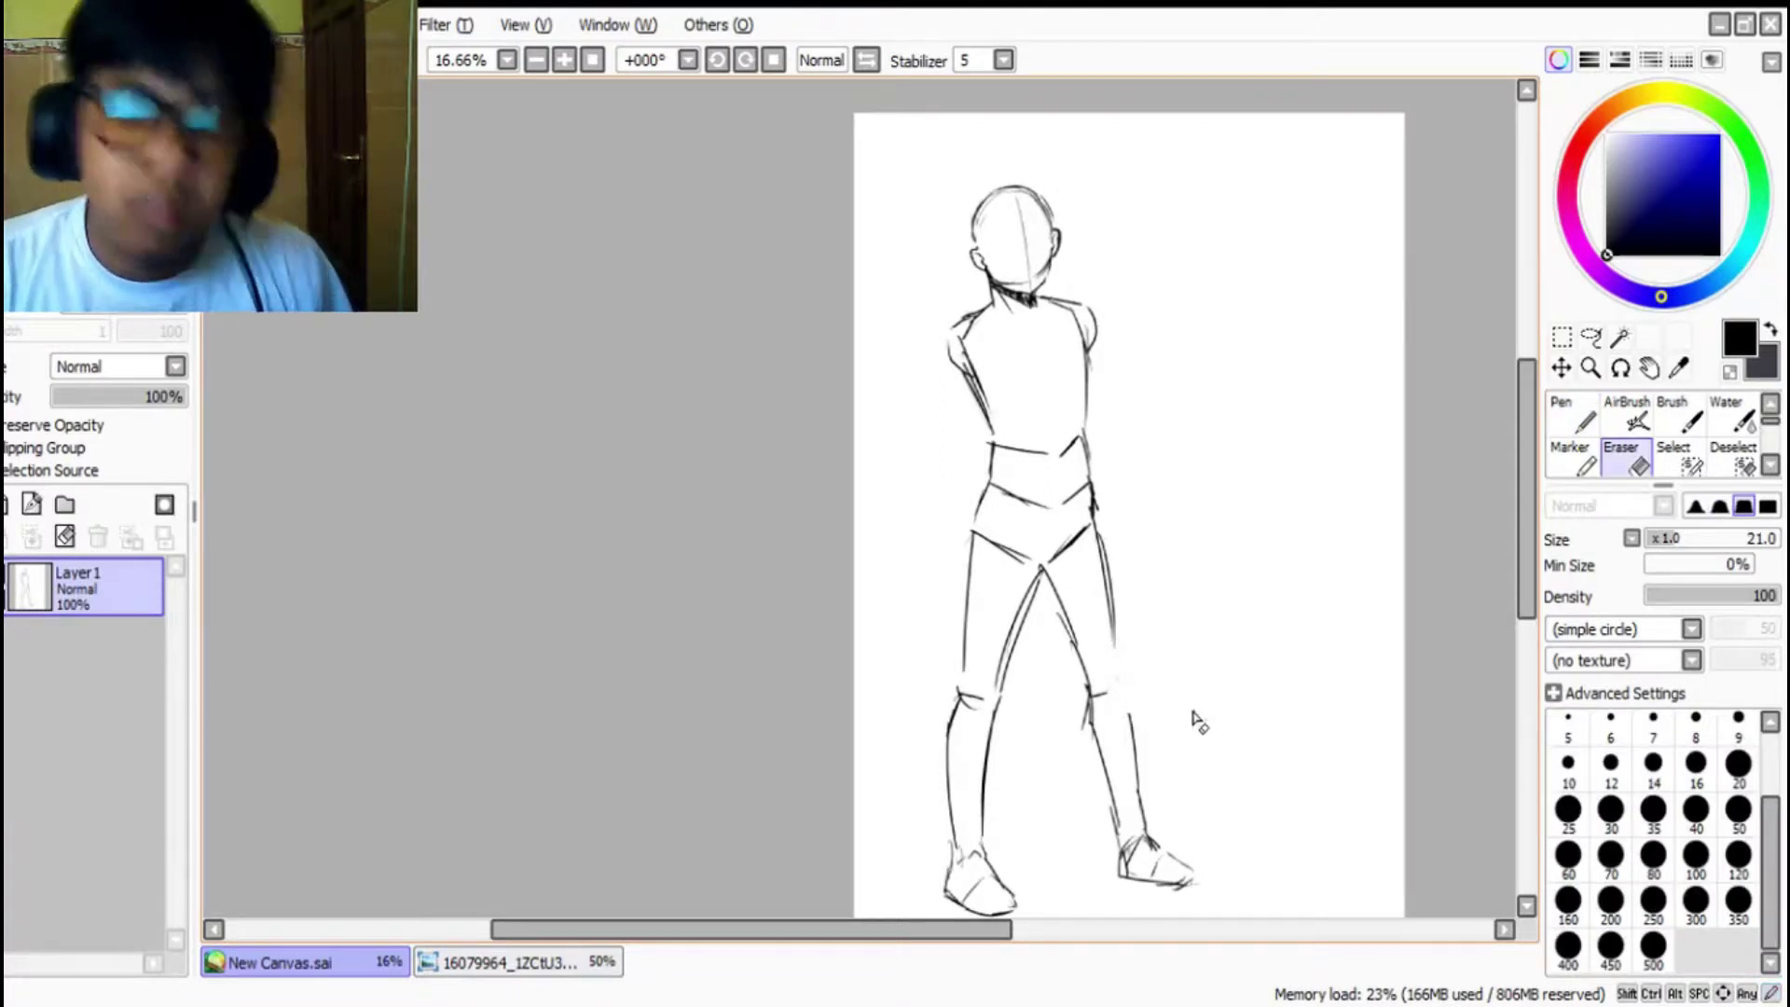
key(n)
drag(1085, 727, 1122, 847)
drag(1113, 628, 1134, 766)
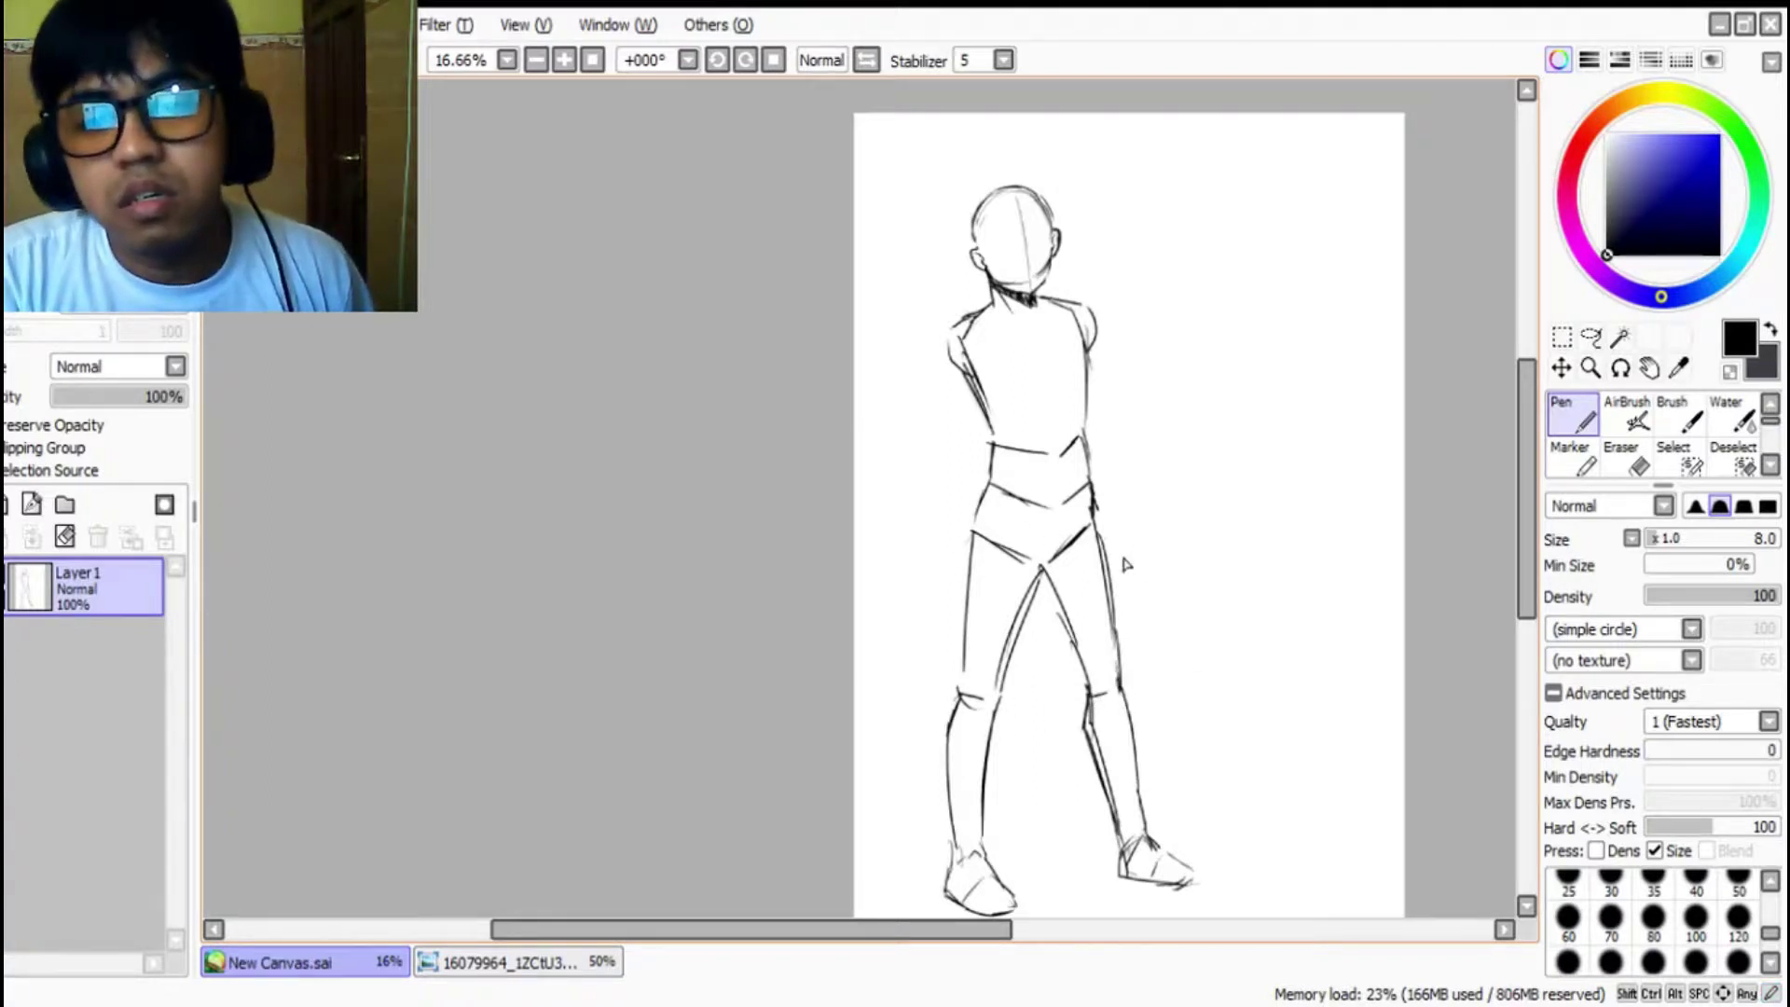
Step: Sketch an oval for a second head beside the first figure's head and add a slanted centre line
scroll(1114, 522, up, 2)
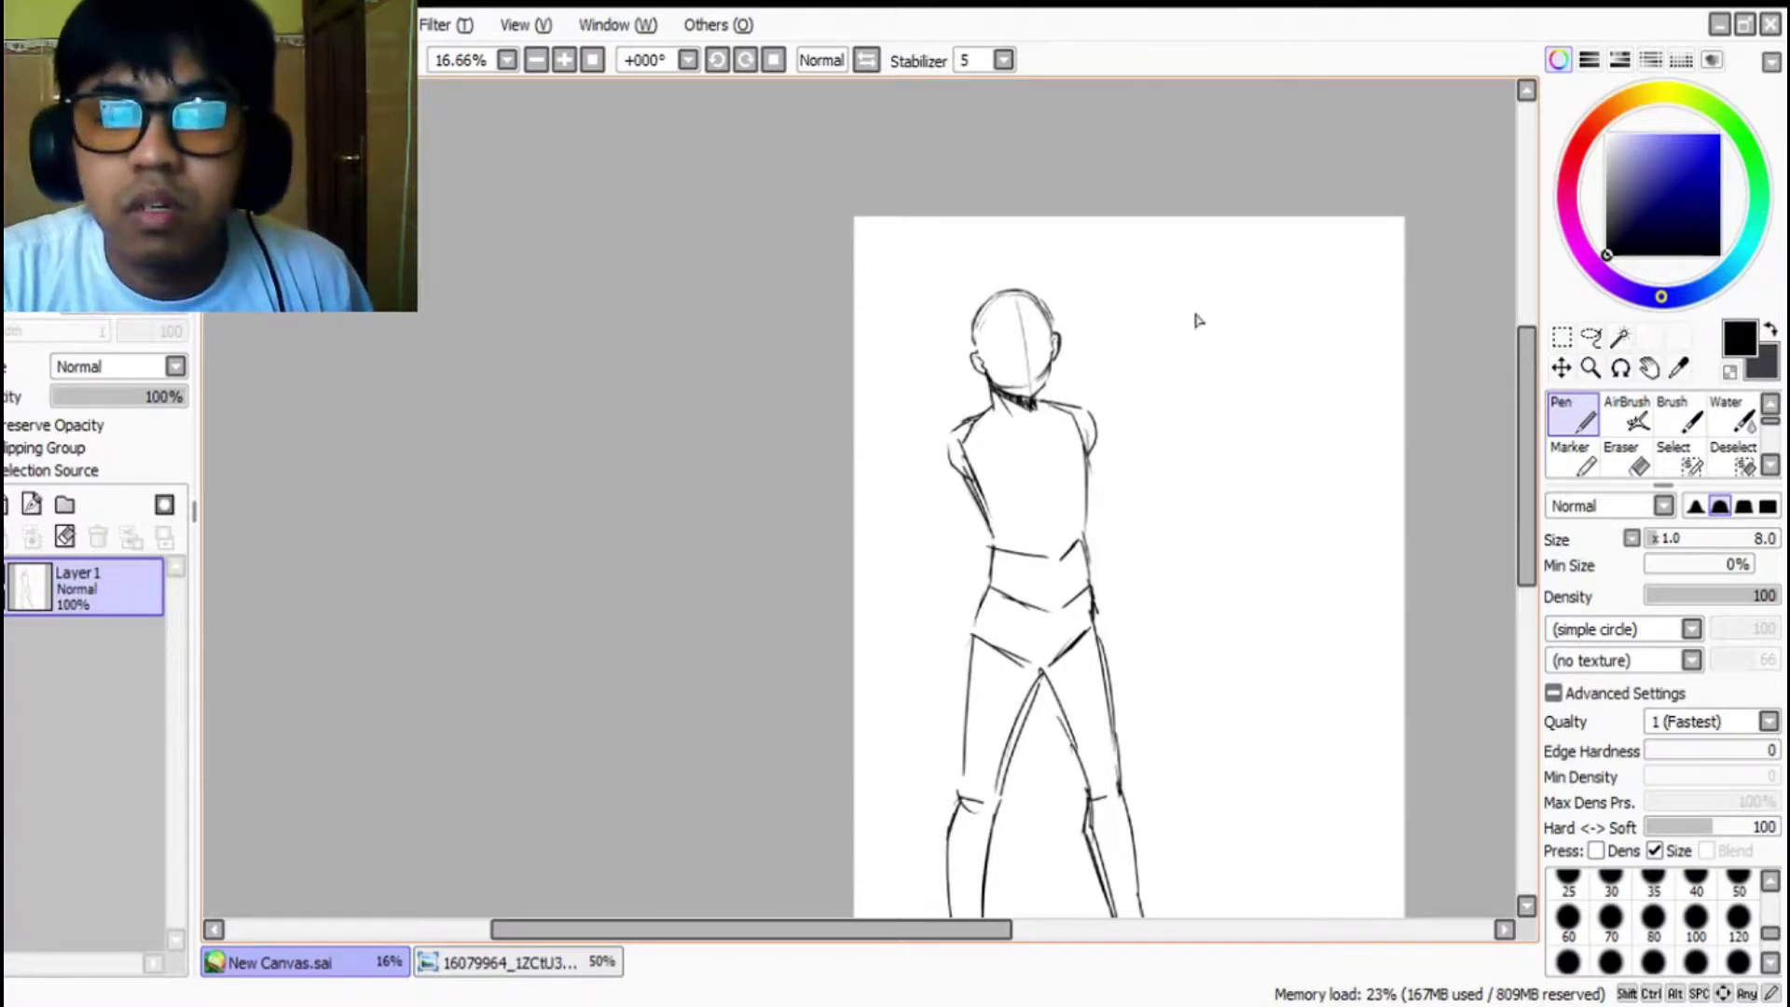
mouse_move(1173, 307)
mouse_down()
mouse_move(1159, 395)
mouse_move(1220, 317)
mouse_move(1230, 340)
mouse_up()
mouse_move(1212, 306)
mouse_down()
mouse_move(1156, 340)
mouse_move(1177, 391)
mouse_move(1224, 396)
mouse_up()
drag(1218, 314, 1210, 406)
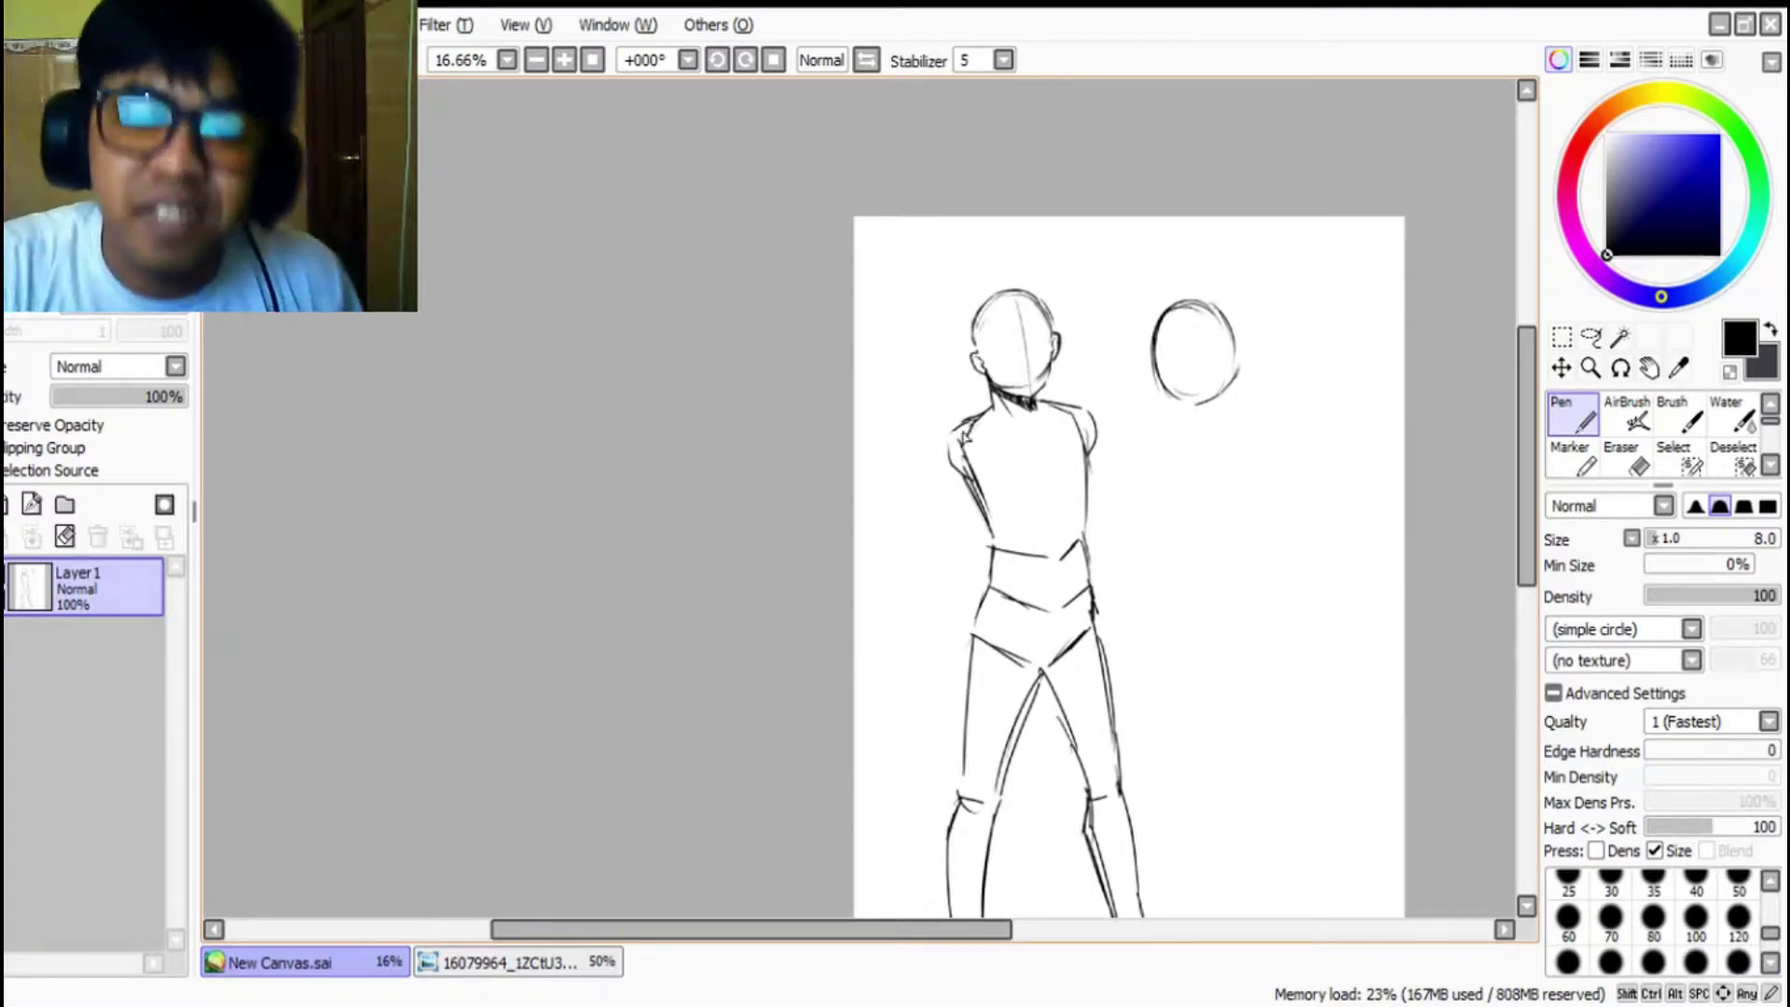
drag(1192, 321, 1212, 389)
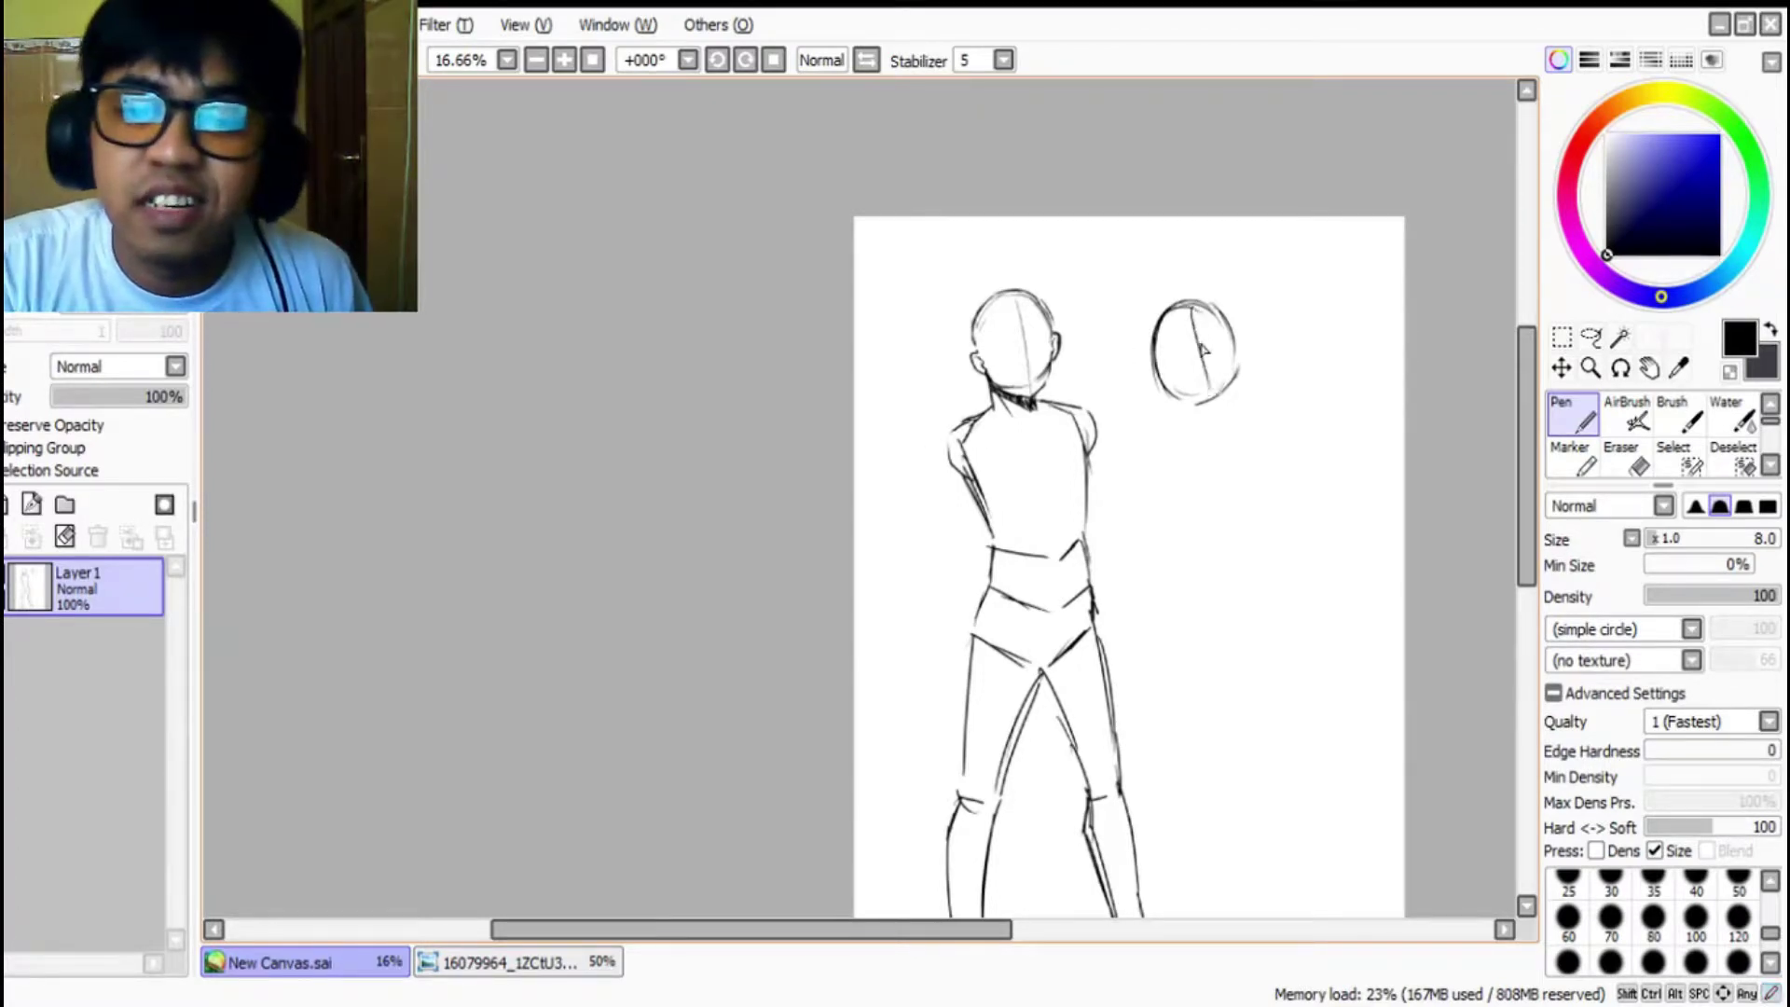
key(ctrl+z)
drag(1185, 308, 1210, 396)
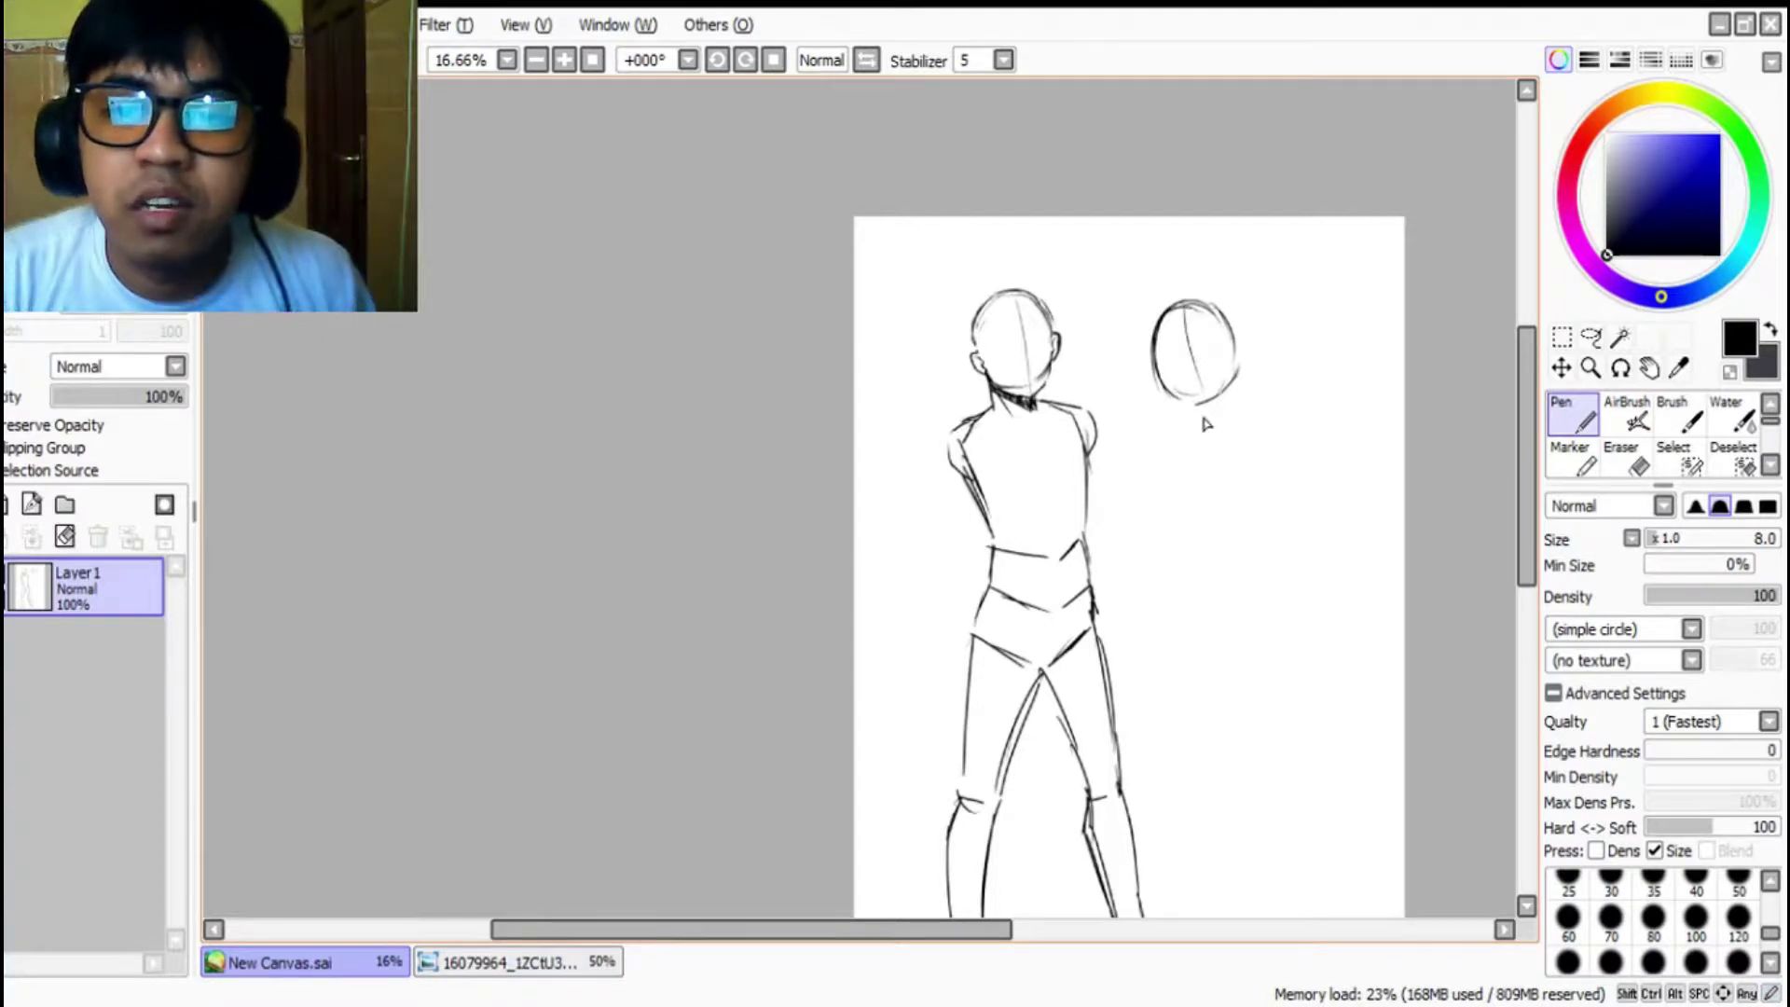
Step: Add a pointed jaw and chin to the second head and reinforce the outer contour of its skull
scroll(1257, 292, up, 2)
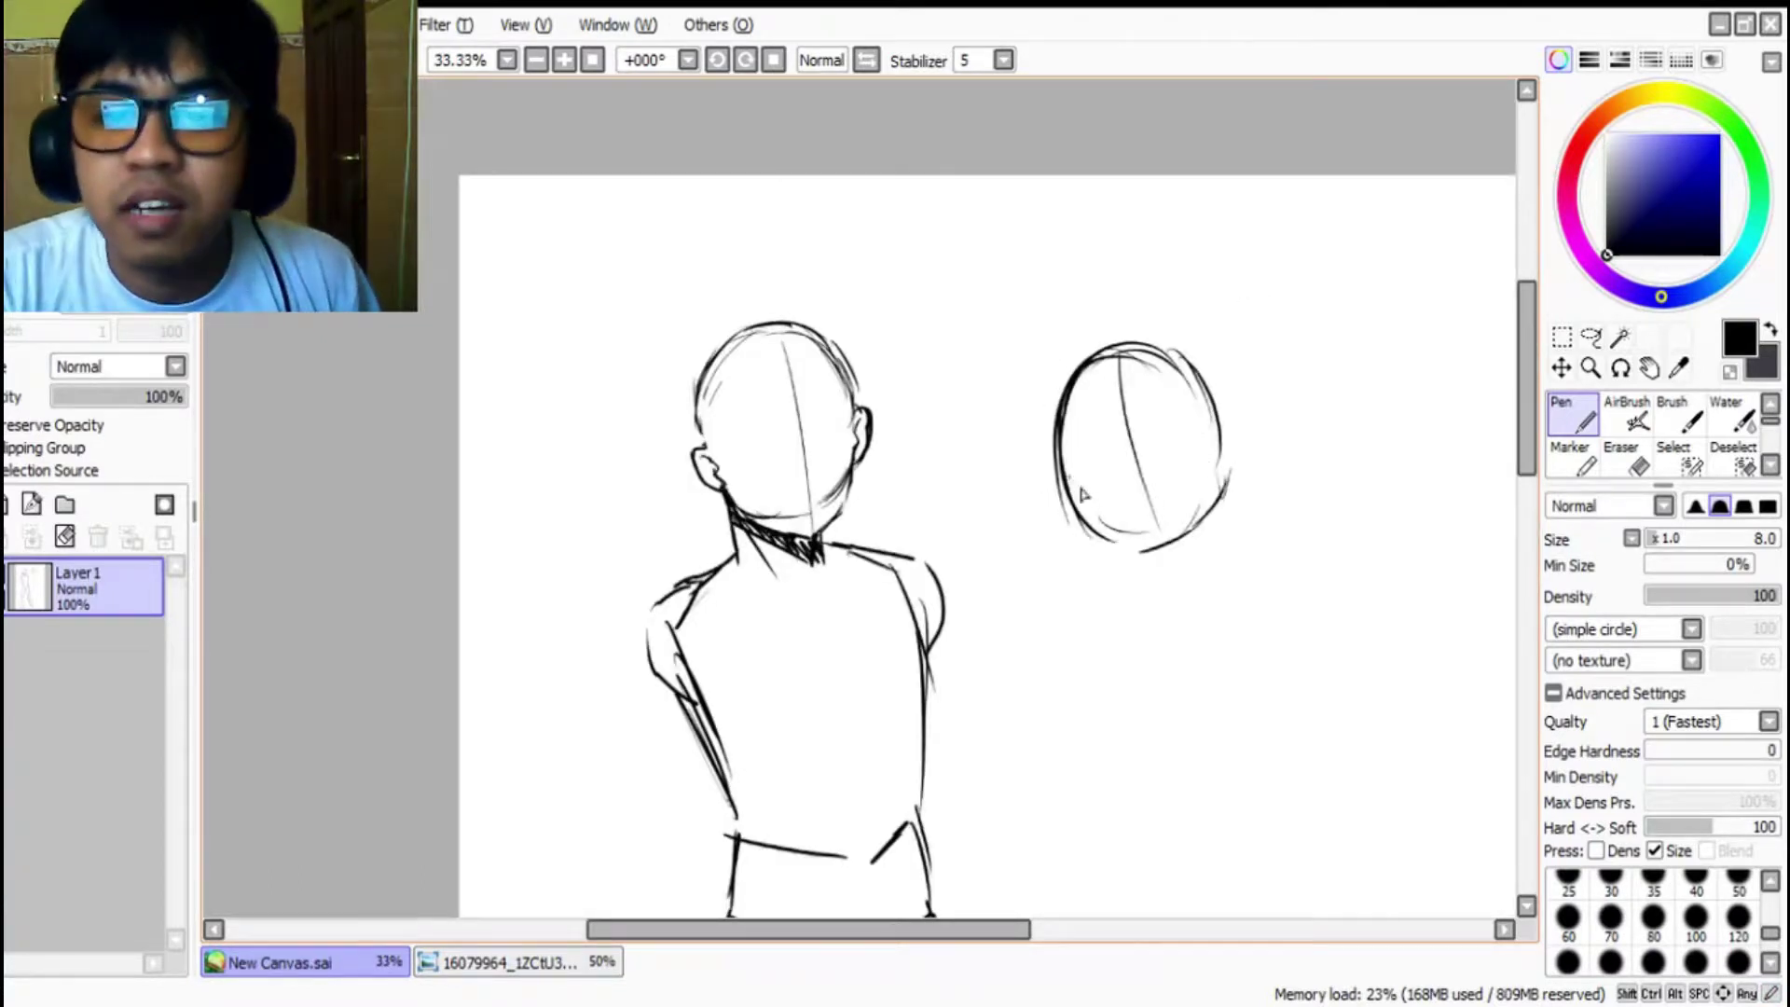
mouse_move(1061, 513)
mouse_down()
mouse_move(1095, 550)
mouse_move(1112, 543)
mouse_move(1091, 557)
mouse_move(1108, 571)
mouse_up()
key(ctrl+z)
key(ctrl+z)
drag(1111, 572, 1149, 544)
drag(1125, 563, 1159, 543)
mouse_move(1133, 556)
mouse_down()
mouse_move(1209, 500)
mouse_move(1220, 440)
mouse_up()
drag(1198, 373, 1233, 480)
mouse_move(1116, 356)
mouse_down()
mouse_move(1174, 341)
mouse_move(1211, 391)
mouse_move(1198, 370)
mouse_up()
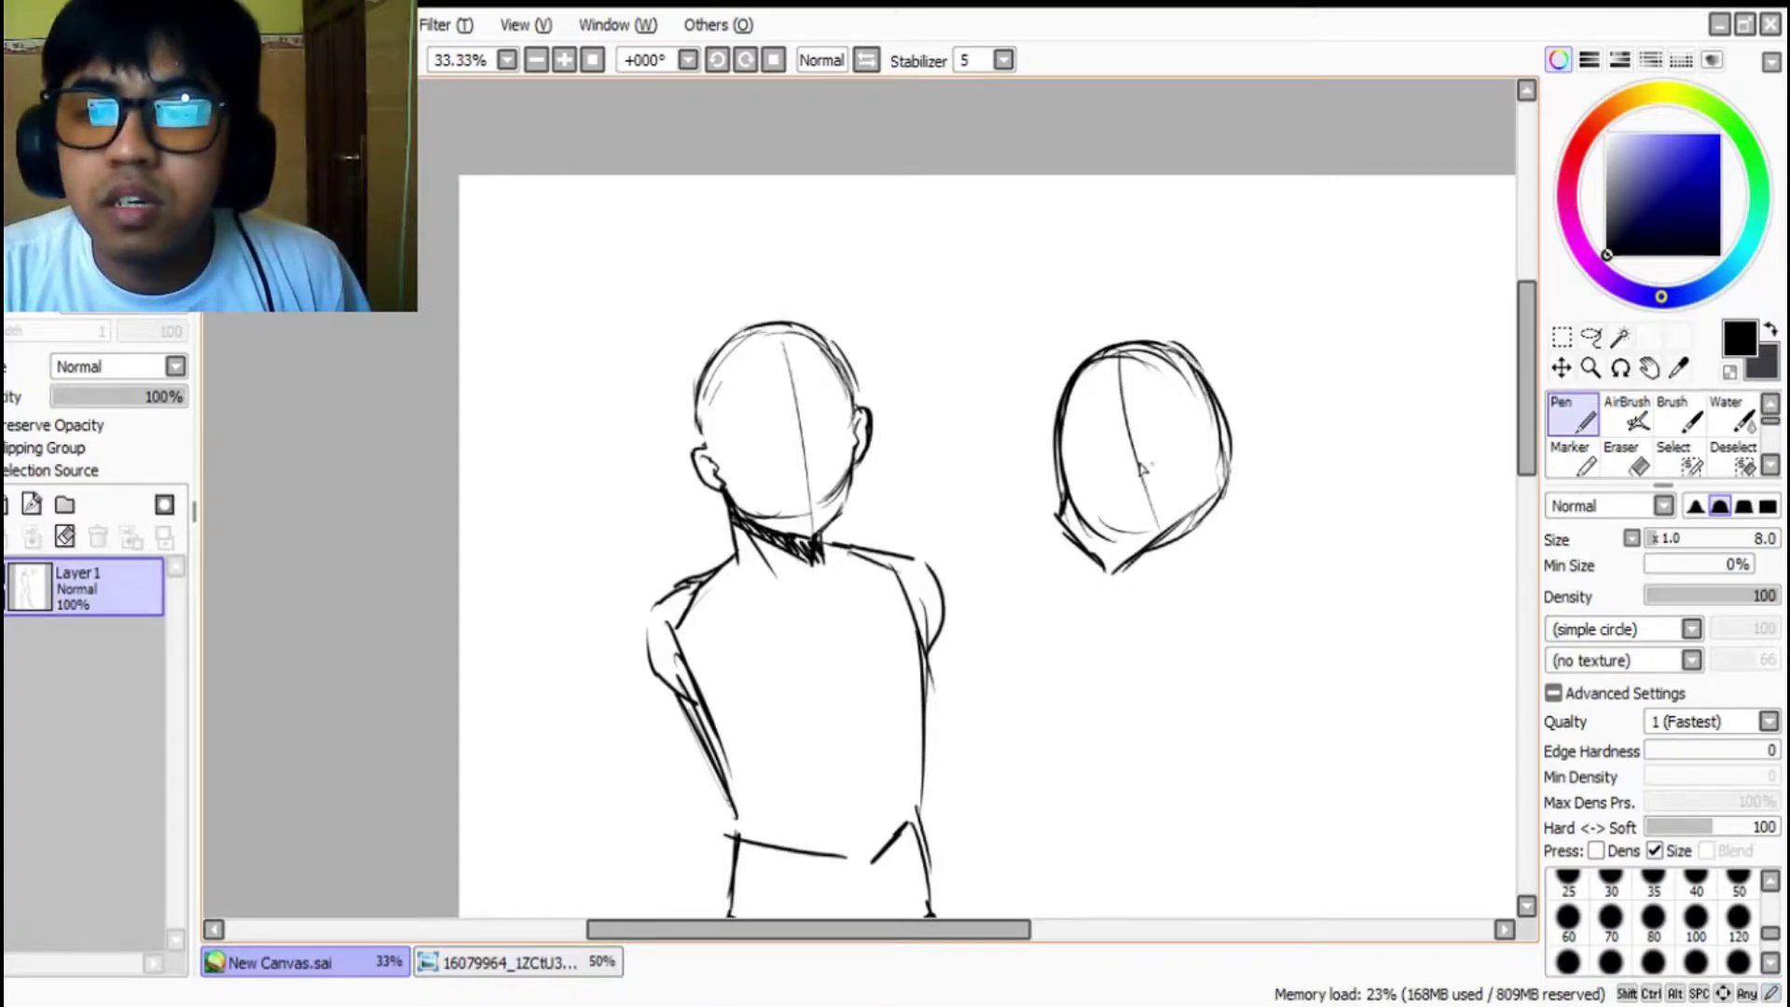
Step: Sketch an ear on the second head, extend the jaw line below it, and add neck shading and a nape stroke
mouse_move(1131, 456)
mouse_down()
mouse_move(1156, 462)
mouse_move(1150, 513)
mouse_up()
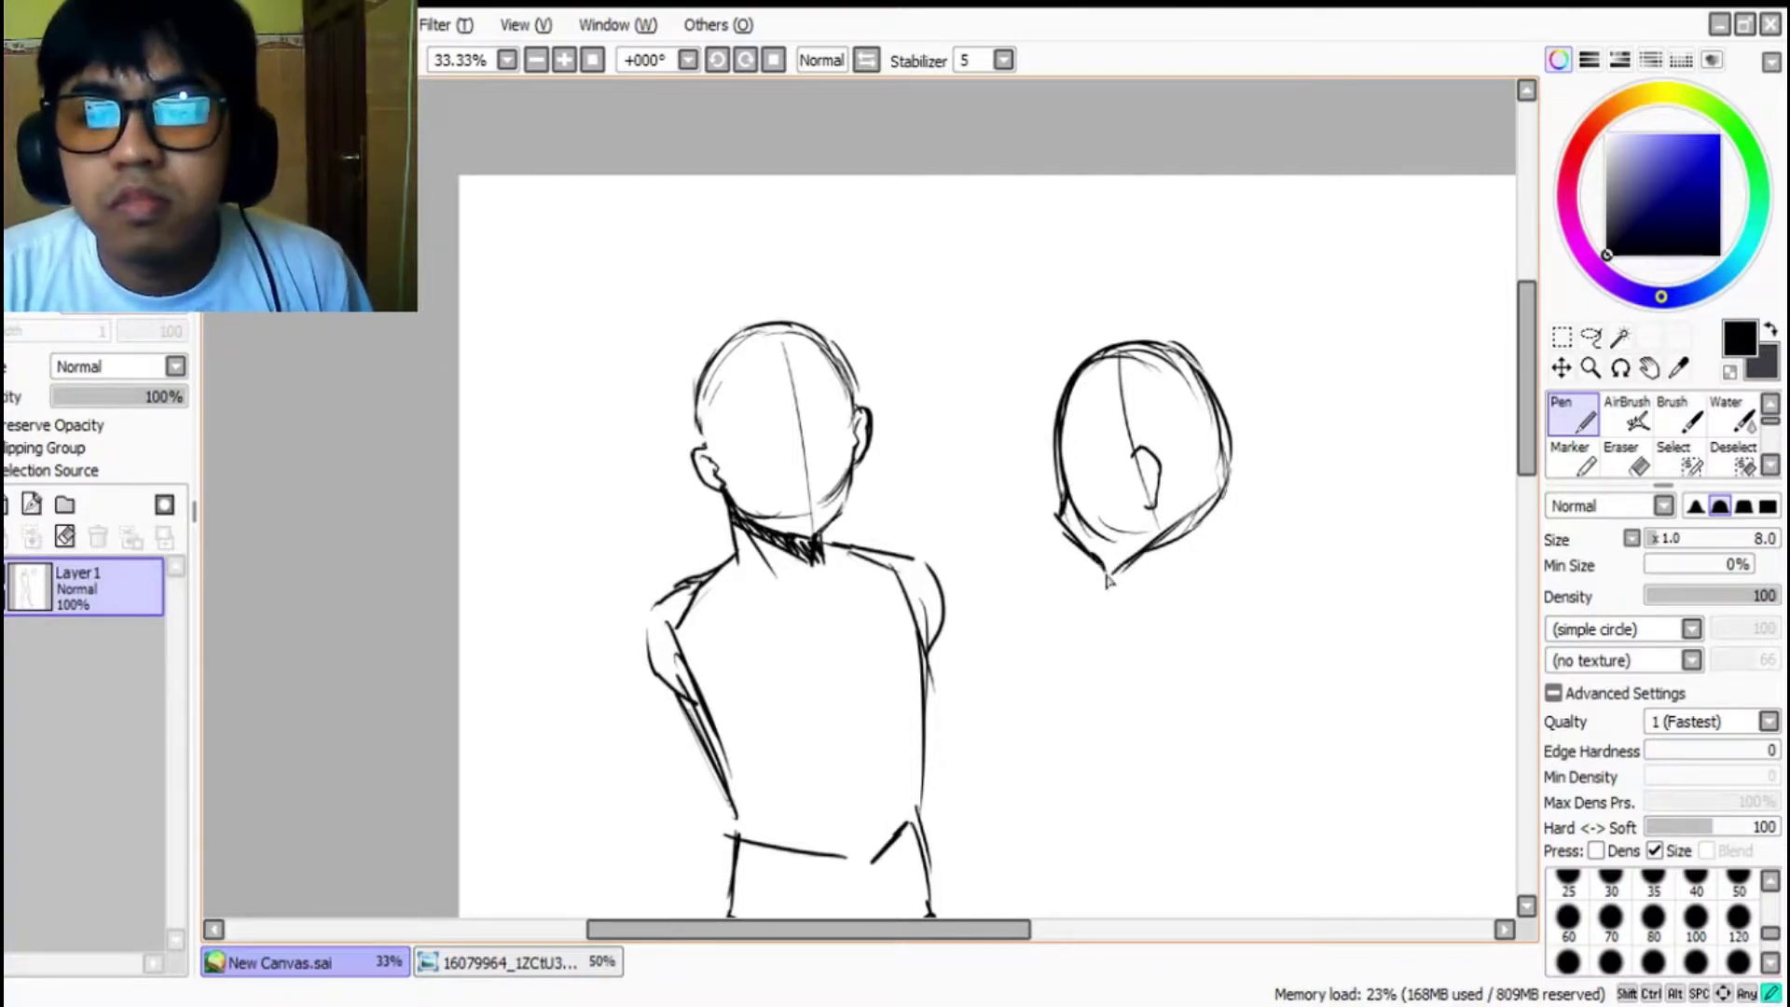
drag(1147, 511, 1149, 548)
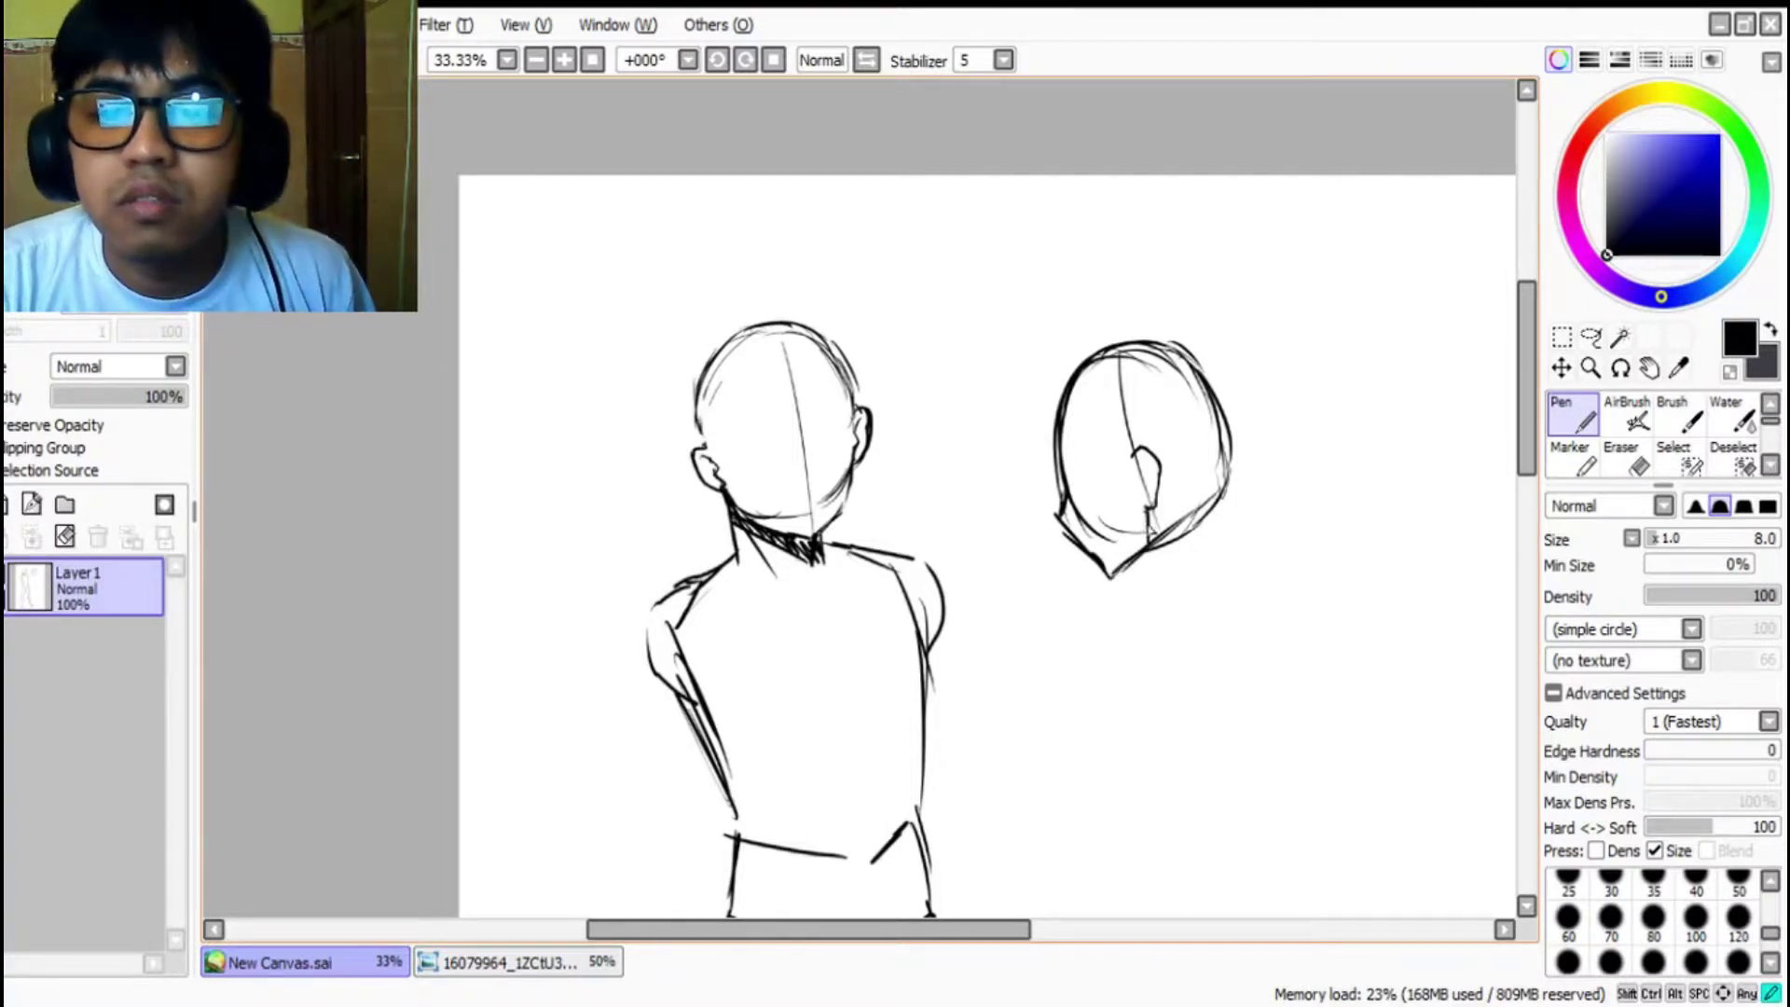
mouse_move(1216, 490)
mouse_down()
mouse_move(1215, 539)
mouse_move(1150, 569)
mouse_up()
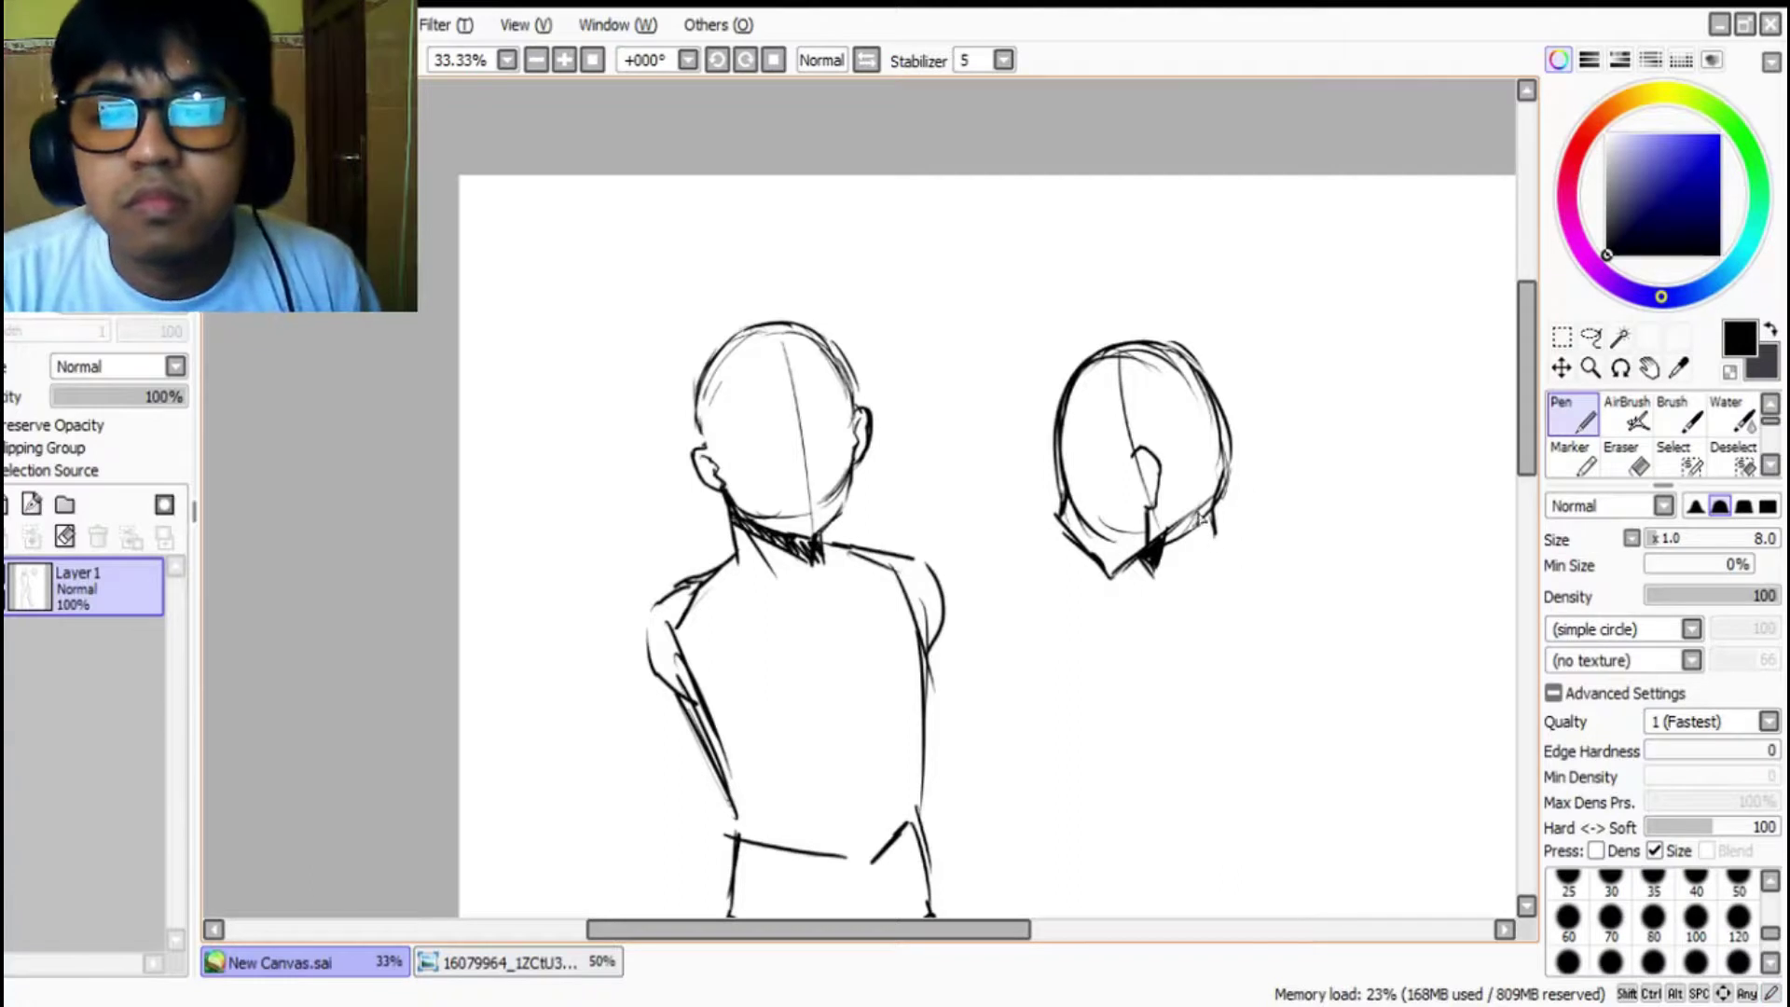
Step: Erase the second head's centre line, inner construction lines, neck shading and nape stroke
key(e)
mouse_move(1119, 359)
mouse_down()
mouse_move(1152, 508)
mouse_move(1123, 541)
mouse_move(1078, 520)
mouse_move(1124, 534)
mouse_move(1158, 365)
mouse_up()
mouse_move(1189, 527)
mouse_down()
mouse_move(1180, 540)
mouse_move(1195, 479)
mouse_up()
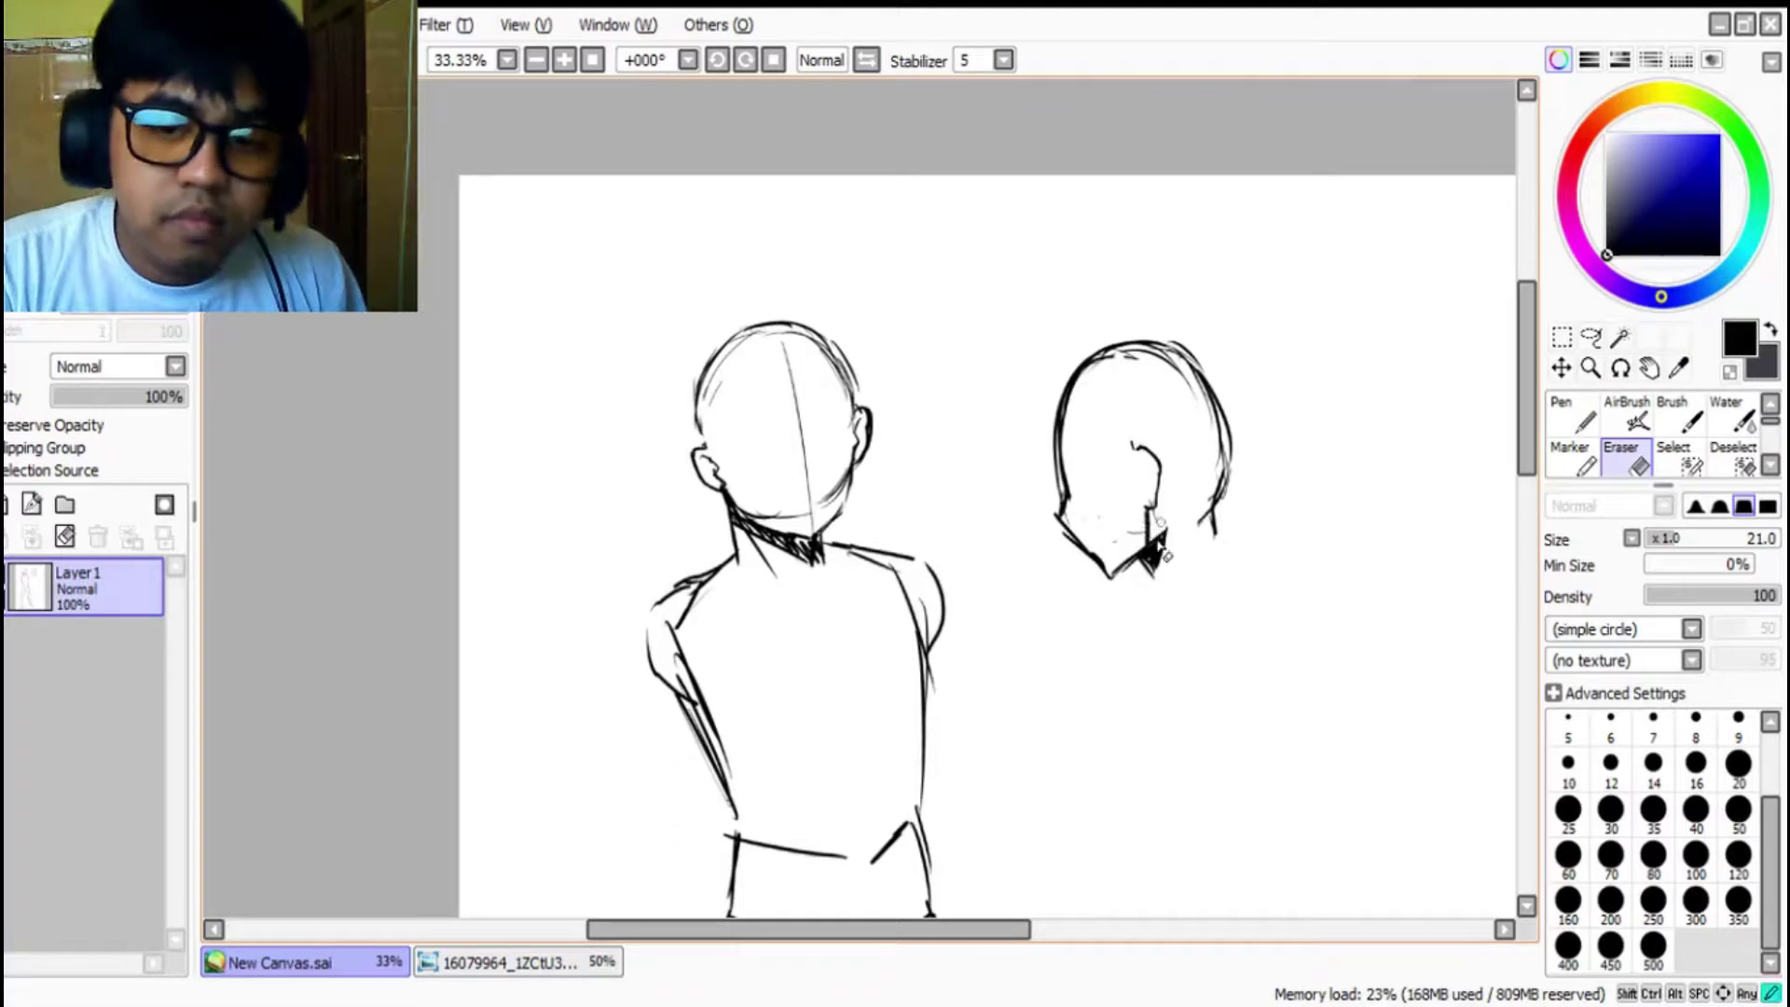
mouse_move(1128, 588)
mouse_down()
mouse_move(1193, 569)
mouse_move(1178, 596)
mouse_up()
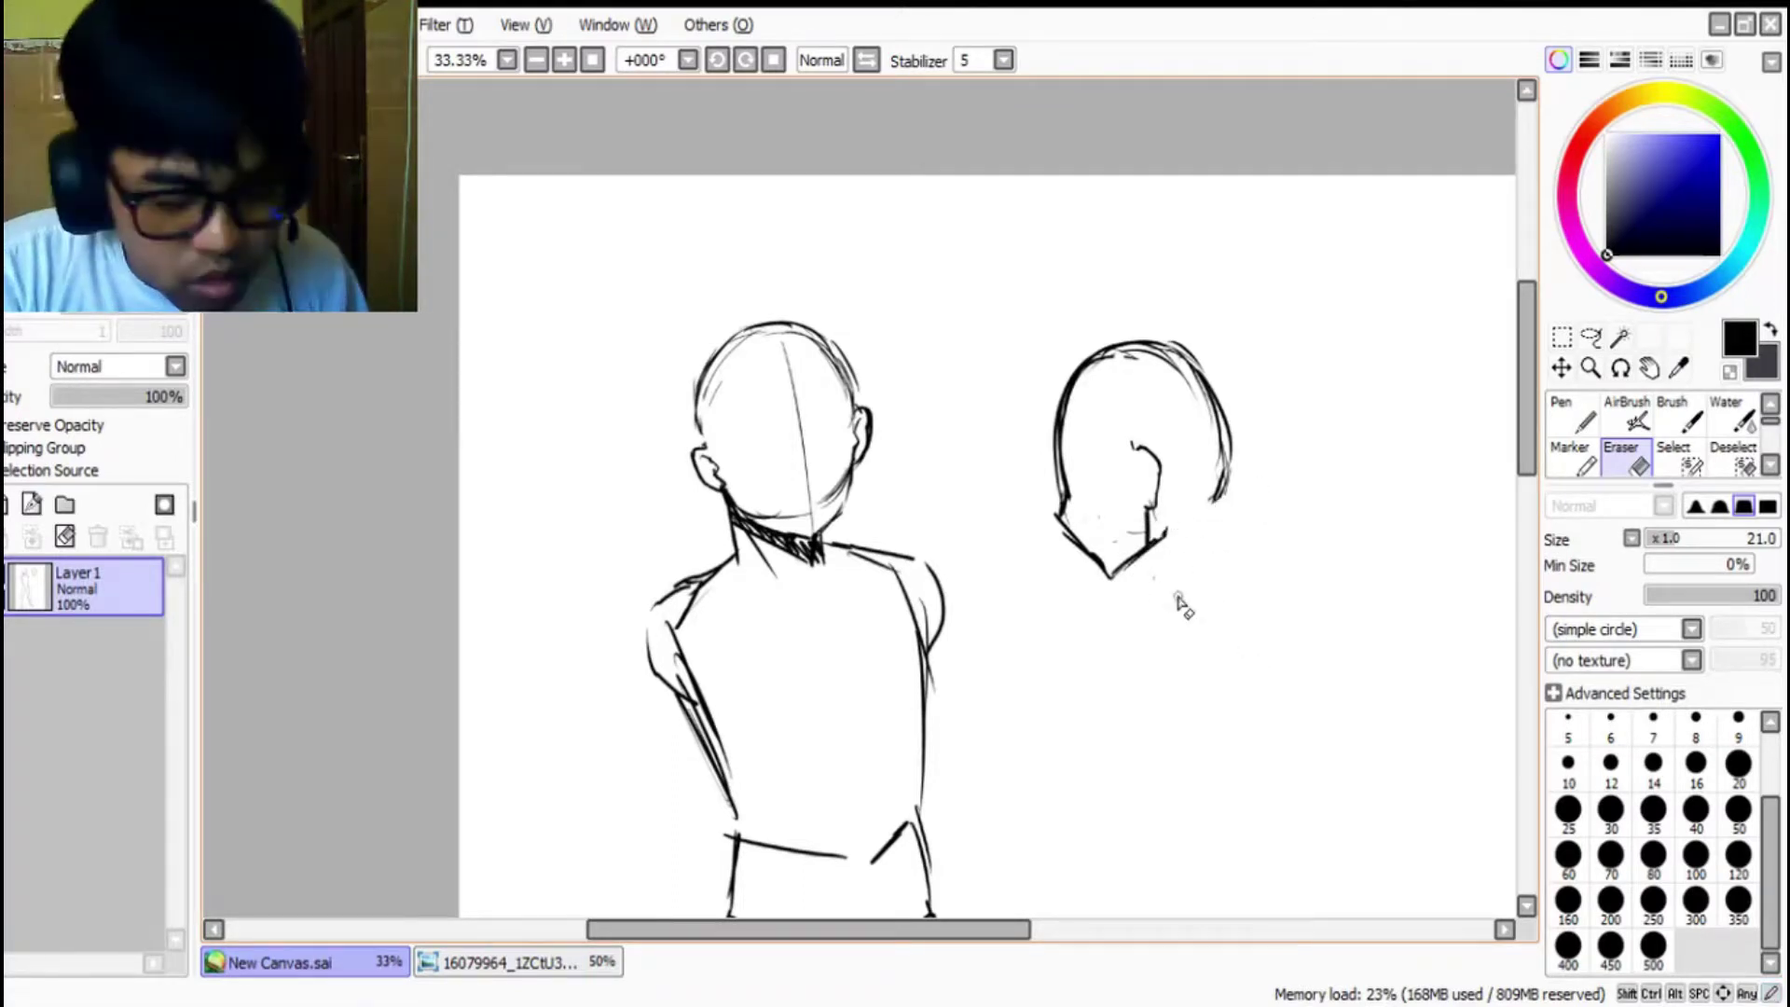
Step: Redraw the second head's ear and lower skull line with the Pen and add a short nape stroke
key(n)
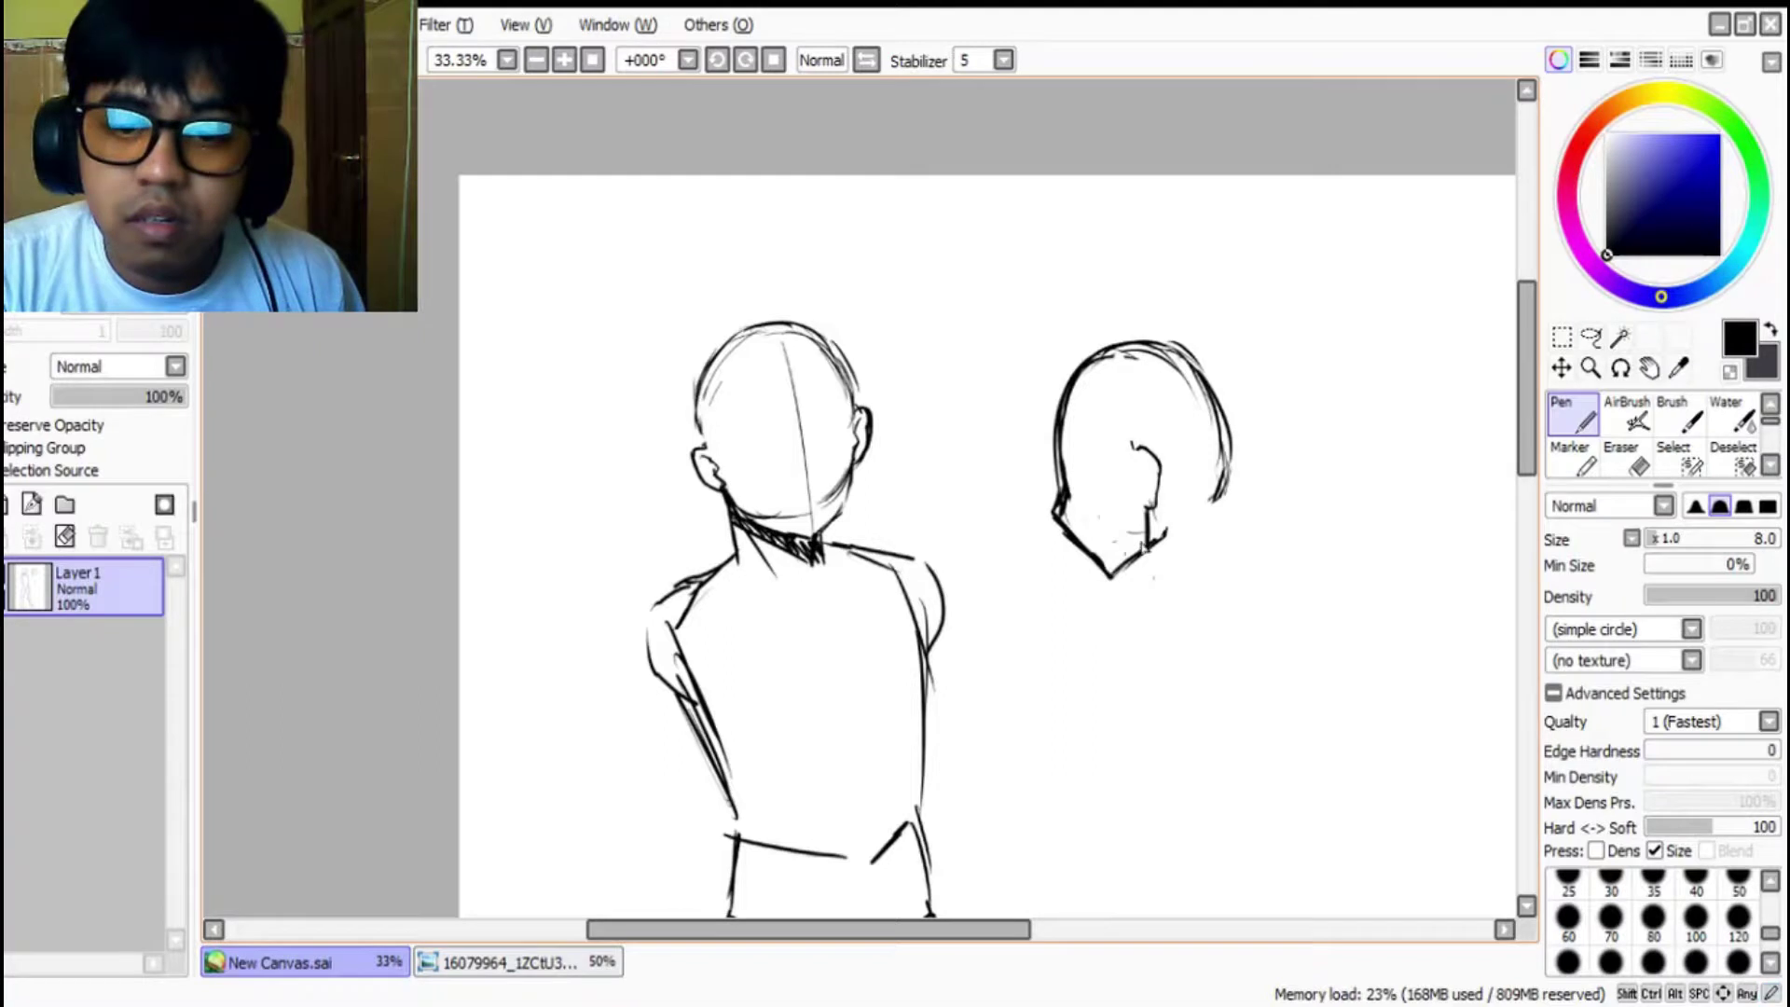
mouse_move(1132, 462)
mouse_down()
mouse_move(1154, 486)
mouse_move(1217, 494)
mouse_up()
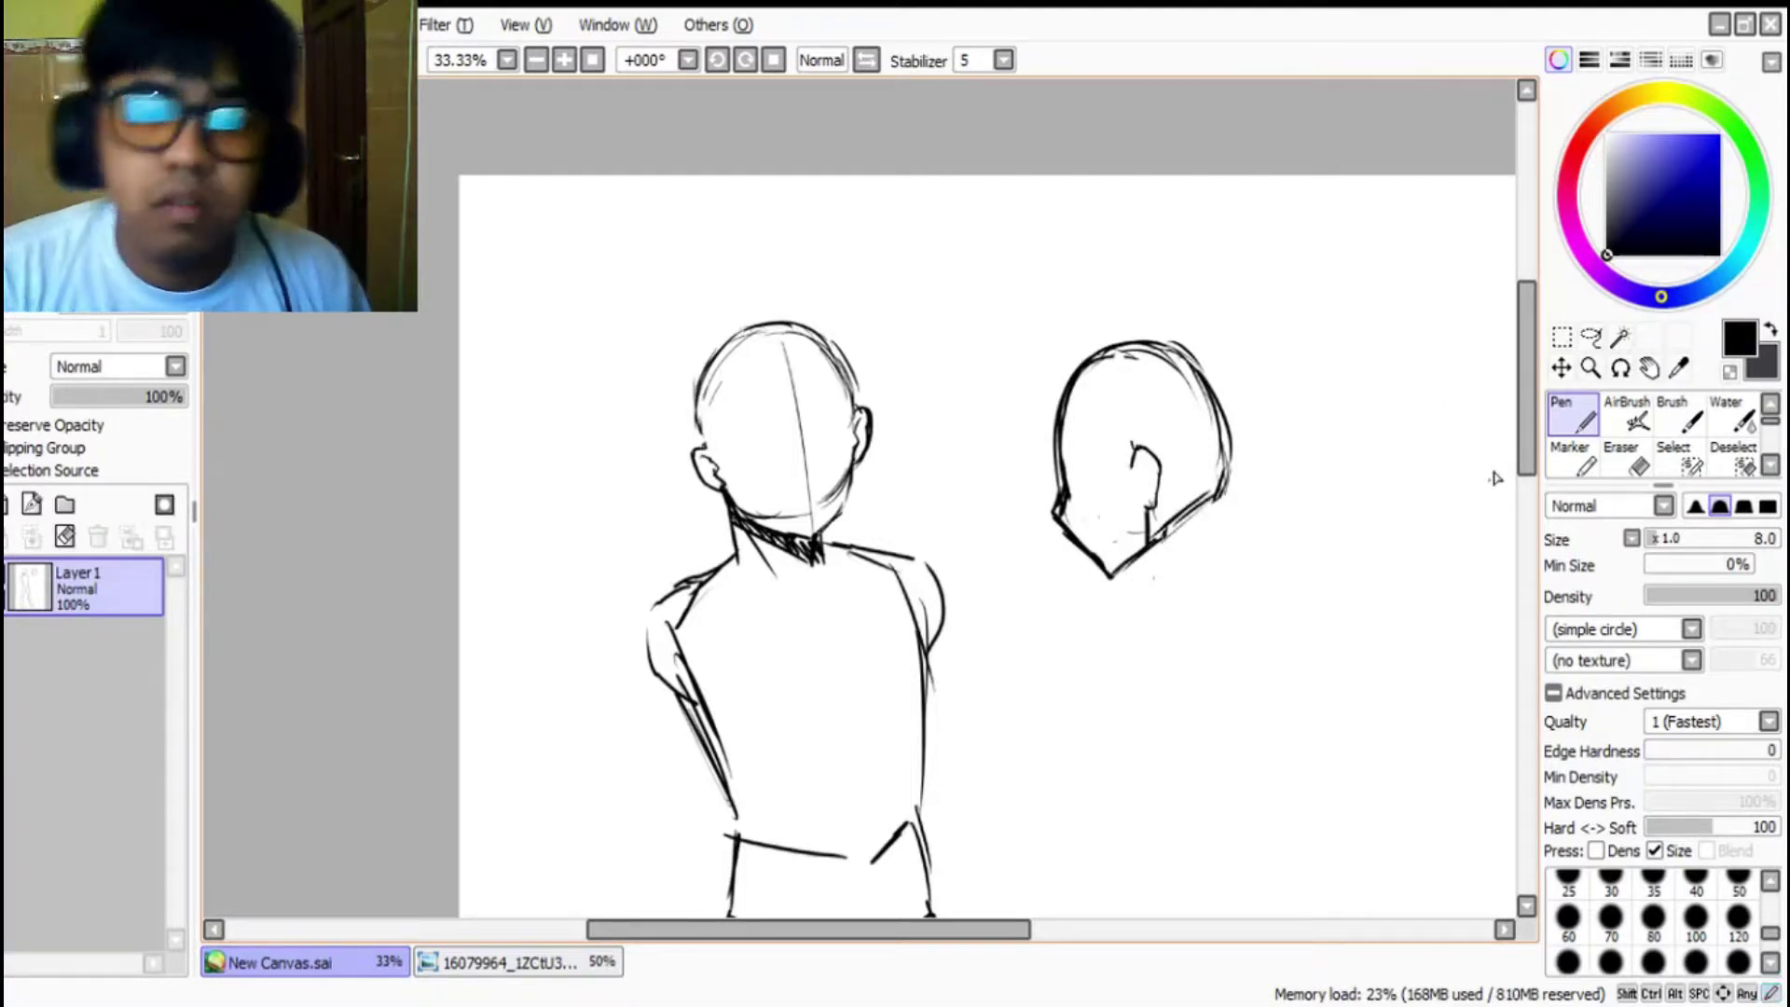
scroll(1083, 175, down, 2)
scroll(1105, 191, up, 2)
drag(1189, 480, 1197, 506)
drag(1191, 483, 1199, 511)
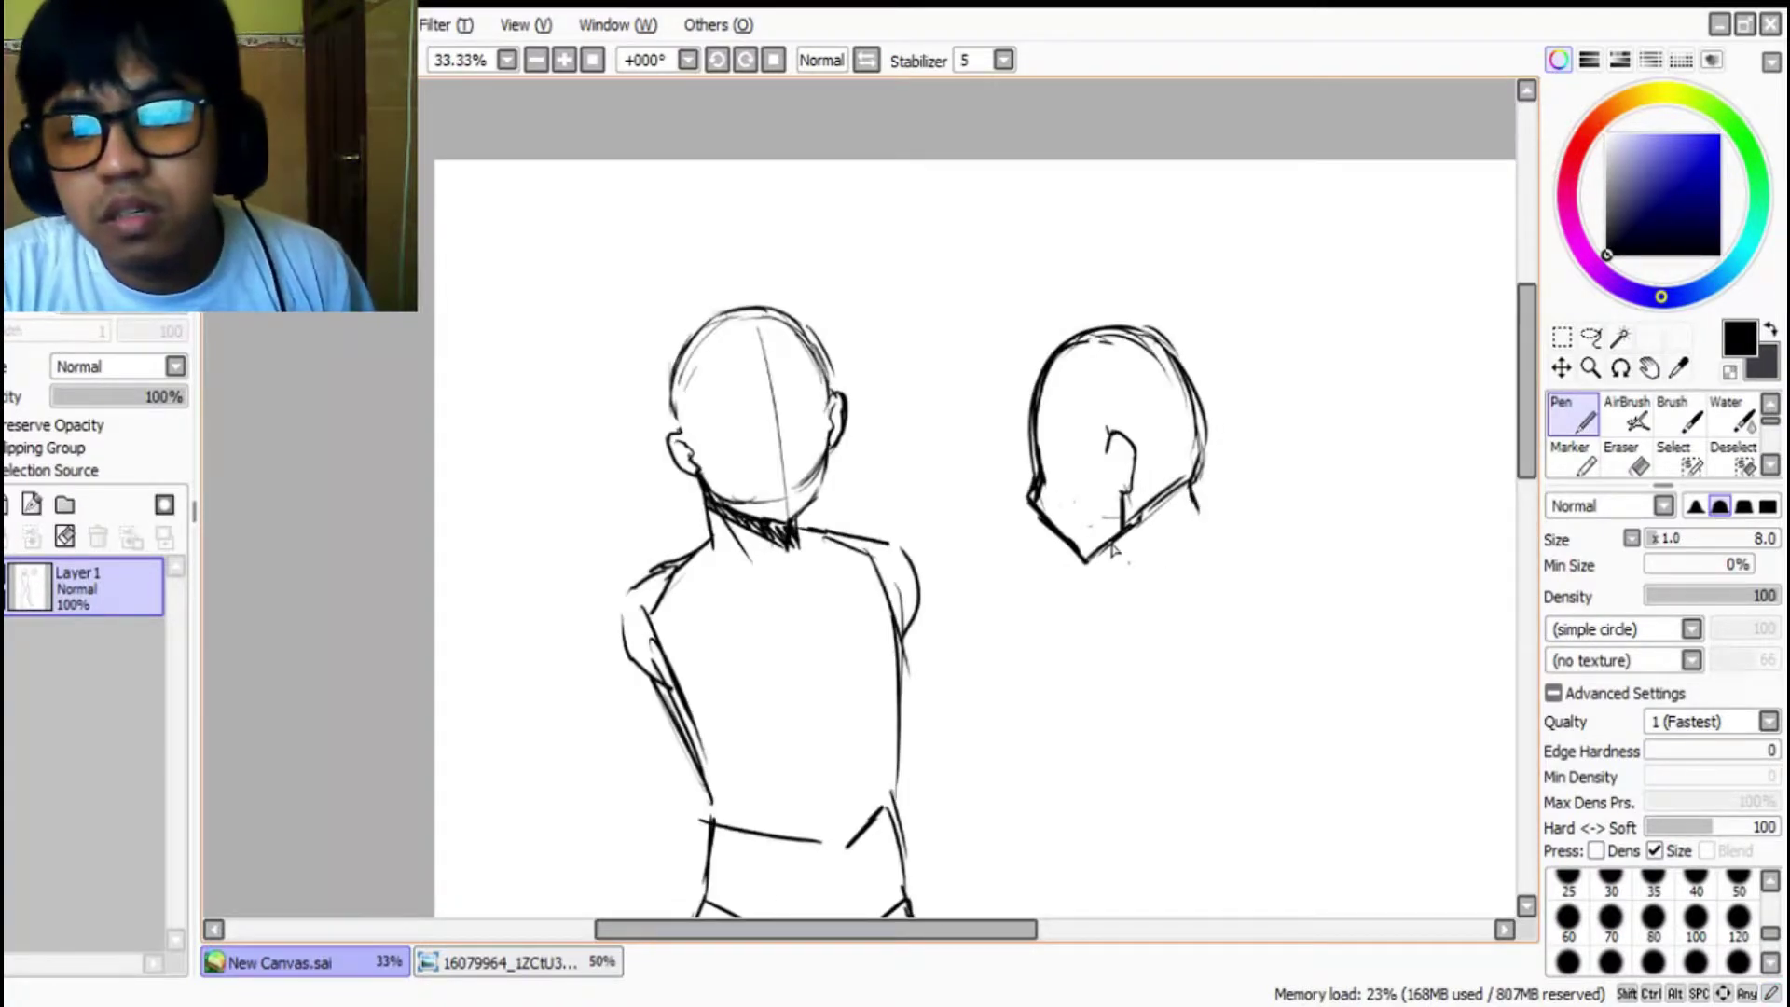
Step: Sketch the second figure's shoulder line, rising from the chin toward the back of the neck and beyond
drag(1079, 604, 1229, 503)
key(ctrl+z)
drag(1087, 562, 1259, 505)
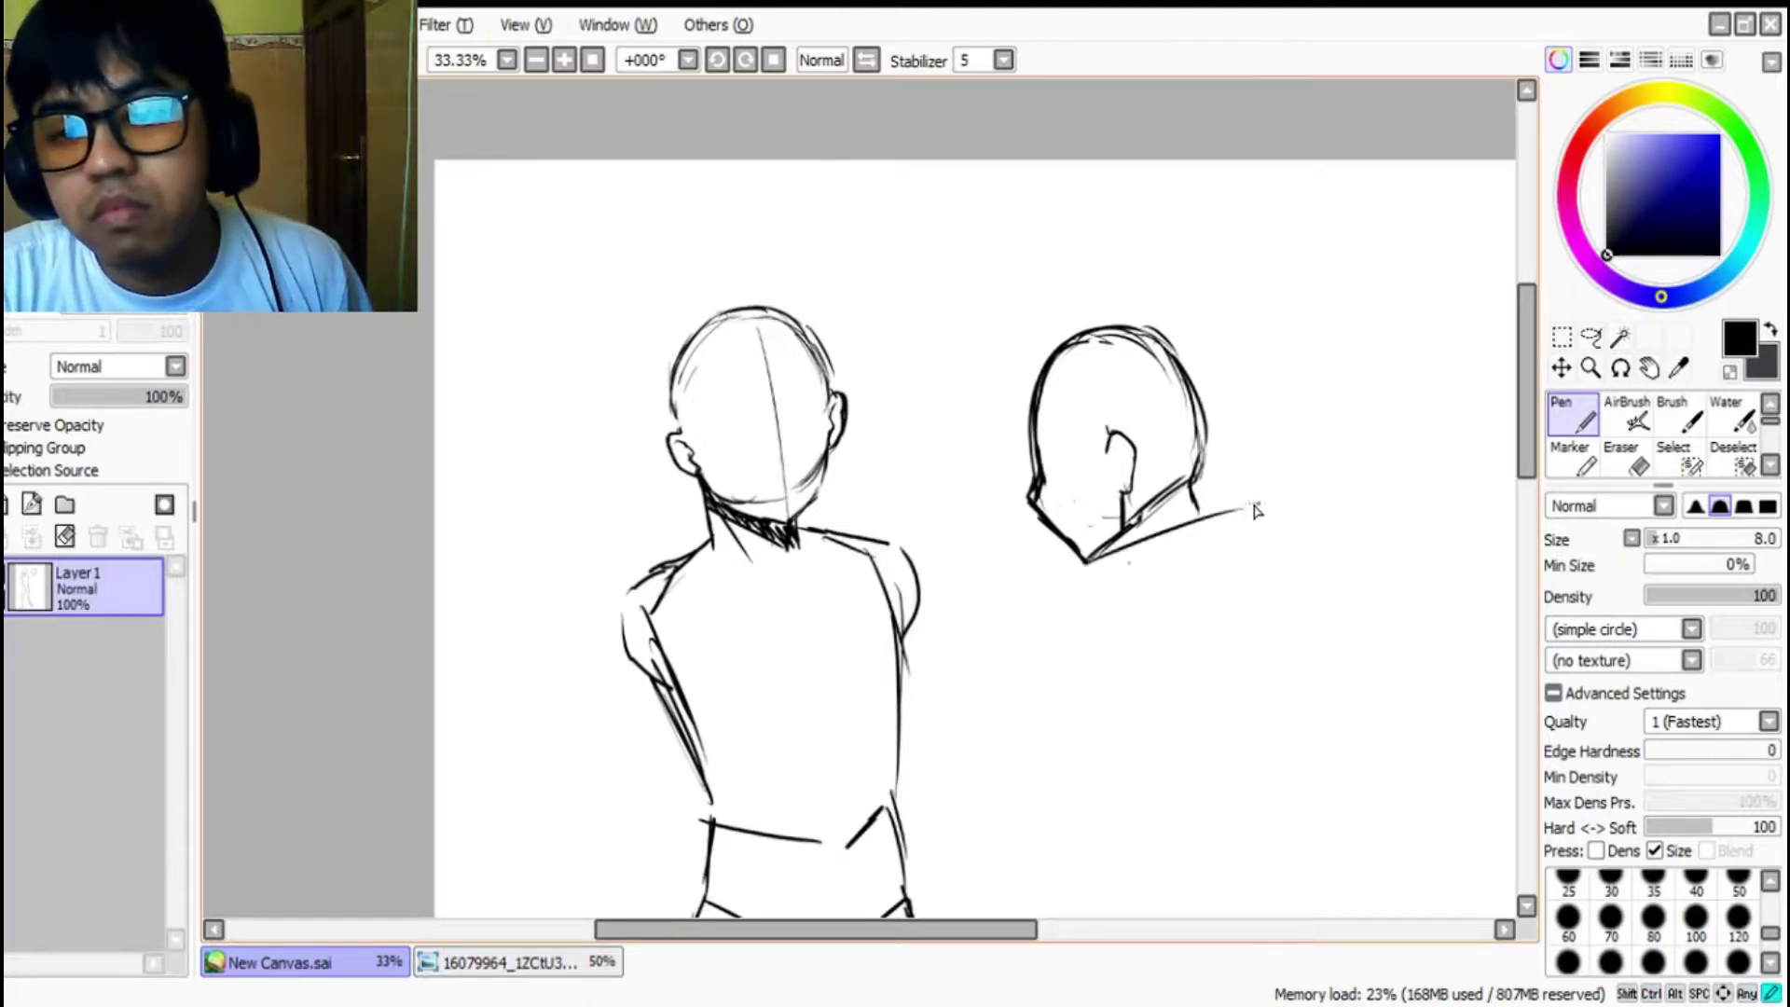
drag(1081, 587, 1178, 764)
drag(1305, 536, 1311, 689)
key(ctrl+z)
key(ctrl+z)
Step: Sketch the second figure's torso below the shoulder line, with a curved front, a near-vertical back and an angled bottom edge
drag(1084, 571, 1118, 733)
drag(1278, 541, 1266, 691)
drag(1091, 699, 1156, 797)
drag(1170, 814, 1291, 722)
drag(1279, 538, 1285, 601)
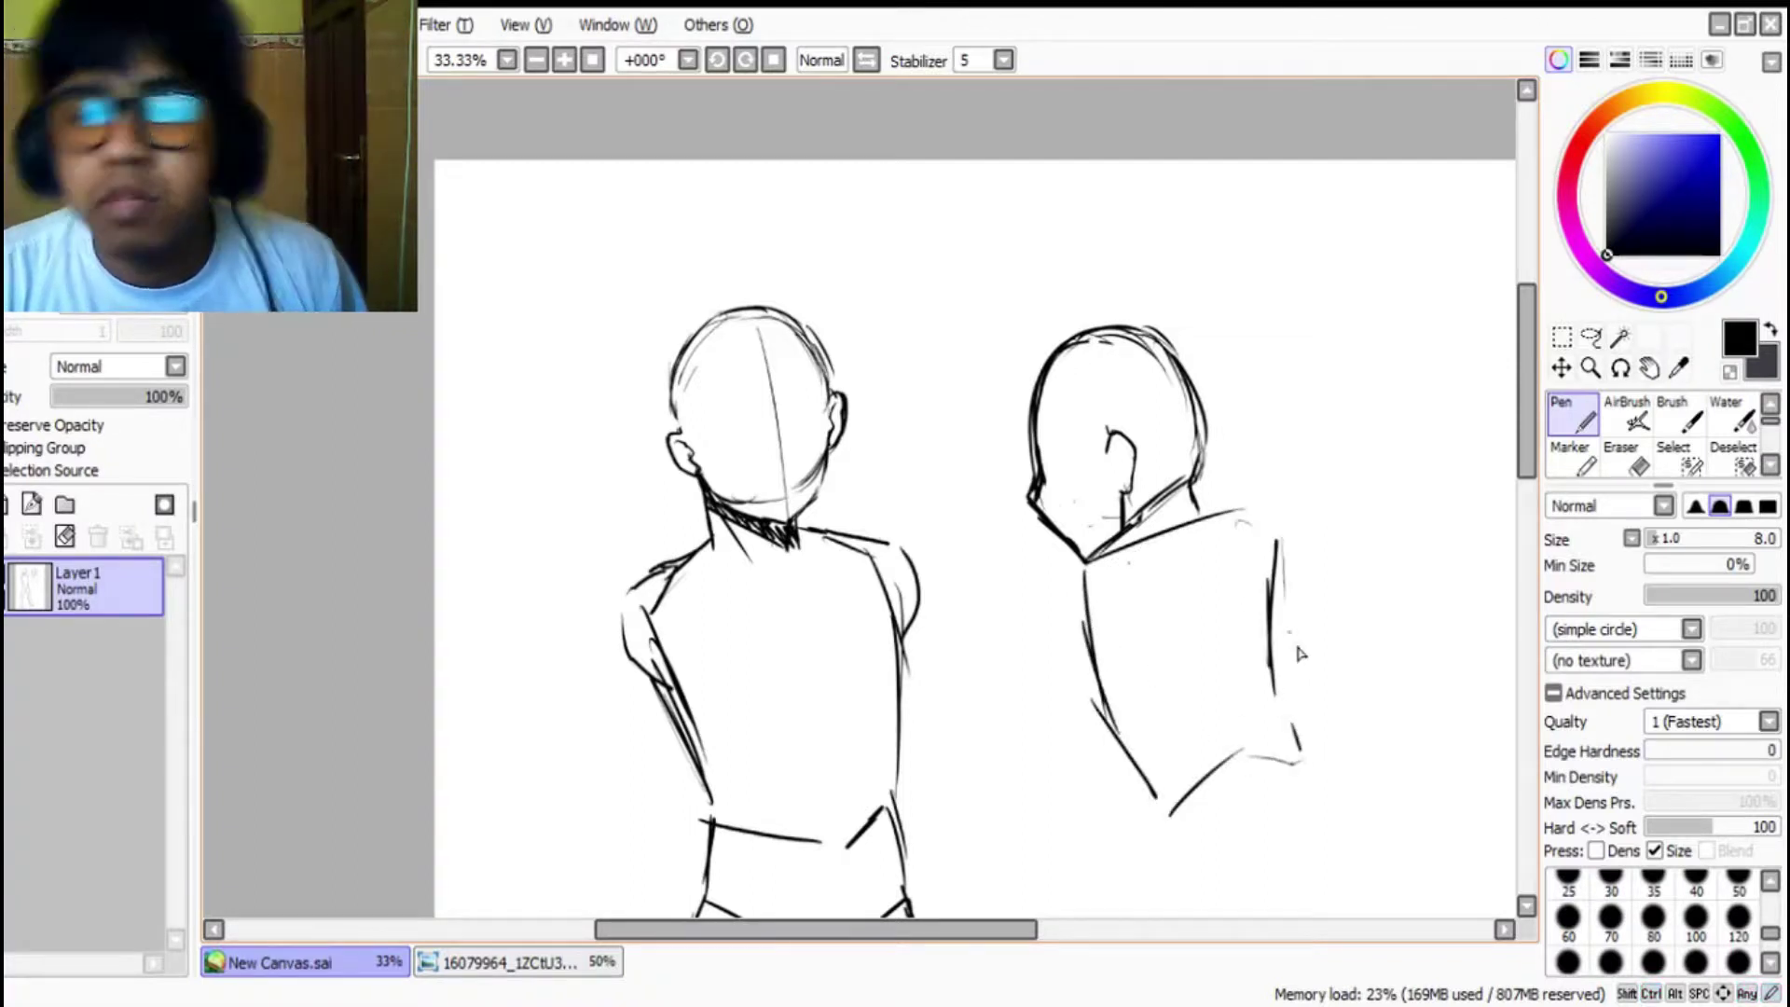
scroll(900, 312, down, 2)
scroll(958, 334, up, 2)
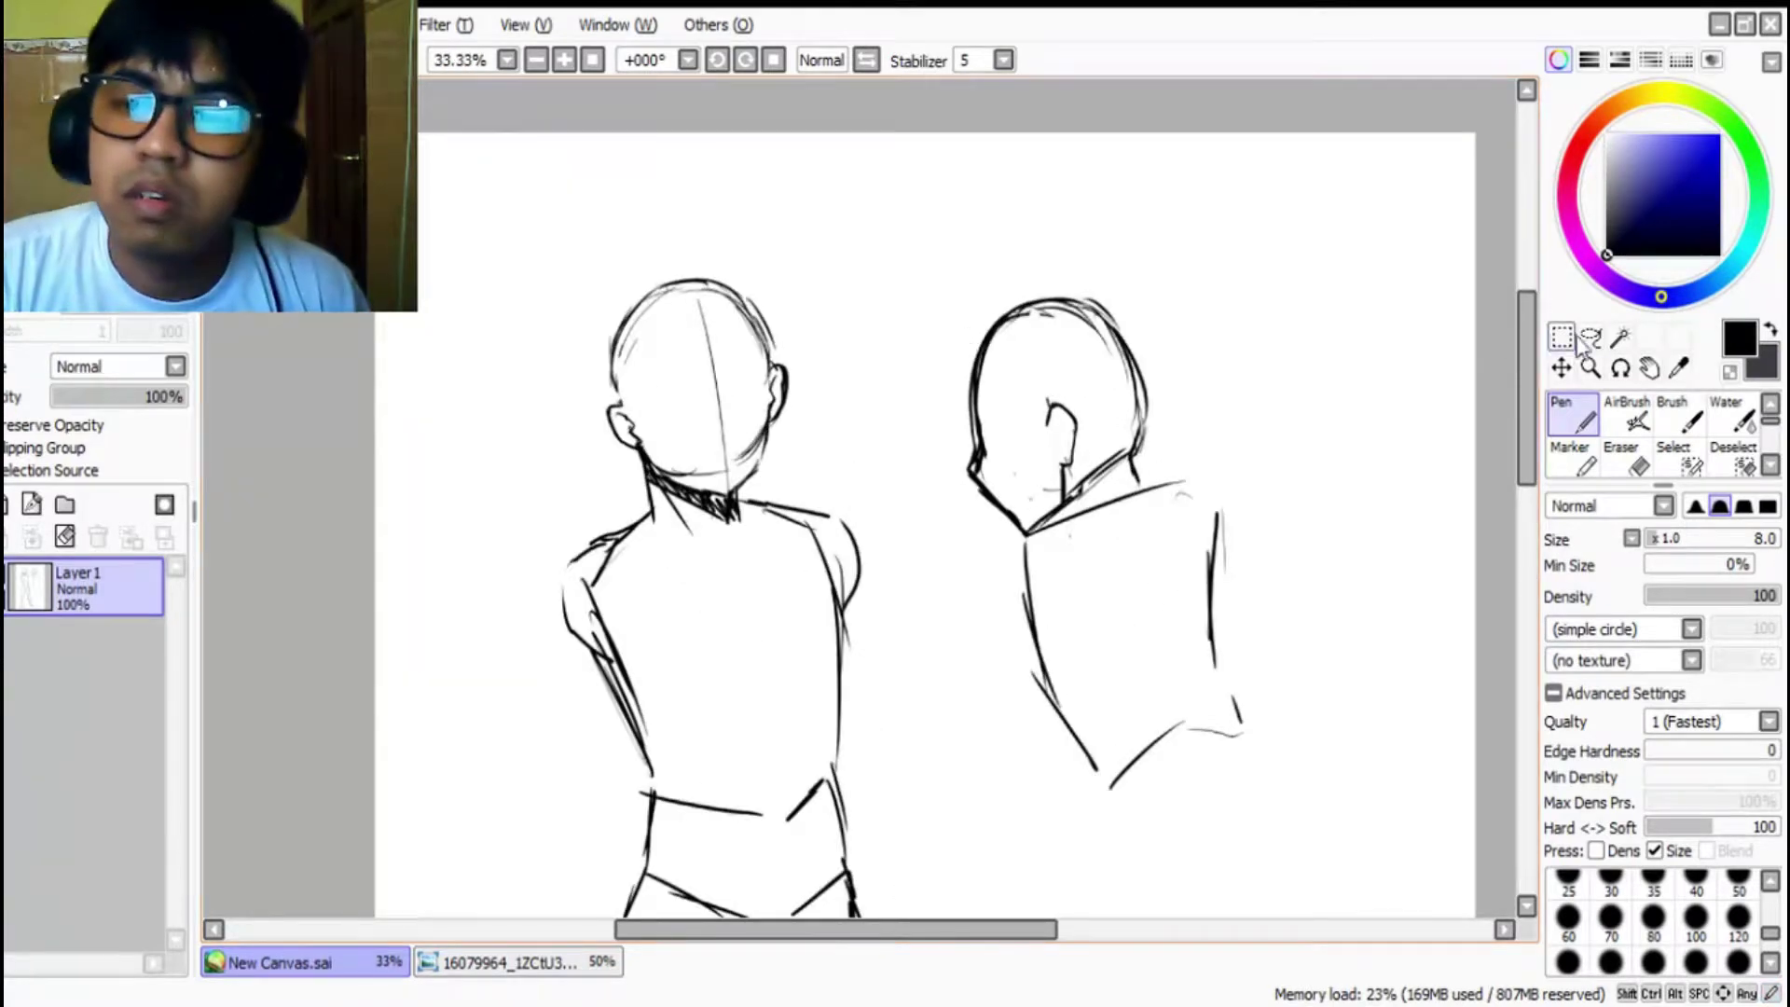
Step: Select the second figure's head, scale it down slightly, reposition it above the torso, apply the transform and deselect
click(1589, 340)
mouse_move(1159, 469)
mouse_down()
mouse_move(1147, 495)
mouse_move(1062, 538)
mouse_move(904, 447)
mouse_move(1207, 401)
mouse_move(1210, 307)
mouse_up()
key(ctrl+t)
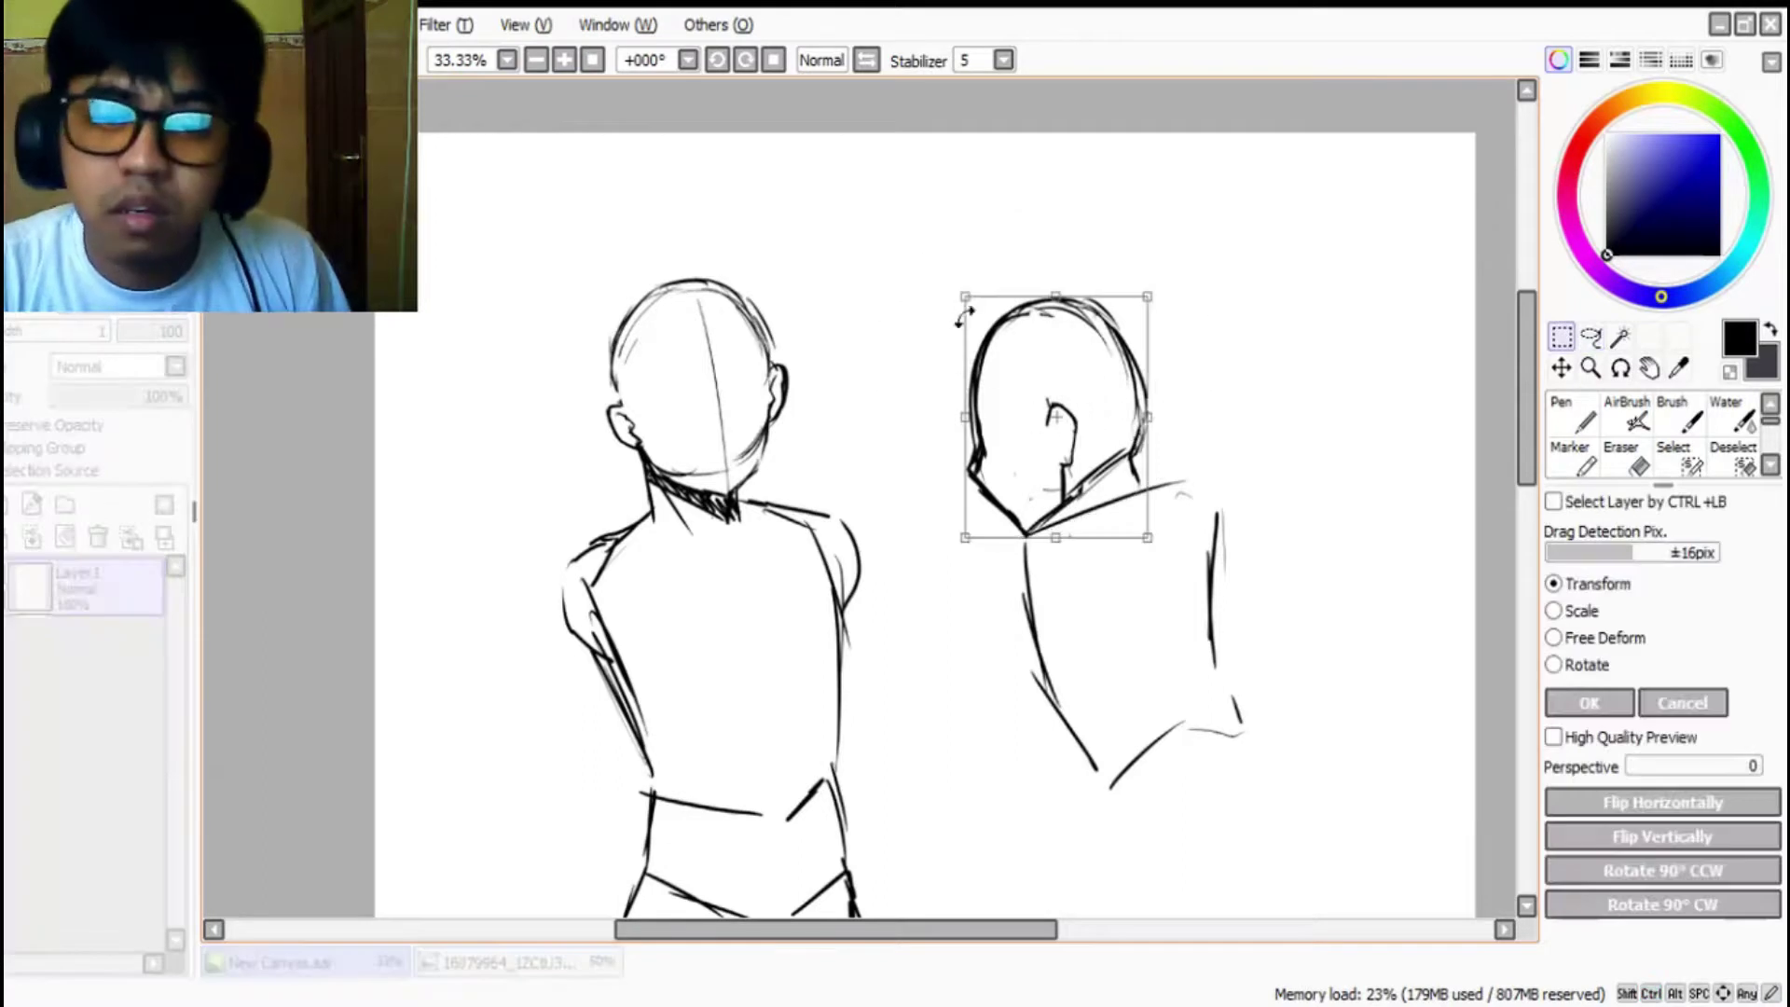
drag(974, 299, 995, 344)
drag(1080, 432, 1080, 396)
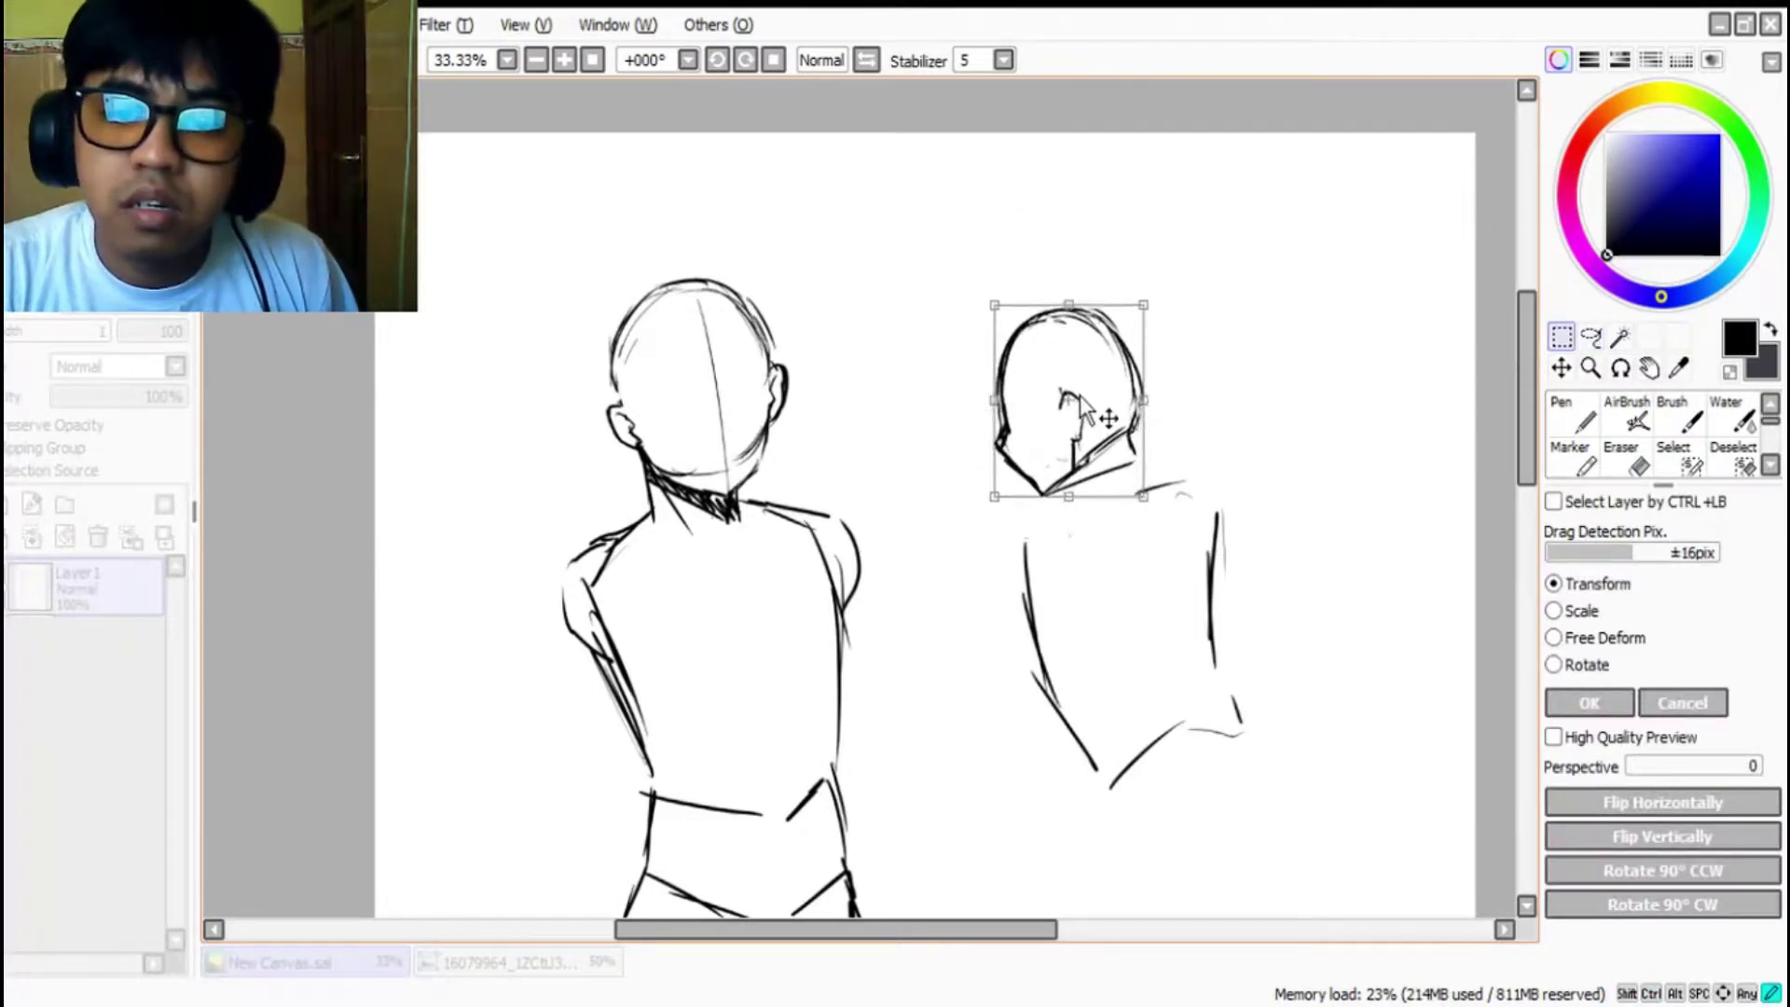
drag(1000, 303, 972, 273)
drag(1078, 399, 1072, 411)
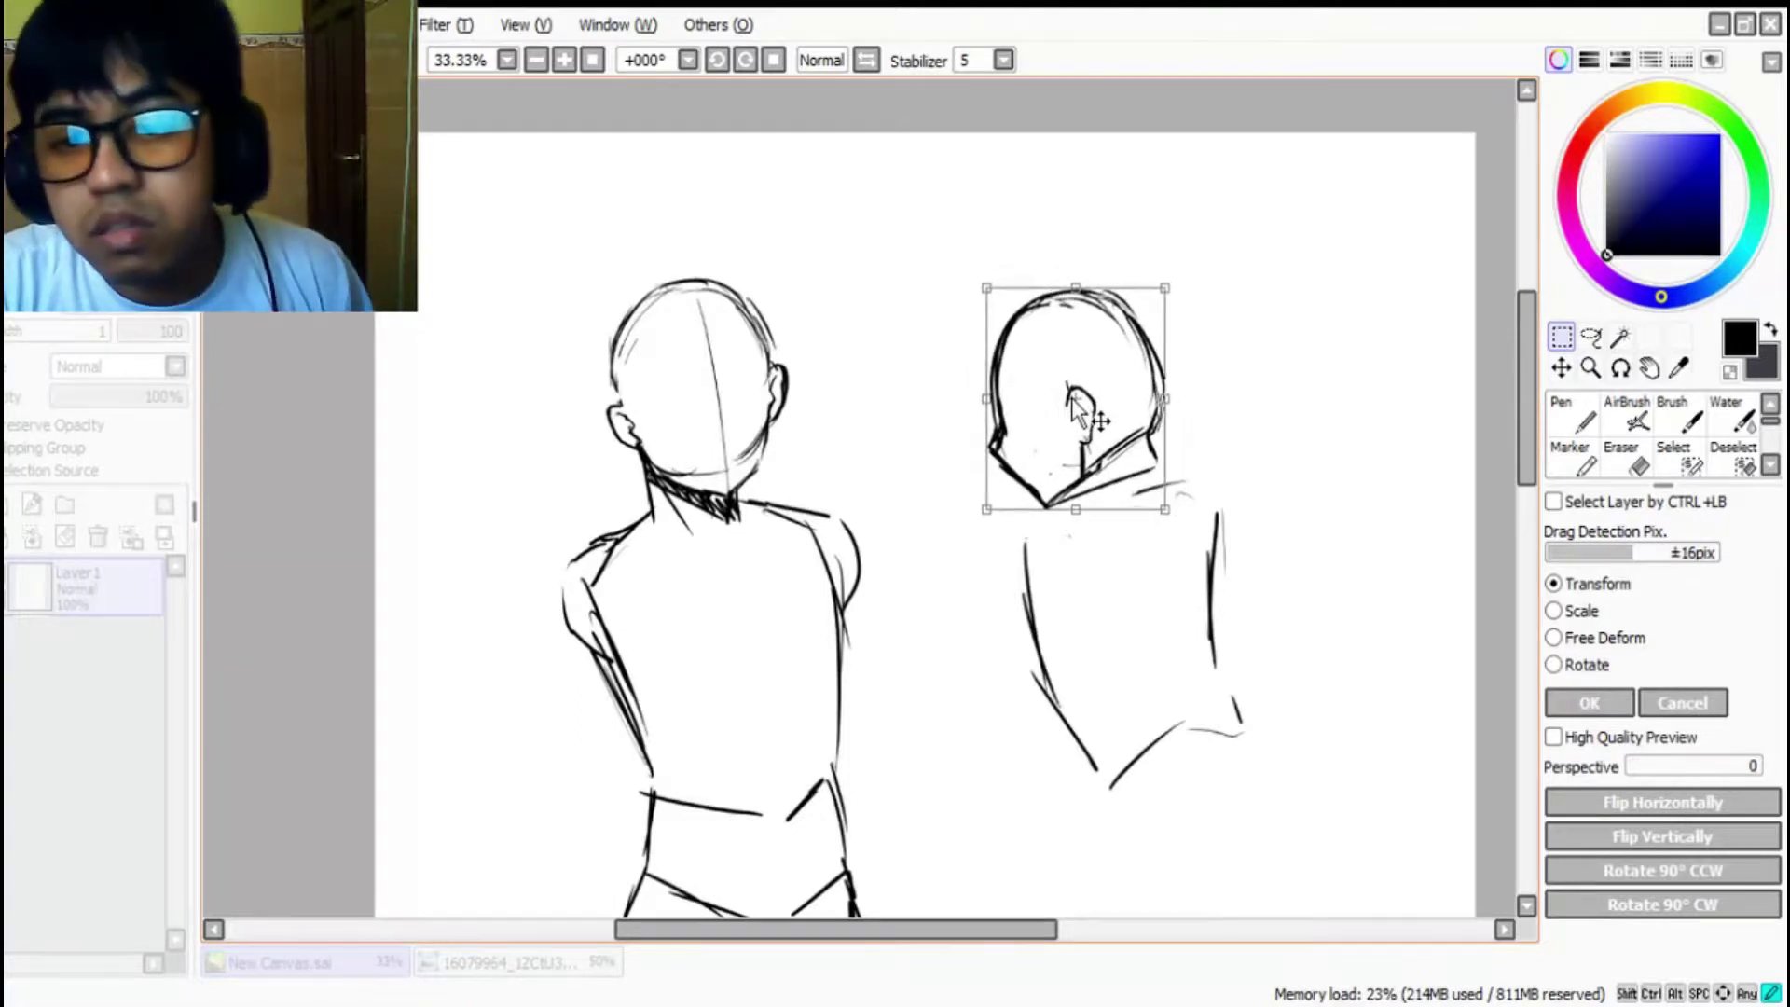
click(1590, 704)
key(ctrl+d)
Step: Erase the leftover shoulder line directly beneath the second head's chin and jaw
key(e)
drag(1149, 462, 1093, 489)
key(l)
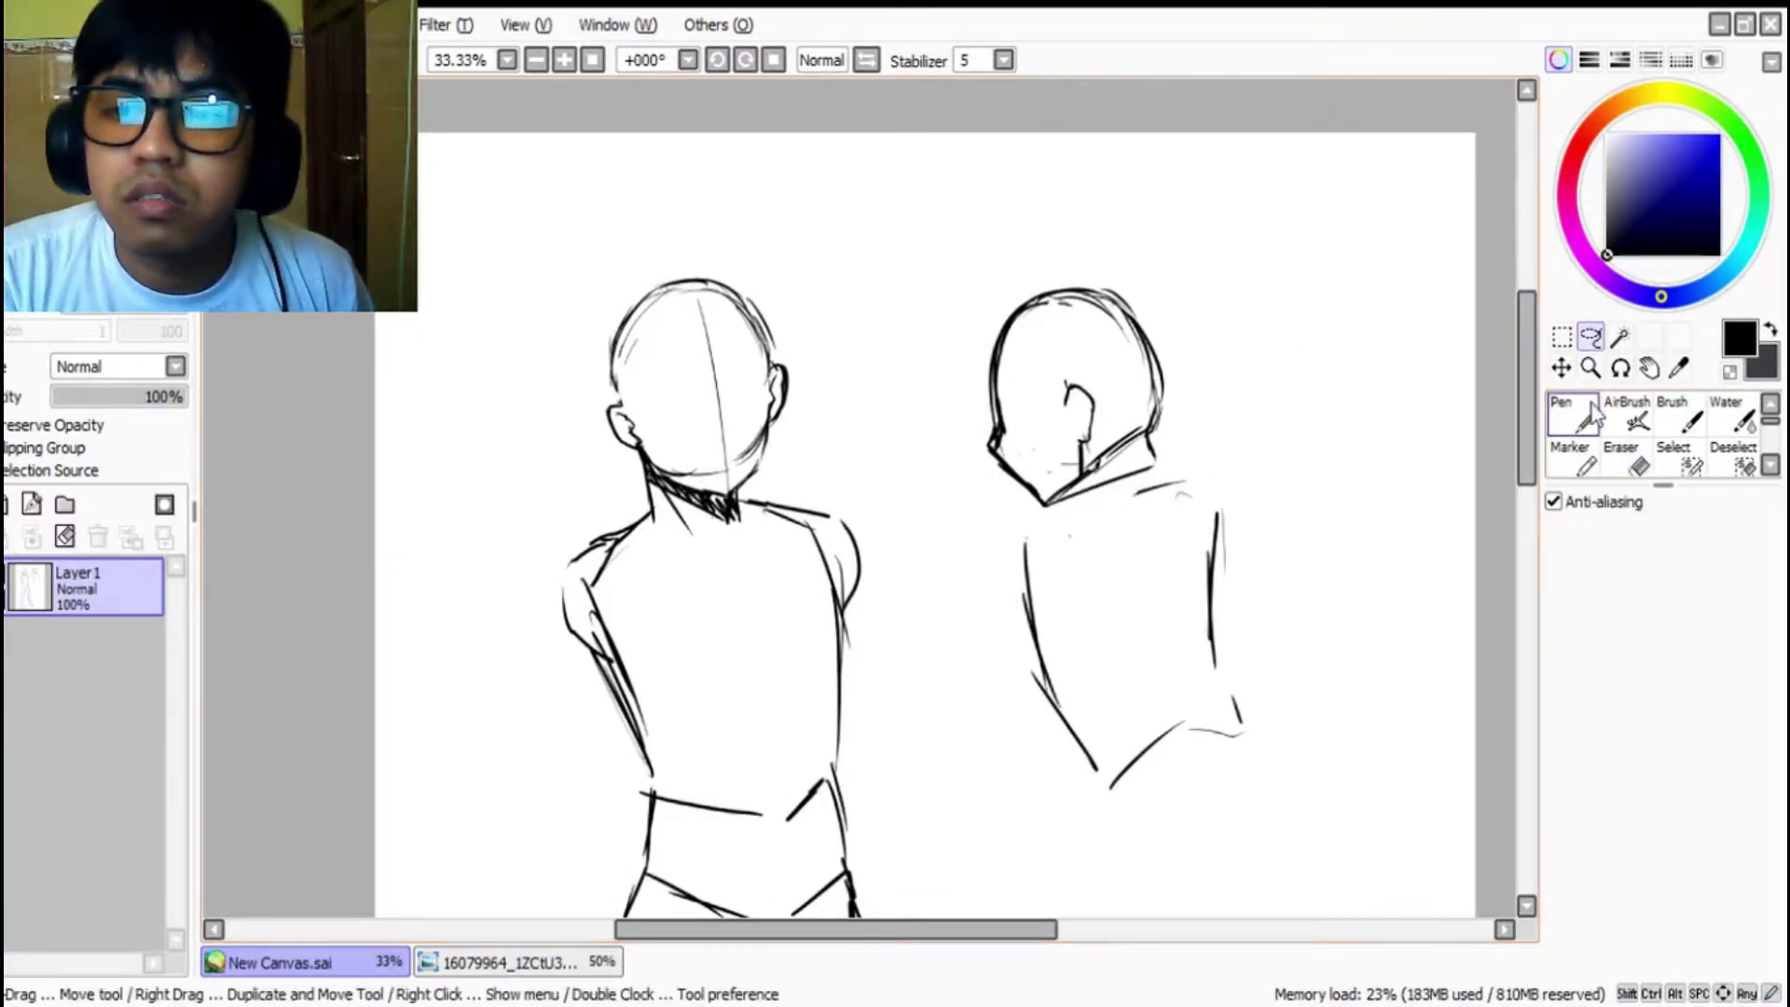
key(e)
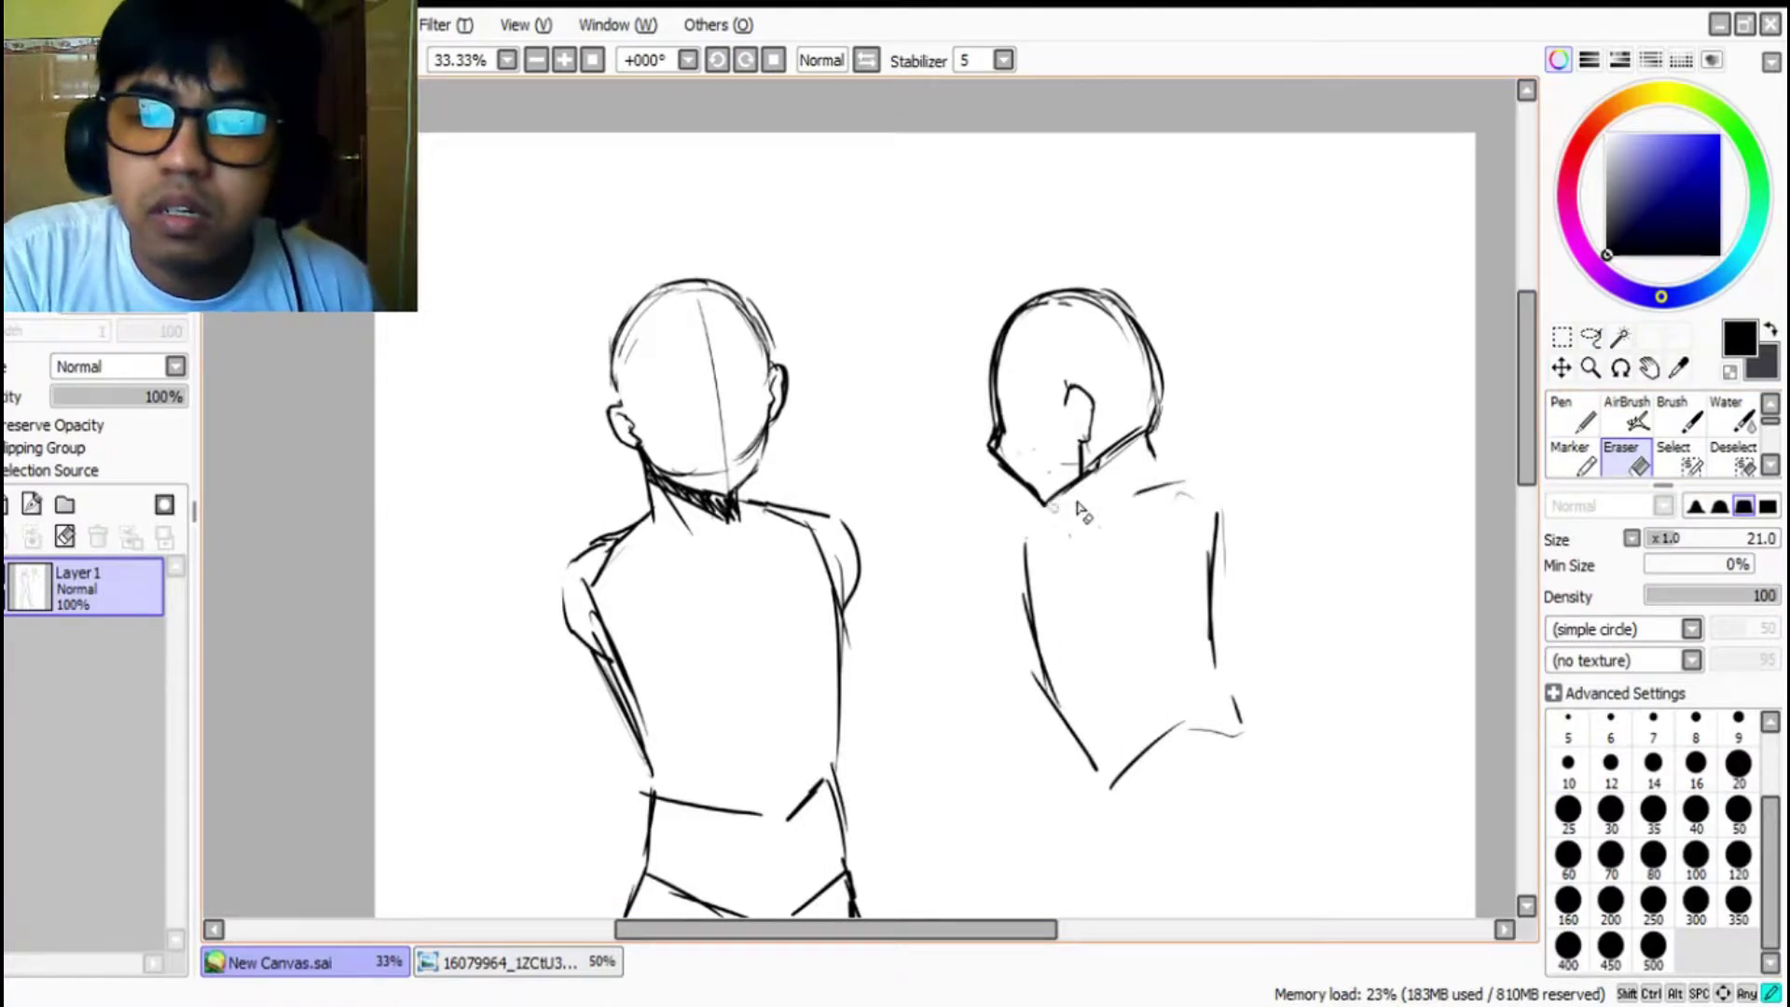
Step: Redraw the second figure's neck shading, shoulder line and outer back contour with the Pen
click(1557, 435)
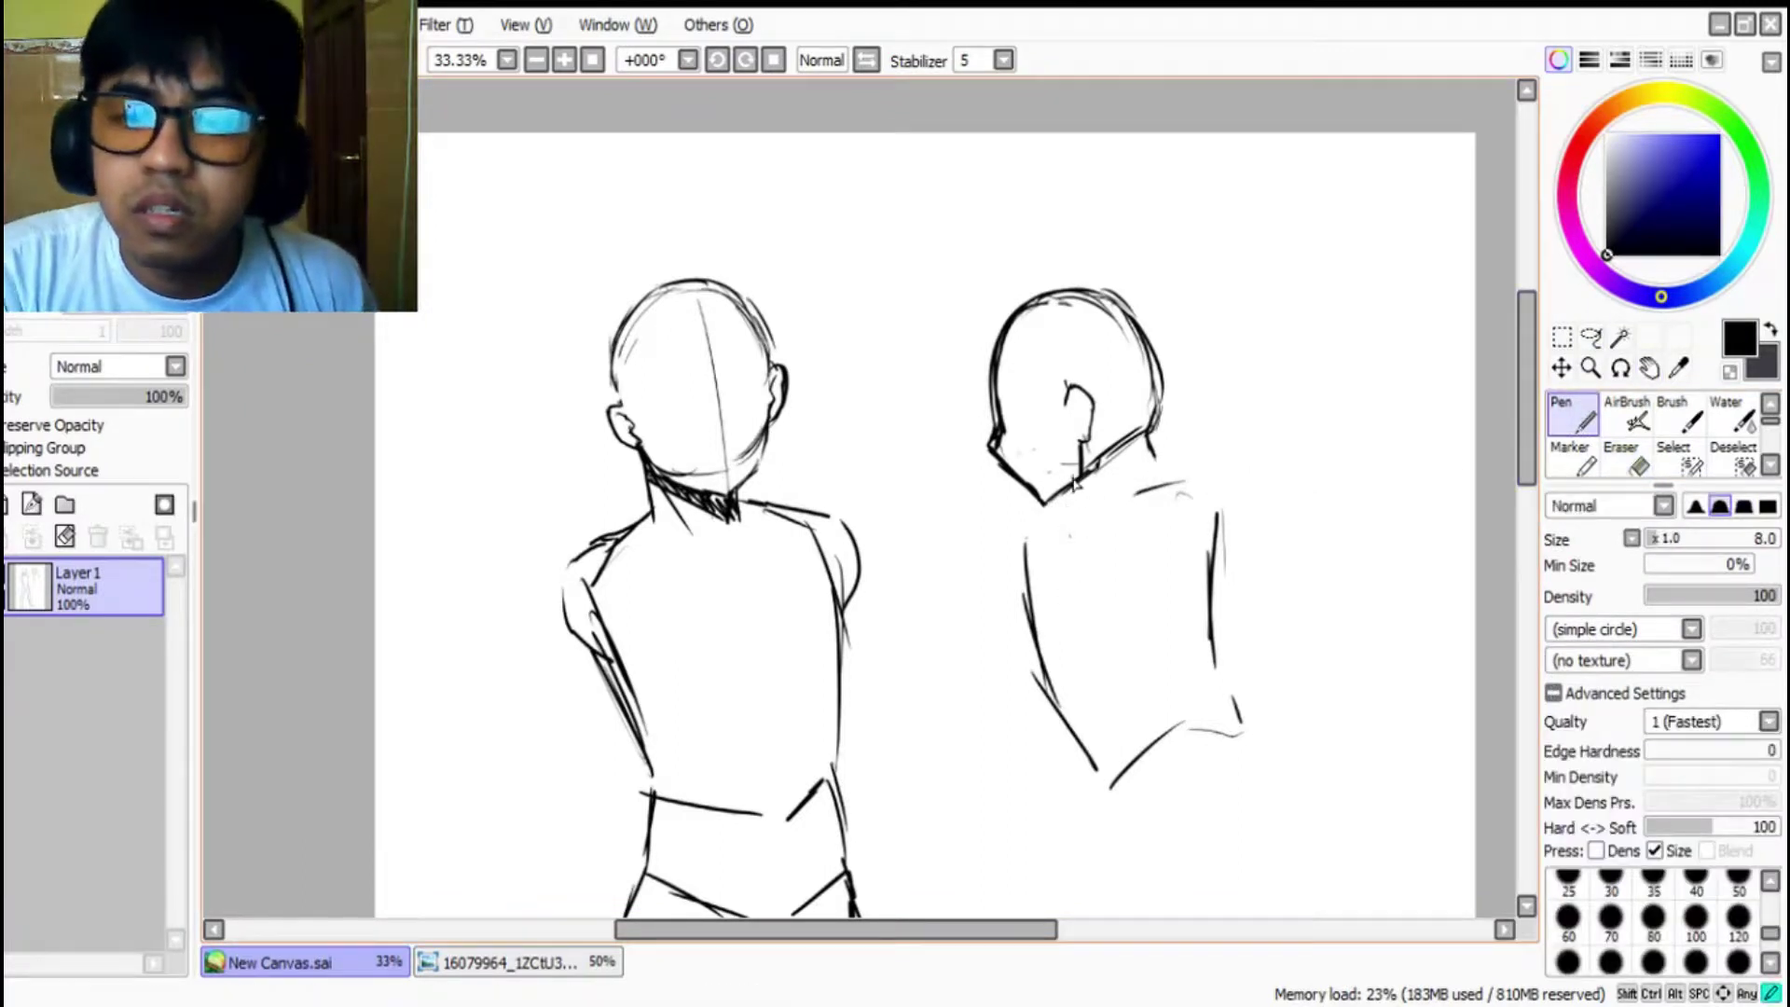
mouse_move(1111, 452)
mouse_down()
mouse_move(1091, 502)
mouse_move(1096, 469)
mouse_move(1195, 478)
mouse_move(1126, 497)
mouse_move(1207, 464)
mouse_move(1226, 496)
mouse_move(1236, 699)
mouse_up()
scroll(1280, 470, down, 4)
scroll(1276, 661, up, 3)
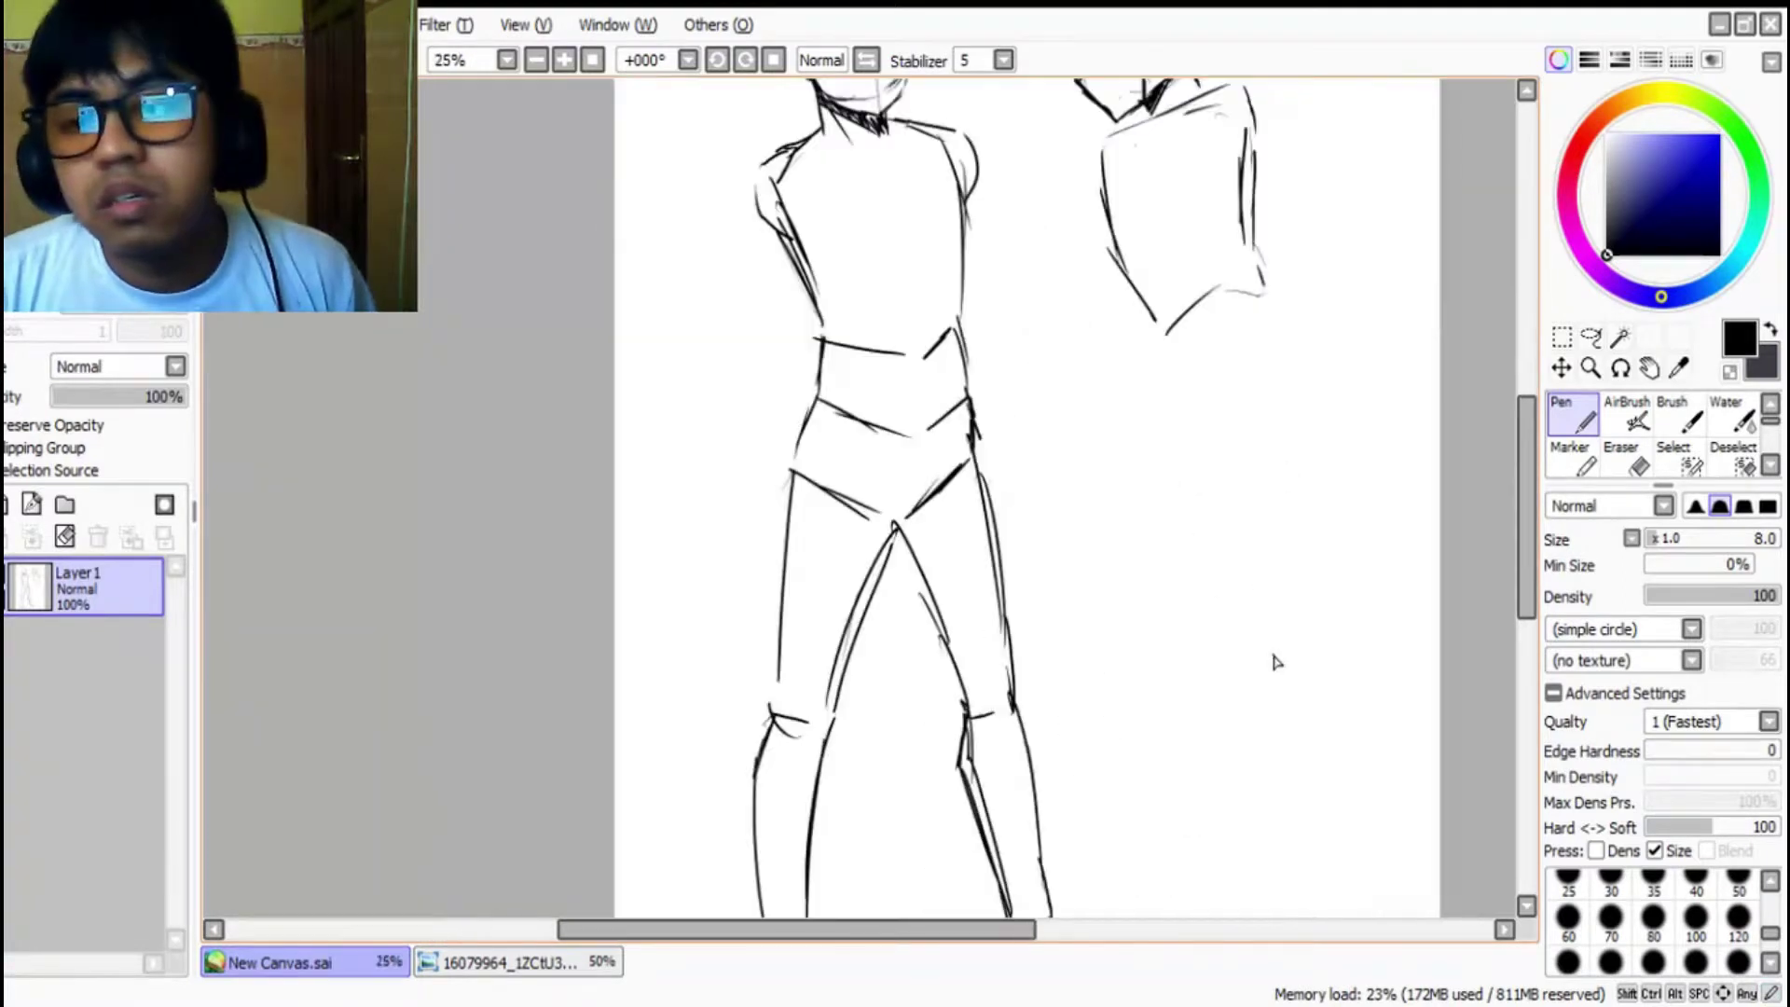
Step: Check the reference illustration and sketch the second figure's waist line and hips with a curved lower edge
click(495, 970)
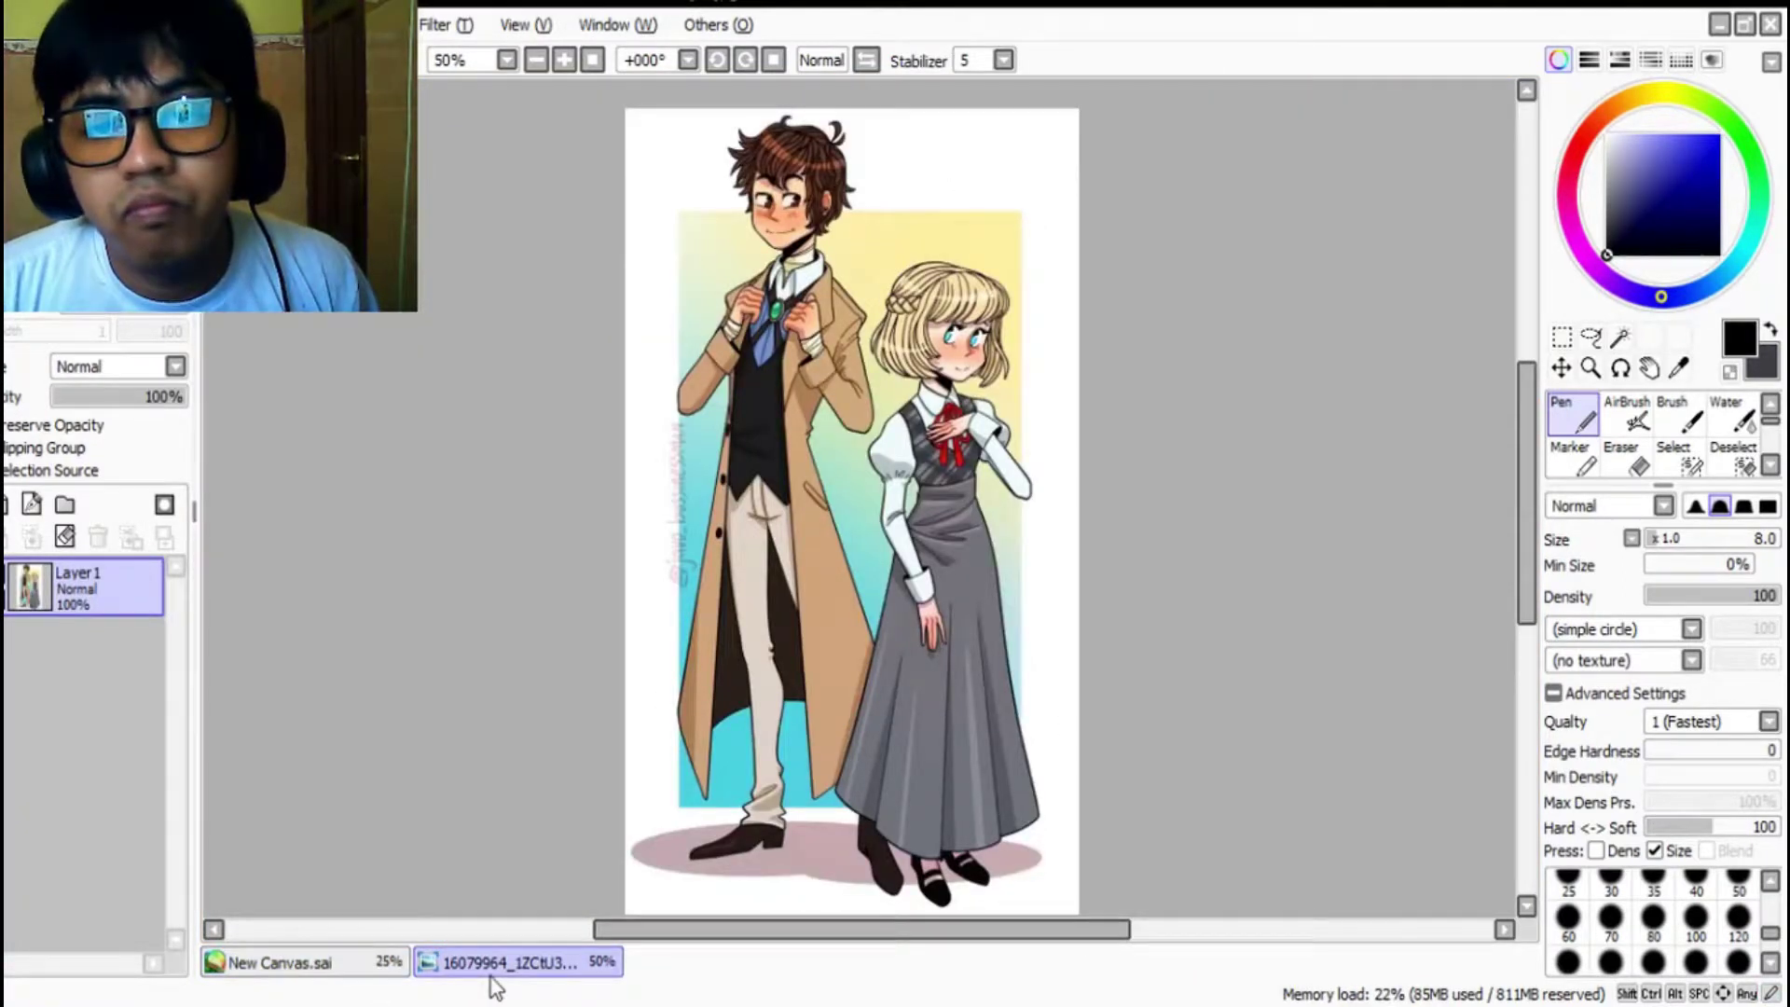
click(368, 970)
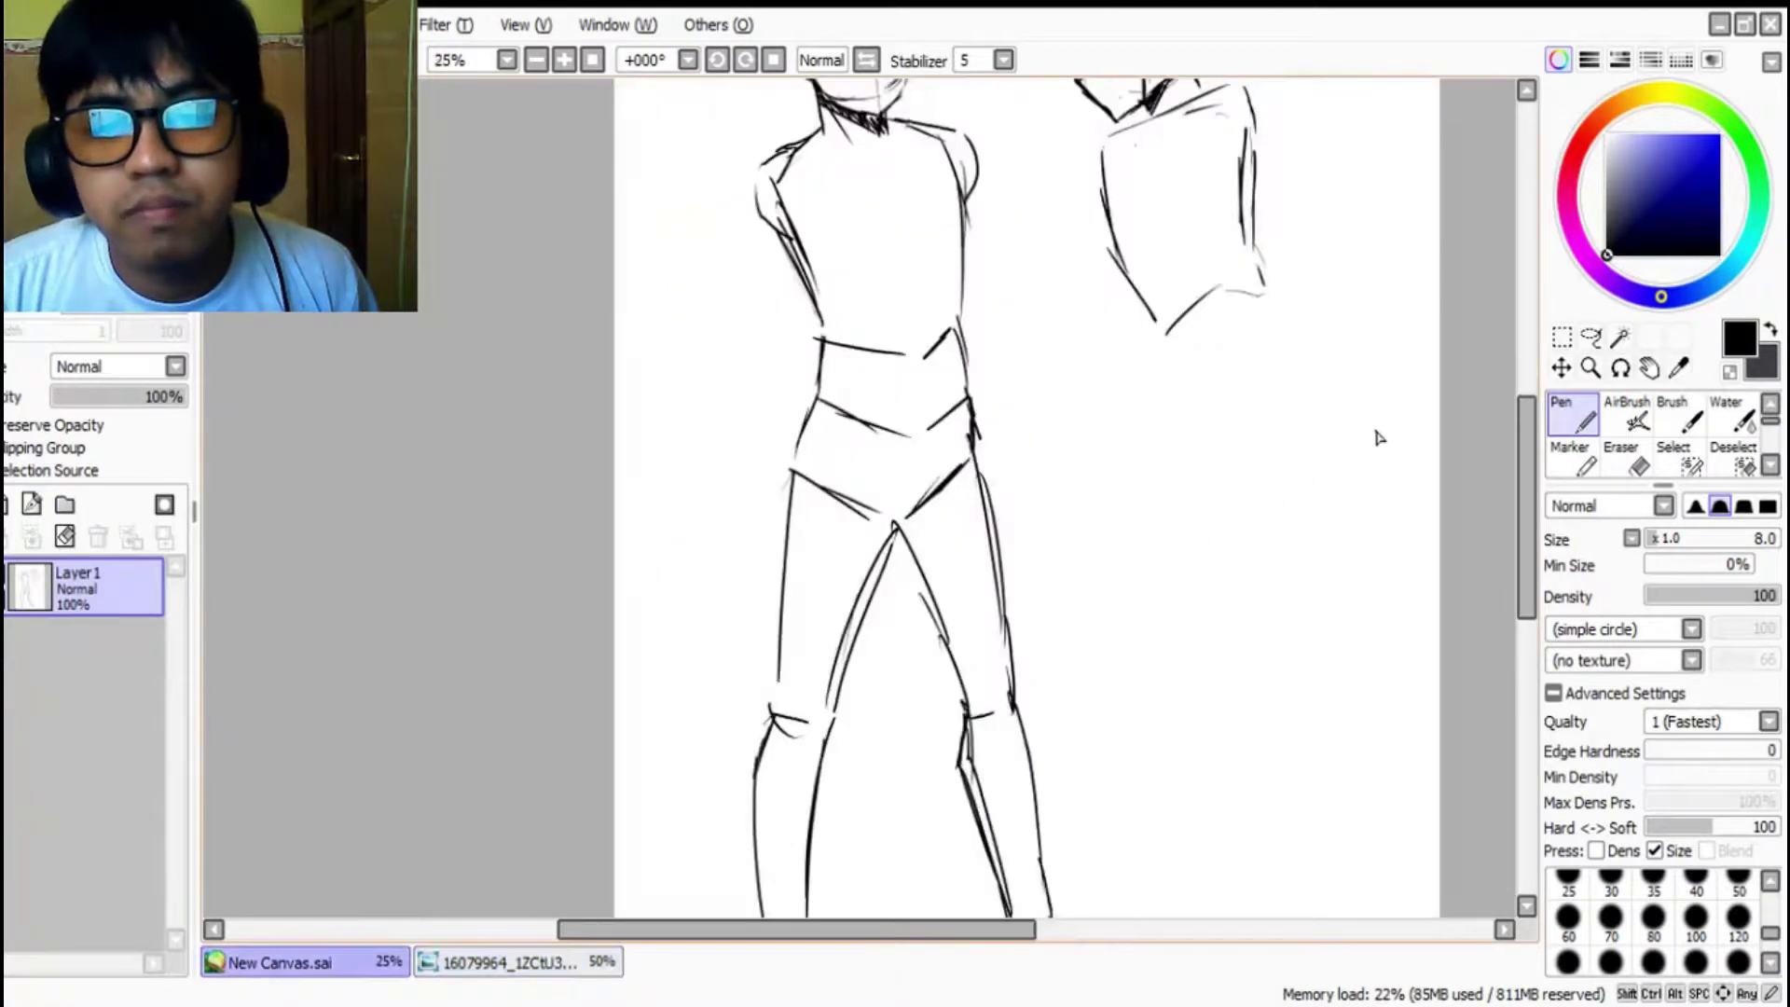
scroll(1373, 429, up, 1)
drag(1042, 238, 1175, 207)
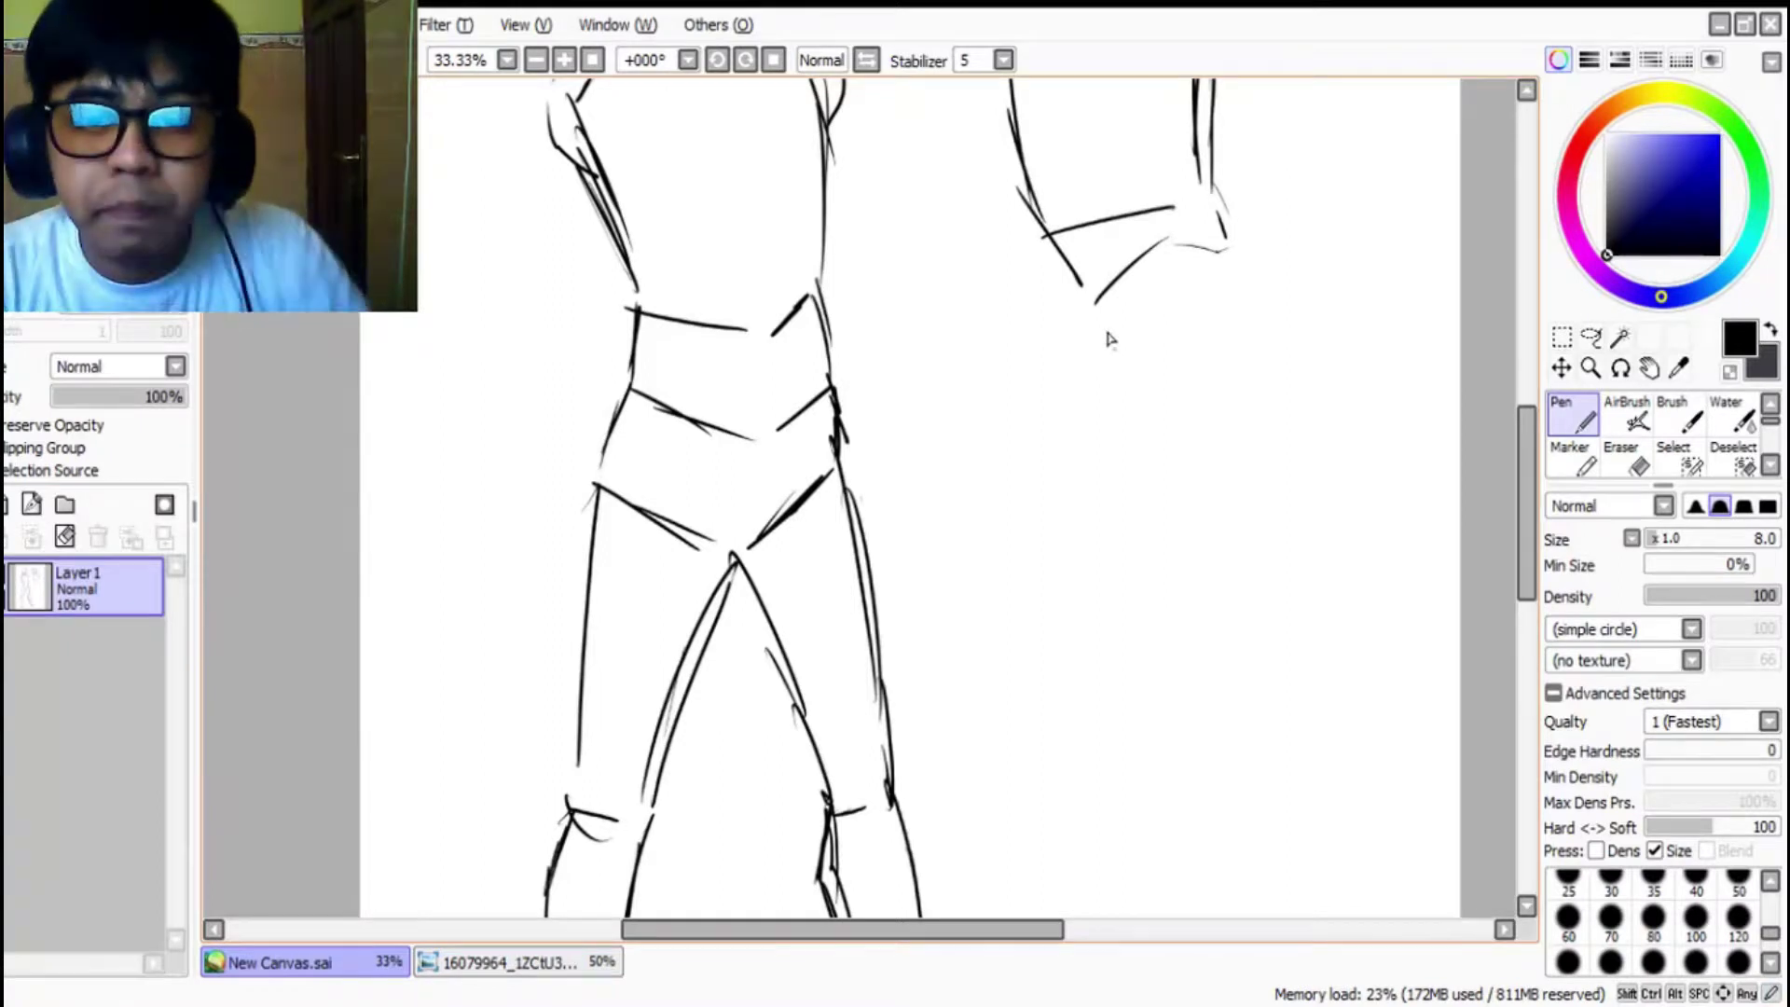
mouse_move(1061, 280)
mouse_down()
mouse_move(1063, 322)
mouse_move(1151, 328)
mouse_move(1203, 314)
mouse_move(1251, 305)
mouse_up()
drag(1223, 221, 1265, 285)
scroll(1431, 443, up, 3)
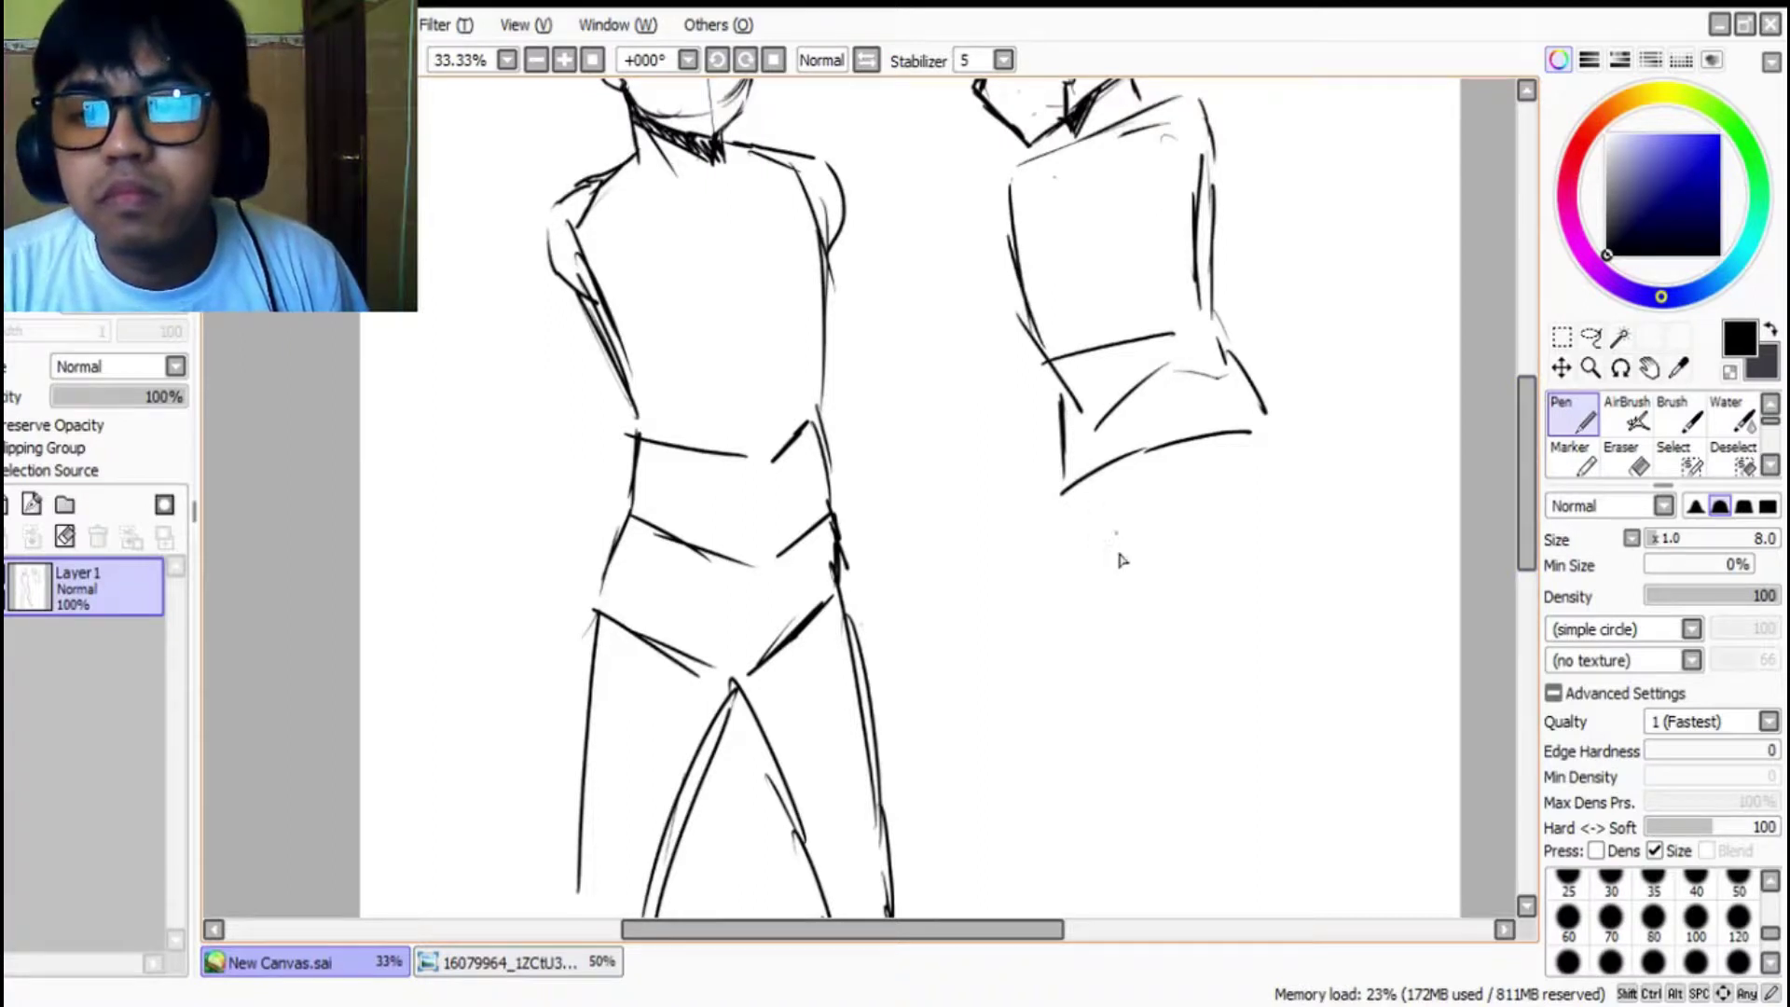
Step: Sketch the second figure's front thigh, tapering from the hip line to a short curved knee line
drag(1184, 444, 1178, 564)
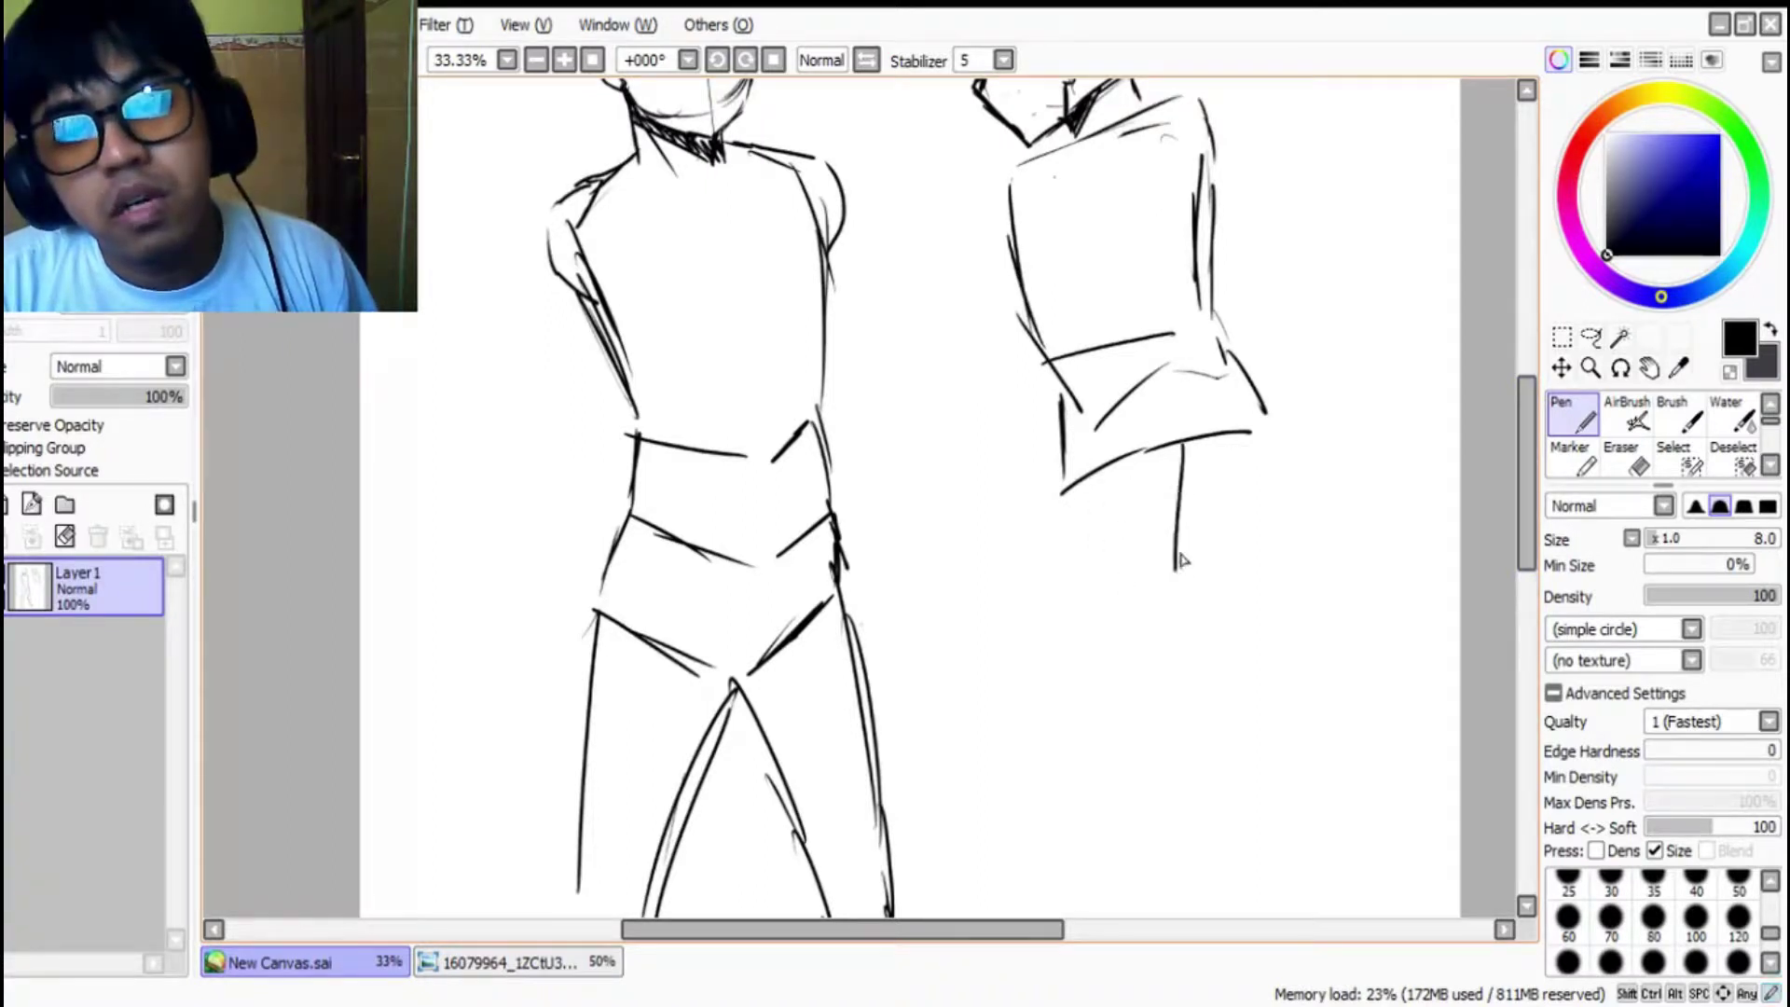
drag(1061, 487, 1107, 645)
drag(1072, 551, 1109, 647)
mouse_move(1172, 560)
mouse_down()
mouse_move(1177, 657)
mouse_move(1123, 694)
mouse_up()
mouse_move(1088, 615)
mouse_down()
mouse_move(1118, 706)
mouse_move(1174, 681)
mouse_up()
Step: Sketch the second figure's rear thigh beside the front one and close it with a knee line
drag(1267, 430, 1249, 592)
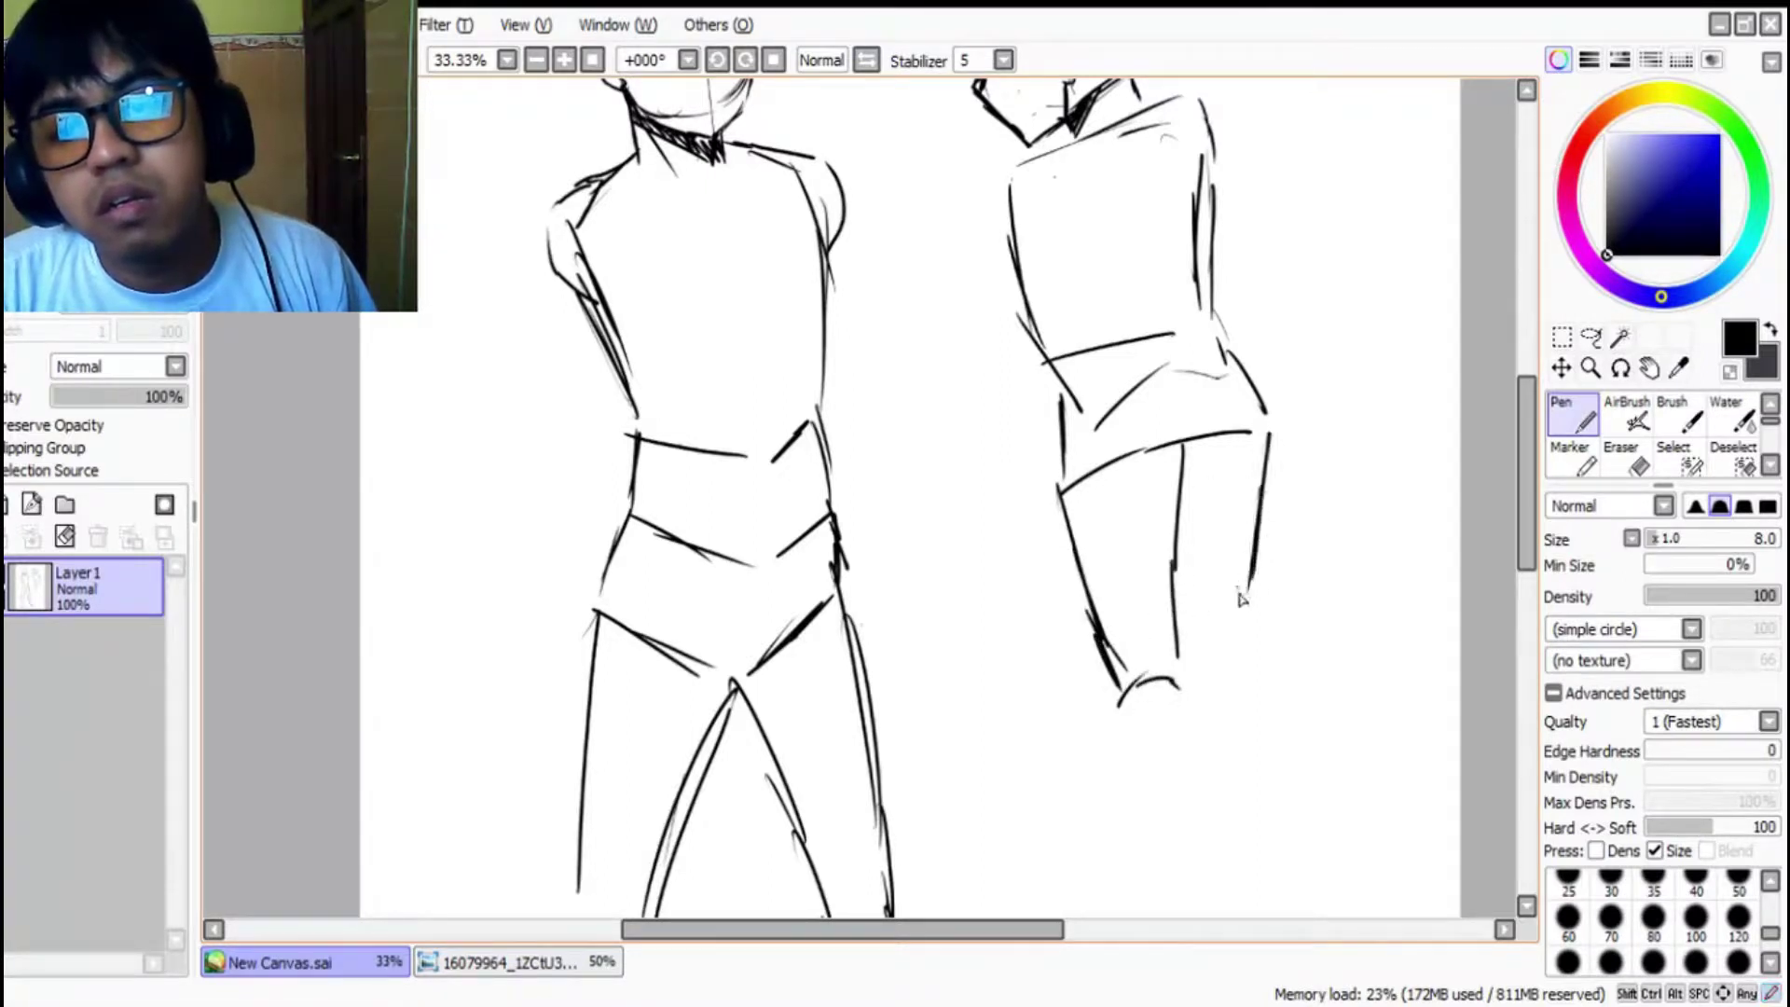
drag(1156, 557, 1193, 653)
mouse_move(1172, 587)
mouse_down()
mouse_move(1200, 651)
mouse_move(1251, 652)
mouse_up()
drag(1261, 585, 1264, 650)
drag(1259, 570, 1260, 640)
mouse_move(1526, 492)
mouse_down()
mouse_move(1544, 444)
mouse_move(1531, 469)
mouse_up()
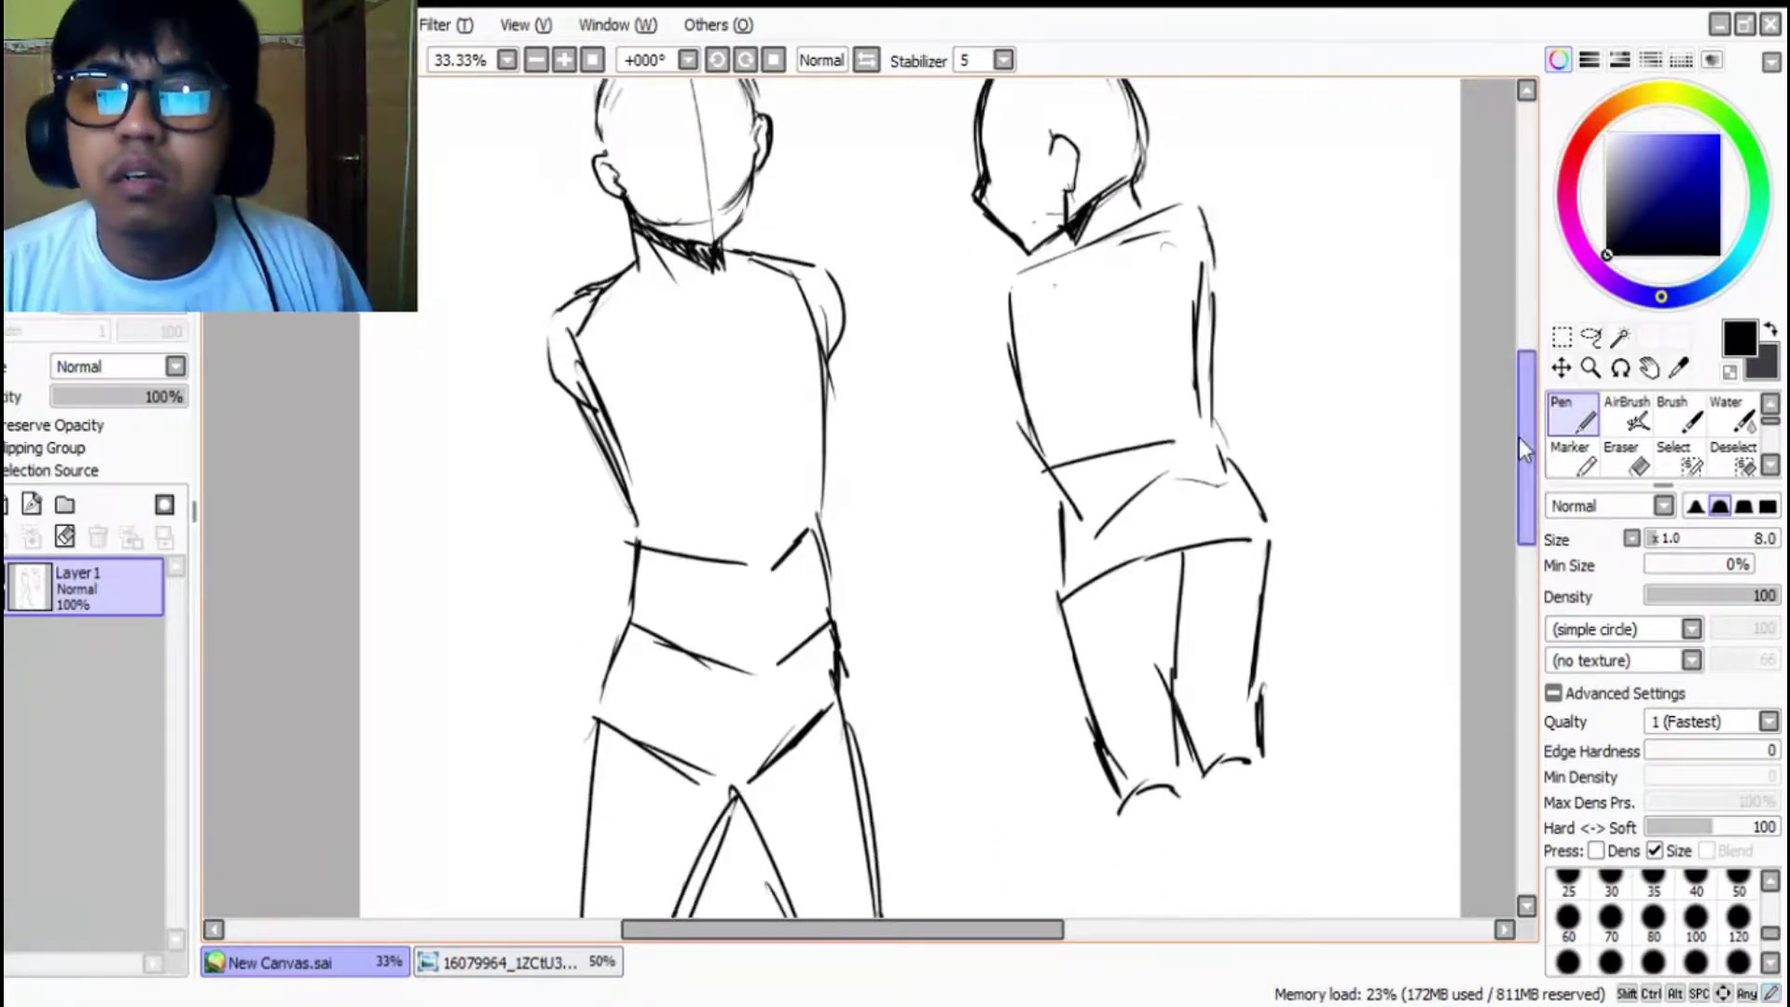
Step: Redraw the second figure's shoulder line and upper torso, with a narrower front and a wider back contour
scroll(1079, 383, down, 3)
scroll(1110, 358, up, 1)
scroll(1112, 359, up, 2)
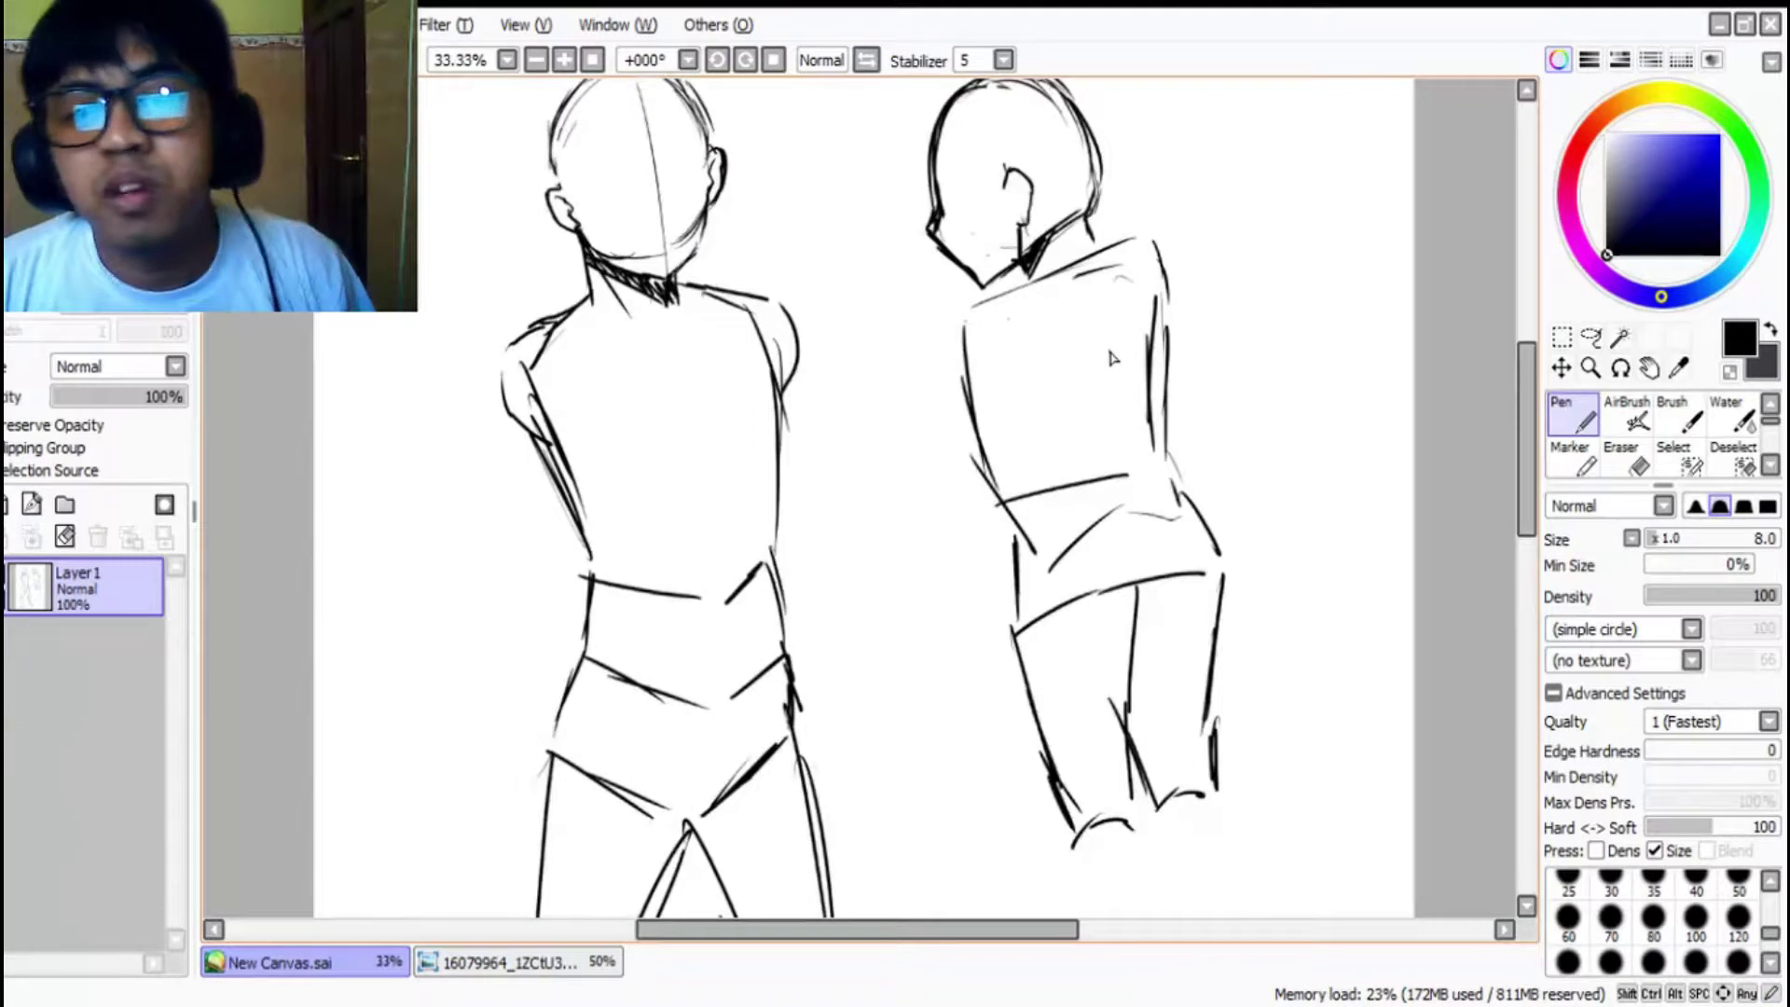
mouse_move(1020, 280)
mouse_down()
mouse_move(987, 331)
mouse_move(1130, 243)
mouse_move(1116, 251)
mouse_move(1149, 255)
mouse_move(1191, 298)
mouse_move(1175, 401)
mouse_up()
drag(1198, 293, 1170, 415)
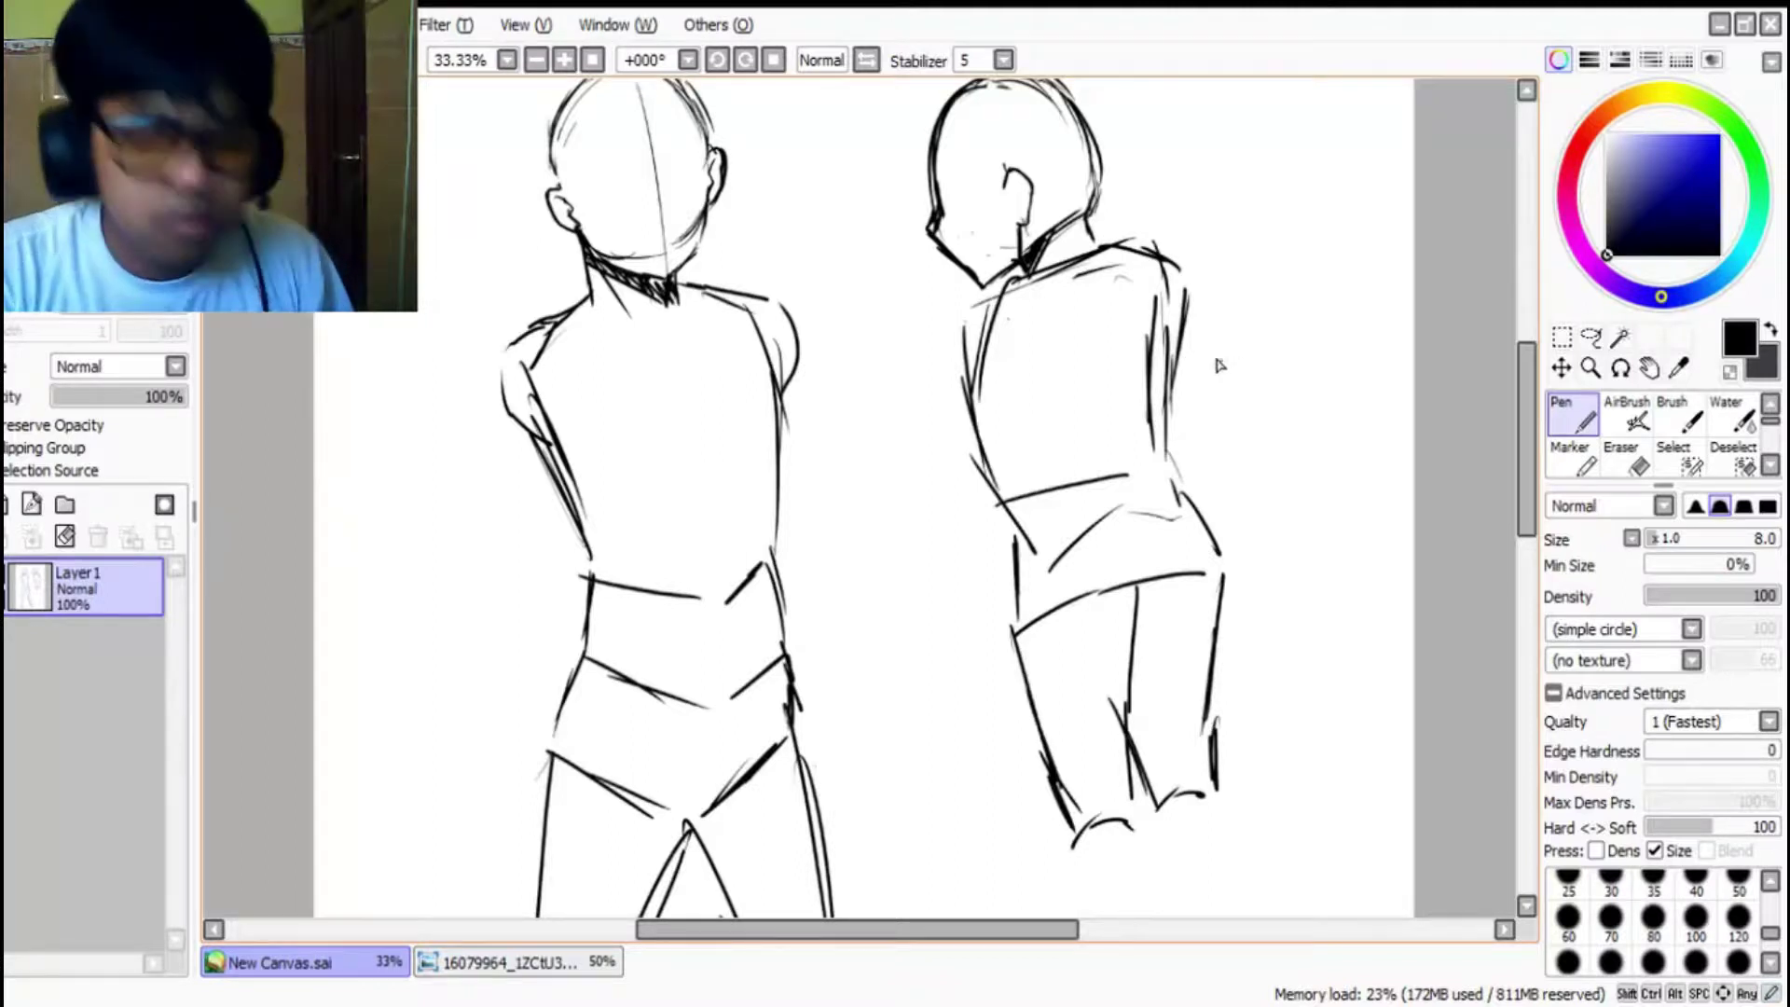
Step: Erase the old front and back contours and the overlapping waist lines from the second figure's torso
key(e)
drag(1002, 291, 965, 410)
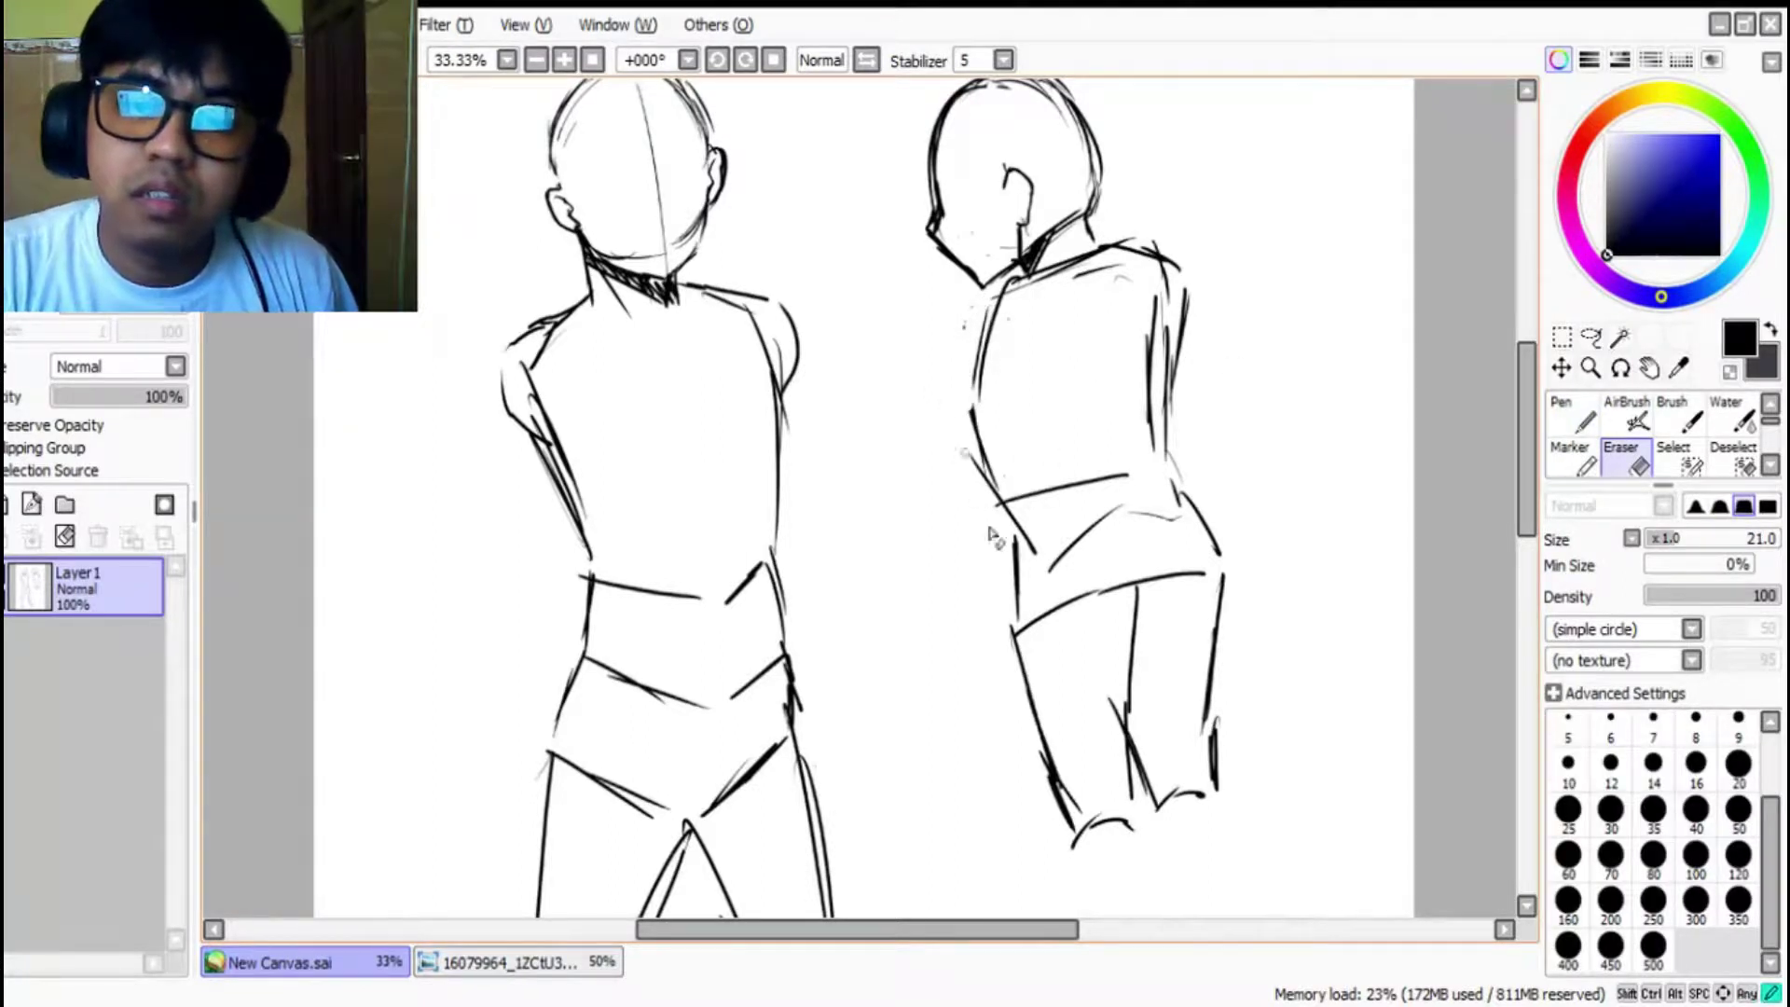
mouse_move(1020, 509)
mouse_down()
mouse_move(1108, 470)
mouse_move(1081, 480)
mouse_move(1053, 565)
mouse_up()
mouse_move(1026, 535)
mouse_down()
mouse_move(1053, 587)
mouse_move(1130, 496)
mouse_move(1193, 539)
mouse_move(1176, 504)
mouse_up()
mouse_move(1151, 427)
mouse_down()
mouse_move(1162, 299)
mouse_move(1148, 361)
mouse_up()
drag(1166, 259, 1164, 353)
drag(1166, 375, 1157, 330)
mouse_move(1130, 232)
mouse_down()
mouse_move(1167, 248)
mouse_move(1130, 227)
mouse_up()
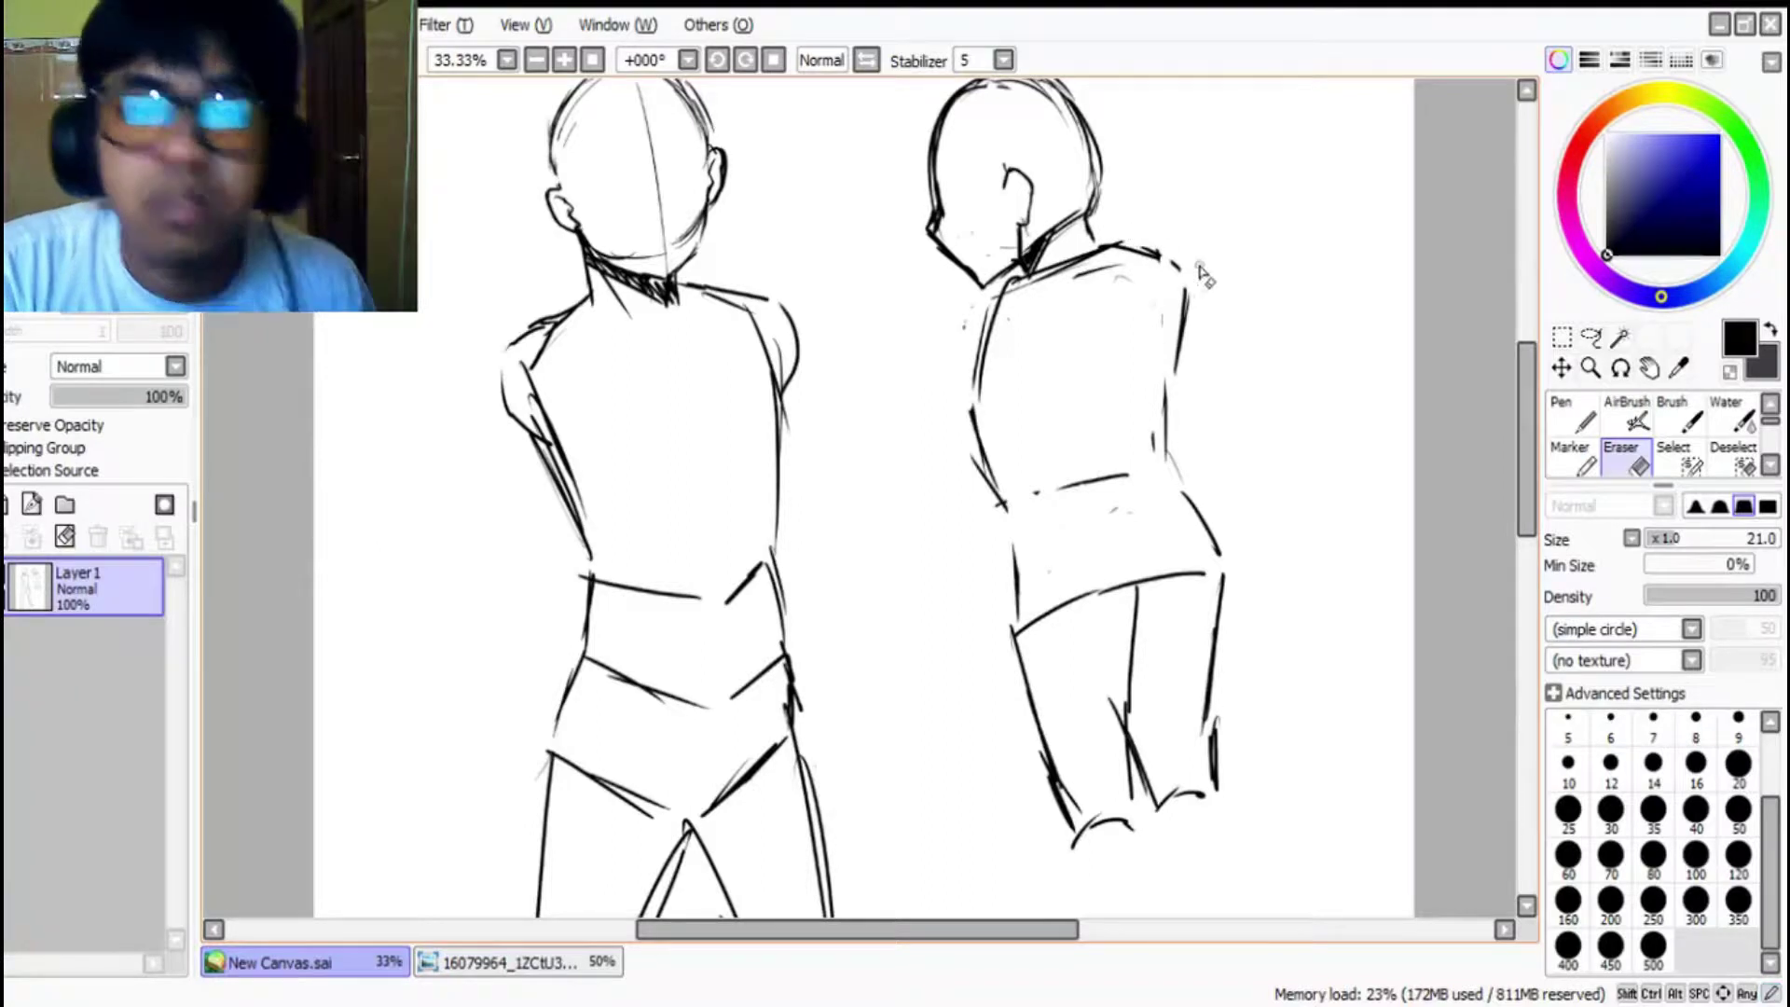
Step: Sketch the second figure's front lower leg with the Pen, tapering from the knee to the ankle
scroll(1113, 569, down, 3)
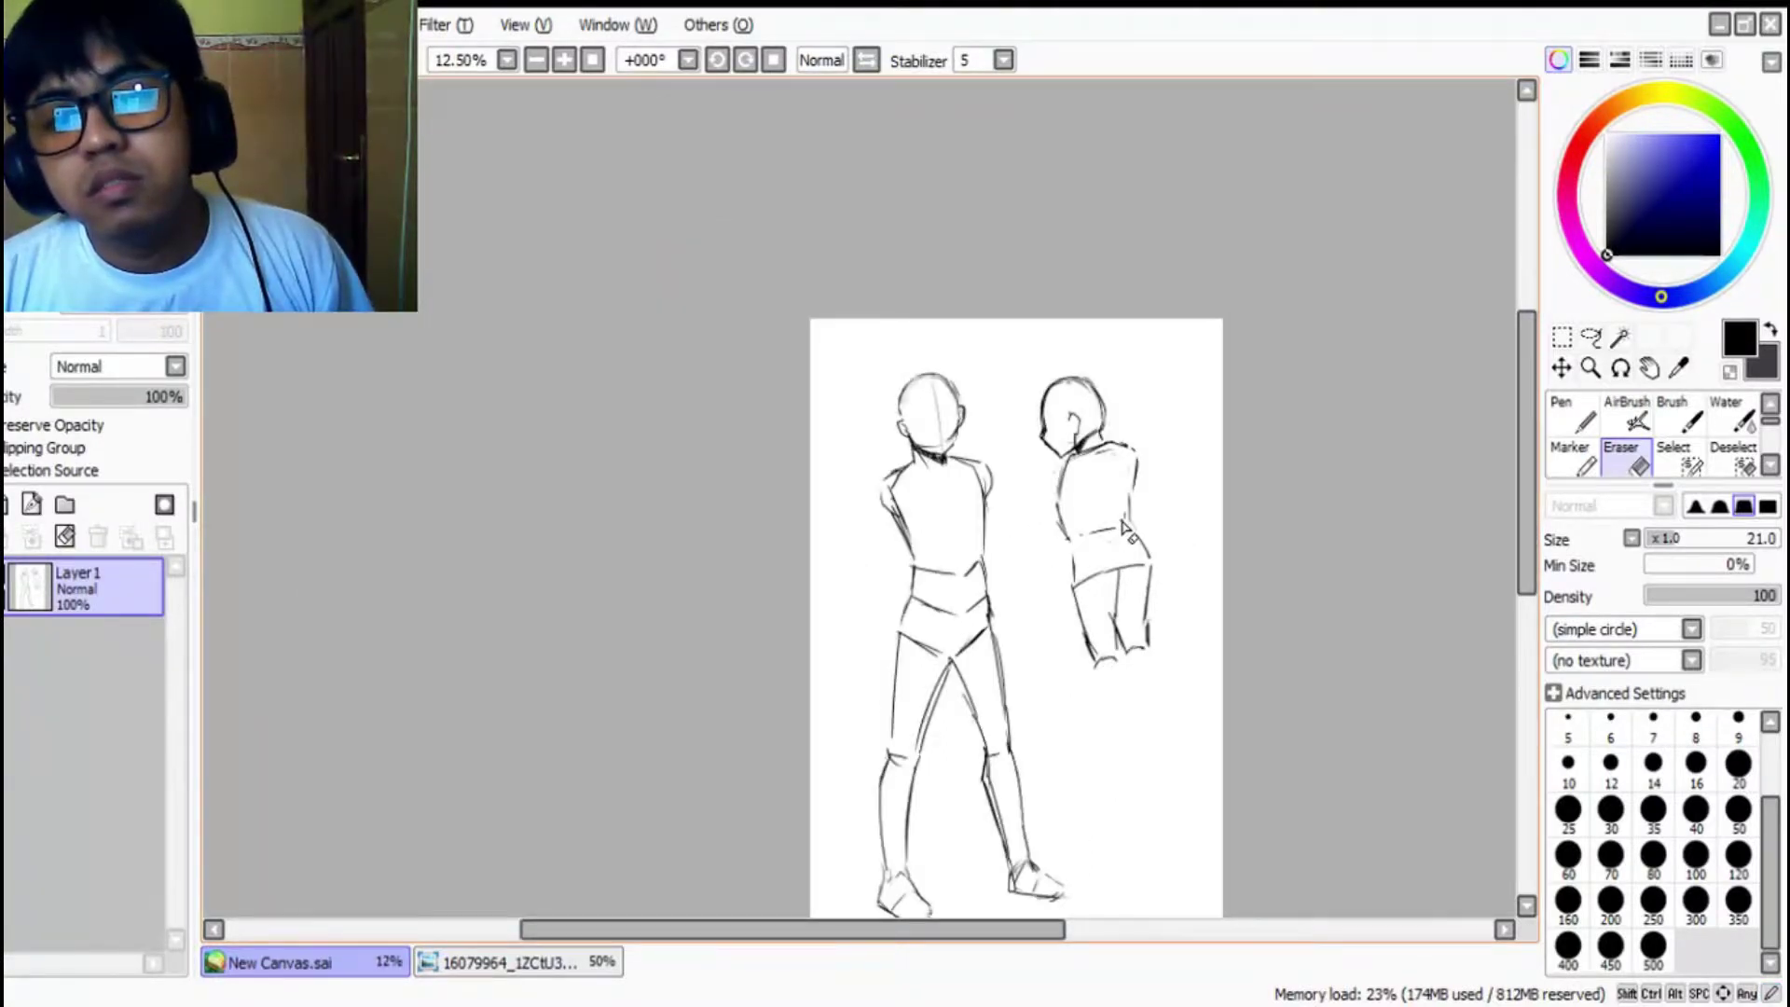
scroll(1138, 731, up, 2)
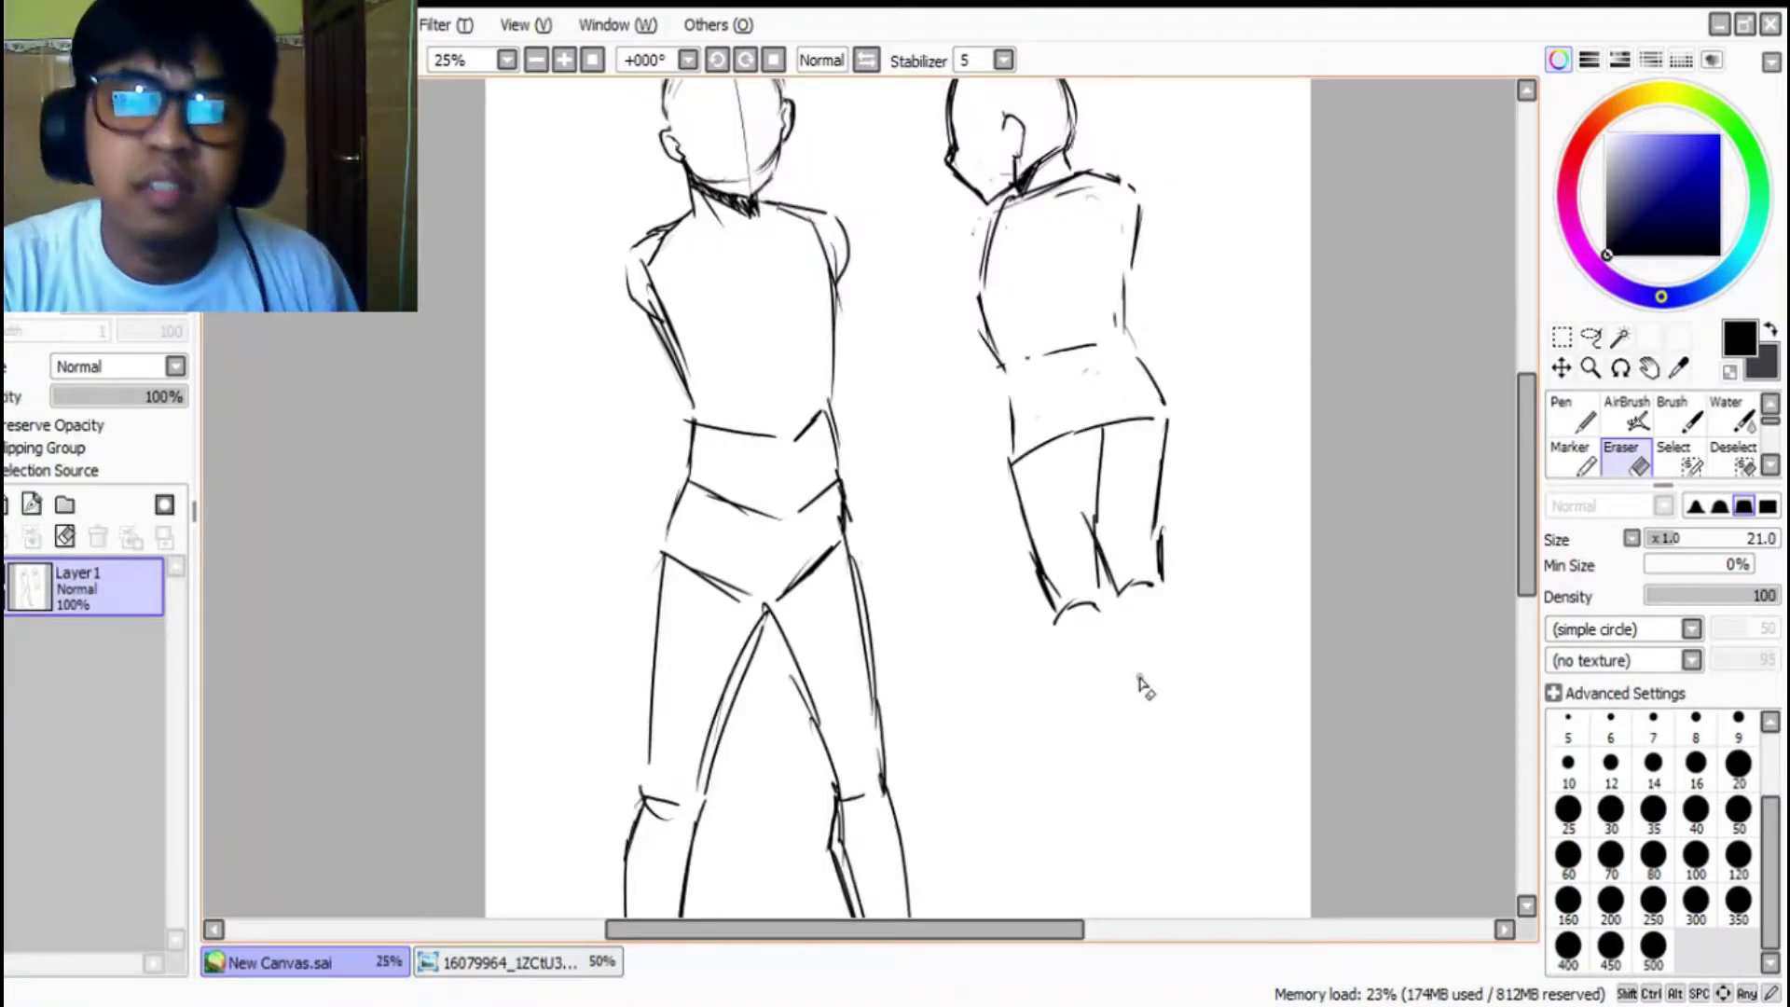
key(n)
mouse_move(1072, 606)
mouse_down()
mouse_move(1114, 631)
mouse_move(1095, 750)
mouse_move(1108, 778)
mouse_move(1138, 766)
mouse_up()
drag(1119, 654, 1137, 776)
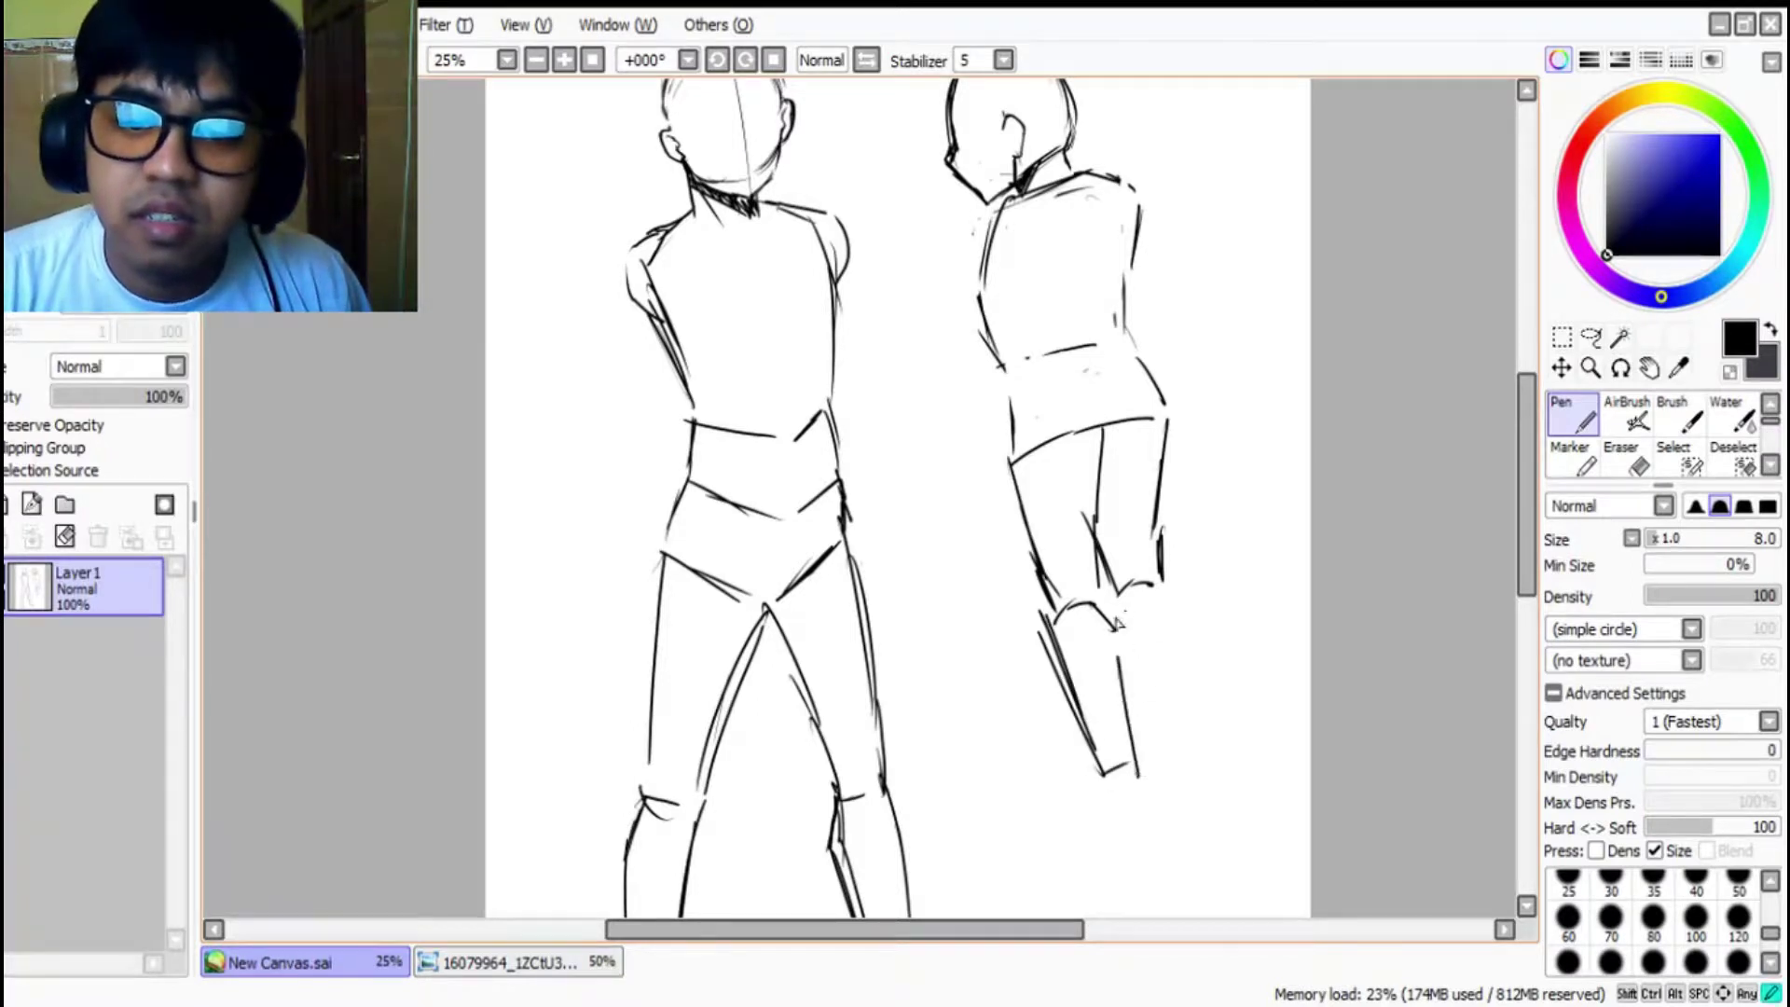
Step: Sketch the second figure's rear lower leg and add angular feet below both ankles
drag(1108, 592, 1149, 718)
drag(1157, 585, 1196, 745)
mouse_move(1136, 677)
mouse_down()
mouse_move(1162, 743)
mouse_move(1192, 738)
mouse_move(1182, 771)
mouse_move(1195, 738)
mouse_up()
scroll(1305, 494, down, 3)
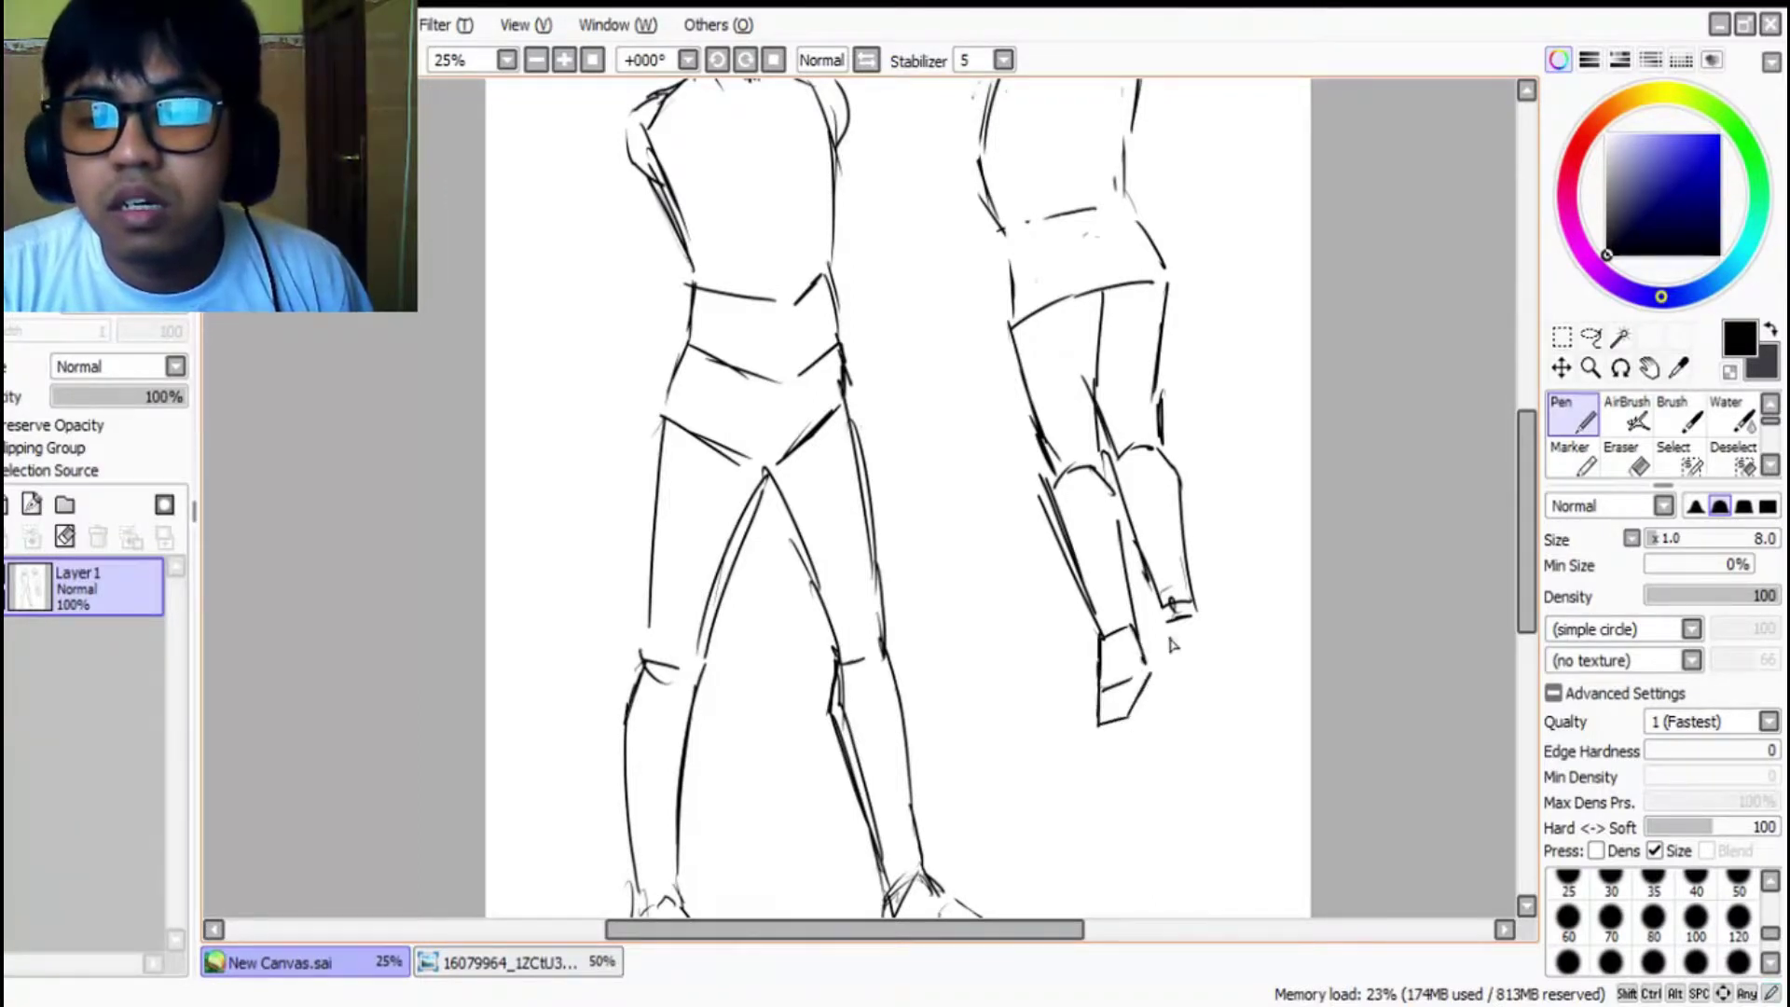
drag(1162, 649, 1170, 709)
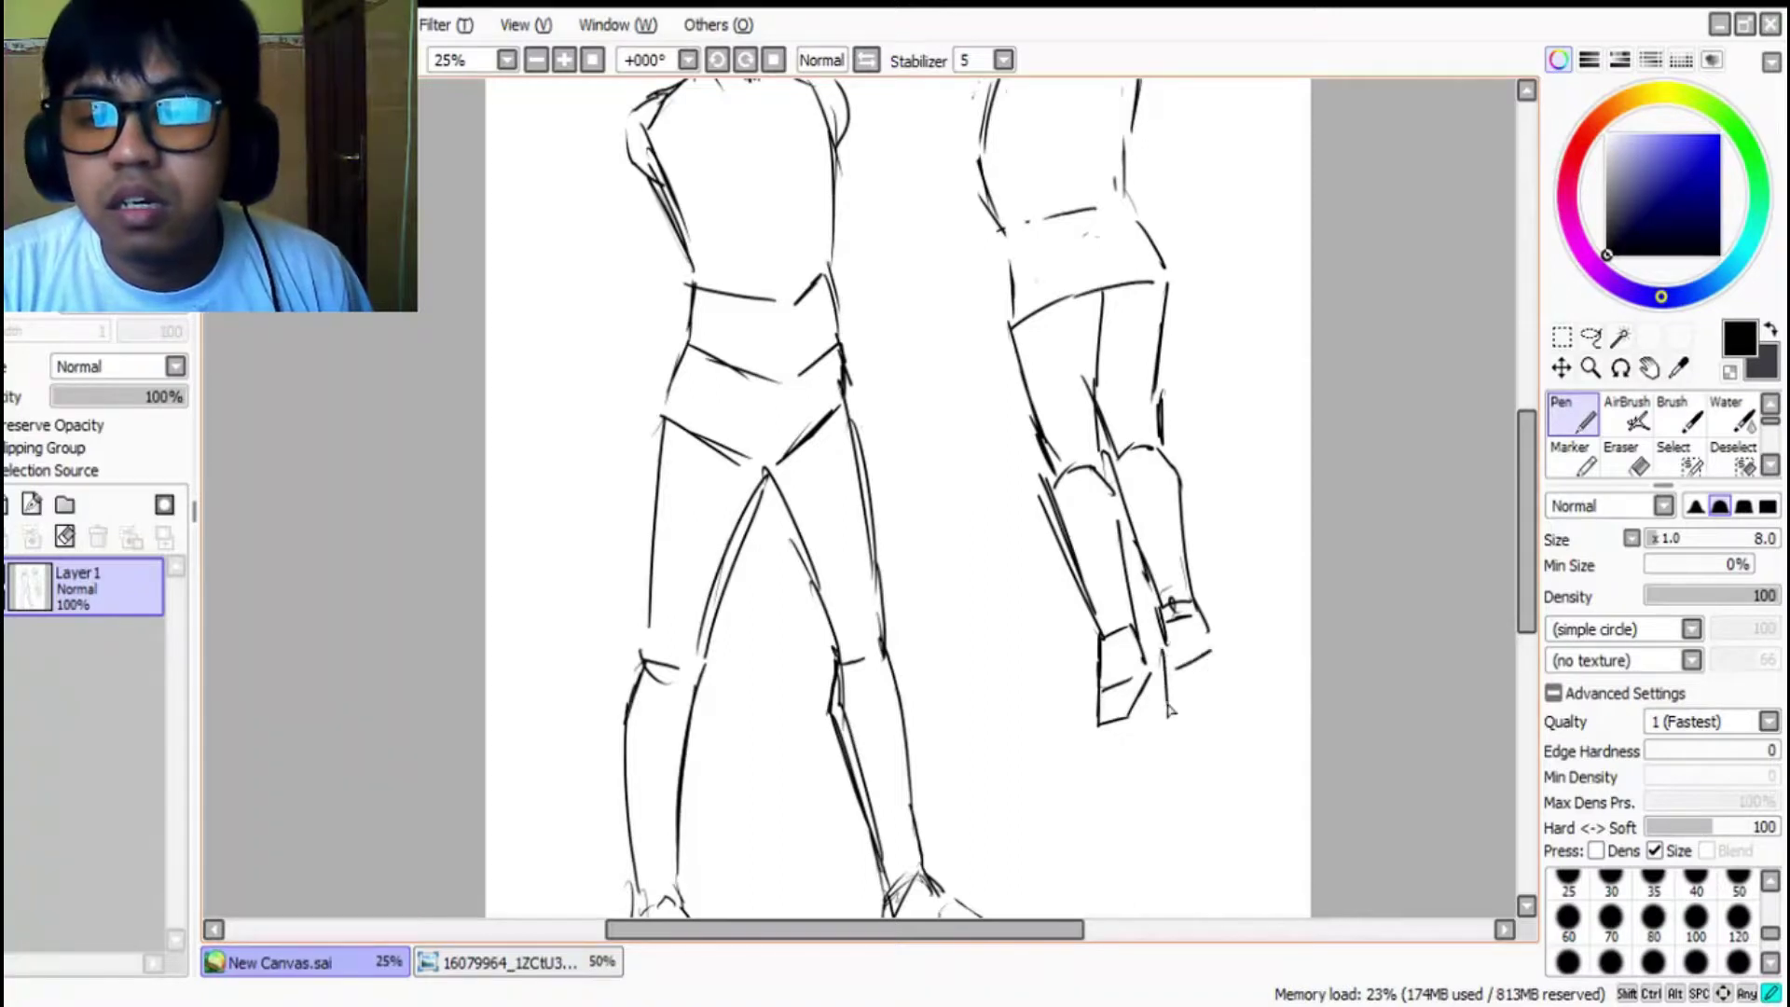
Step: Sketch the second figure's near arm hanging from the front shoulder, with elbow, forearm, wrist and a fingered hand
scroll(1396, 601, up, 4)
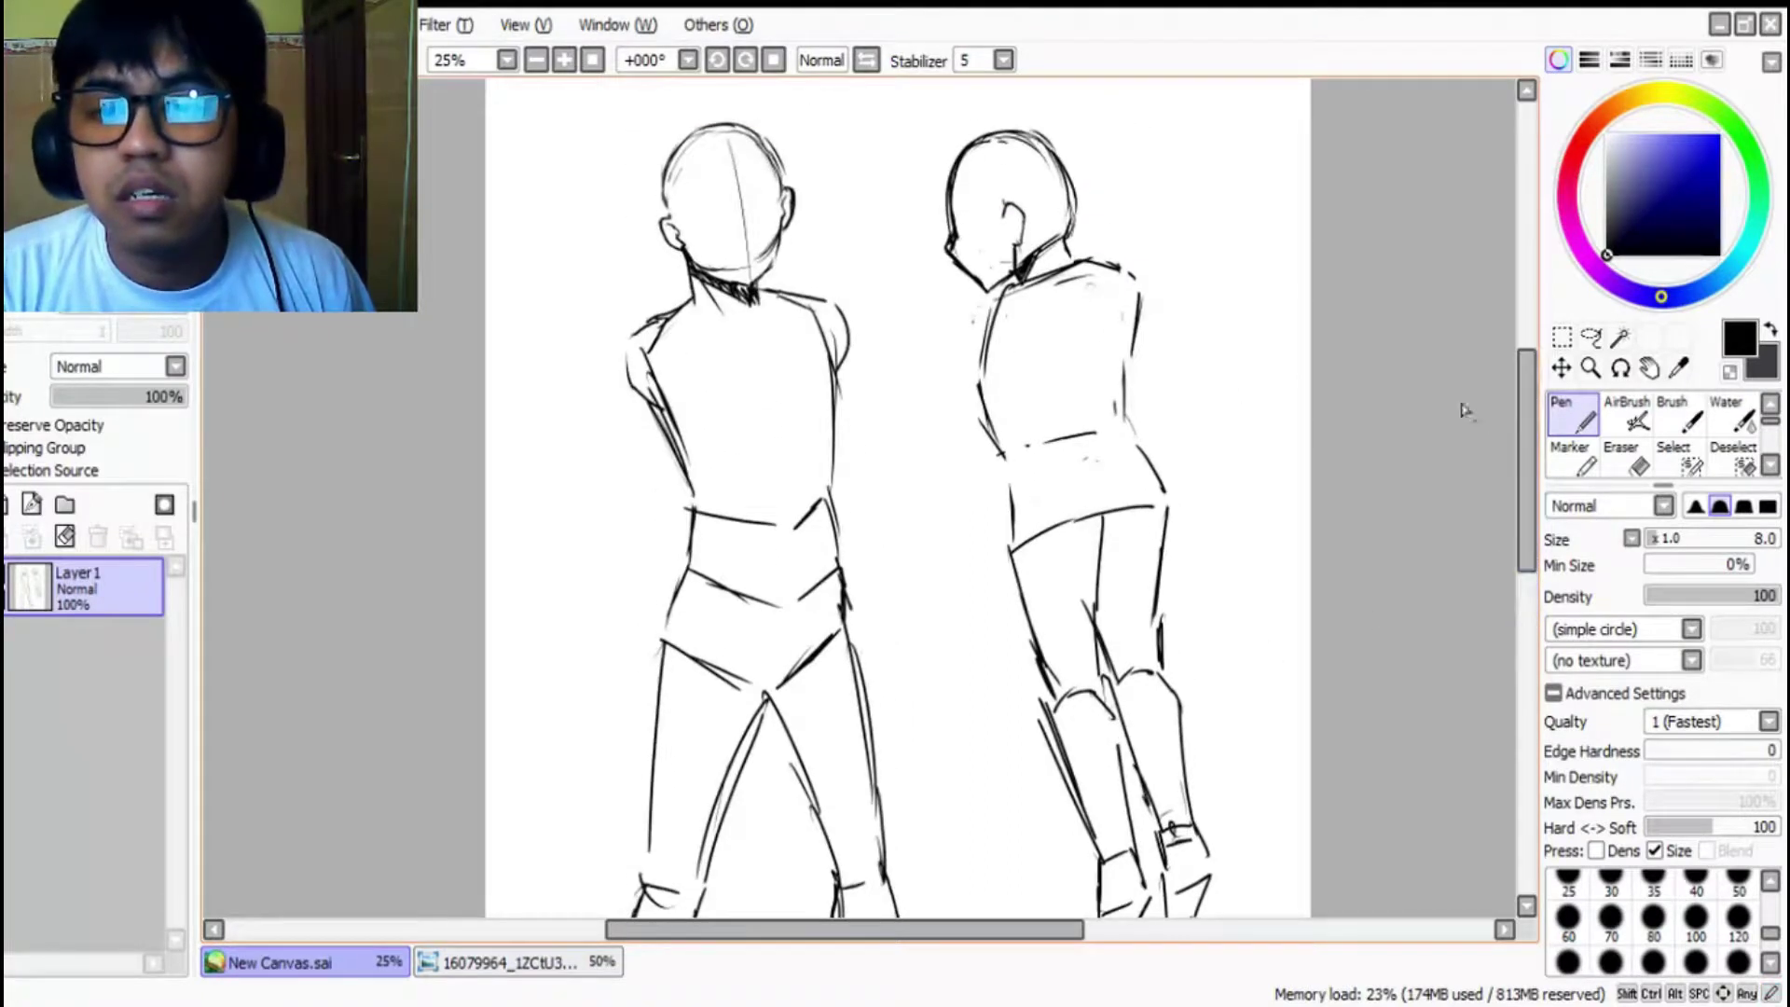
drag(986, 291, 995, 485)
mouse_move(1033, 324)
mouse_down()
mouse_move(1033, 468)
mouse_move(1009, 448)
mouse_move(982, 478)
mouse_move(986, 587)
mouse_up()
drag(985, 517, 990, 610)
mouse_move(1025, 494)
mouse_down()
mouse_move(1016, 602)
mouse_move(993, 597)
mouse_up()
drag(1003, 602, 970, 643)
mouse_move(969, 647)
mouse_down()
mouse_move(1007, 650)
mouse_move(1018, 614)
mouse_move(1010, 649)
mouse_move(968, 655)
mouse_move(970, 693)
mouse_move(975, 660)
mouse_move(993, 698)
mouse_move(989, 656)
mouse_move(1023, 679)
mouse_up()
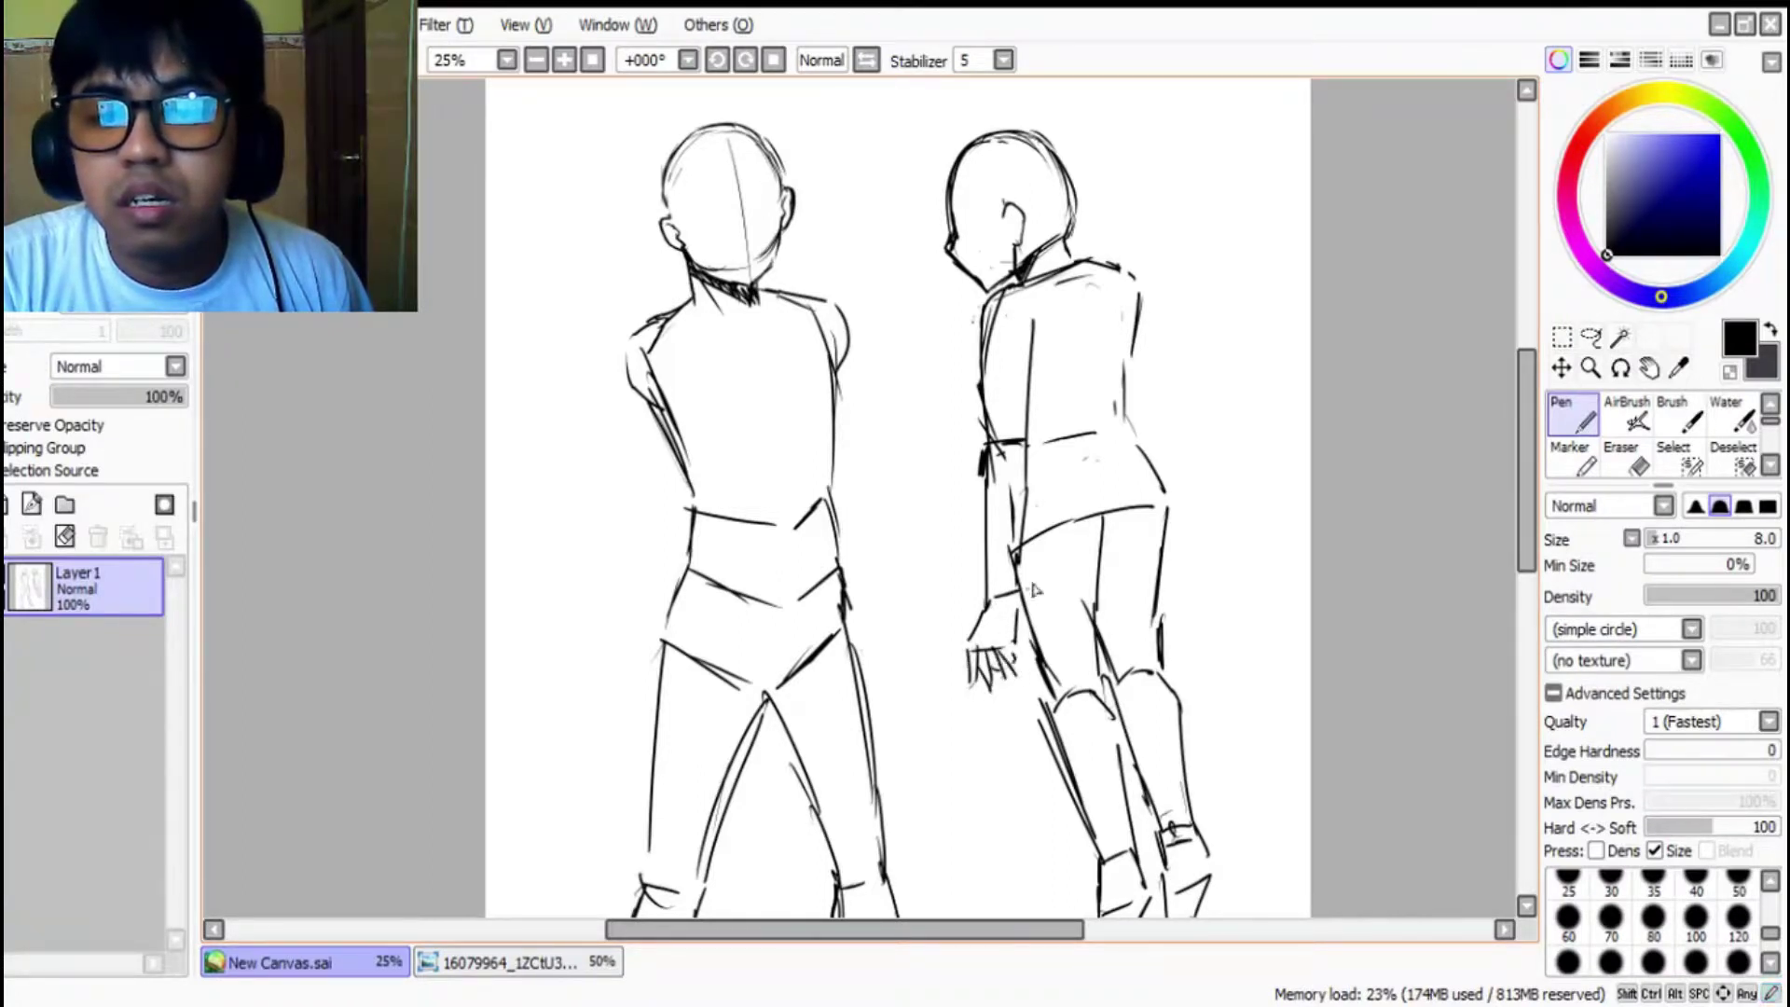
Step: Strengthen the second figure's shoulder line and sketch the far upper arm along the back, undoing the last stroke
drag(1125, 274, 1144, 431)
drag(1106, 269, 1139, 274)
mouse_move(1046, 278)
mouse_down()
mouse_move(1139, 270)
mouse_move(1146, 296)
mouse_up()
drag(1021, 279, 979, 409)
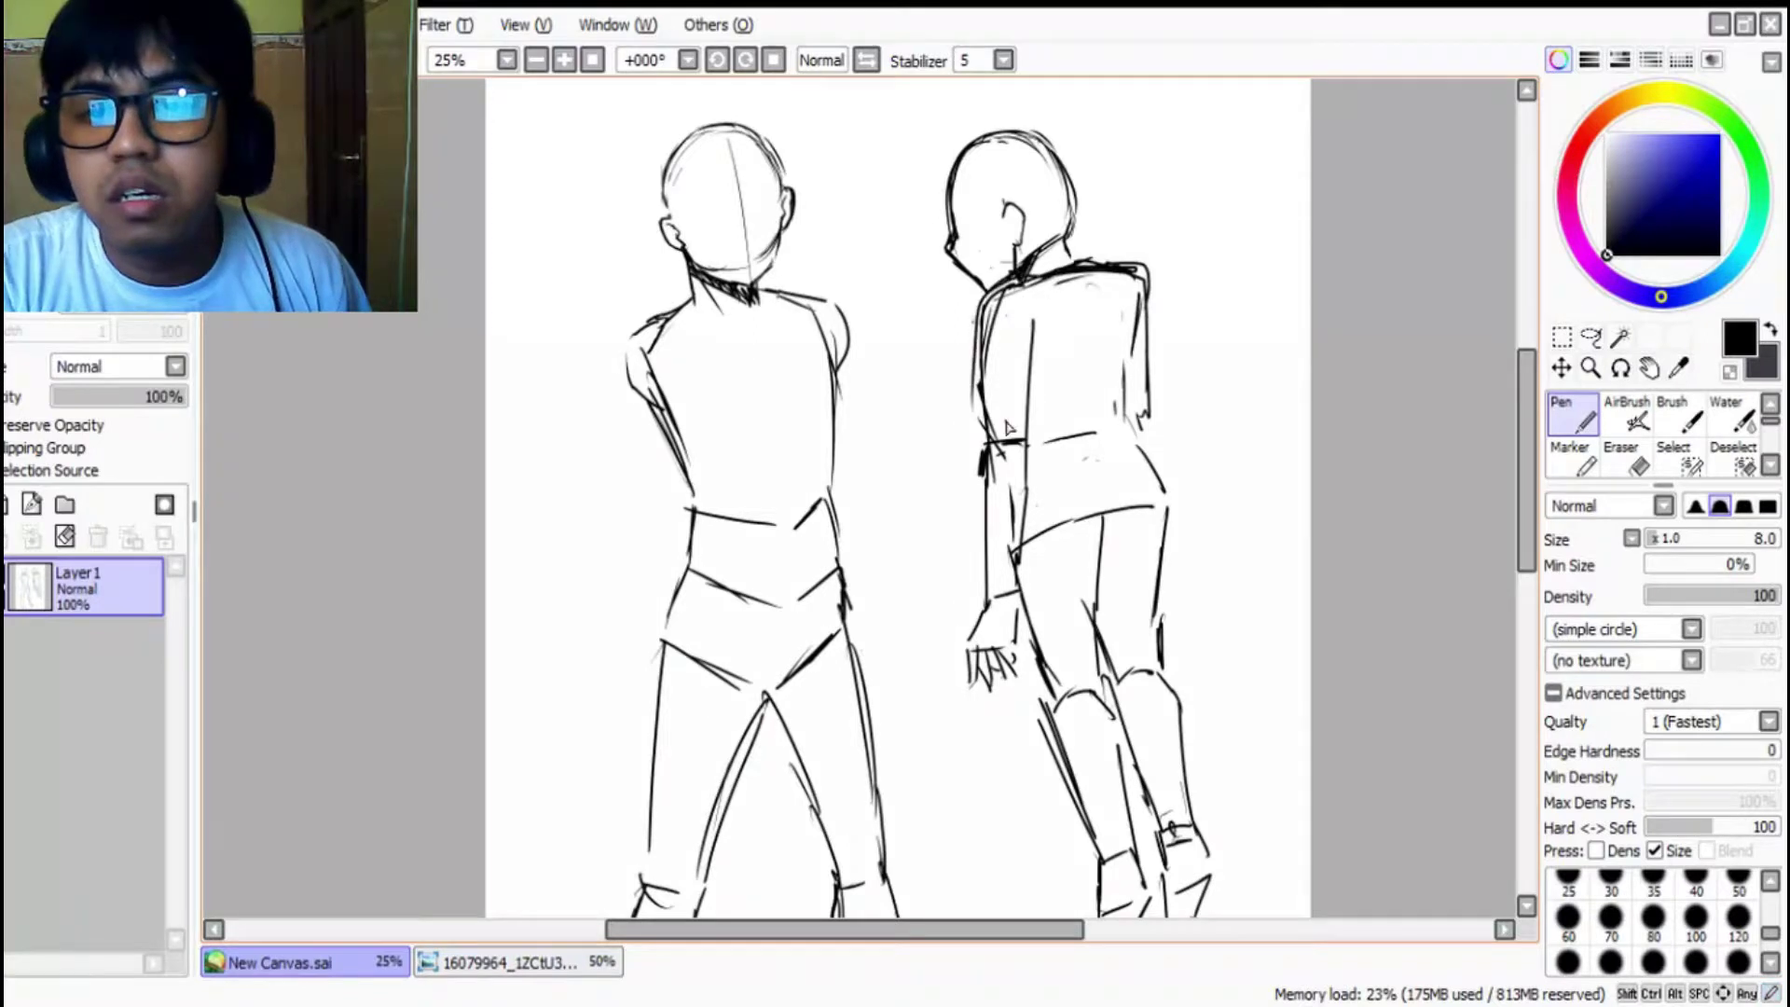
key(ctrl+z)
Step: Erase the excess strokes at the second figure's elbow and the doubled part of the shoulder line
key(e)
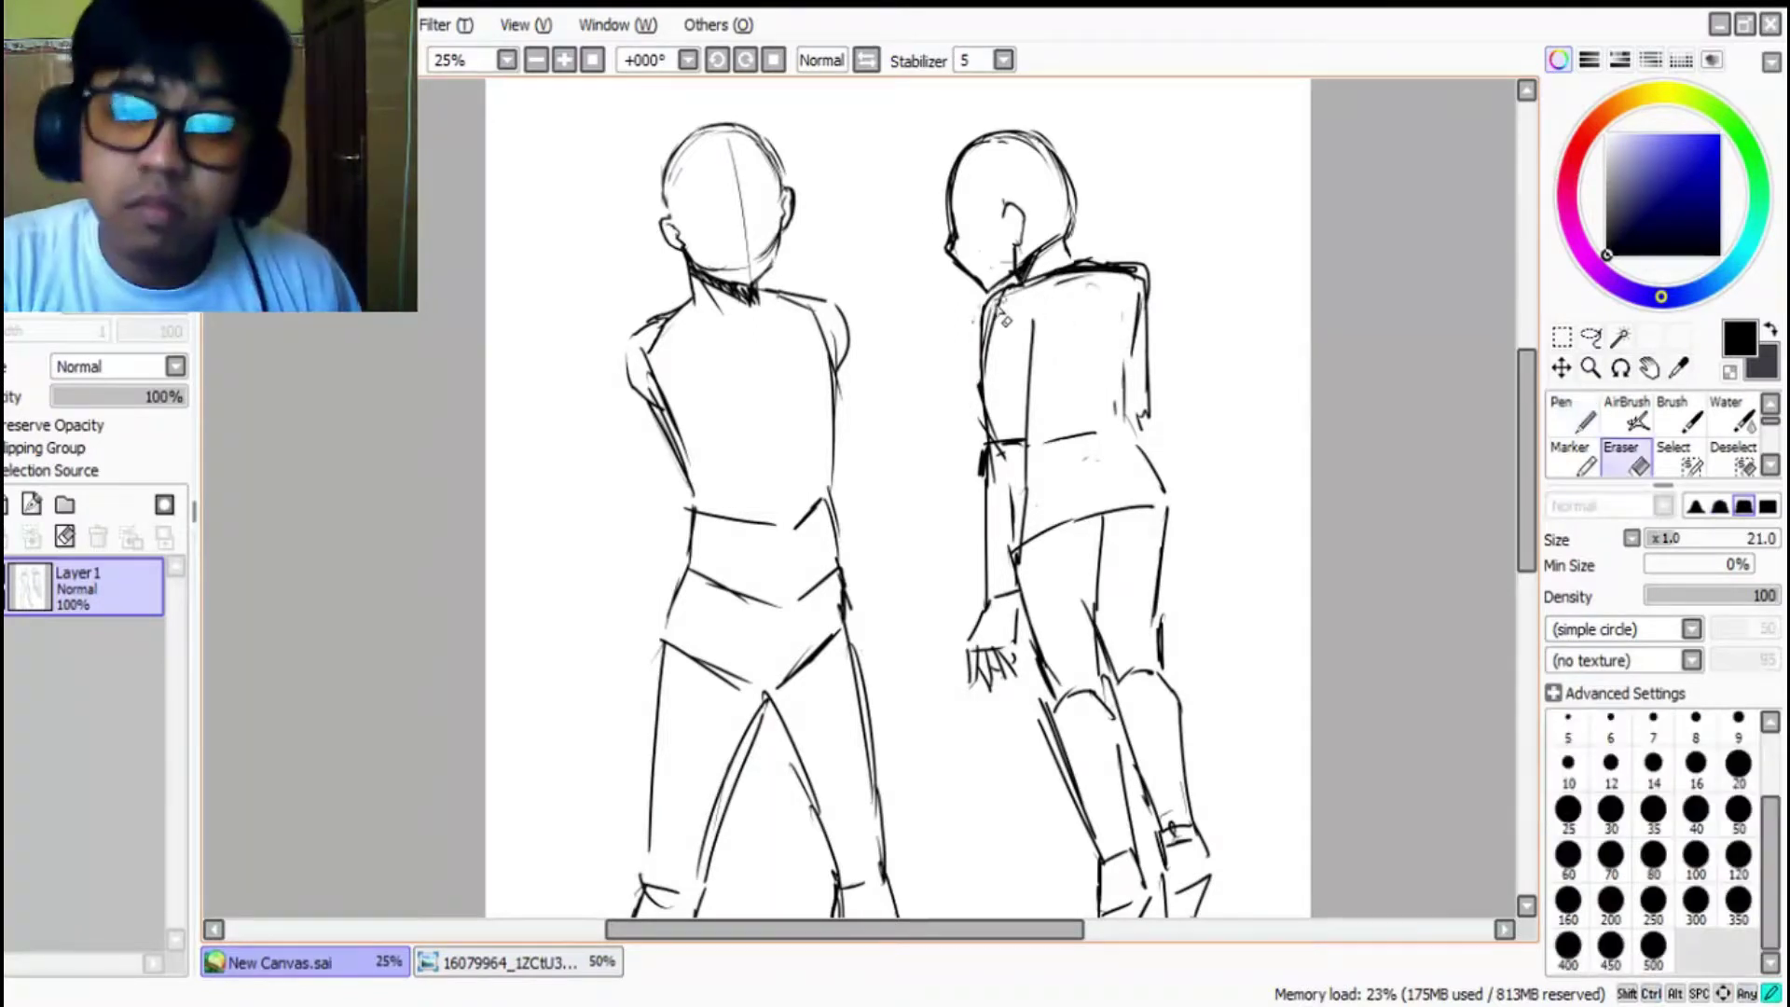
drag(985, 477, 978, 451)
drag(1075, 271, 1134, 268)
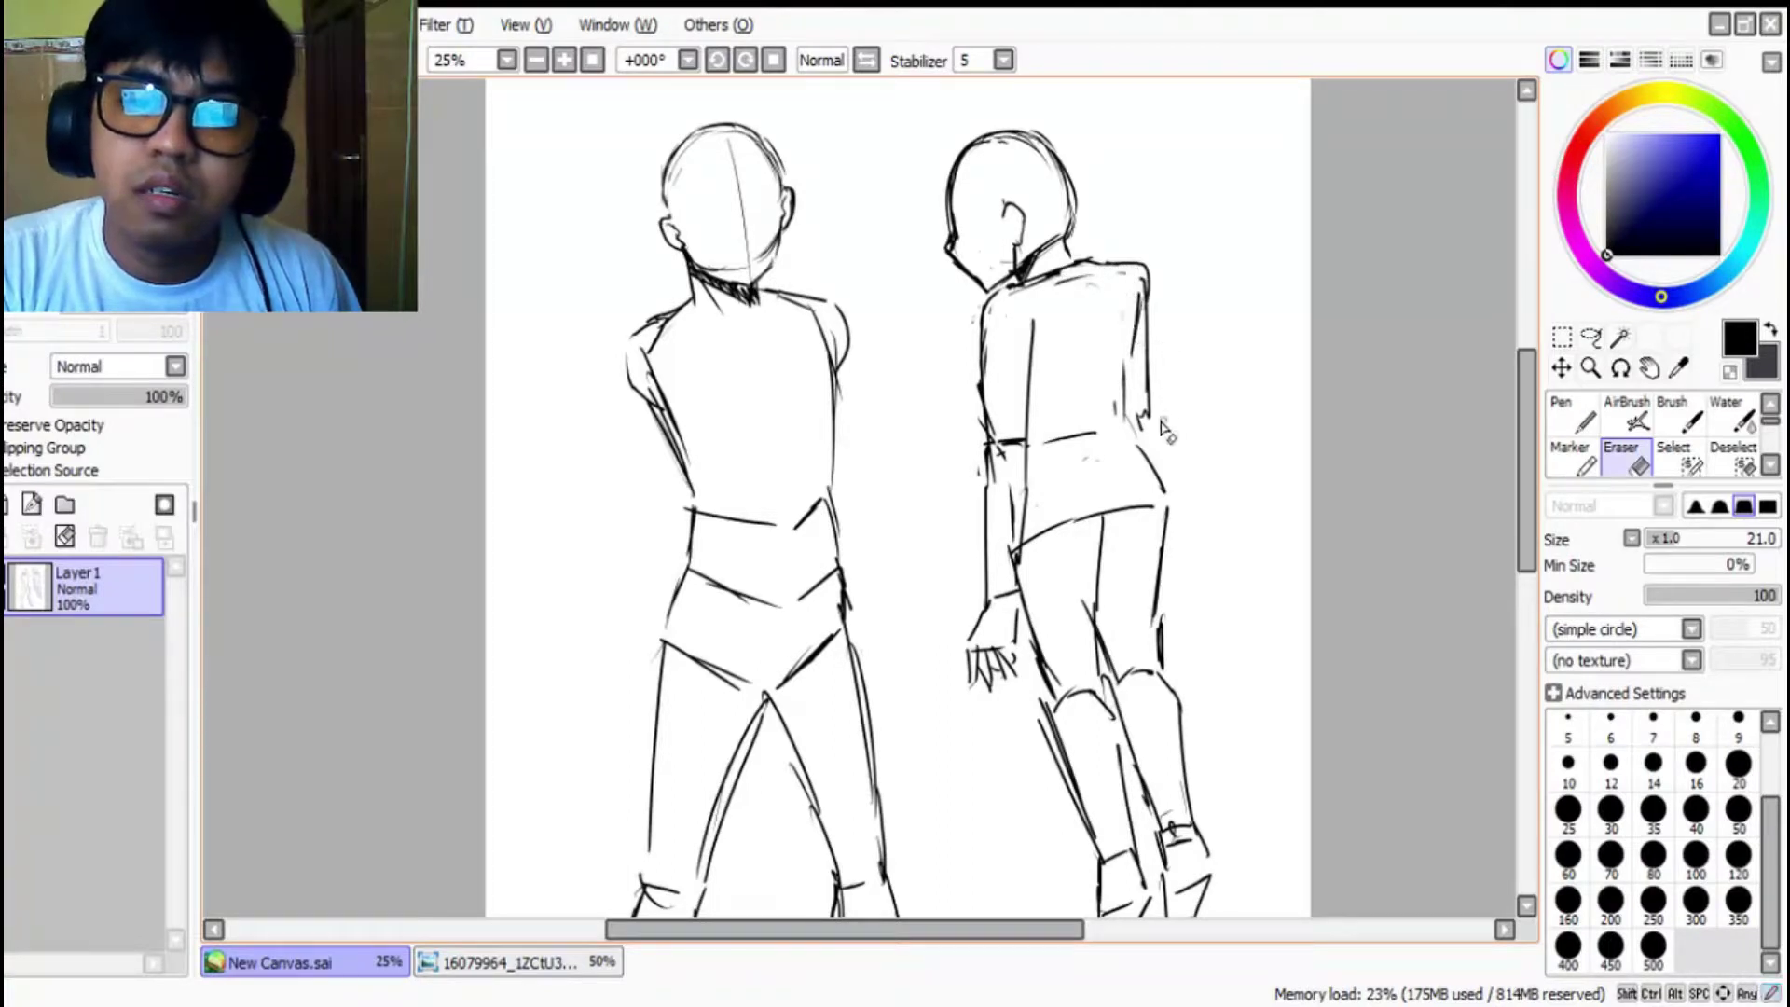
Step: Clean up and round off the second figure's far shoulder corner, and retrace the line from neck to front shoulder
key(n)
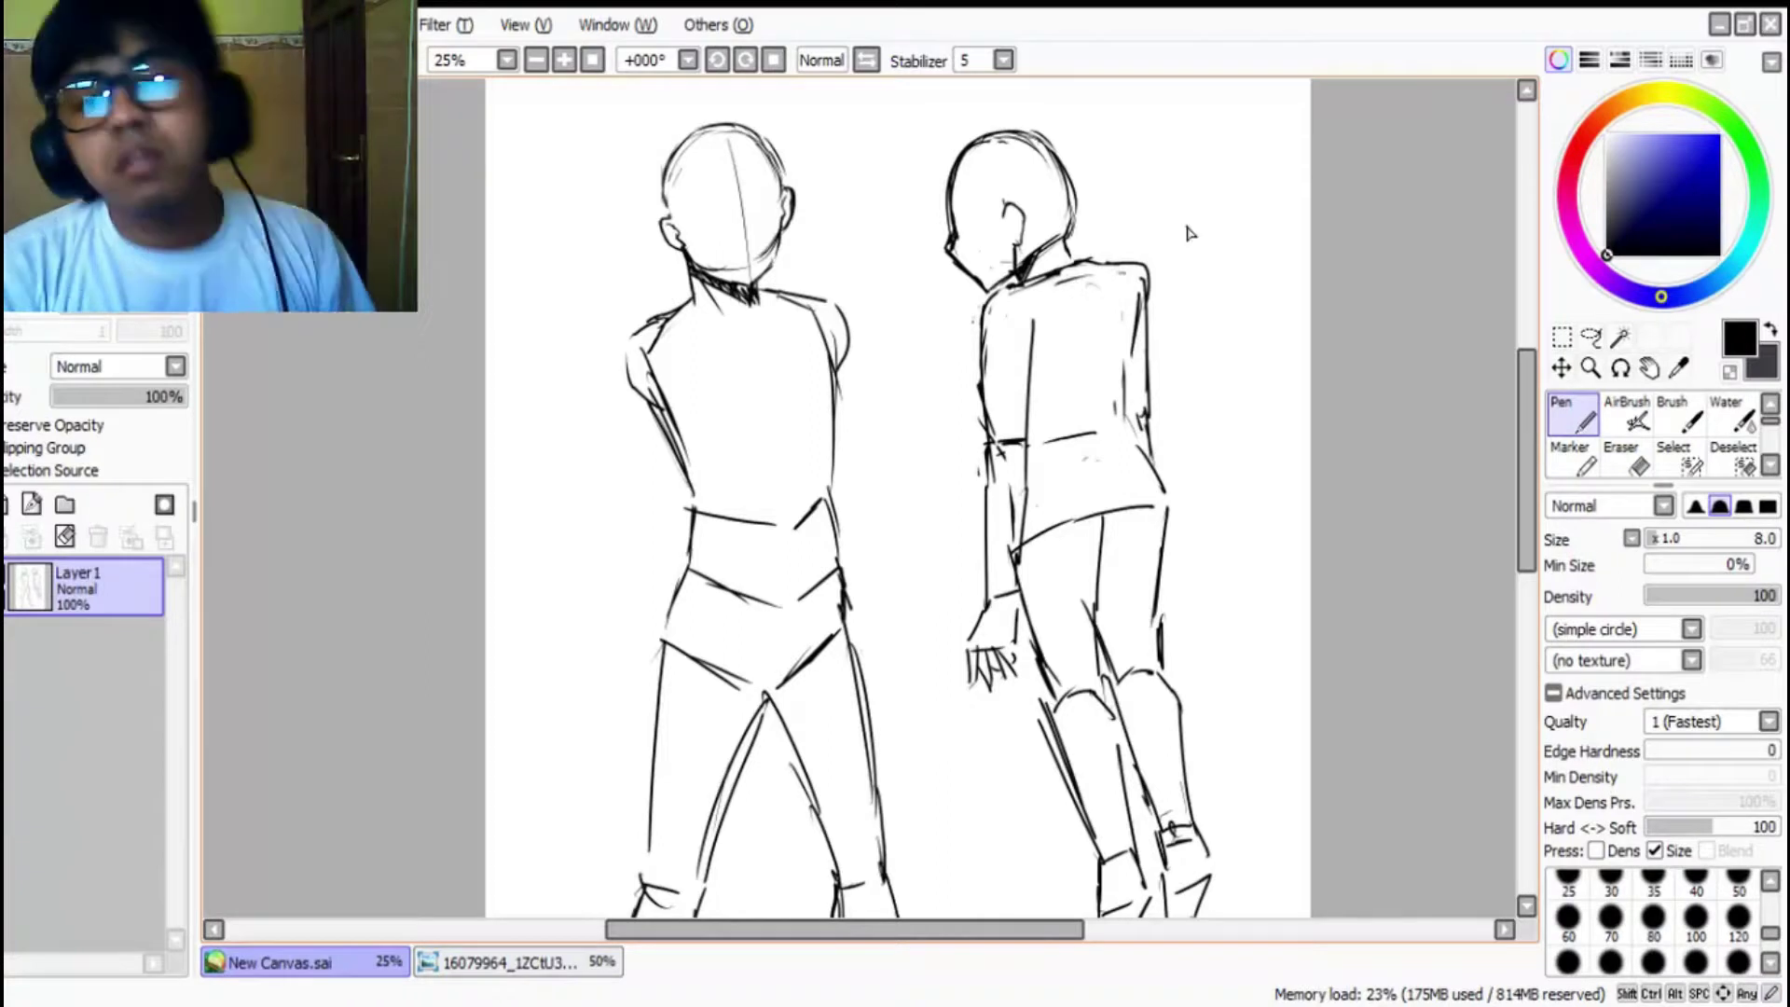
scroll(1190, 233, down, 1)
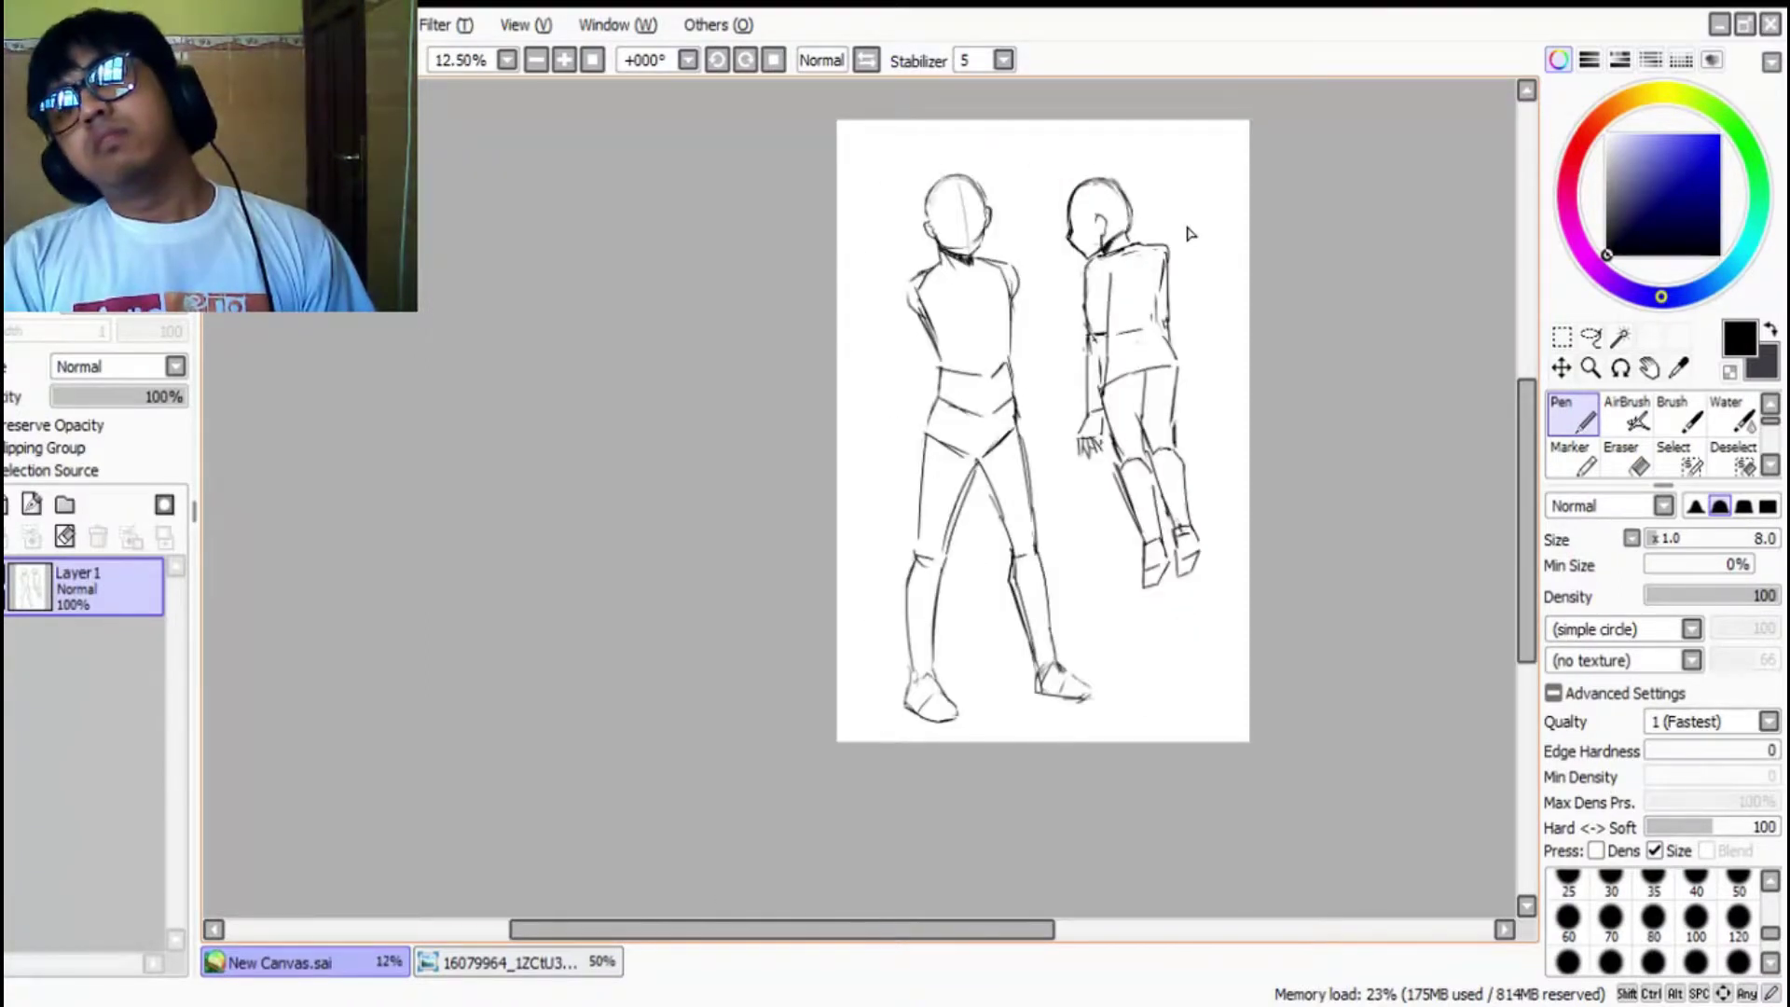
scroll(1189, 233, up, 2)
key(e)
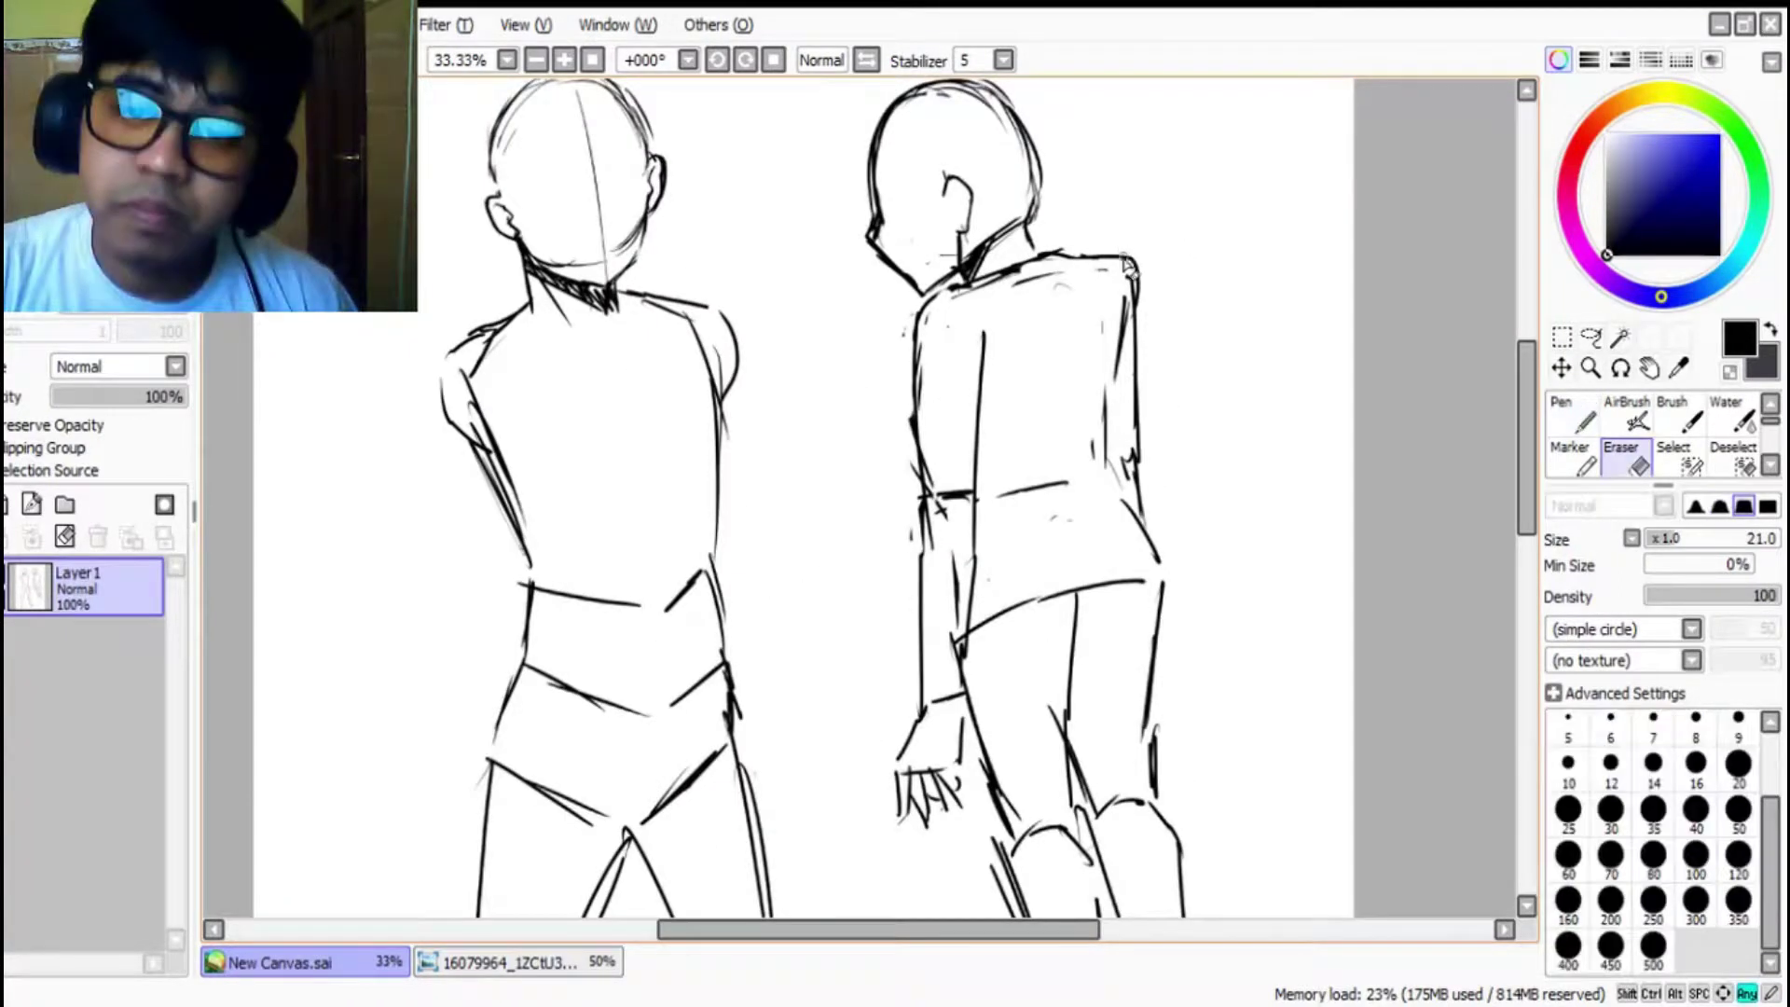
mouse_move(1130, 272)
mouse_down()
mouse_move(1025, 270)
mouse_move(1107, 266)
mouse_move(1052, 266)
mouse_move(1139, 296)
mouse_up()
key(n)
mouse_move(1004, 271)
mouse_down()
mouse_move(939, 296)
mouse_move(910, 351)
mouse_up()
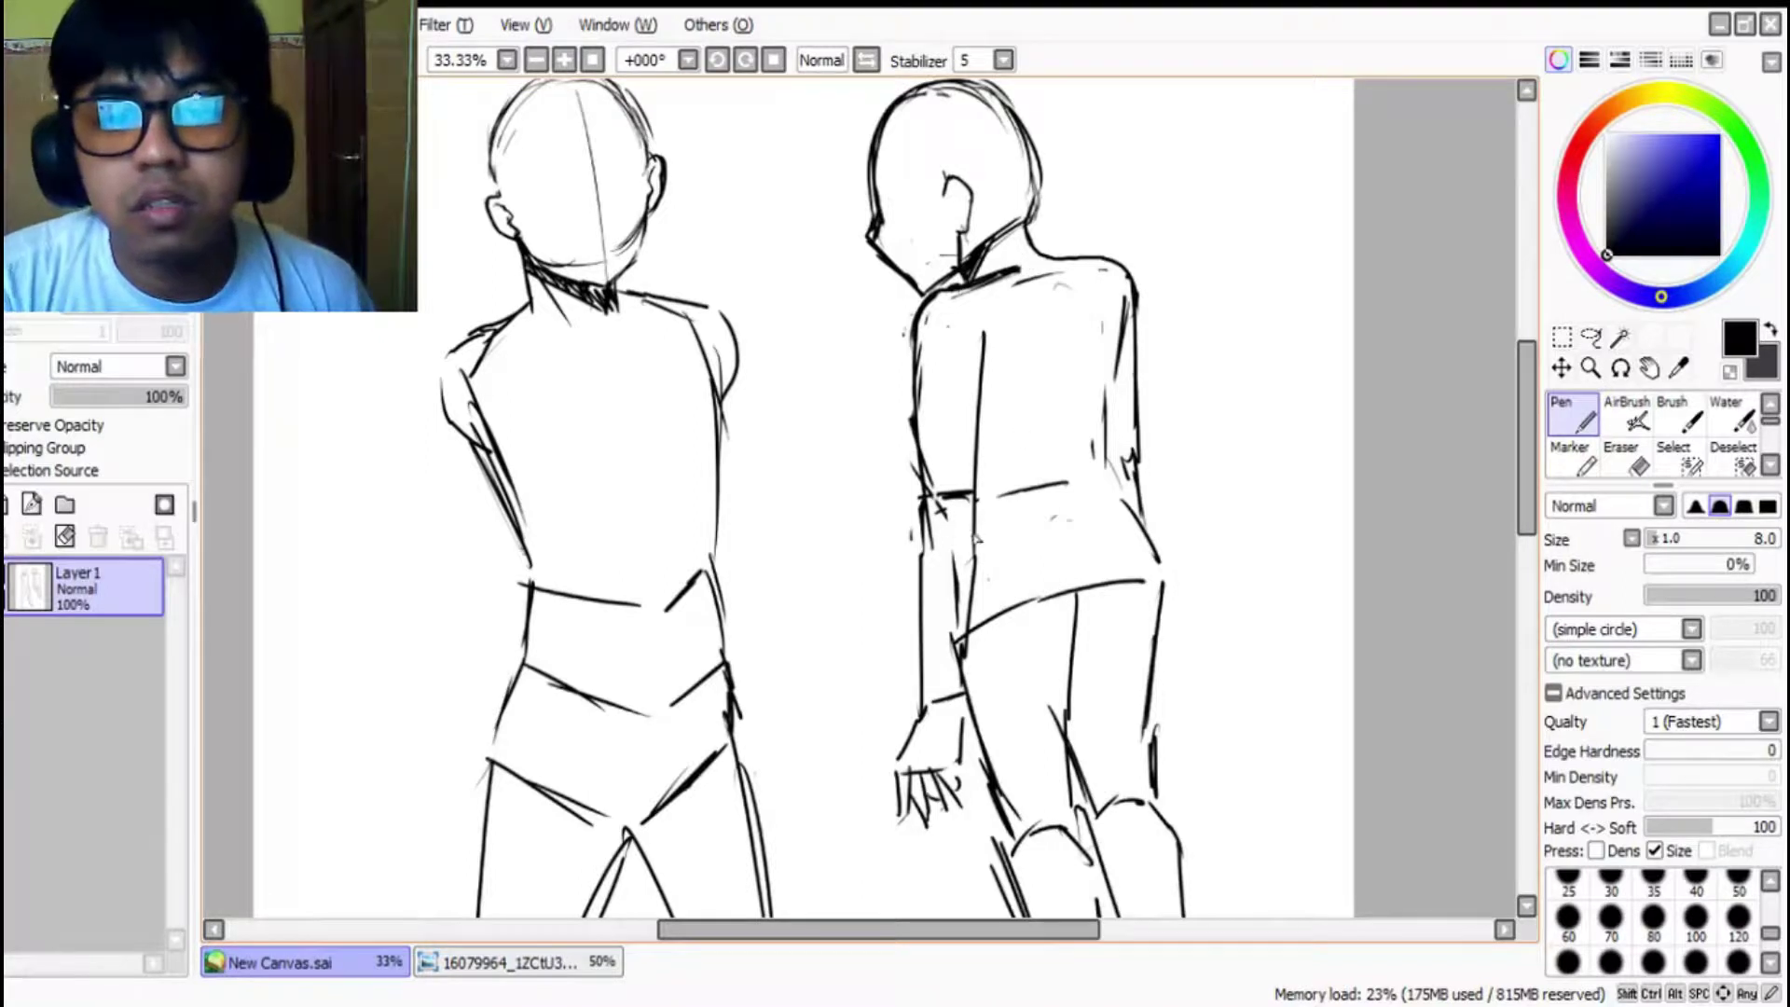
Step: Refine the second figure's near forearm contours and add the far forearm line down the back to the hip
drag(975, 494, 975, 593)
key(ctrl+z)
drag(1134, 450, 1156, 558)
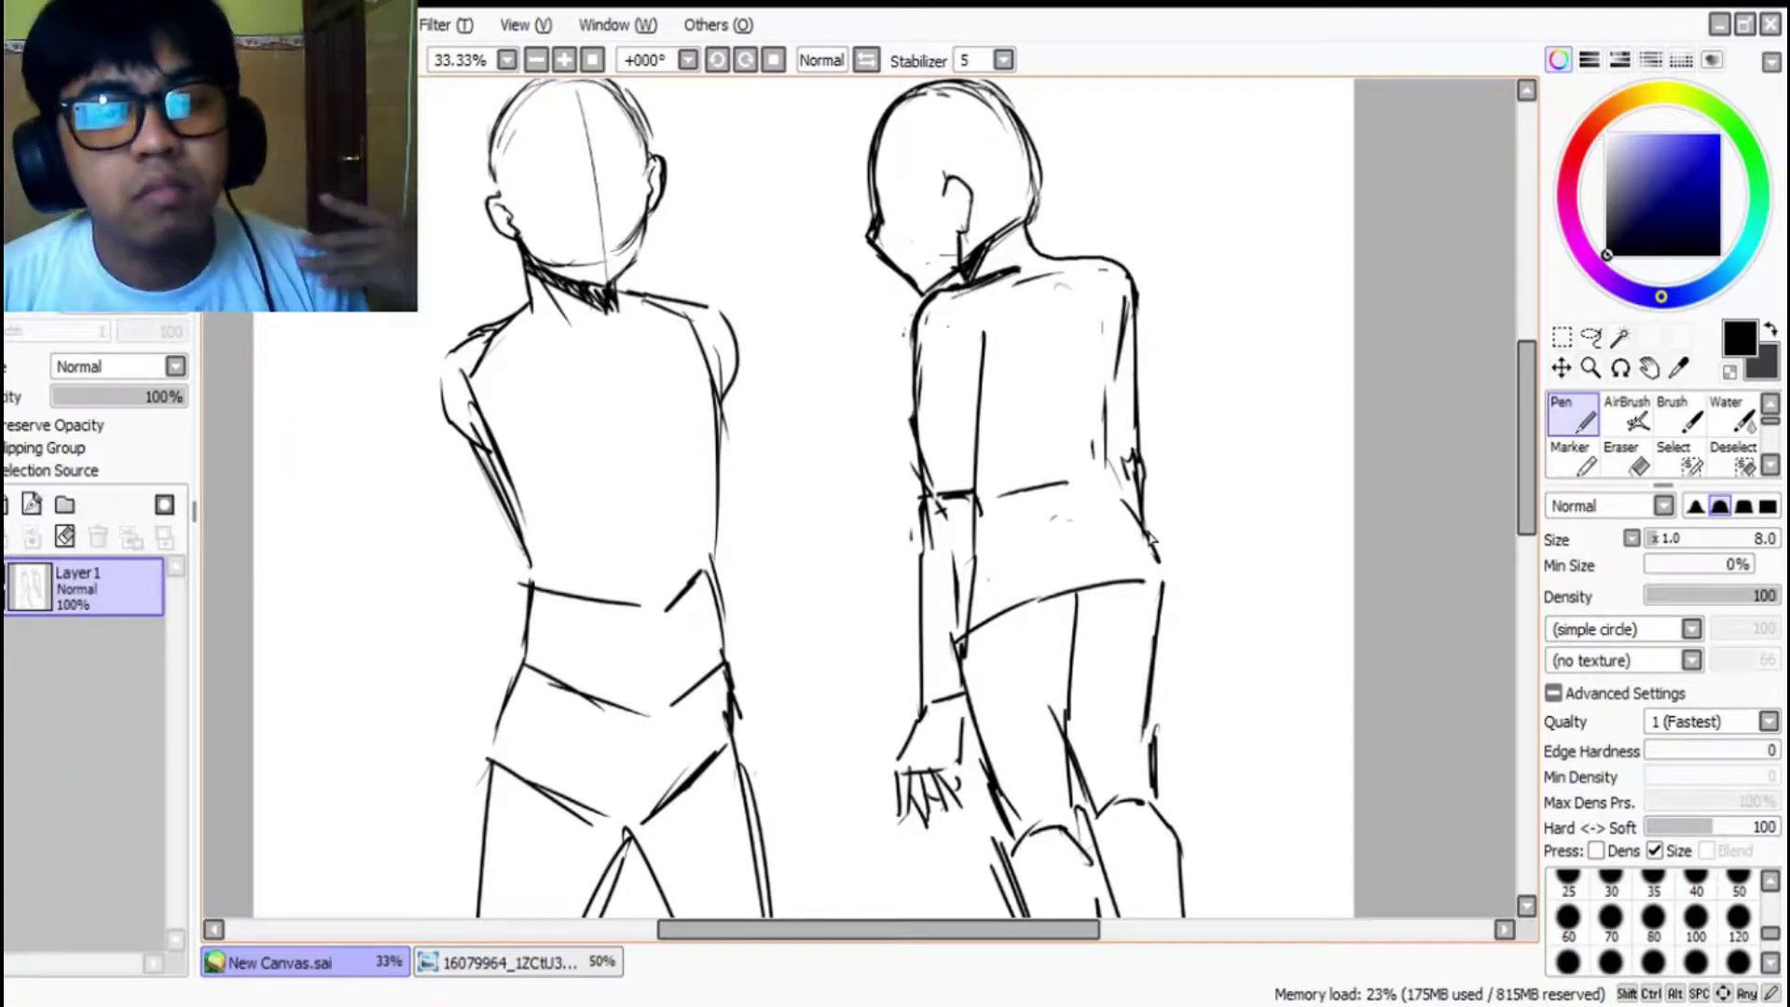
drag(1017, 257, 1018, 271)
drag(976, 496, 967, 635)
drag(935, 522, 923, 592)
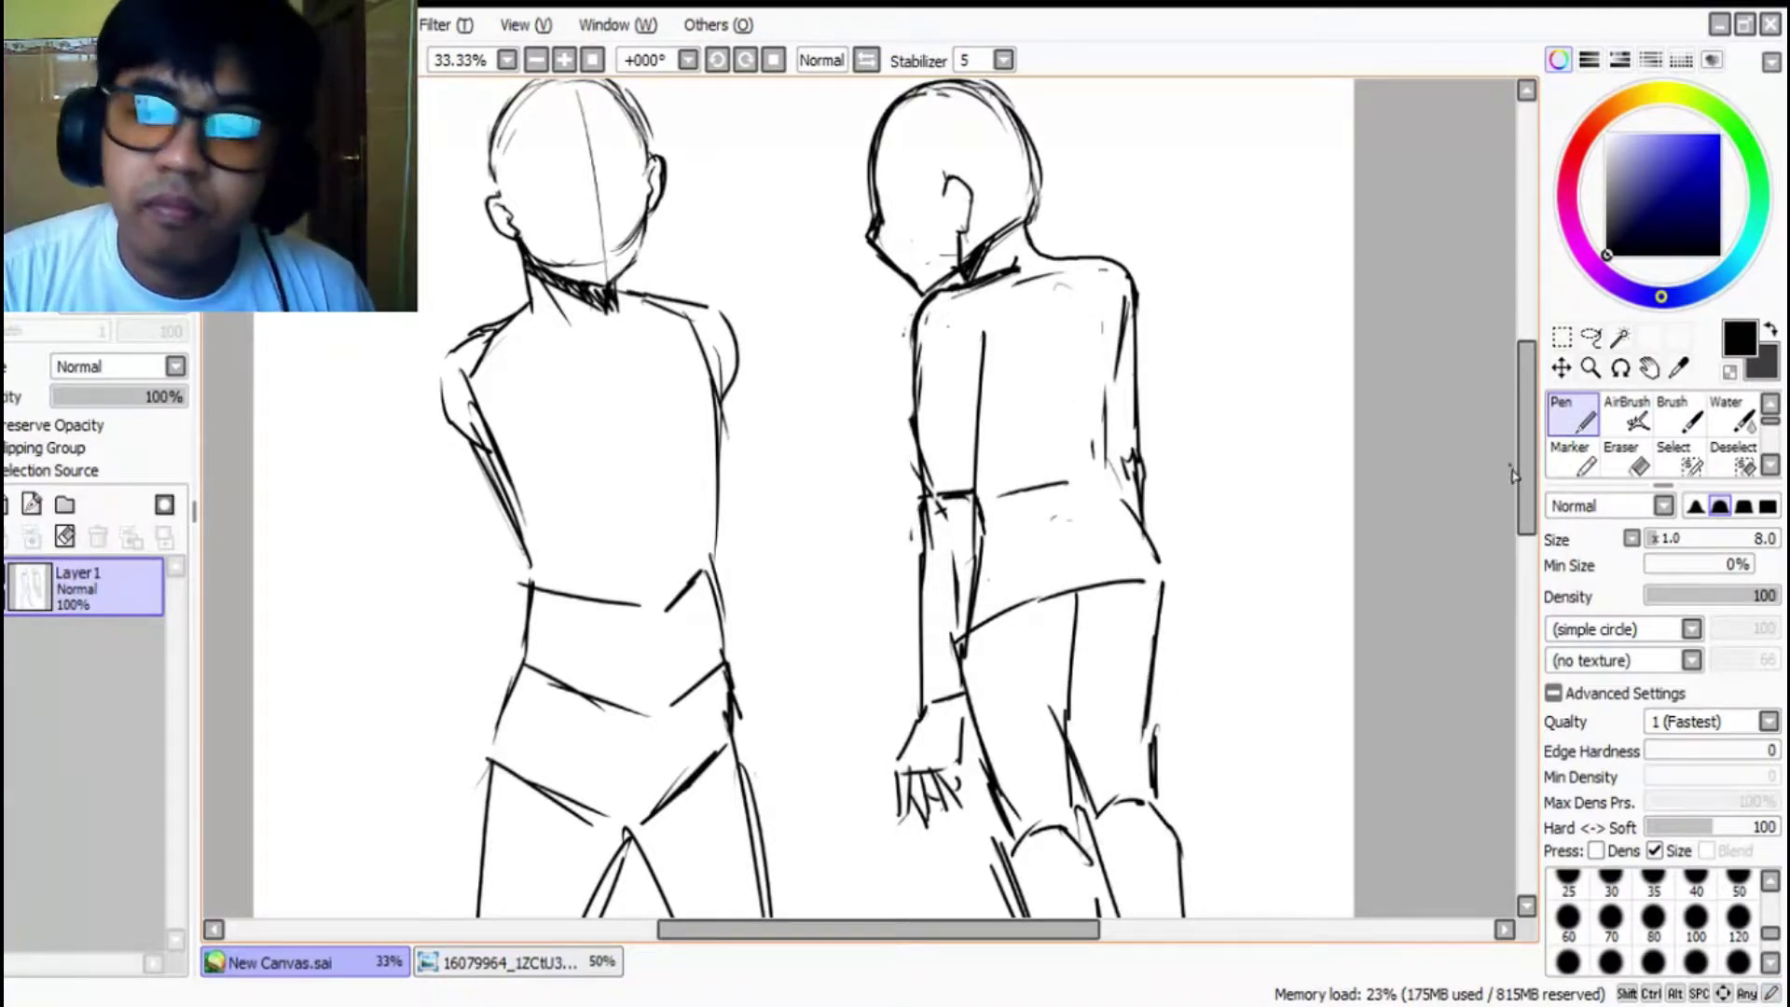
scroll(1512, 475, down, 3)
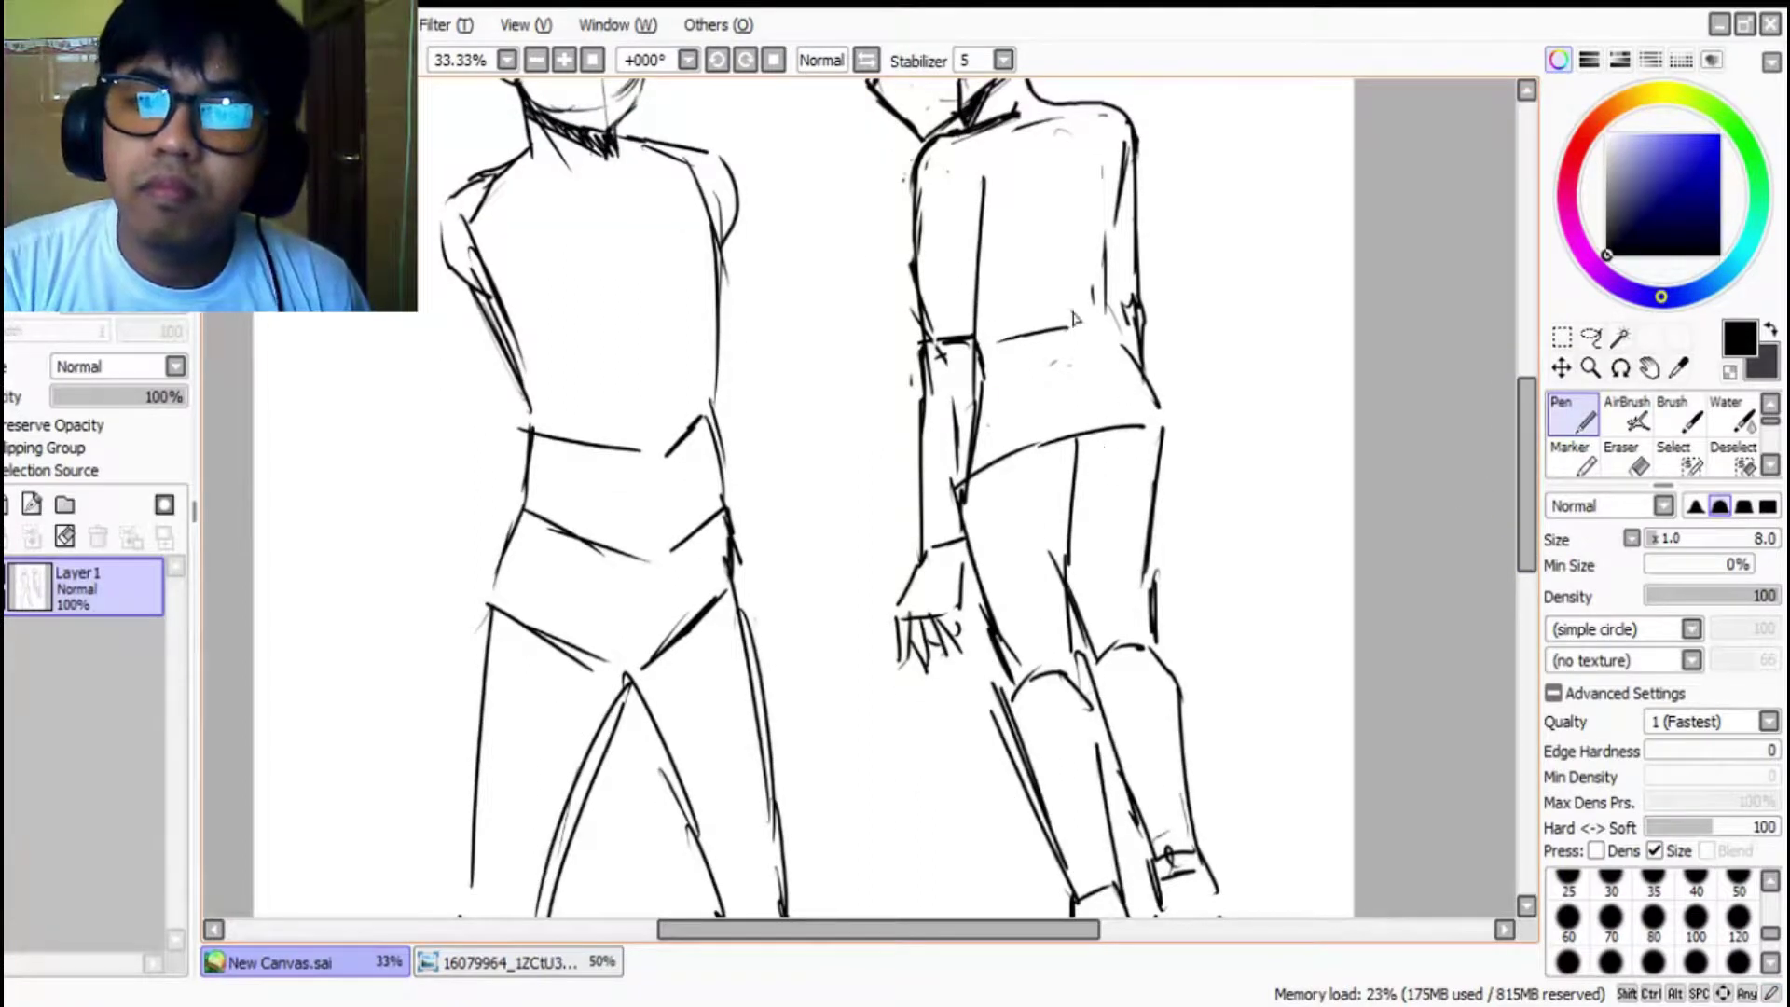
Step: Lasso the second figure and rotate it slightly clockwise so that its body leans, applying the transform
scroll(1146, 570, down, 3)
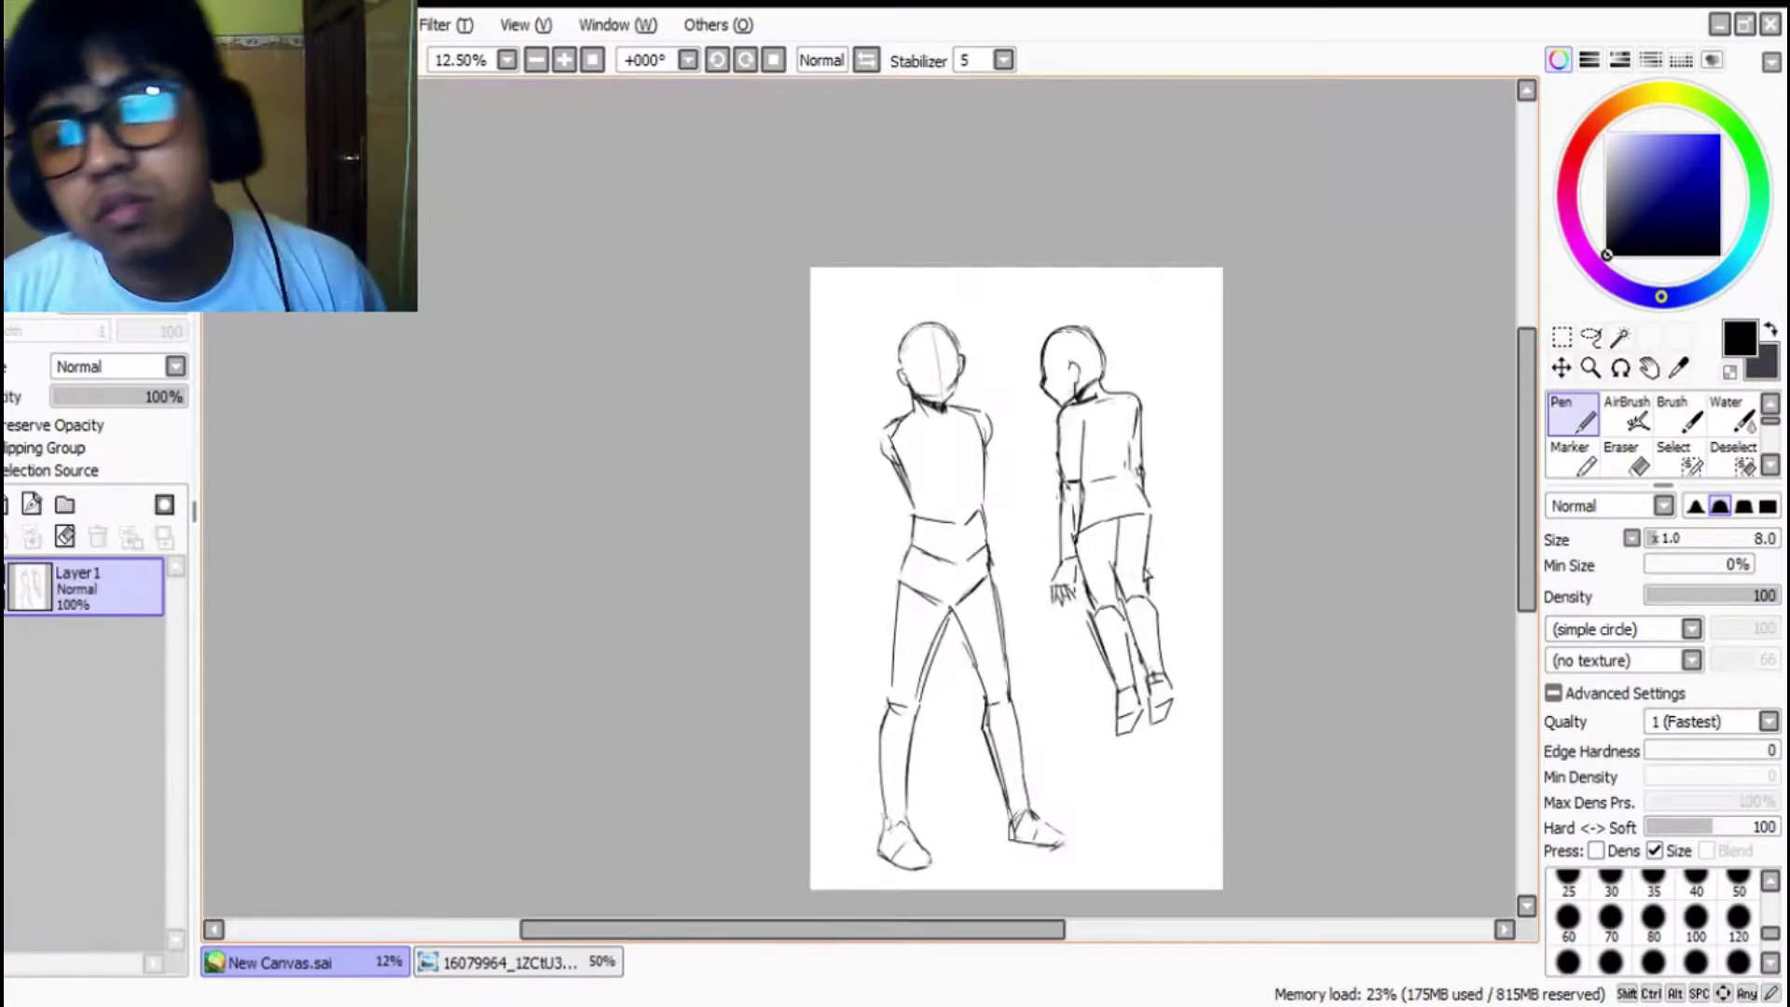
scroll(1145, 733, up, 1)
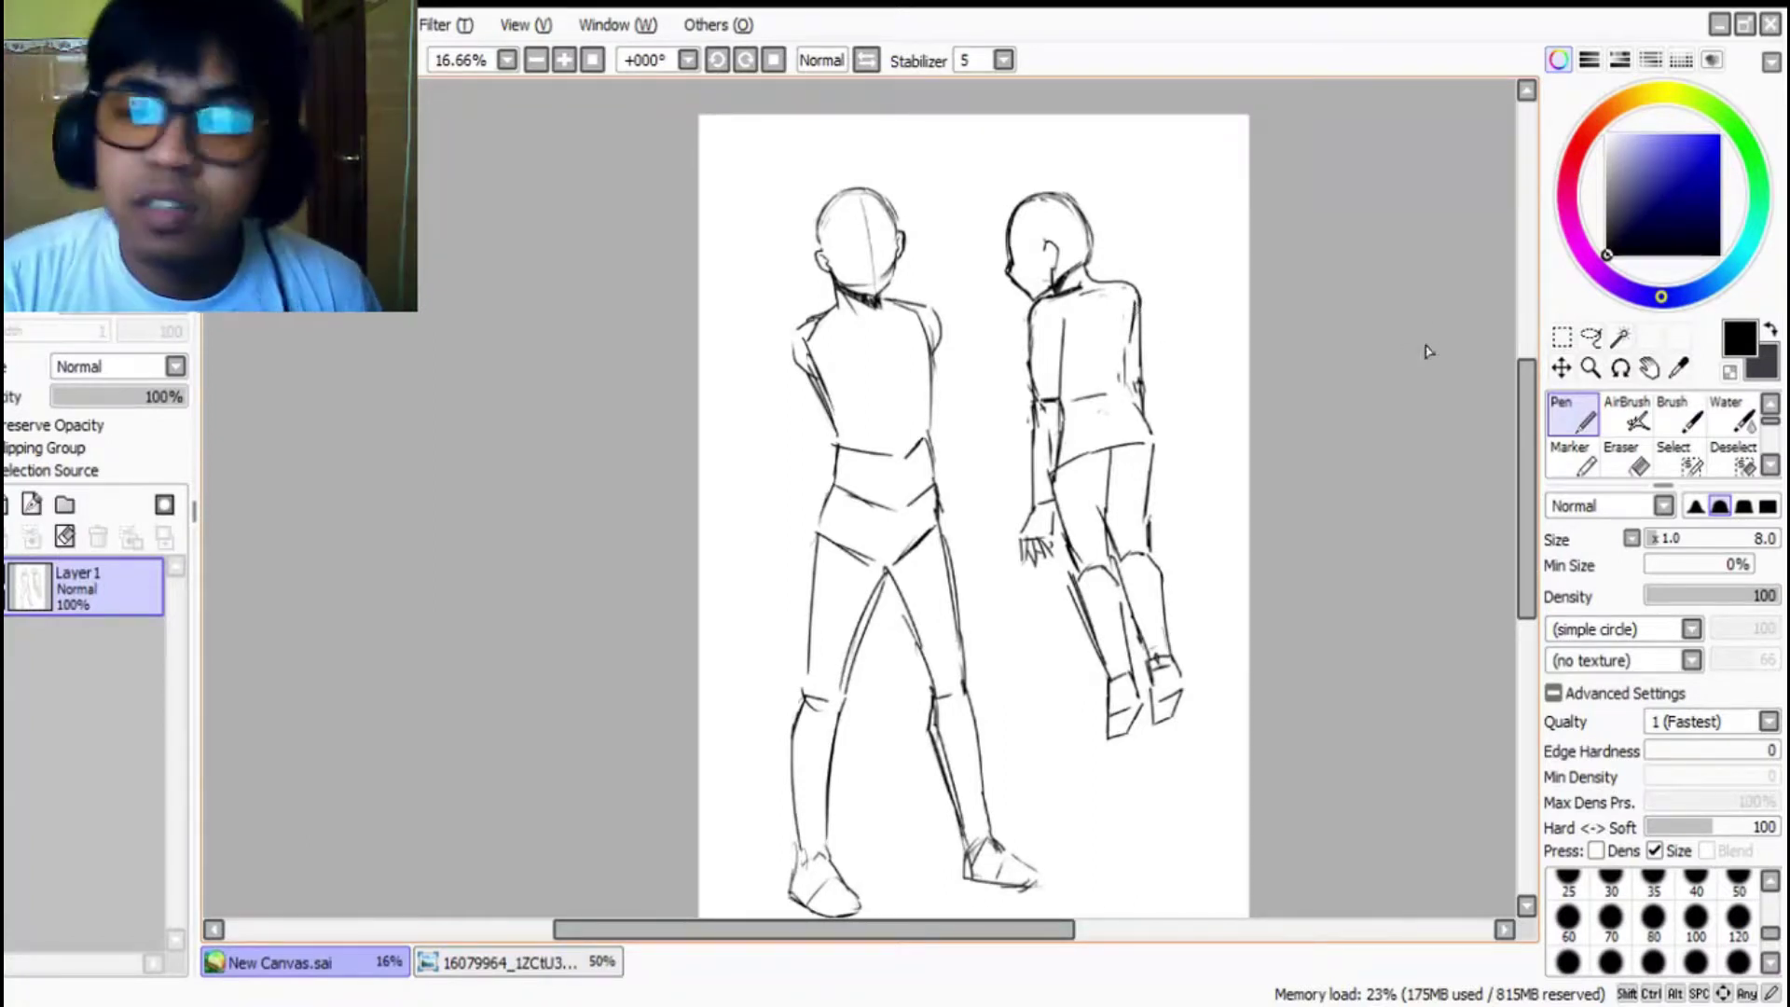
click(1590, 336)
mouse_move(1222, 769)
mouse_down()
mouse_move(1115, 785)
mouse_move(969, 578)
mouse_move(991, 172)
mouse_move(1254, 597)
mouse_up()
key(ctrl+t)
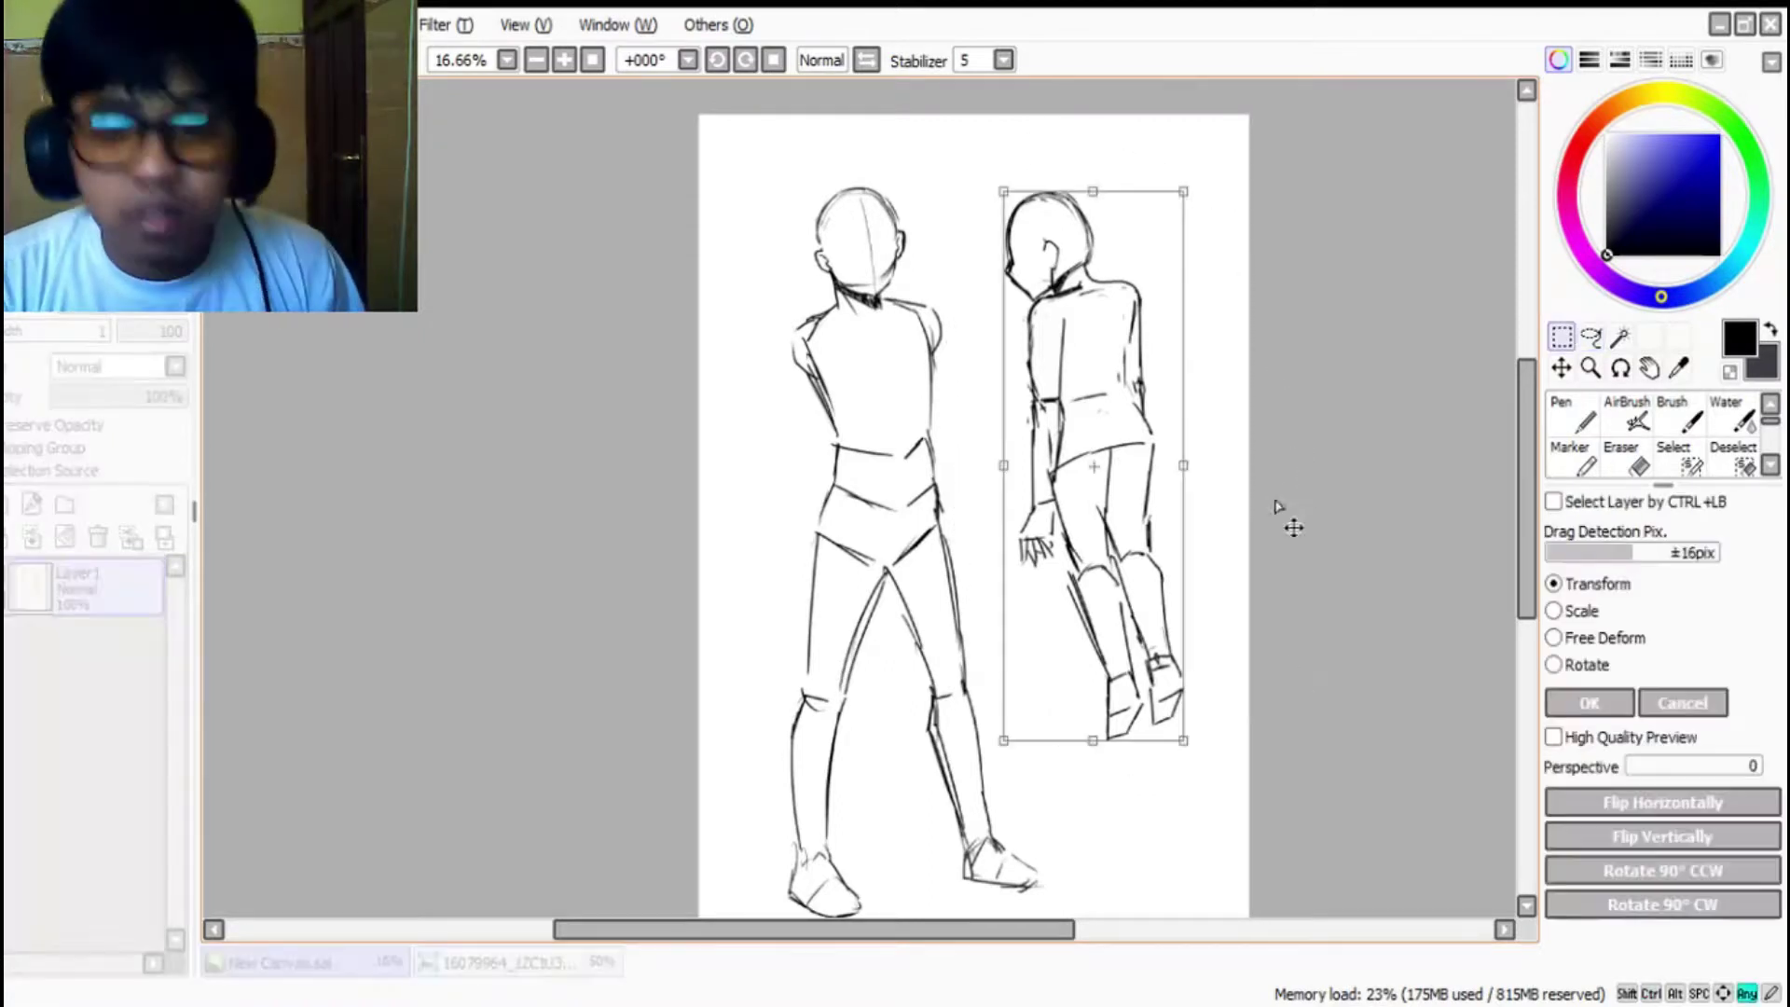
drag(1277, 506, 1270, 546)
click(1590, 702)
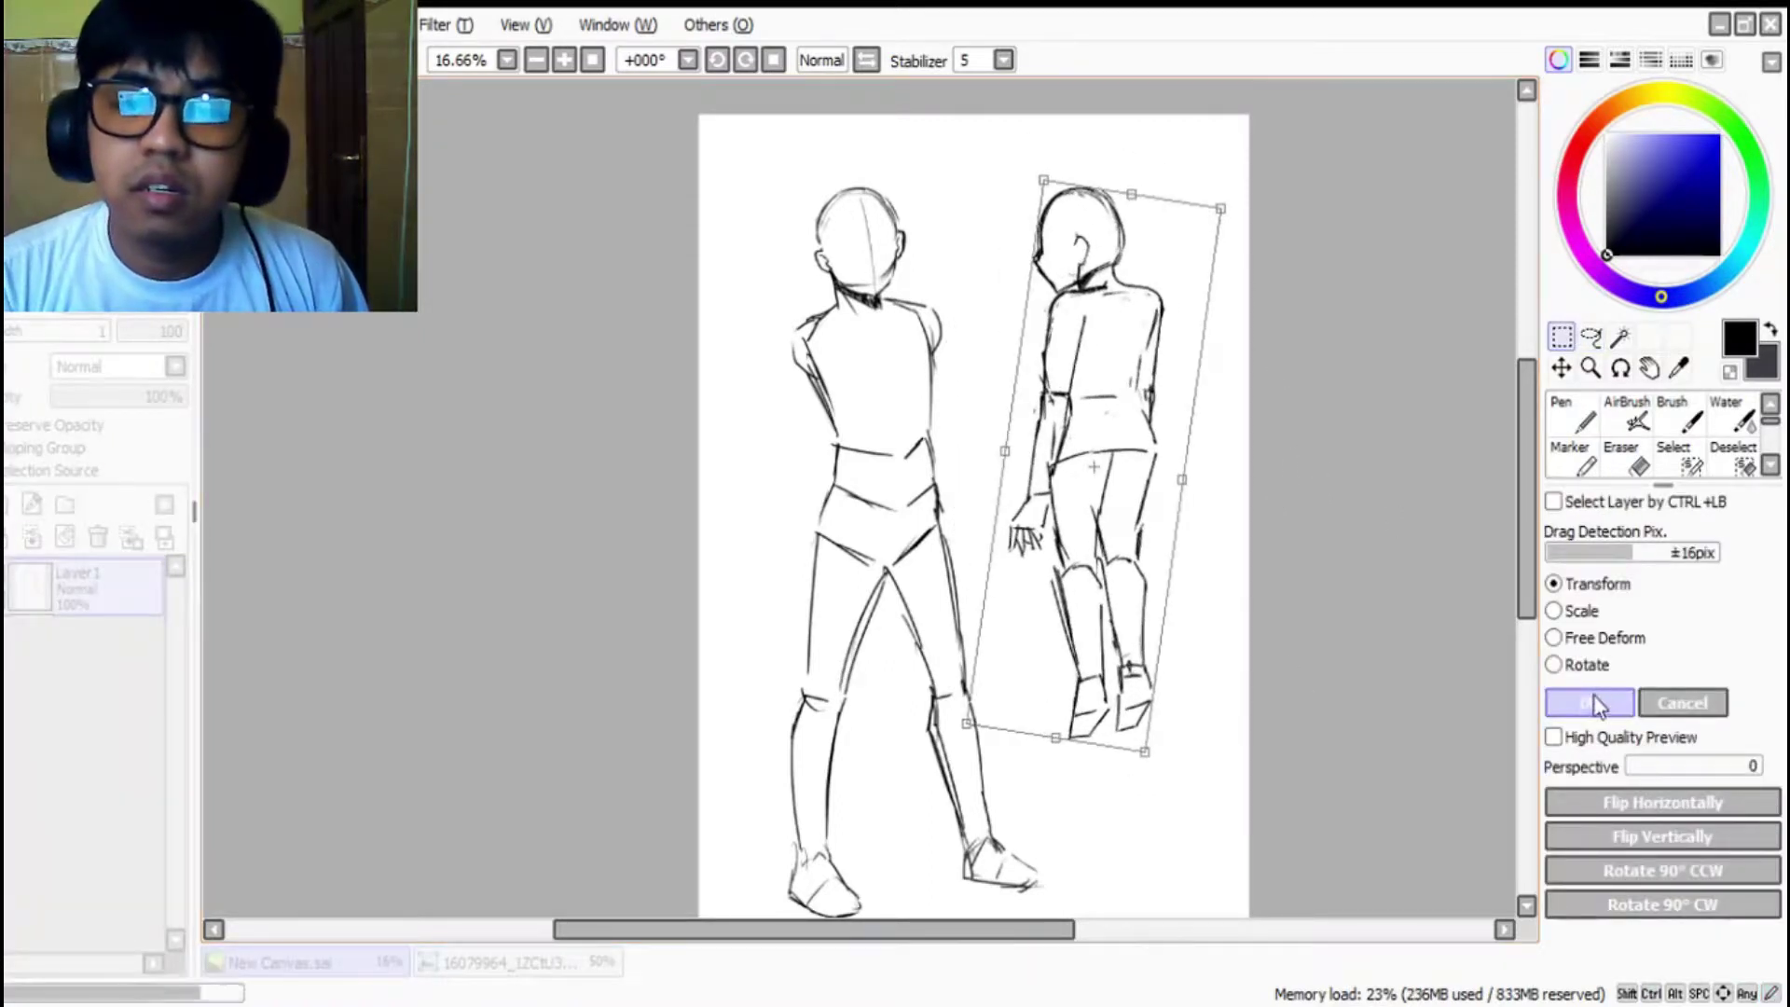
Step: Sketch the first figure's near upper arm crossing the chest from the shoulder, with a curved cuff line and upper and lower contours
click(1559, 404)
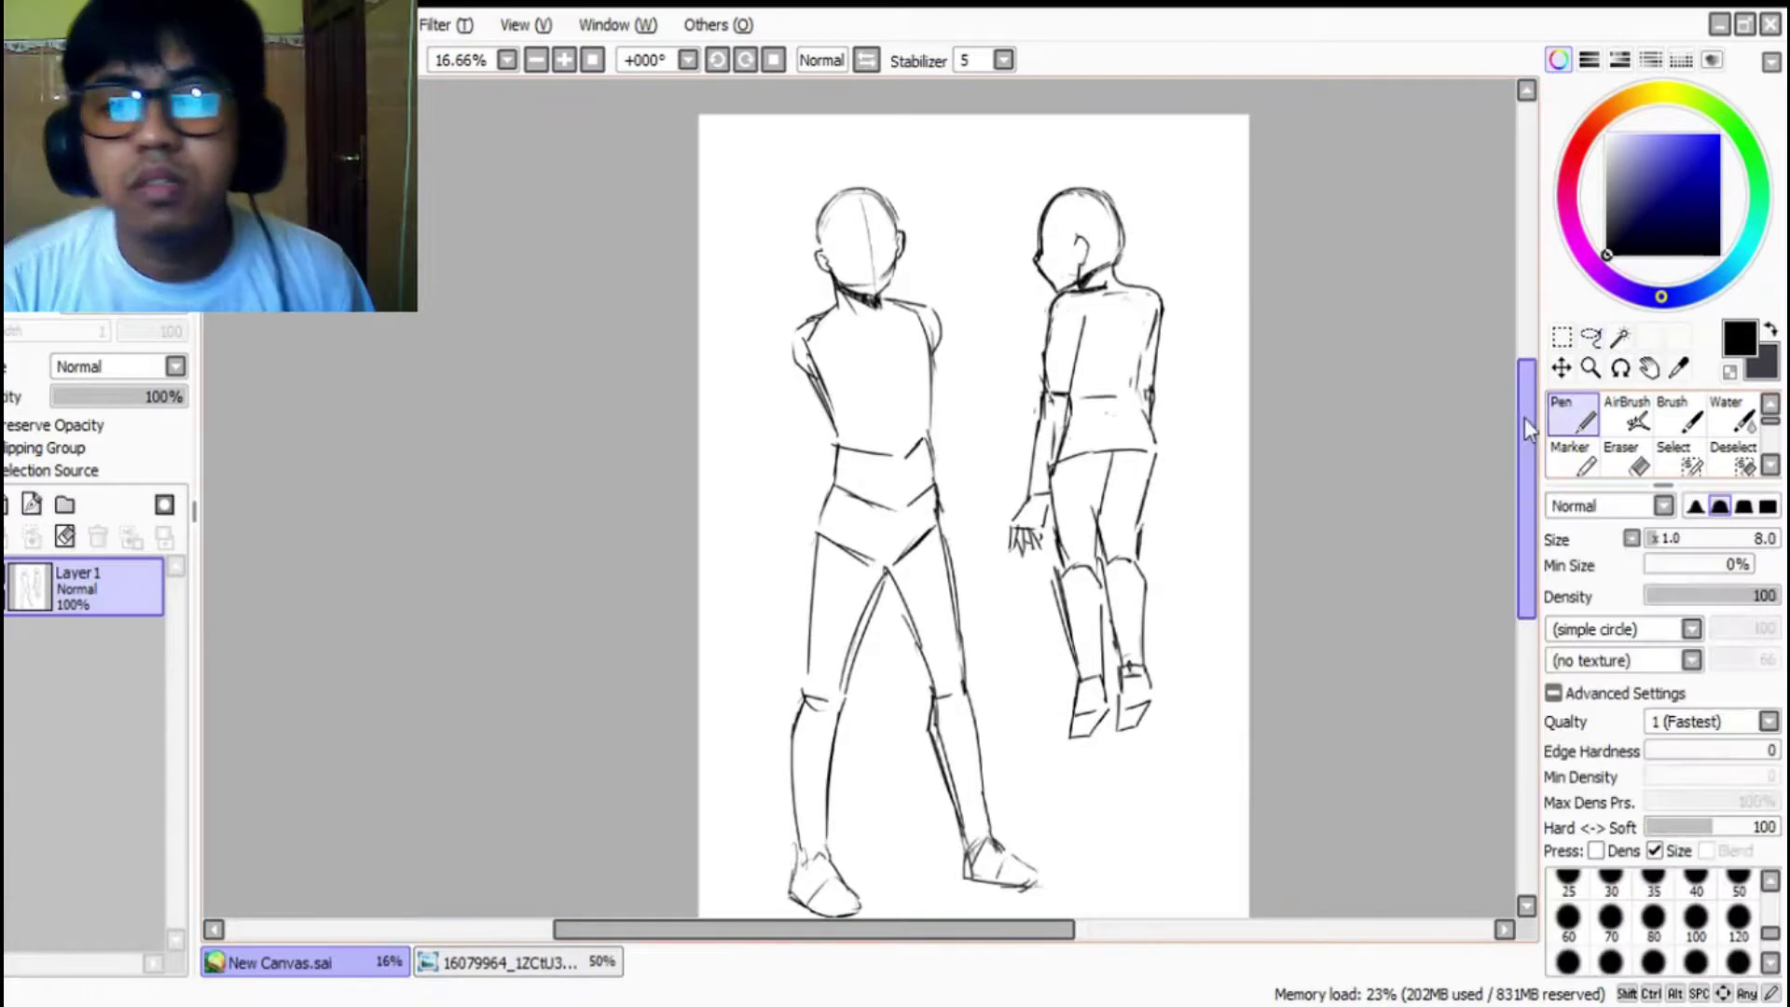
scroll(897, 196, up, 2)
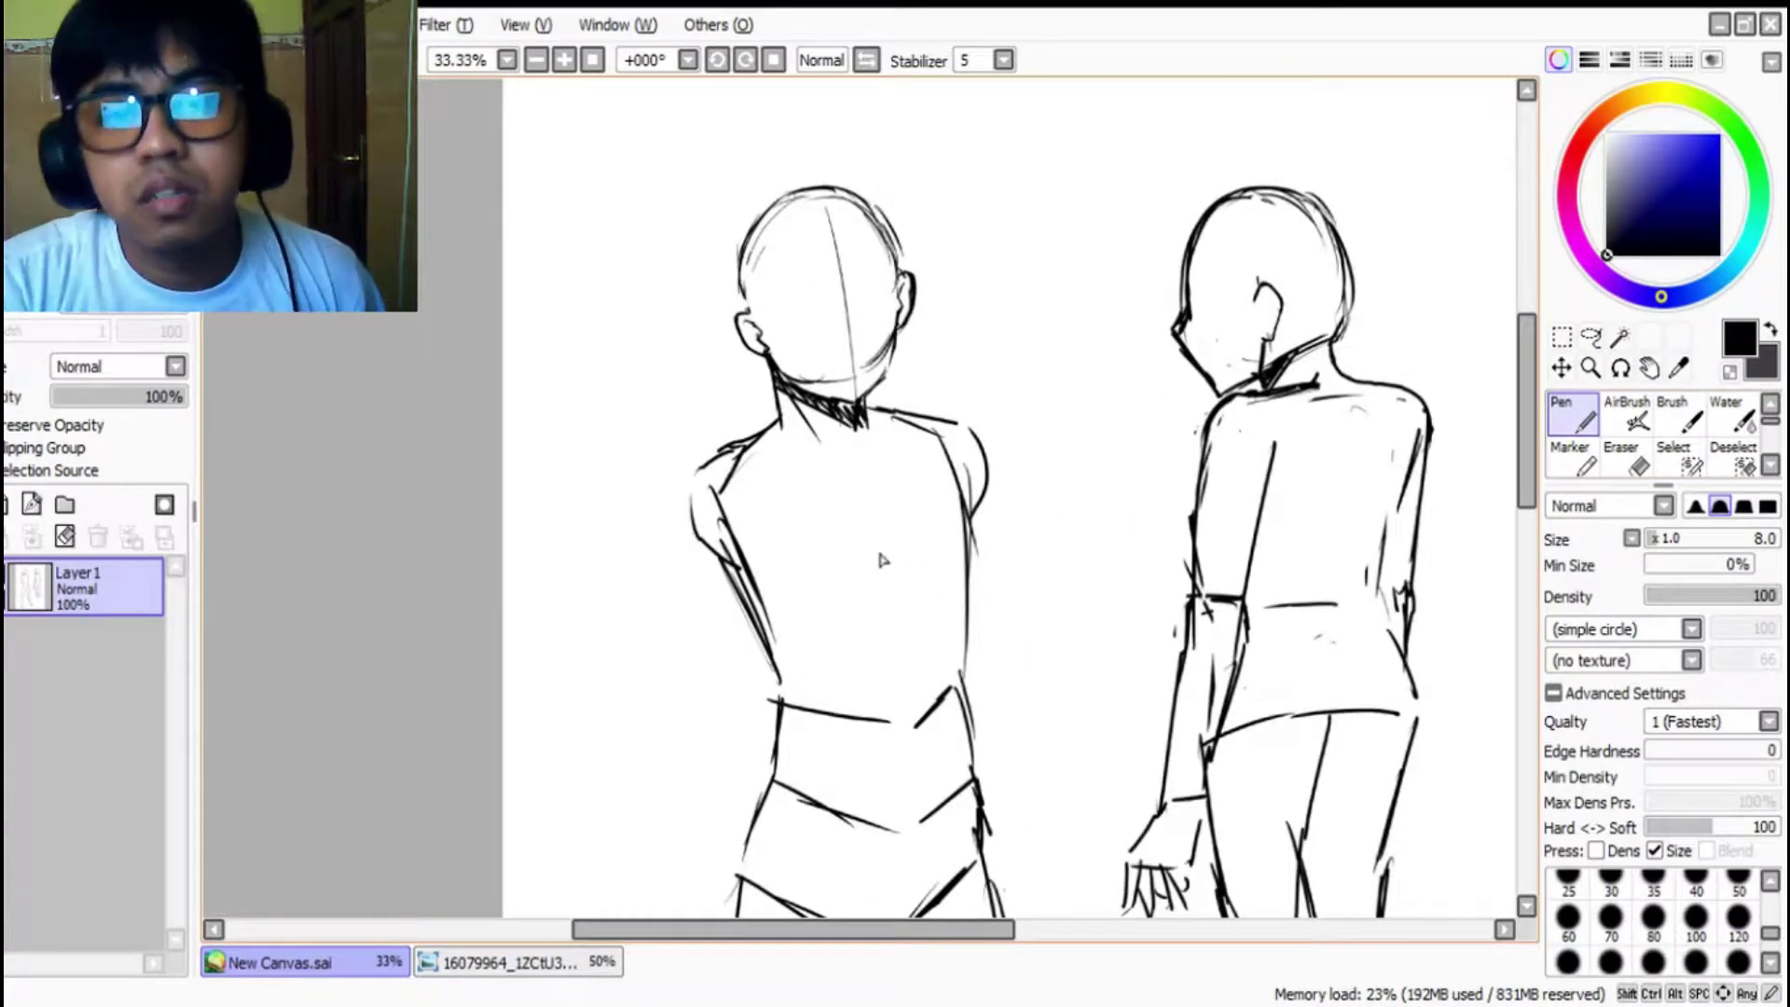
mouse_move(701, 489)
mouse_down()
mouse_move(719, 453)
mouse_move(813, 467)
mouse_up()
drag(736, 565, 802, 554)
drag(798, 464, 798, 555)
drag(785, 478, 789, 545)
mouse_move(803, 461)
mouse_down()
mouse_move(793, 546)
mouse_move(843, 456)
mouse_move(802, 546)
mouse_move(822, 455)
mouse_move(928, 446)
mouse_up()
drag(793, 543, 975, 520)
drag(880, 449, 985, 458)
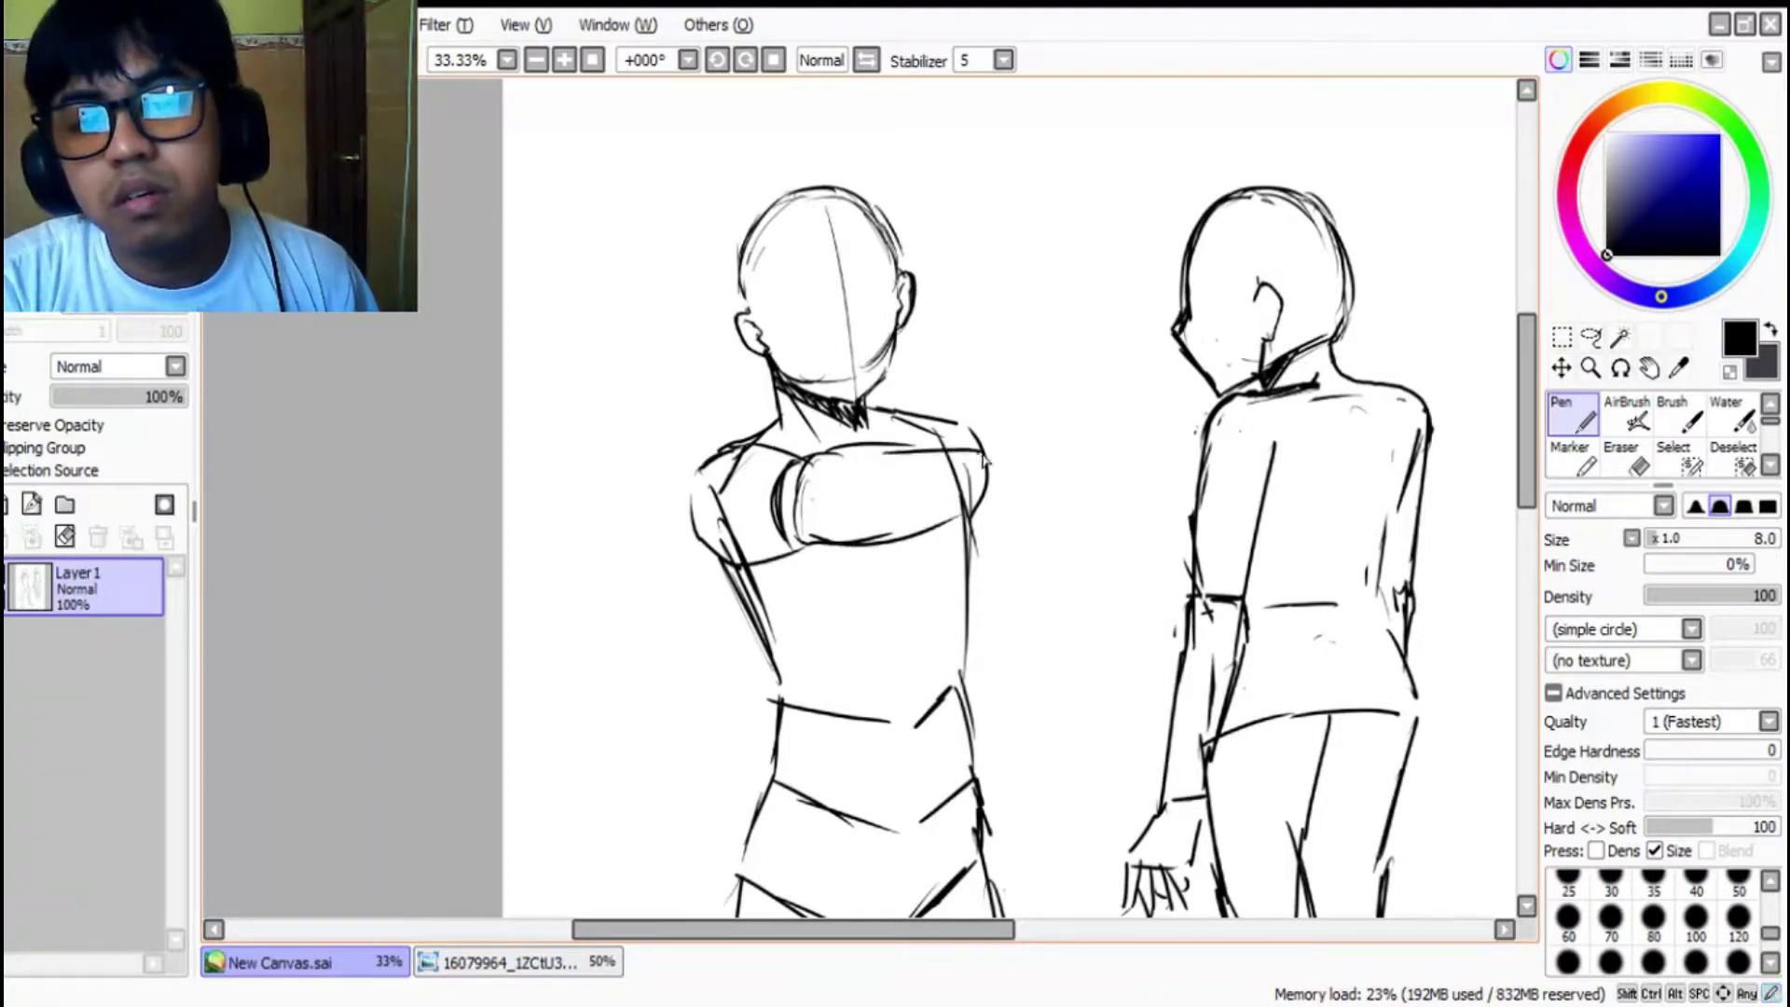
Step: Extend the first figure's arms past the chest toward the second figure, closing off the forearm end with short curved lines
mouse_move(943, 531)
mouse_down()
mouse_move(1007, 511)
mouse_move(1005, 444)
mouse_move(1026, 417)
mouse_up()
mouse_move(1002, 452)
mouse_down()
mouse_move(1003, 513)
mouse_move(995, 442)
mouse_move(1127, 447)
mouse_move(1119, 495)
mouse_move(1076, 513)
mouse_move(1088, 417)
mouse_move(1114, 501)
mouse_up()
drag(1107, 457, 1107, 505)
drag(957, 424, 1047, 405)
drag(992, 532, 1042, 491)
drag(1081, 416, 1107, 431)
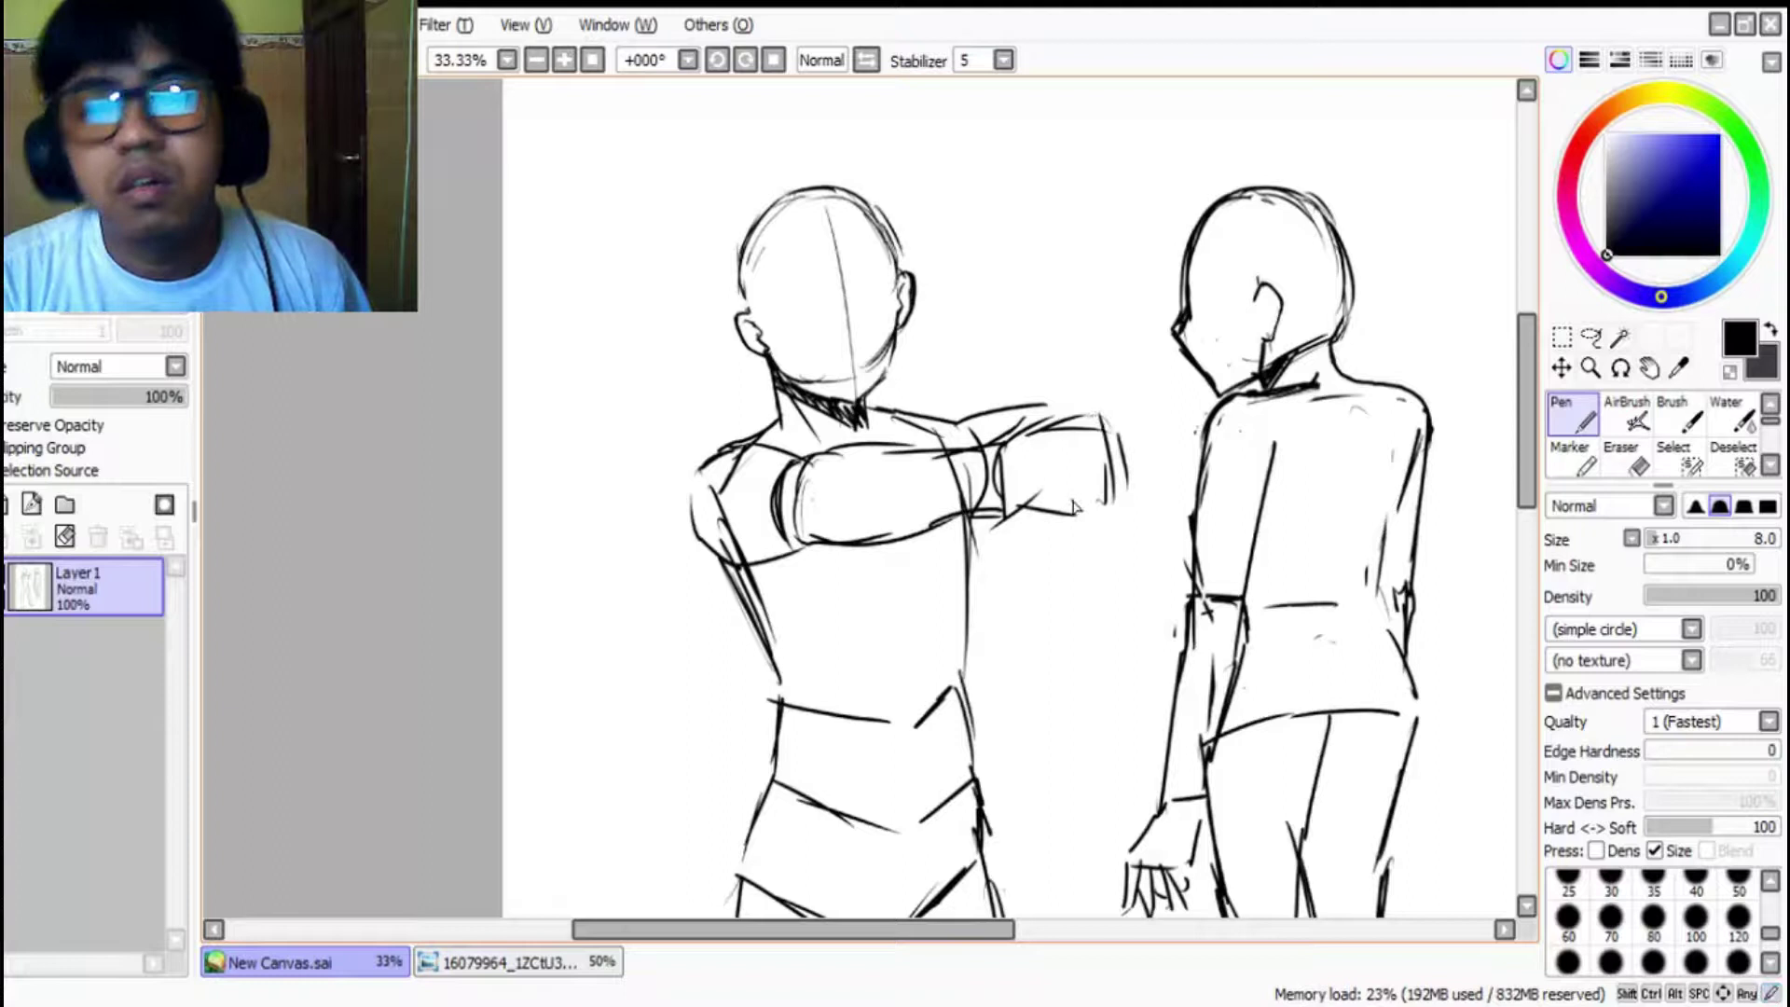
Step: Lasso the whole second figure, cut it from Layer1 and paste it onto a separate layer
scroll(1072, 448, down, 3)
scroll(1079, 407, up, 2)
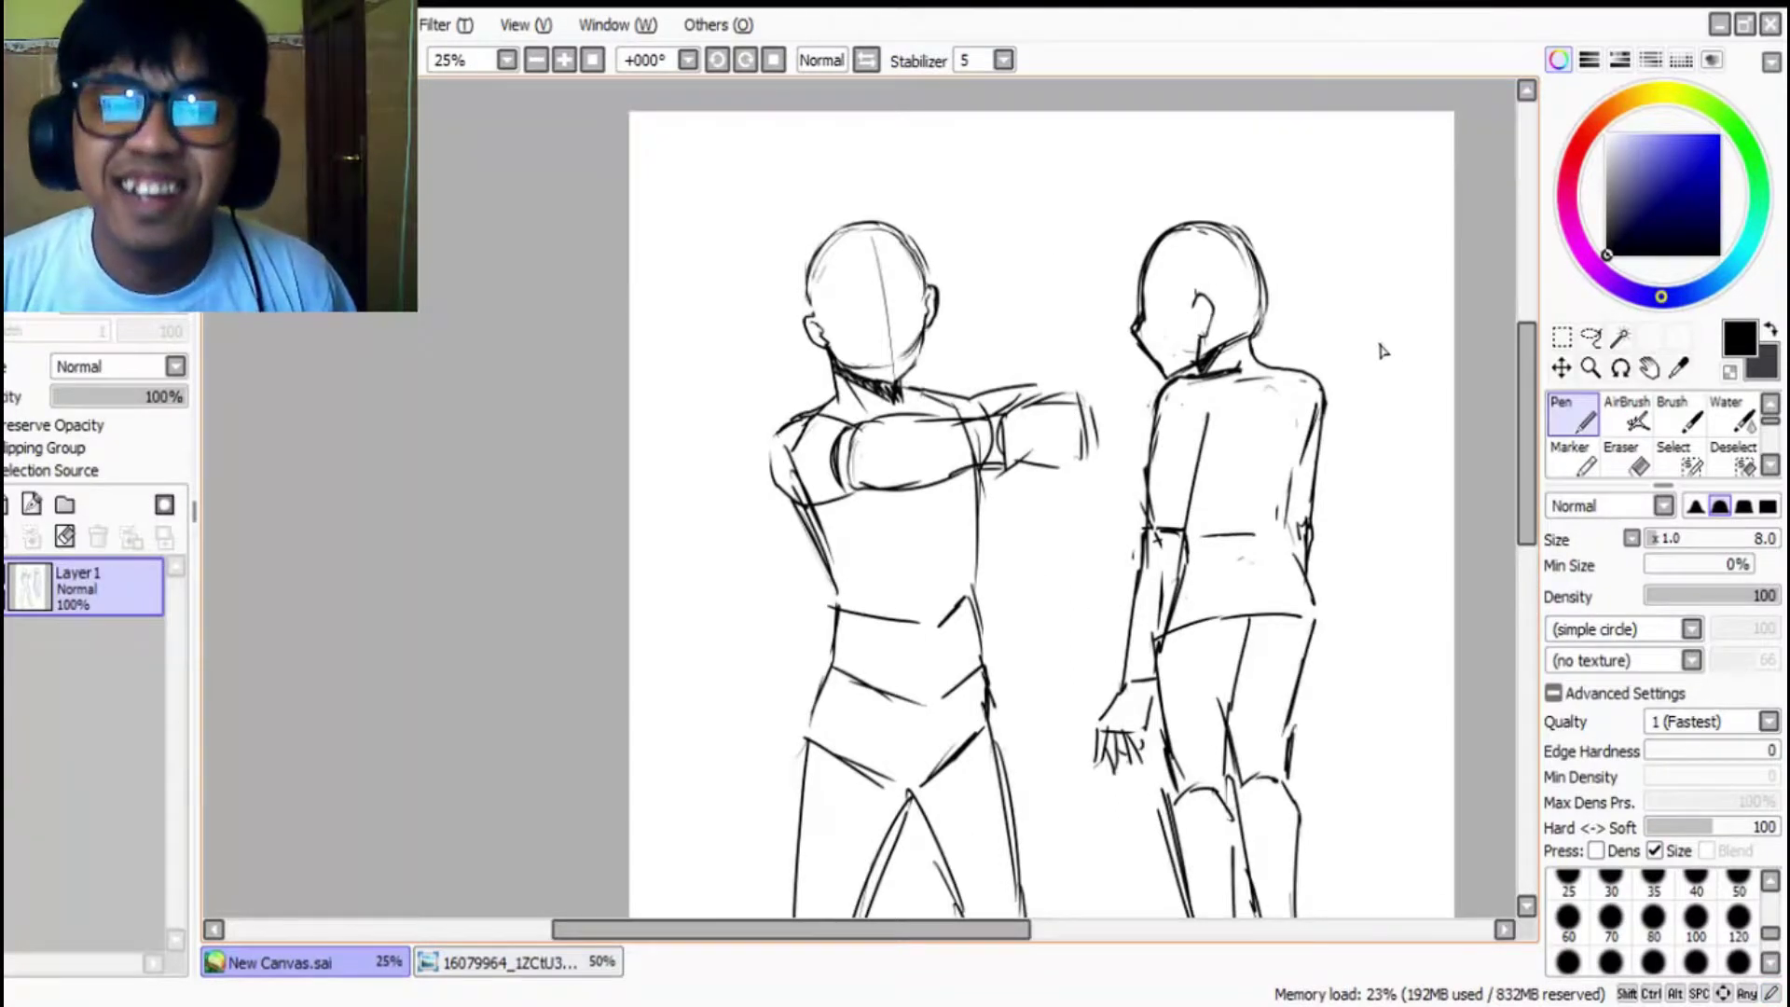
click(1592, 338)
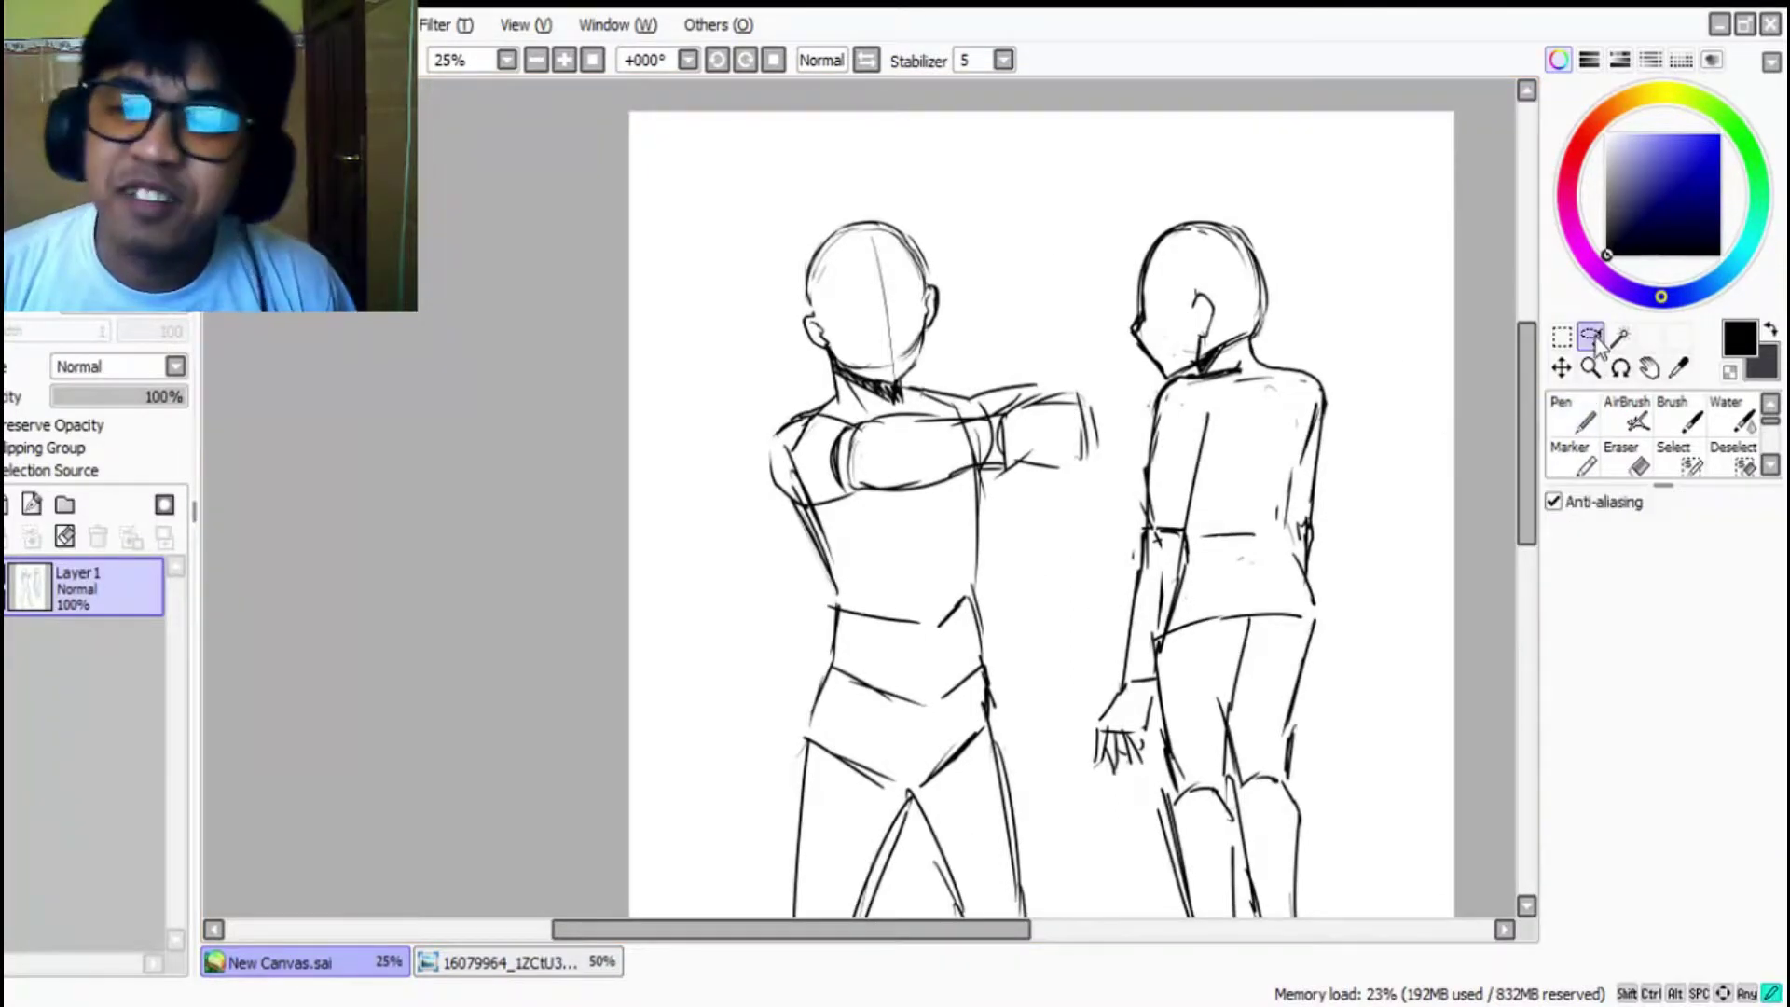
drag(1531, 475, 1480, 533)
mouse_move(1406, 818)
mouse_down()
mouse_move(1196, 883)
mouse_move(1098, 760)
mouse_move(1060, 477)
mouse_move(1119, 262)
mouse_move(1126, 70)
mouse_up()
drag(1410, 93, 1440, 485)
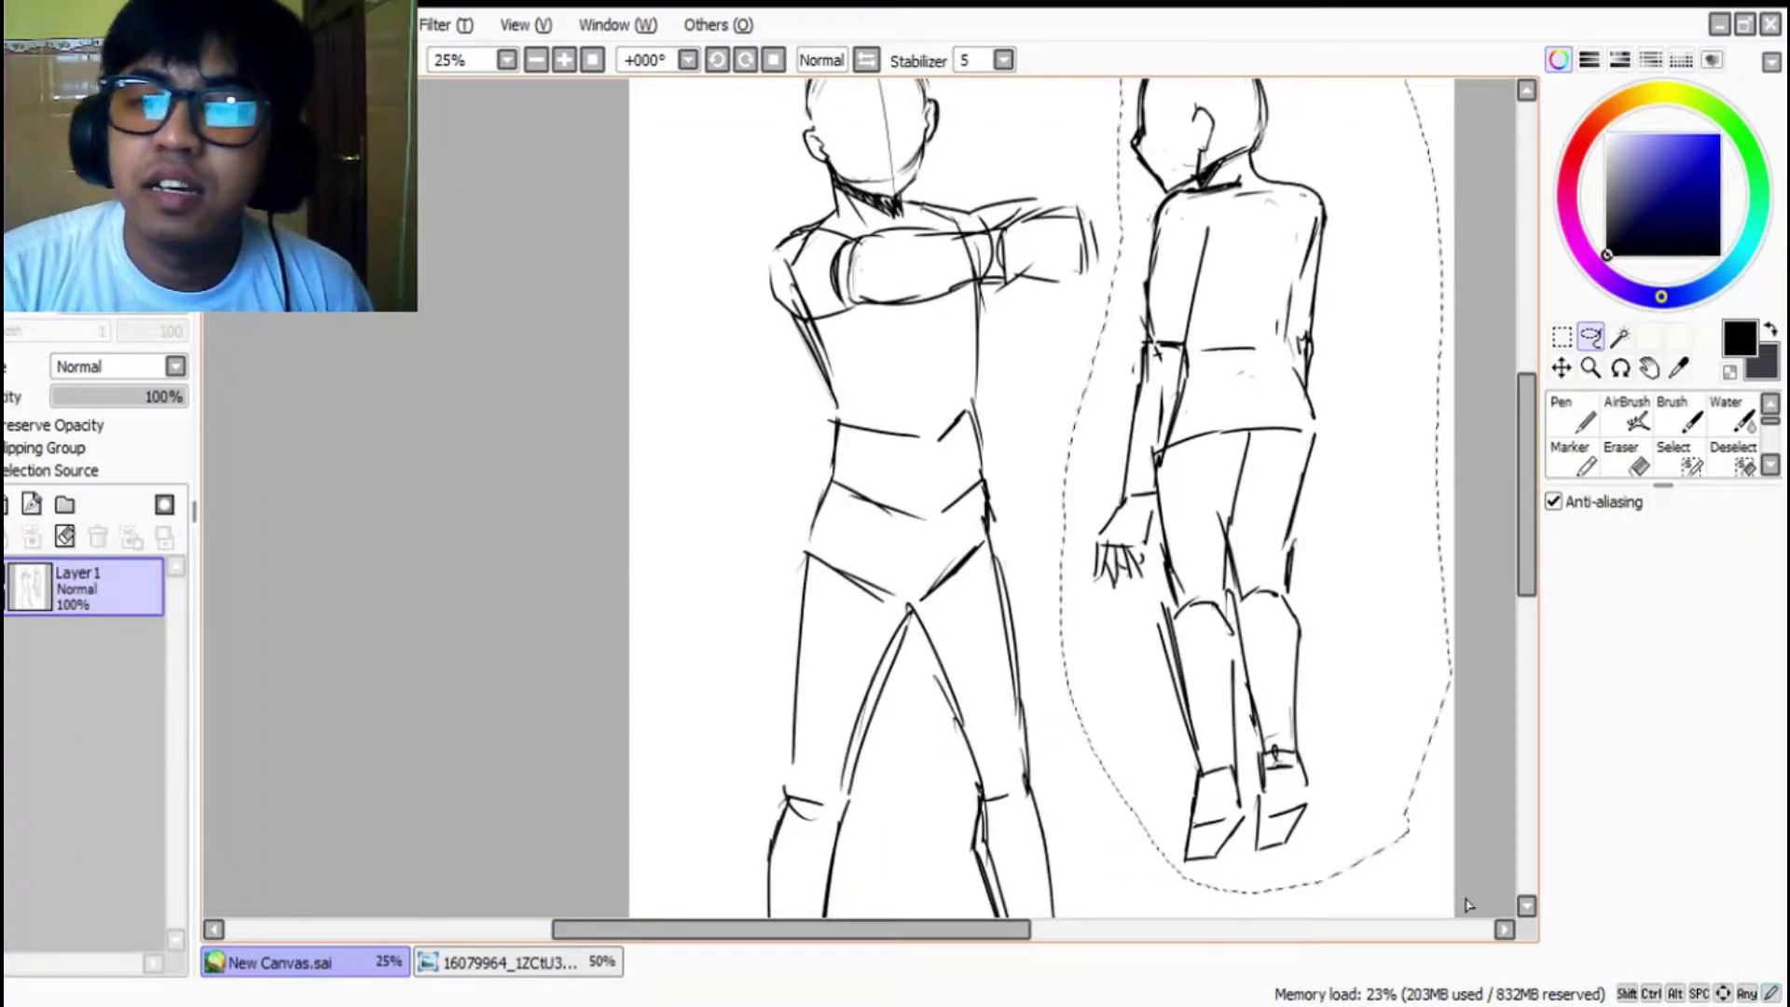
scroll(1105, 843, down, 3)
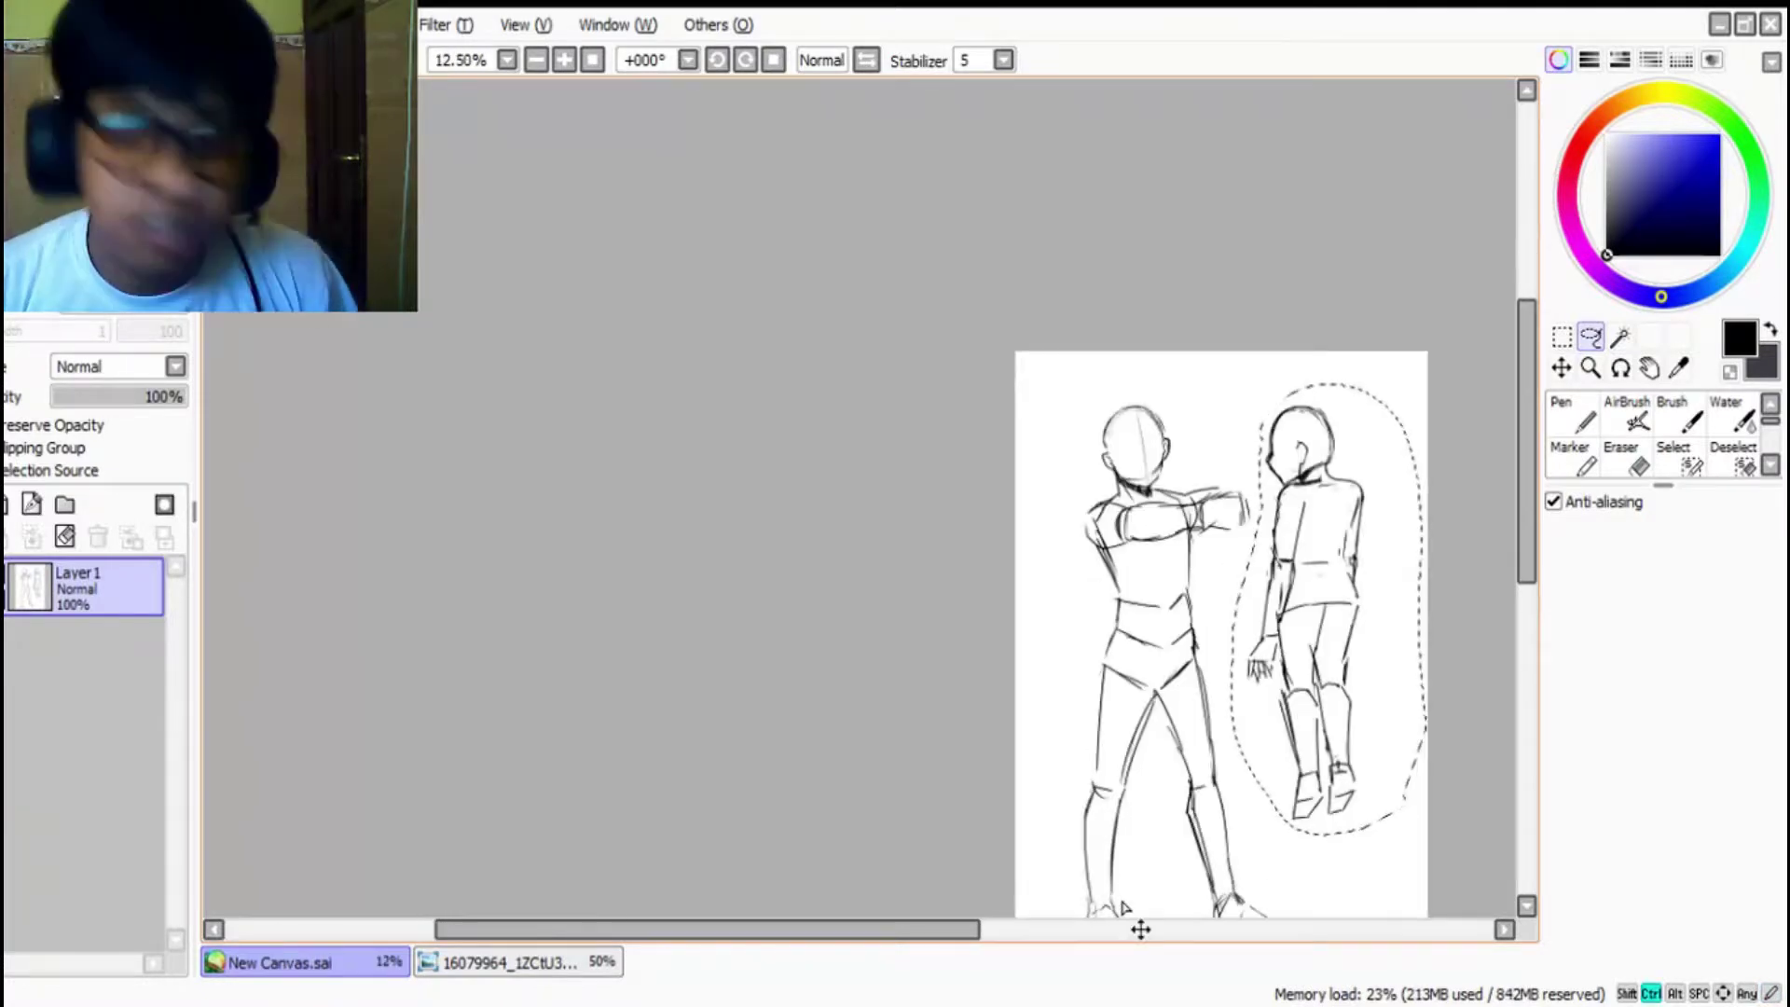
key(ctrl+t)
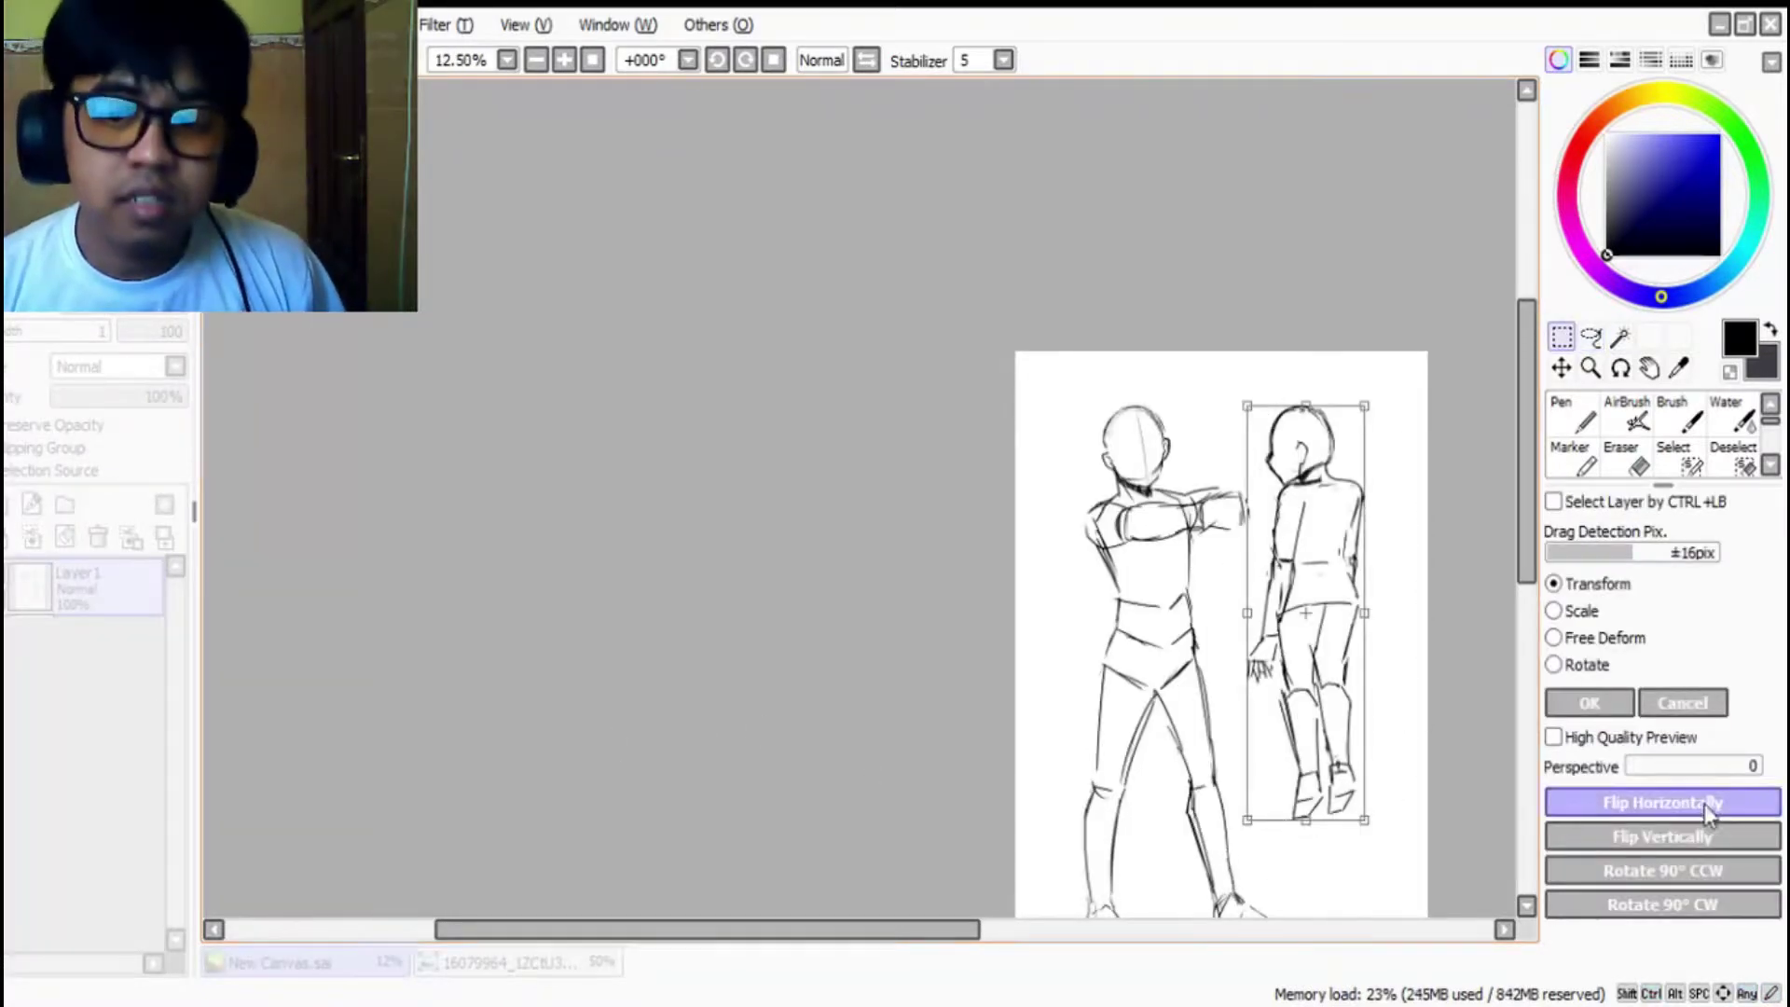
click(1708, 704)
key(ctrl+x)
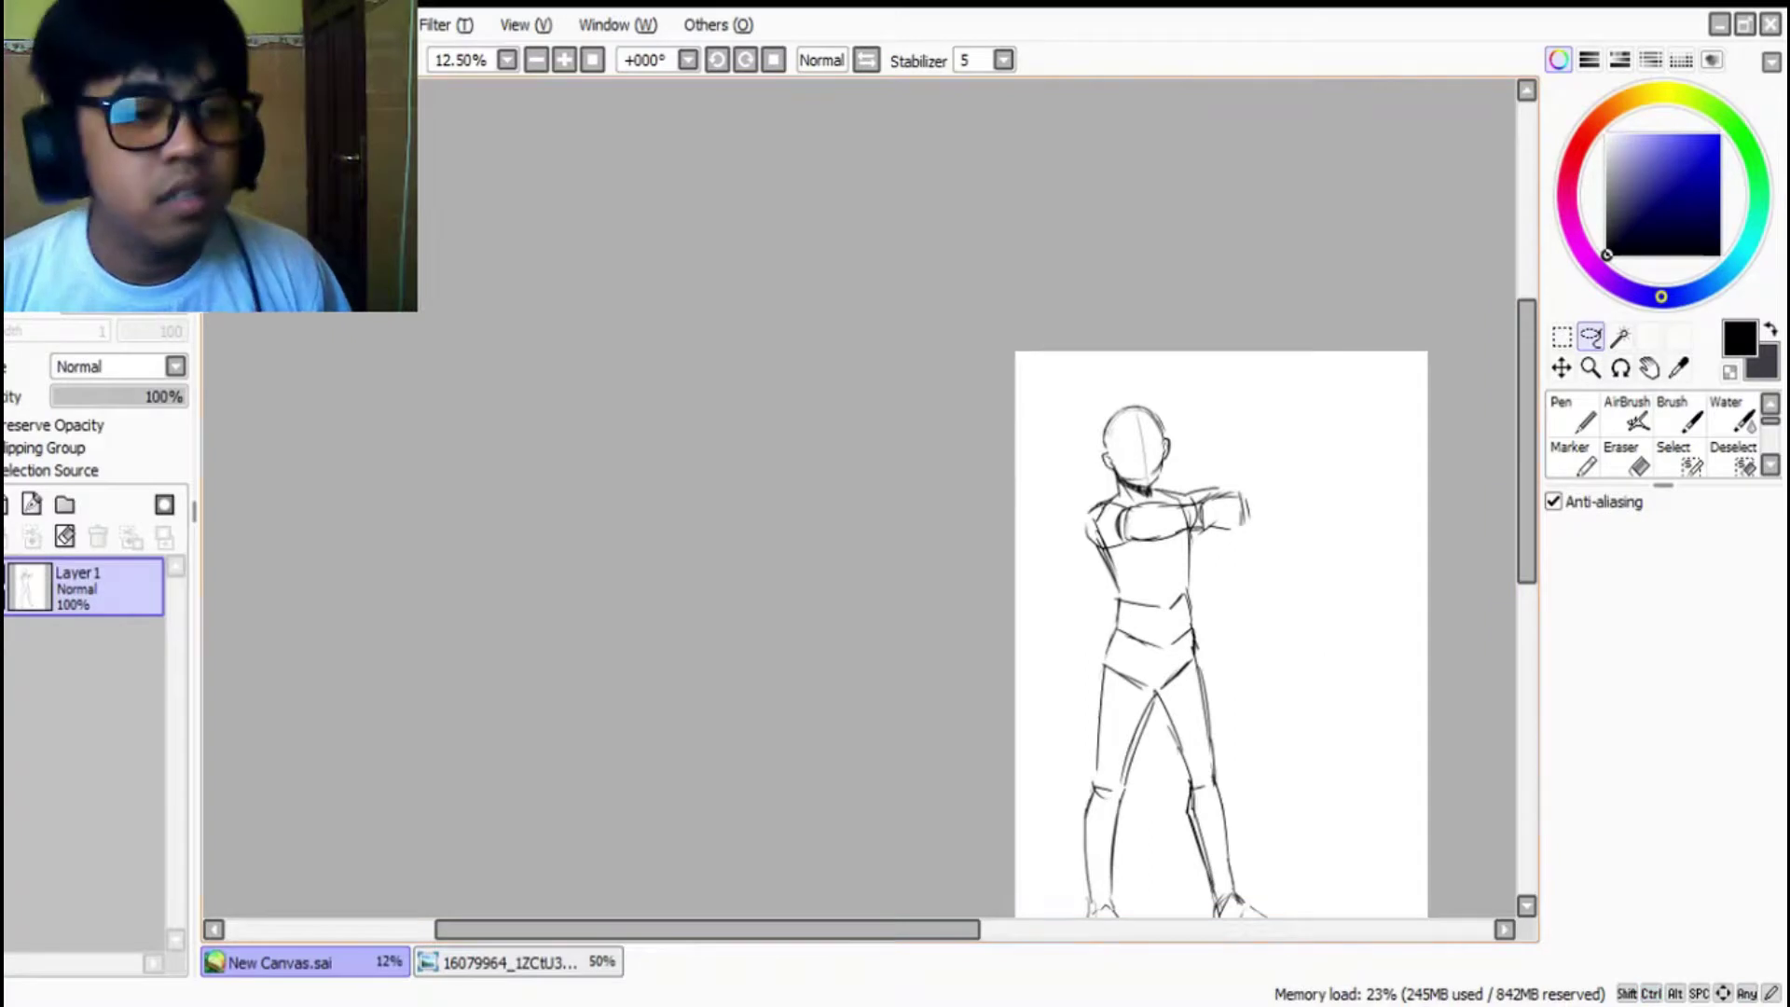
click(9, 503)
key(ctrl+v)
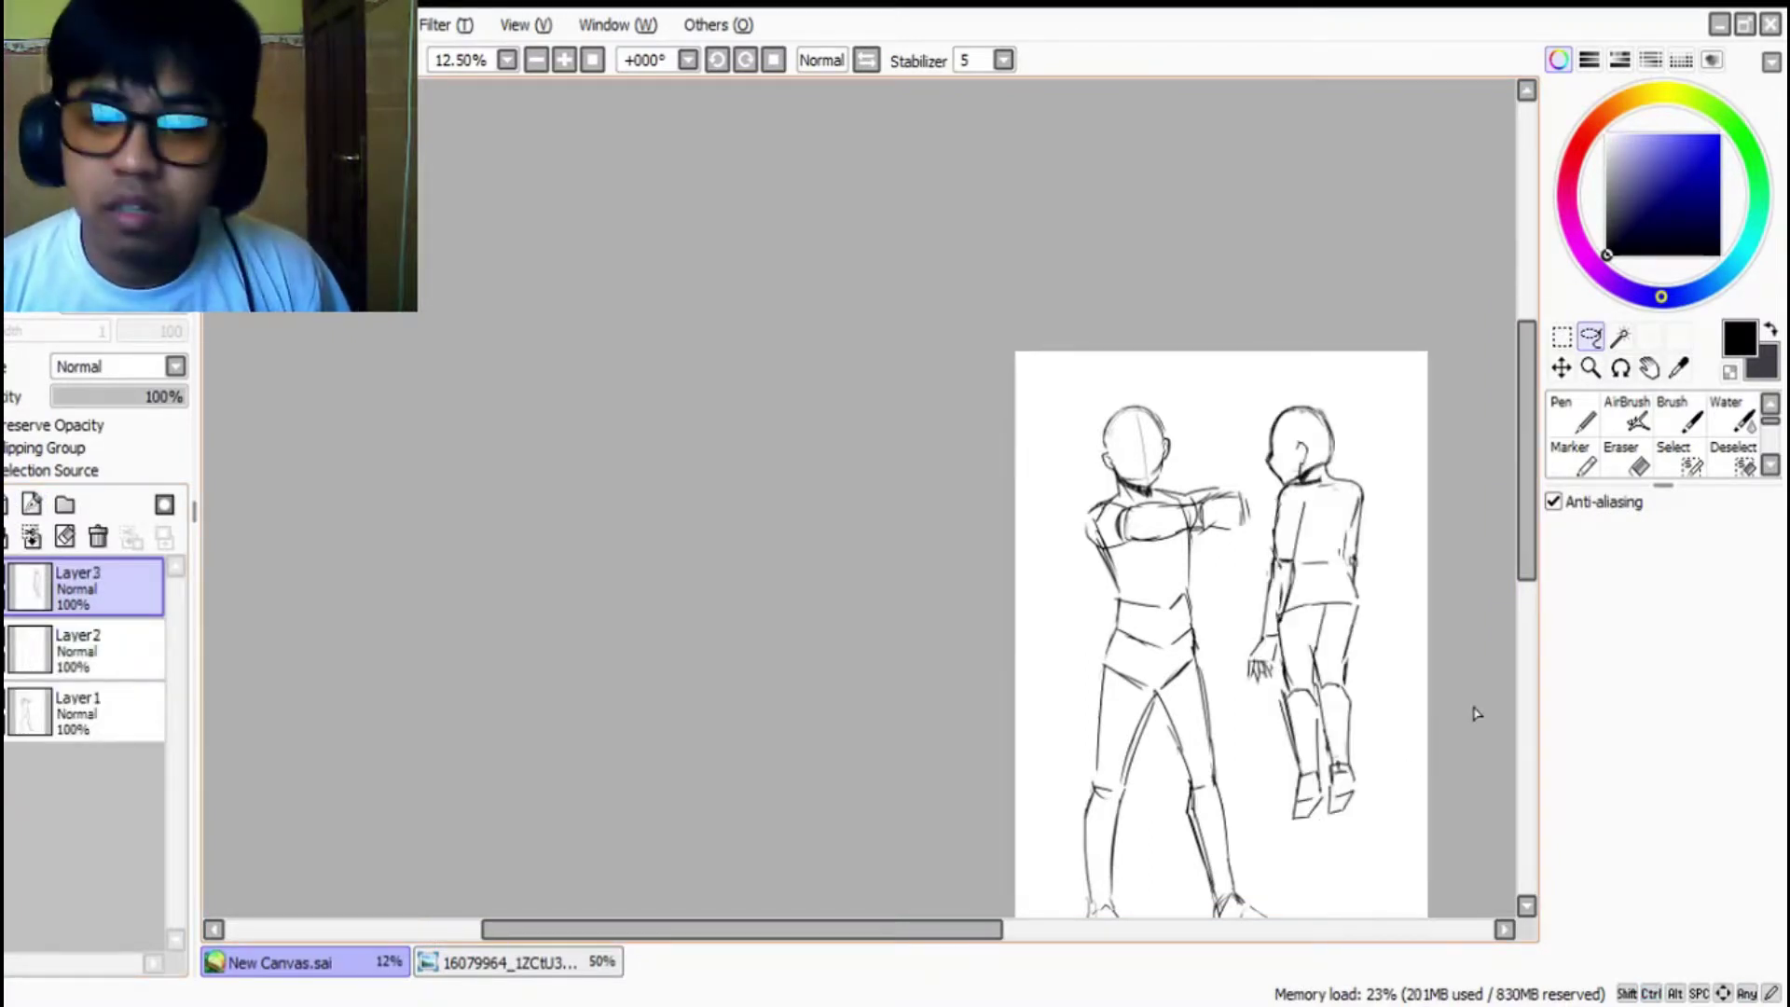
Step: Tilt the pasted second figure slightly counter-clockwise and move it against the first figure's outstretched arms
scroll(1476, 714, up, 1)
key(ctrl+t)
scroll(1418, 711, up, 1)
mouse_move(1250, 452)
mouse_down()
mouse_move(1100, 399)
mouse_move(1091, 430)
mouse_move(1268, 457)
mouse_up()
drag(1072, 515, 1070, 509)
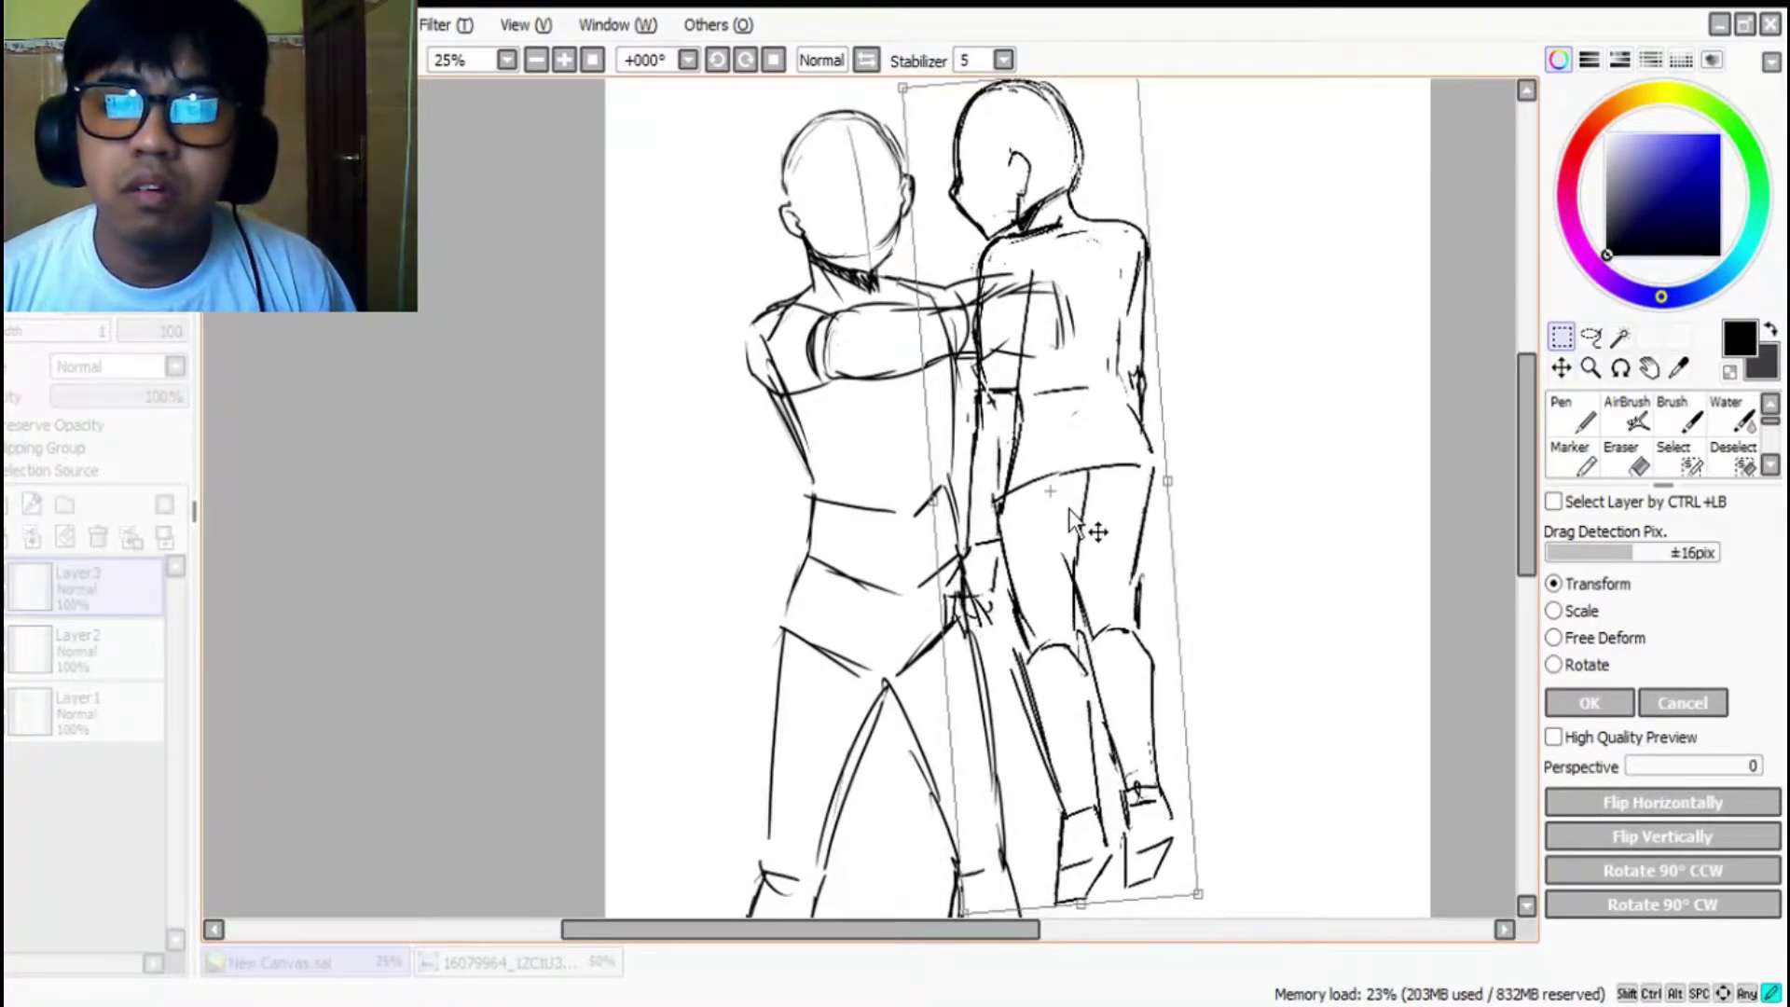
key(Return)
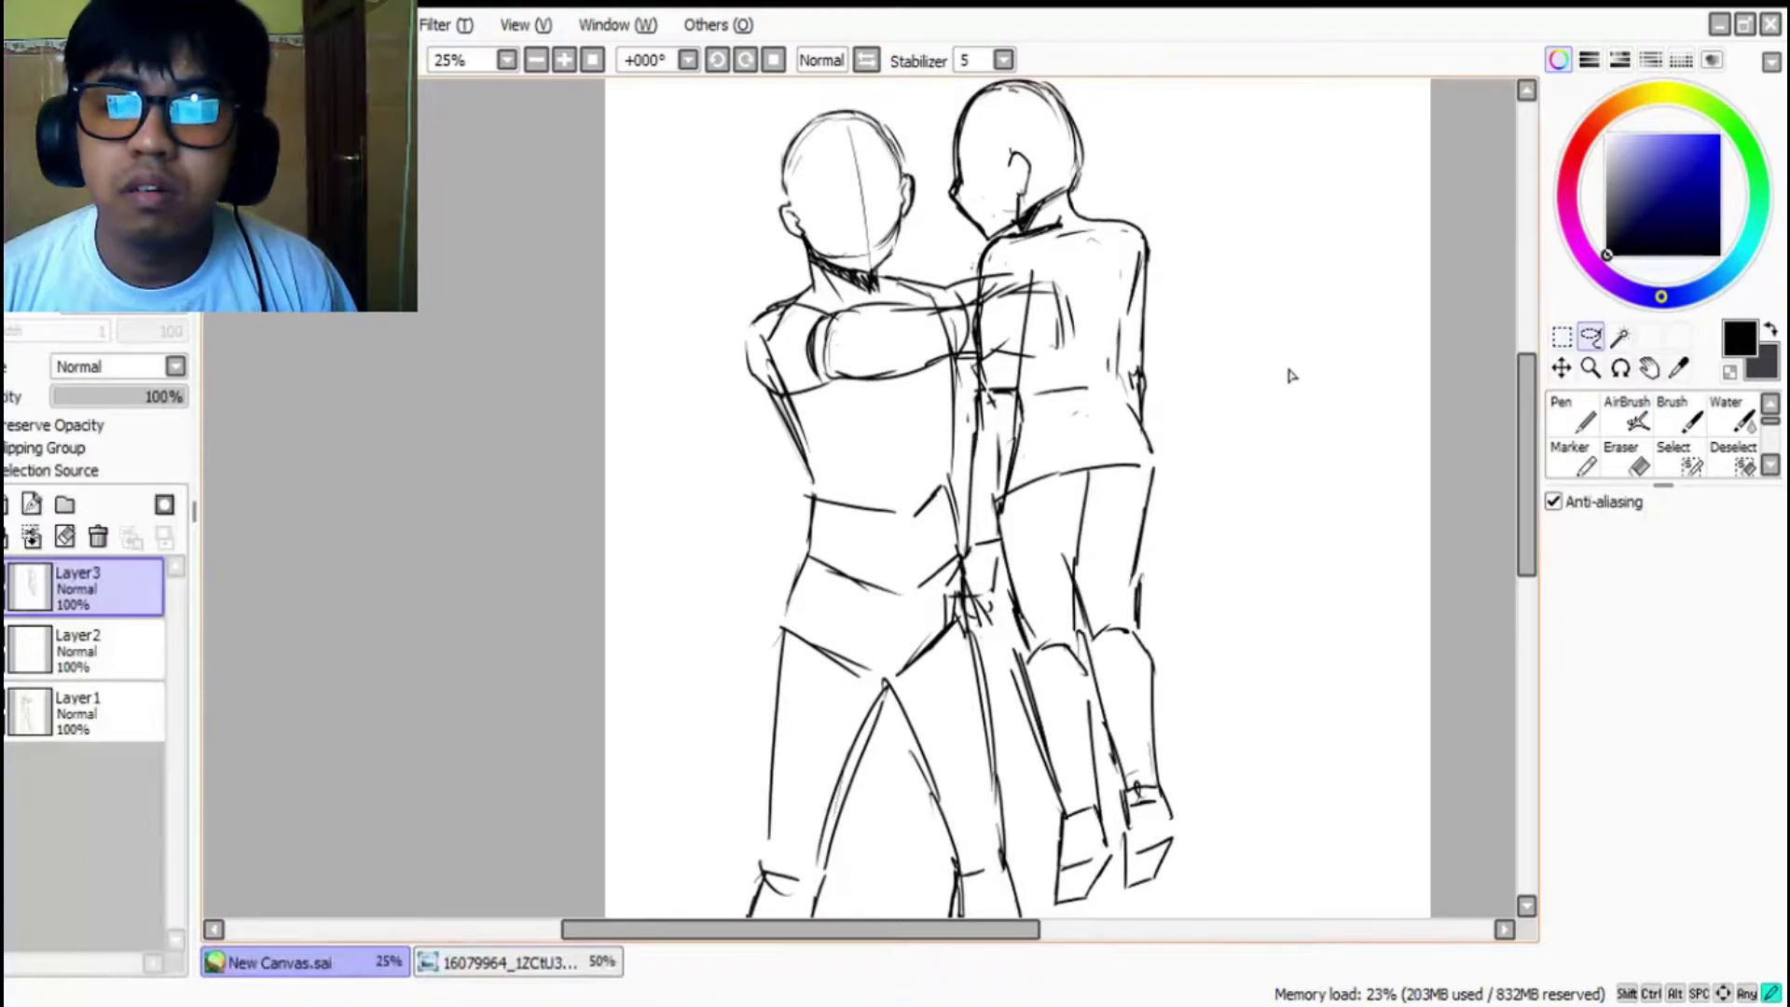
scroll(1291, 374, down, 3)
scroll(1283, 367, up, 3)
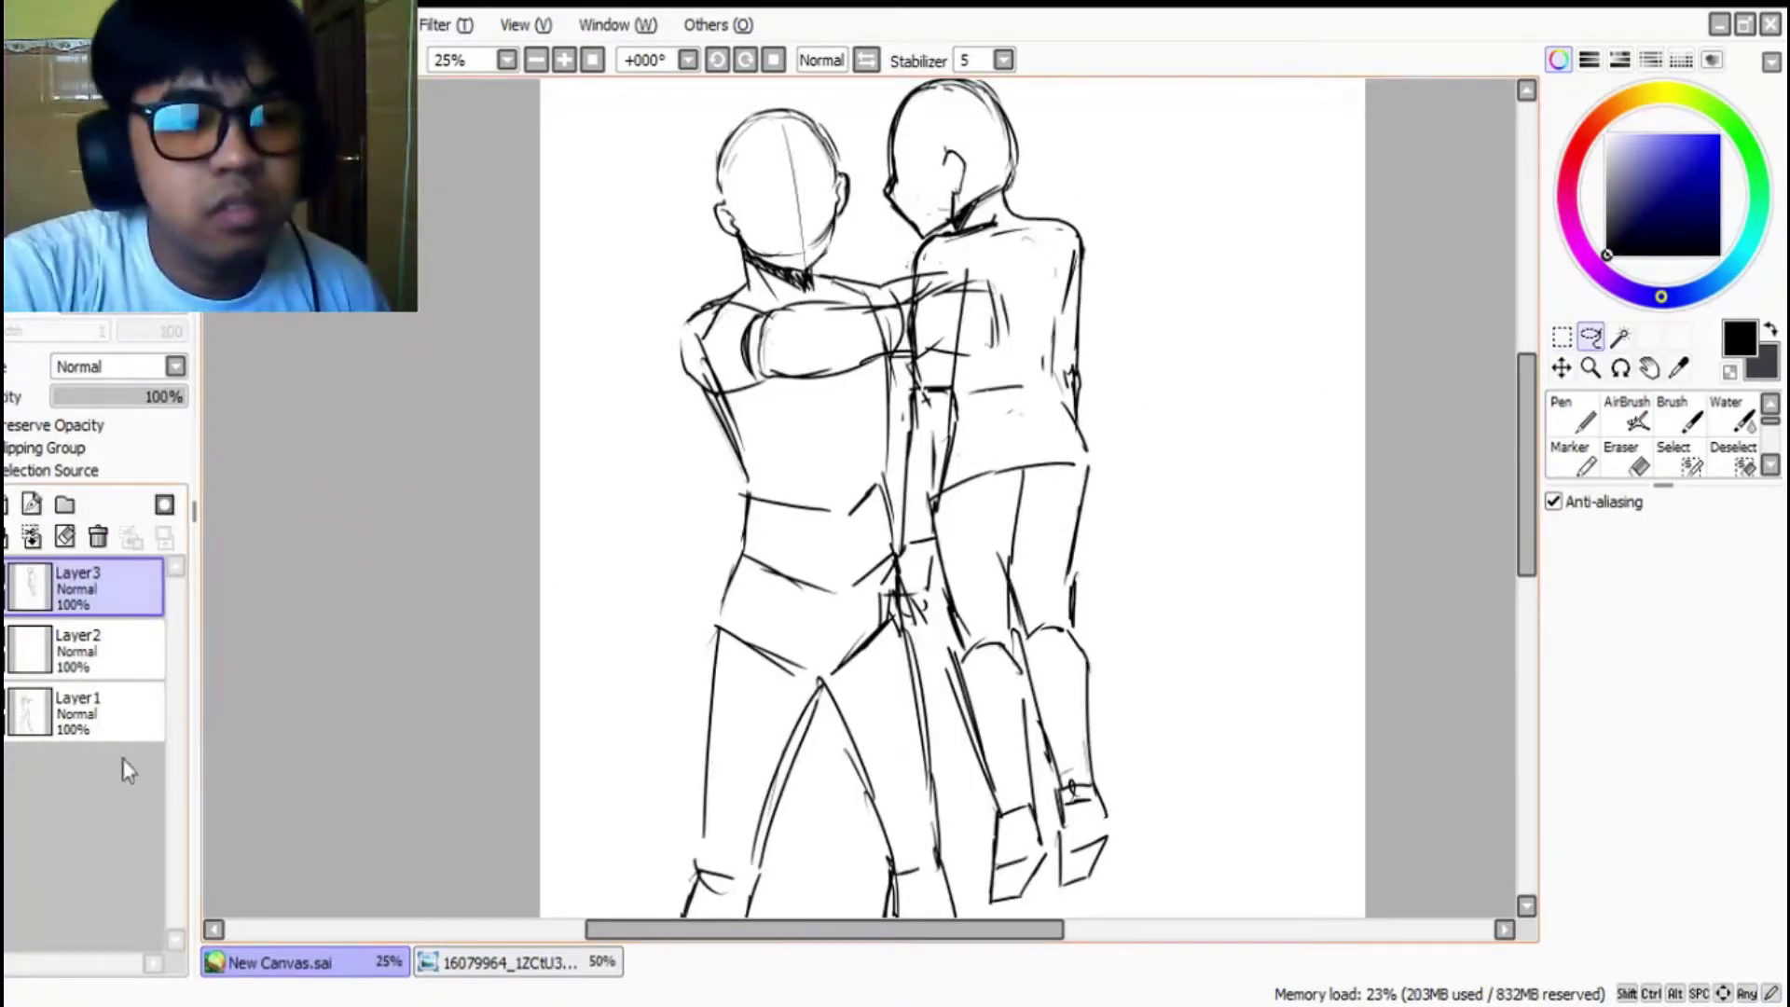
Step: Delete the empty Layer2, and on Layer1 erase the first figure's arm lines overlapping the second figure and the excess shoulder lines
click(1627, 459)
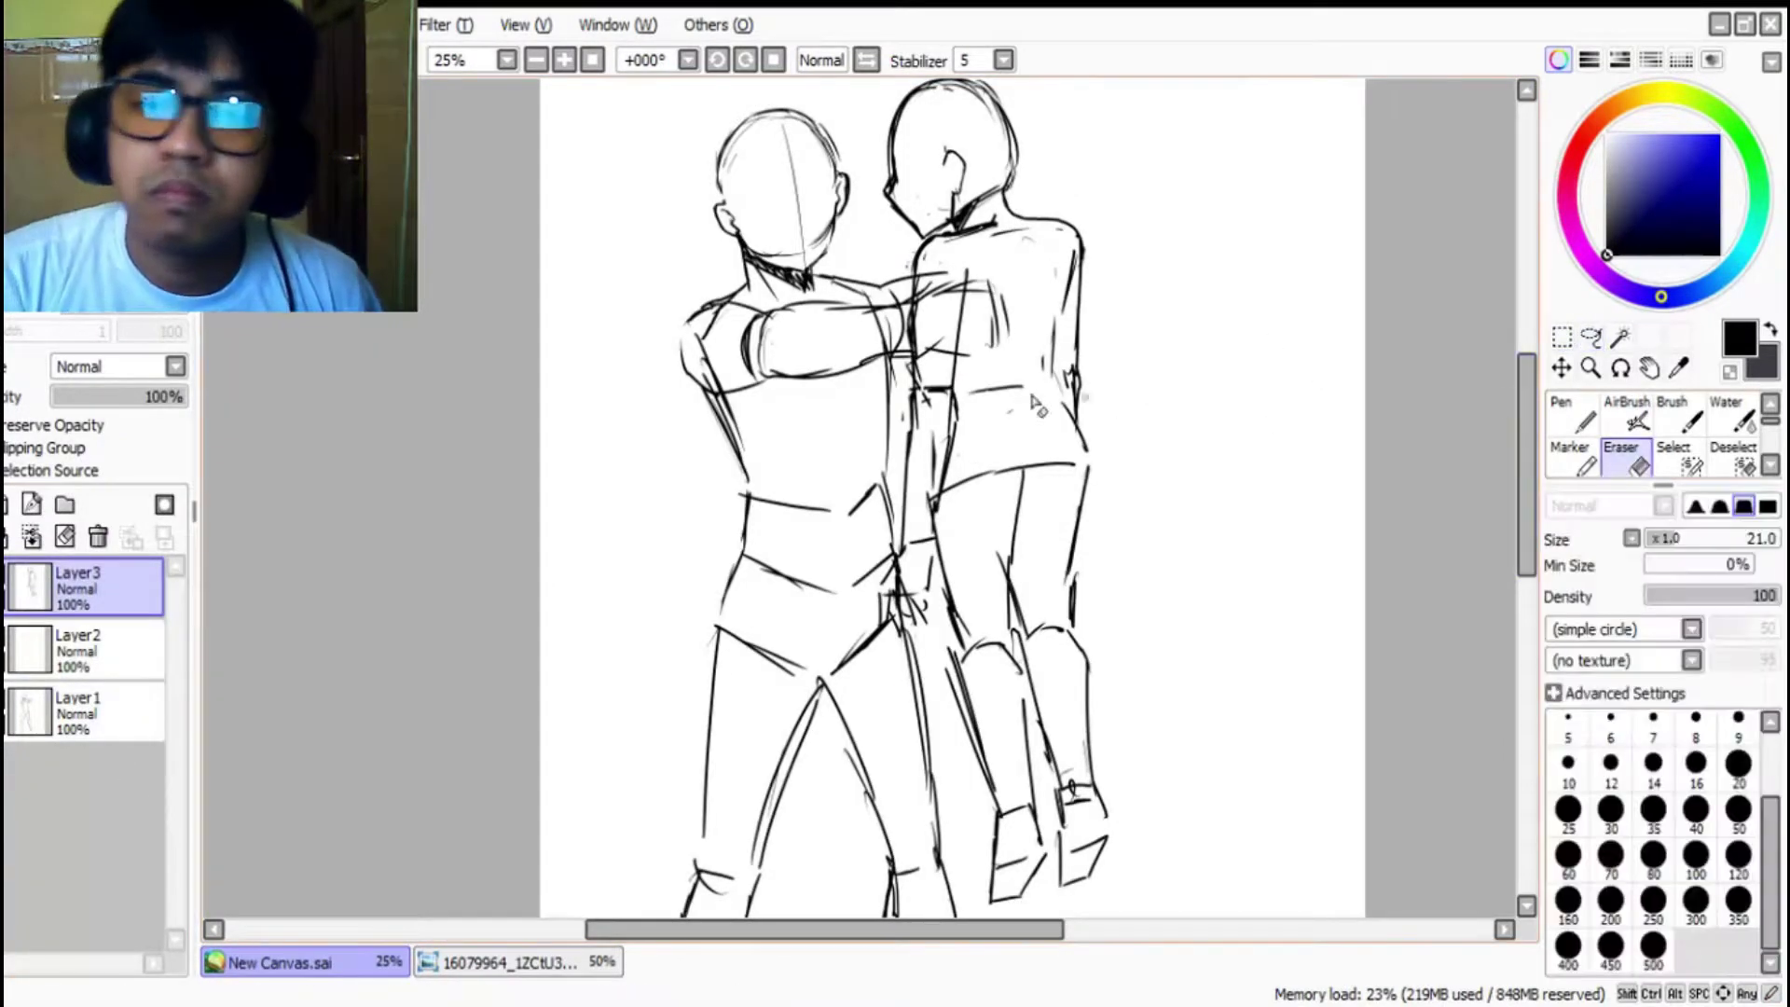
mouse_move(964, 306)
mouse_down()
mouse_move(978, 342)
mouse_move(952, 314)
mouse_up()
key(ctrl+z)
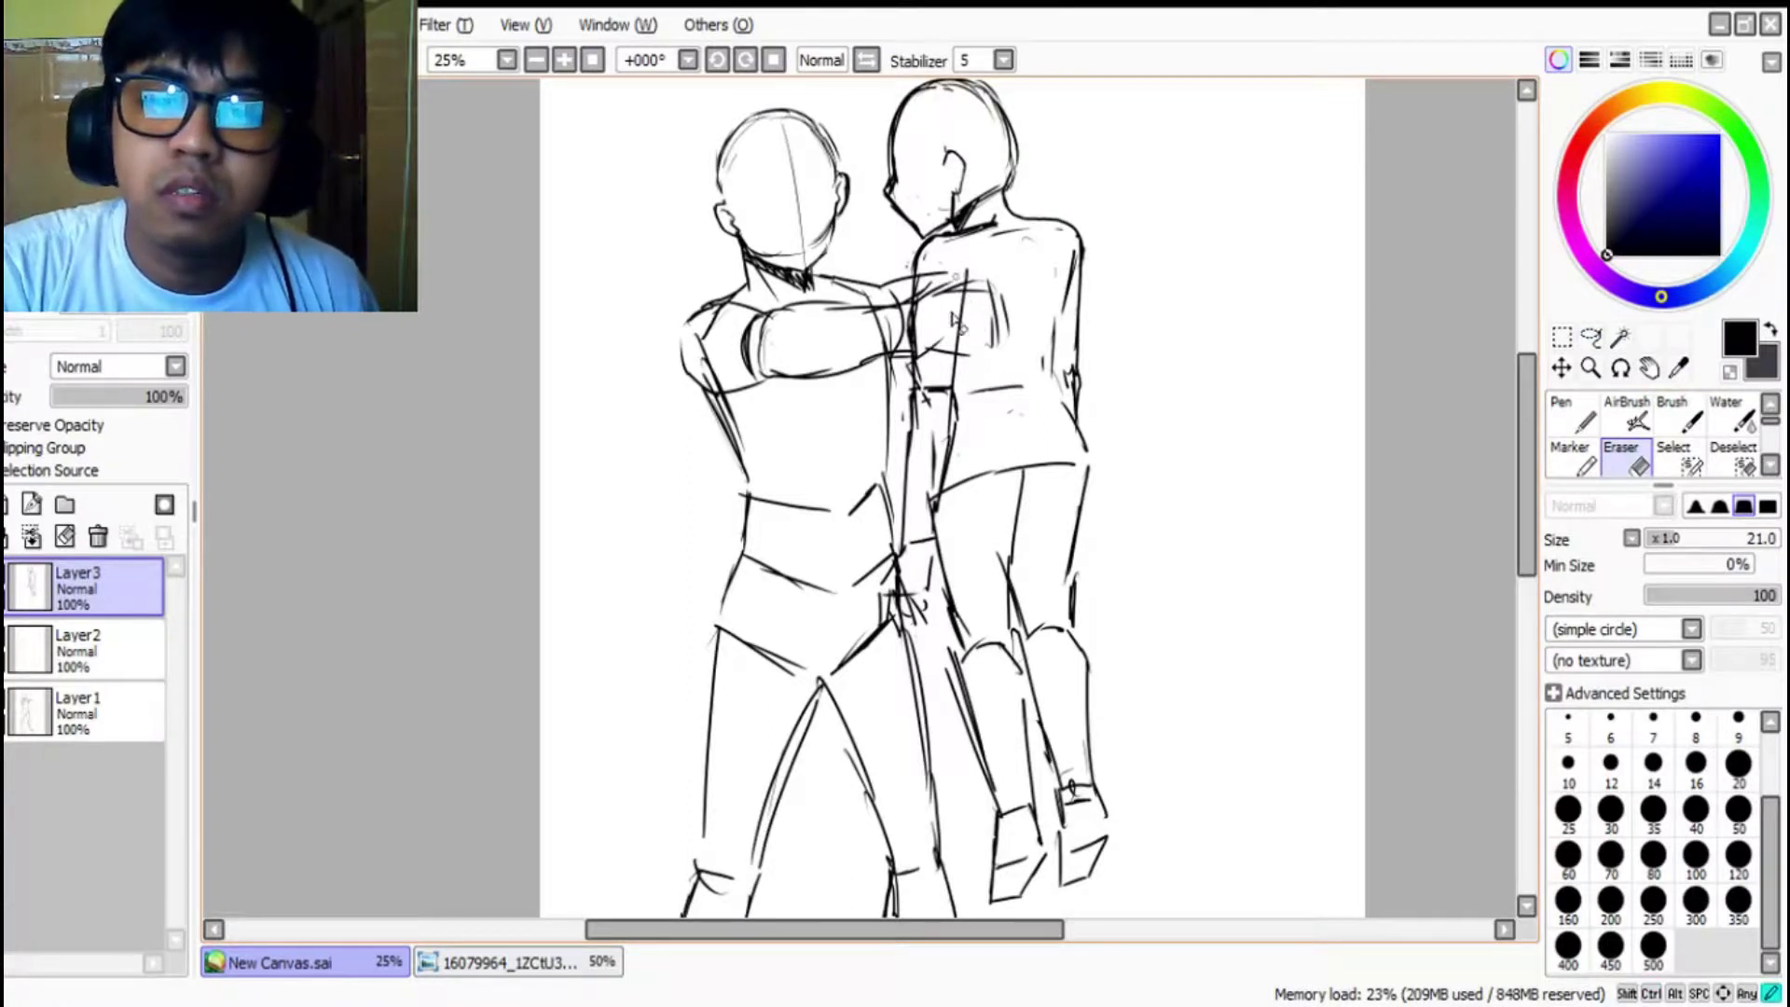
click(140, 648)
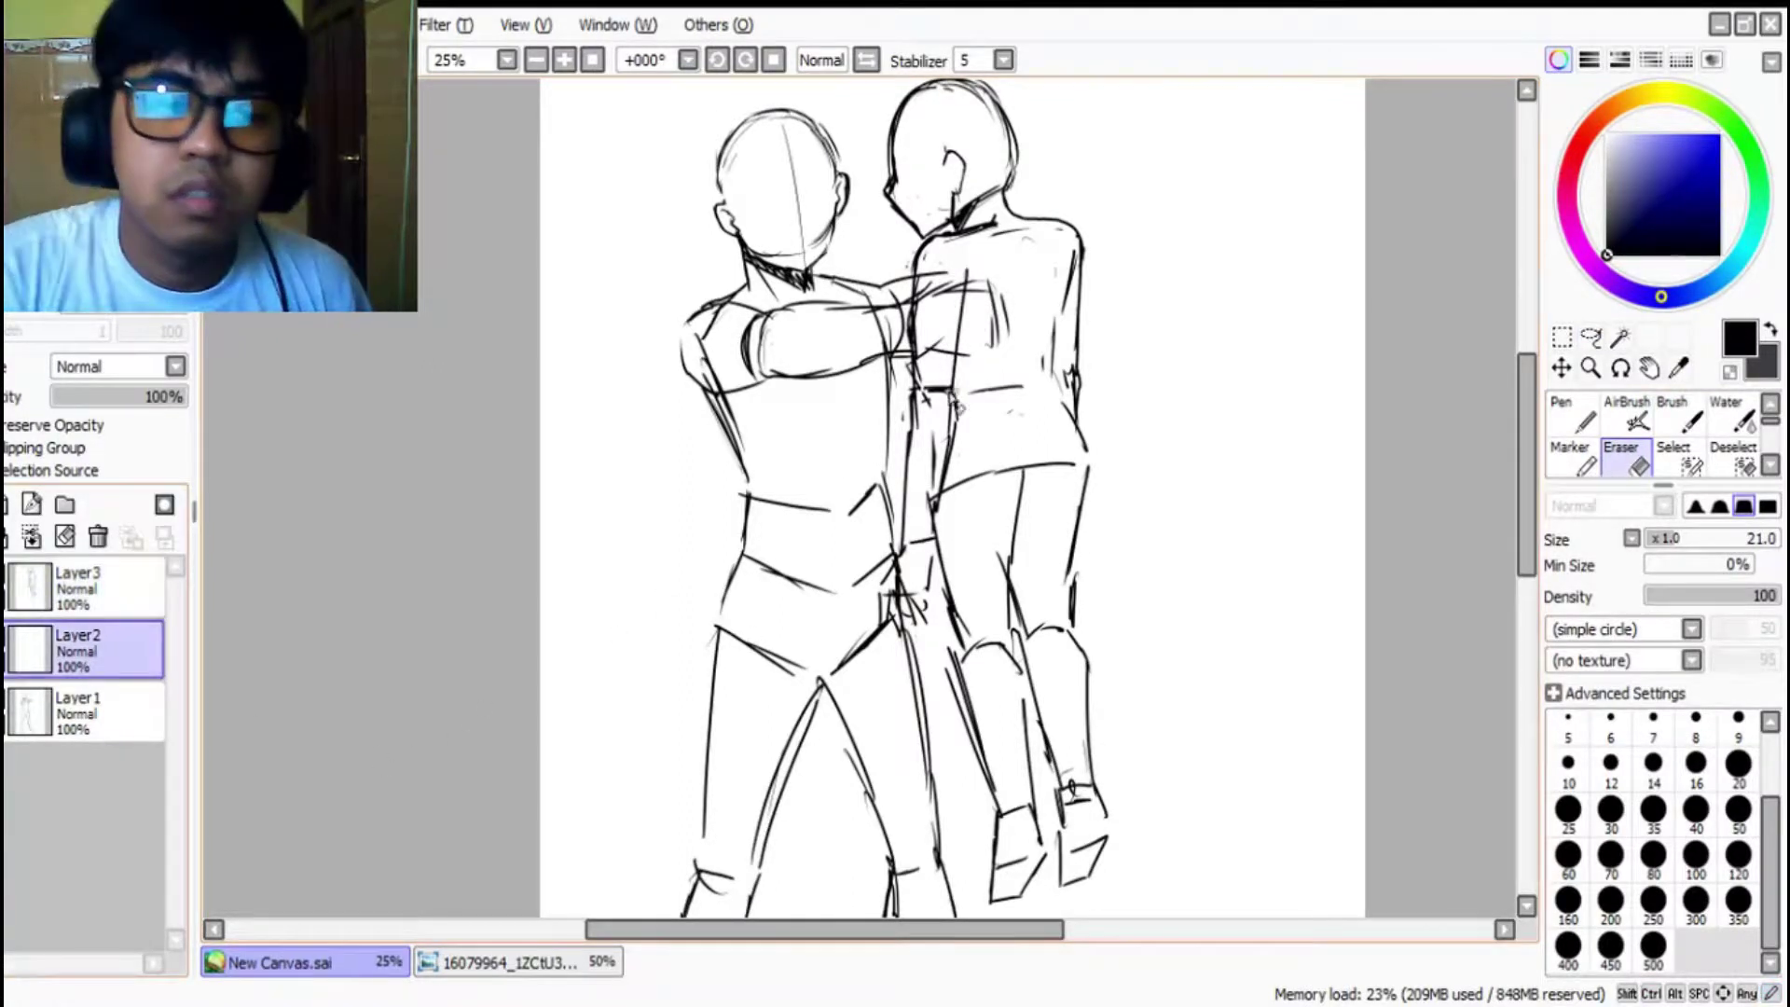
click(97, 538)
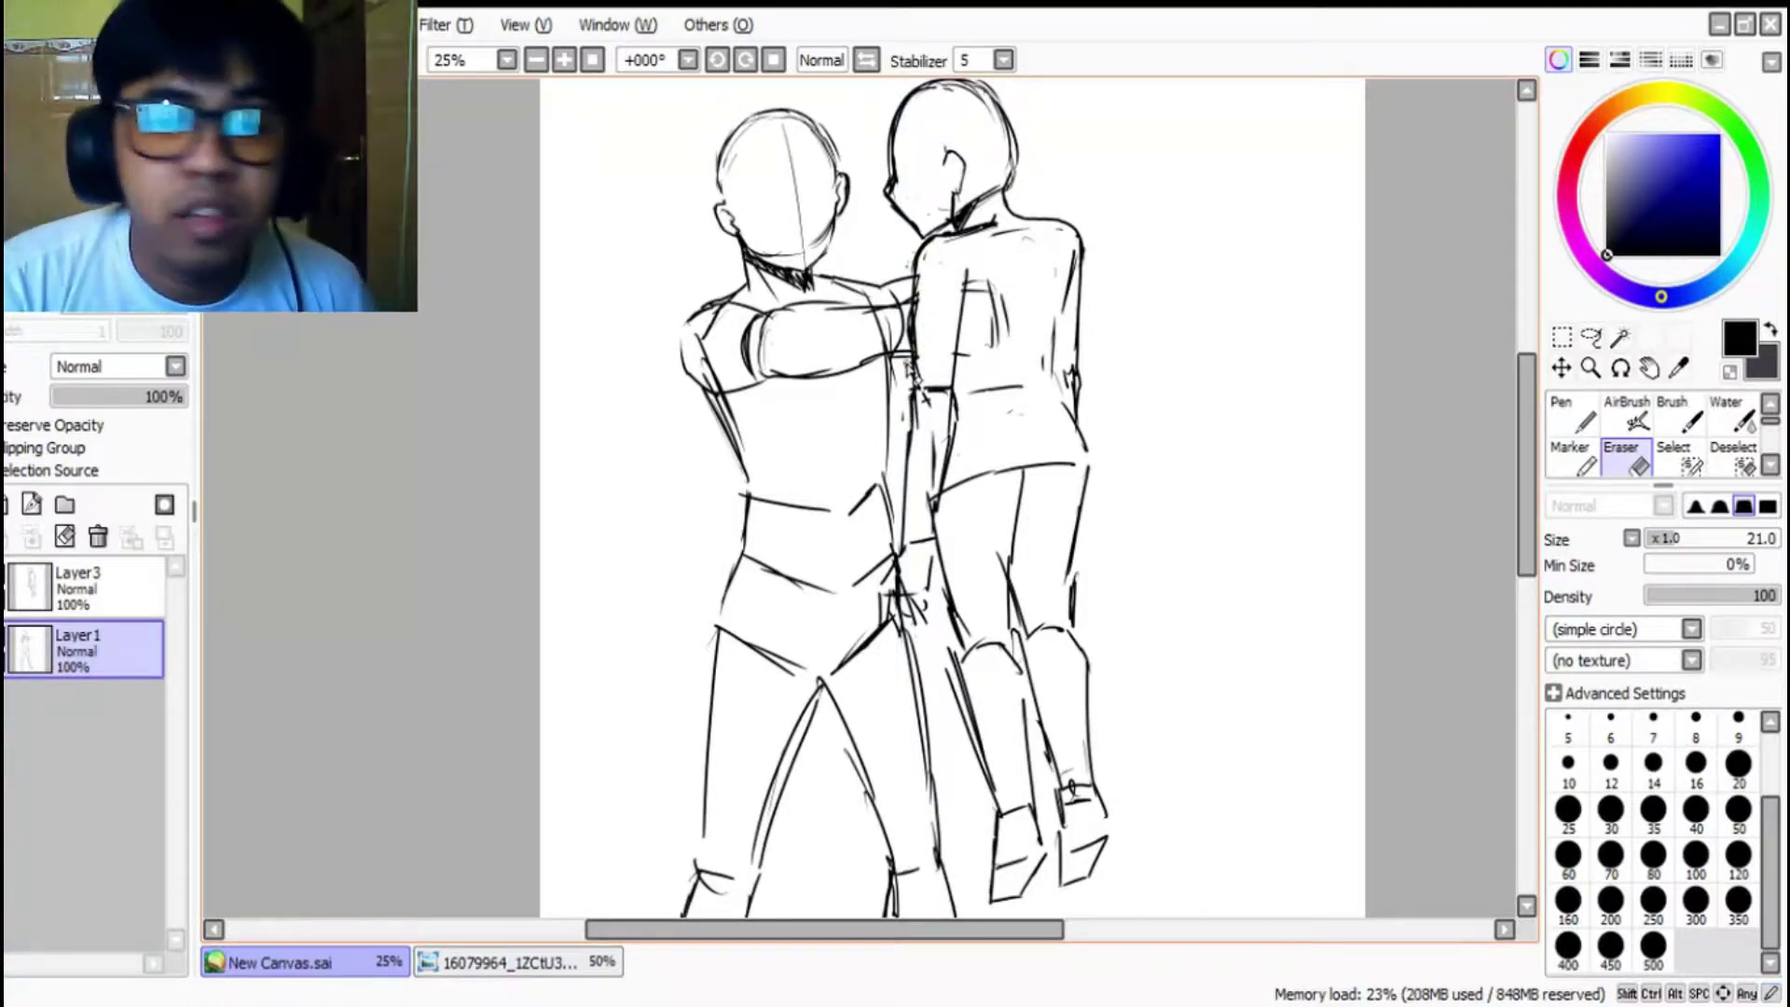
drag(731, 307, 697, 348)
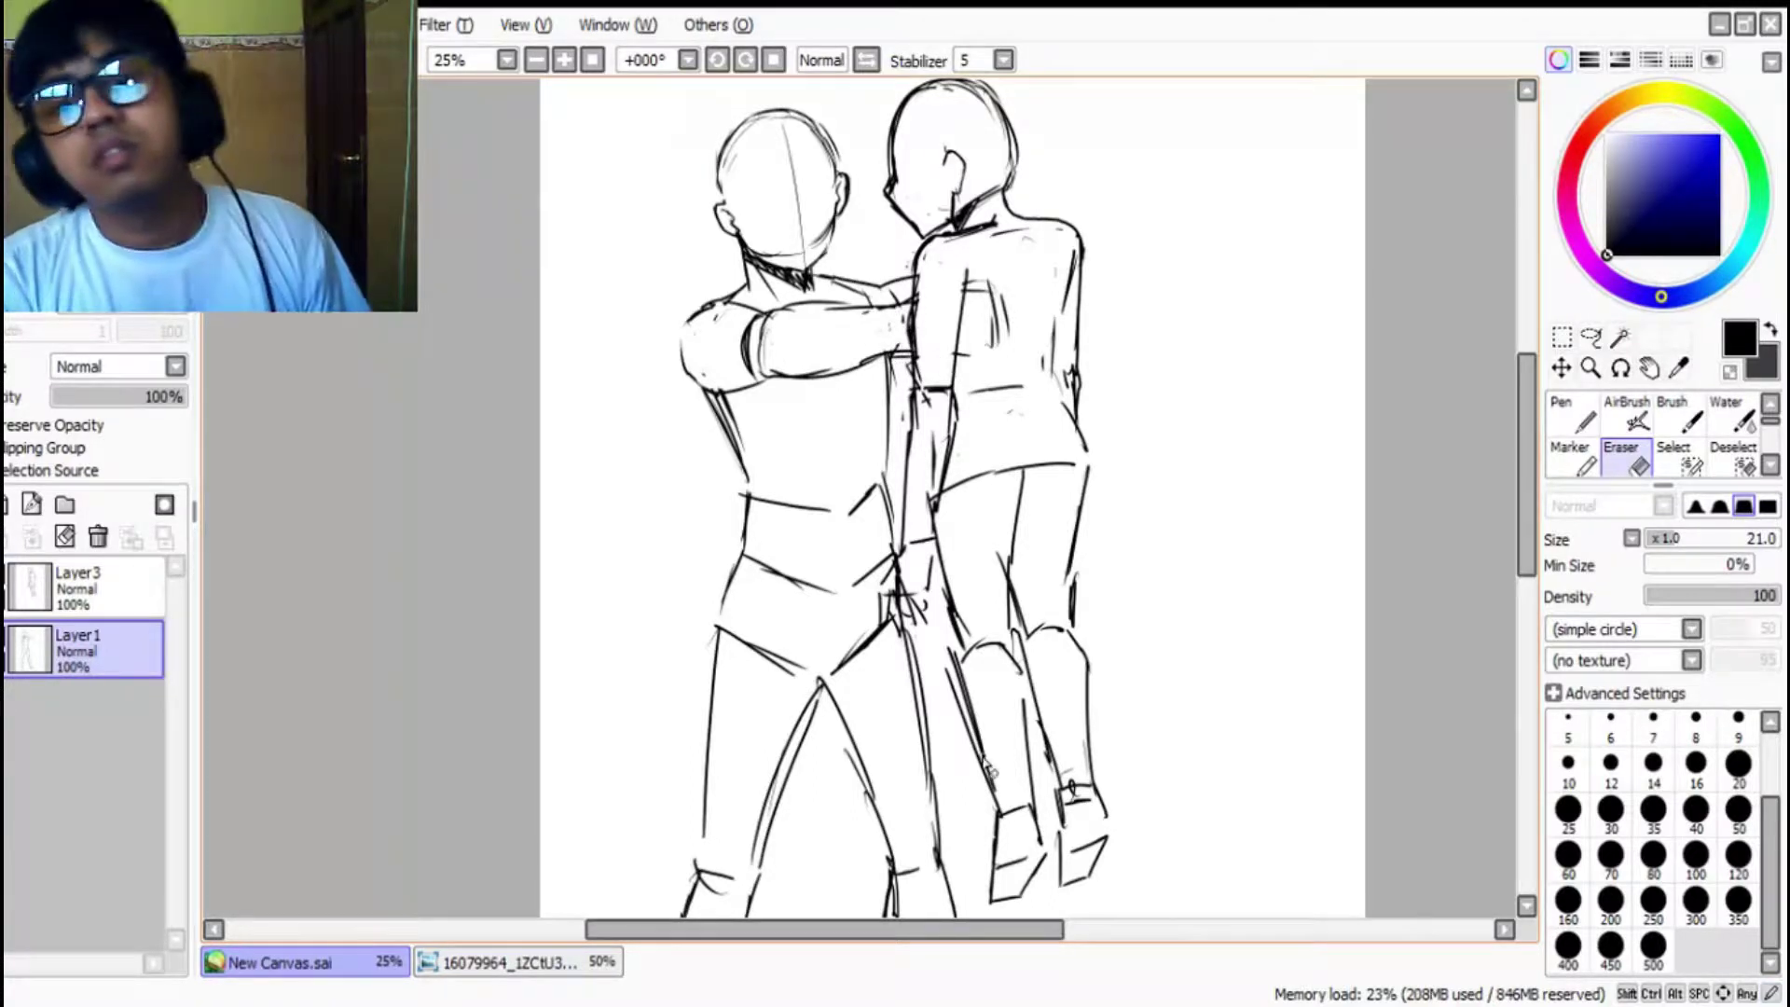
Step: Sketch the first figure's hands on Layer1, one gripping the second figure's back and the other wrapping around the far side
click(1585, 429)
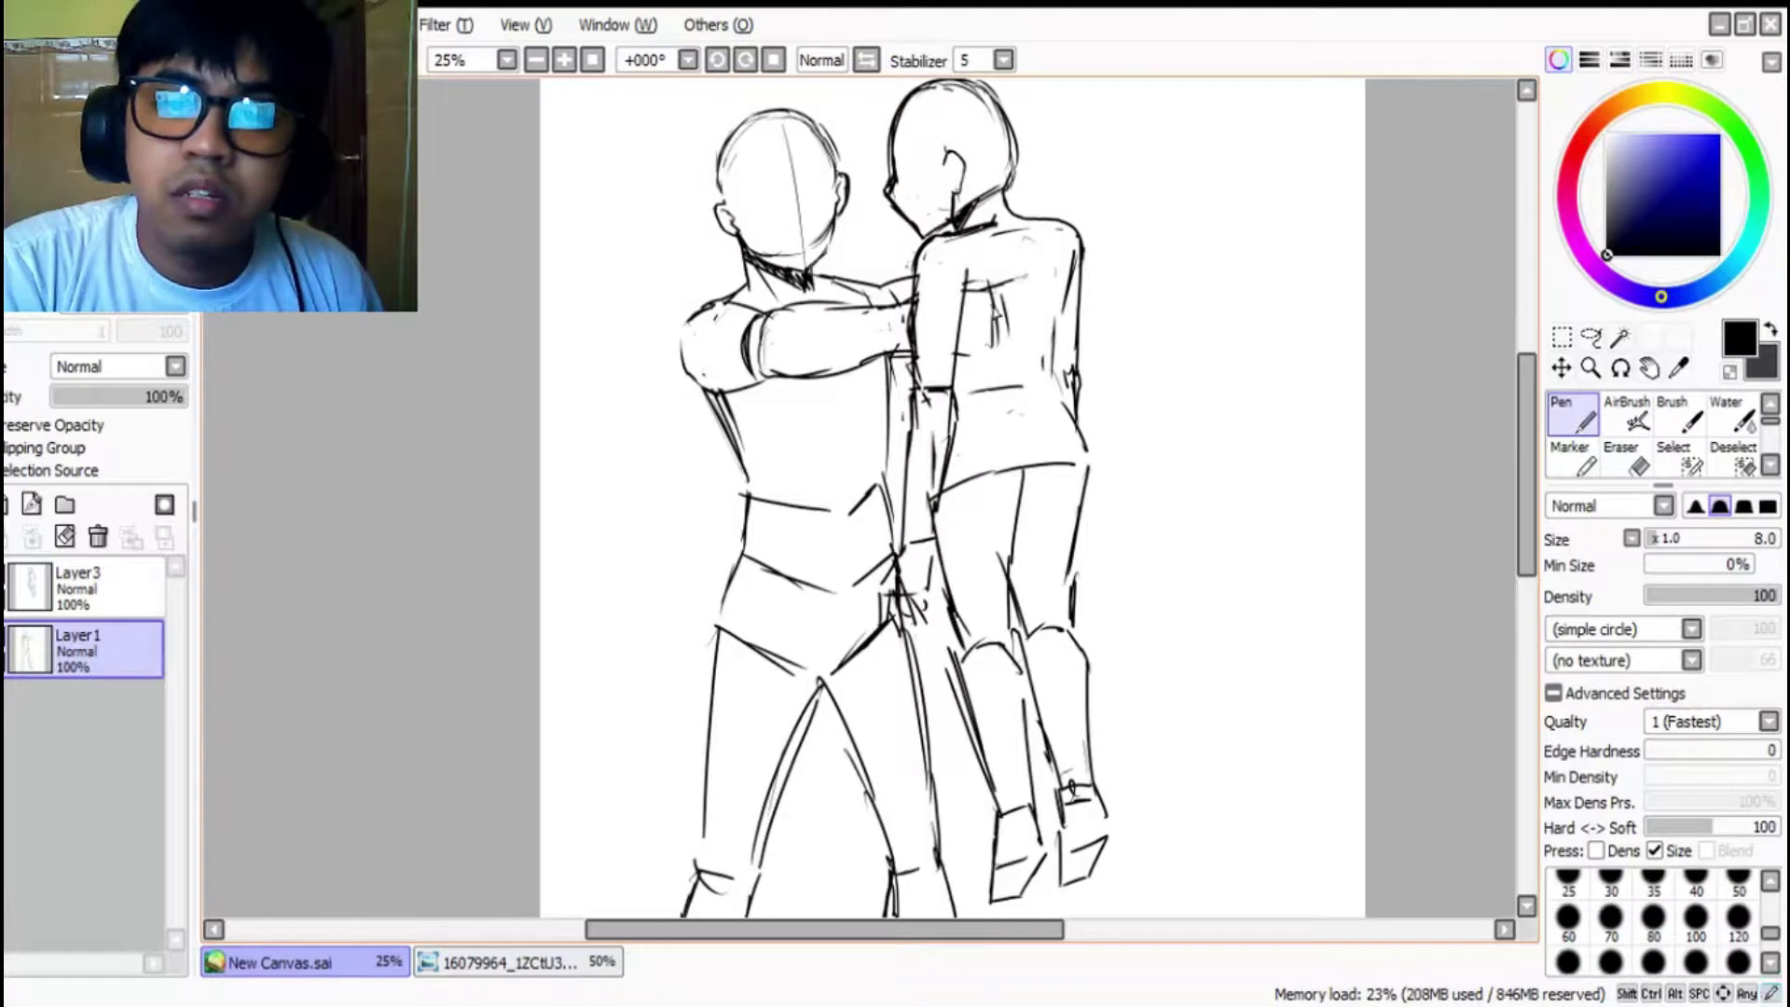
mouse_move(991, 318)
mouse_down()
mouse_move(1037, 303)
mouse_move(1005, 337)
mouse_move(1031, 317)
mouse_move(990, 273)
mouse_move(1007, 273)
mouse_up()
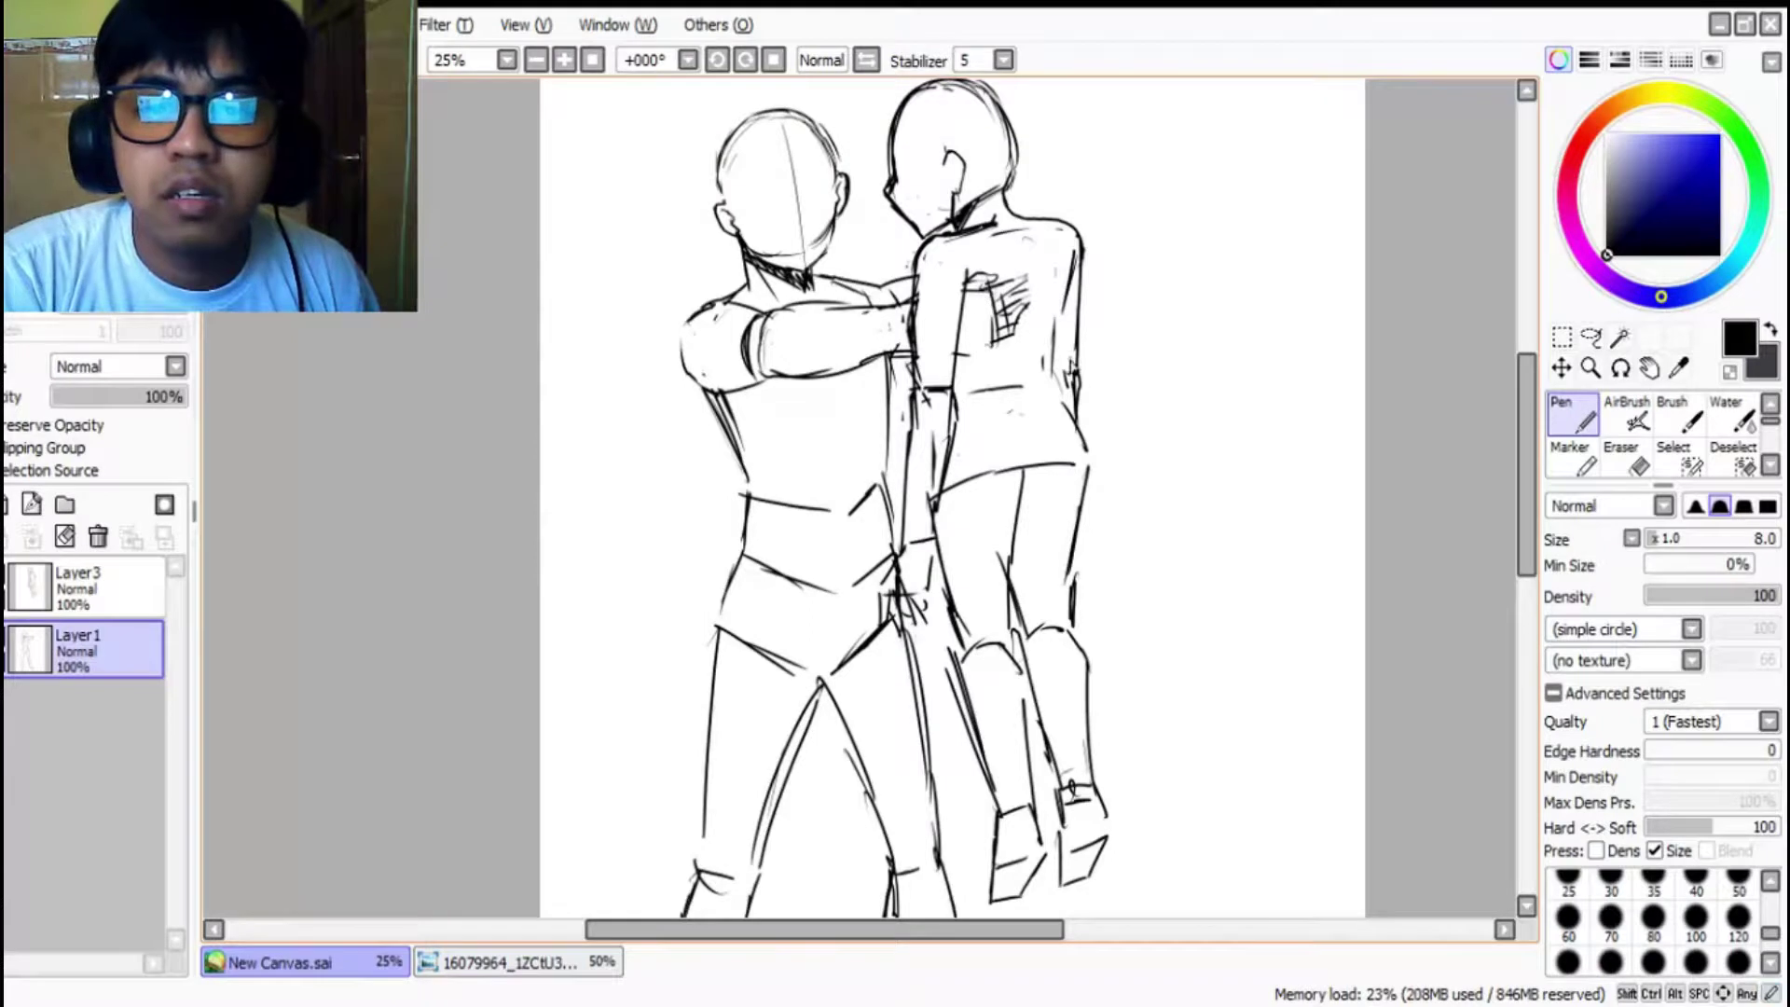
drag(1065, 268, 1068, 313)
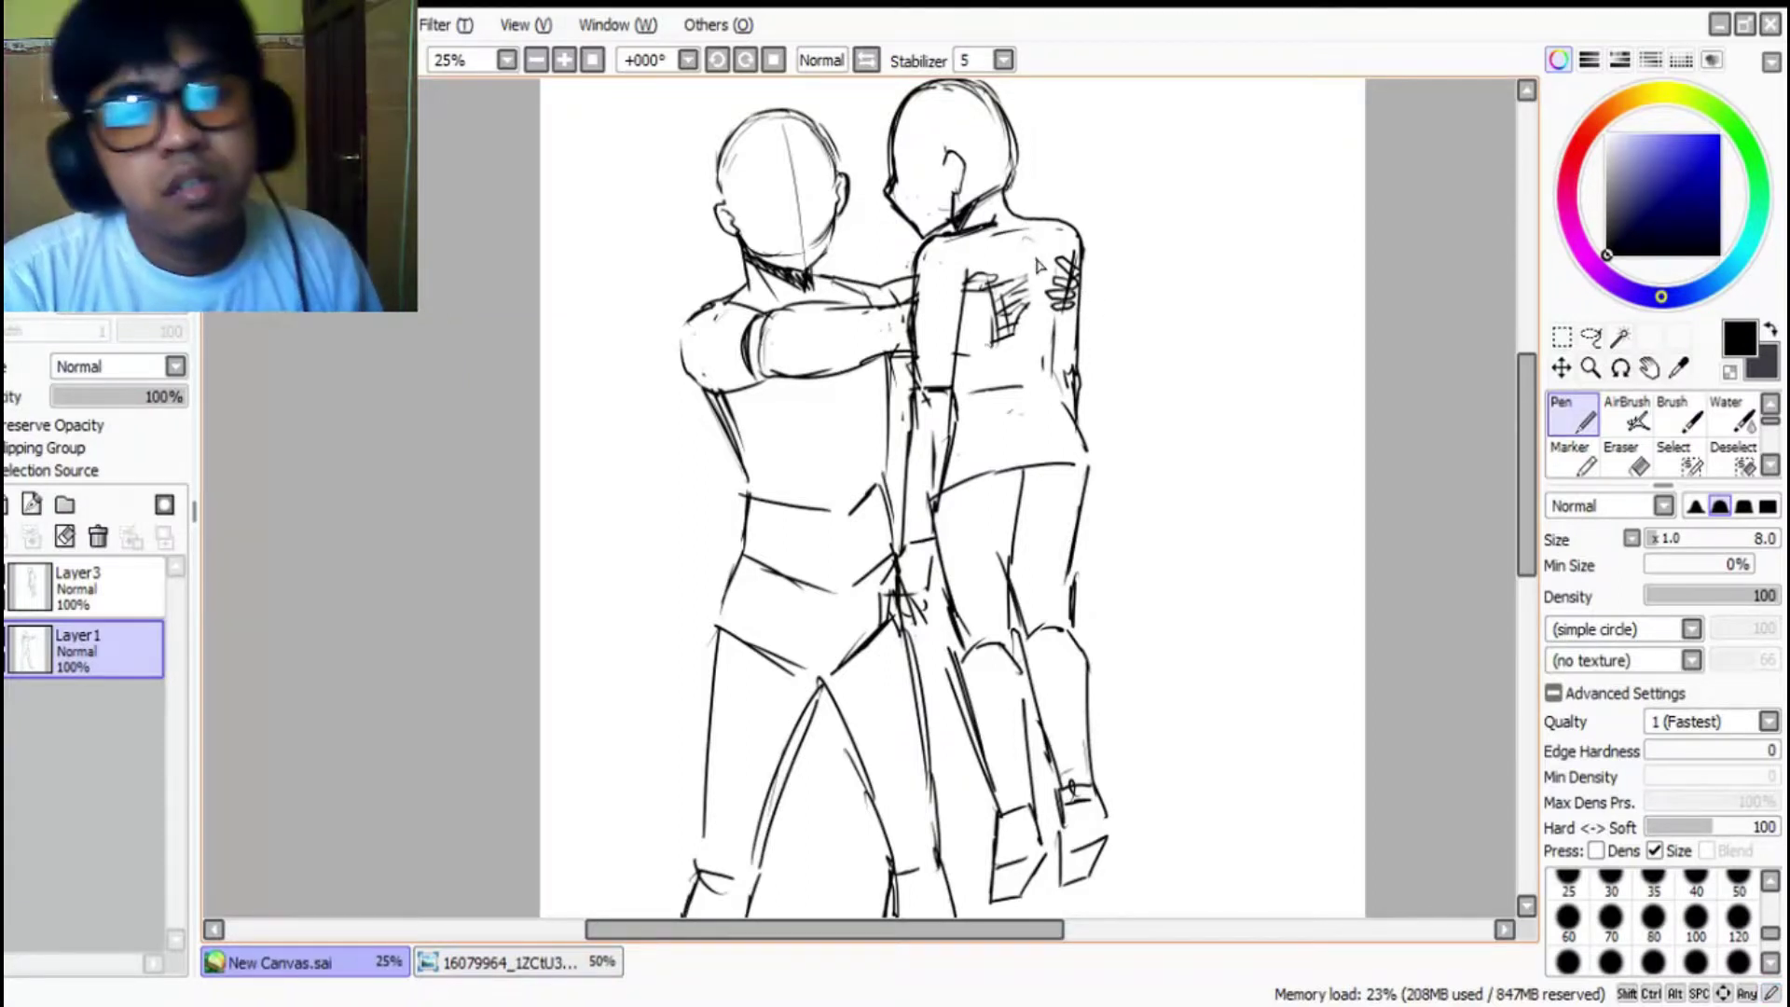
drag(1085, 278, 1075, 309)
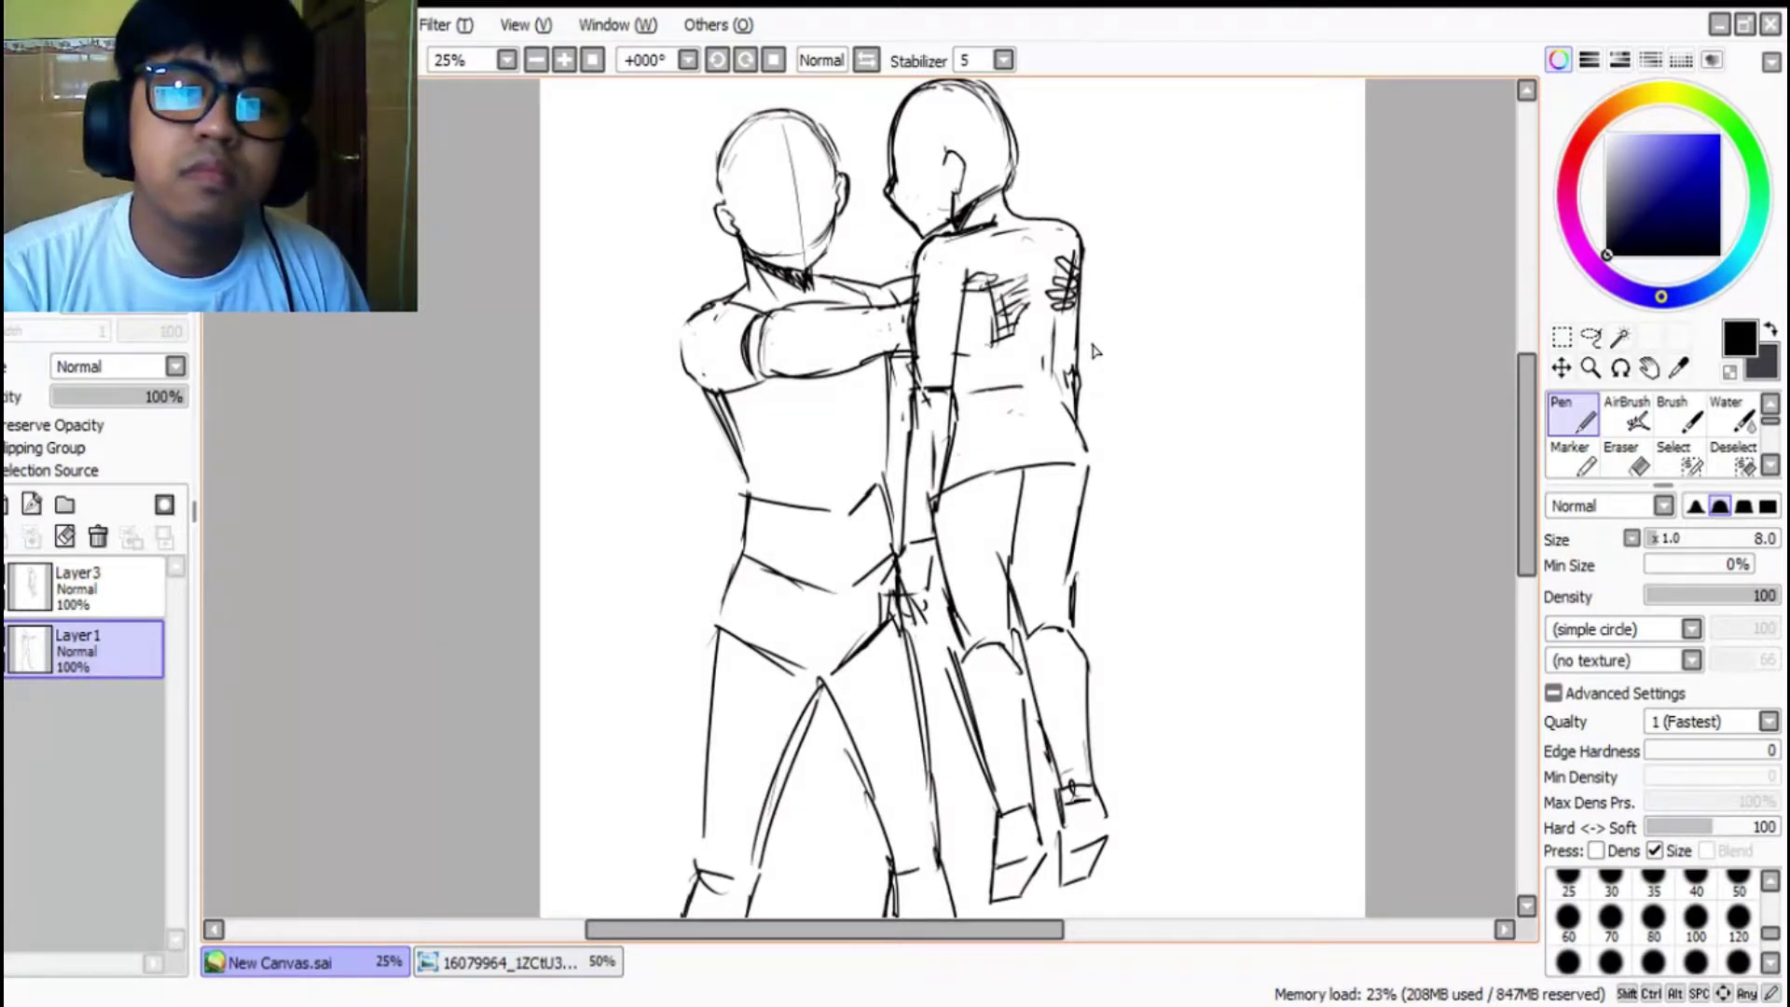
Step: Erase the second figure's face profile and ear on Layer3, and redraw a smoother face contour down to the chin
key(e)
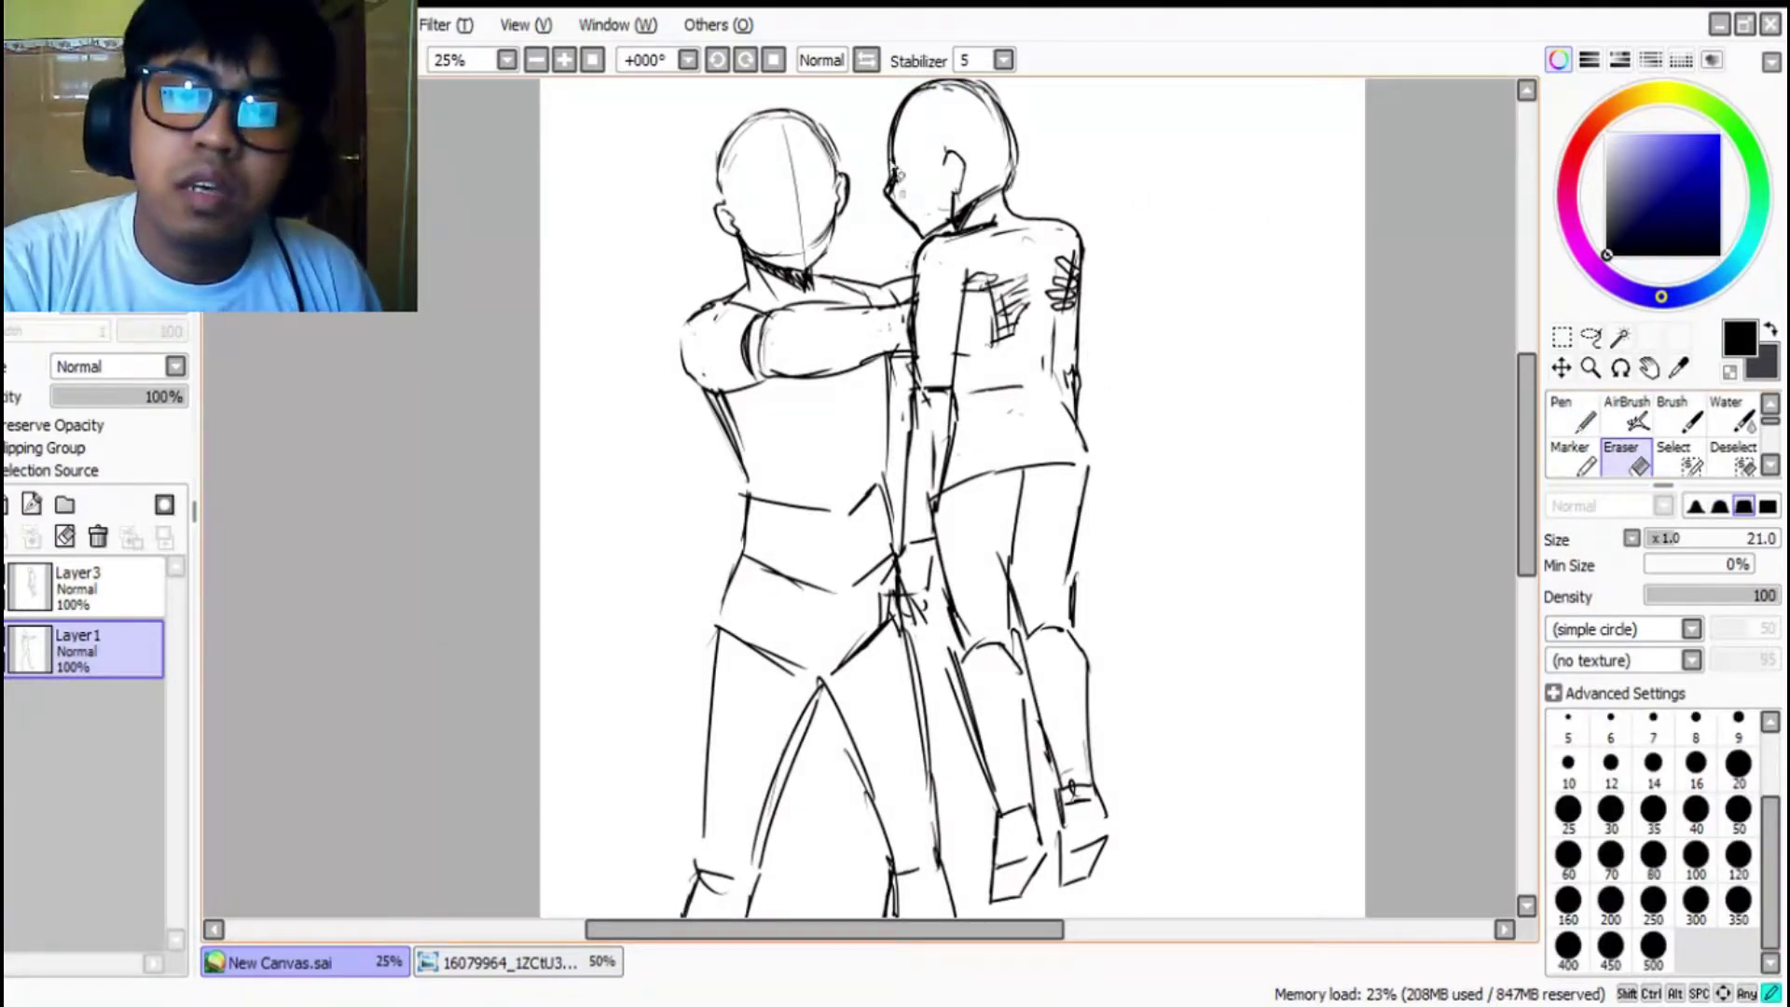
click(84, 585)
mouse_move(963, 175)
mouse_down()
mouse_move(953, 237)
mouse_move(946, 223)
mouse_move(933, 247)
mouse_move(897, 220)
mouse_move(883, 121)
mouse_move(915, 238)
mouse_move(929, 171)
mouse_move(966, 142)
mouse_move(946, 219)
mouse_up()
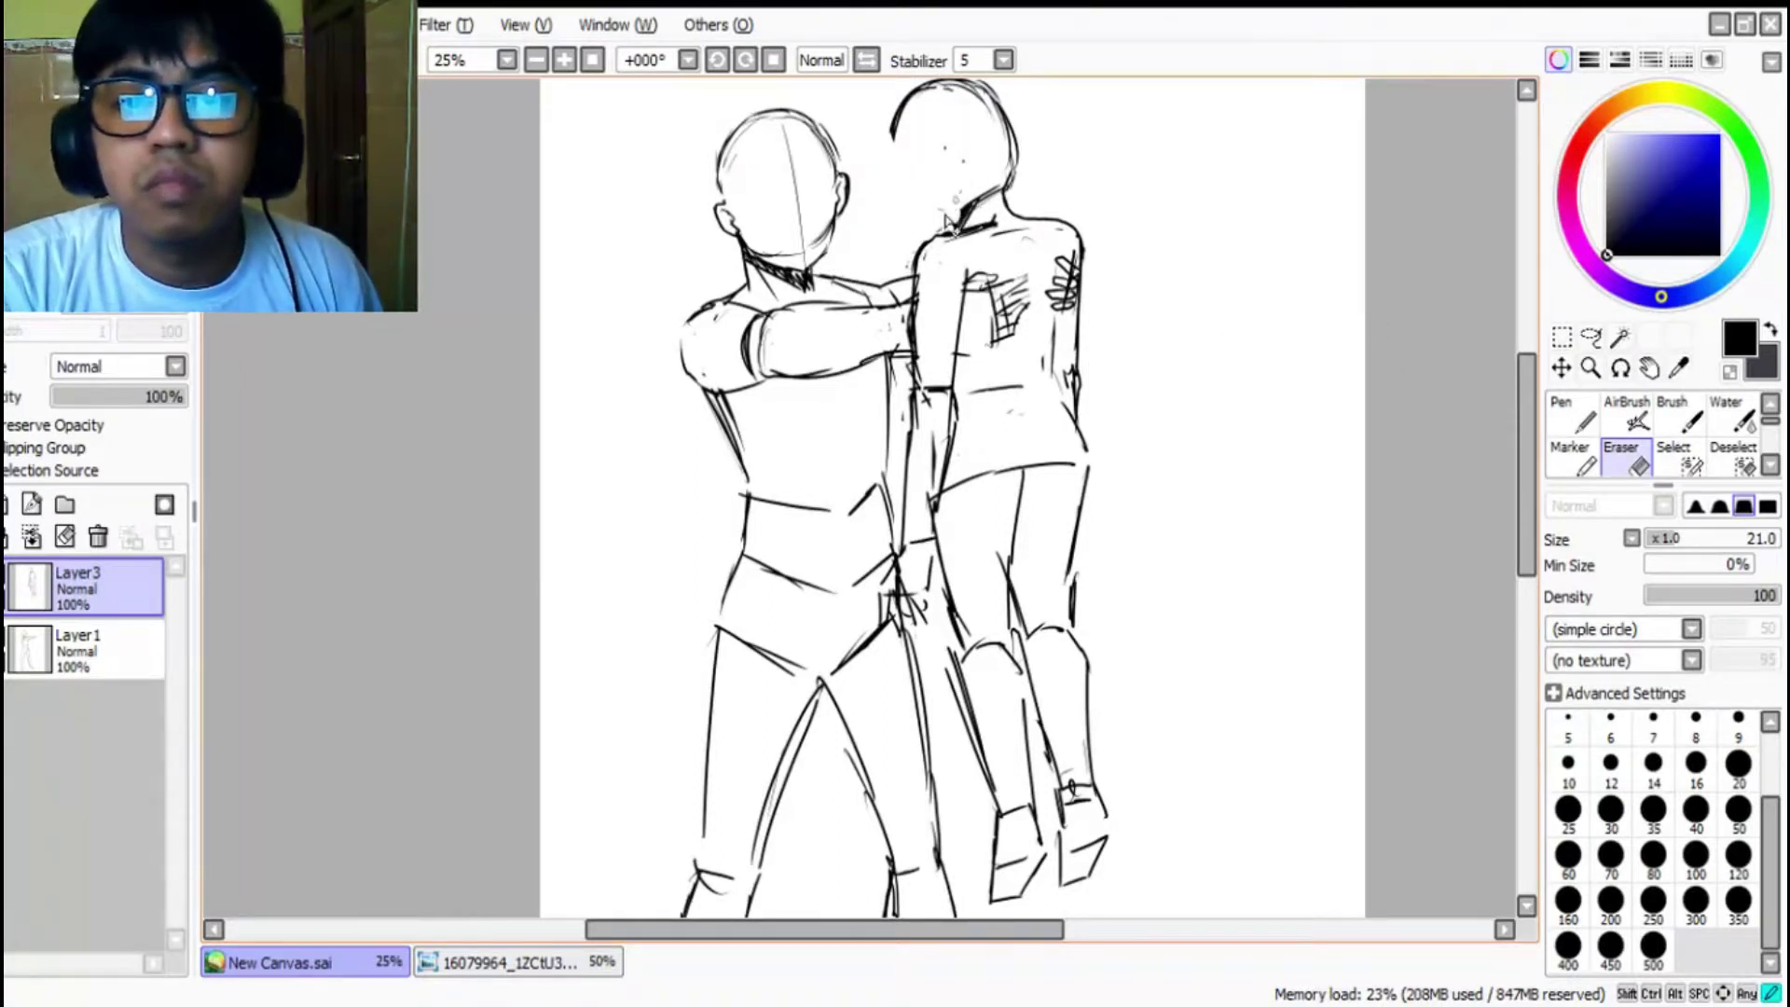
click(1573, 415)
mouse_move(919, 129)
mouse_down()
mouse_move(895, 172)
mouse_move(887, 147)
mouse_move(925, 216)
mouse_up()
drag(918, 207, 949, 227)
drag(911, 202, 941, 225)
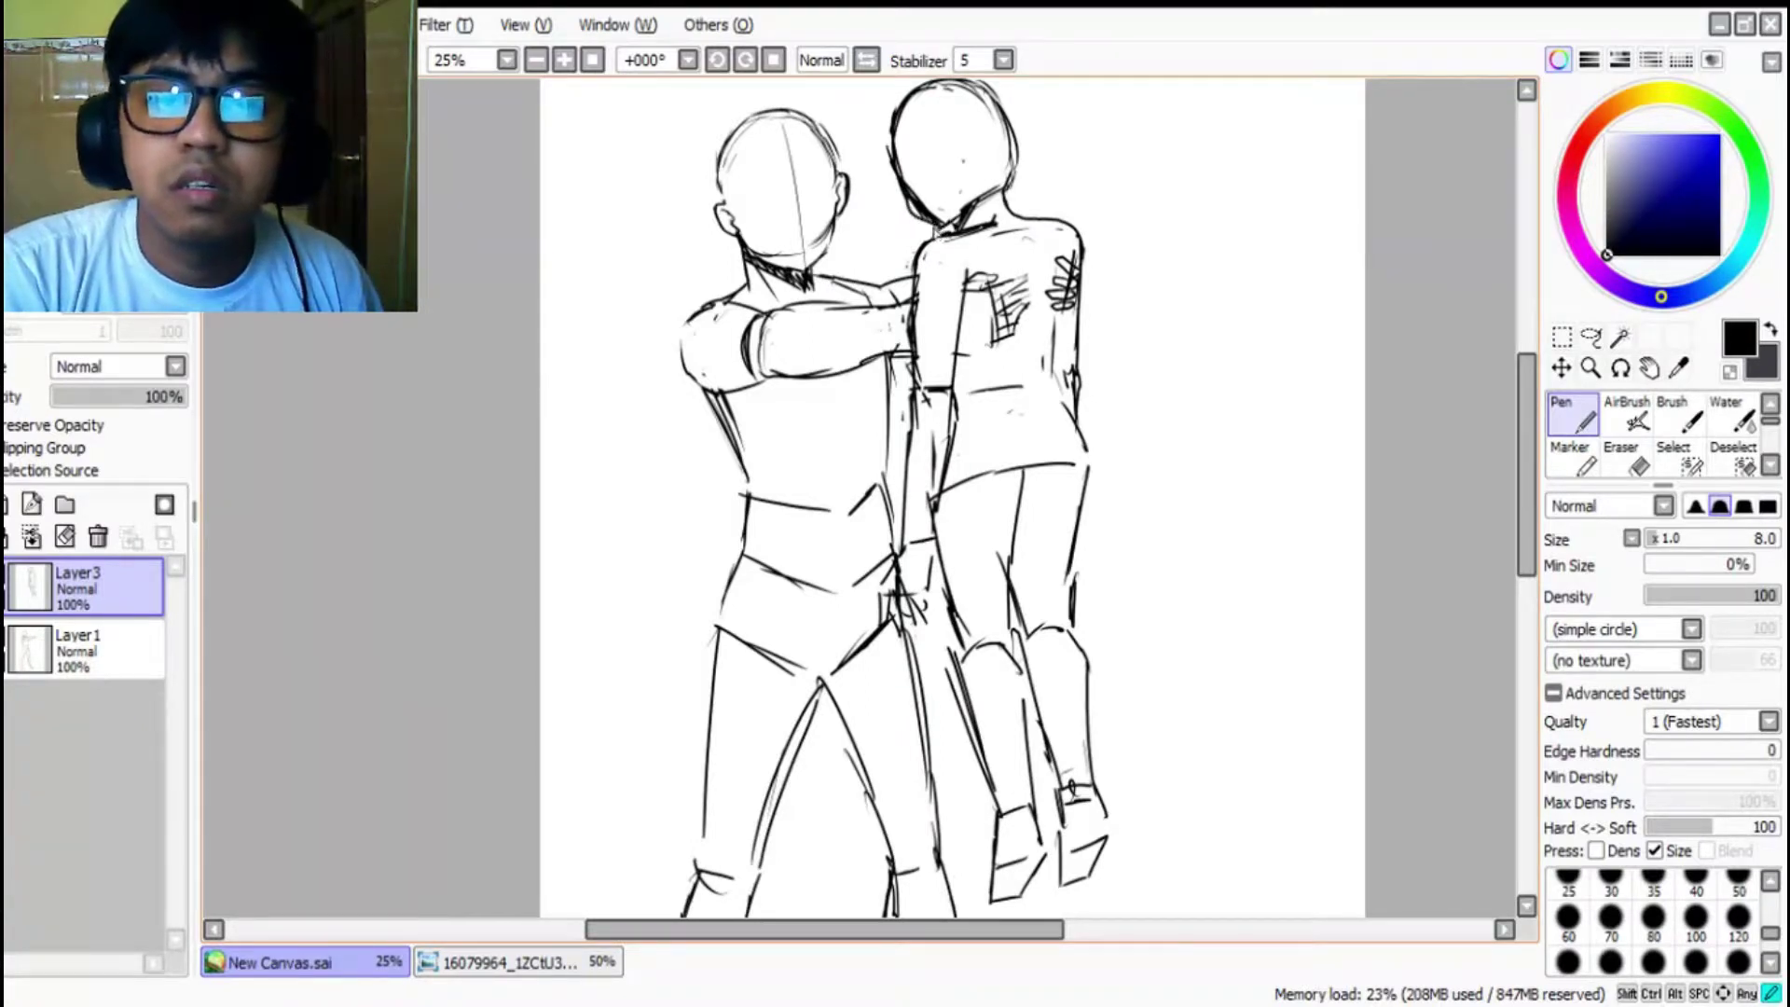
Step: Erase the excess lines around the second figure's chin and the back of the head, and sketch both ears
key(e)
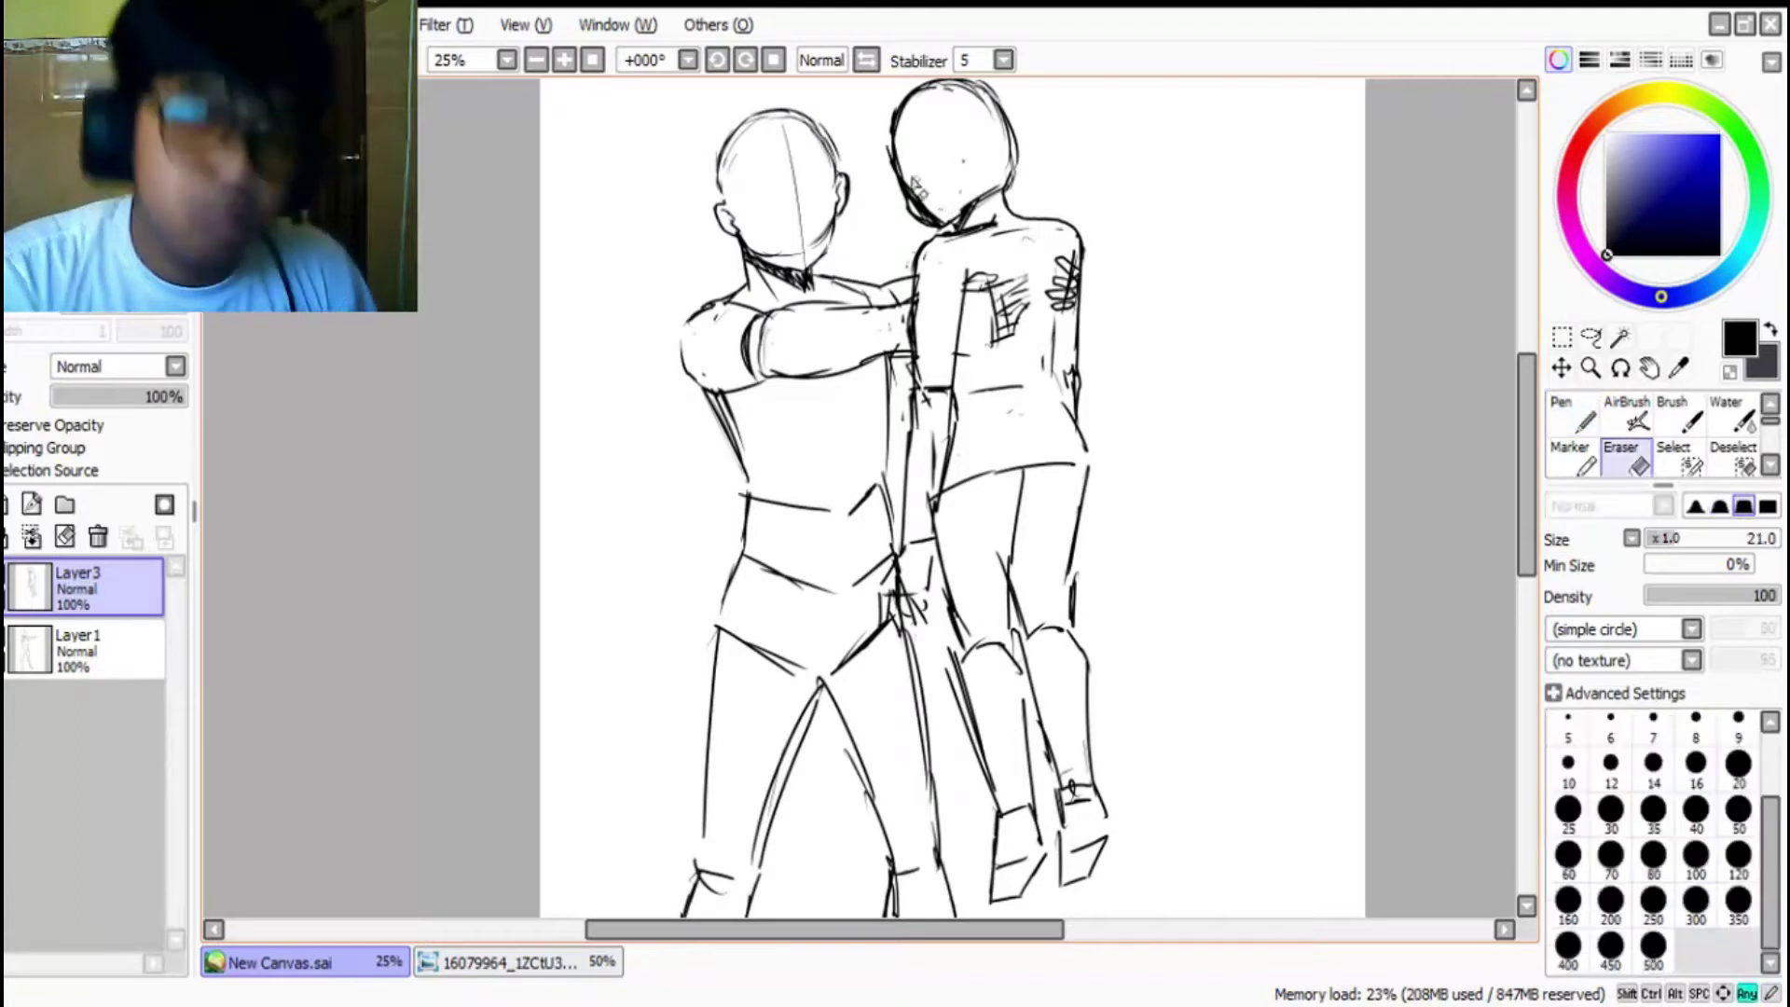
drag(939, 229, 939, 240)
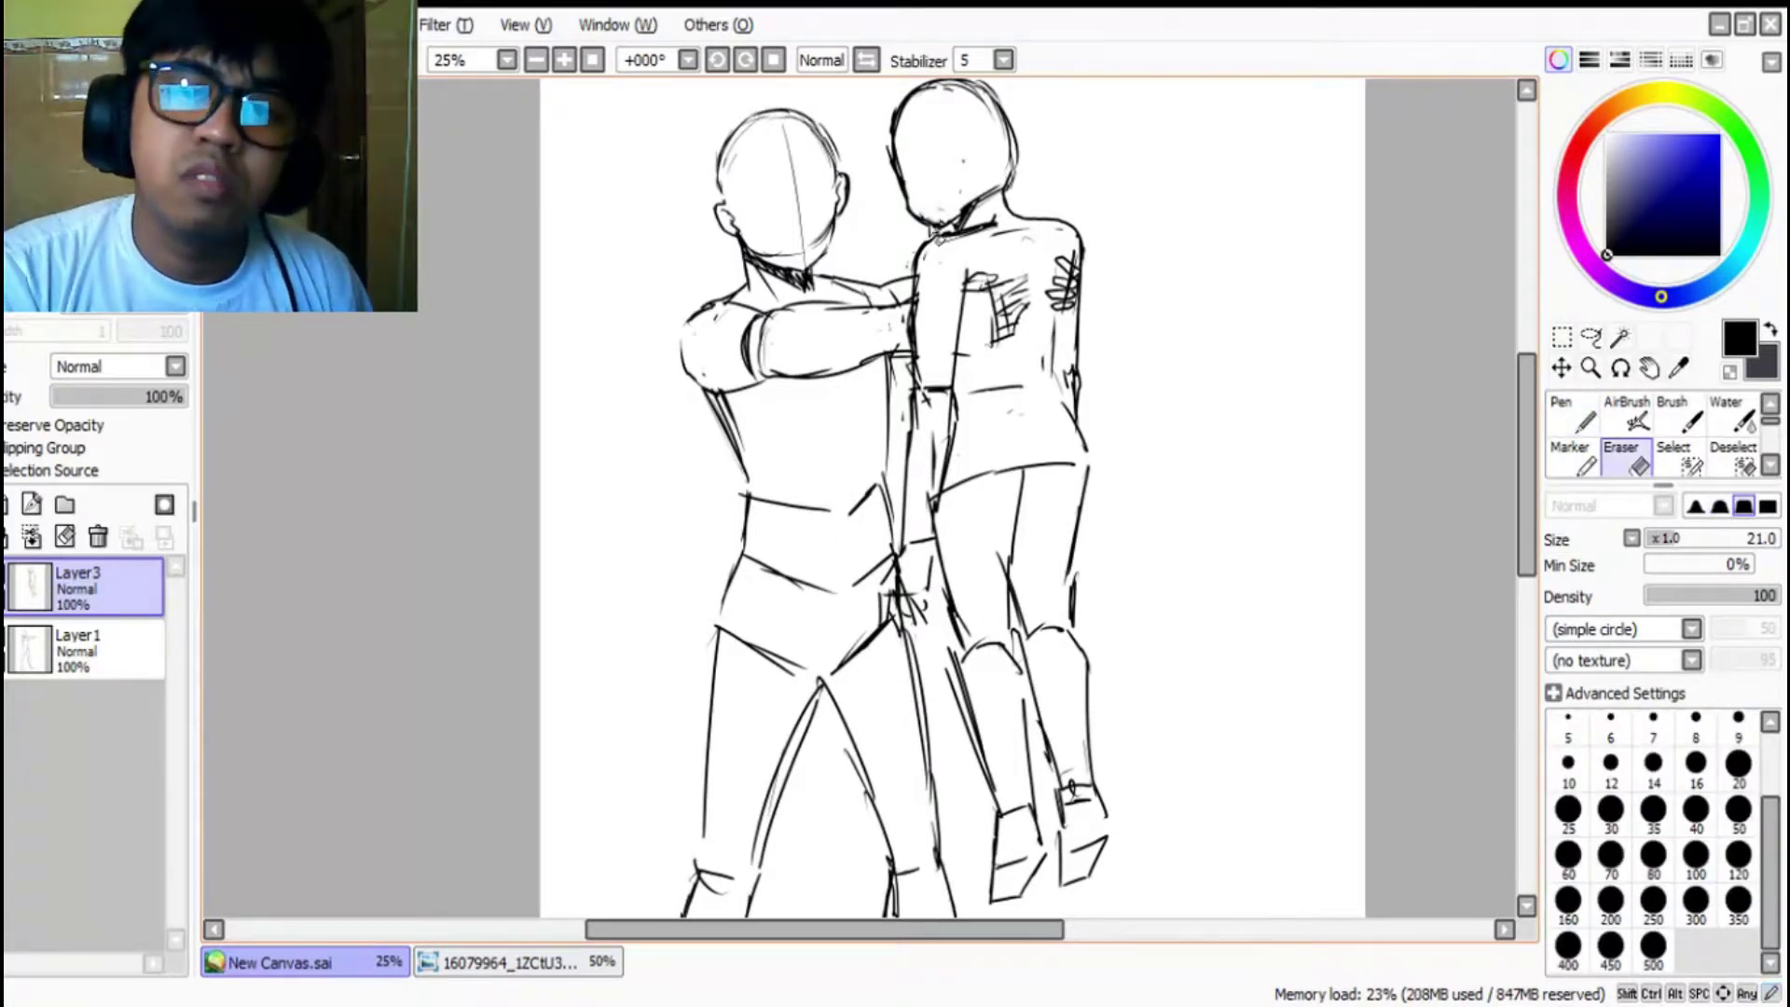
mouse_move(971, 155)
mouse_down()
mouse_move(953, 162)
mouse_move(1014, 198)
mouse_up()
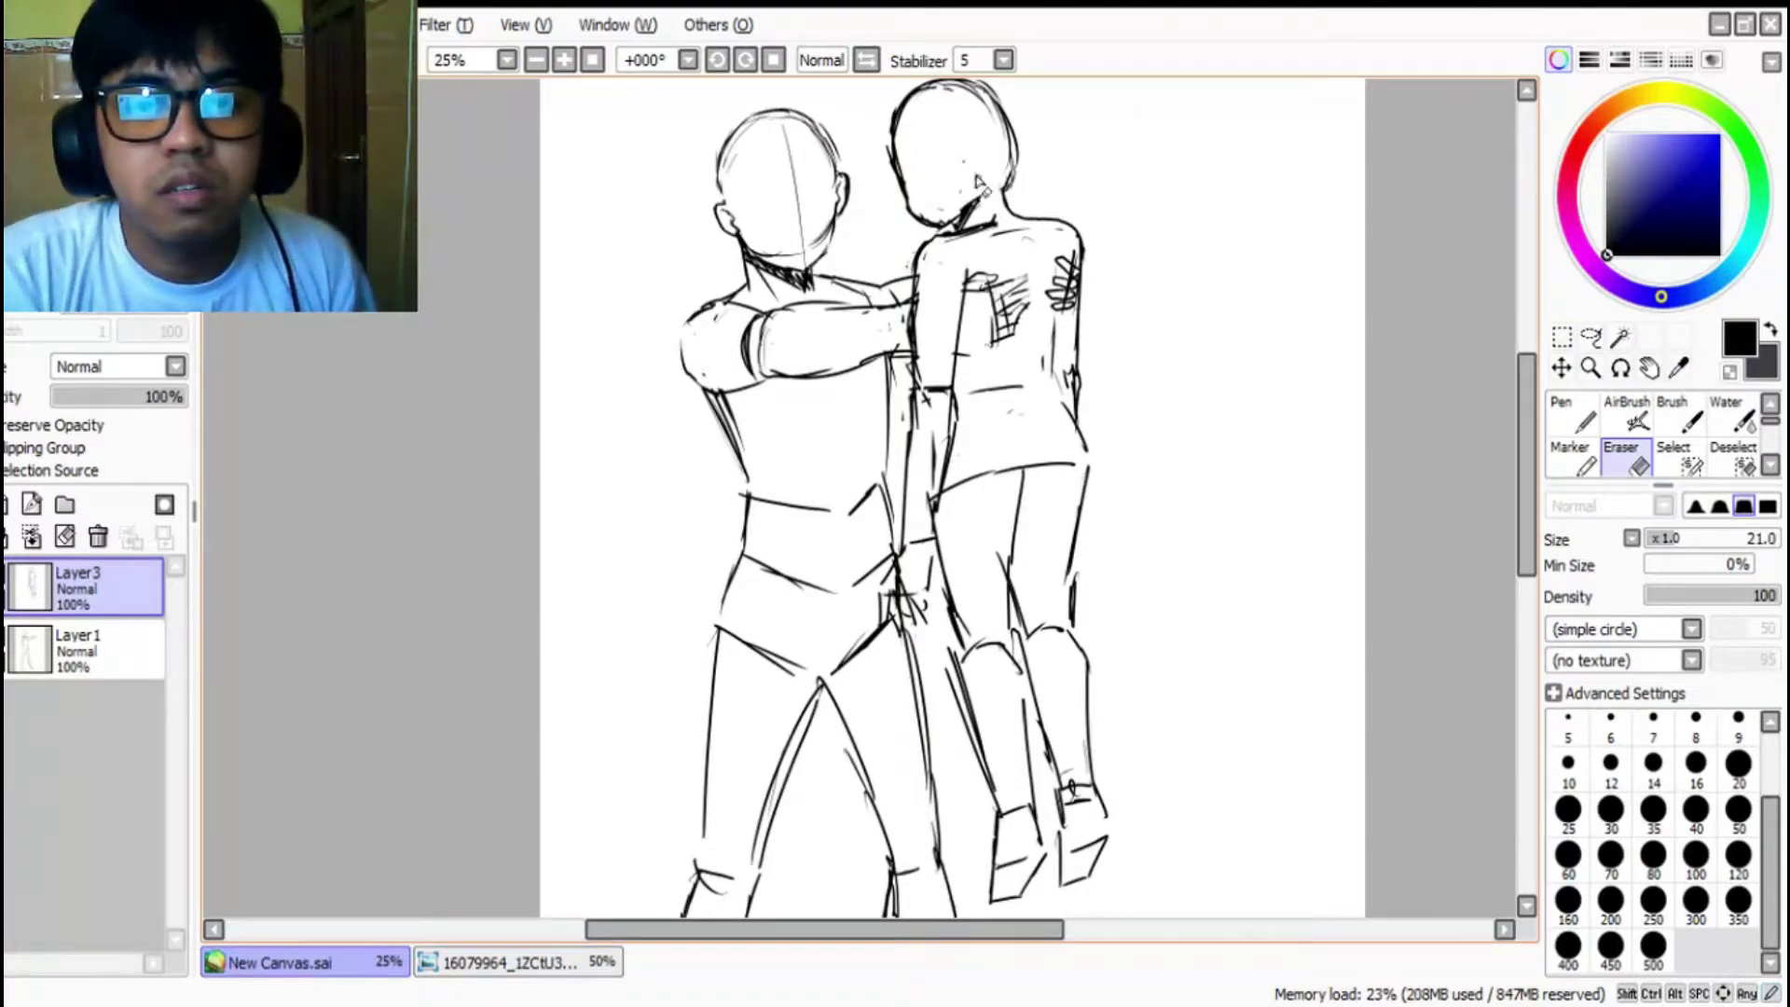
key(n)
mouse_move(944, 151)
mouse_down()
mouse_move(964, 183)
mouse_move(965, 166)
mouse_move(956, 201)
mouse_move(950, 166)
mouse_move(1017, 133)
mouse_move(1015, 163)
mouse_up()
key(ctrl+z)
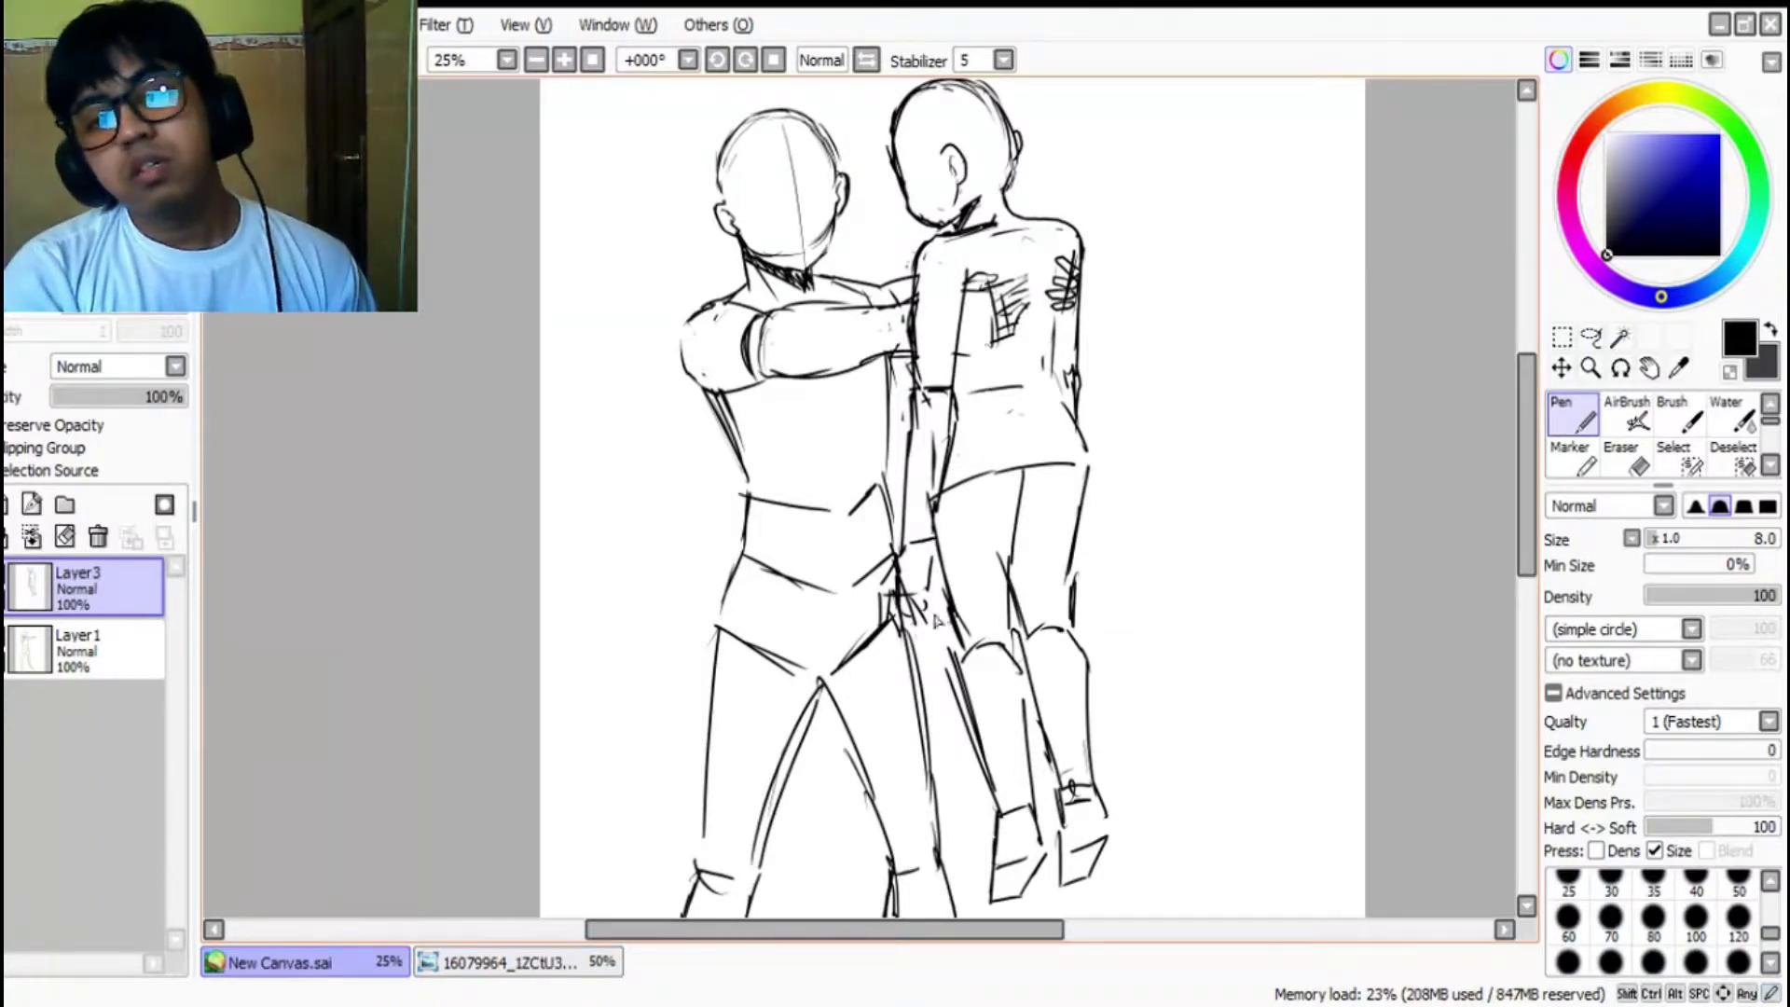
Step: Erase the stray lines around the second figure's lower arm and hand, first on Layer1 and also on Layer3
click(112, 657)
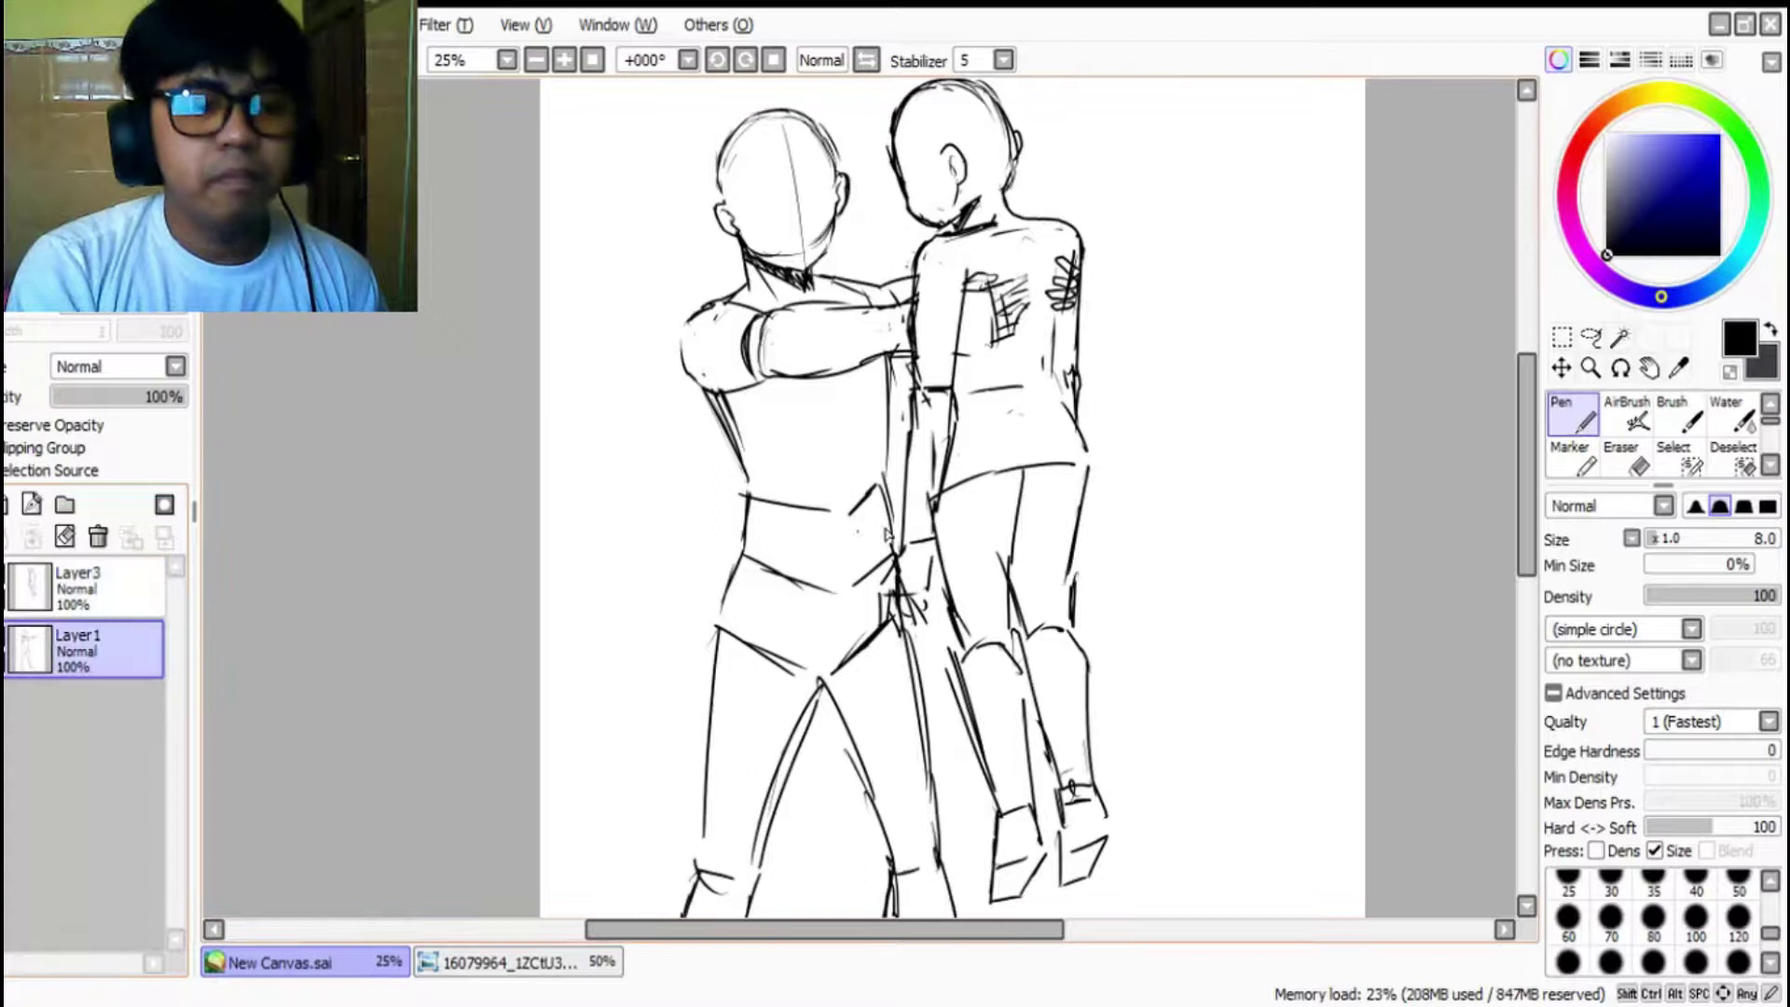
key(e)
mouse_move(913, 568)
mouse_down()
mouse_move(897, 601)
mouse_move(913, 597)
mouse_up()
drag(936, 501, 939, 483)
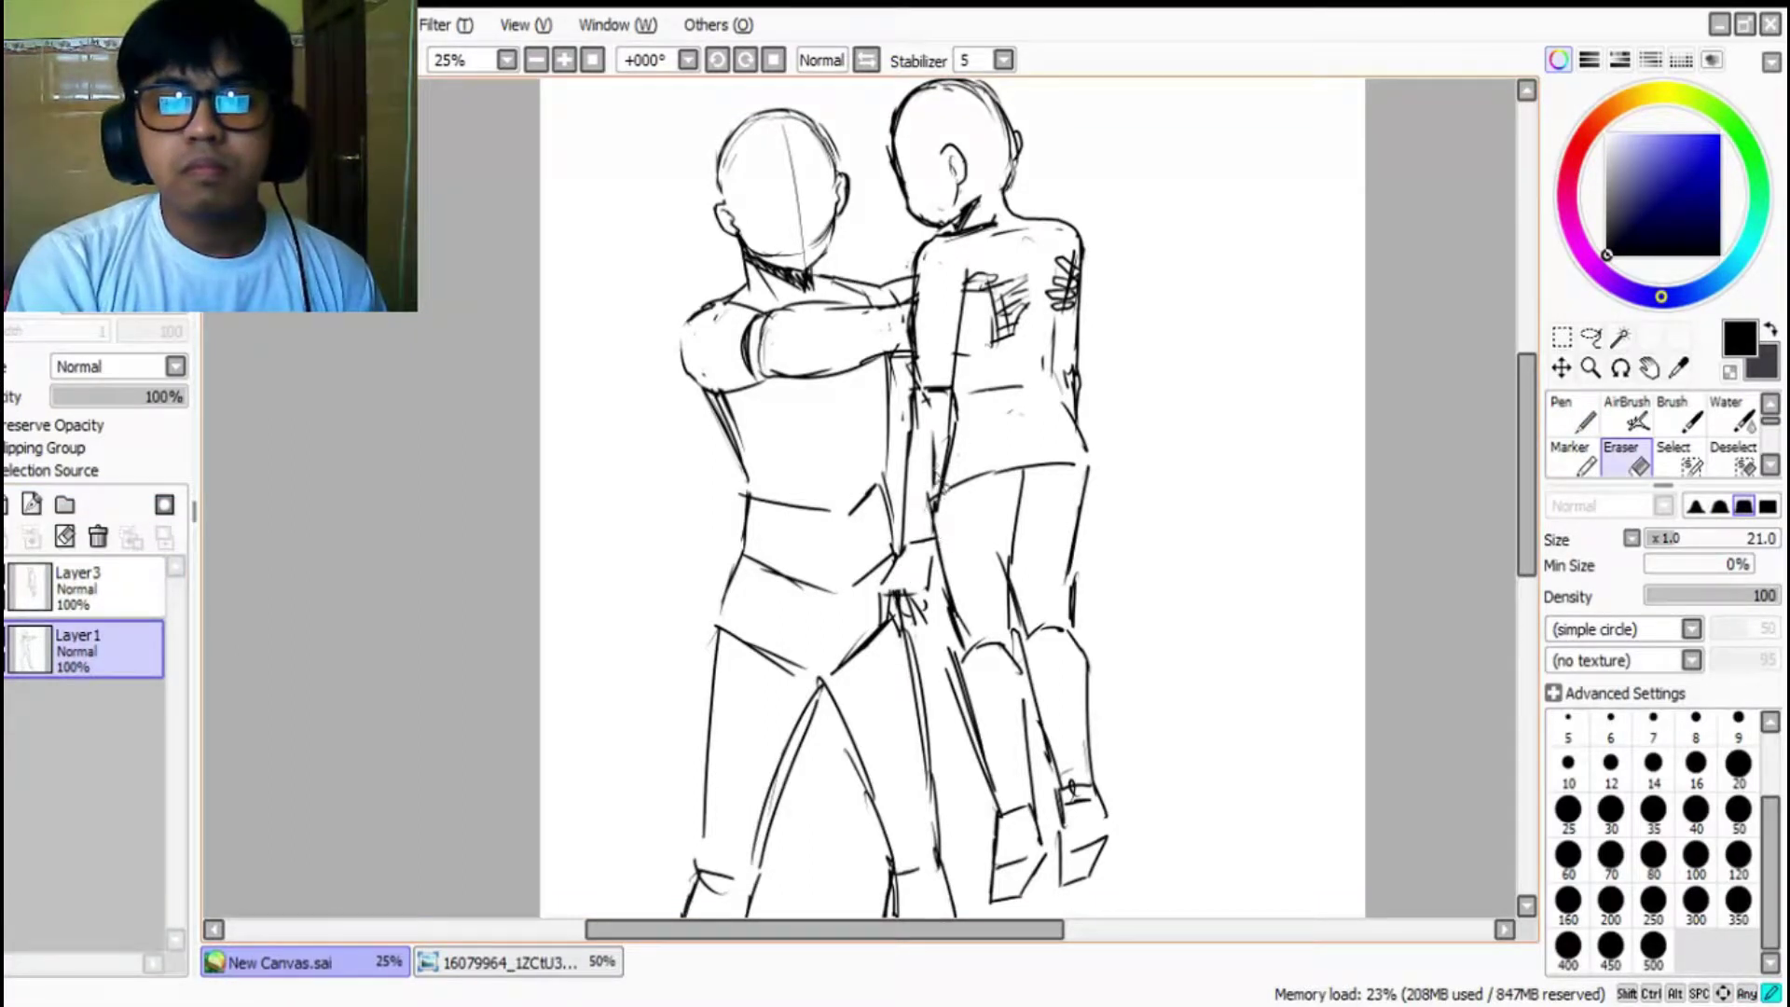
click(103, 587)
mouse_move(925, 395)
mouse_down()
mouse_move(929, 454)
mouse_move(916, 395)
mouse_up()
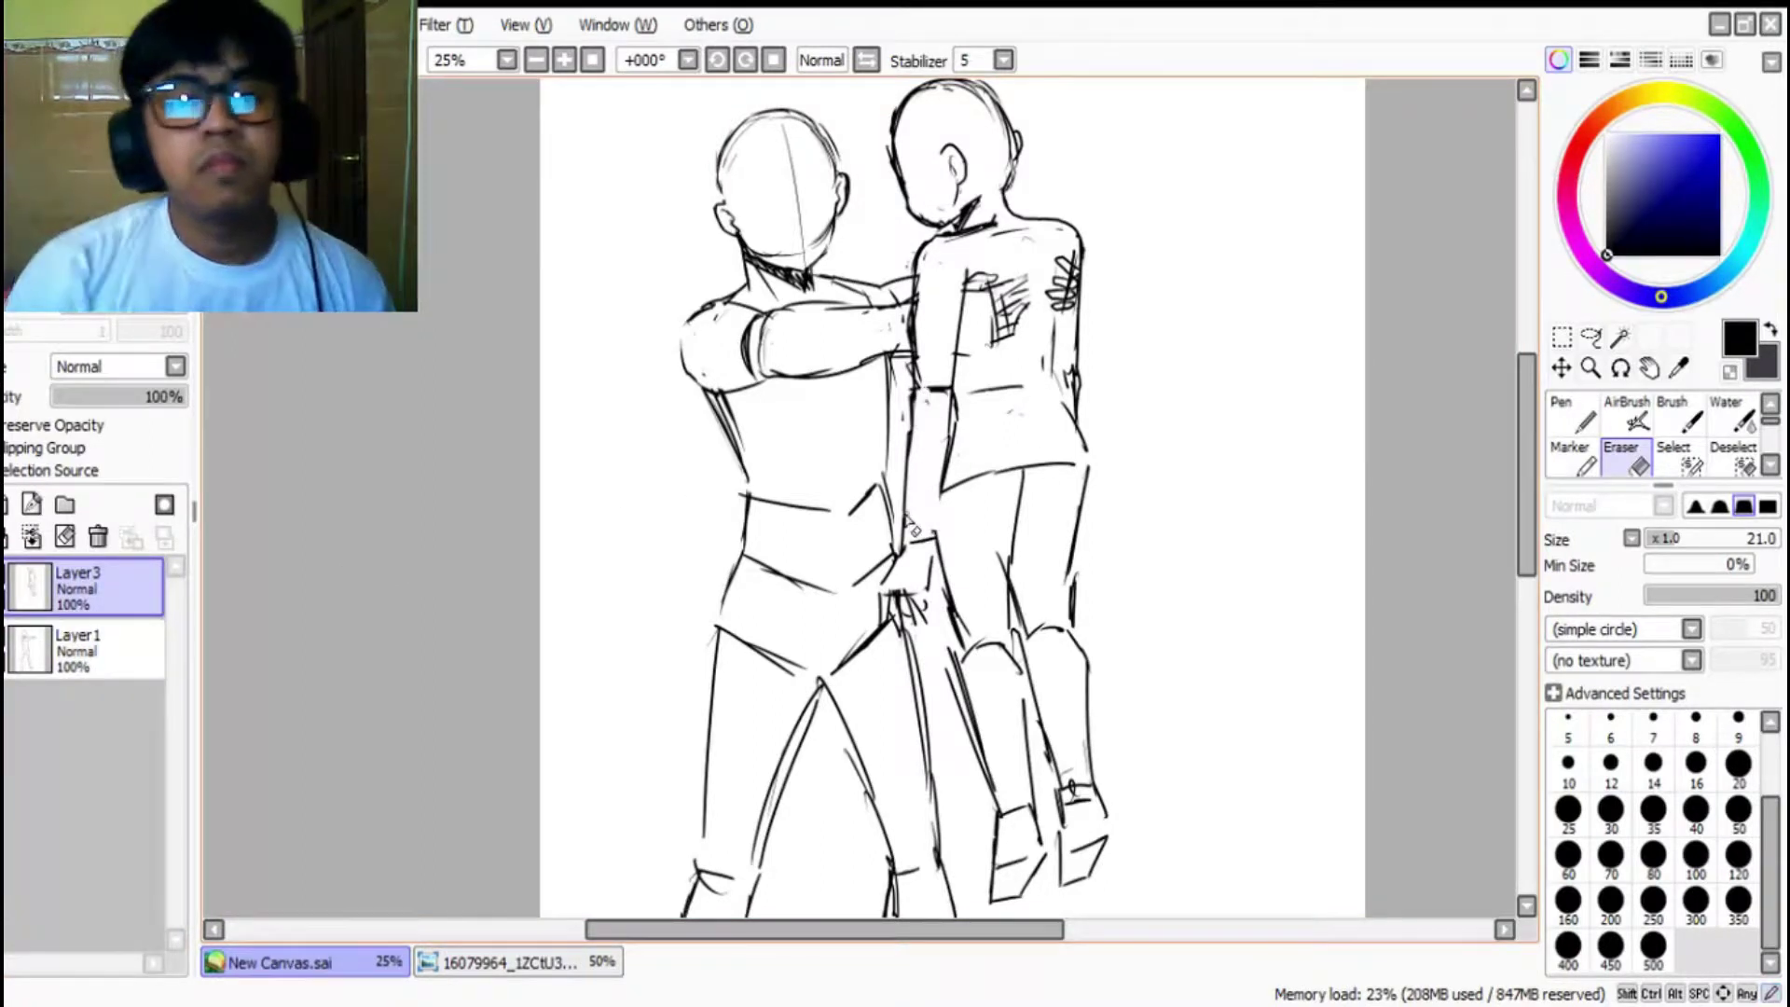
Step: Check the two-figure sketch as a whole and up close around the arms and torsos
scroll(1091, 382, down, 2)
scroll(1109, 368, up, 2)
scroll(1063, 440, down, 2)
scroll(1034, 485, up, 1)
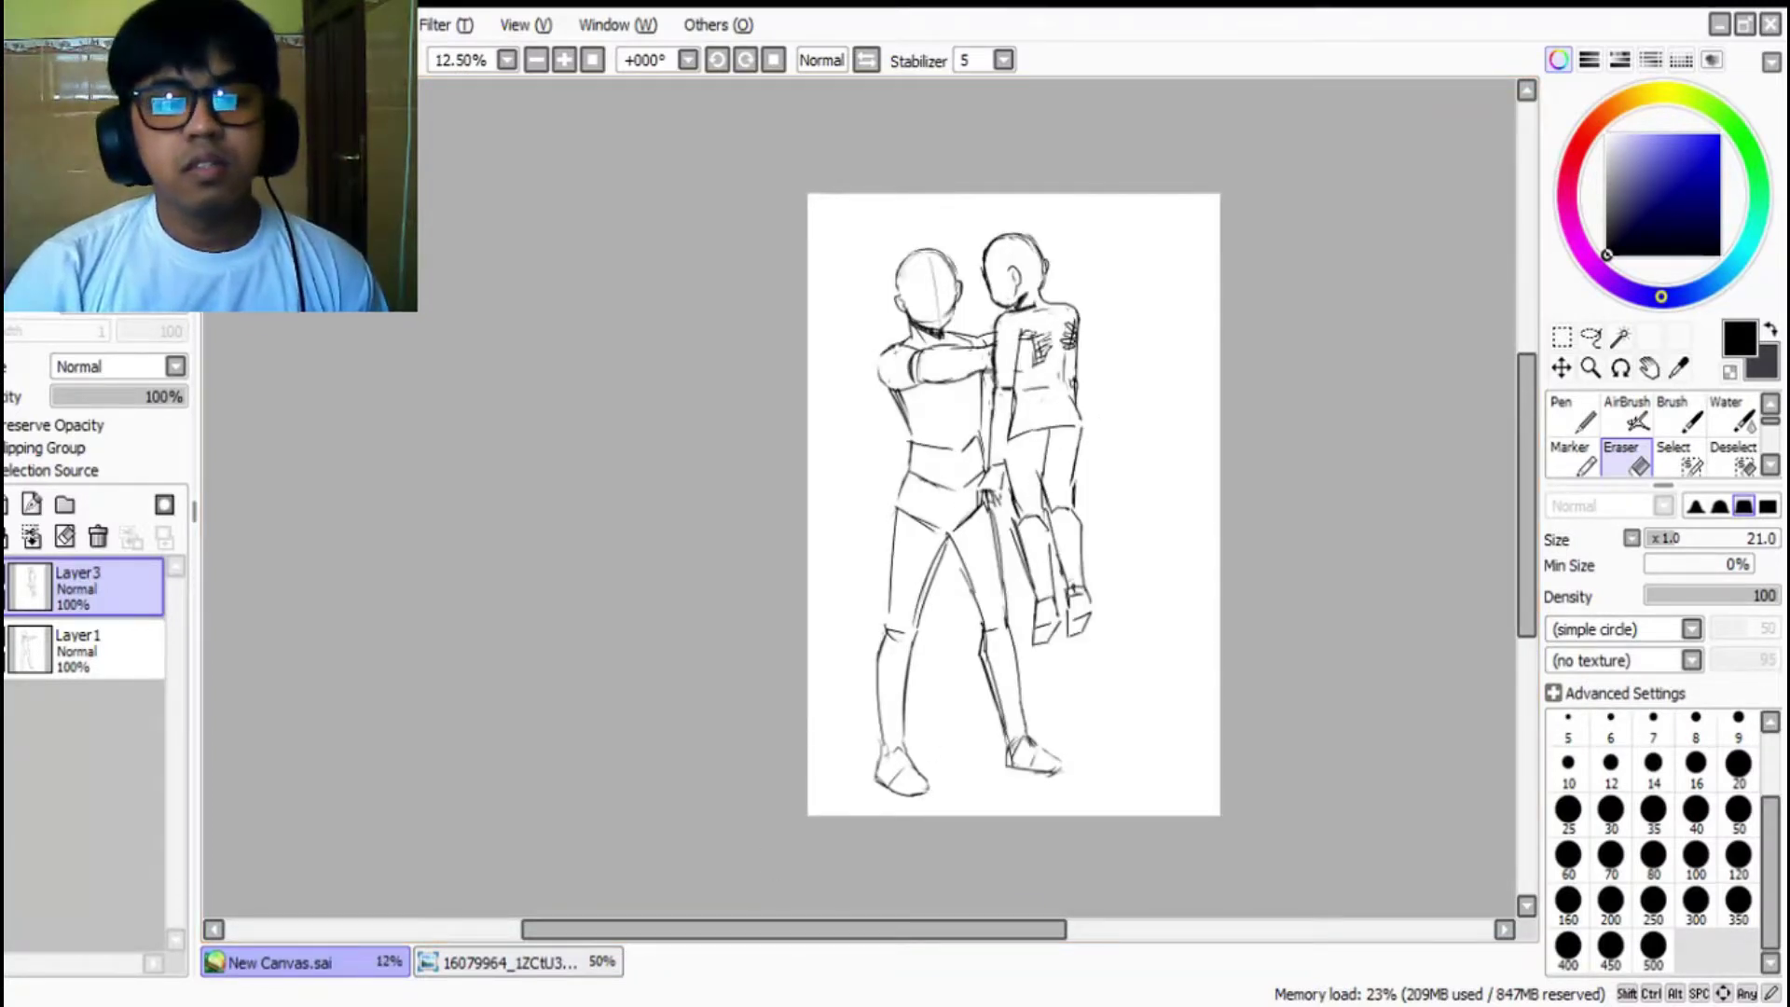
key(alt+Tab)
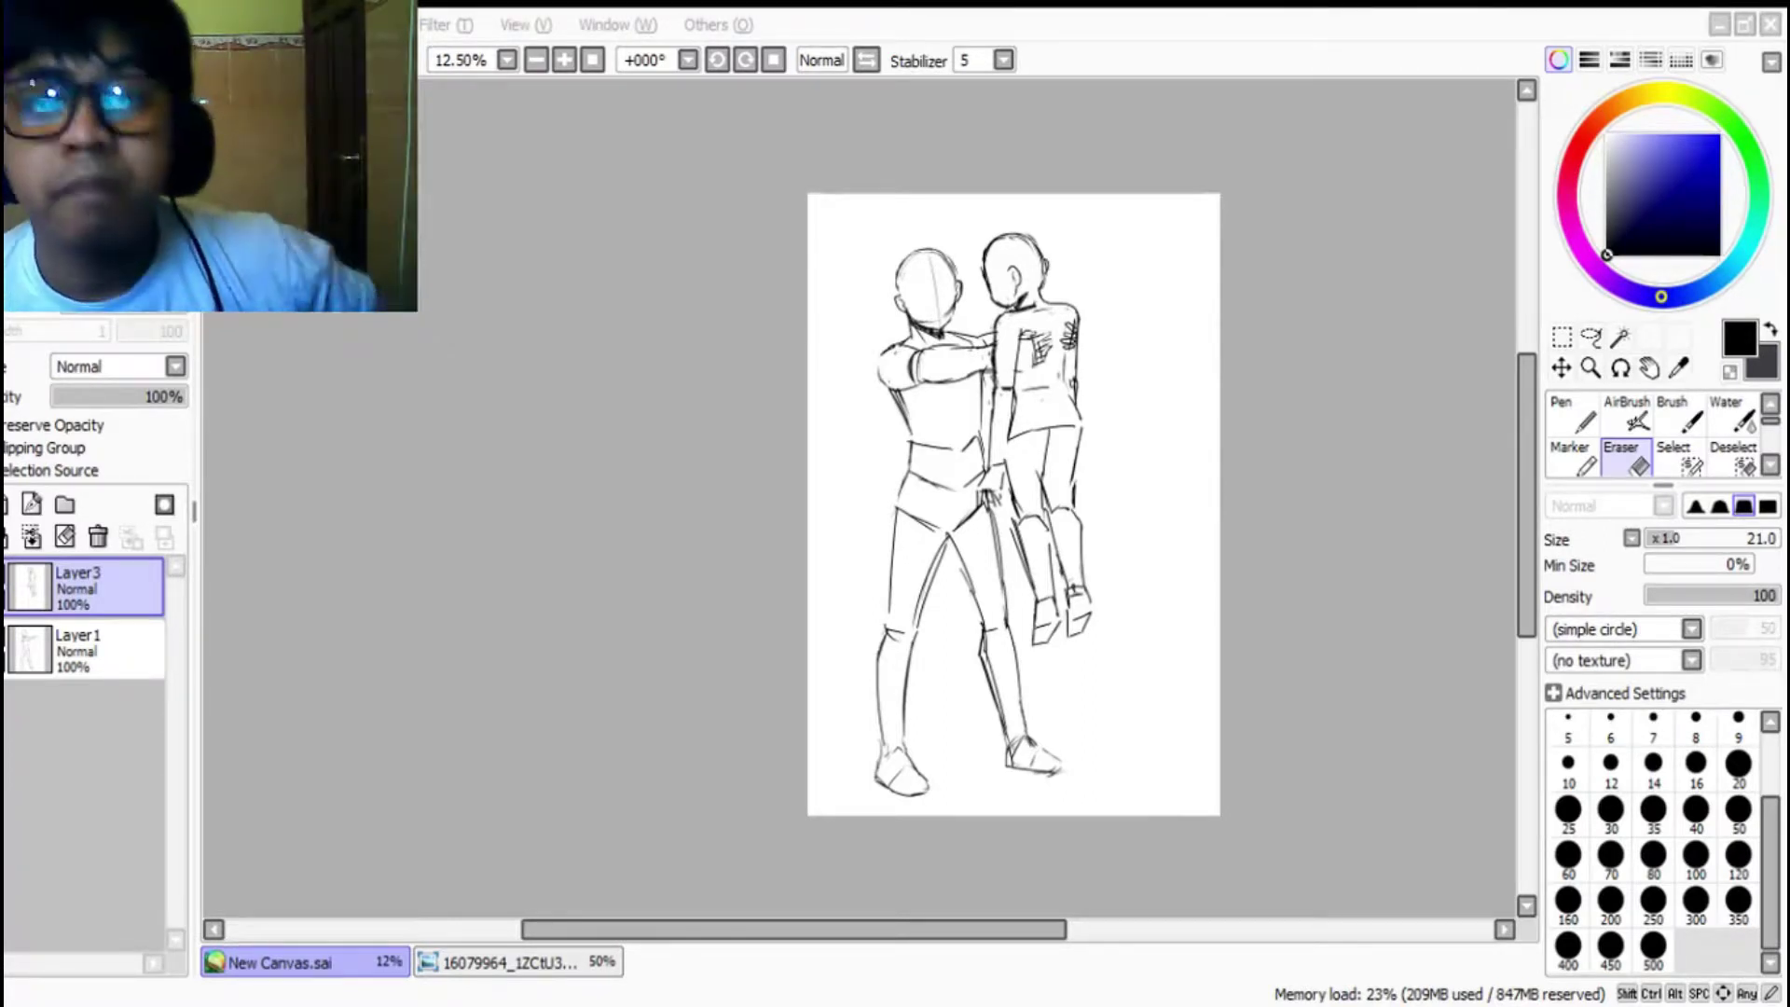
click(895, 529)
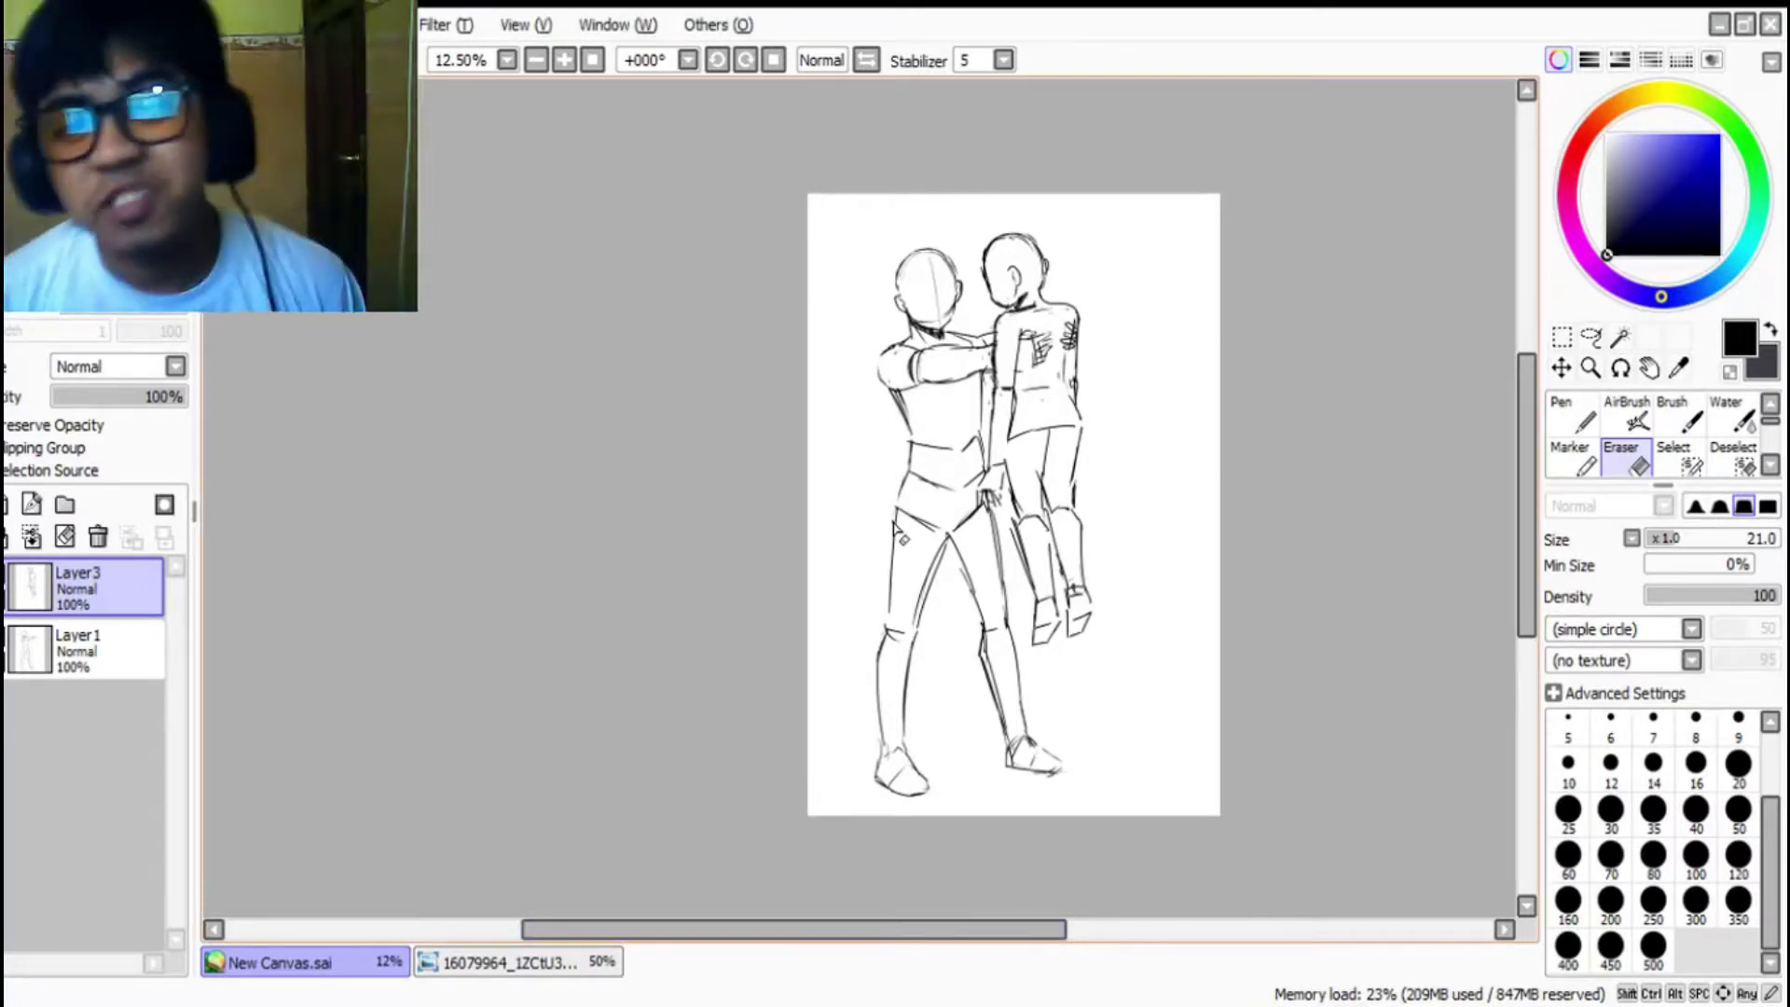
scroll(1027, 364, up, 2)
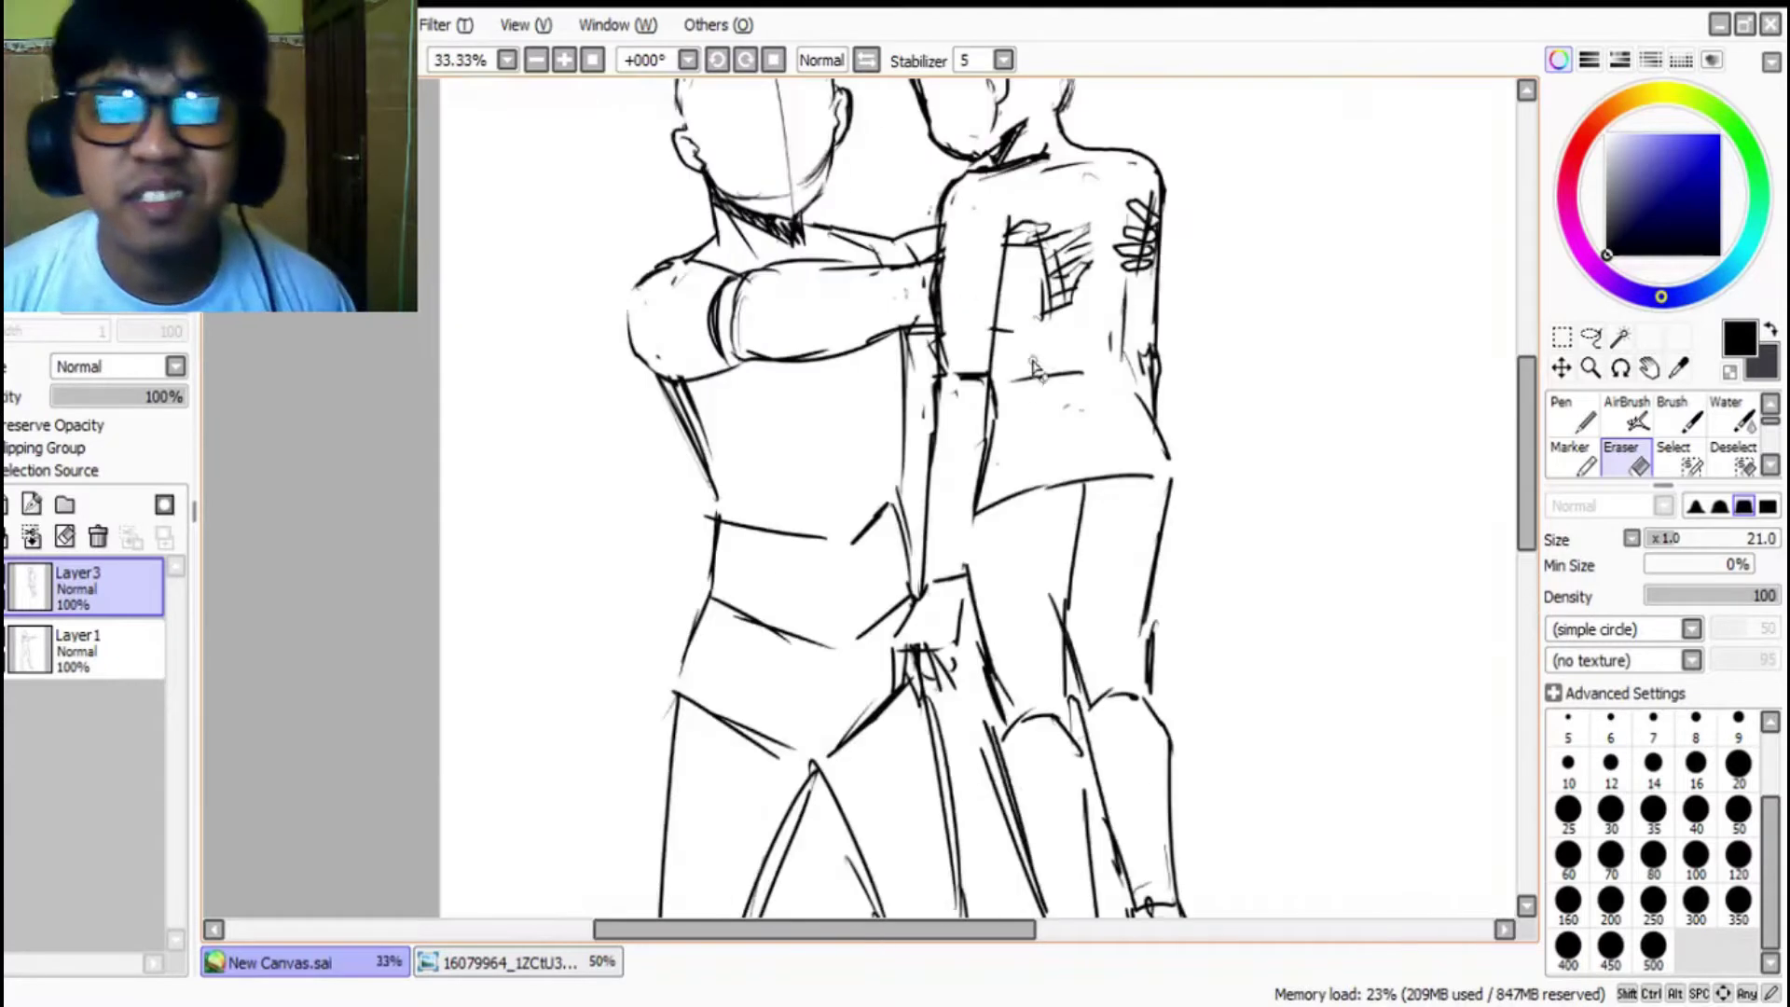
scroll(1049, 352, down, 1)
scroll(1047, 351, up, 2)
scroll(1049, 350, down, 4)
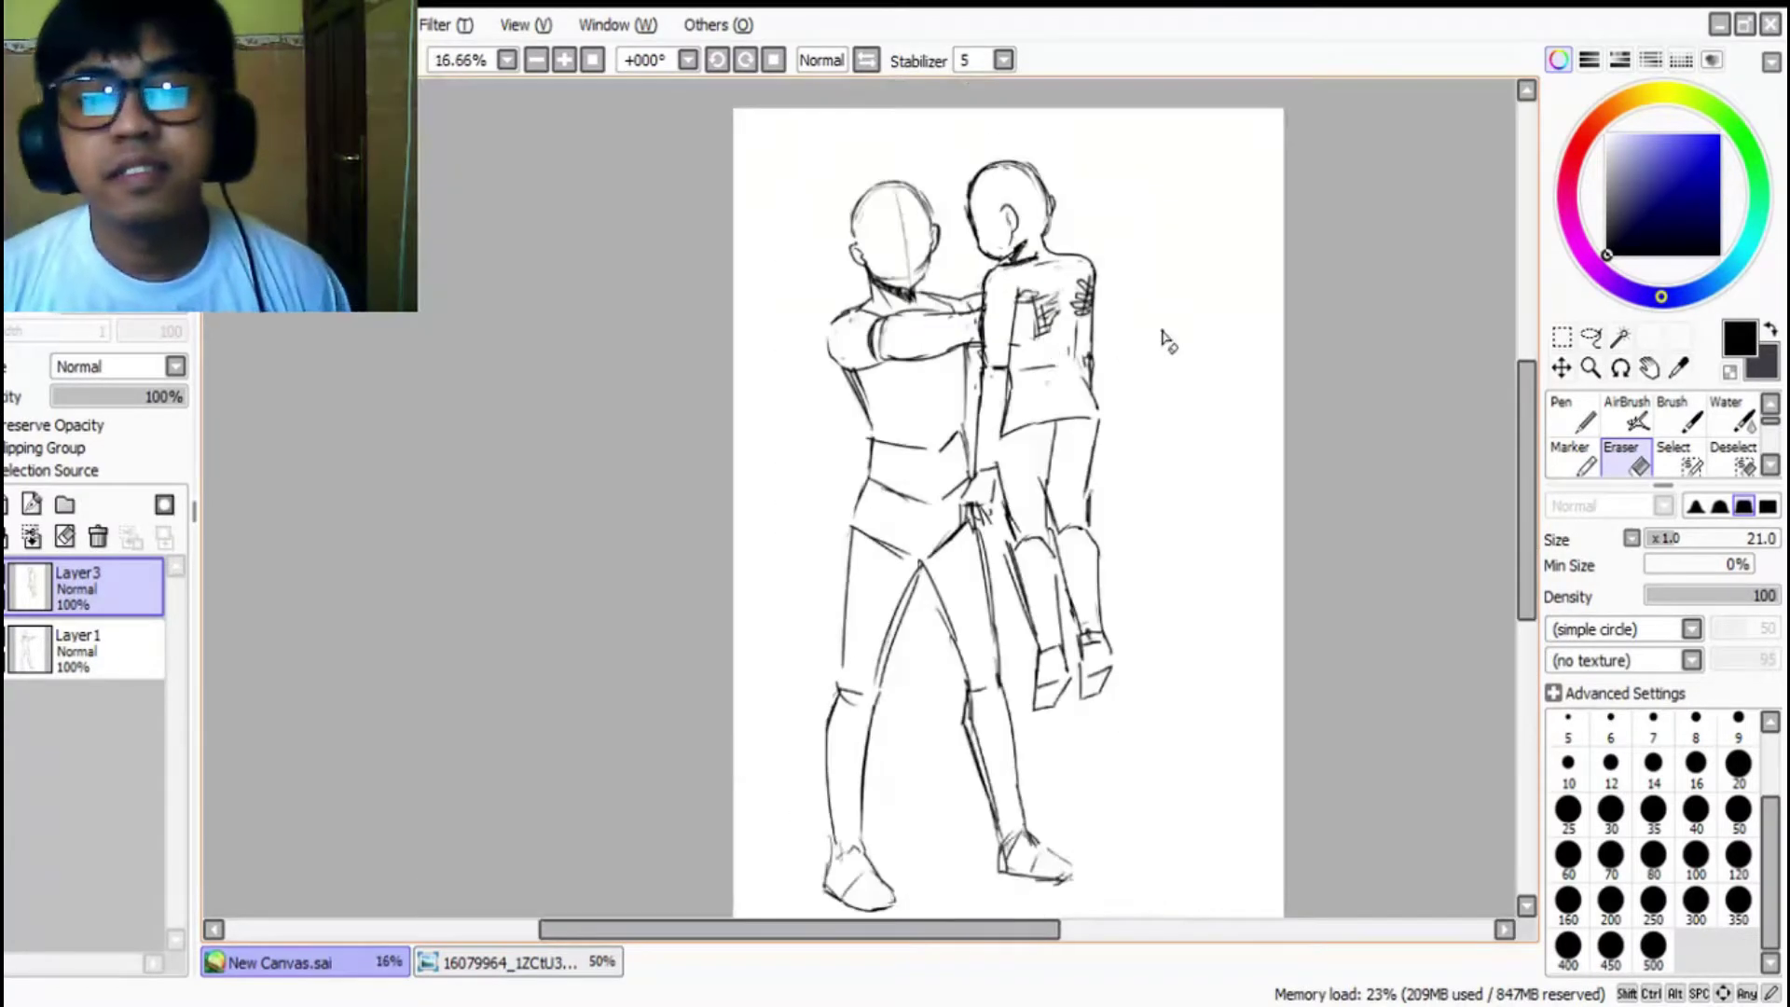
scroll(1202, 326, up, 1)
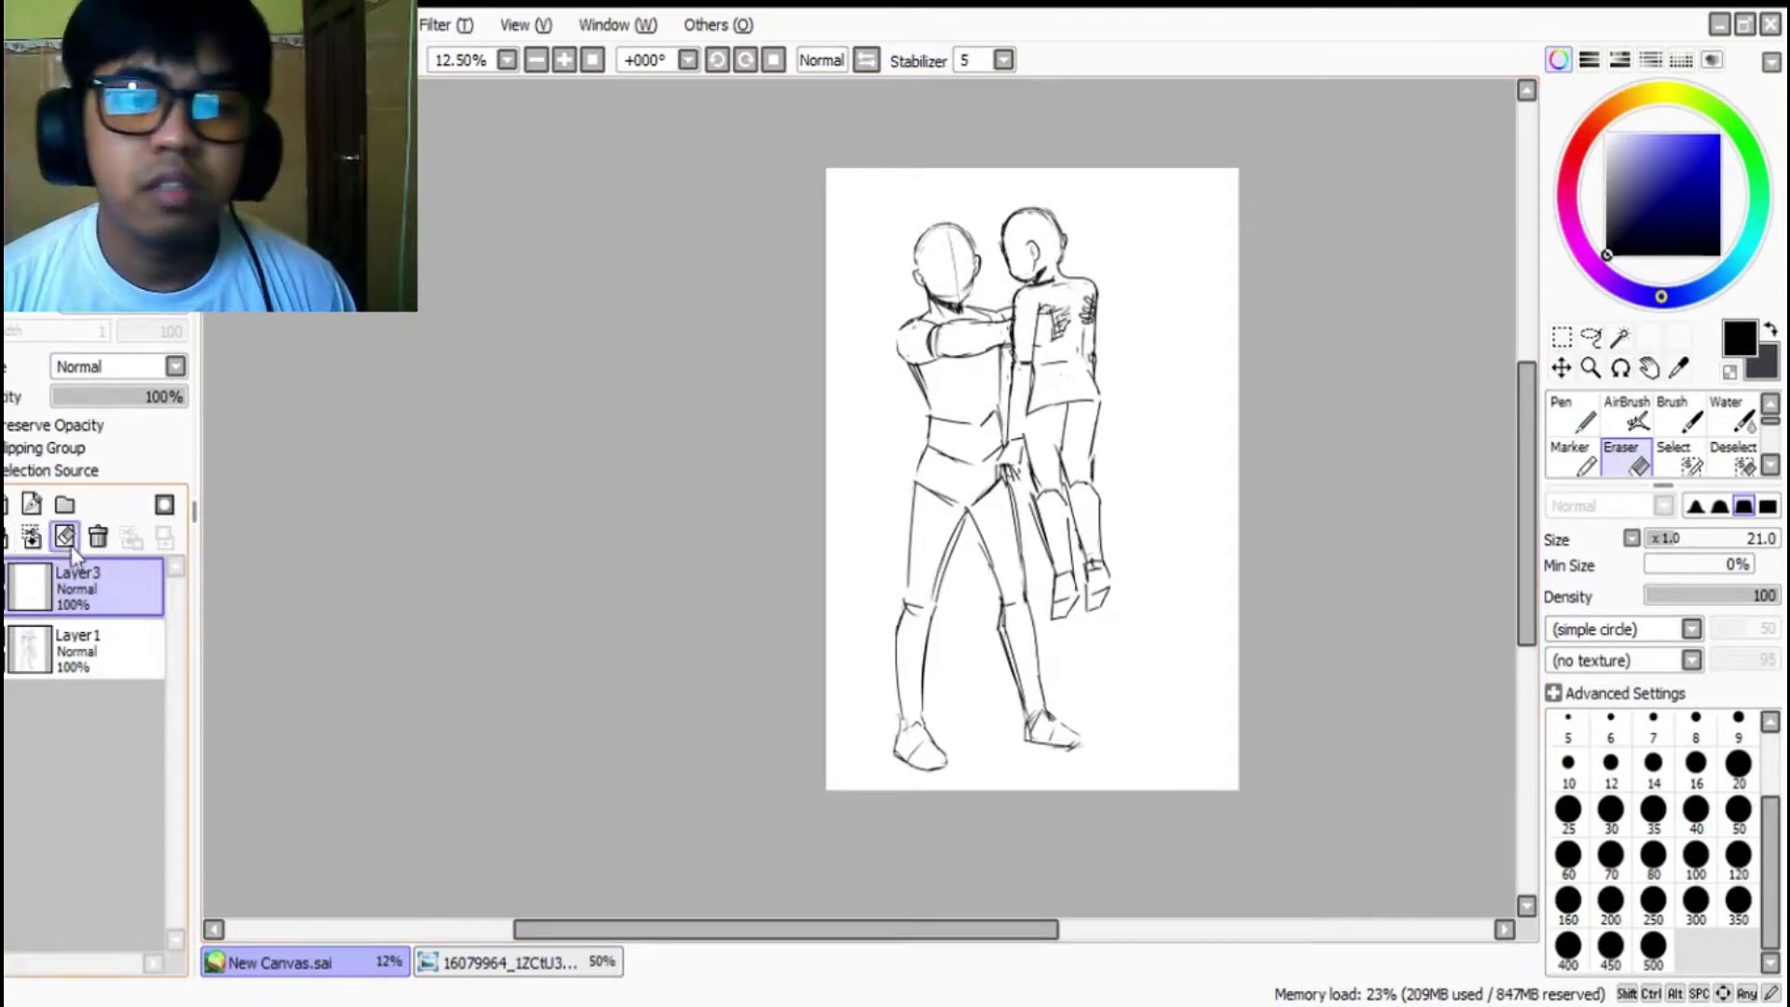
Step: Transform the two-figure sketch on Layer1, shifting it slightly to the right and up on the page
click(119, 652)
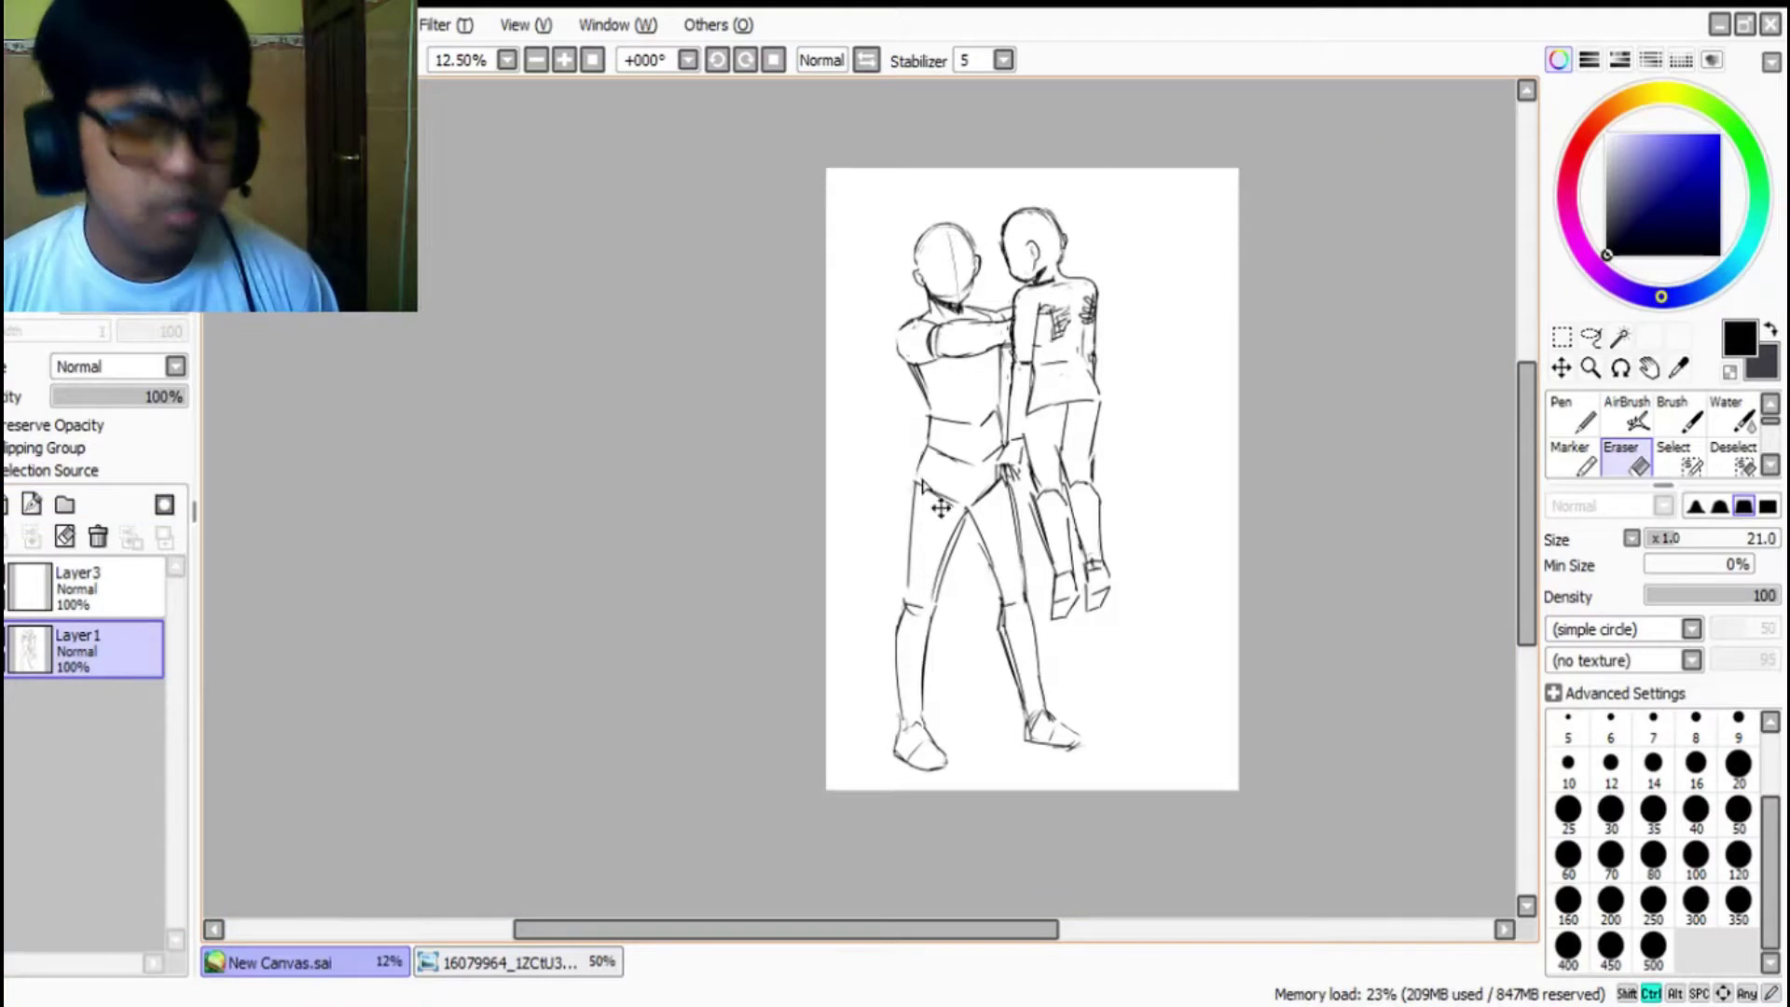
key(ctrl+t)
drag(1046, 599, 1081, 593)
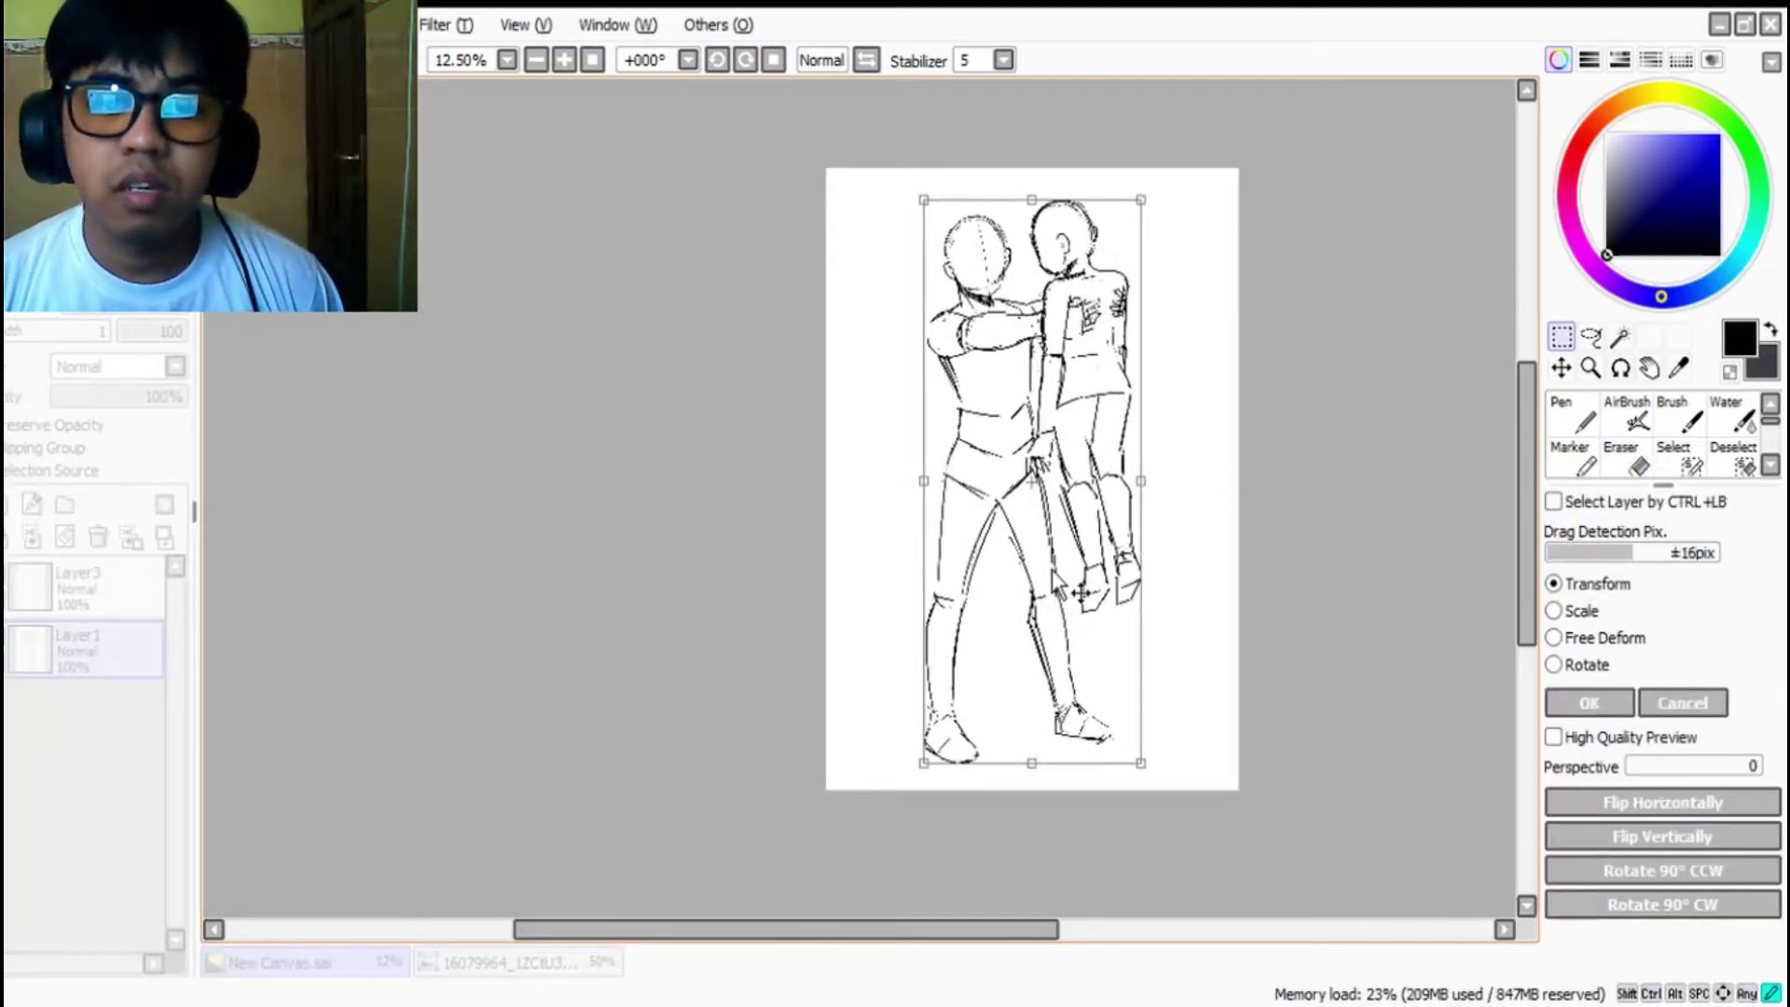
click(1586, 706)
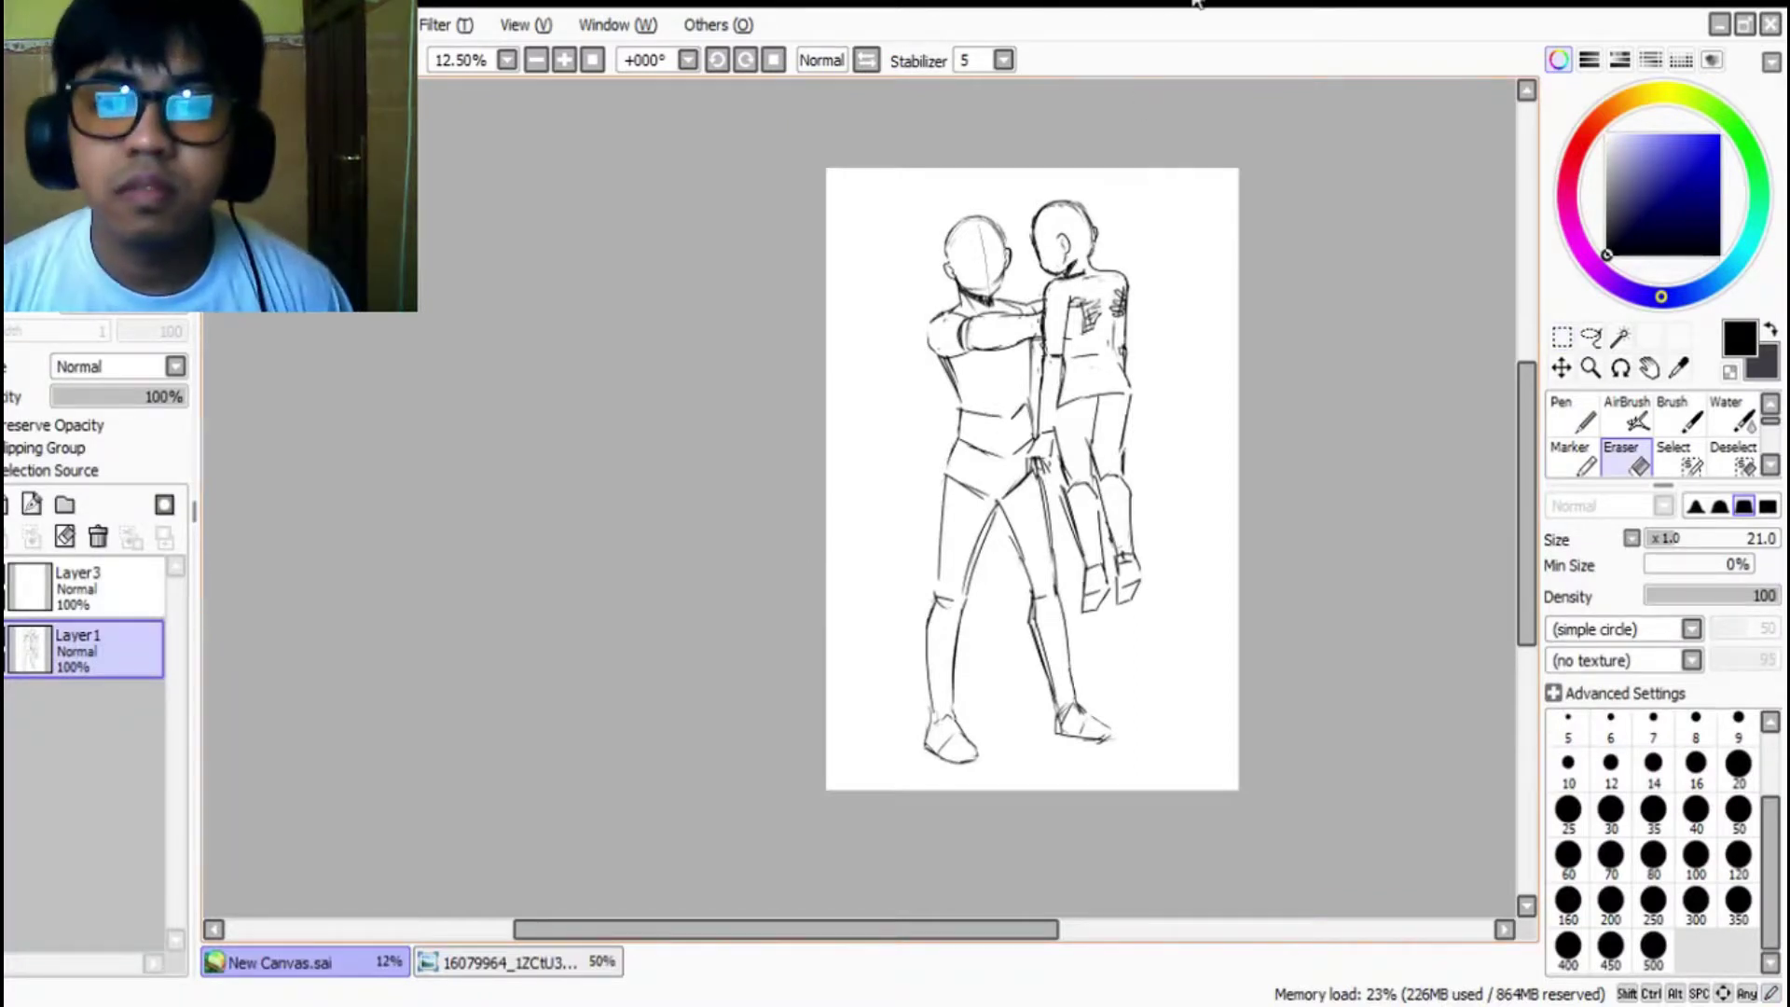
Step: Lower Layer1's opacity to 29% as a faint guide, and make Layer3 active with the Pen tool
scroll(1082, 247, up, 1)
scroll(1065, 271, down, 1)
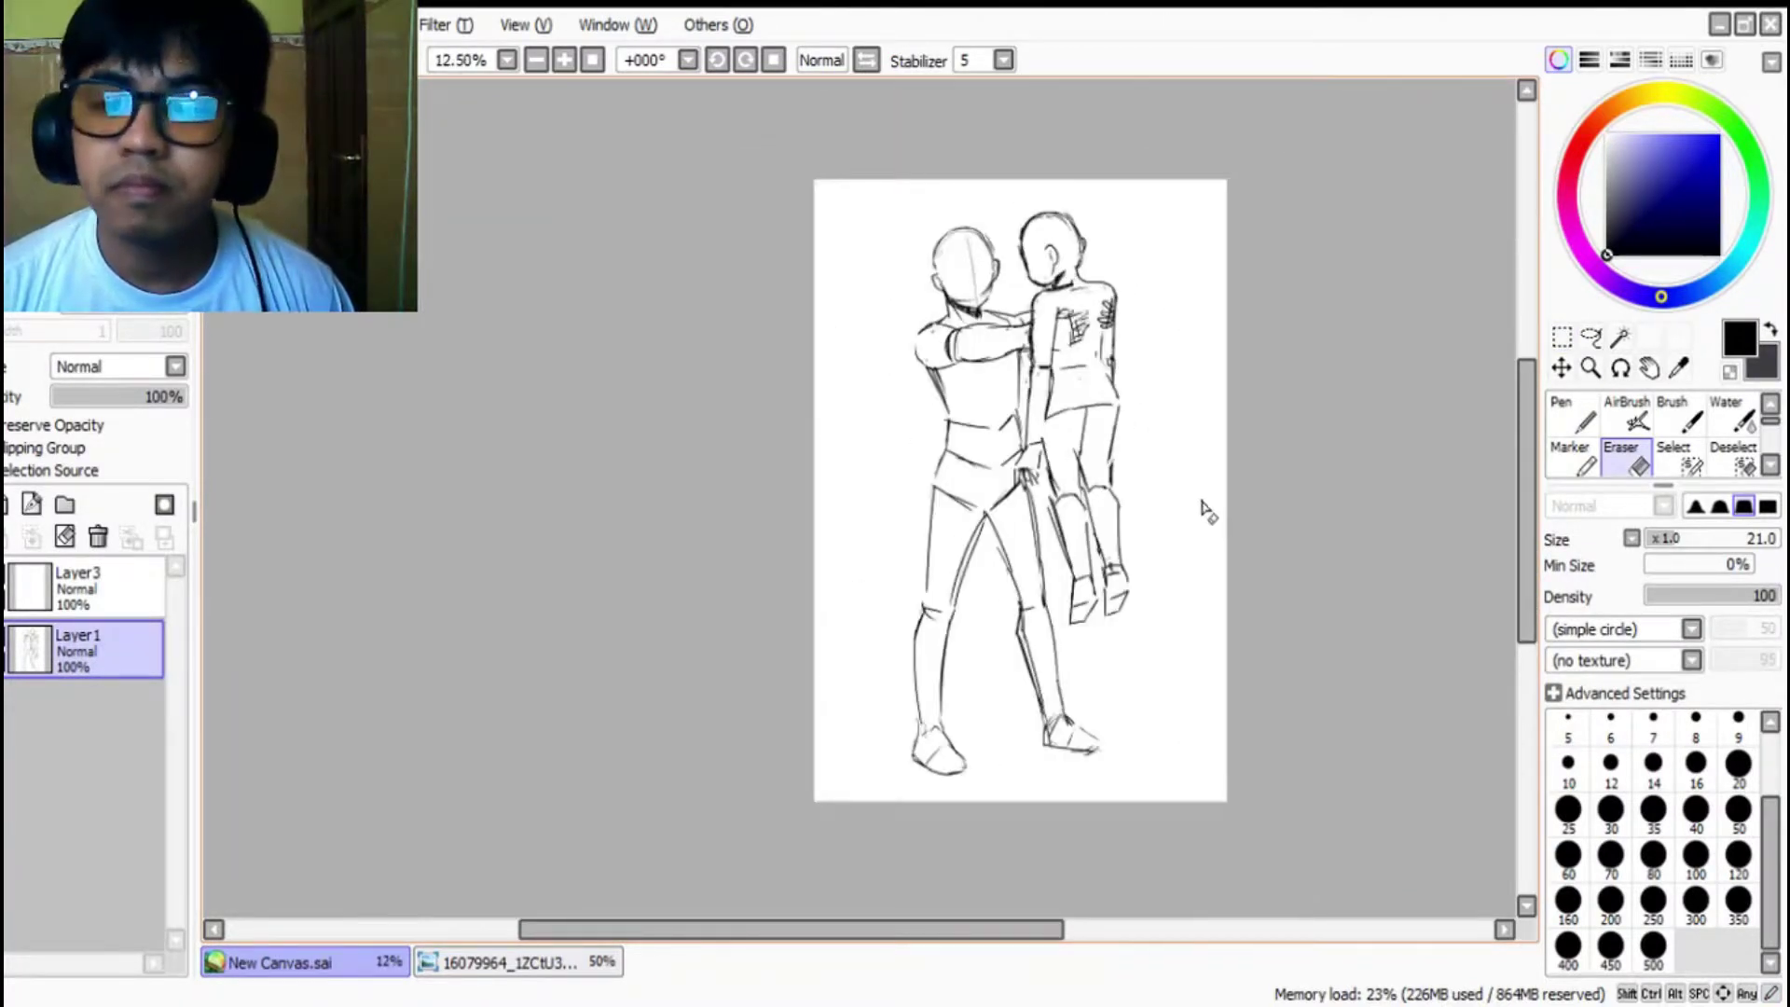
drag(104, 399, 94, 401)
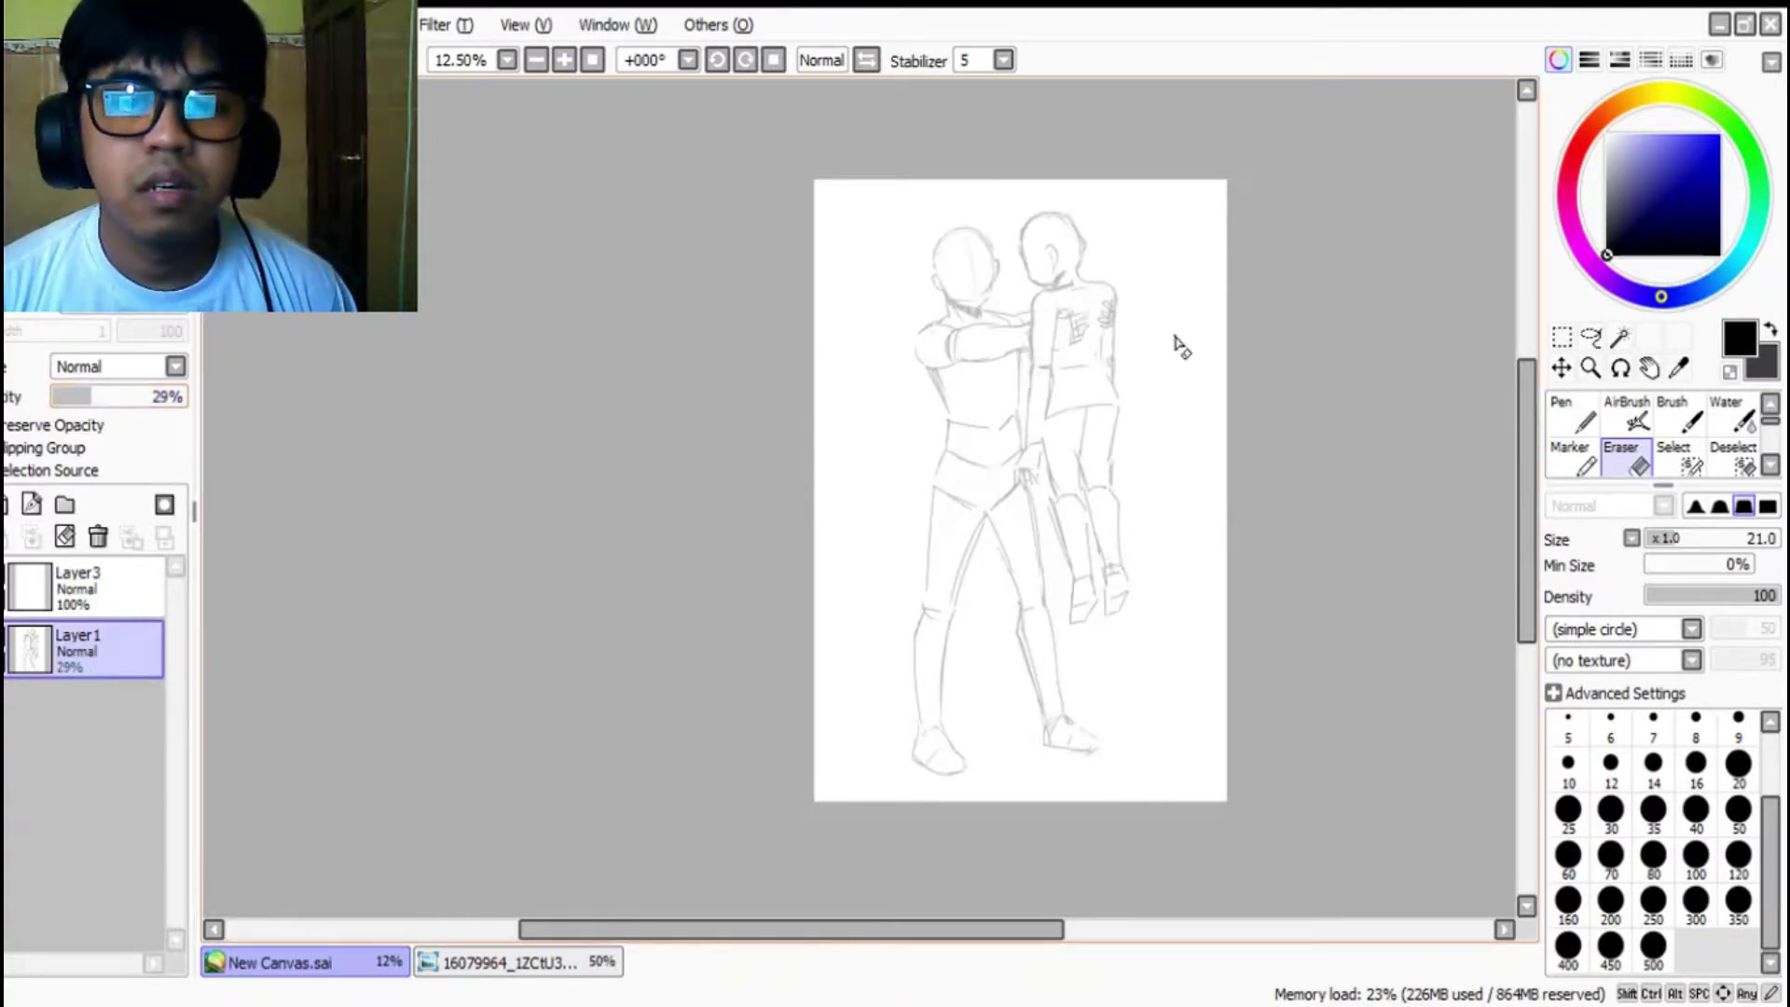
click(103, 587)
scroll(1193, 289, up, 1)
click(1574, 414)
scroll(495, 167, down, 1)
scroll(511, 208, up, 2)
scroll(626, 231, down, 1)
scroll(590, 450, up, 1)
Step: Examine the hair, faces and outfits of both characters in the reference illustration
click(495, 961)
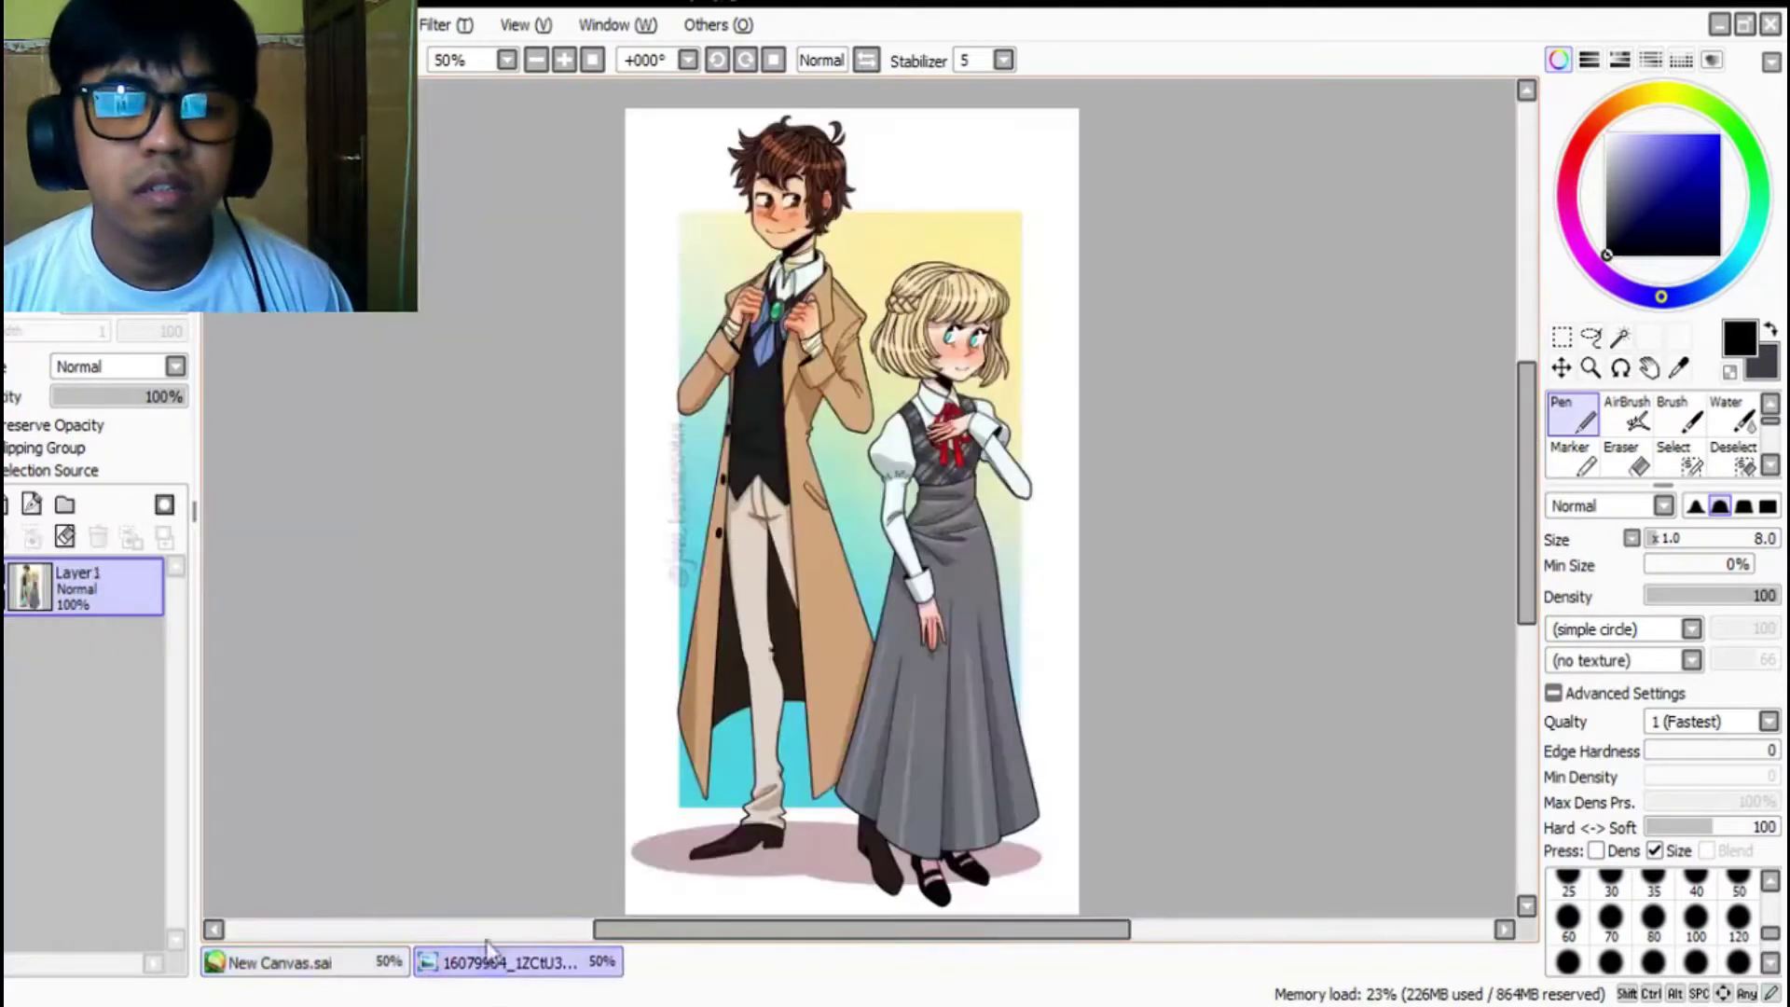
scroll(694, 244, up, 2)
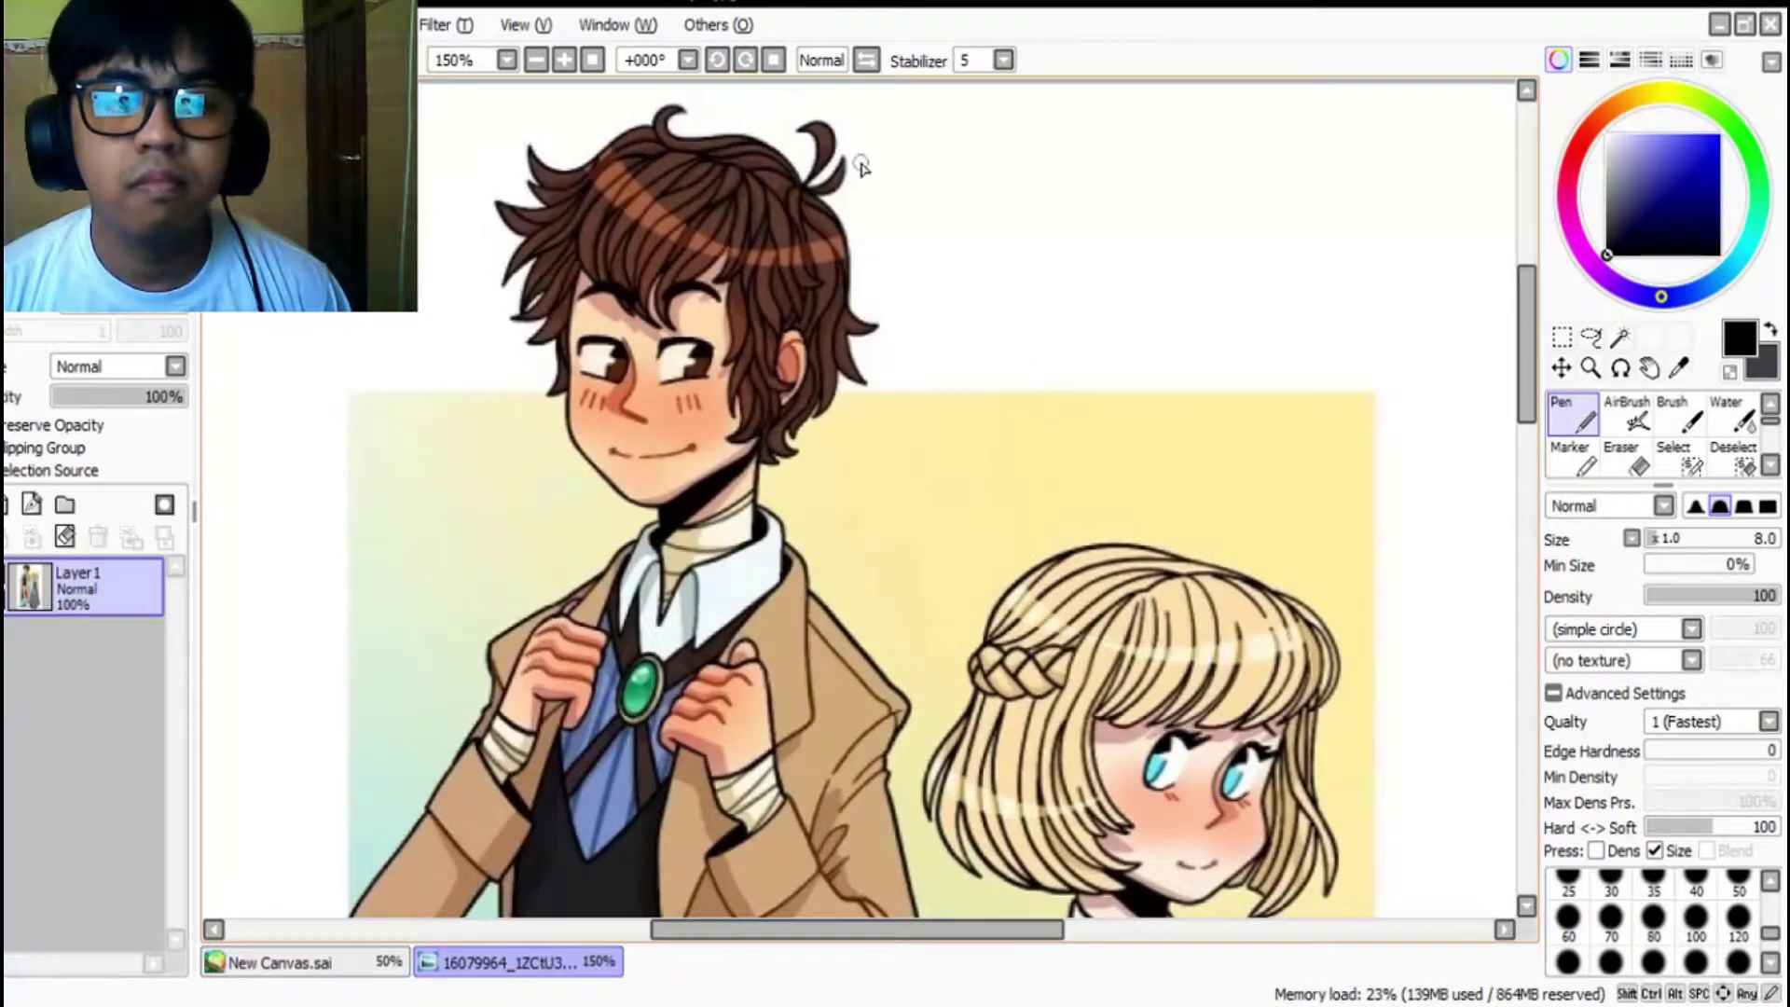
scroll(860, 166, down, 2)
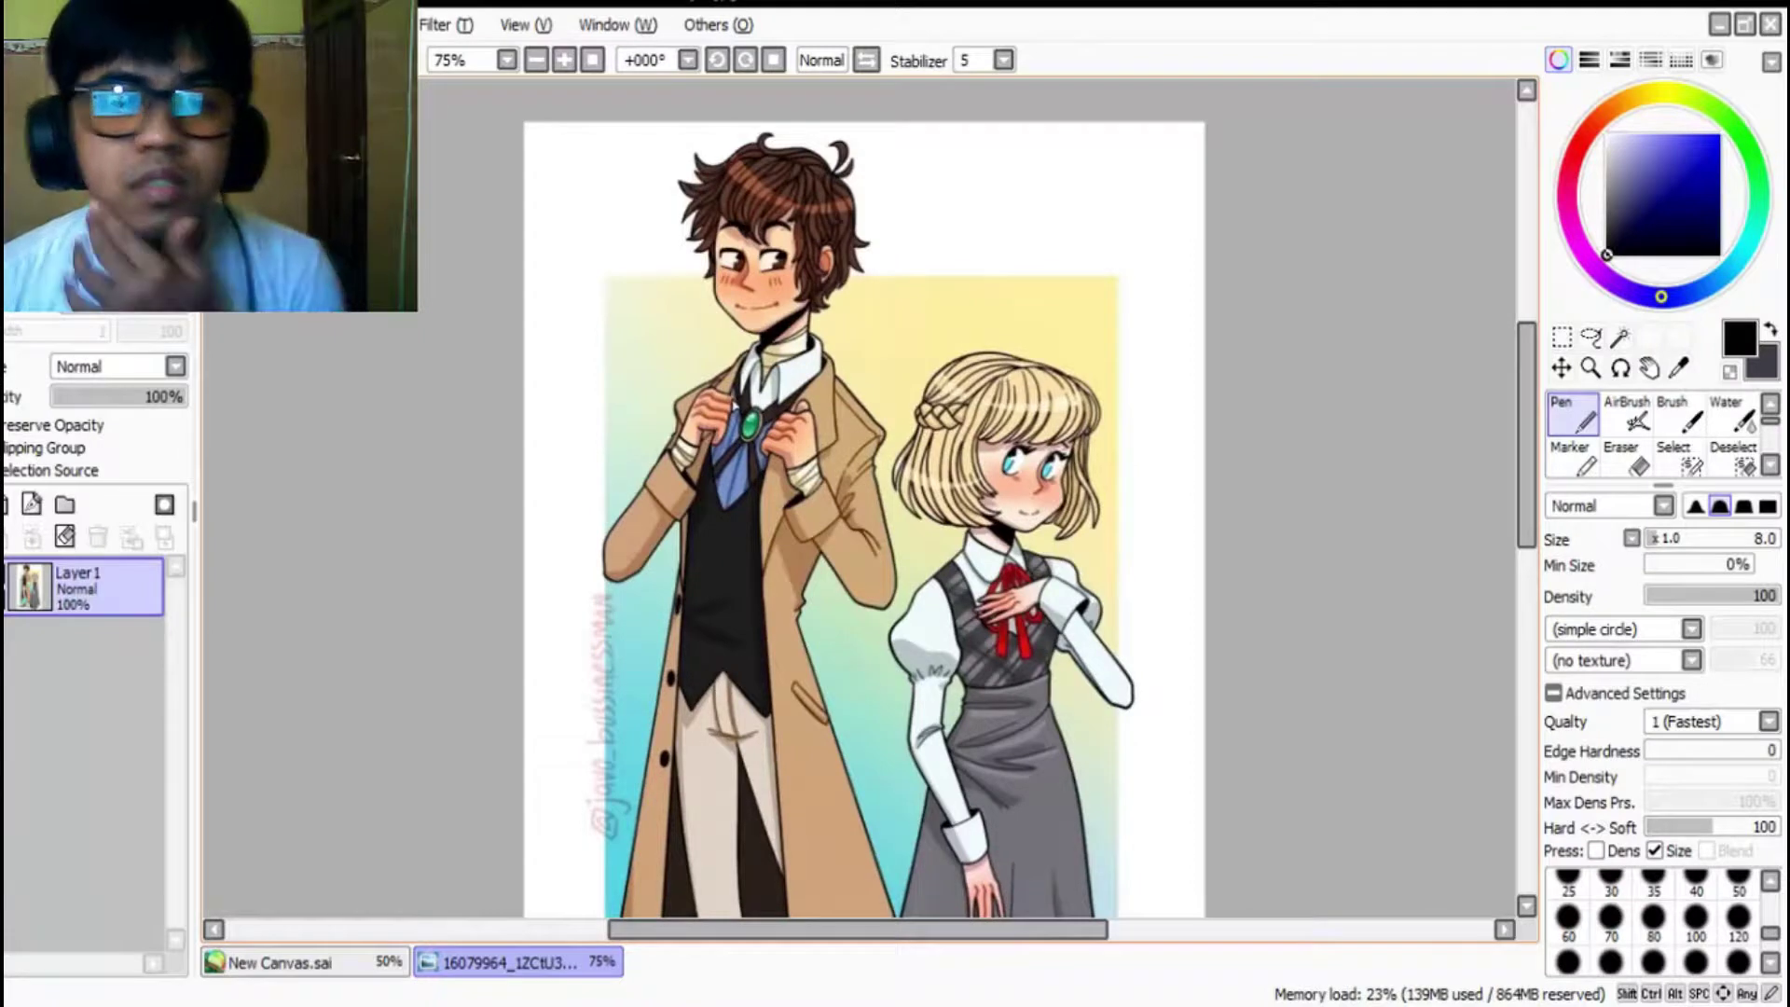
scroll(867, 424, down, 1)
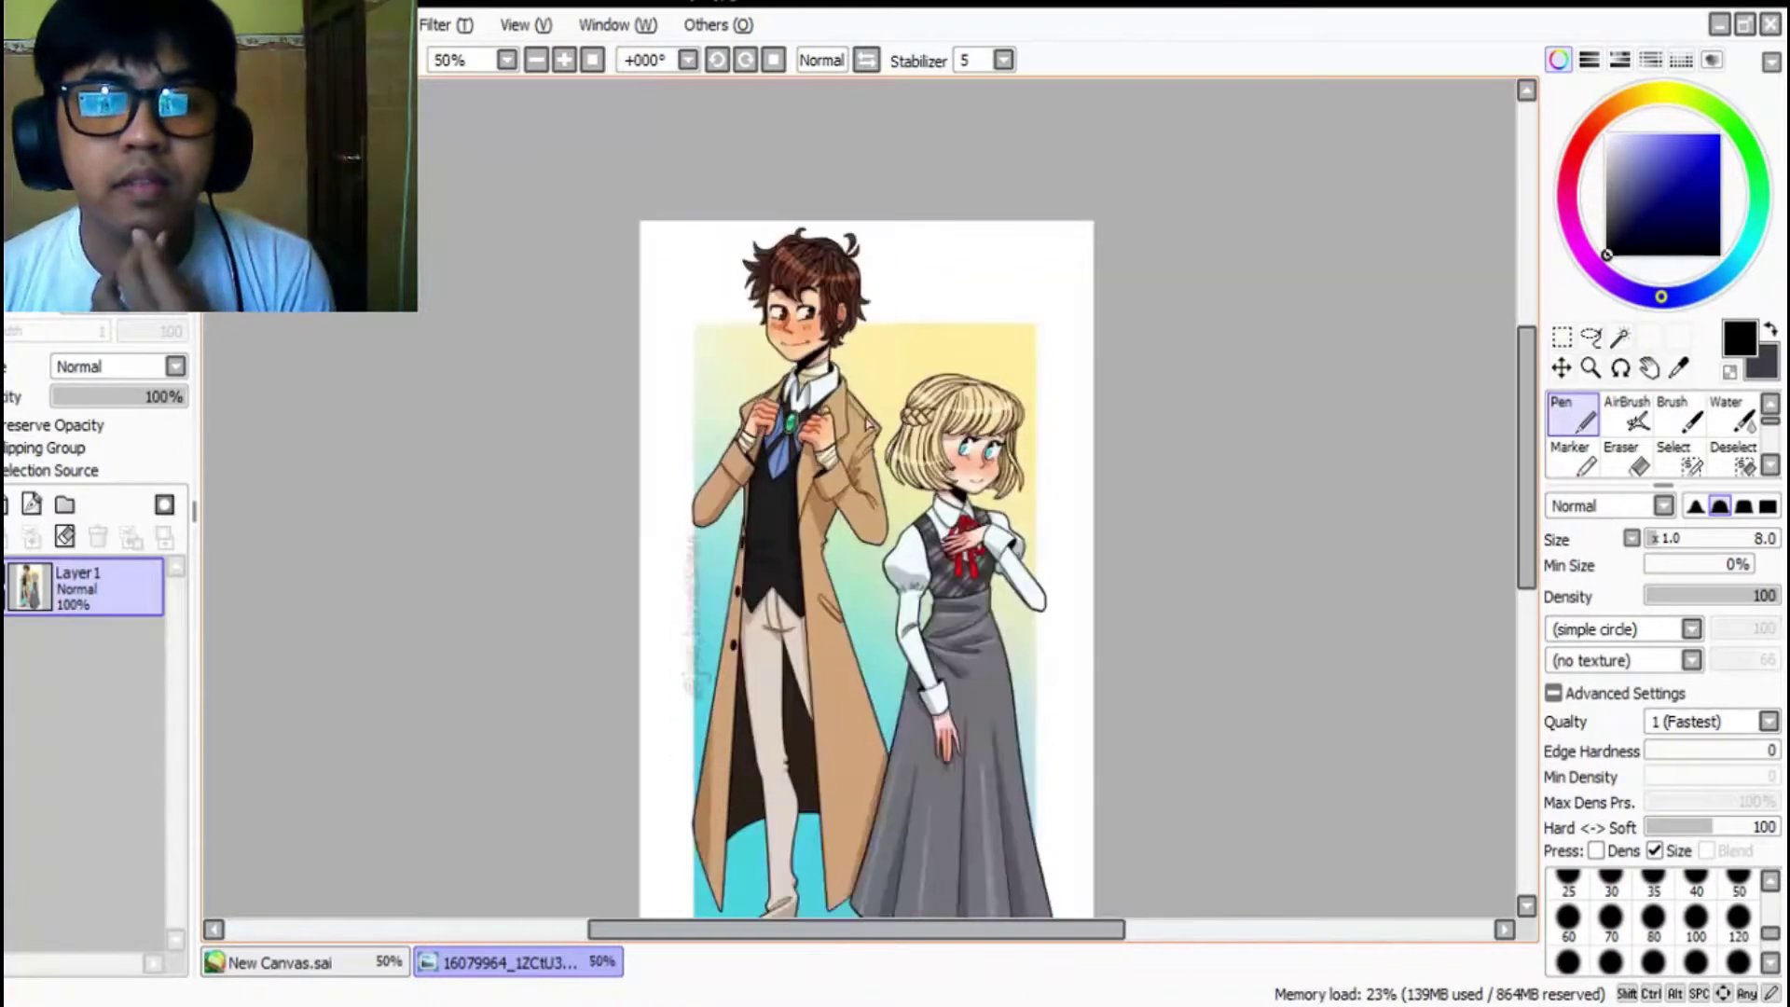
scroll(867, 424, down, 1)
scroll(819, 573, up, 2)
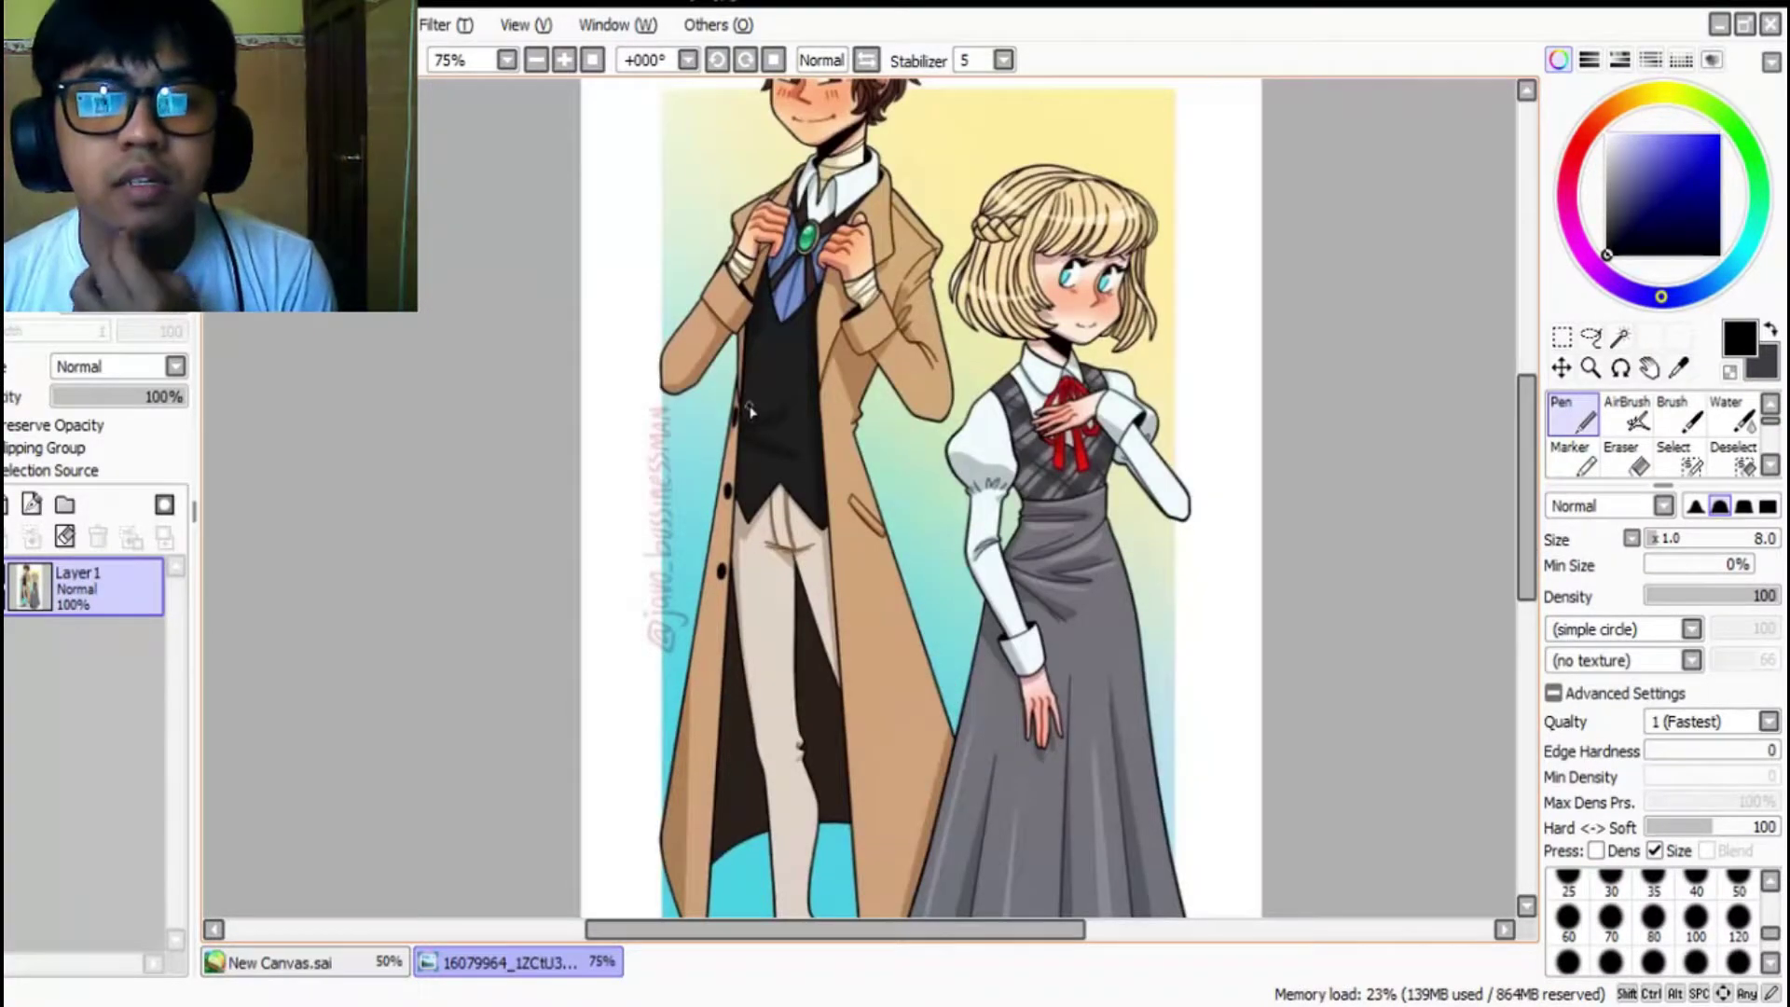
scroll(750, 410, down, 1)
scroll(751, 410, up, 2)
click(332, 963)
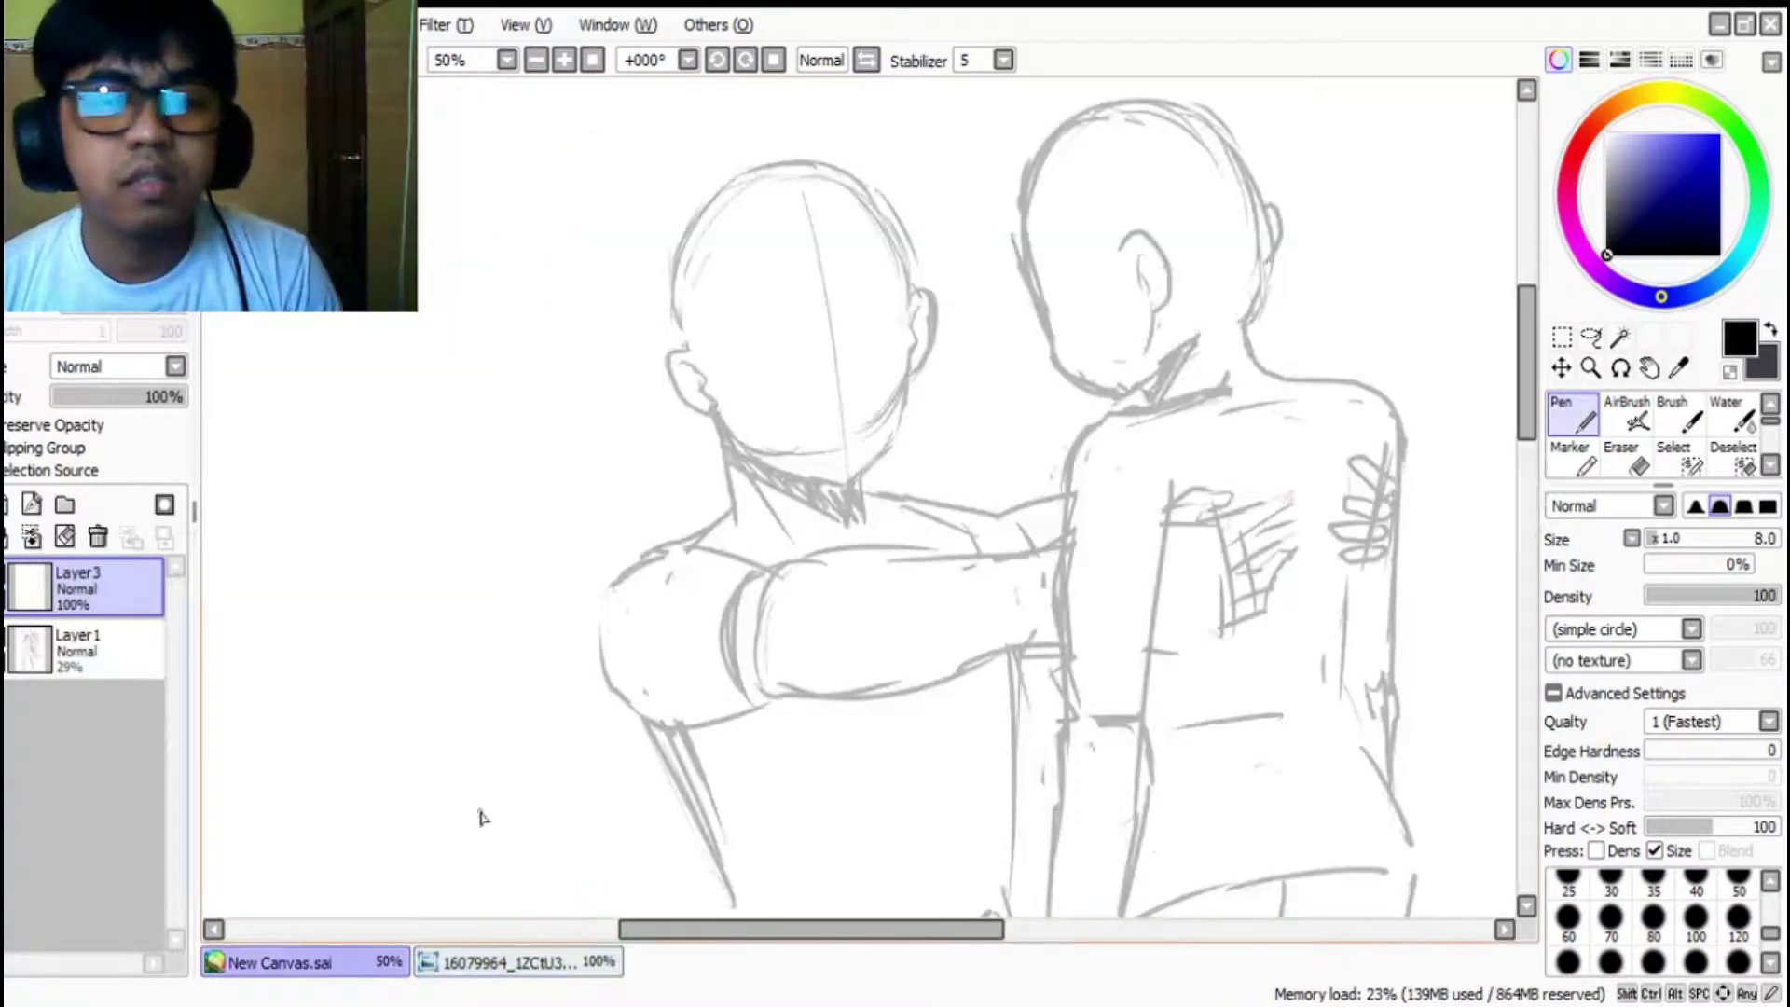
Step: Compare the heads and bodies of the faded sketch with the characters in the reference illustration
scroll(877, 557, down, 1)
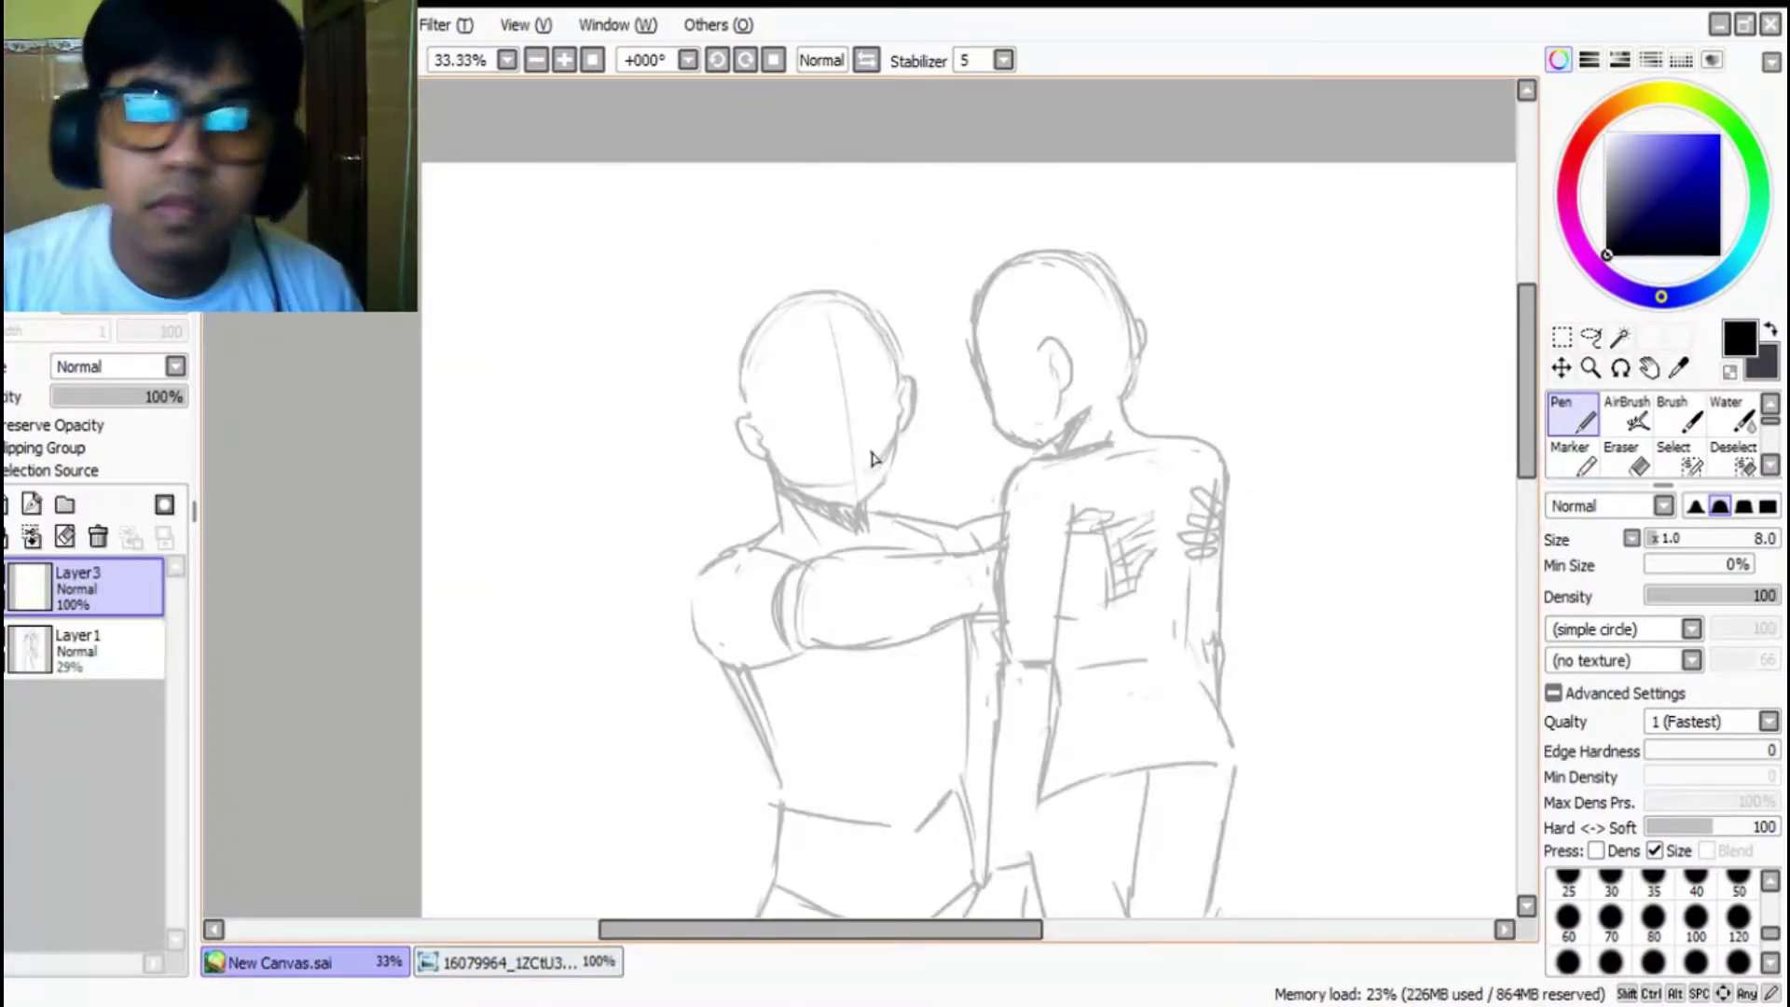
scroll(1491, 439, down, 3)
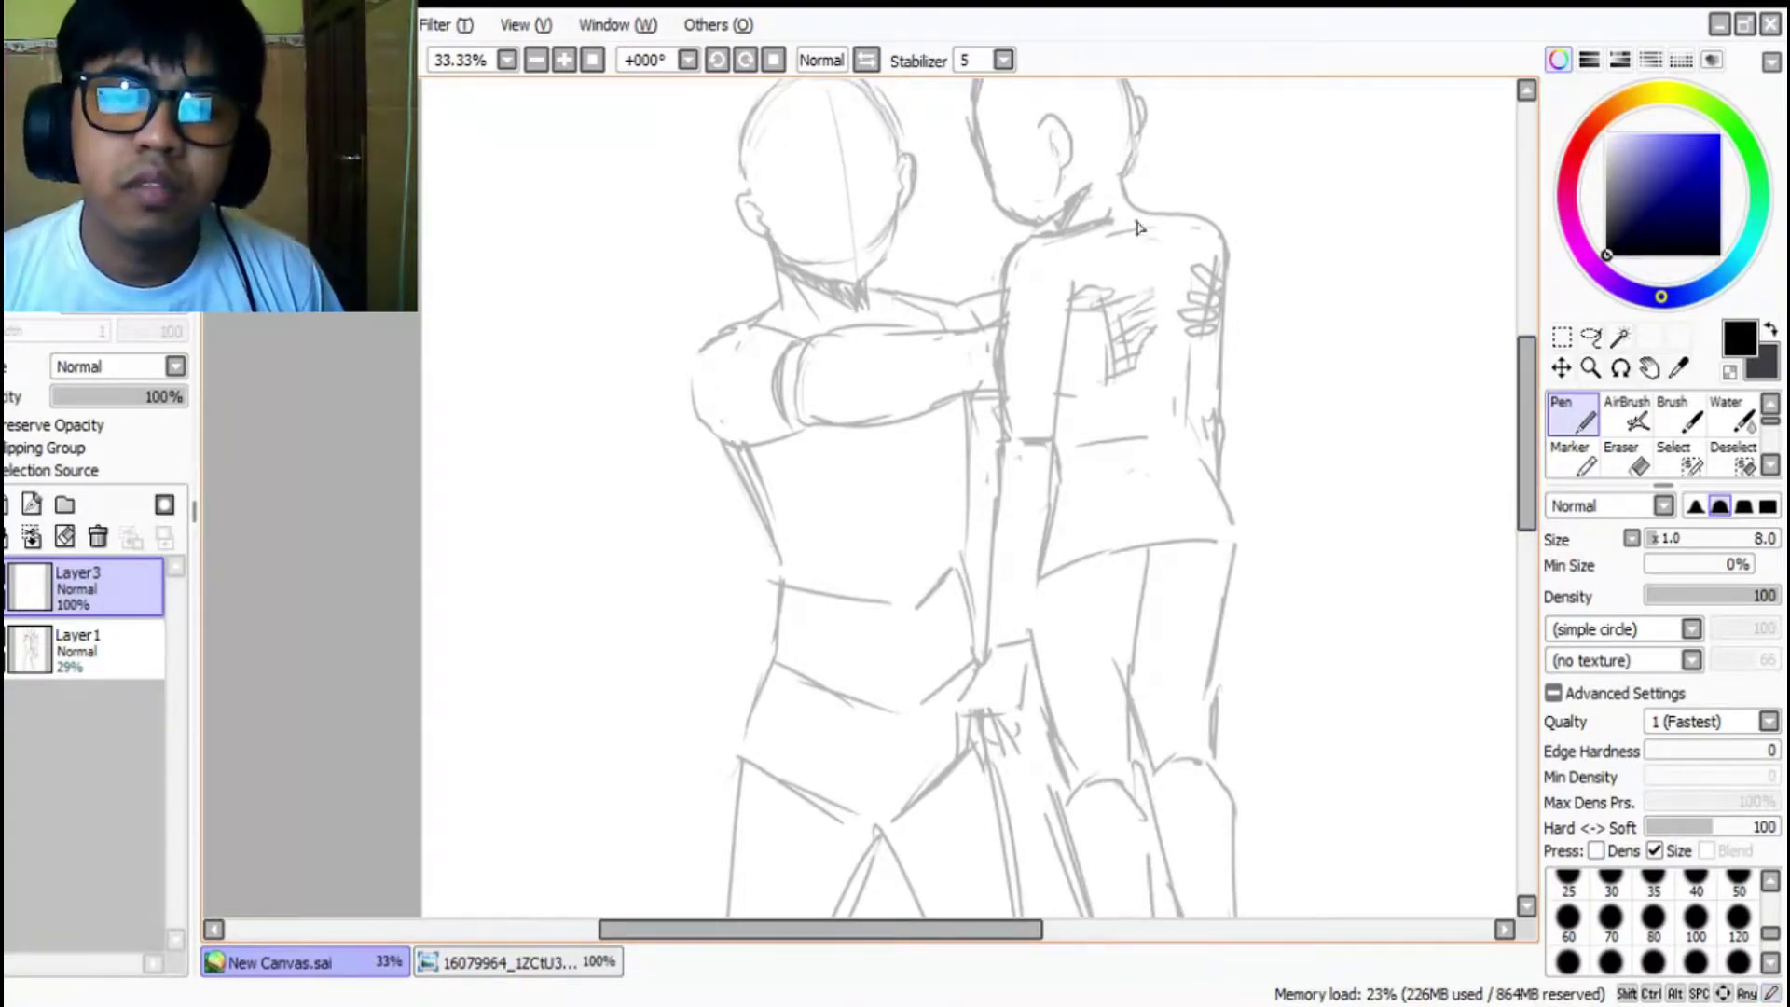
click(437, 969)
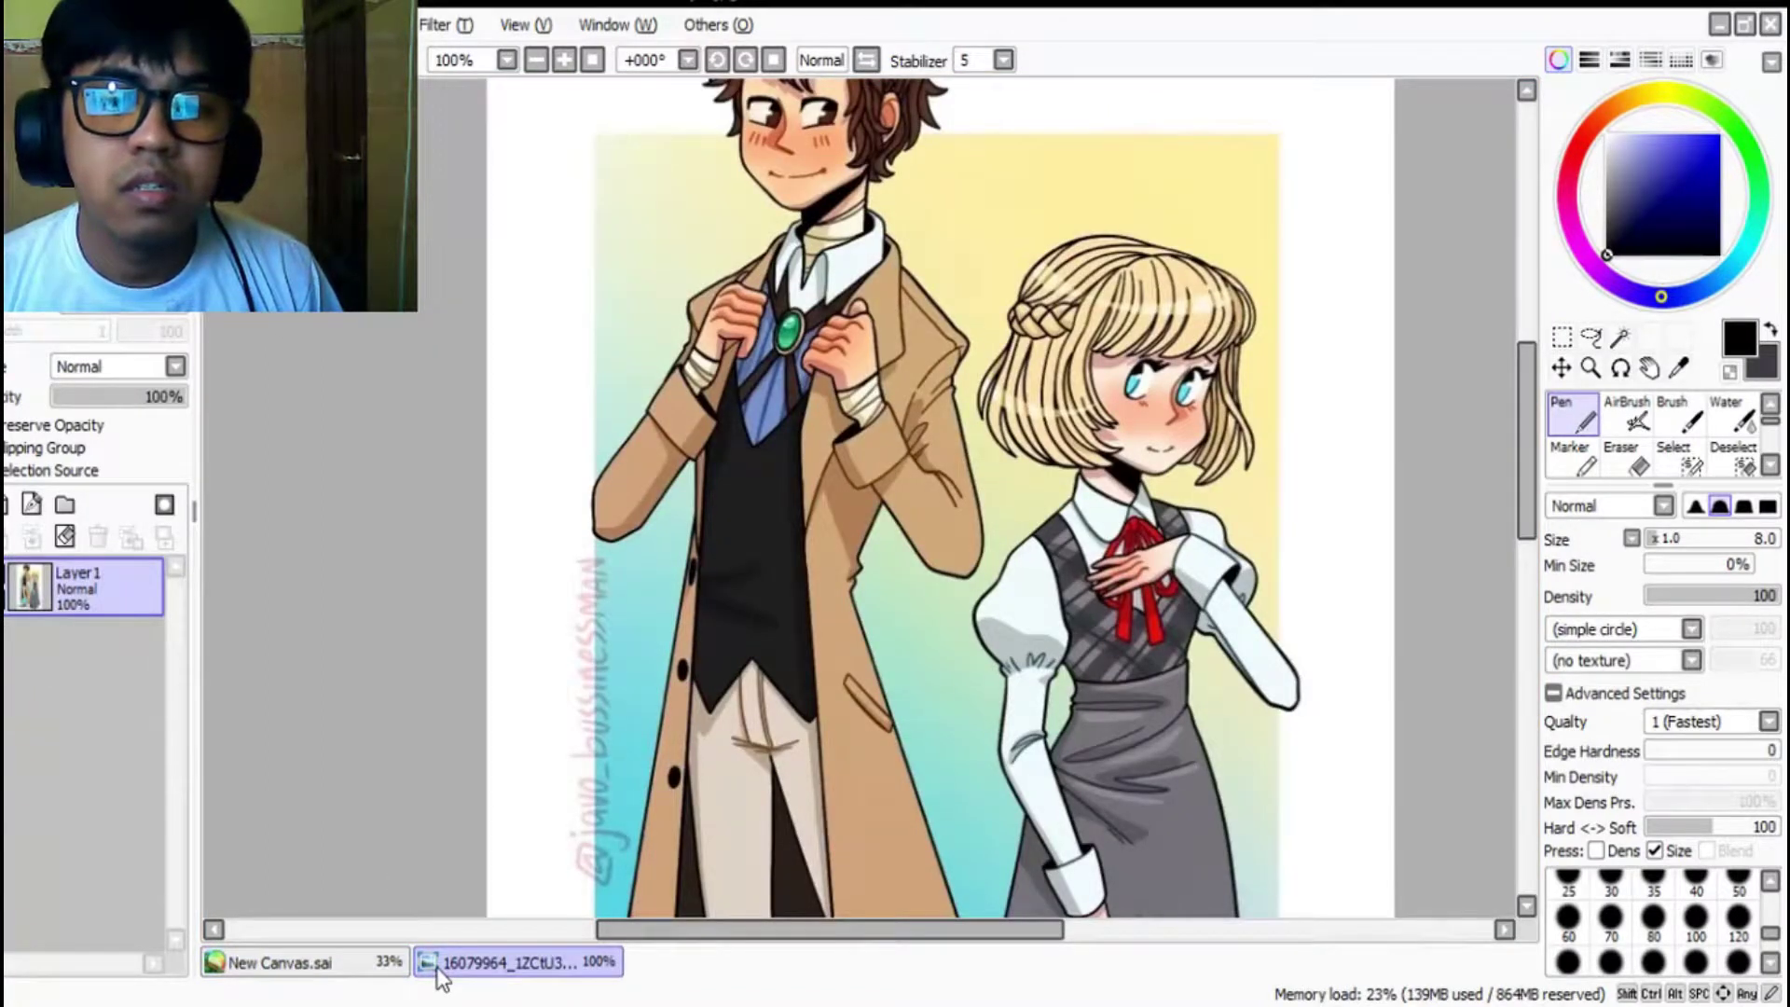
scroll(921, 471, down, 1)
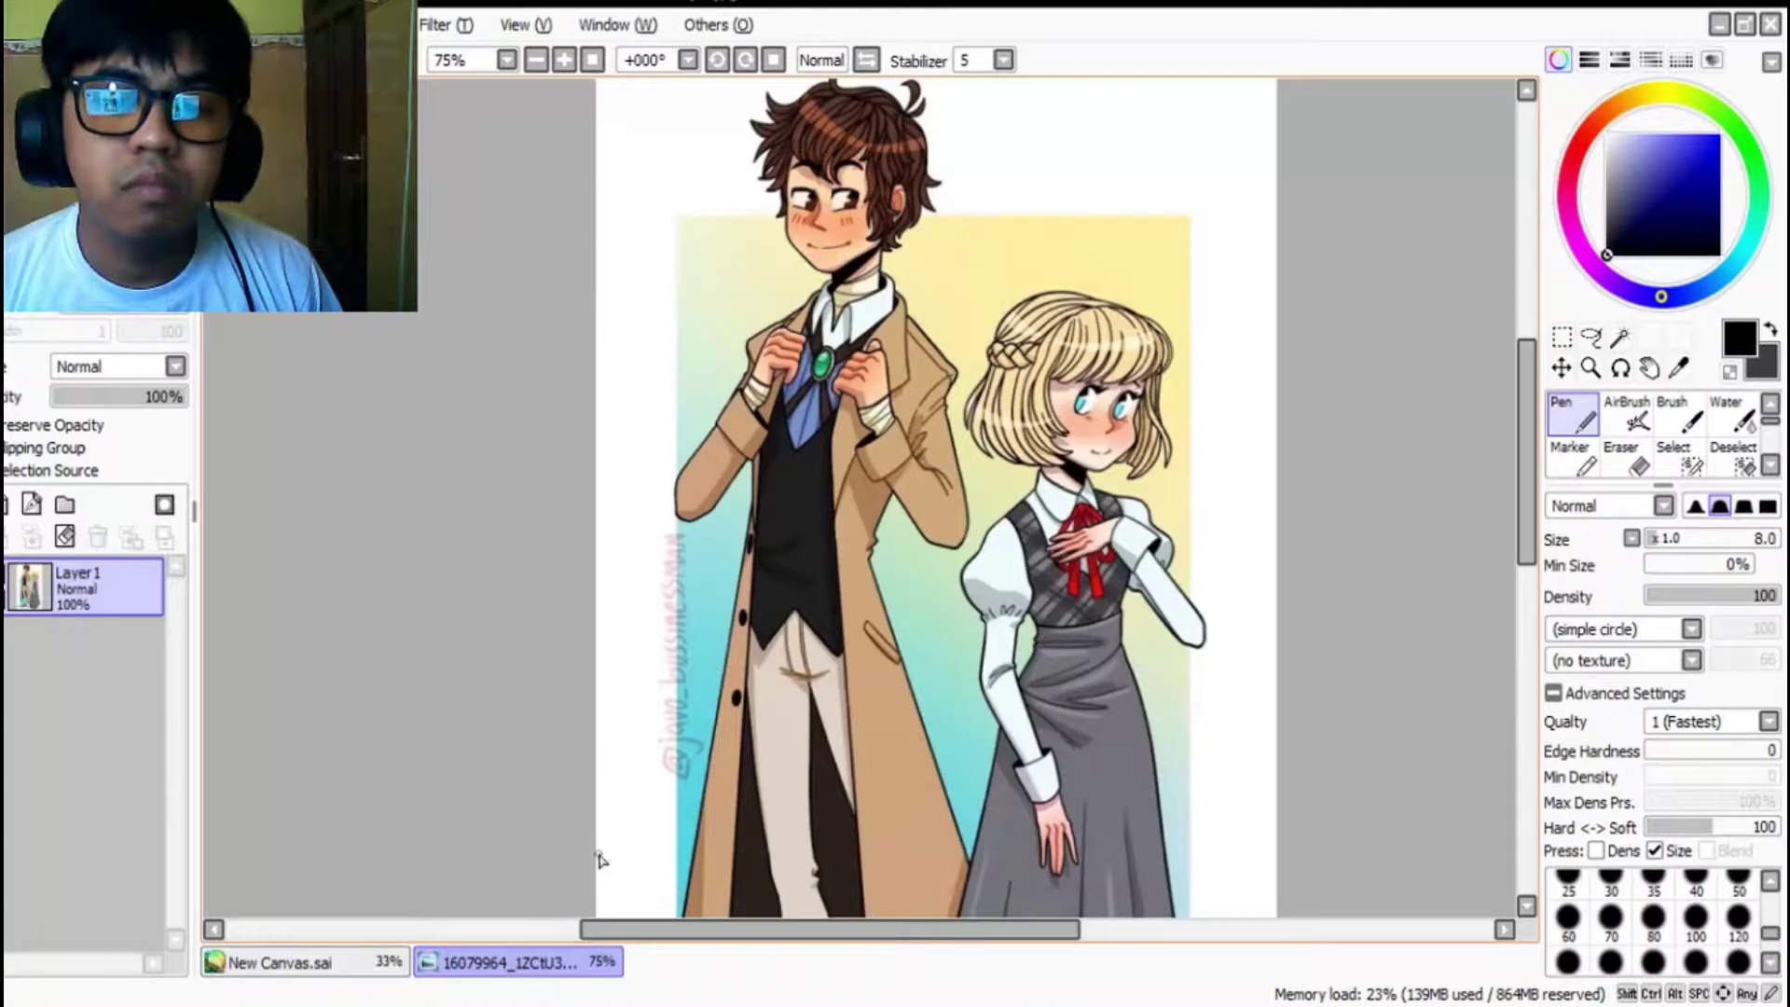
click(334, 962)
scroll(1089, 328, up, 5)
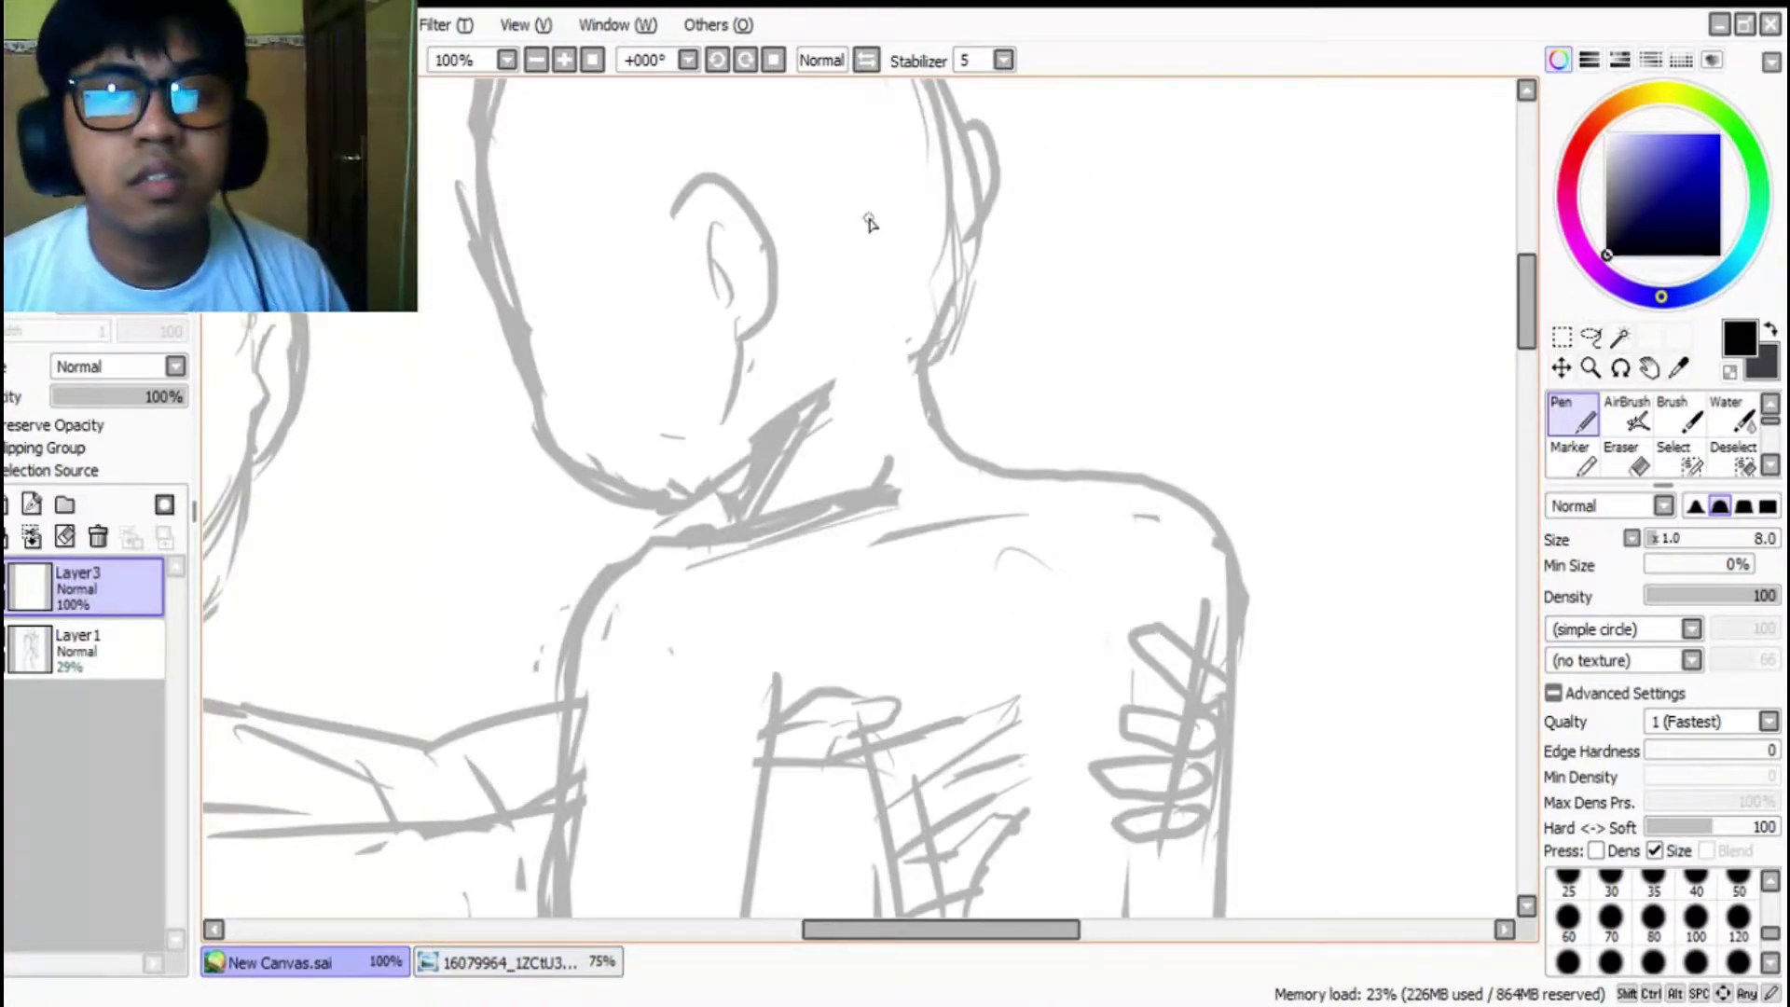
scroll(868, 222, down, 5)
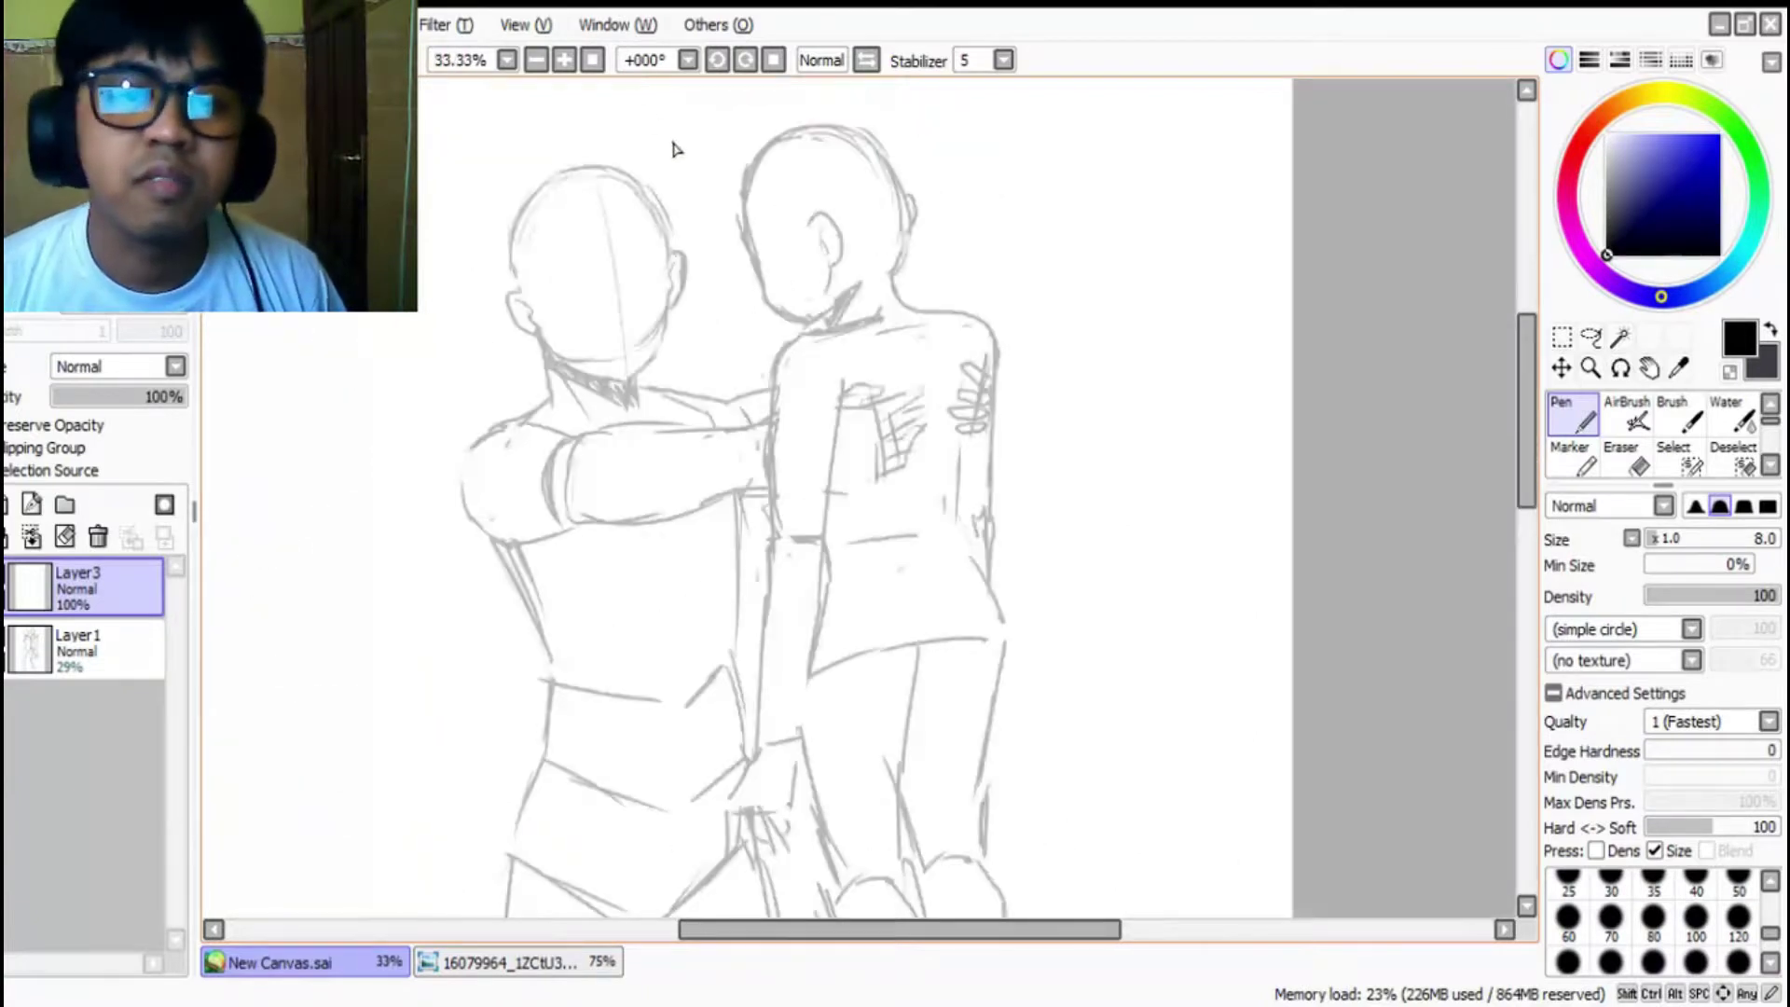
scroll(788, 178, up, 3)
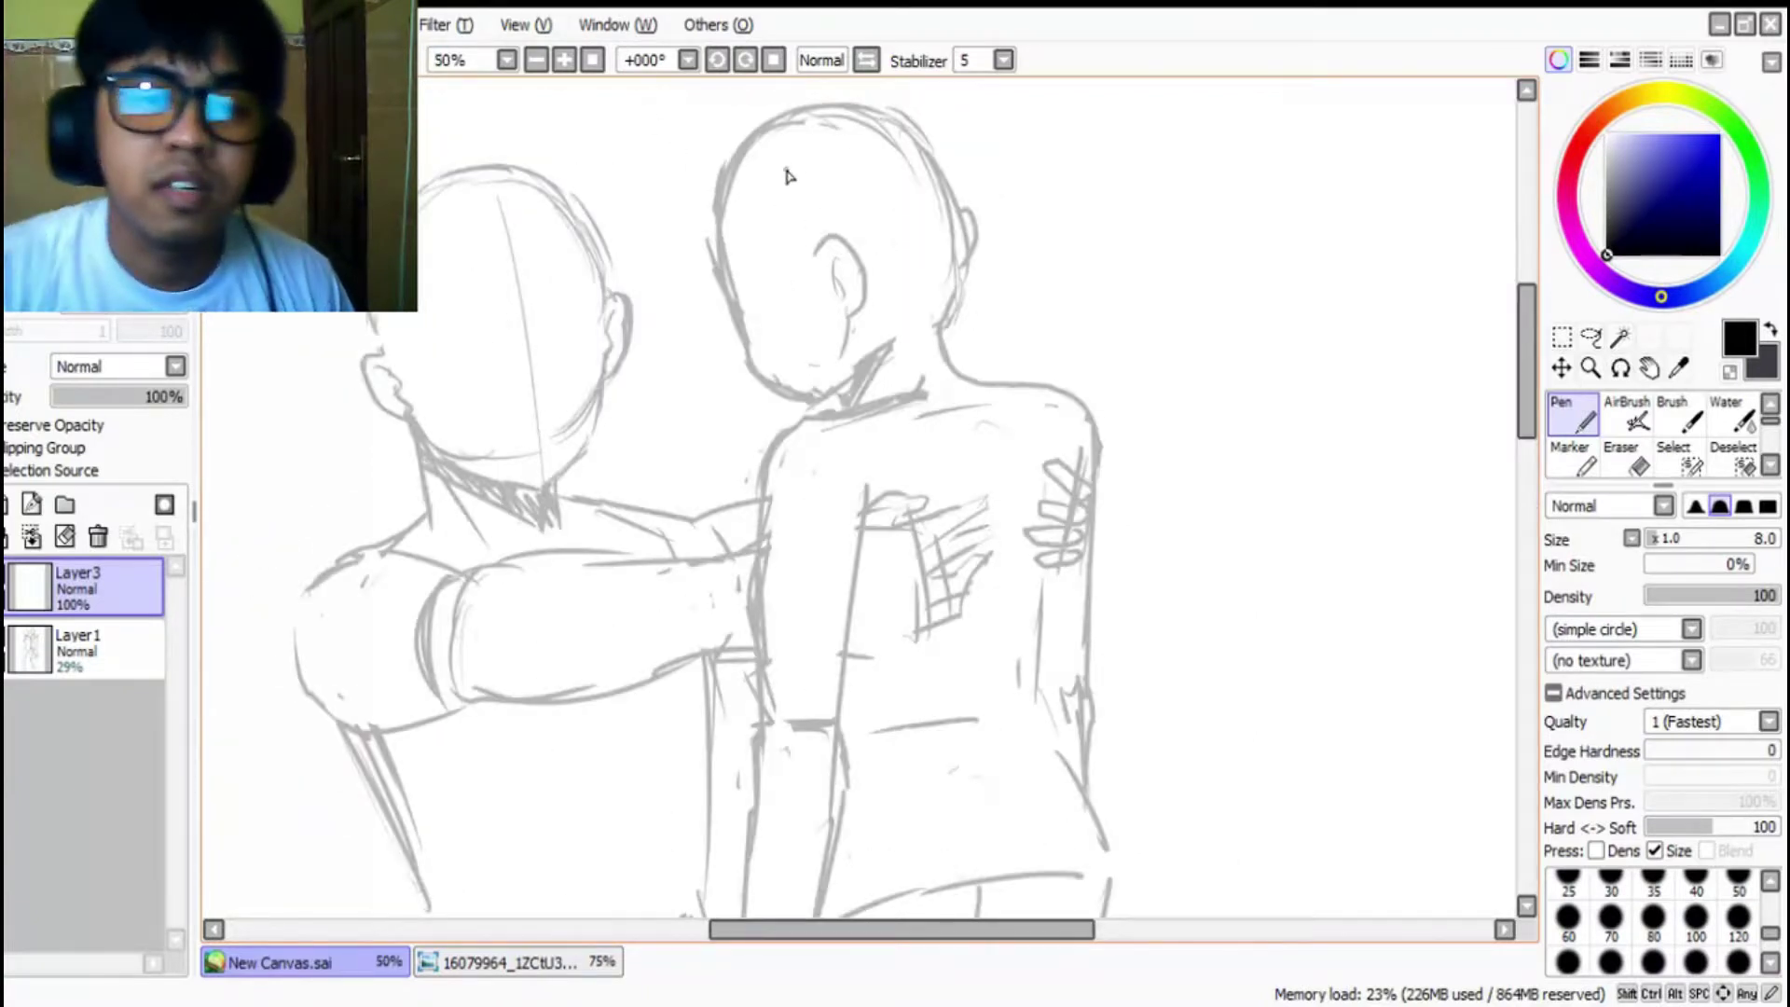
click(573, 962)
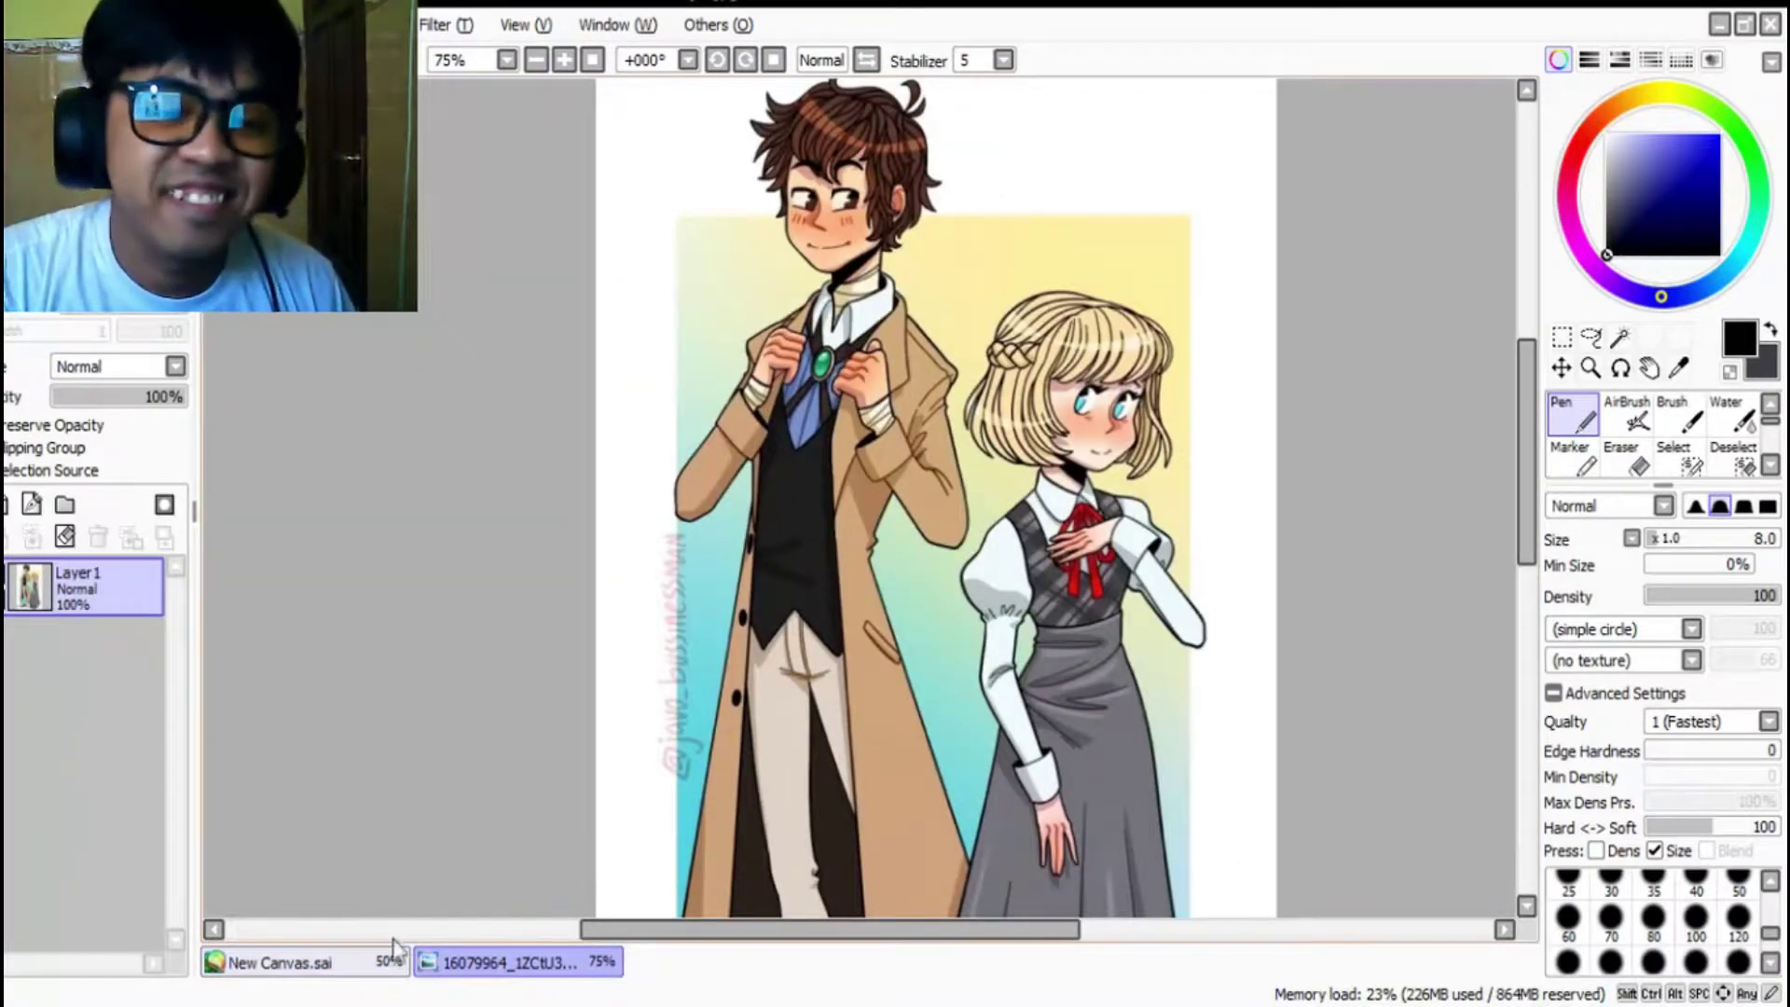
click(377, 963)
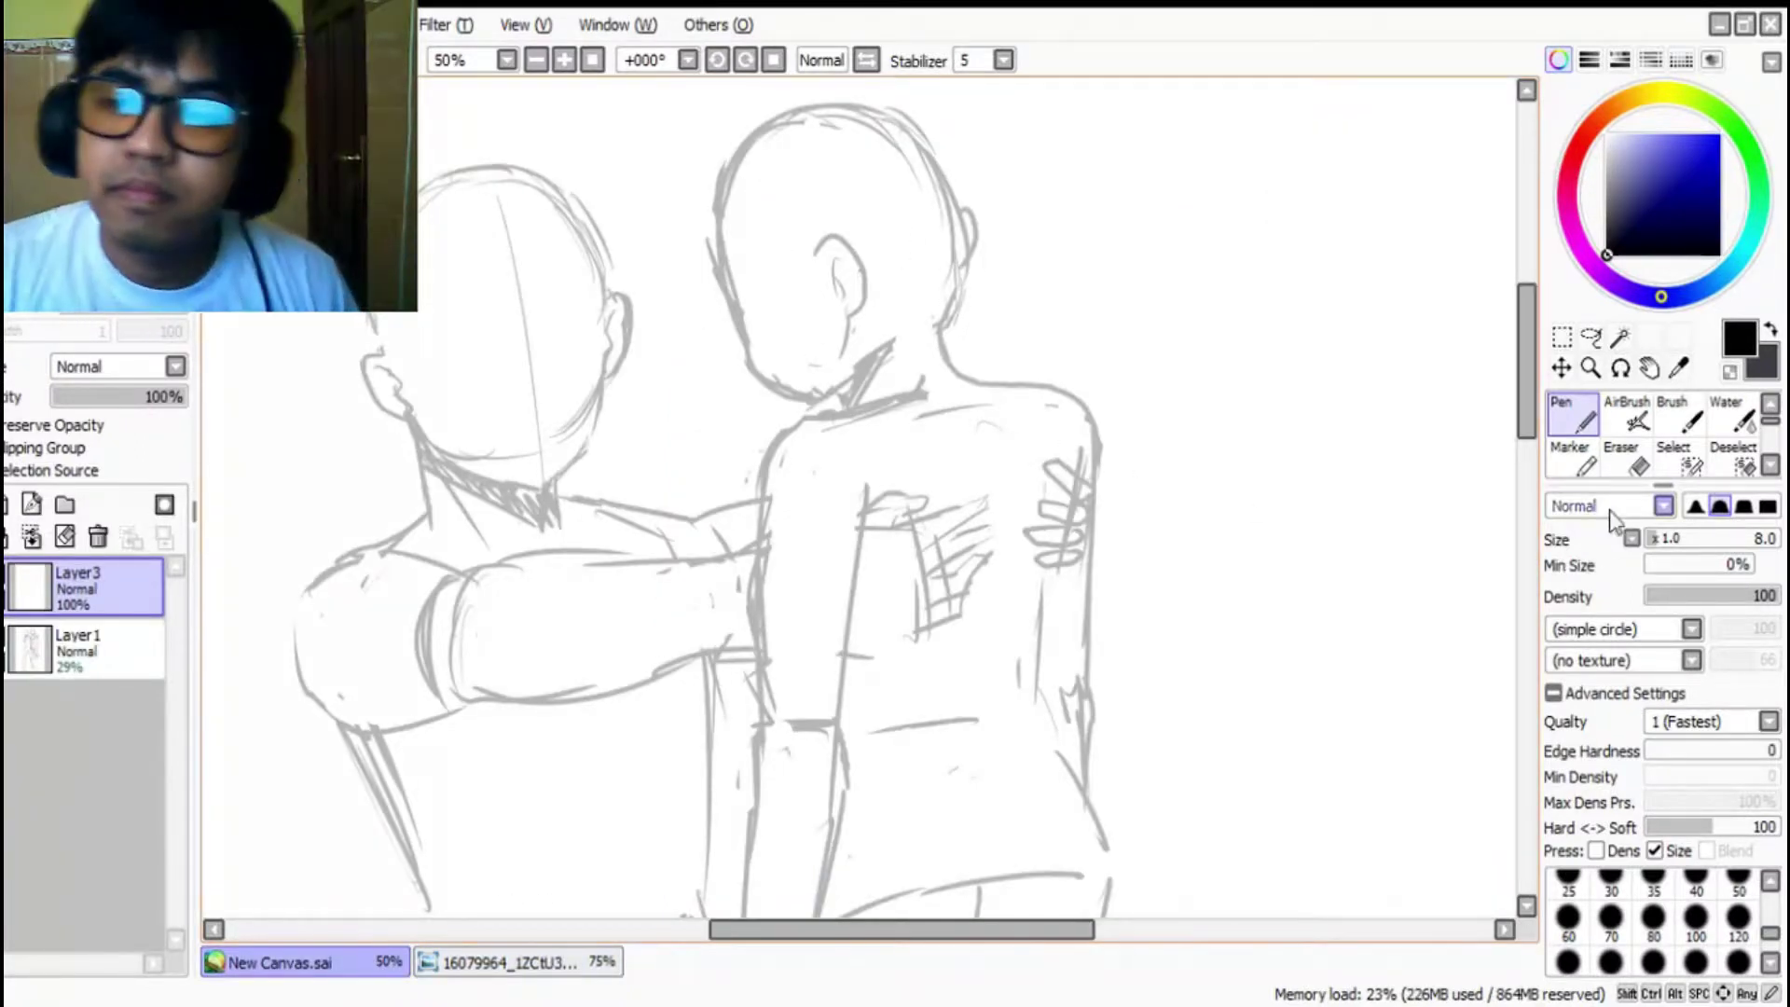
Step: Switch to the Lead tool and test curved strokes on the second figure's face on Layer3, undoing each one
scroll(1641, 457, down, 1)
click(1641, 466)
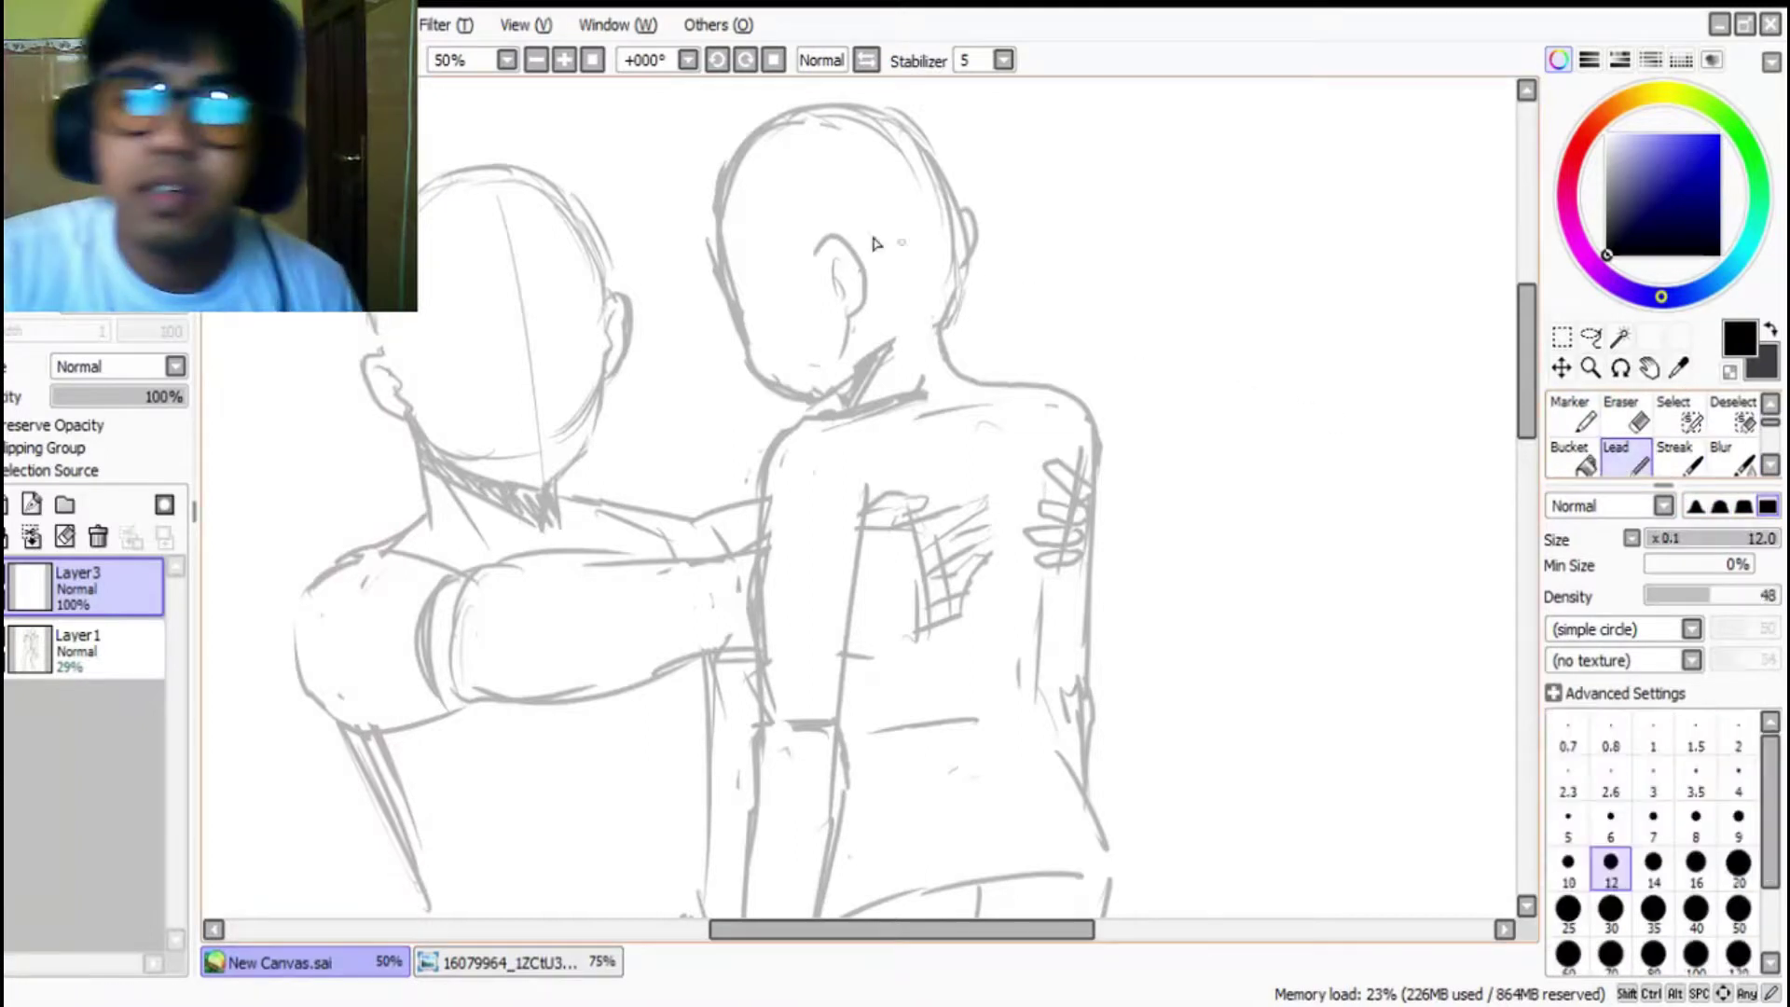
drag(753, 231, 788, 312)
key(ctrl+z)
drag(757, 224, 776, 324)
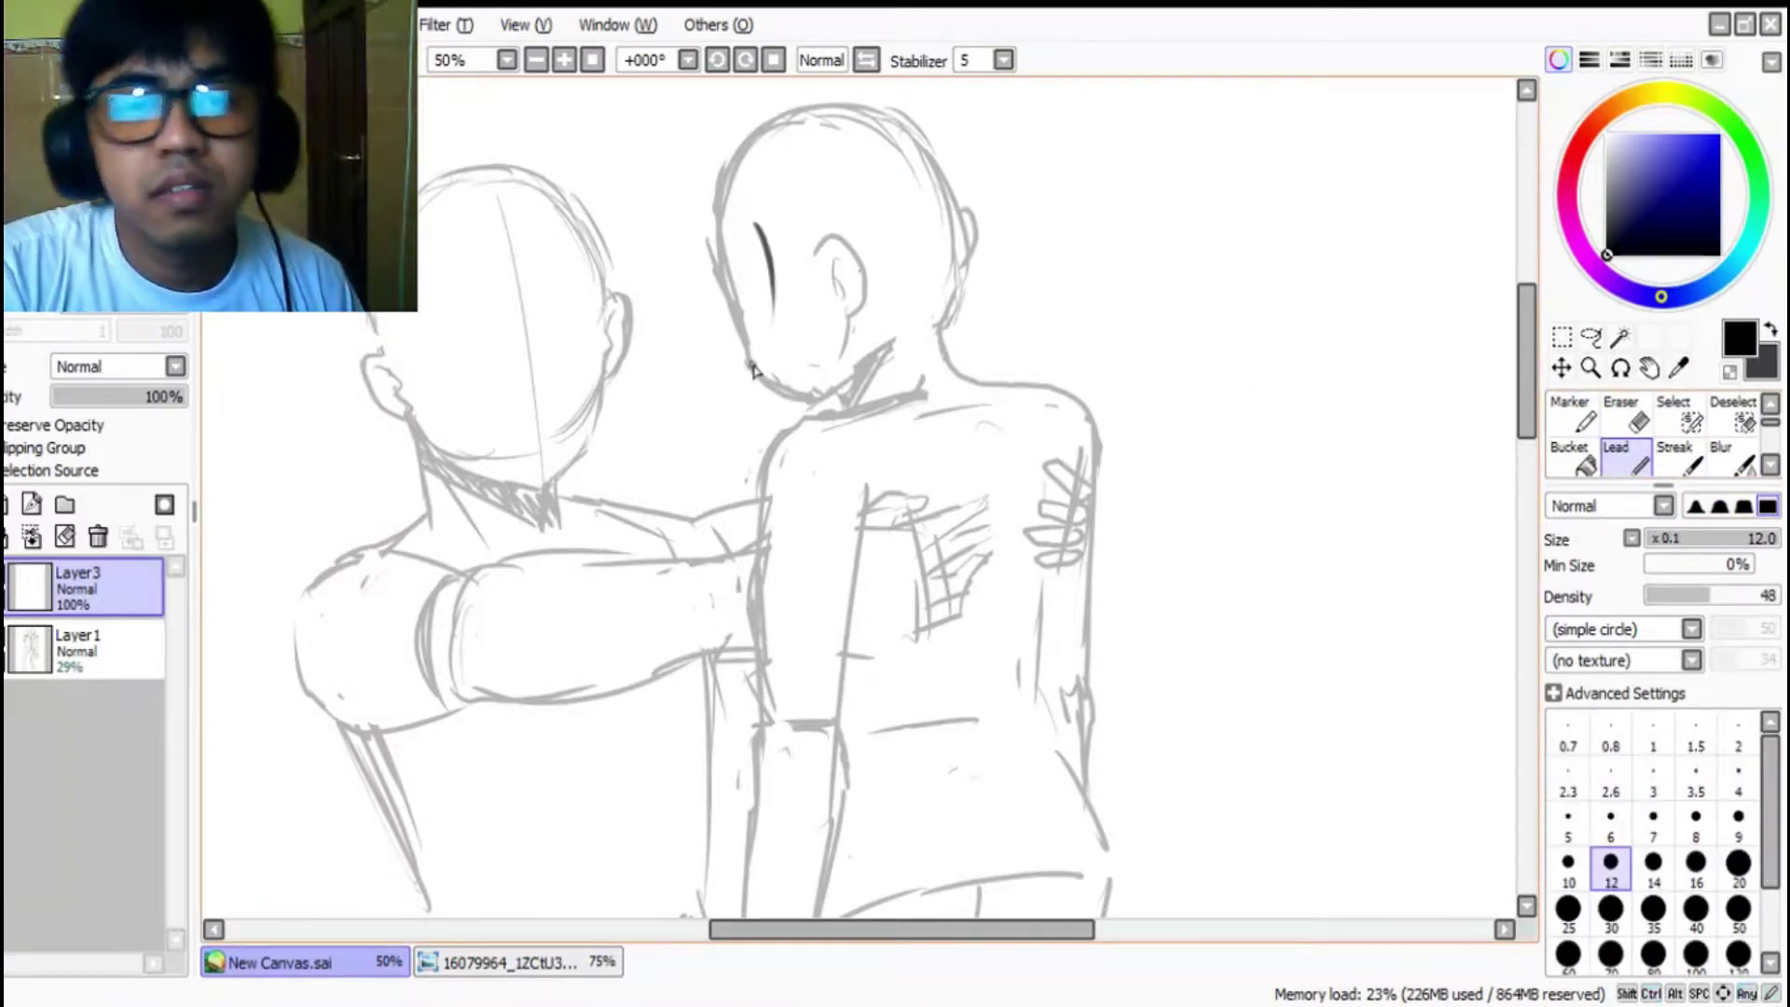
key(ctrl+z)
Step: Set the Lead tool's density to 67 and its size to 5, undoing the test stroke
drag(1692, 594, 1734, 597)
drag(759, 220, 781, 321)
key(ctrl+z)
key(bracketleft)
key(bracketleft)
key(bracketleft)
key(bracketleft)
key(bracketleft)
key(bracketleft)
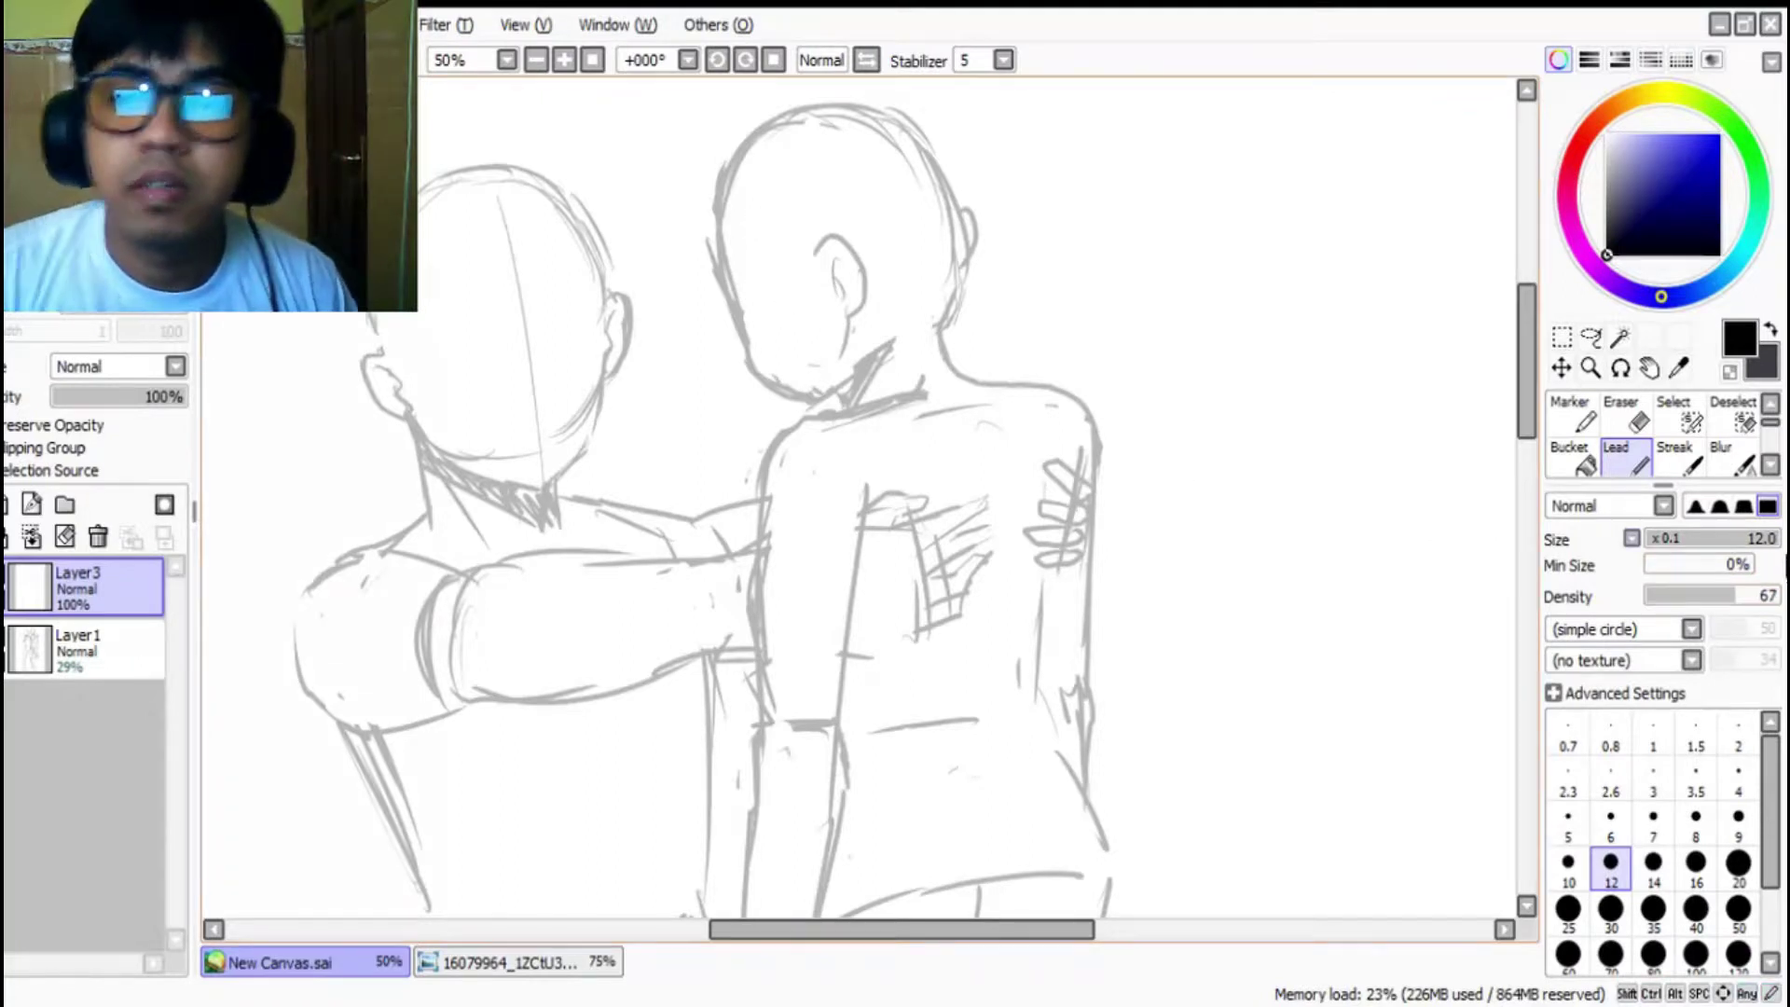
Step: Try a thin curved line down the second figure's face, and consult the reference illustration
drag(760, 228, 777, 307)
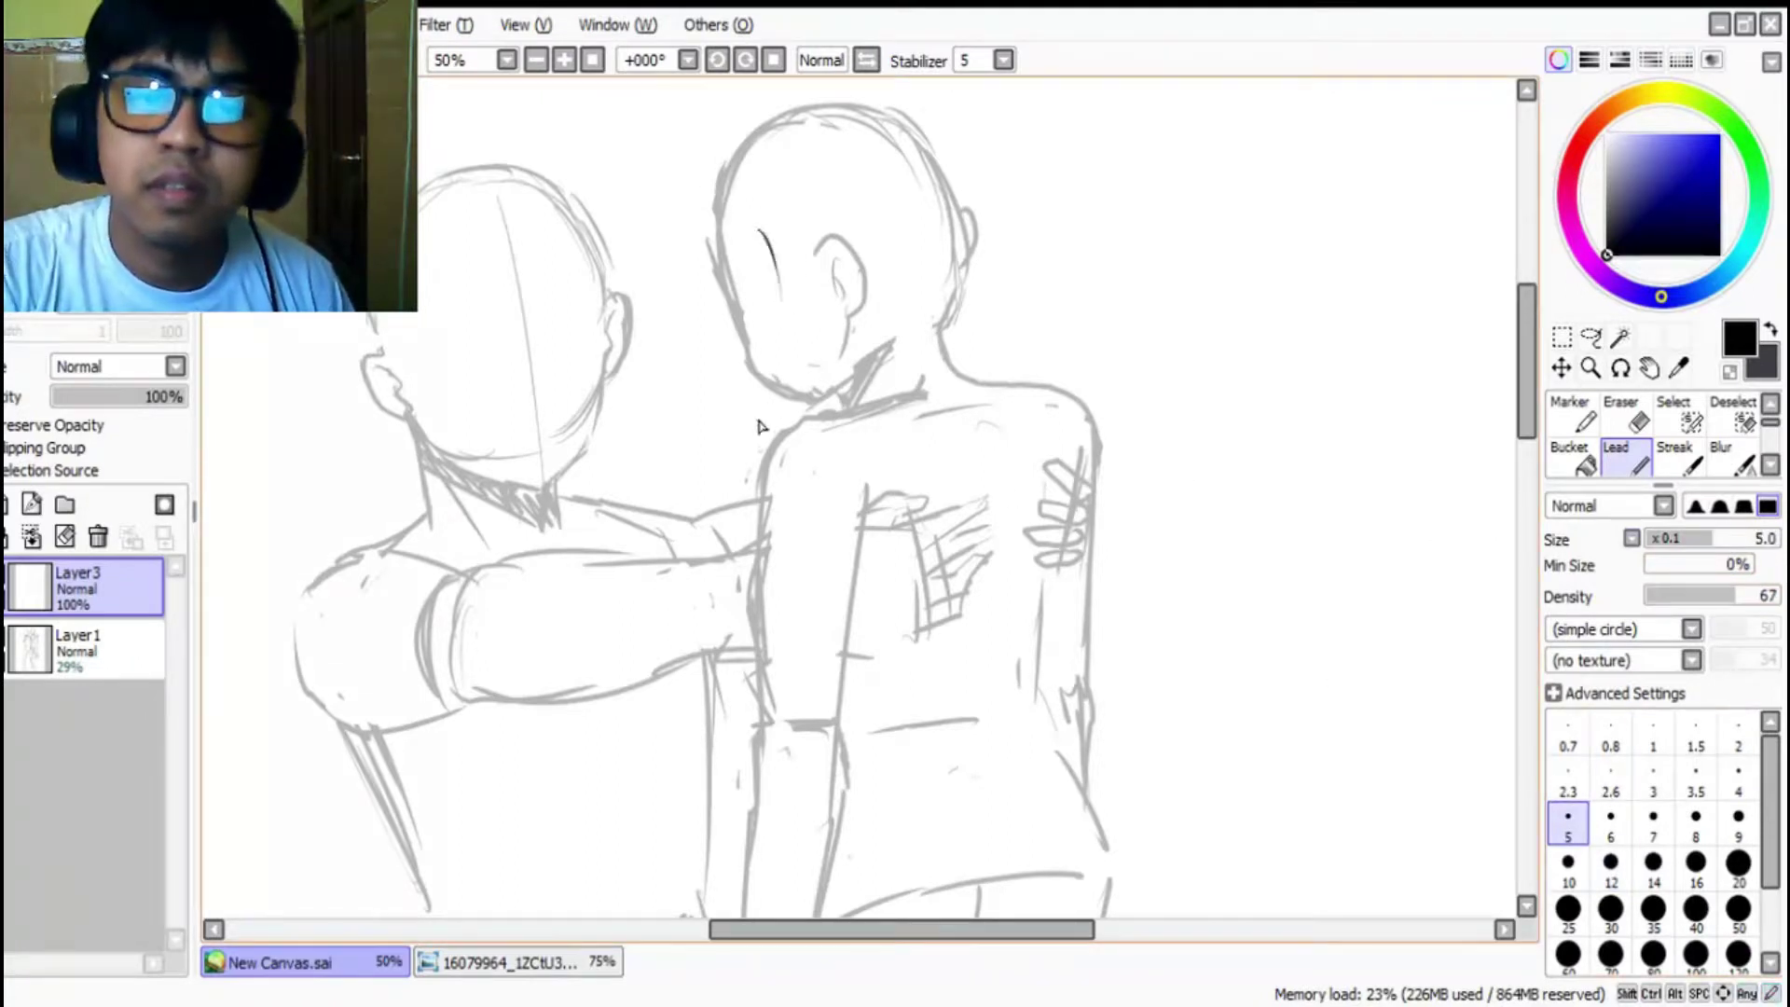
key(ctrl+z)
drag(762, 231, 771, 329)
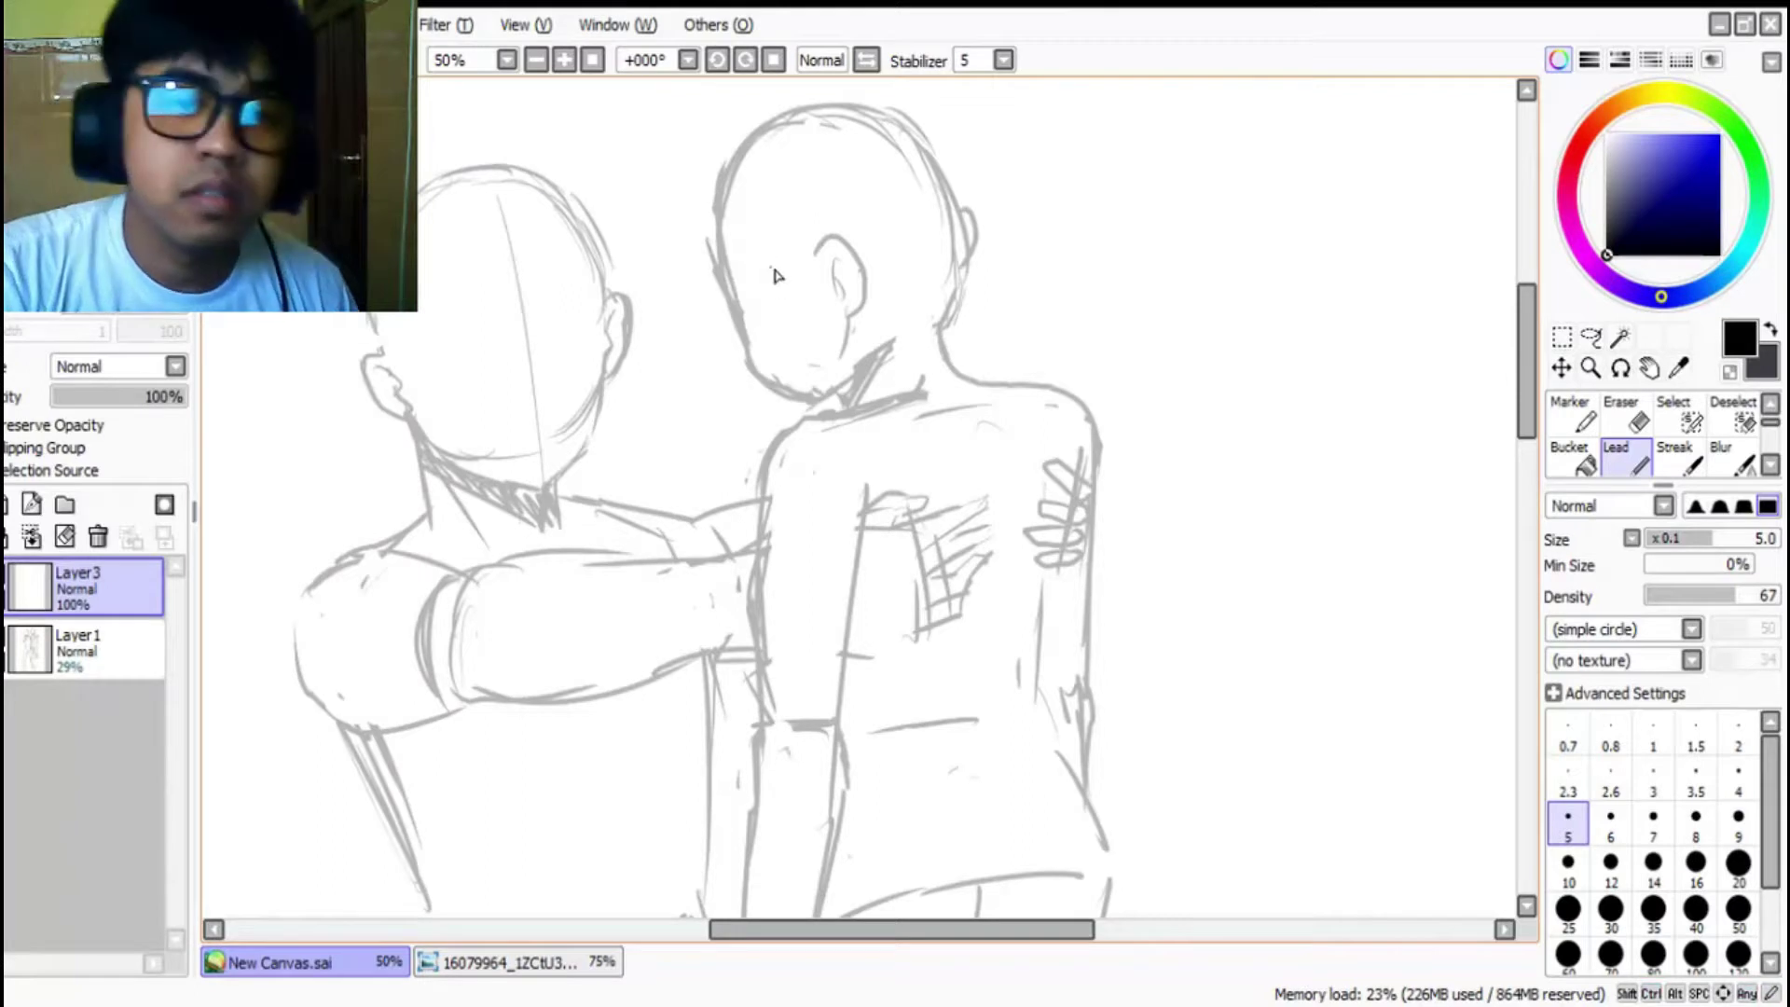
click(550, 962)
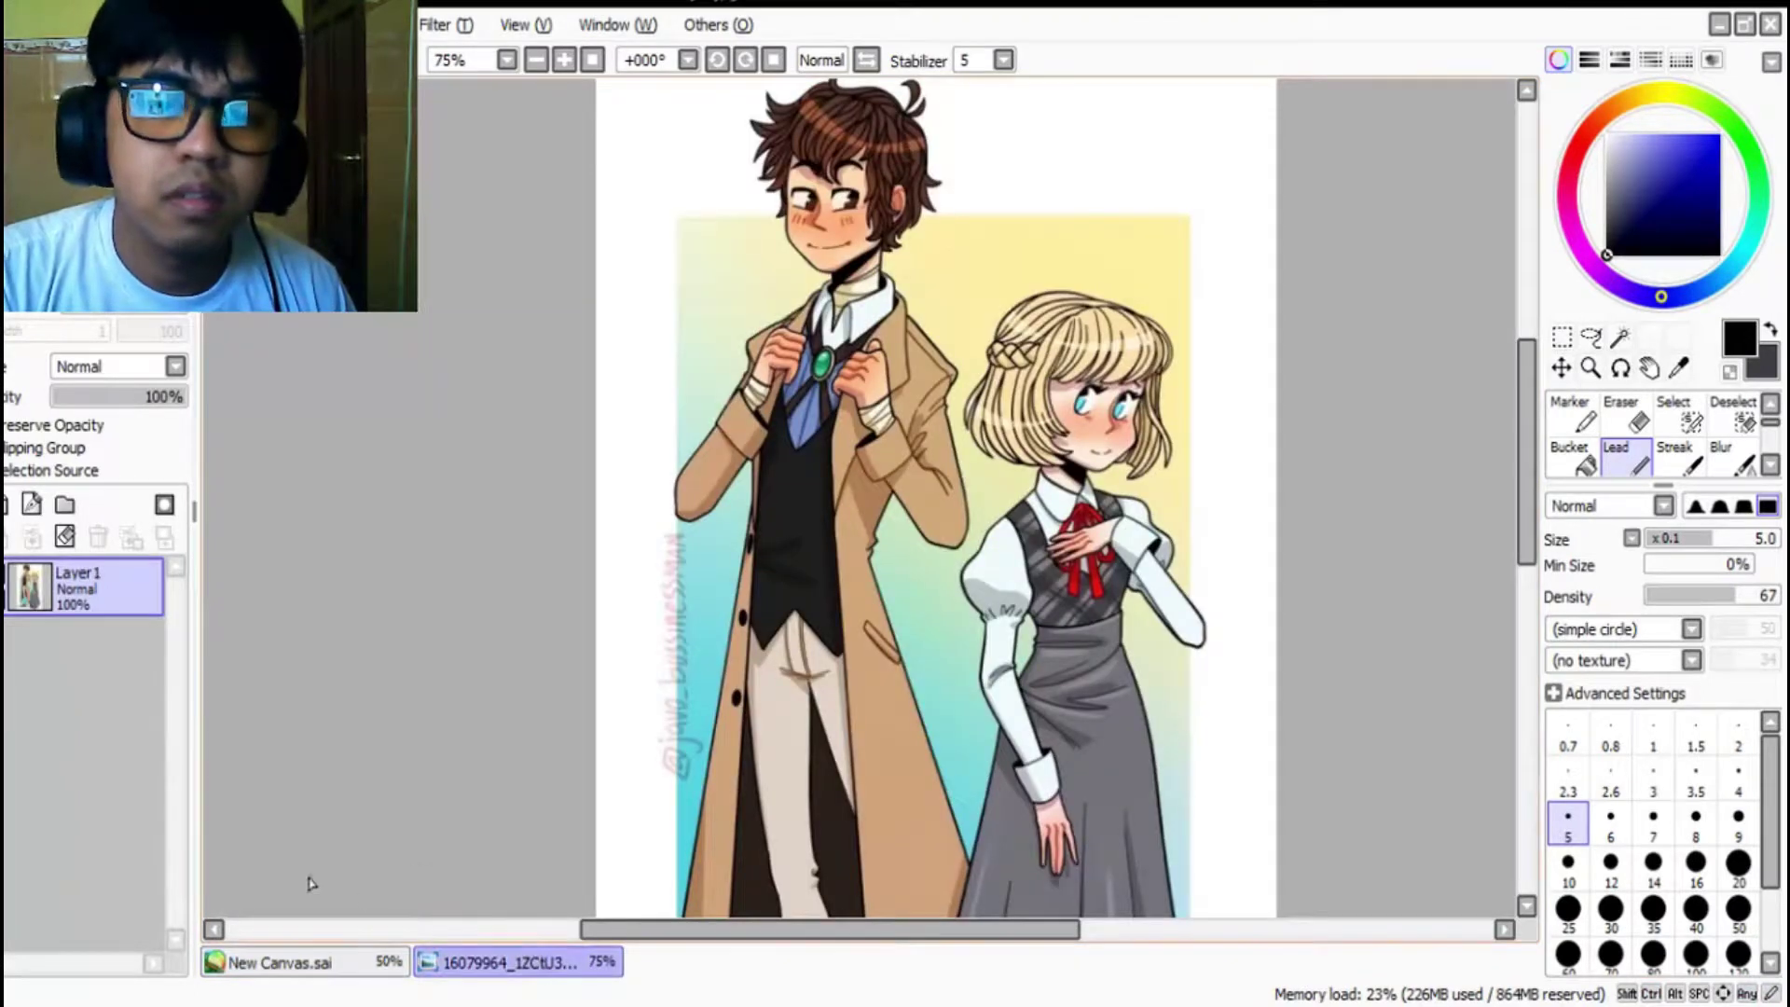
Step: Return to the canvas and draw a braid around the second figure's head on Layer3, from the forehead to a knot at the back
click(345, 963)
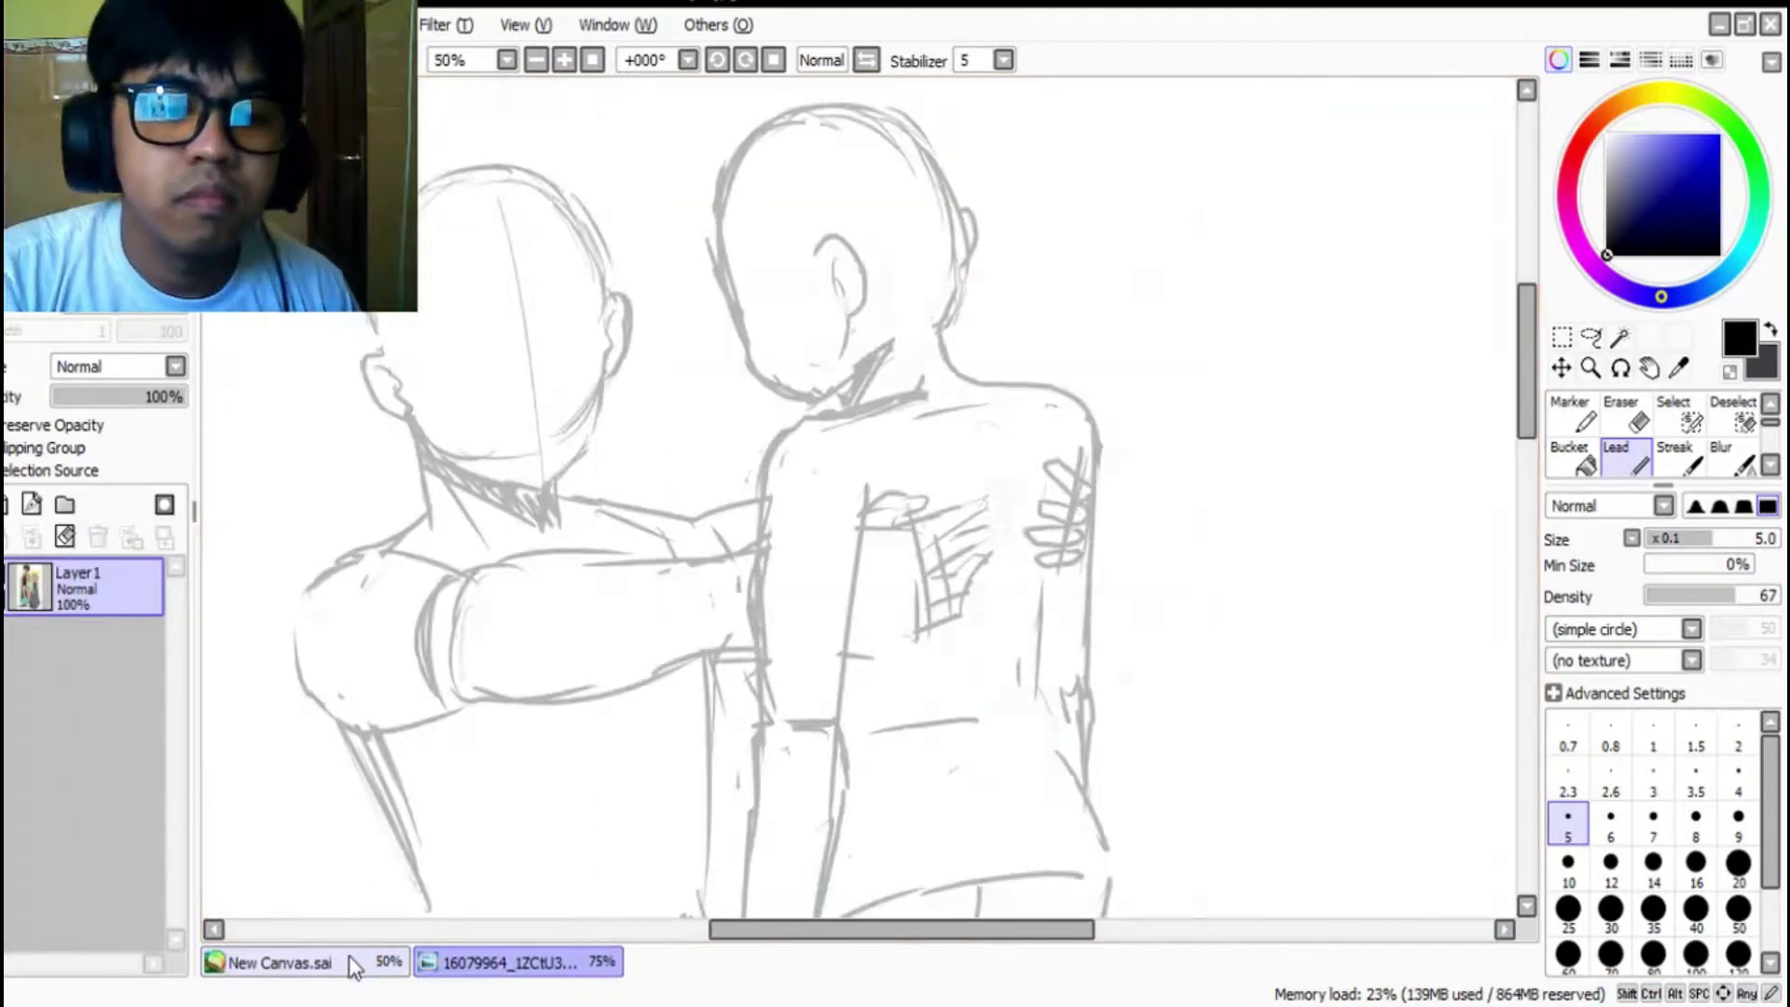
mouse_move(753, 213)
mouse_down()
mouse_move(885, 256)
mouse_move(820, 245)
mouse_move(914, 251)
mouse_move(887, 245)
mouse_move(922, 243)
mouse_up()
key(ctrl+z)
key(ctrl+z)
mouse_move(757, 215)
mouse_down()
mouse_move(944, 218)
mouse_move(810, 228)
mouse_move(758, 211)
mouse_move(833, 246)
mouse_move(965, 227)
mouse_move(935, 218)
mouse_move(963, 188)
mouse_move(943, 233)
mouse_up()
key(ctrl+z)
drag(755, 199, 786, 227)
drag(754, 218, 788, 233)
drag(779, 237, 816, 247)
mouse_move(790, 216)
mouse_down()
mouse_move(824, 263)
mouse_move(846, 250)
mouse_move(823, 237)
mouse_move(849, 258)
mouse_move(882, 240)
mouse_move(881, 262)
mouse_move(936, 236)
mouse_move(953, 219)
mouse_up()
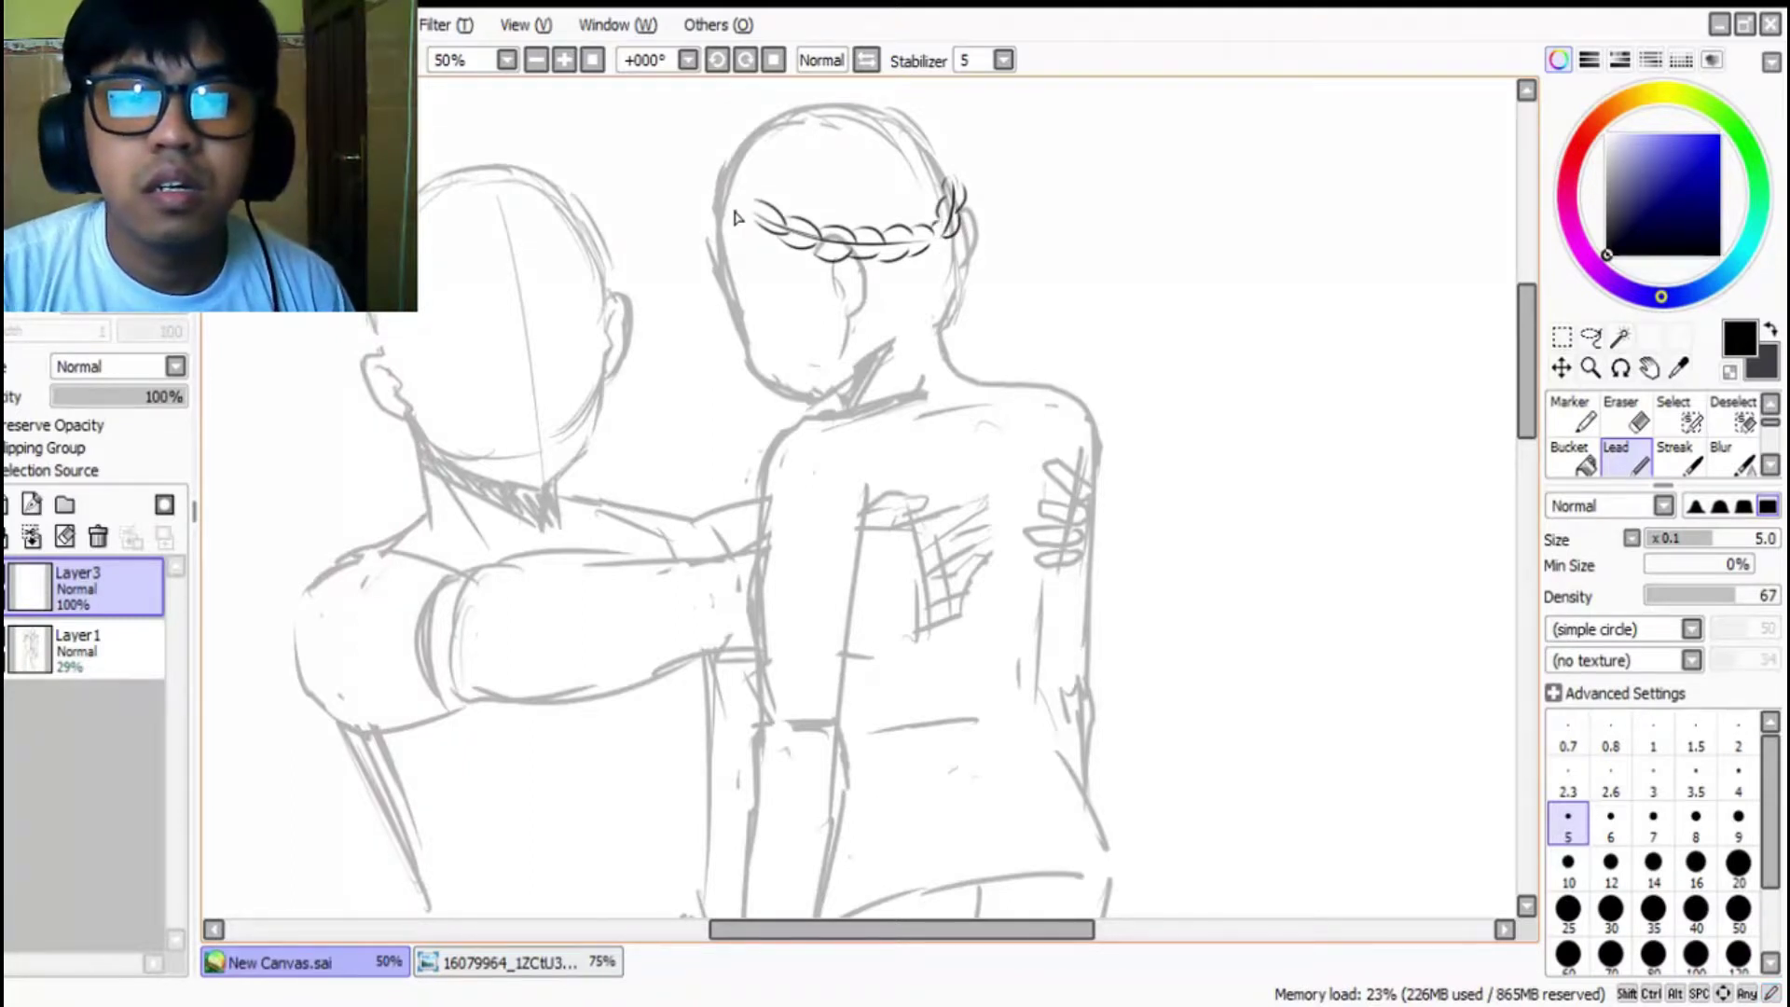
drag(728, 189, 757, 211)
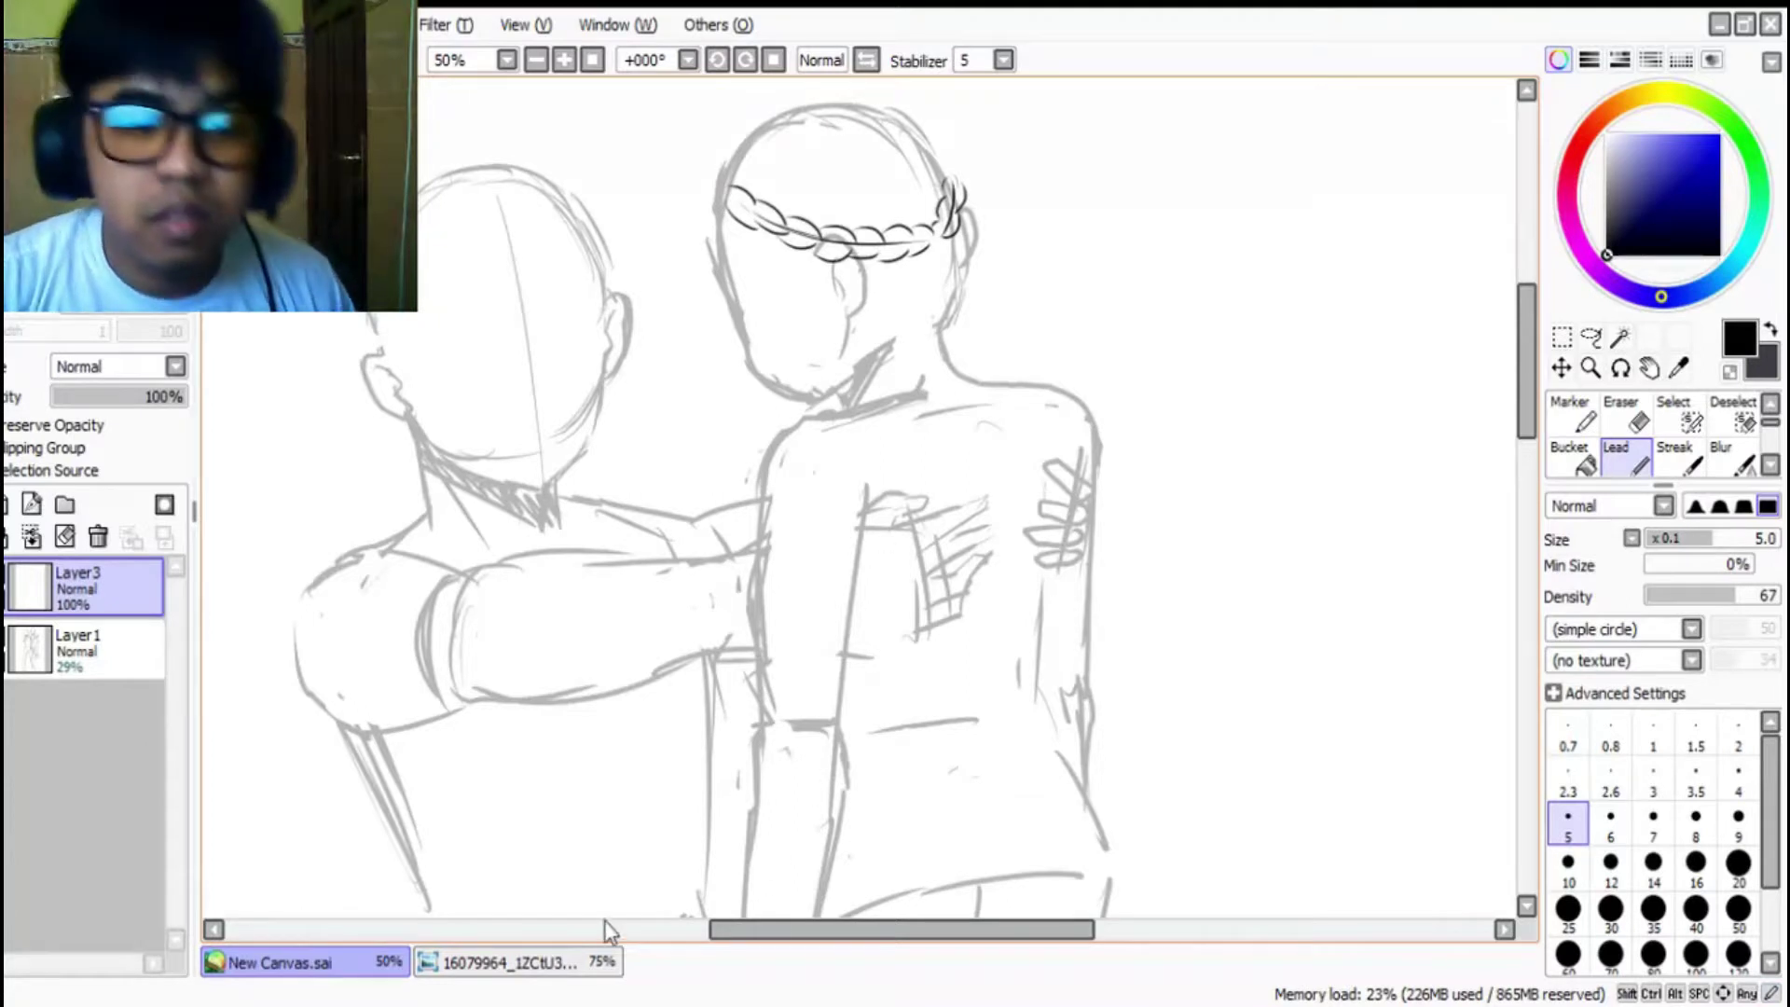
Step: Consult the reference illustration, then draw a long pointed side lock from the braid down to the second figure's jaw, with strands beside the ear
click(598, 964)
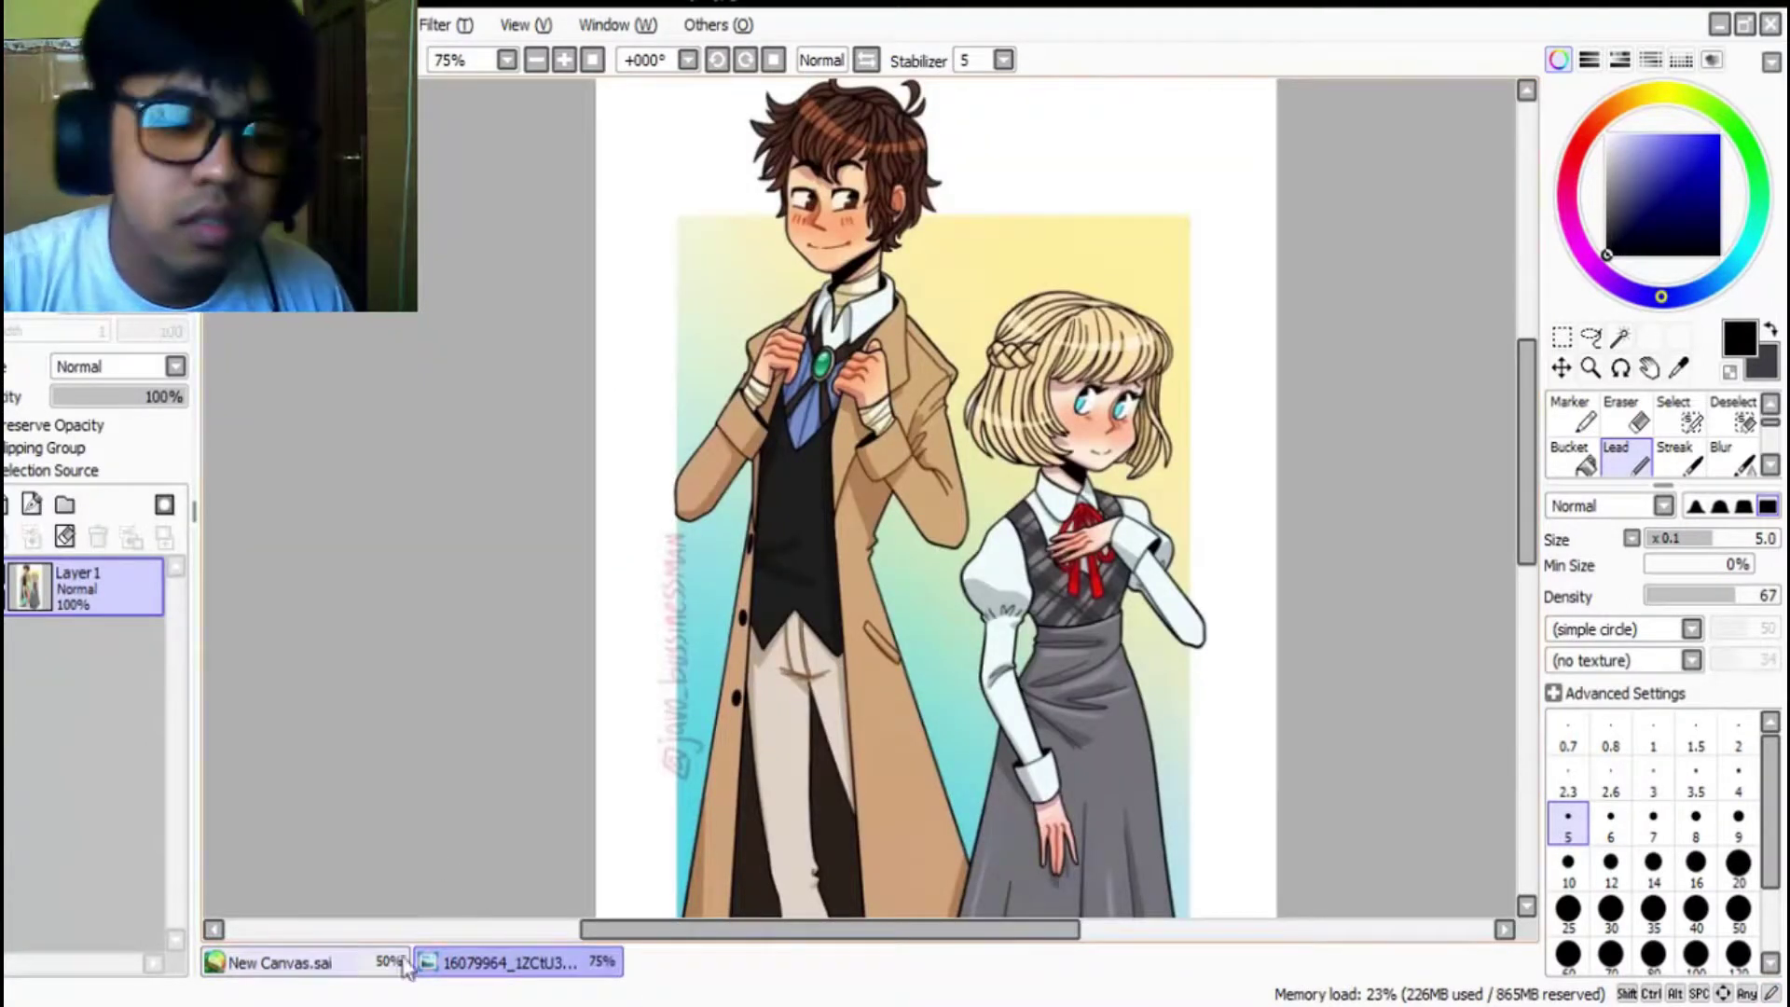
click(368, 963)
mouse_move(735, 221)
mouse_down()
mouse_move(762, 275)
mouse_move(763, 381)
mouse_up()
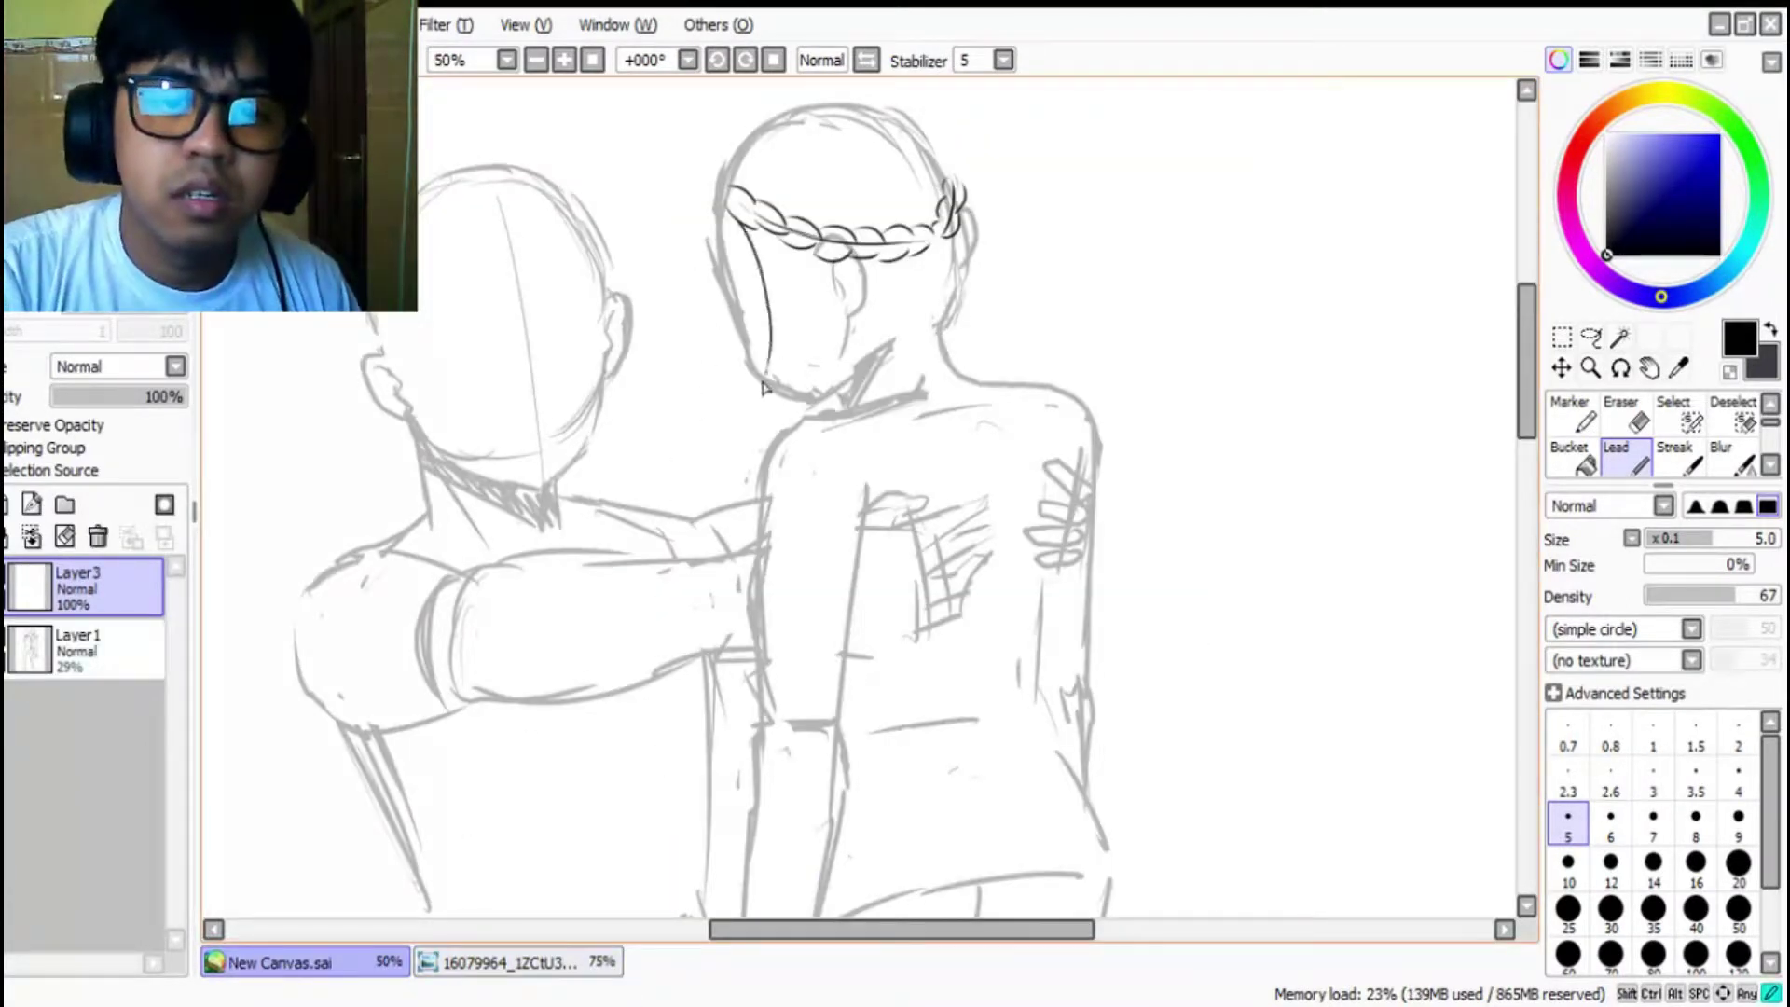
key(ctrl+z)
mouse_move(758, 228)
mouse_down()
mouse_move(786, 282)
mouse_move(785, 410)
mouse_up()
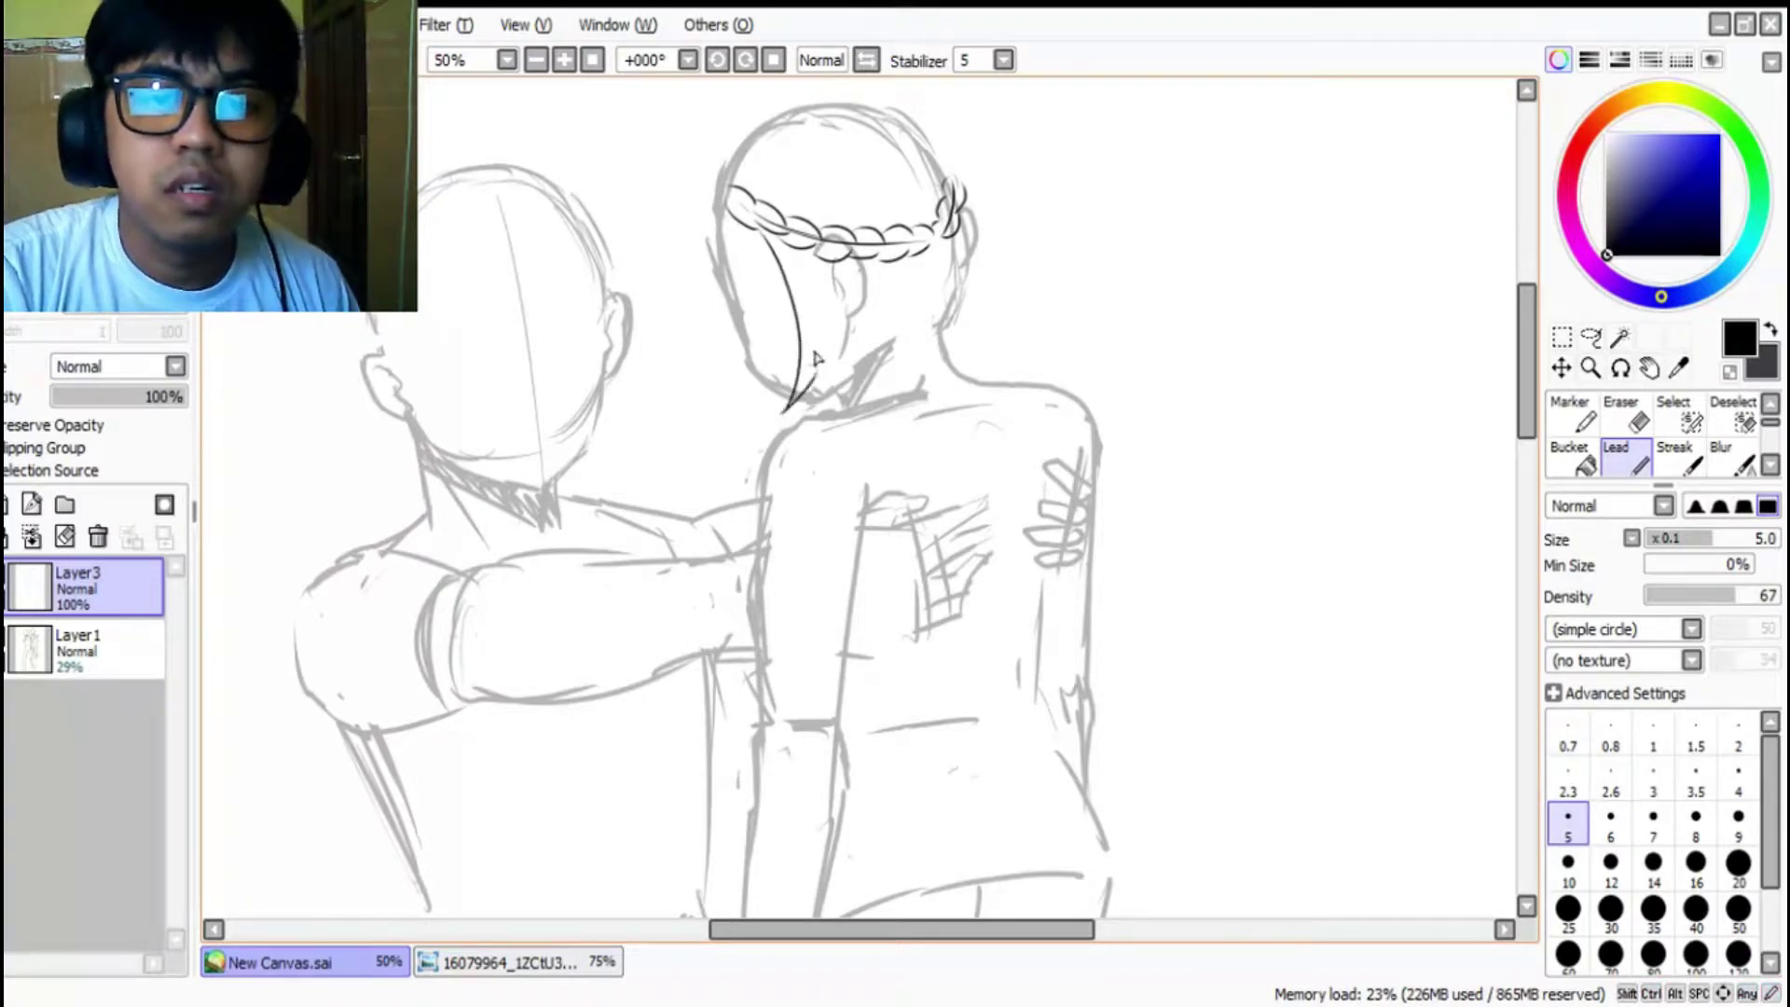
drag(814, 300, 815, 385)
mouse_move(814, 390)
mouse_down()
mouse_move(844, 299)
mouse_move(828, 321)
mouse_move(867, 353)
mouse_up()
drag(839, 263, 859, 326)
Step: Draw the fringe over the second figure's forehead with a rounded outer edge, checking it against the reference illustration
mouse_move(716, 198)
mouse_down()
mouse_move(724, 291)
mouse_move(720, 261)
mouse_move(756, 287)
mouse_move(737, 262)
mouse_move(770, 300)
mouse_up()
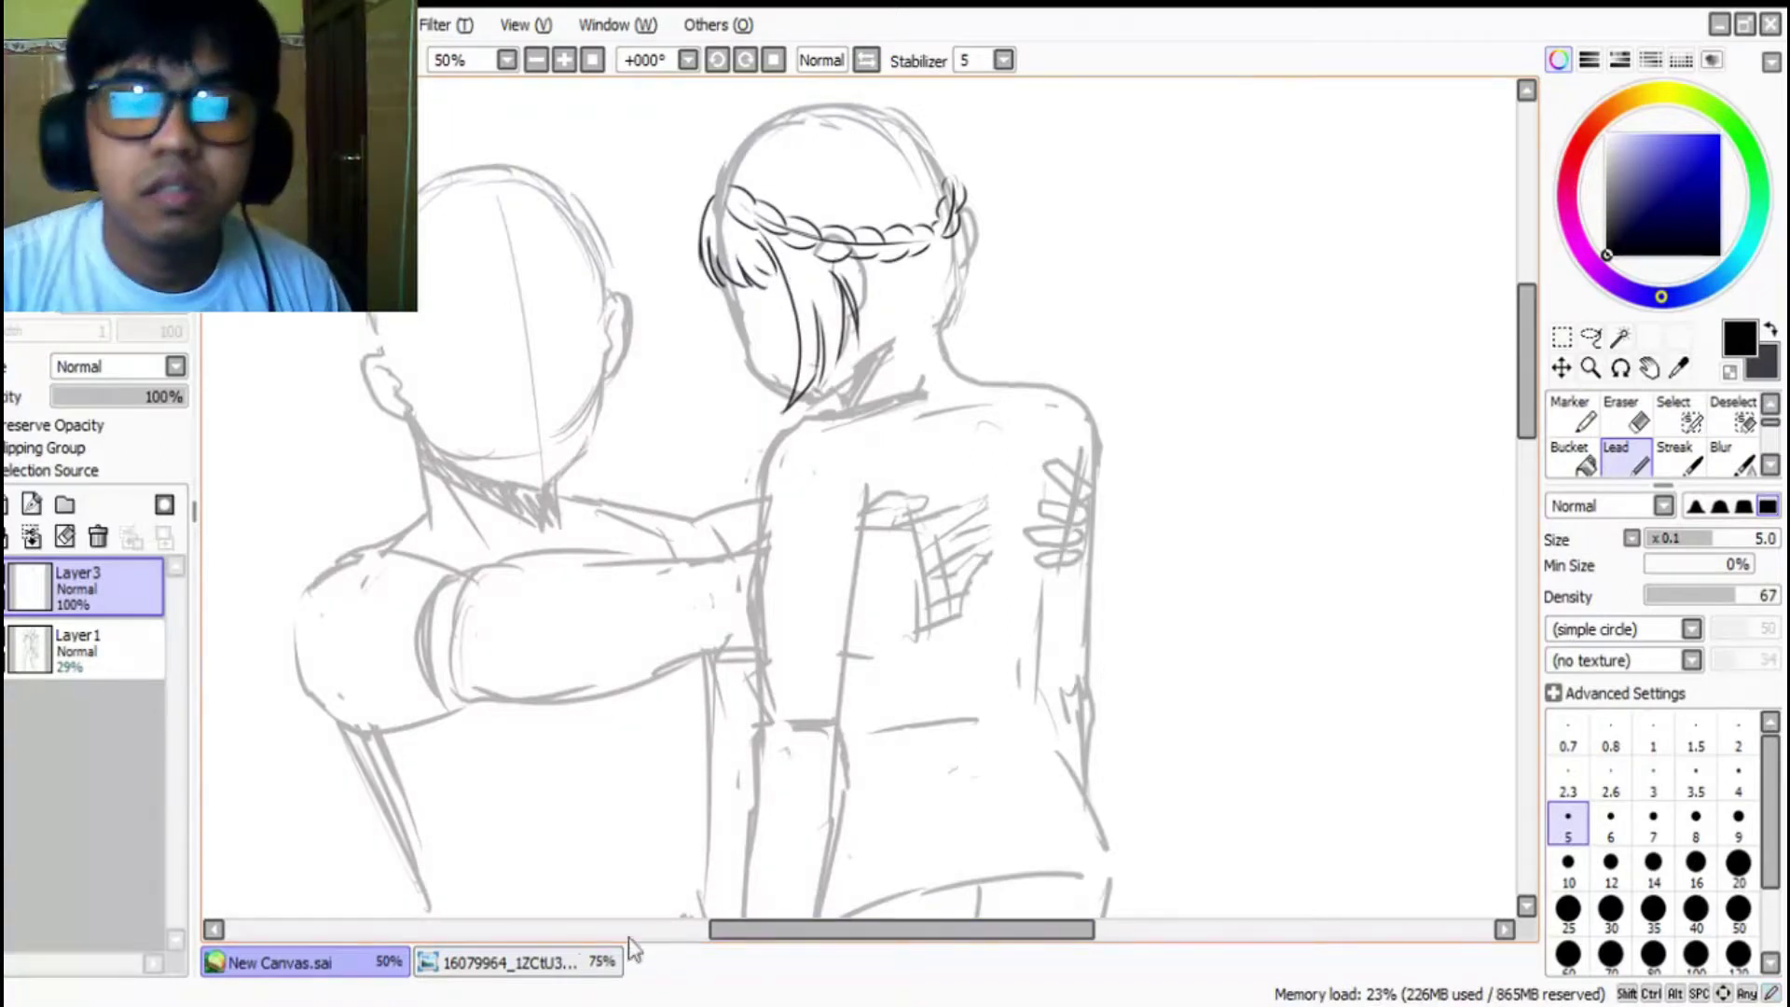
click(580, 962)
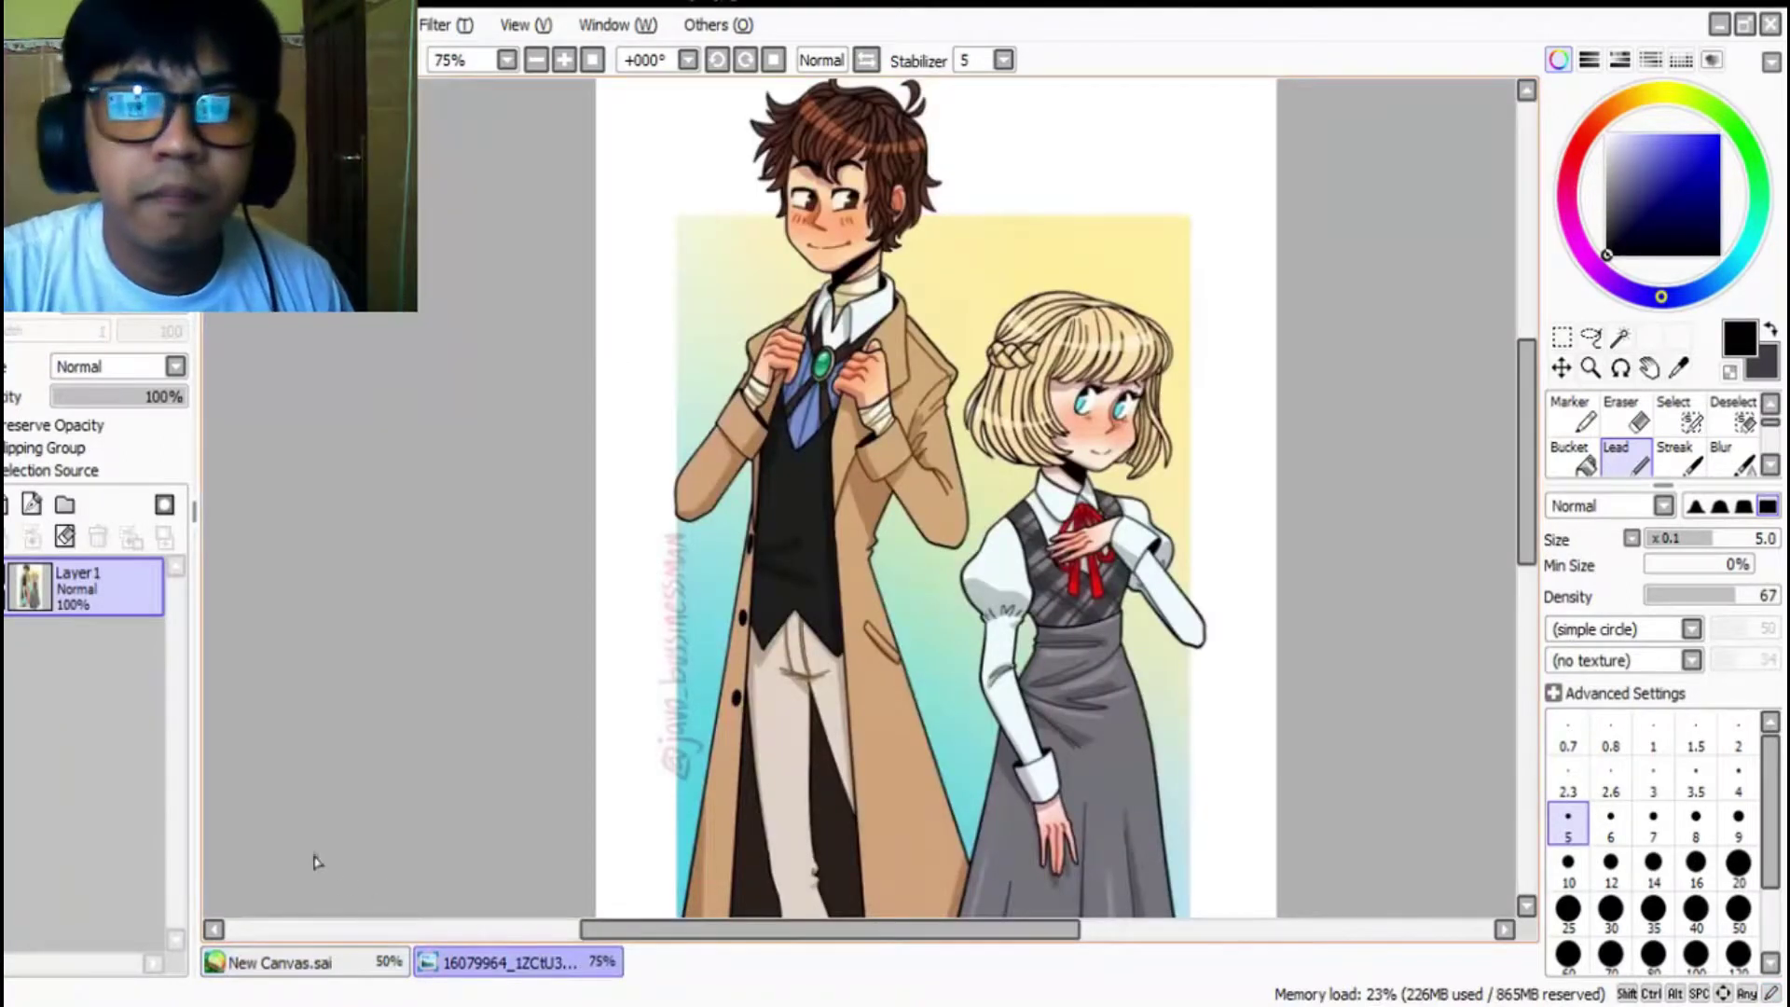
click(317, 965)
mouse_move(723, 187)
mouse_down()
mouse_move(689, 200)
mouse_move(718, 271)
mouse_up()
click(524, 970)
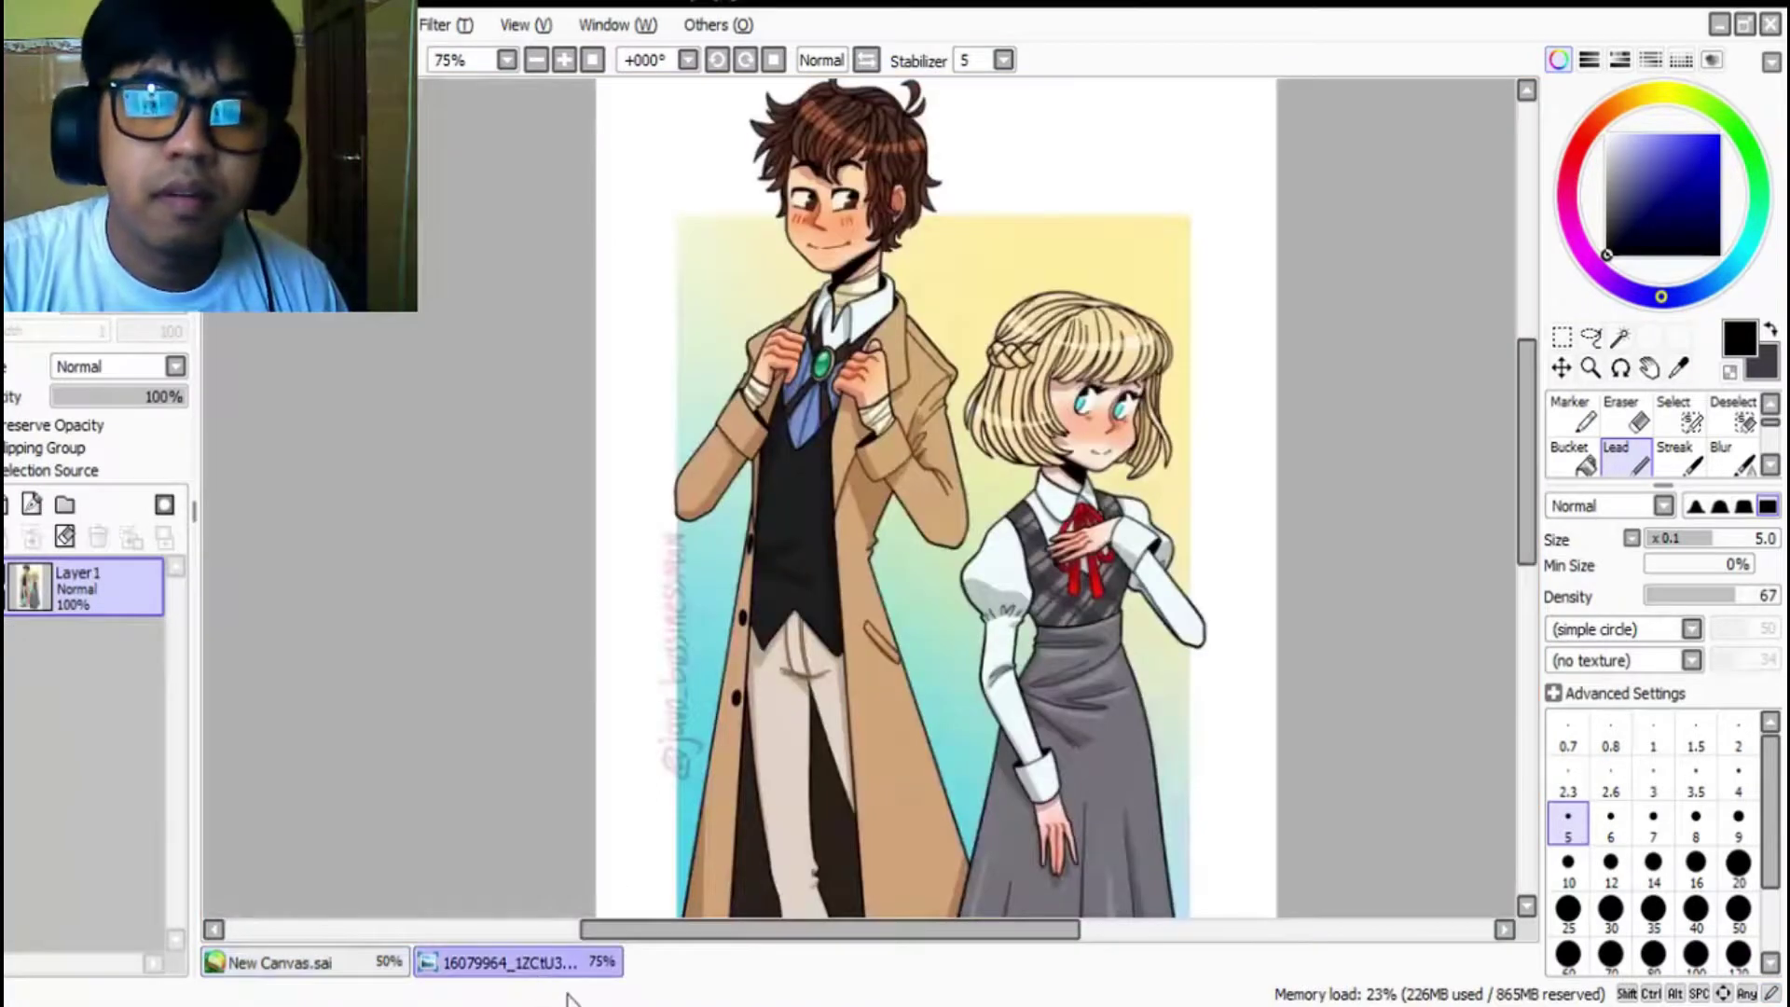
click(393, 964)
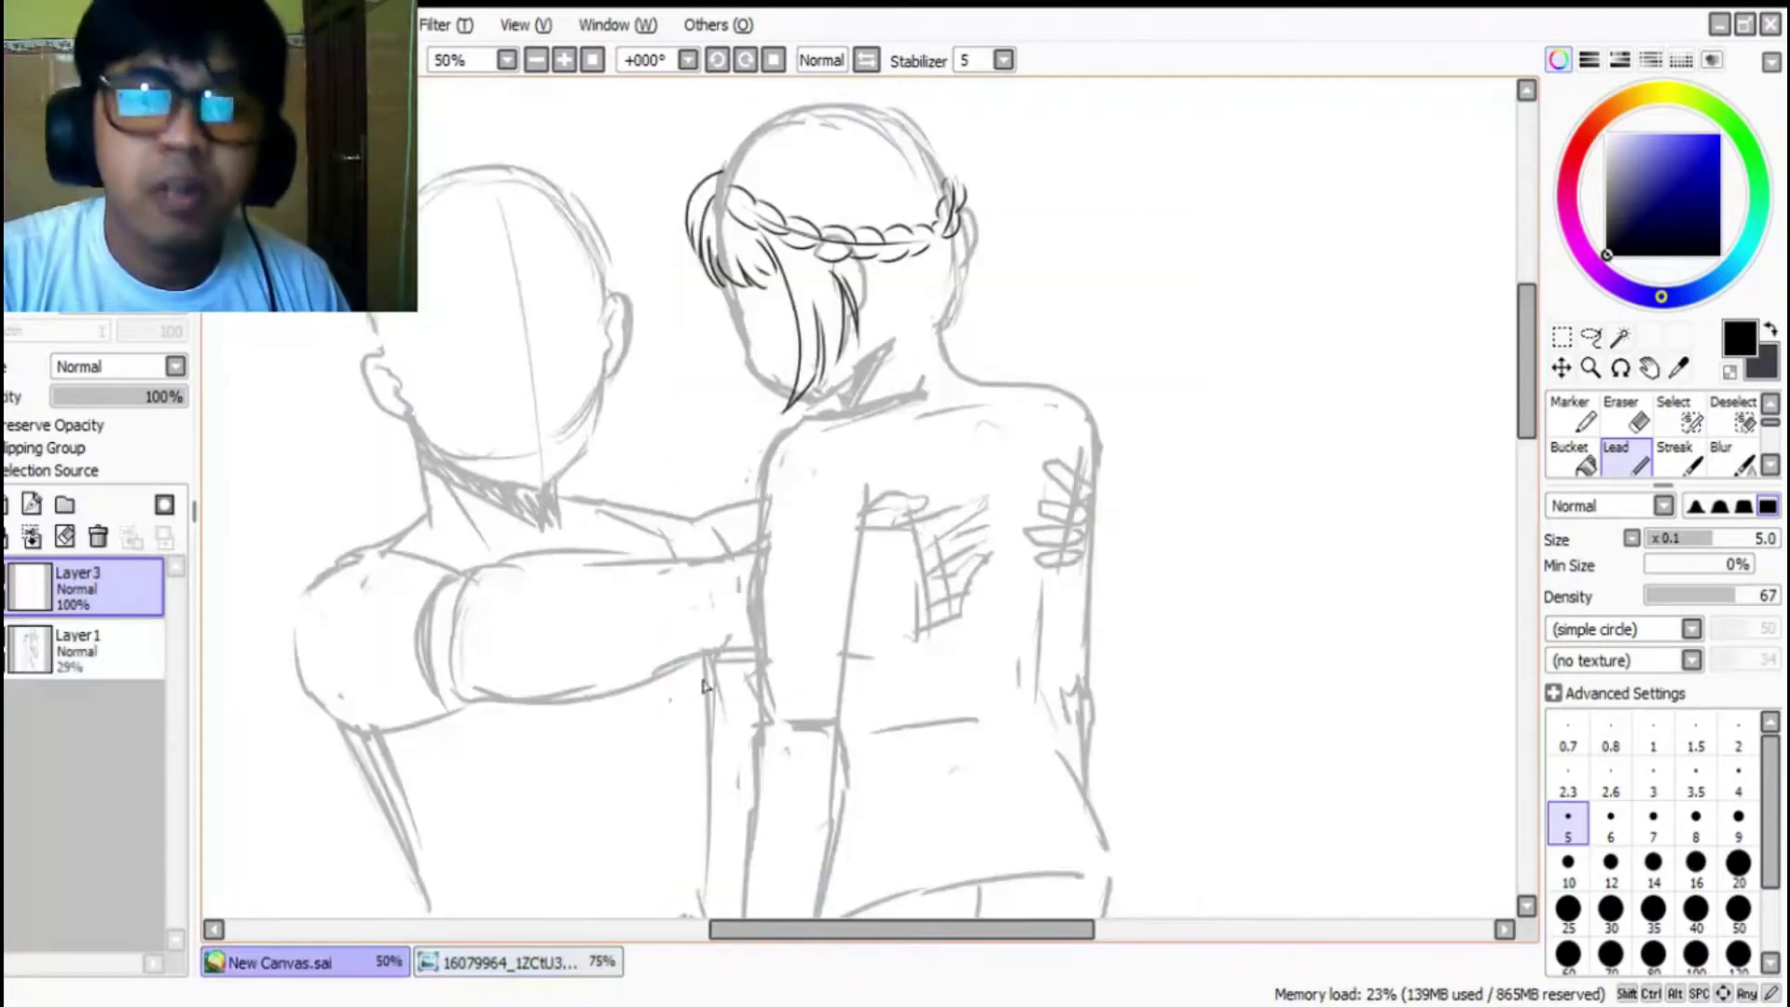
Step: Draw the short back hair below the braid, with jagged ends along the neck and a rounded outer lock behind the ear
mouse_move(863, 298)
mouse_down()
mouse_move(863, 360)
mouse_move(831, 390)
mouse_up()
key(ctrl+z)
mouse_move(858, 303)
mouse_down()
mouse_move(833, 387)
mouse_move(887, 341)
mouse_move(873, 379)
mouse_move(896, 360)
mouse_move(907, 311)
mouse_move(909, 365)
mouse_up()
mouse_move(917, 358)
mouse_down()
mouse_move(956, 285)
mouse_move(972, 324)
mouse_up()
drag(976, 190, 1016, 265)
mouse_move(994, 240)
mouse_down()
mouse_move(992, 325)
mouse_move(984, 312)
mouse_up()
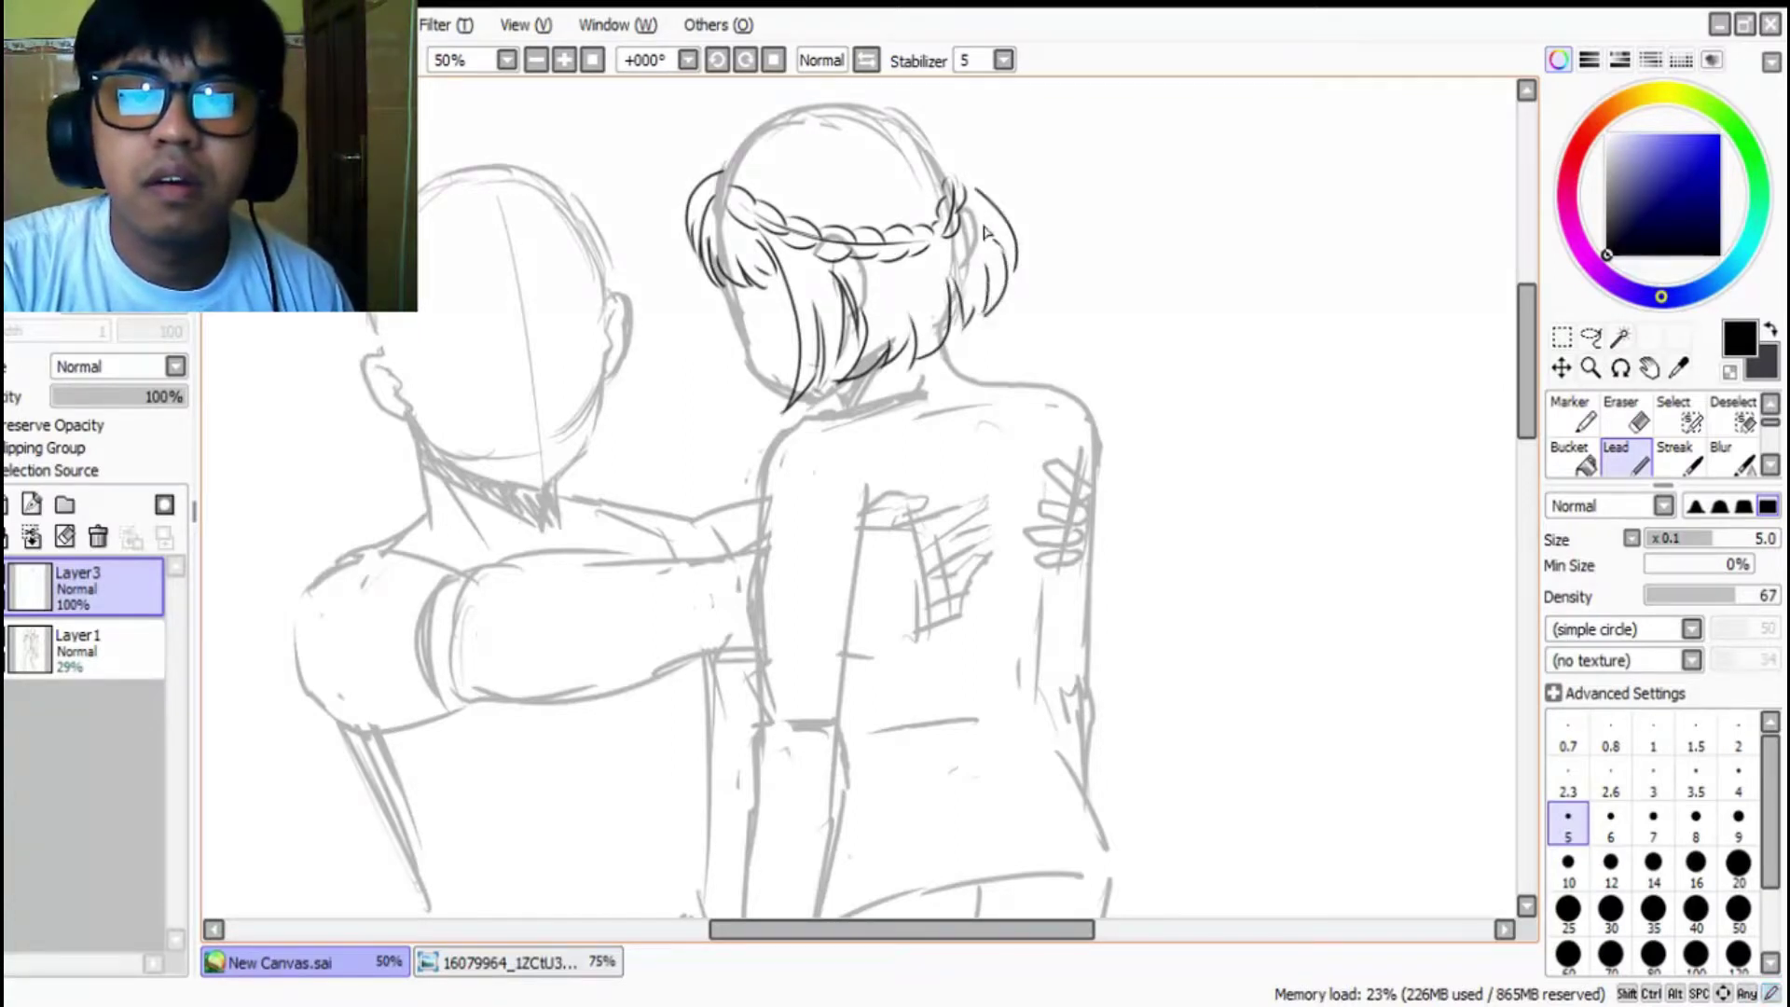
drag(972, 192, 999, 221)
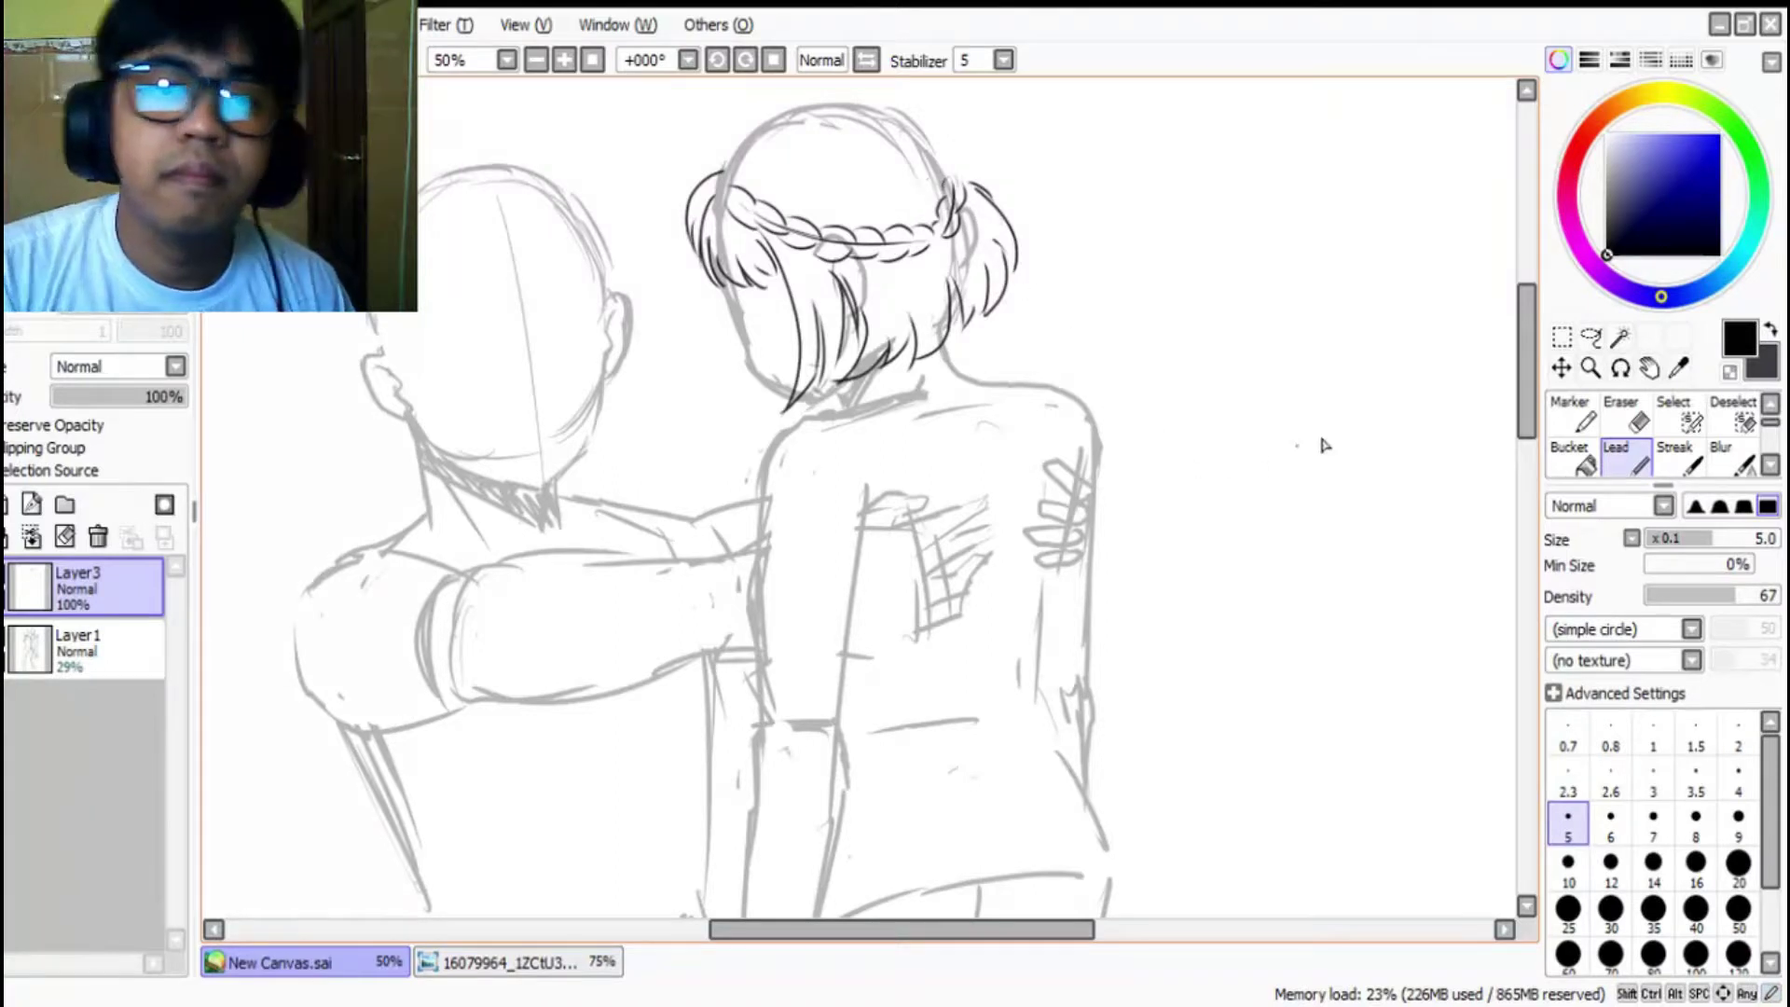
Step: Check the reference illustration and outline the crown of the second figure's hair above the braid
drag(1529, 391, 1527, 364)
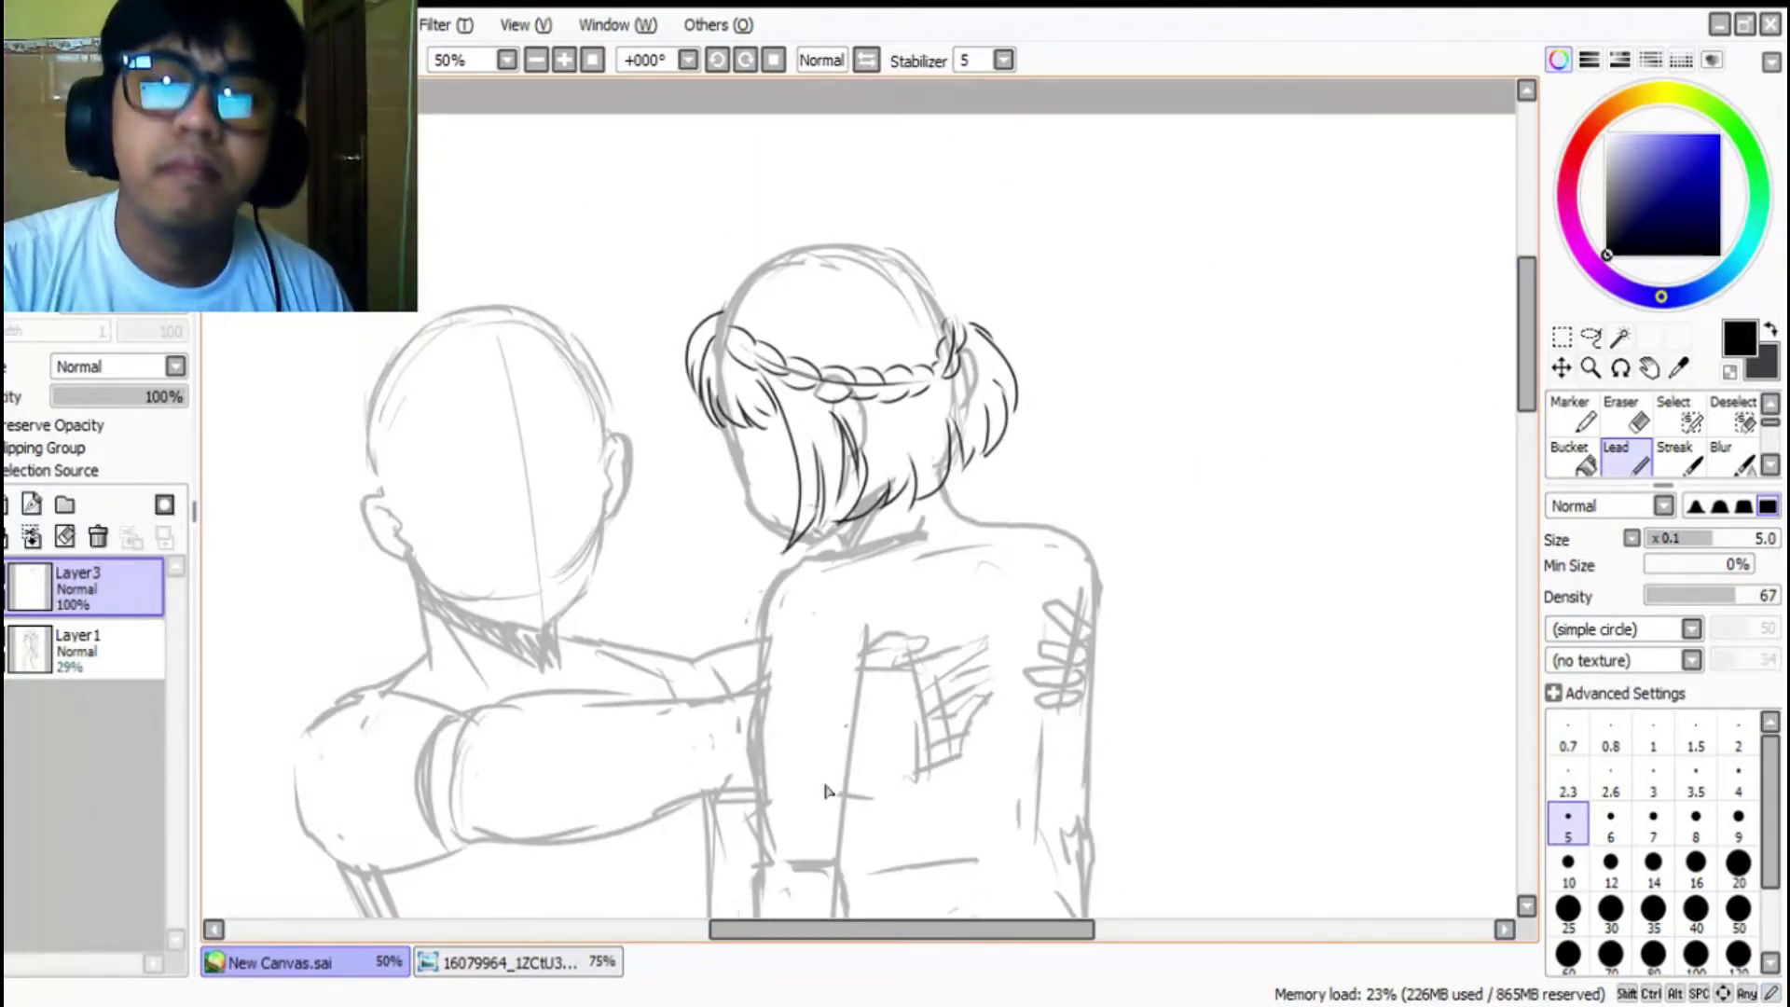
click(522, 969)
click(368, 960)
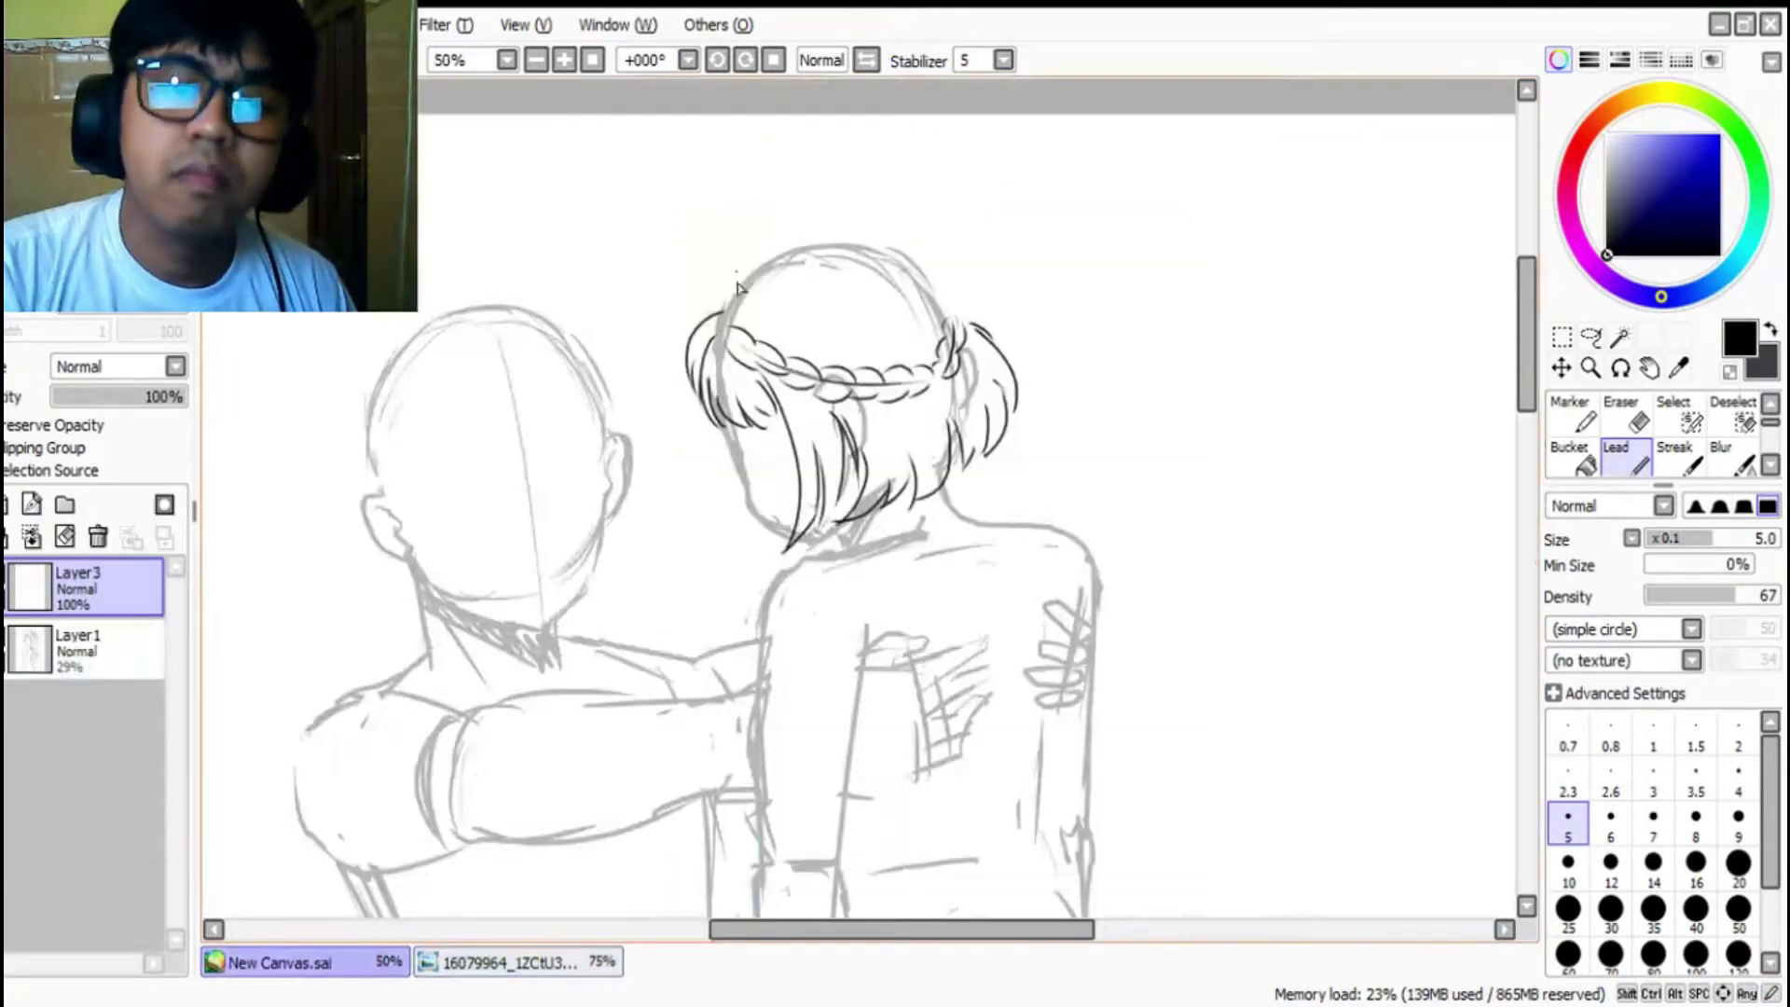
mouse_move(734, 308)
mouse_down()
mouse_move(812, 259)
mouse_move(862, 267)
mouse_move(916, 332)
mouse_move(854, 255)
mouse_move(810, 259)
mouse_move(855, 248)
mouse_move(933, 294)
mouse_up()
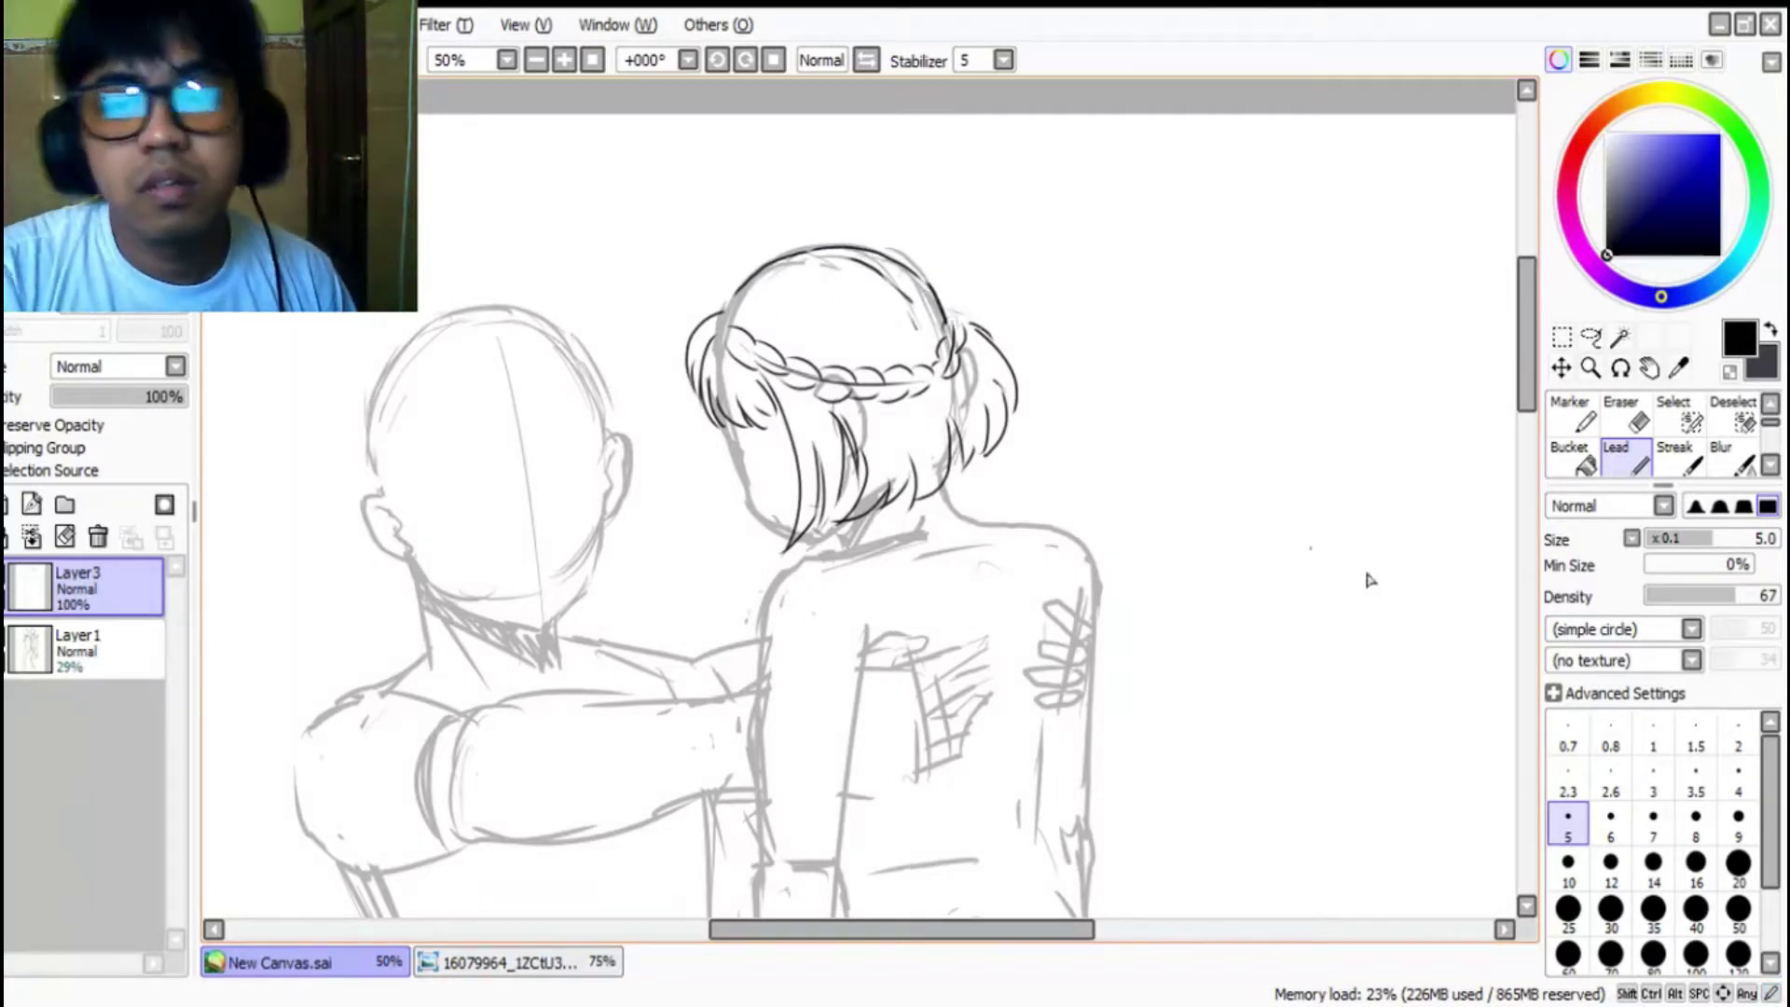
Step: Hide Layer1, erase the front part of the braid on Layer3, and draw strands where the shortened braid meets the side lock
click(7, 644)
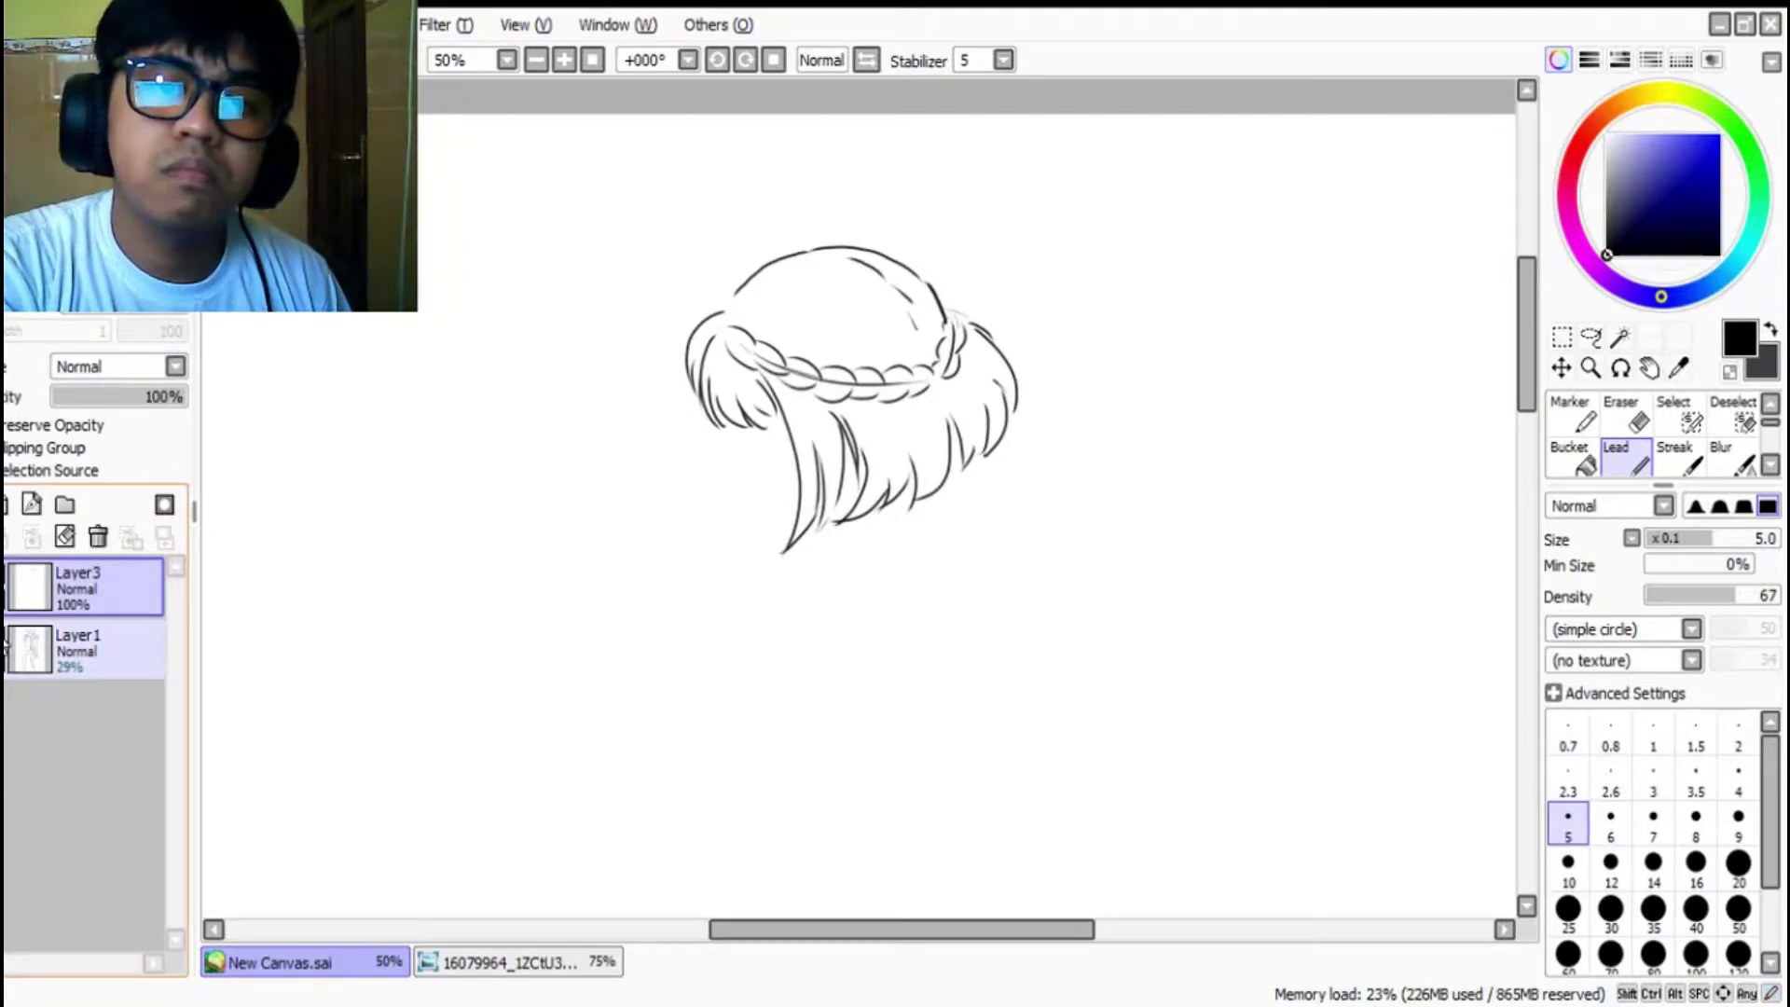
click(1627, 419)
mouse_move(731, 350)
mouse_down()
mouse_move(774, 382)
mouse_move(743, 324)
mouse_move(811, 365)
mouse_up()
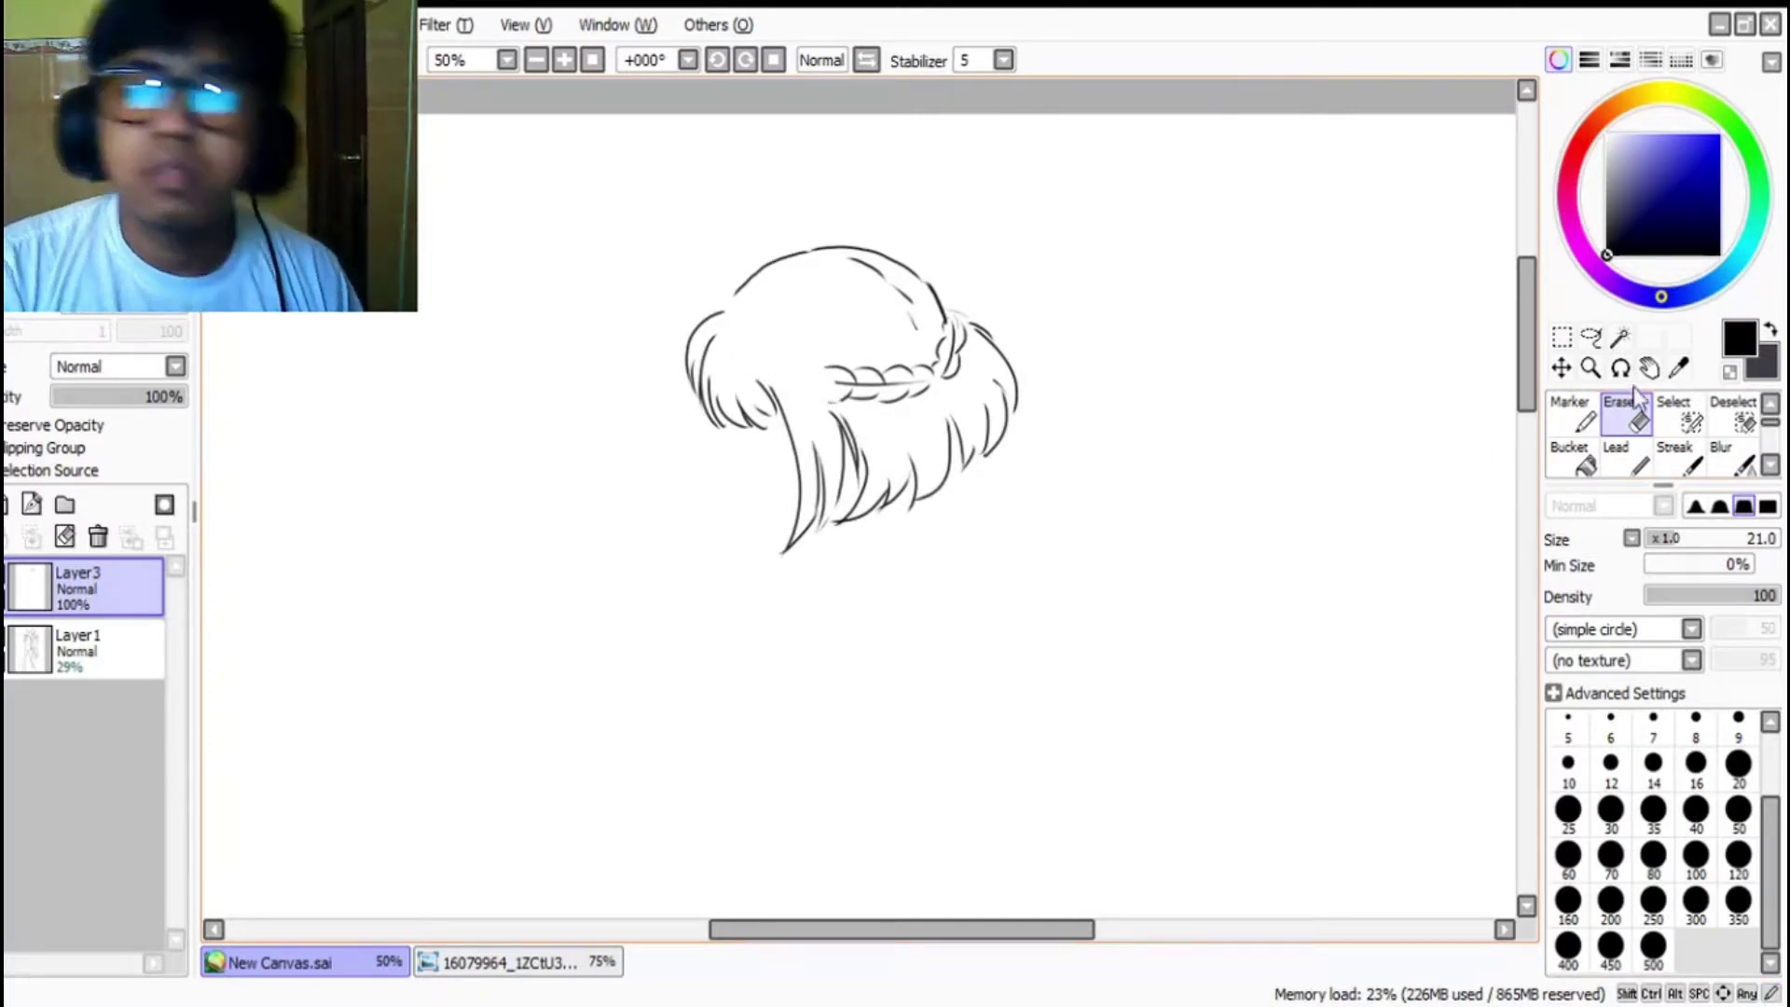
click(1627, 459)
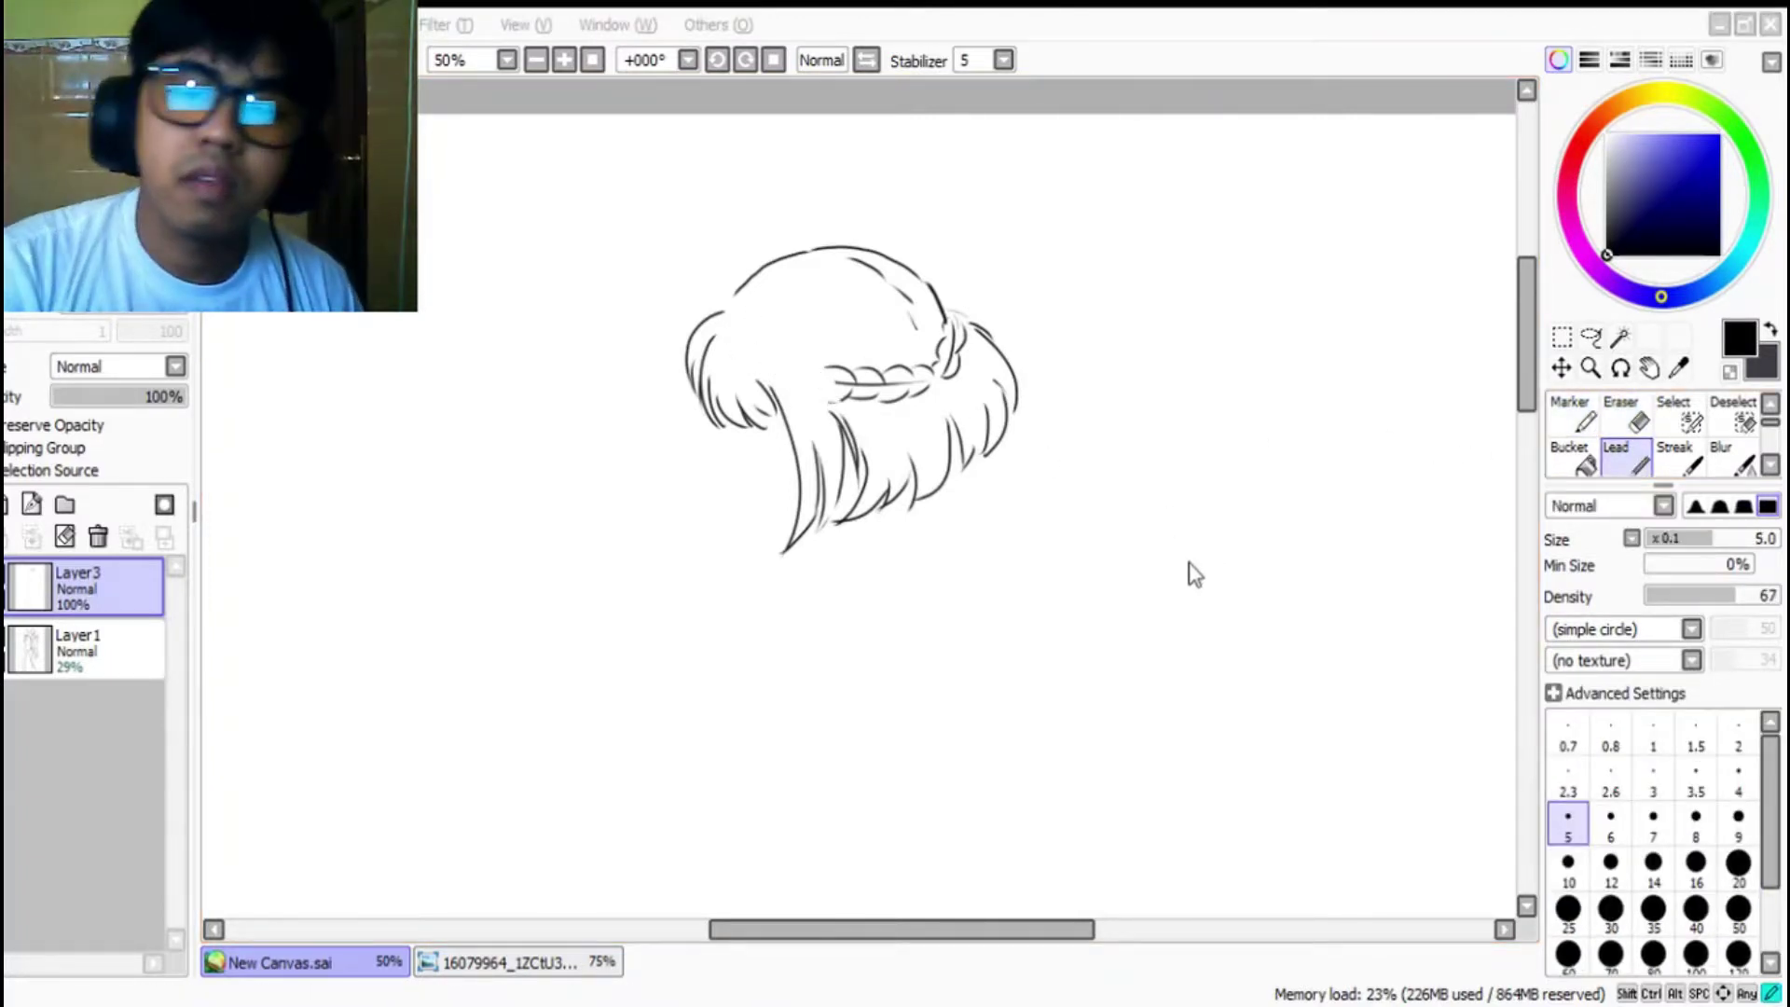
drag(800, 361, 843, 402)
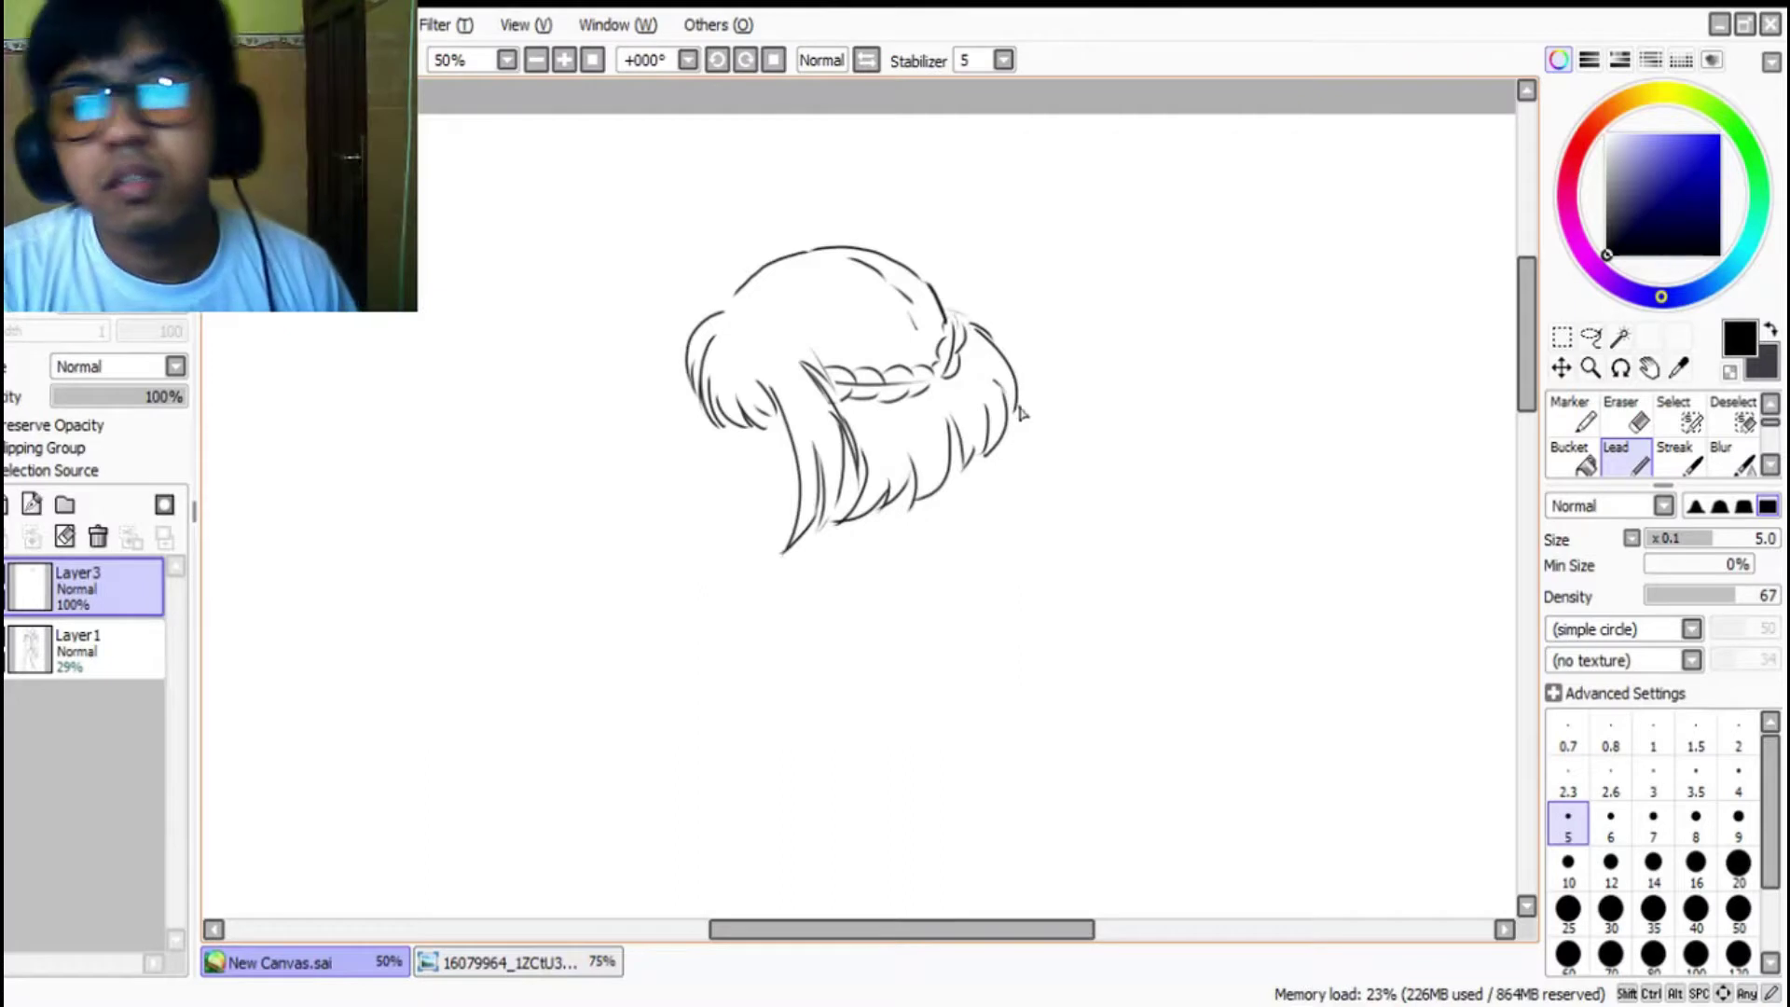
Step: Erase the back hair below the braid and redraw it with a sloping outer edge and jagged ends, adding a strand to the side lock
click(1627, 415)
mouse_move(958, 320)
mouse_down()
mouse_move(1015, 367)
mouse_move(1012, 350)
mouse_move(998, 464)
mouse_move(976, 512)
mouse_move(945, 417)
mouse_move(914, 536)
mouse_move(918, 437)
mouse_move(905, 522)
mouse_up()
click(1627, 459)
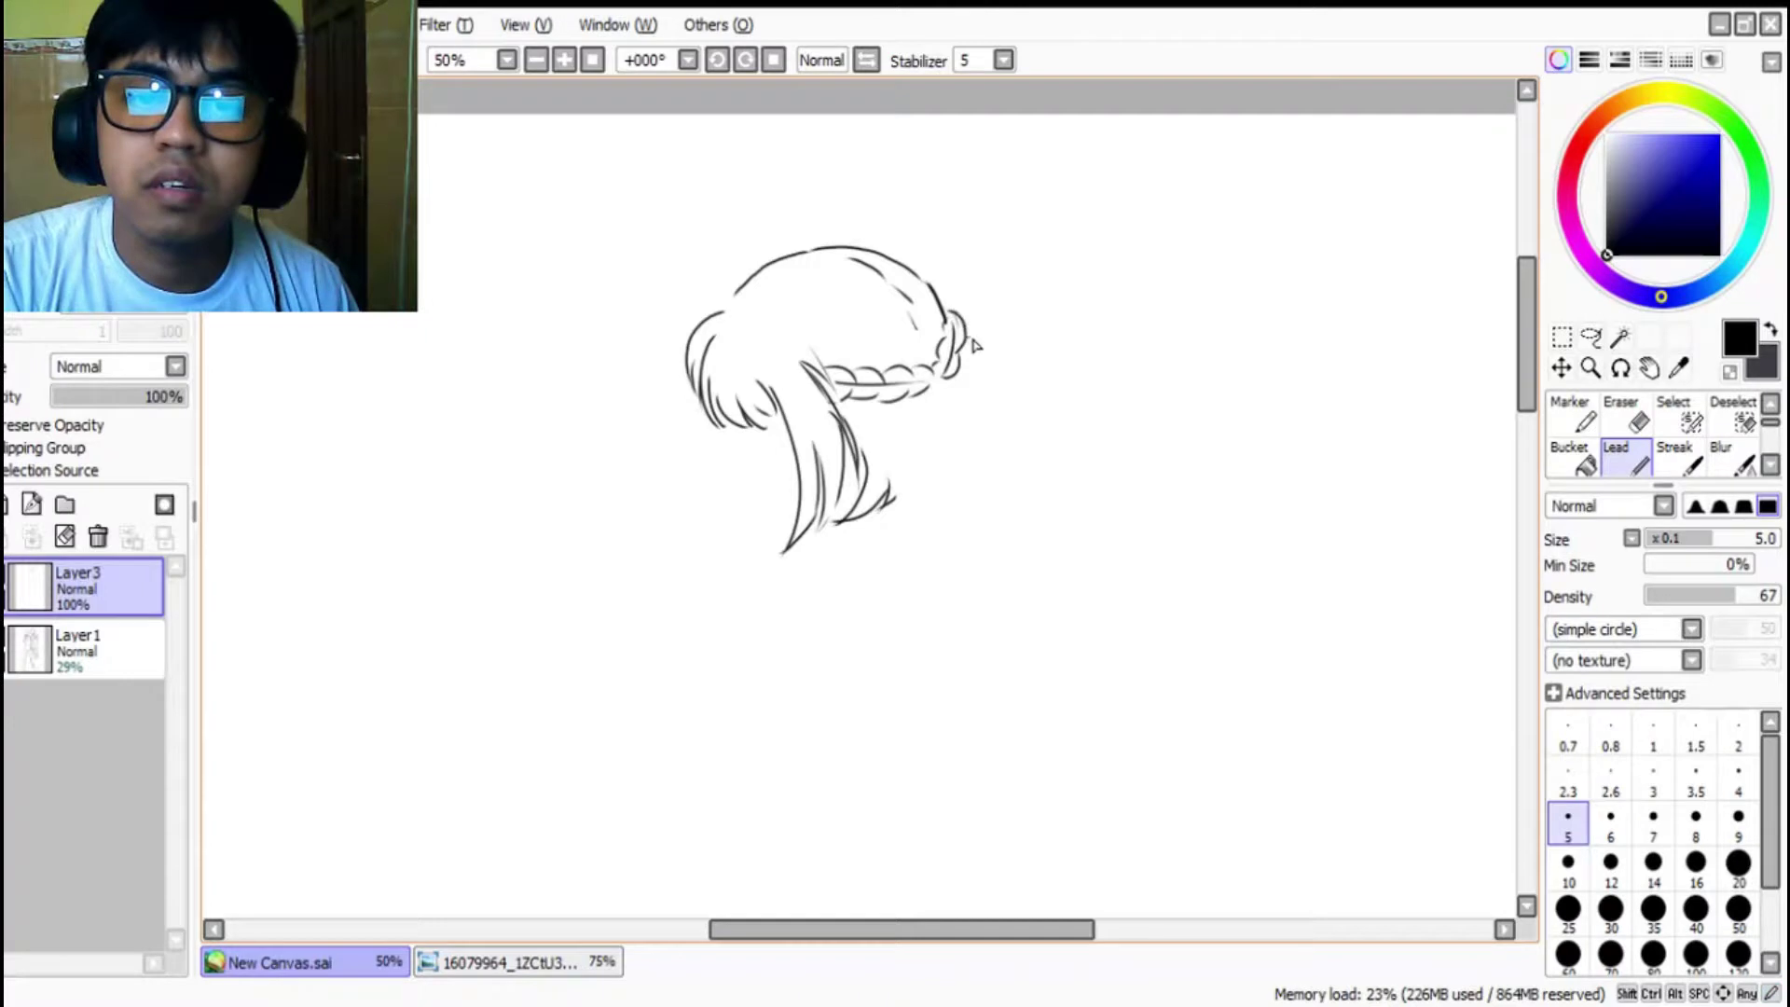
drag(962, 341, 998, 410)
mouse_move(904, 531)
mouse_down()
mouse_move(925, 476)
mouse_move(918, 514)
mouse_move(942, 466)
mouse_move(941, 499)
mouse_move(963, 466)
mouse_move(958, 435)
mouse_move(971, 493)
mouse_move(981, 430)
mouse_move(992, 469)
mouse_move(981, 416)
mouse_move(1021, 455)
mouse_up()
drag(799, 487, 769, 539)
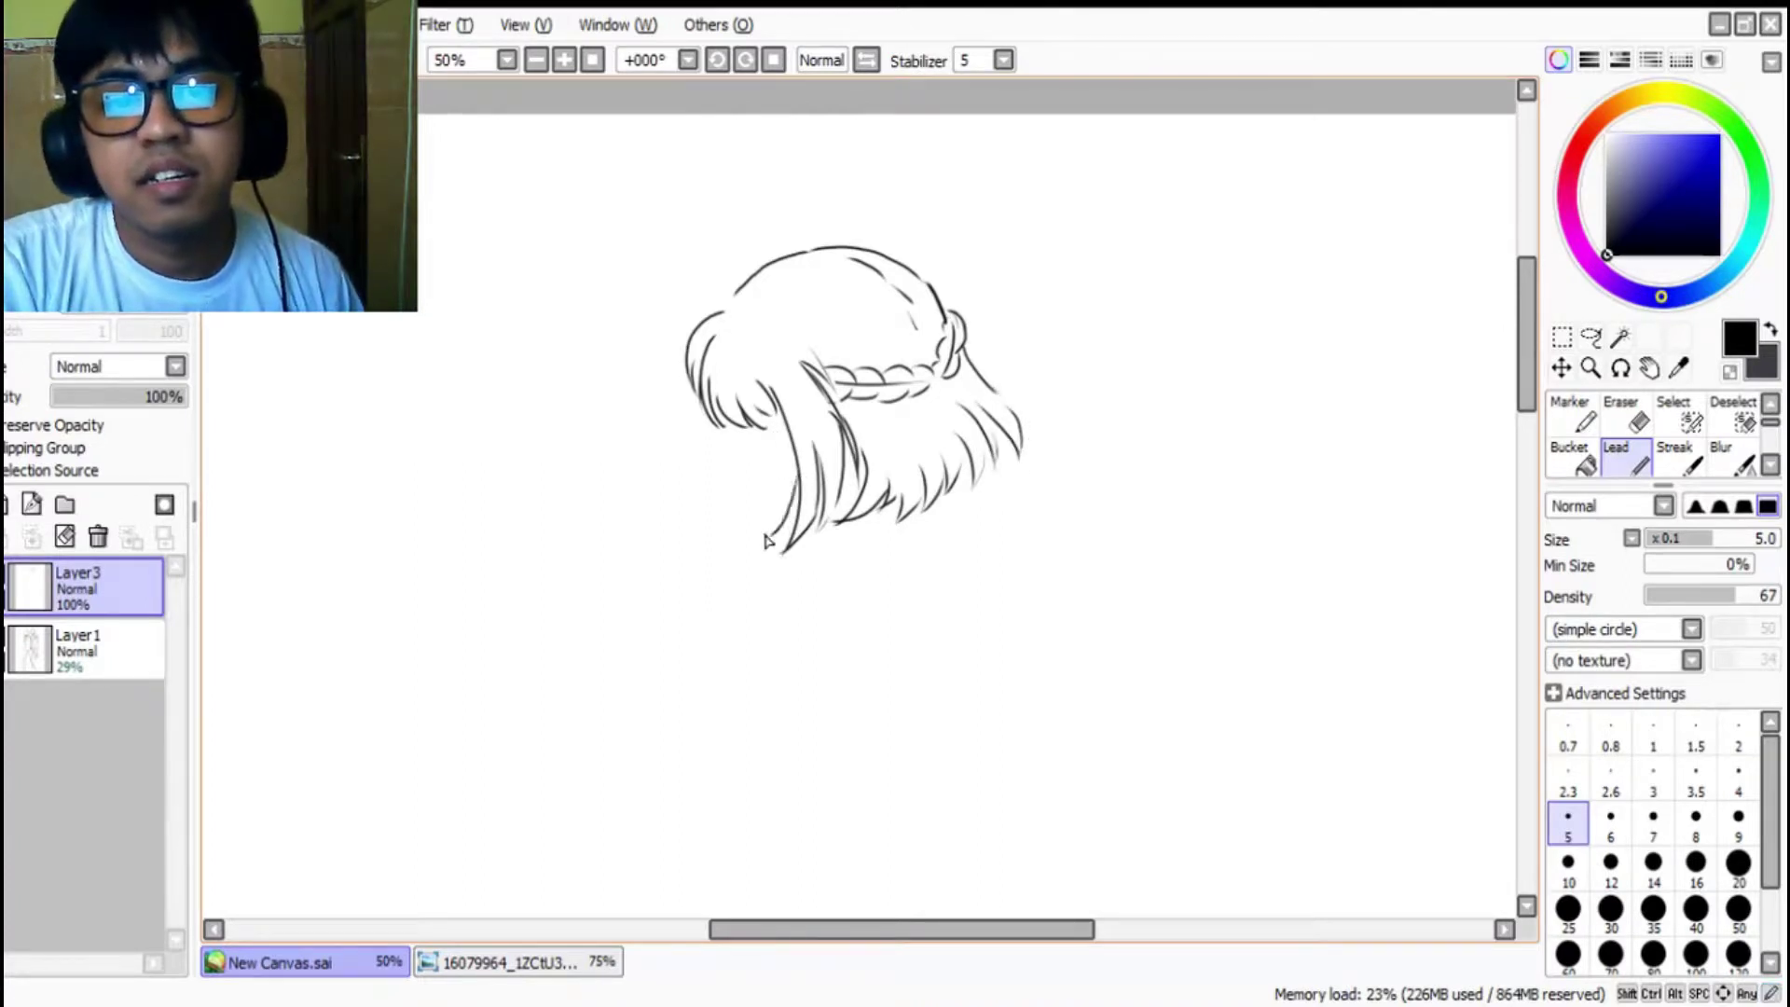
Step: Show Layer1 again and draw the second figure's face profile, jaw and ear over the guide, undoing the first profile strokes
click(8, 637)
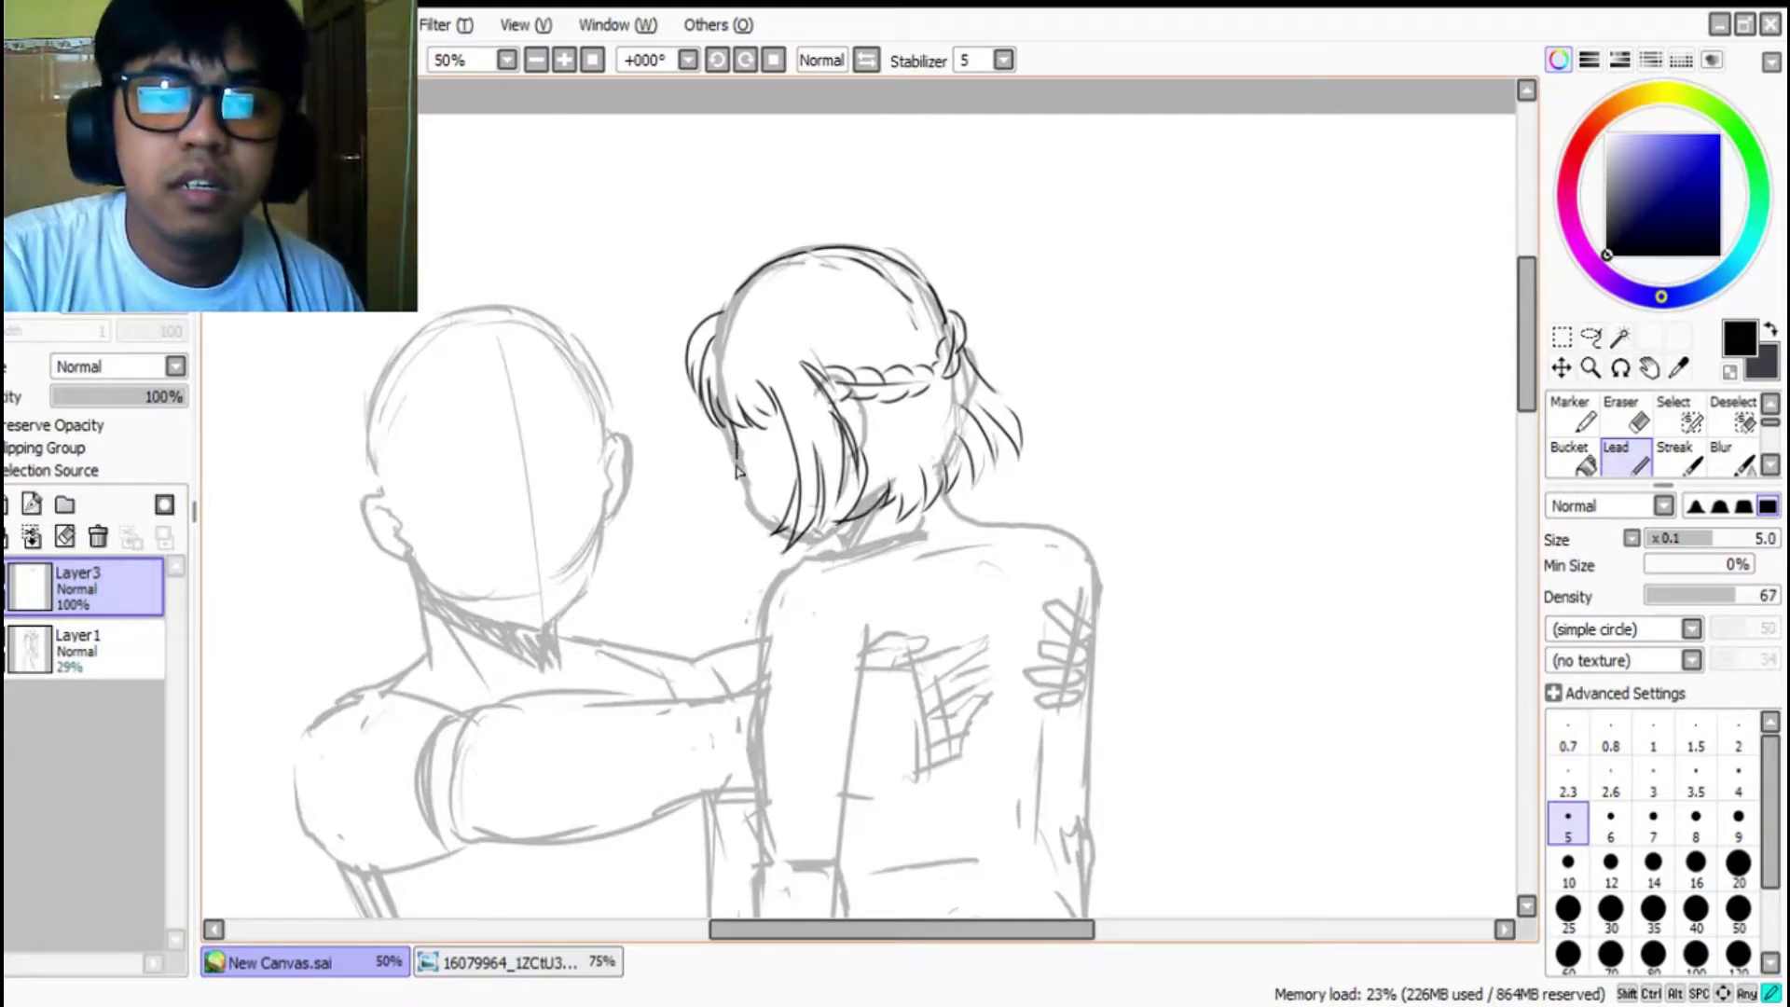
drag(732, 483, 752, 499)
key(ctrl+z)
drag(730, 423, 742, 495)
key(ctrl+z)
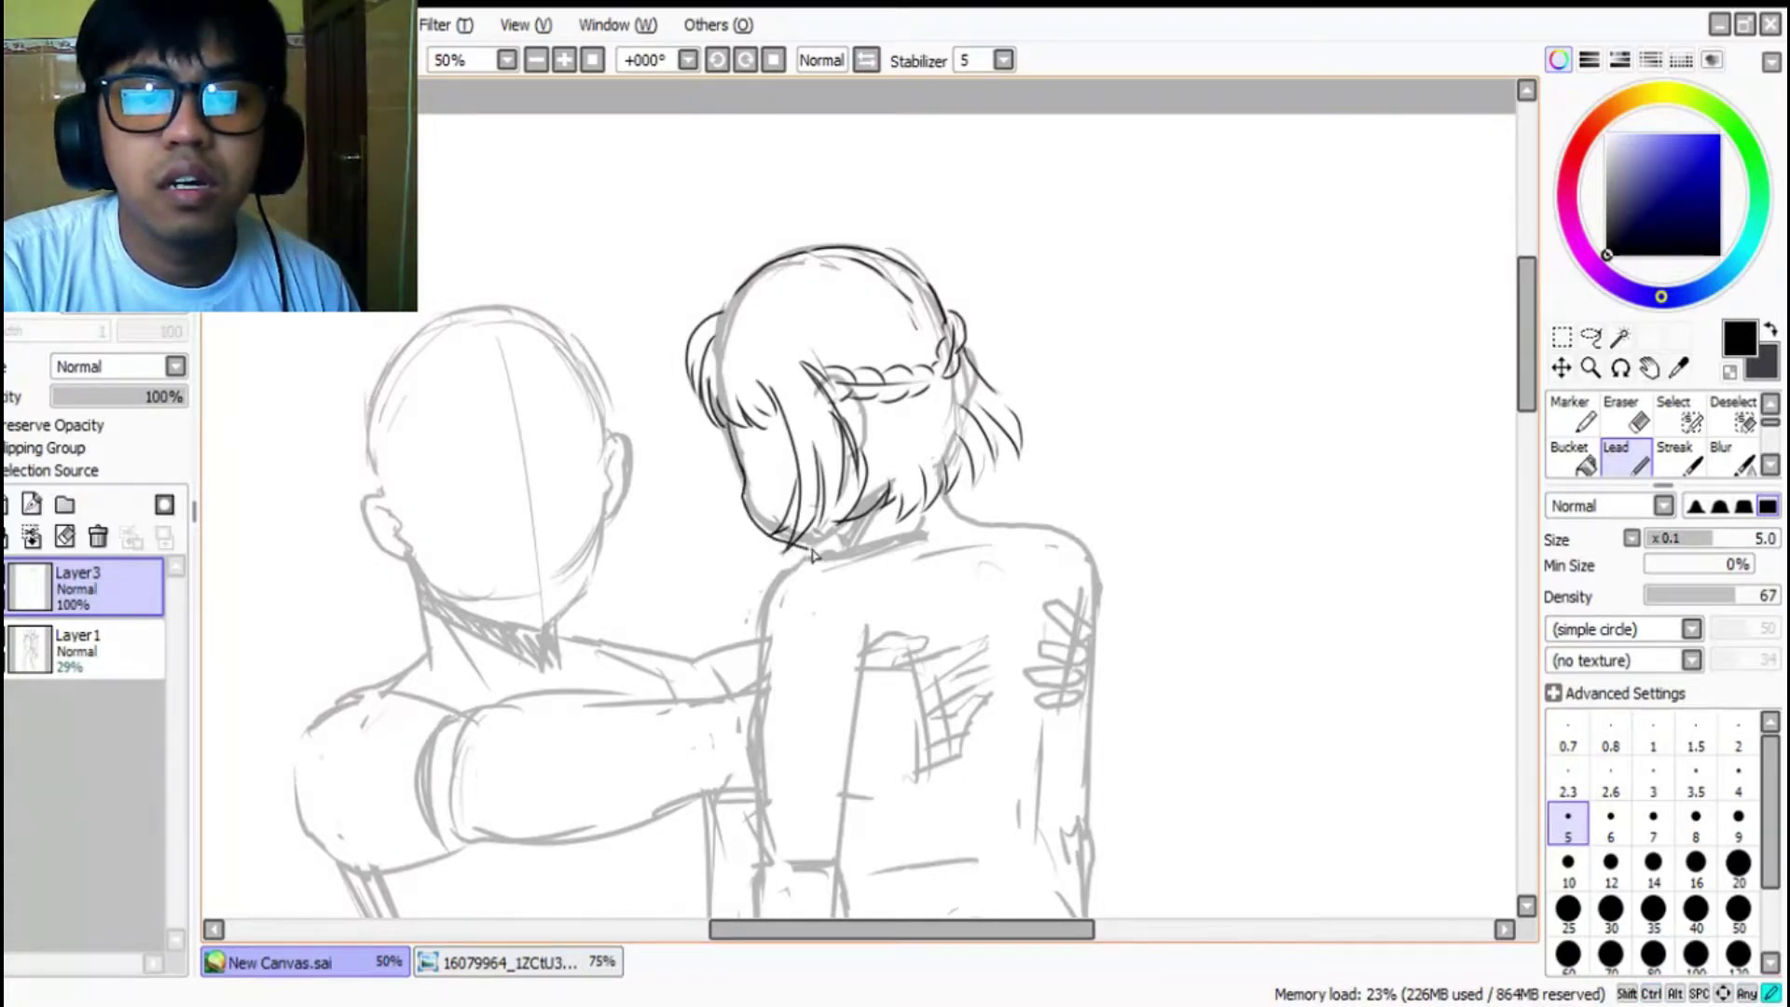
drag(840, 525, 845, 526)
mouse_move(853, 418)
mouse_down()
mouse_move(867, 455)
mouse_move(844, 412)
mouse_up()
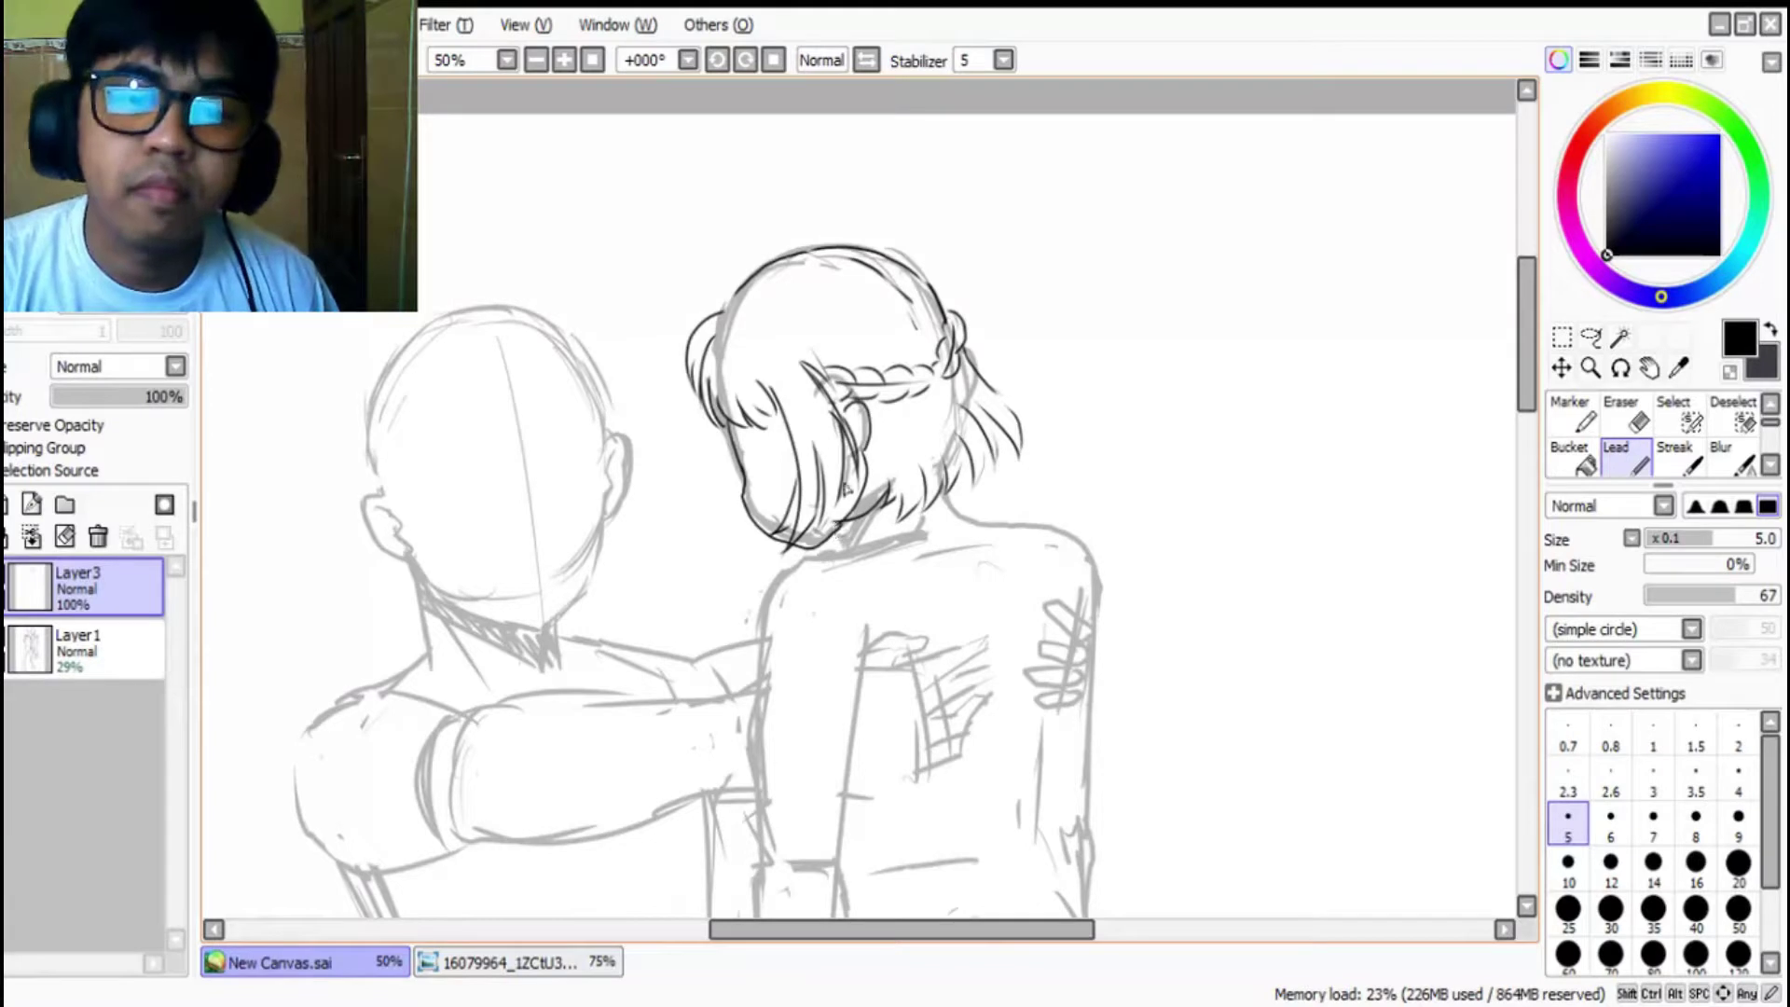
Step: Hide Layer1, erase the outer edge of the back hair, and redraw it as a smooth curve down from the braid knot
click(7, 643)
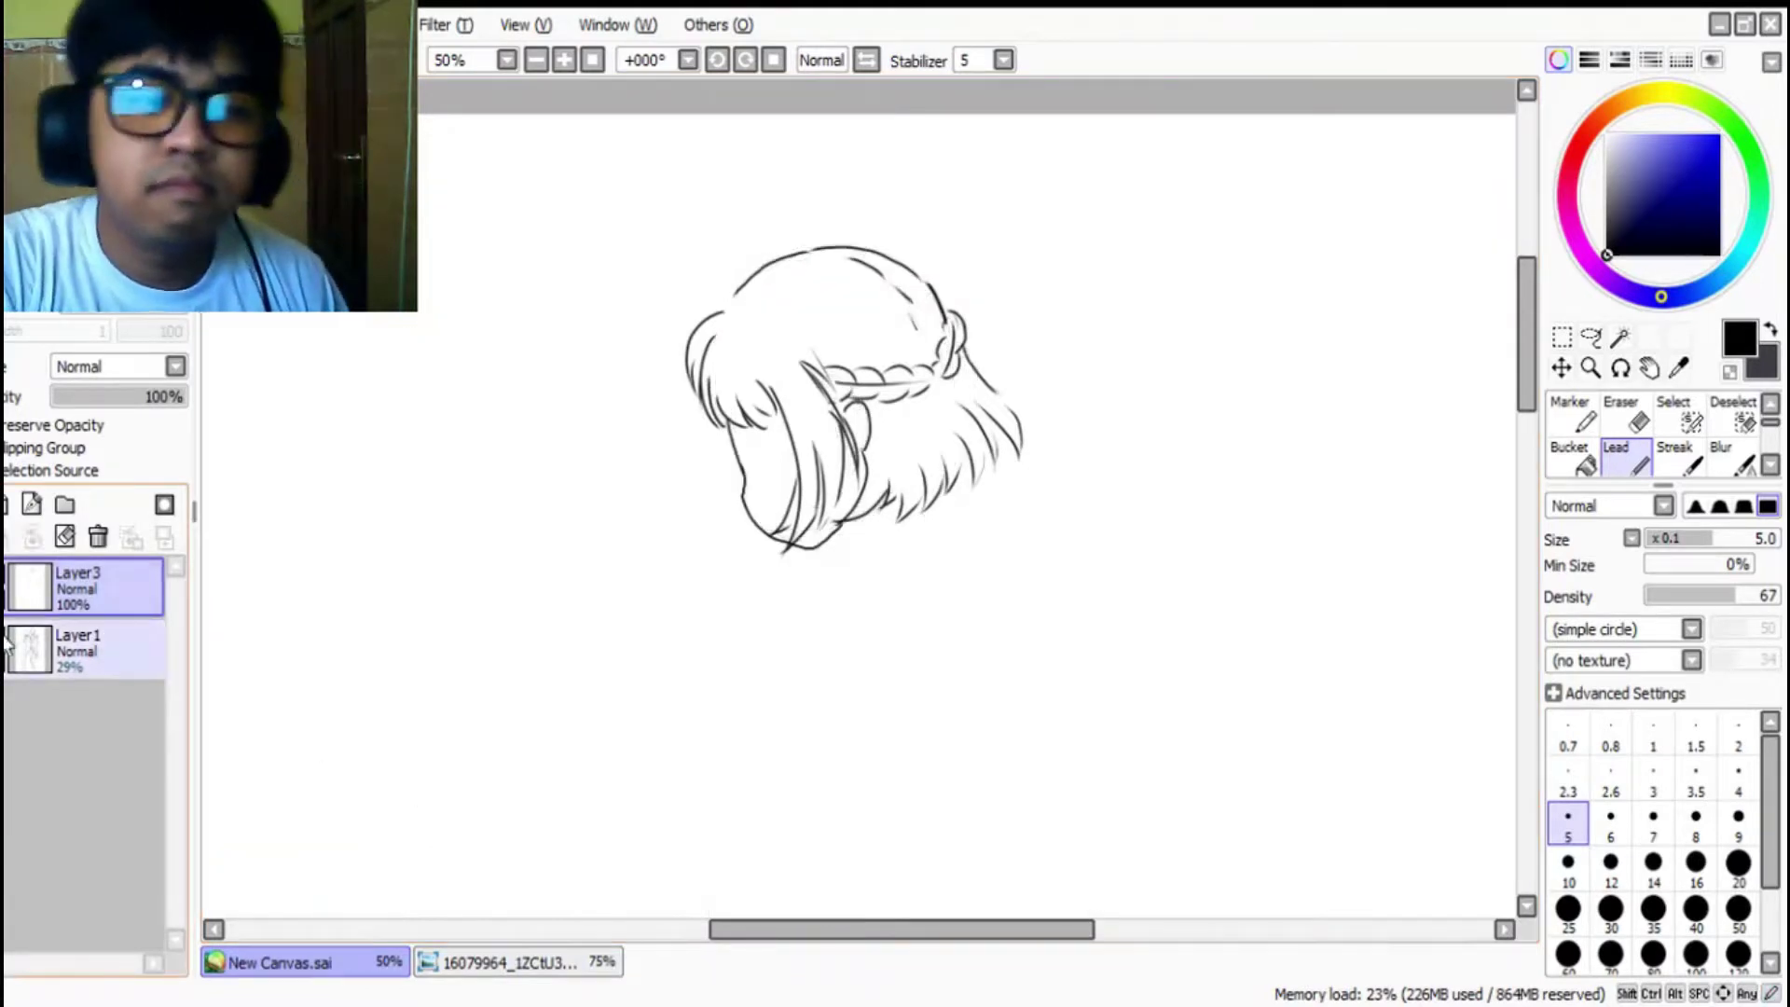
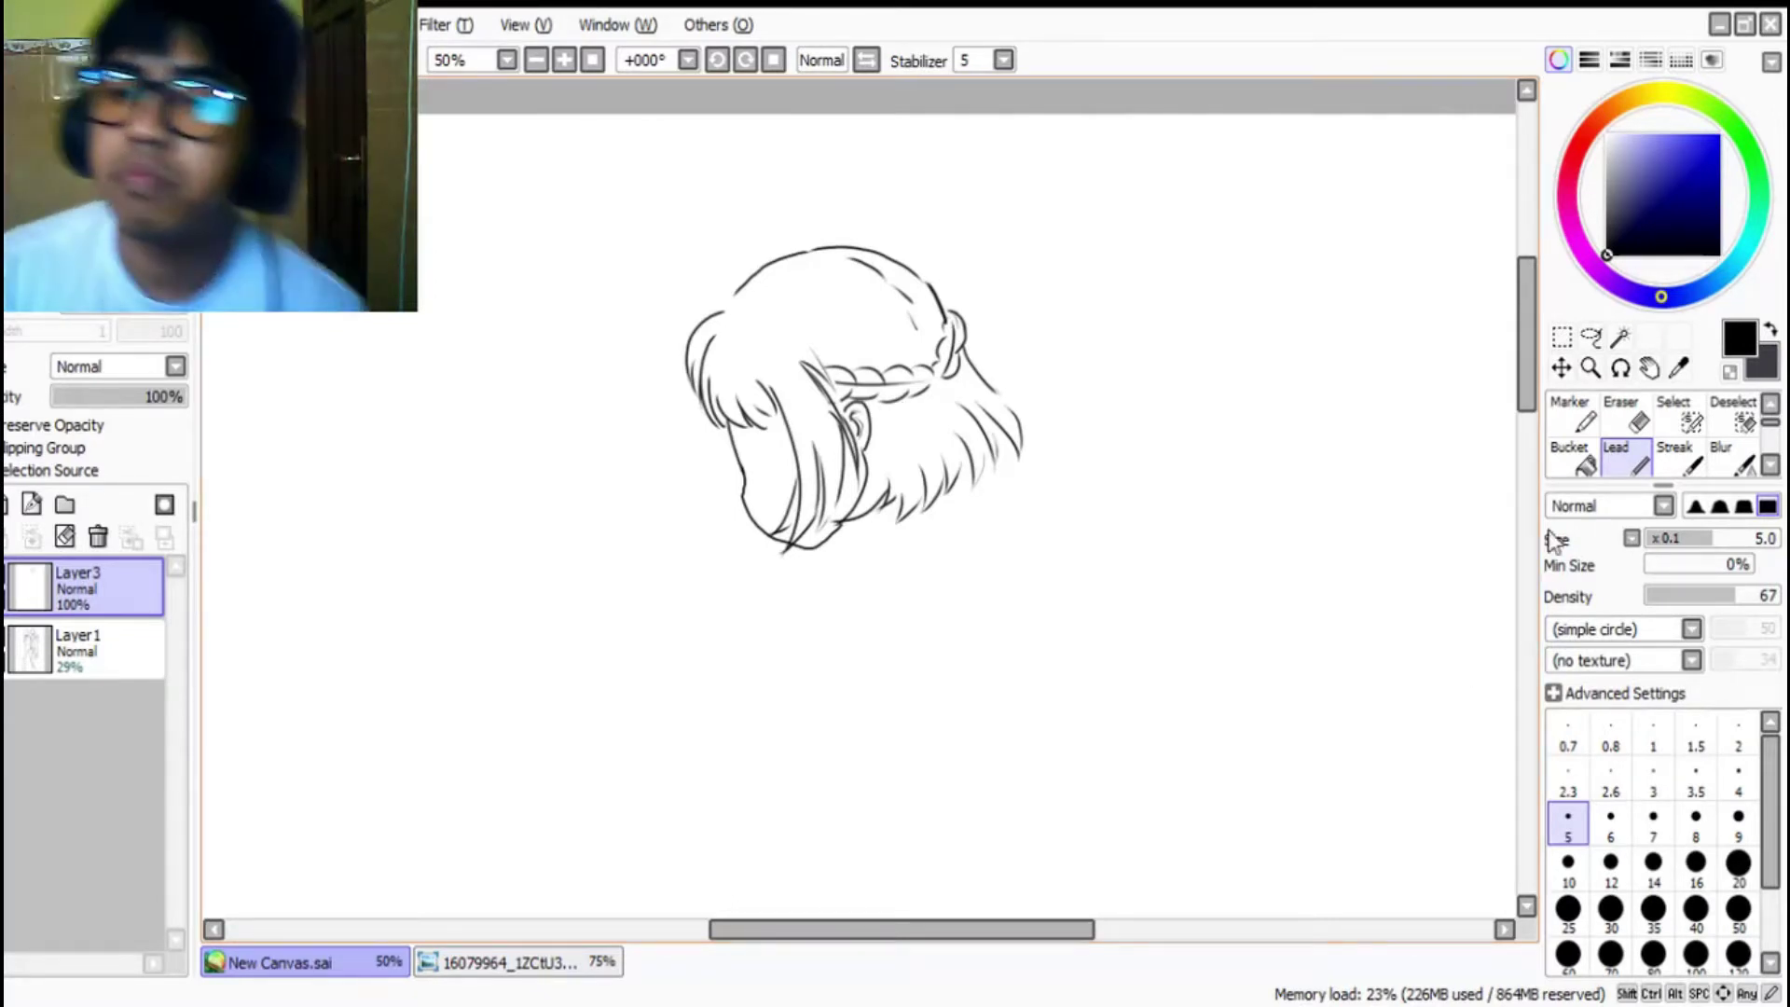
click(1627, 414)
drag(976, 376, 1025, 462)
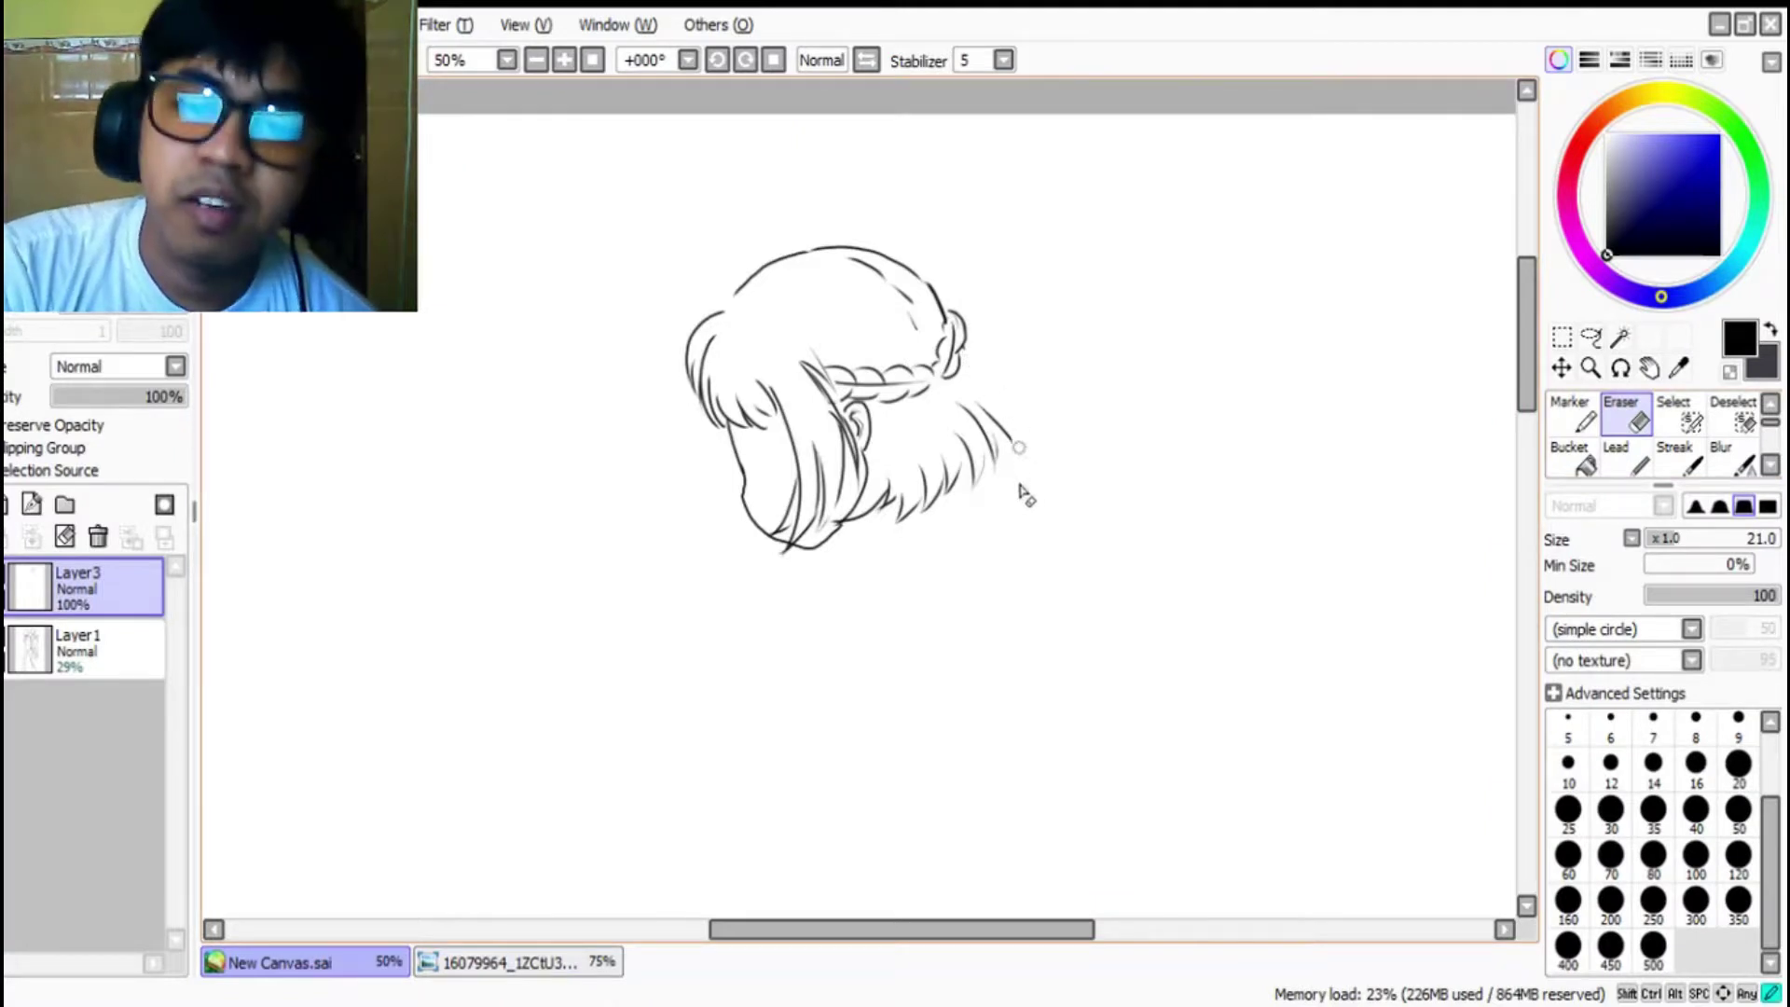
click(1627, 457)
drag(974, 352, 1008, 429)
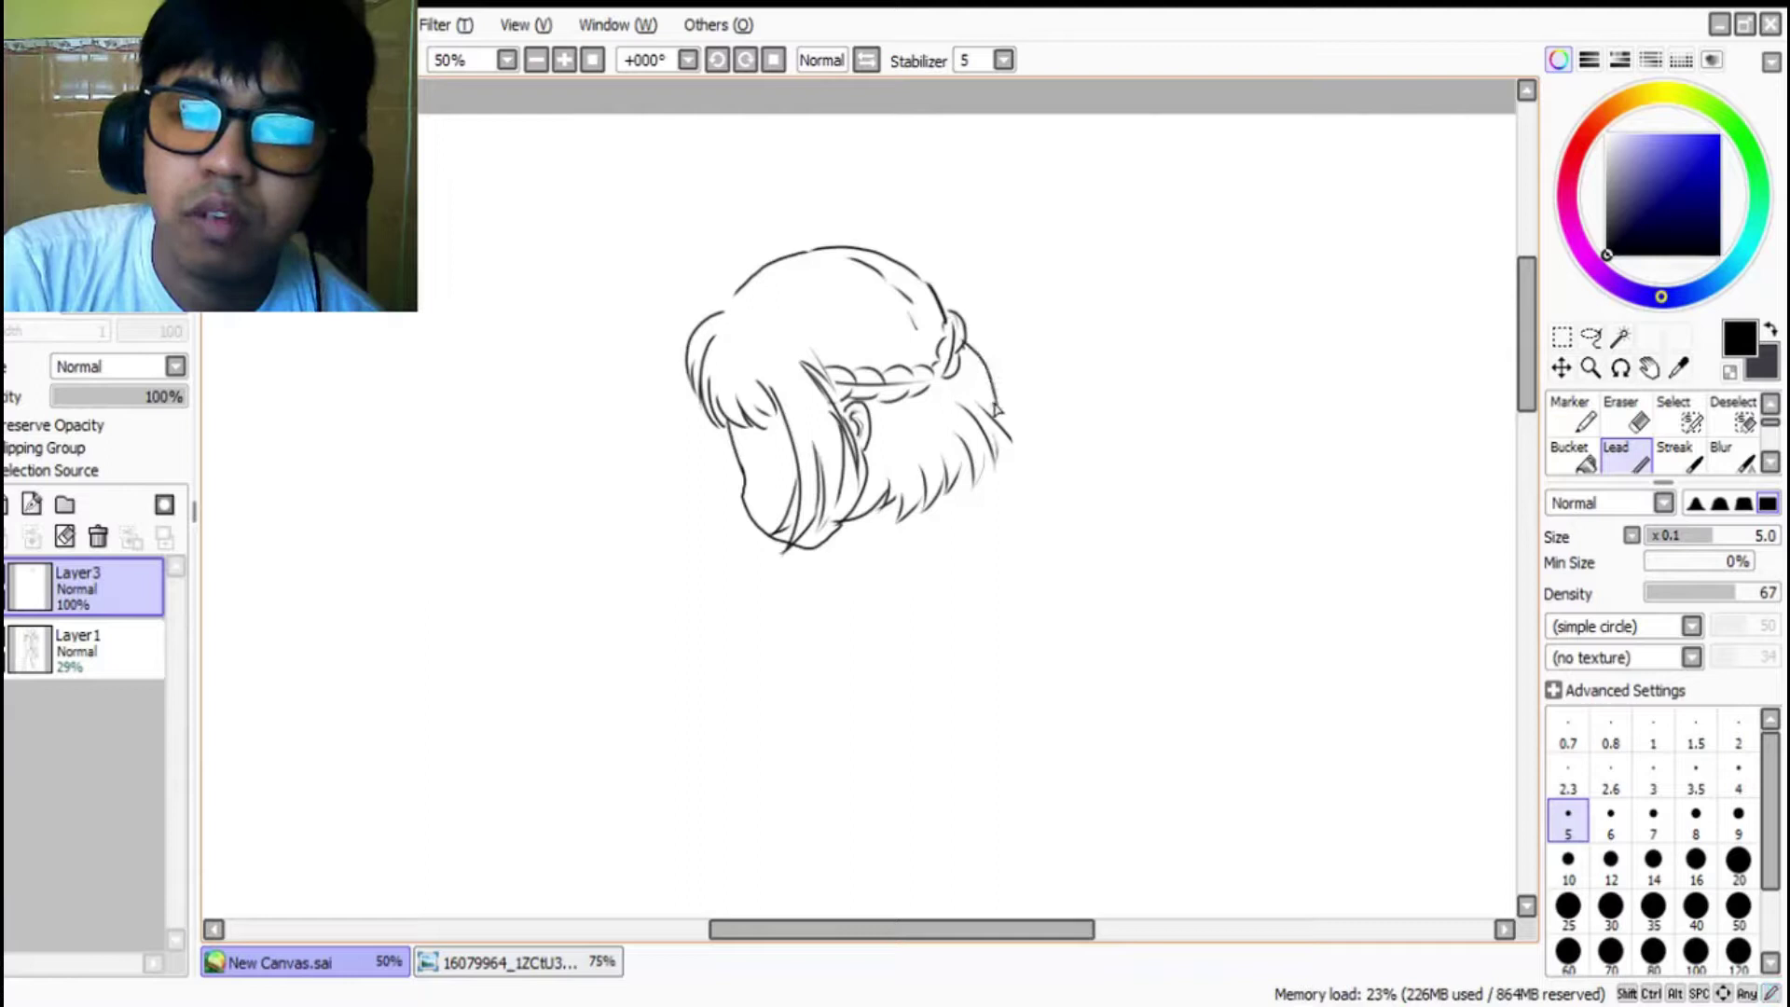
key(ctrl+z)
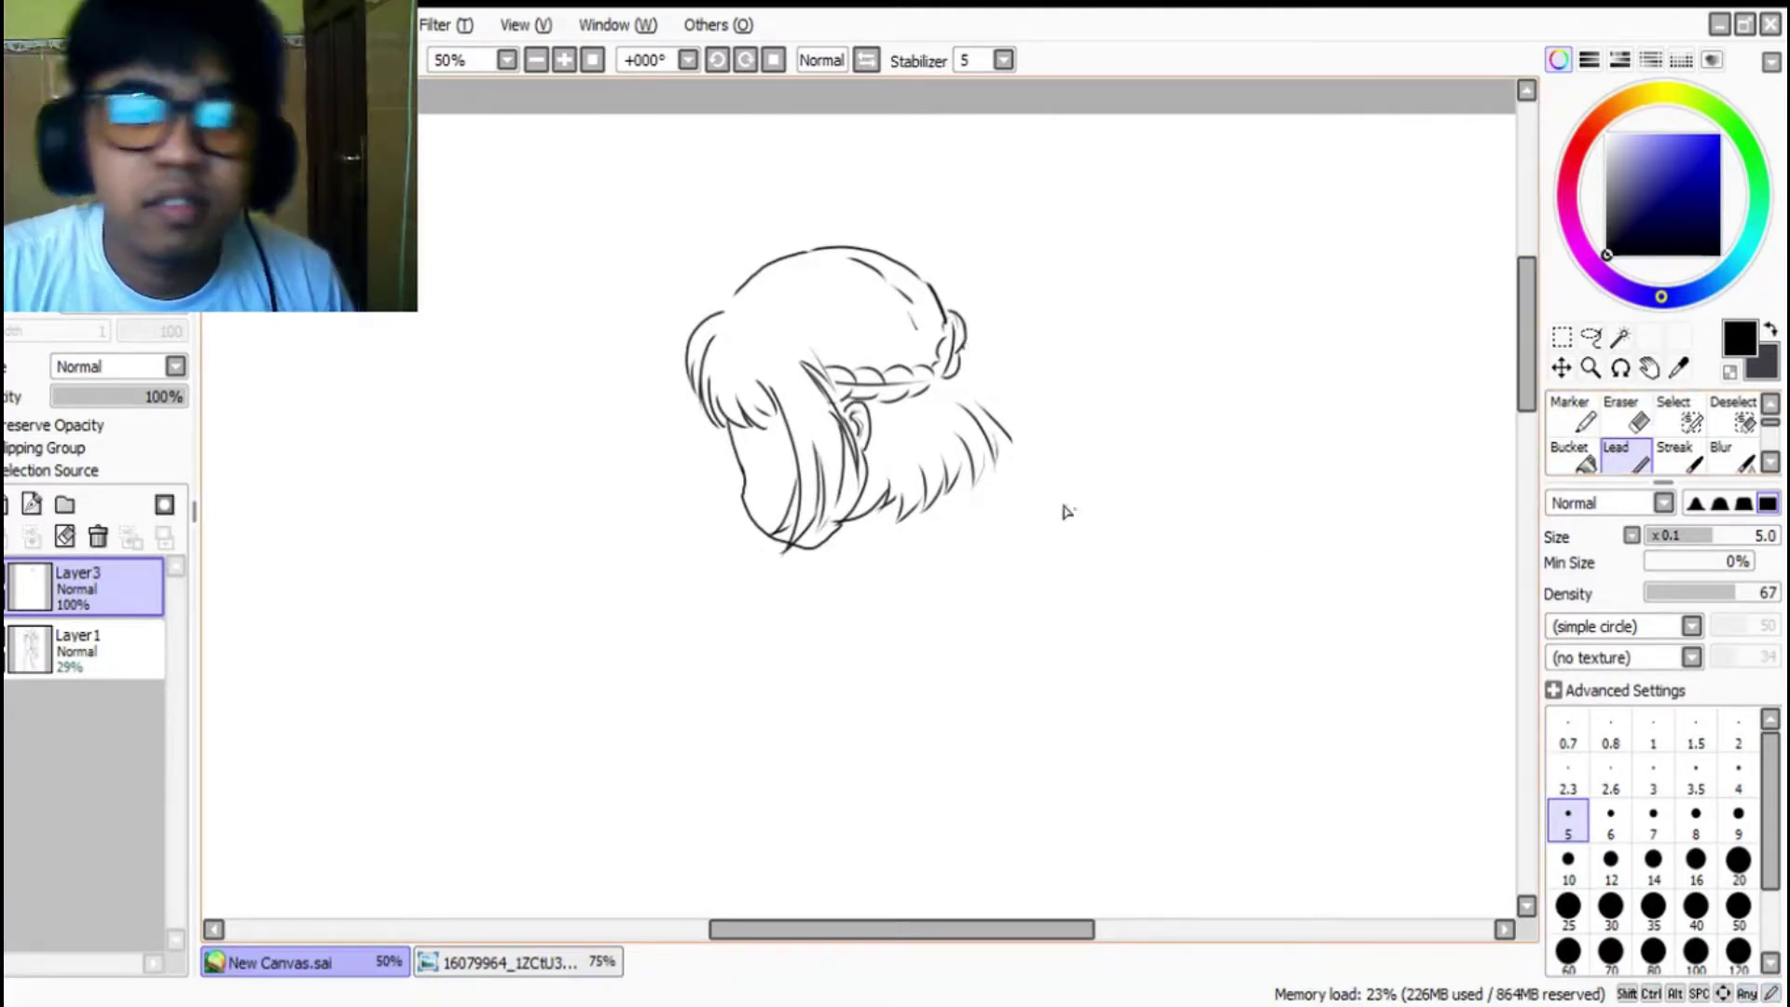
drag(962, 347, 1016, 436)
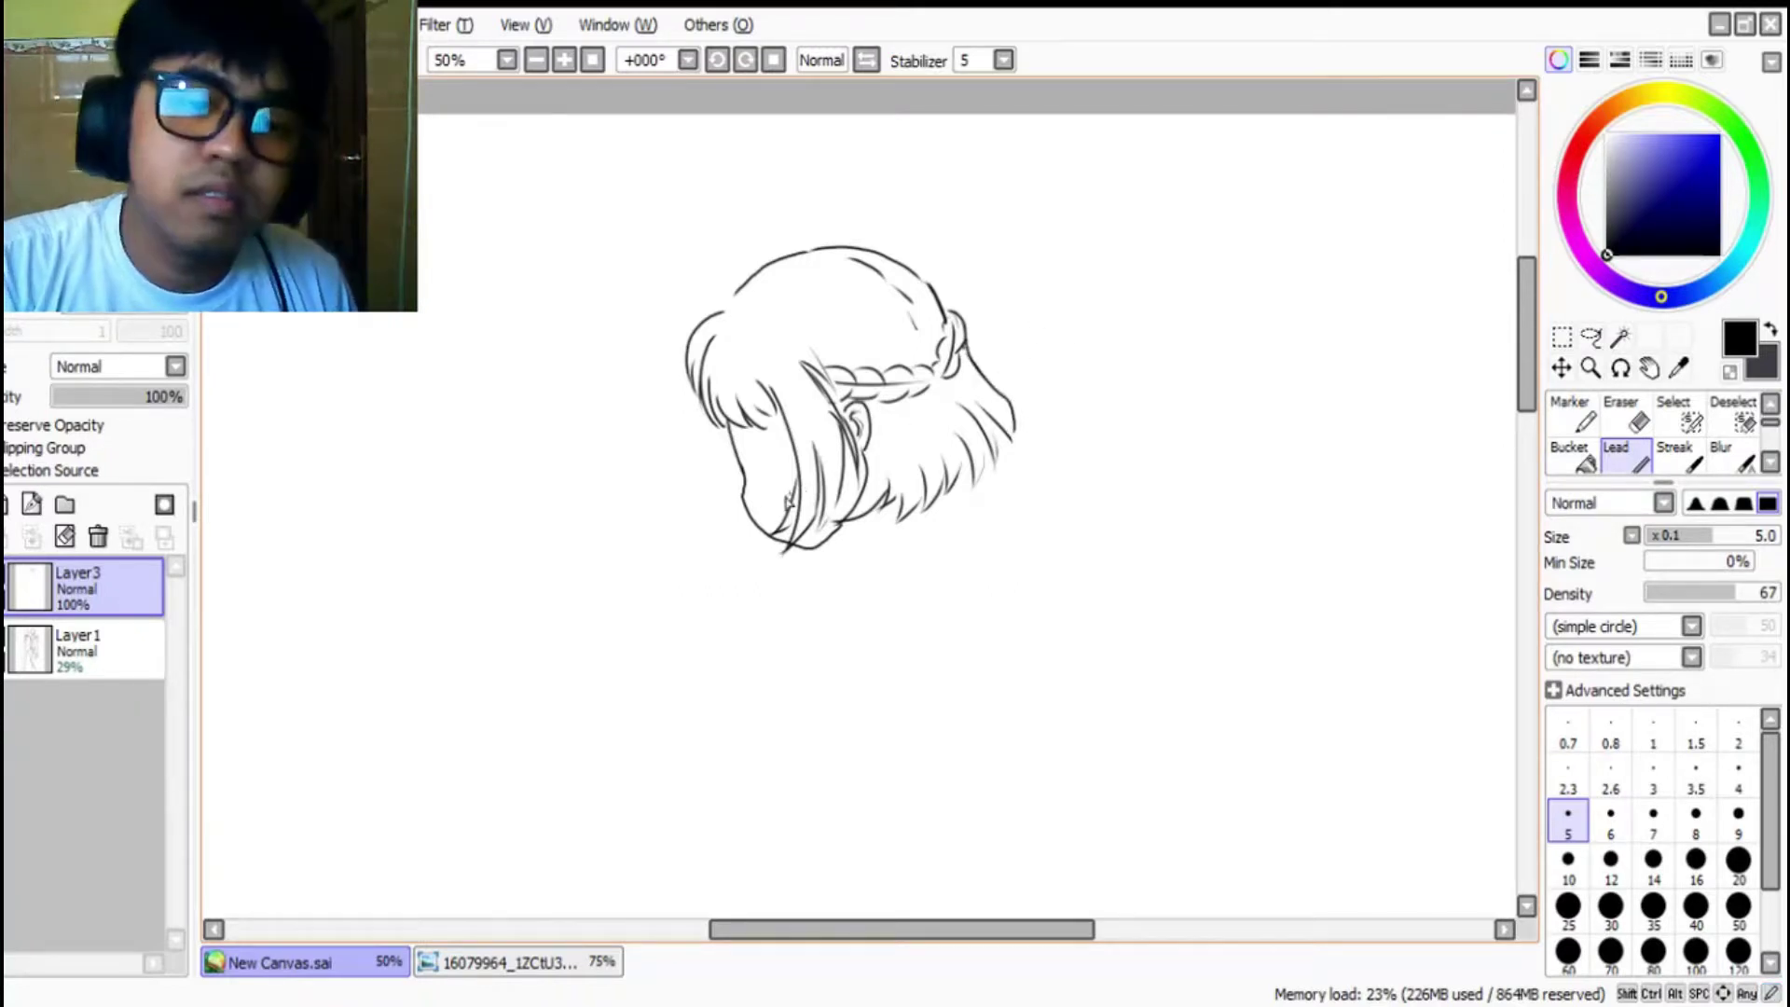
Step: Draw small eyelashes protruding from the edge of the second figure's face below the fringe
drag(739, 464, 722, 491)
drag(722, 490, 740, 495)
drag(742, 491, 734, 506)
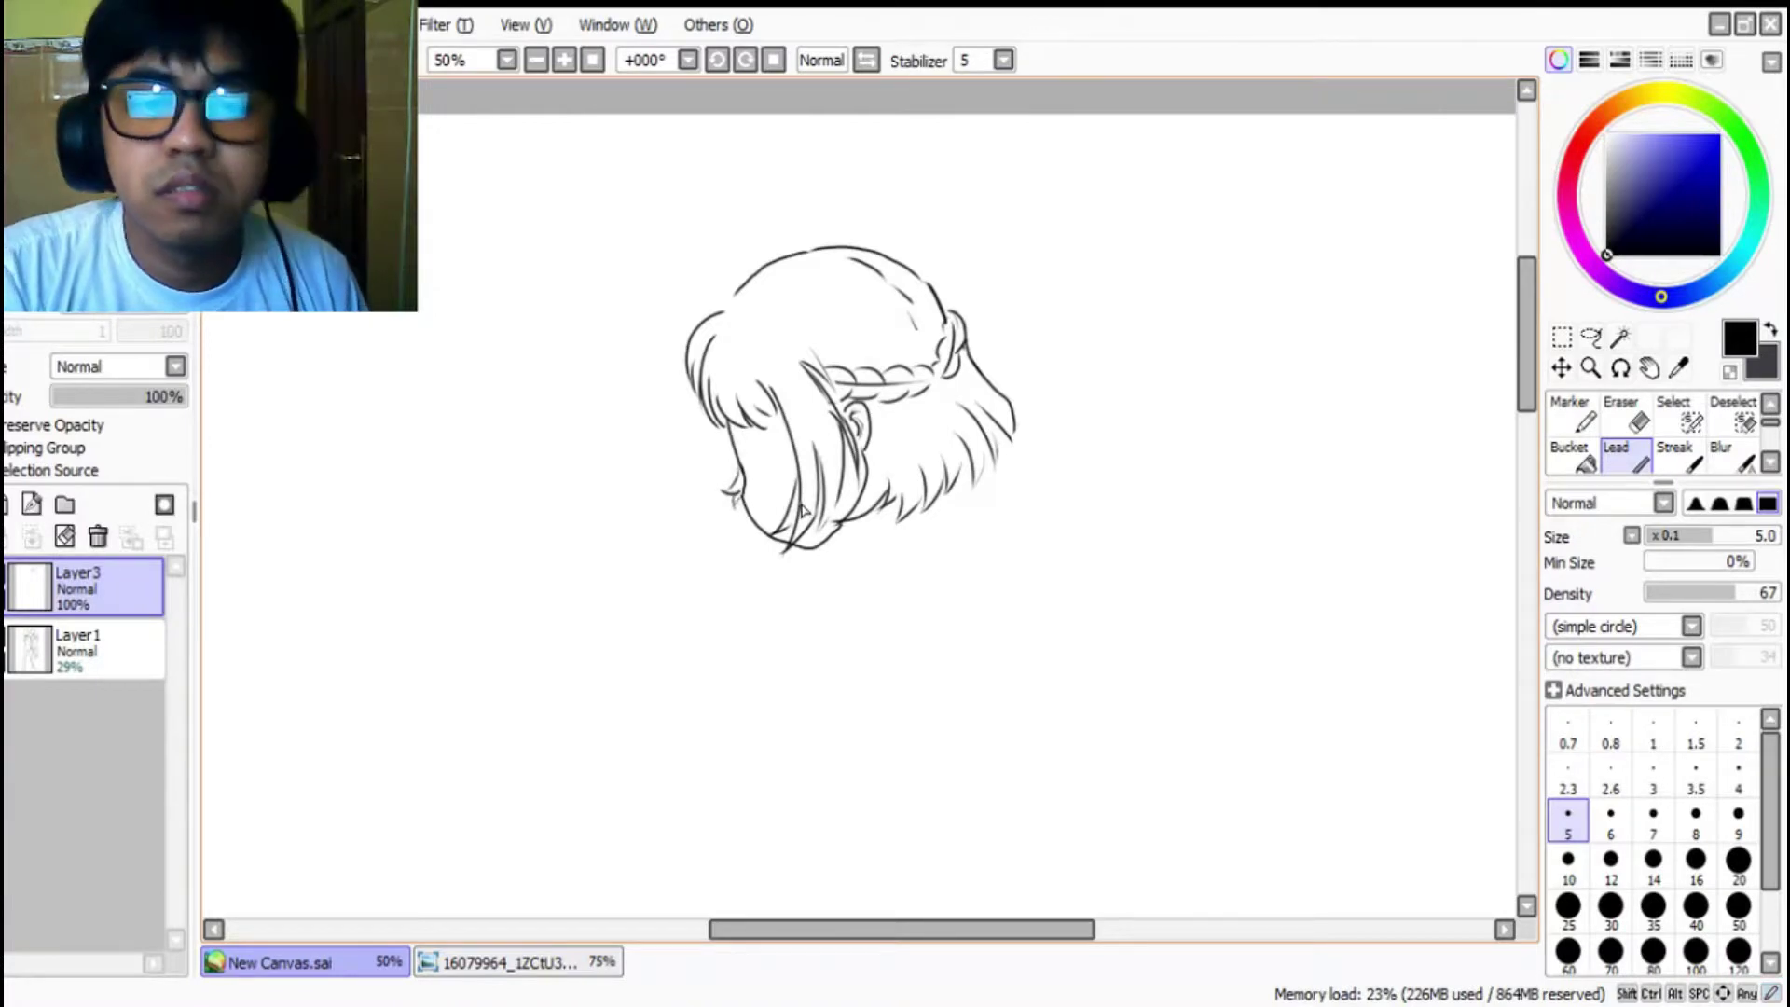
Step: Add inner hair strands across the crown and fringe, and loose strands hanging below the back end of the braid
scroll(872, 329, up, 2)
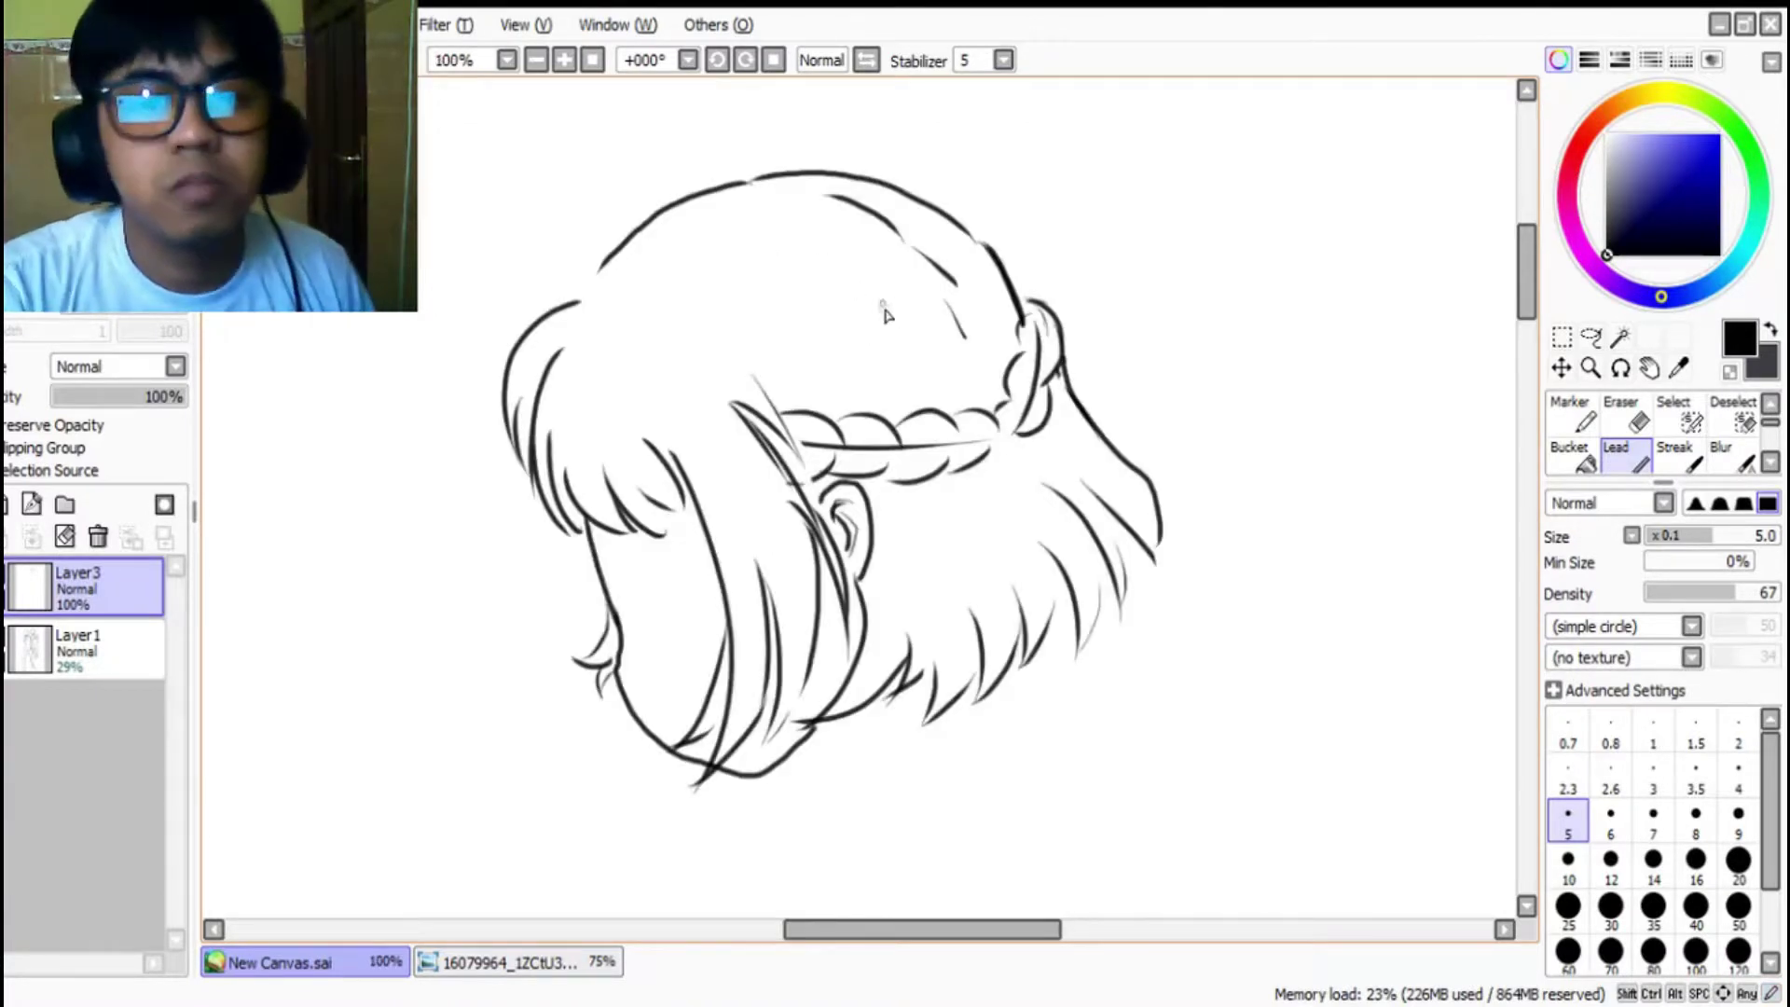
drag(731, 317, 811, 377)
drag(731, 311, 937, 373)
drag(616, 287, 686, 307)
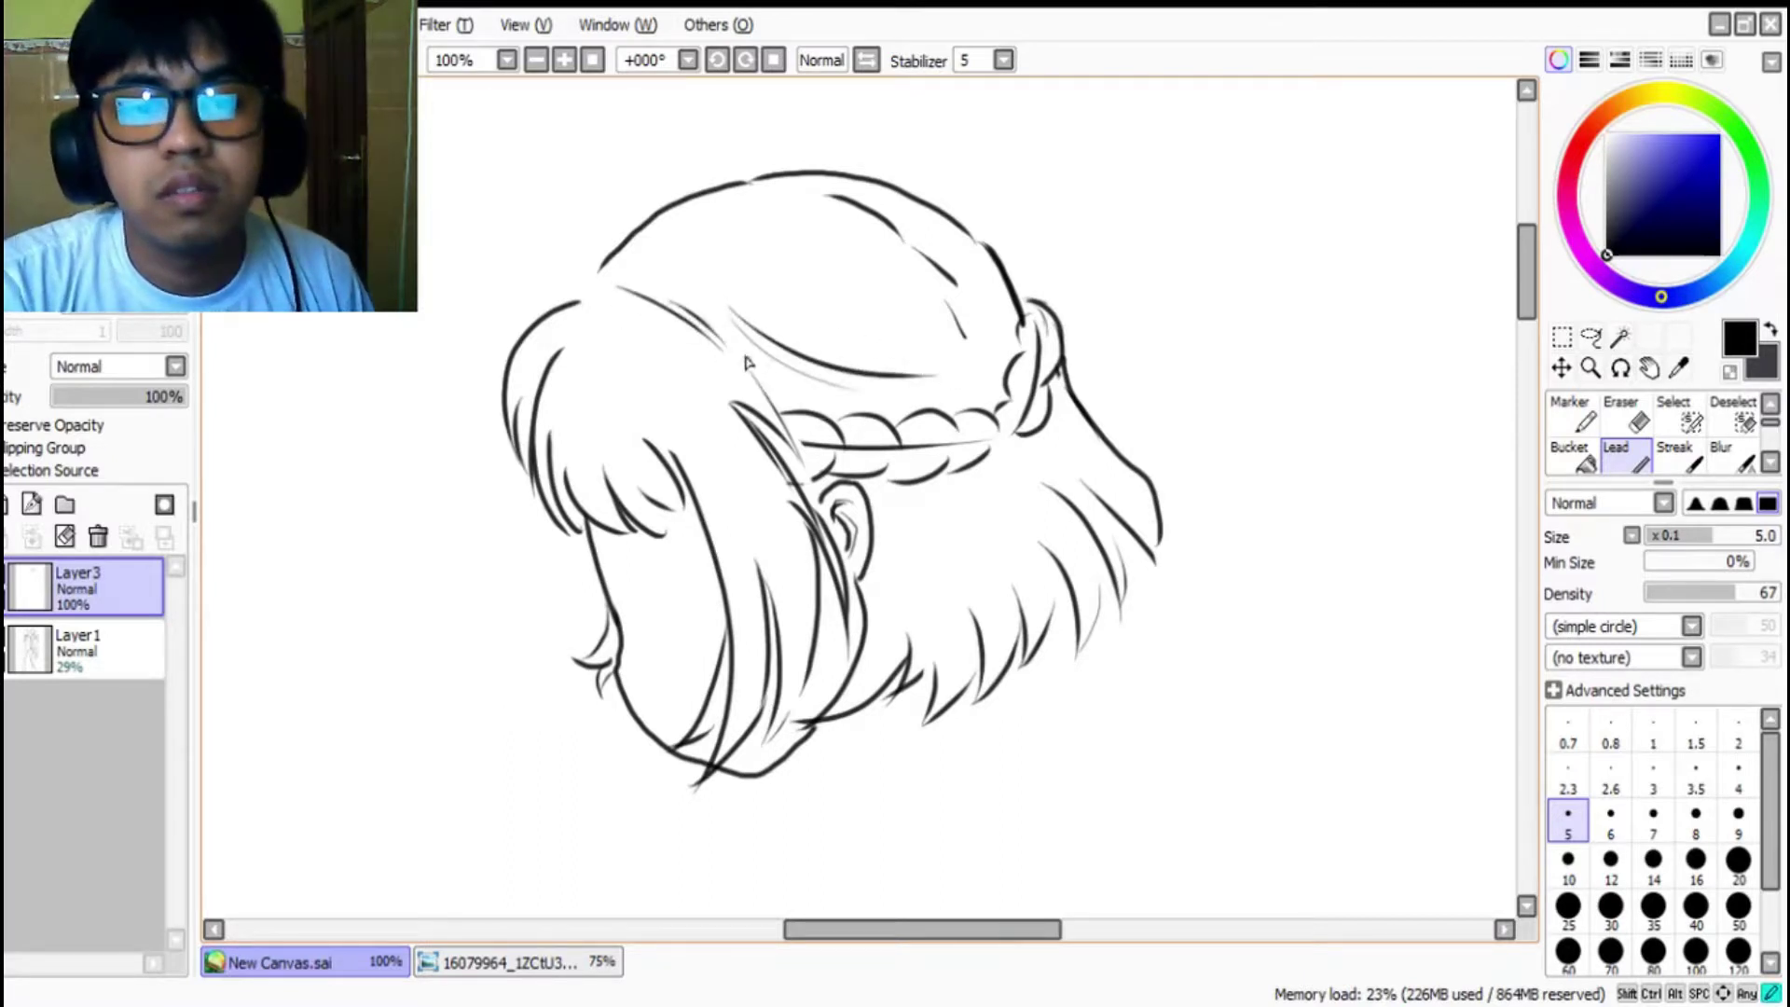
drag(975, 239, 1012, 315)
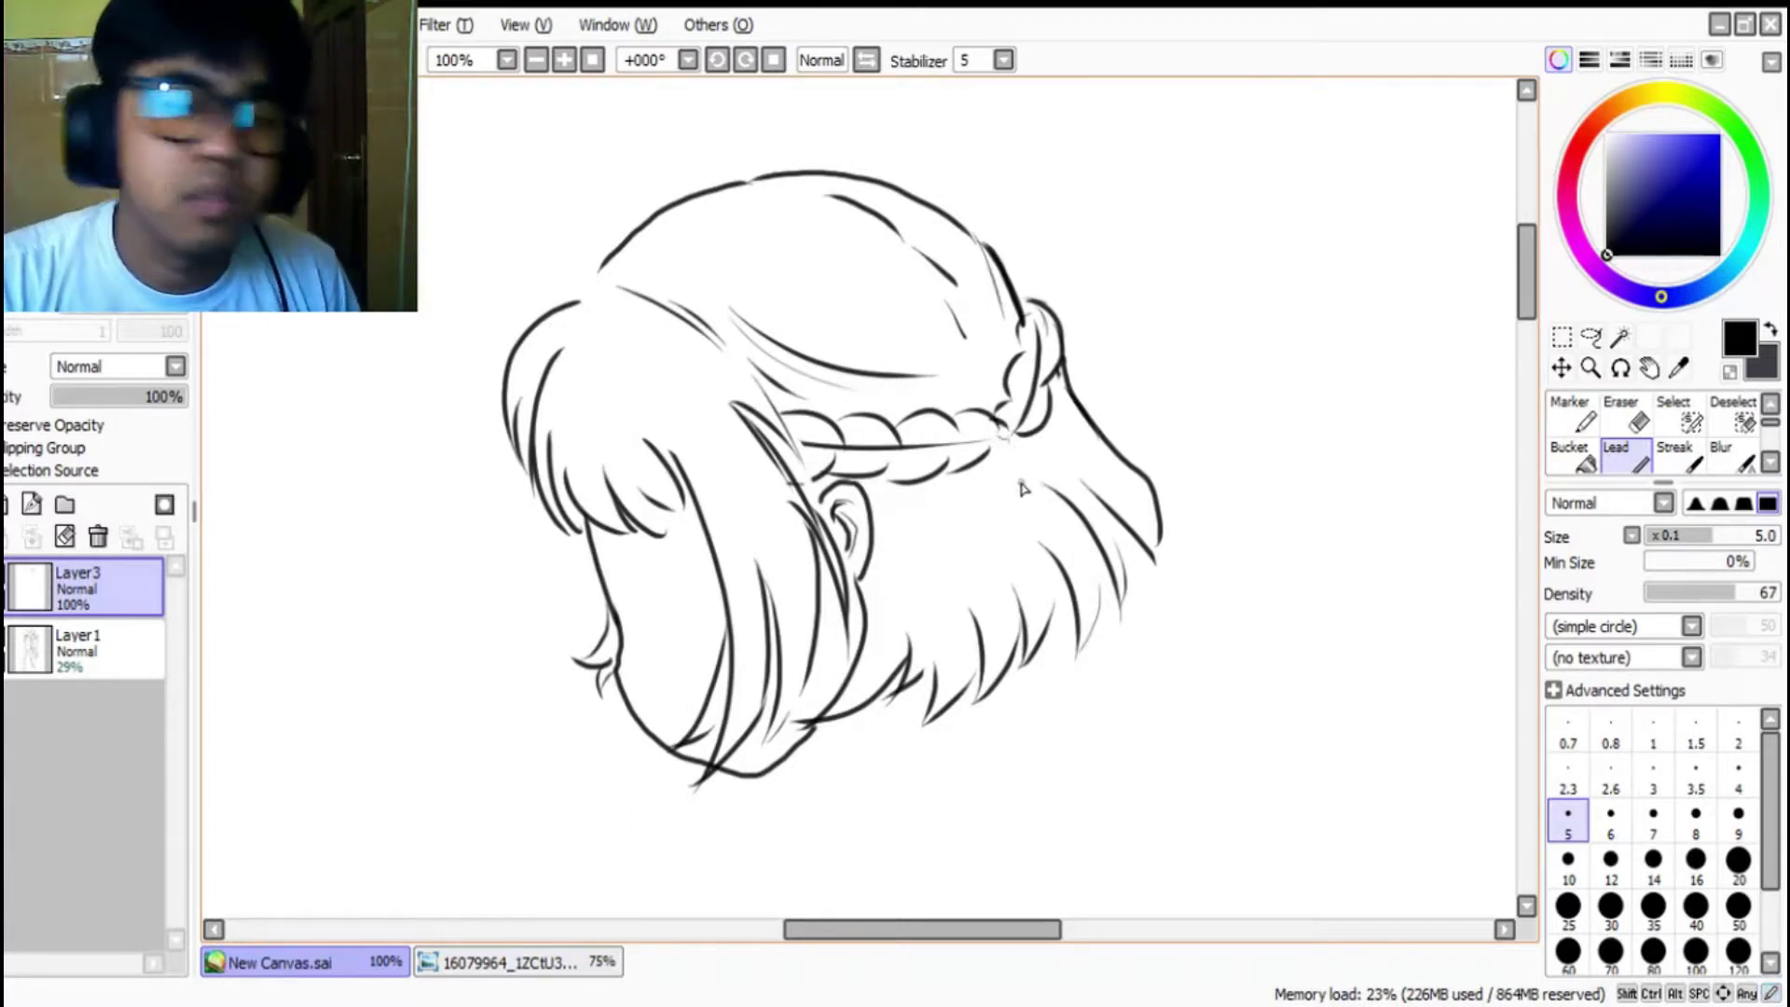
drag(1005, 436, 1045, 561)
drag(1033, 595, 1024, 528)
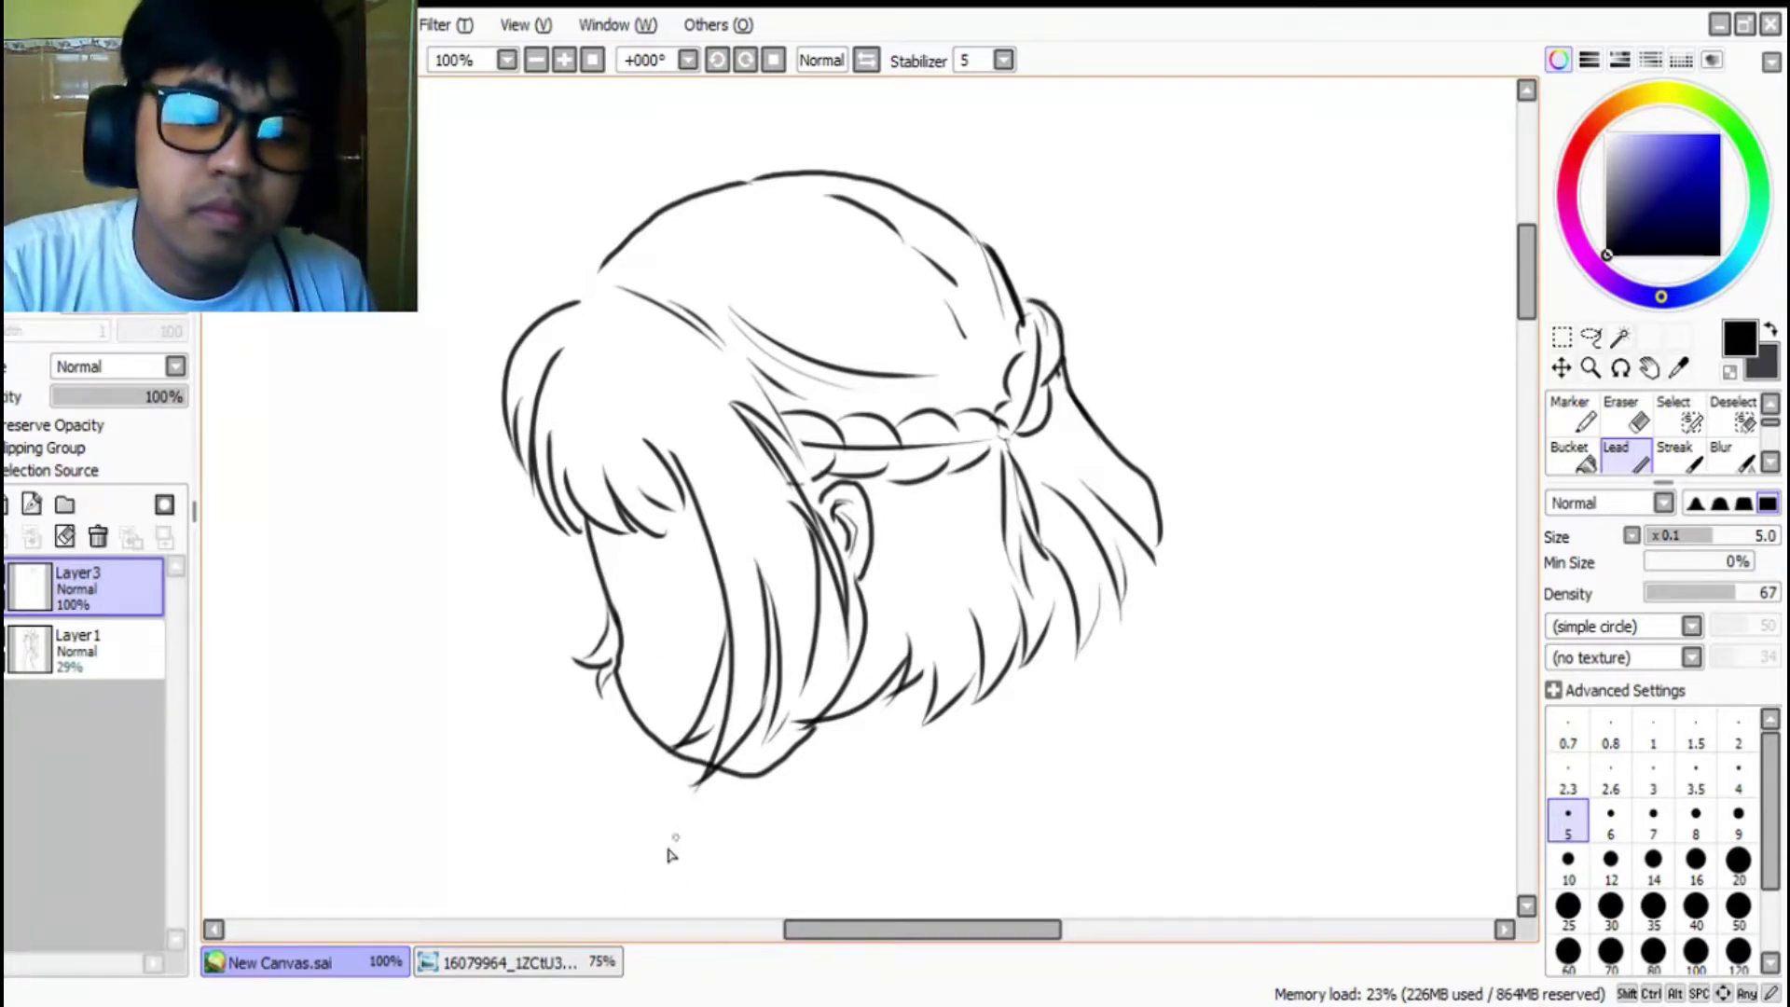
Step: Show Layer1 again and draw the girl's neck edges below the hair and the neckline across the top of her back
click(543, 962)
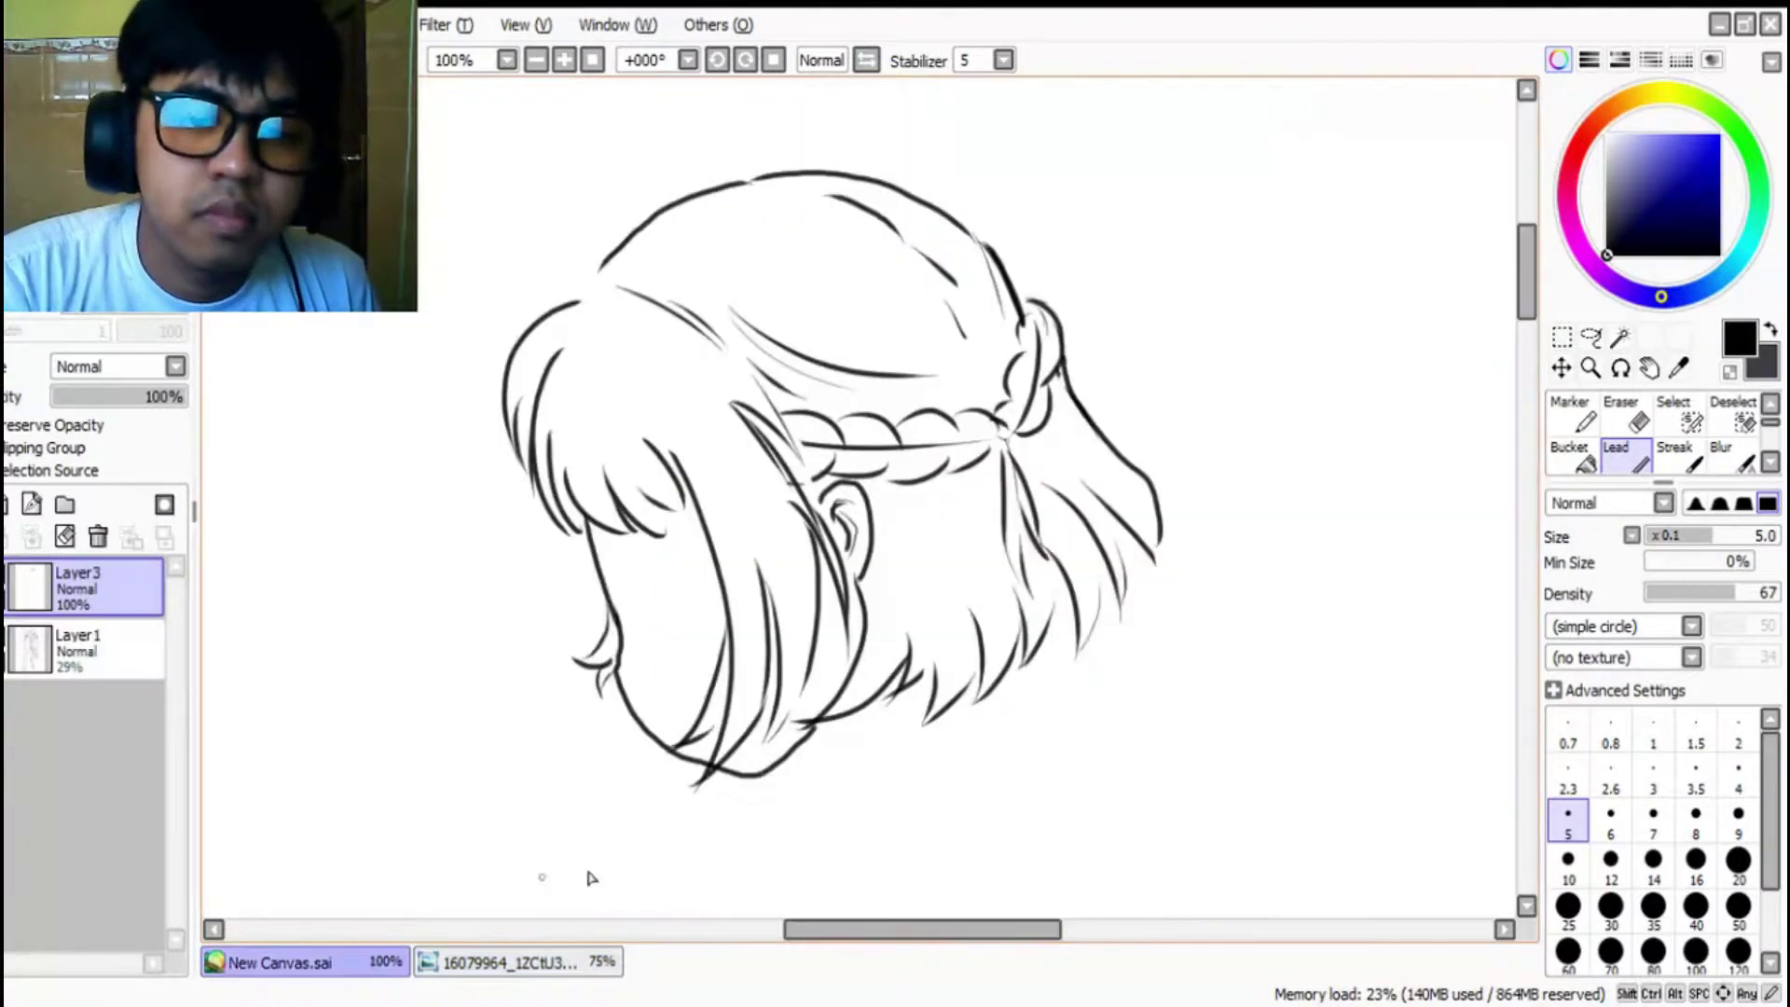
click(369, 965)
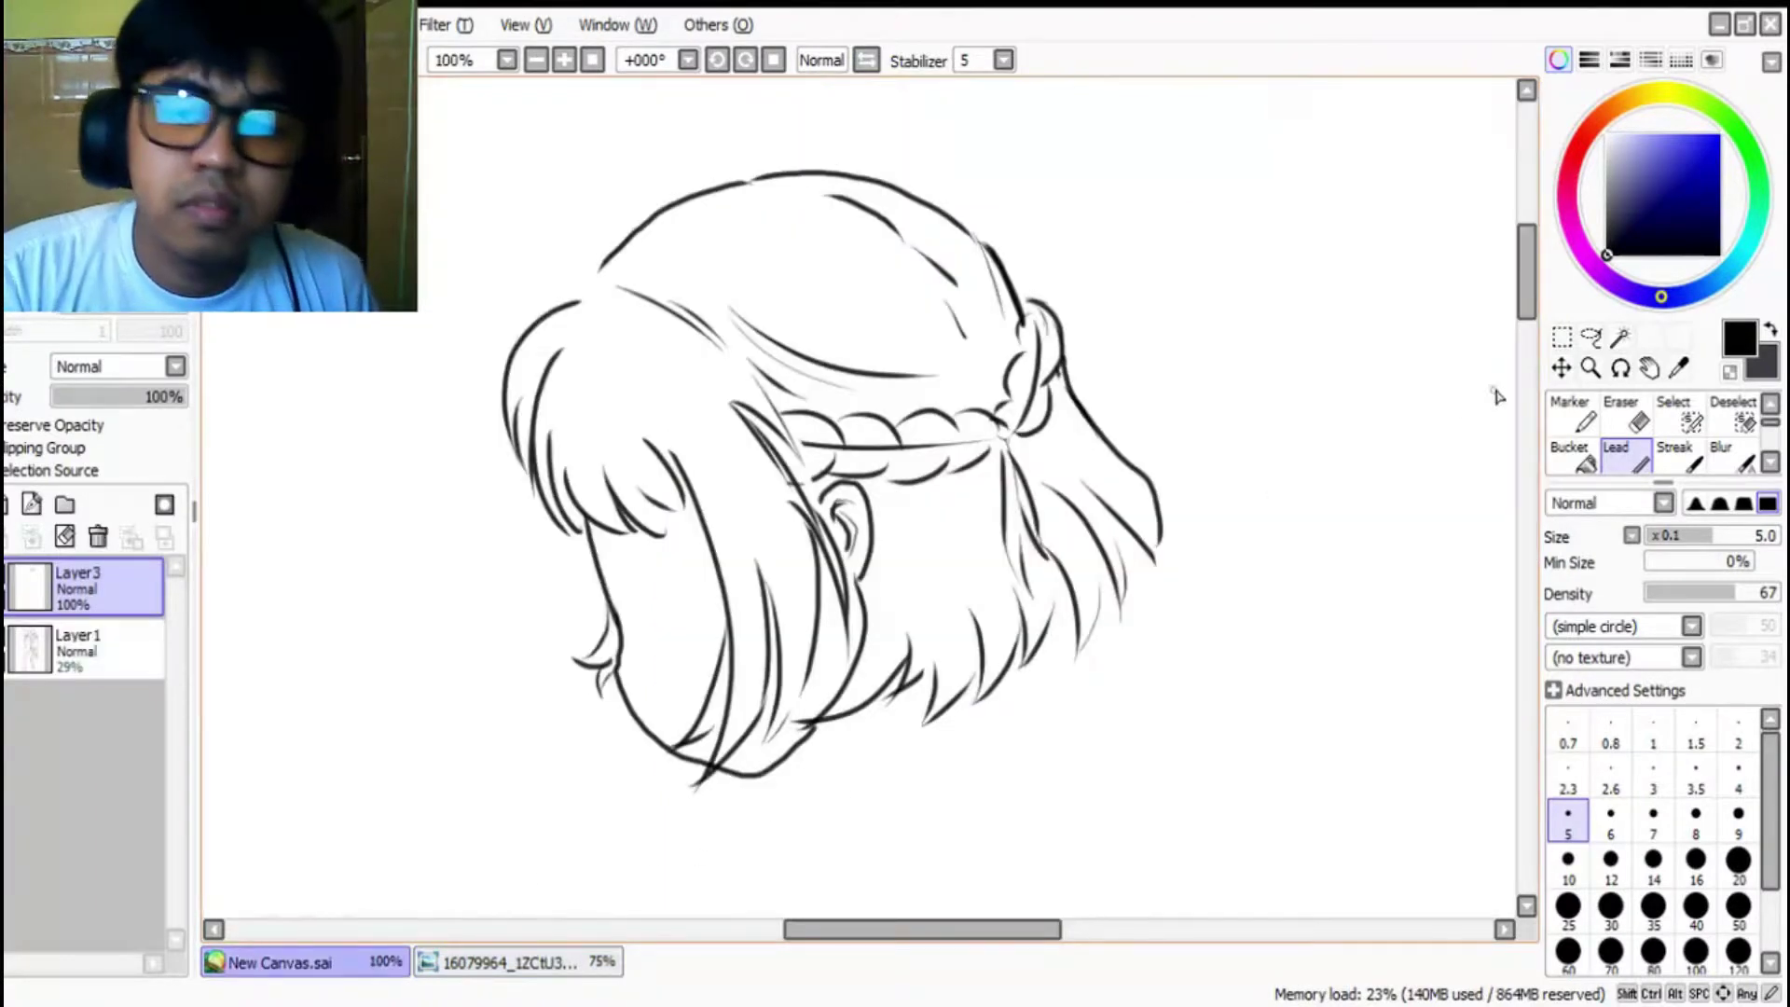
click(13, 667)
drag(1525, 291, 1525, 326)
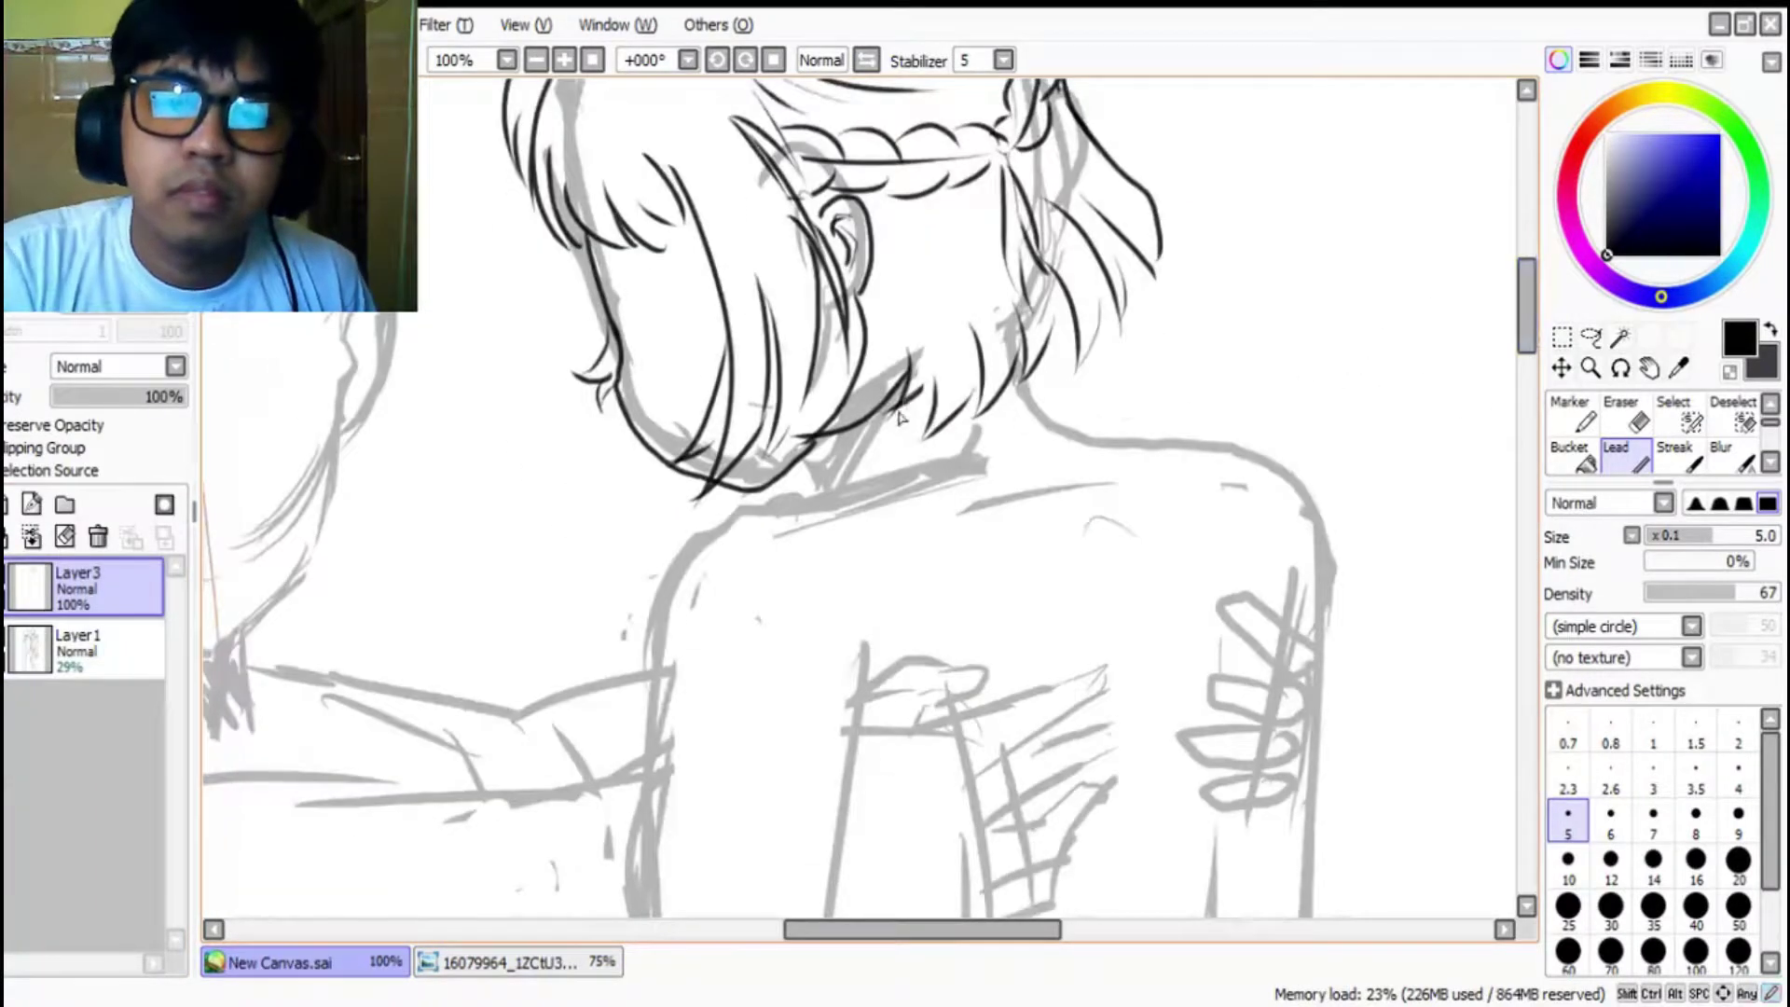
drag(818, 480, 890, 421)
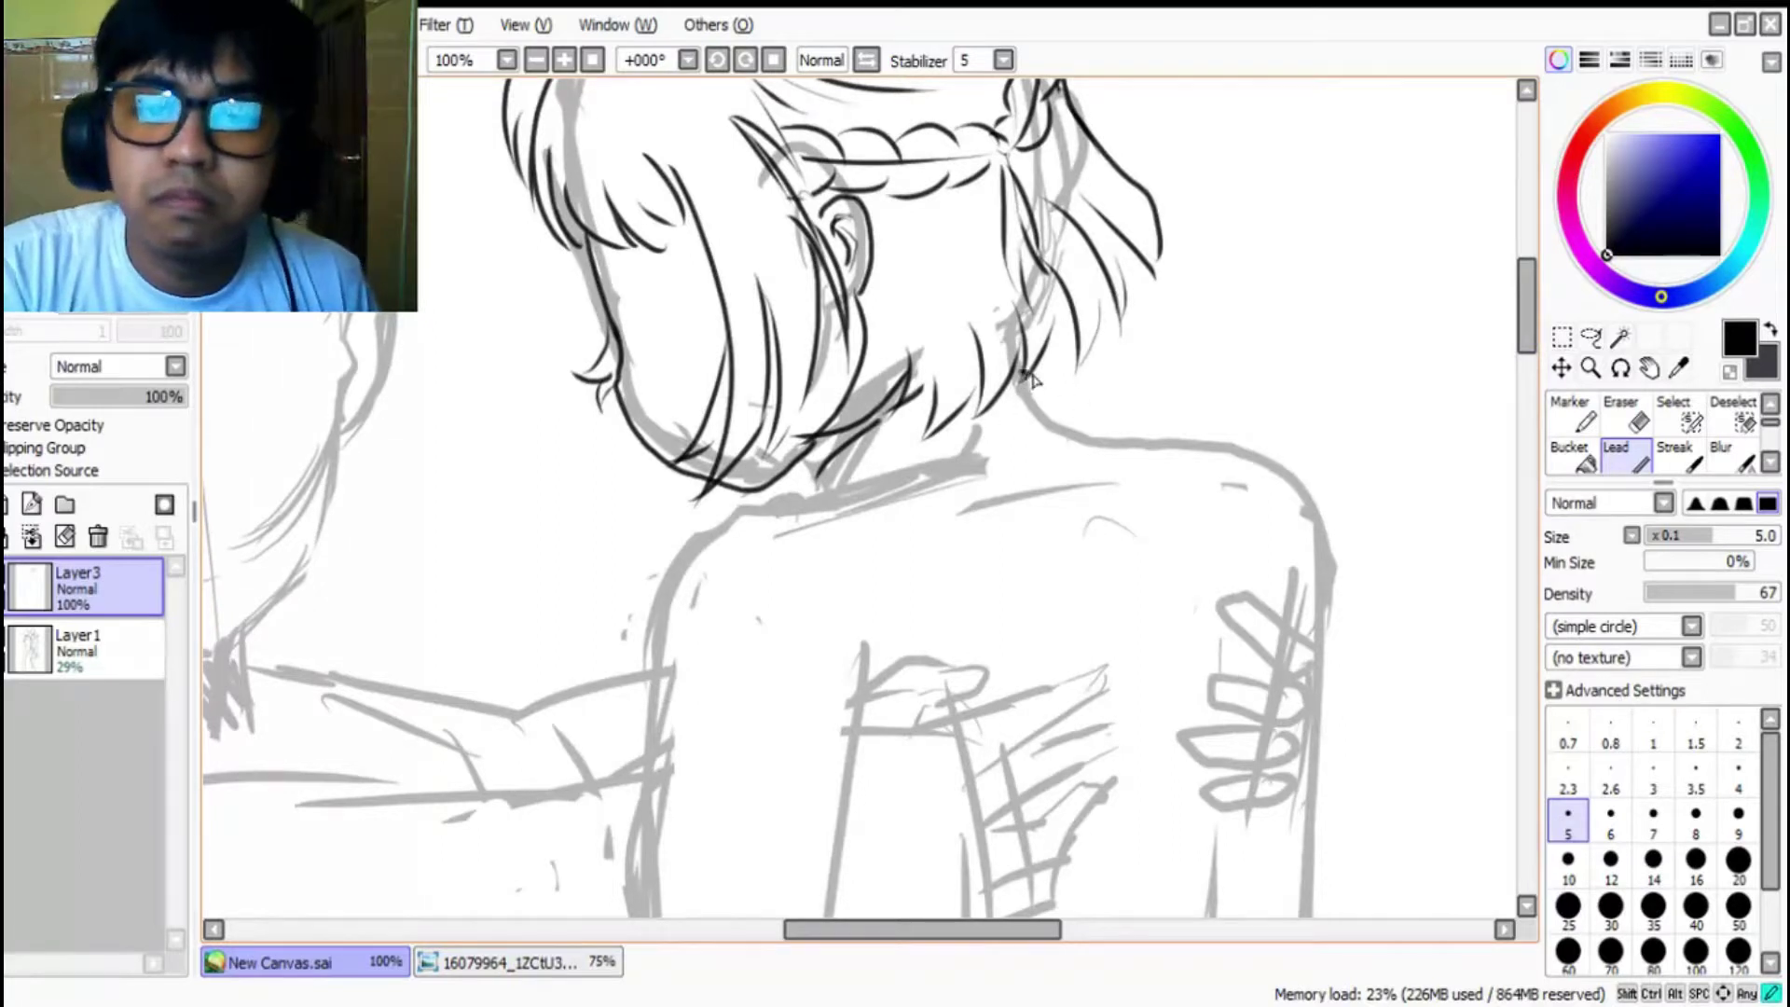
drag(1023, 369, 1057, 421)
drag(817, 487, 1062, 434)
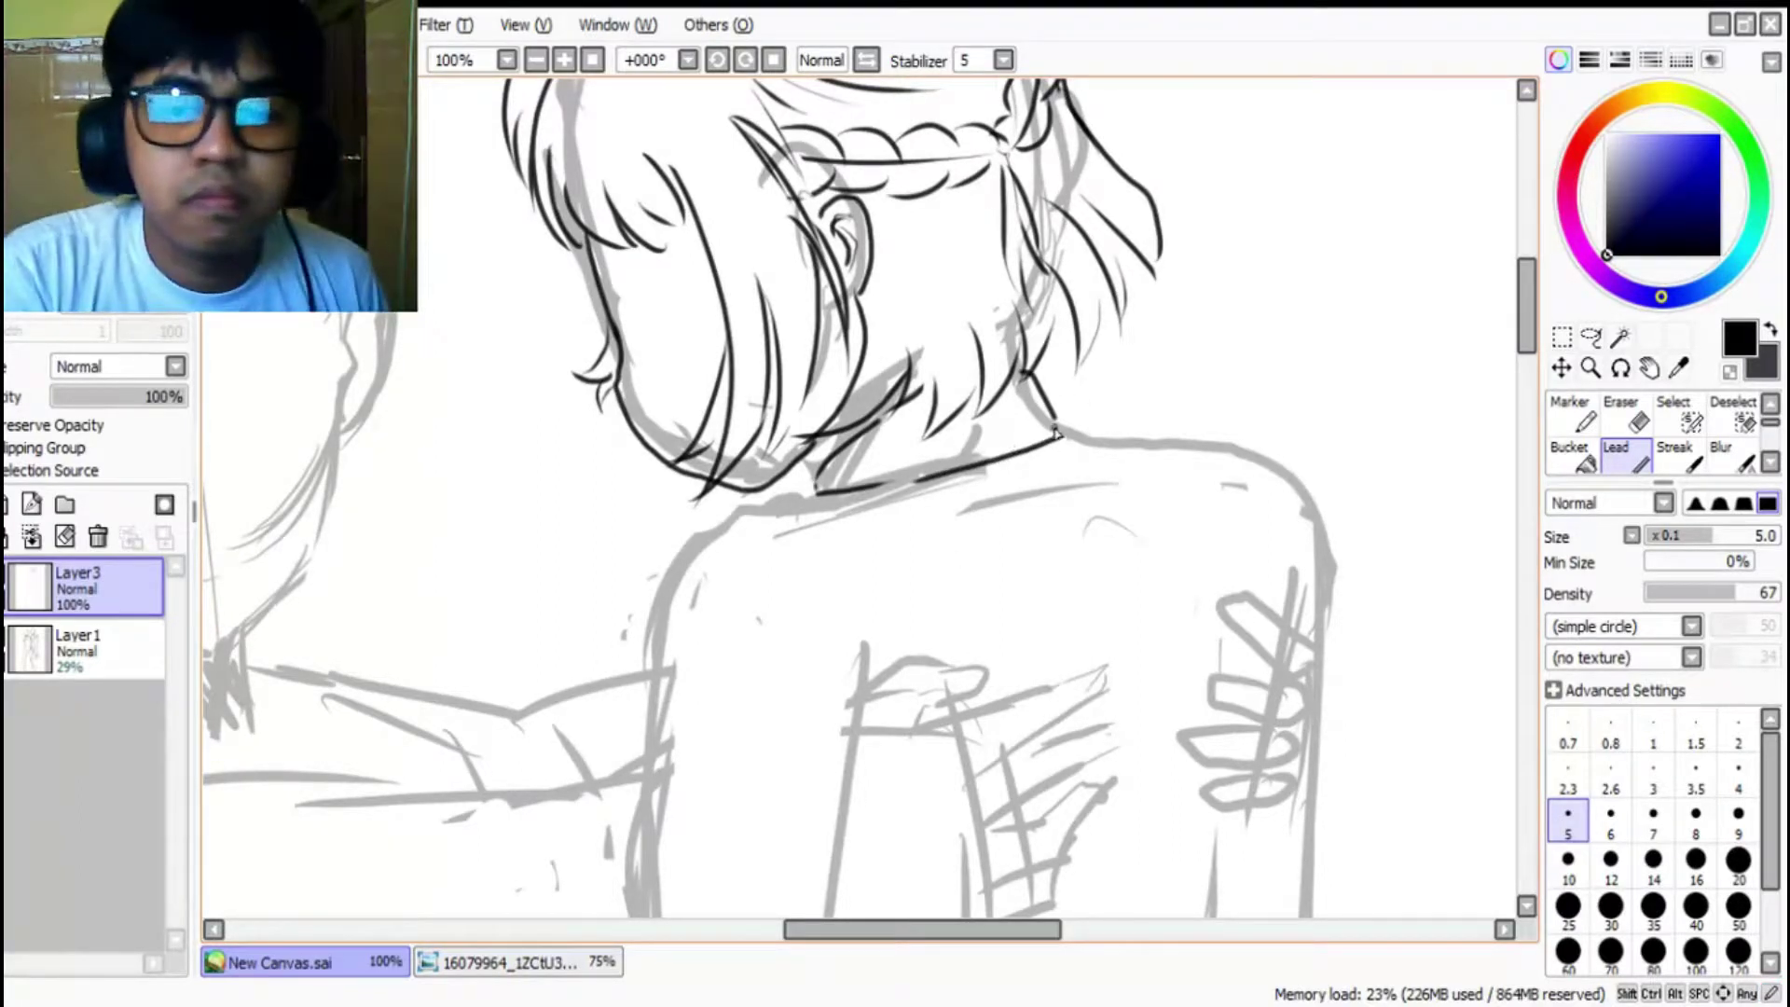
Step: Consult the girl's clothing in the reference picture and extend the neckline to the near shoulder
click(534, 966)
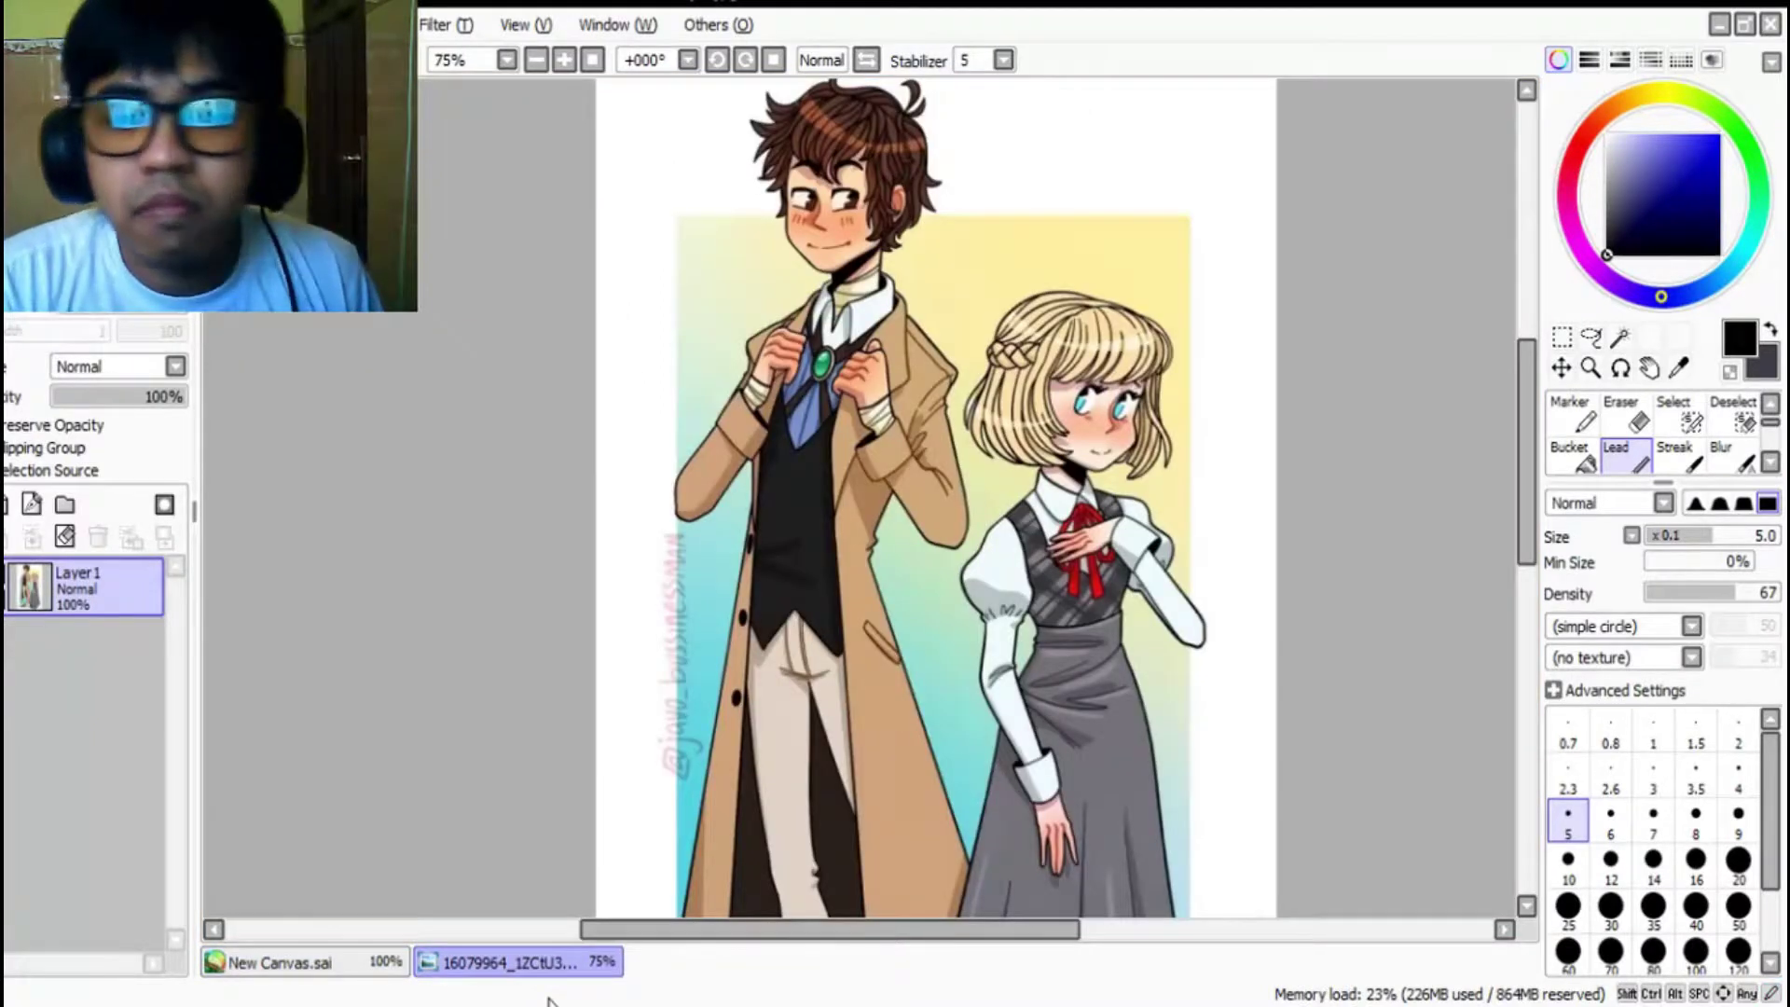
click(358, 970)
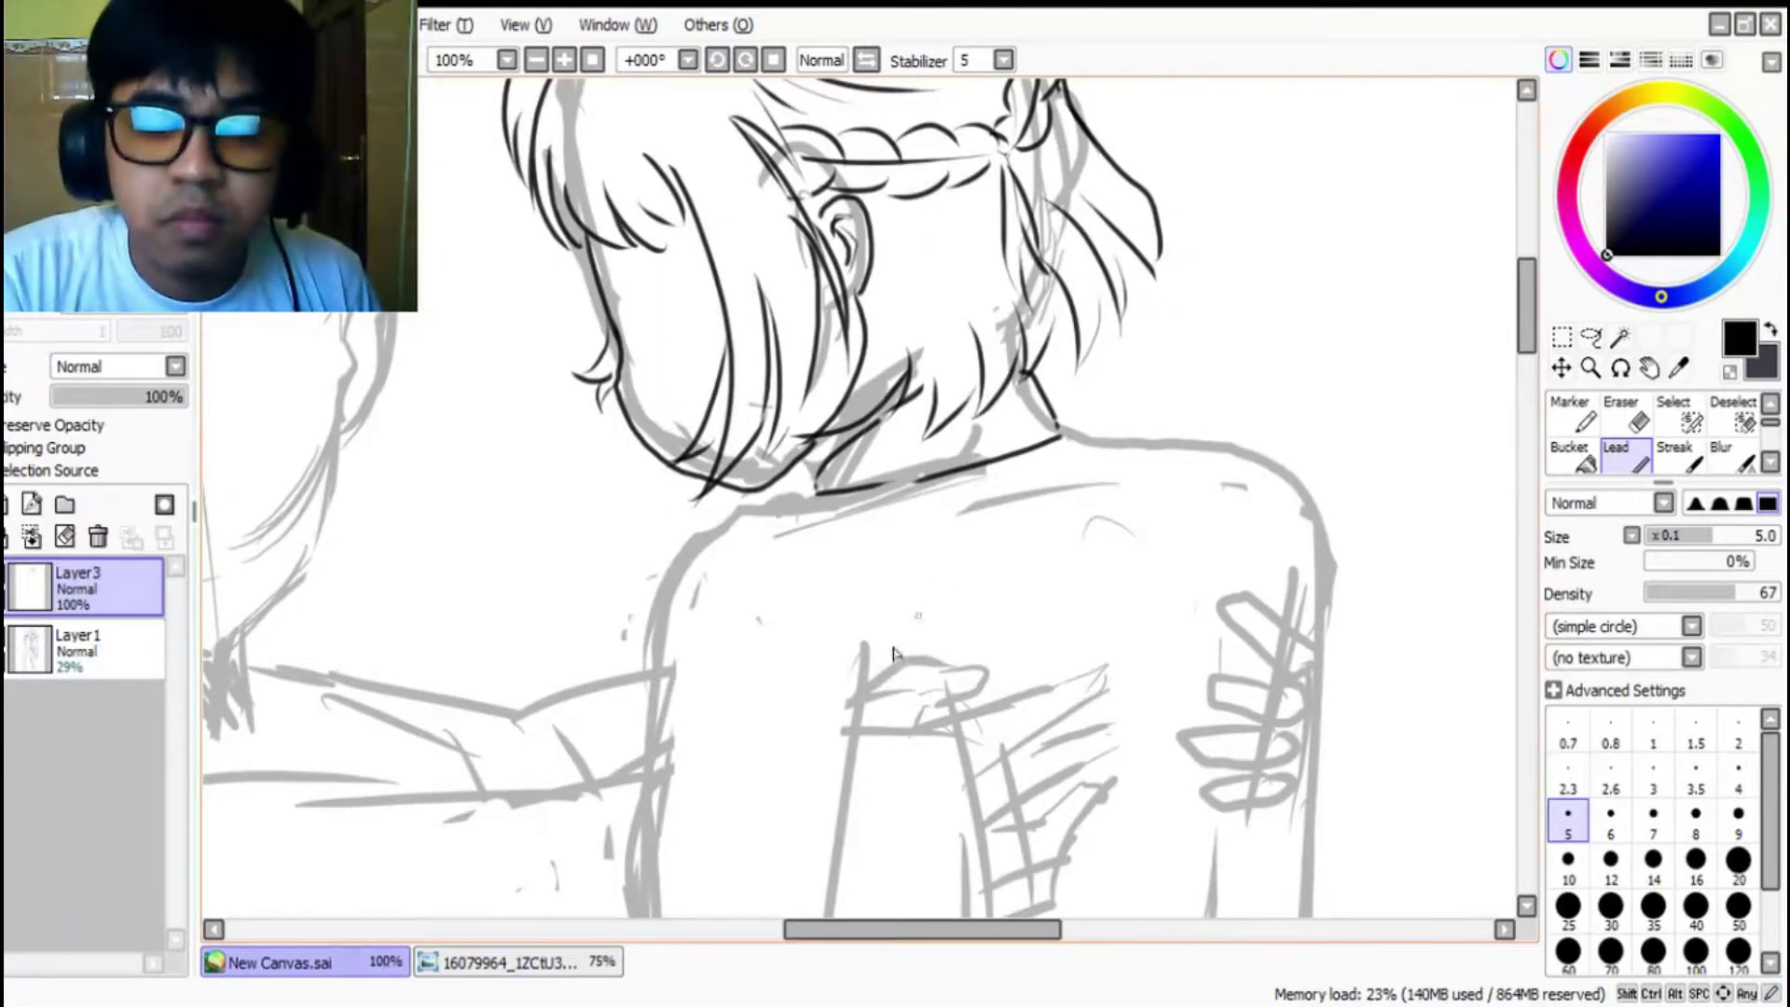
click(579, 967)
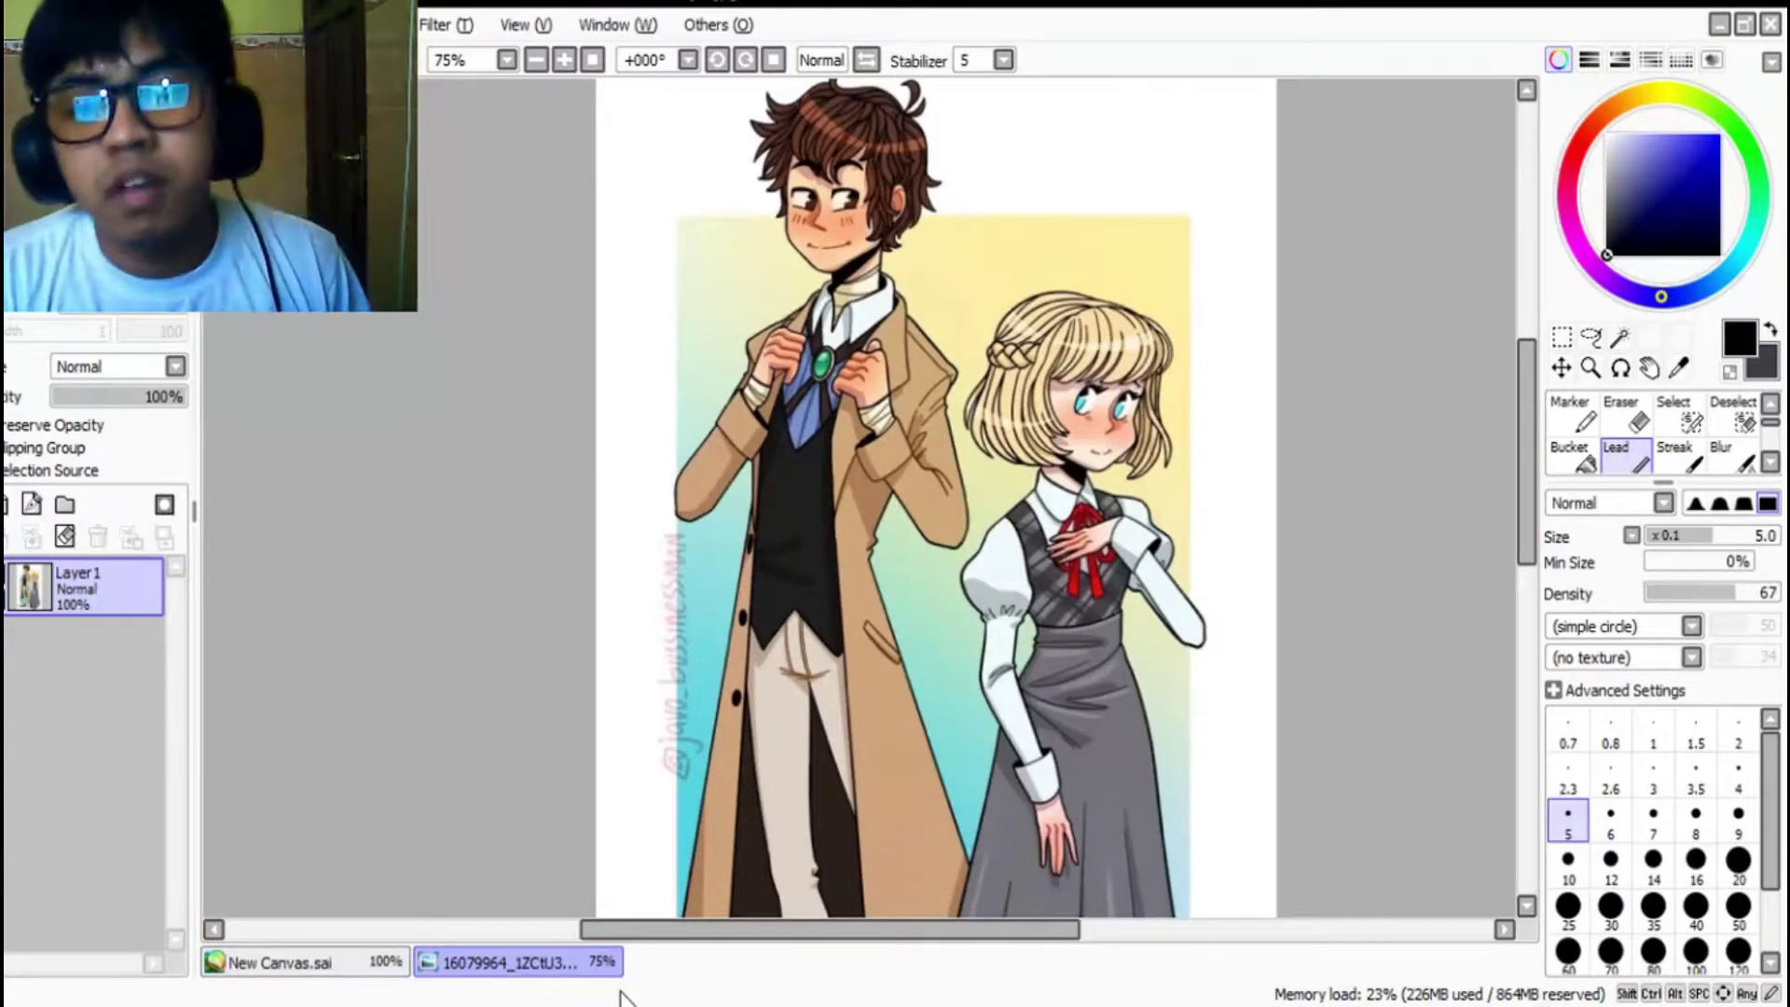
click(354, 970)
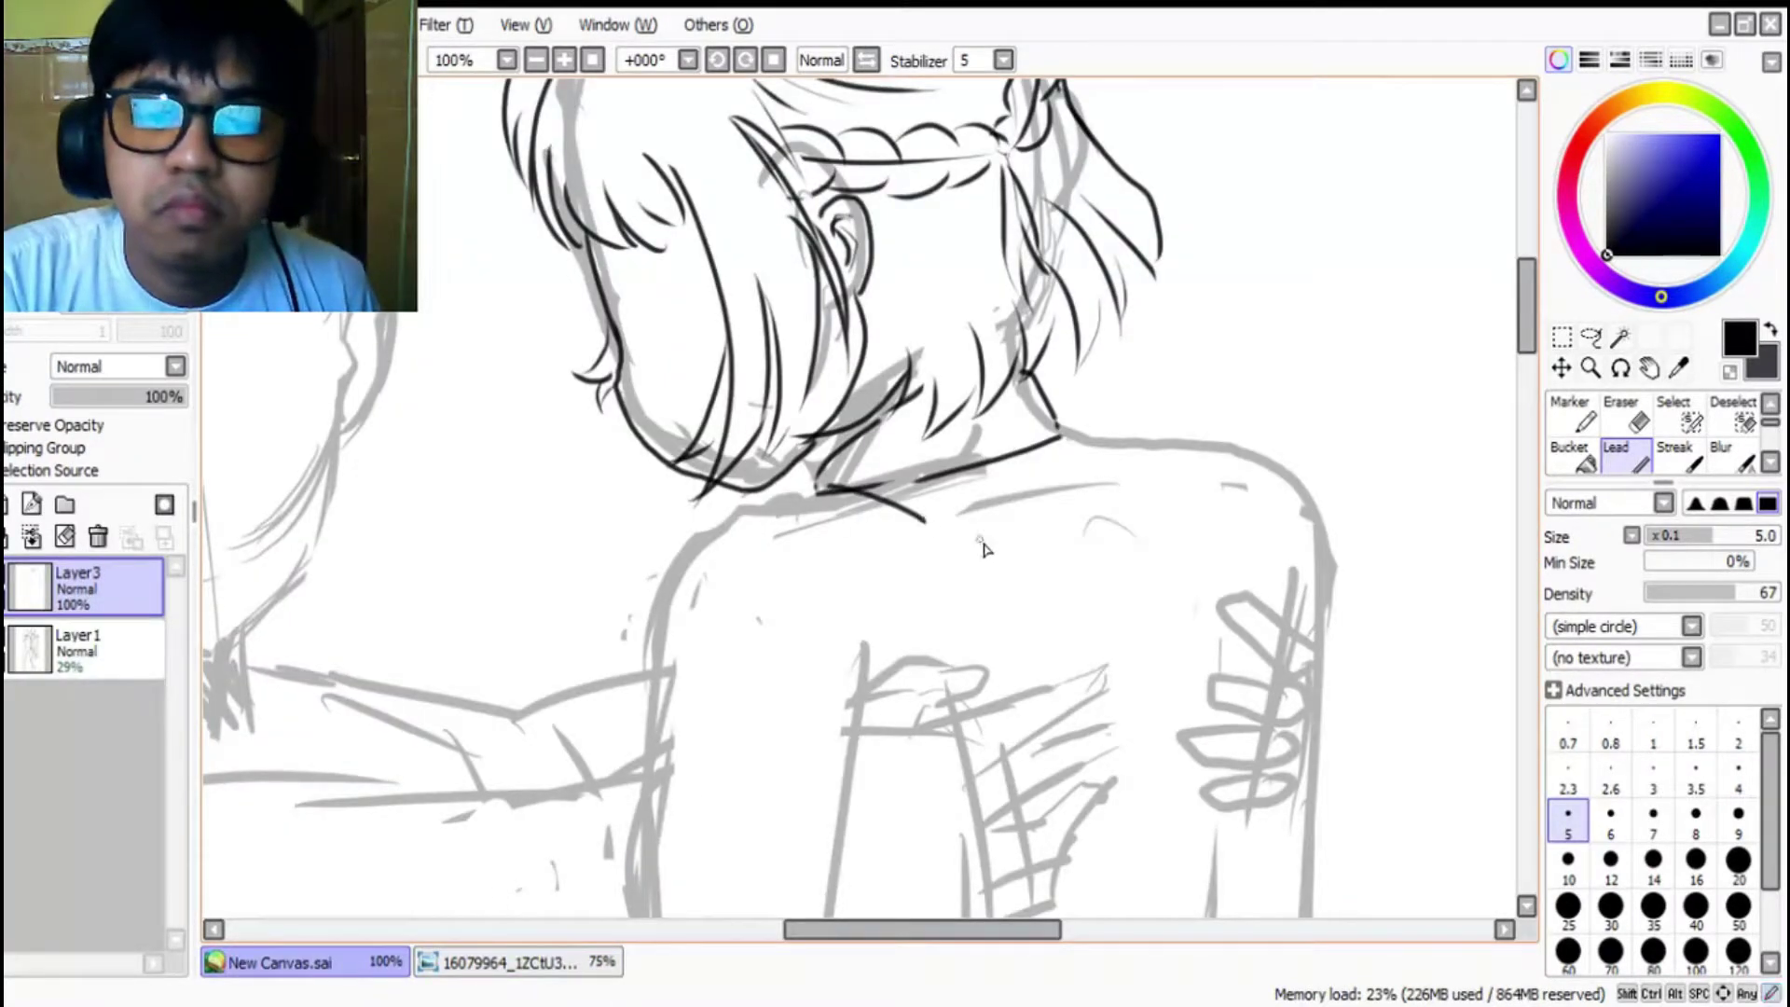
click(522, 981)
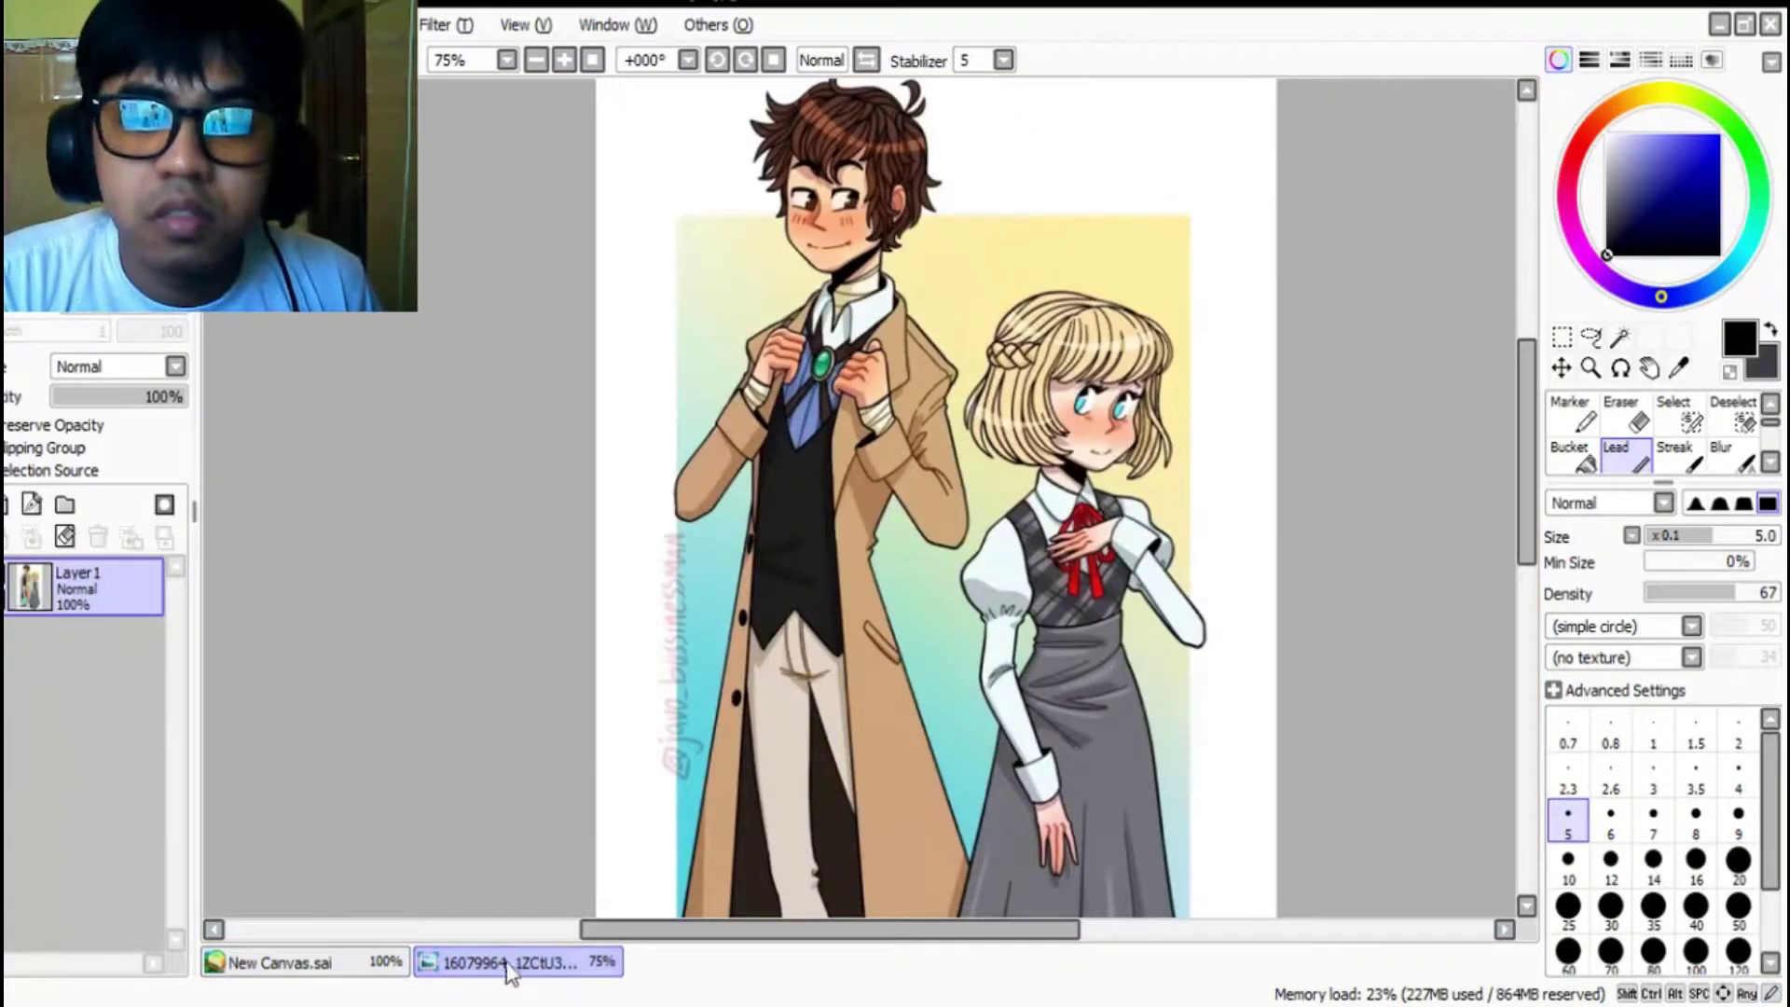
click(328, 969)
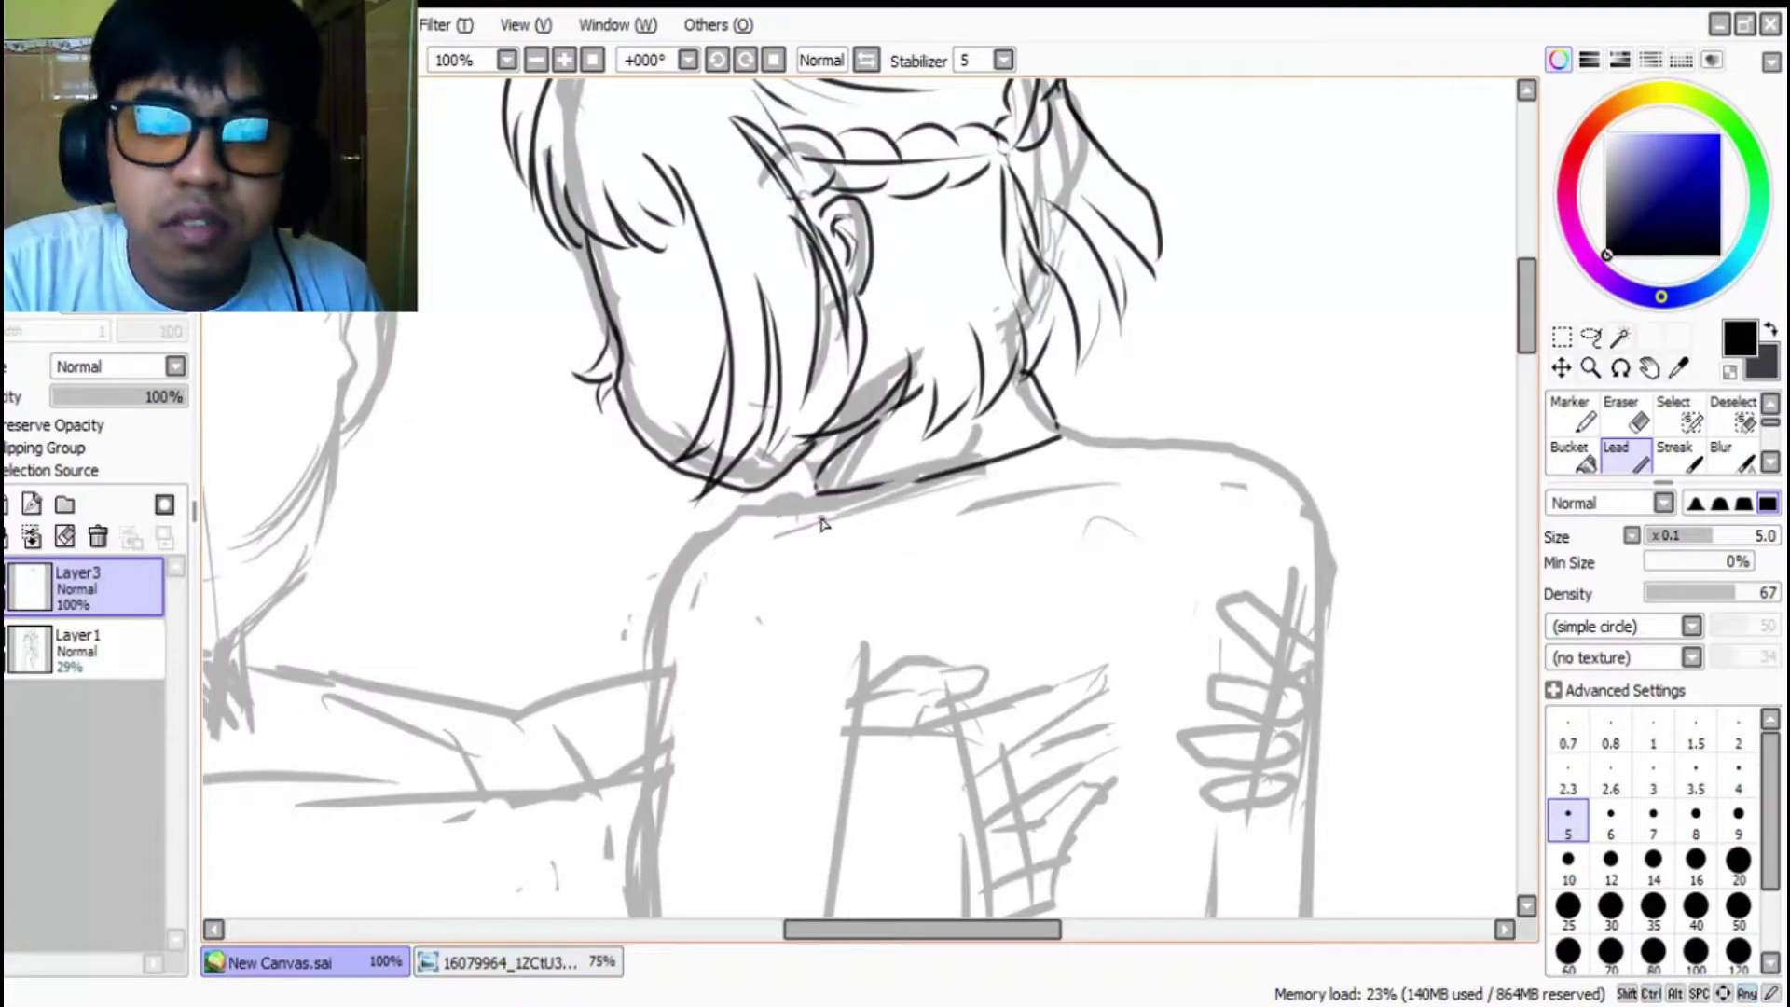
drag(817, 495, 770, 508)
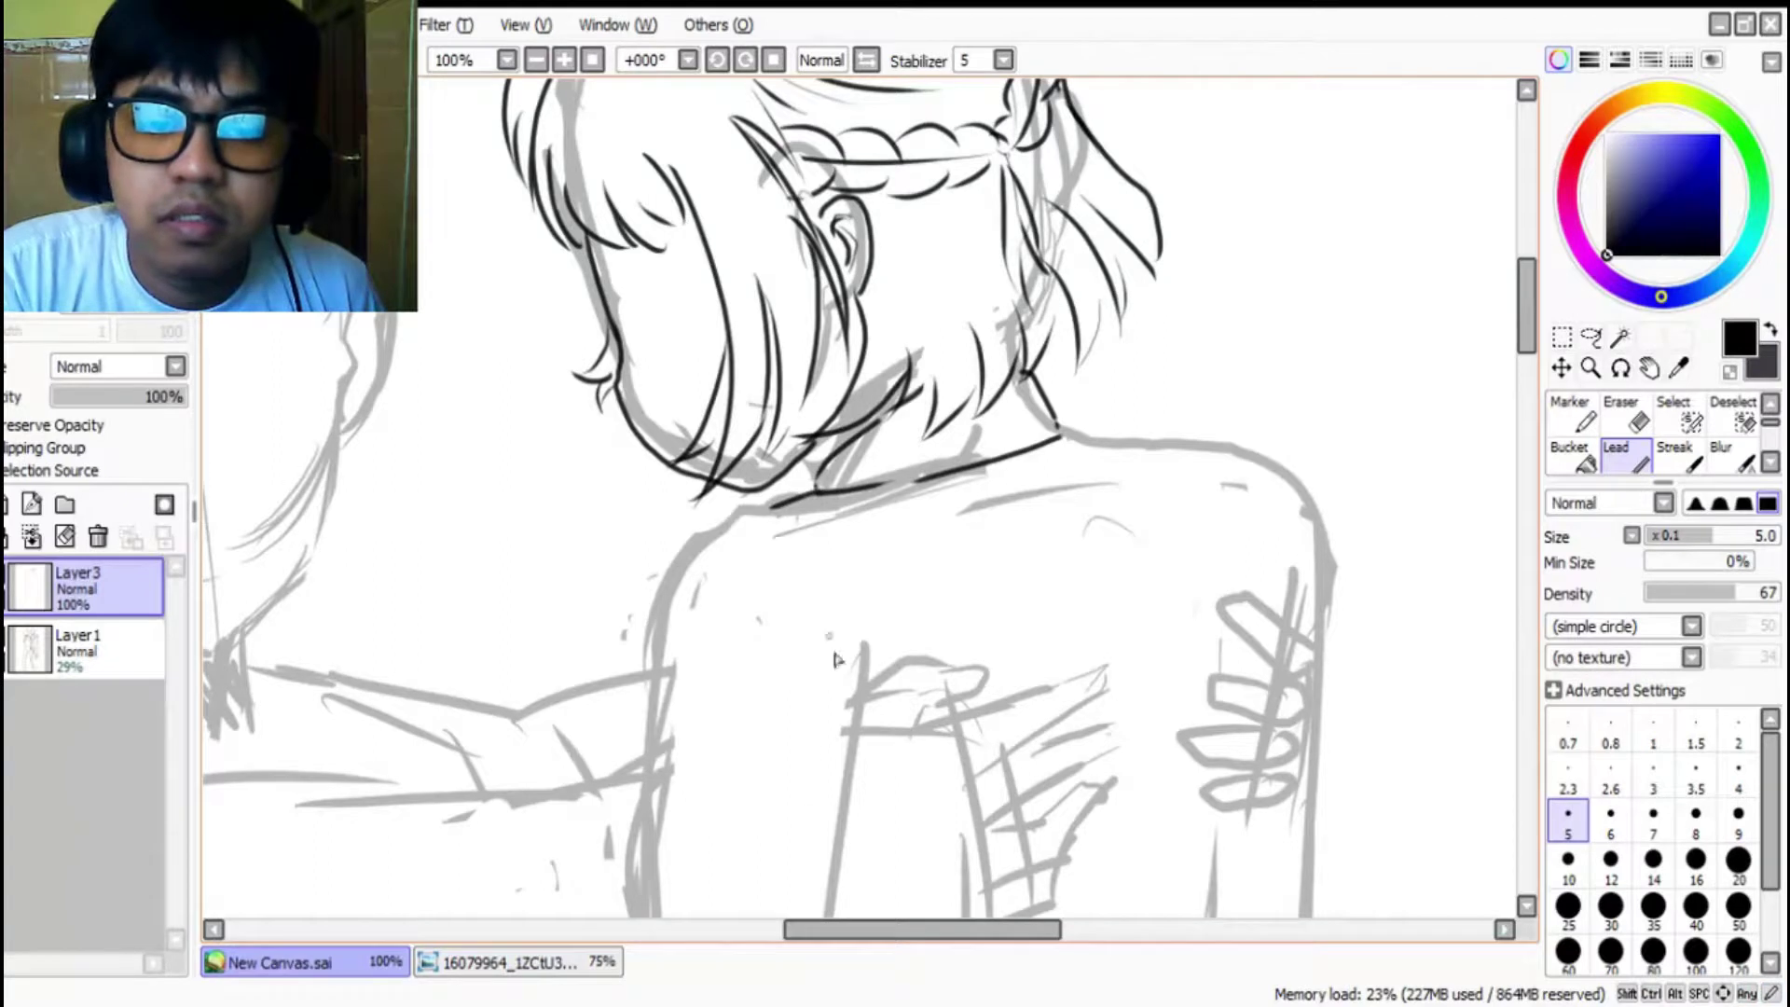
click(447, 970)
click(368, 970)
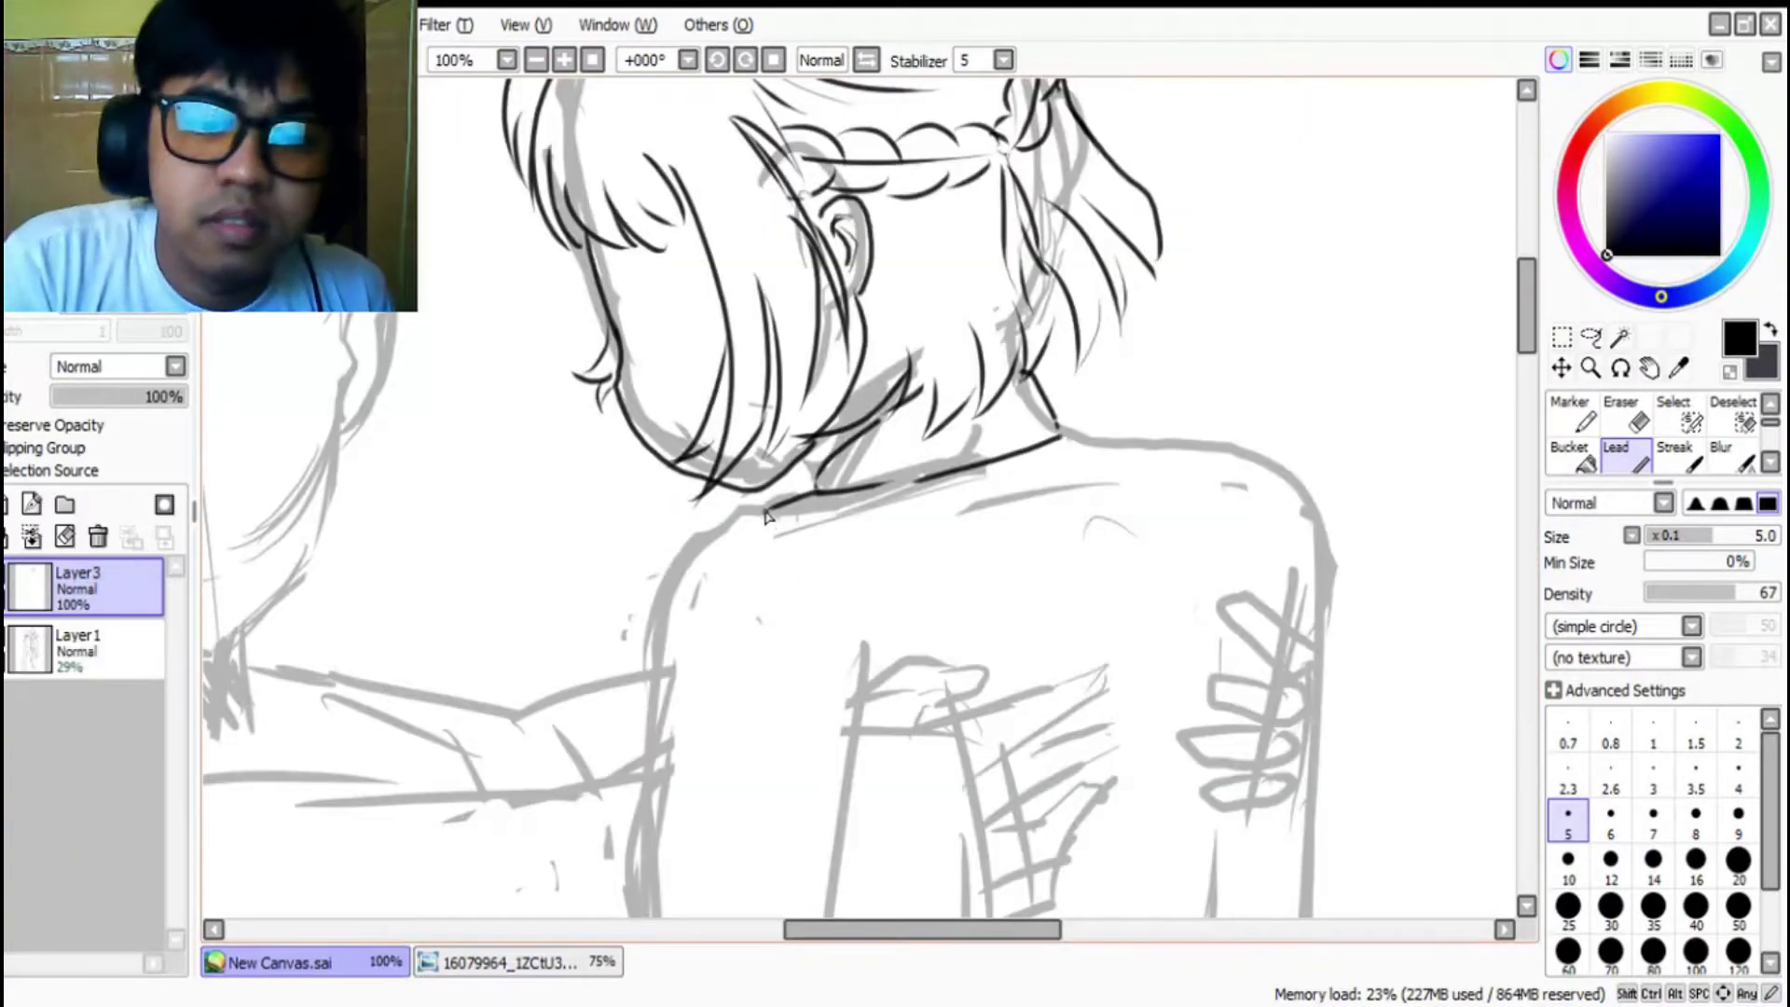
Step: Draw the vest's near armhole seam, the far shoulder line and the far armhole seam, undoing the first far-side strokes
drag(770, 508, 832, 664)
mouse_move(1063, 427)
mouse_down()
mouse_move(1211, 476)
mouse_move(1261, 571)
mouse_up()
key(ctrl+z)
mouse_move(1054, 421)
mouse_down()
mouse_move(1266, 484)
mouse_move(1296, 601)
mouse_up()
key(ctrl+z)
mouse_move(1063, 429)
mouse_down()
mouse_move(1254, 469)
mouse_move(1292, 610)
mouse_up()
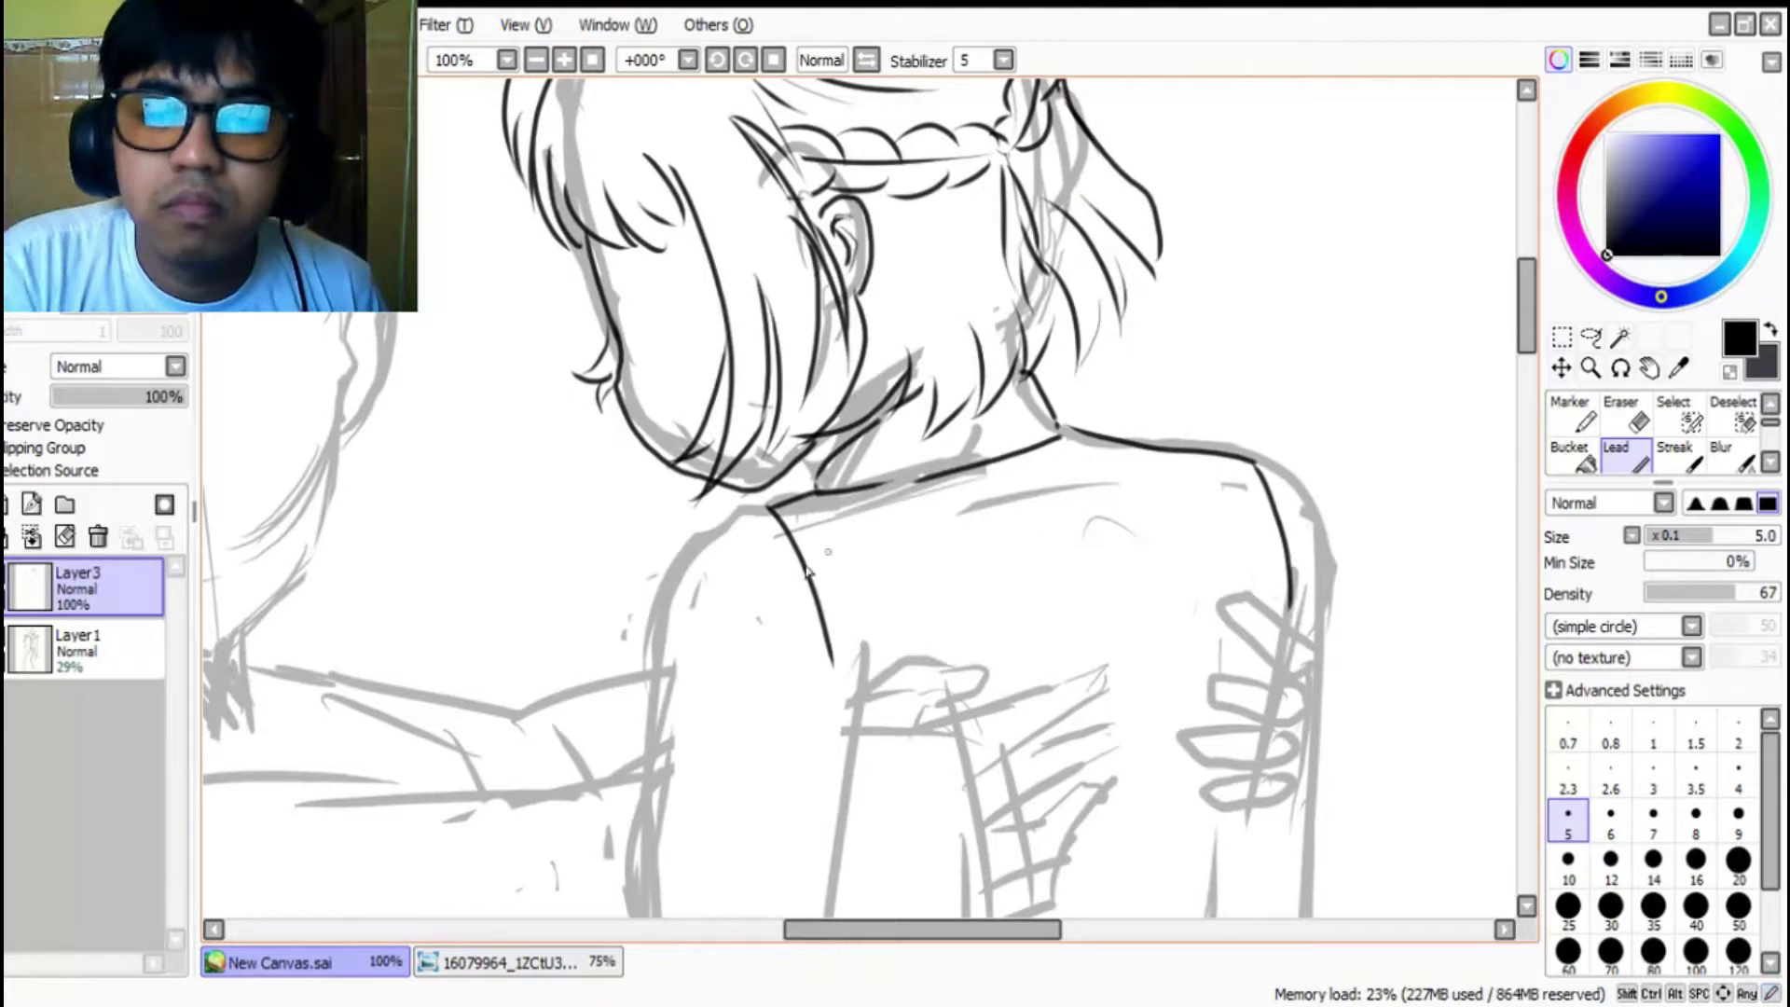
Step: Draw the outer edges of both puffed sleeves from the shoulders and close the near sleeve with a gathered lower edge, redoing one stroke
mouse_move(770, 505)
mouse_down()
mouse_move(670, 573)
mouse_move(625, 681)
mouse_move(618, 857)
mouse_up()
mouse_move(1256, 456)
mouse_down()
mouse_move(1340, 547)
mouse_move(1347, 620)
mouse_up()
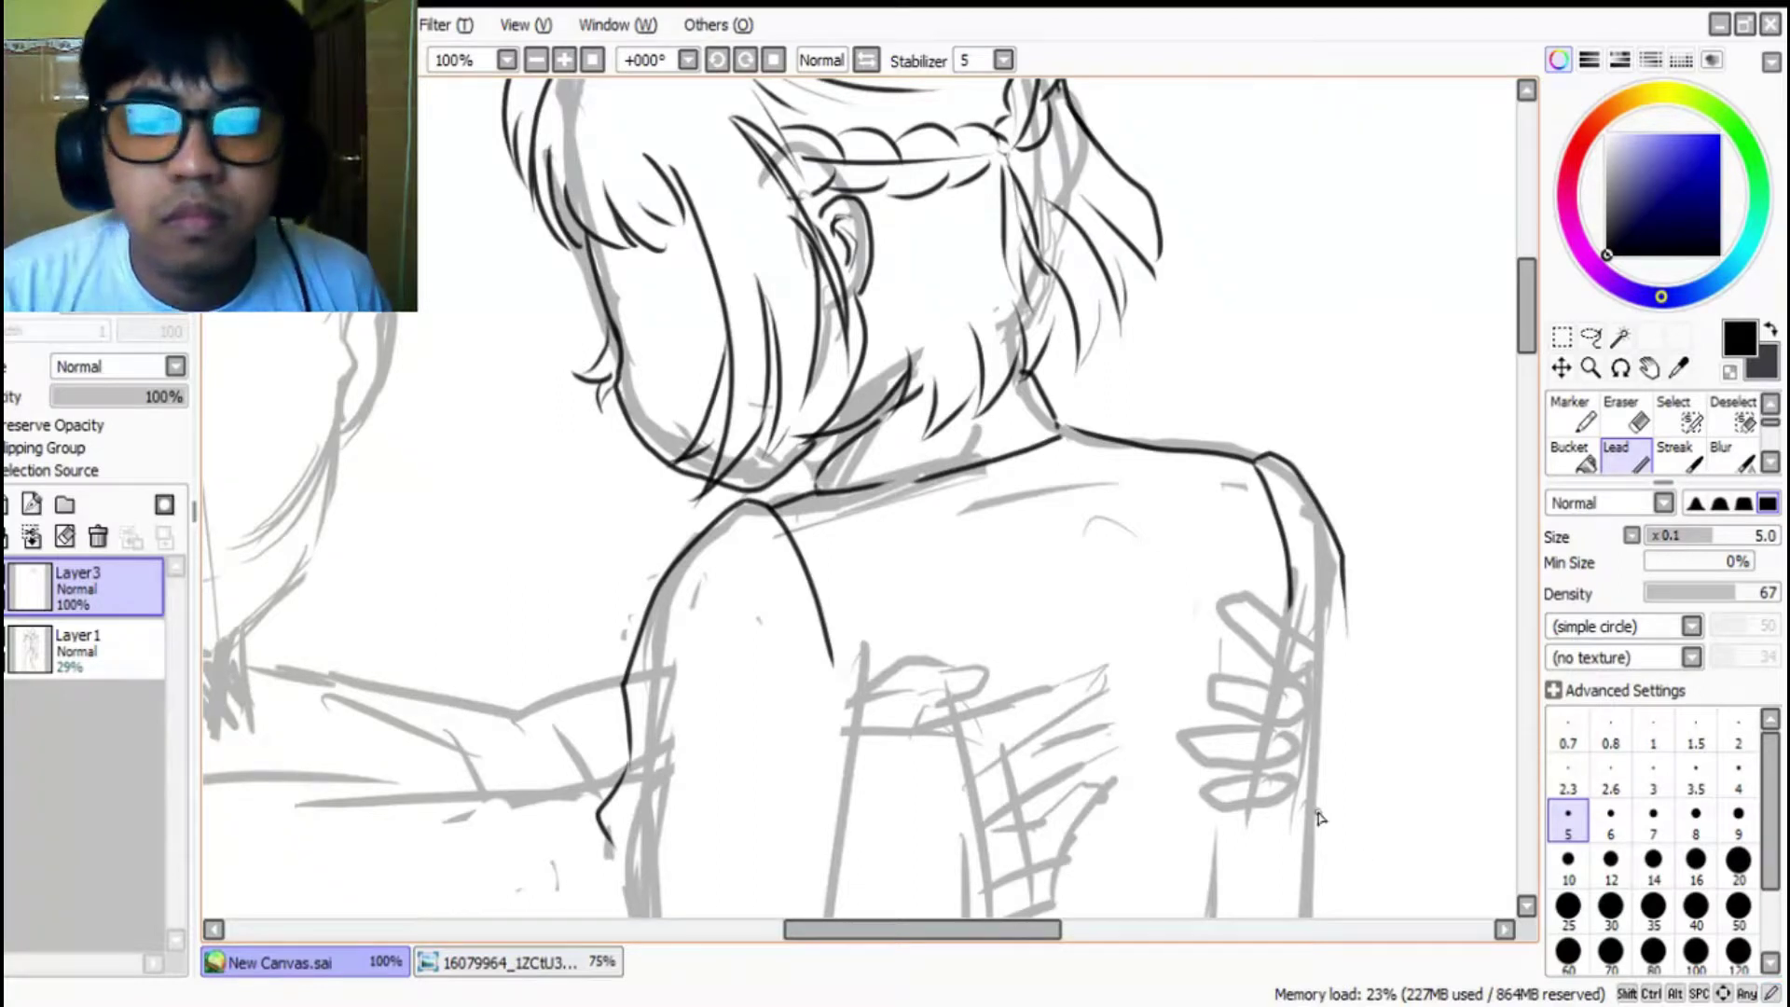
scroll(1361, 519, down, 3)
scroll(1277, 624, up, 3)
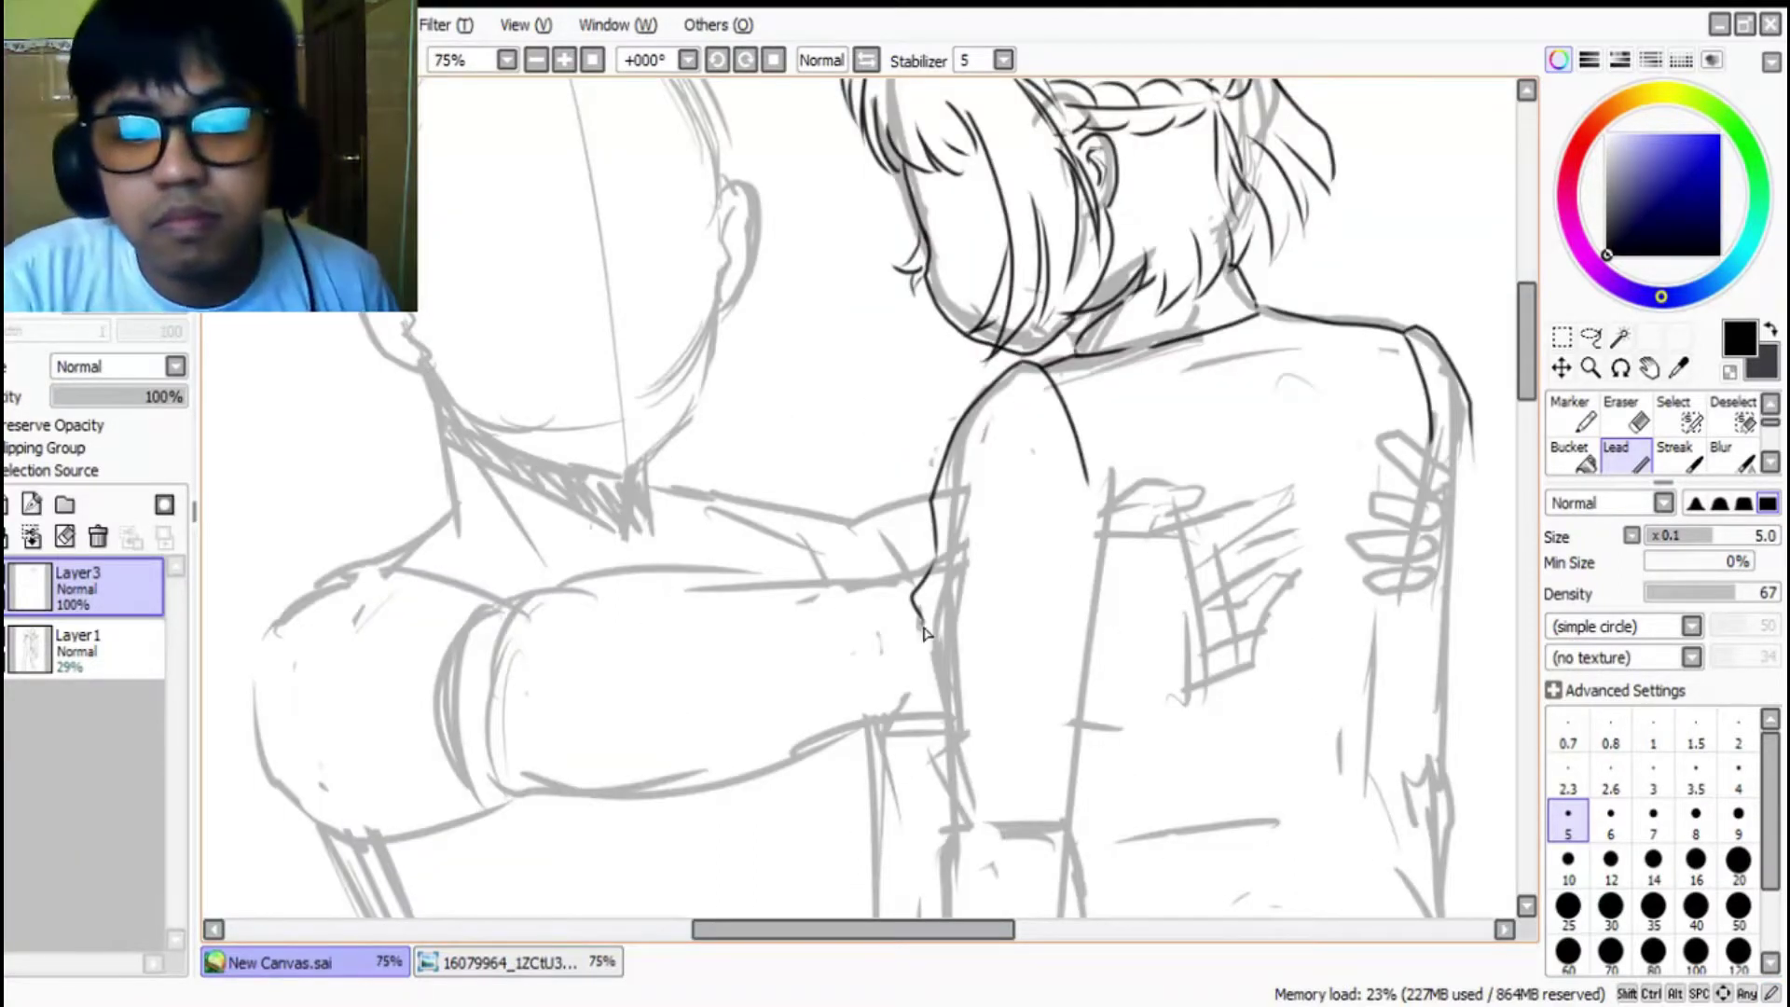
drag(922, 619, 930, 648)
drag(929, 651, 966, 722)
key(ctrl+z)
mouse_move(929, 647)
mouse_down()
mouse_move(980, 732)
mouse_move(1063, 724)
mouse_move(1121, 678)
mouse_move(1099, 486)
mouse_up()
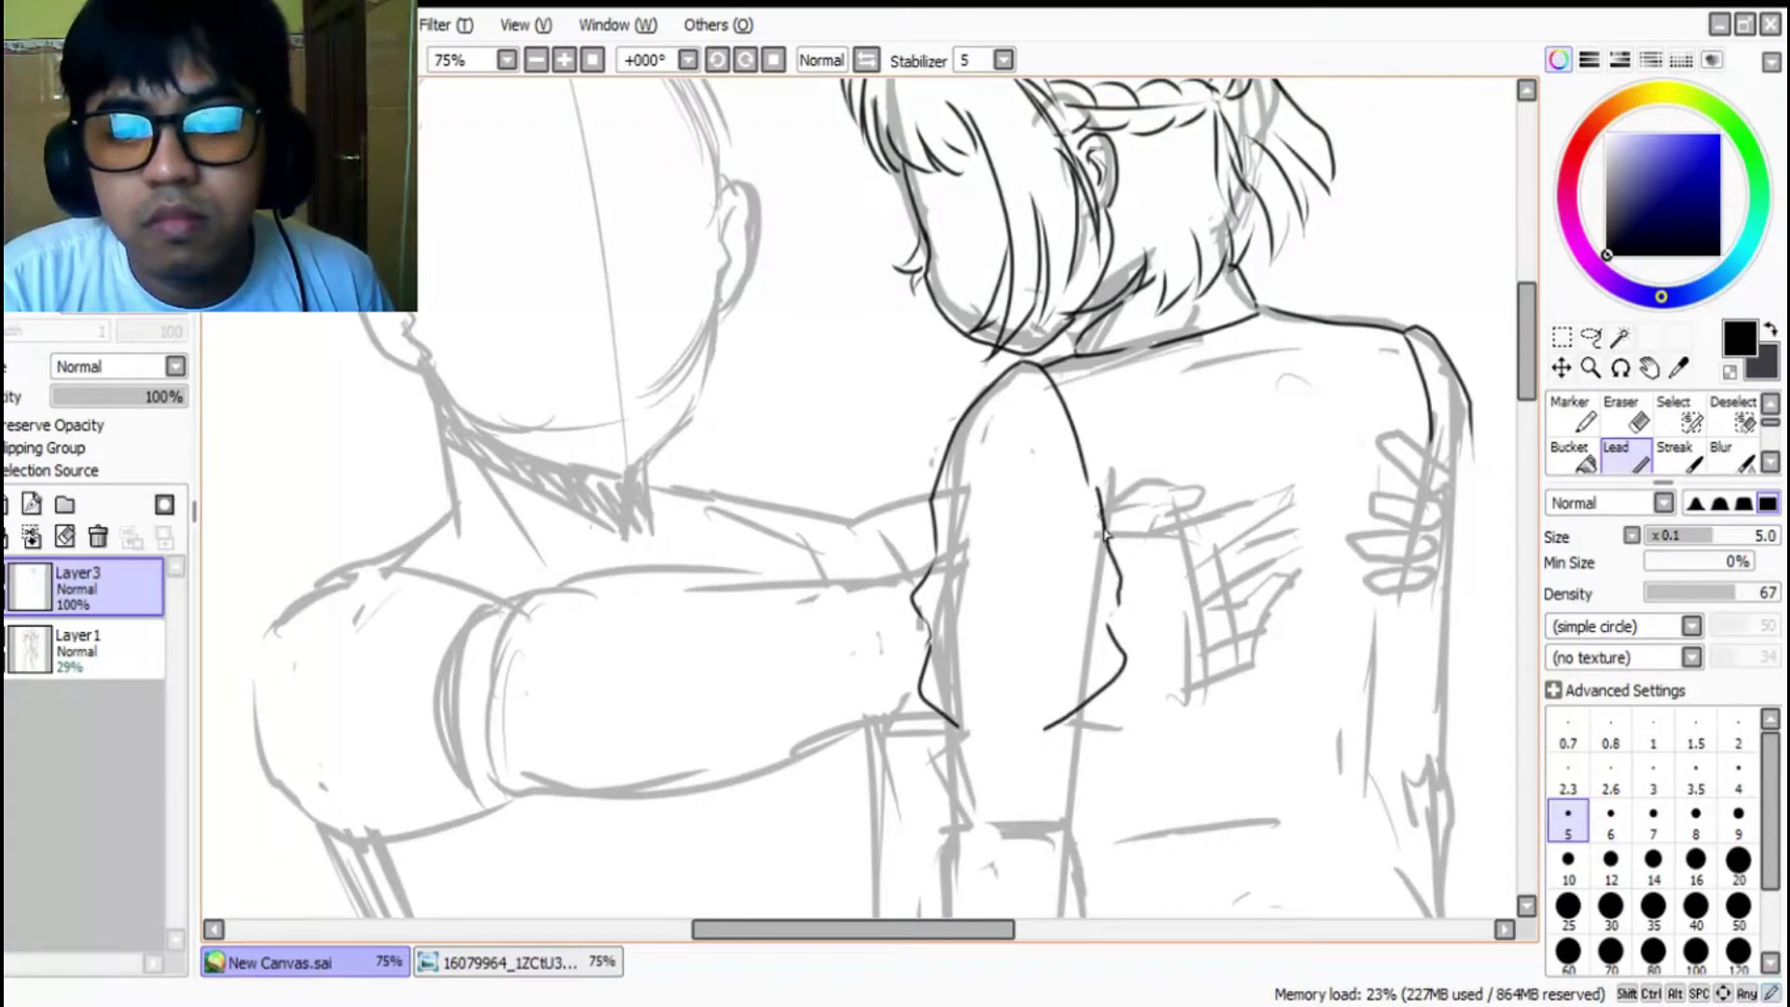
Step: Add fold and seam lines to the near sleeve and extend the far sleeve's outer edge down to its gather
mouse_move(1116, 610)
mouse_down()
mouse_move(1067, 546)
mouse_move(1014, 525)
mouse_move(1068, 571)
mouse_up()
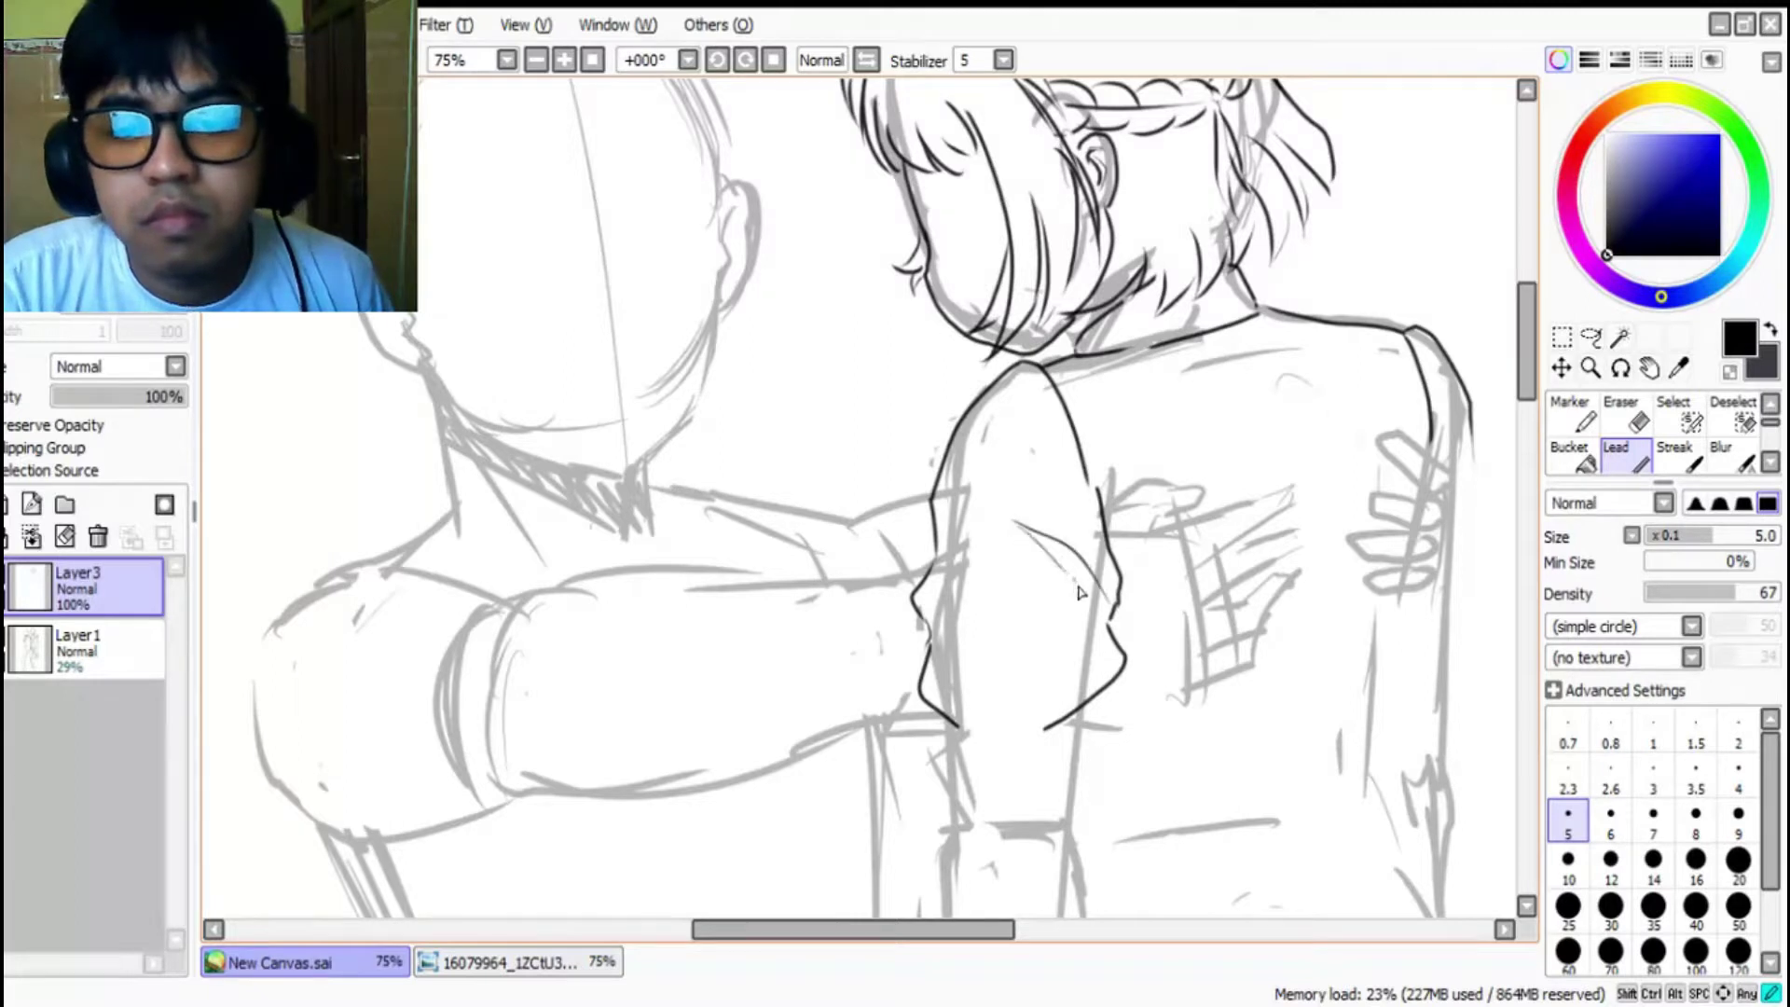
mouse_move(946, 563)
mouse_down()
mouse_move(1016, 576)
mouse_move(1025, 559)
mouse_up()
mouse_move(1476, 450)
mouse_down()
mouse_move(1492, 521)
mouse_move(1465, 588)
mouse_up()
drag(1475, 478, 1460, 512)
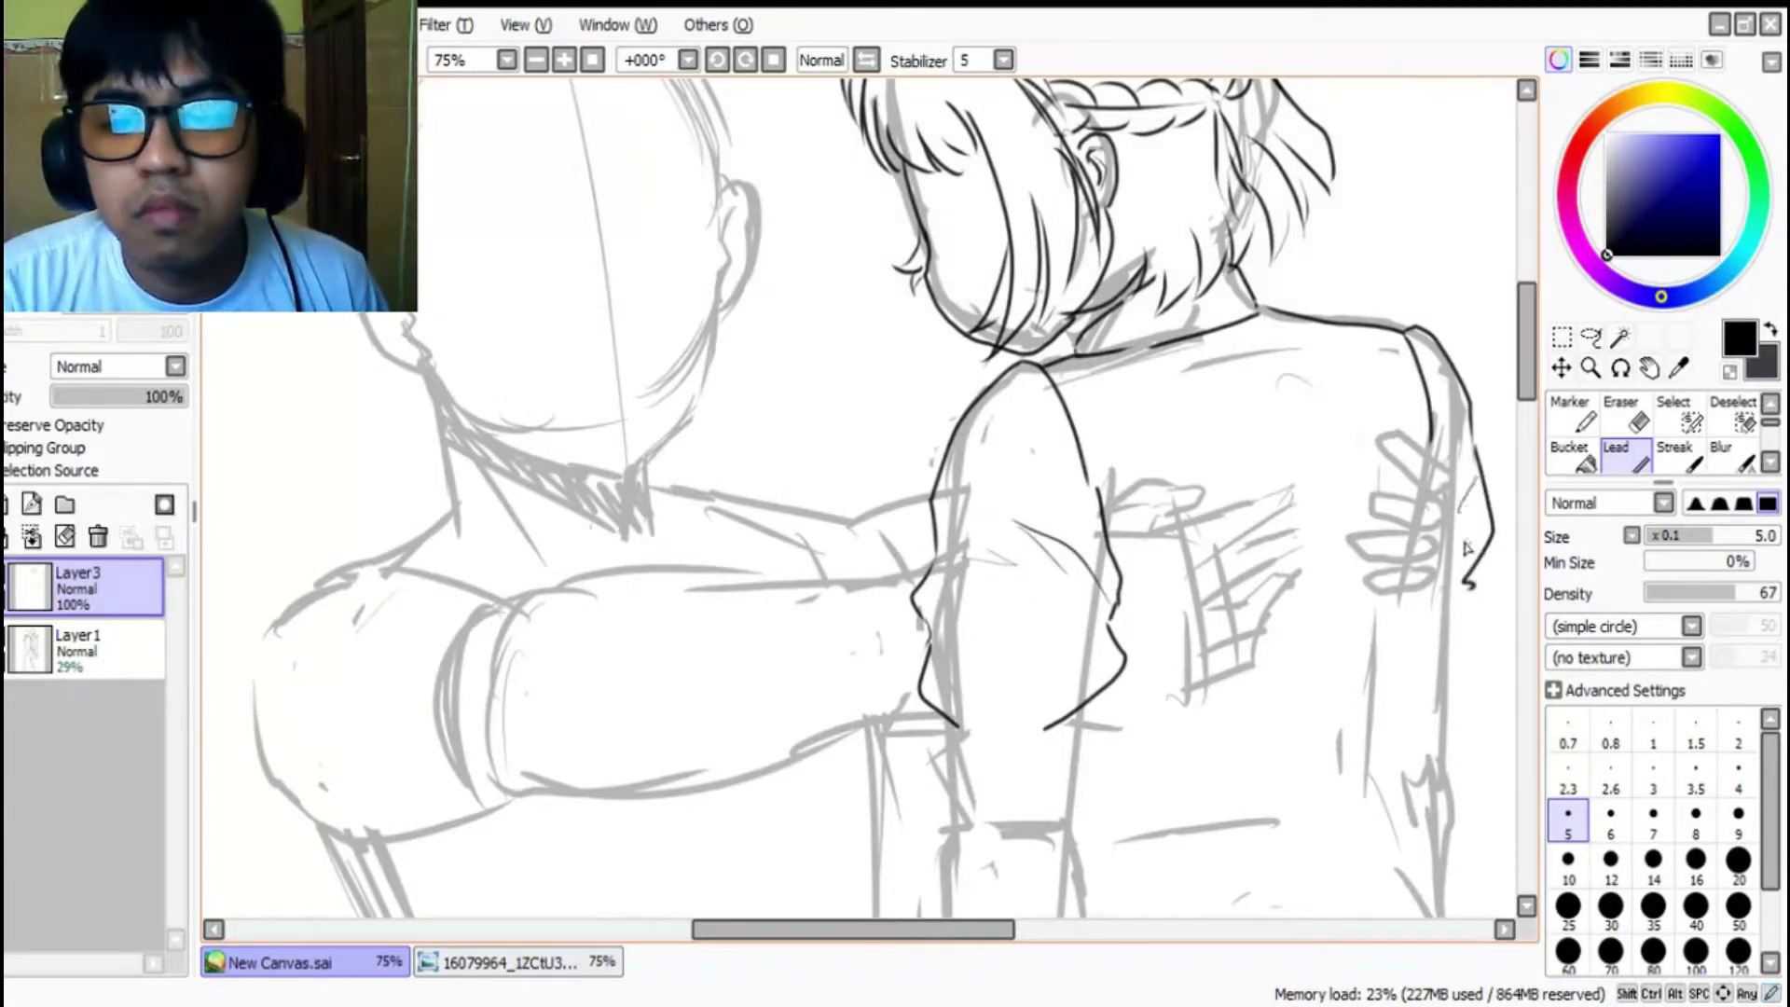
drag(1088, 427, 1107, 517)
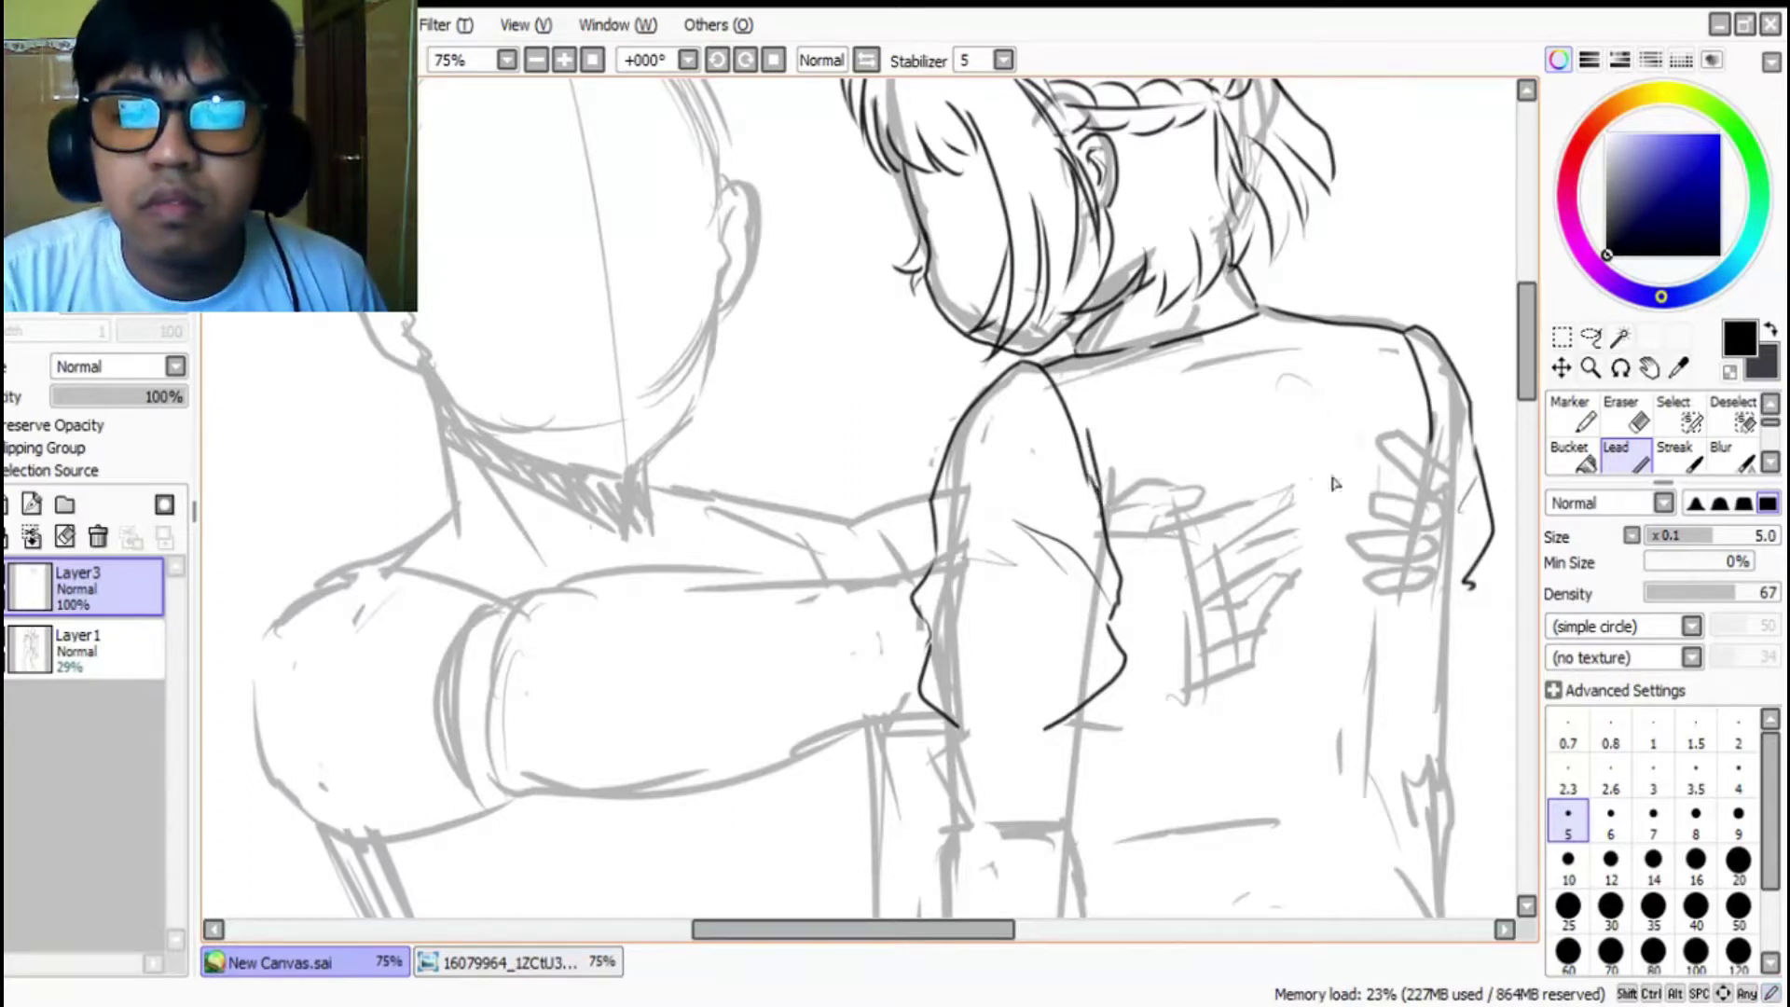
Step: Erase the top of the far sleeve and redraw it as a raised puff, checking the line art with Layer1 temporarily hidden
scroll(1421, 536, down, 3)
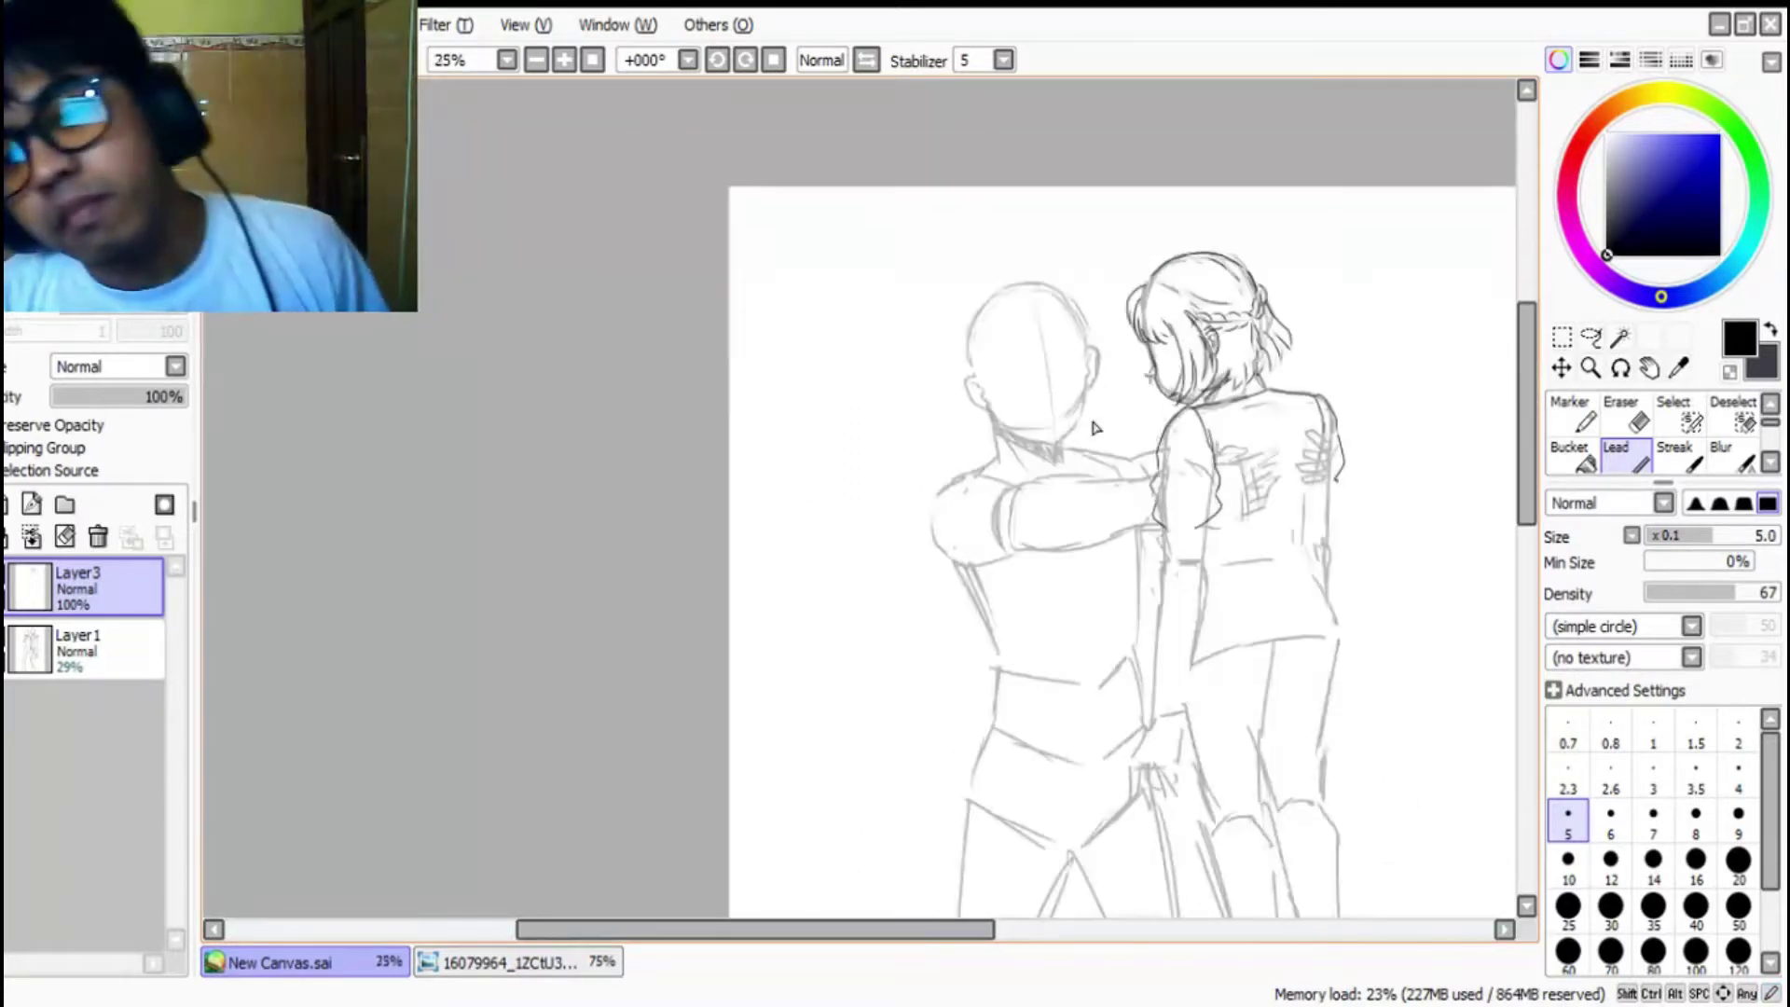
scroll(1284, 524, up, 2)
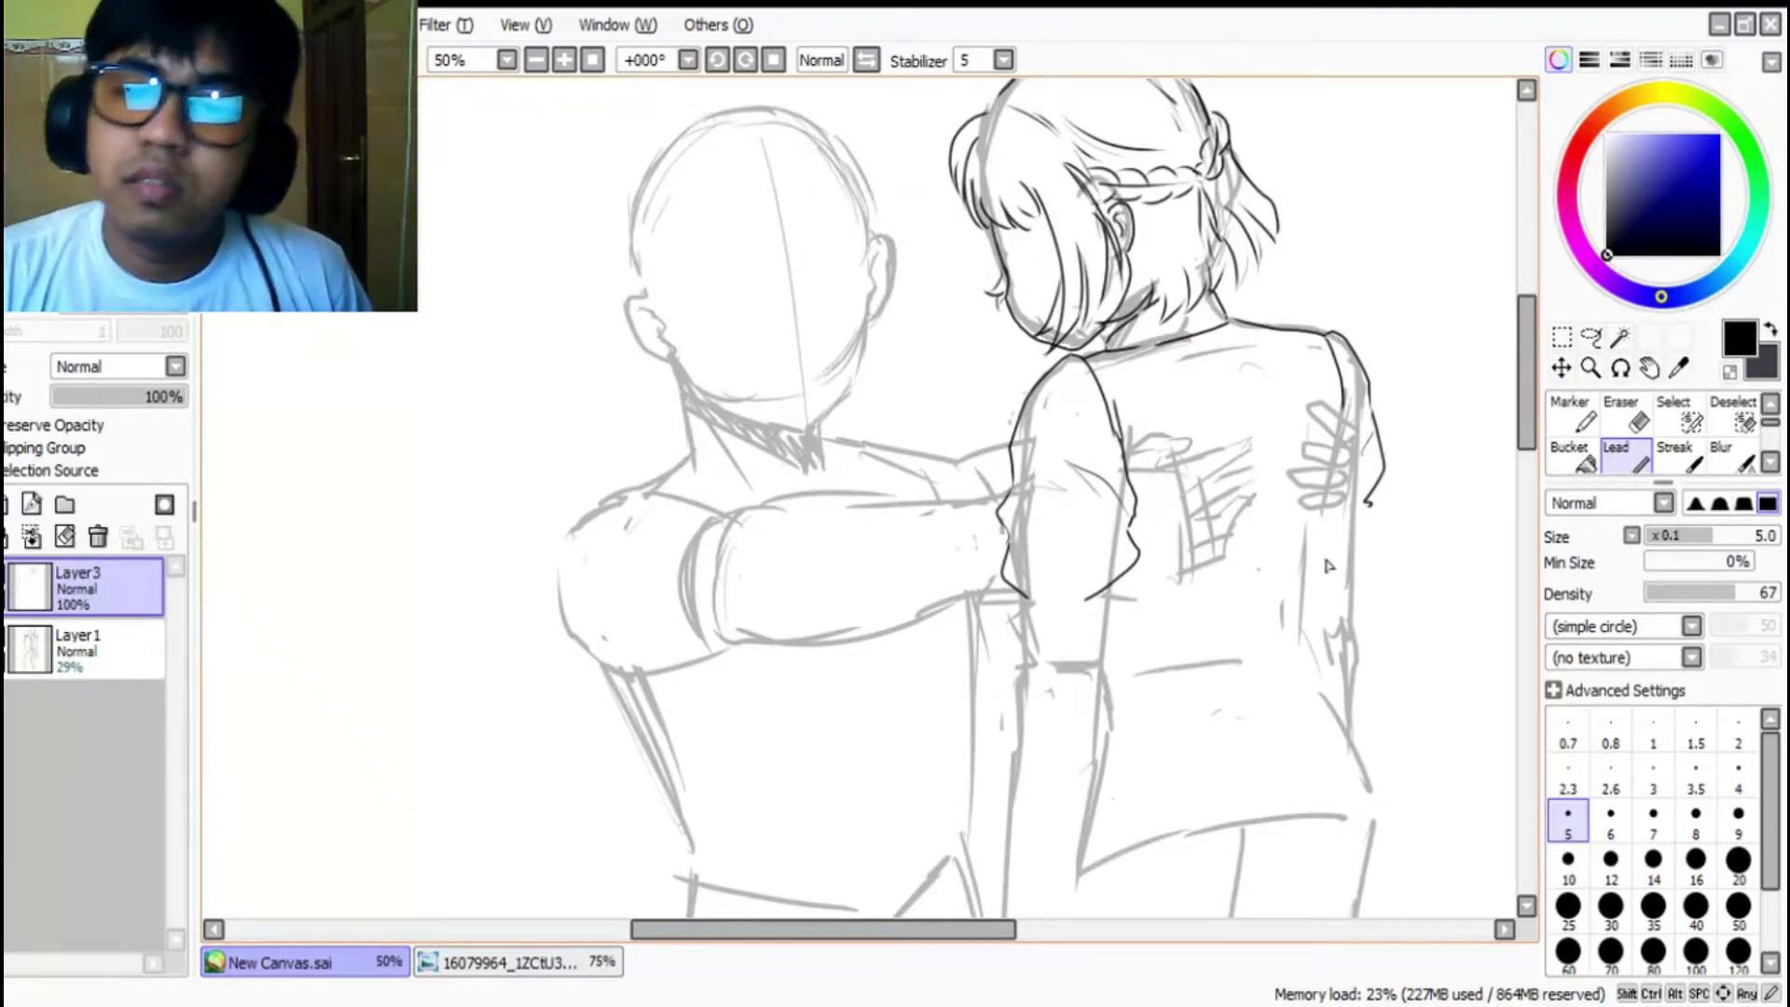
key(e)
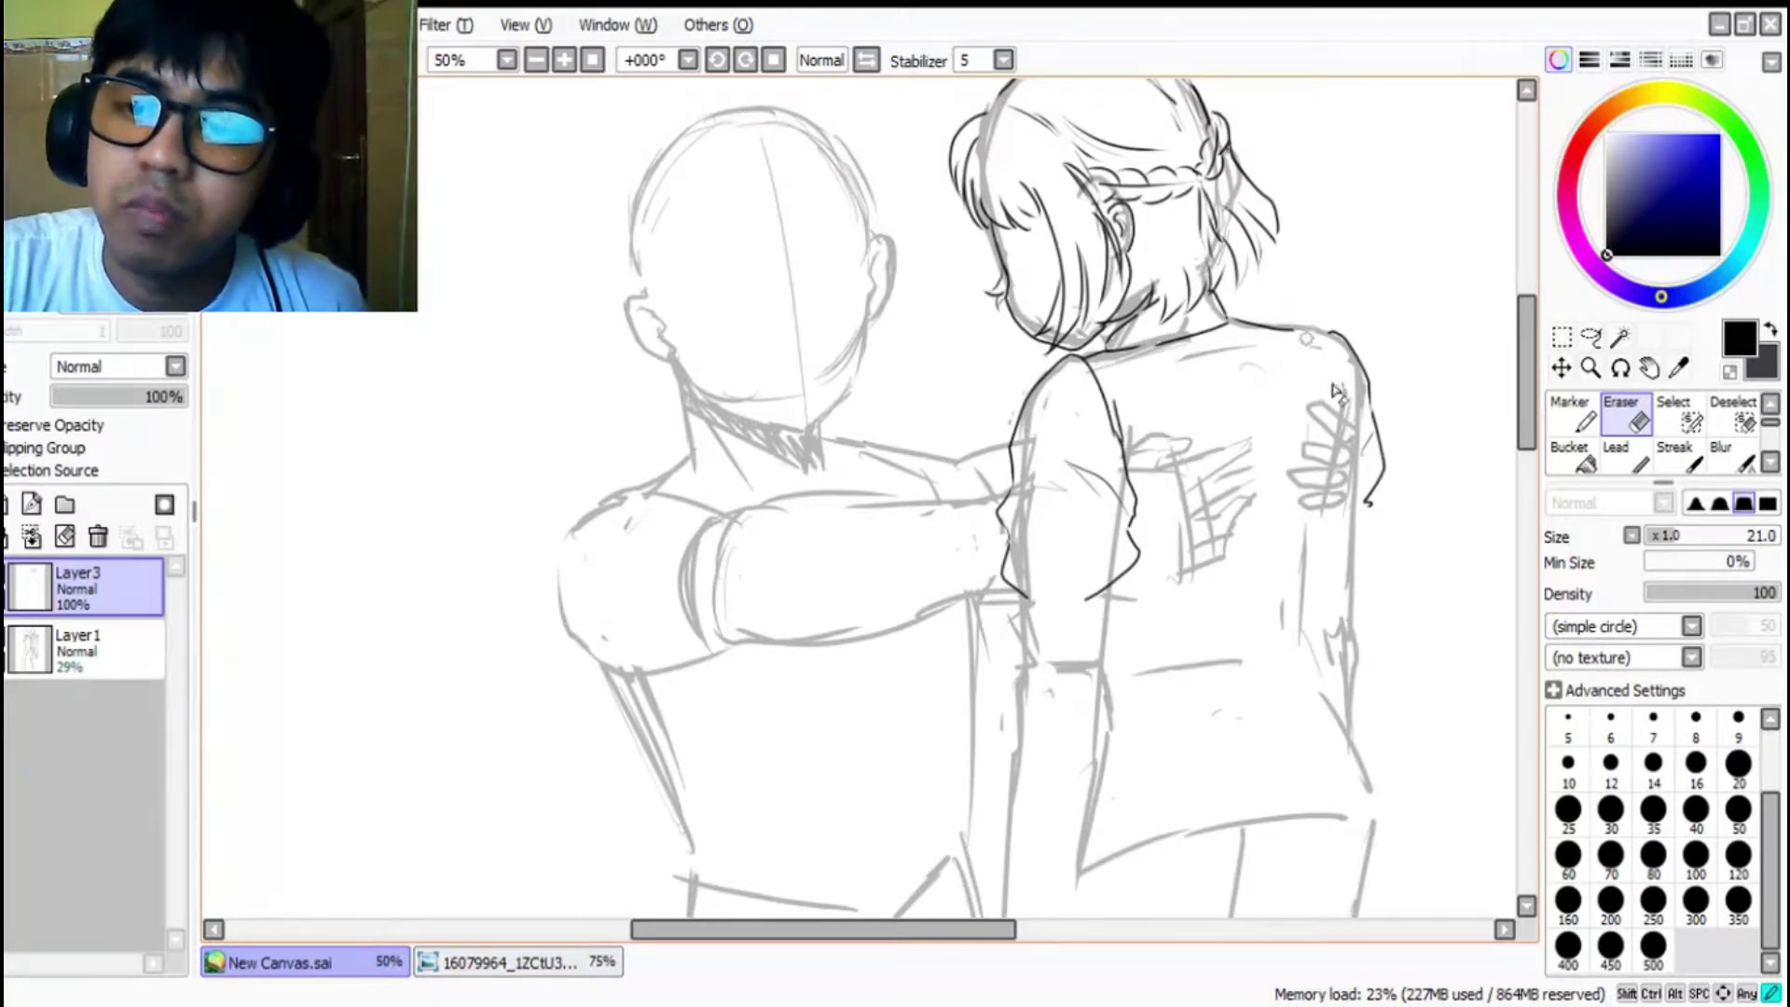
click(1588, 419)
click(1622, 457)
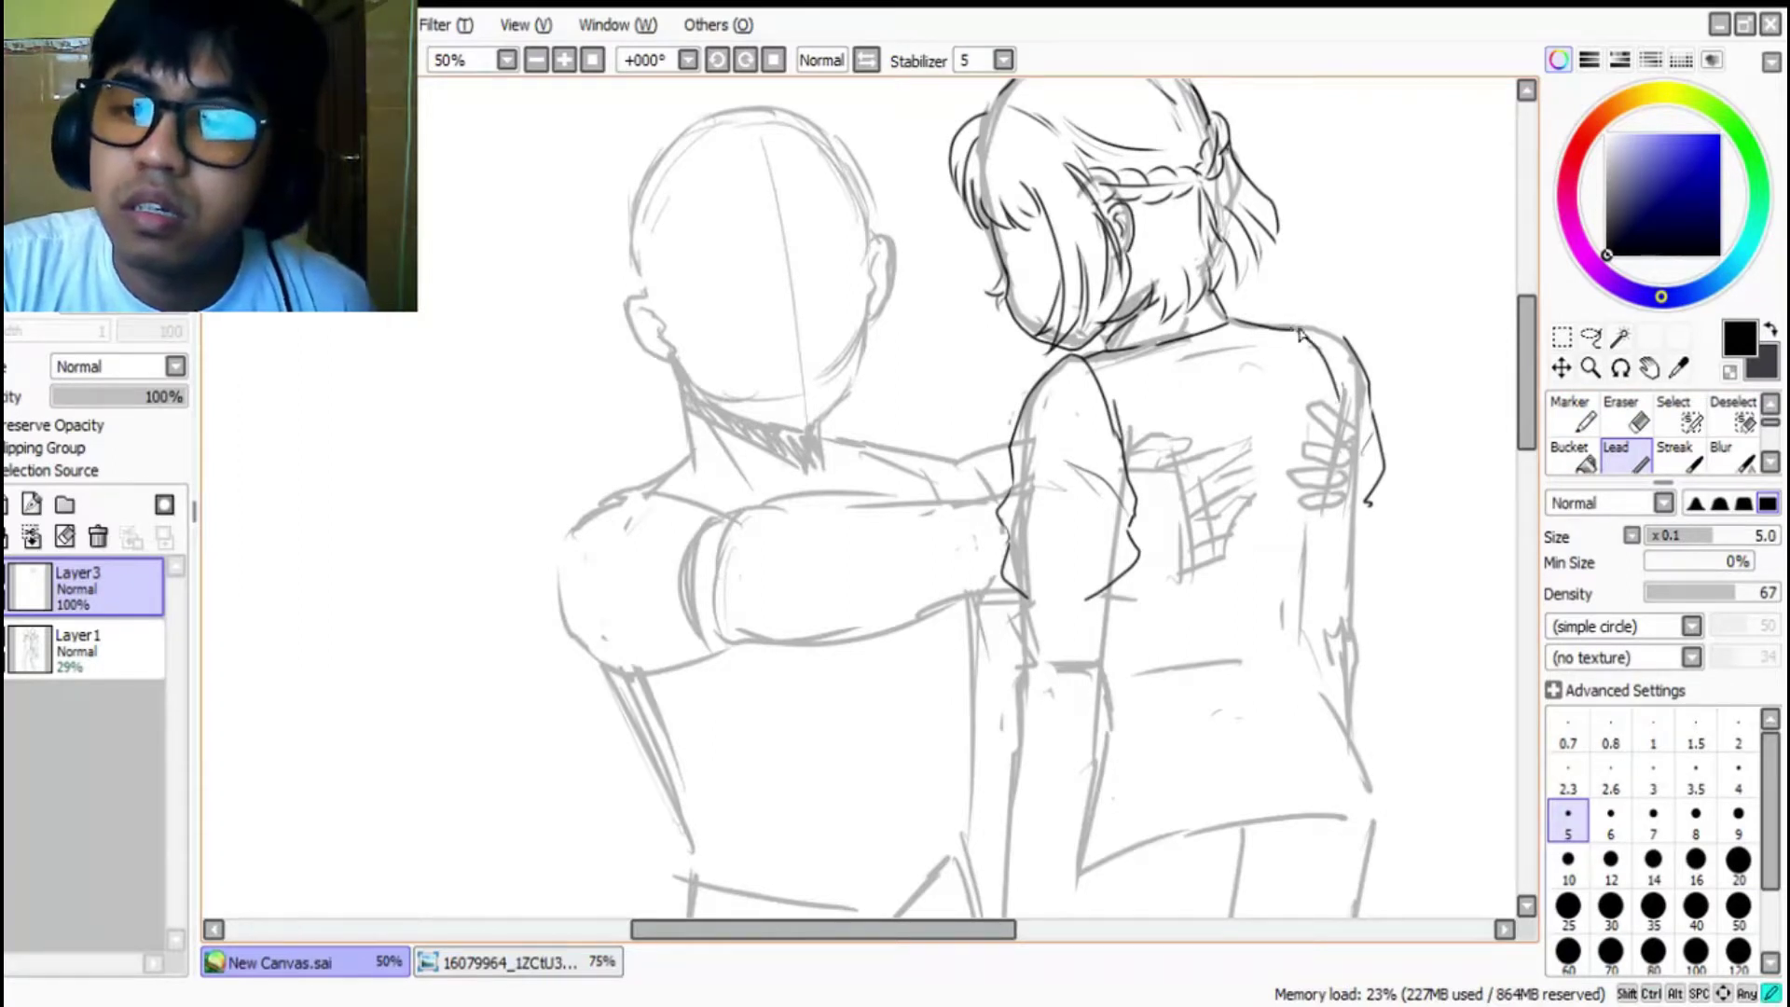
mouse_move(1339, 335)
mouse_down()
mouse_move(1386, 396)
mouse_move(1296, 320)
mouse_move(1354, 354)
mouse_up()
key(ctrl+z)
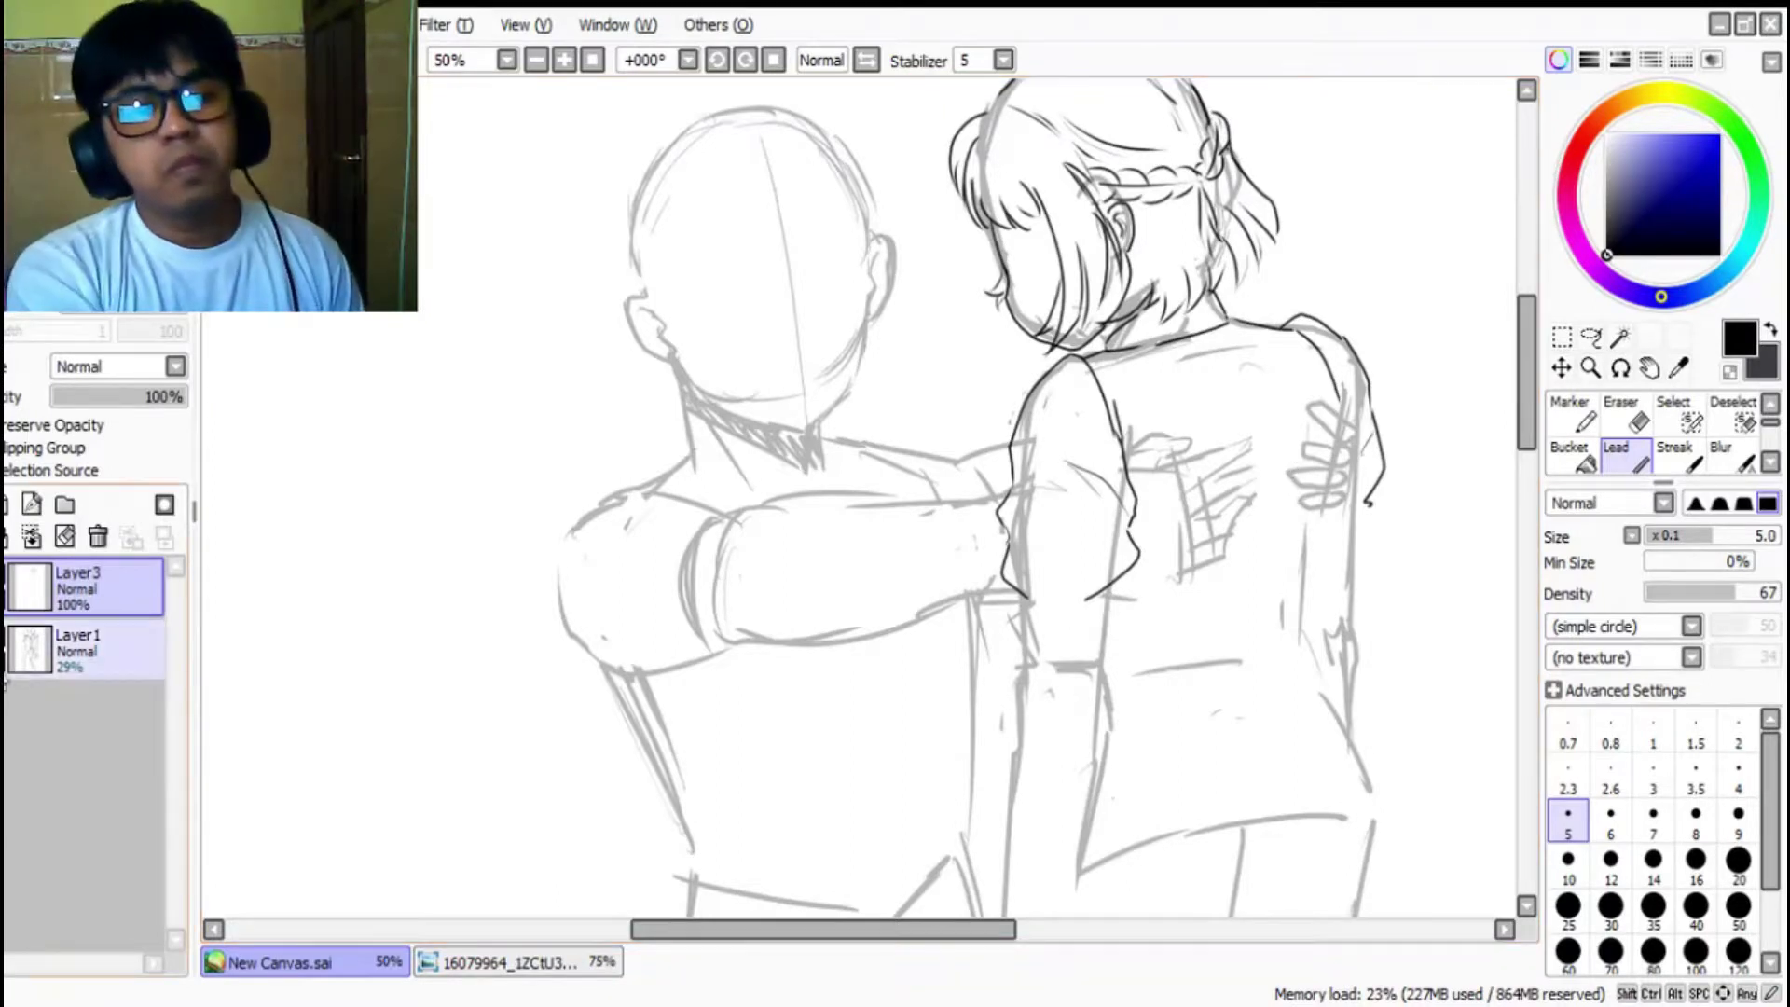
click(5, 652)
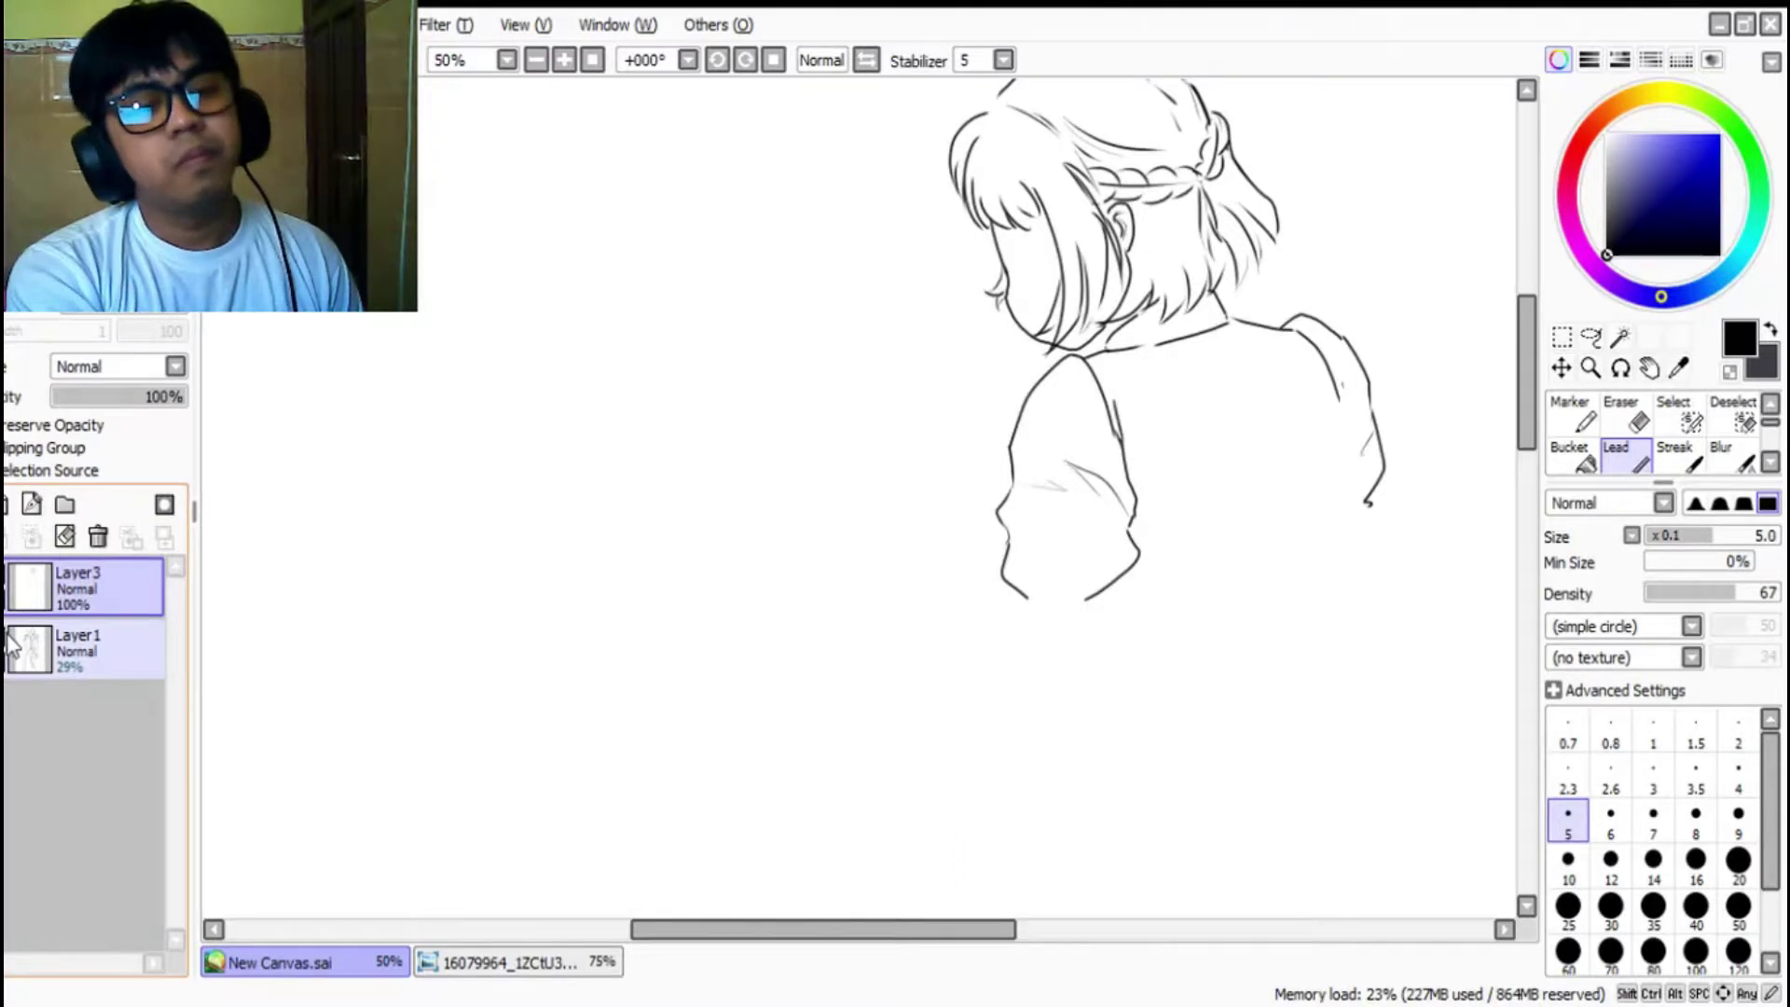
click(7, 650)
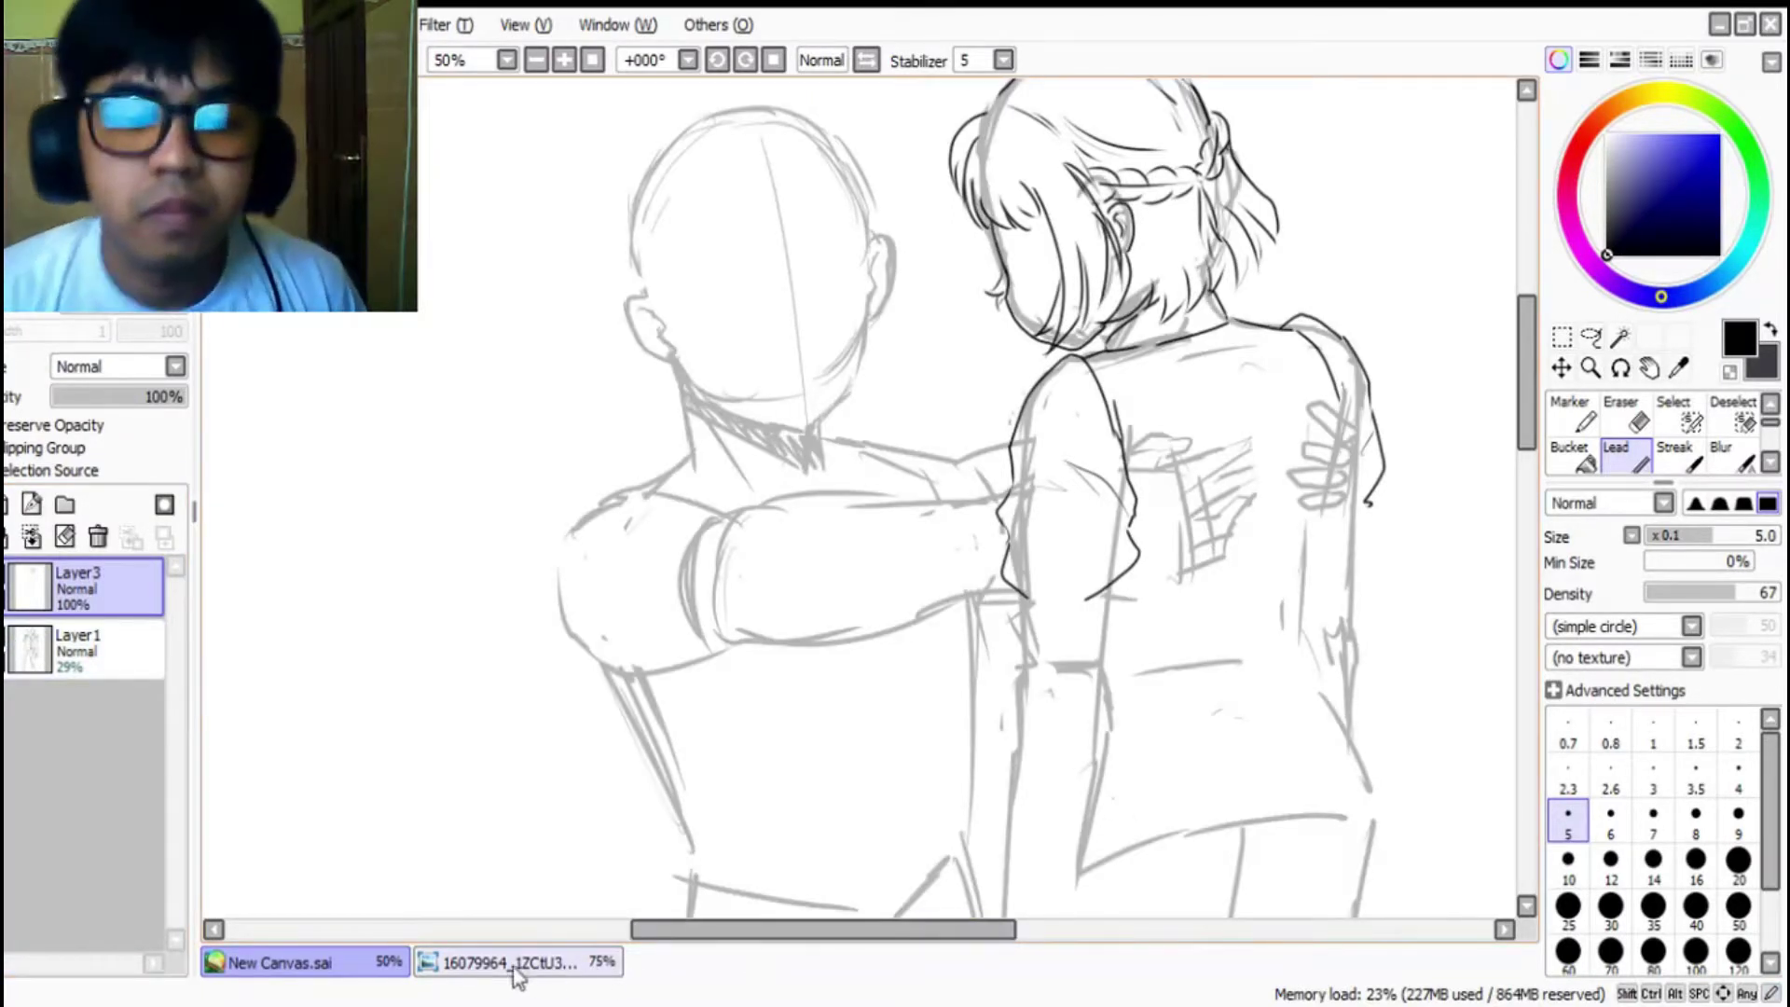
Step: Consult the reference picture and draw the far side of the girl's torso, her waistline and the far hip curve
click(517, 969)
click(333, 962)
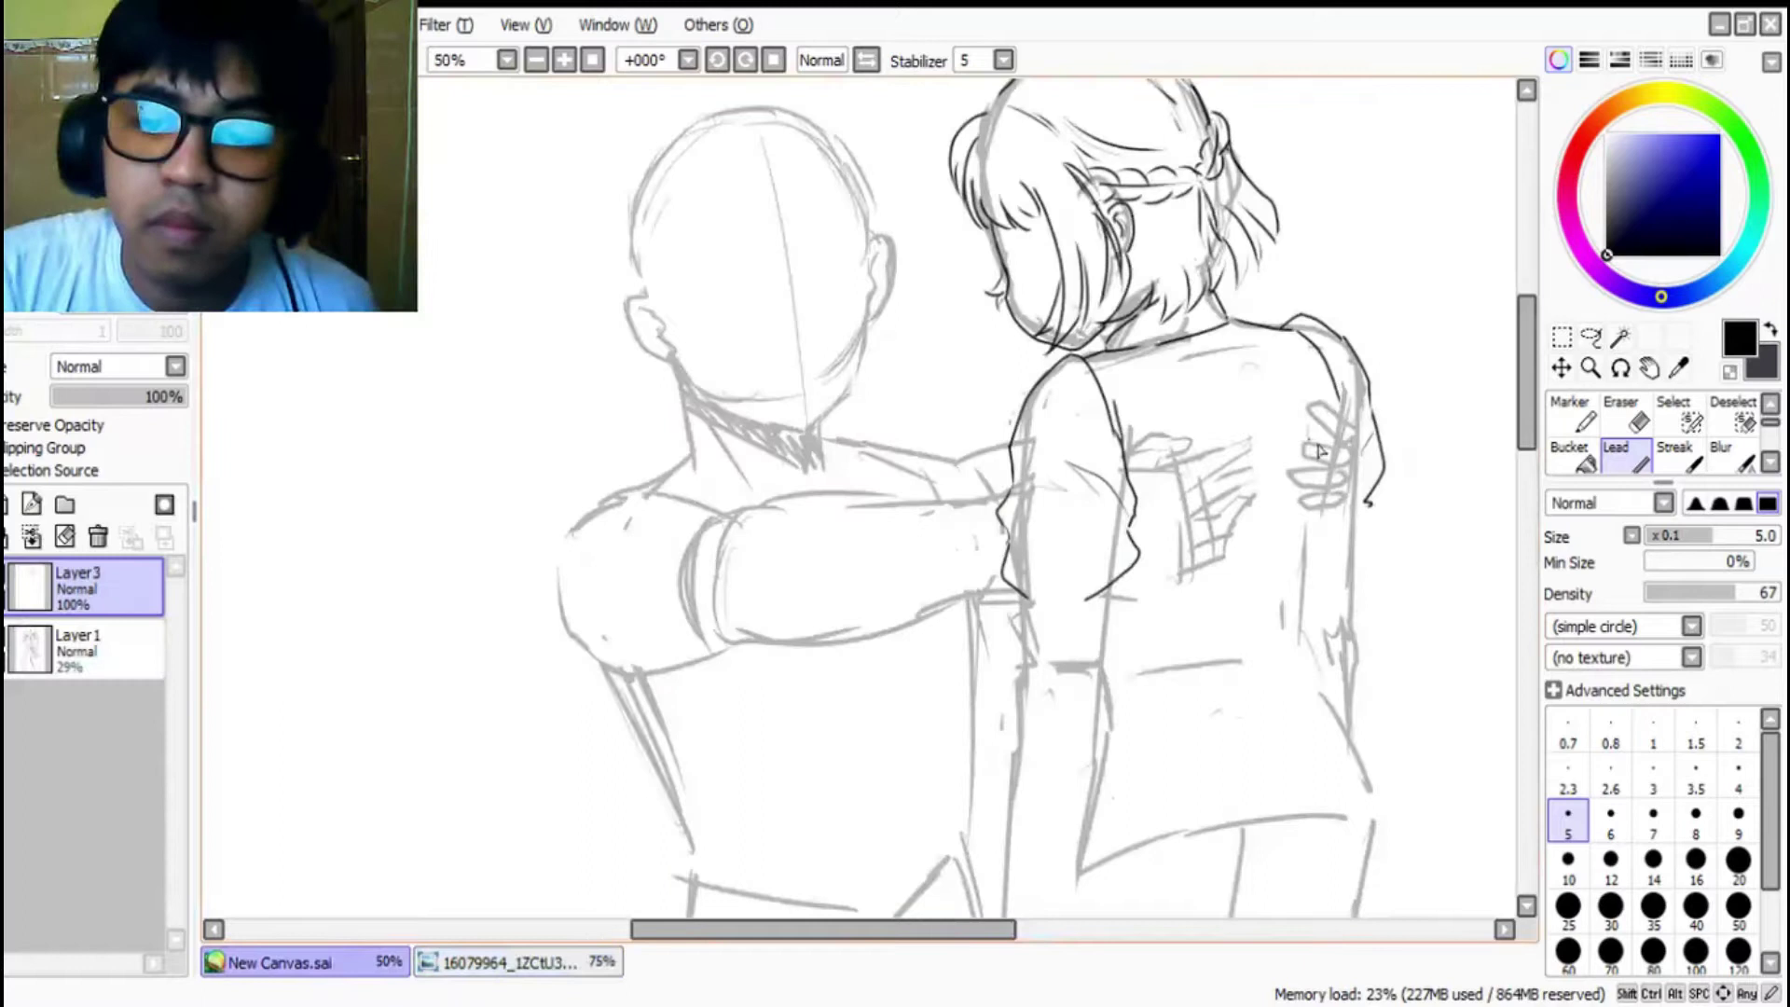
mouse_move(1325, 520)
mouse_down()
mouse_move(1298, 584)
mouse_move(1306, 562)
mouse_move(1305, 643)
mouse_up()
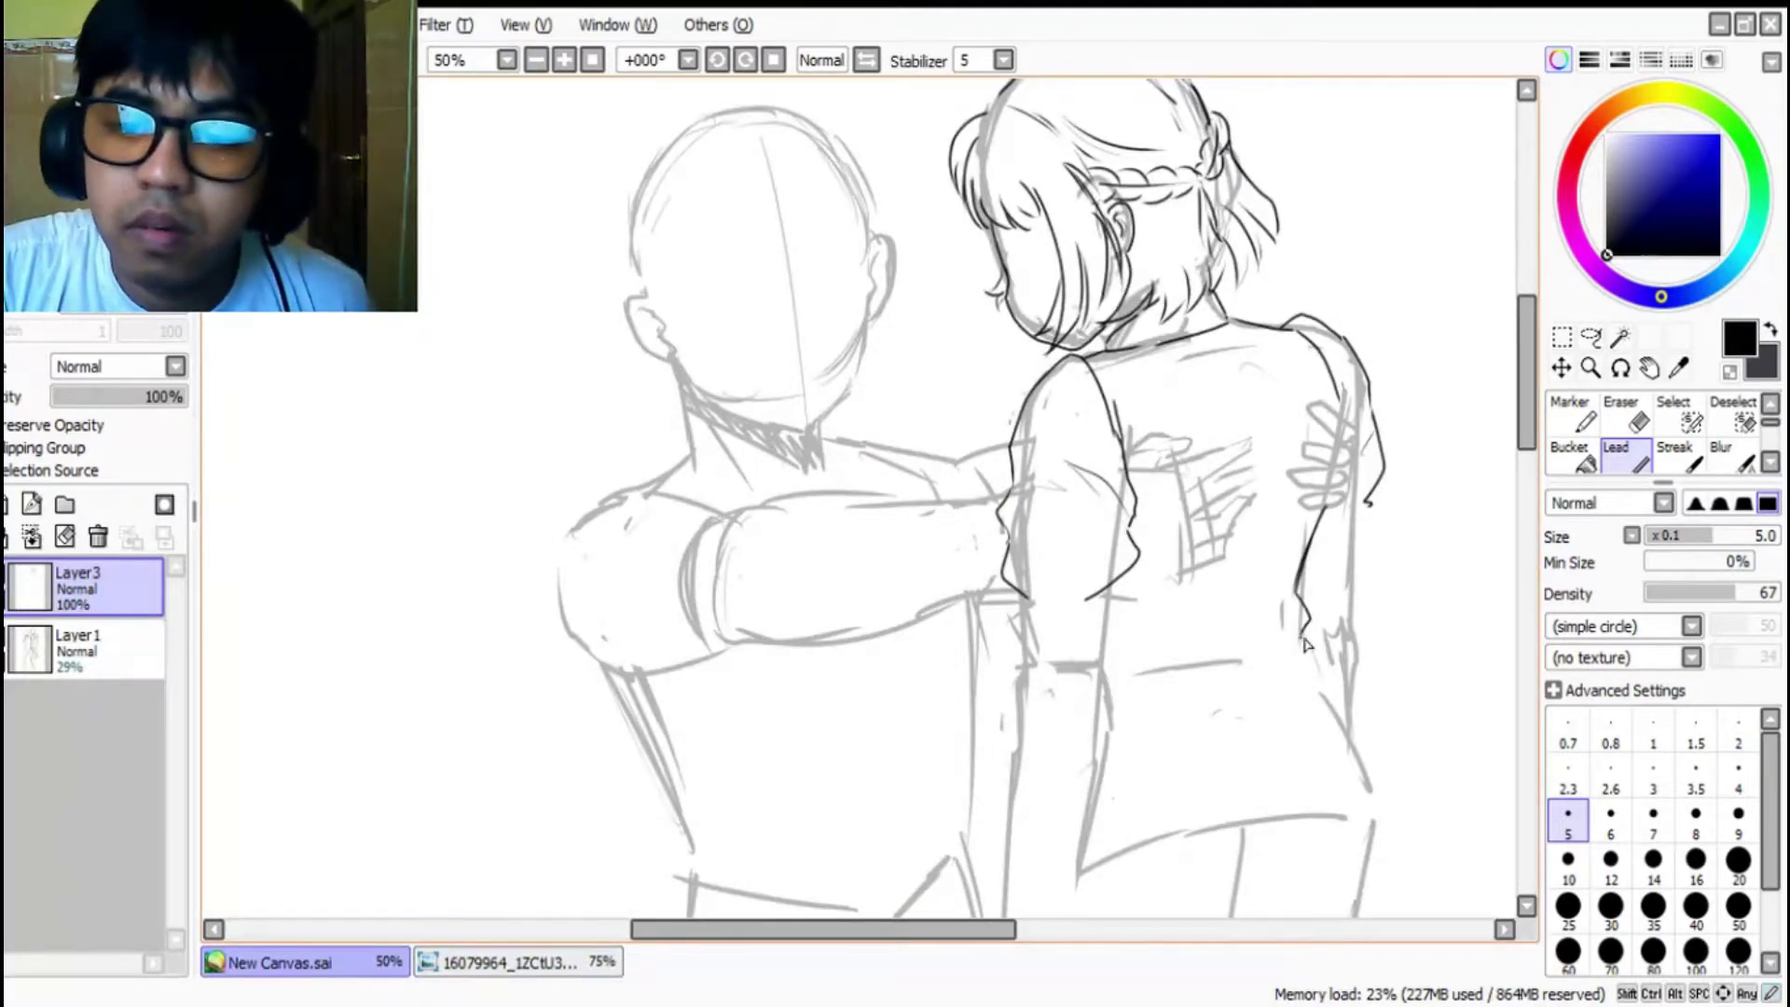
click(550, 973)
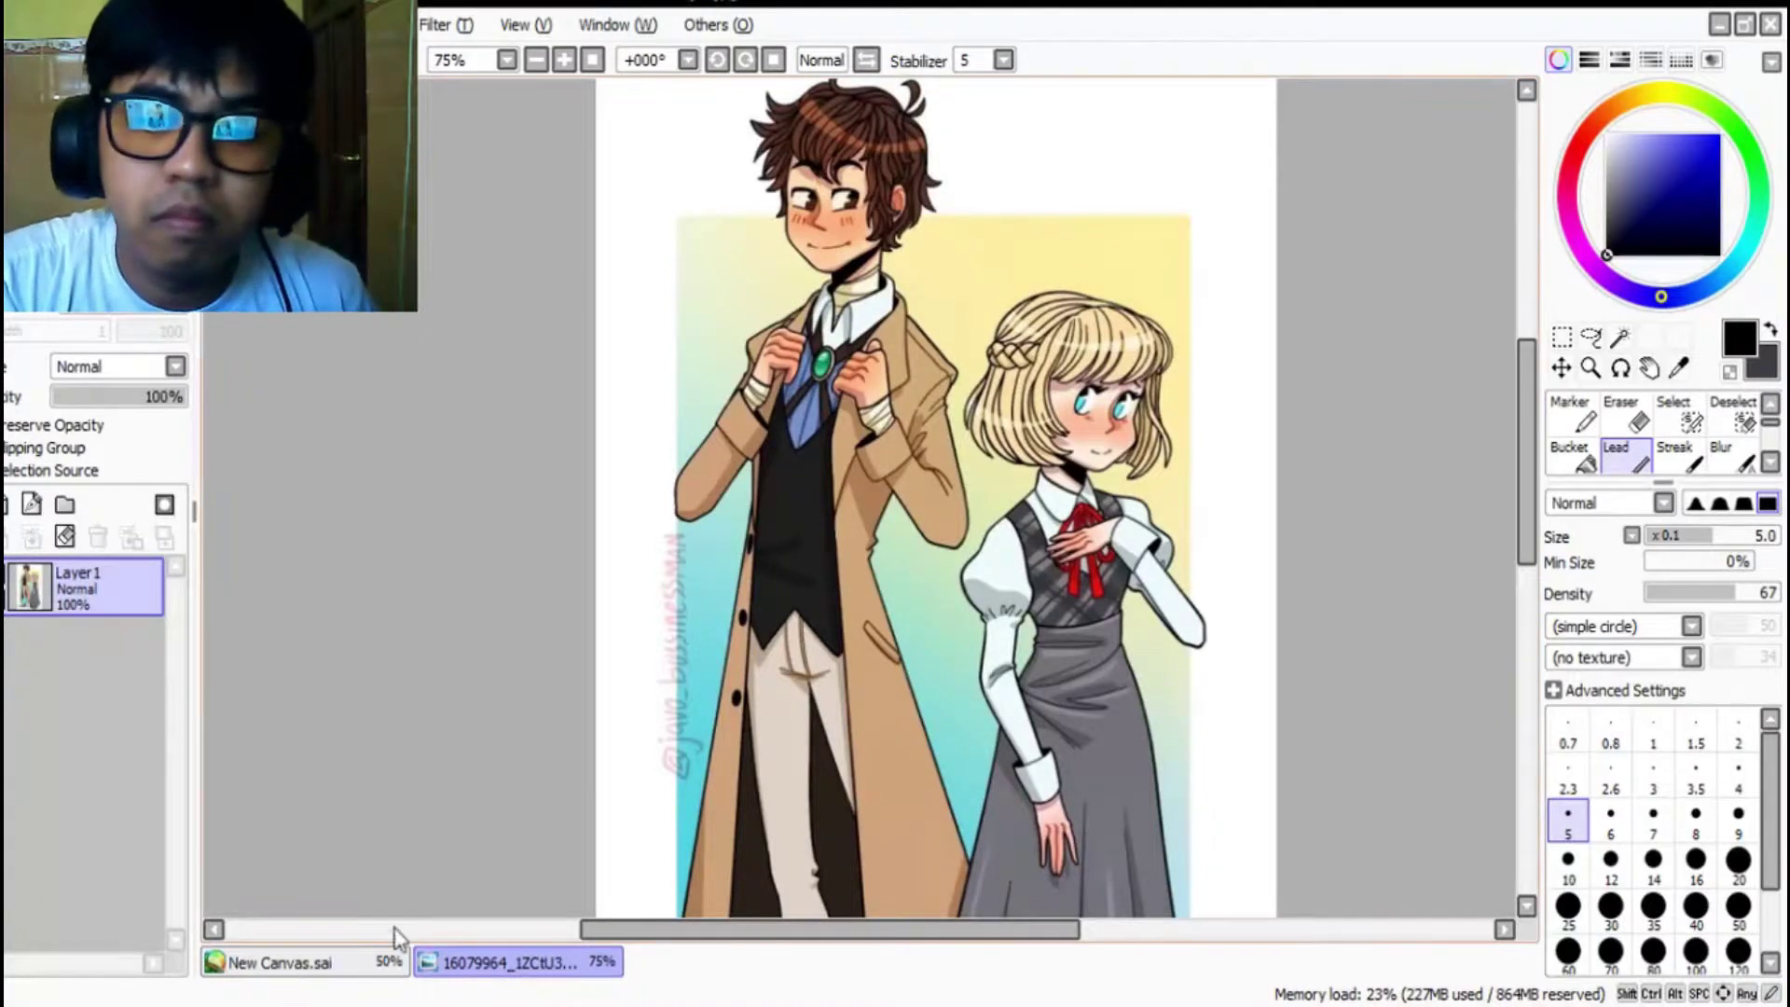
click(350, 960)
mouse_move(1100, 638)
mouse_down()
mouse_move(1109, 676)
mouse_move(1201, 632)
mouse_move(1254, 638)
mouse_move(1115, 682)
mouse_move(1247, 641)
mouse_move(1307, 667)
mouse_move(1375, 798)
mouse_up()
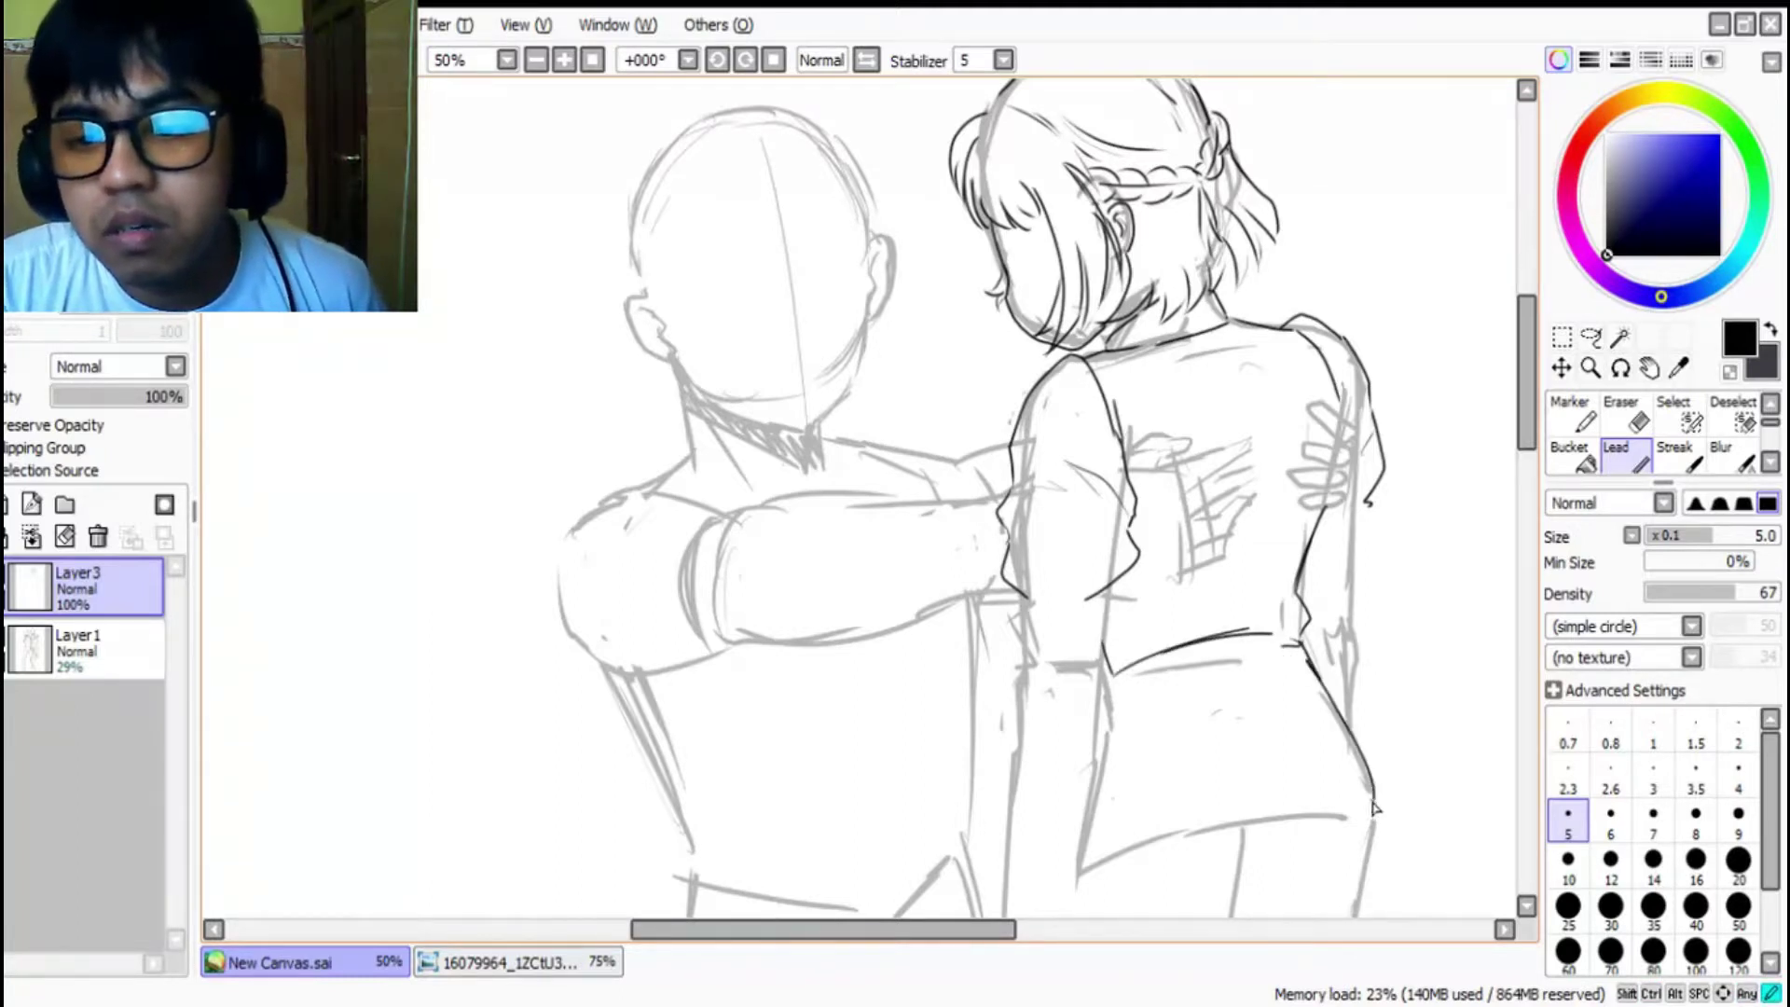
Step: Draw the skirt's far edge from the hip down to the knee and add short fold lines below the hip
scroll(1525, 485, down, 5)
mouse_move(1375, 503)
mouse_down()
mouse_move(1327, 720)
mouse_move(1351, 638)
mouse_move(1349, 762)
mouse_up()
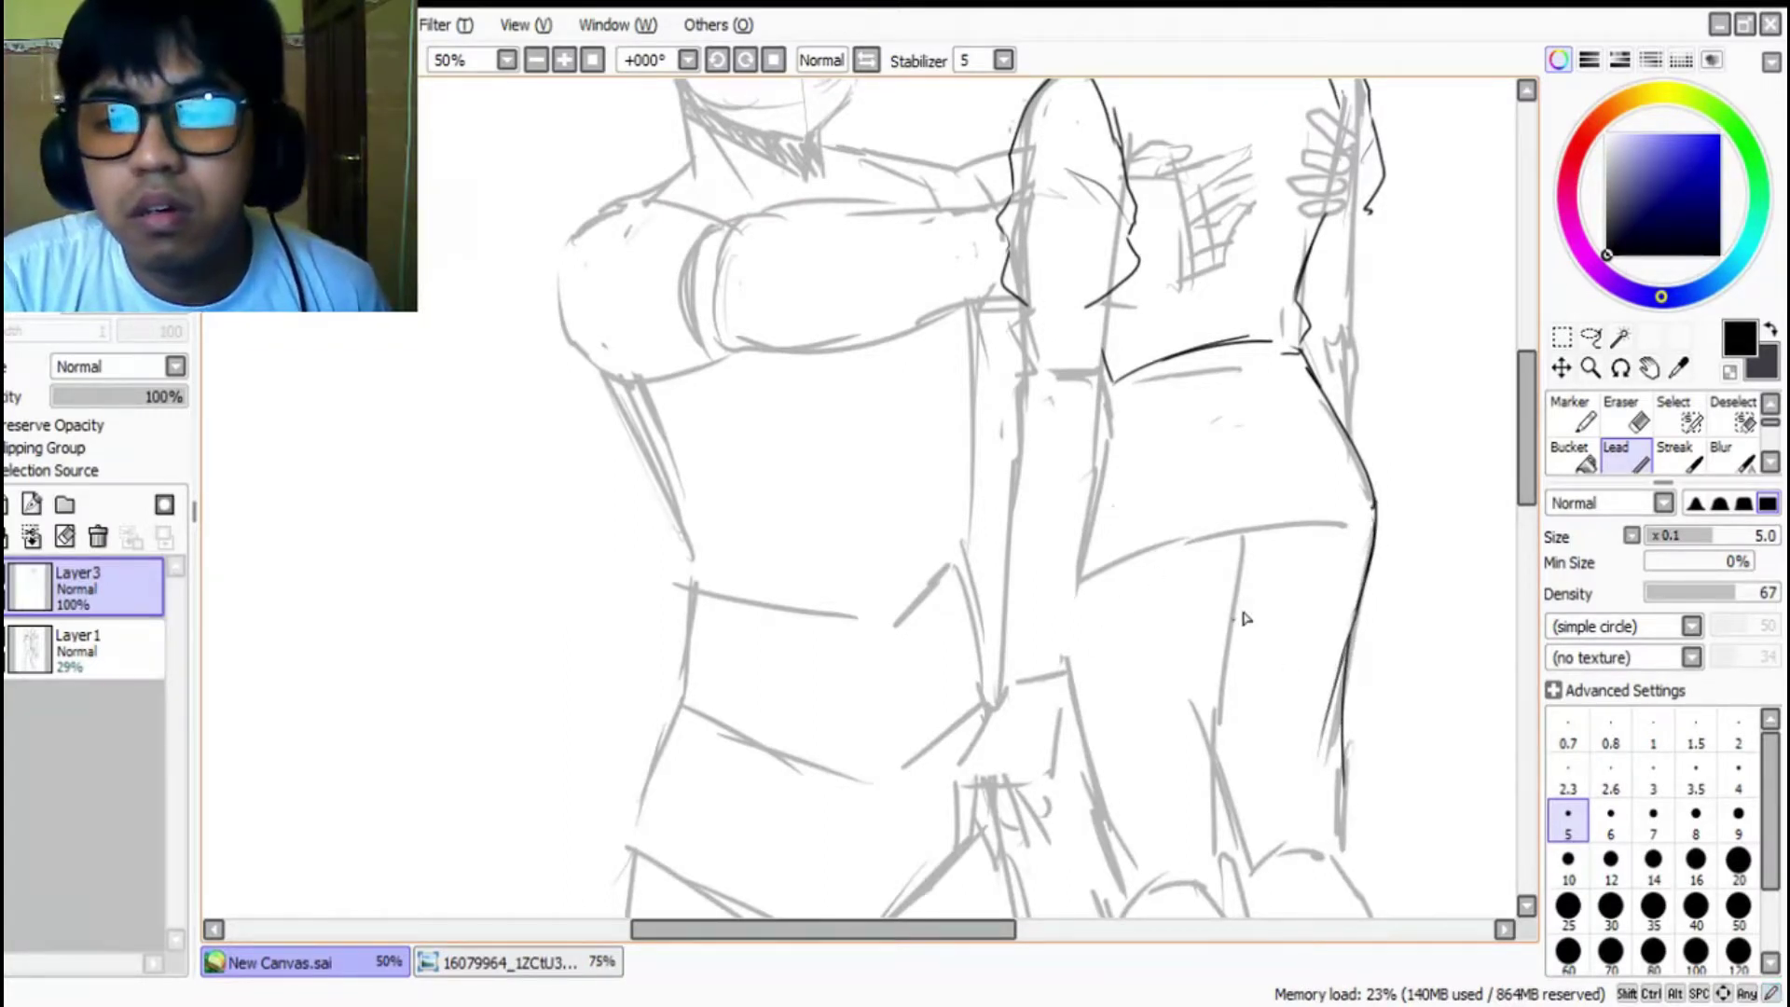
mouse_move(1315, 531)
mouse_down()
mouse_move(1179, 602)
mouse_move(1292, 575)
mouse_up()
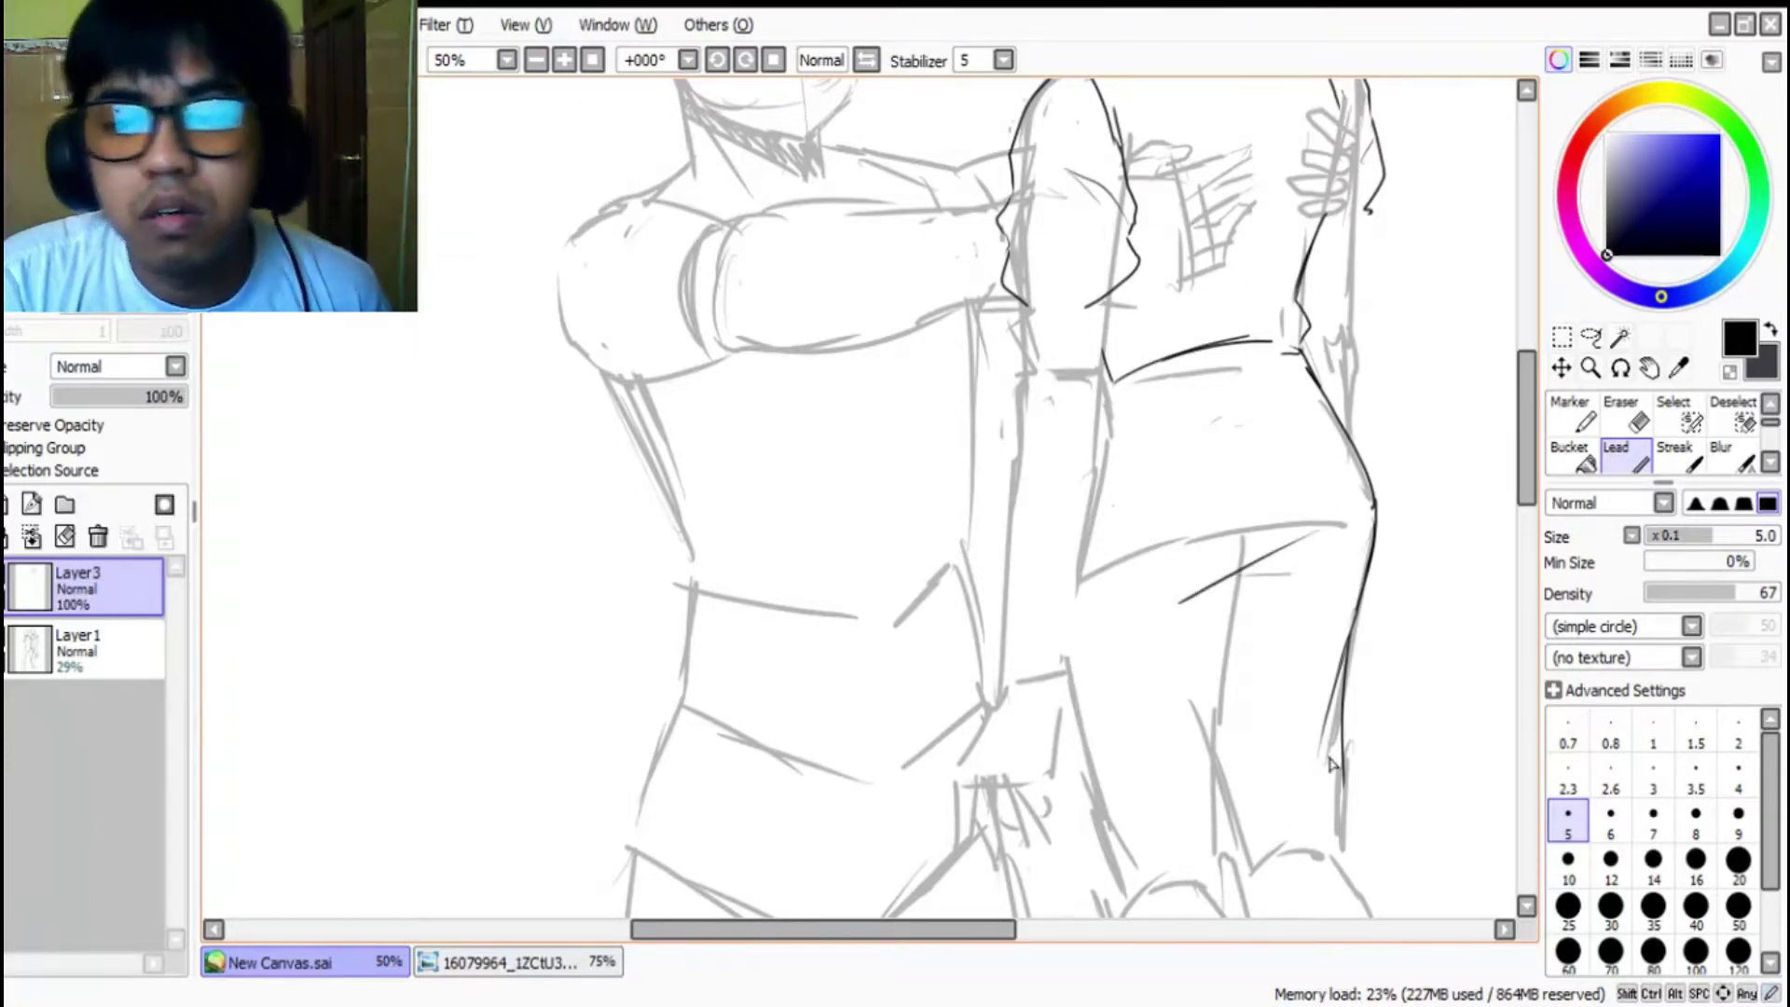
Step: Consult the skirt in the reference picture and draw its flared near edge below the man's hand, undoing the first stroke
click(1527, 573)
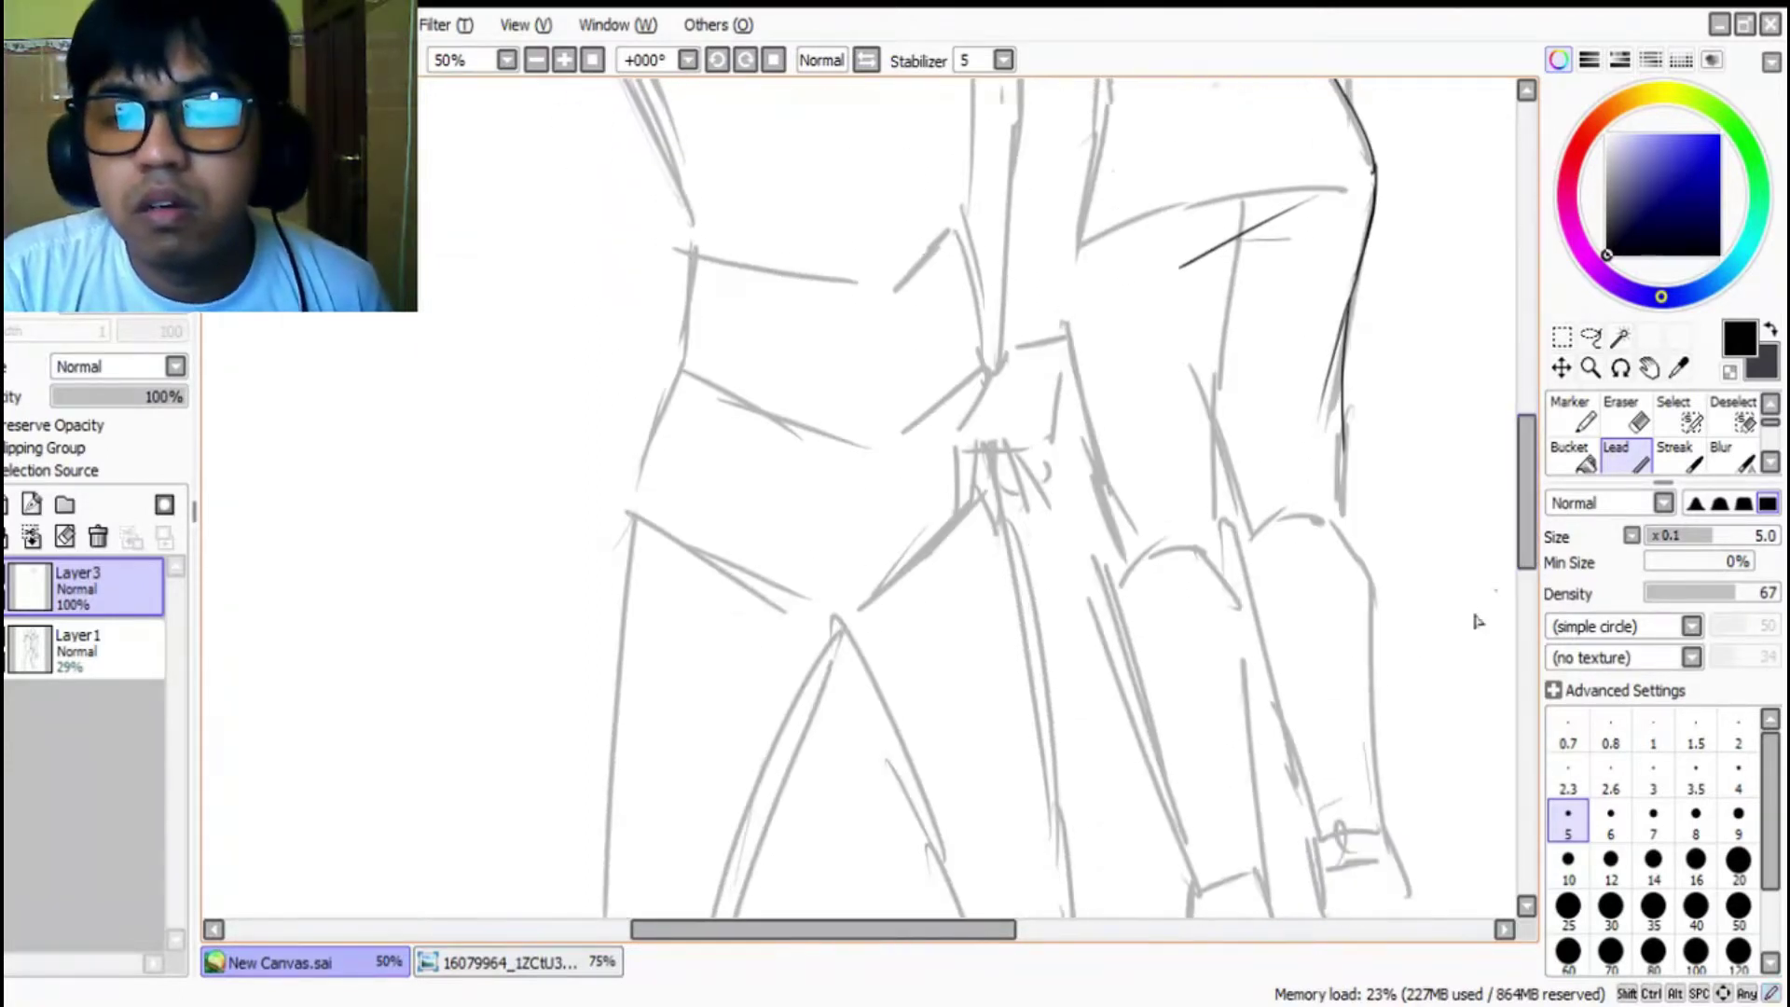
click(550, 958)
drag(1525, 522, 1503, 583)
click(396, 954)
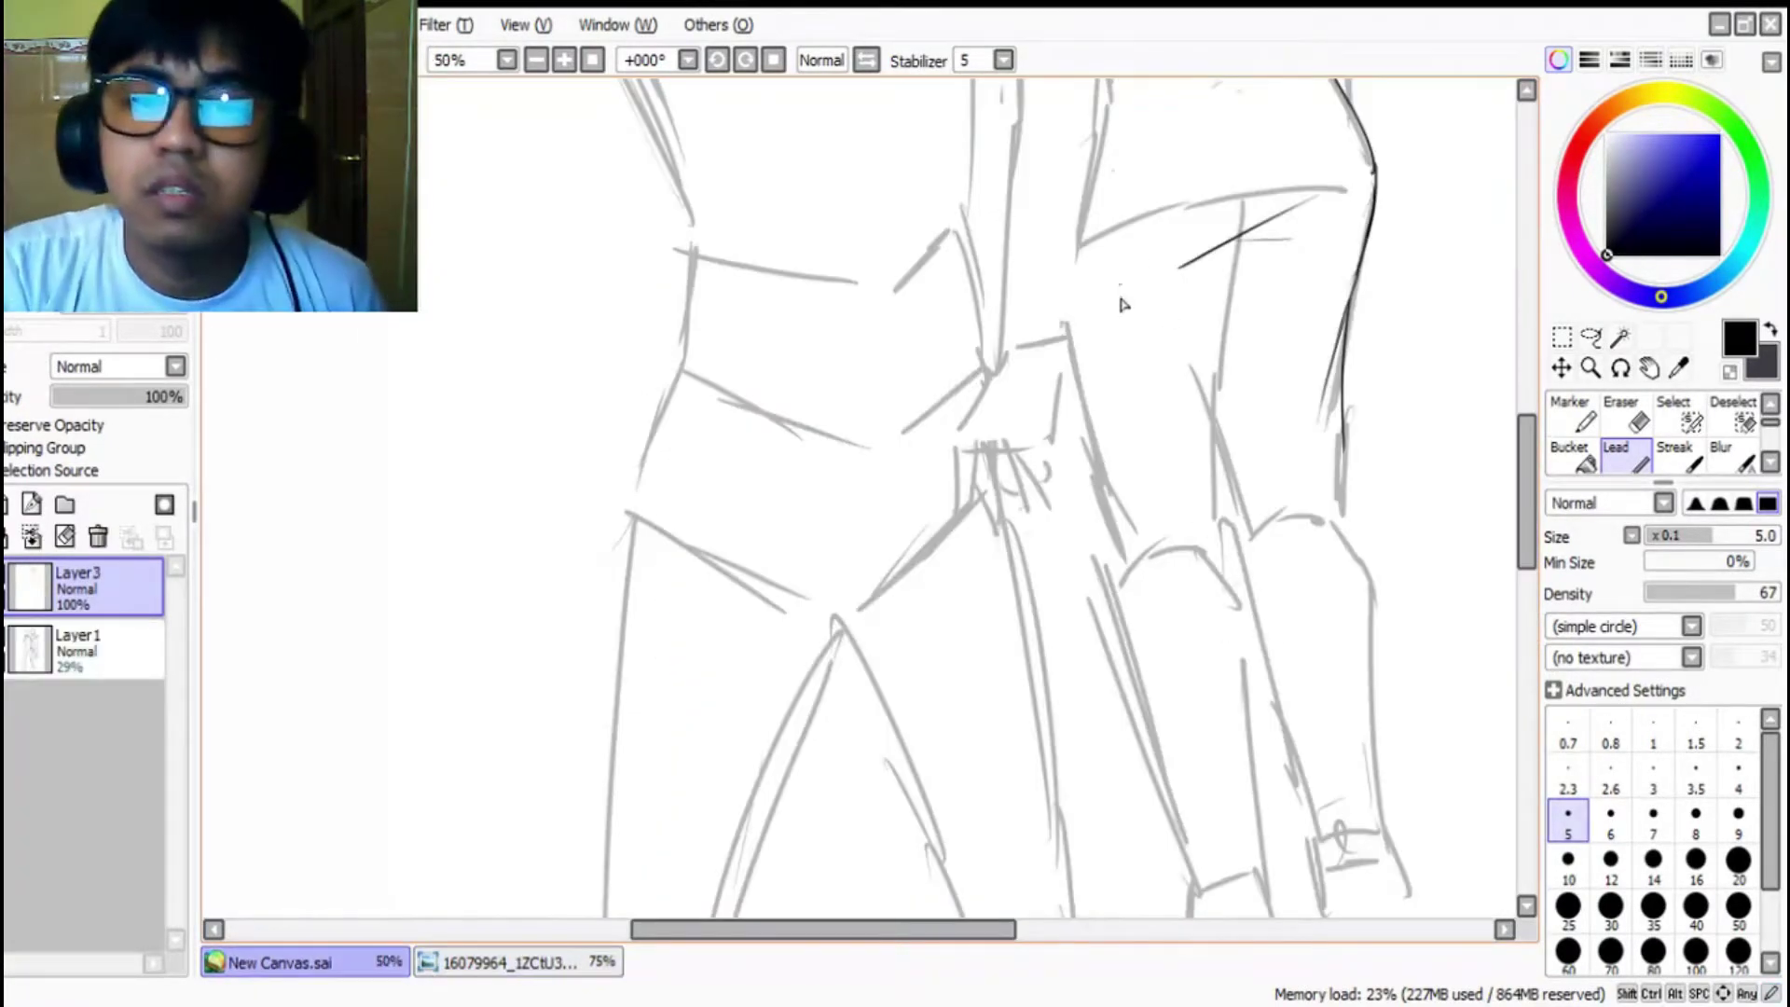
drag(1066, 381, 1030, 807)
key(ctrl+z)
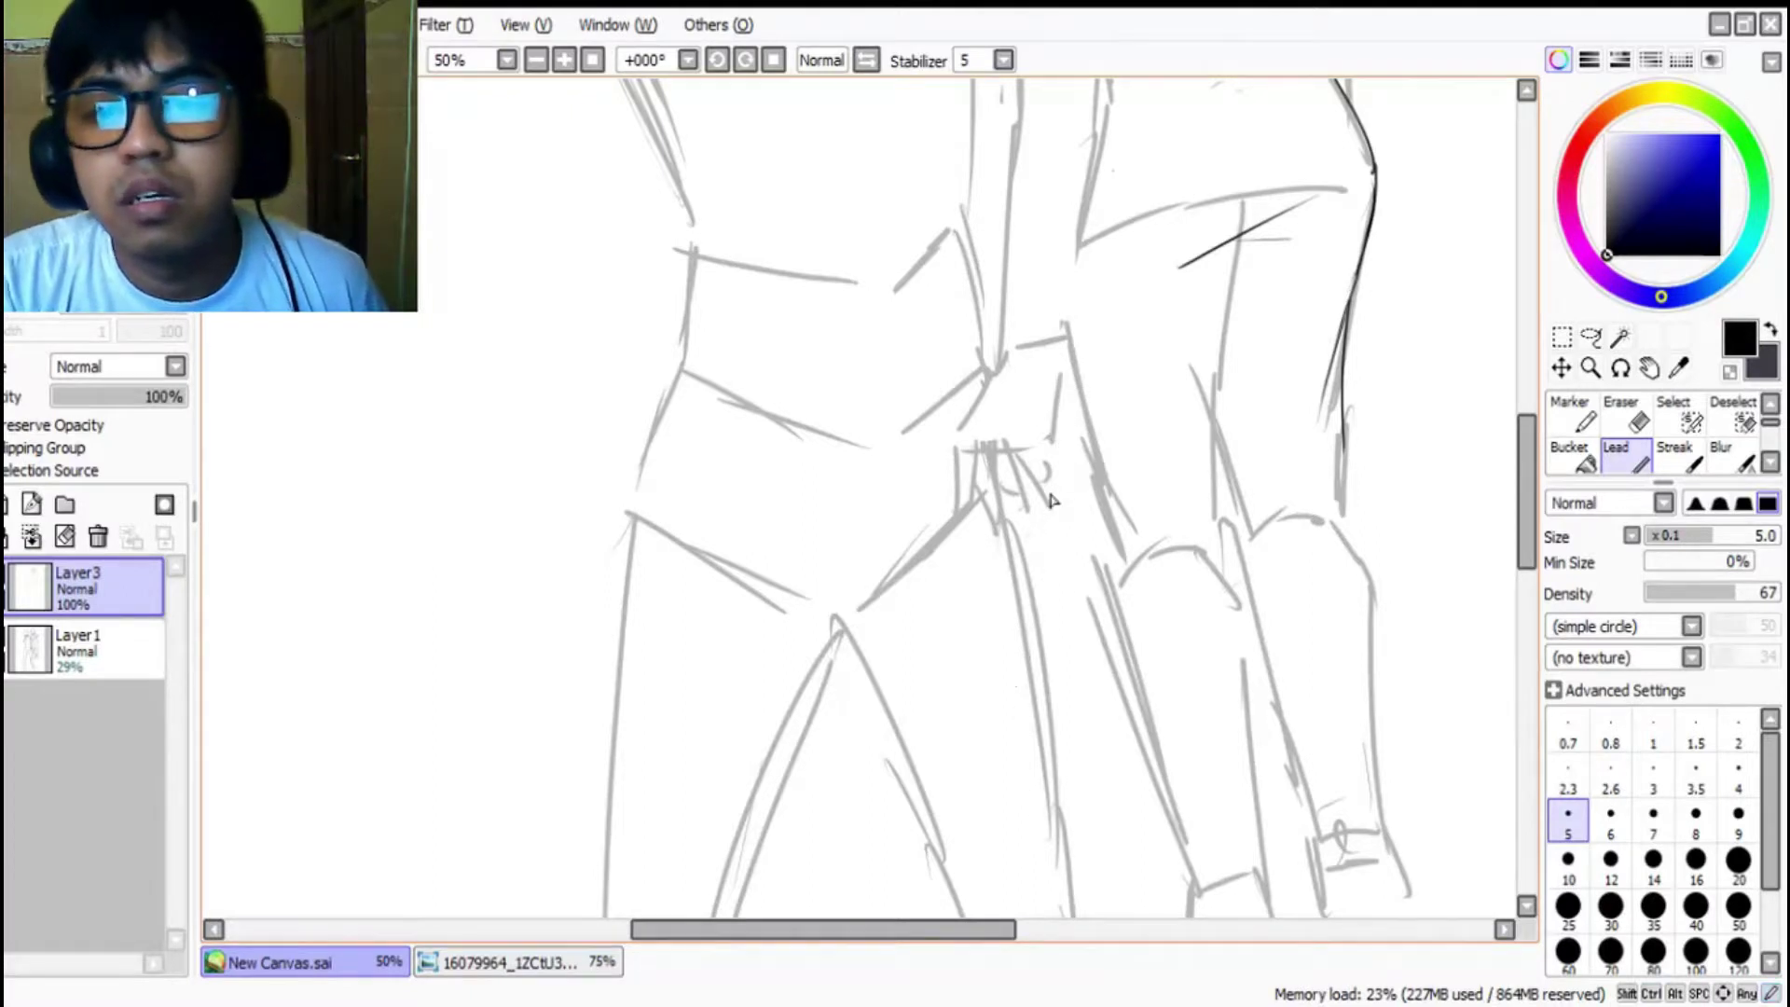
mouse_move(1005, 518)
mouse_down()
mouse_move(940, 764)
mouse_move(948, 827)
mouse_move(960, 802)
mouse_move(1025, 834)
mouse_move(1089, 829)
mouse_move(966, 804)
mouse_move(1033, 845)
mouse_move(969, 829)
mouse_move(1072, 849)
mouse_up()
Step: Draw the skirt's wavy hem, inner fold lines and flared far edge, and hide Layer1 to check the line art
drag(946, 824, 993, 822)
drag(1106, 675, 1087, 853)
drag(1106, 644, 1105, 350)
mouse_move(1087, 853)
mouse_down()
mouse_move(1243, 868)
mouse_move(1267, 815)
mouse_move(1232, 543)
mouse_up()
mouse_move(1244, 592)
mouse_down()
mouse_move(1293, 757)
mouse_move(1337, 799)
mouse_move(1421, 757)
mouse_up()
drag(1347, 440, 1463, 638)
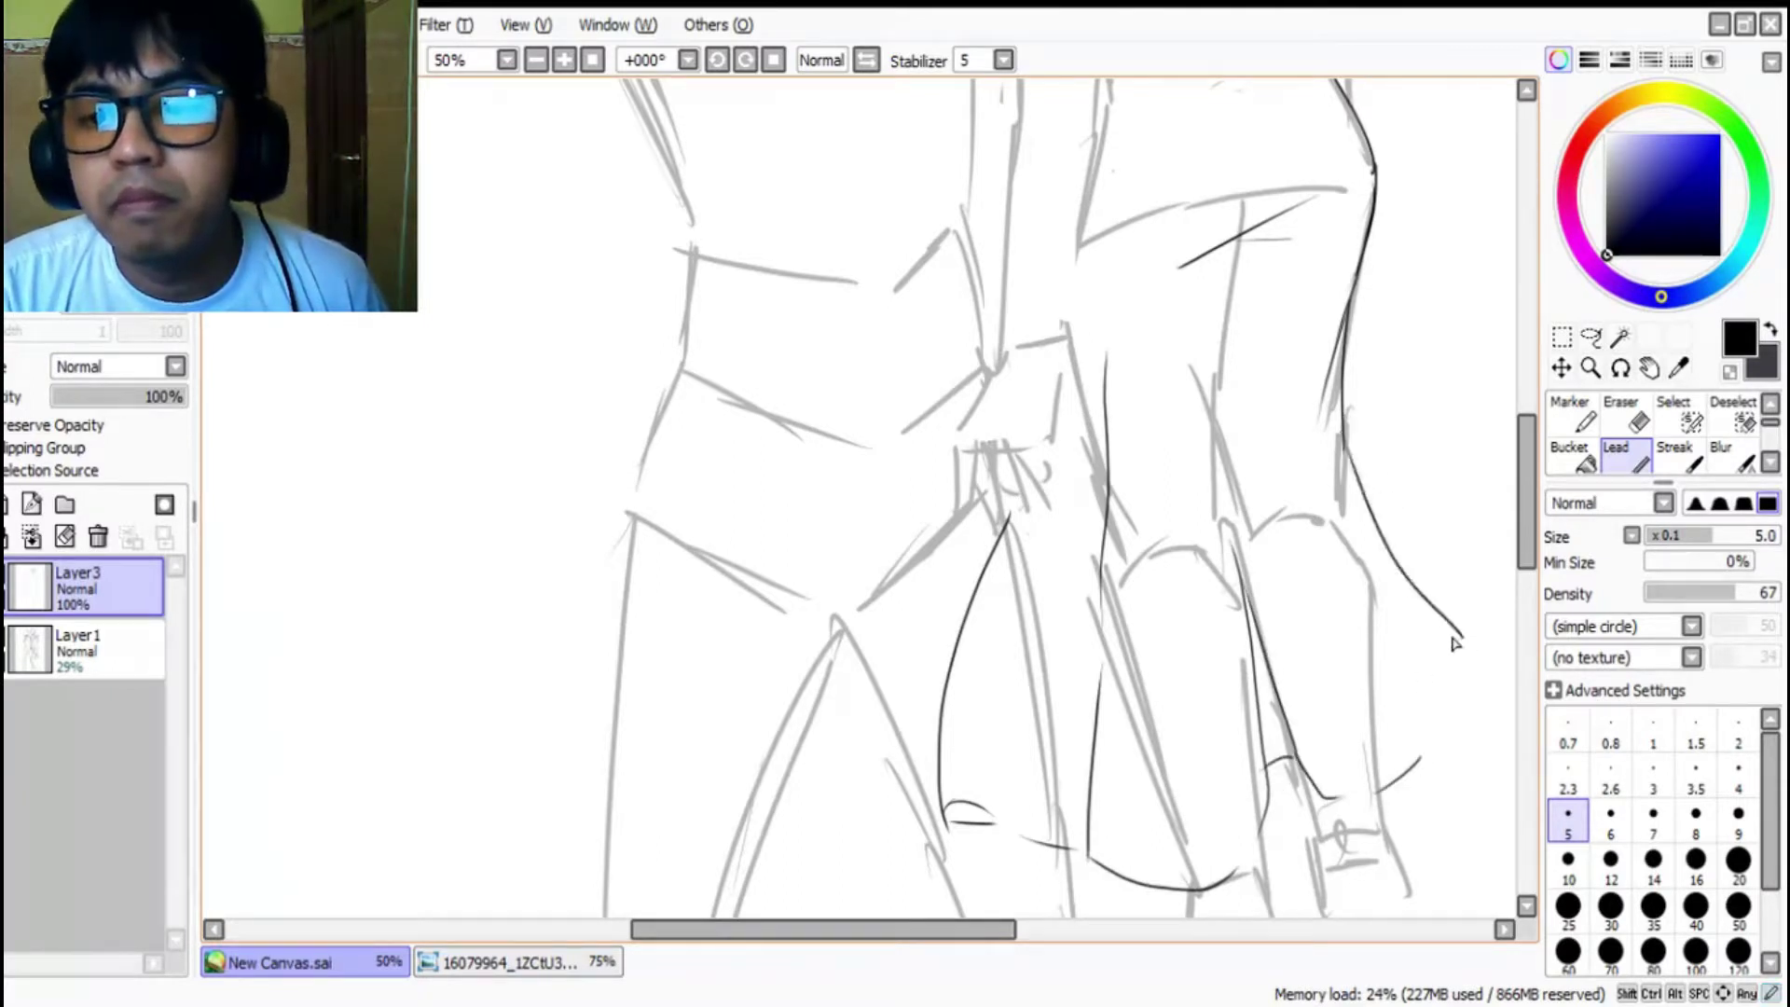
mouse_move(1383, 586)
mouse_down()
mouse_move(1447, 744)
mouse_move(1465, 708)
mouse_move(1513, 687)
mouse_move(1465, 636)
mouse_up()
scroll(1450, 678, down, 2)
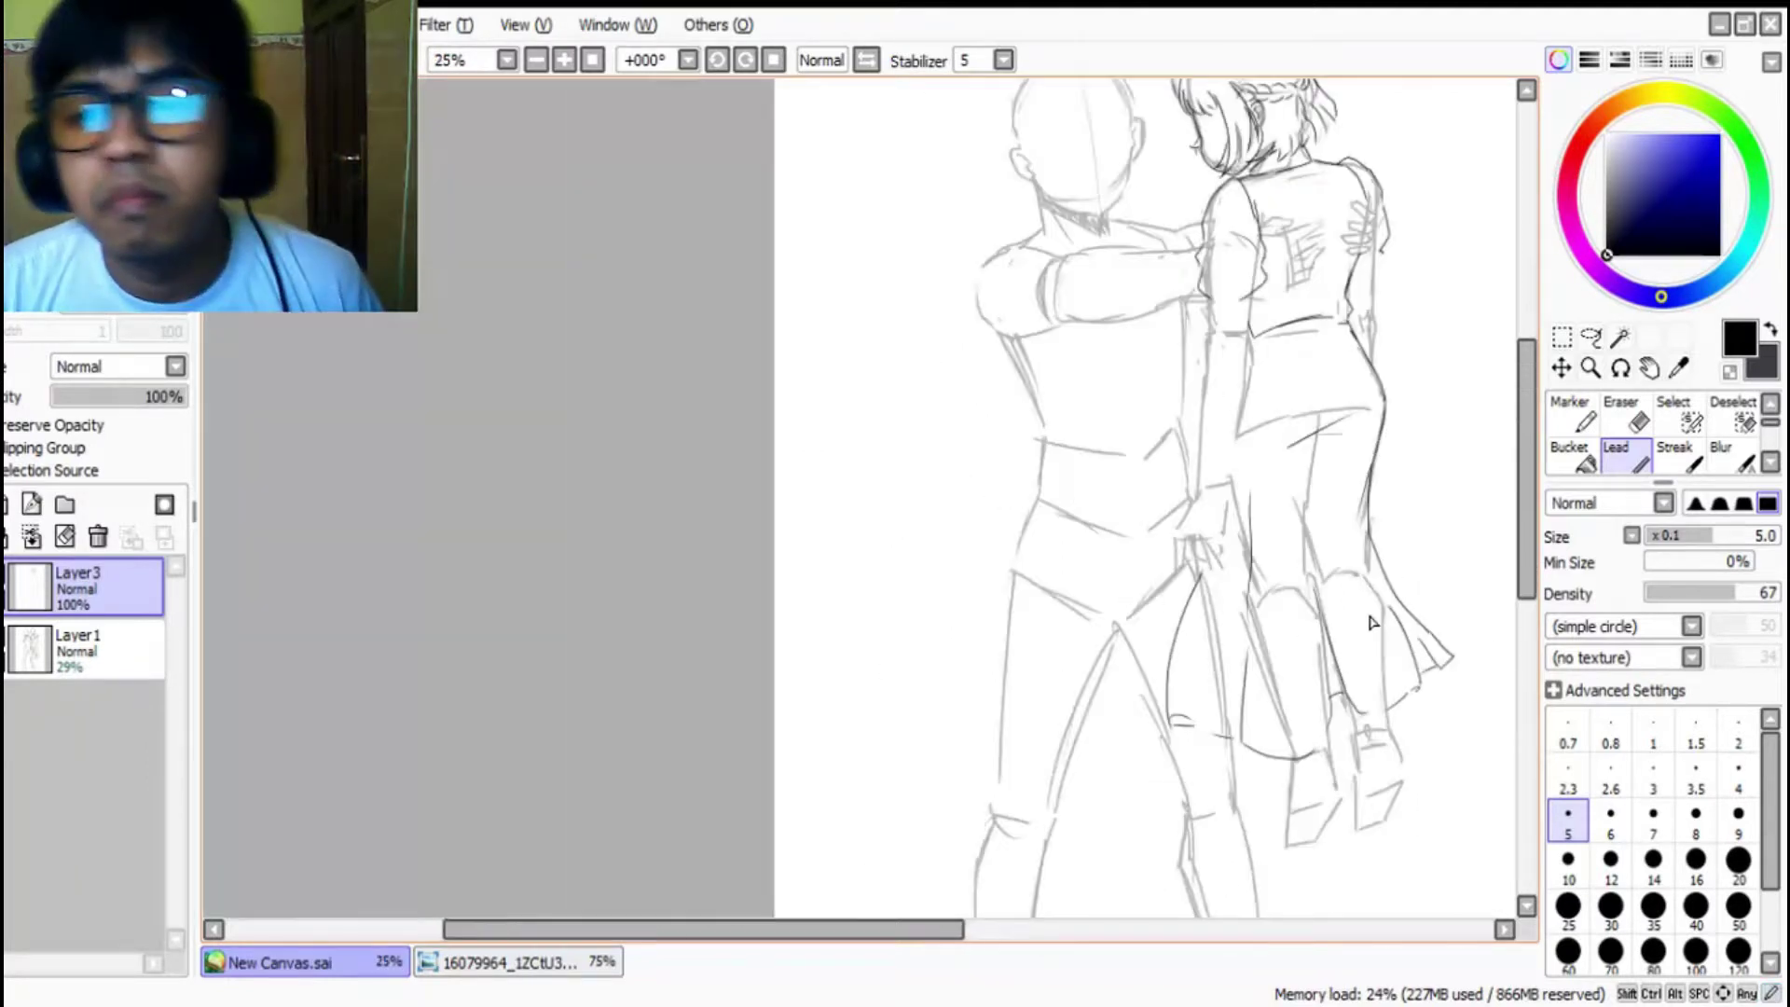
scroll(1370, 619, up, 1)
click(10, 650)
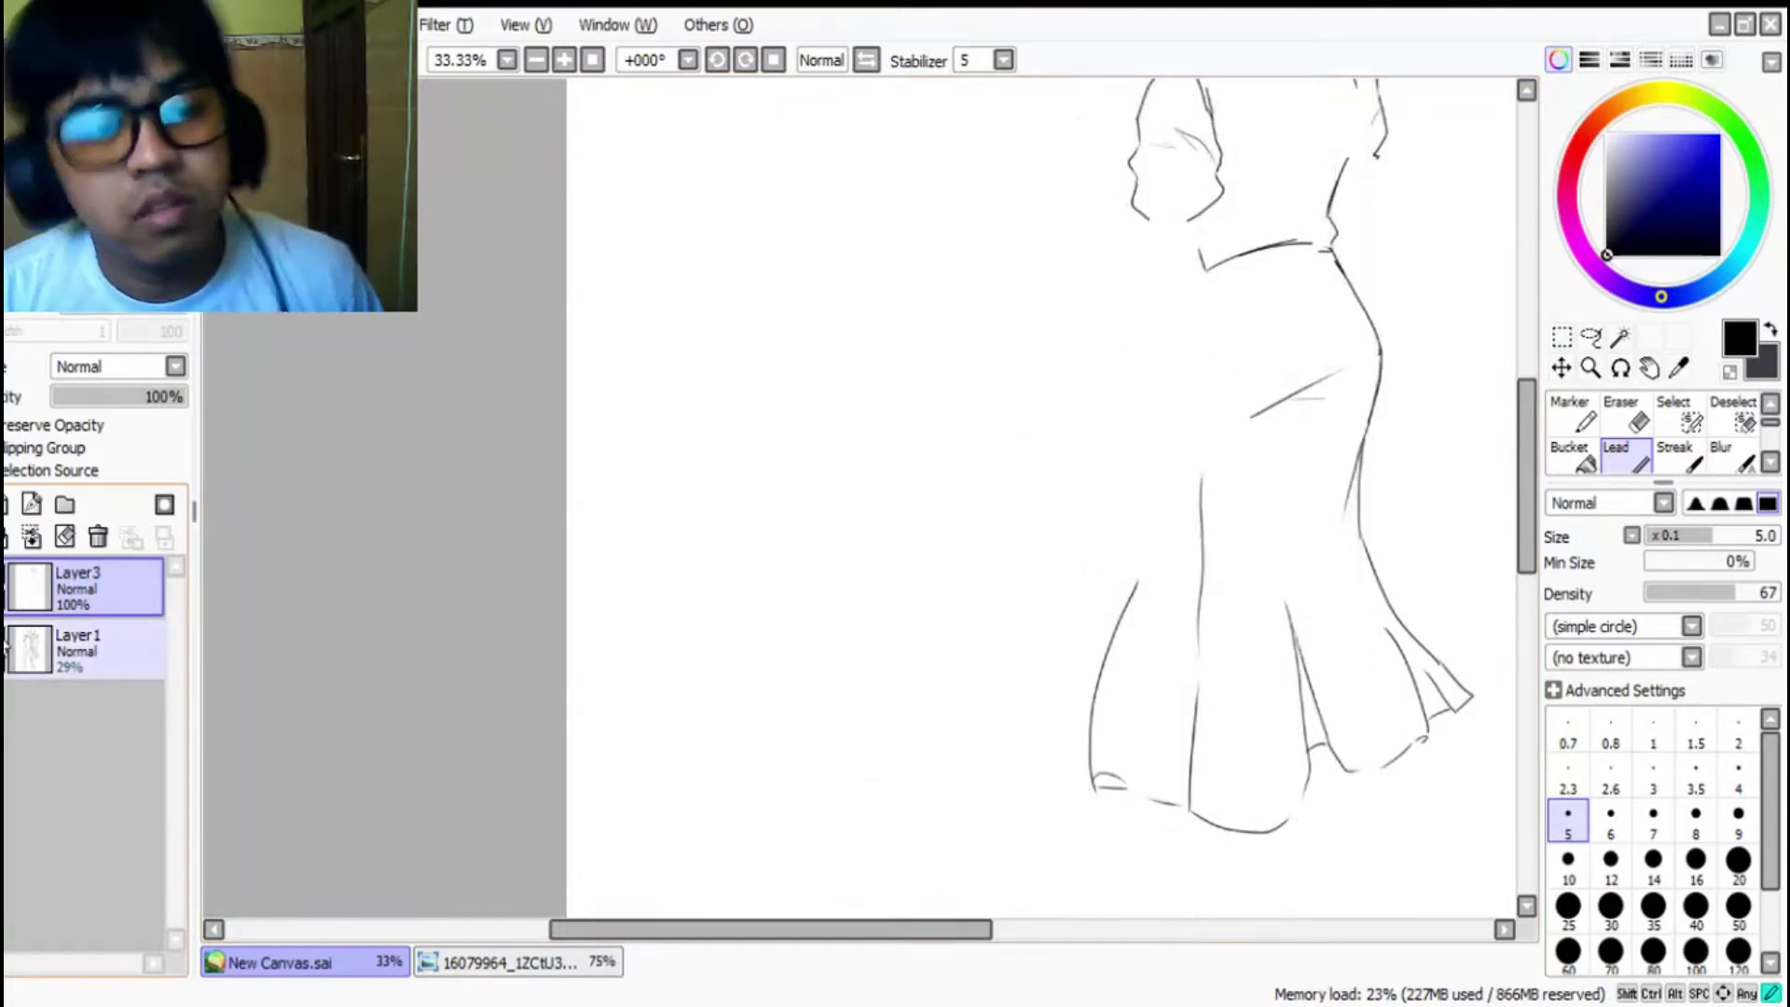
Step: Show the rough sketch layer, Layer1, beneath the line art and check the woman's sleeve in the reference picture
scroll(892, 550, down, 2)
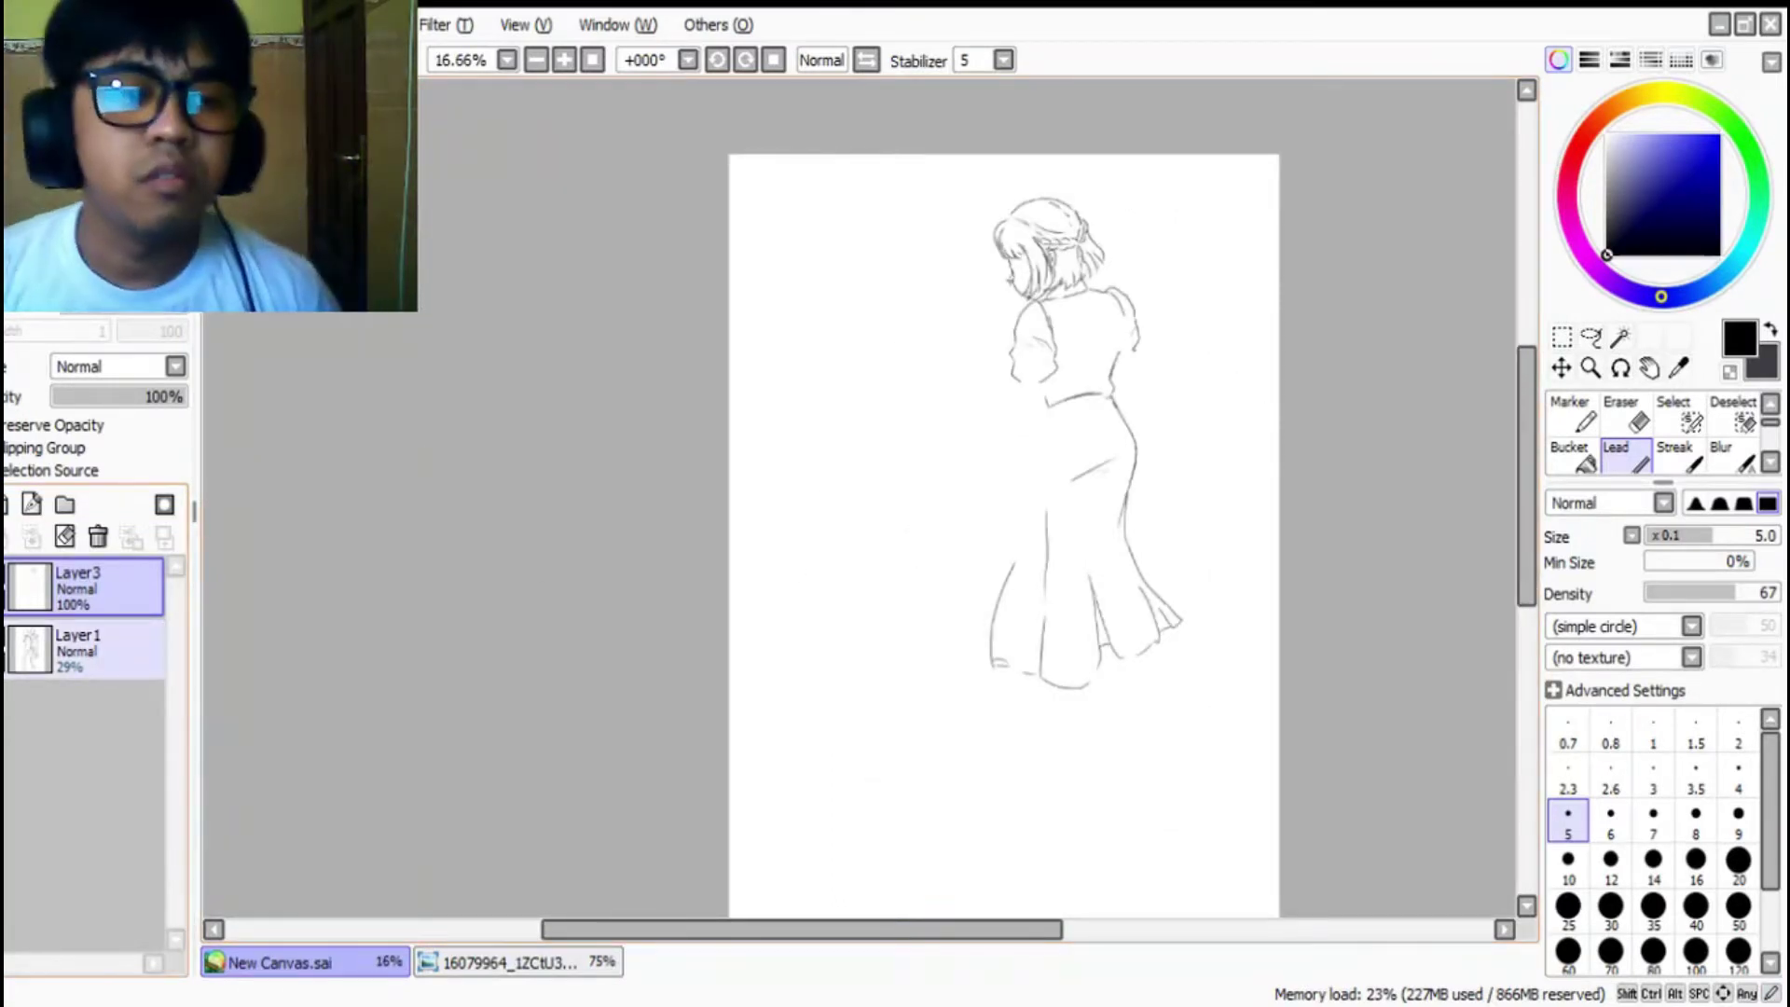
click(10, 650)
scroll(1107, 287, up, 1)
scroll(1063, 433, up, 2)
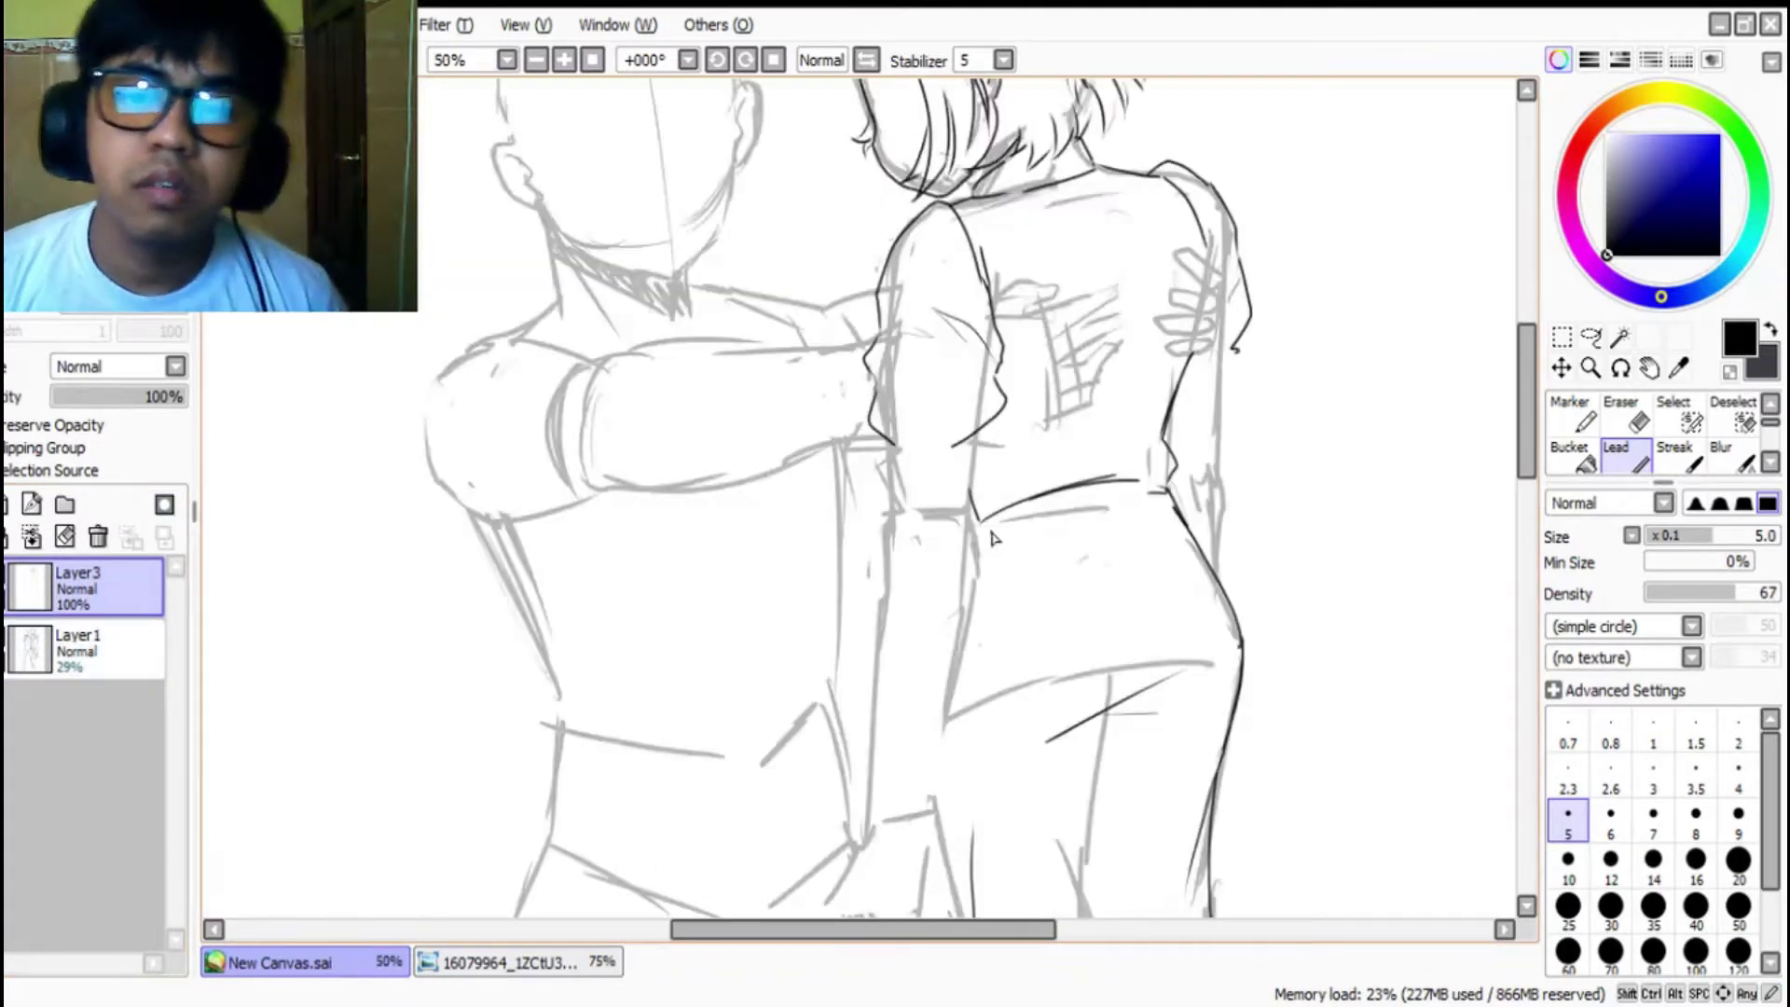
click(578, 962)
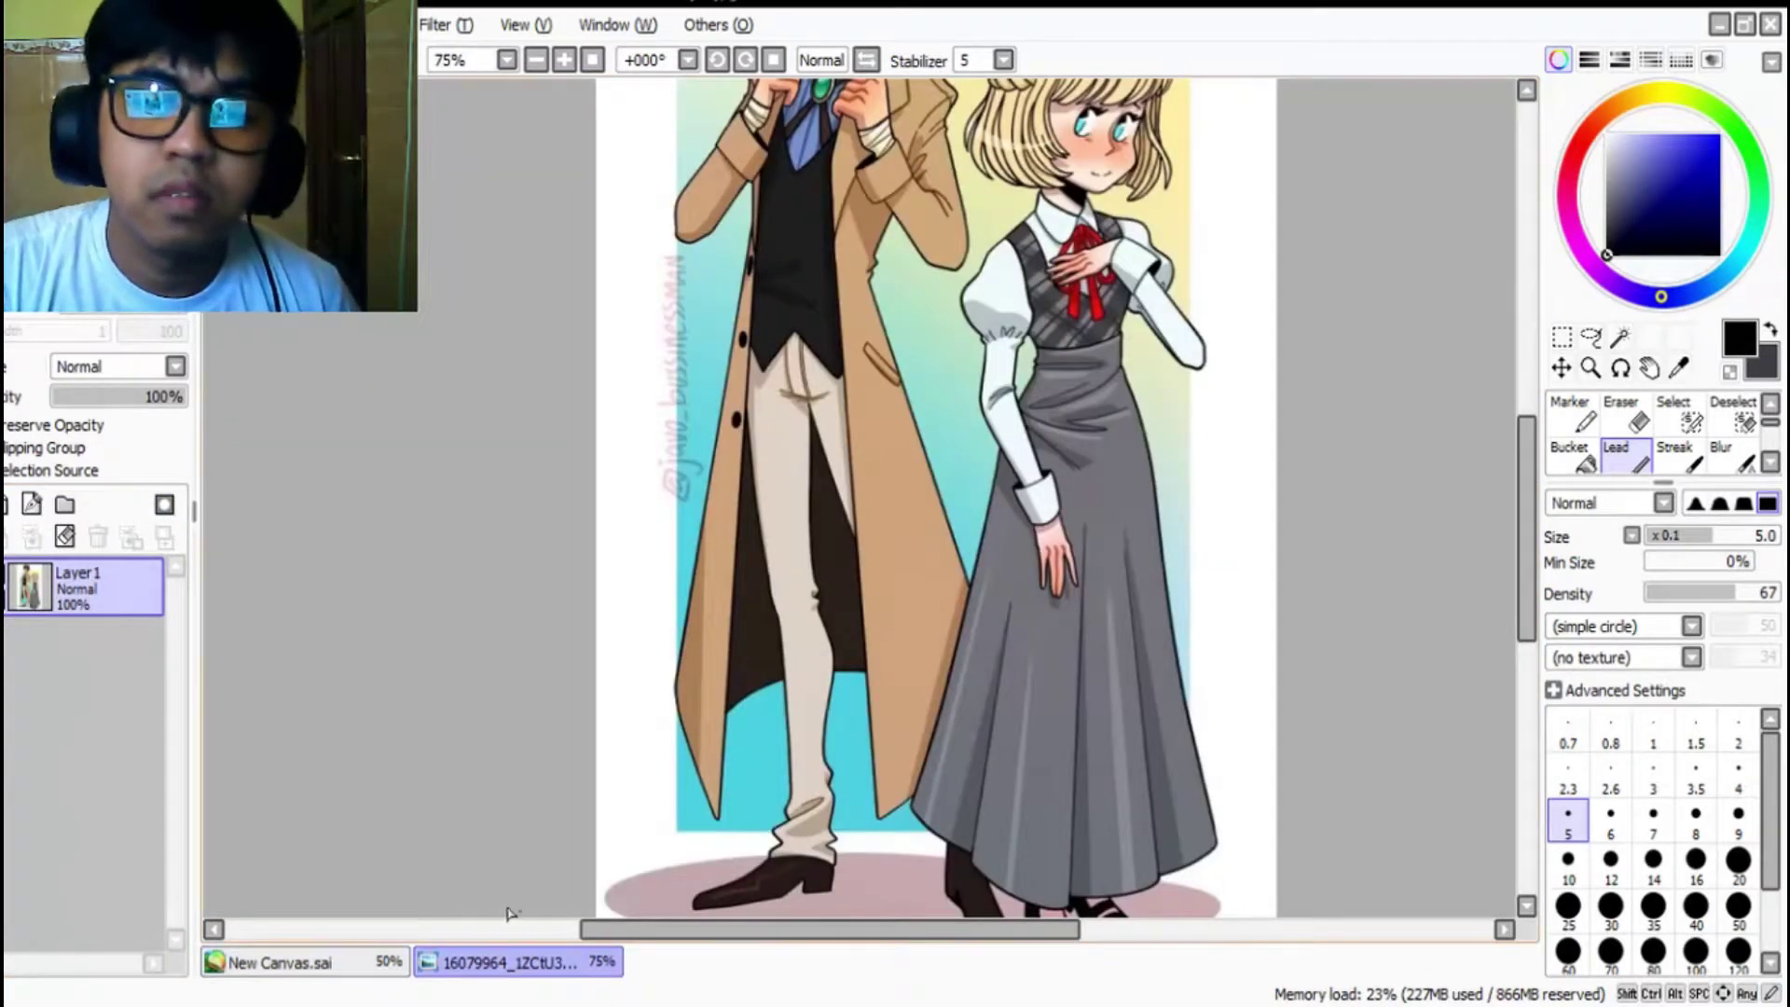
click(308, 961)
Step: Ink the outer edge of the woman's near forearm sleeve and draw the flared cuff around her wrist
mouse_move(887, 445)
mouse_down()
mouse_move(875, 775)
mouse_move(926, 744)
mouse_up()
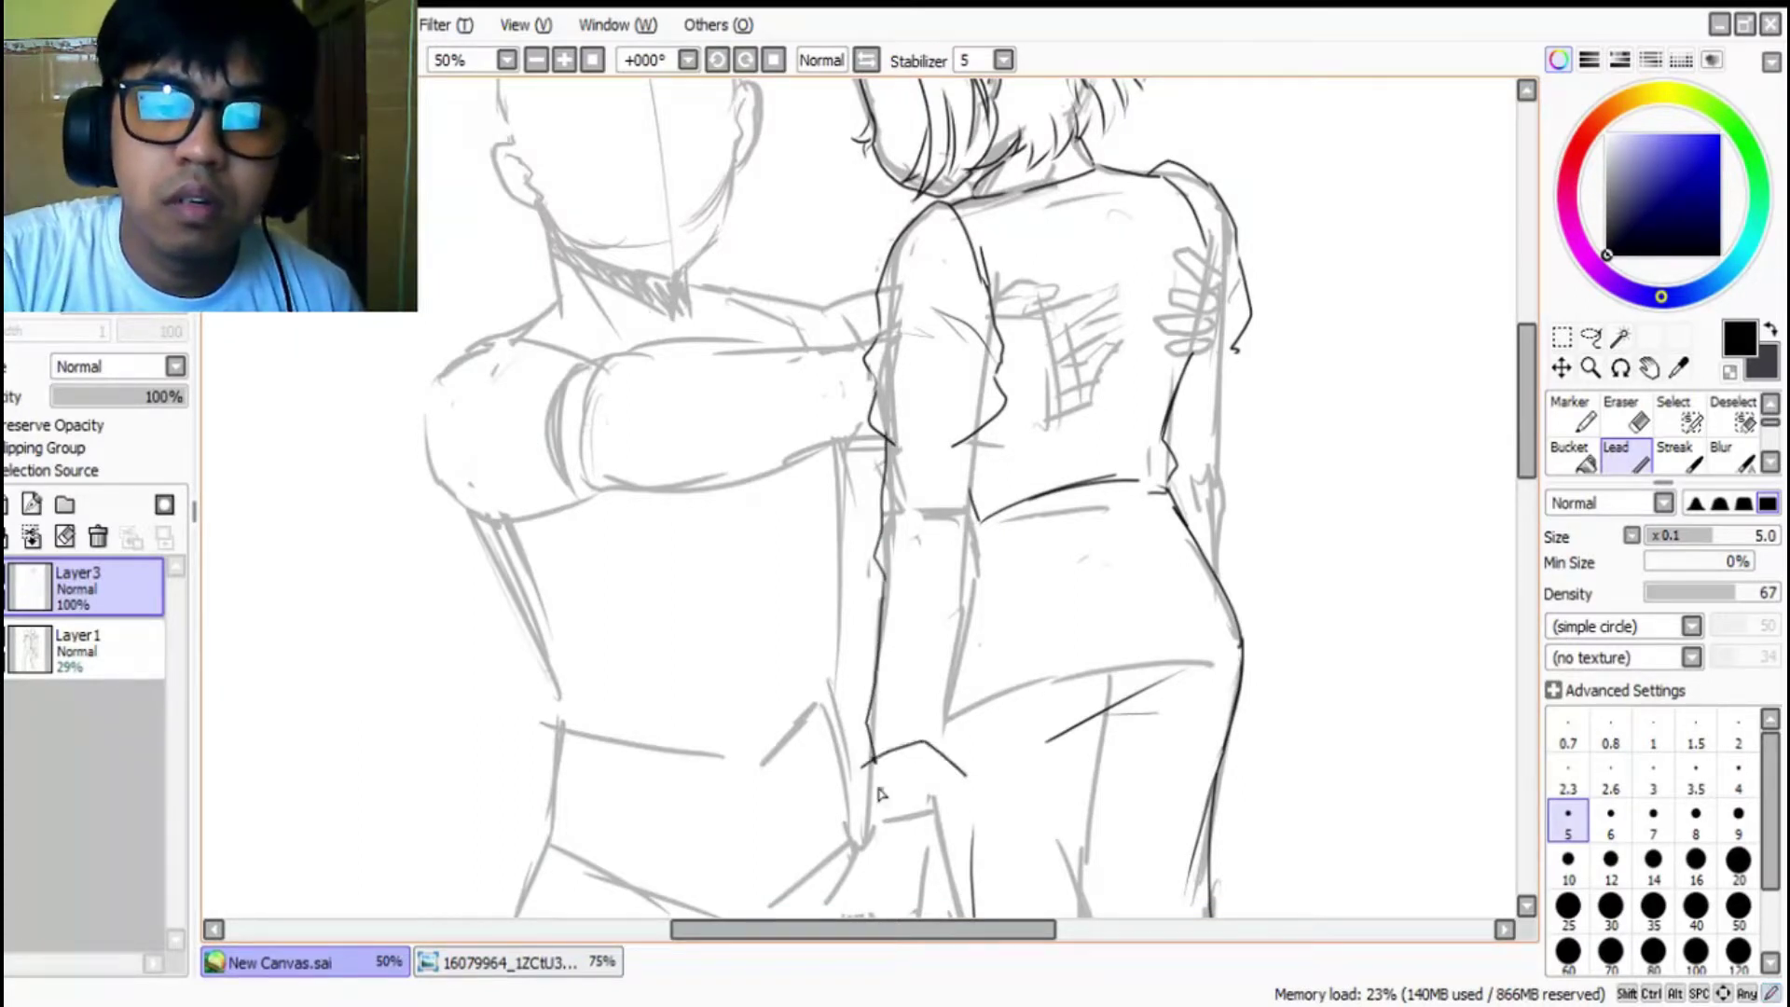
key(ctrl+z)
key(ctrl+z)
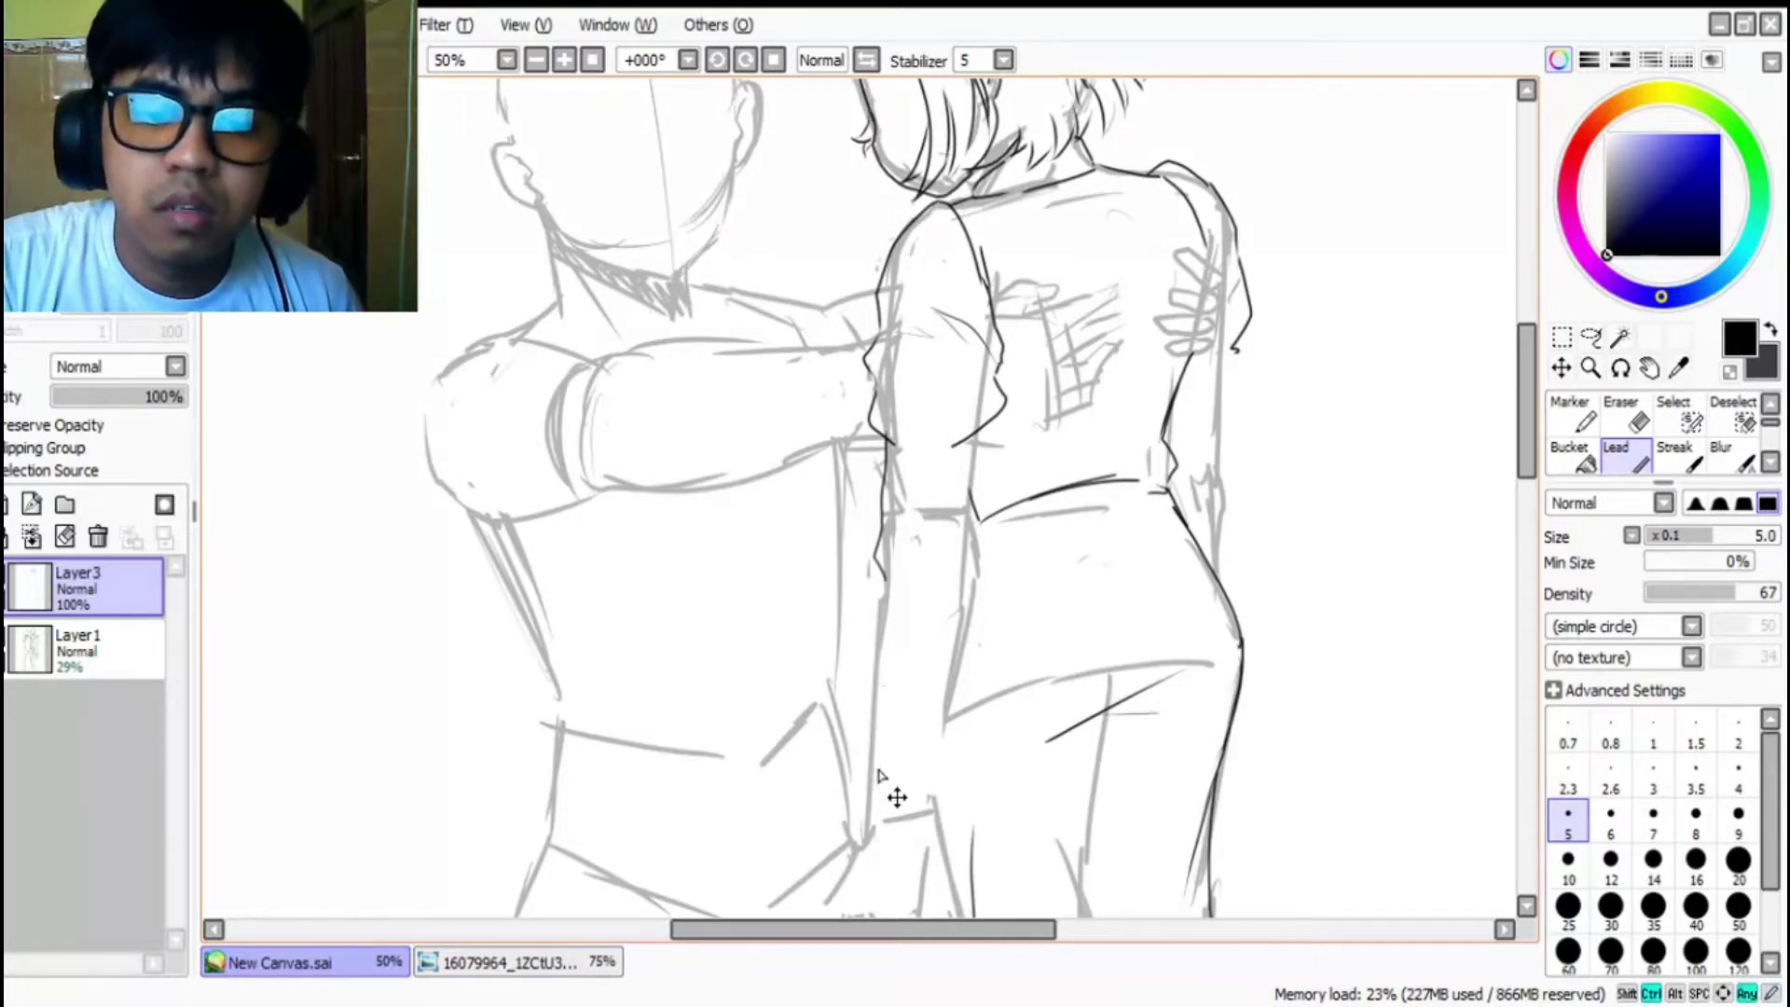
mouse_move(888, 576)
mouse_down()
mouse_move(868, 768)
mouse_move(909, 748)
mouse_move(950, 773)
mouse_move(887, 746)
mouse_move(866, 798)
mouse_move(855, 781)
mouse_move(865, 859)
mouse_up()
key(ctrl+z)
mouse_move(855, 775)
mouse_down()
mouse_move(863, 860)
mouse_move(941, 861)
mouse_move(960, 783)
mouse_up()
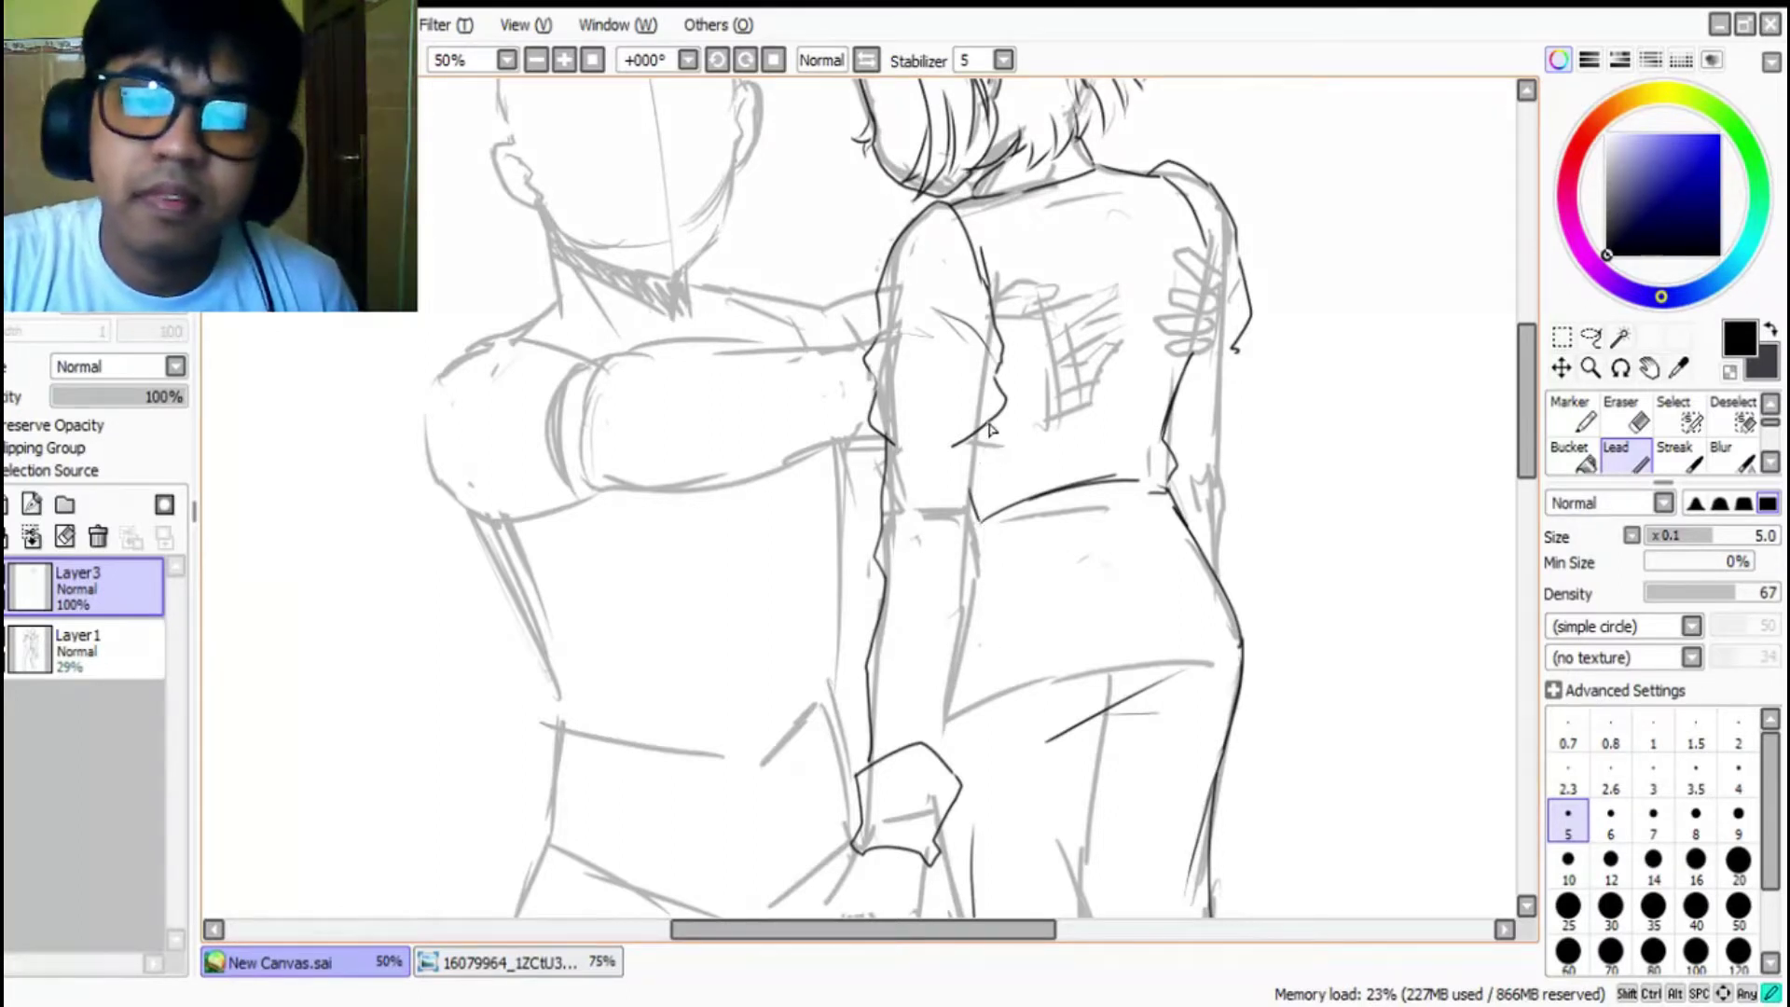
Step: Ink the inner edge of the near forearm sleeve and the forearm lines of the far arm
drag(966, 539, 939, 761)
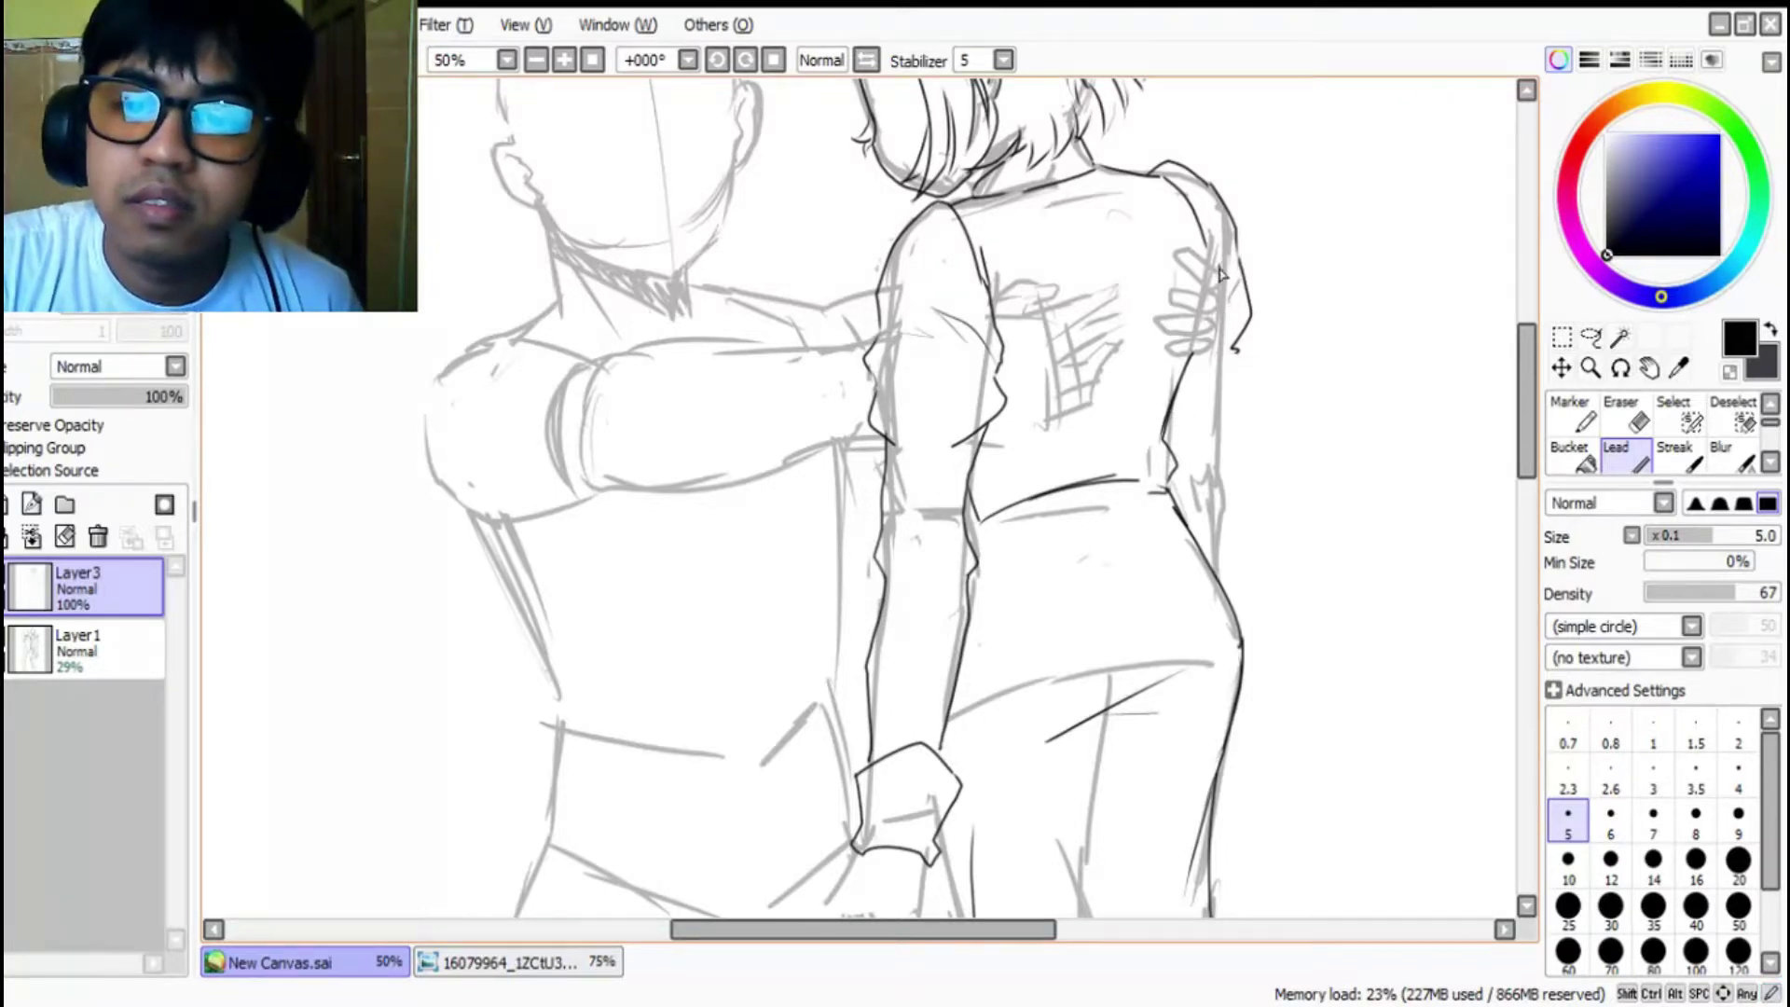
drag(1205, 310, 1186, 360)
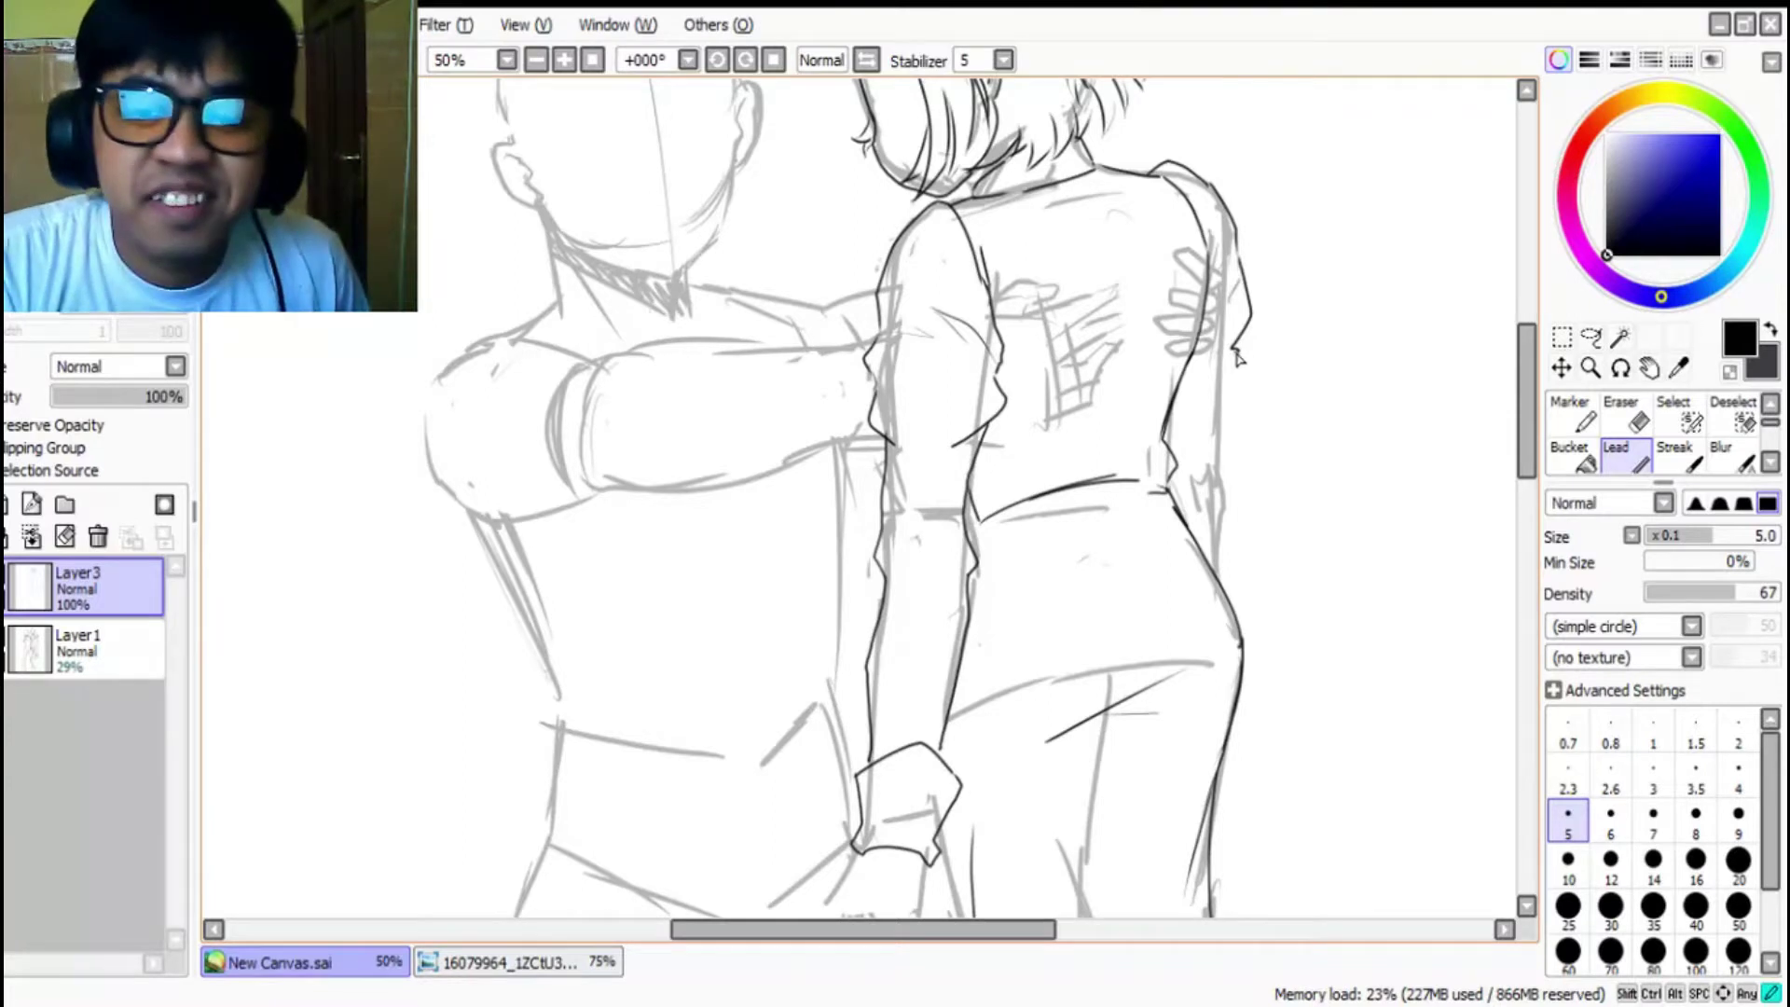
drag(1219, 403, 1219, 501)
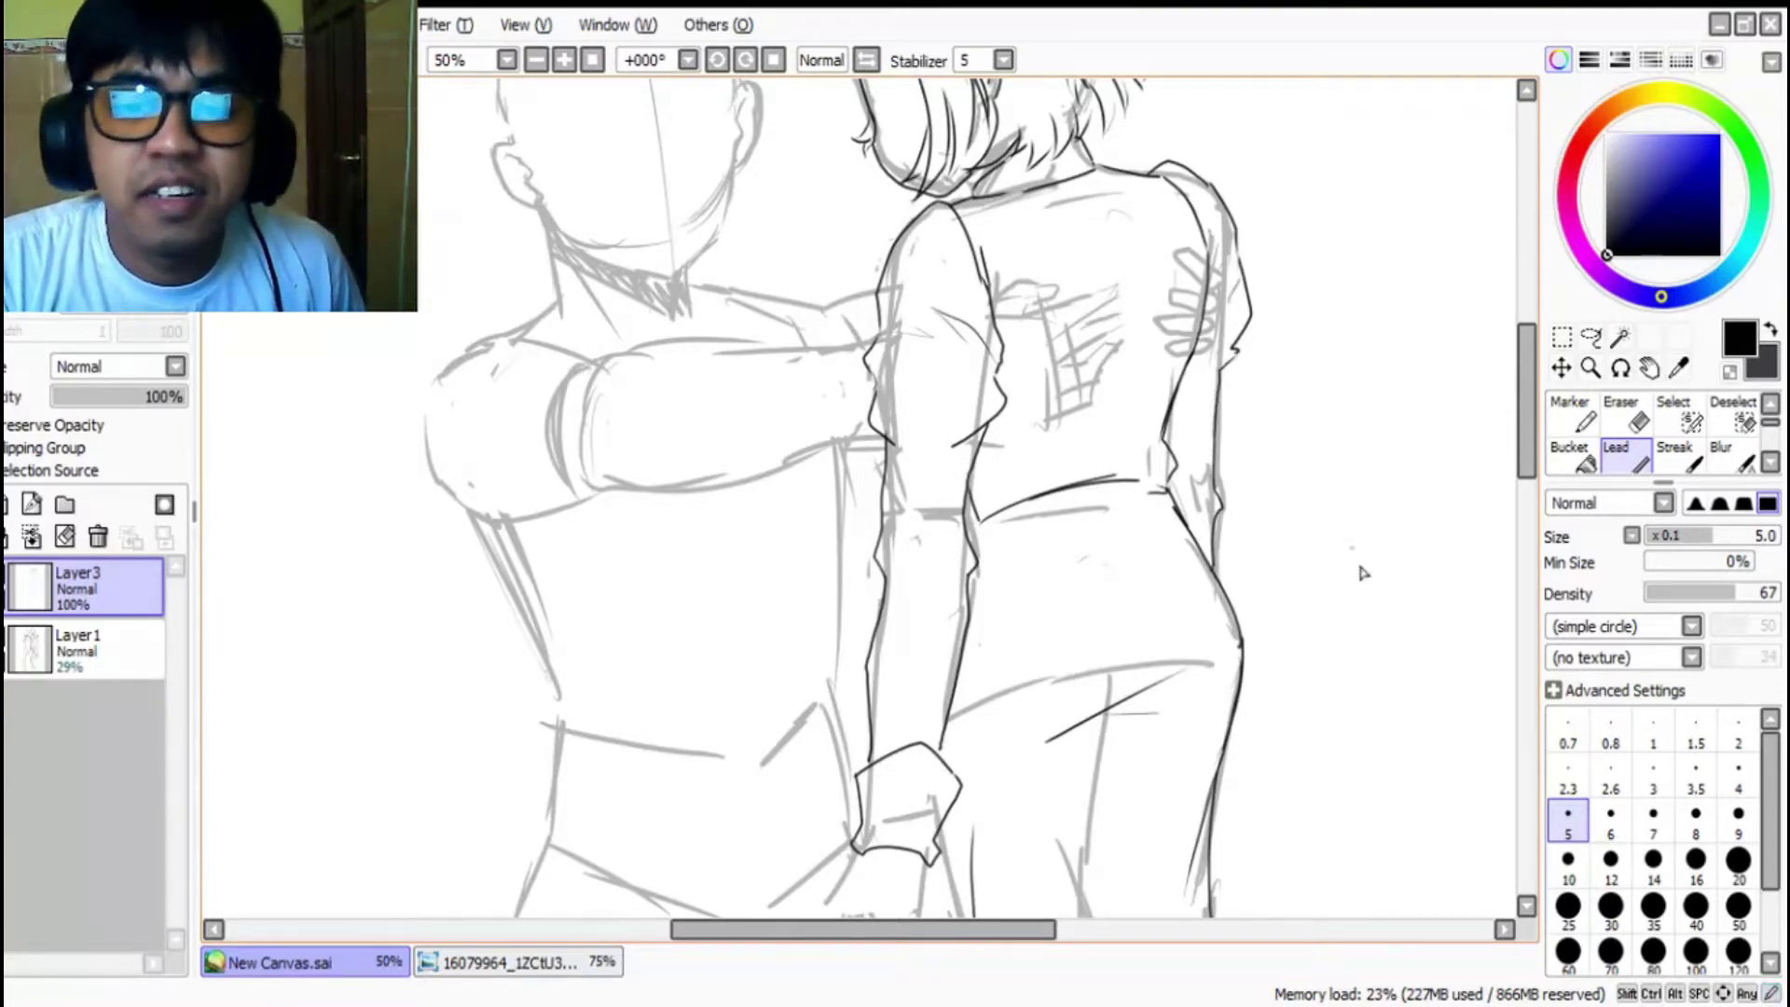
Step: Draw the woman's near hand with its fingers hanging below the cuff
drag(1526, 490, 1526, 535)
mouse_move(859, 634)
mouse_down()
mouse_move(818, 699)
mouse_move(835, 793)
mouse_move(842, 712)
mouse_move(862, 801)
mouse_move(864, 707)
mouse_up()
drag(864, 706, 869, 740)
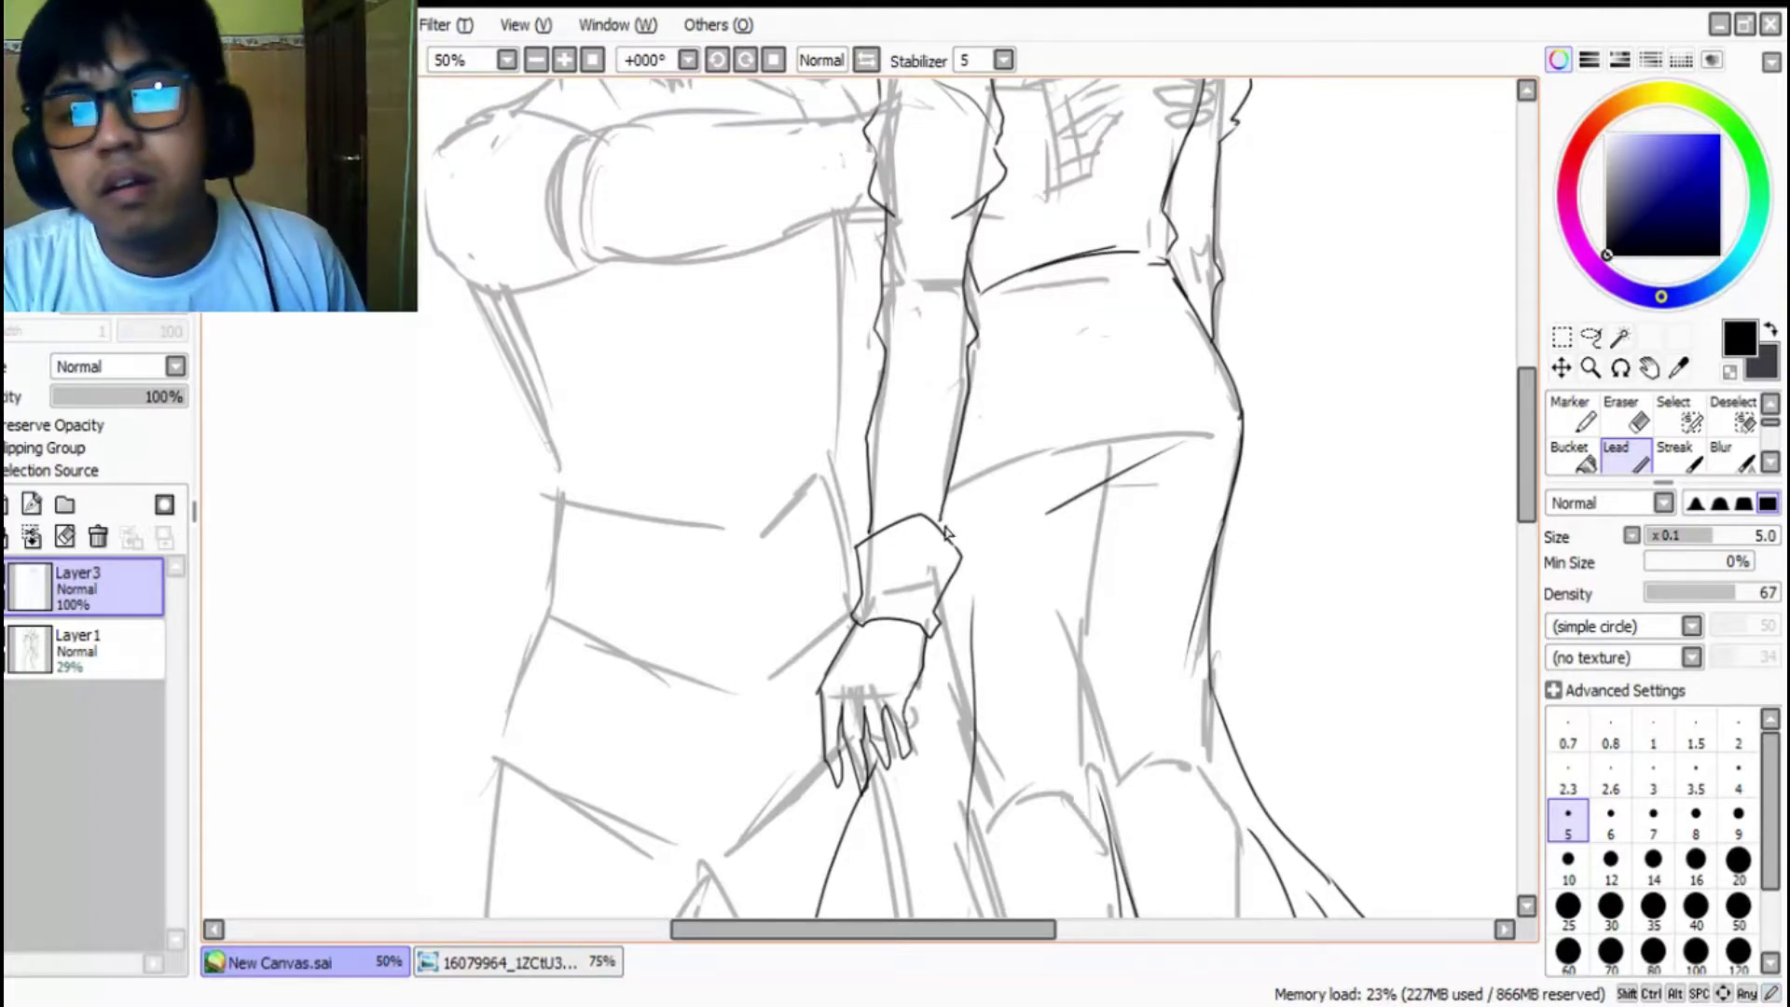
Step: Hide the rough sketch layer to review the woman's line art alone, and show the sketch again
click(5, 655)
scroll(1195, 471, down, 3)
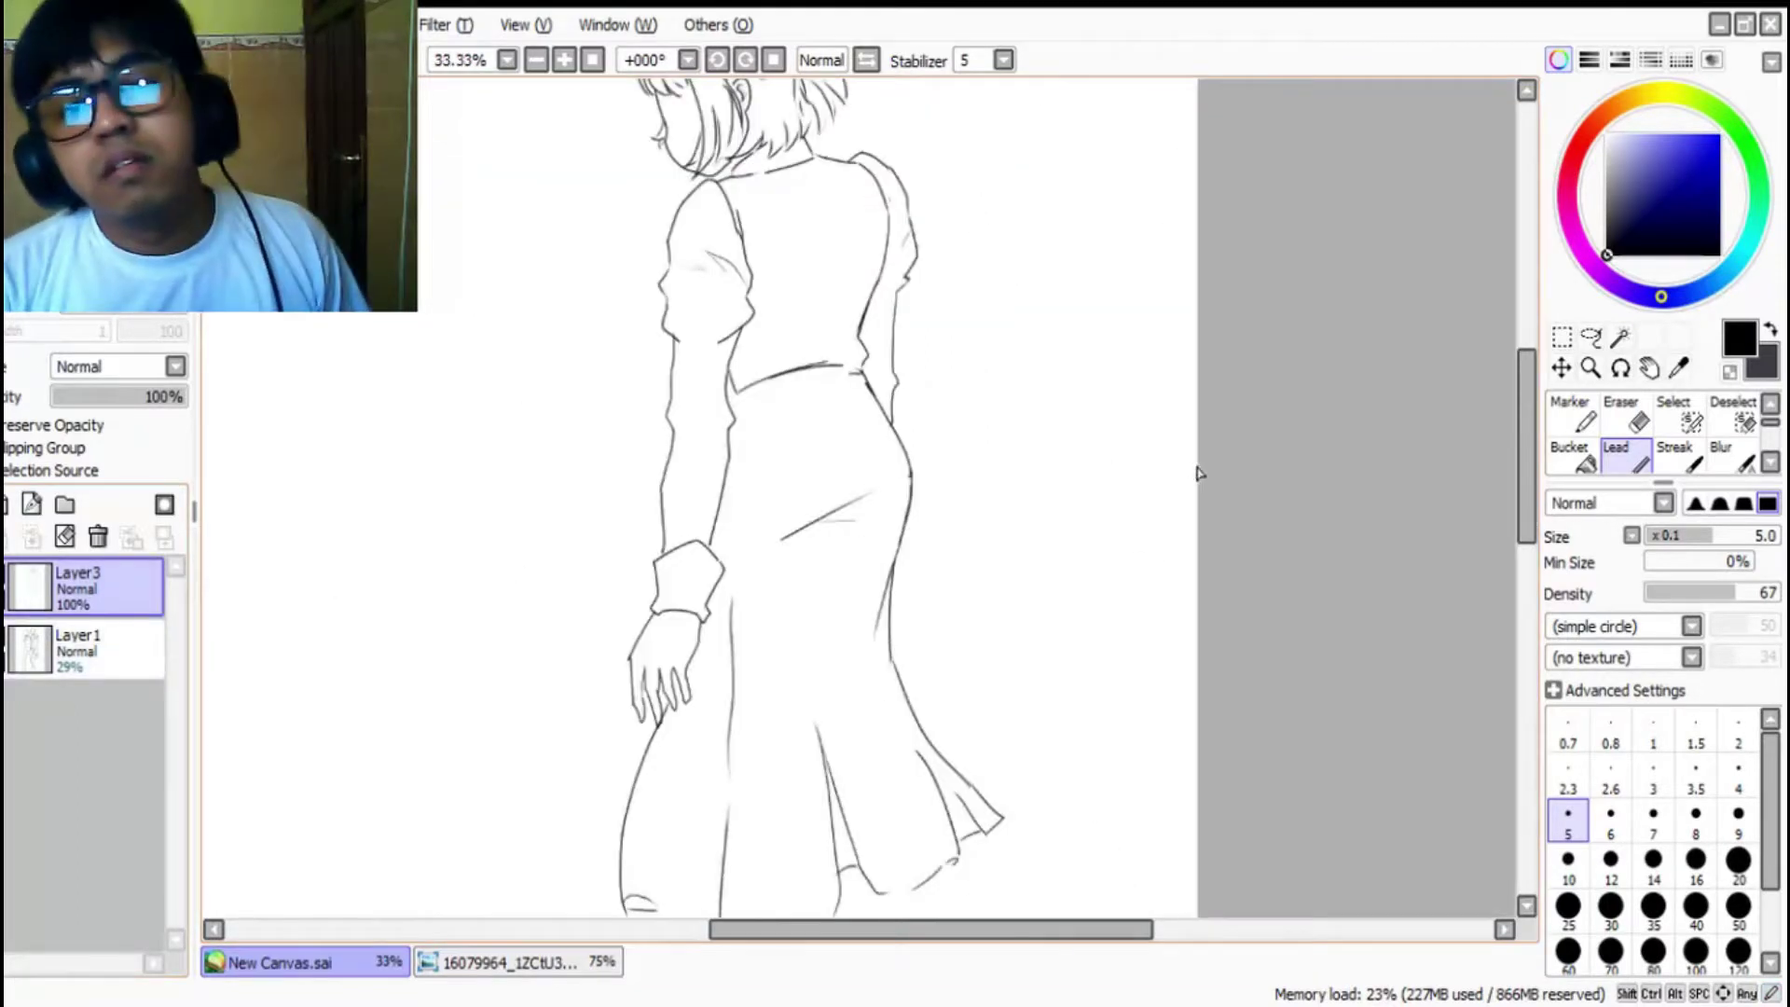
click(4, 654)
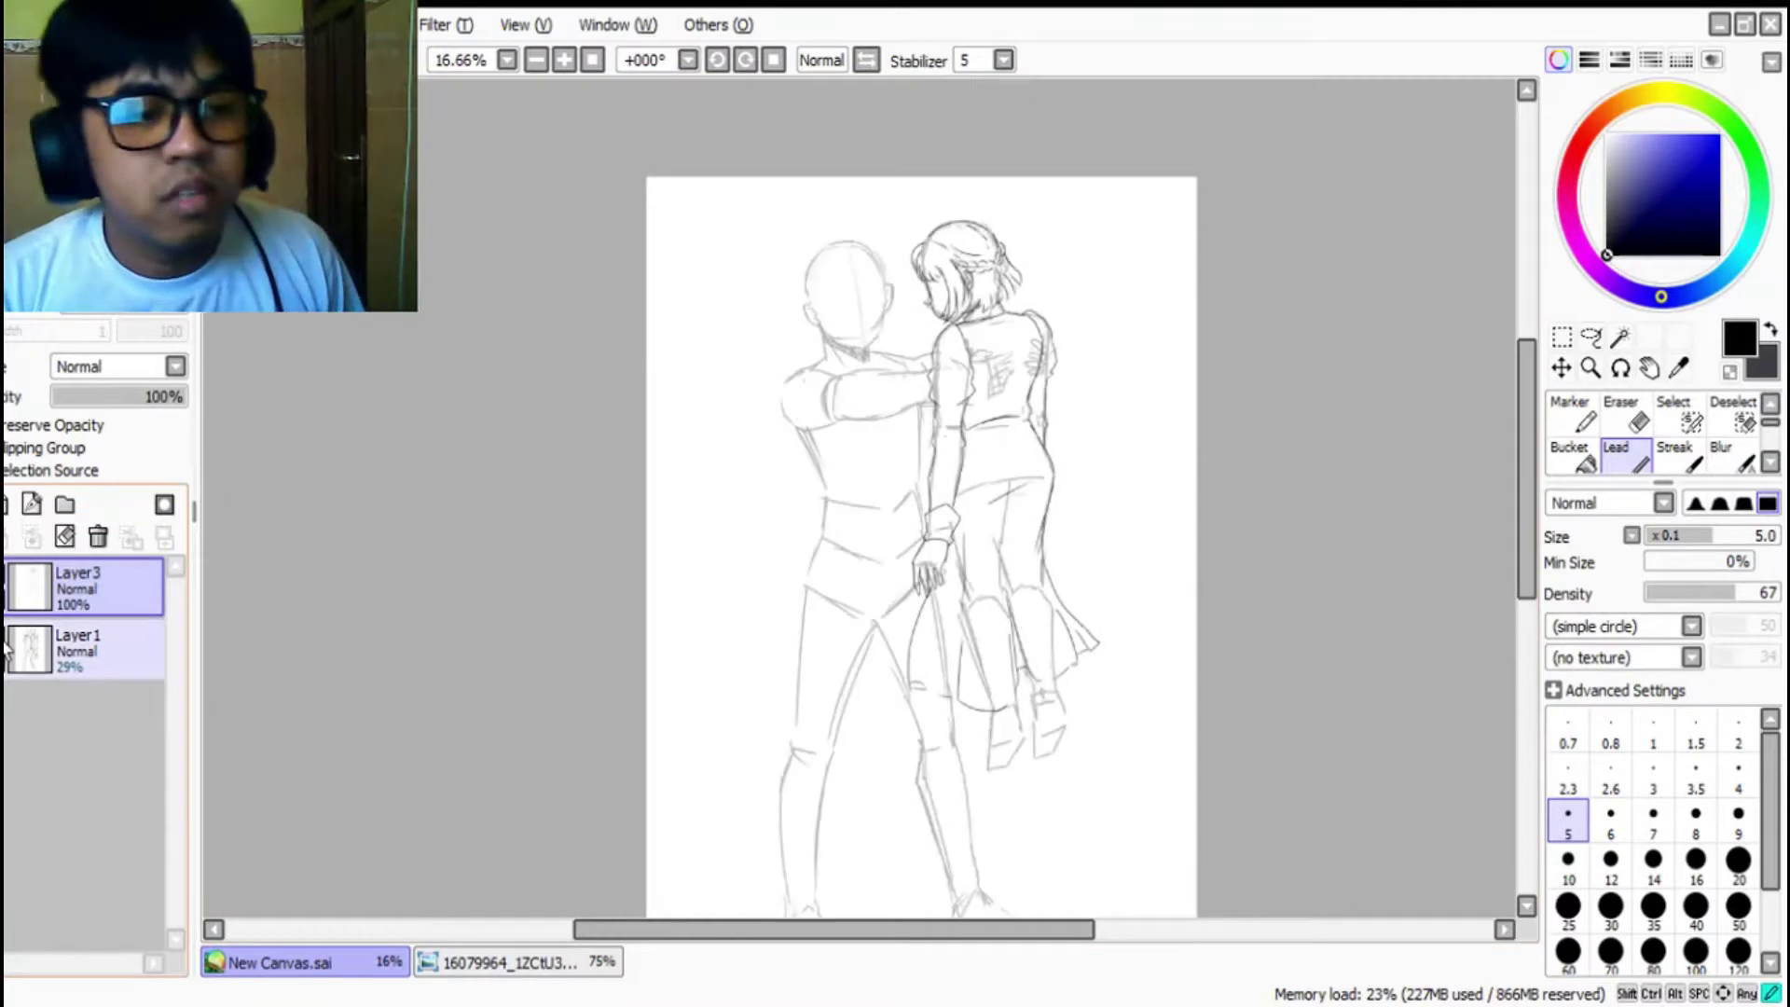
Step: Check the woman's shoes in the reference picture and ink the upper outline of her left foot below the skirt hem
scroll(1067, 815, up, 3)
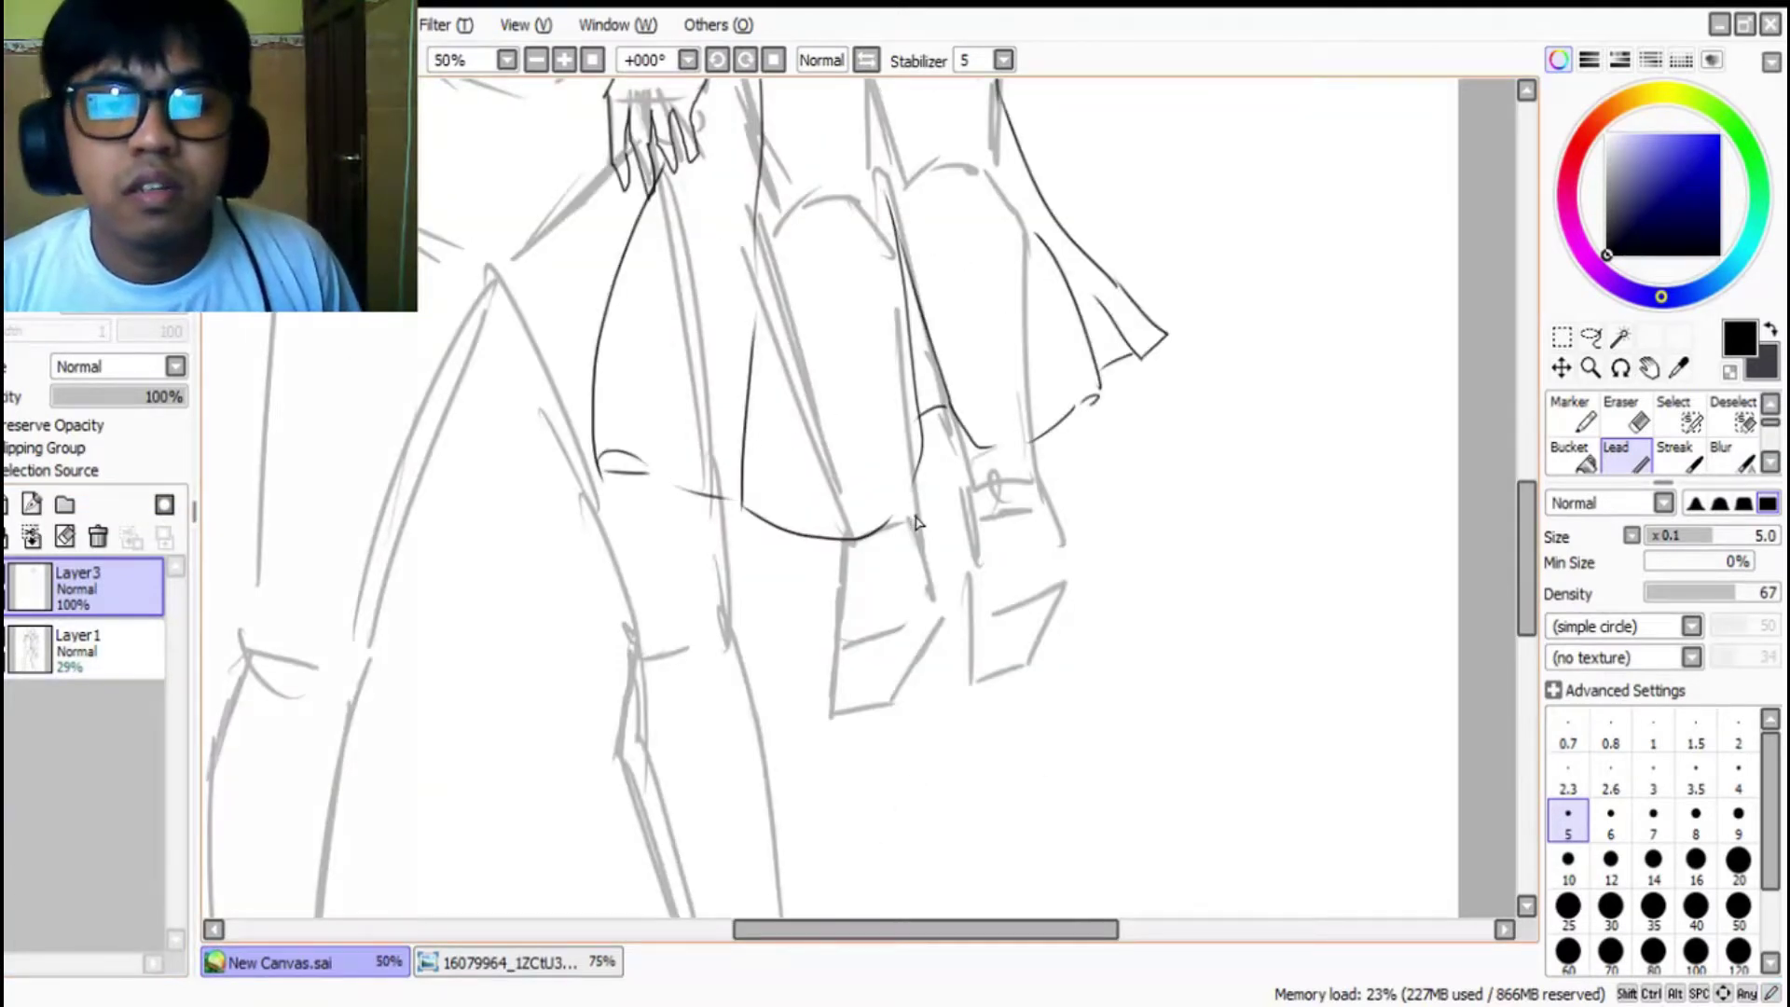
scroll(915, 523, up, 1)
click(576, 969)
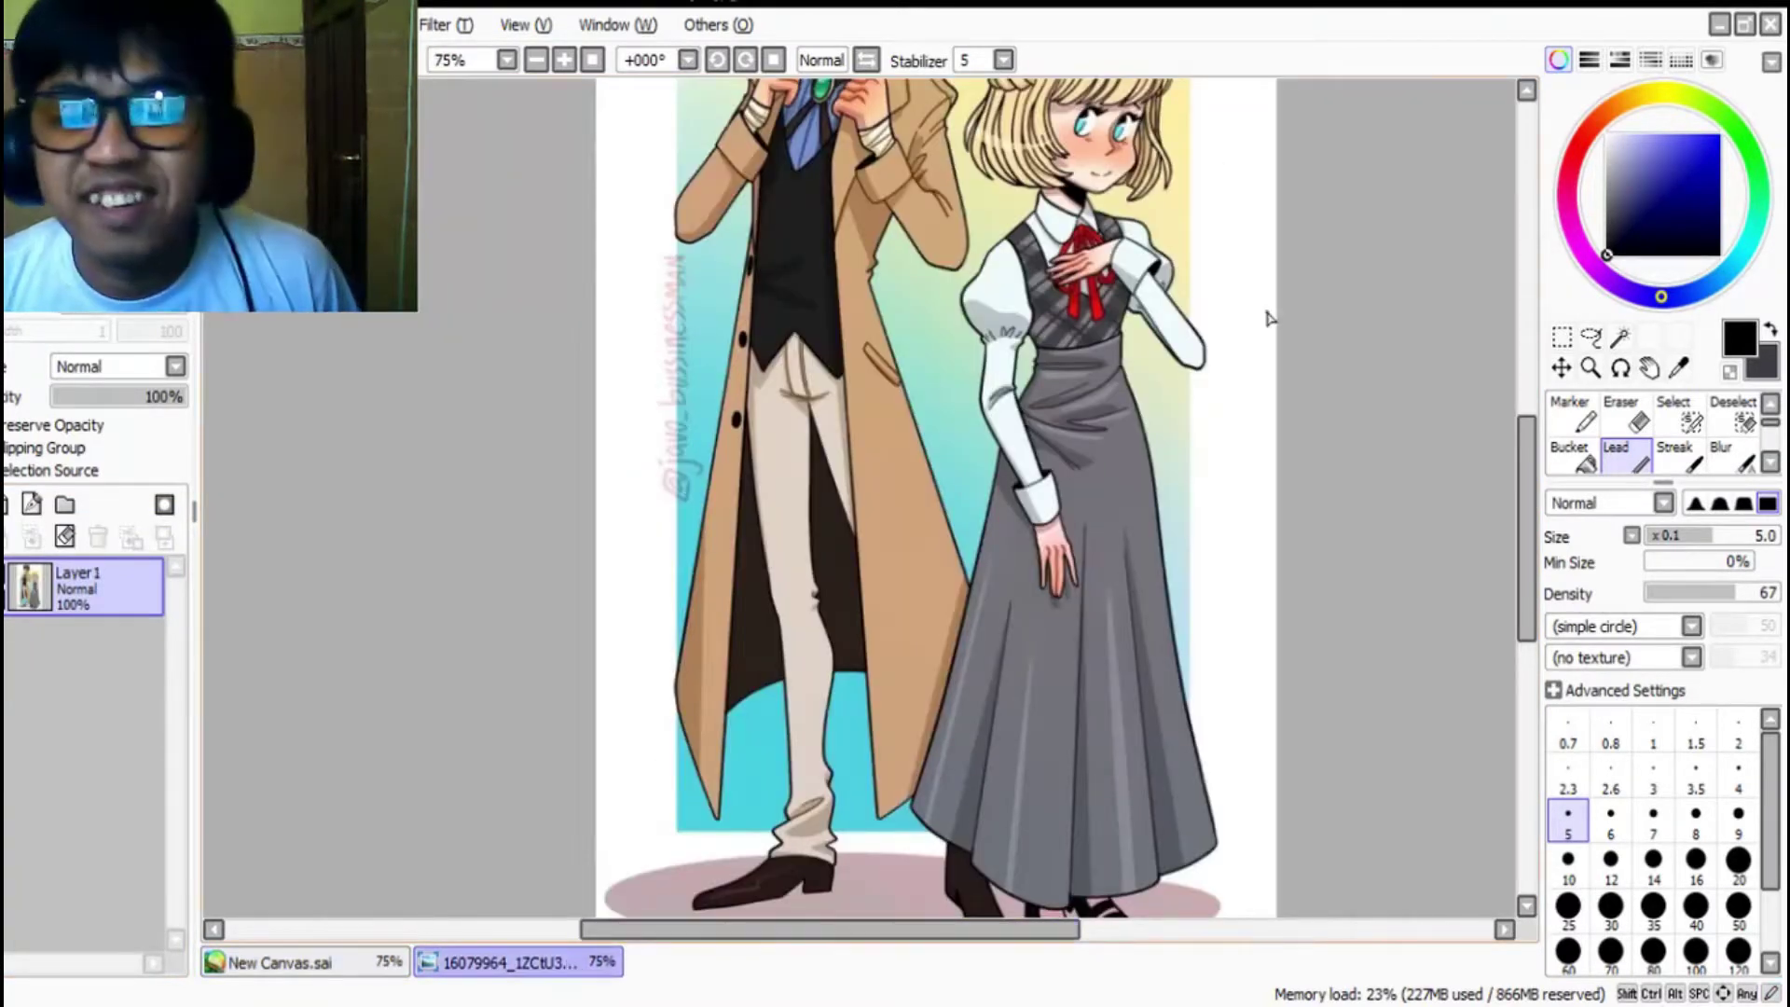
scroll(1285, 687, up, 1)
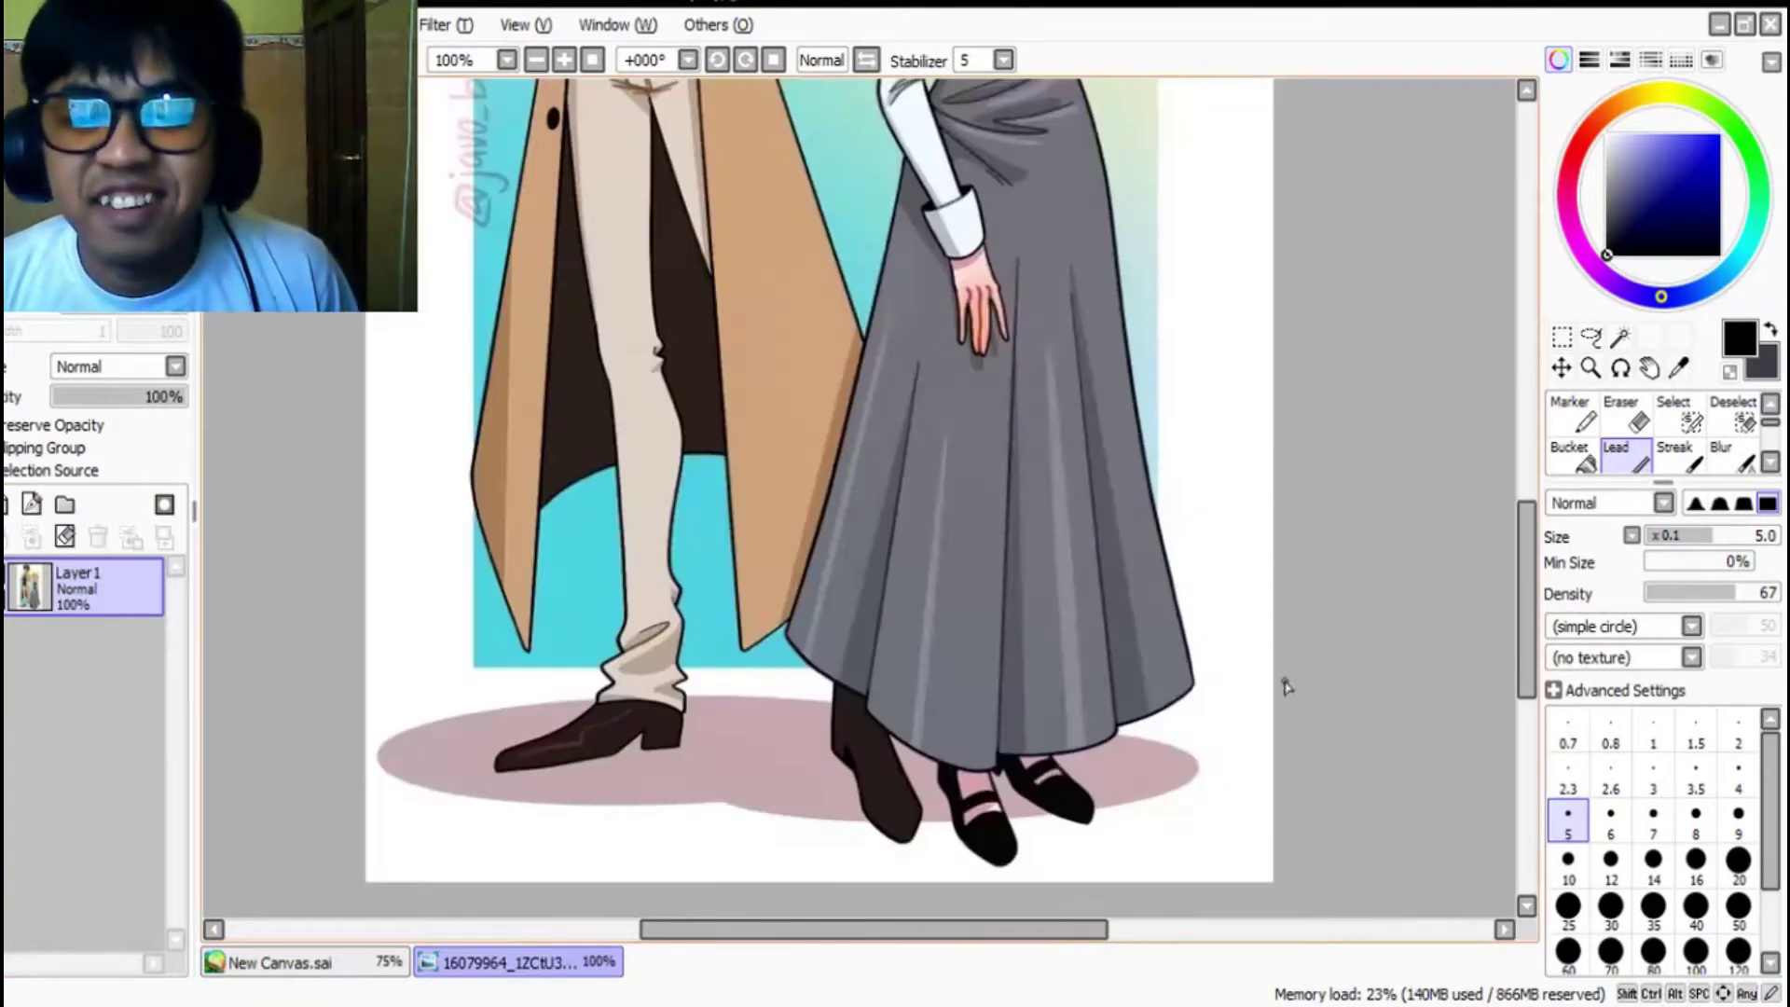
click(362, 969)
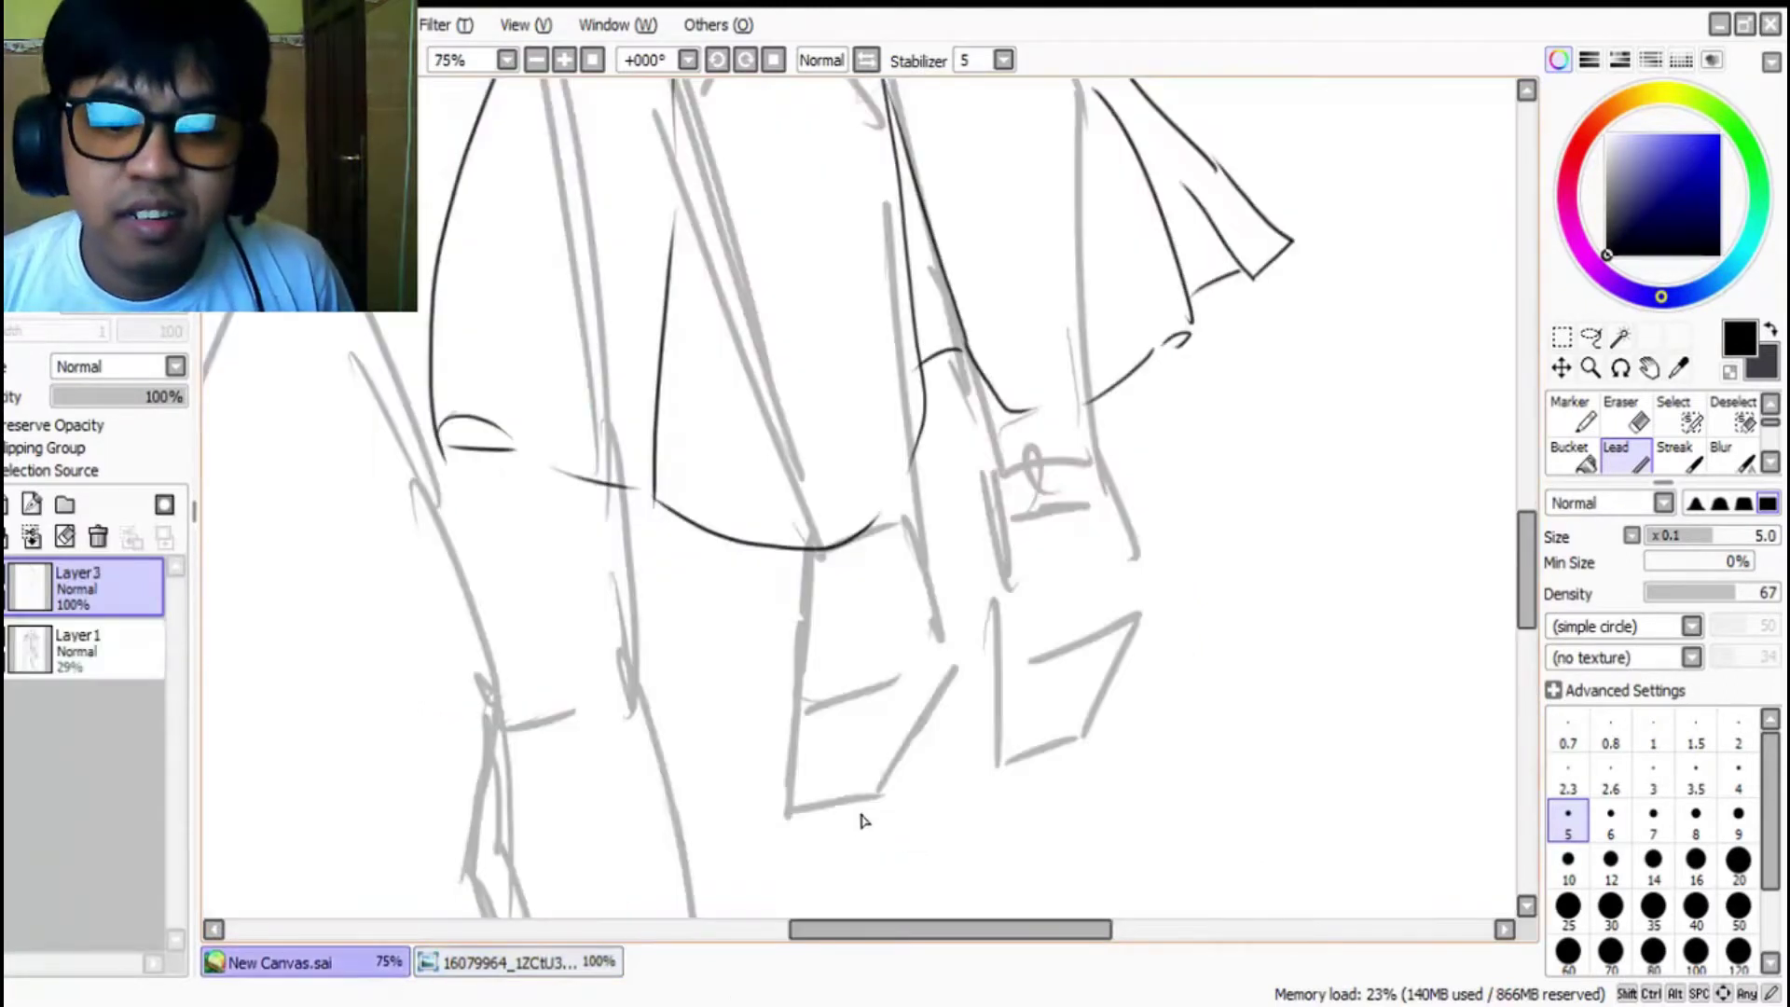
mouse_move(820, 573)
mouse_down()
mouse_move(855, 537)
mouse_move(903, 535)
mouse_move(938, 558)
mouse_move(903, 527)
mouse_move(919, 534)
mouse_move(949, 641)
mouse_up()
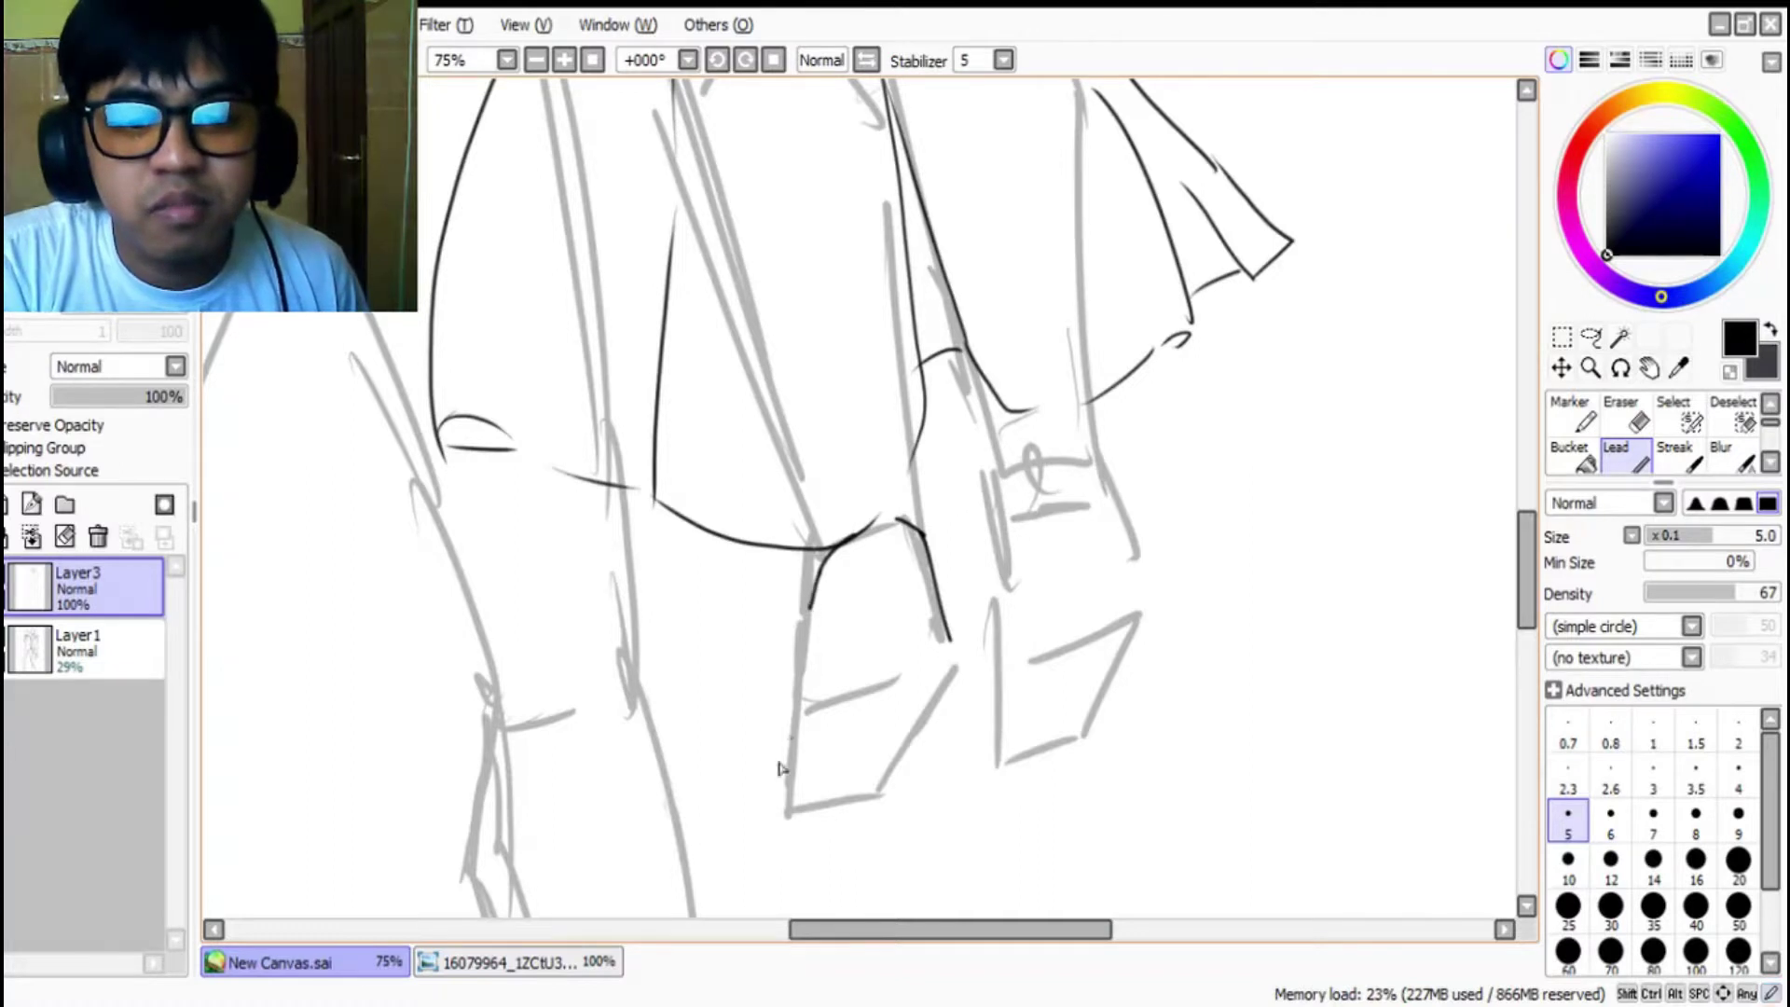
Step: Consult the reference shoes again and outline the sole of the left shoe over the sketched foot
click(569, 968)
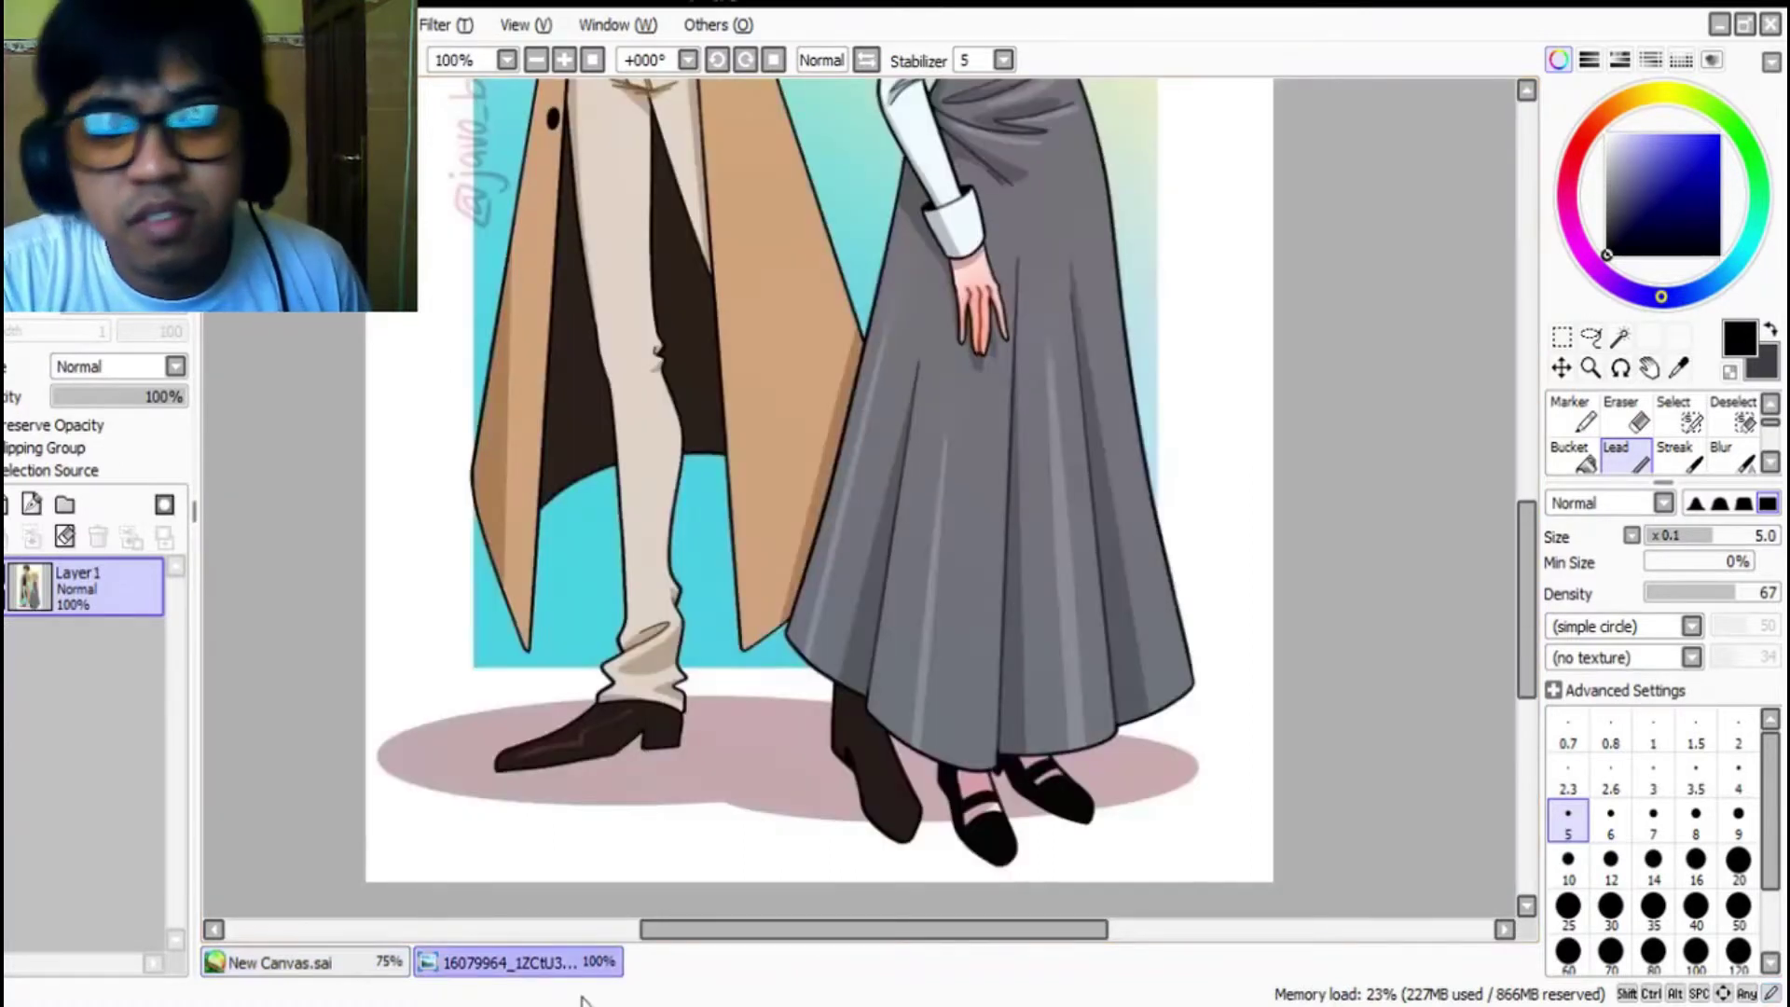
click(378, 964)
drag(878, 655, 828, 709)
drag(932, 645, 953, 669)
mouse_move(832, 695)
mouse_down()
mouse_move(786, 809)
mouse_move(804, 861)
mouse_move(878, 817)
mouse_move(943, 671)
mouse_move(1075, 601)
mouse_move(1109, 595)
mouse_move(1146, 639)
mouse_up()
key(ctrl+z)
Step: Outline the sole of the right shoe over the sketched foot, redrawing its sides until the shape fits
mouse_move(1041, 663)
mouse_down()
mouse_move(1081, 574)
mouse_move(1140, 580)
mouse_up()
key(ctrl+z)
mouse_move(1041, 658)
mouse_down()
mouse_move(1108, 589)
mouse_move(1133, 597)
mouse_move(1121, 654)
mouse_move(1043, 654)
mouse_move(1023, 731)
mouse_up()
mouse_move(1021, 793)
mouse_down()
mouse_move(1086, 767)
mouse_move(1136, 645)
mouse_up()
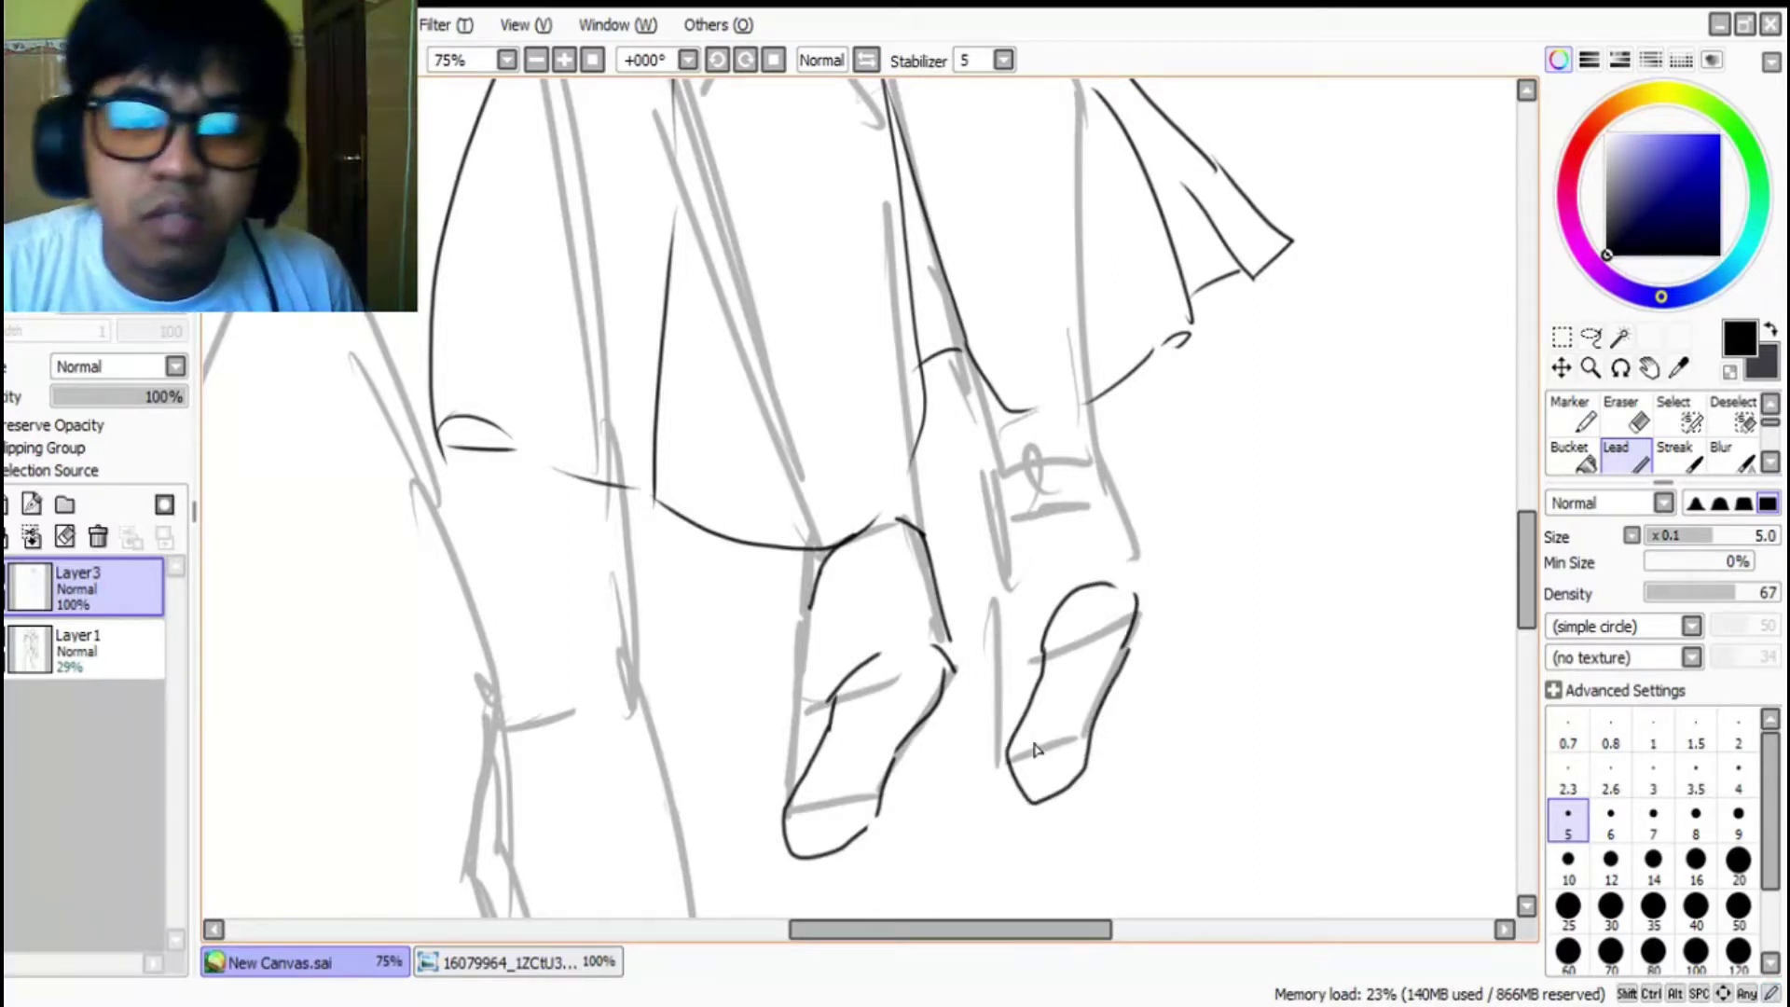
key(ctrl+z)
key(ctrl+z)
drag(1136, 641, 1099, 714)
mouse_move(1042, 658)
mouse_down()
mouse_move(999, 739)
mouse_move(1023, 804)
mouse_move(1089, 759)
mouse_move(1100, 705)
mouse_up()
Step: Check the reference shoes and add the rounded heel and two crosswise arch lines to the left shoe's sole
click(511, 961)
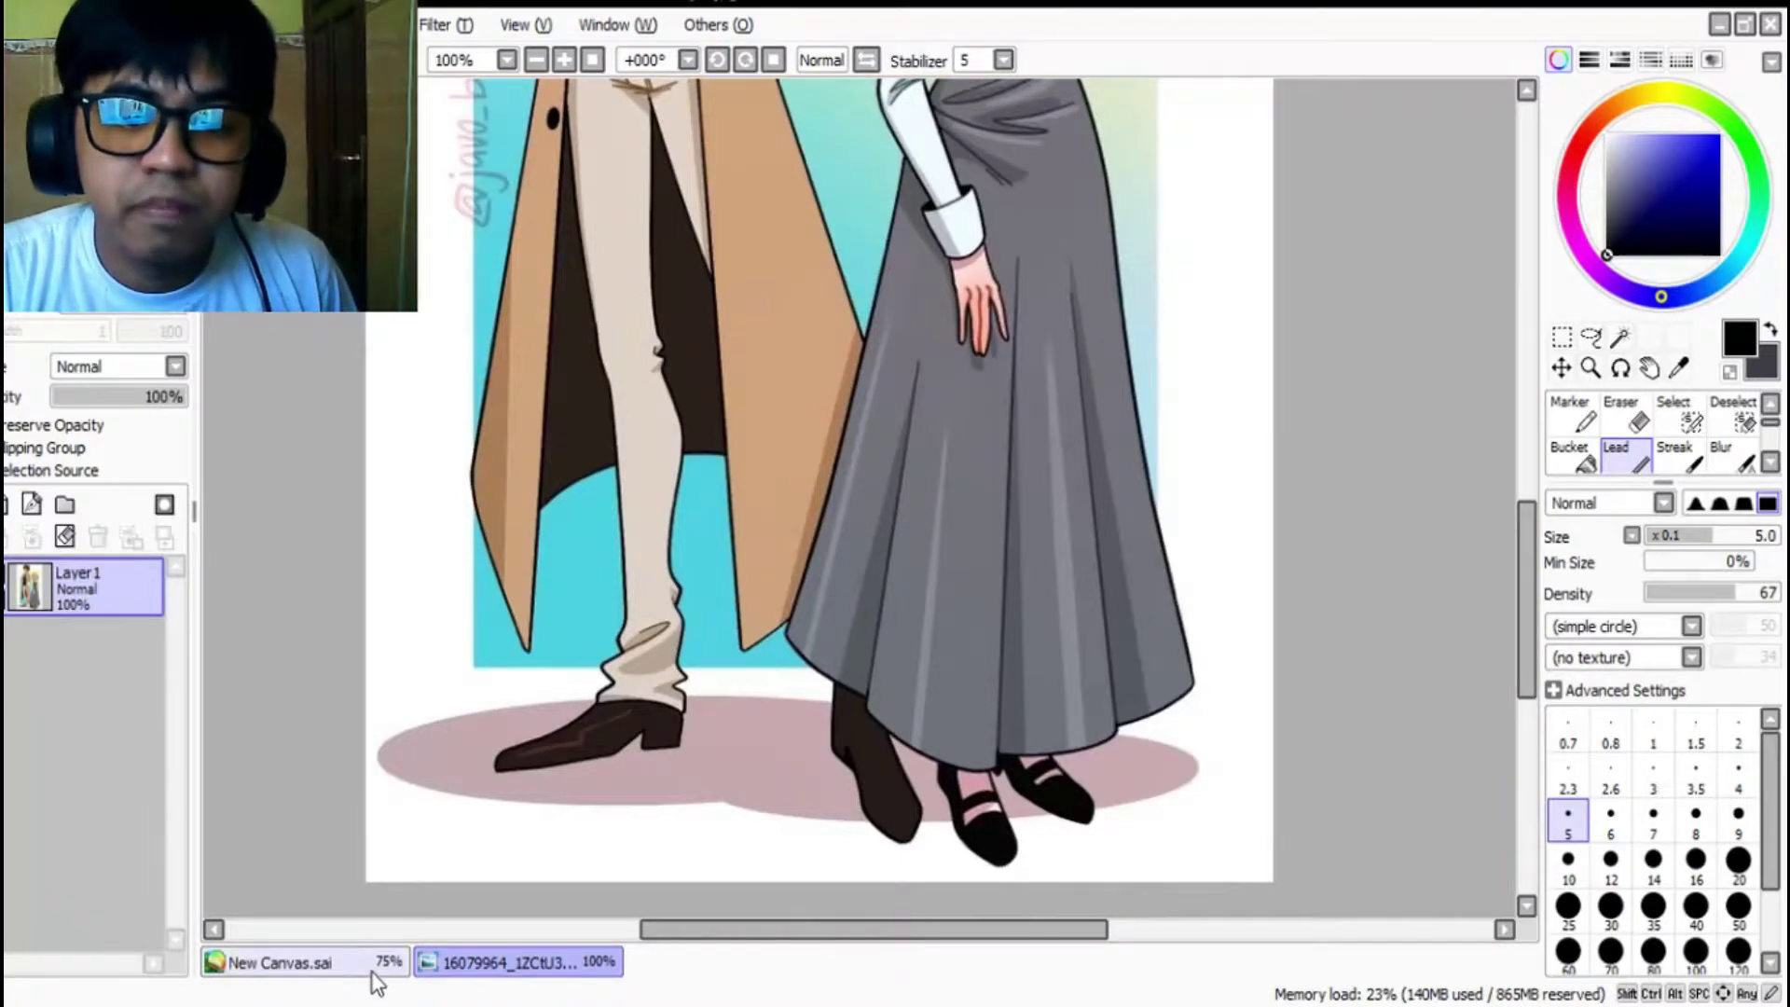
click(401, 961)
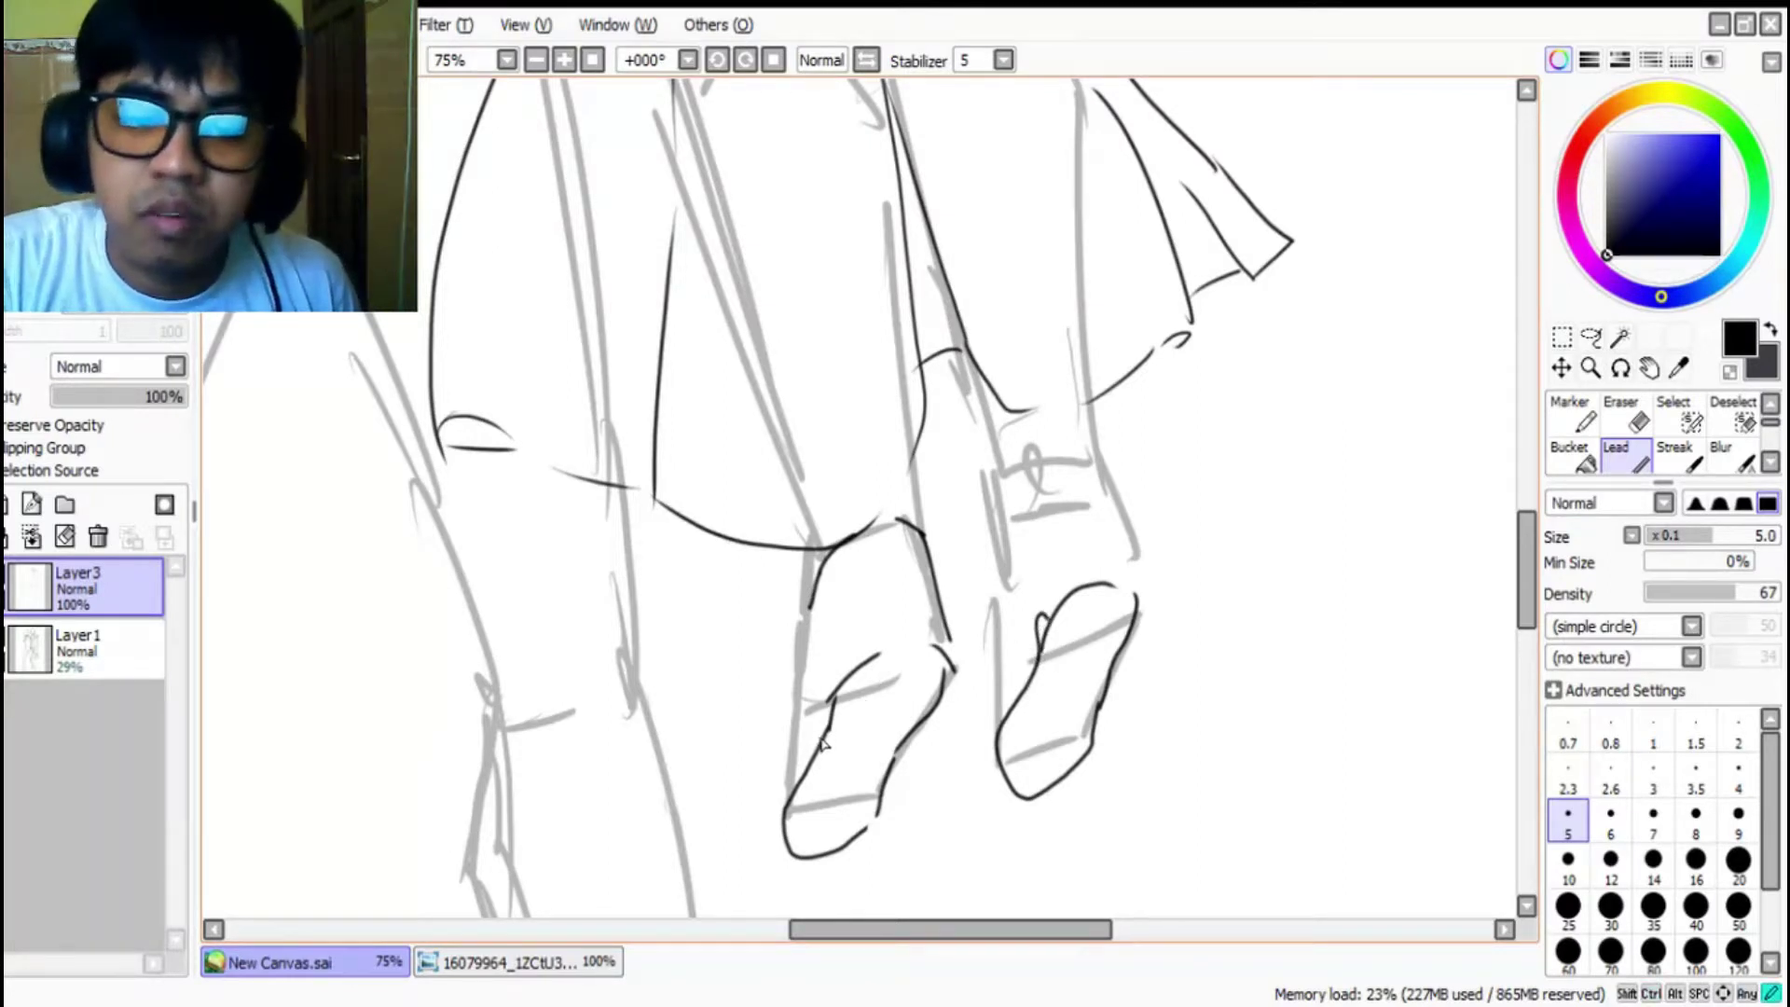
key(ctrl+z)
mouse_move(827, 750)
mouse_down()
mouse_move(834, 695)
mouse_move(906, 746)
mouse_up()
key(ctrl+z)
drag(833, 693, 925, 724)
key(ctrl+z)
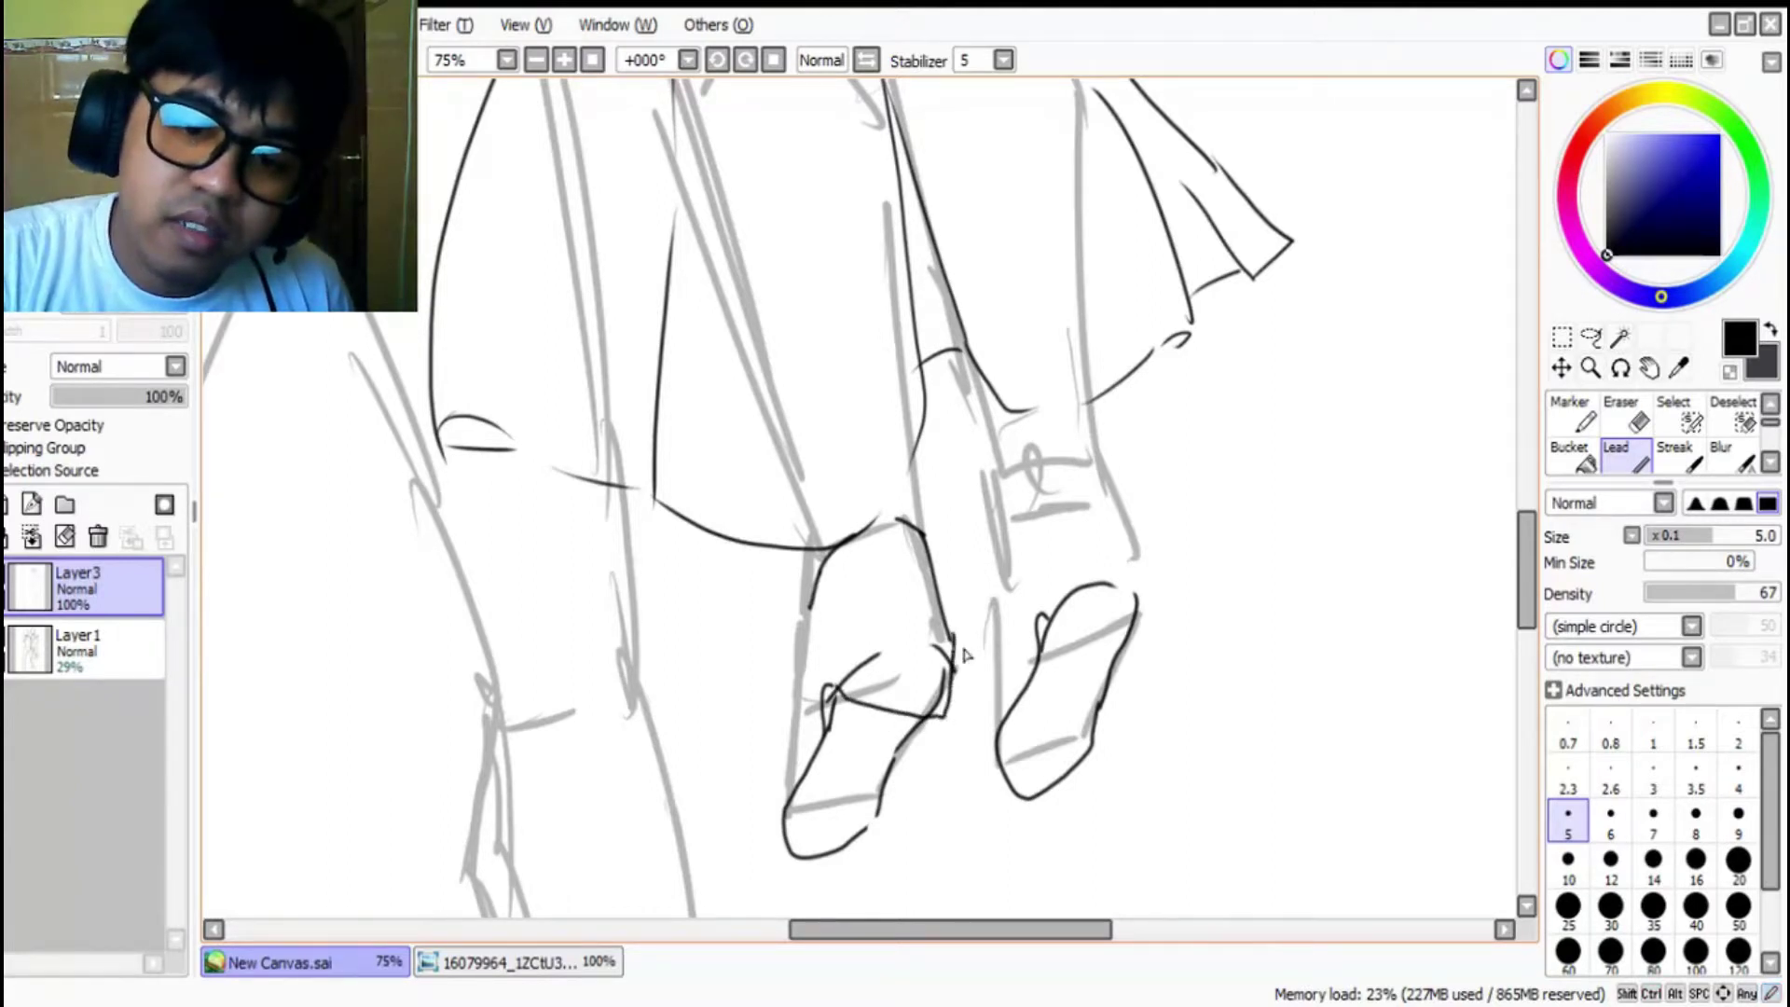
key(ctrl+z)
drag(839, 701, 947, 716)
mouse_move(897, 647)
mouse_down()
mouse_move(840, 740)
mouse_move(896, 746)
mouse_up()
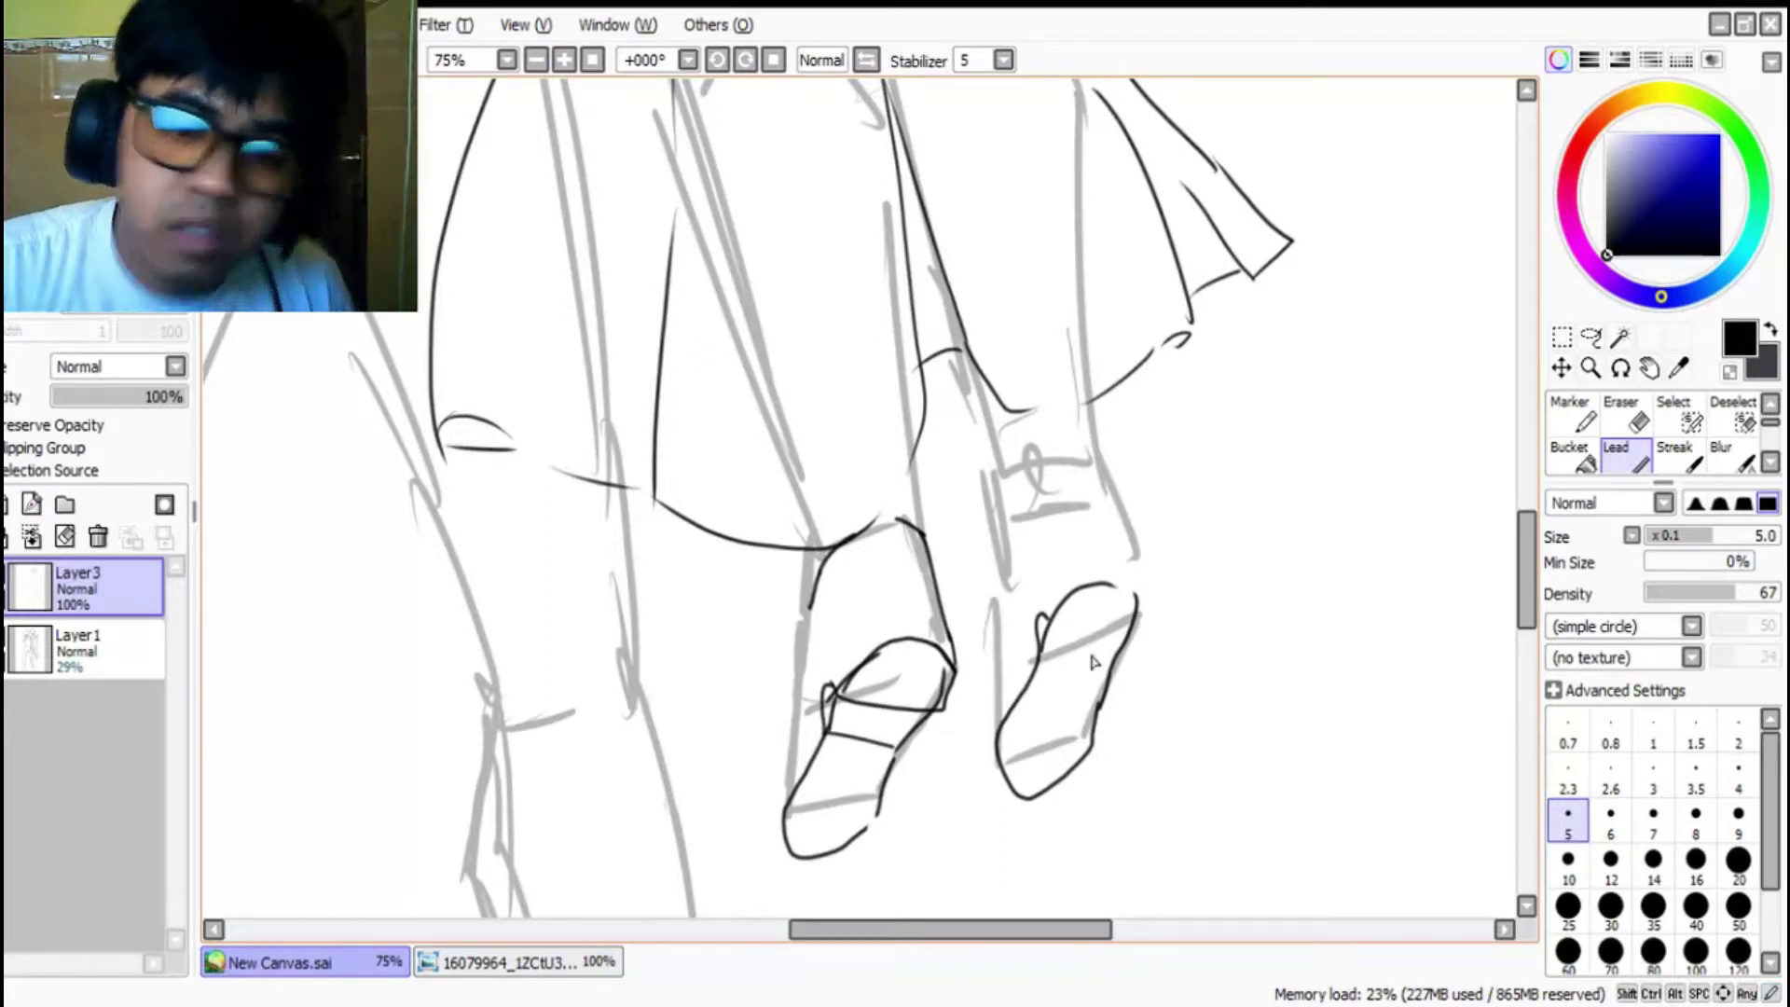
Step: Erase the stray heel marks on the shoes and draw the crosswise heel lines on the right shoe's sole with Lead
key(e)
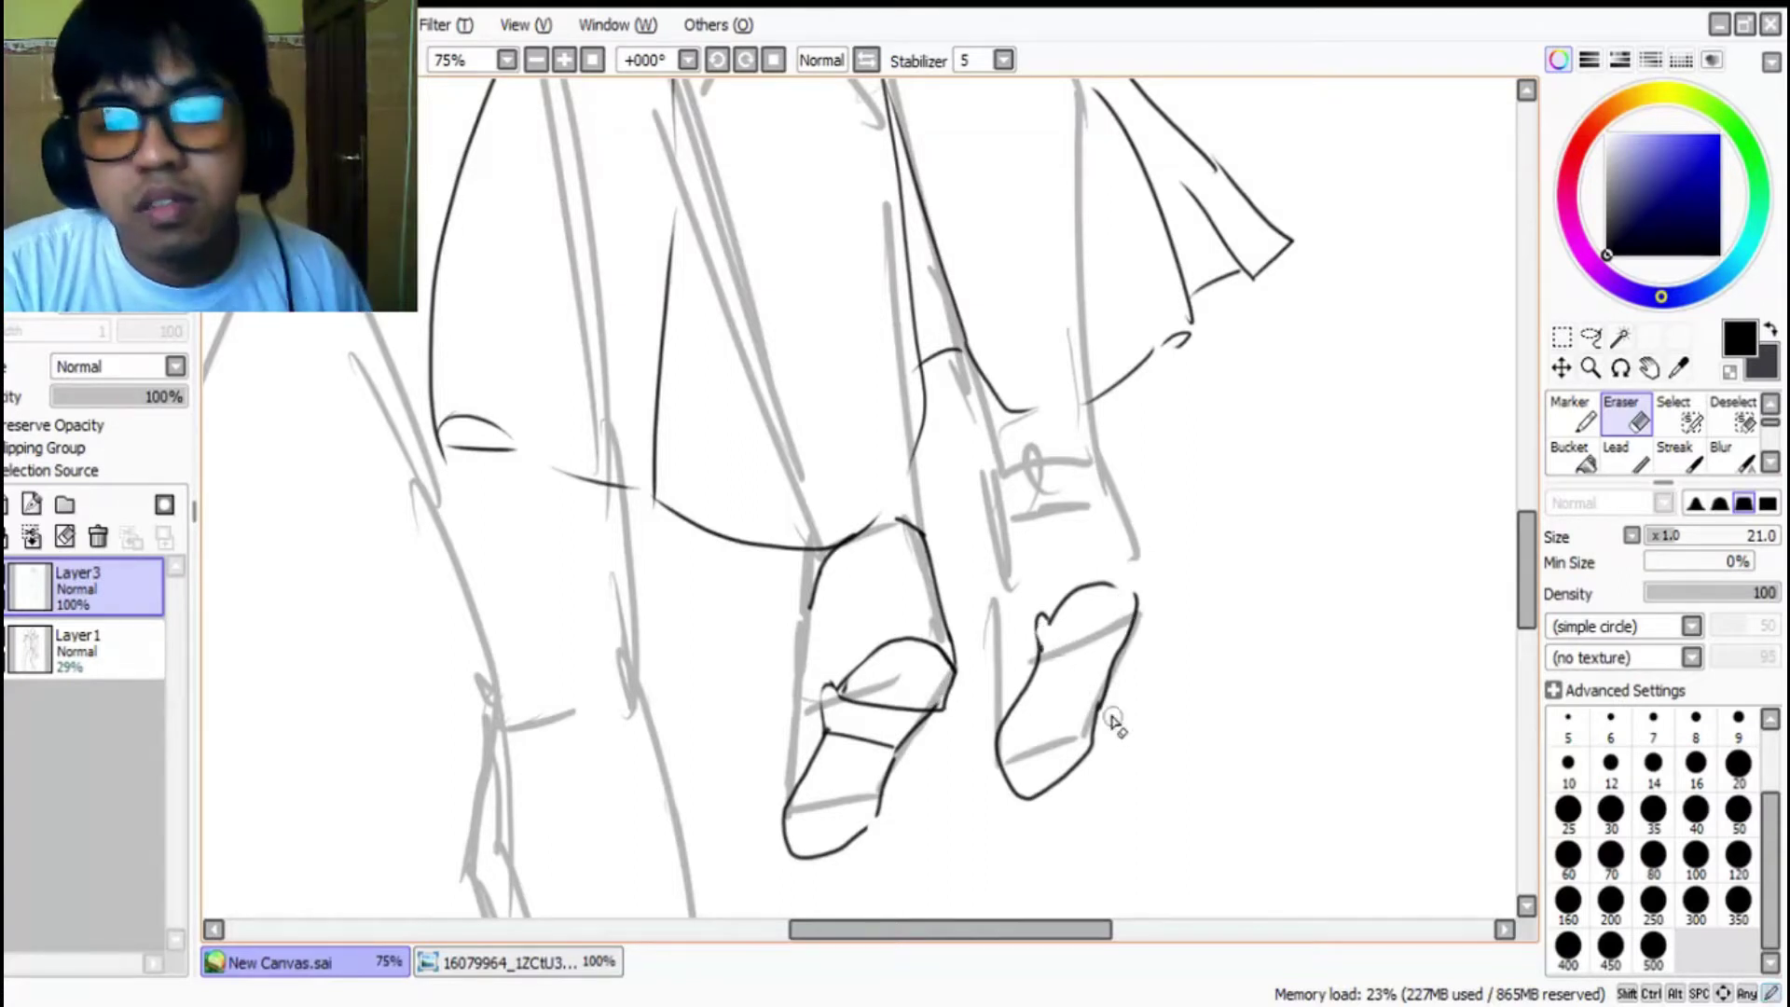
key(n)
drag(1044, 621, 1128, 645)
key(ctrl+z)
click(1627, 457)
key(ctrl+z)
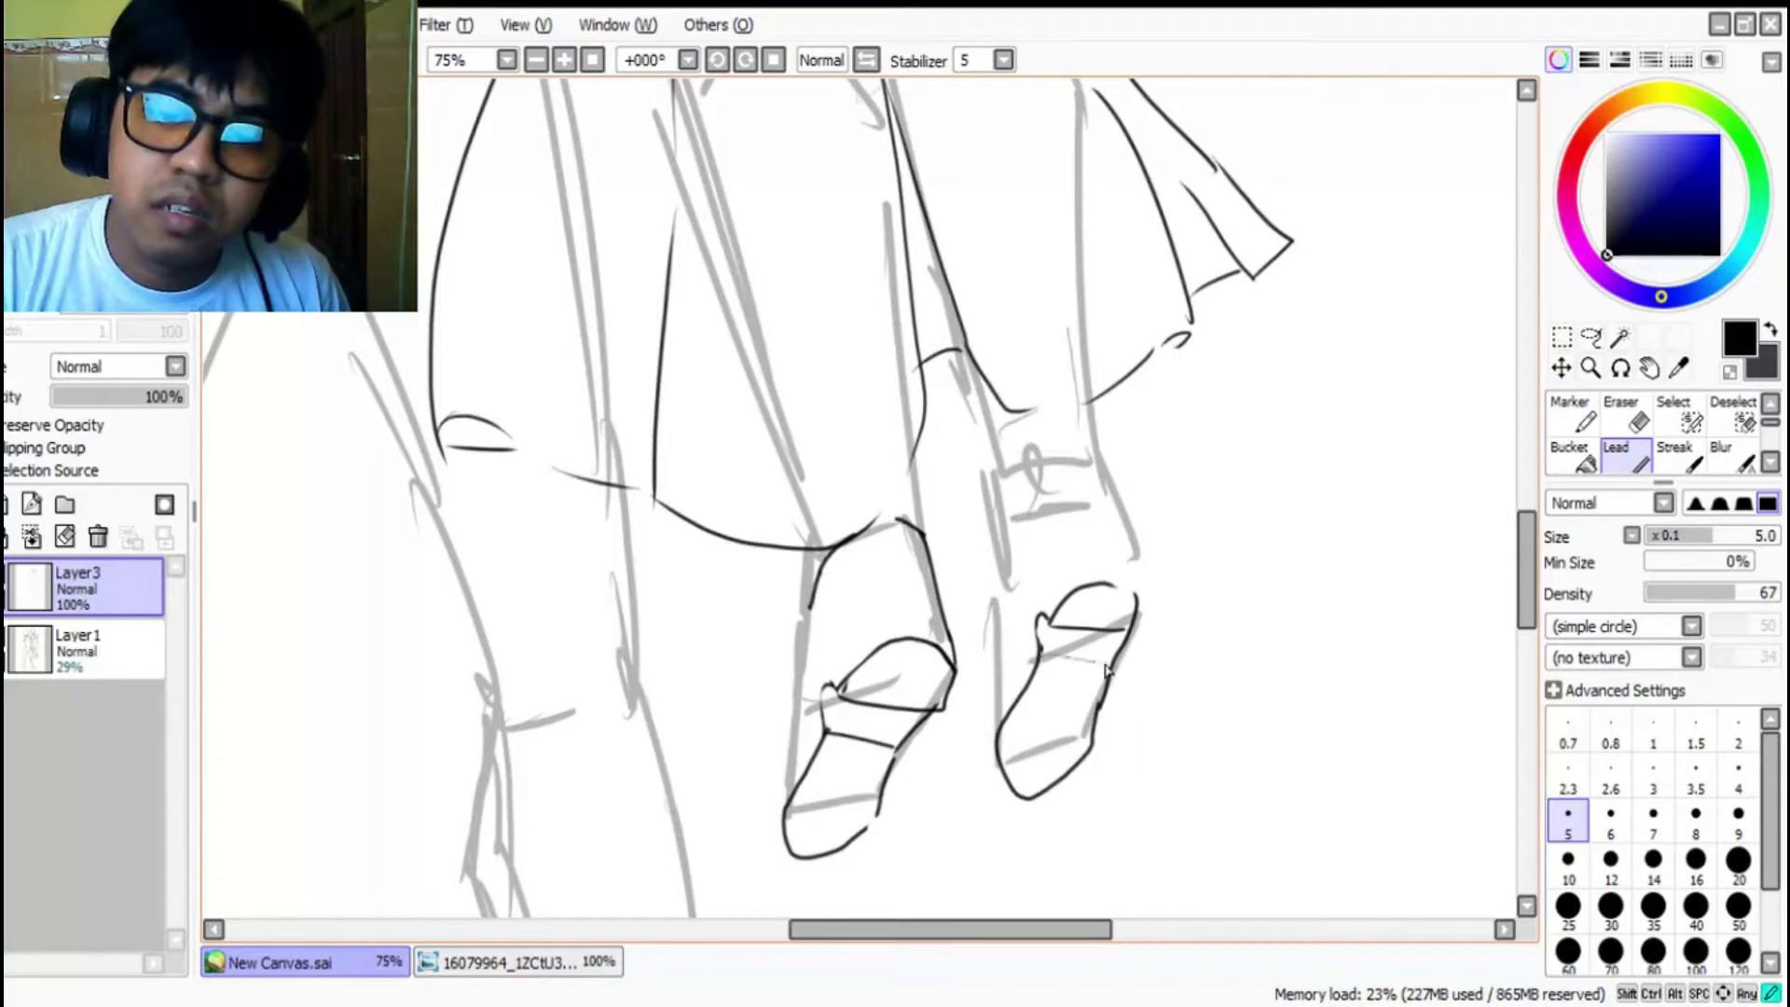
Step: Ink the rounded back of the right foot above its sole and the shoe's outer side edge
mouse_move(1139, 597)
mouse_down()
mouse_move(1138, 539)
mouse_move(1140, 593)
mouse_move(1097, 504)
mouse_move(1107, 517)
mouse_move(1056, 503)
mouse_move(1030, 557)
mouse_up()
key(ctrl+z)
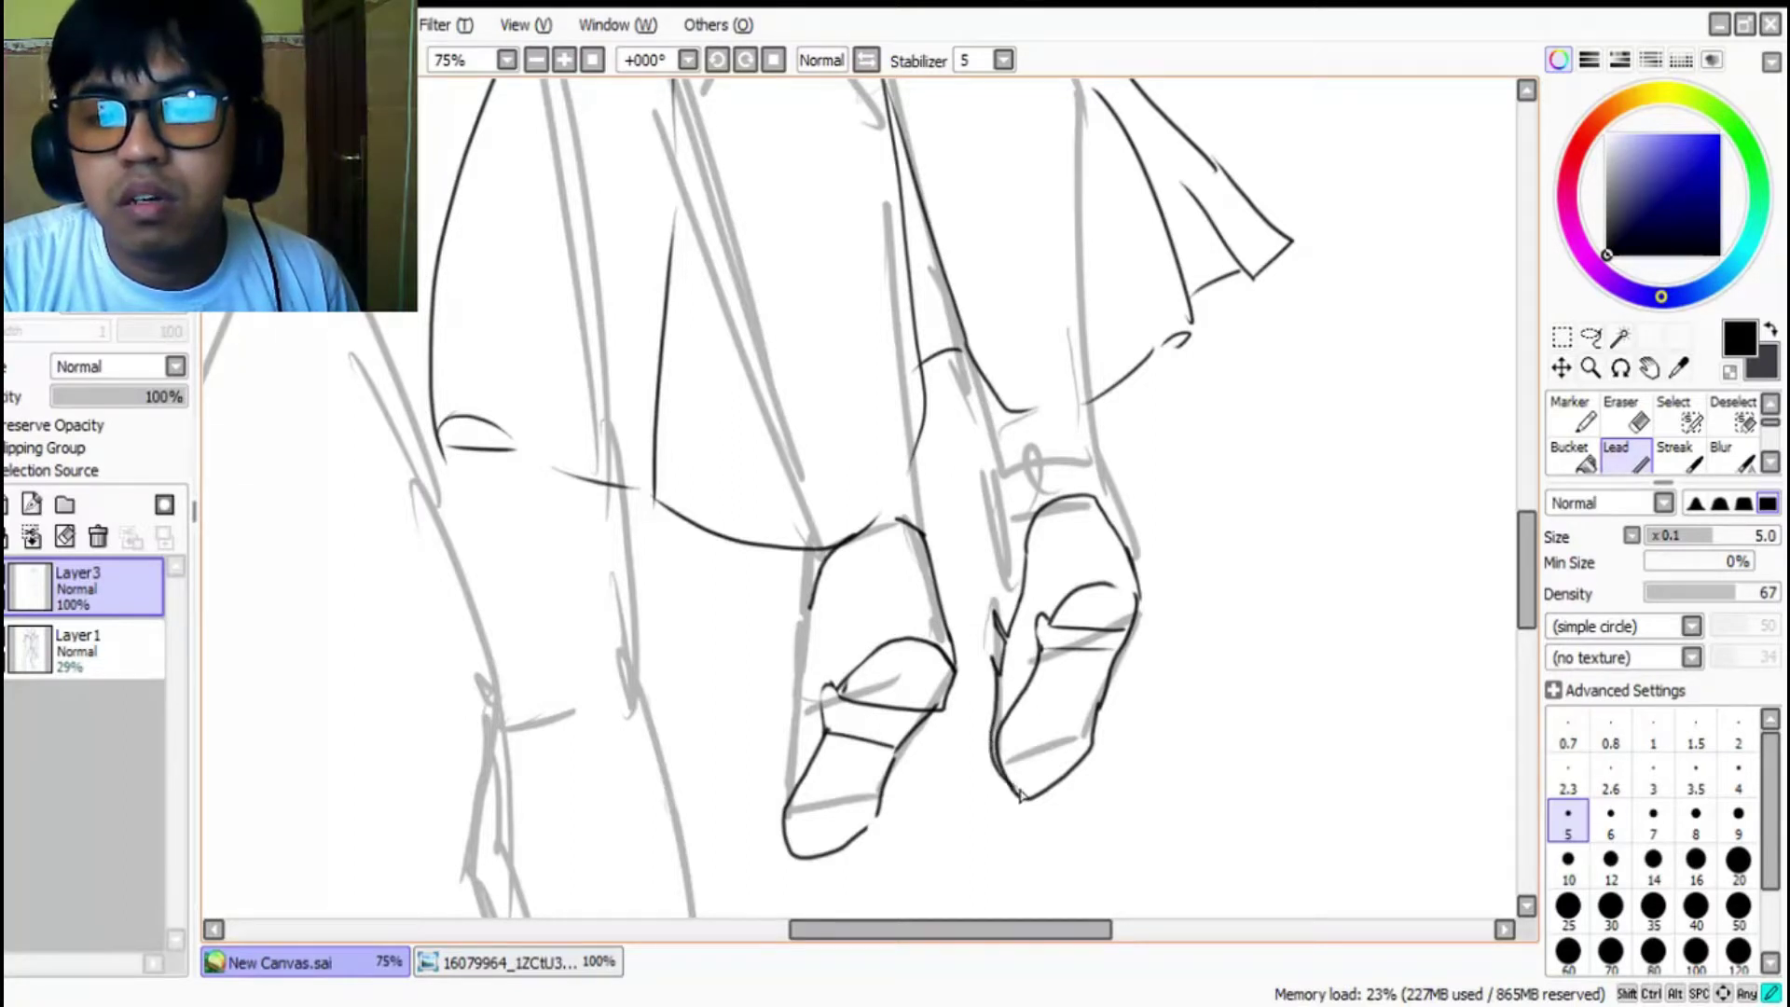
drag(1020, 789, 1028, 791)
drag(999, 673, 997, 624)
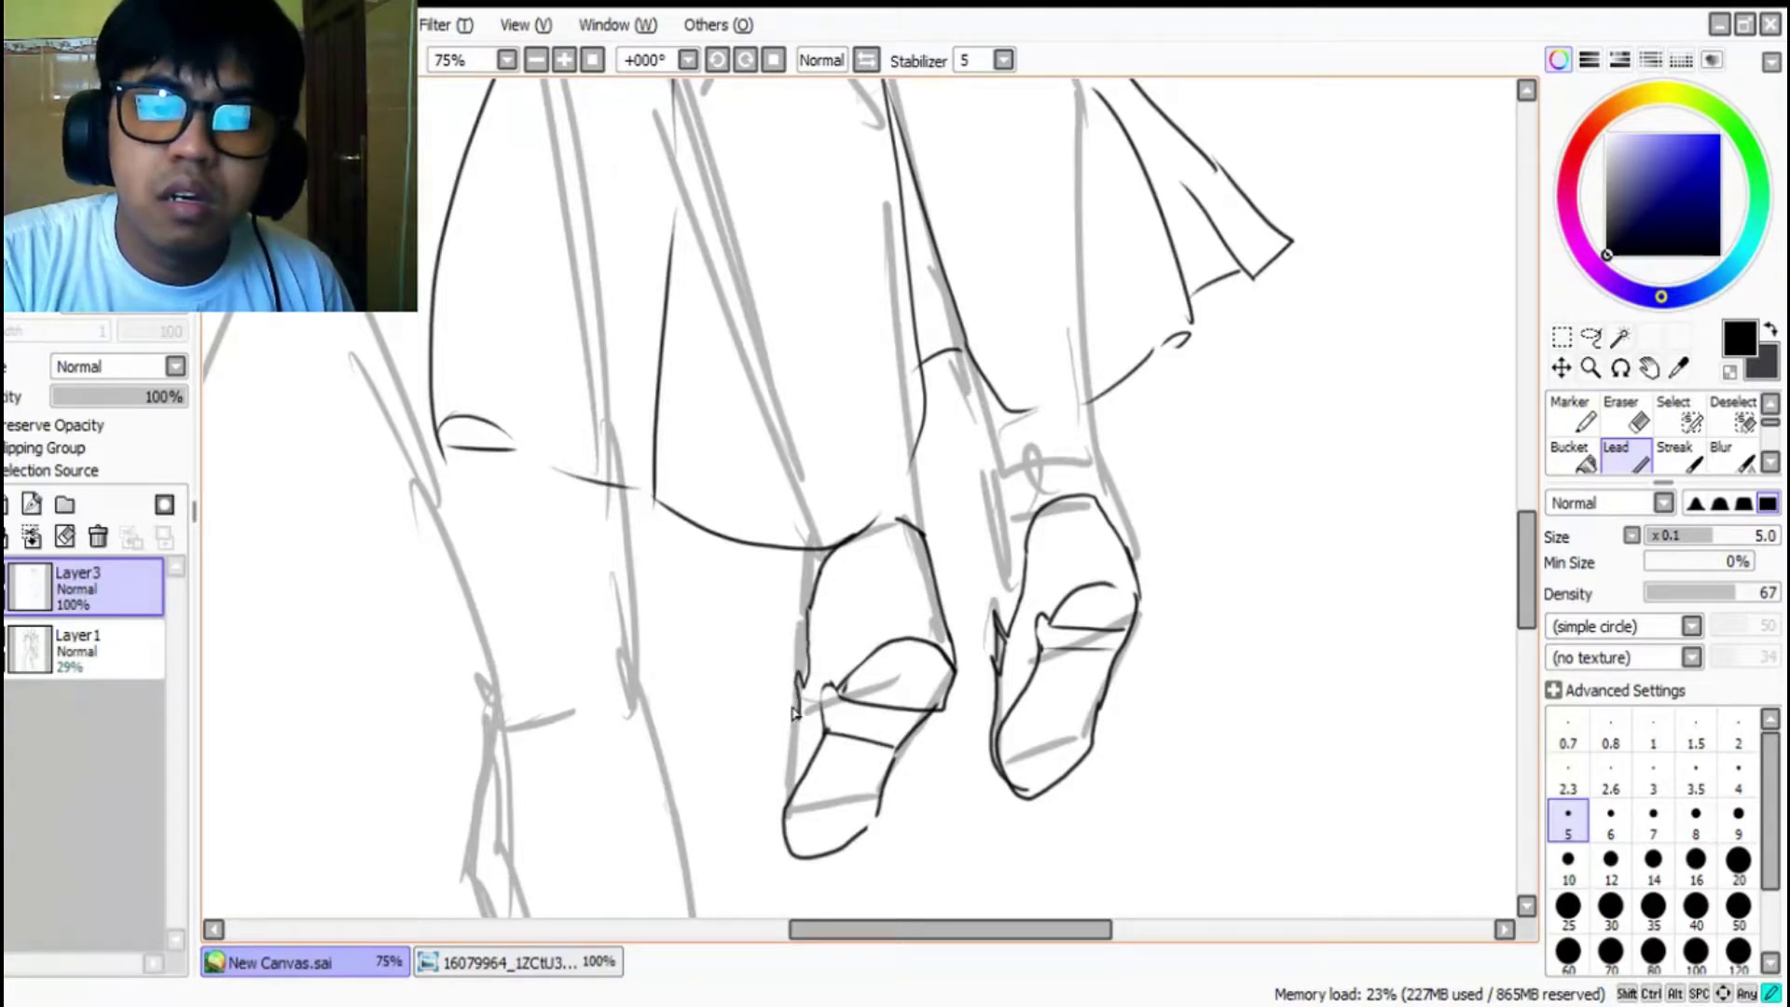
Step: Ink the outer side edge of the left shoe and the ankle line up to the skirt hem
key(ctrl+z)
drag(810, 604, 807, 657)
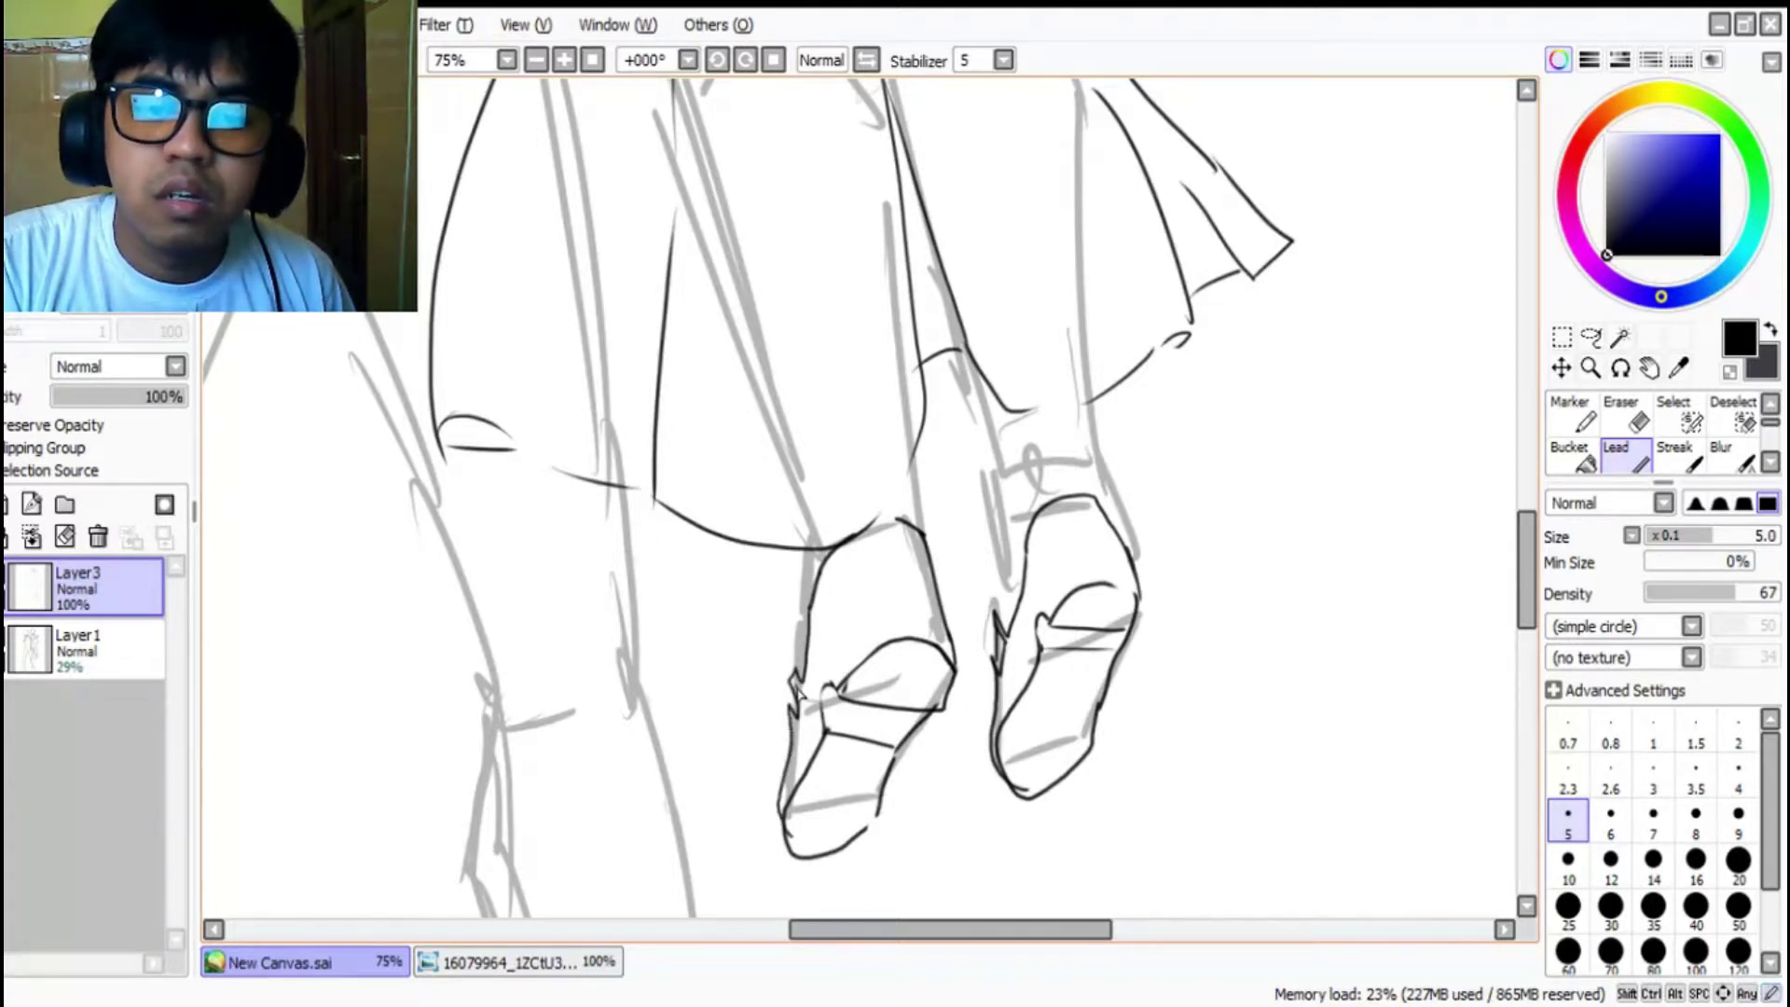
drag(805, 597, 814, 554)
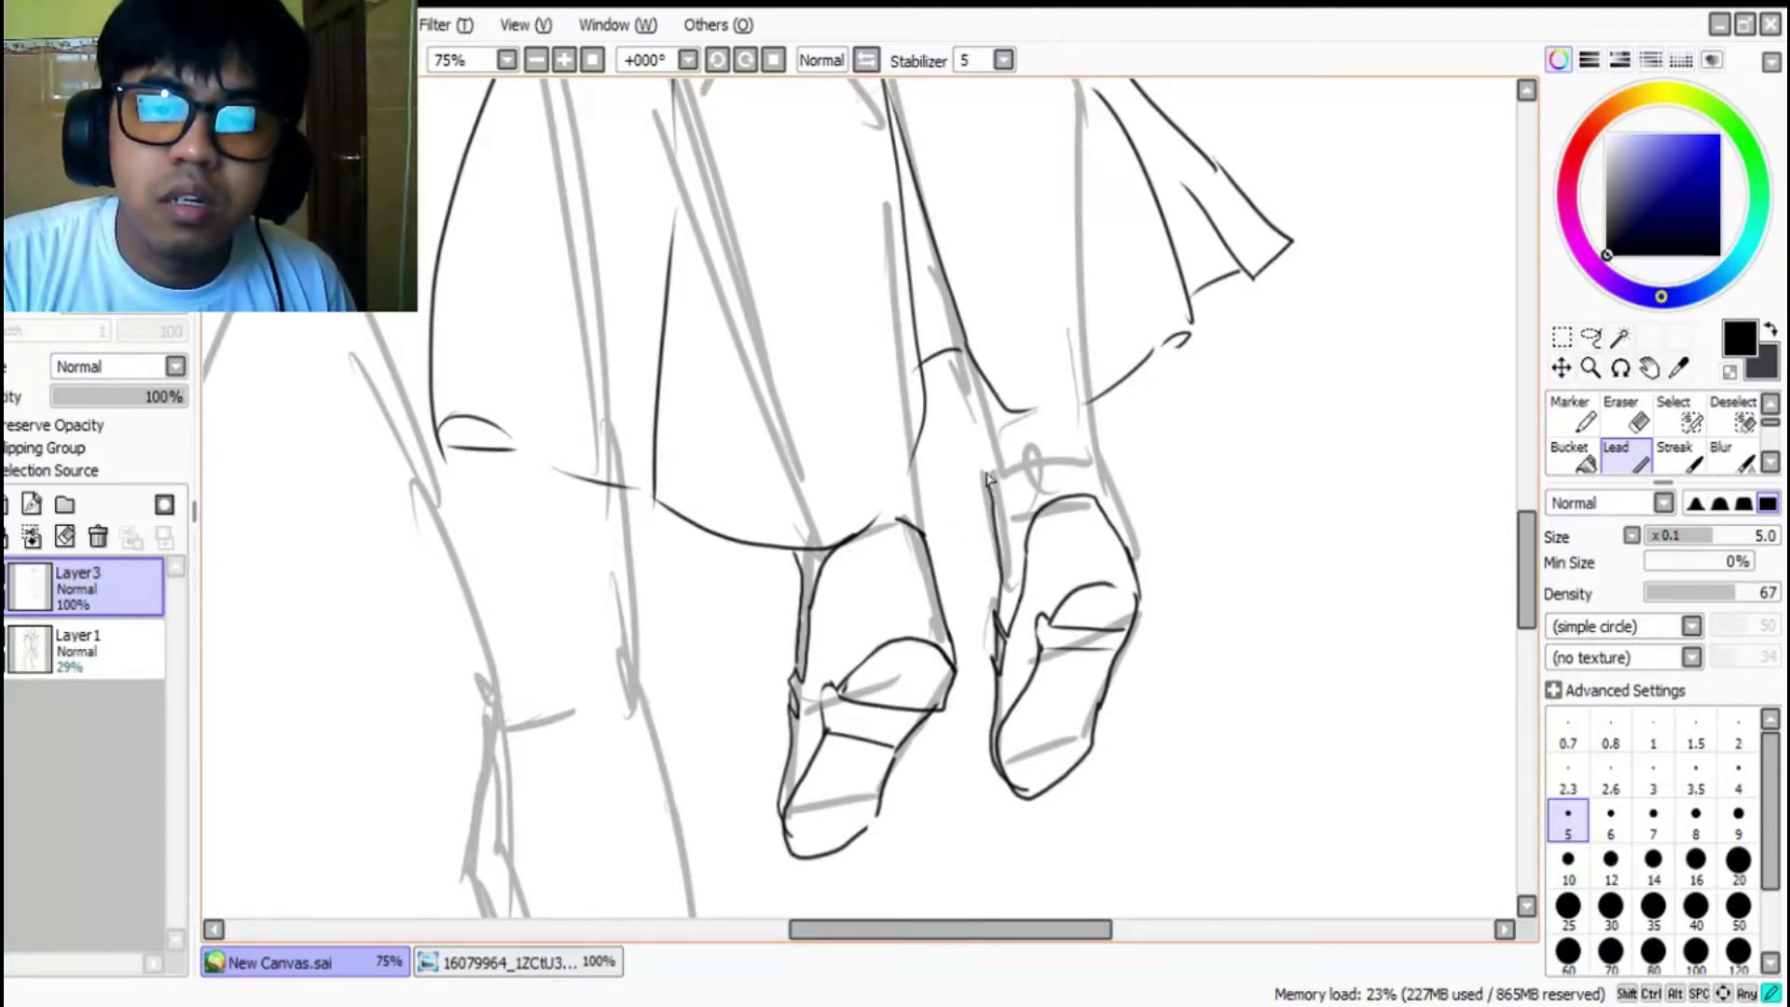
Step: Ink the right ankle's two side lines from the skirt hem down to the shoe
drag(1079, 403, 1139, 559)
key(ctrl+z)
drag(1074, 405, 1109, 524)
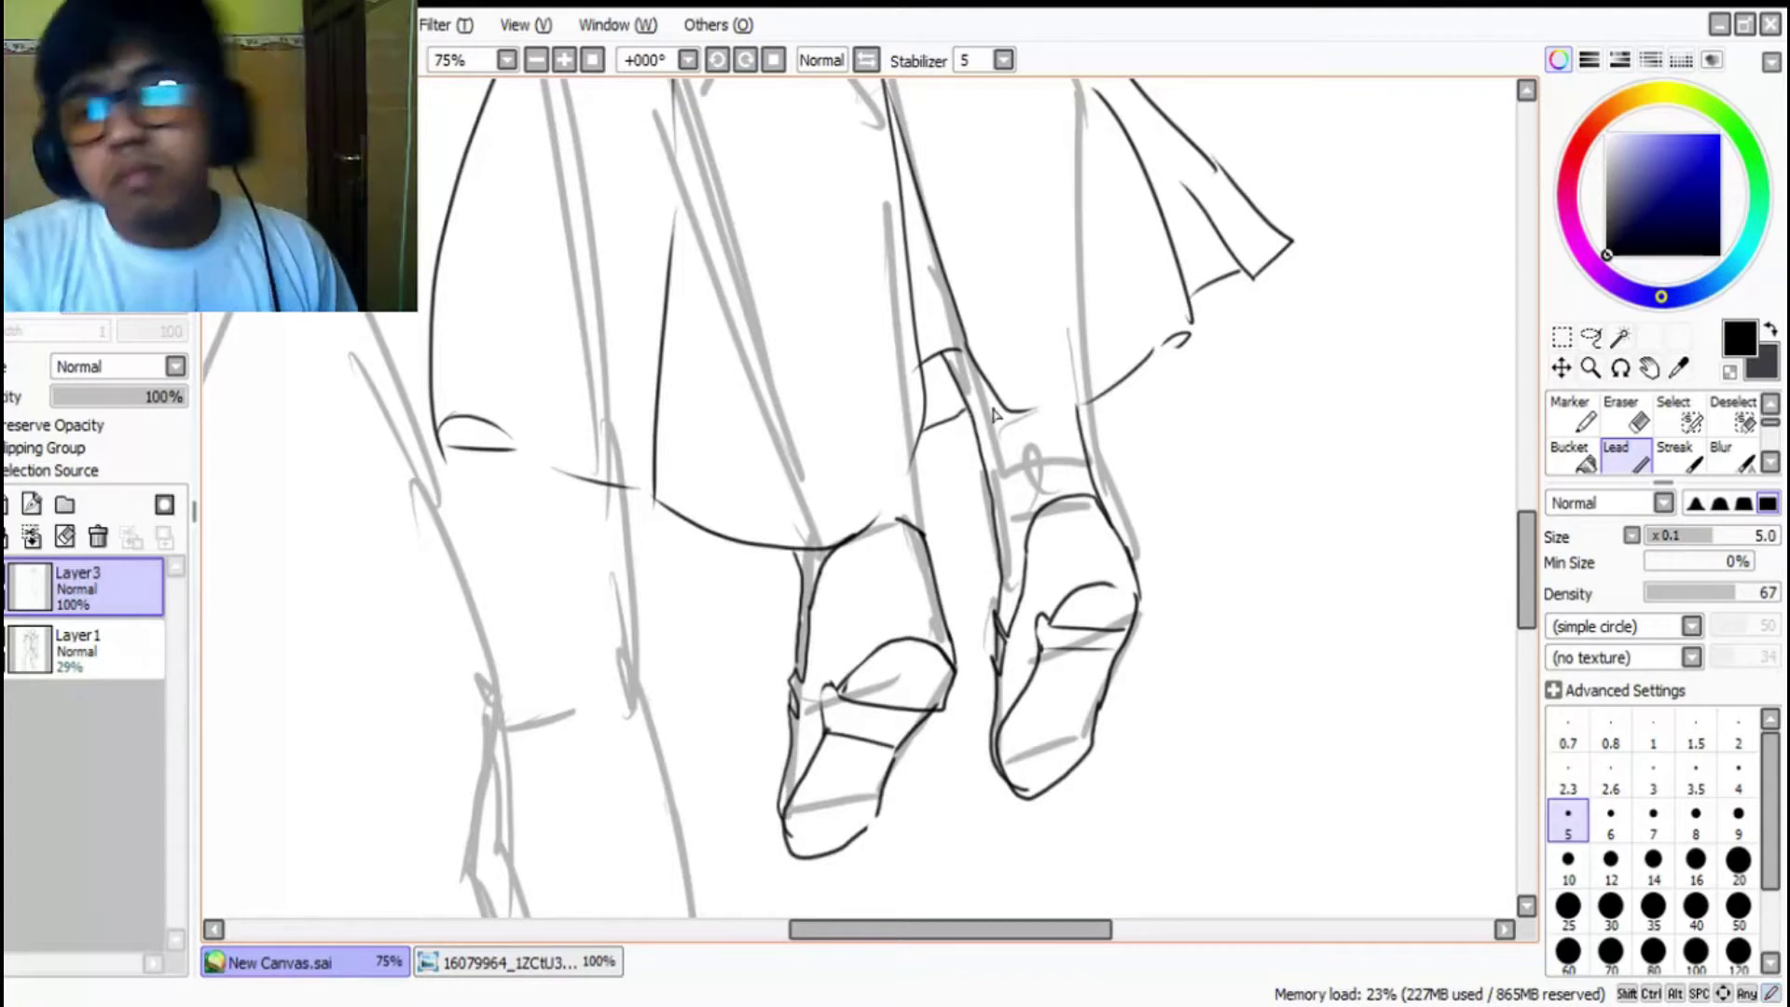
Step: Choose the Eraser, select and hide the sketch layer, Layer1, and inspect the inked feet and skirt hem
key(e)
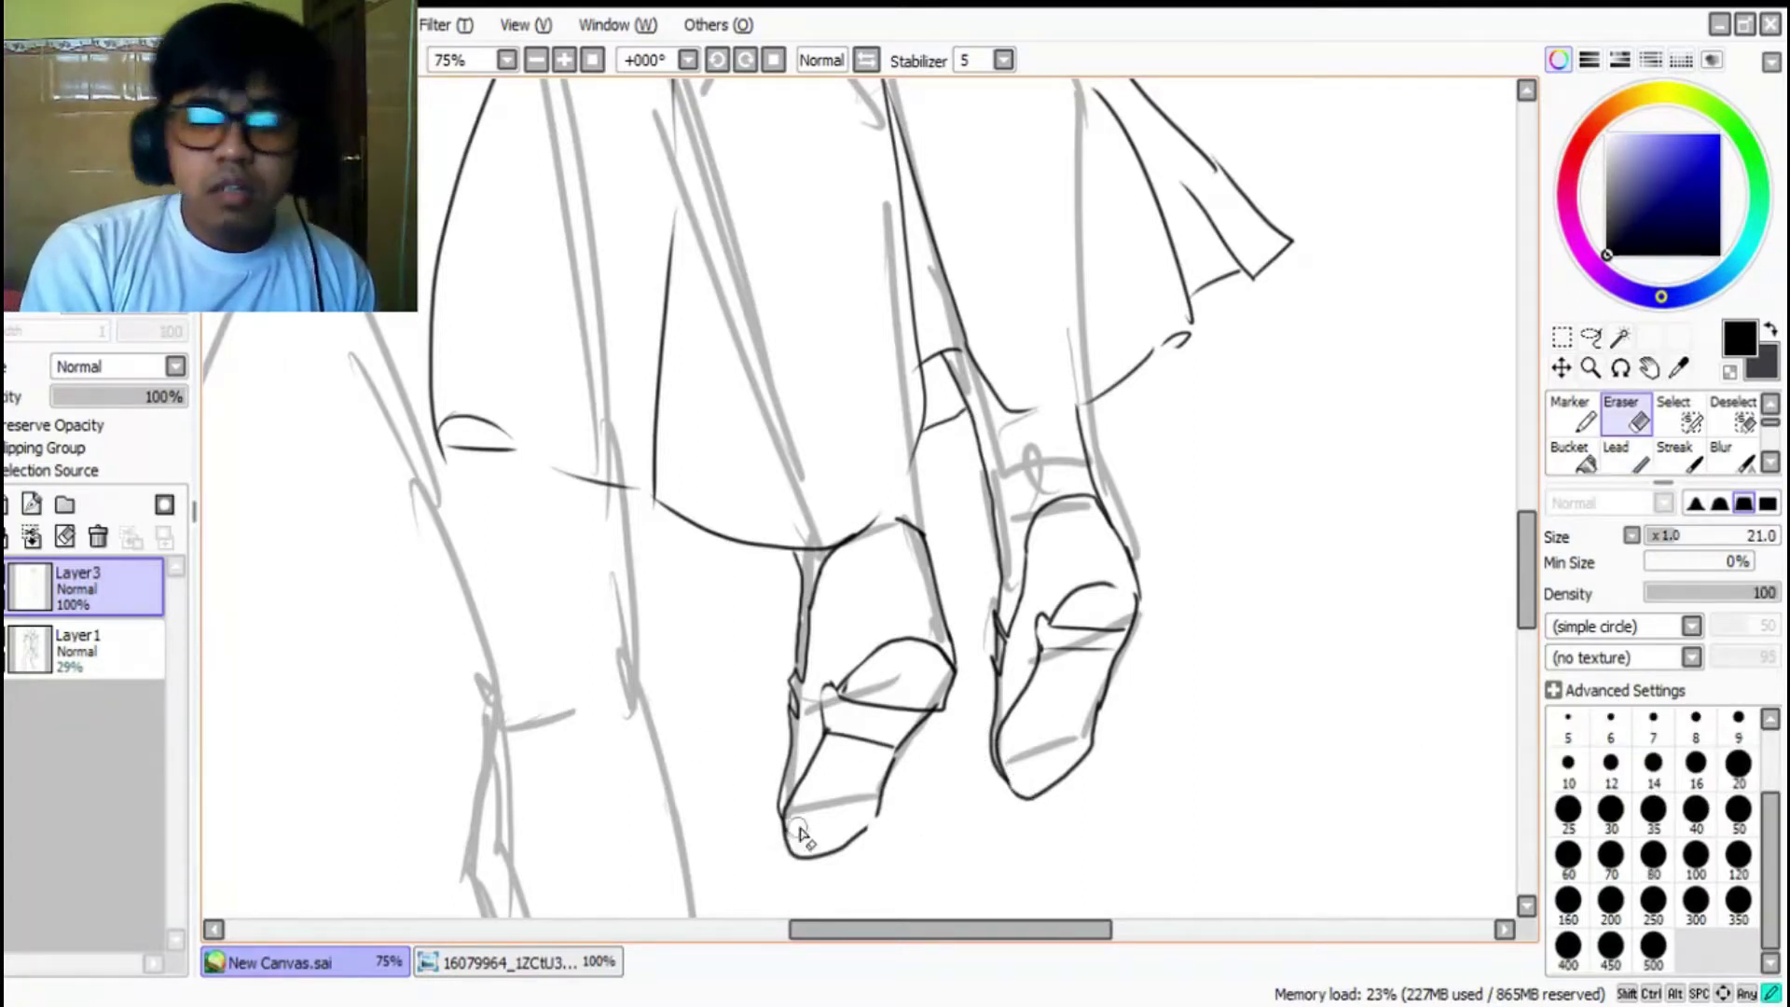
click(38, 650)
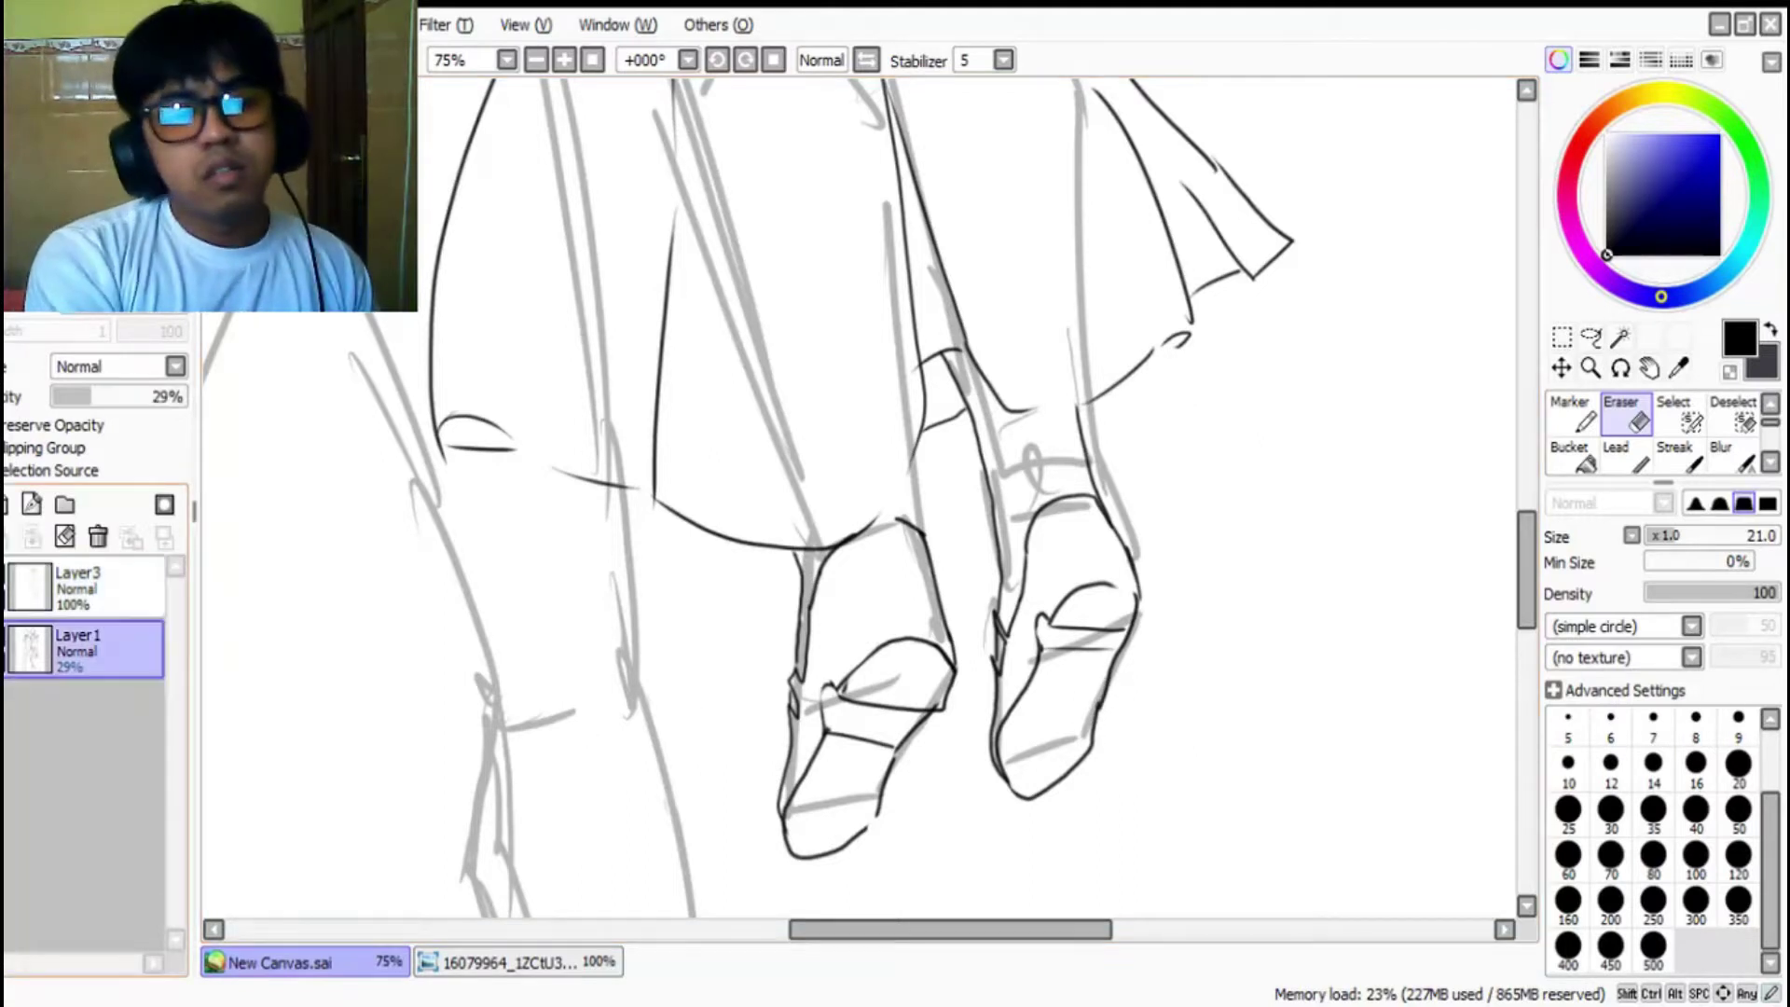
click(17, 648)
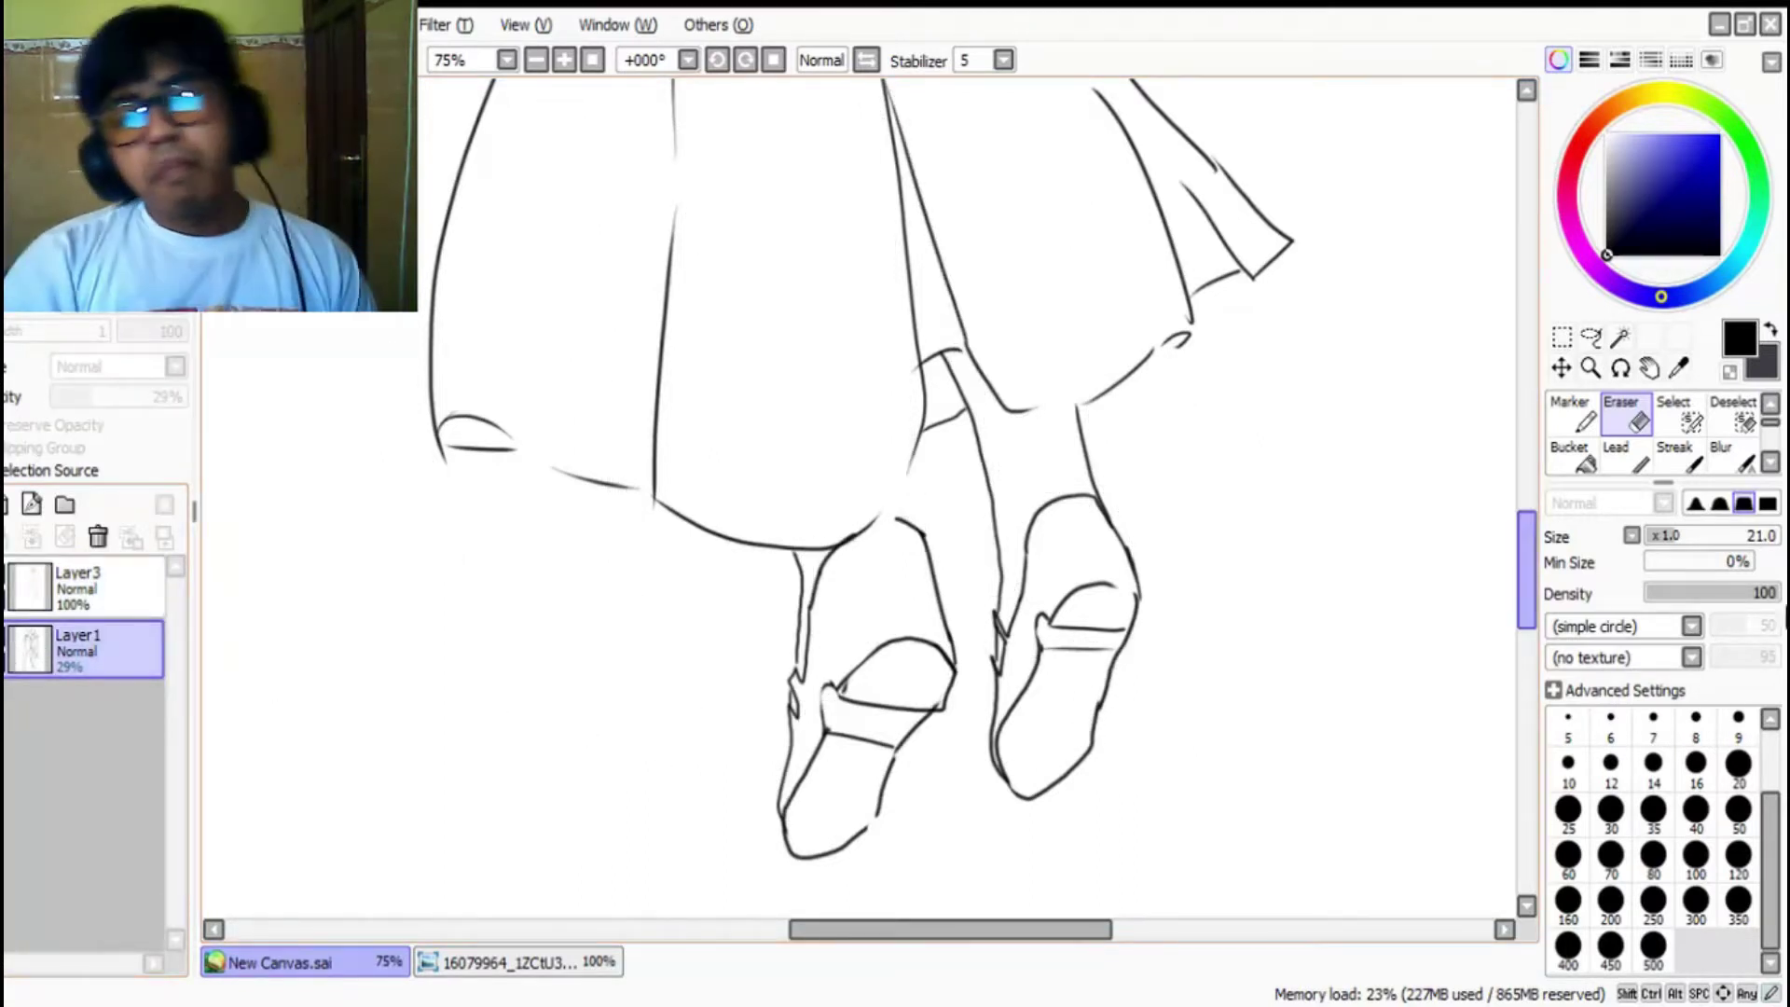
scroll(1471, 562, down, 3)
scroll(1289, 583, up, 5)
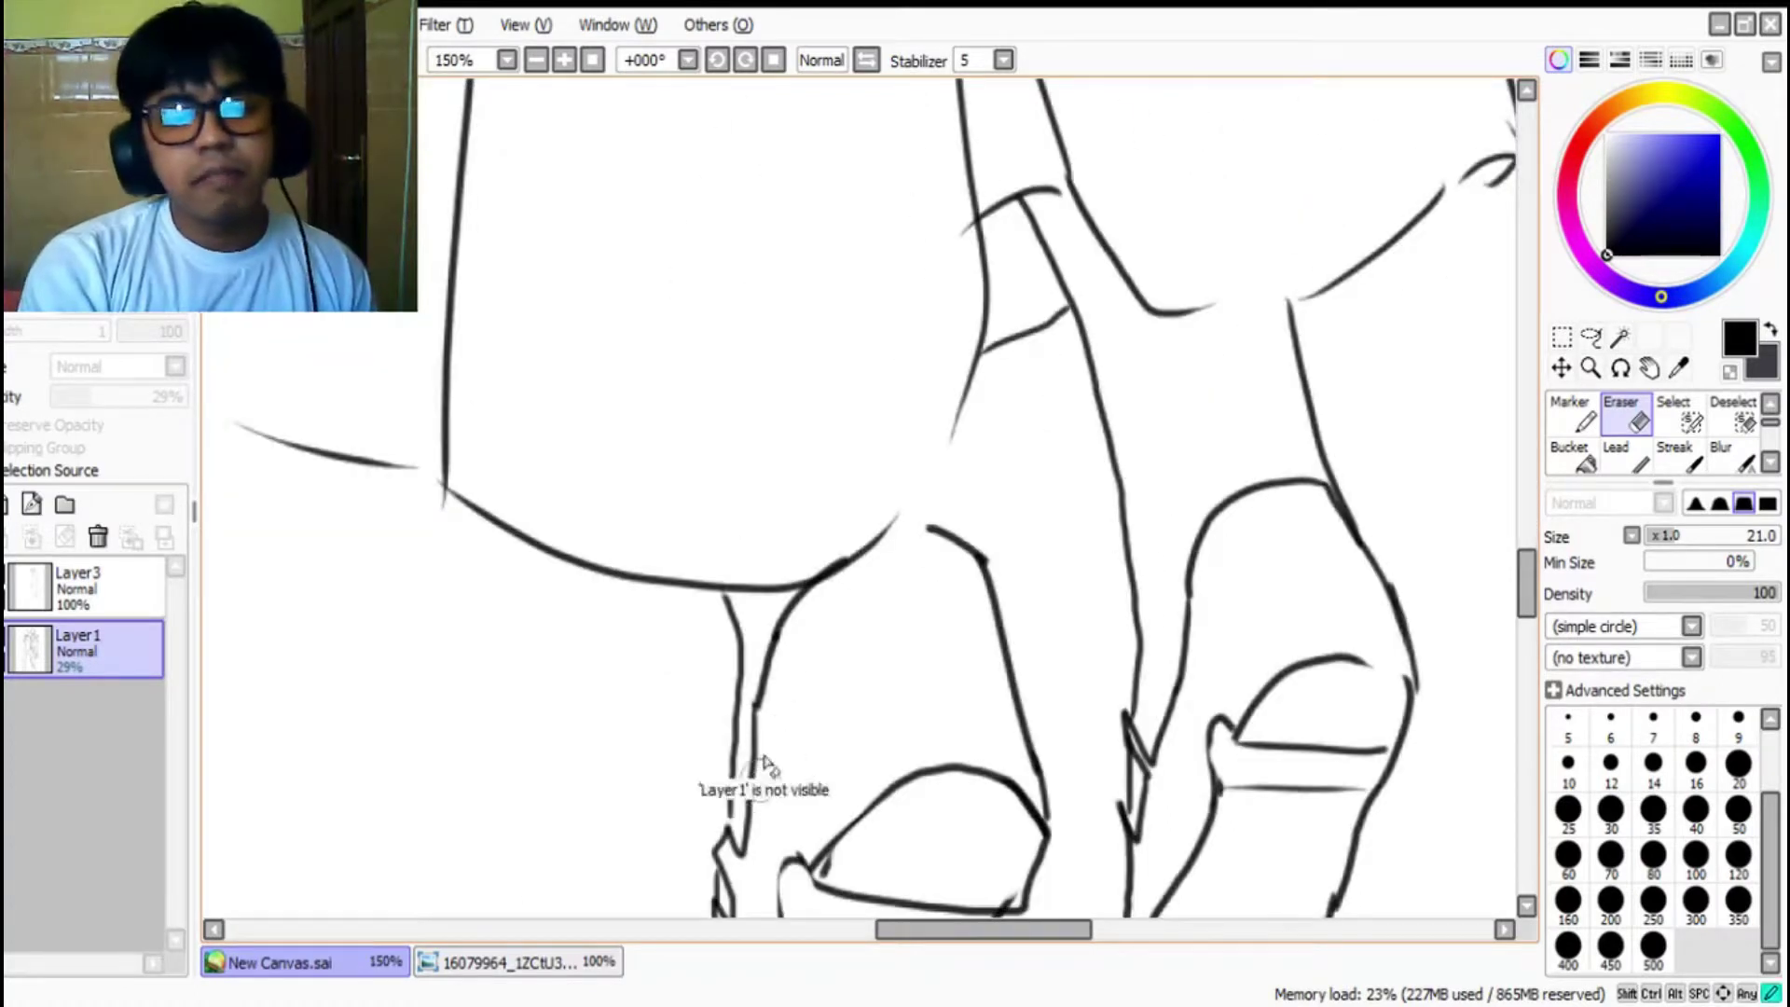
click(112, 589)
click(152, 667)
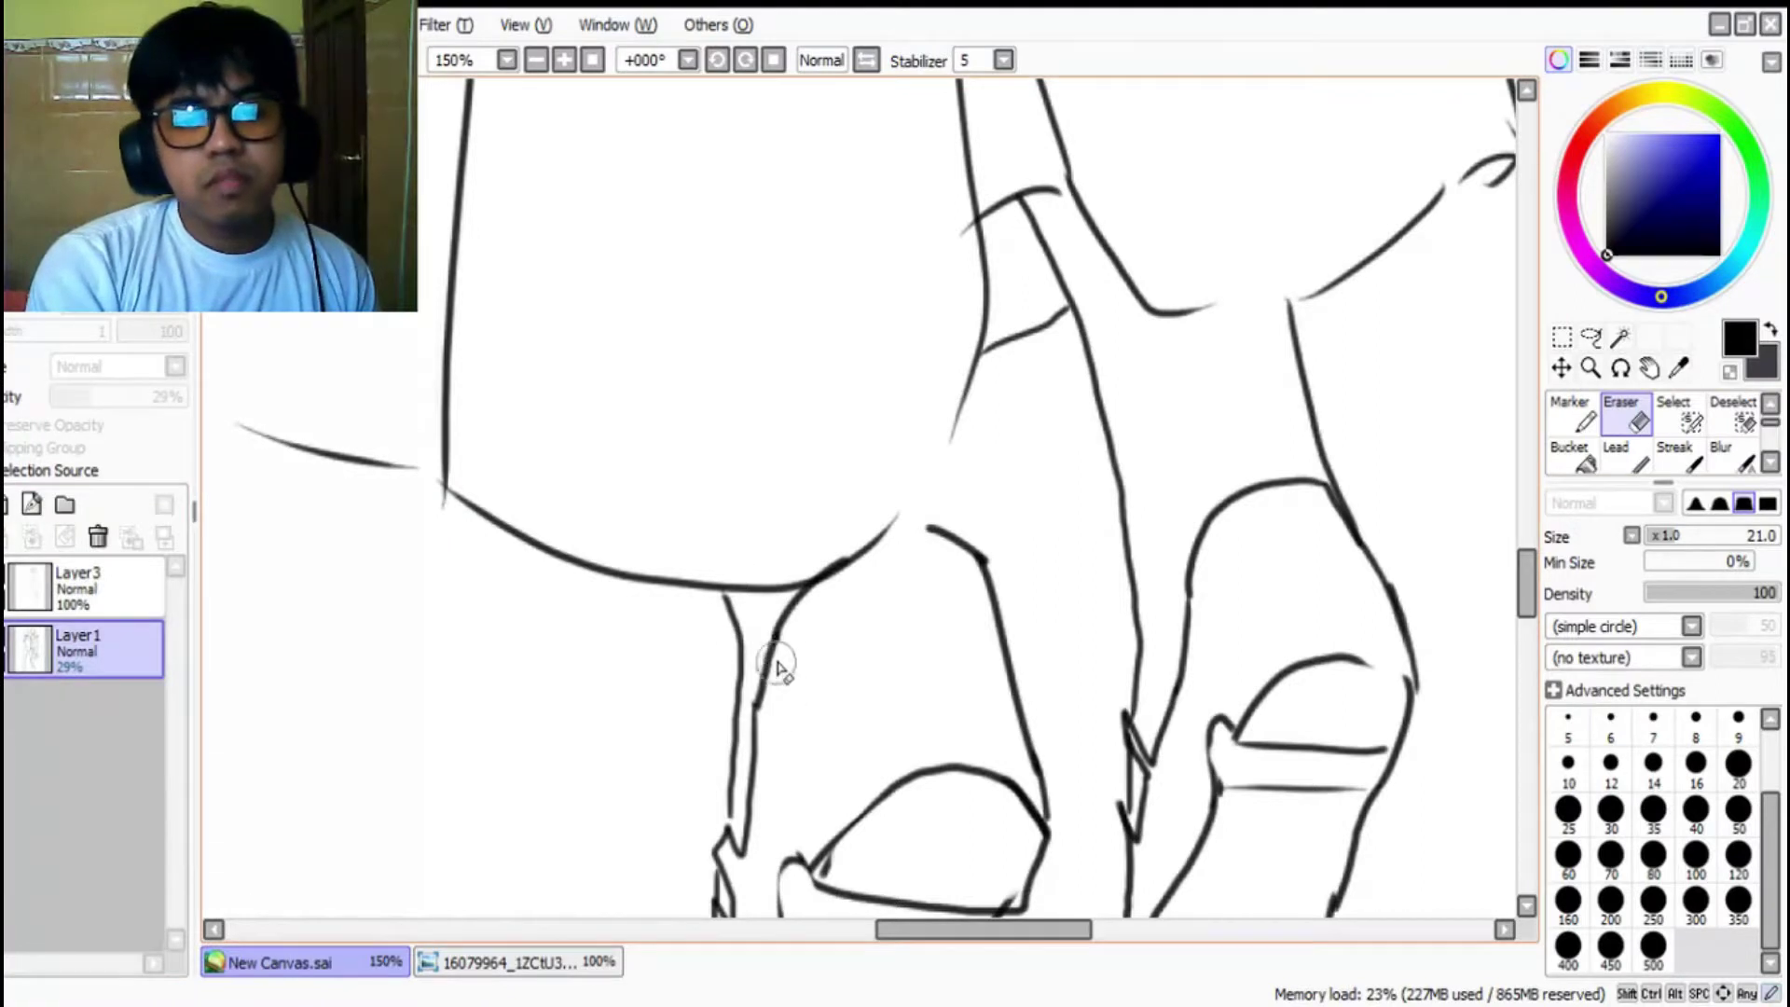
Step: Show the sketch layer again, activate Layer3 and erase the left ankle's inner line and the loose stroke above its heel
click(6, 649)
click(84, 597)
mouse_move(767, 764)
mouse_down()
mouse_move(800, 616)
mouse_move(929, 546)
mouse_move(946, 548)
mouse_move(963, 619)
mouse_up()
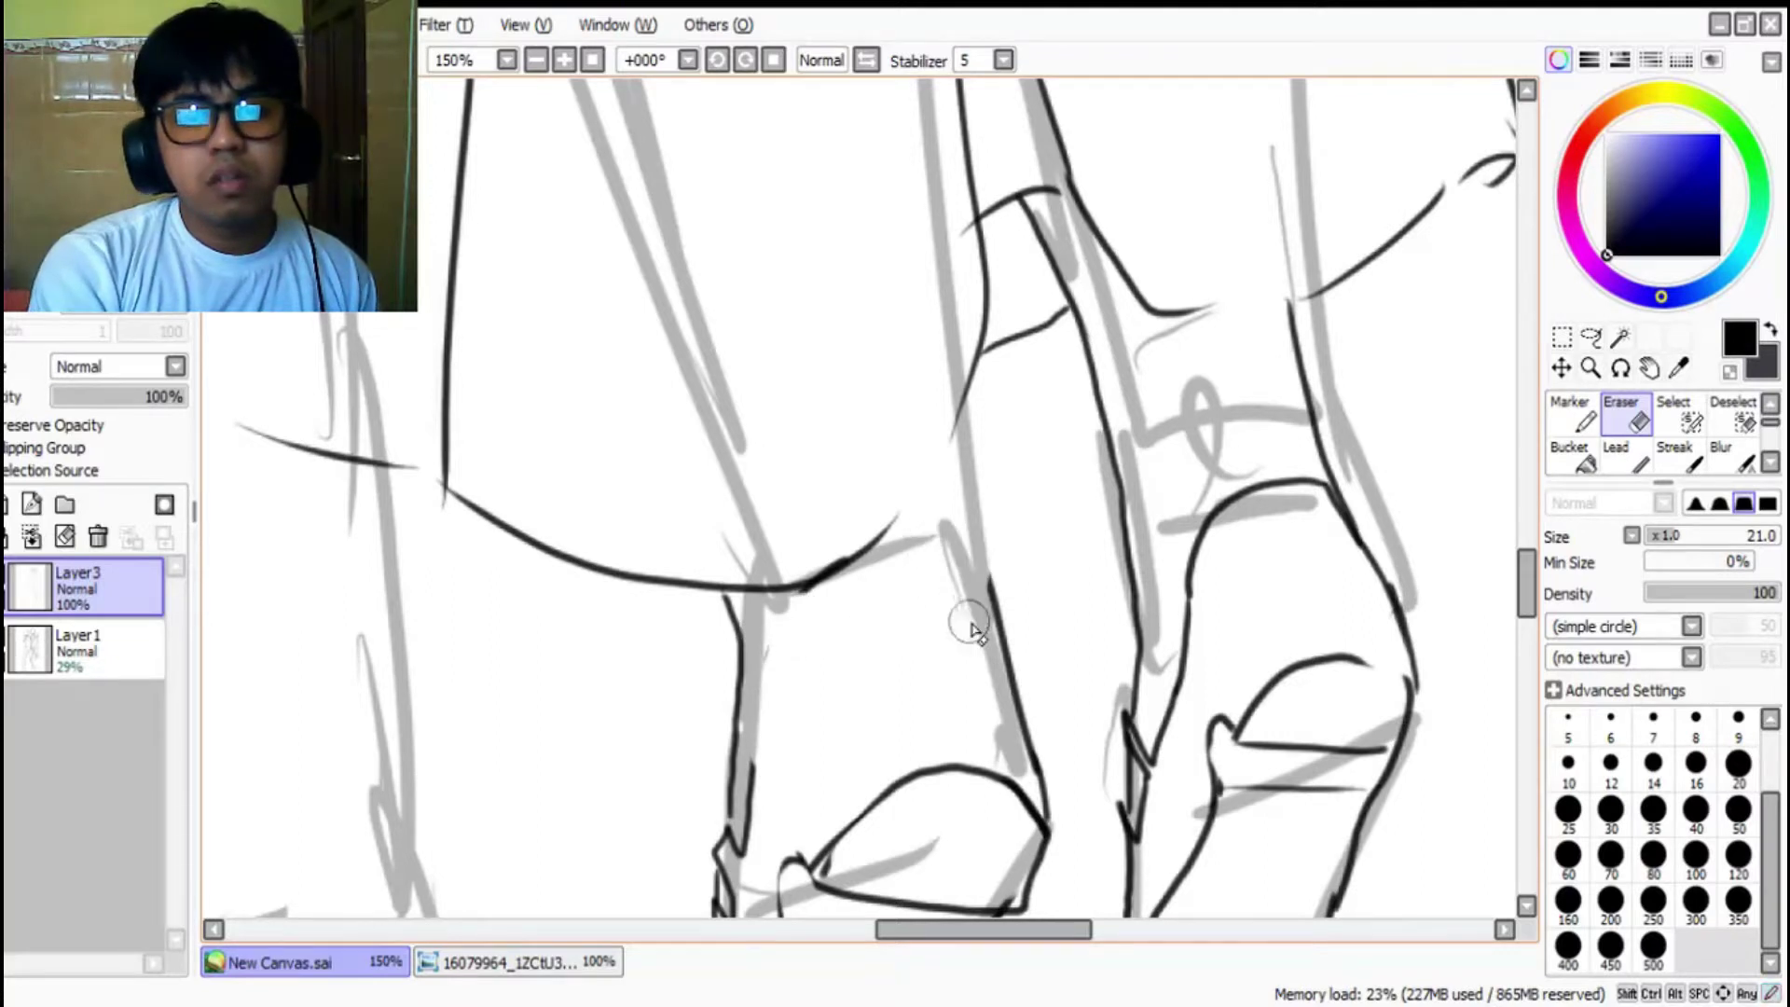
Step: With the Lead tool, redraw the rounded outline above the left shoe and extend the skirt pleat line down to it
key(n)
drag(755, 778, 781, 667)
key(ctrl+z)
click(1629, 460)
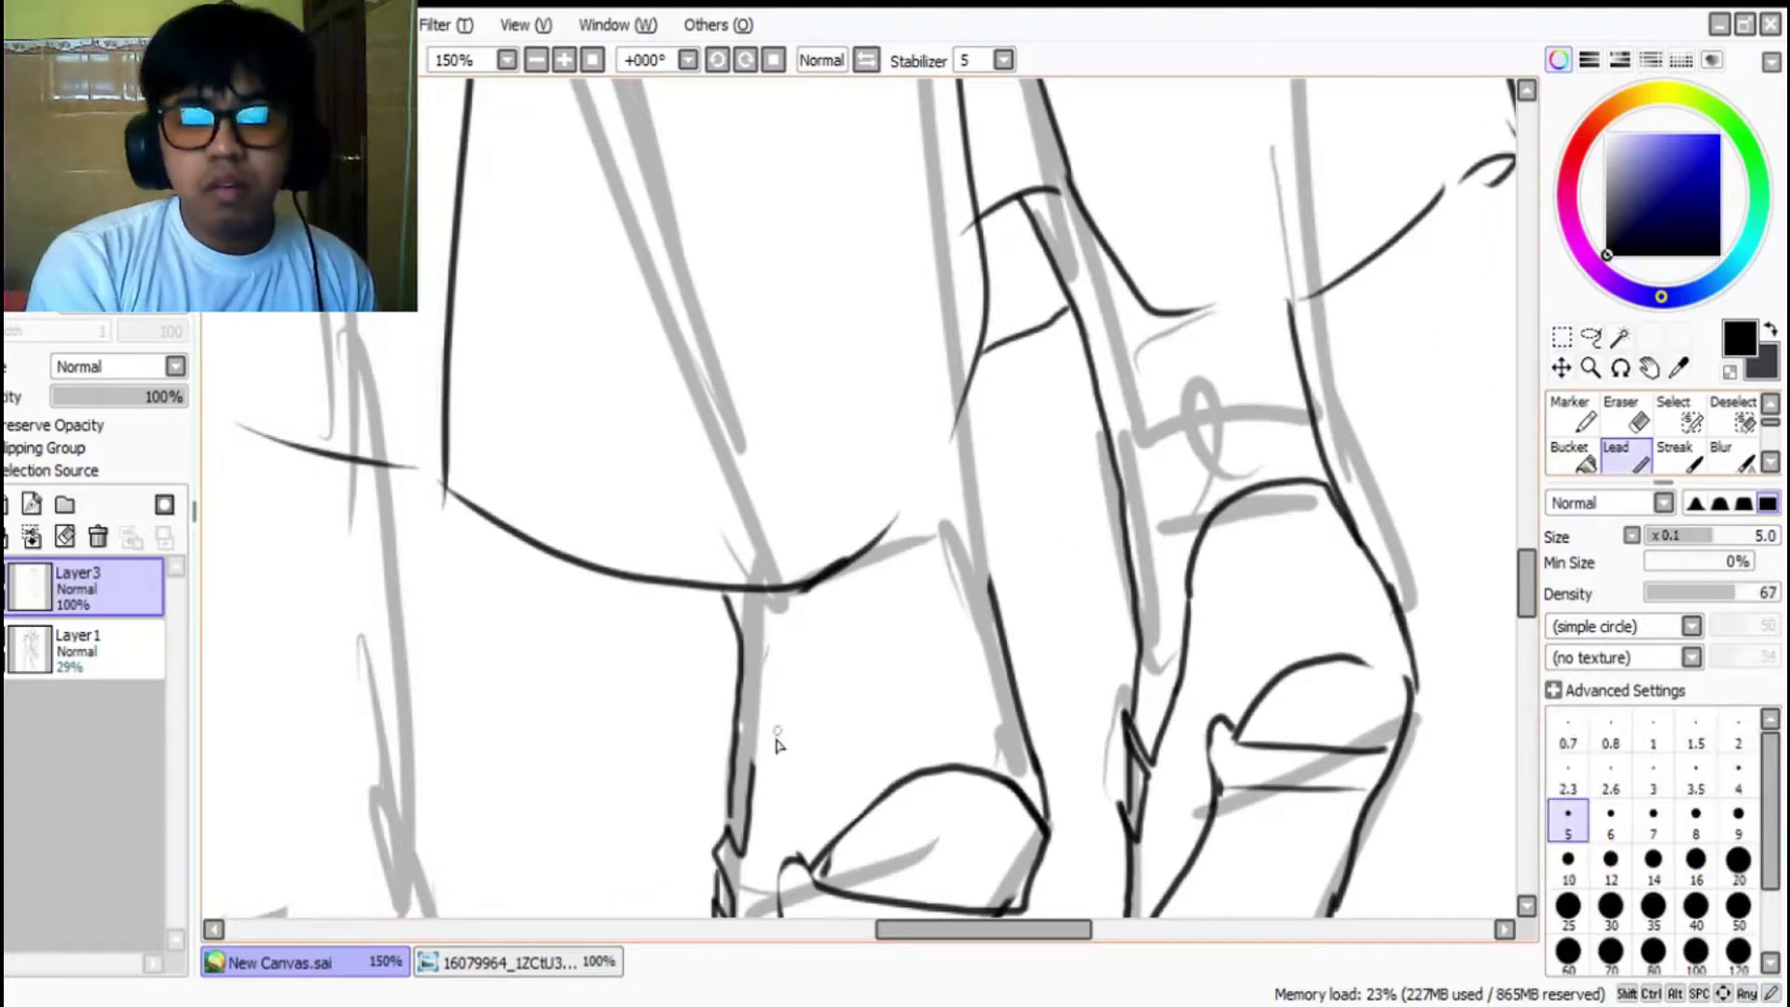
mouse_move(757, 788)
mouse_down()
mouse_move(760, 688)
mouse_move(810, 616)
mouse_move(909, 571)
mouse_move(953, 566)
mouse_move(995, 602)
mouse_up()
drag(956, 436, 986, 576)
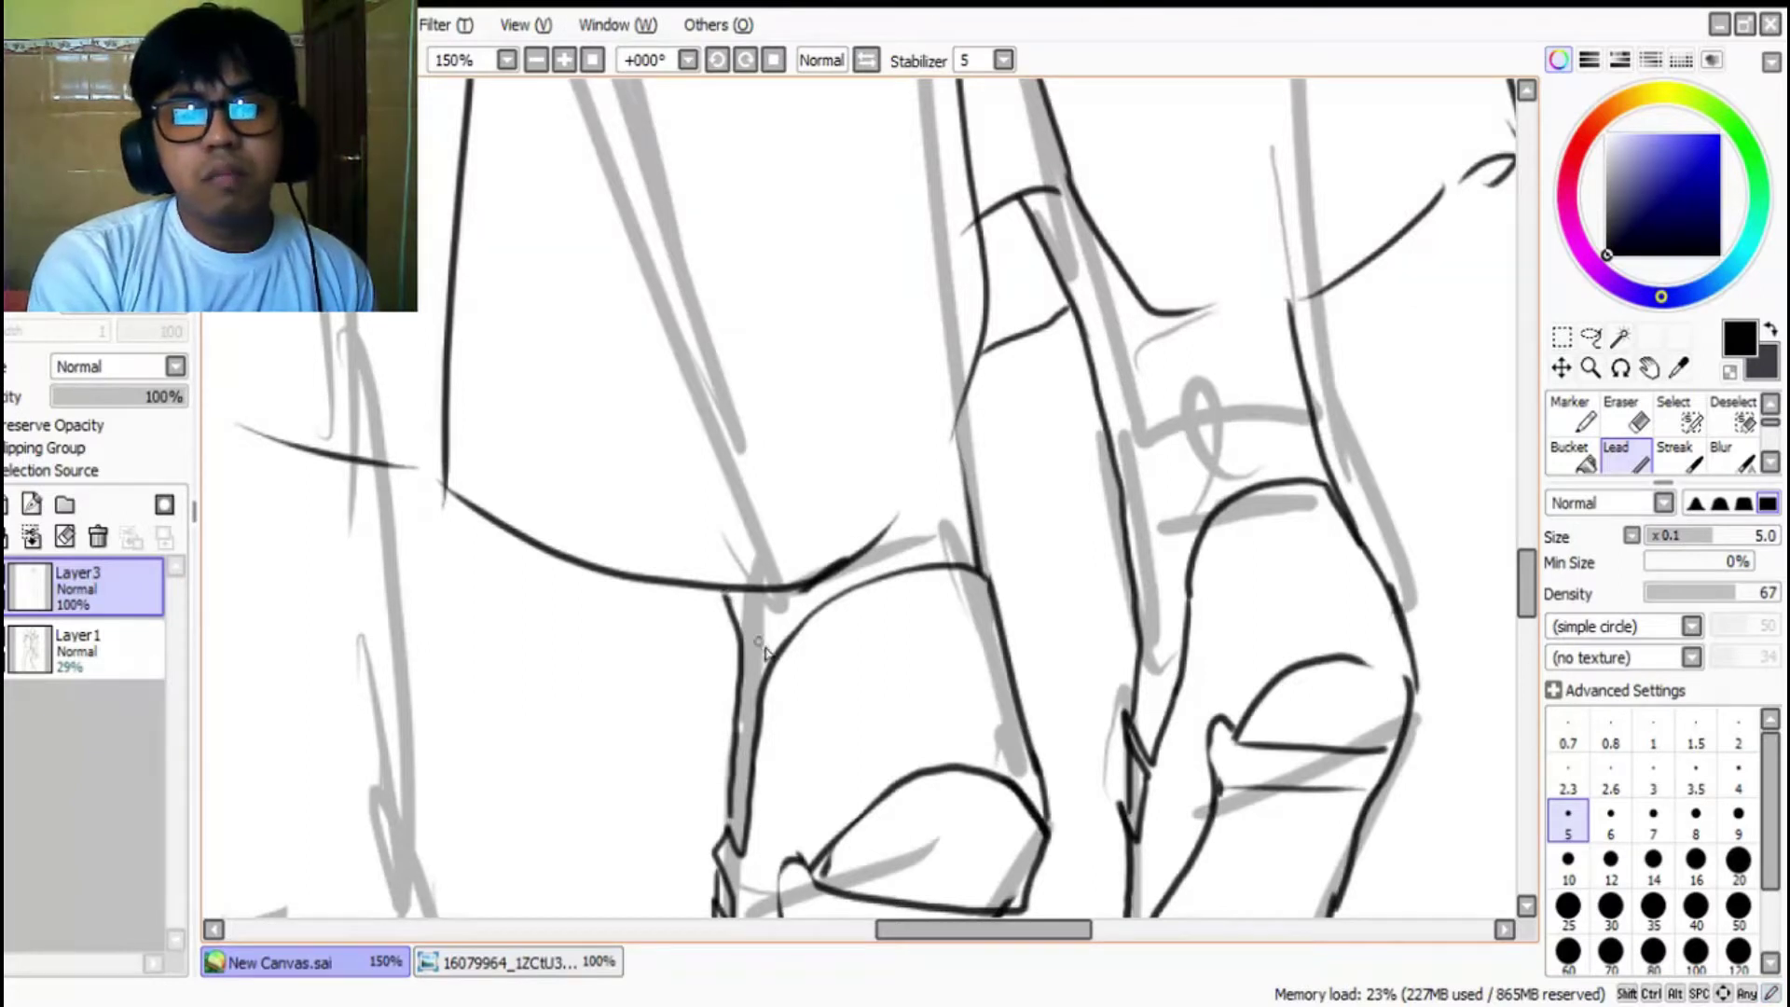
Step: Rework the inner line of the left ankle into a curve running down to the shoe strap, using Lead and Eraser
scroll(750, 677, down, 4)
scroll(932, 439, down, 2)
scroll(959, 428, up, 2)
scroll(937, 491, down, 3)
scroll(937, 491, up, 2)
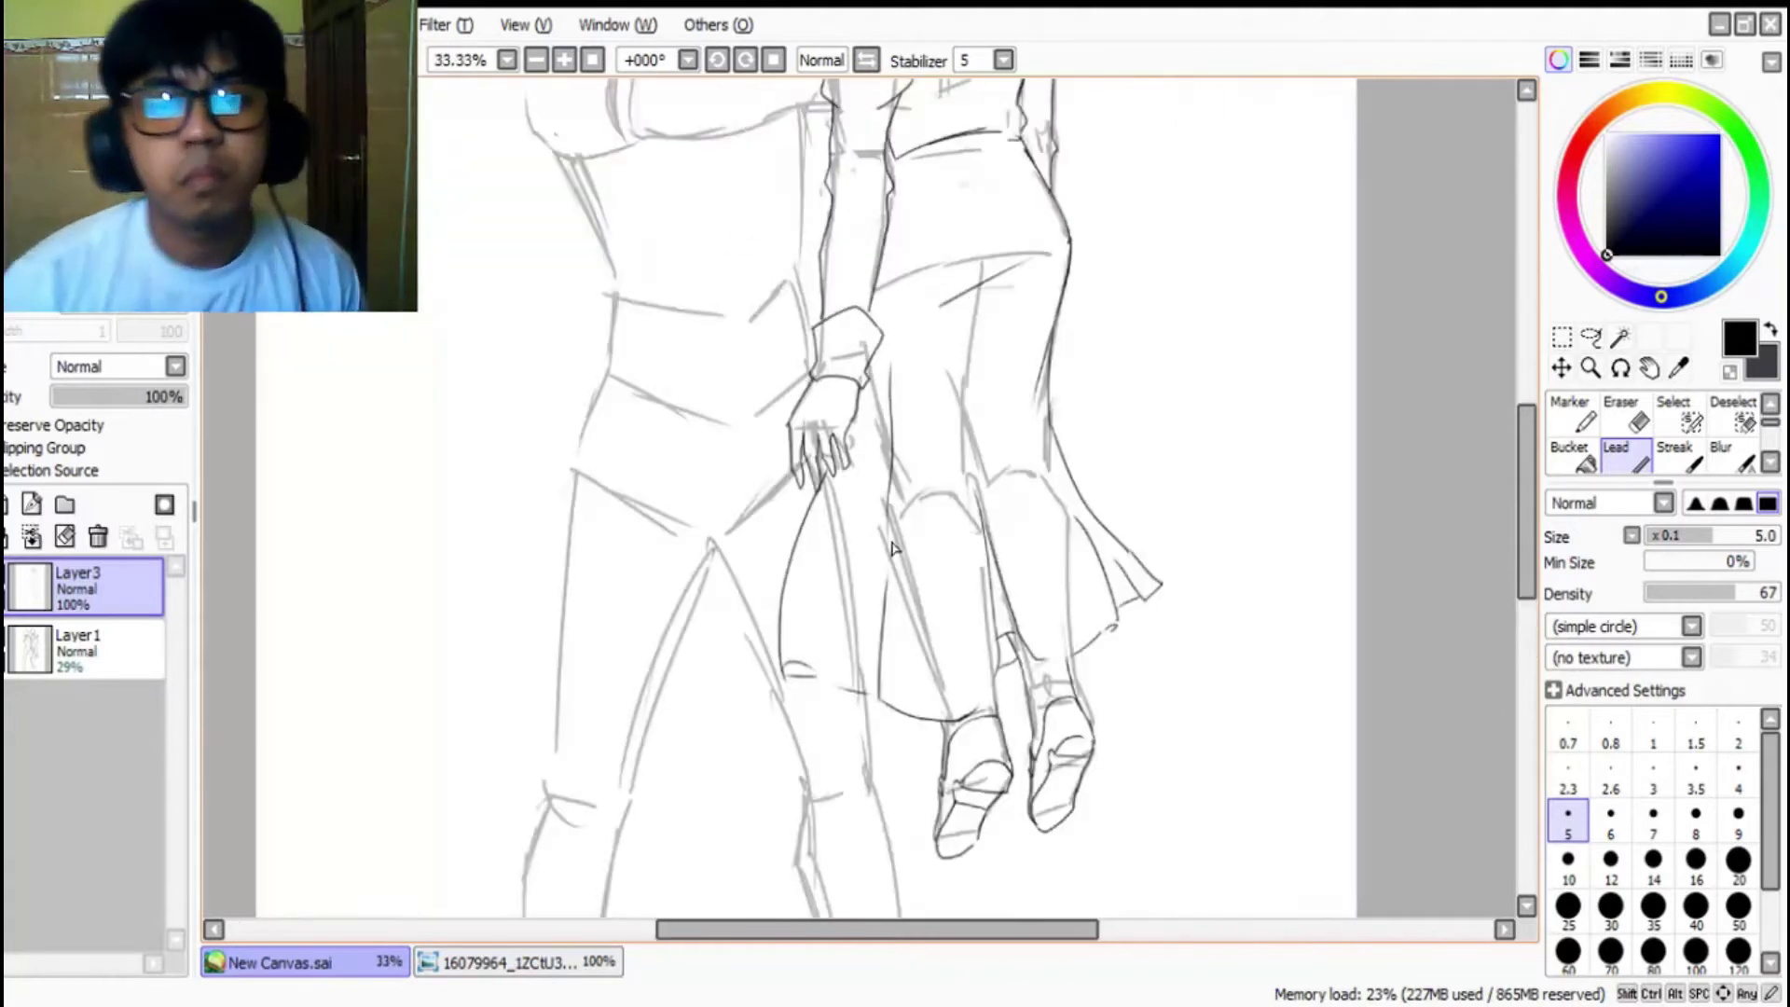
scroll(986, 848, up, 2)
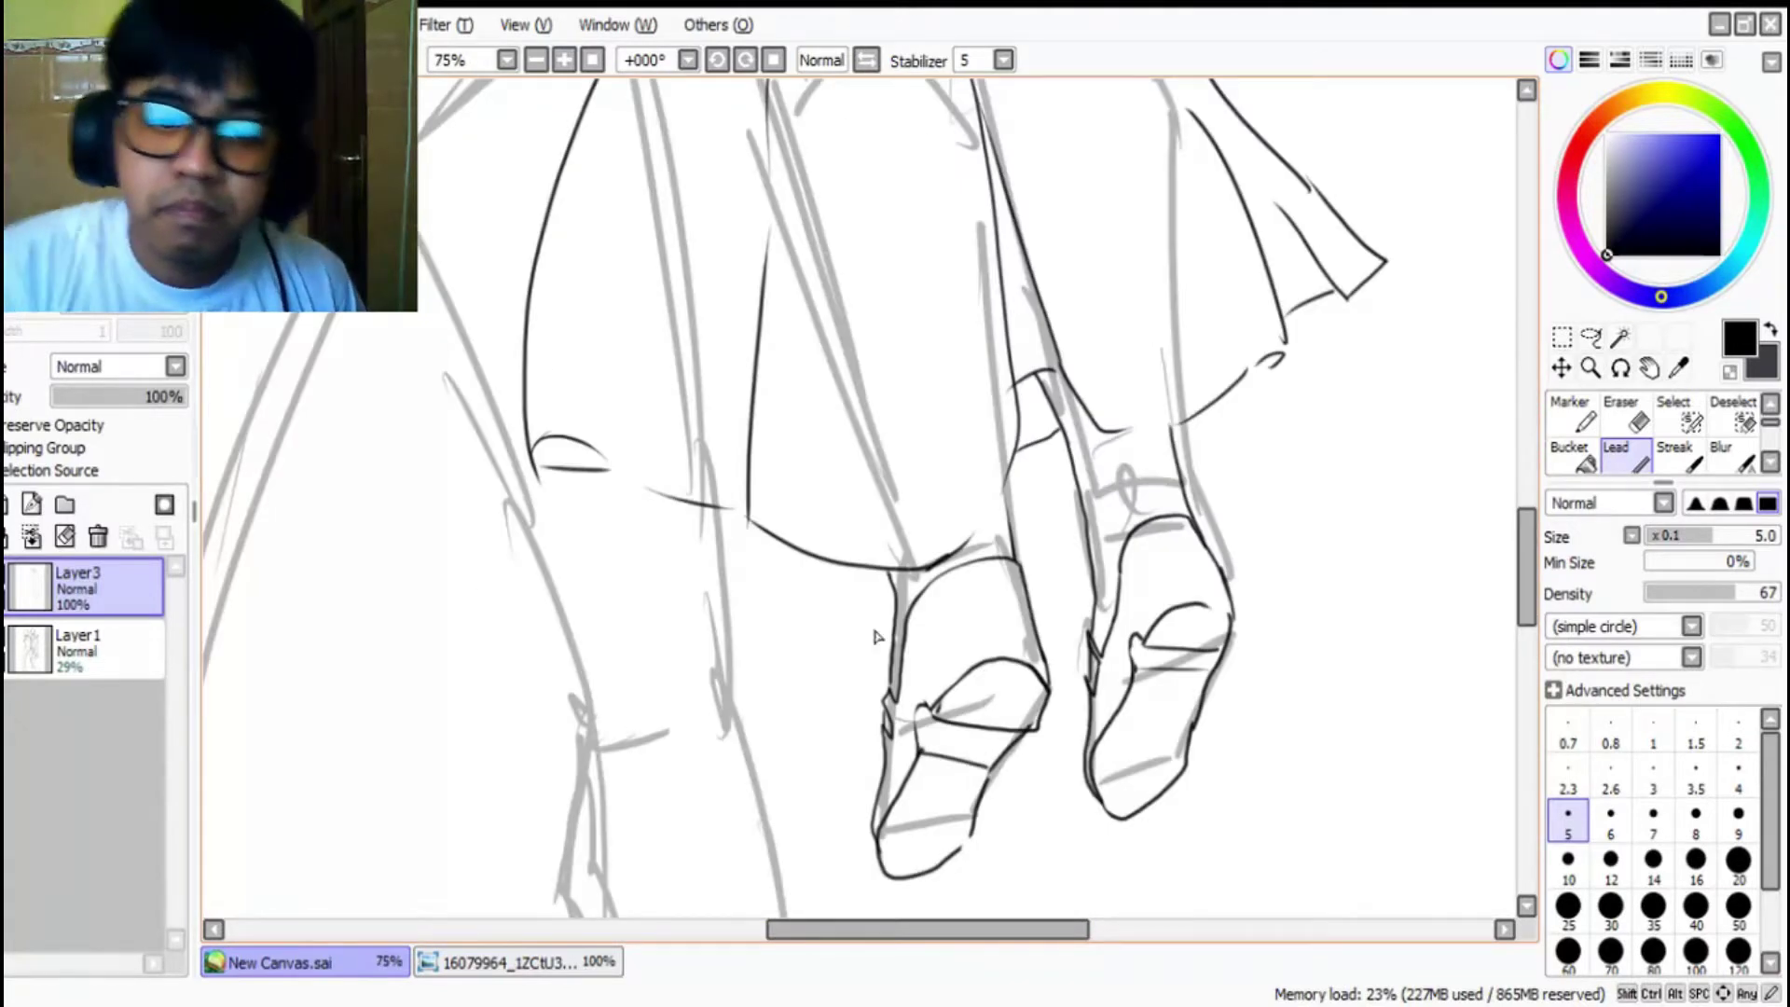
drag(923, 610, 908, 704)
key(e)
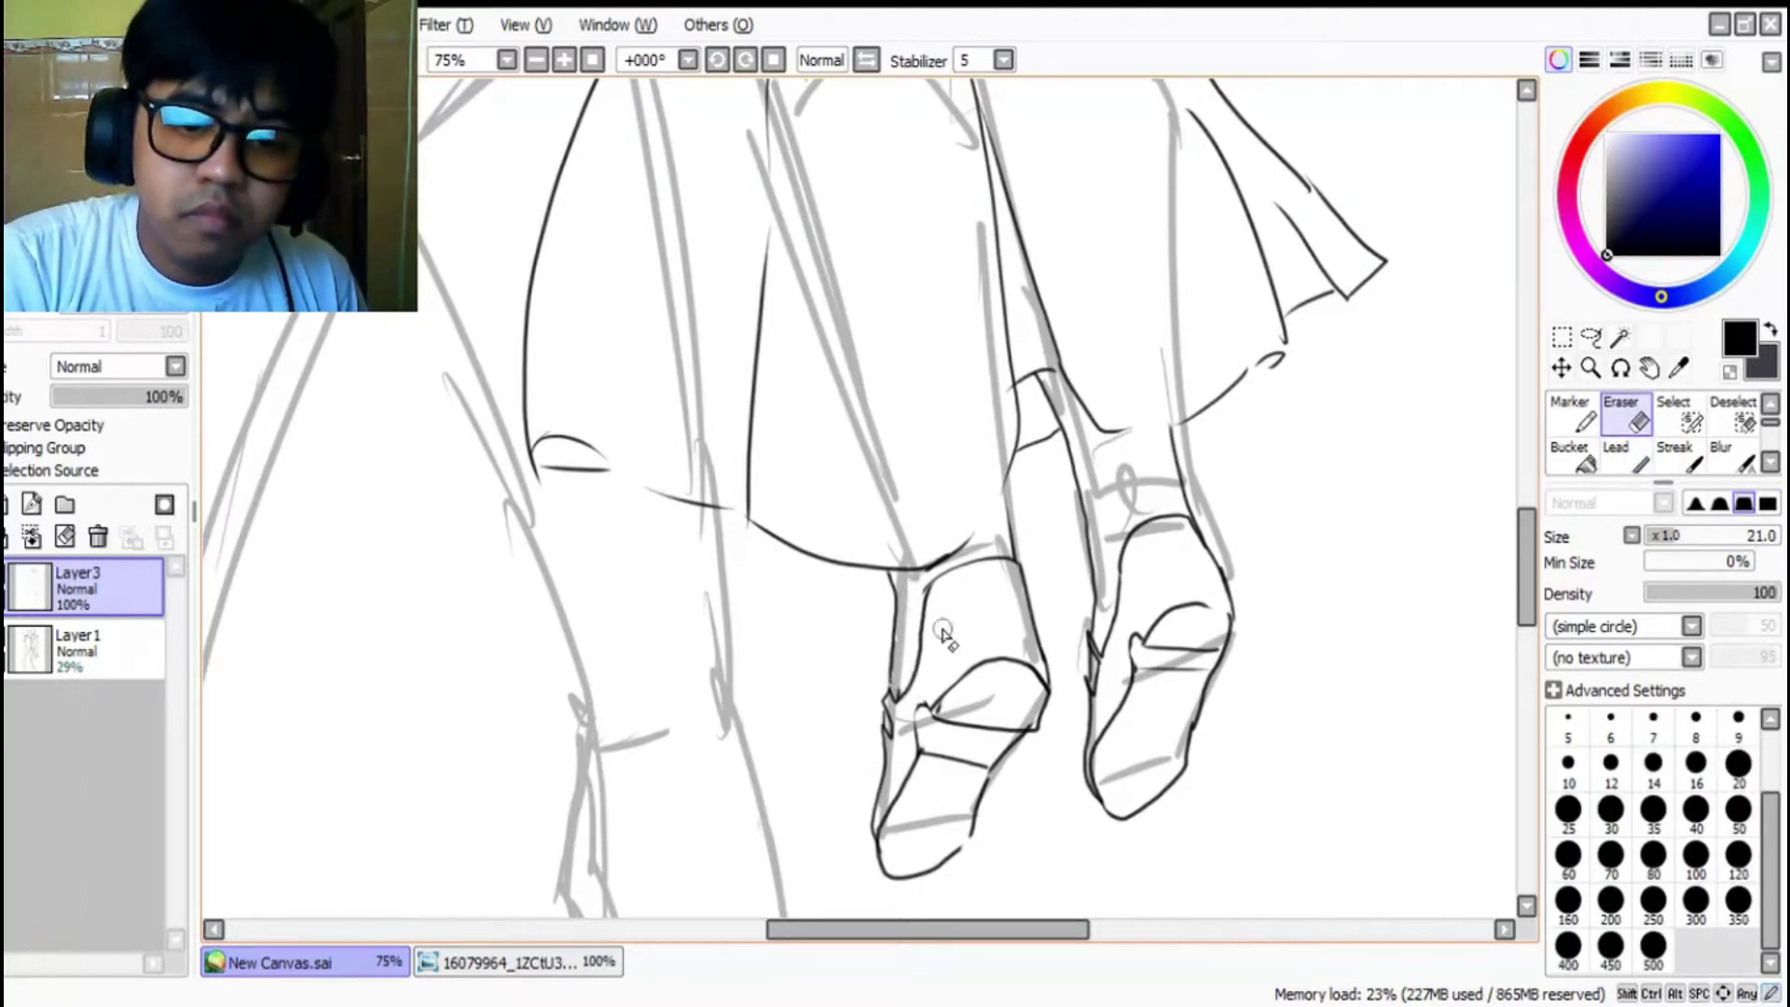
Step: Hide the sketch layer and examine the woman's line art from her hair and sleeves down to her skirt and shoes
scroll(1044, 759, down, 3)
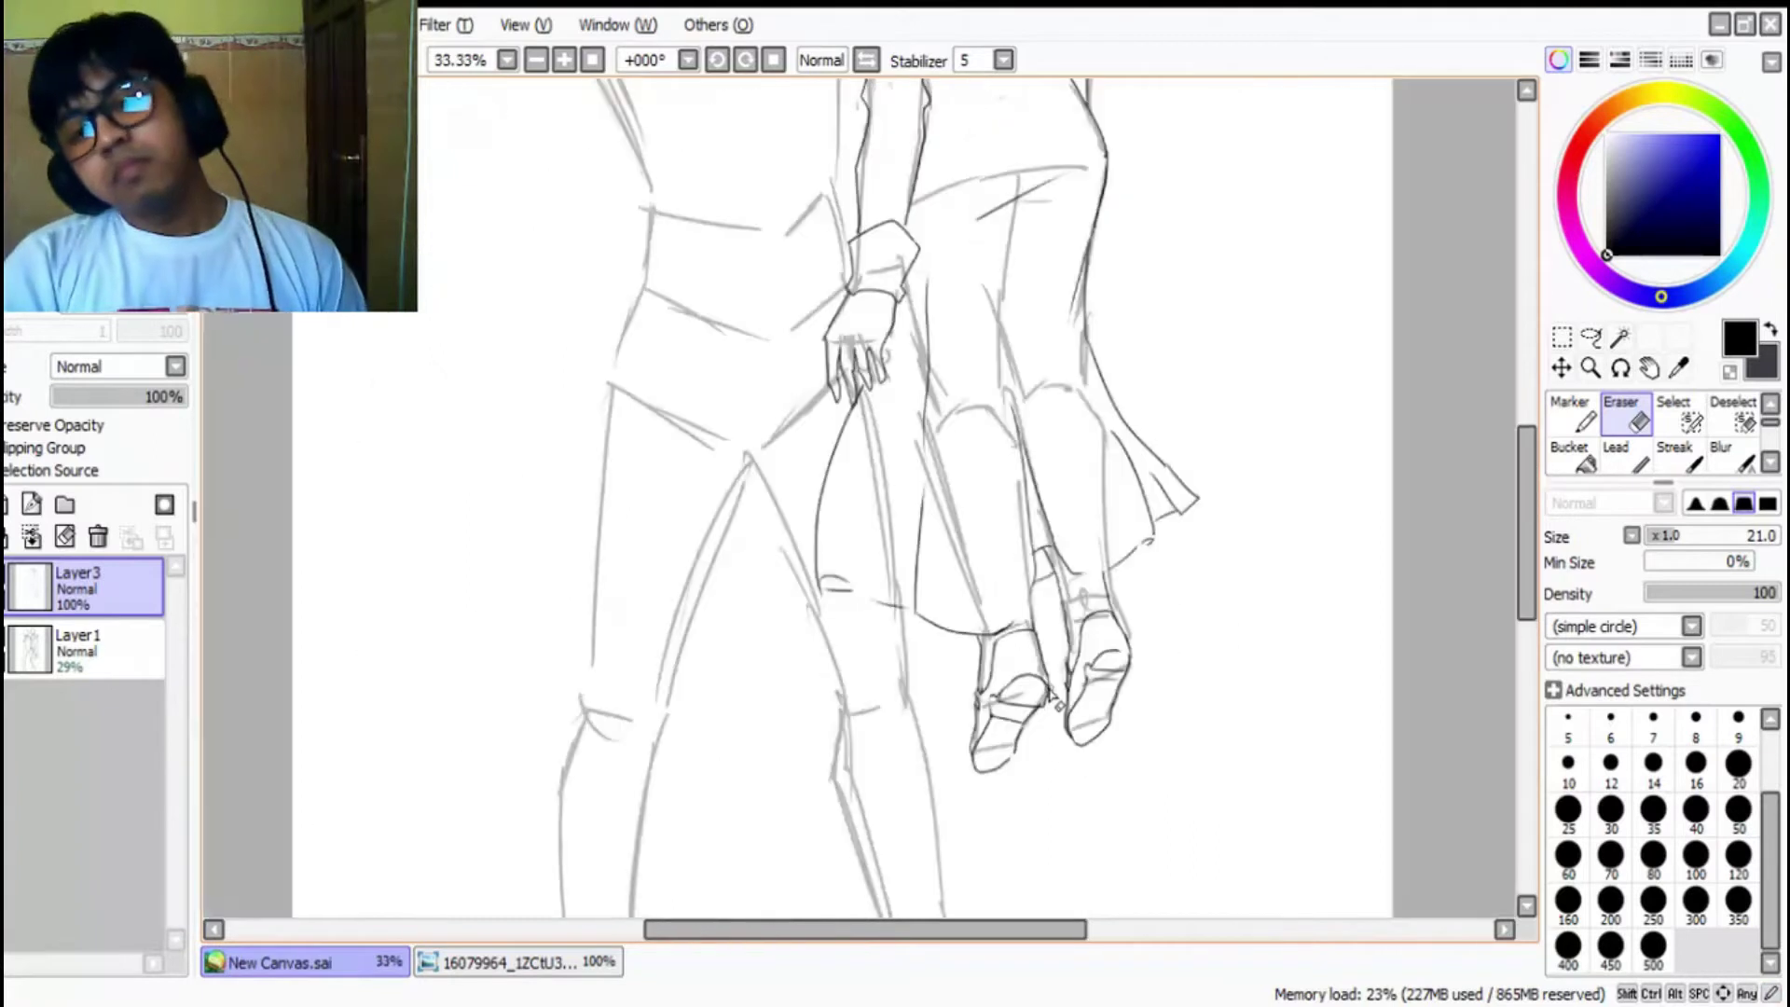
scroll(1053, 710, up, 3)
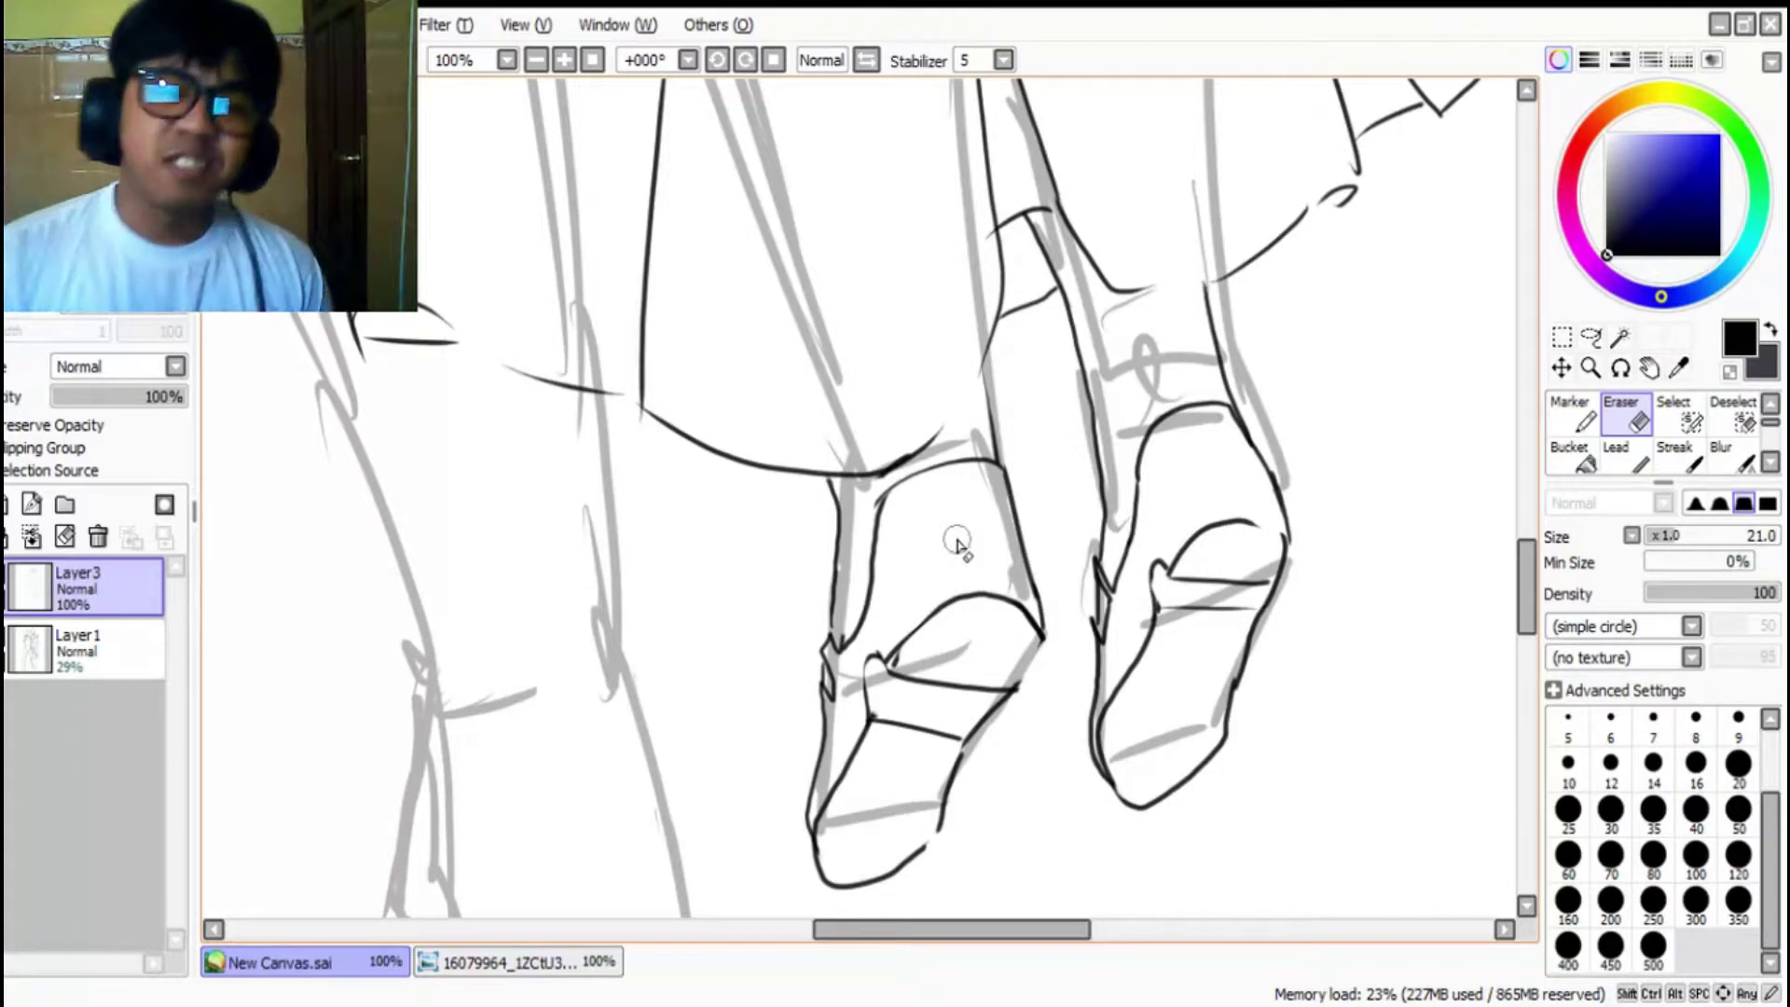
scroll(819, 544, down, 1)
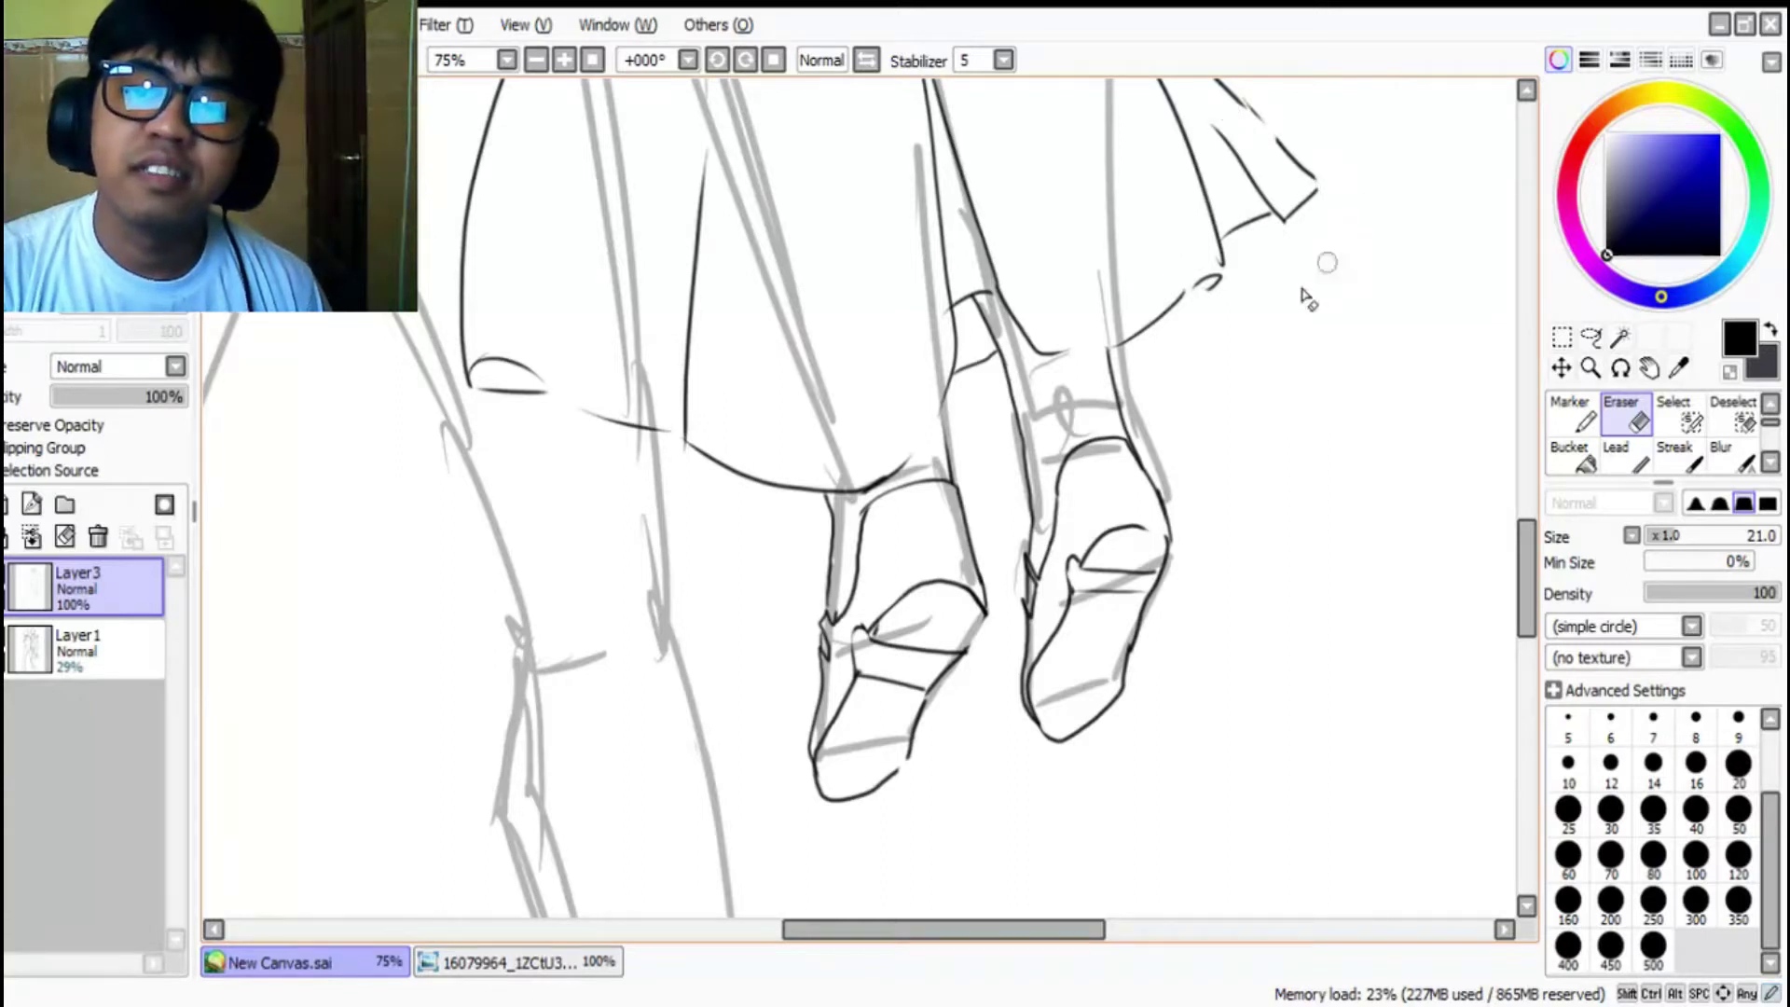
scroll(695, 492, down, 4)
scroll(699, 270, up, 2)
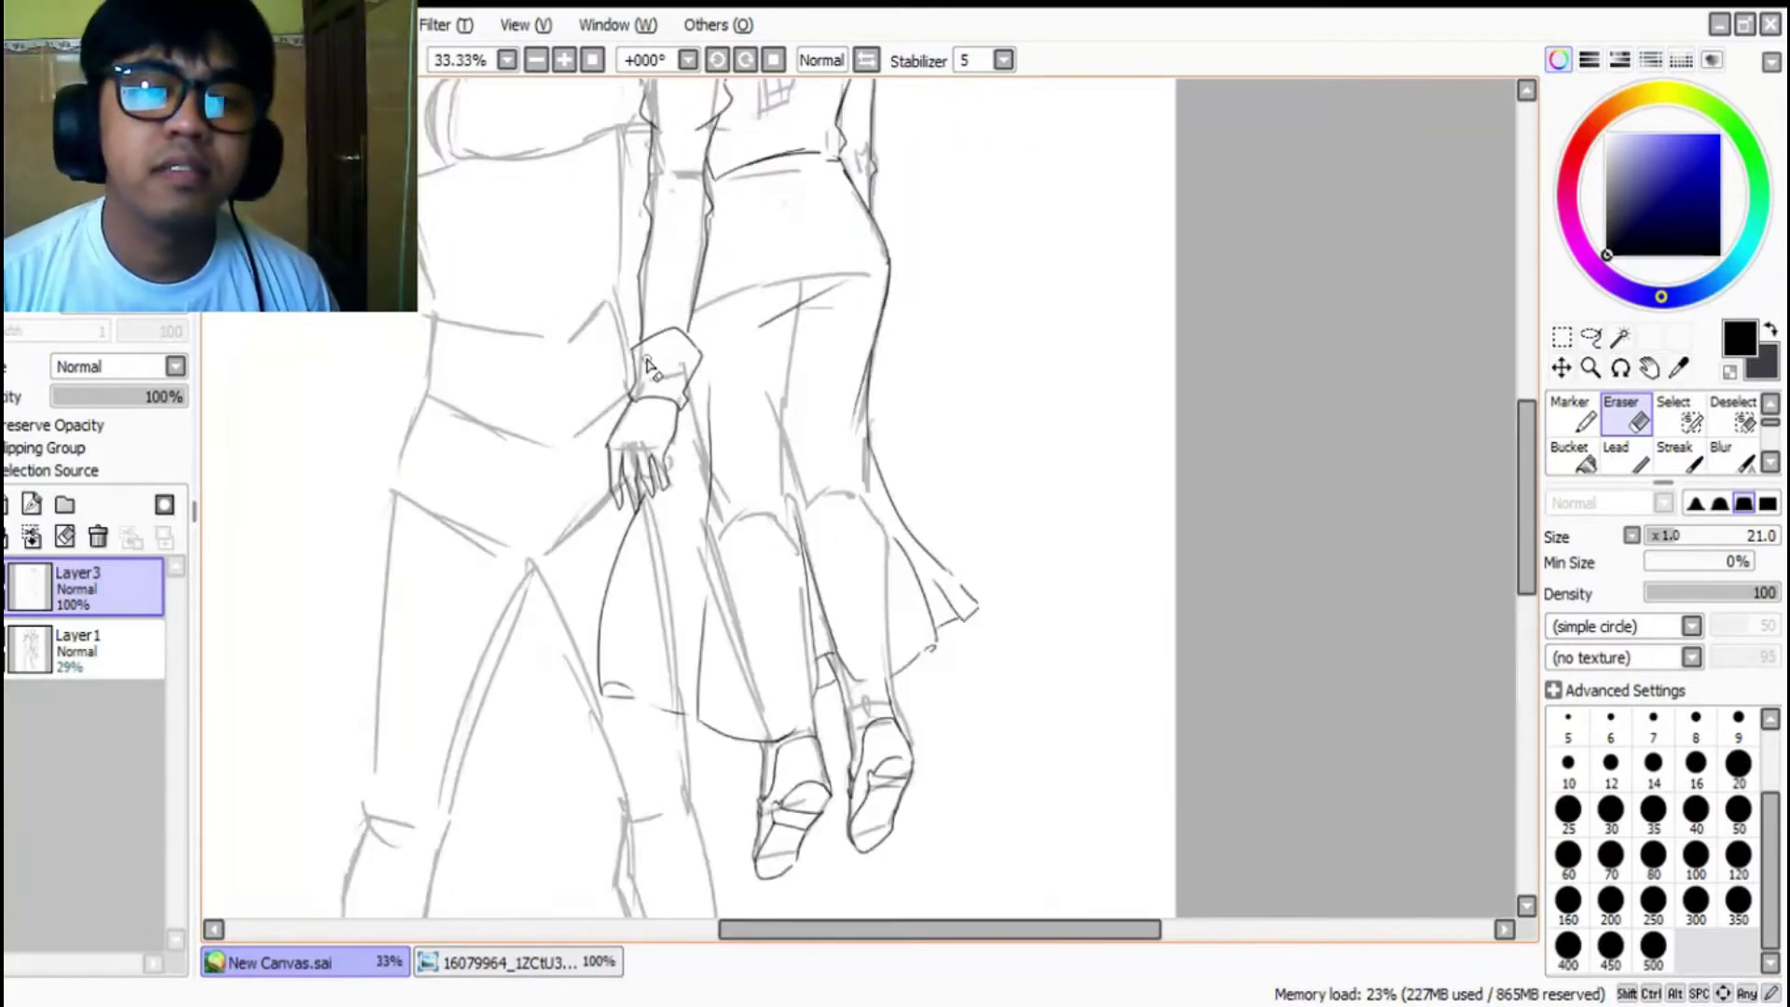
scroll(634, 494, down, 1)
click(5, 644)
click(4, 644)
click(4, 643)
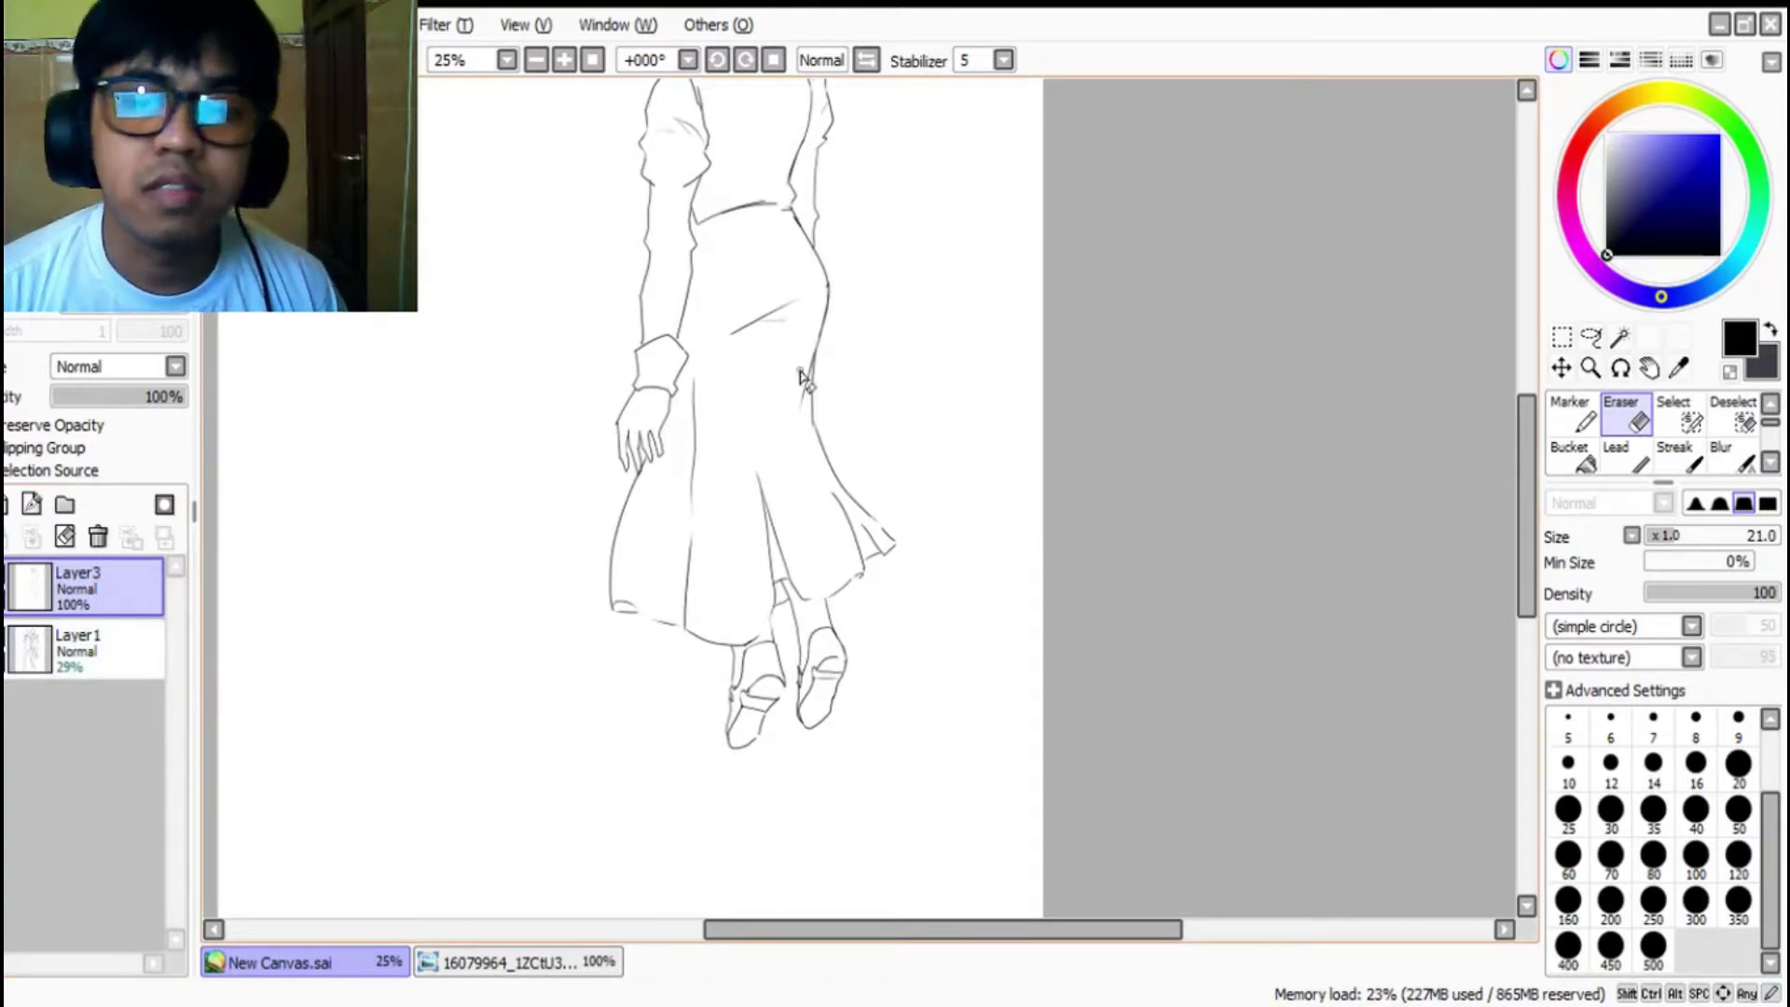
scroll(767, 232, down, 1)
scroll(547, 411, up, 3)
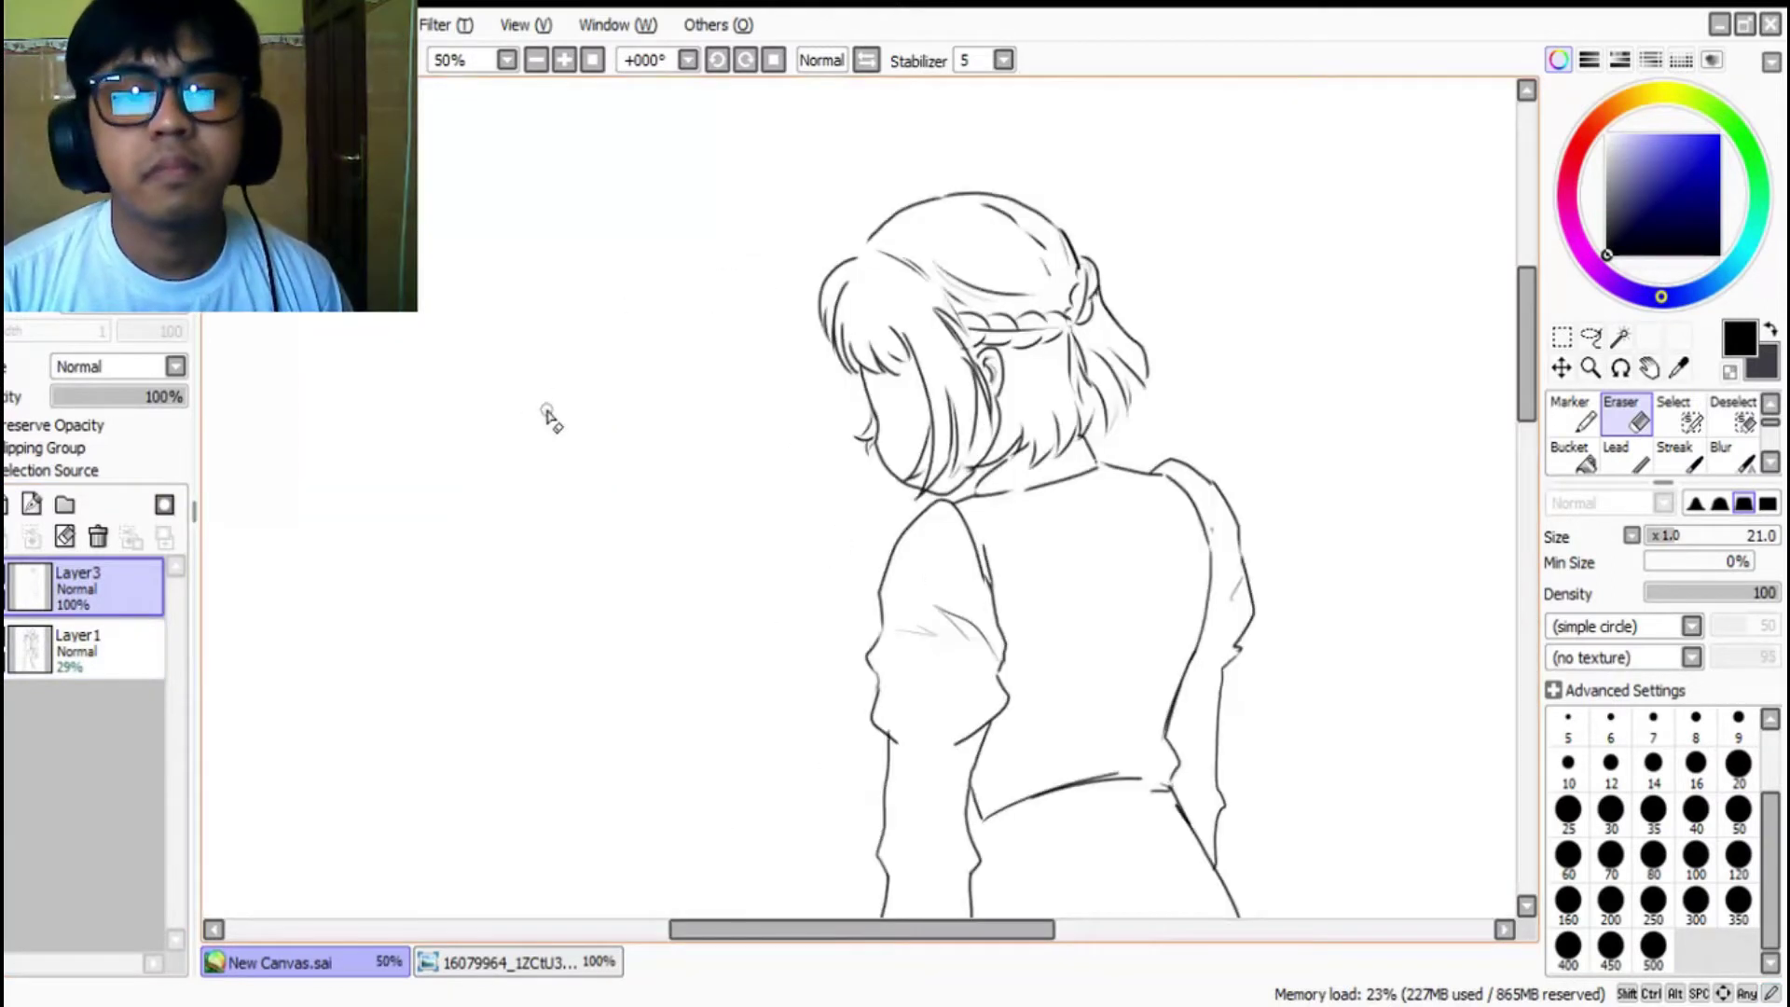
scroll(890, 469, down, 2)
scroll(1058, 480, up, 2)
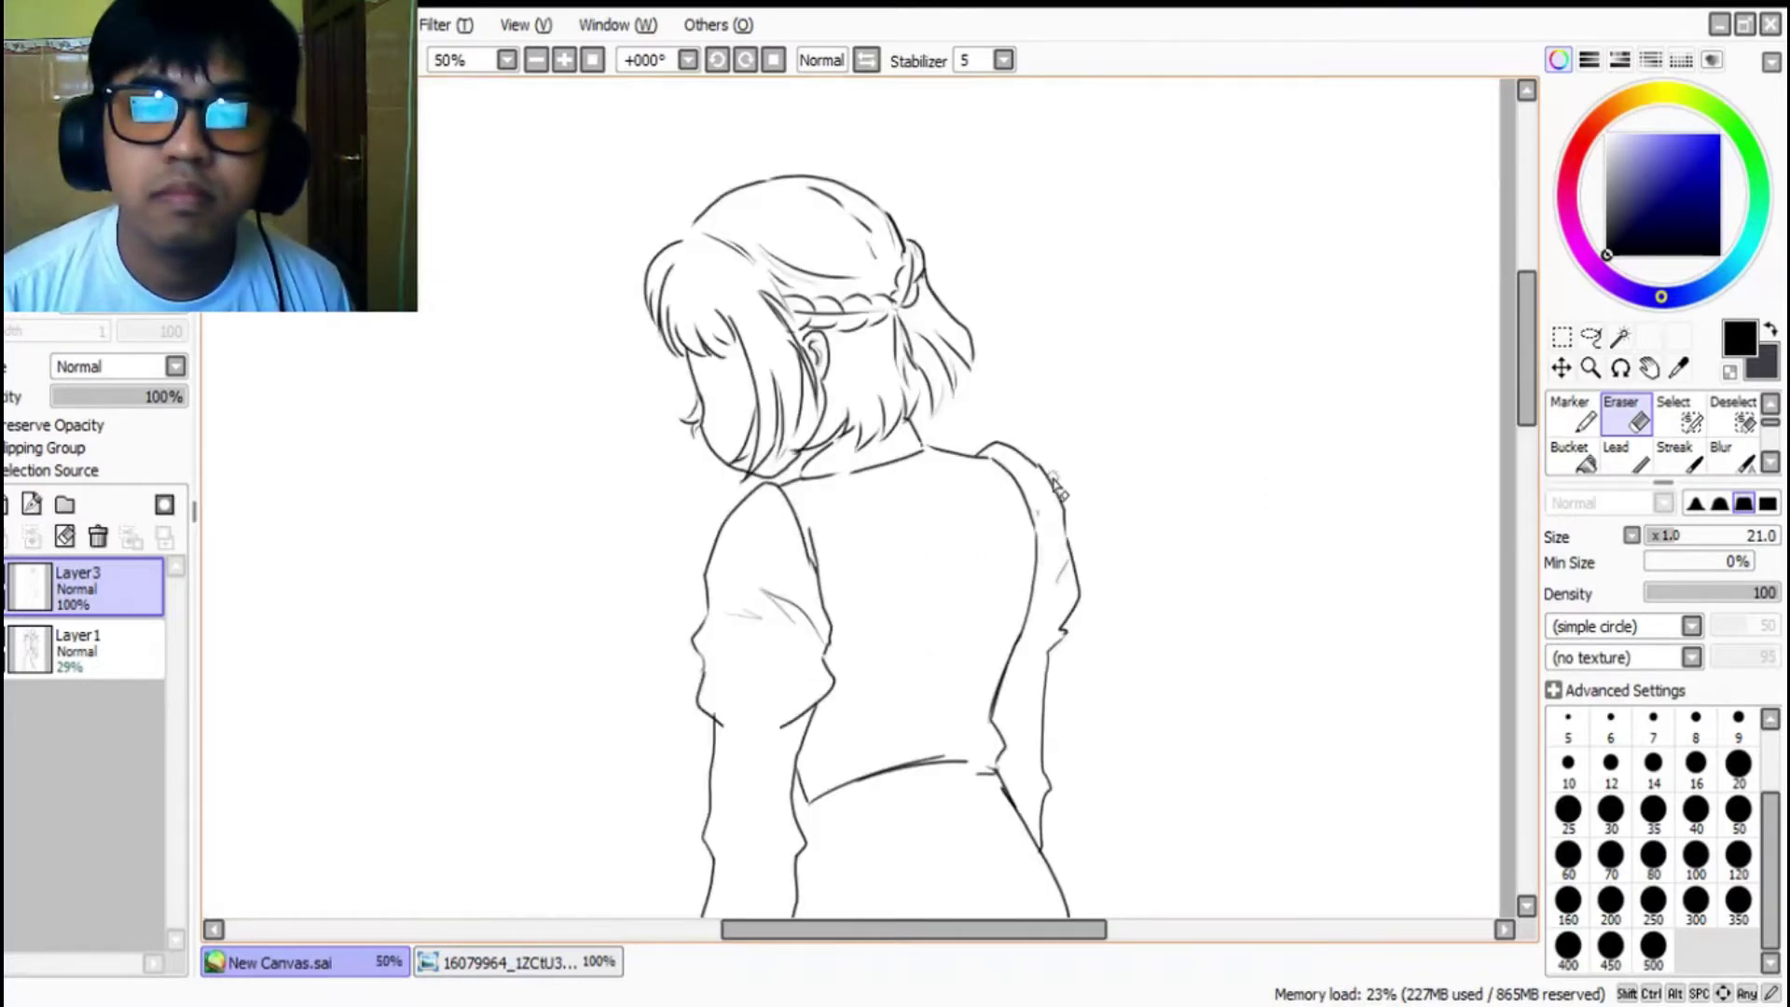
scroll(1040, 466, down, 2)
scroll(1011, 513, down, 2)
scroll(988, 616, up, 2)
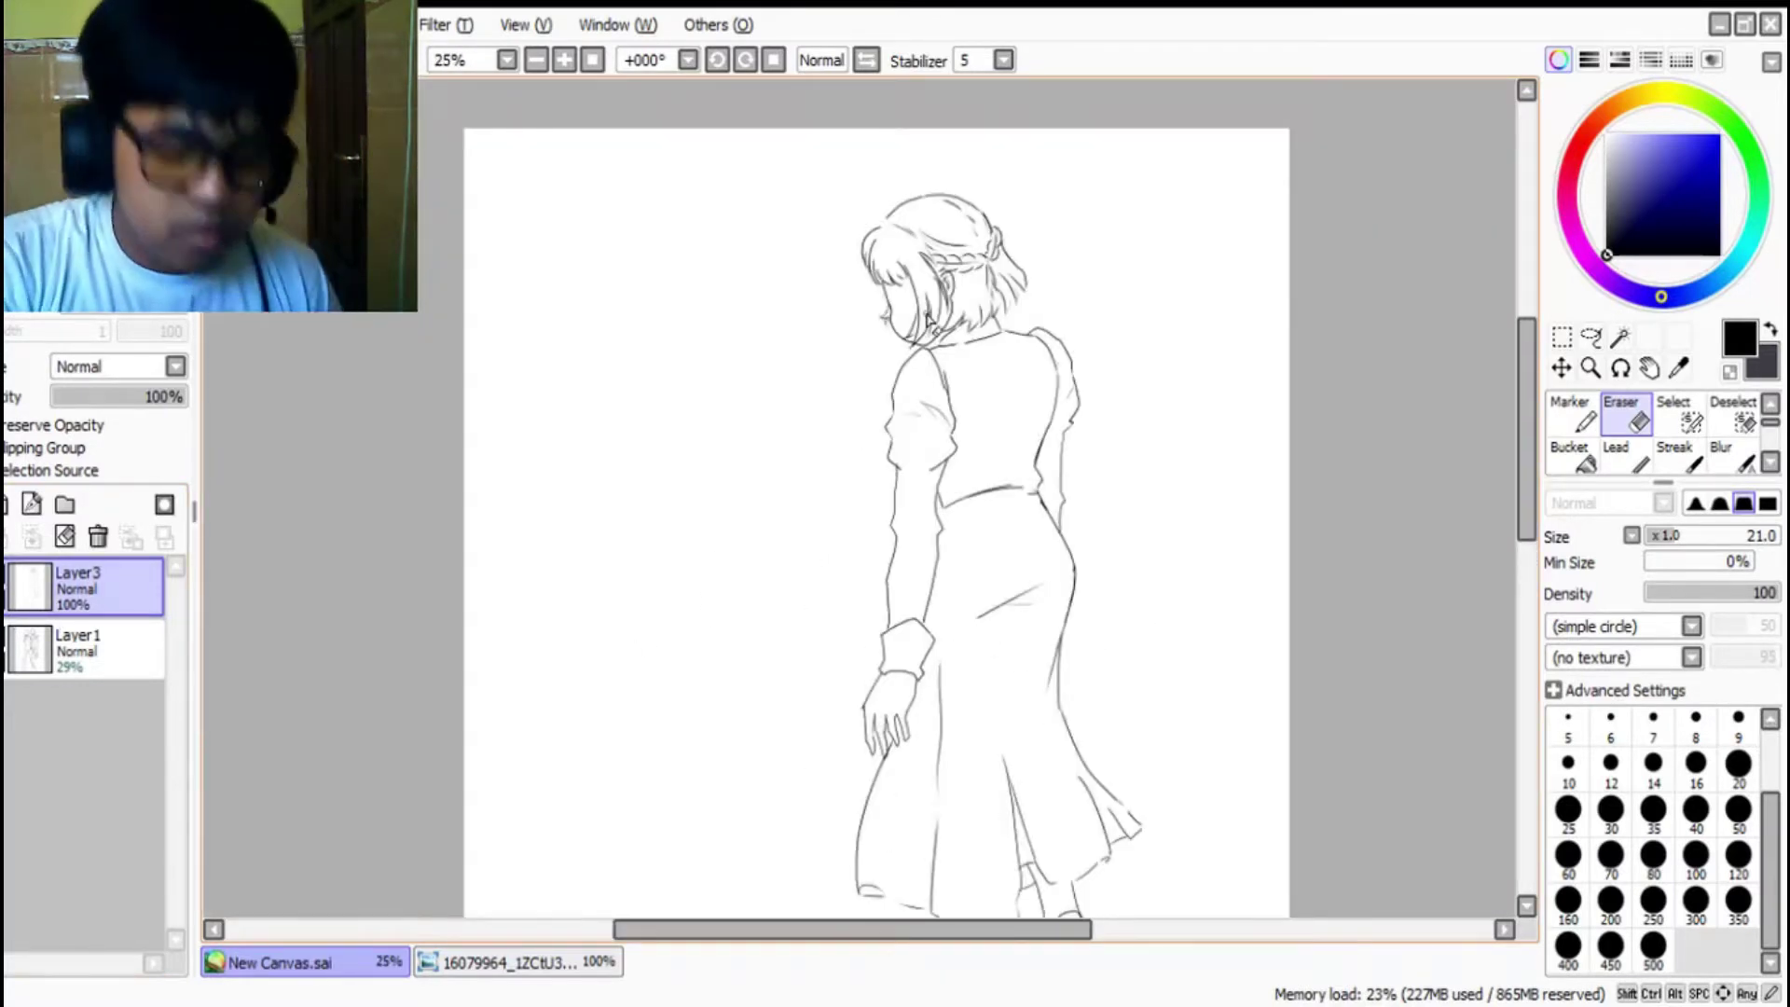
Step: With an 8.0 brush, ink fold creases on the blouse's back above the waist and thicken the sleeve edge beside the waist
key(n)
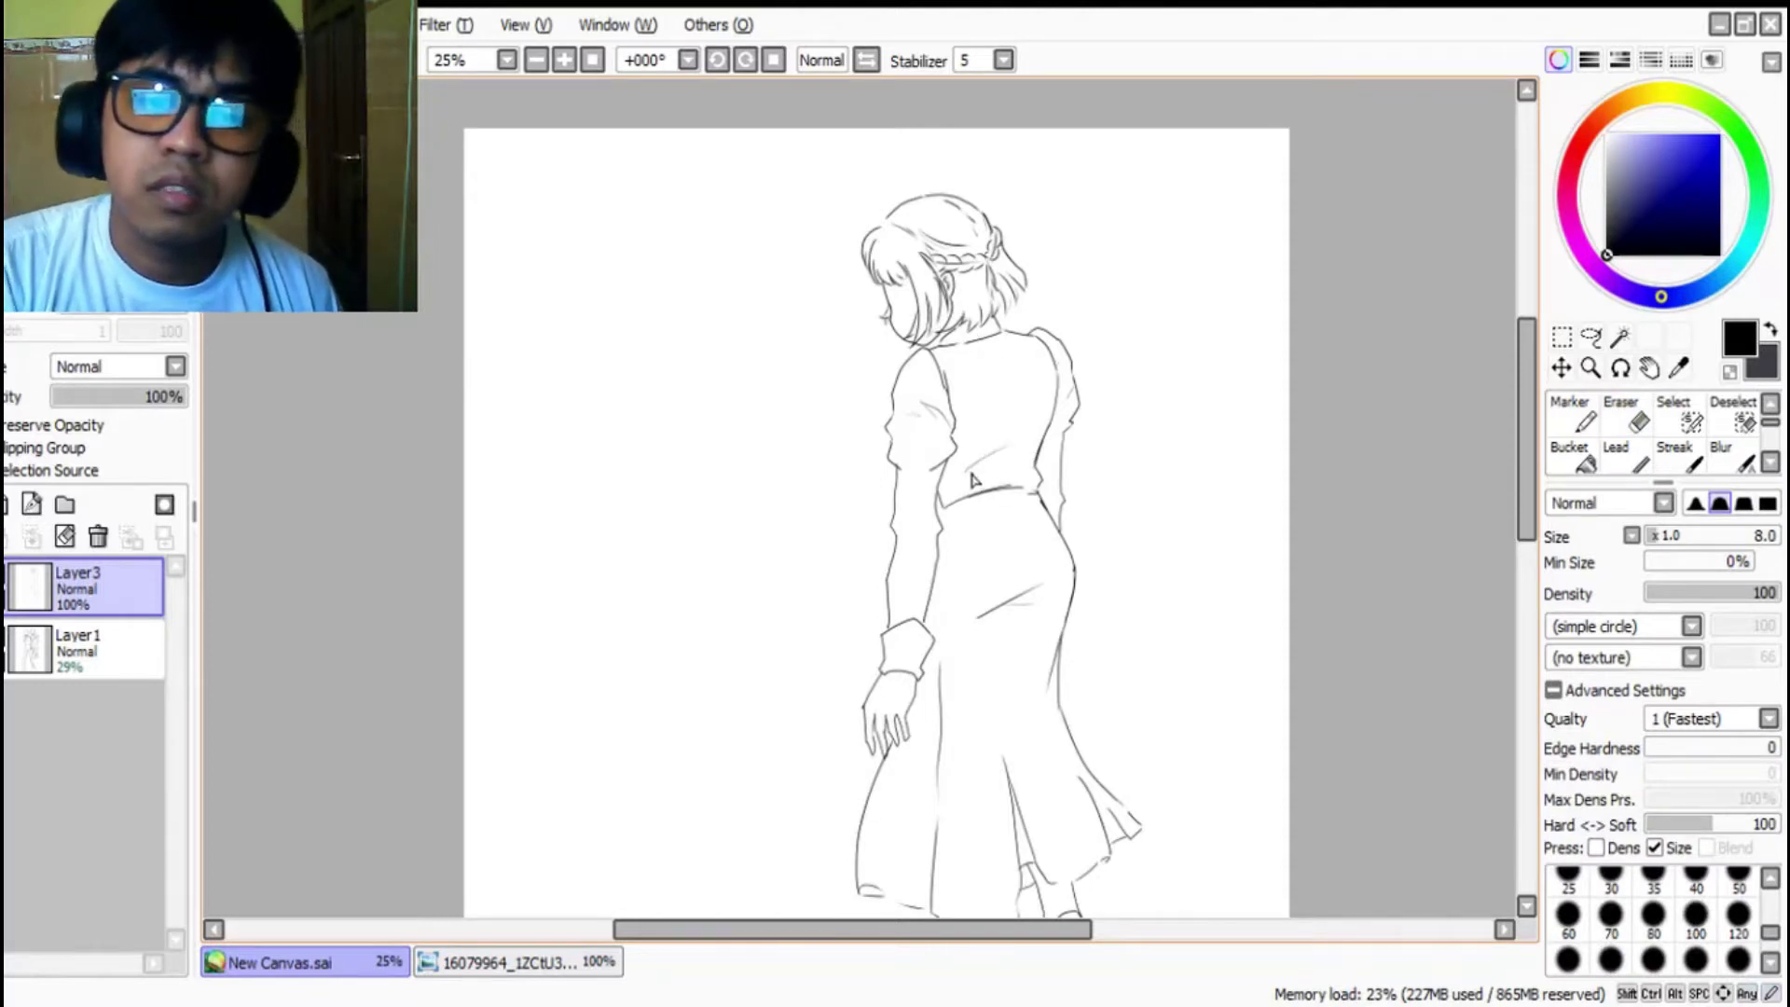
scroll(1006, 516, up, 3)
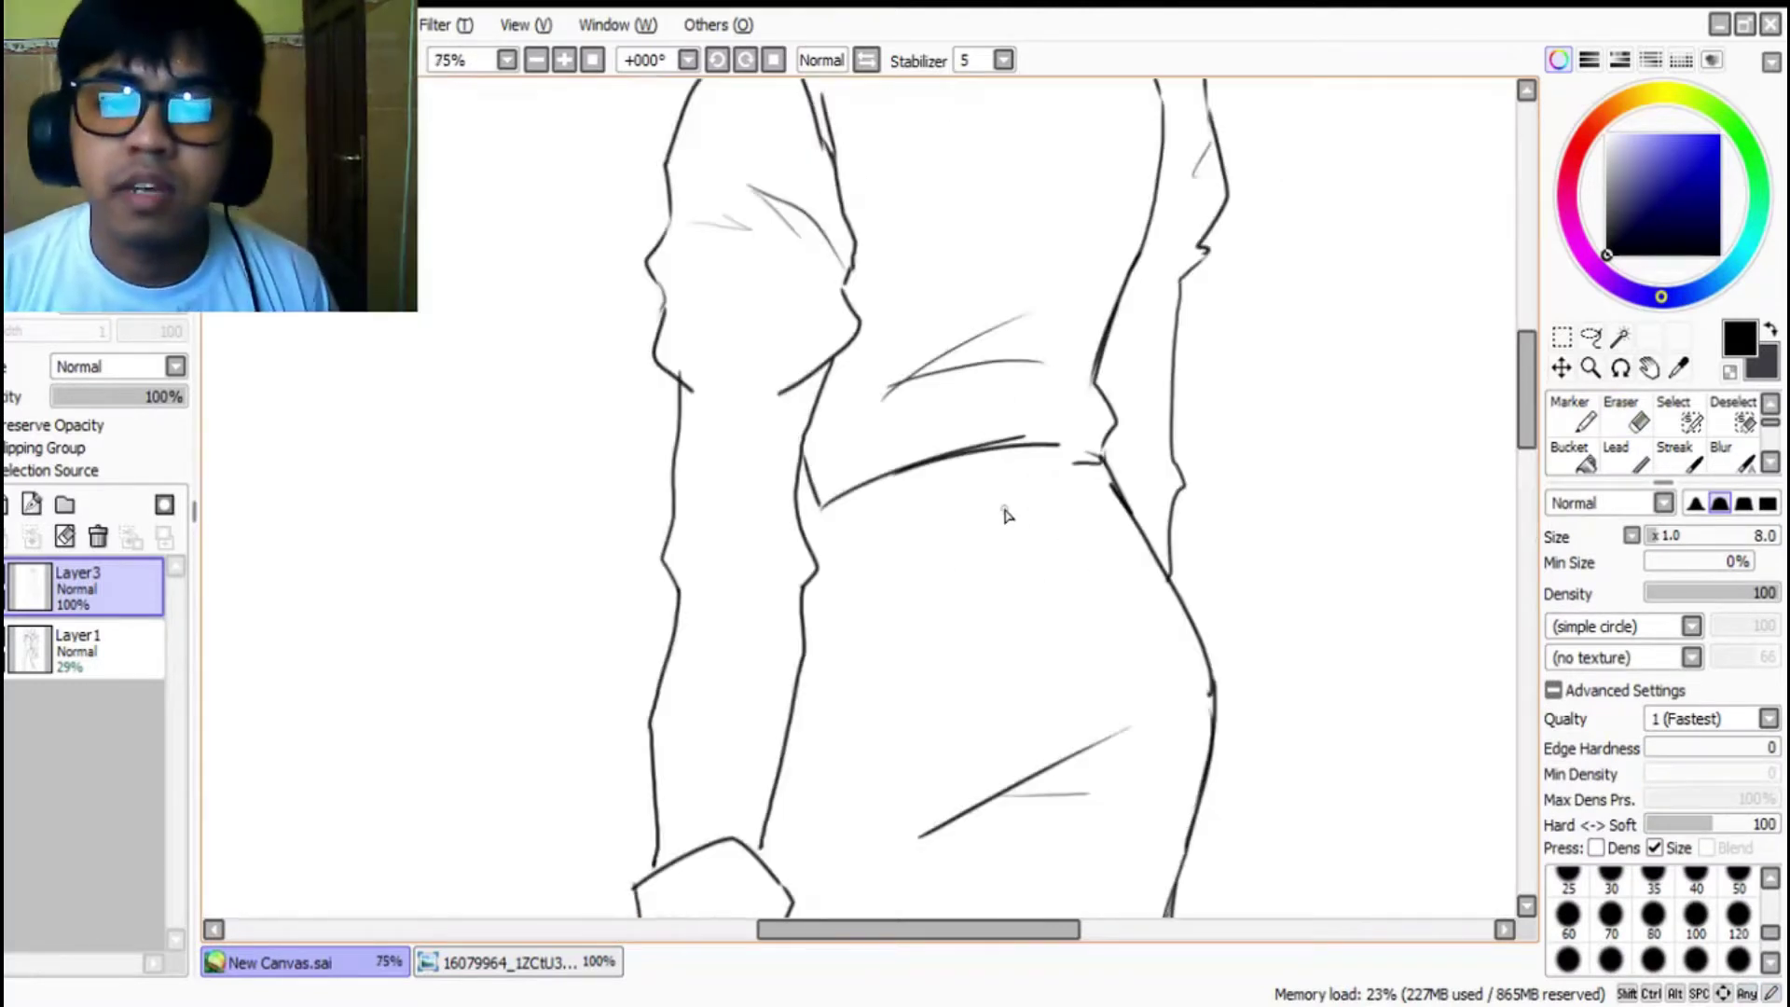
key(ctrl+z)
drag(906, 391, 1011, 371)
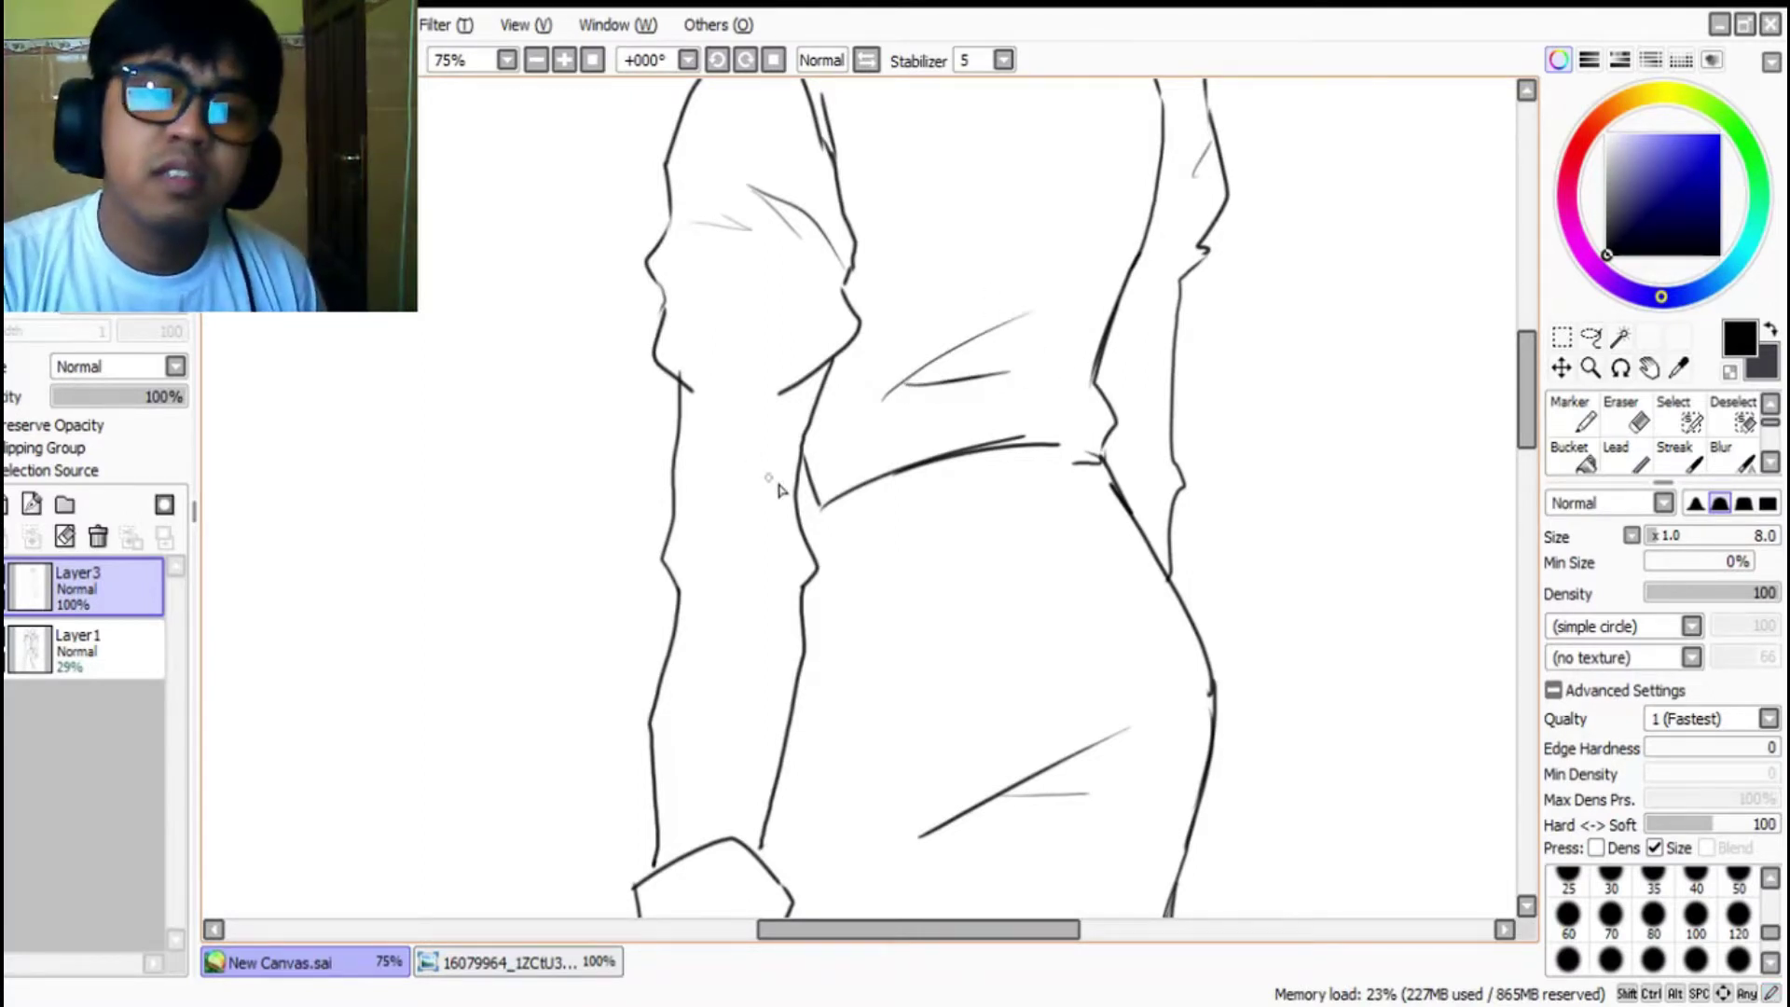
drag(802, 456, 795, 525)
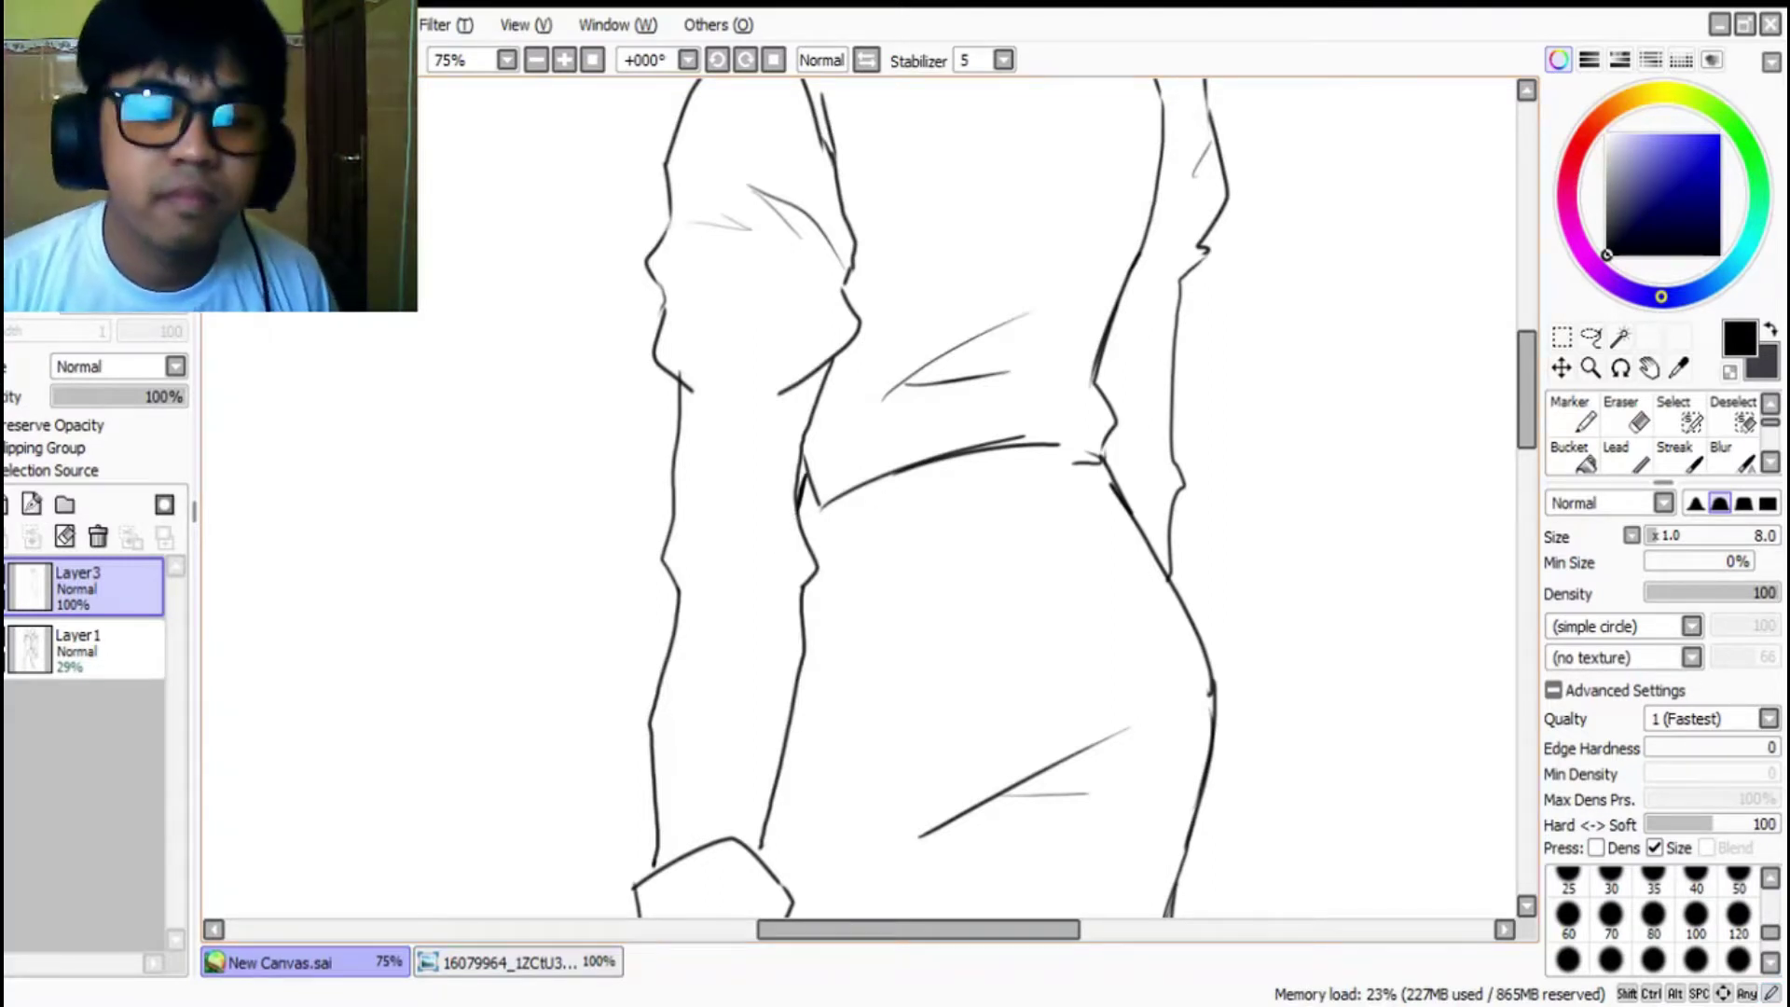
key(alt+Tab)
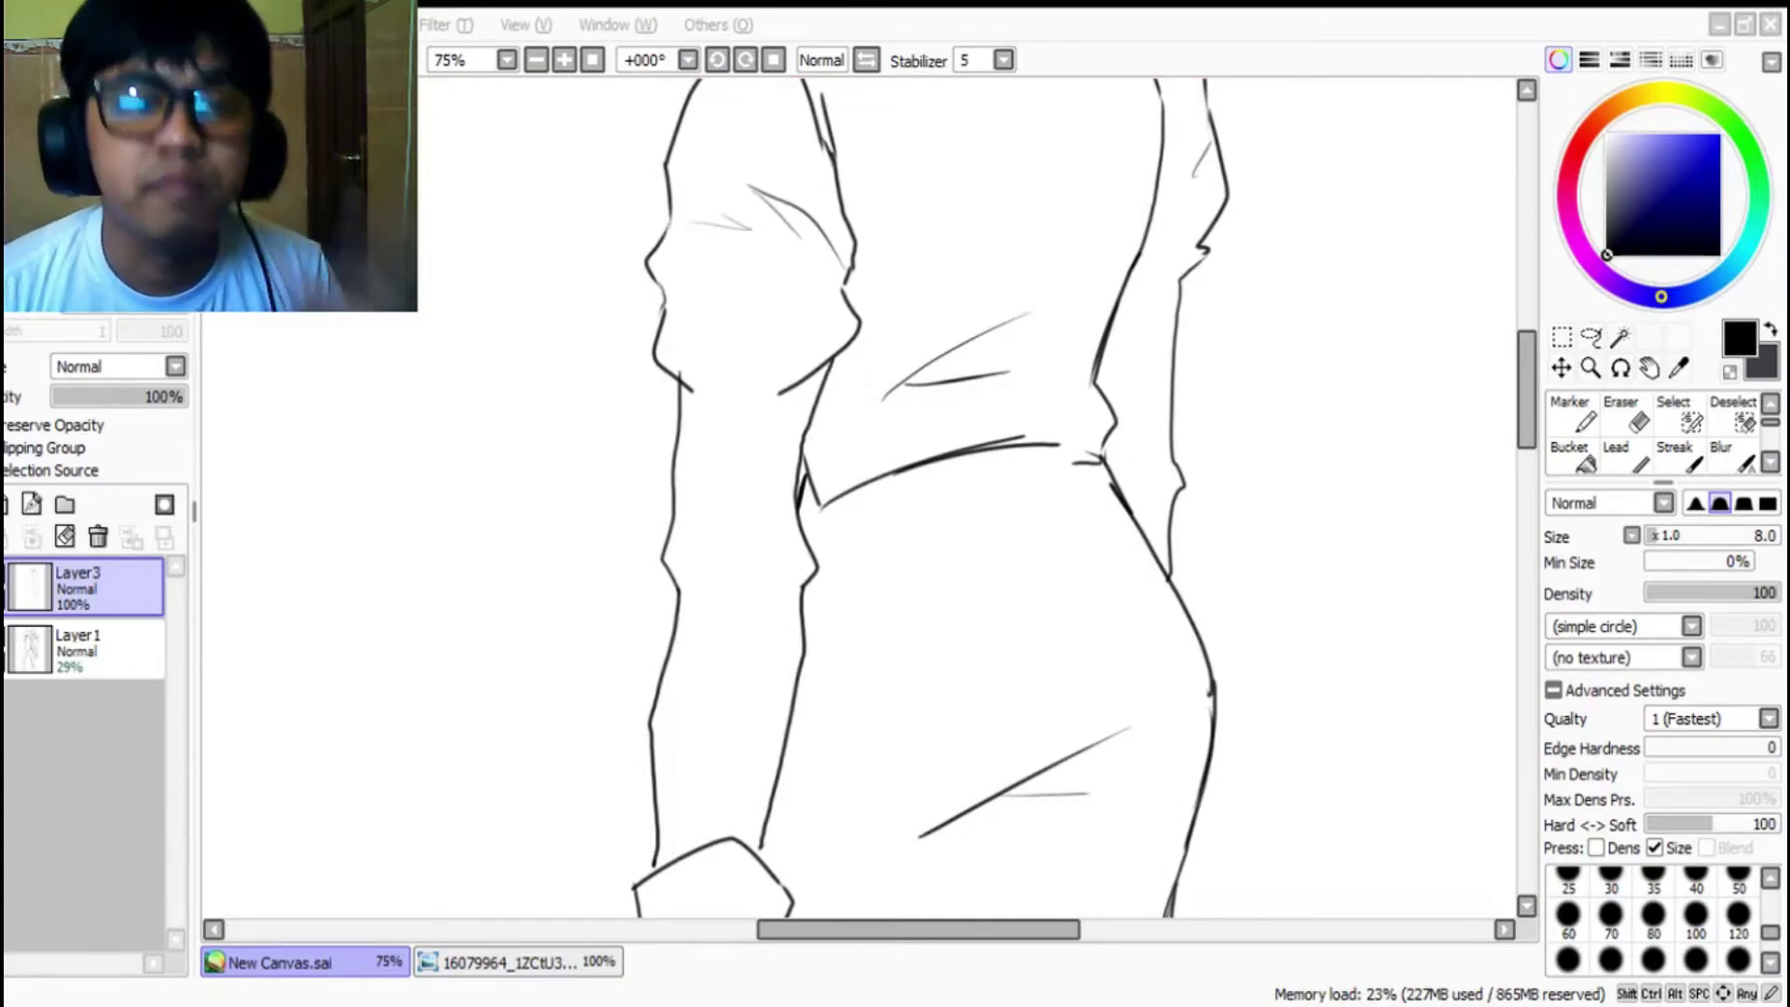
key(alt+Tab)
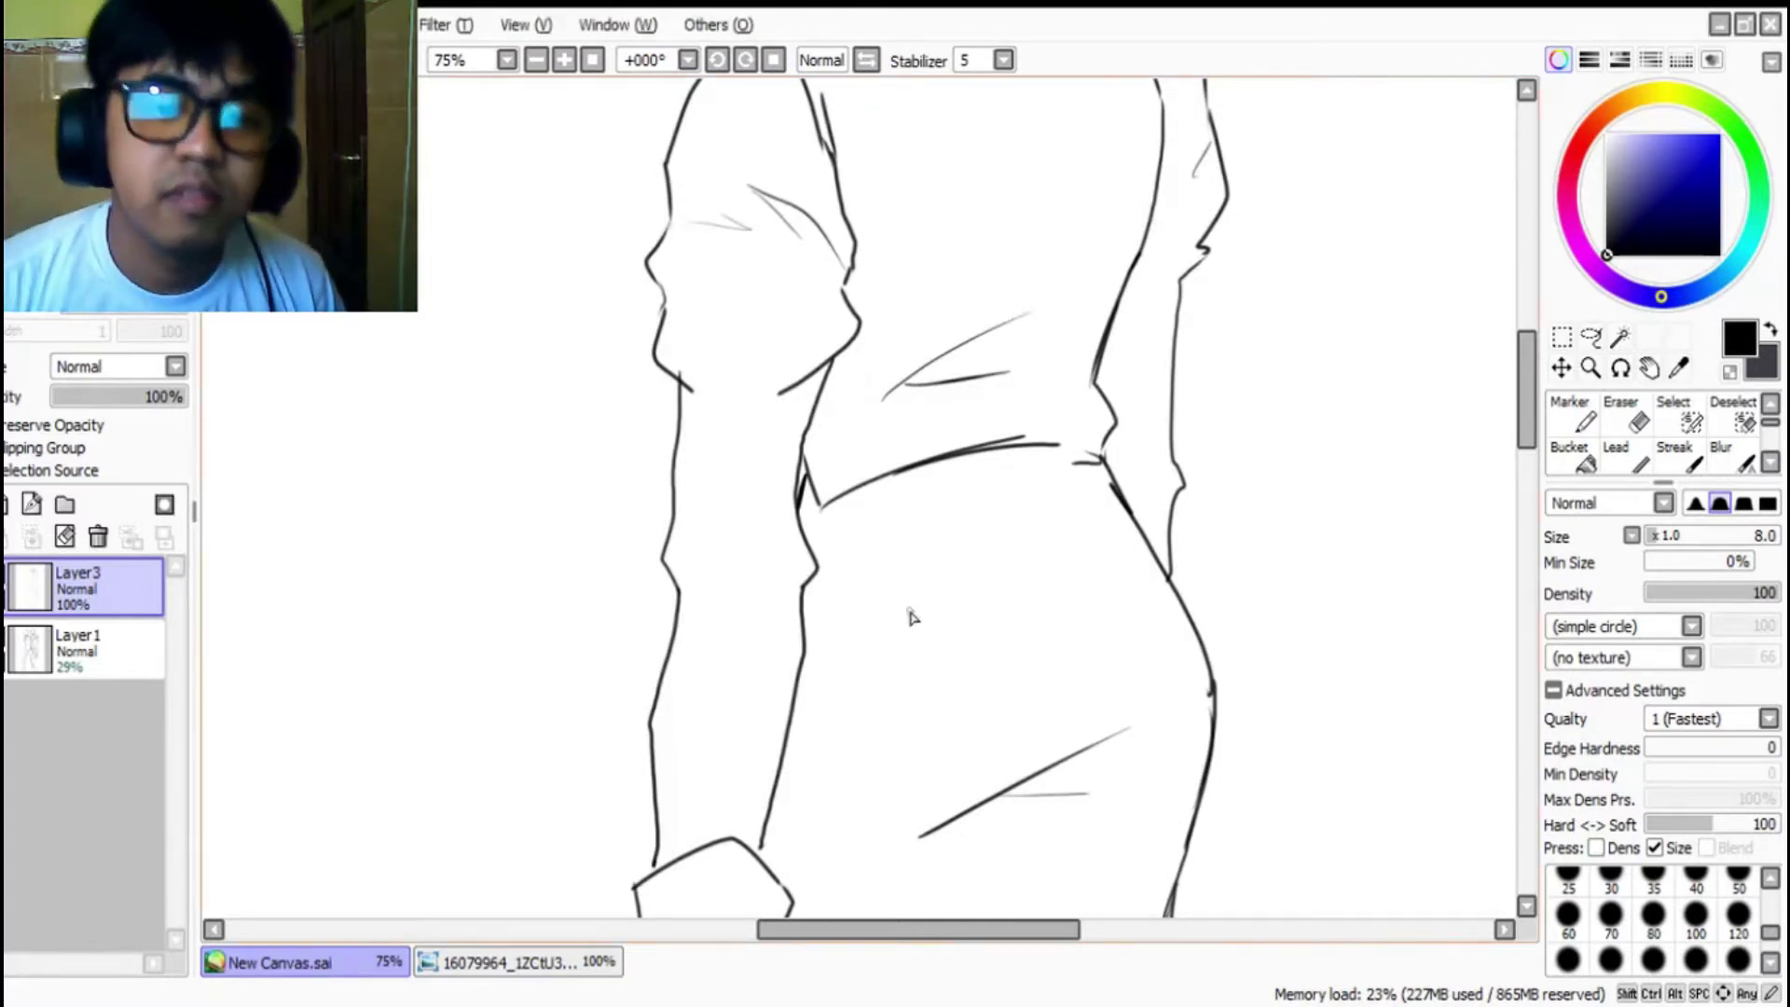
Step: Show the sketch layer, Layer1, again and focus on the man's neck, shoulder and raised arm
scroll(921, 571, down, 4)
scroll(578, 610, up, 1)
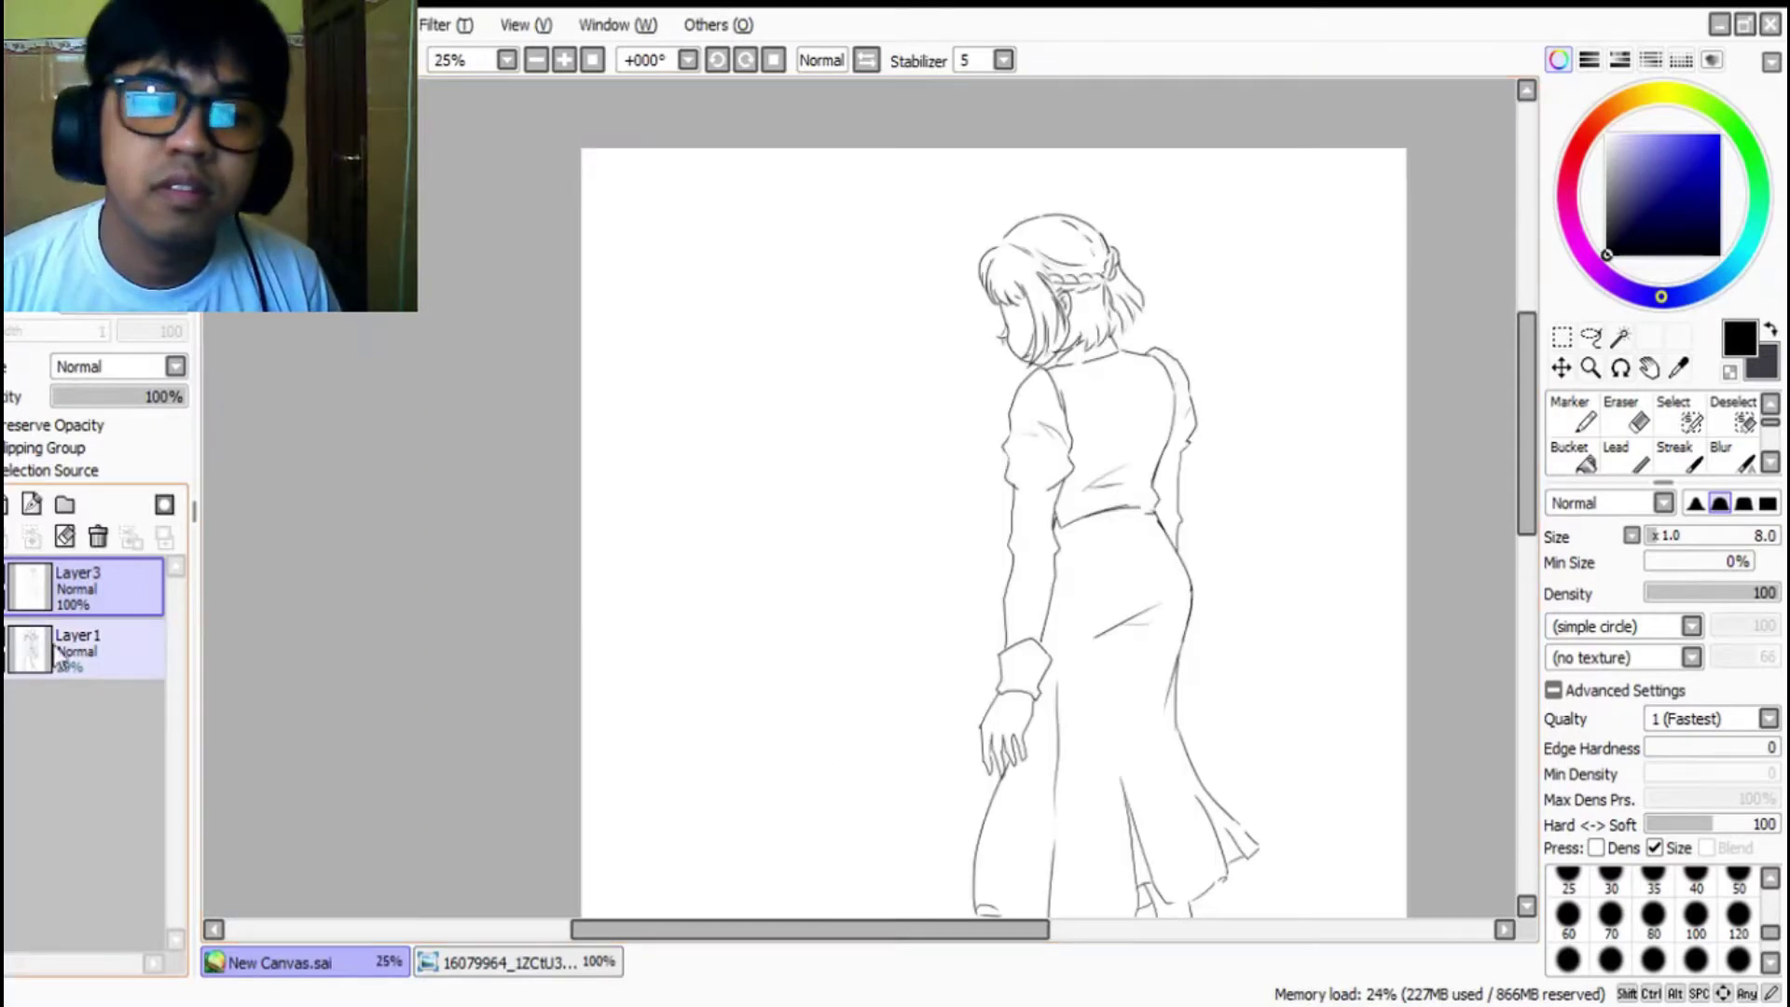
click(5, 642)
scroll(915, 591, down, 1)
scroll(916, 591, up, 2)
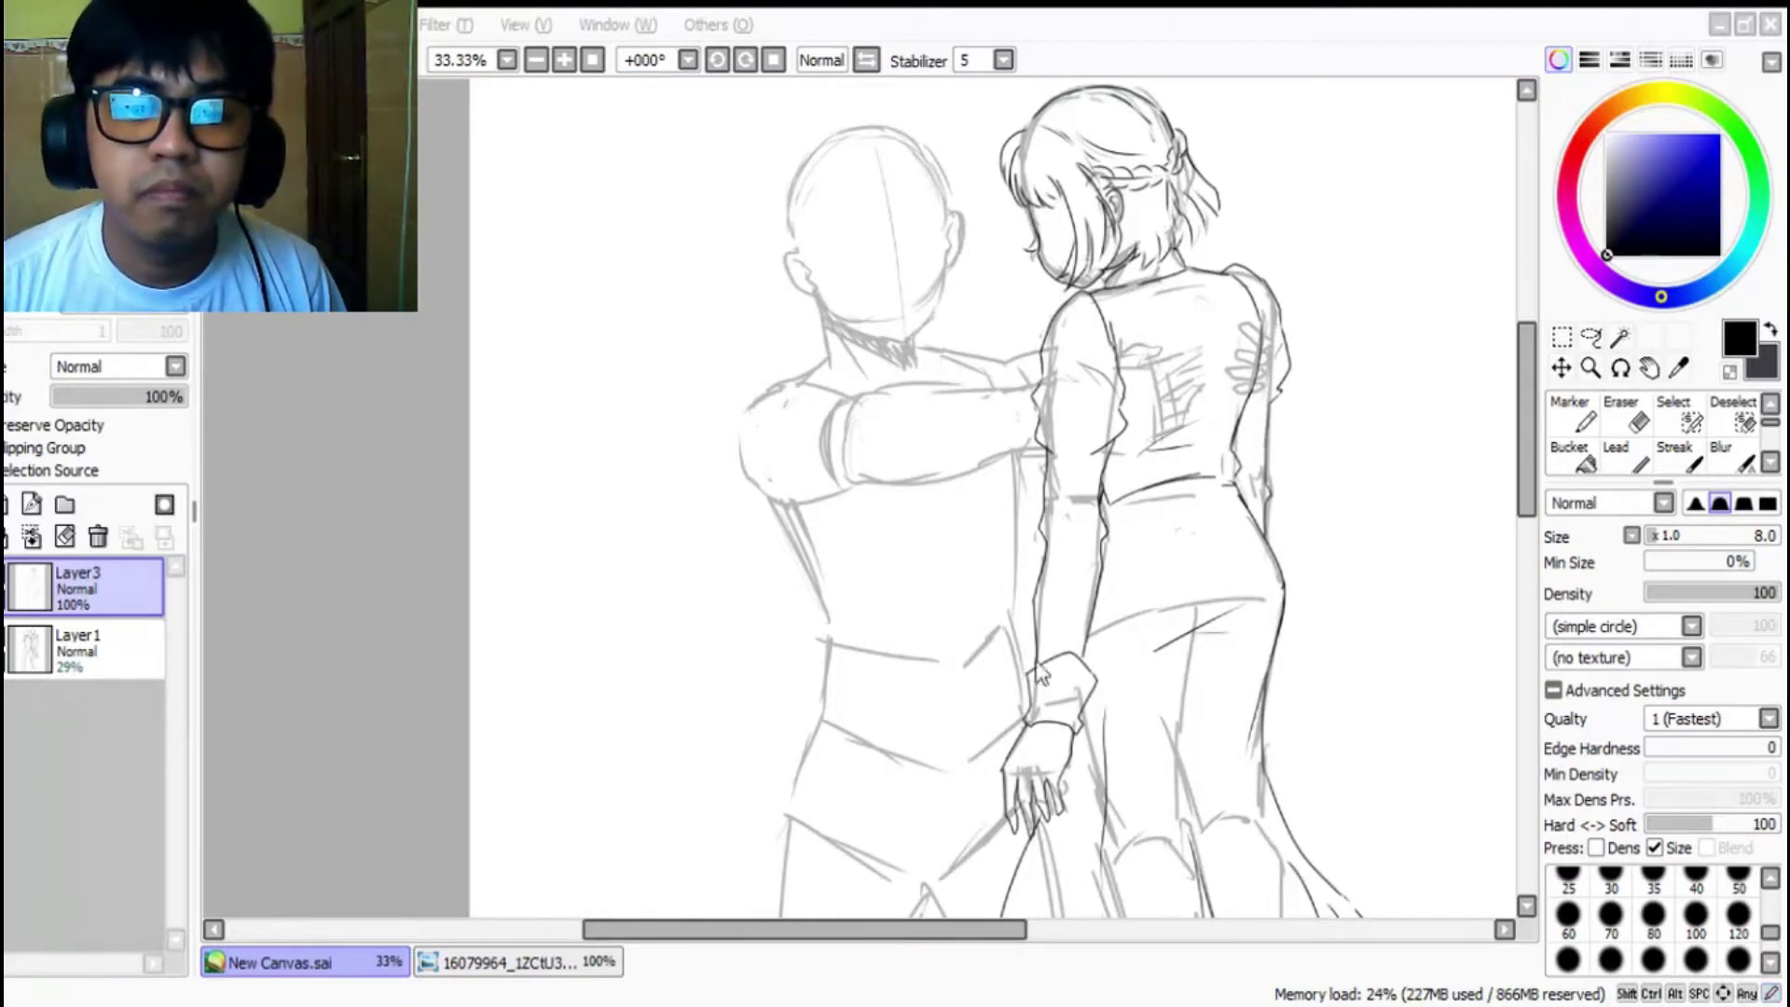
click(925, 590)
scroll(979, 575, down, 1)
scroll(971, 352, up, 1)
scroll(935, 228, up, 3)
scroll(893, 489, down, 3)
scroll(893, 490, up, 3)
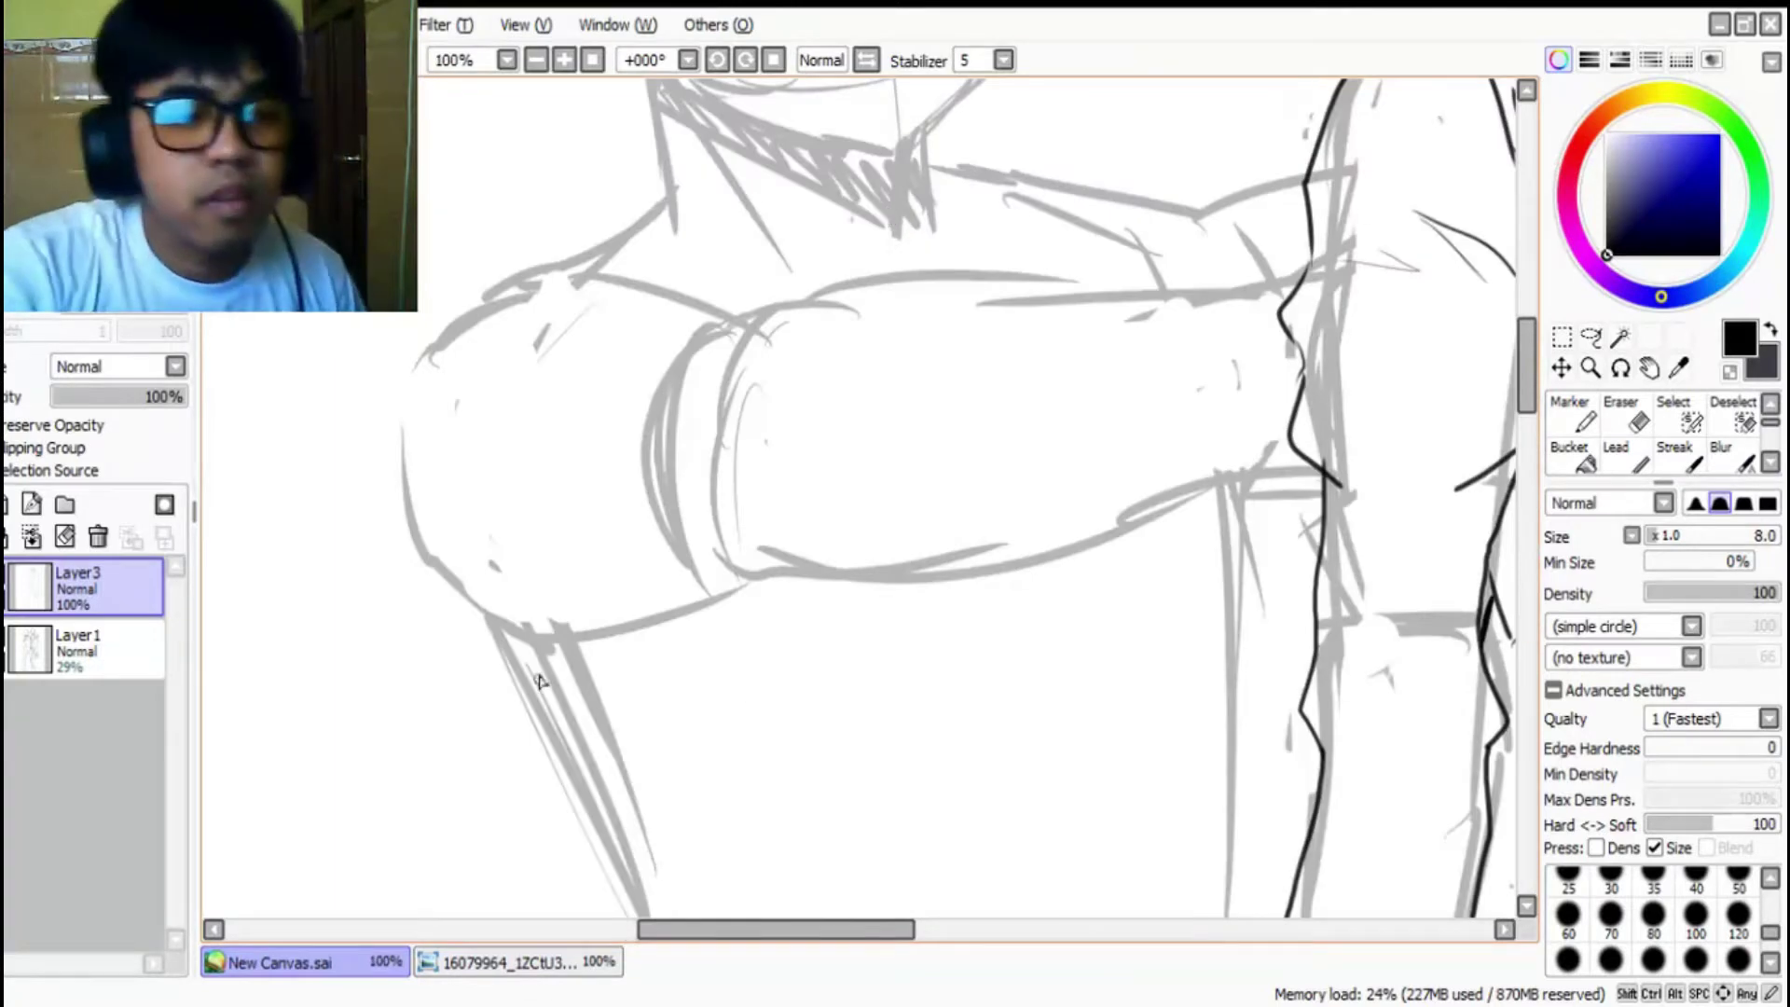
scroll(1631, 420, down, 1)
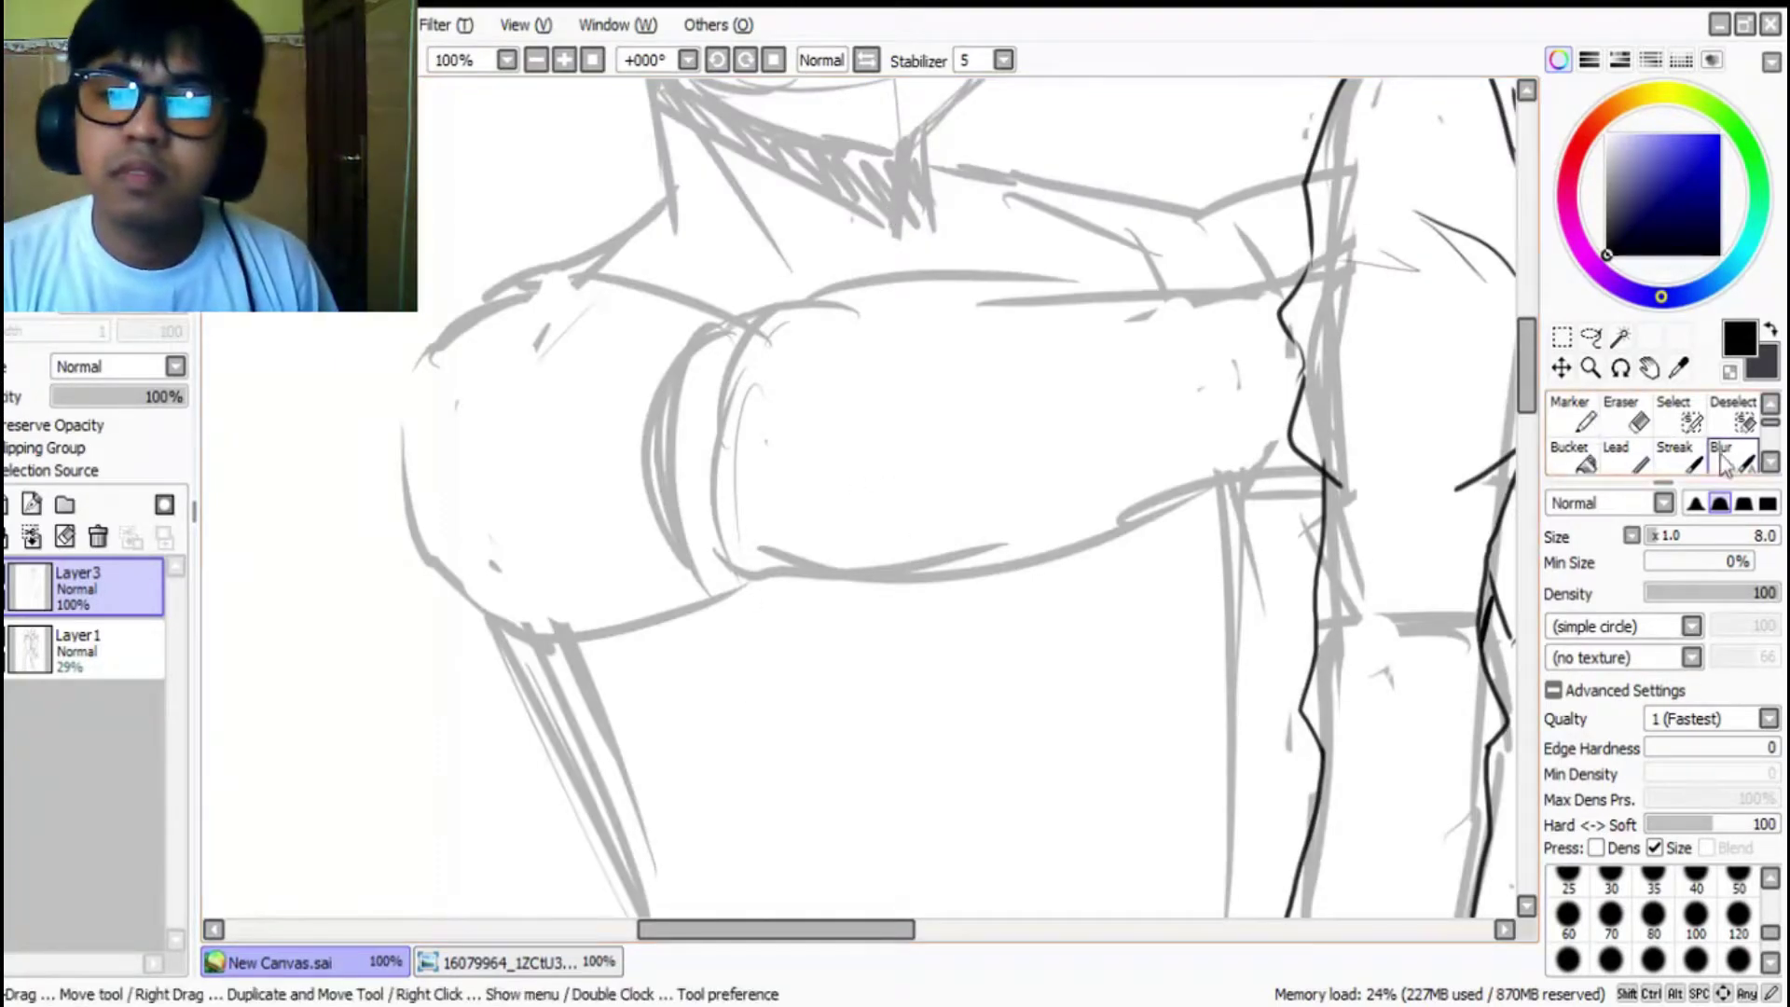
click(1770, 404)
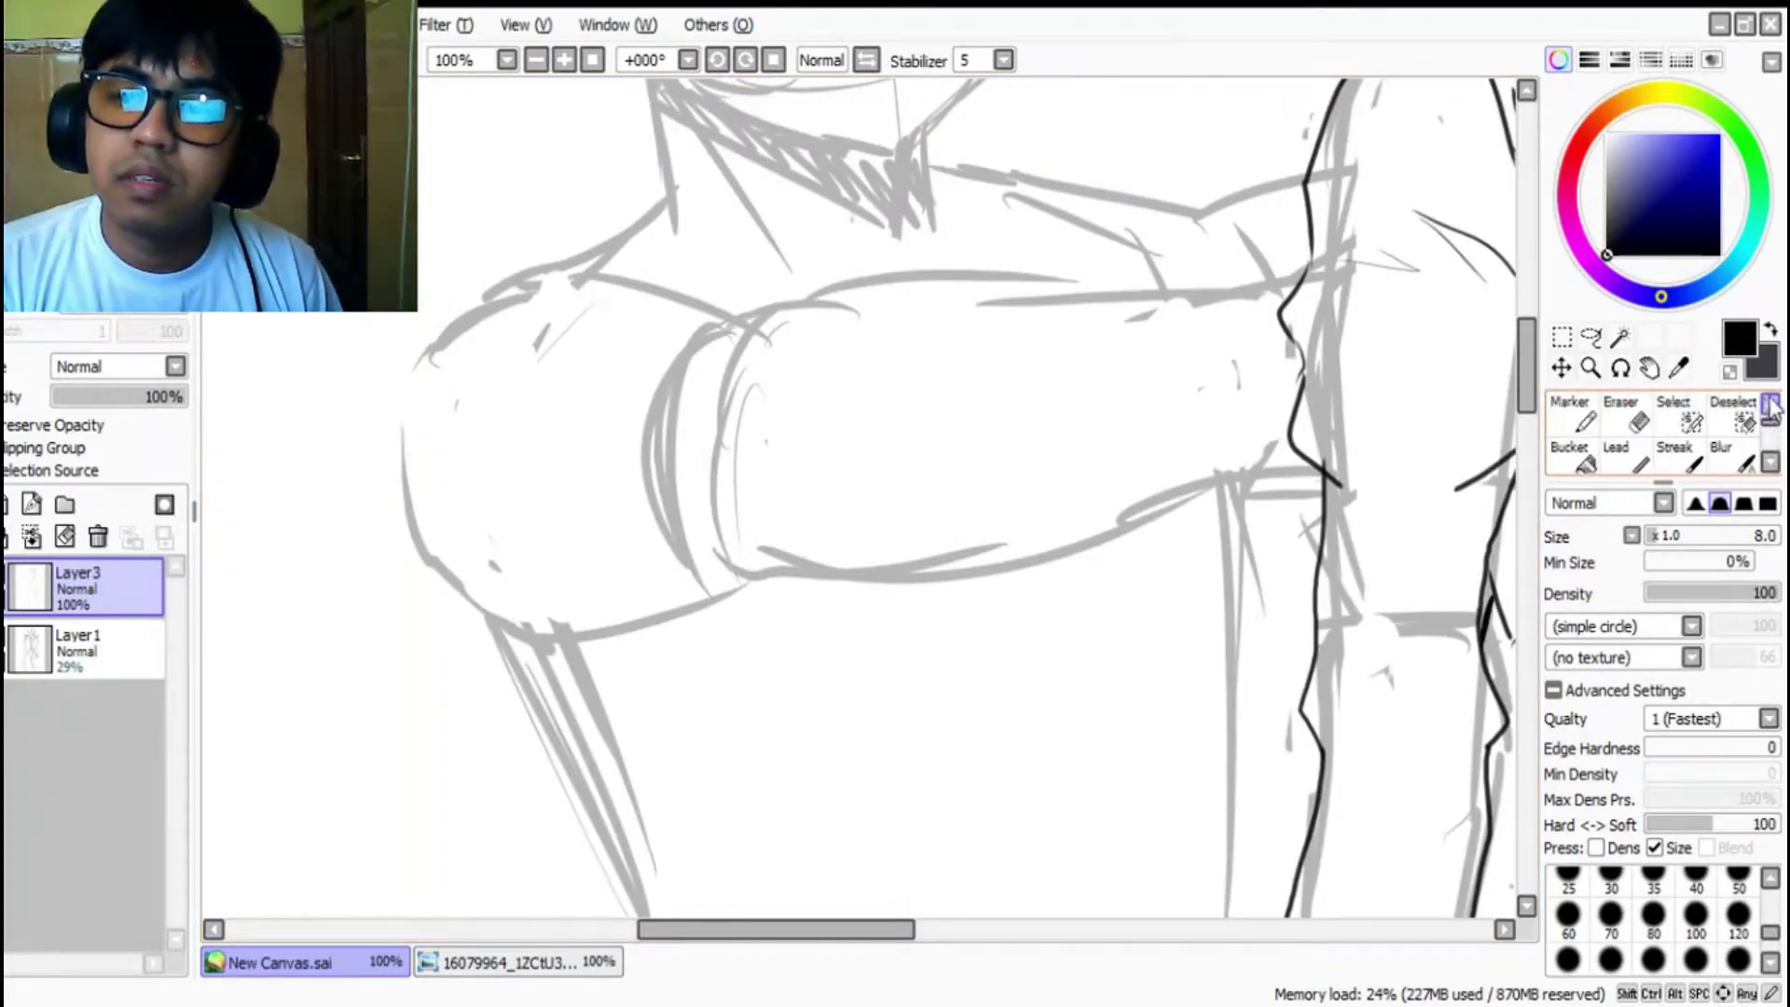
click(1771, 405)
scroll(1461, 347, up, 4)
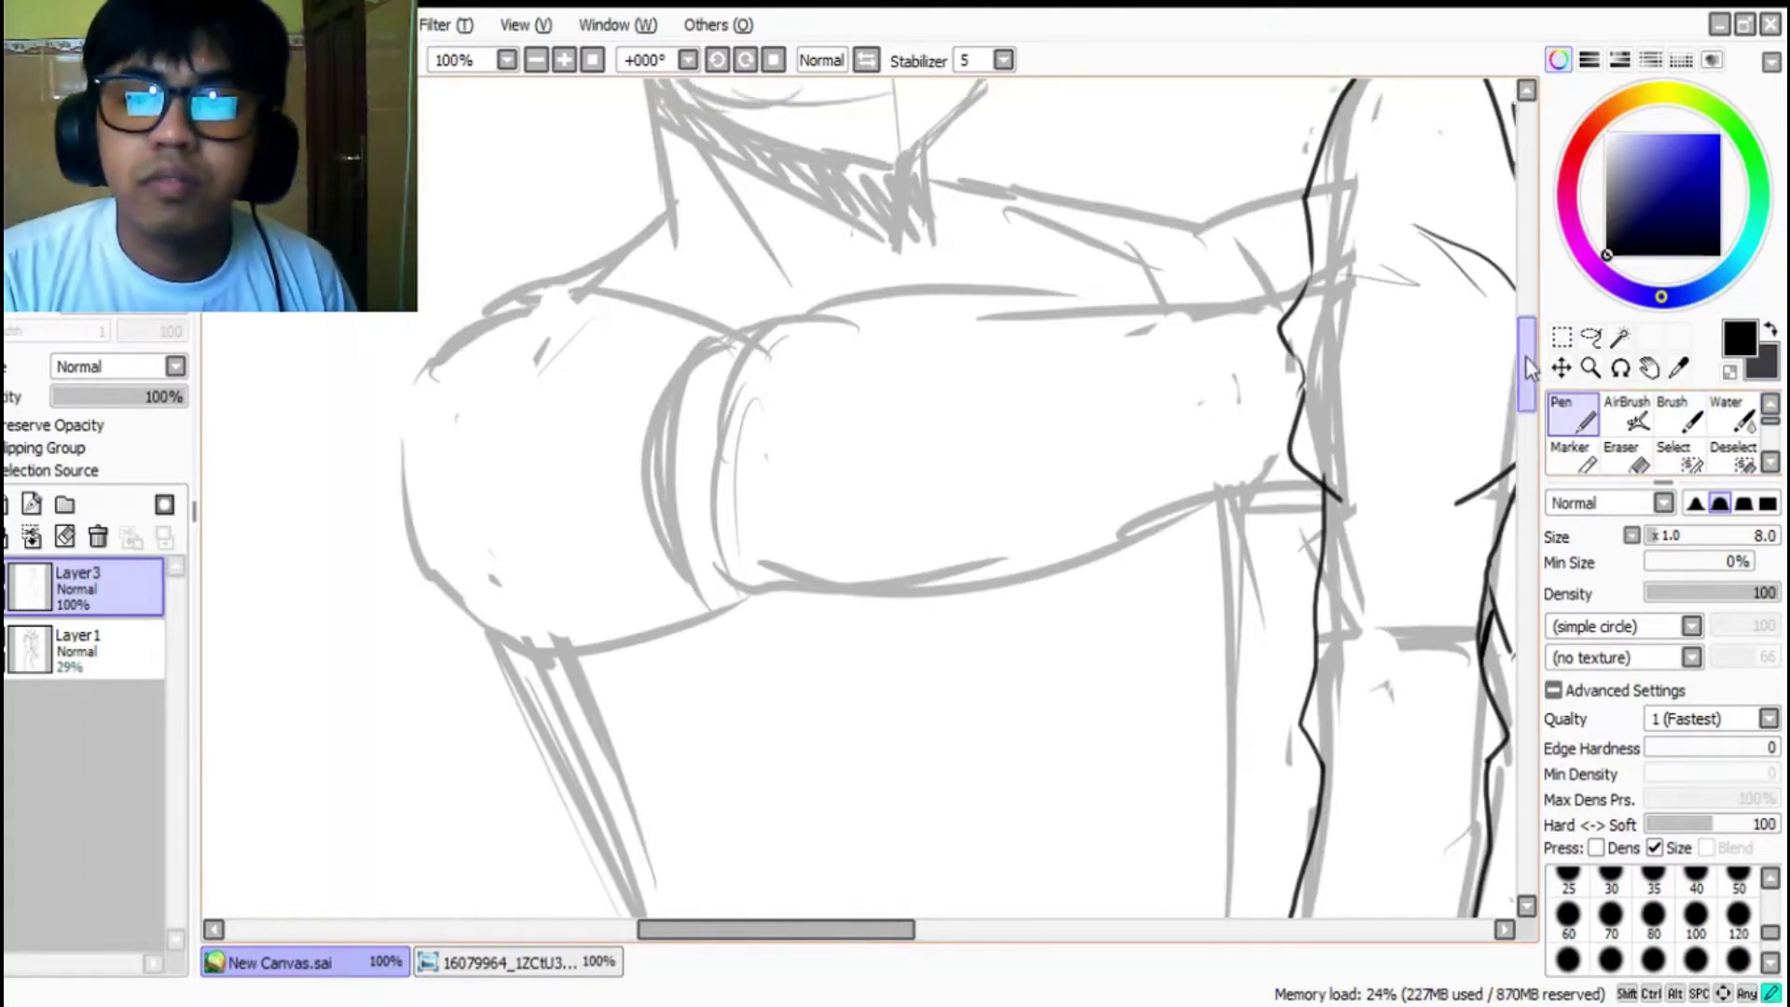
drag(652, 328, 828, 430)
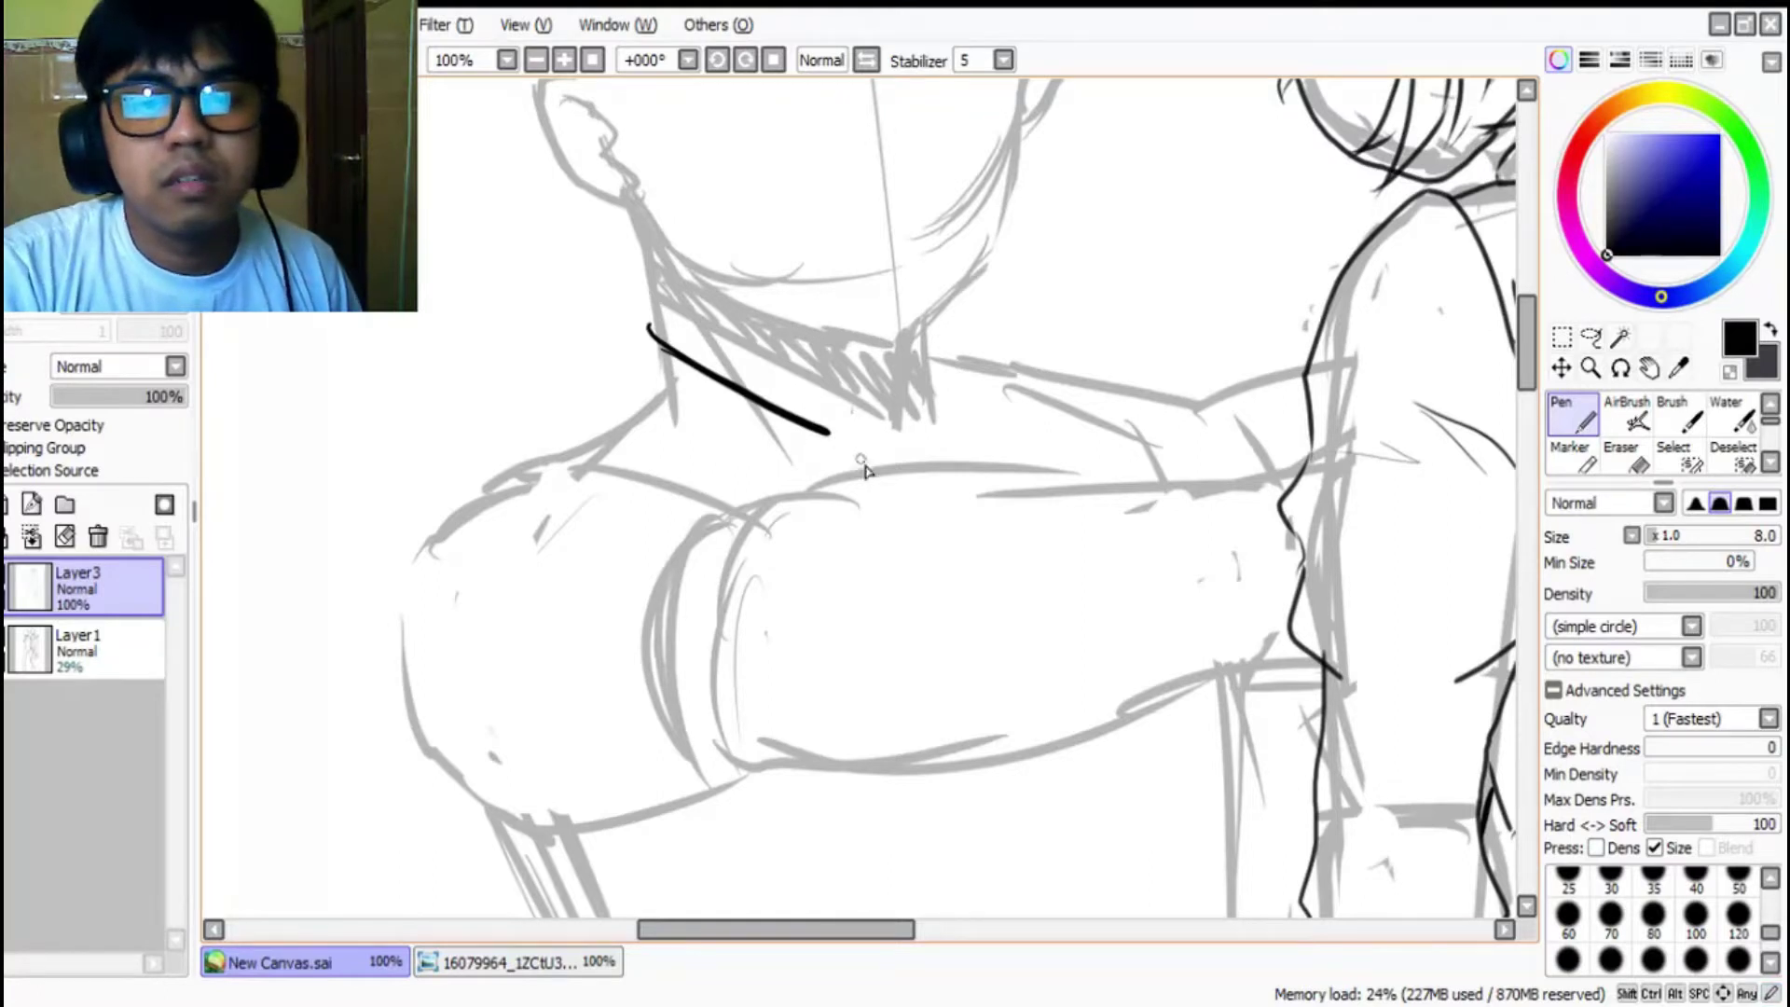
key(ctrl+z)
key(ctrl+z)
Step: Choose the Lead tool at size 5.0 and ink the man's shirt collar with its neck edge, front opening and two flaps
click(1770, 462)
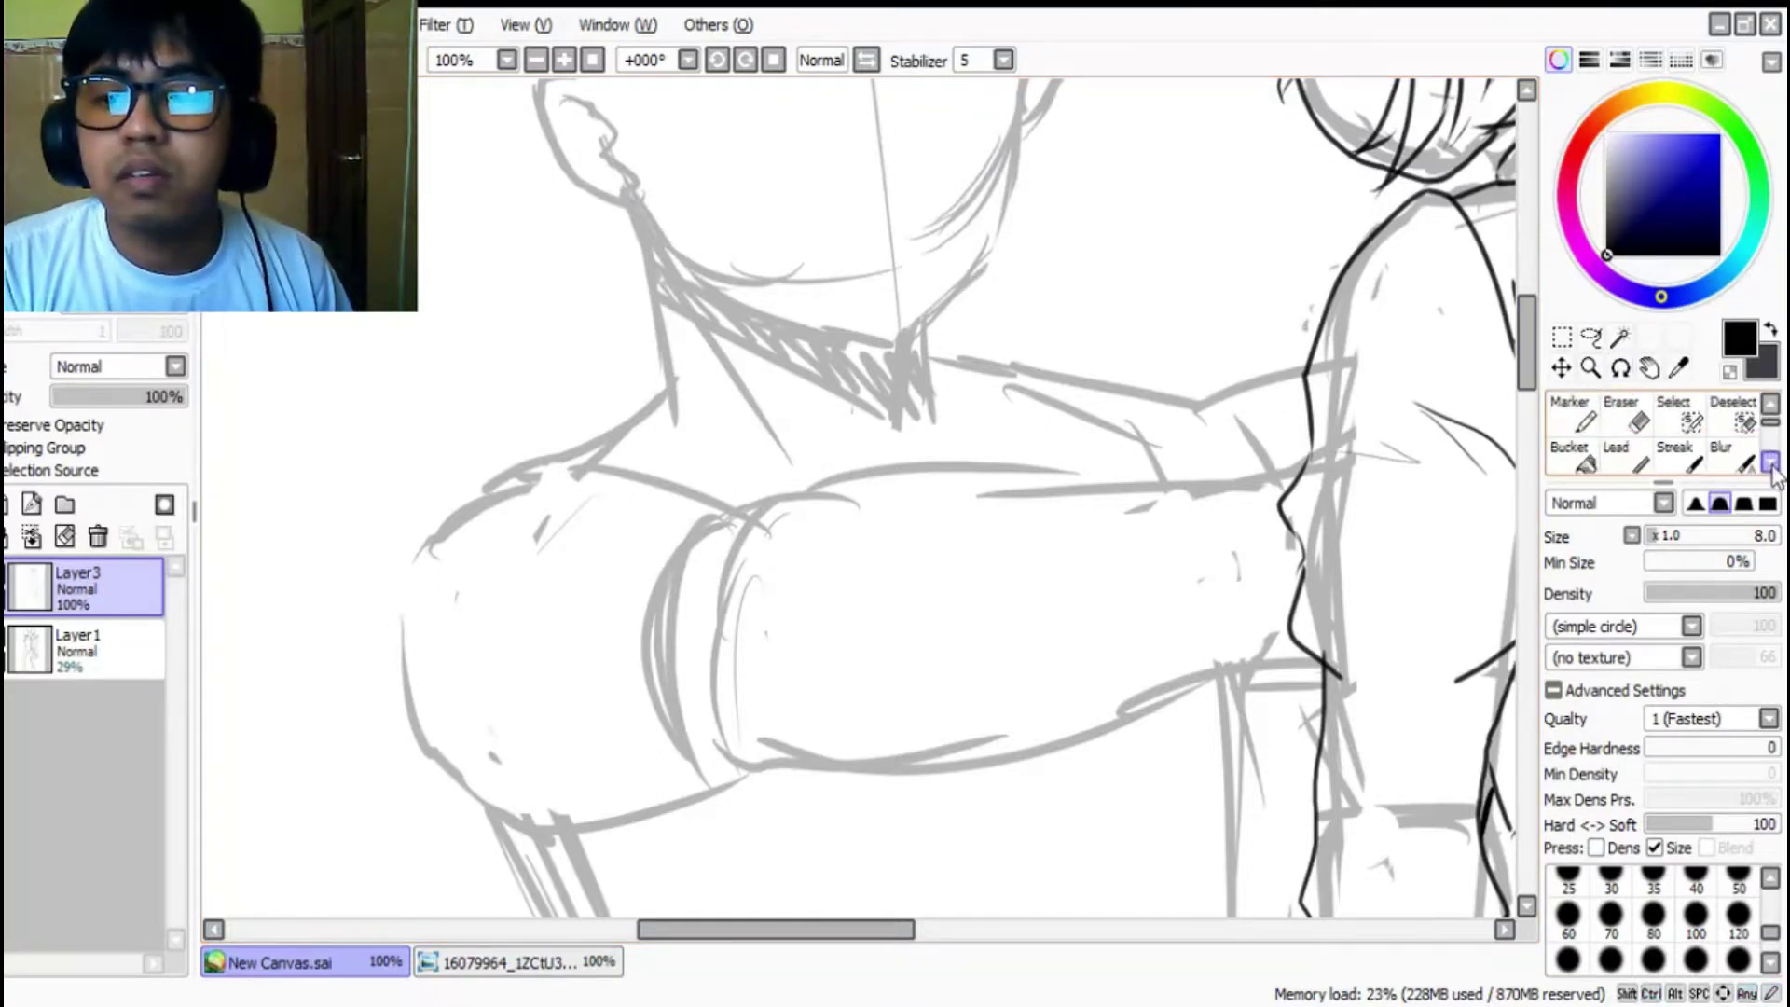
click(1627, 457)
mouse_move(653, 337)
mouse_down()
mouse_move(823, 411)
mouse_move(867, 440)
mouse_move(867, 469)
mouse_move(902, 417)
mouse_move(940, 449)
mouse_up()
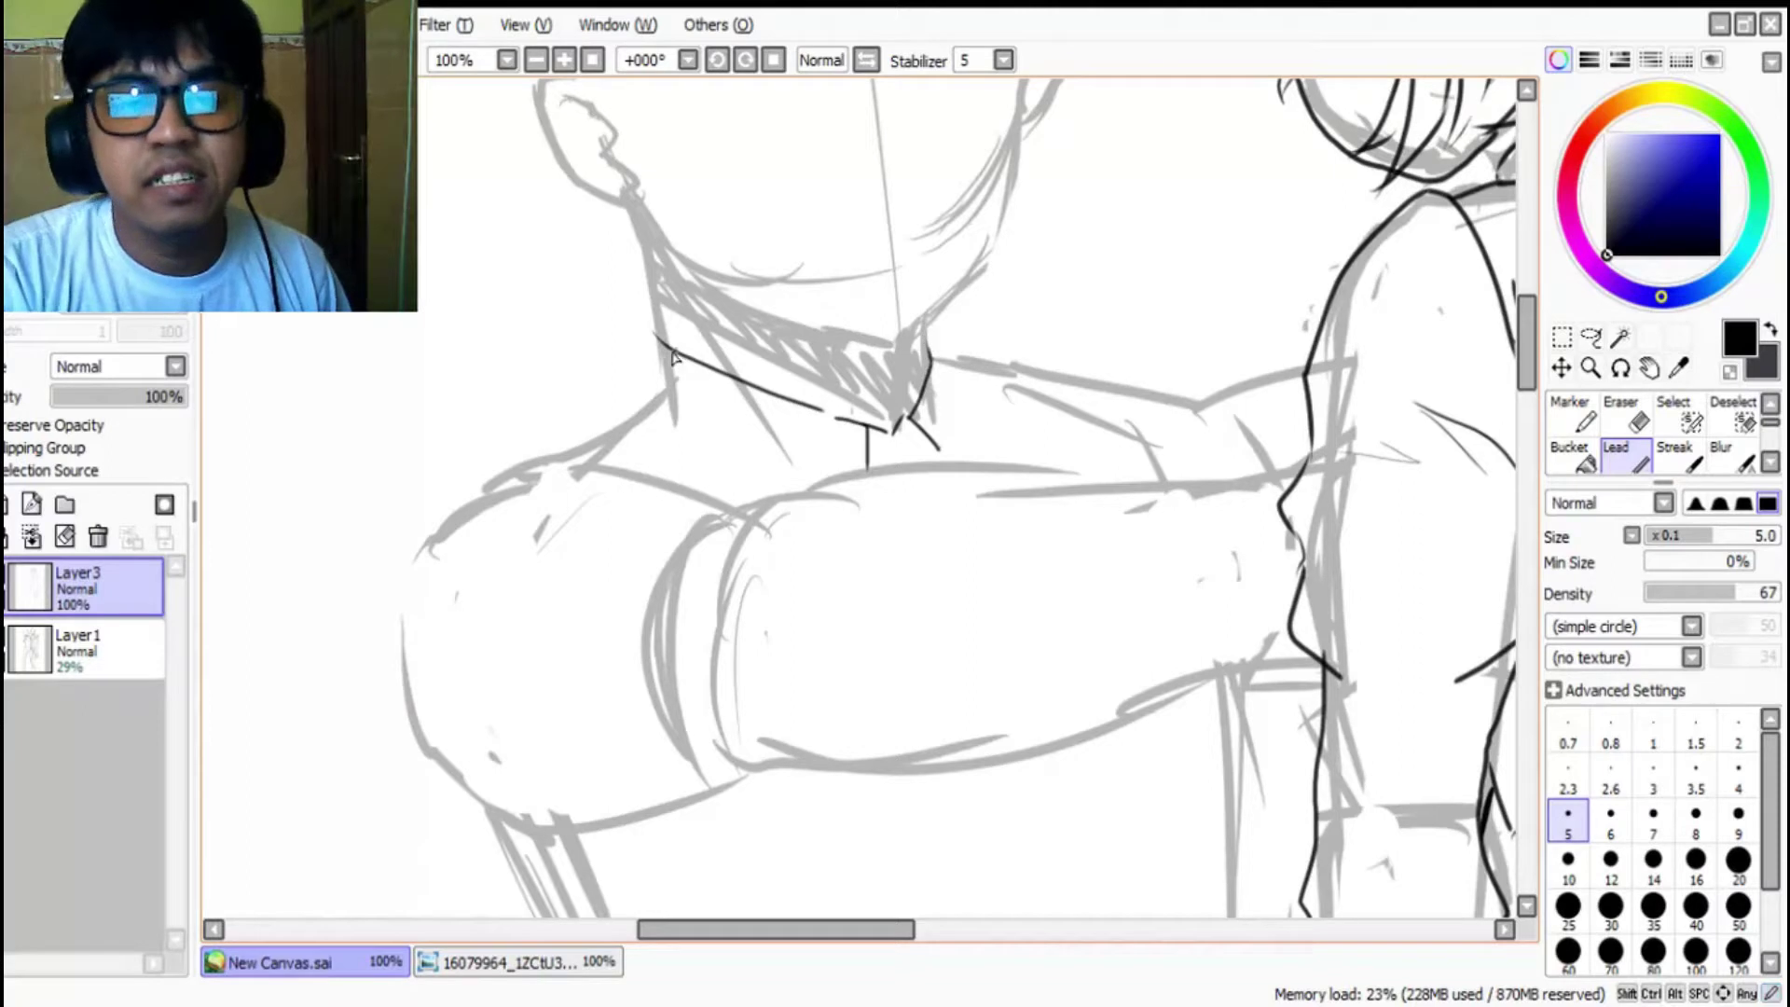
drag(653, 328, 630, 431)
drag(699, 499, 702, 501)
mouse_move(927, 343)
mouse_down()
mouse_move(974, 445)
mouse_move(907, 437)
mouse_move(929, 442)
mouse_move(907, 388)
mouse_move(931, 442)
mouse_move(872, 446)
mouse_move(926, 433)
mouse_up()
key(ctrl+z)
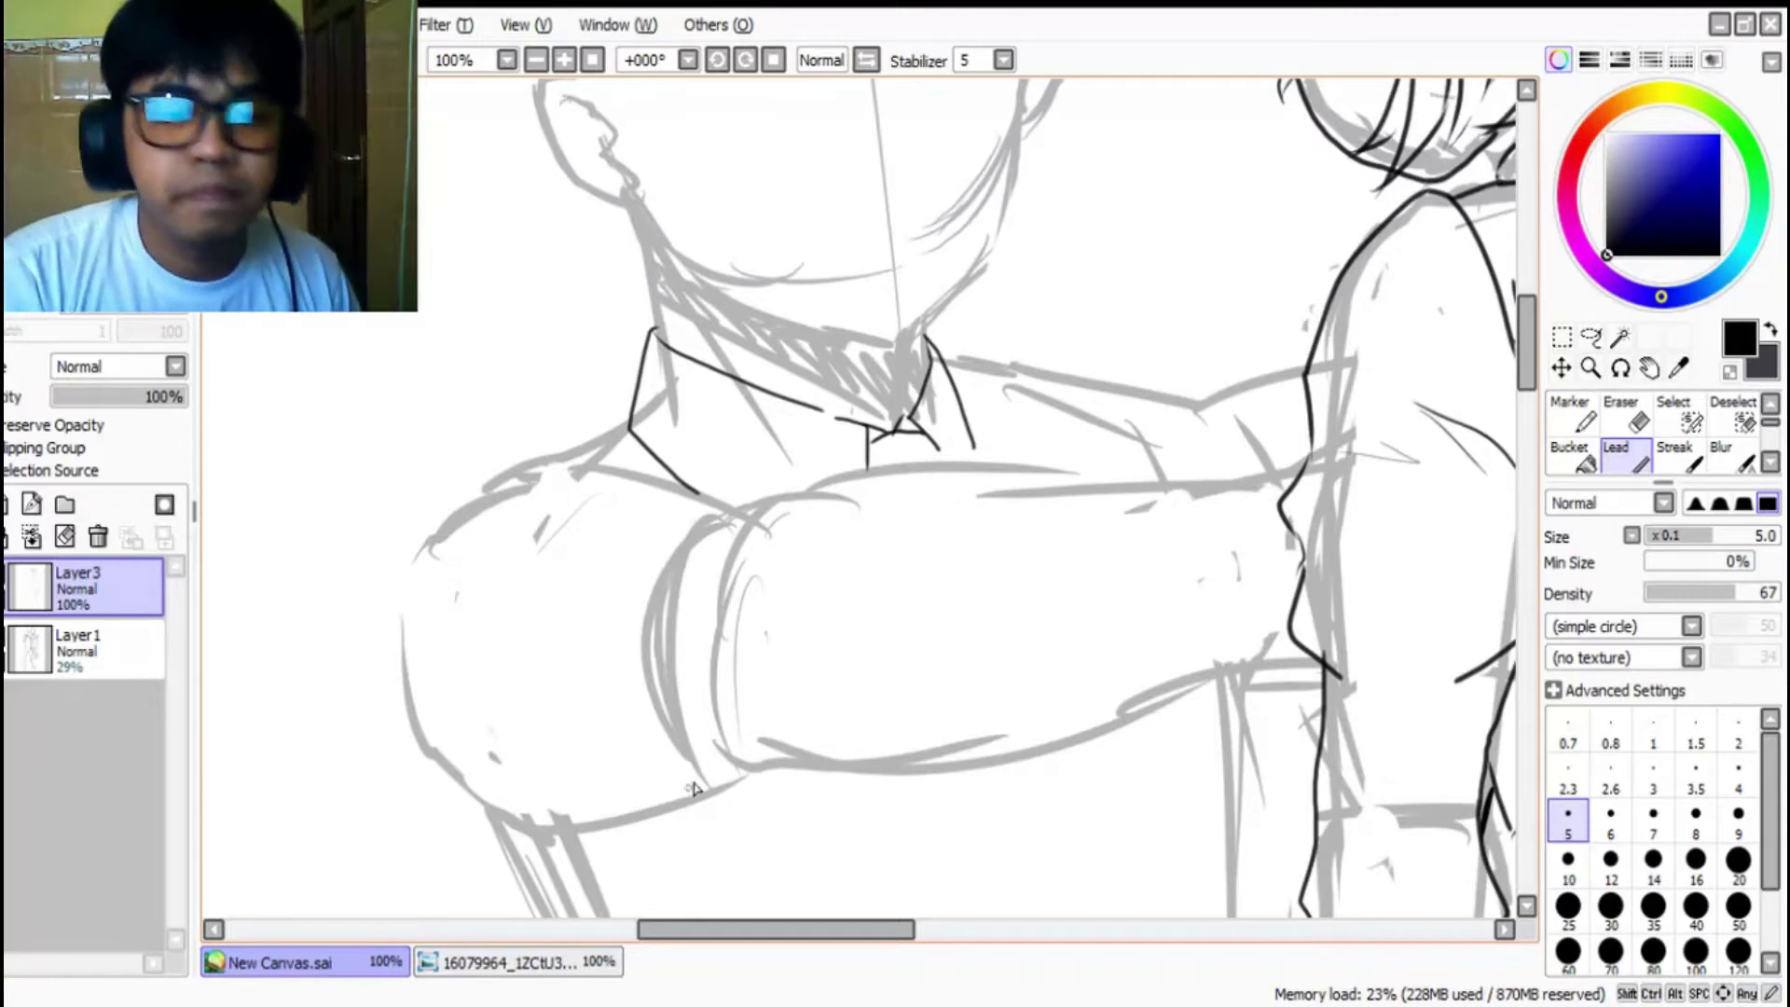
Step: Check the man's collar in the coloured reference picture, return to New Canvas.sai and undo the latest collar strokes
click(552, 964)
drag(1541, 556, 1502, 401)
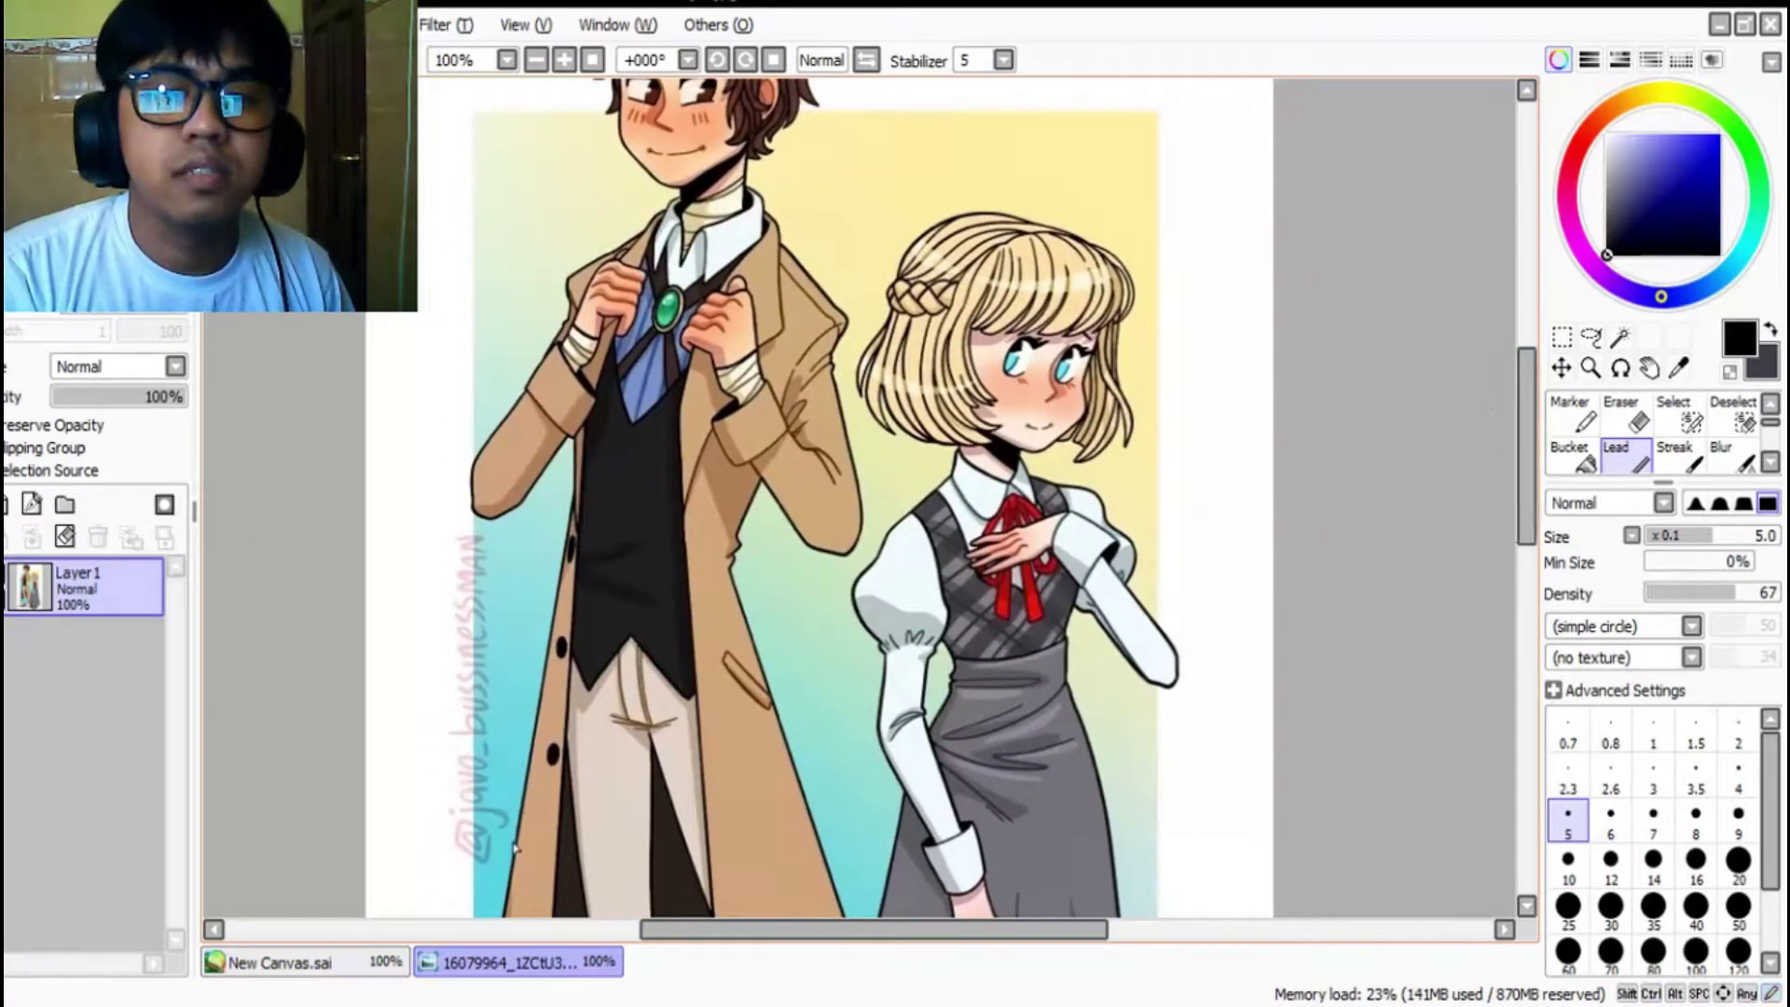
click(362, 966)
key(ctrl+z)
key(ctrl+z)
key(ctrl+z)
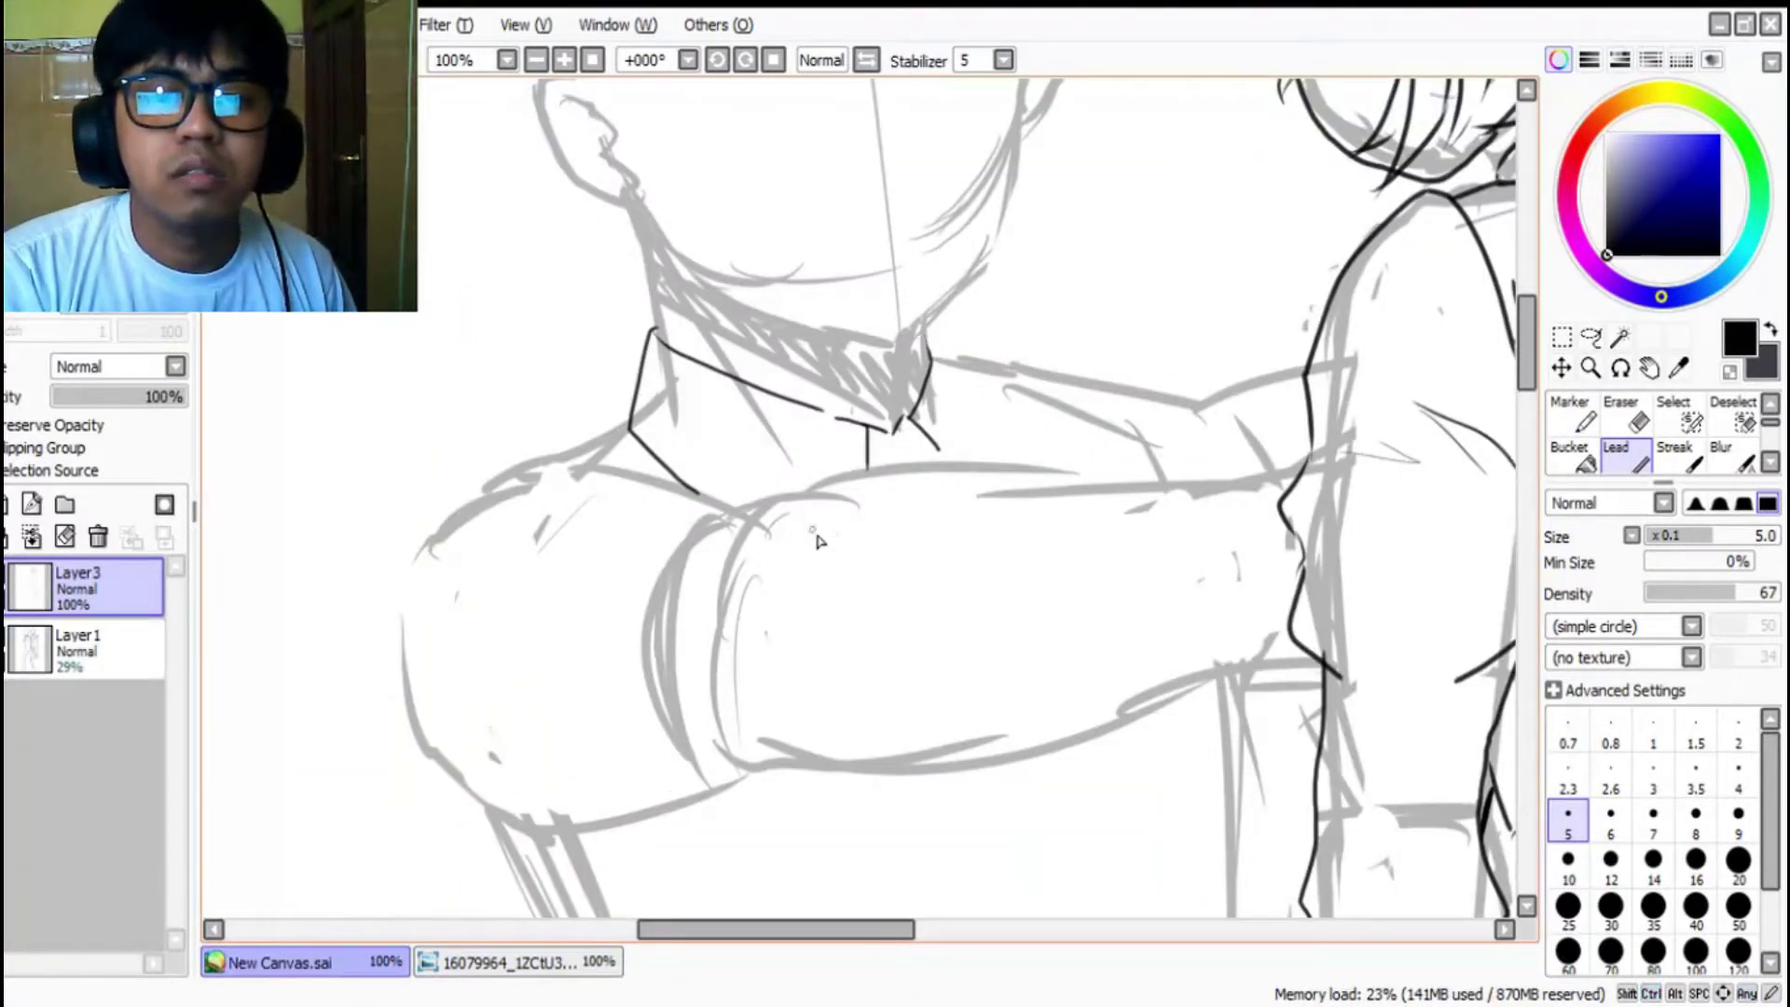
key(ctrl+z)
Step: Redraw the man's collar flaps on both sides of the front opening and ink the curved neckline and the bands between them
mouse_move(866, 428)
mouse_down()
mouse_move(886, 464)
mouse_move(921, 441)
mouse_move(933, 371)
mouse_up()
mouse_move(655, 329)
mouse_down()
mouse_move(639, 446)
mouse_move(678, 488)
mouse_up()
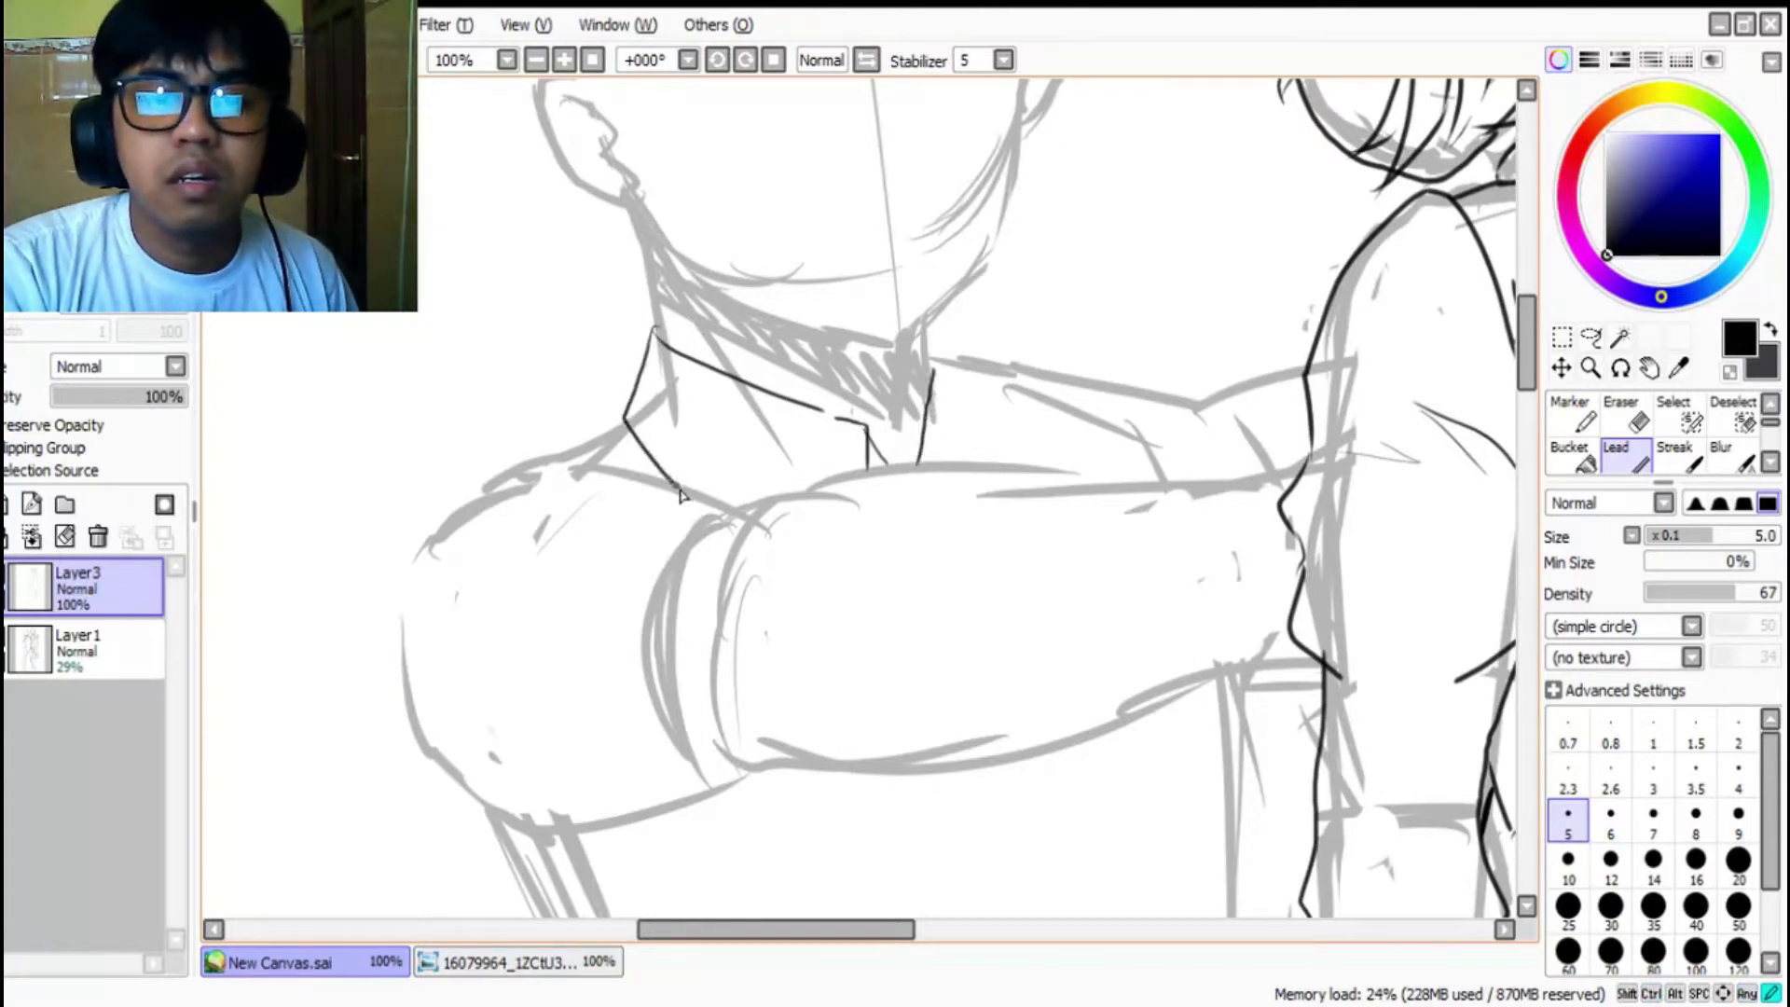
drag(943, 368, 947, 381)
drag(930, 403, 965, 458)
drag(656, 326, 911, 357)
mouse_move(816, 411)
mouse_down()
mouse_move(912, 408)
mouse_move(871, 431)
mouse_move(898, 421)
mouse_move(883, 465)
mouse_move(919, 450)
mouse_up()
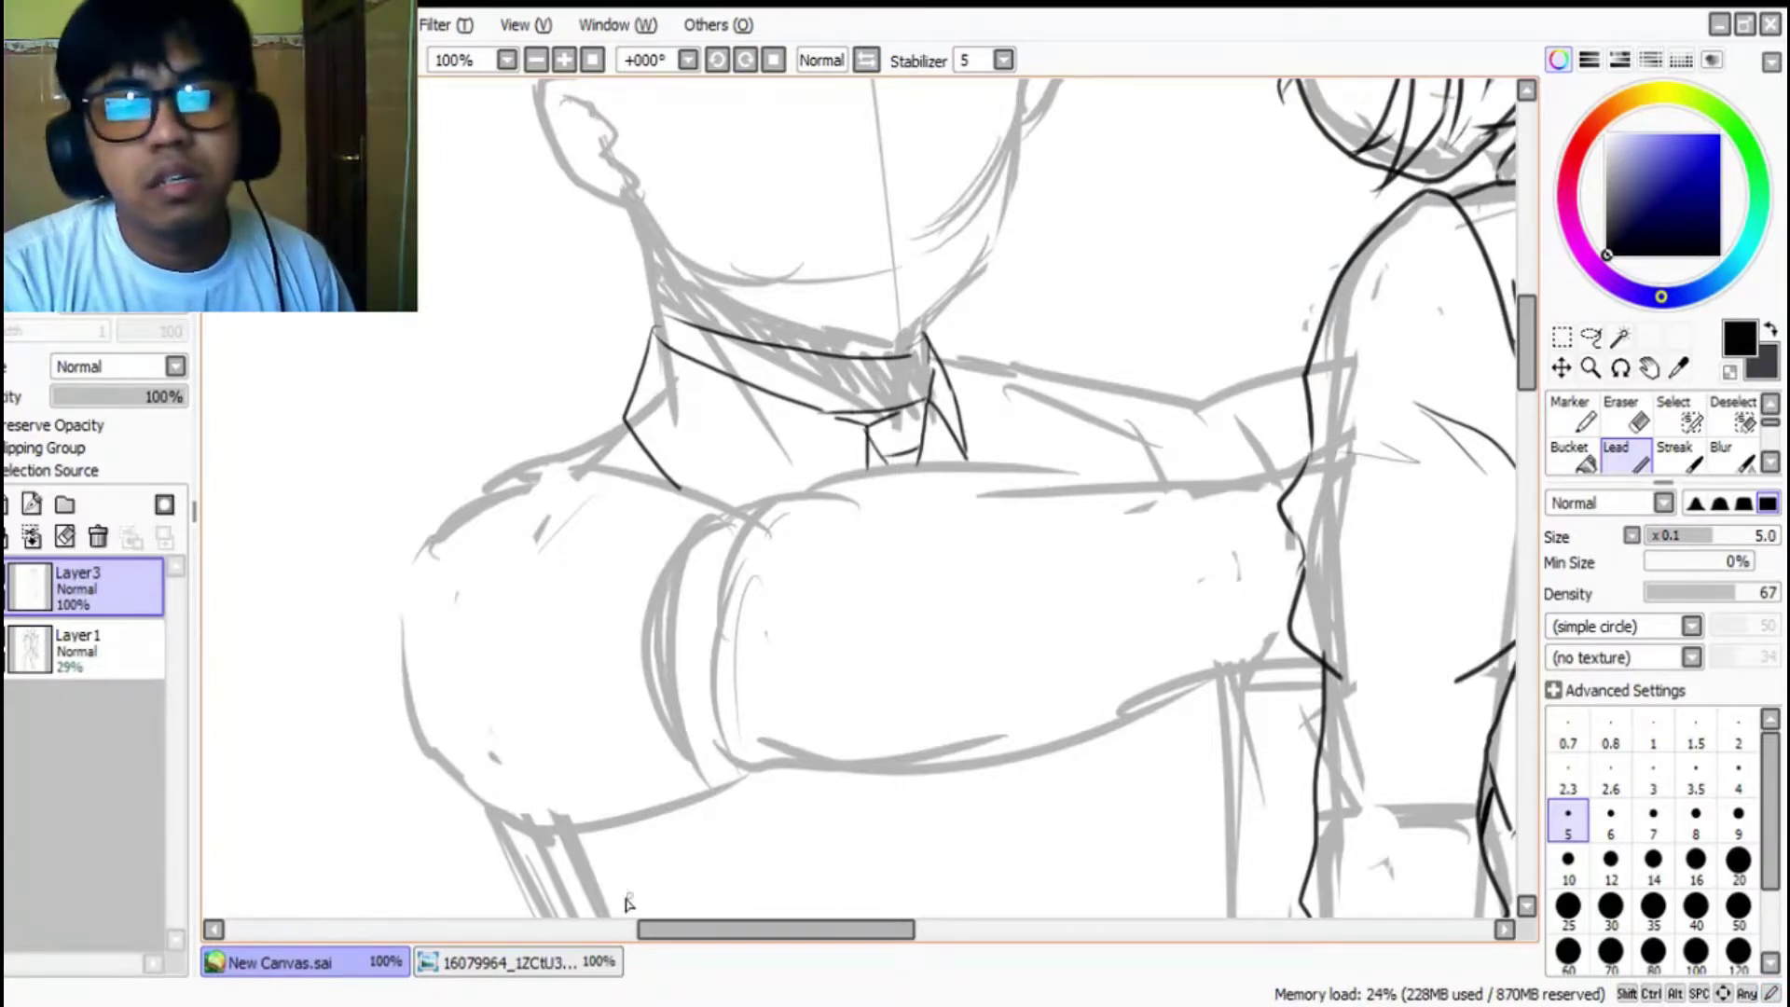
Step: Check the man's clothing in the coloured reference picture and, on New Canvas.sai, ink short garment edges beside both shirt collar flaps
click(573, 963)
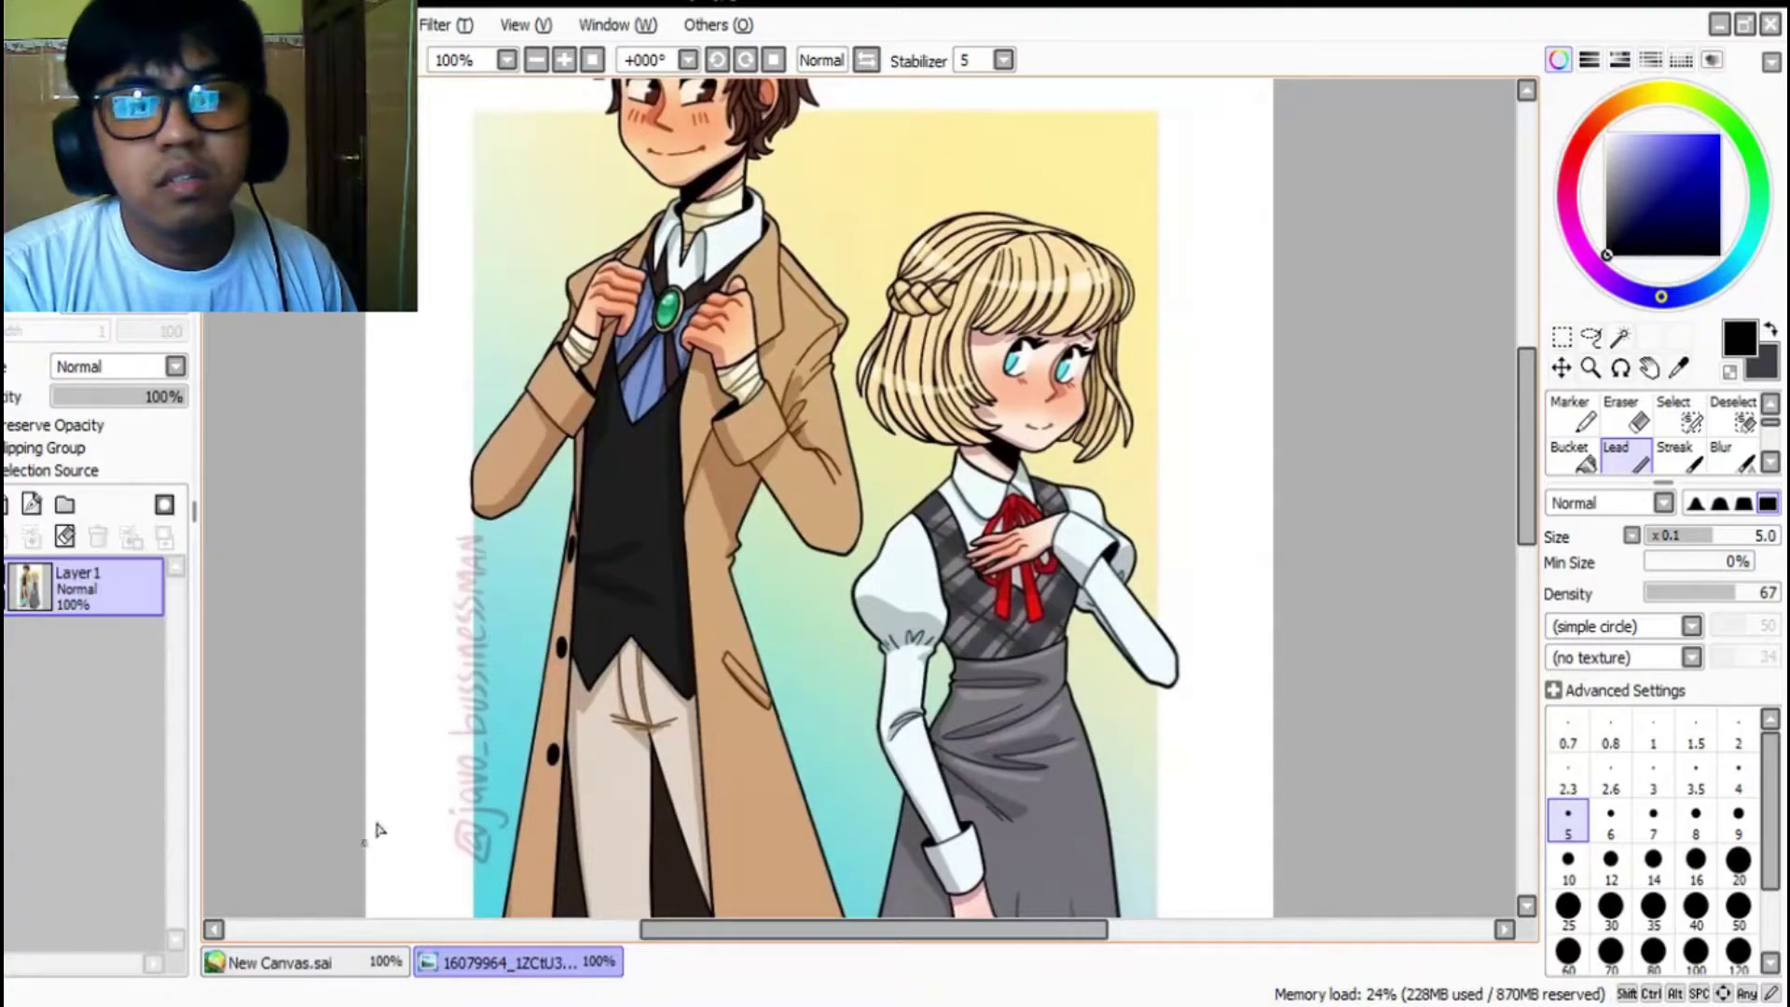
click(382, 964)
drag(625, 413, 633, 466)
drag(934, 356, 993, 466)
Step: Check the reference again and ink the coat's collar edges sloping from the man's neck onto both shoulders, redrawing the one nearer the woman
click(578, 962)
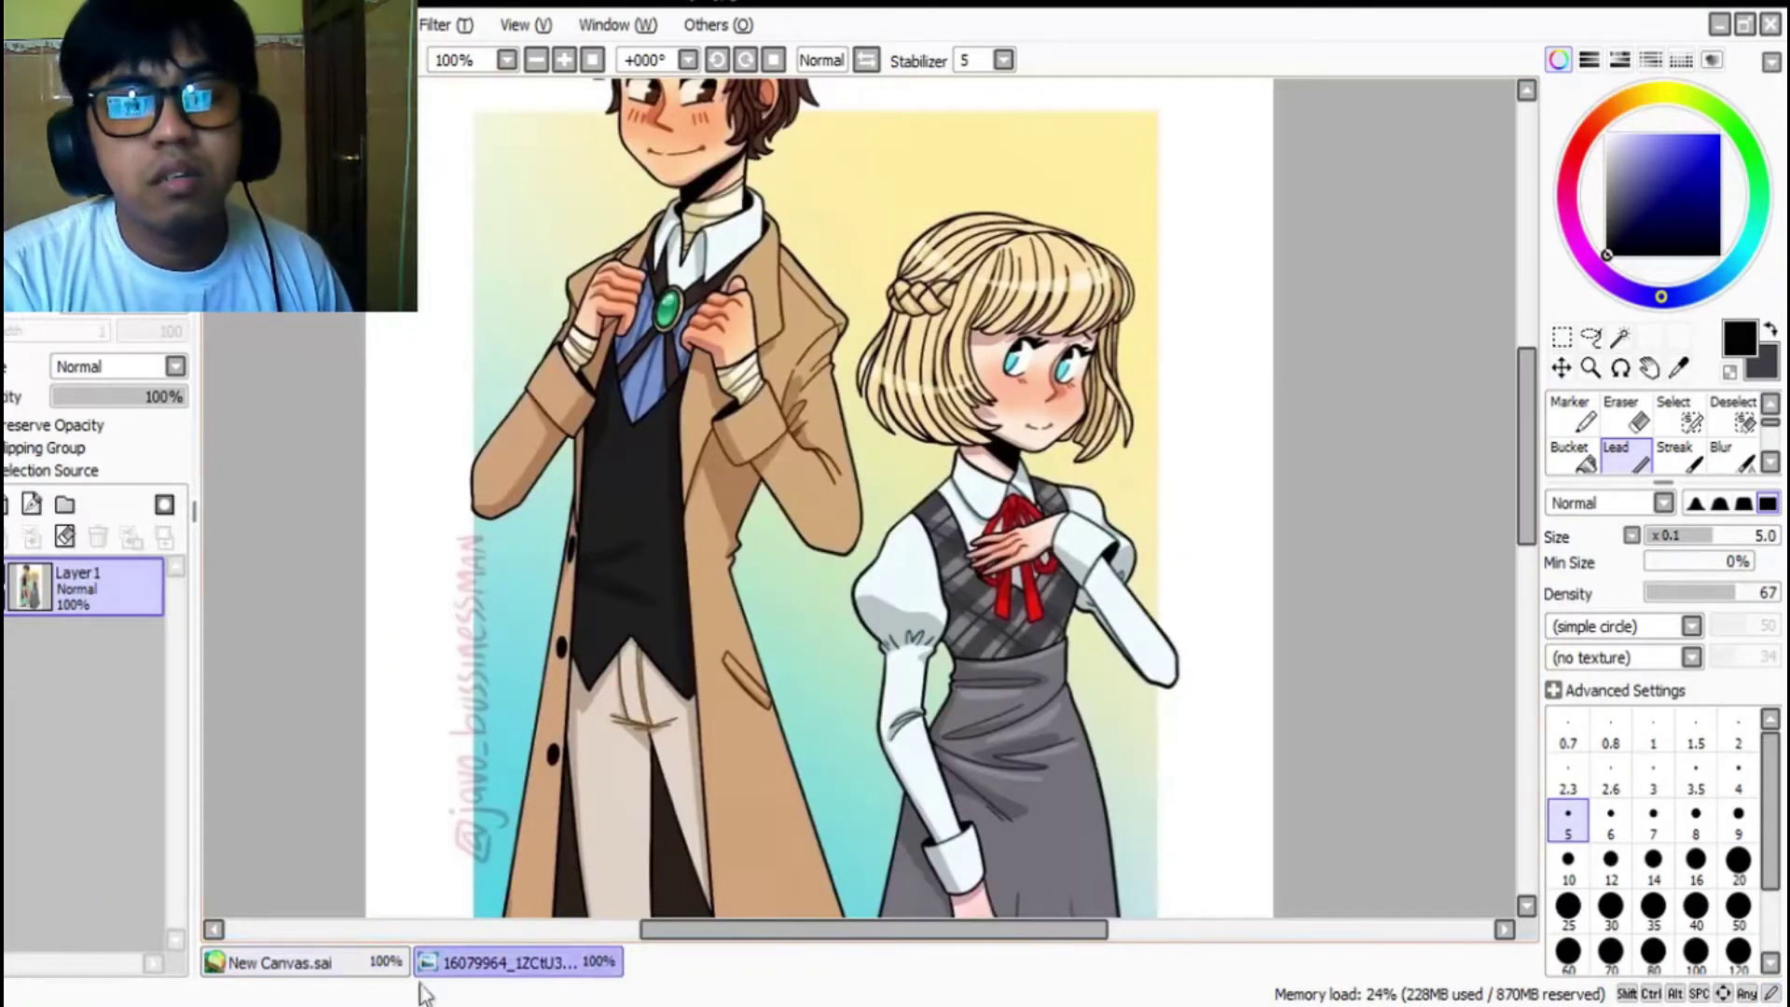
click(391, 963)
drag(641, 385, 575, 467)
mouse_move(932, 347)
mouse_down()
mouse_move(1007, 365)
mouse_move(1133, 490)
mouse_up()
key(ctrl+z)
mouse_move(932, 347)
mouse_down()
mouse_move(996, 368)
mouse_move(1125, 461)
mouse_up()
Step: Compare with the reference picture and ink the coat's shoulder, the rounded upper sleeve outline and the crease at the man's bent elbow
click(540, 967)
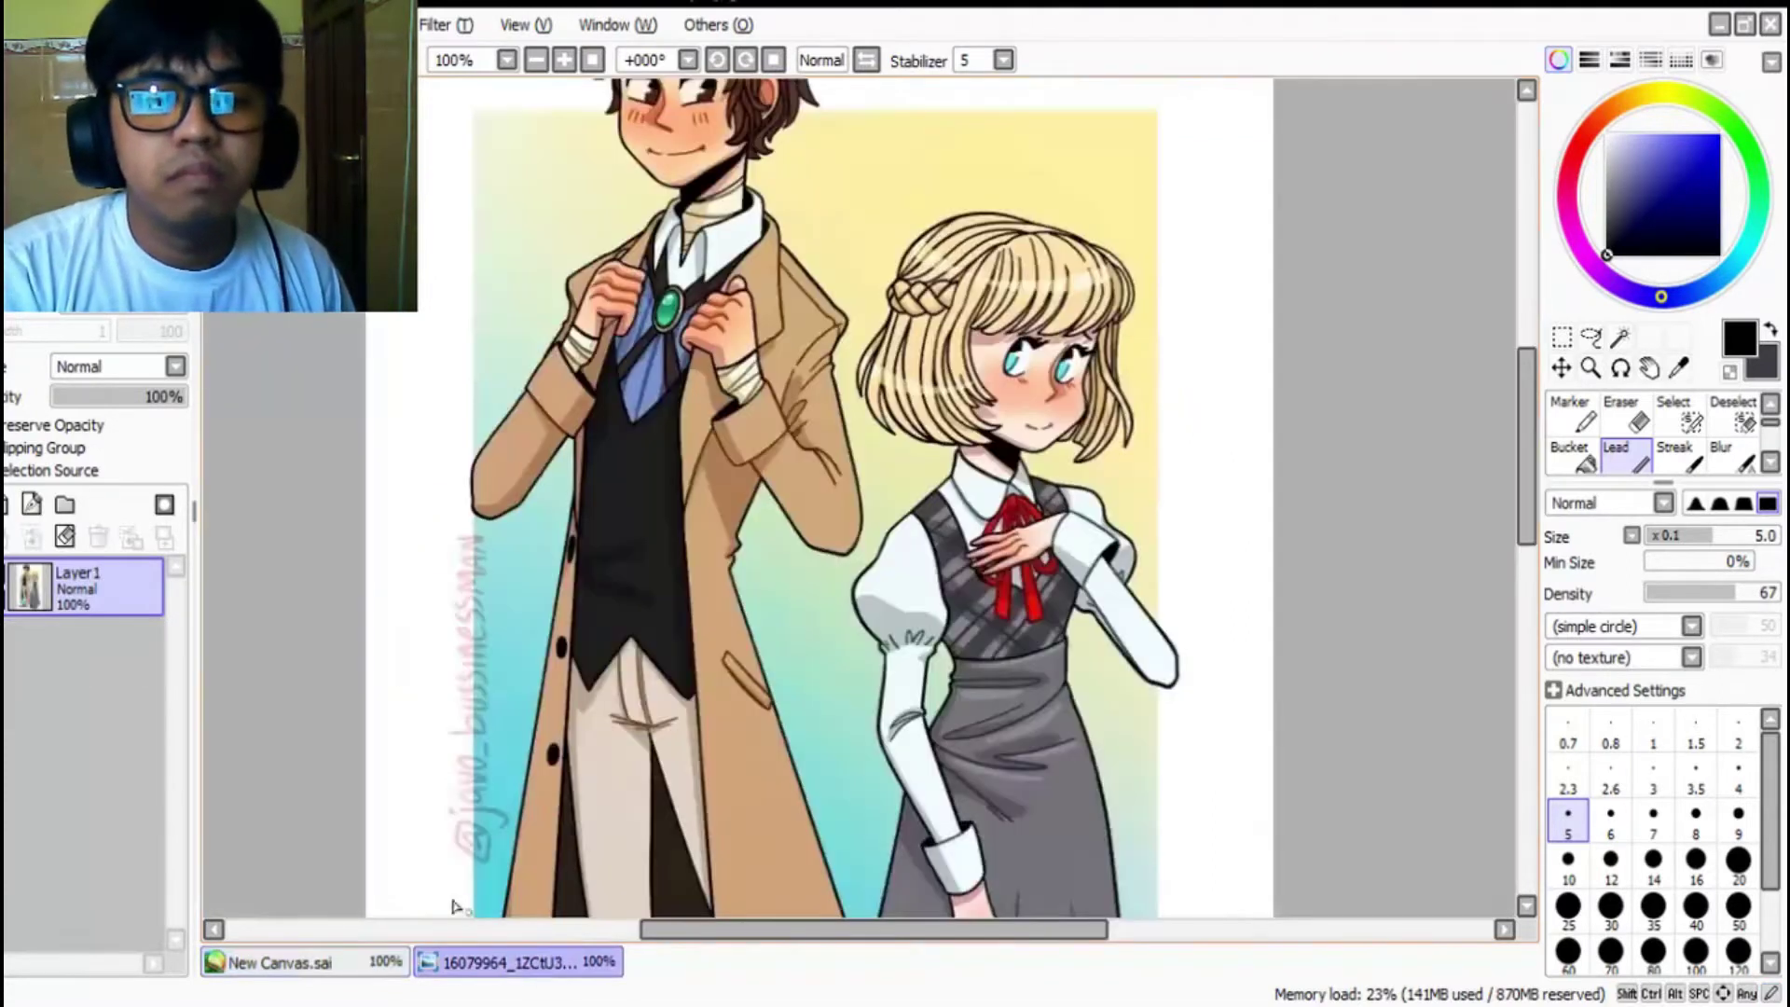
click(331, 960)
mouse_move(580, 436)
mouse_down()
mouse_move(410, 560)
mouse_move(403, 601)
mouse_move(536, 487)
mouse_move(589, 472)
mouse_up()
mouse_move(399, 583)
mouse_down()
mouse_move(424, 765)
mouse_move(460, 819)
mouse_move(570, 832)
mouse_move(786, 790)
mouse_up()
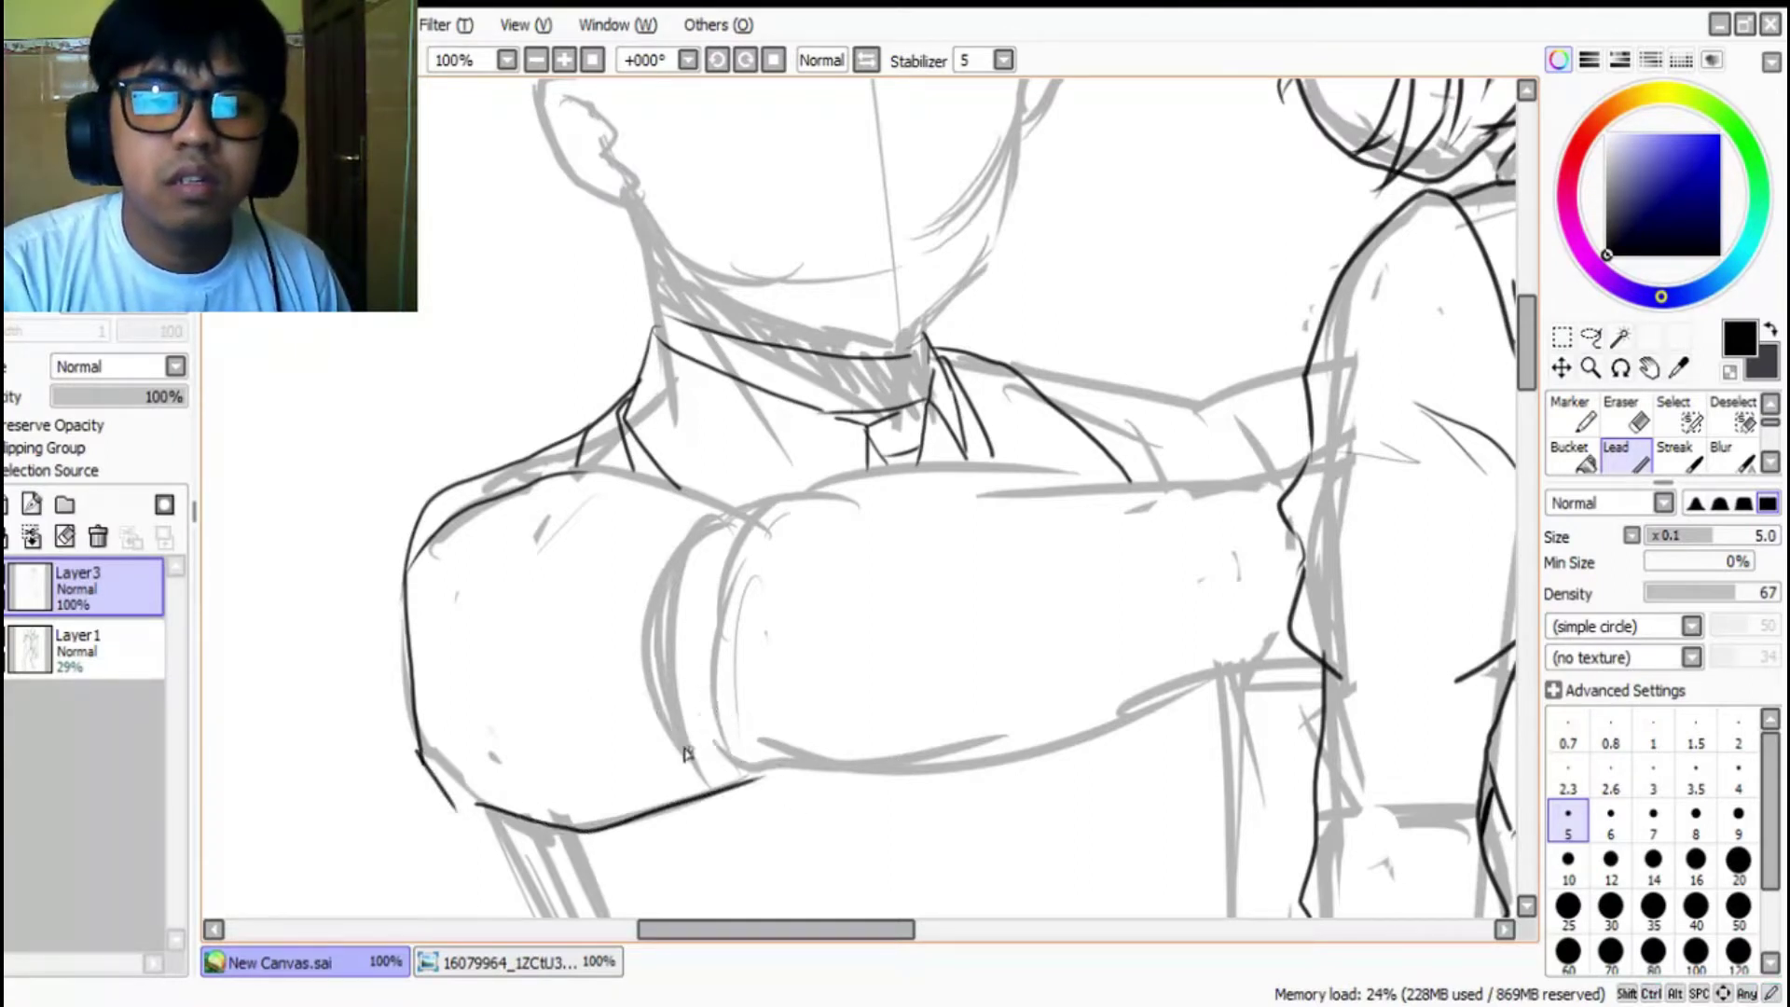
mouse_move(647, 589)
mouse_down()
mouse_move(699, 746)
mouse_move(786, 789)
mouse_move(673, 557)
mouse_move(753, 513)
mouse_up()
drag(639, 482, 753, 512)
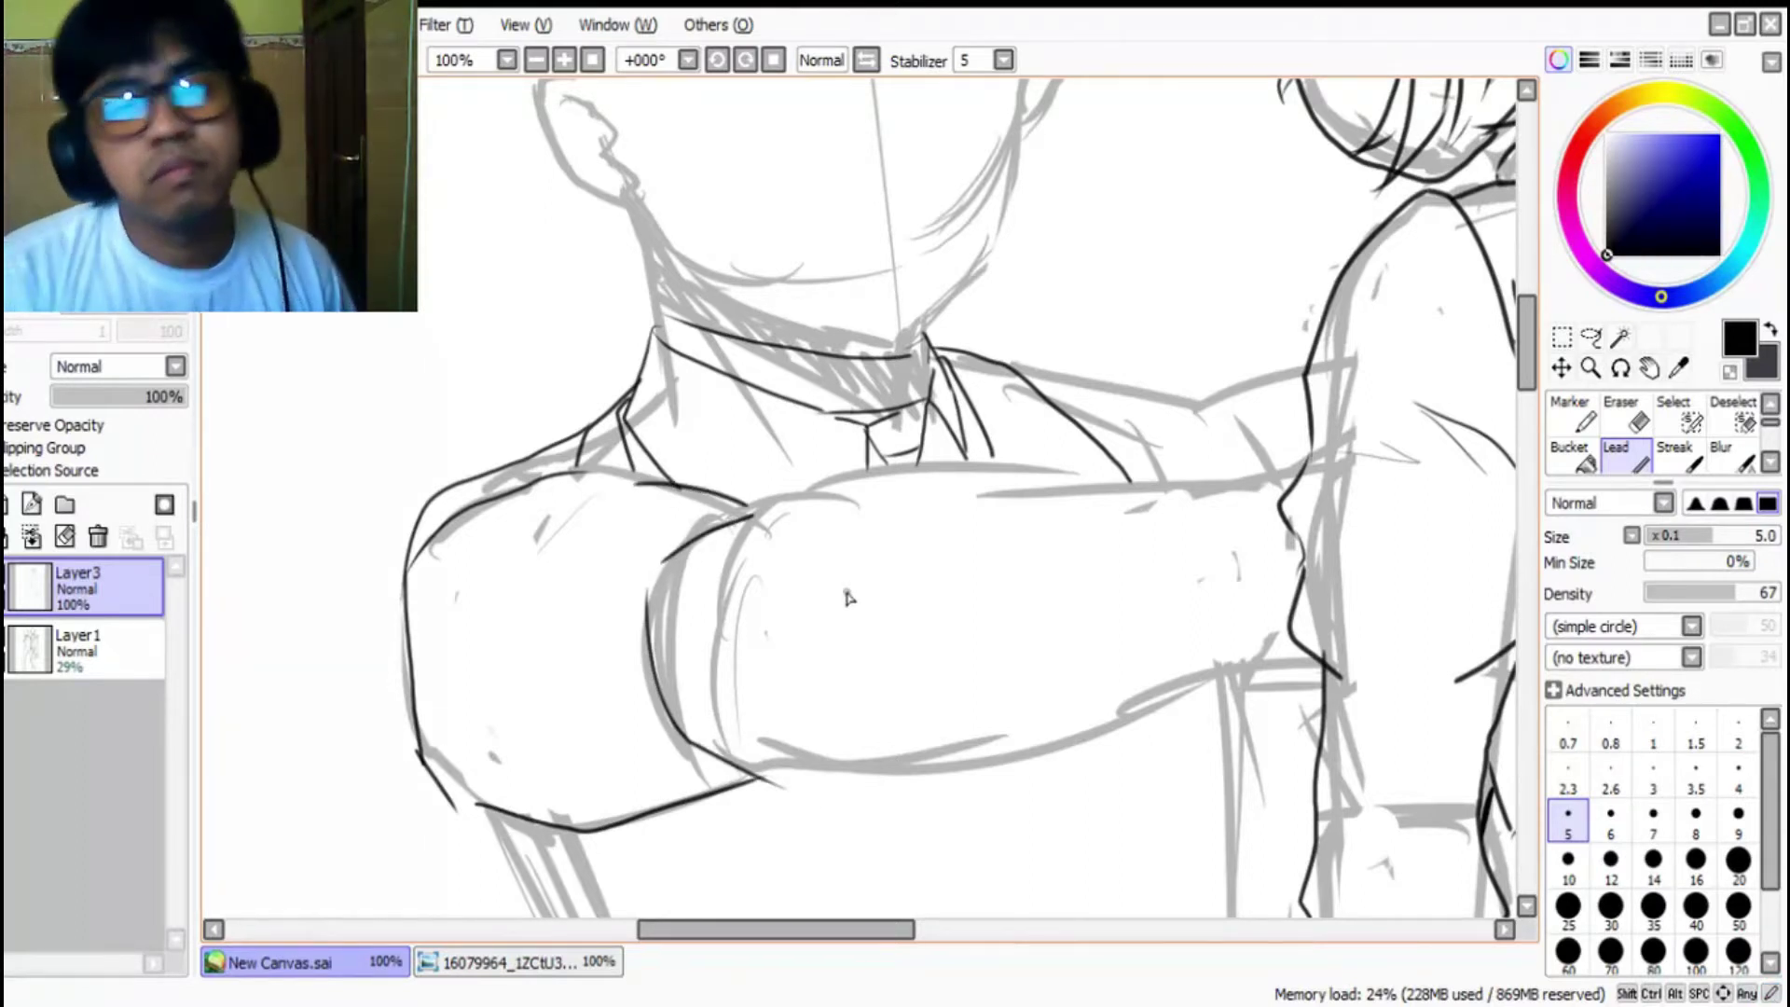
Step: Ink the upper and lower outlines of the man's forearm sleeve from the elbow towards the woman's arm
scroll(882, 496, down, 3)
scroll(882, 495, up, 2)
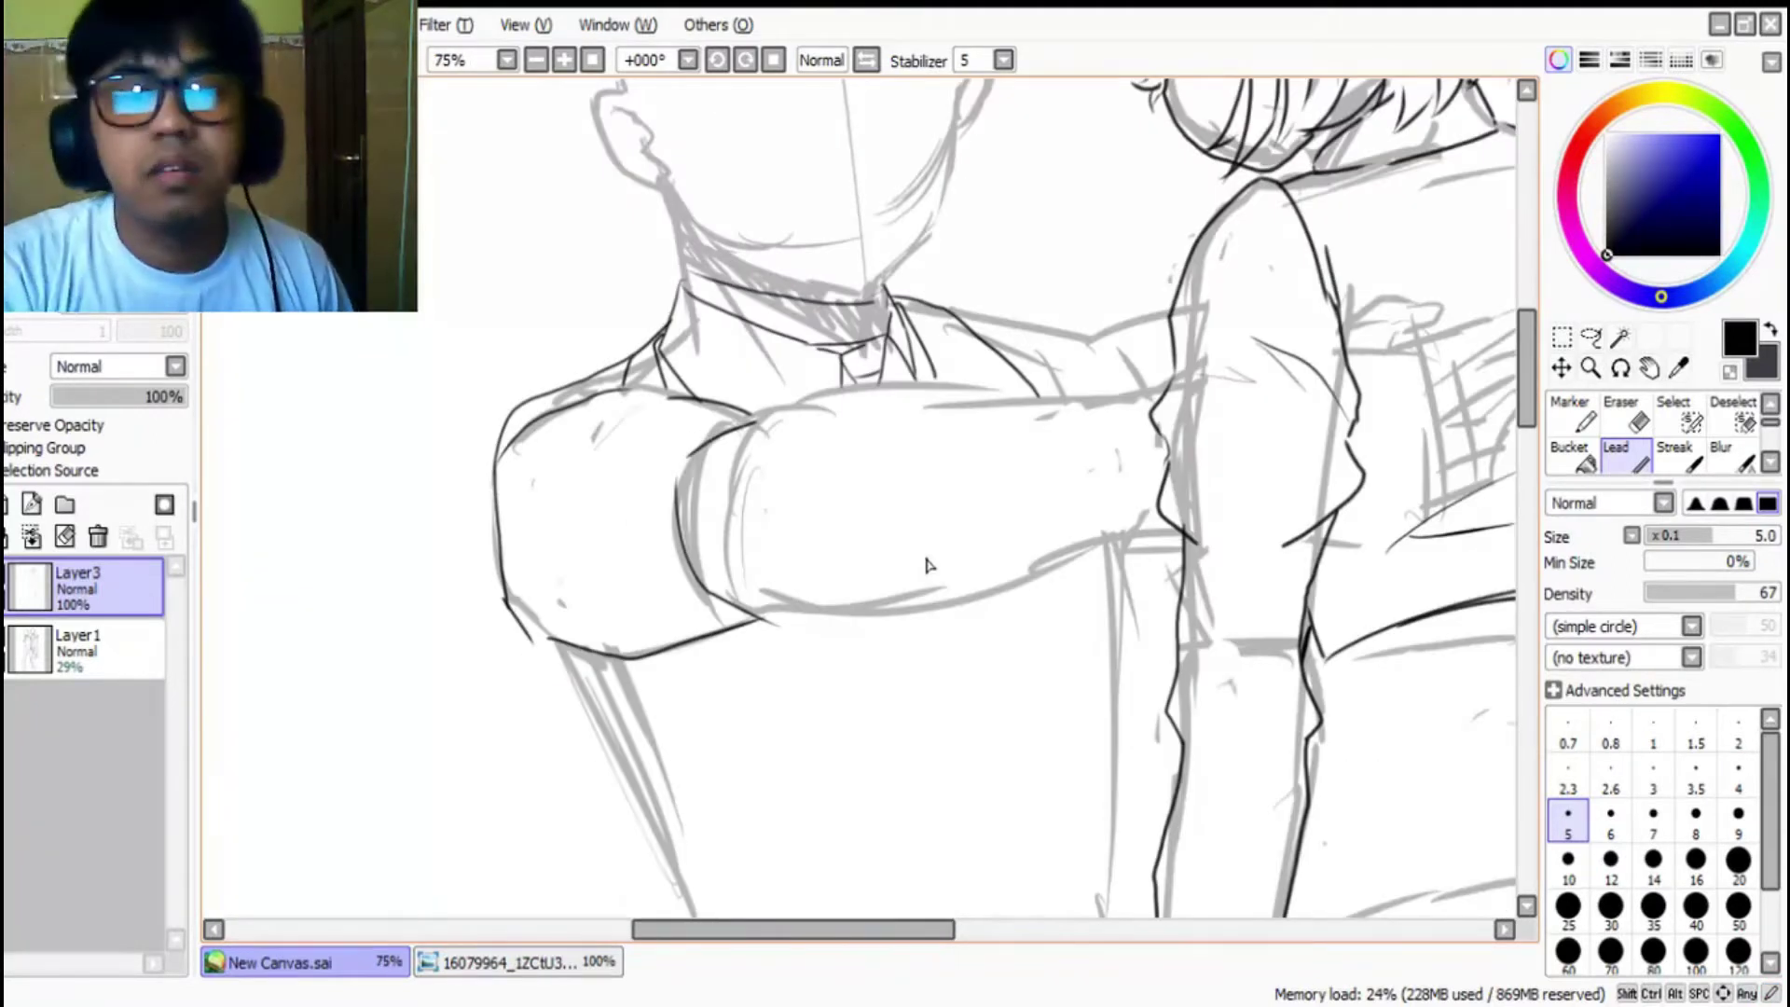
mouse_move(723, 481)
mouse_down()
mouse_move(776, 405)
mouse_move(1010, 375)
mouse_up()
drag(837, 628, 887, 622)
key(ctrl+z)
mouse_move(756, 612)
mouse_down()
mouse_move(787, 626)
mouse_move(919, 610)
mouse_move(1050, 572)
mouse_up()
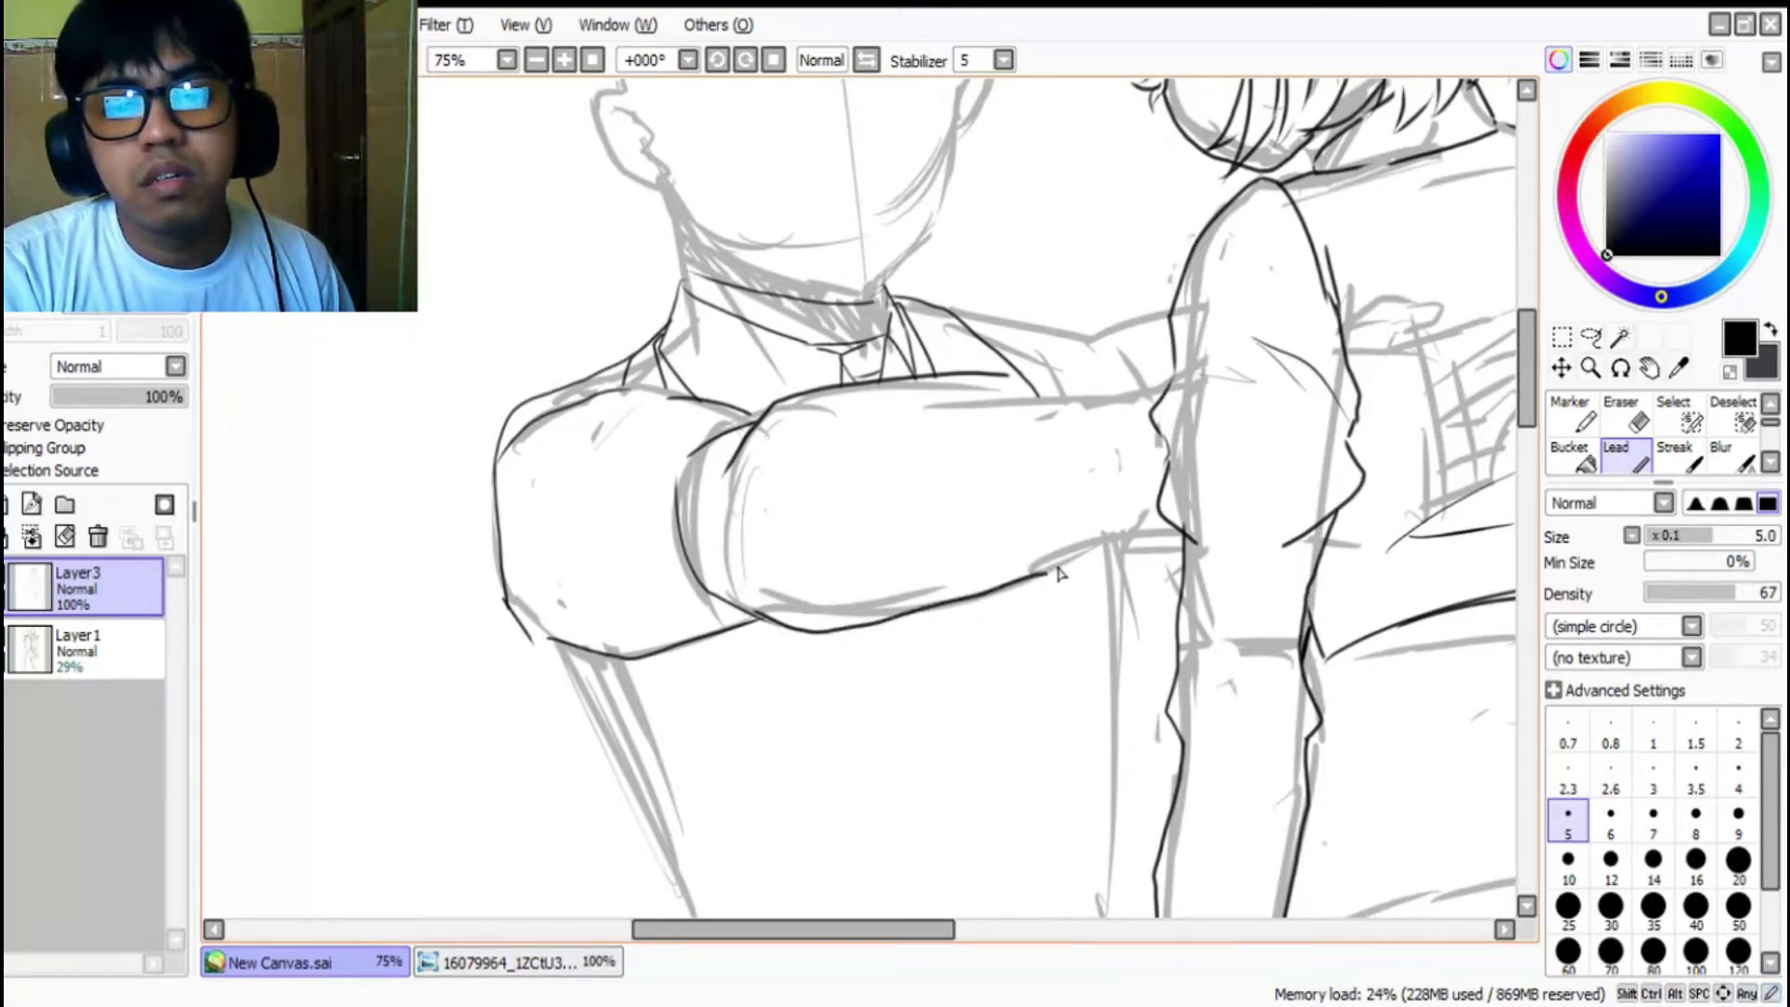
Step: Check the reference, ink the wide rounded cuff beside the woman's arm and join the forearm outlines to it
click(559, 961)
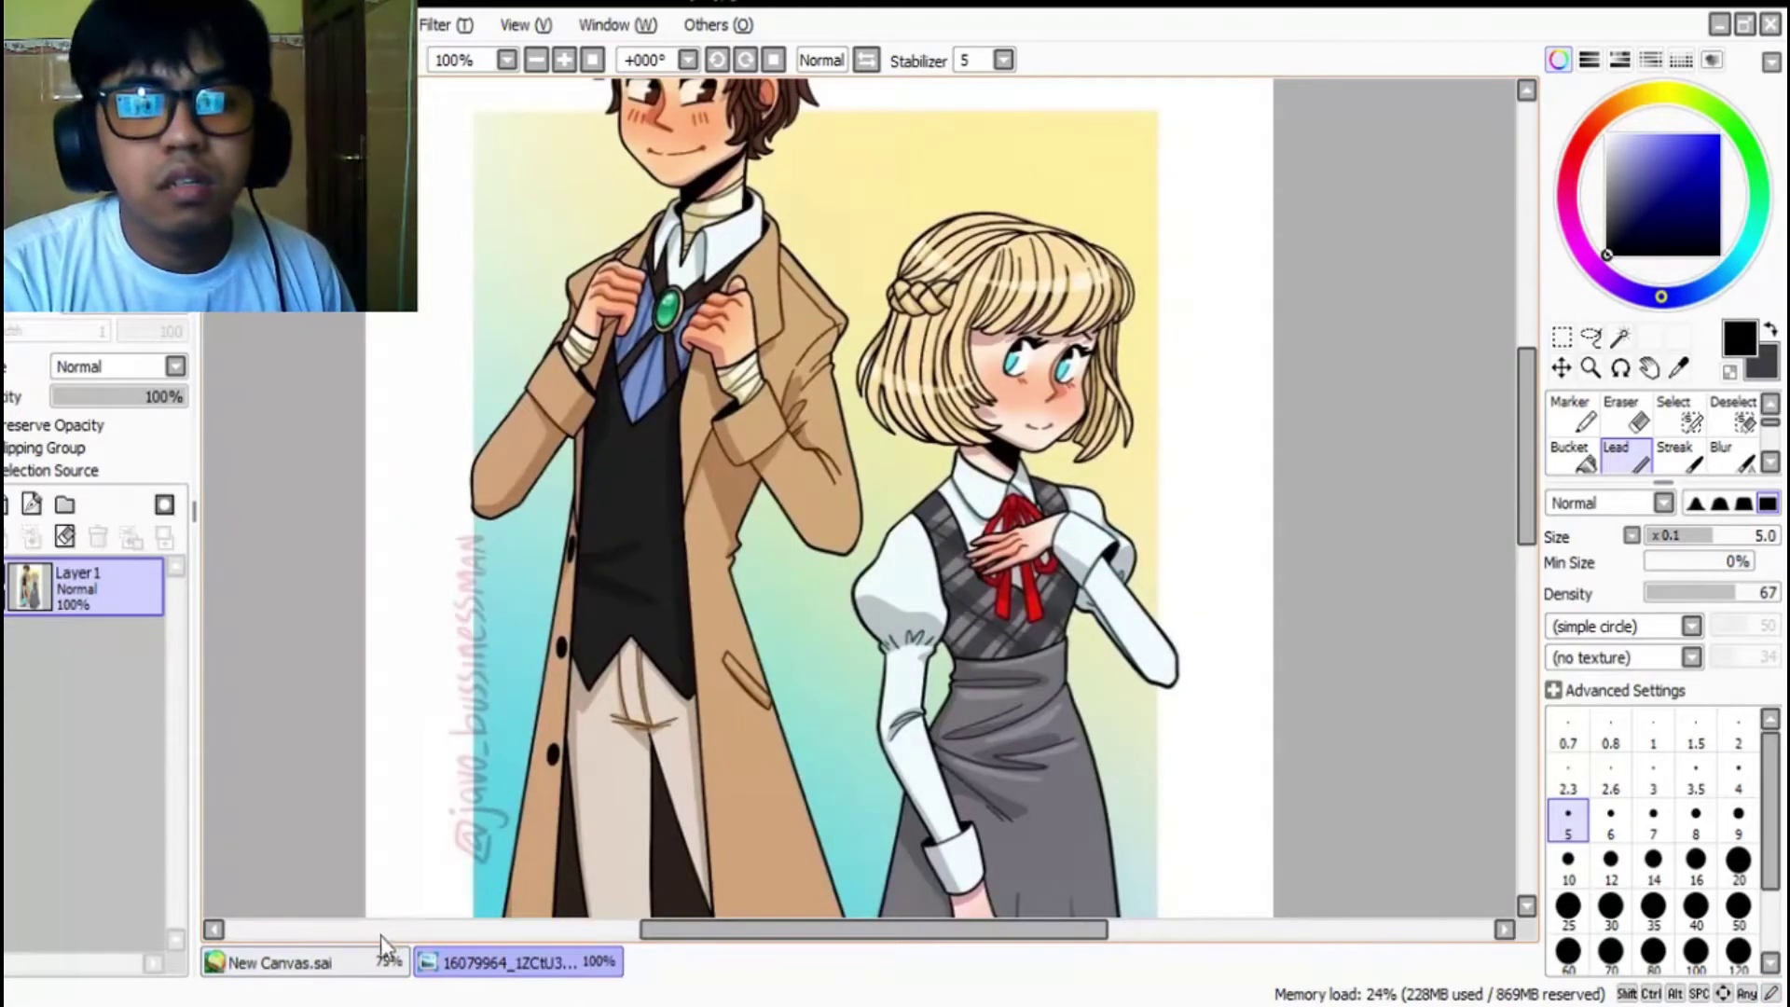
click(381, 961)
mouse_move(1110, 365)
mouse_down()
mouse_move(1084, 373)
mouse_move(1056, 546)
mouse_move(1074, 585)
mouse_move(1173, 582)
mouse_up()
key(ctrl+z)
mouse_move(1107, 363)
mouse_down()
mouse_move(1060, 411)
mouse_move(1074, 558)
mouse_move(1134, 596)
mouse_move(1179, 571)
mouse_up()
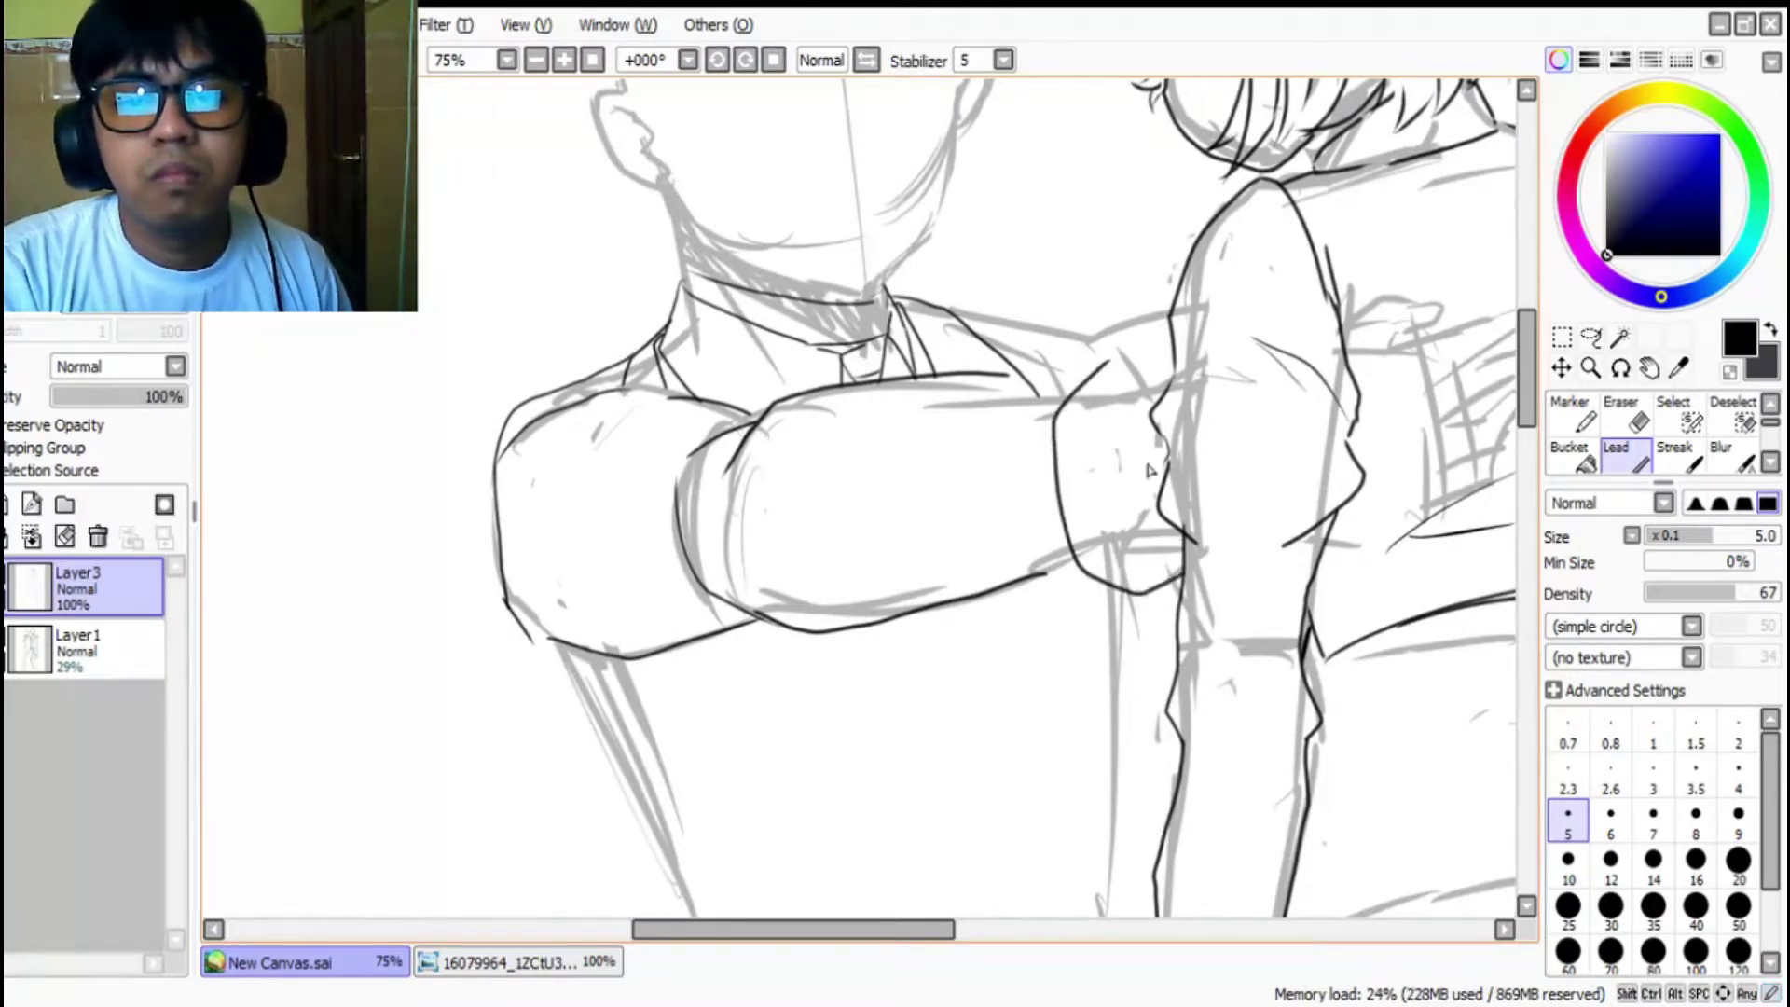
drag(1111, 369, 1177, 347)
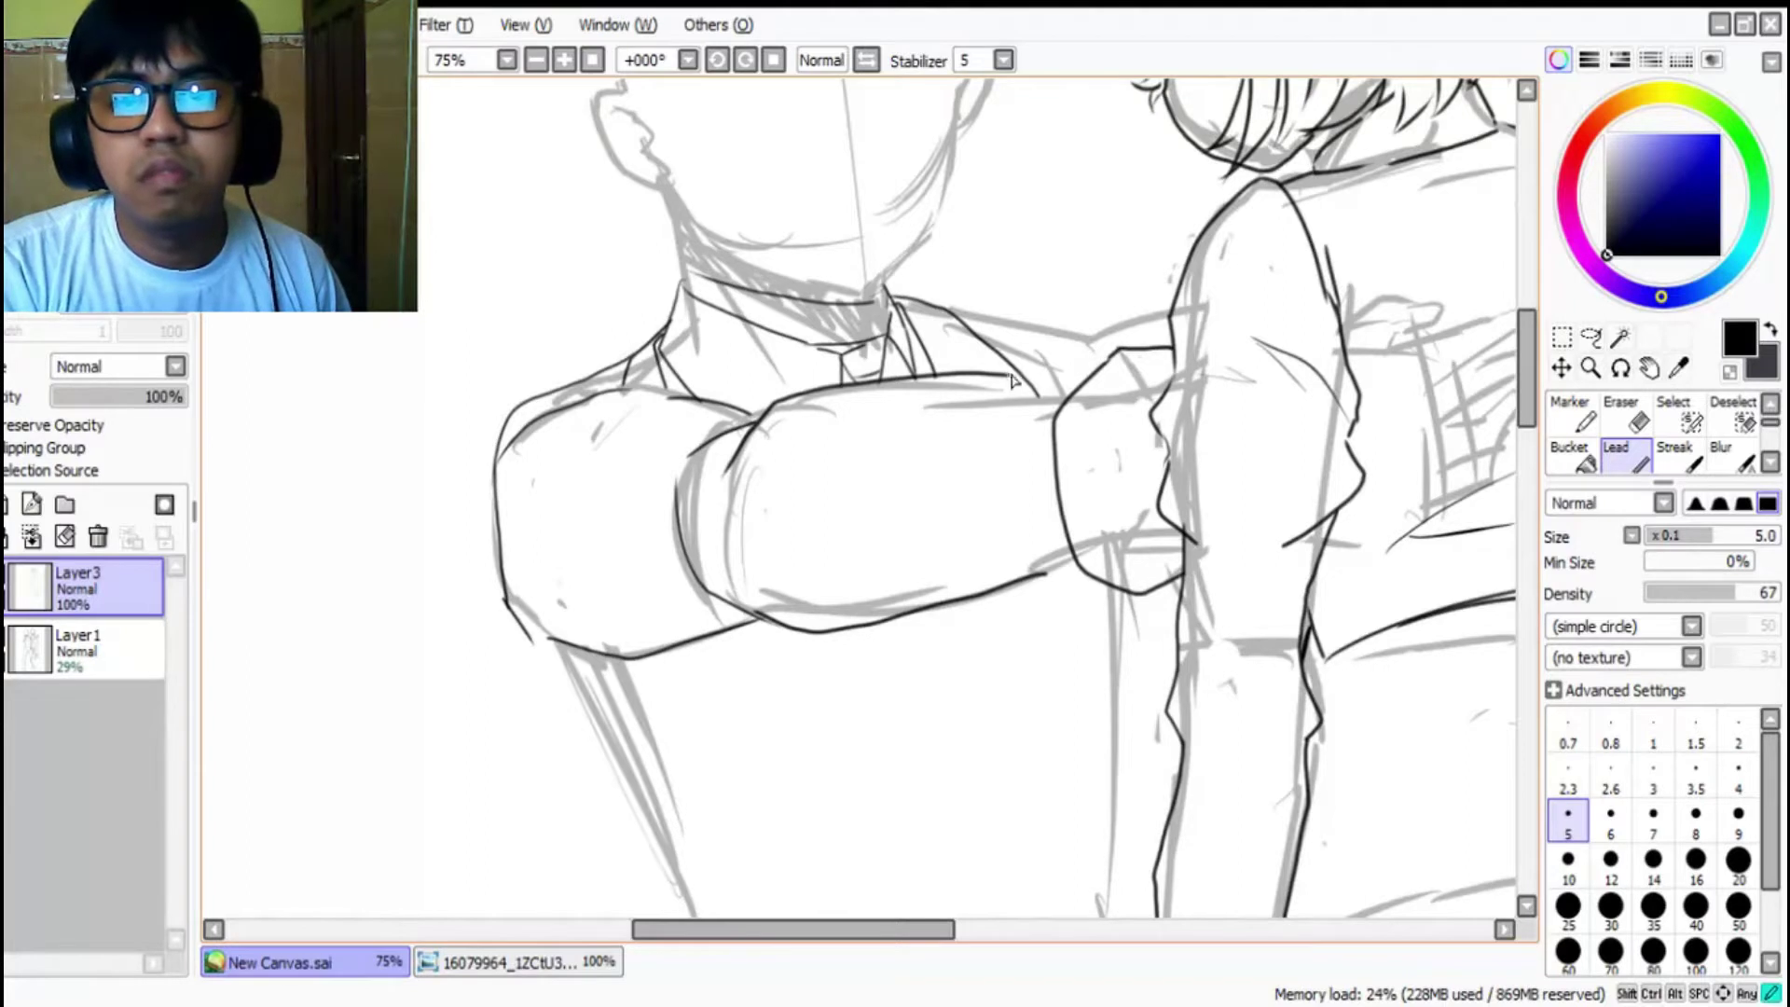
drag(1069, 381, 1107, 362)
drag(1044, 579, 1091, 578)
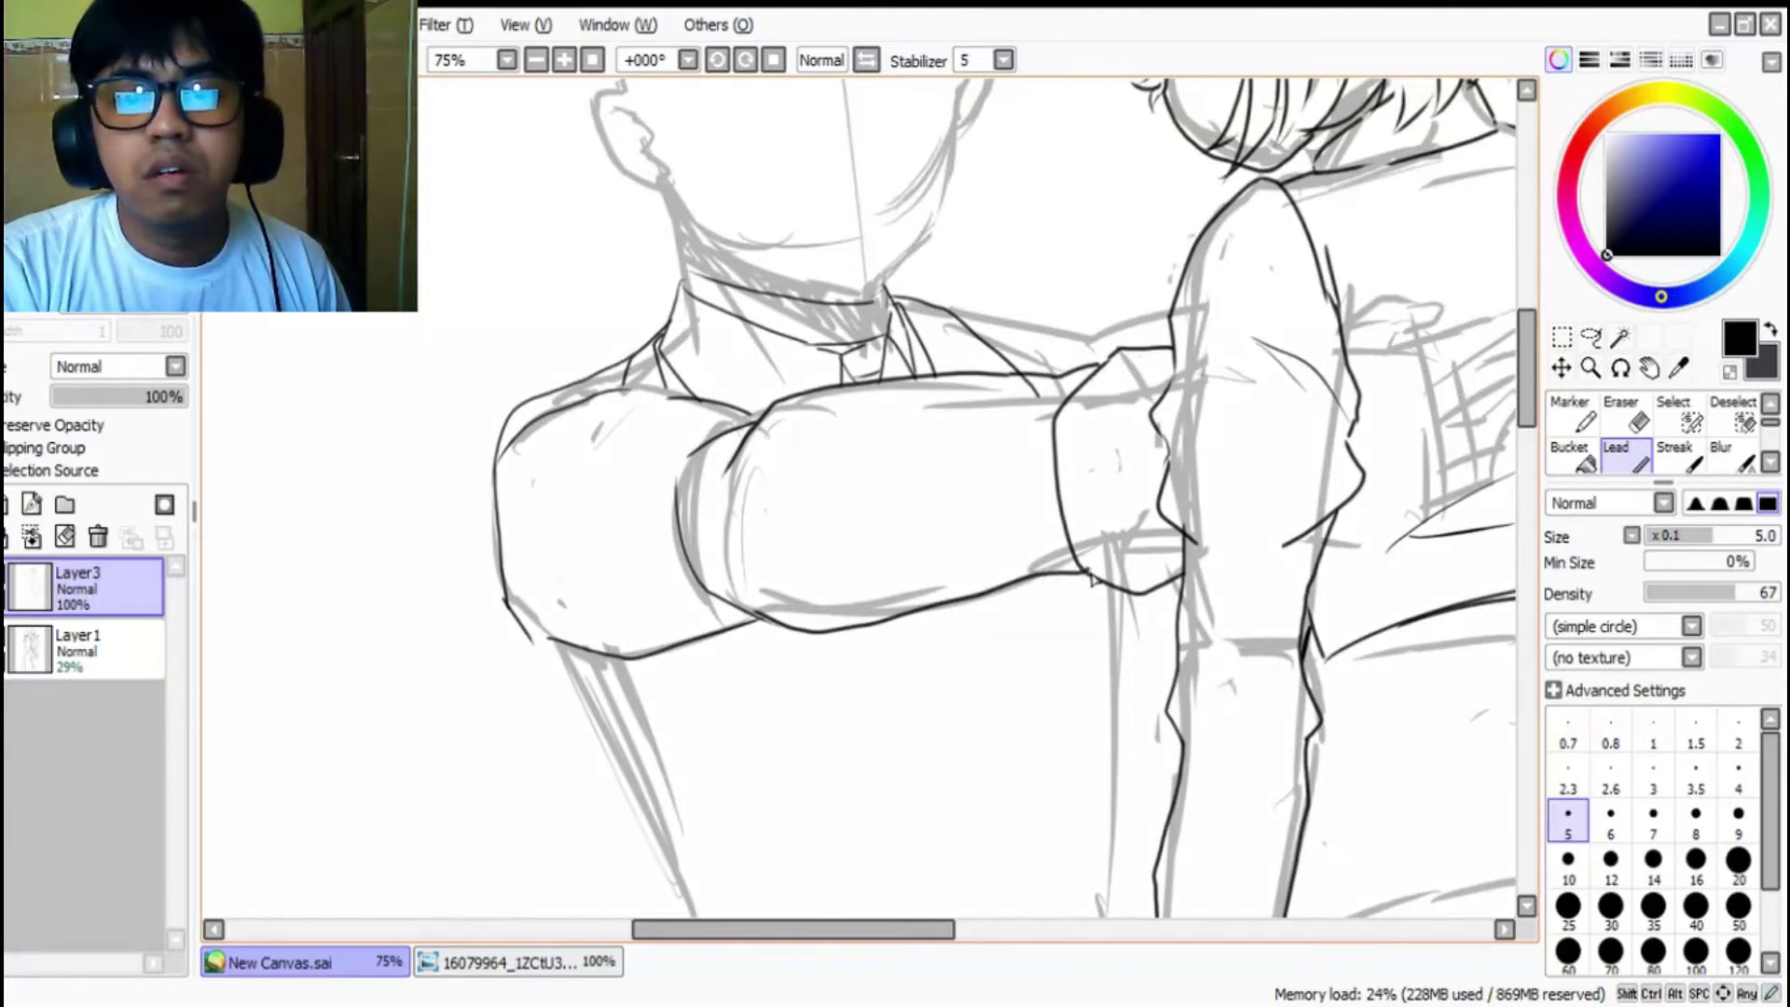
Step: Hide the sketch layer, Layer1, and examine the inked sleeve at full-figure and close view
key(e)
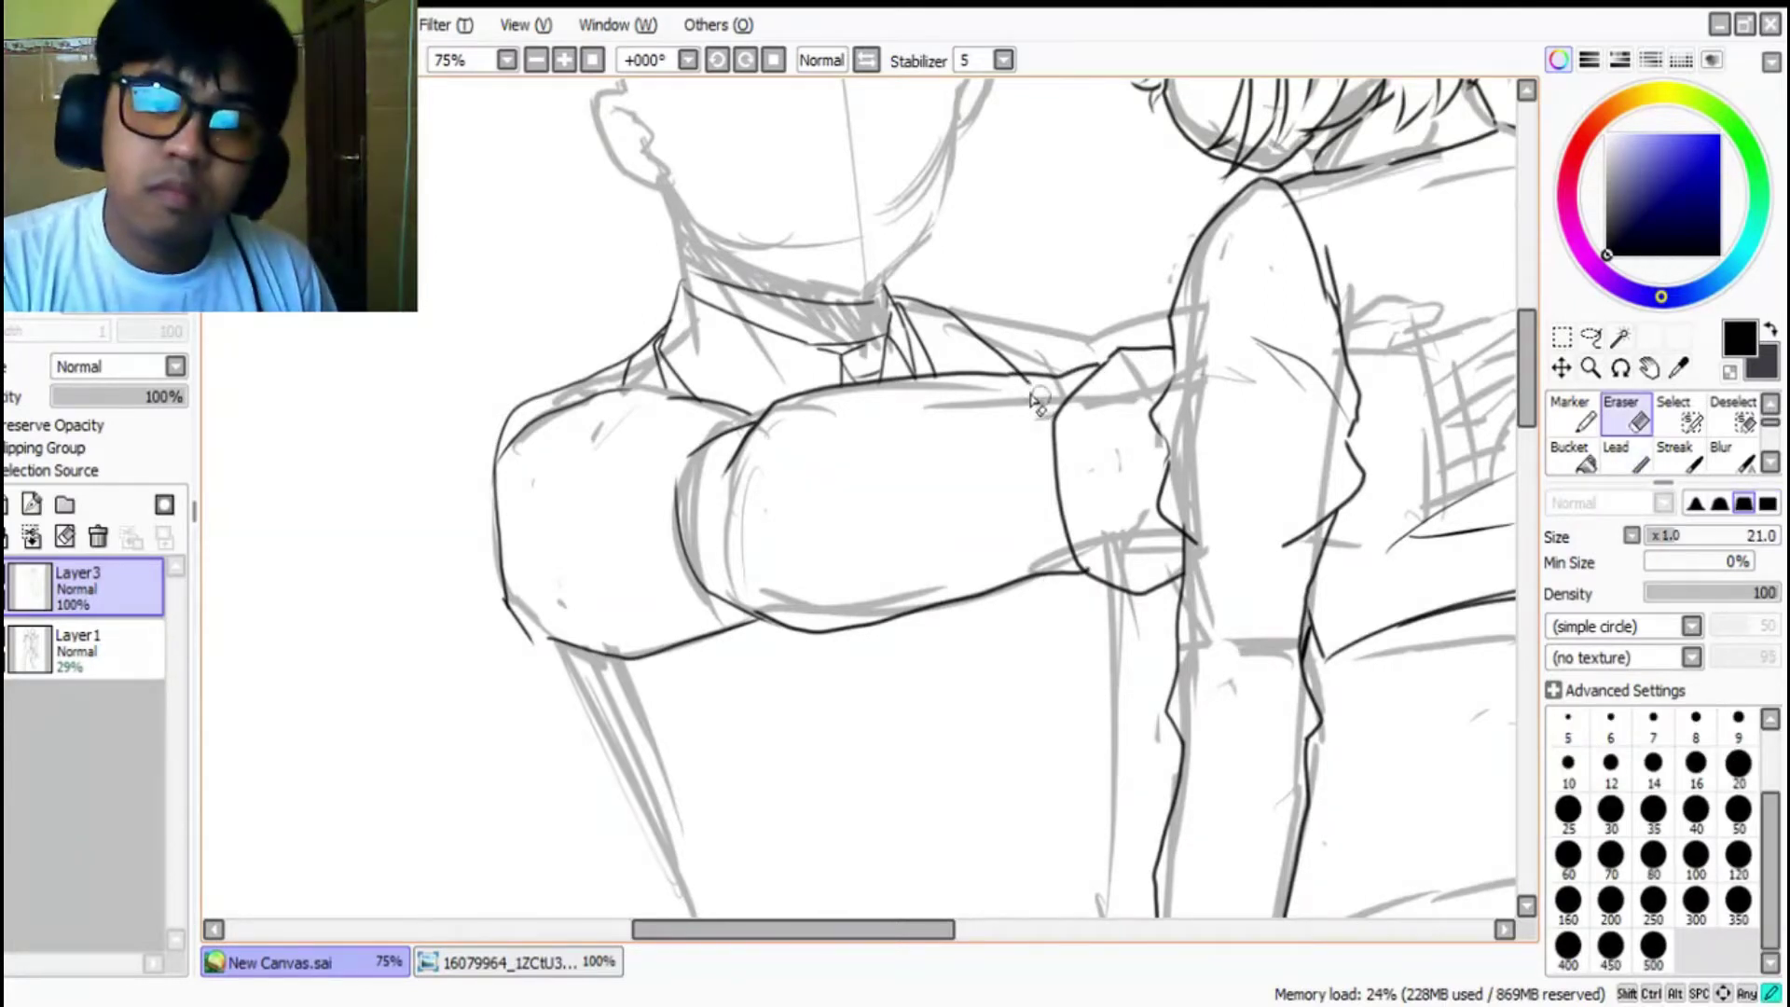
click(7, 643)
scroll(1286, 378, down, 3)
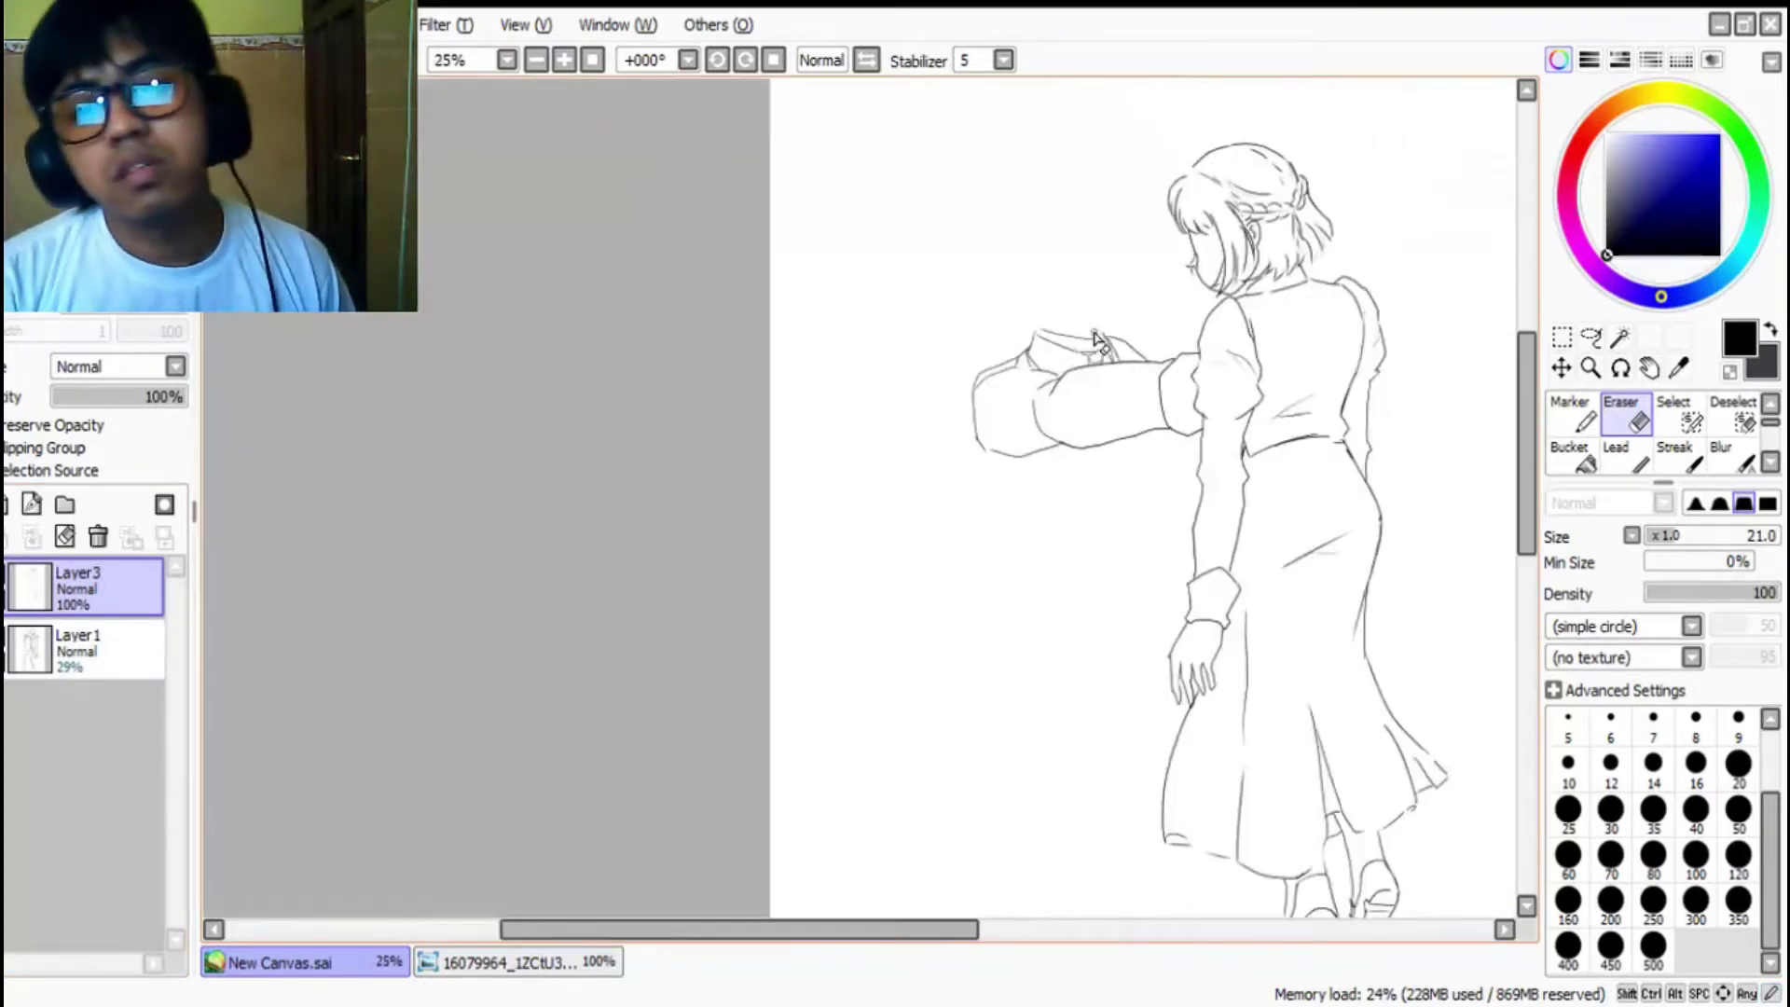
scroll(1137, 344, up, 2)
scroll(890, 653, up, 2)
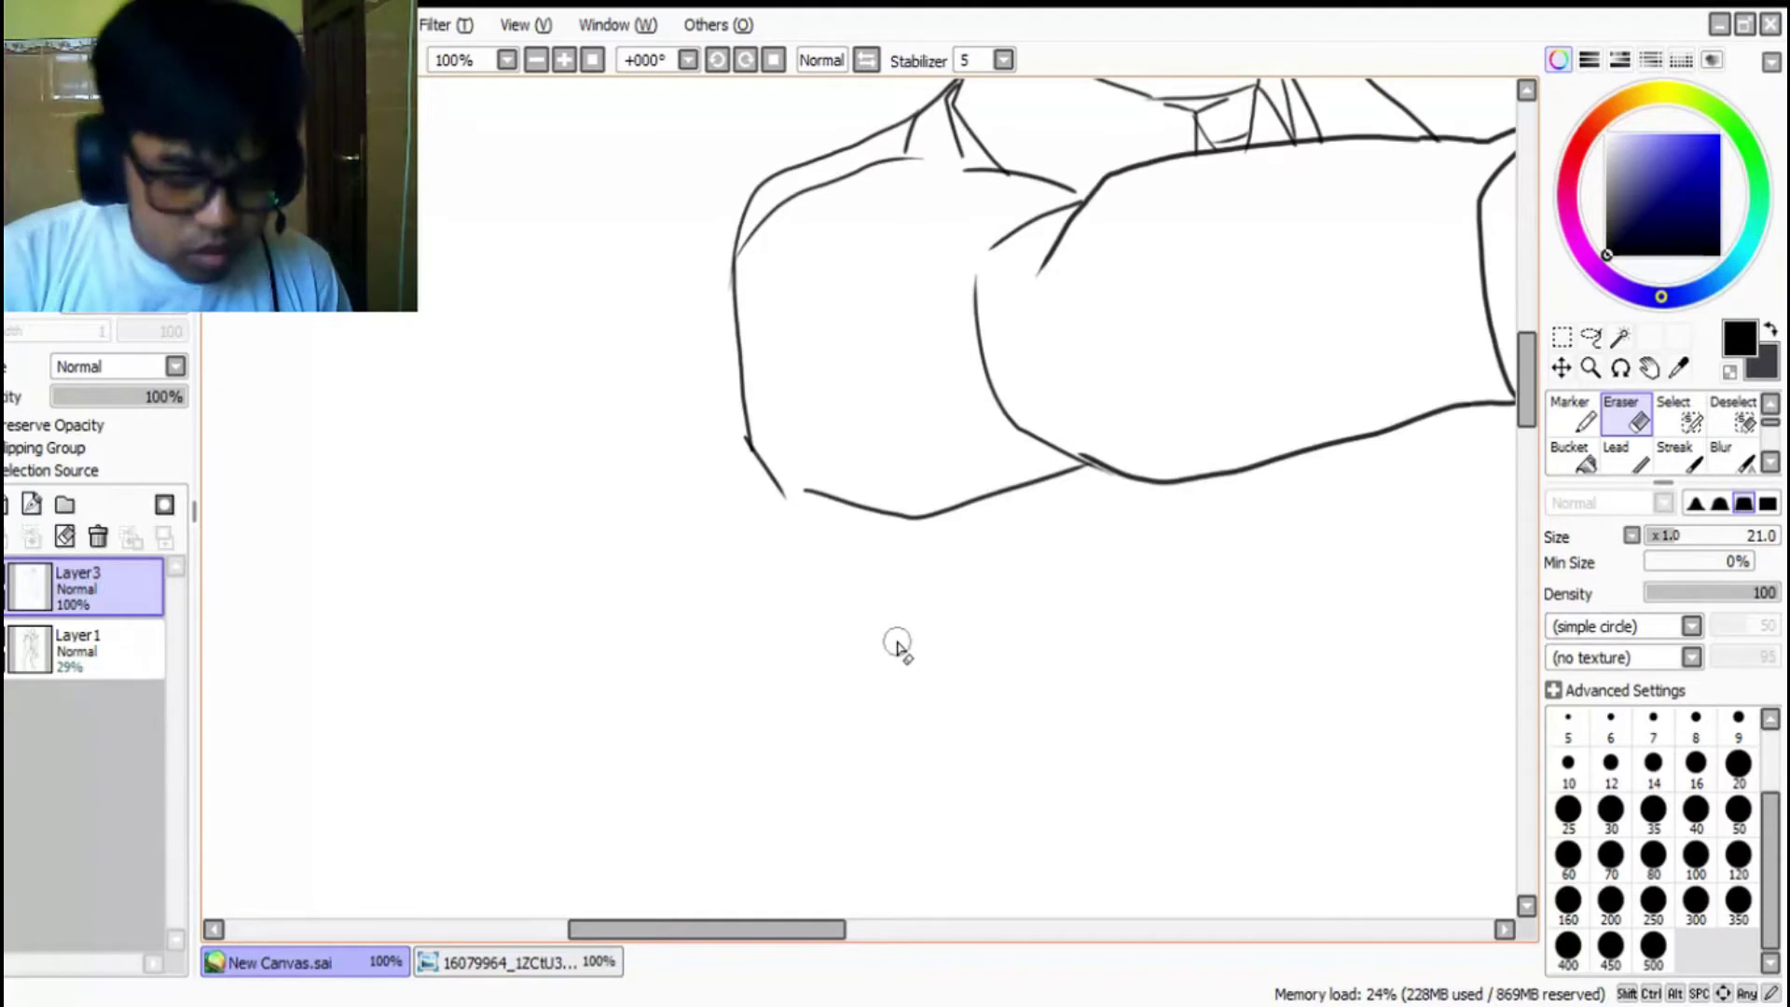
Step: Show Layer1 again and erase parts of the elbow crease and of the sleeve's lower outline beneath it
click(7, 645)
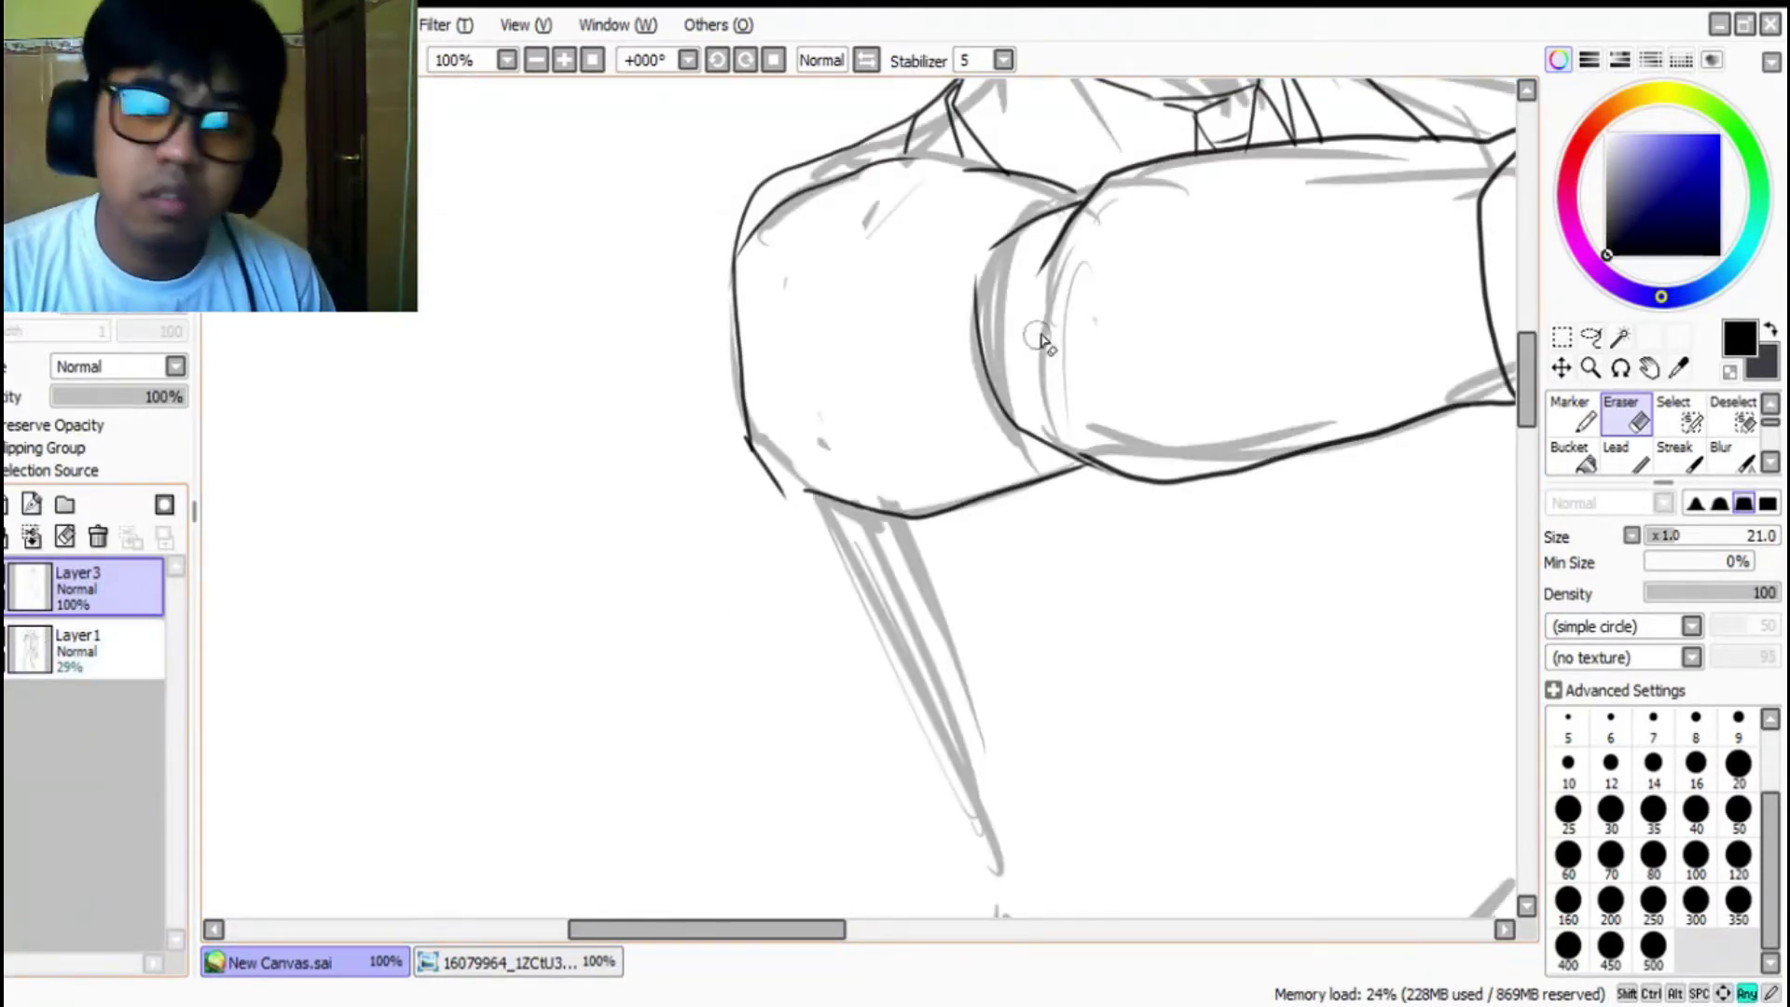
drag(968, 278, 974, 339)
mouse_move(952, 478)
mouse_down()
mouse_move(1038, 480)
mouse_move(1016, 464)
mouse_move(1078, 477)
mouse_move(1051, 459)
mouse_move(1098, 444)
mouse_move(1082, 438)
mouse_move(1108, 494)
mouse_up()
key(n)
mouse_move(964, 507)
mouse_down()
mouse_move(1045, 501)
mouse_move(972, 506)
mouse_move(1088, 494)
mouse_move(1038, 467)
mouse_move(1103, 496)
mouse_move(1130, 480)
mouse_move(1083, 415)
mouse_move(1069, 330)
mouse_move(1074, 430)
mouse_up()
key(ctrl+z)
Step: With the Lead tool at size 5.0, ink fabric folds around the man's elbow, a notched lower sleeve edge and a fold near the cuff
click(1626, 457)
drag(975, 335, 962, 471)
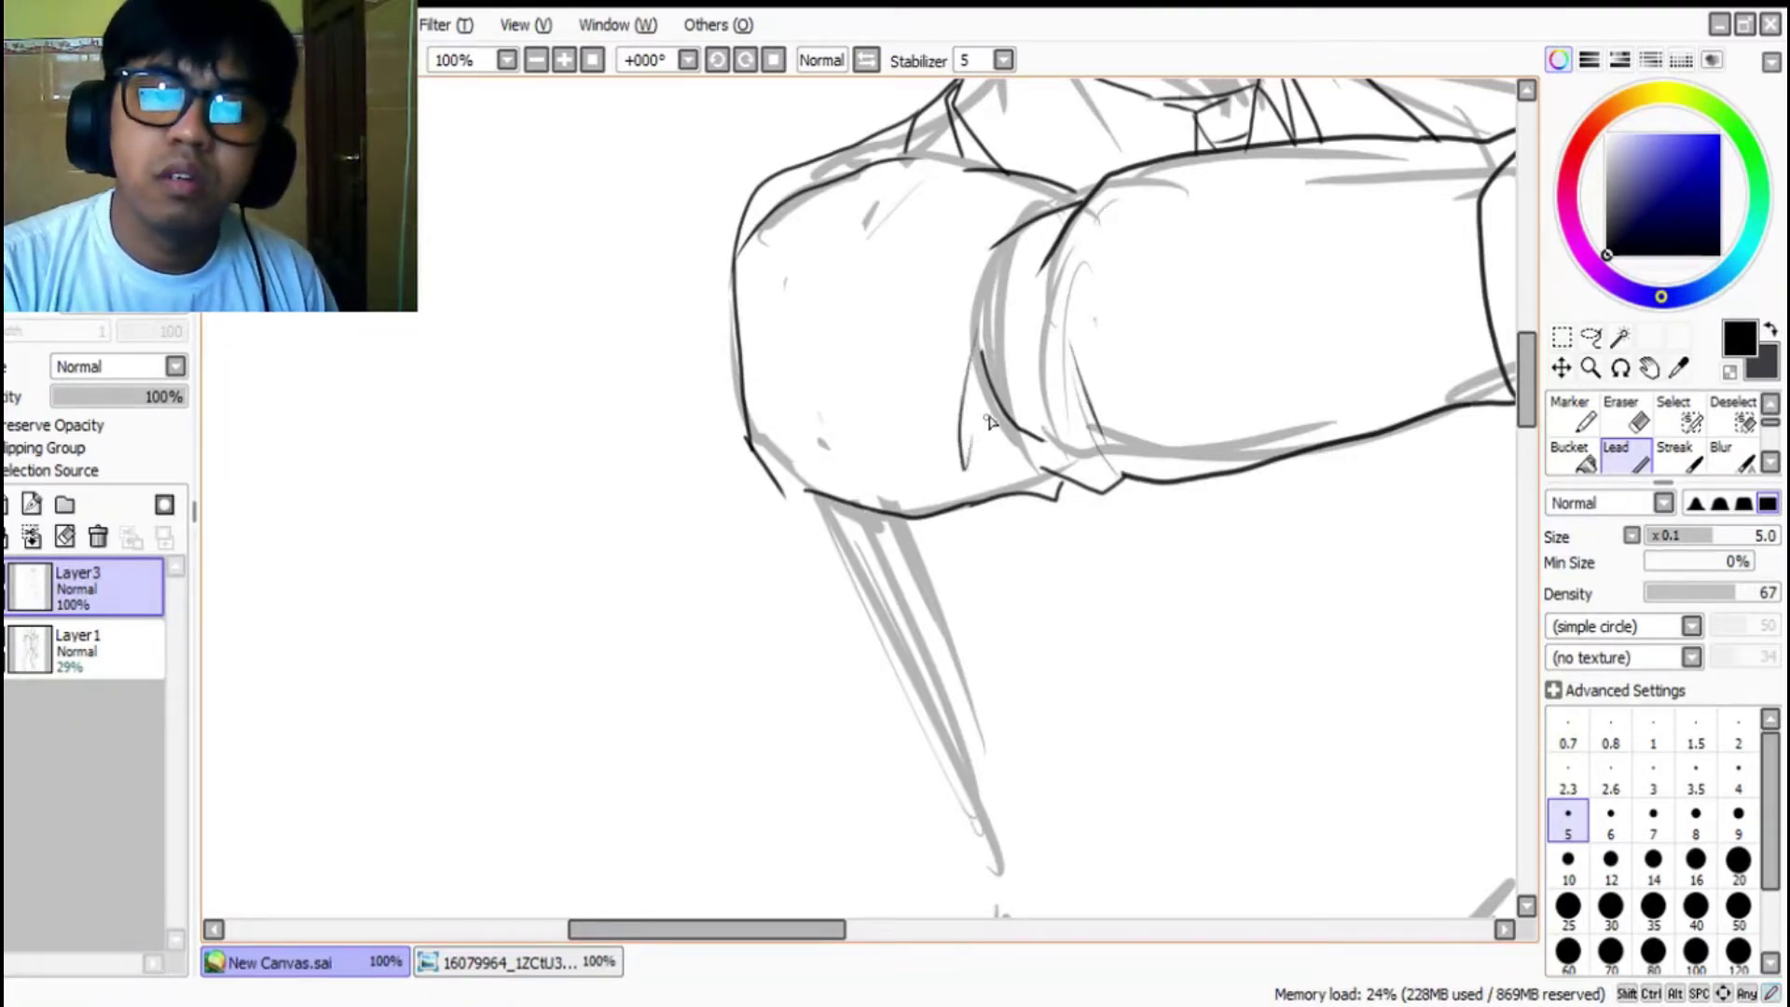
drag(990, 248, 993, 205)
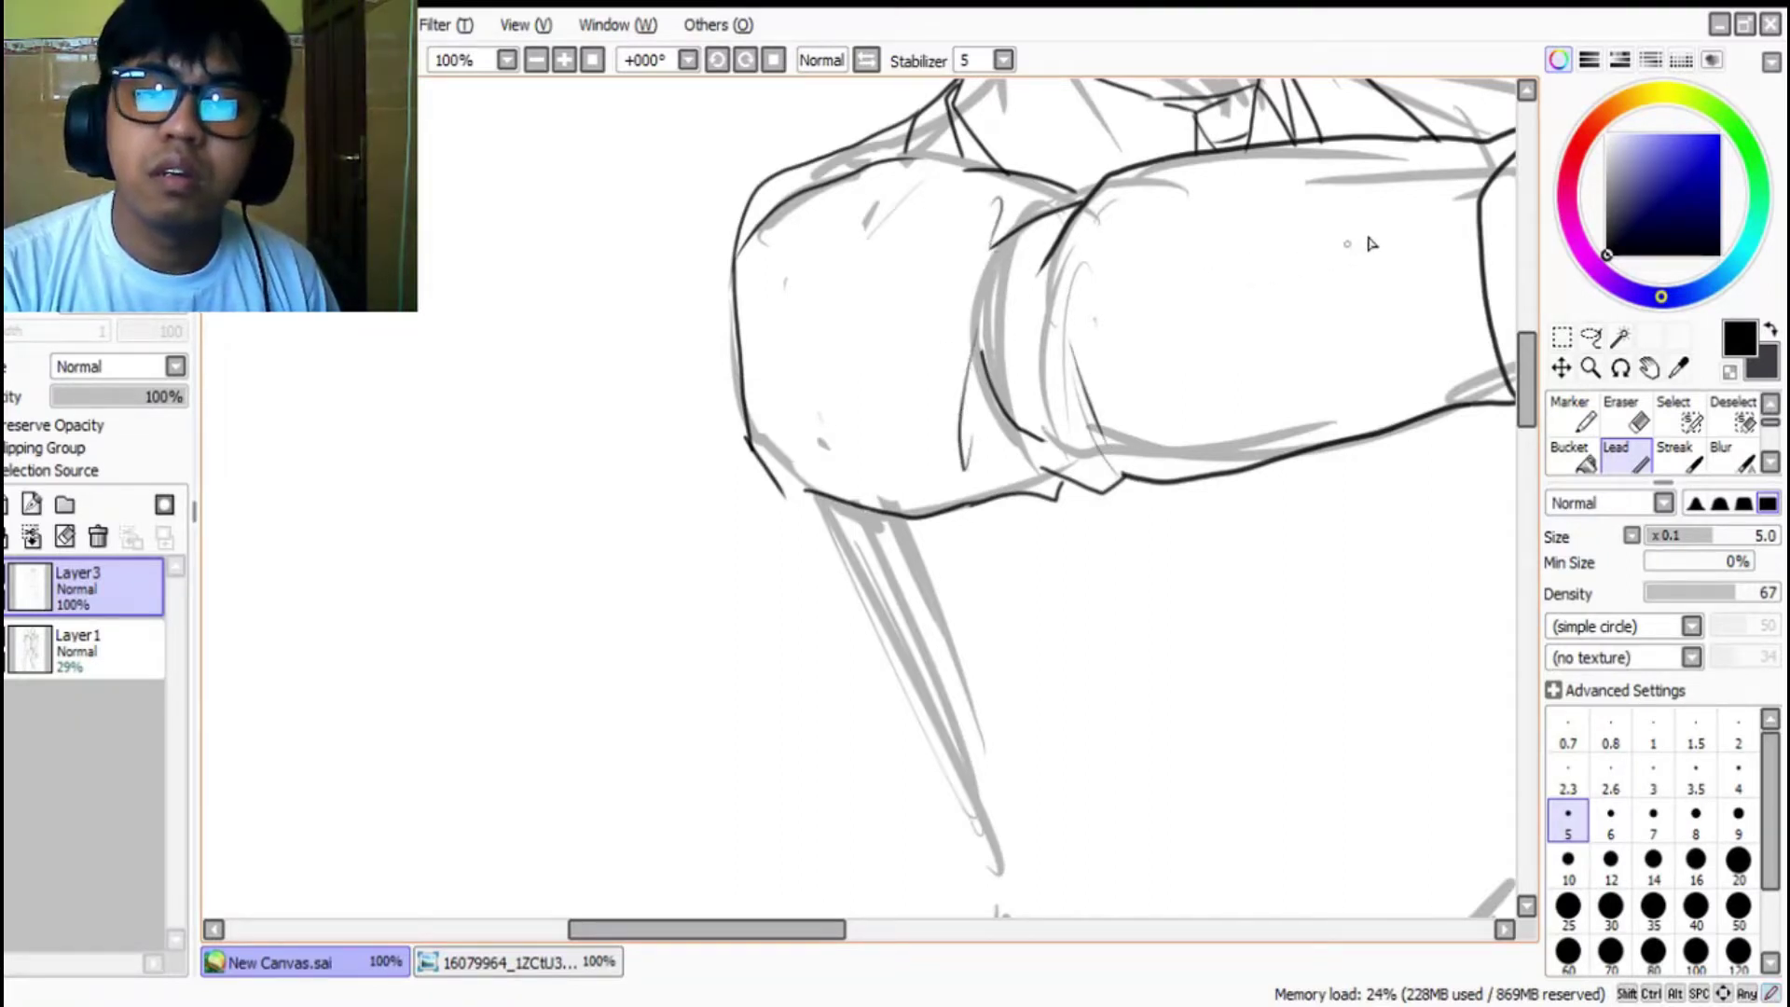
mouse_move(1484, 165)
mouse_down()
mouse_move(1427, 266)
mouse_move(1415, 225)
mouse_up()
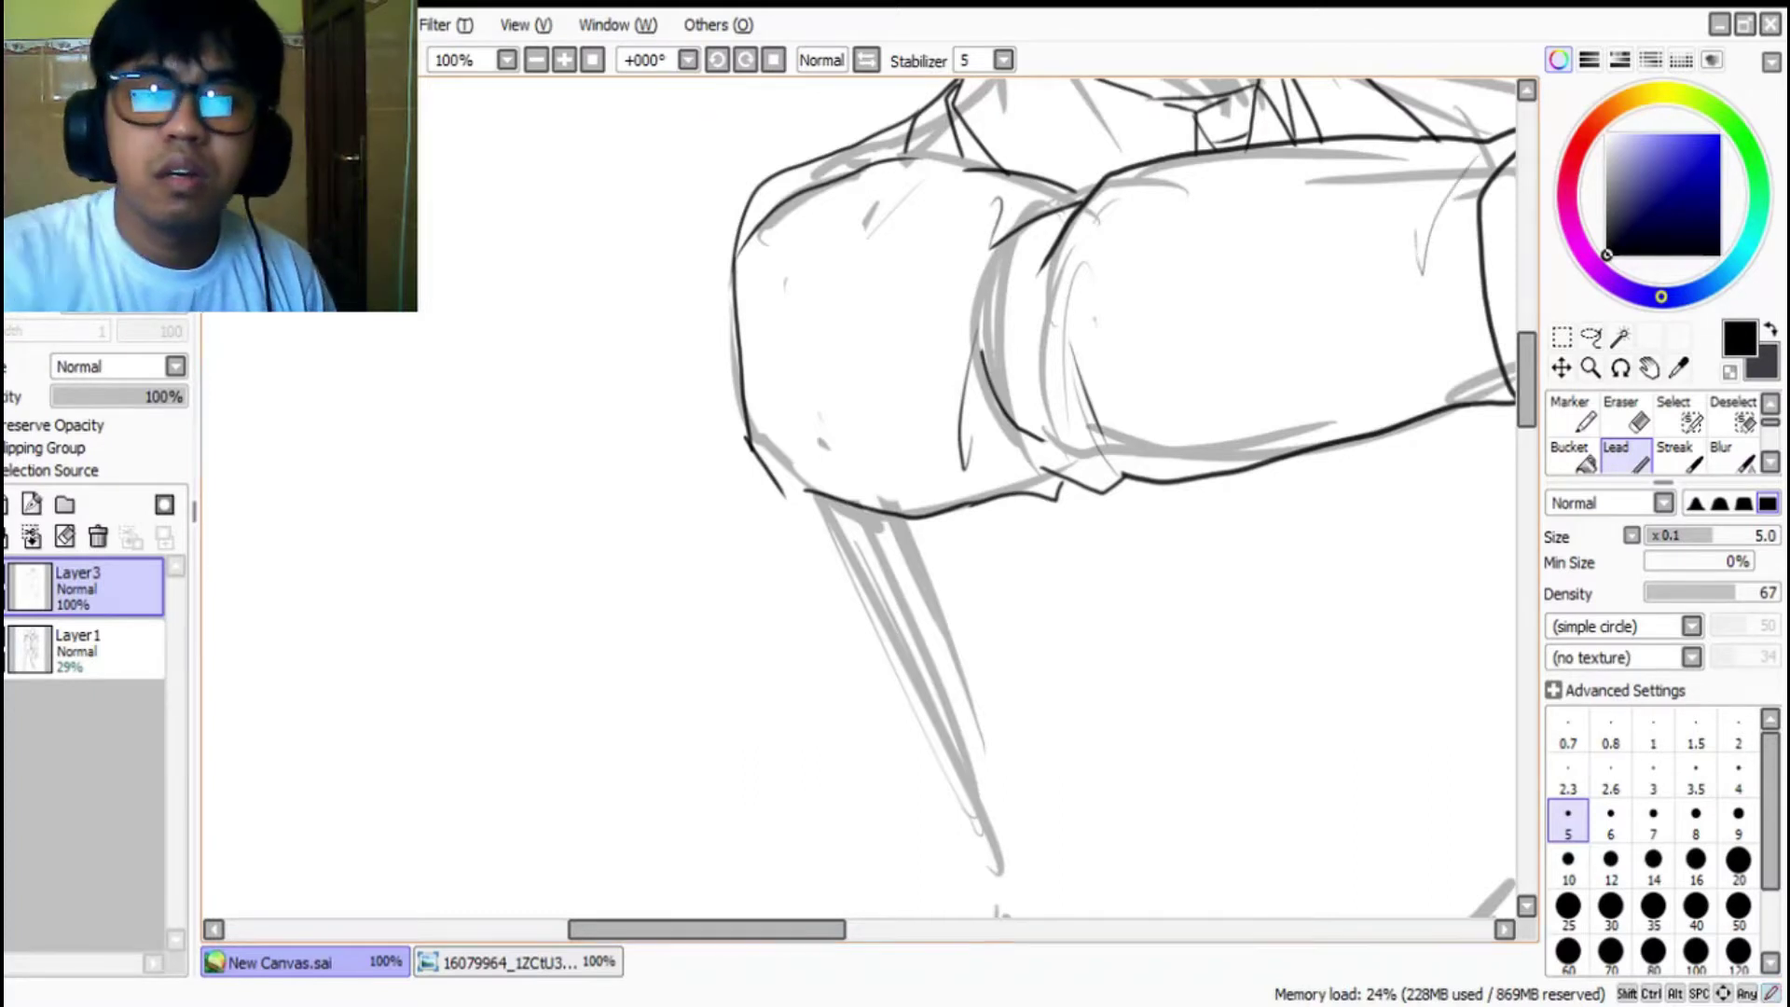
Step: Examine the inked collar and sleeve with the sketch layer, Layer1, hidden, undo a trial erasure at the elbow and show the layer again
click(3, 648)
scroll(547, 536, down, 2)
scroll(887, 385, down, 1)
scroll(867, 388, up, 2)
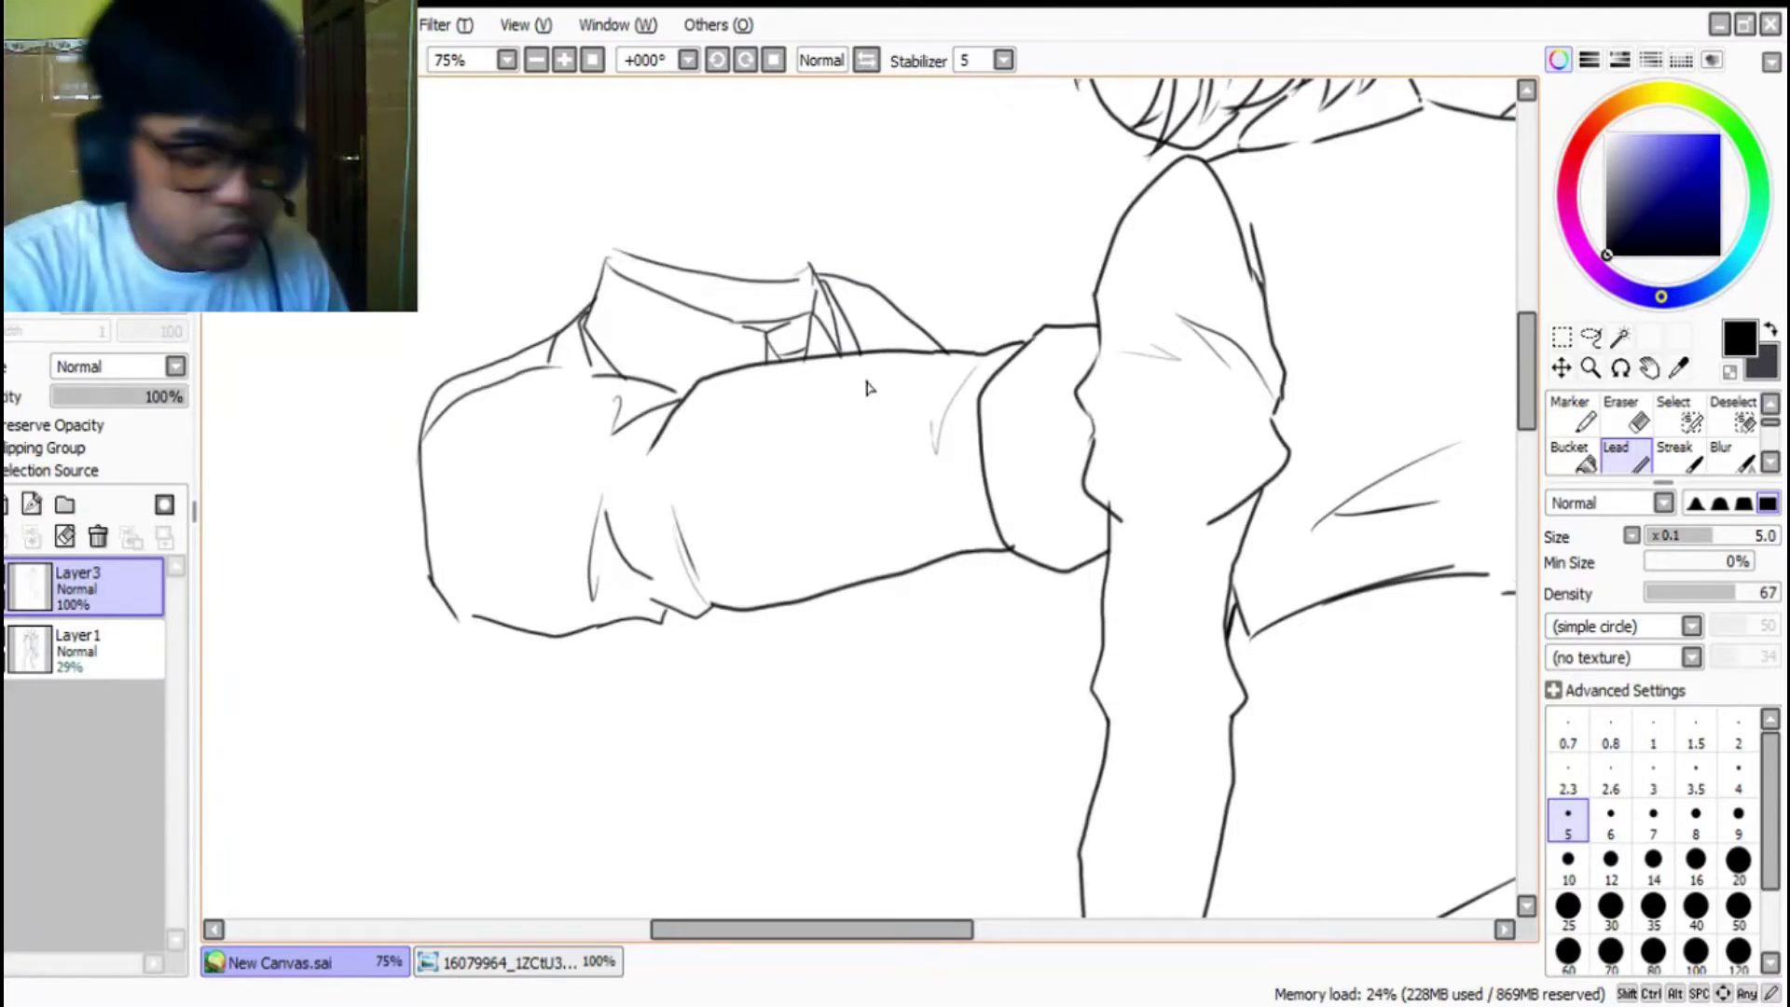
key(e)
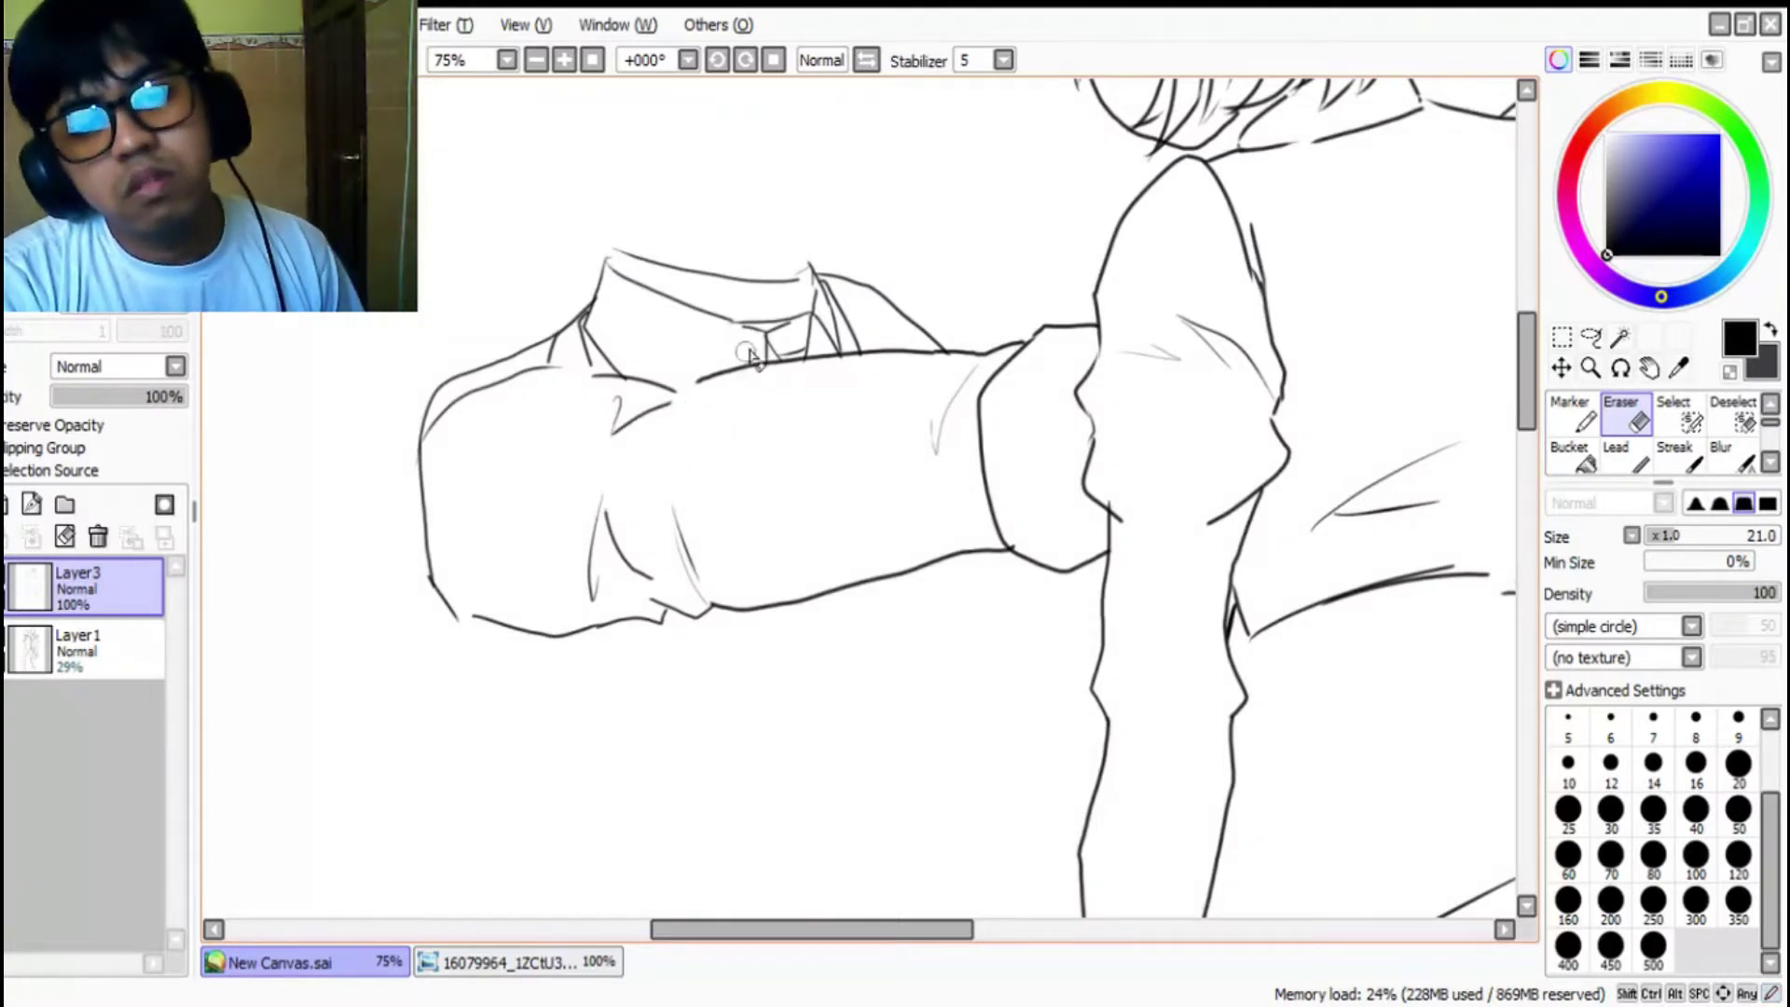
key(ctrl+z)
scroll(762, 354, down, 5)
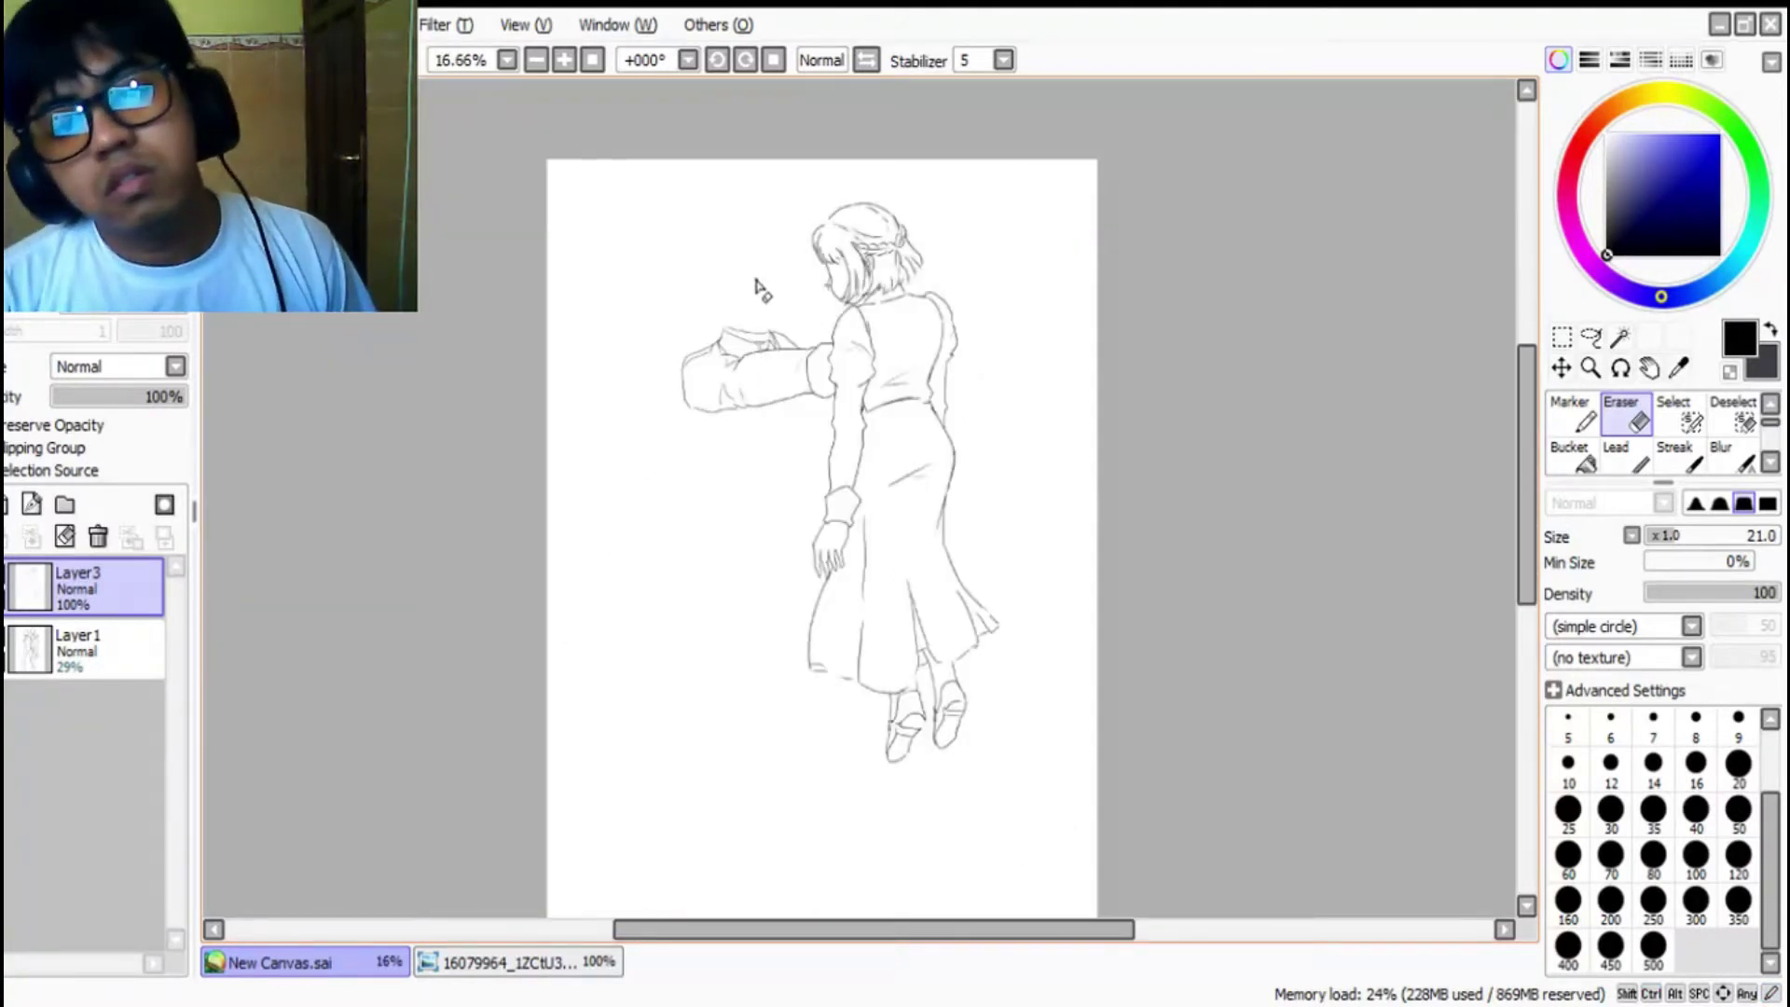
scroll(737, 338, up, 2)
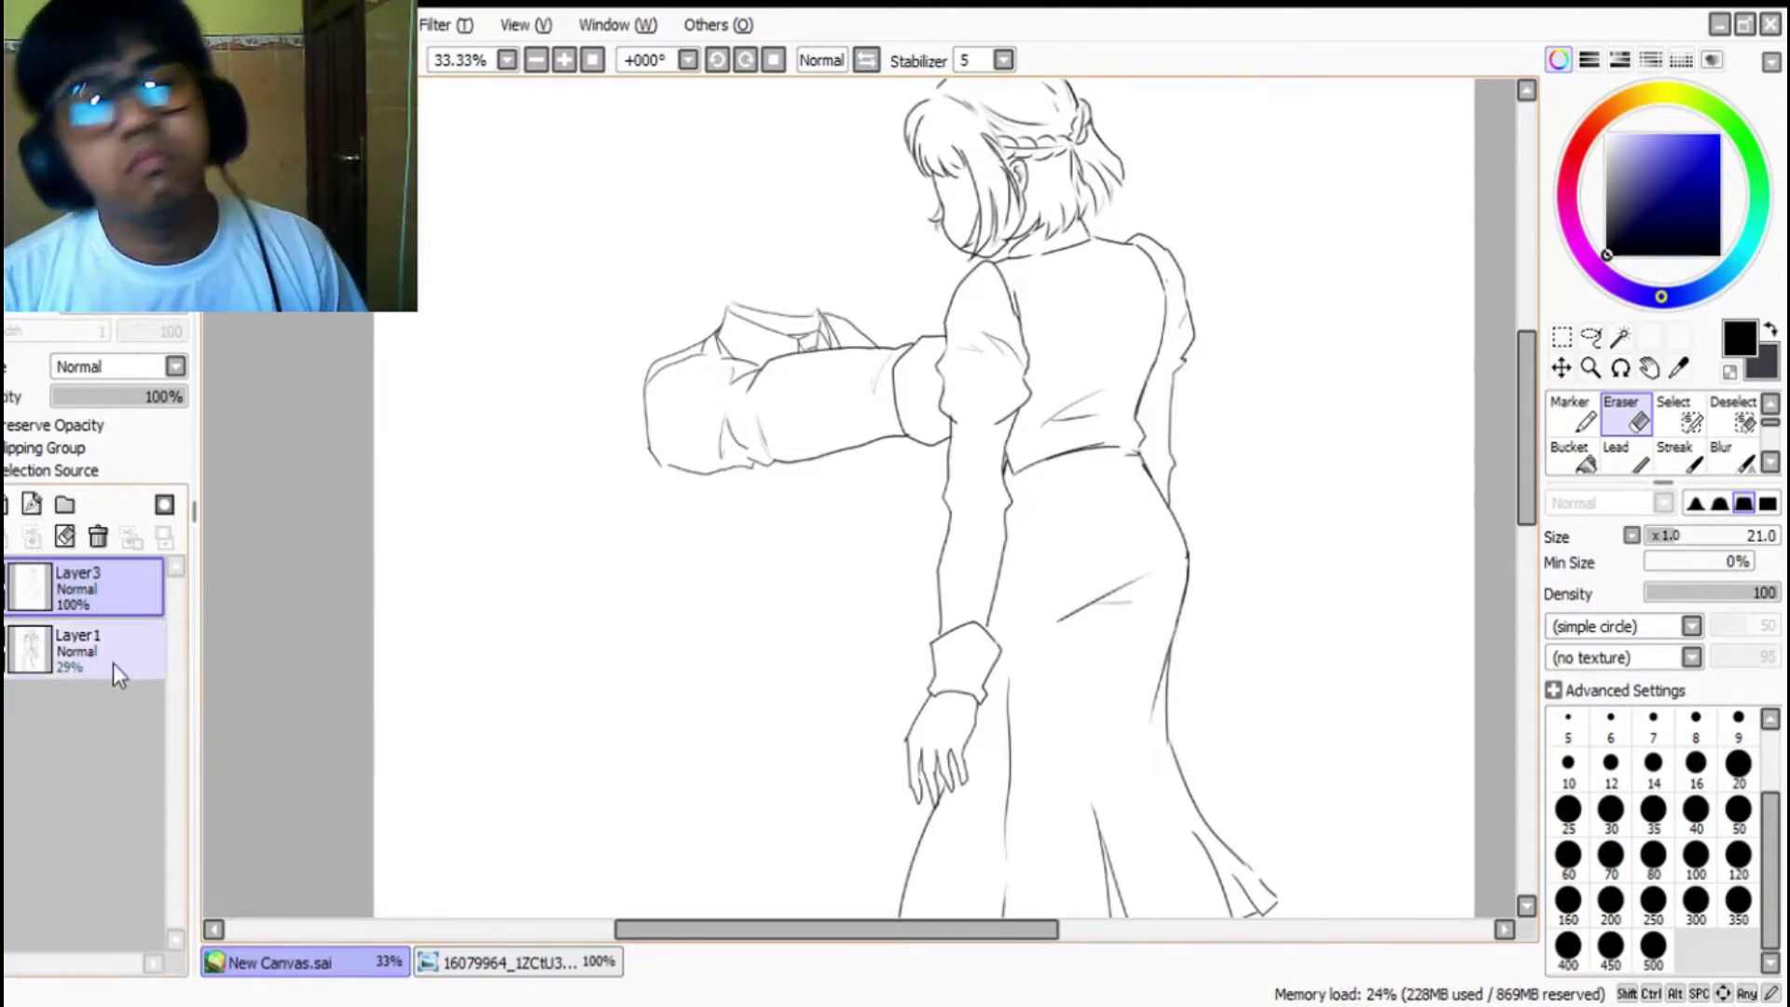
click(9, 643)
scroll(885, 522, up, 1)
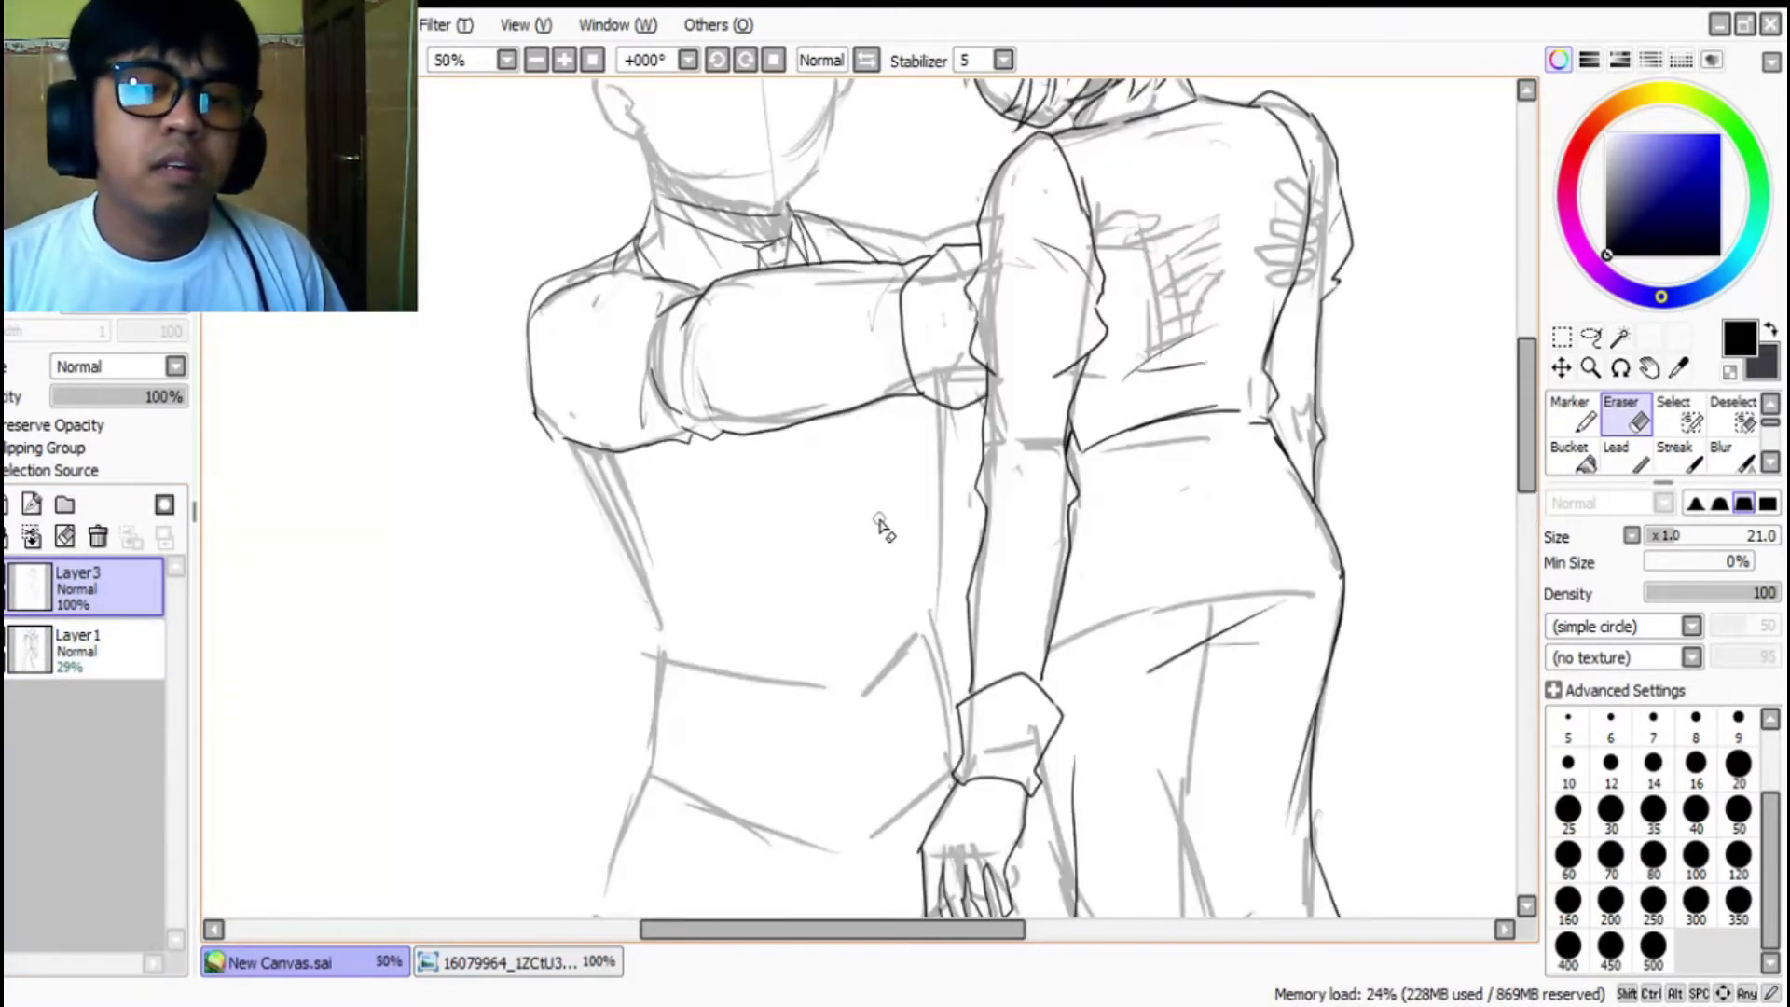
key(n)
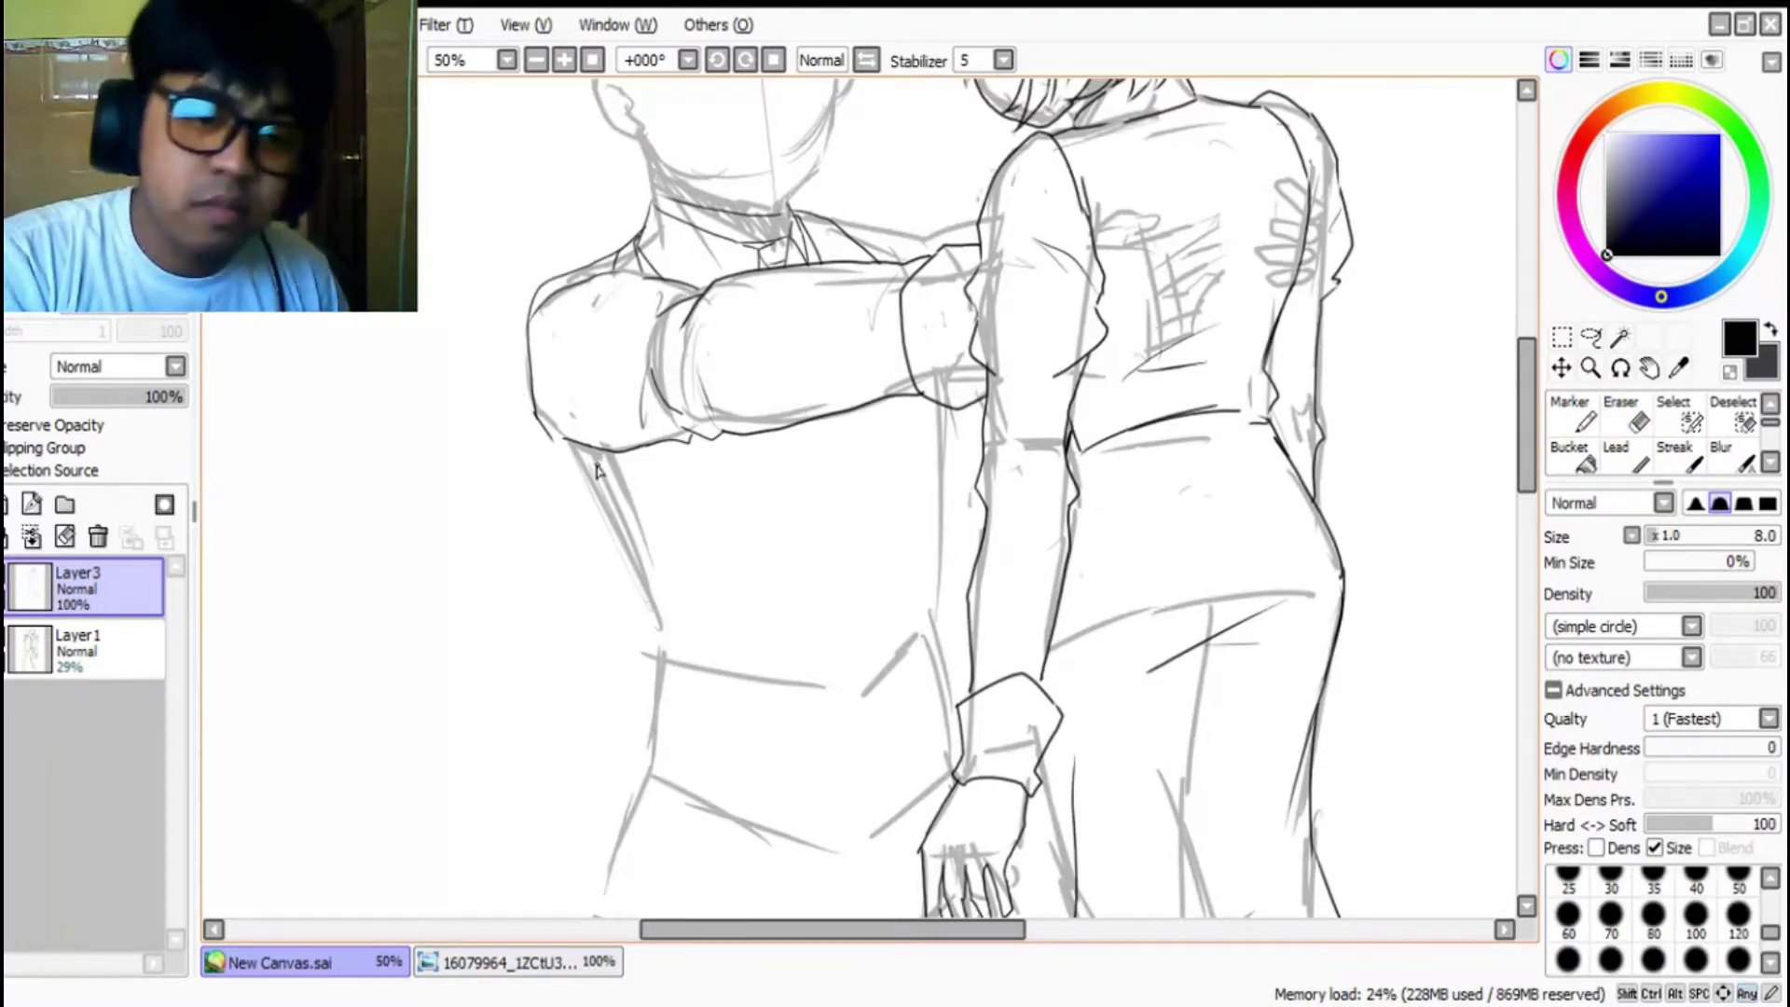
drag(551, 442, 564, 456)
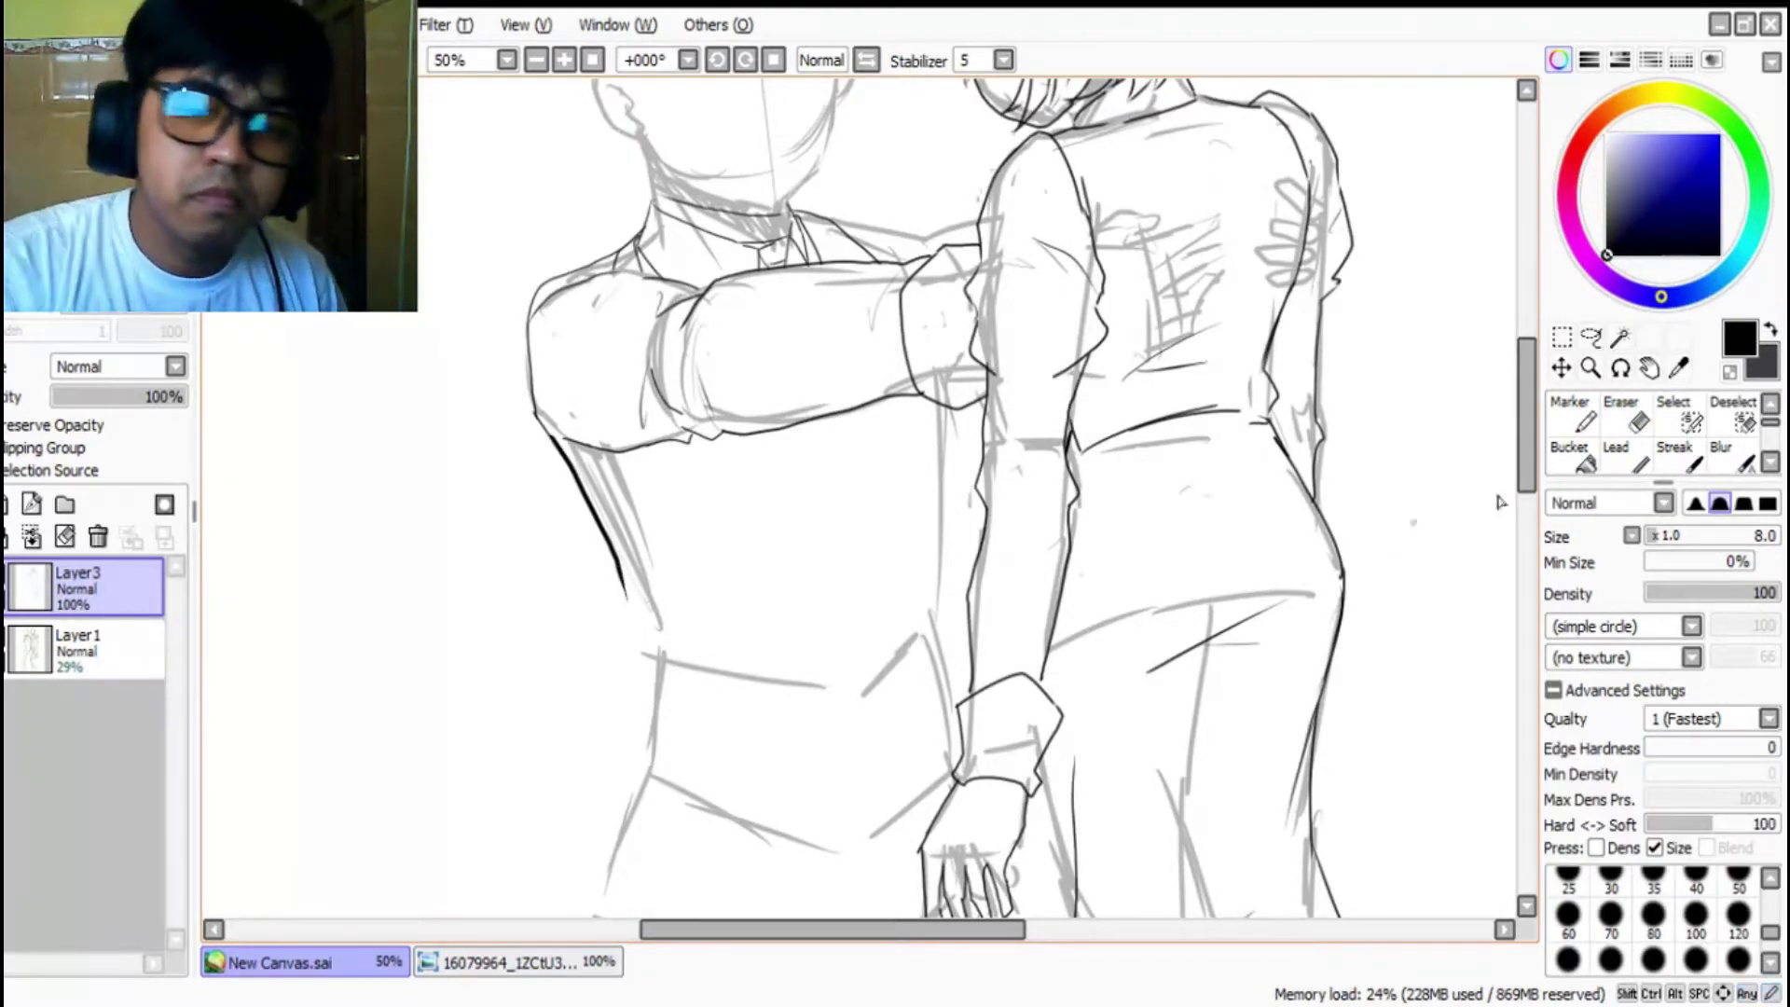
key(ctrl+z)
Step: With the Lead tool at size 5.0, ink the coat's outer side and front edges below the elbow, checking the reference picture
click(1616, 457)
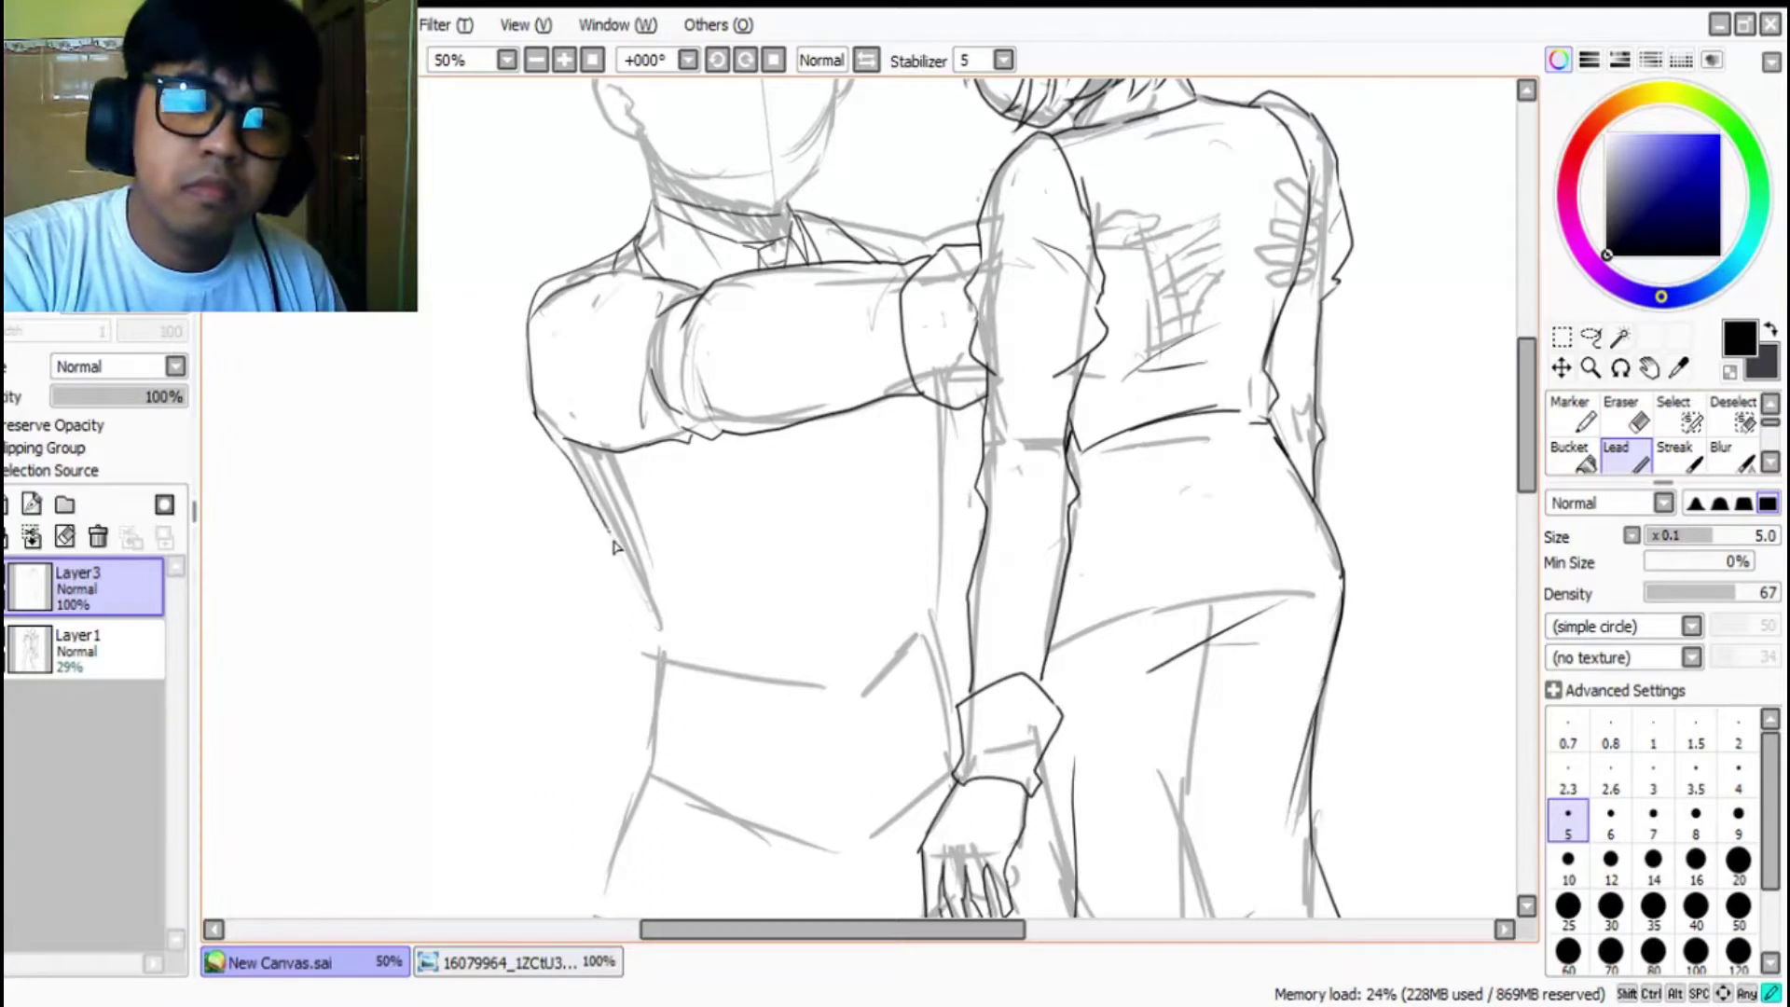
drag(627, 639, 601, 745)
click(522, 962)
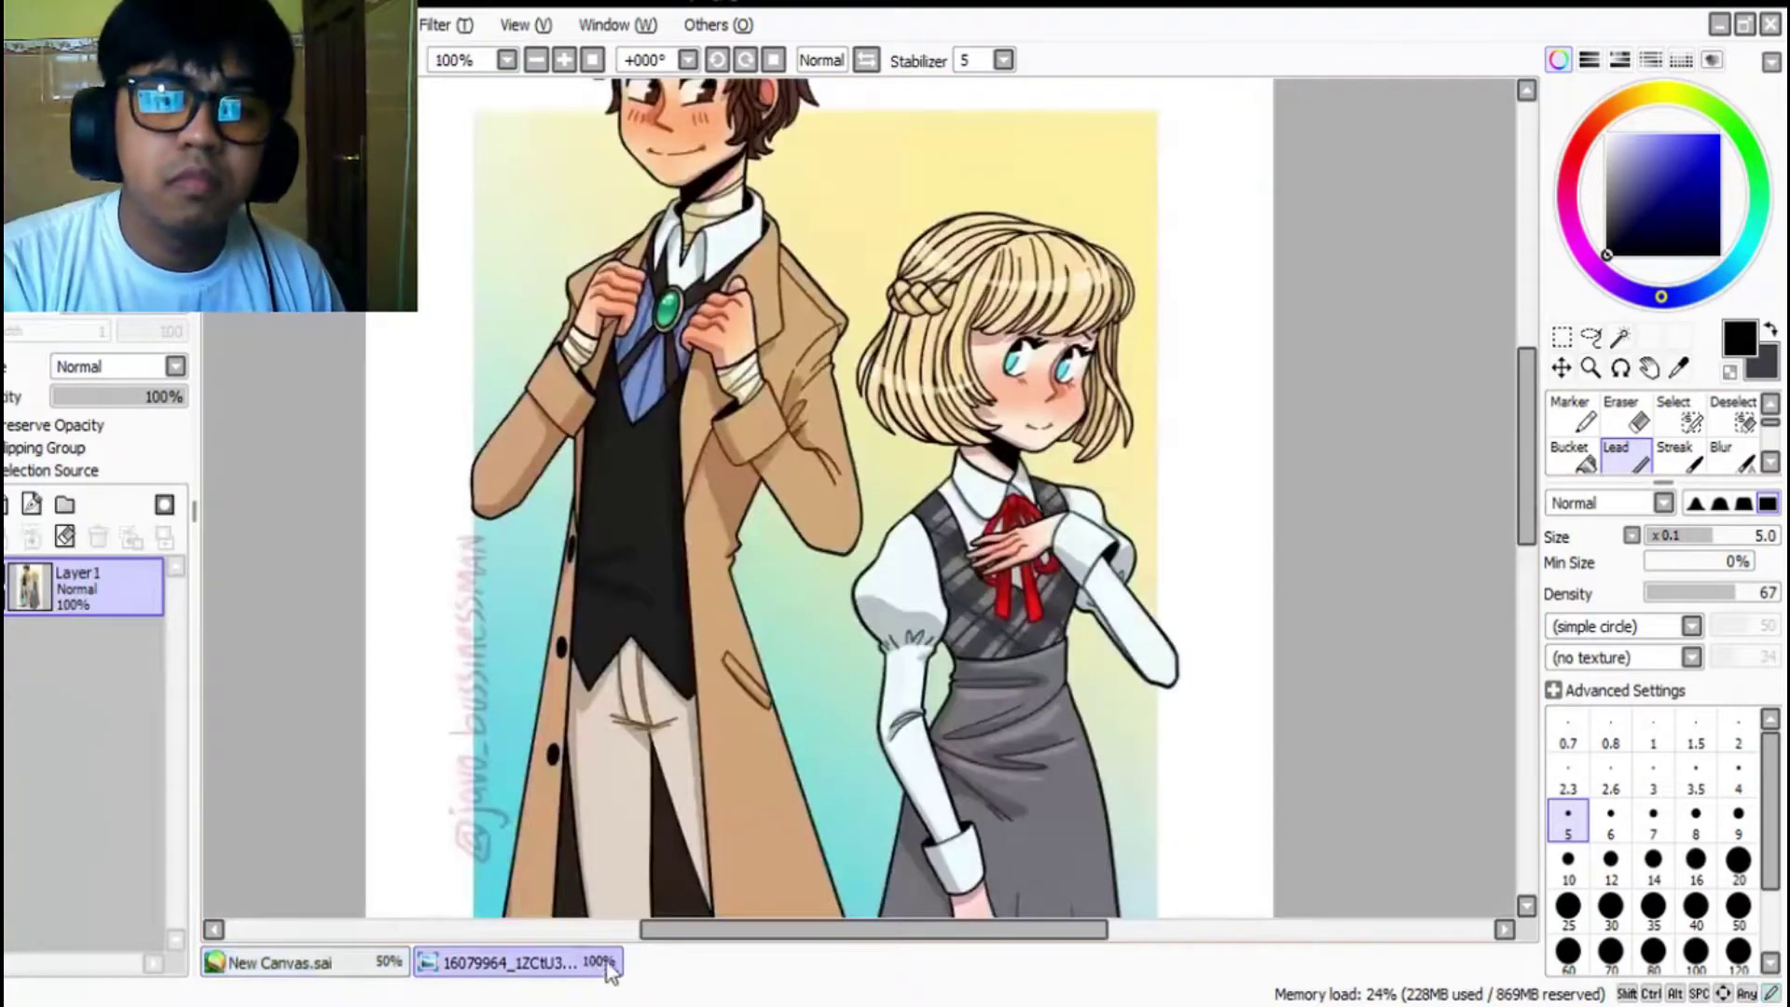
click(392, 962)
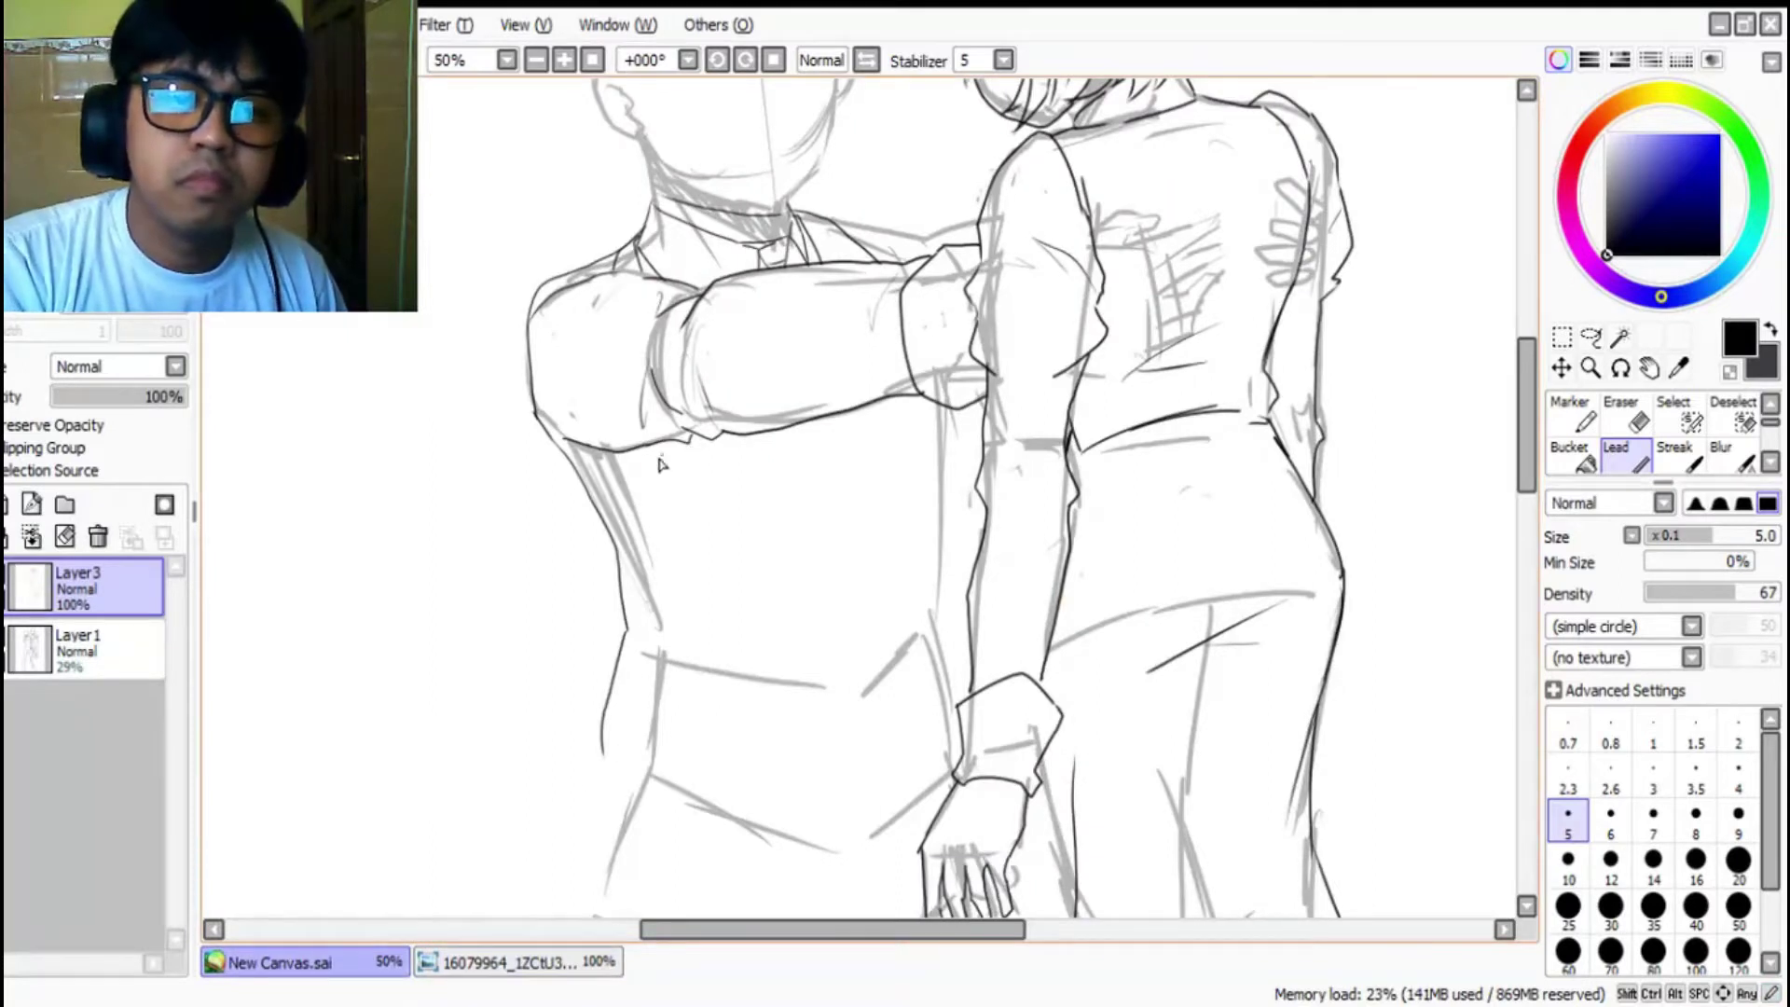
drag(641, 446, 697, 643)
drag(738, 437, 690, 706)
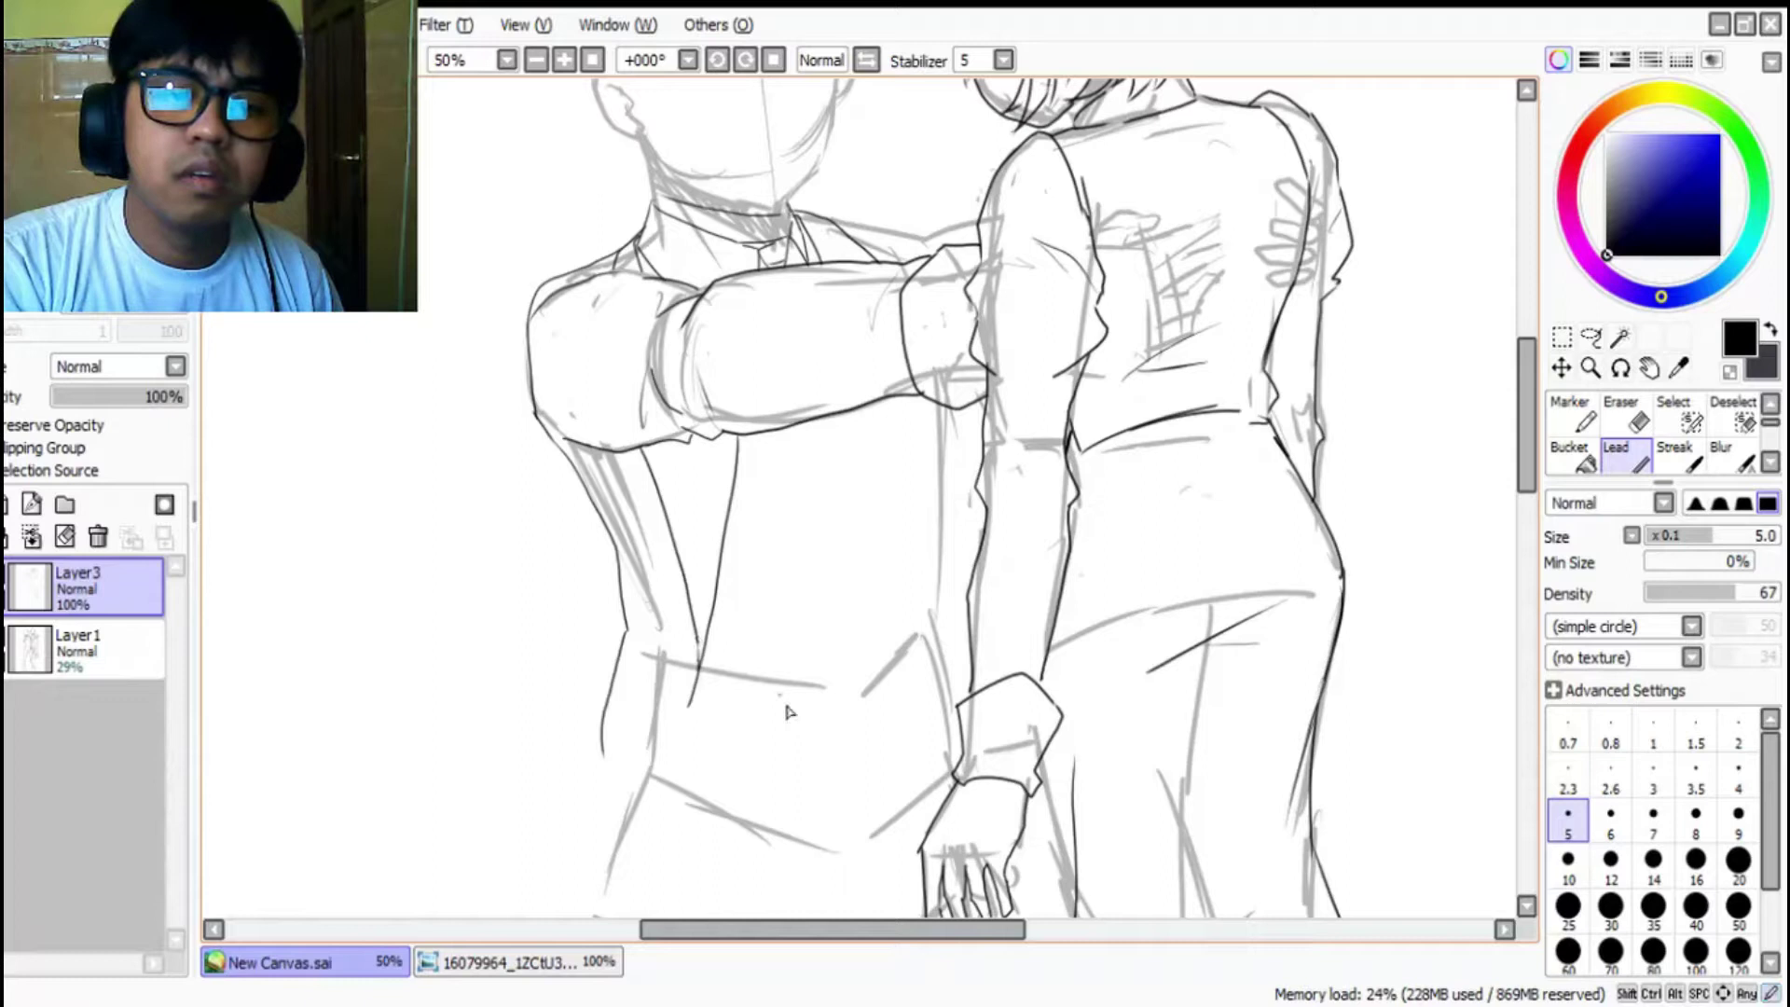
Step: Ink the coat's front edges below the forearm on the side of the torso next to the woman
drag(866, 410, 915, 546)
mouse_move(915, 403)
mouse_down()
mouse_move(911, 540)
mouse_move(956, 636)
mouse_up()
drag(963, 426, 953, 634)
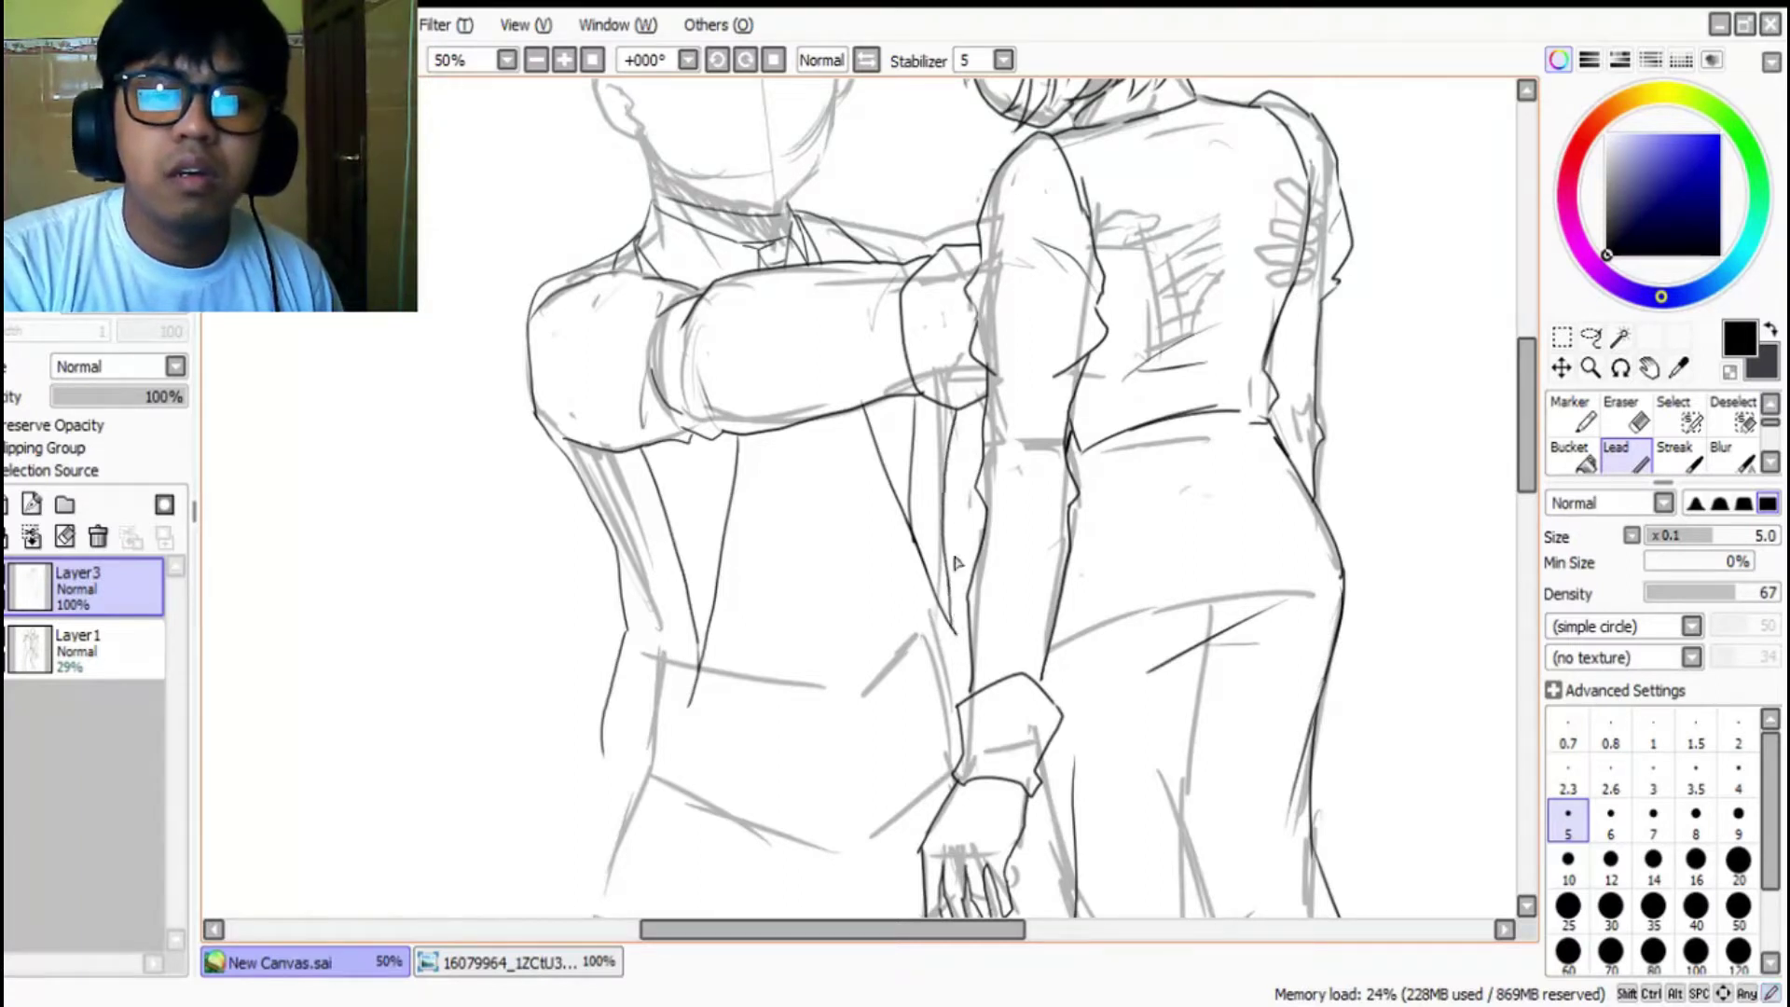
Step: Check the reference picture's coat, and with the Lead tool ink the man's flared outer coat edge and long front edge below the waist
scroll(688, 687, down, 2)
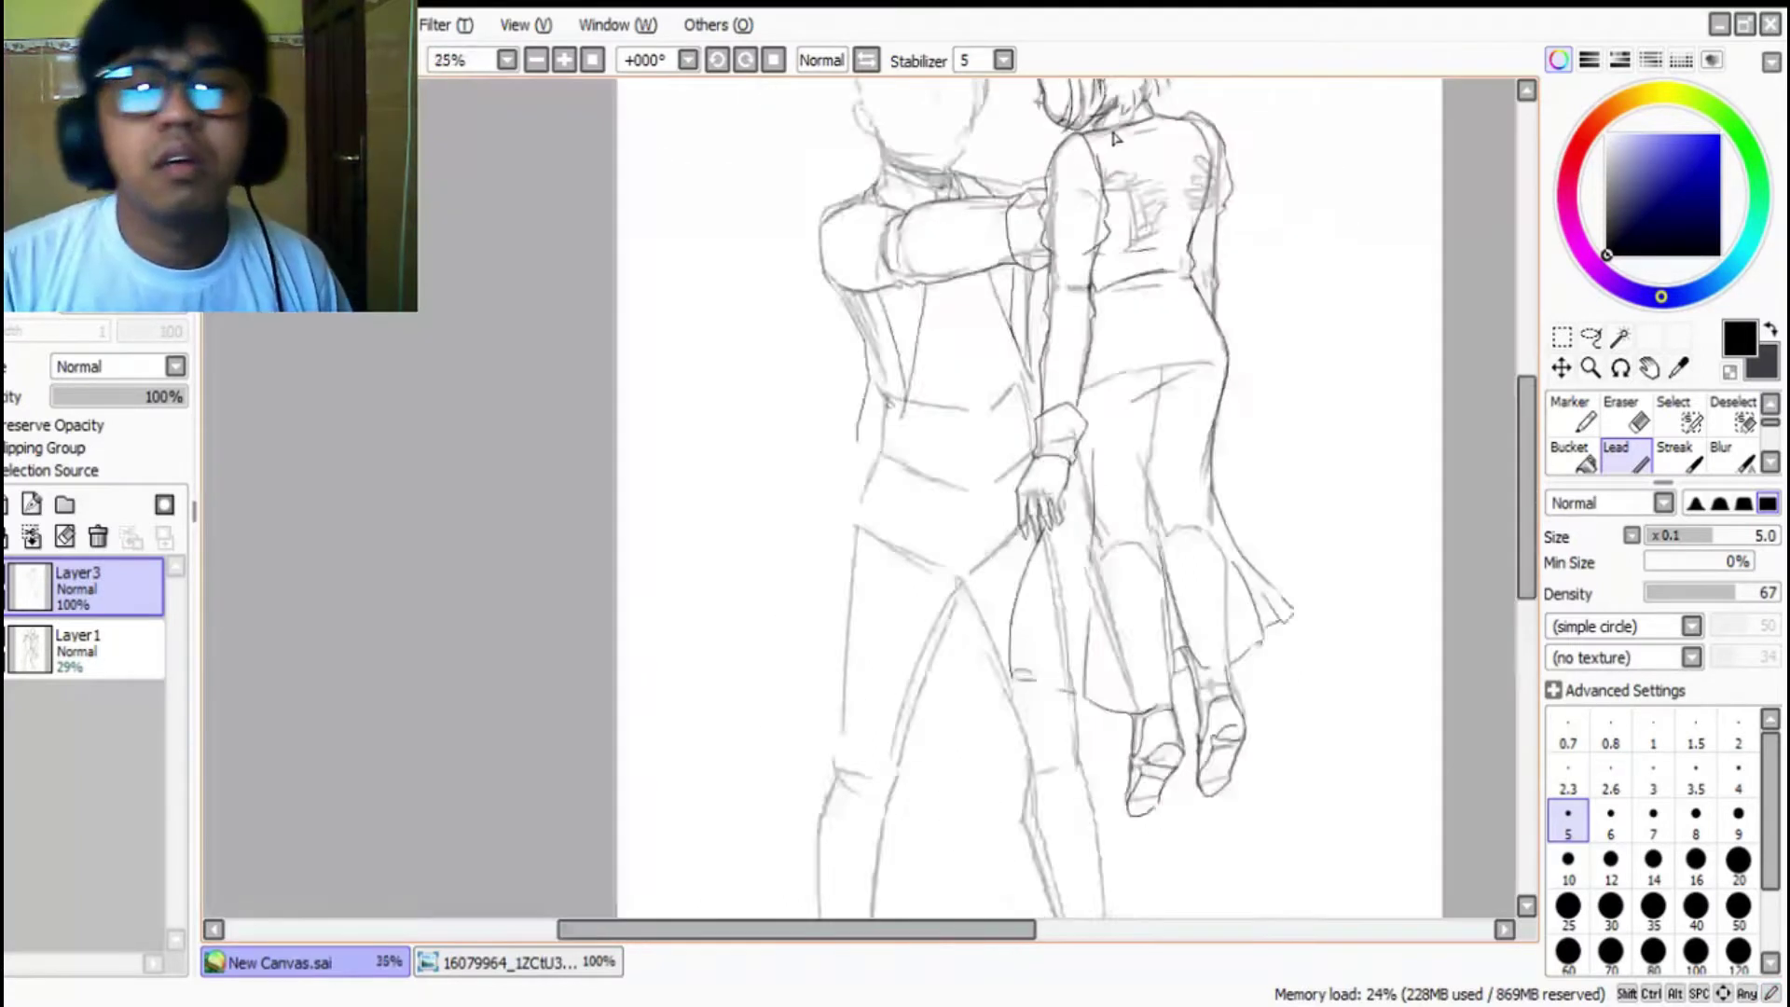
scroll(998, 343, up, 1)
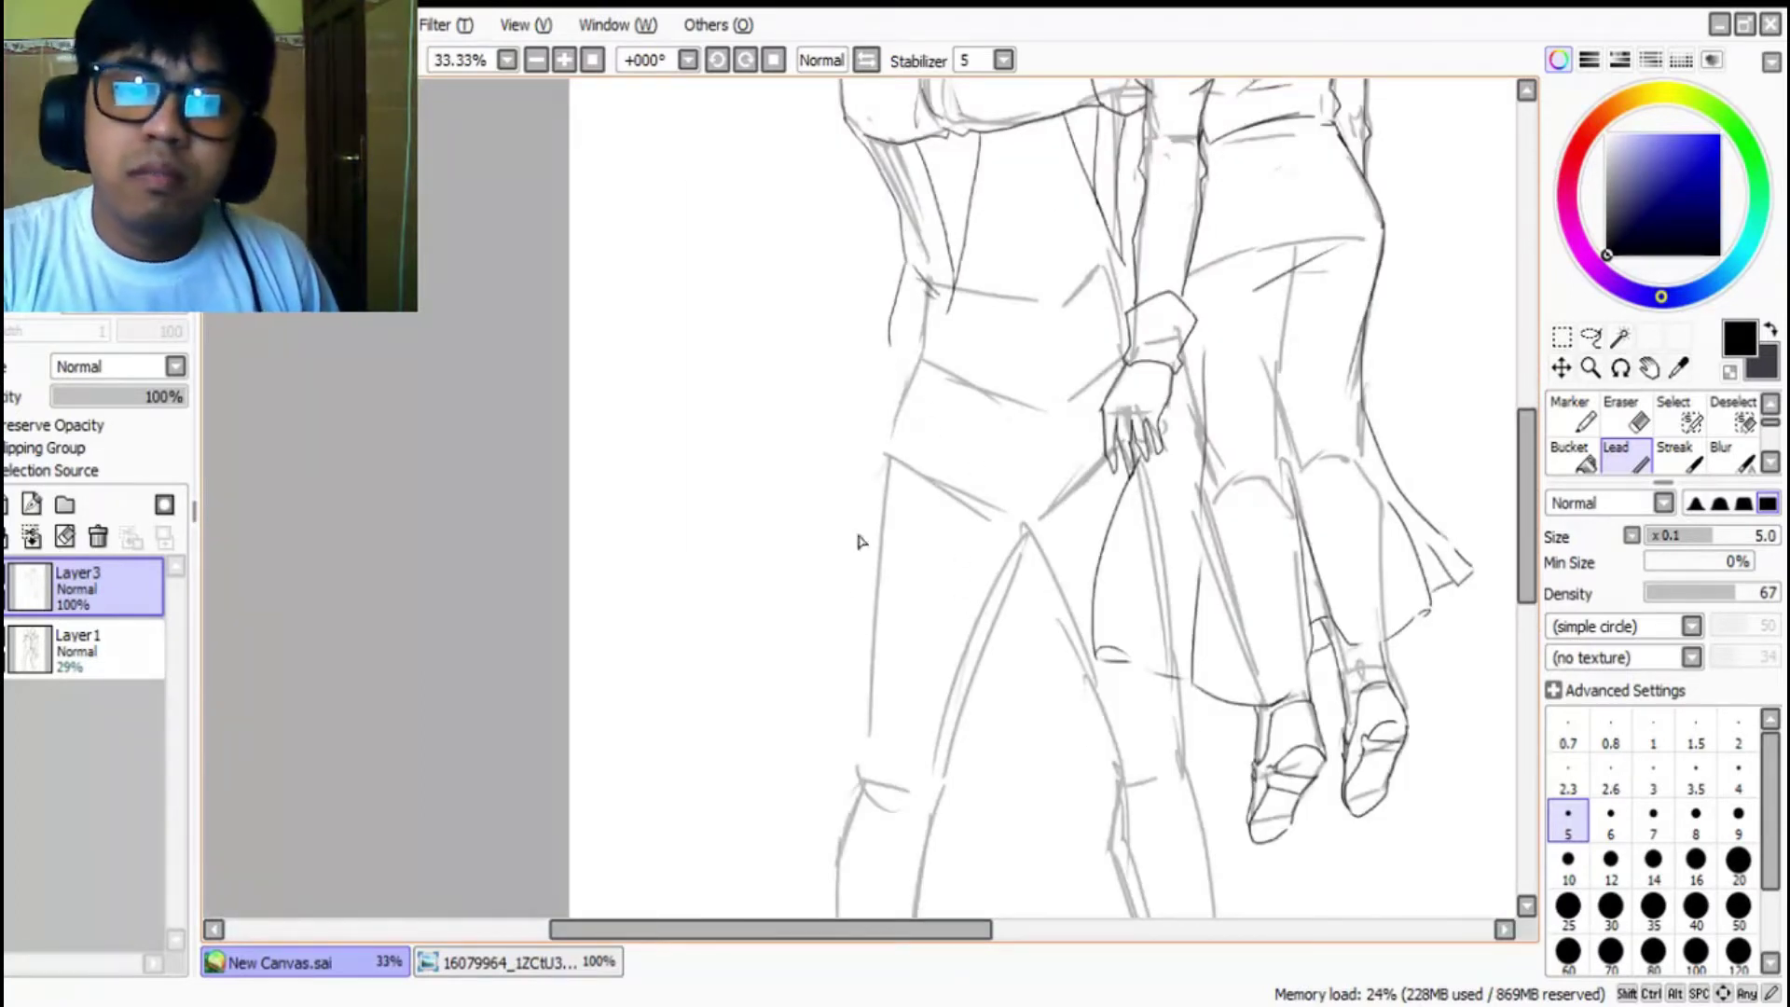
click(557, 970)
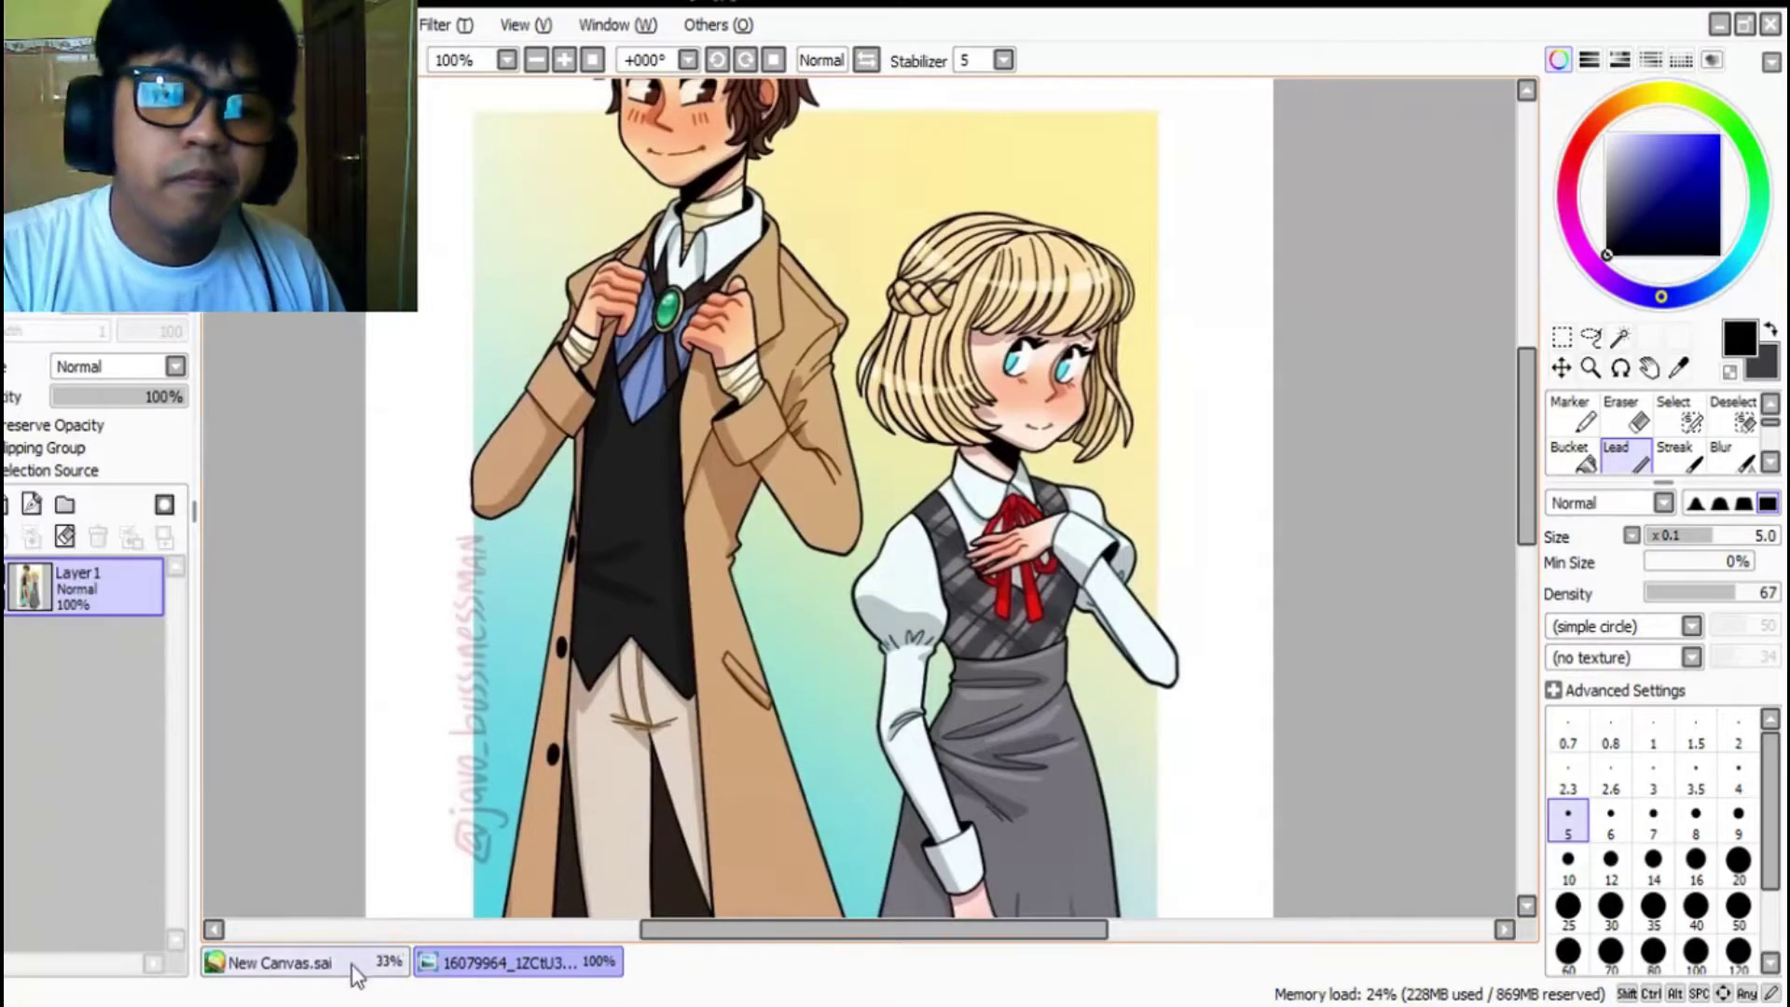
mouse_move(1527, 396)
mouse_down()
mouse_move(1524, 527)
mouse_move(1522, 345)
mouse_up()
click(280, 962)
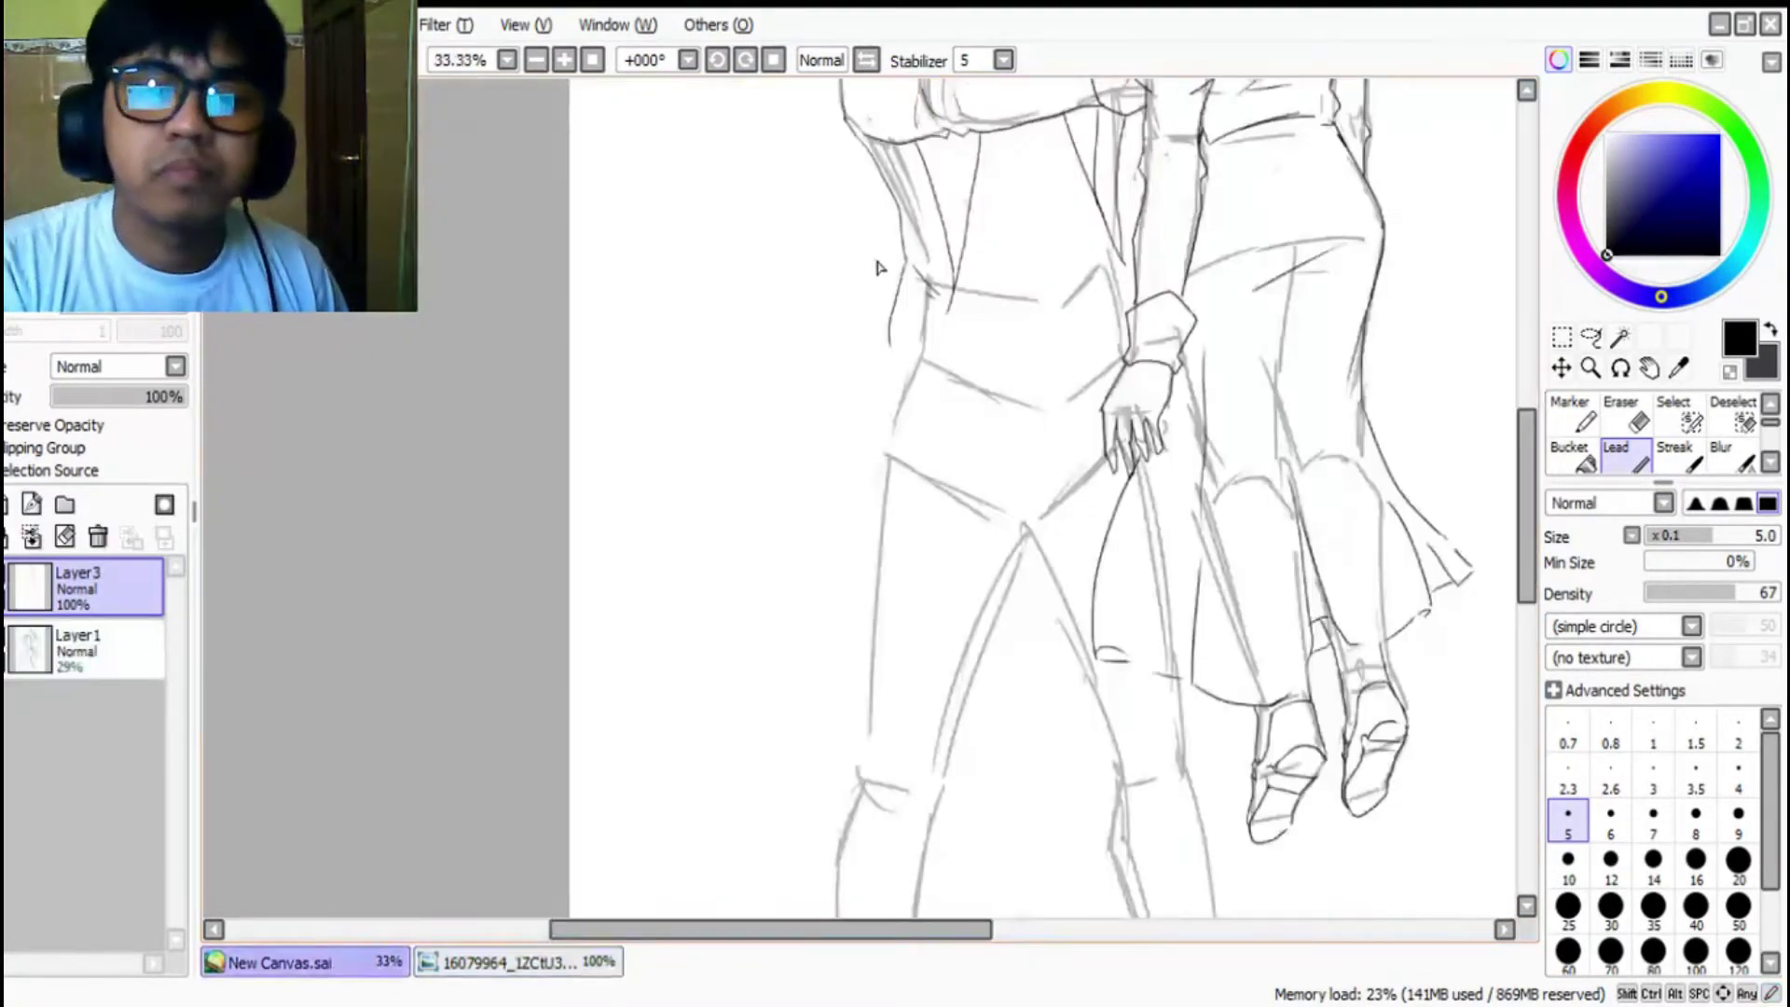
drag(893, 326, 634, 643)
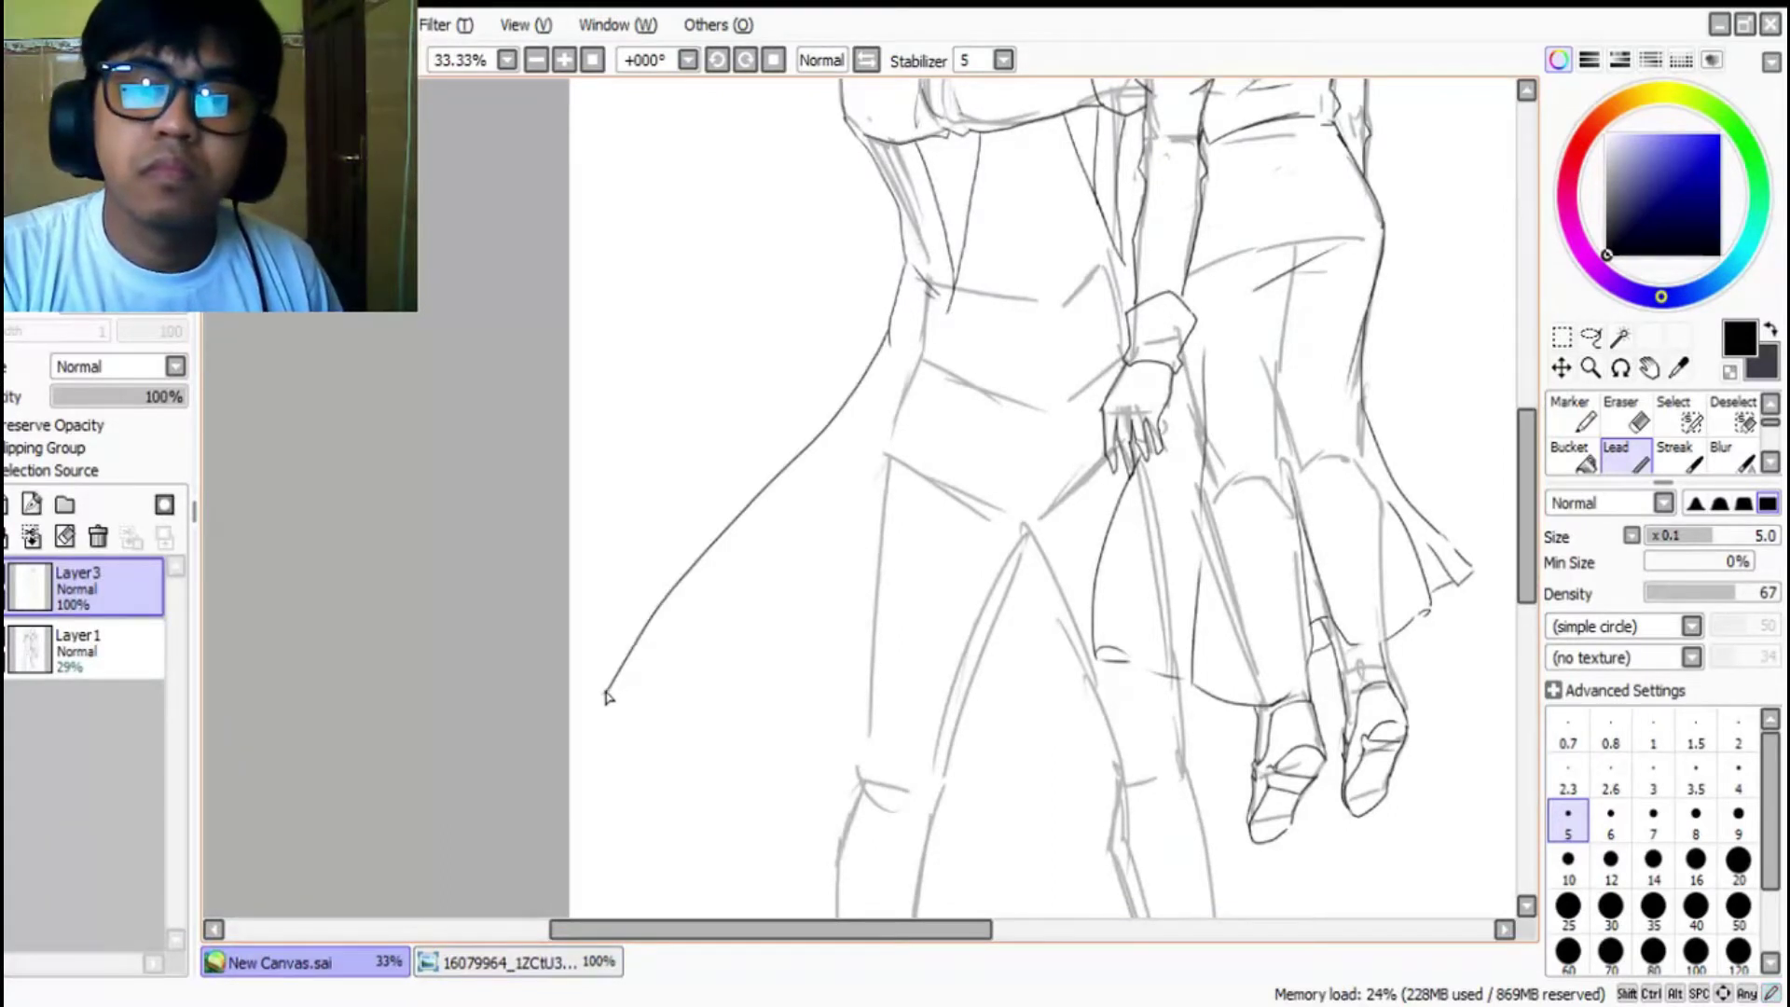
mouse_move(944, 317)
mouse_down()
mouse_move(842, 636)
mouse_move(809, 843)
mouse_up()
Step: Ink the coat's curved hem, its inner back edge between the legs and the pointed corner below the woman's feet
drag(1529, 487, 1533, 531)
mouse_move(603, 512)
mouse_down()
mouse_move(565, 565)
mouse_move(593, 686)
mouse_move(769, 882)
mouse_move(805, 896)
mouse_move(797, 726)
mouse_up()
drag(809, 638, 804, 694)
mouse_move(790, 757)
mouse_down()
mouse_move(843, 694)
mouse_move(1022, 703)
mouse_move(1111, 662)
mouse_up()
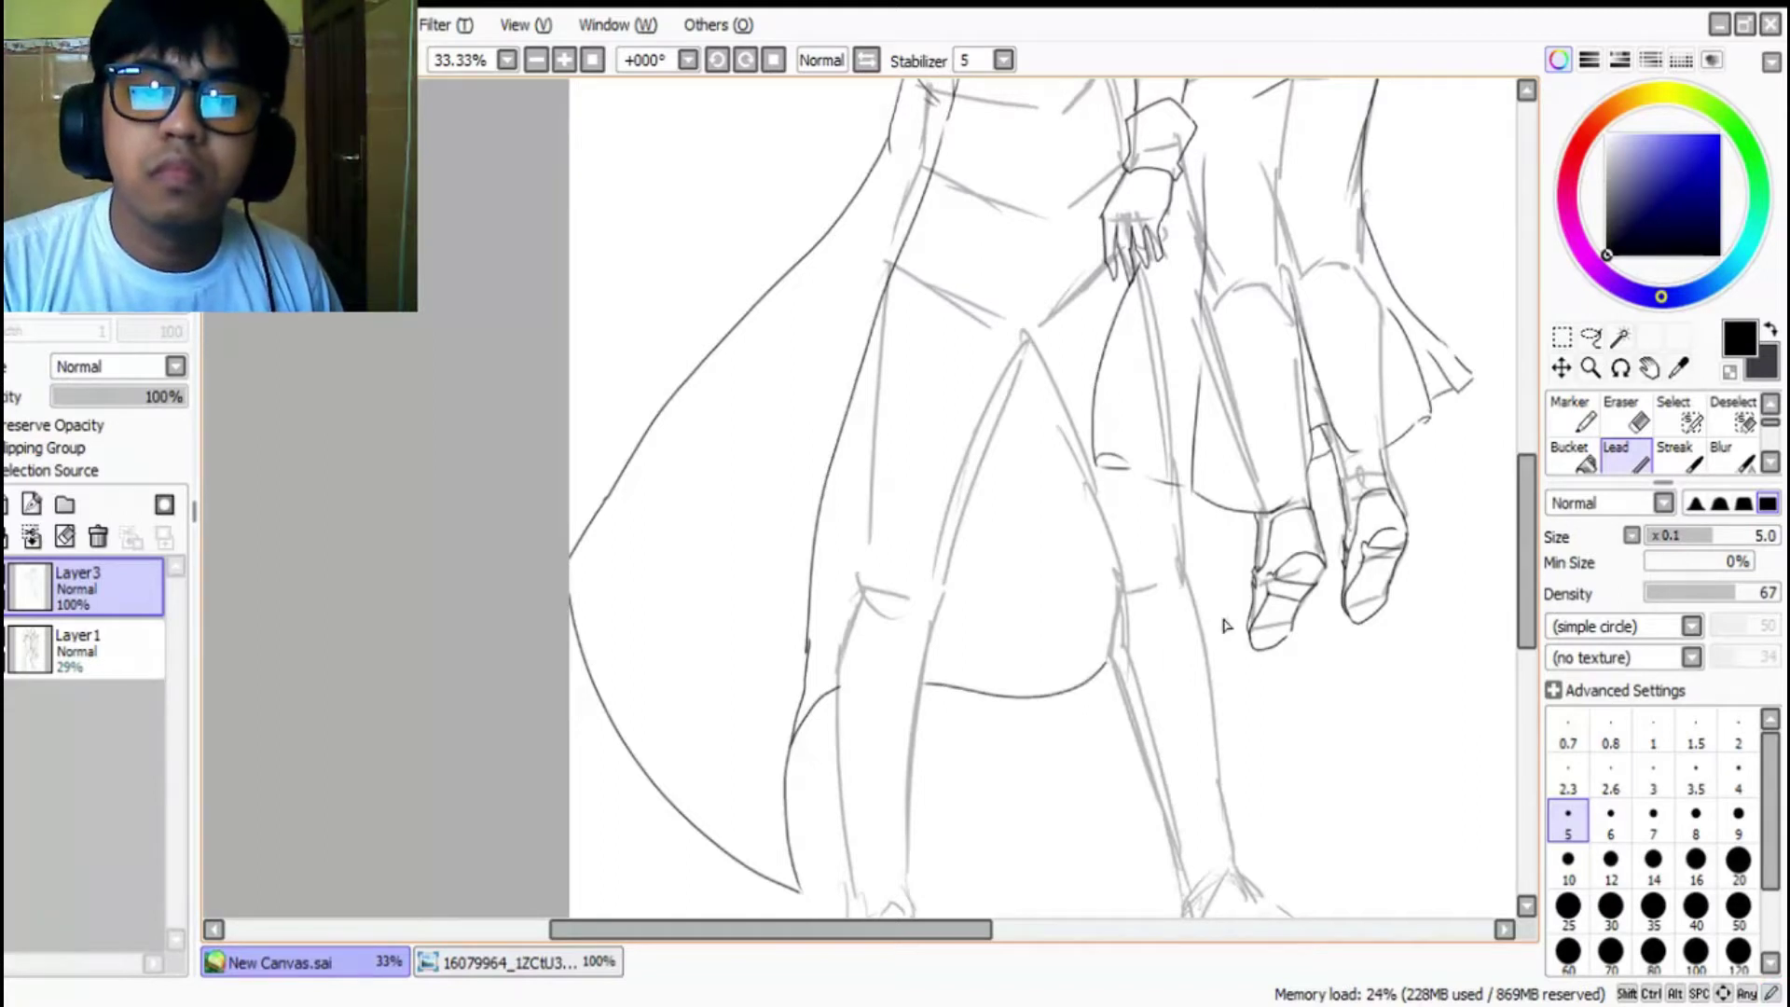
mouse_move(1181, 483)
mouse_down()
mouse_move(1193, 755)
mouse_move(1327, 632)
mouse_move(1324, 589)
mouse_up()
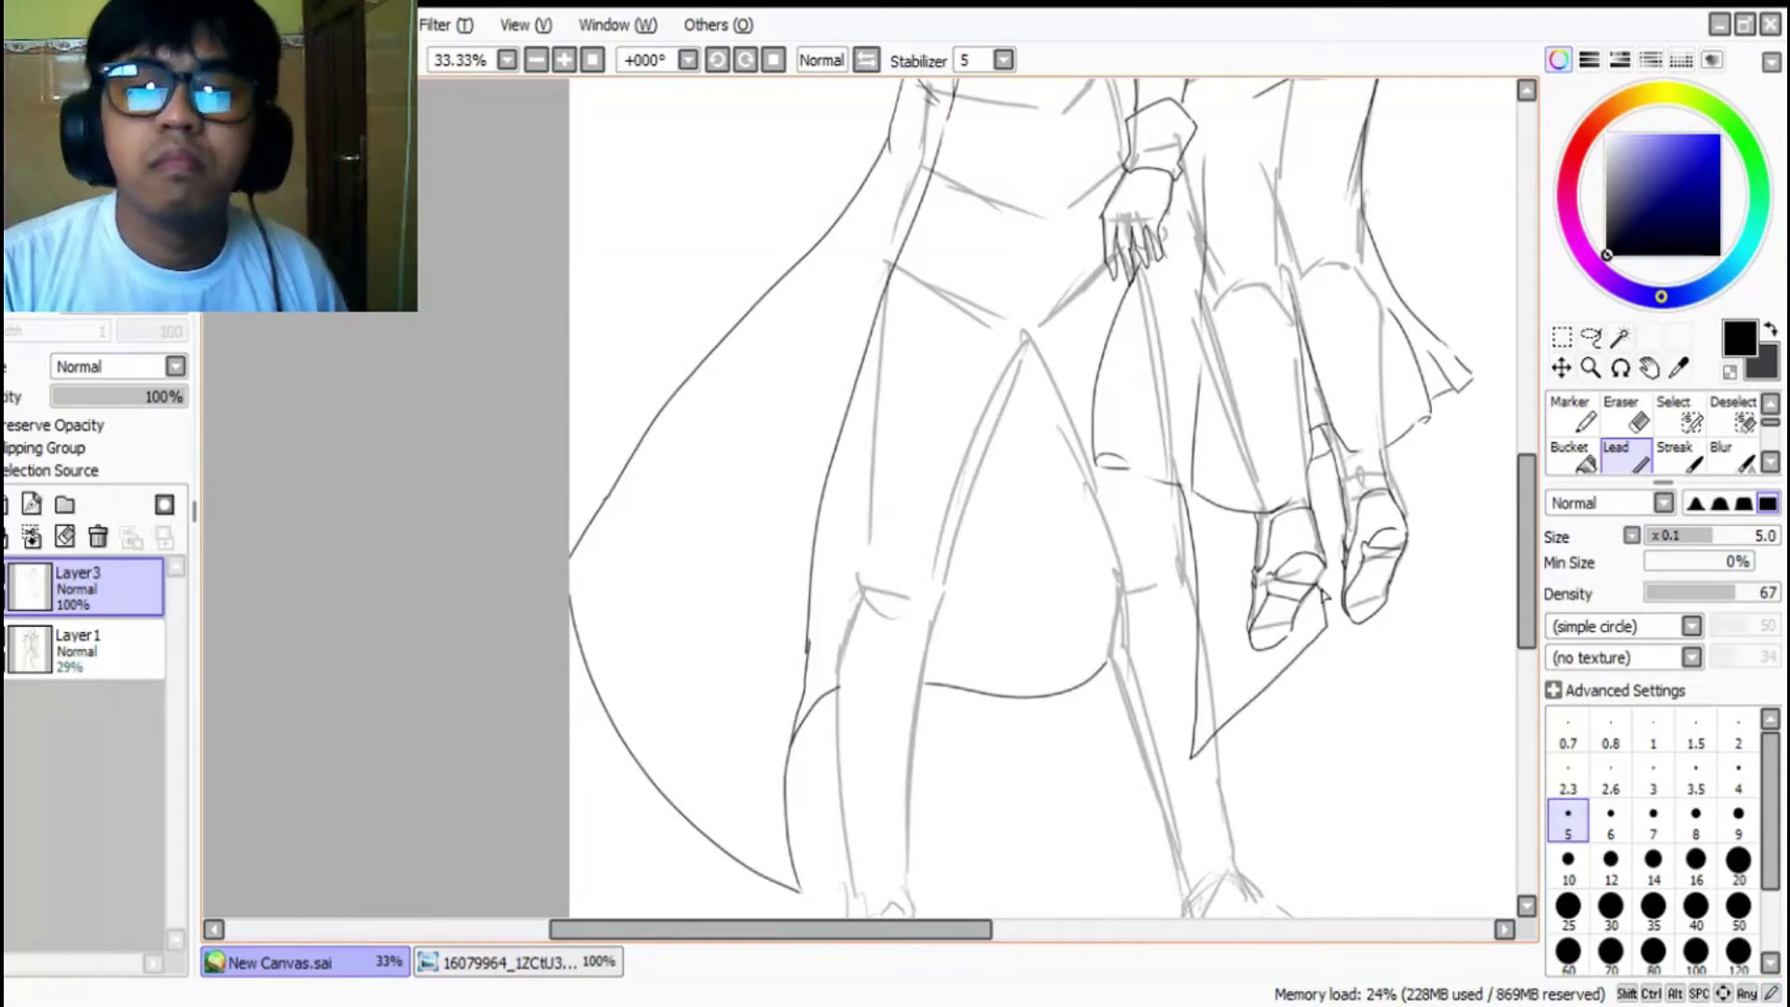
Step: Examine the inked coat with the sketch layer, Layer1, hidden, and show the layer again
scroll(1024, 665, down, 2)
scroll(1066, 398, up, 1)
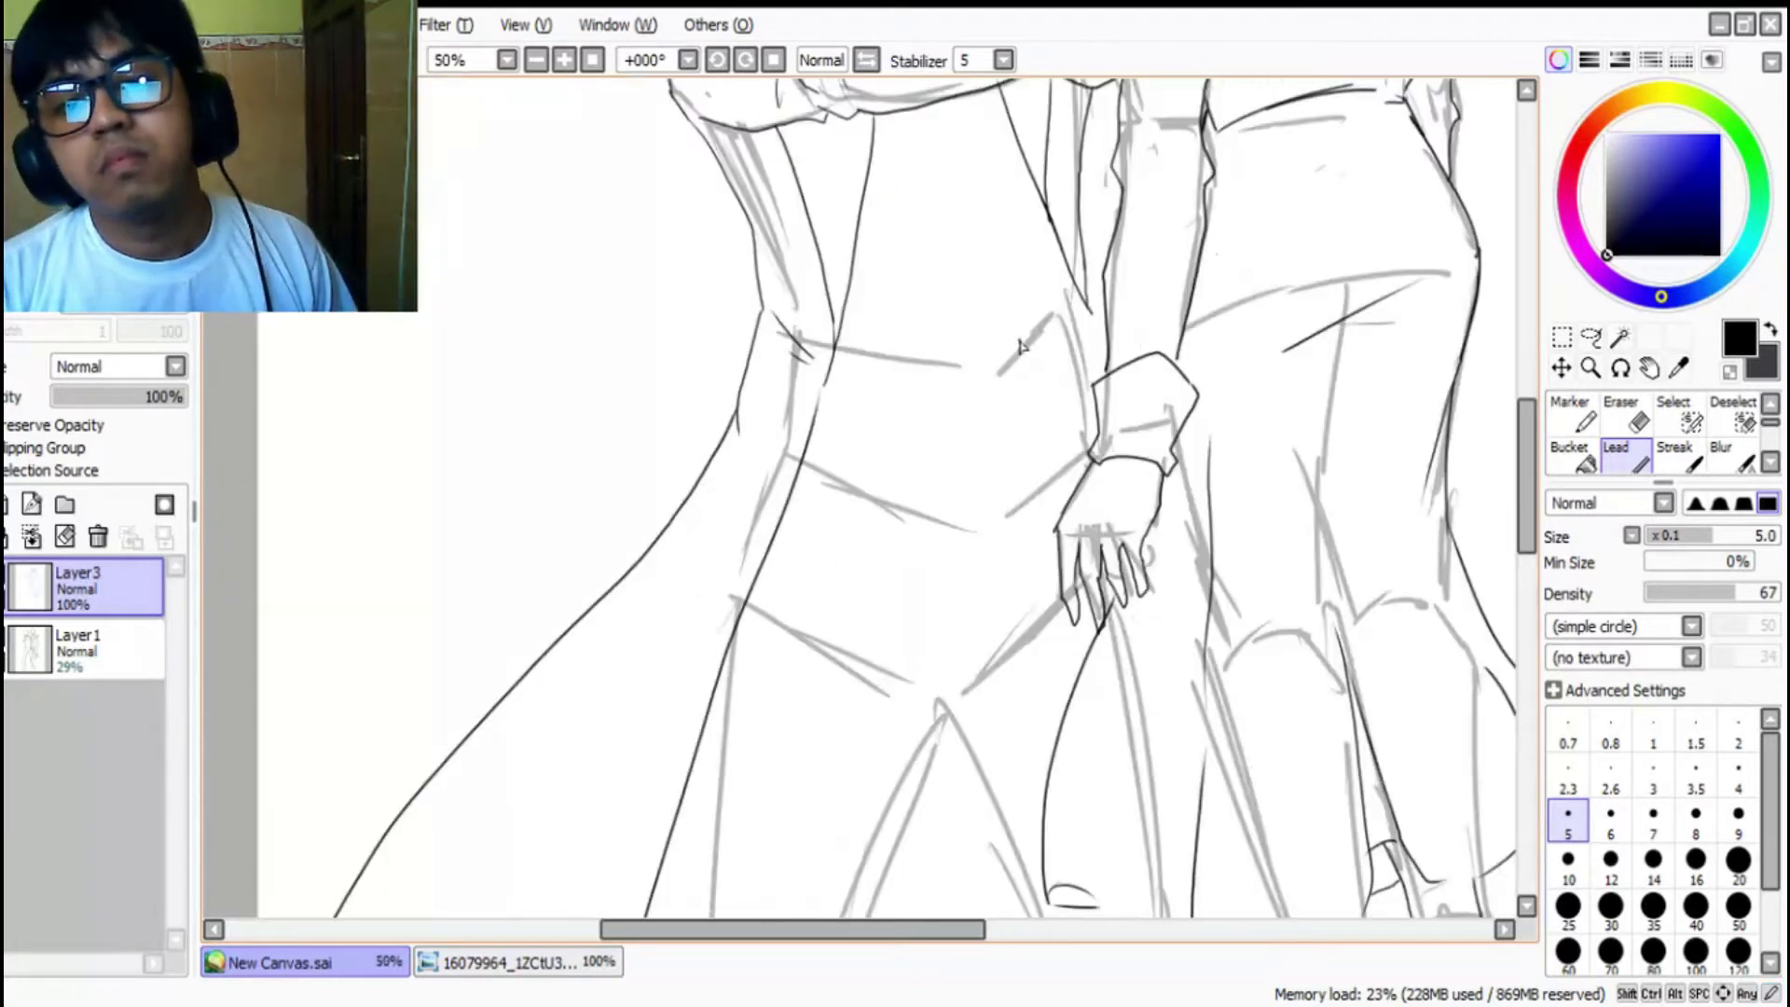
scroll(983, 245, down, 1)
scroll(914, 272, up, 1)
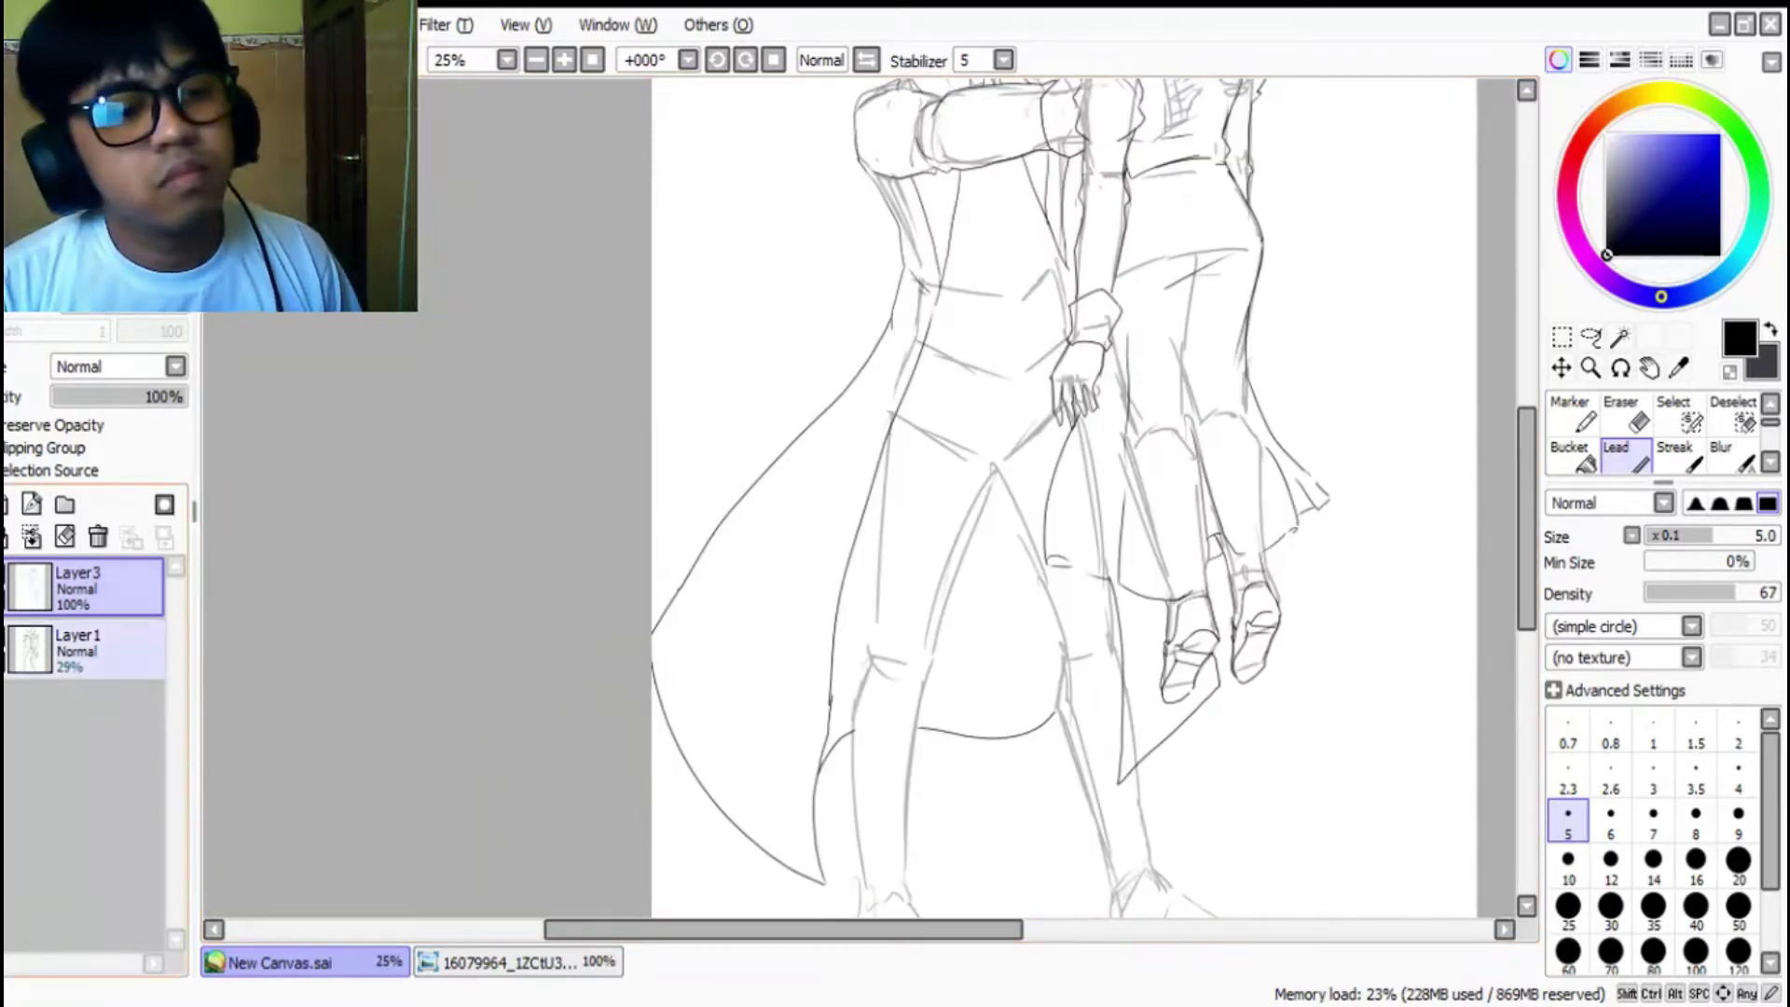
click(5, 640)
scroll(853, 457, down, 3)
scroll(953, 256, up, 3)
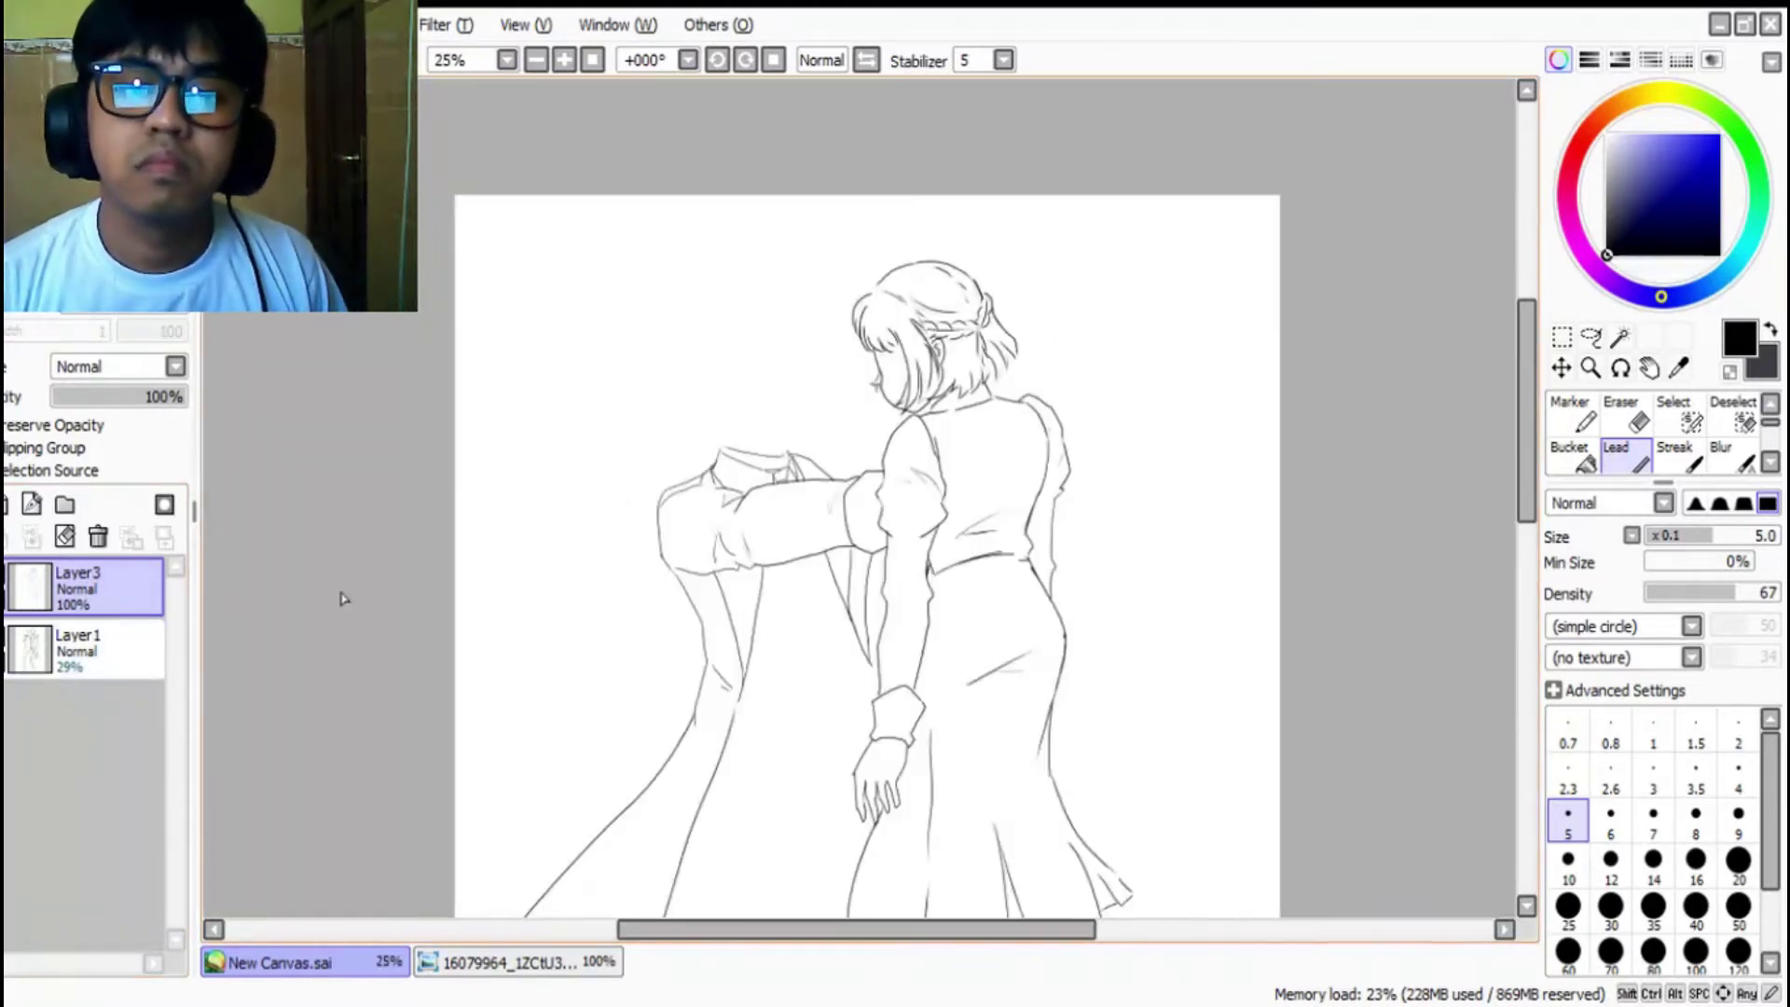
click(5, 641)
scroll(964, 451, down, 3)
scroll(965, 451, up, 3)
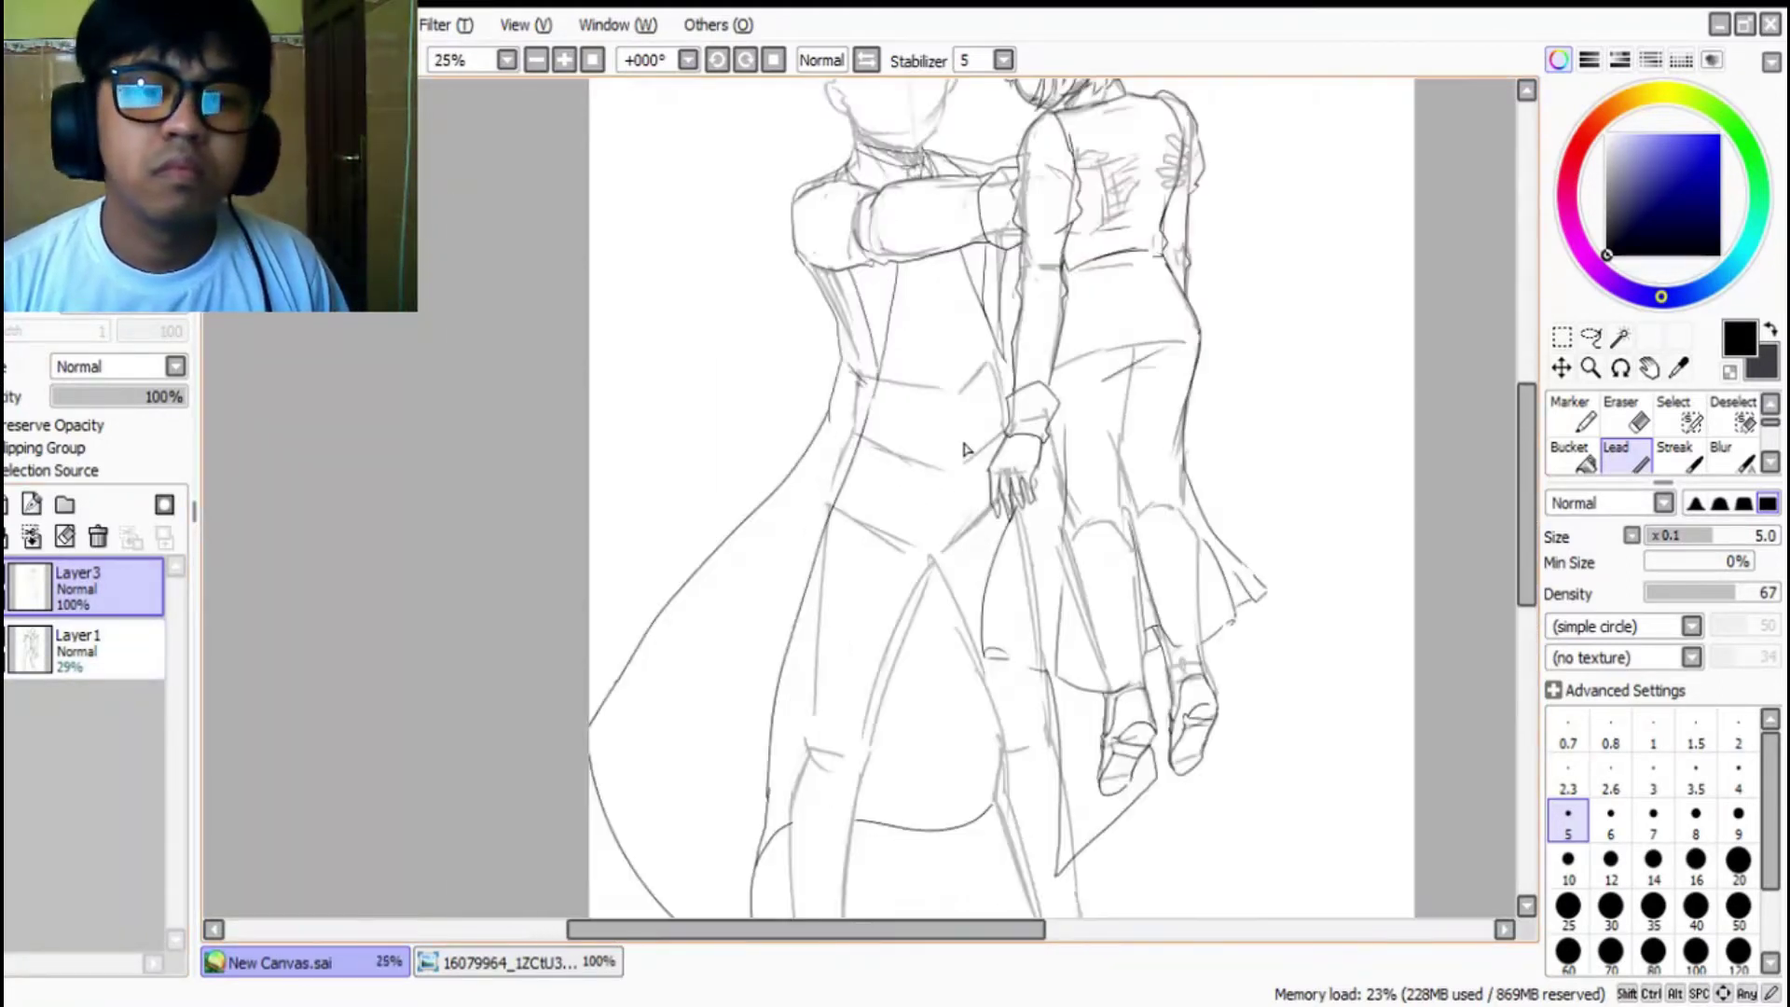
Step: Lower the opacity of the sketch layer, Layer1, to 12% and make Layer3 active again
click(71, 651)
drag(92, 397, 70, 397)
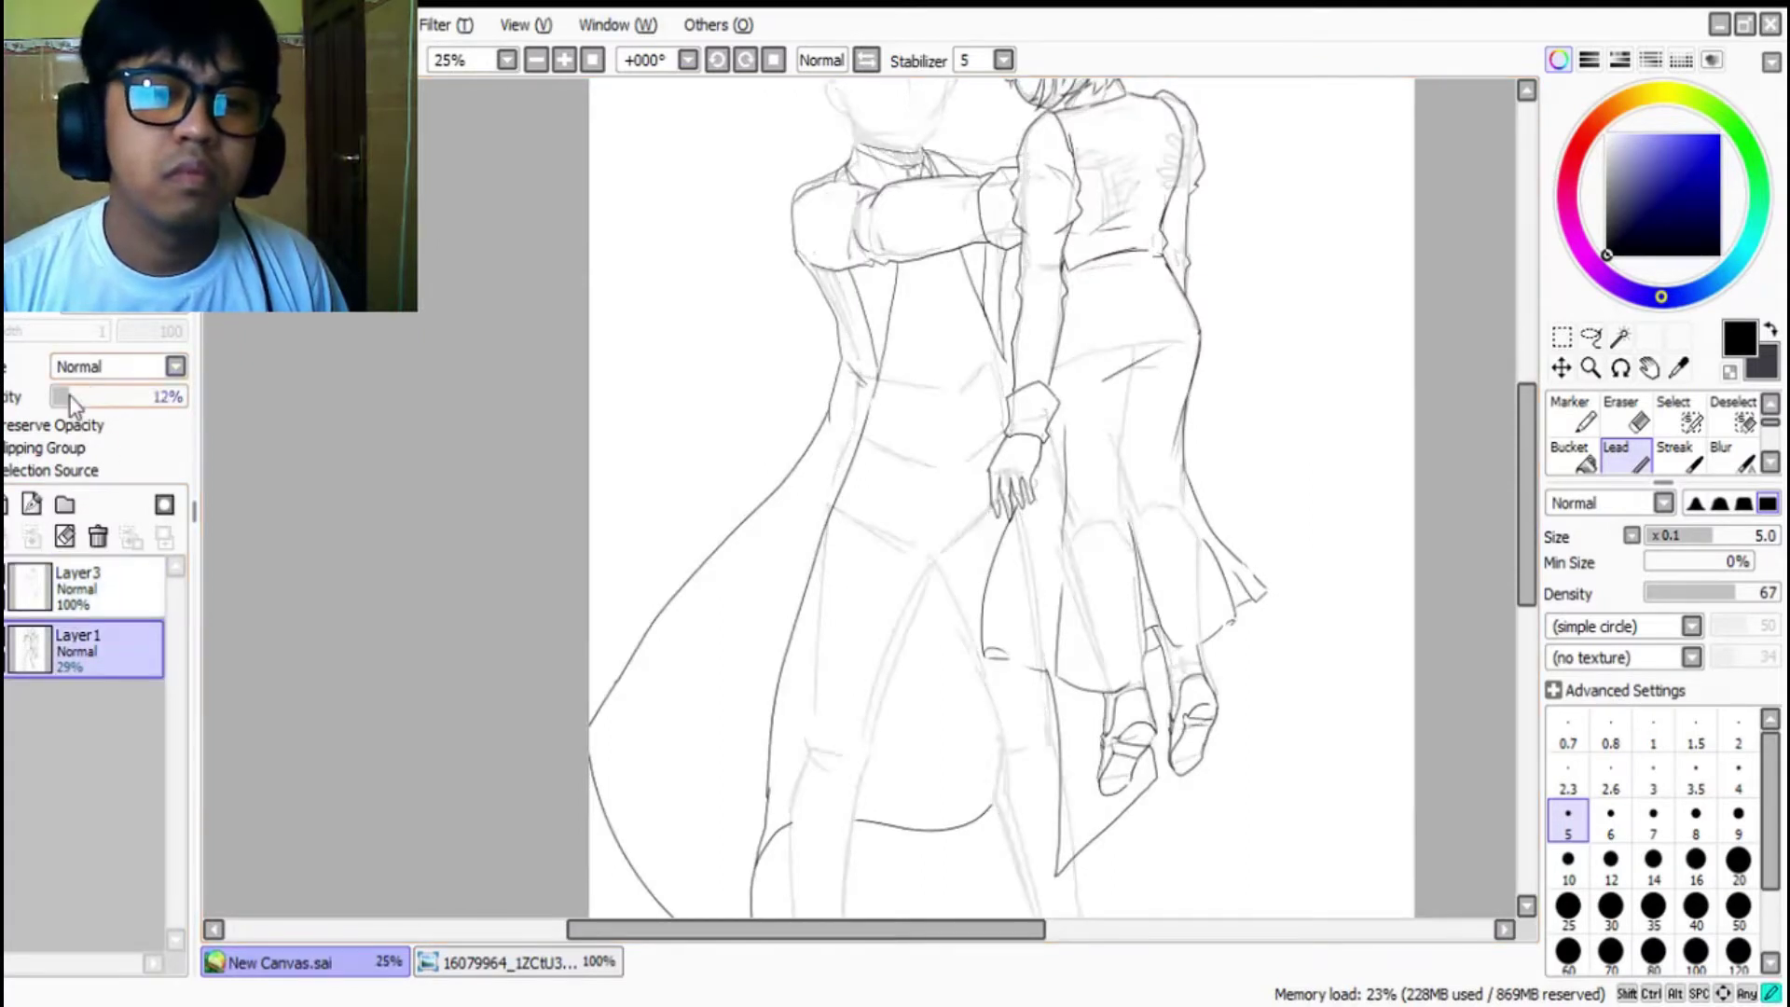
click(73, 576)
scroll(1011, 478, down, 2)
scroll(1012, 478, up, 3)
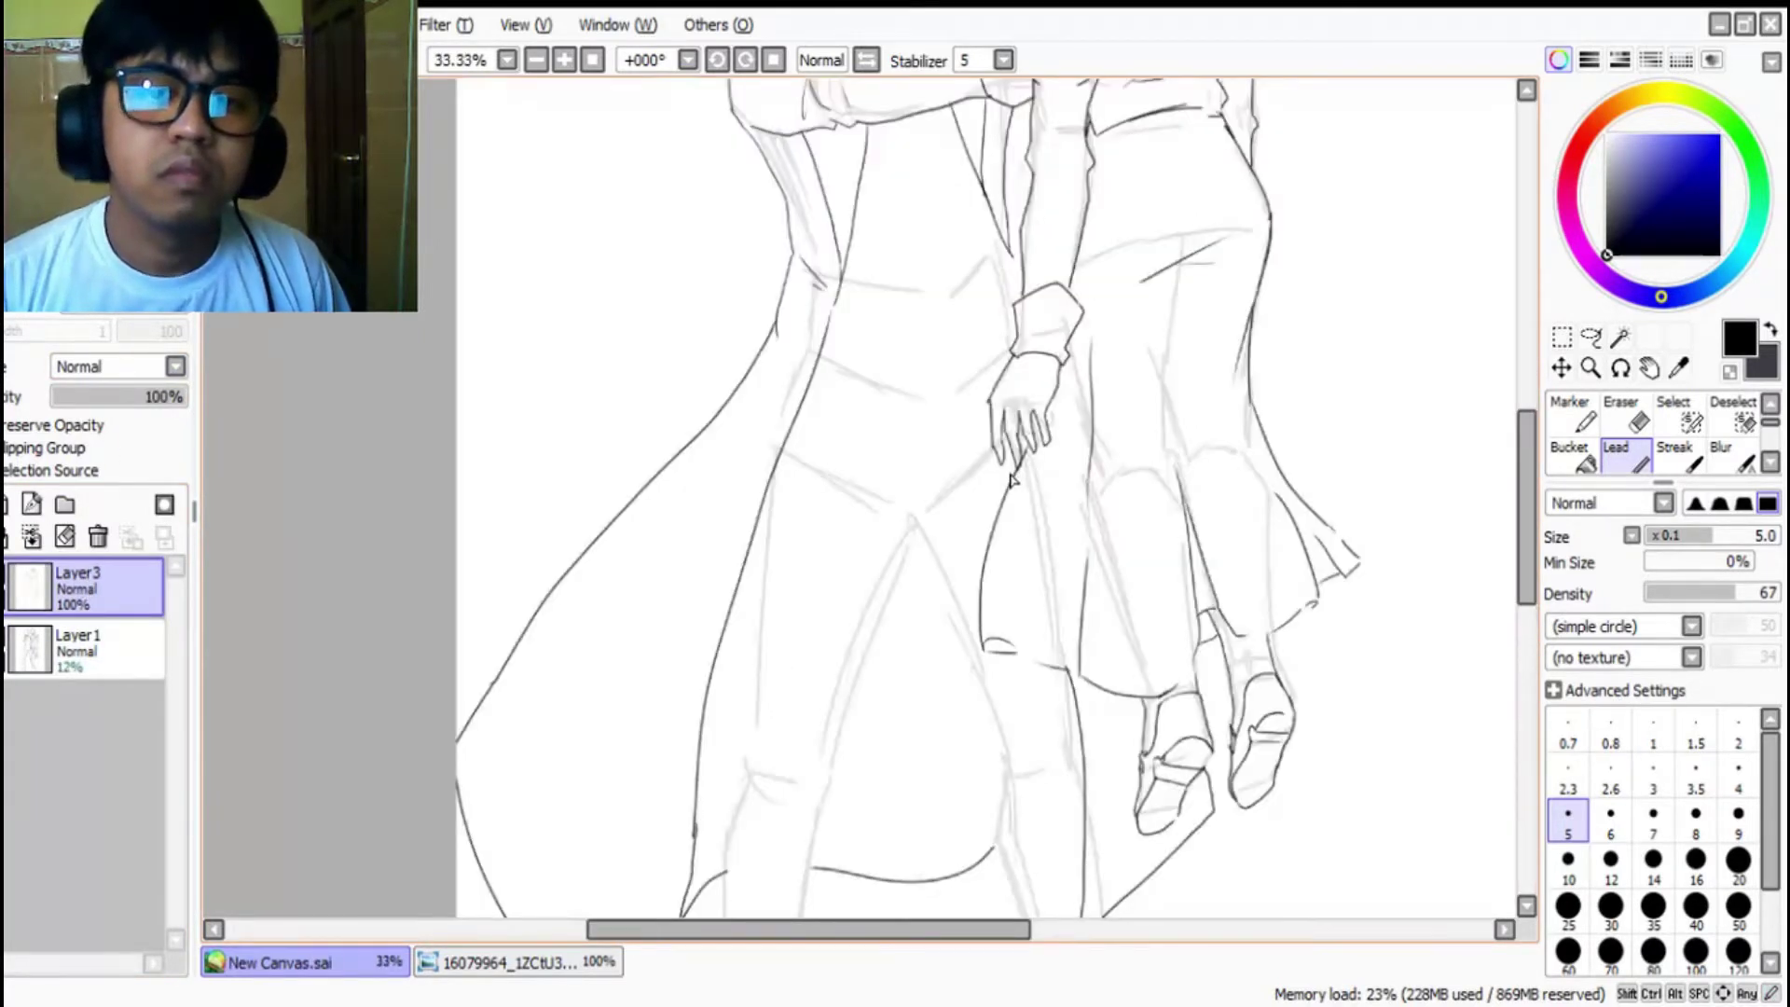
Step: Check the reference picture and try a notched vest hem across the man's waist between the coat's front edges
click(466, 961)
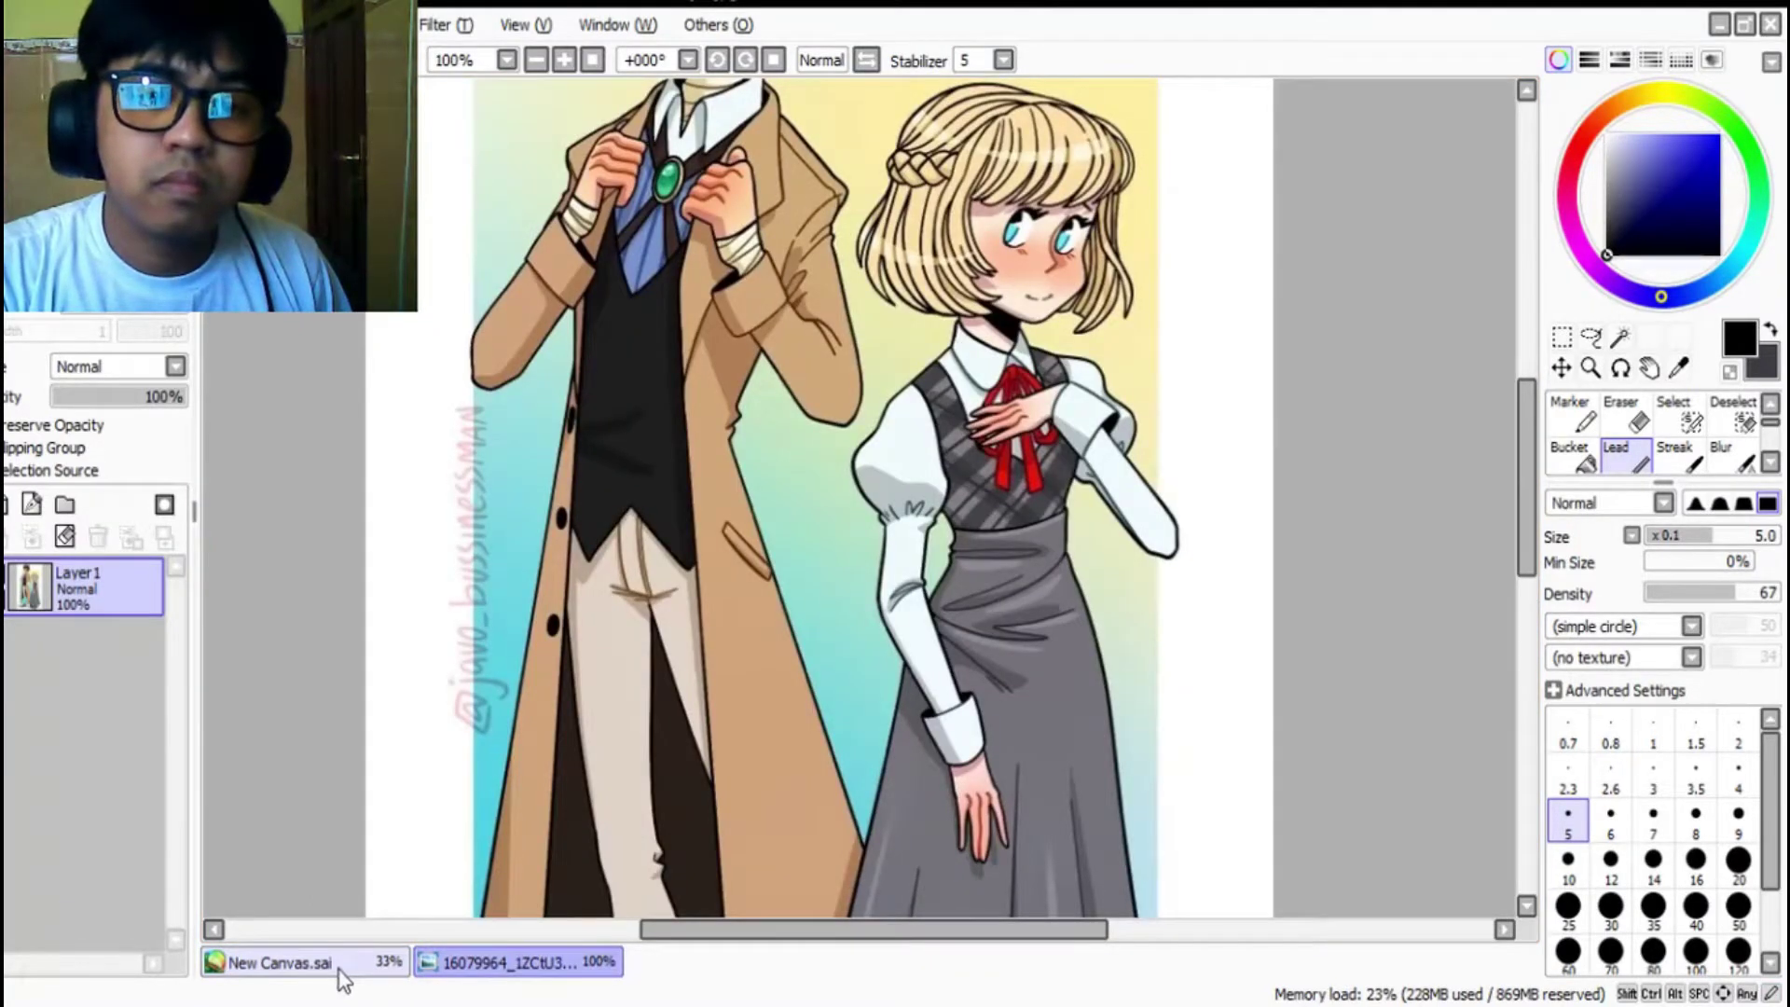
click(343, 970)
mouse_move(833, 300)
mouse_down()
mouse_move(923, 336)
mouse_move(950, 296)
mouse_move(875, 315)
mouse_move(925, 330)
mouse_move(949, 296)
mouse_move(979, 316)
mouse_move(1004, 273)
mouse_move(1013, 296)
mouse_up()
key(ctrl+z)
drag(1009, 261, 1014, 290)
drag(1003, 237, 1021, 268)
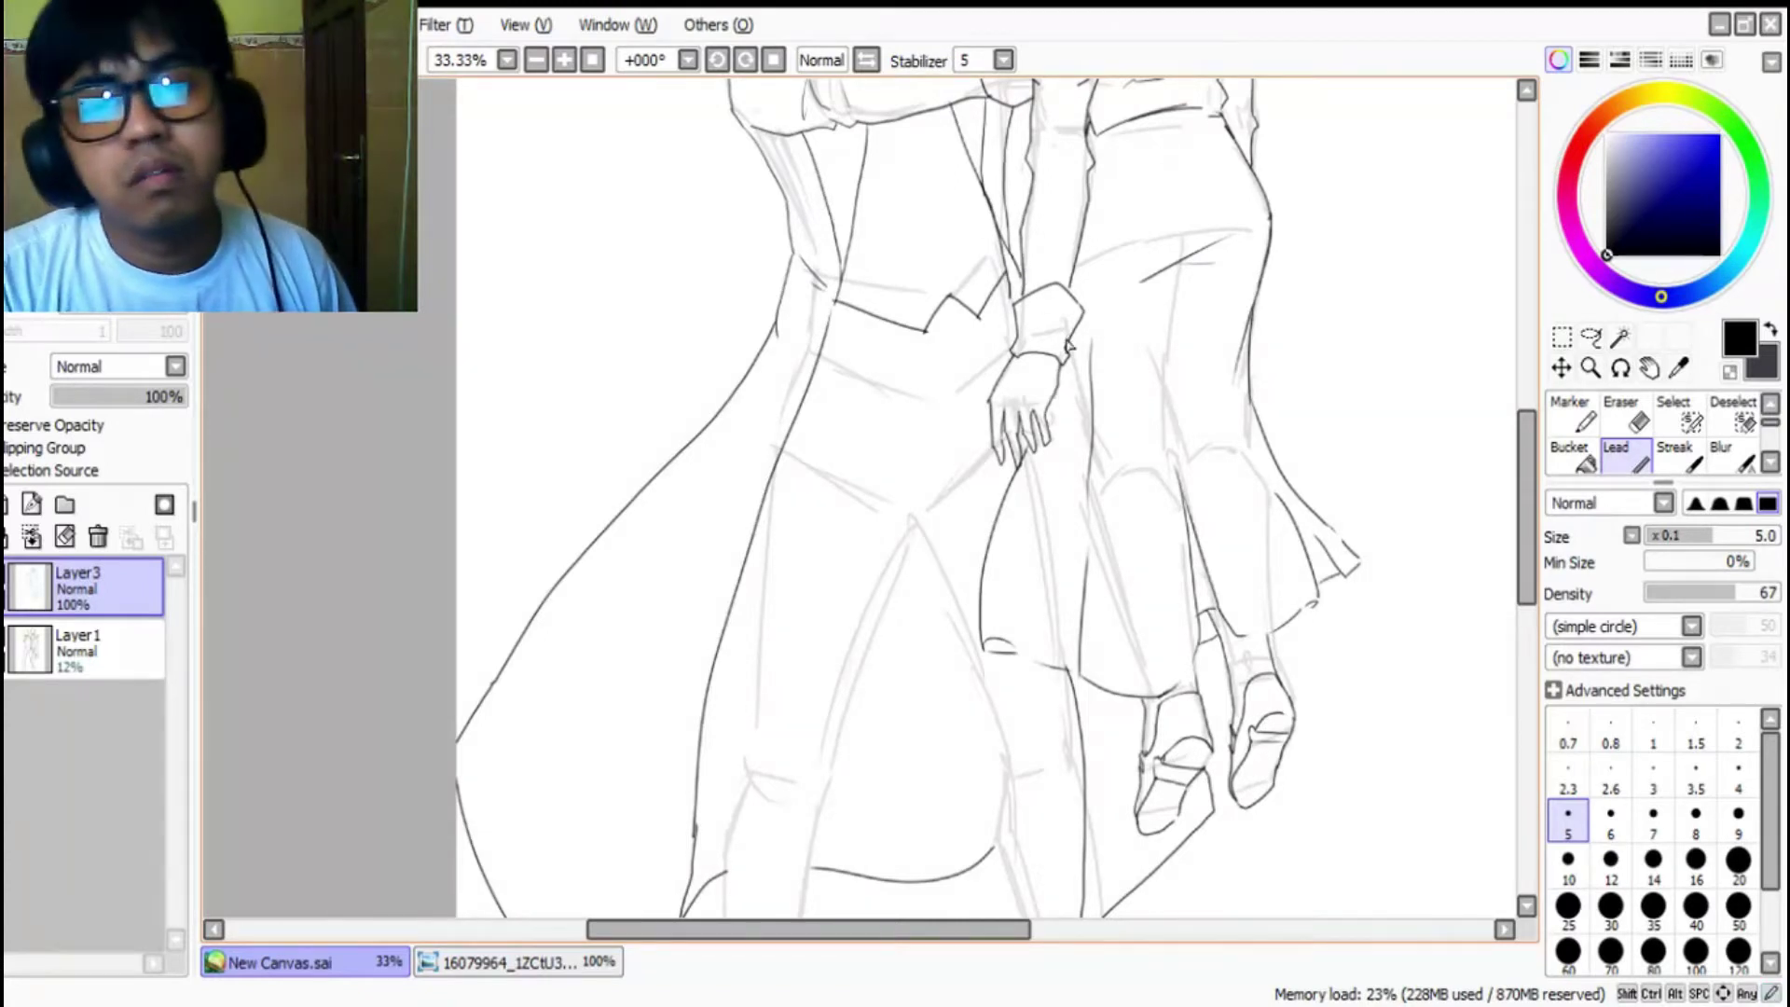
Step: Ink the pointed tie ends hanging below the man's forearm
drag(1526, 468, 1526, 393)
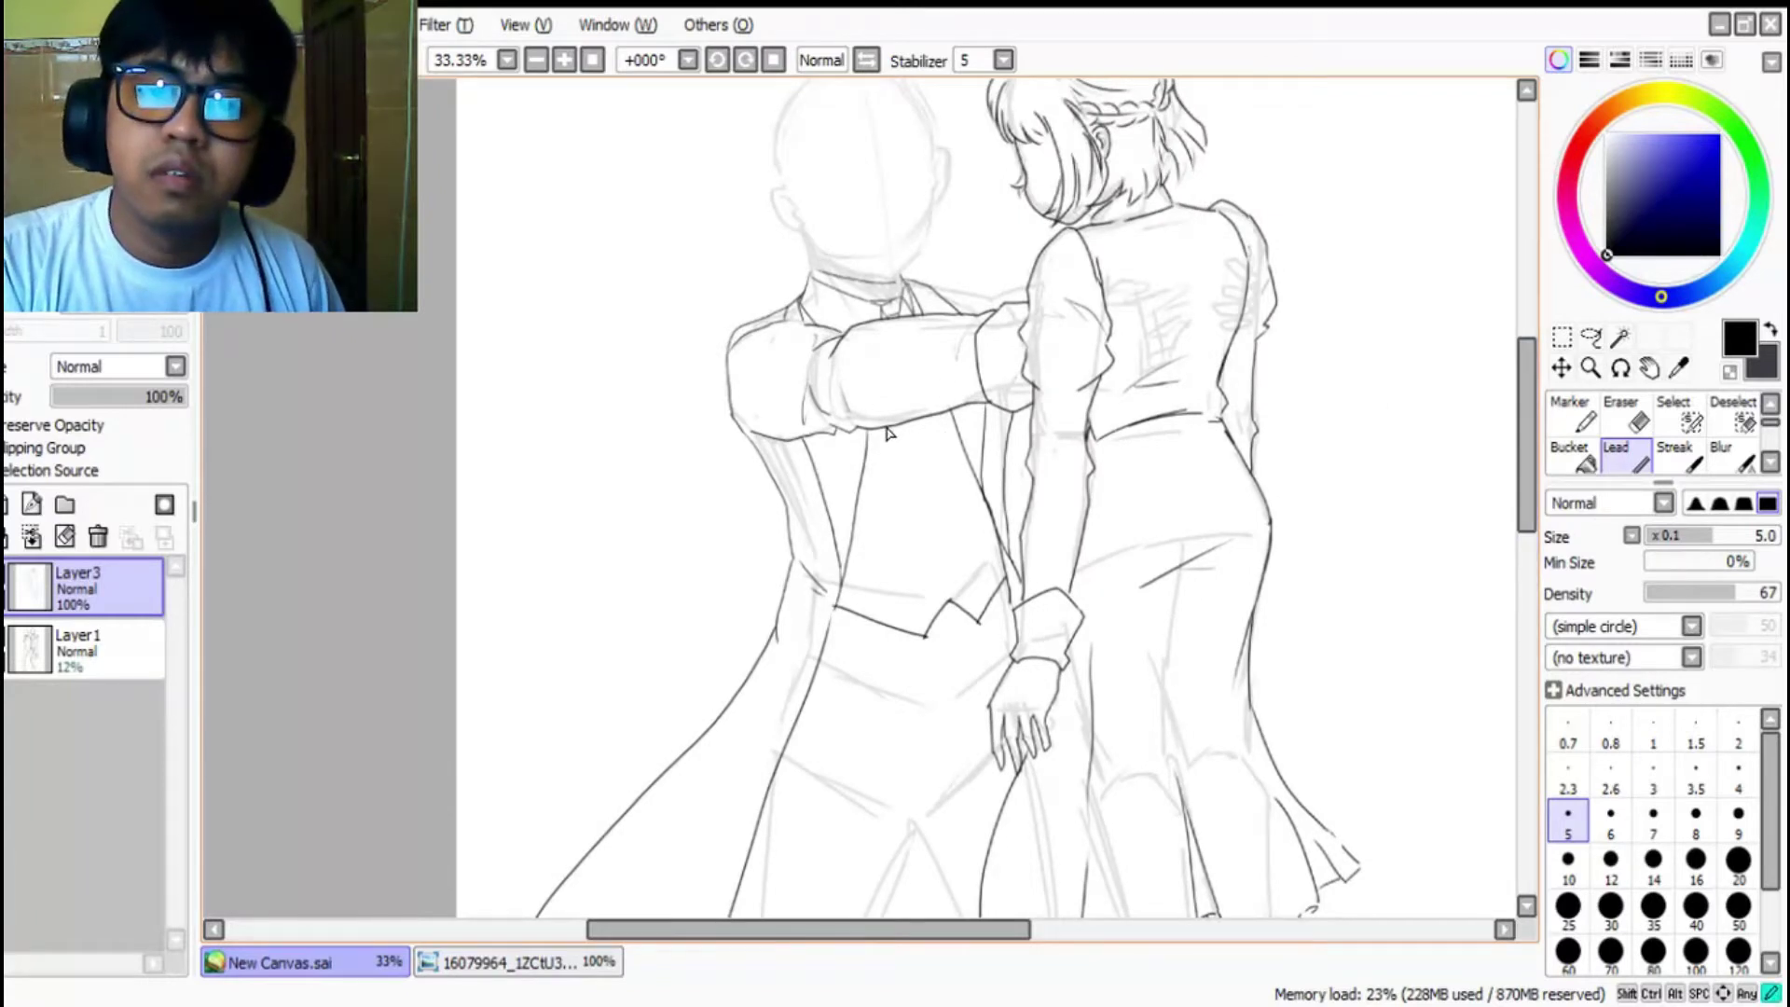
drag(945, 459, 936, 415)
scroll(1489, 482, down, 5)
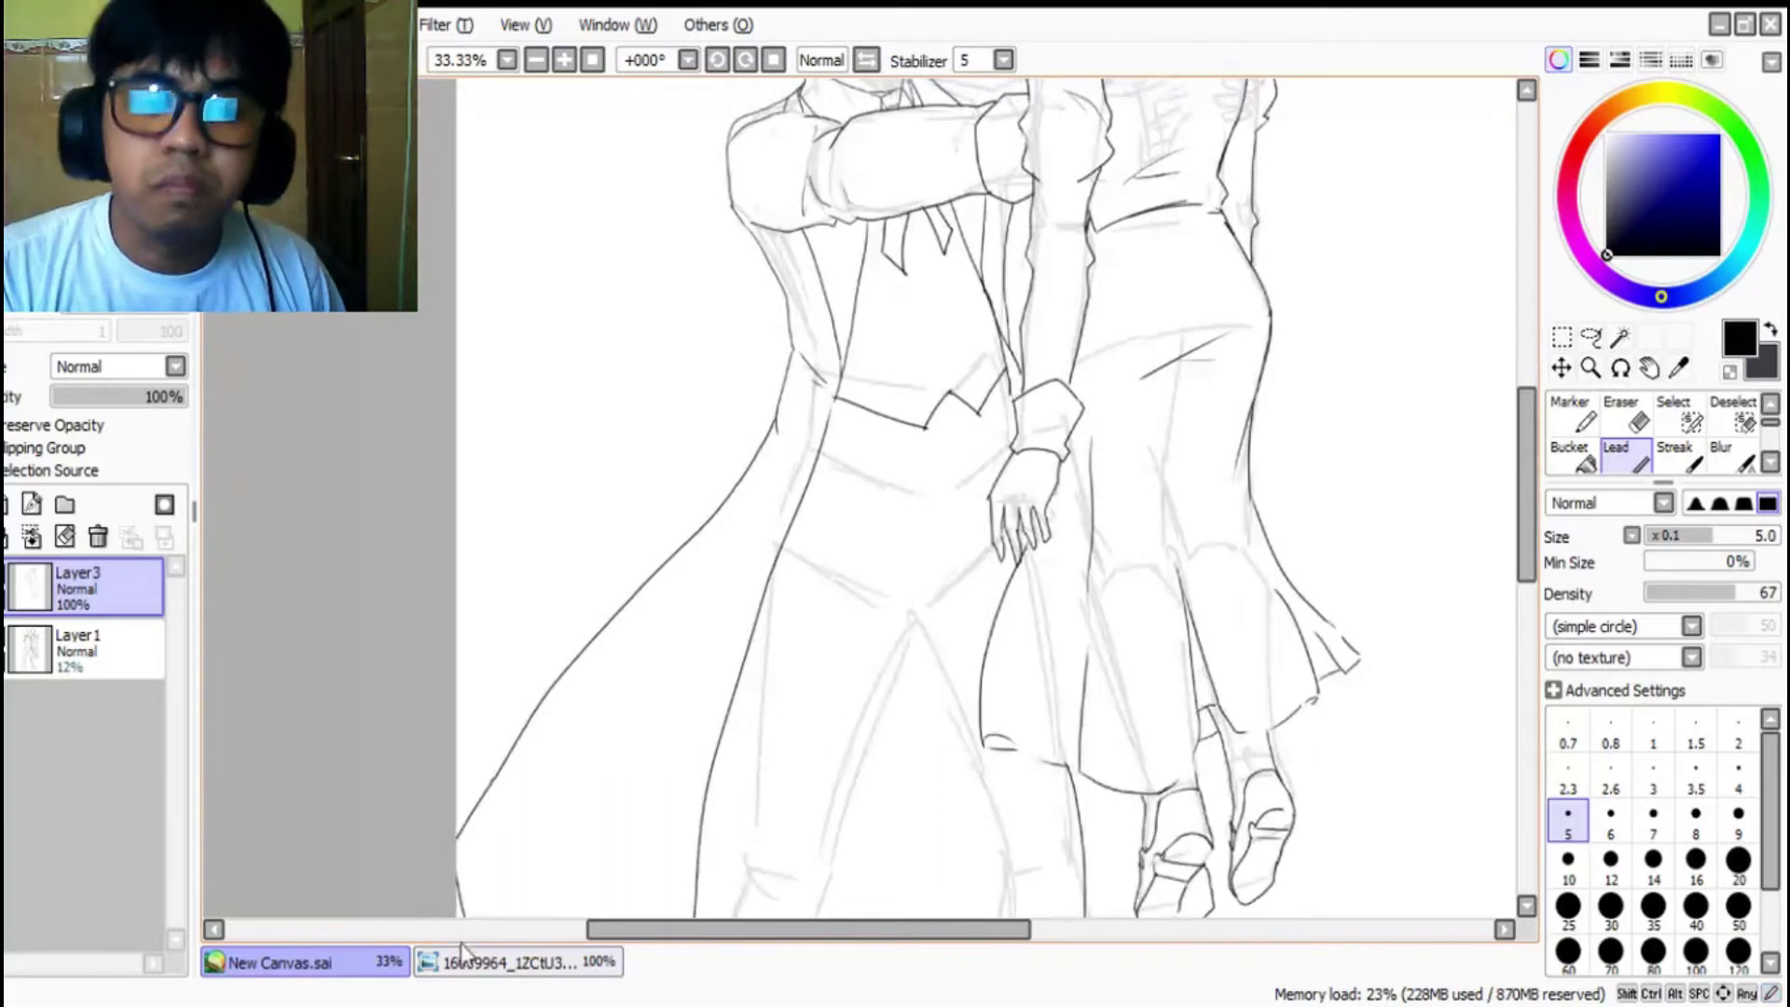
Step: Ink a notched vest hem lower down at the man's hips, following the reference picture, and erase the higher hem line
click(470, 961)
click(354, 965)
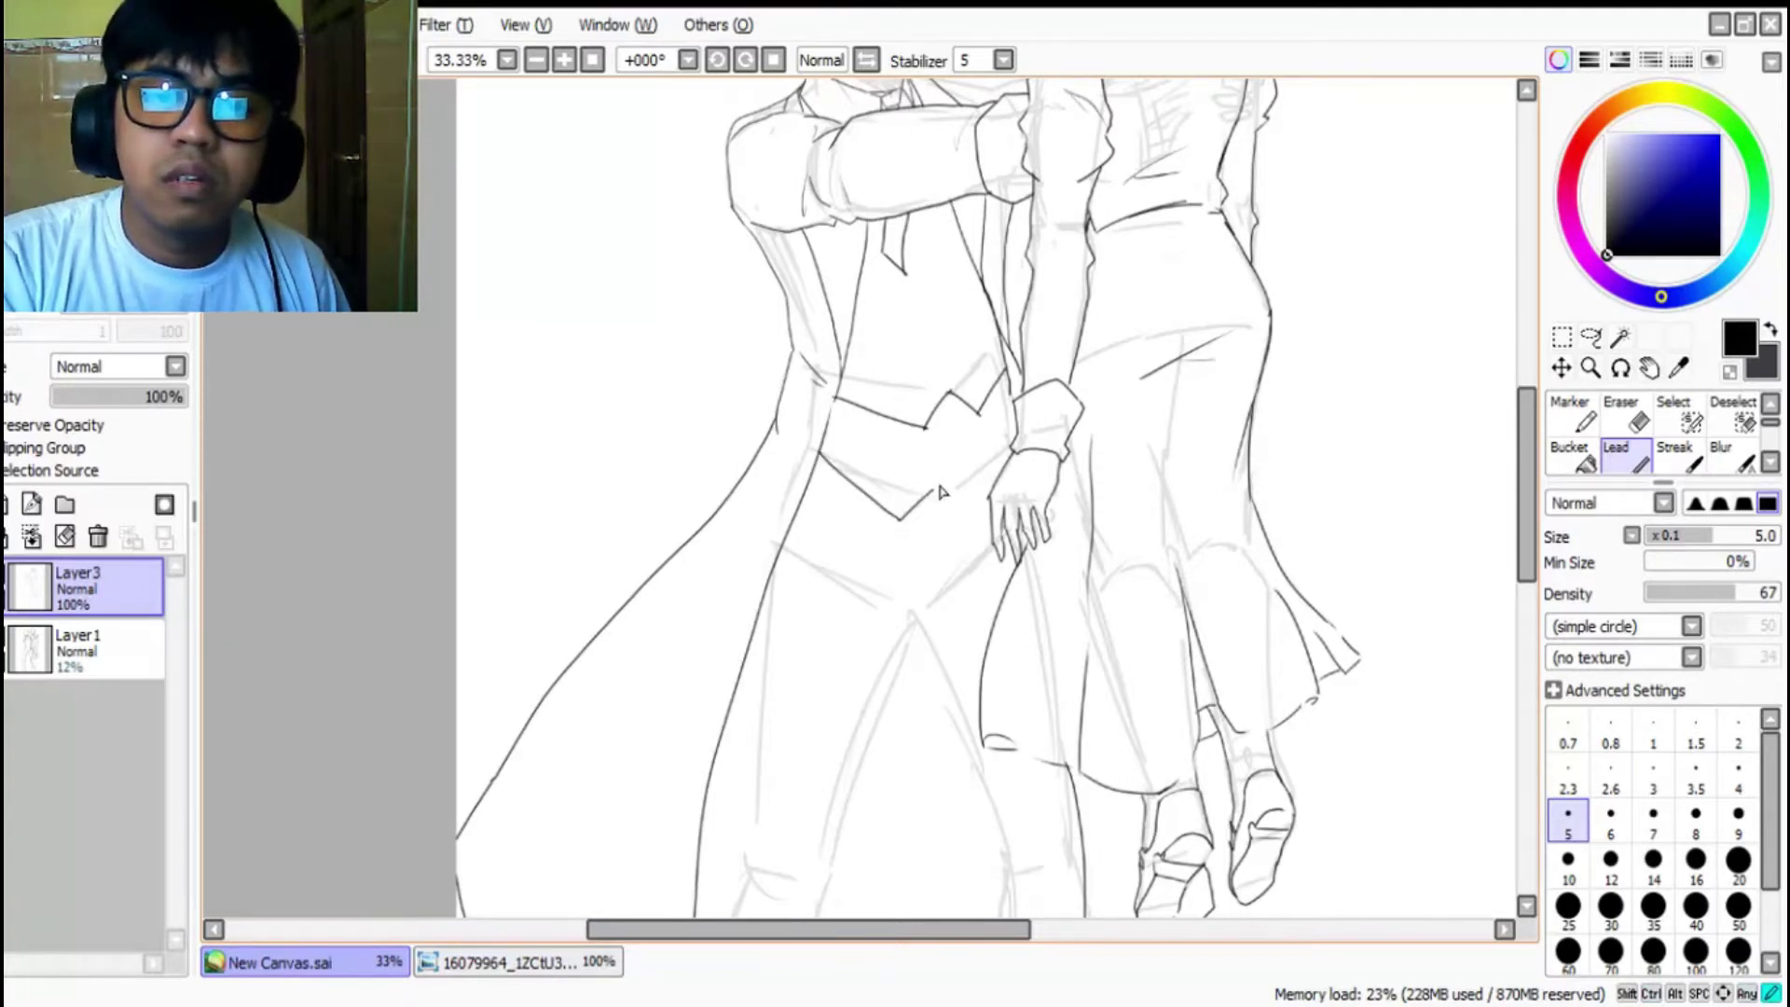
mouse_move(935, 487)
mouse_down()
mouse_move(968, 510)
mouse_move(990, 496)
mouse_up()
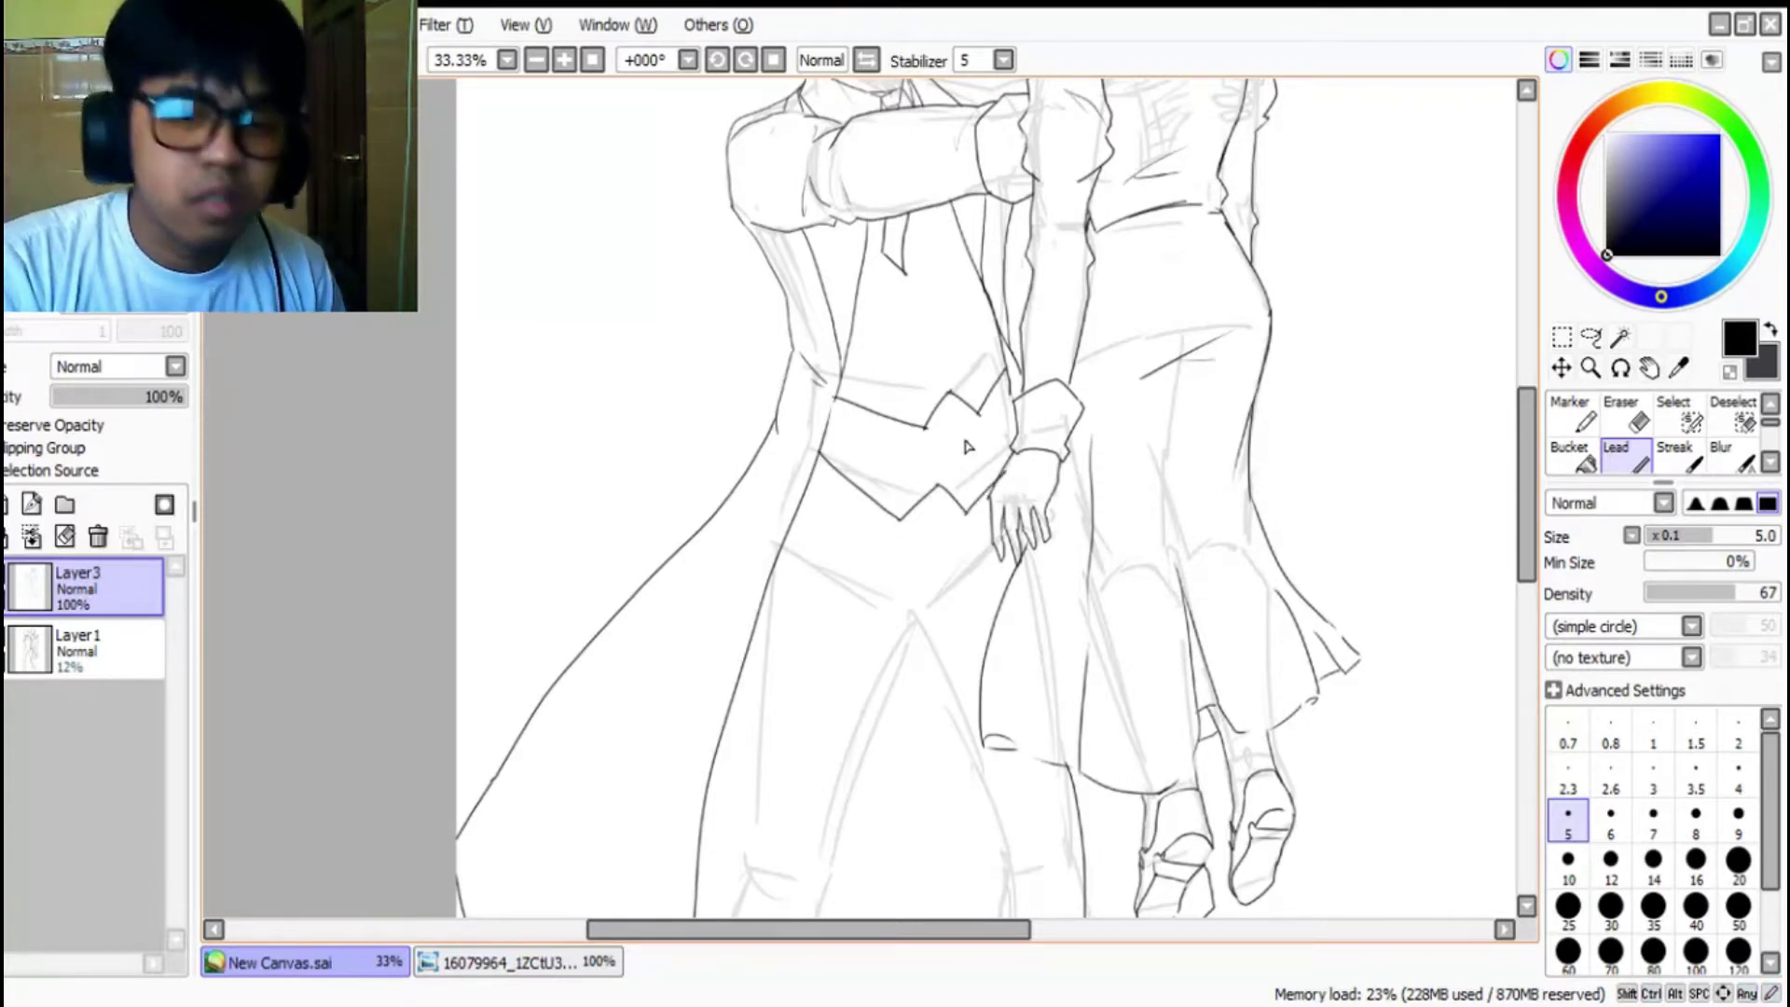
key(e)
mouse_move(839, 408)
mouse_down()
mouse_move(938, 441)
mouse_move(891, 419)
mouse_move(956, 386)
mouse_move(991, 429)
mouse_move(1002, 361)
mouse_move(970, 427)
mouse_up()
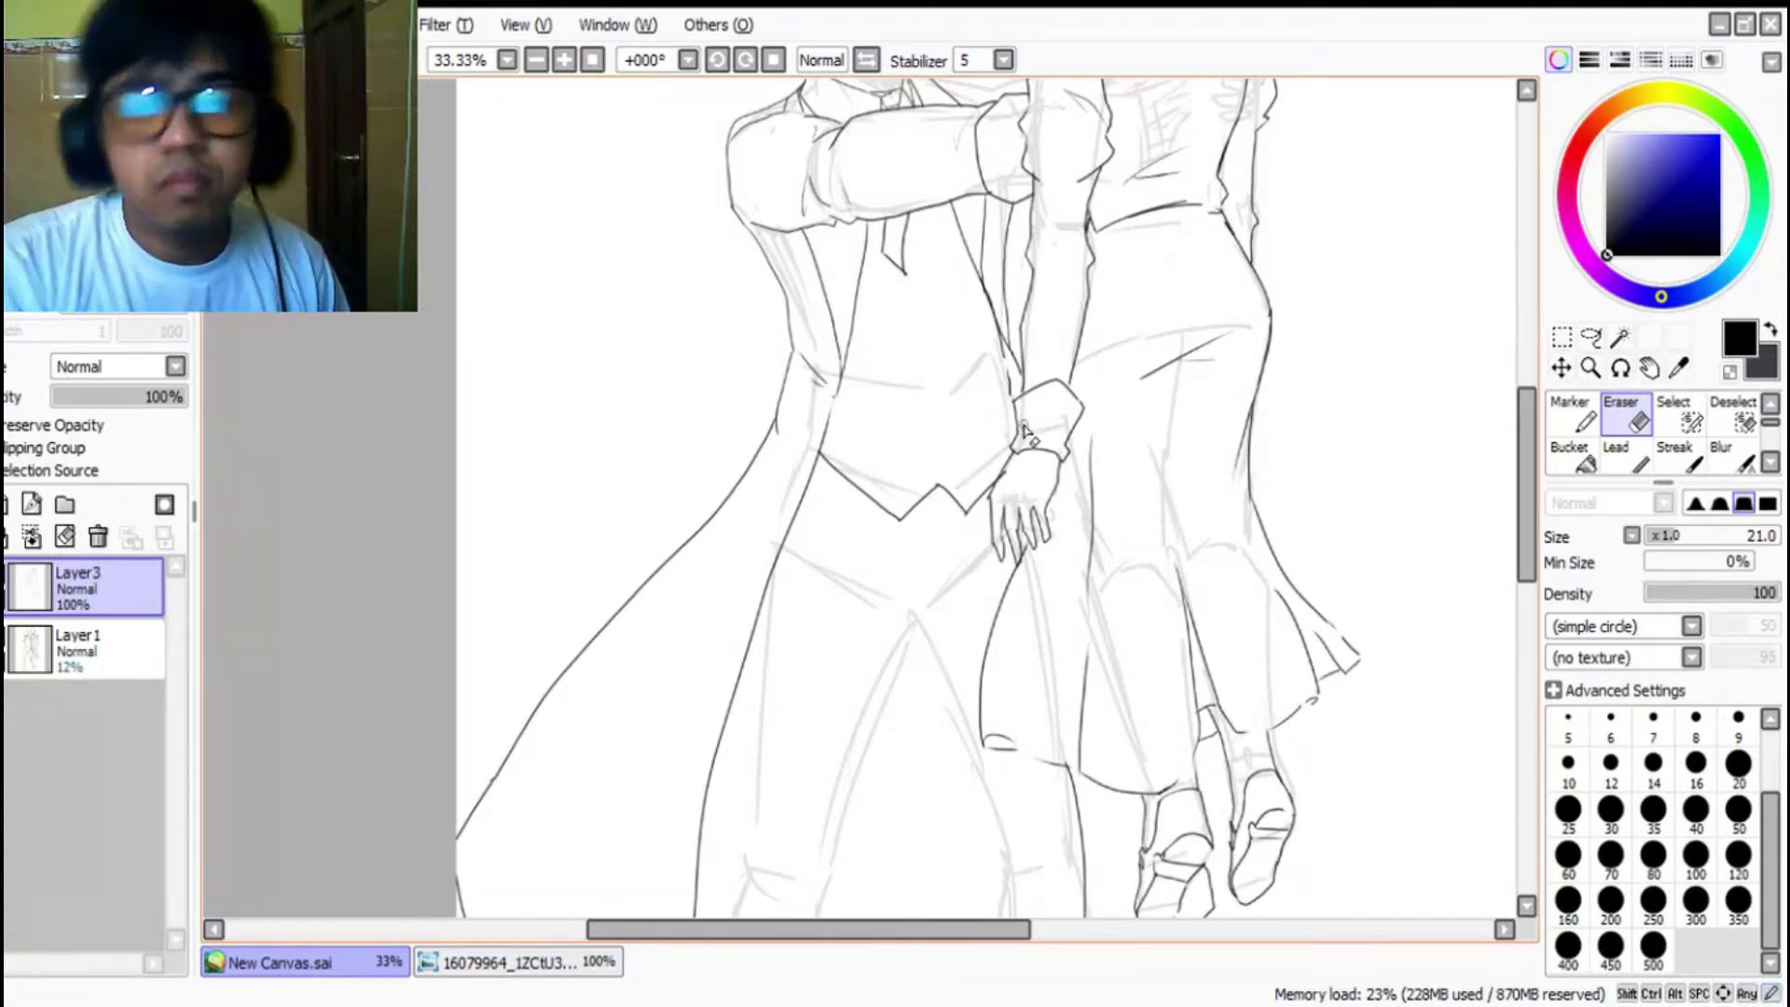
Step: With the Lead tool at size 5.0, redraw the tie end on the woman's side below the man's forearm
key(n)
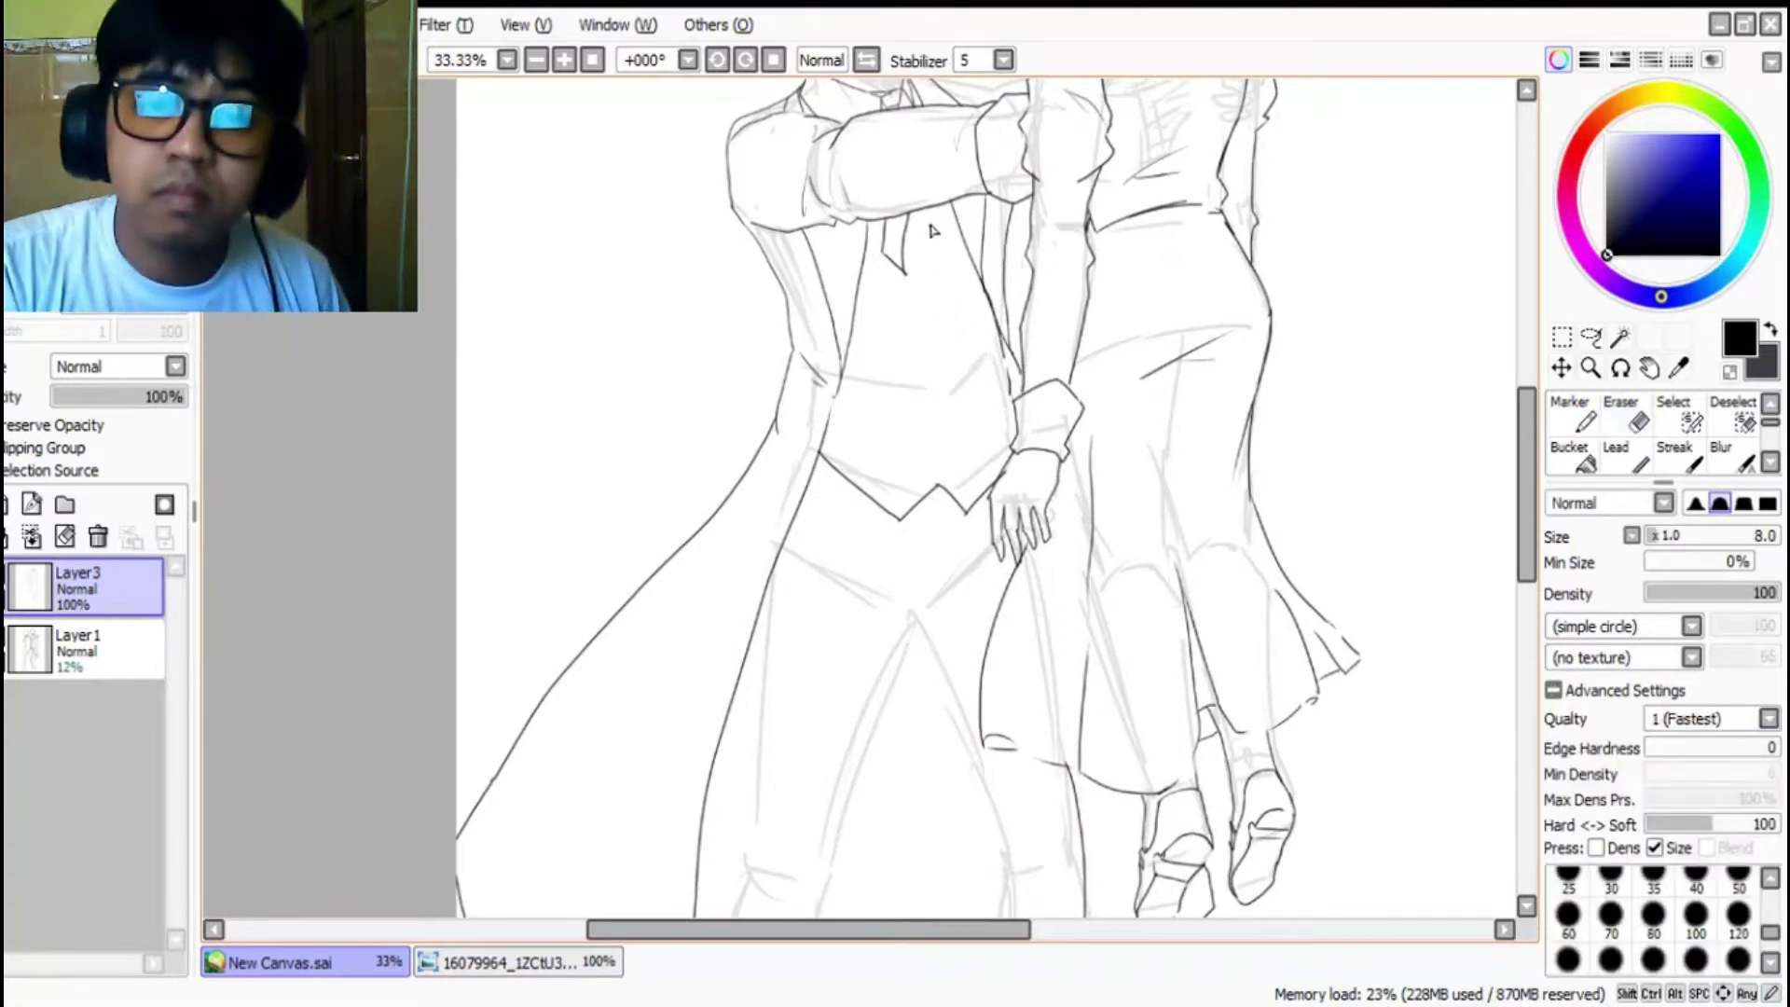
key(ctrl+z)
click(1615, 457)
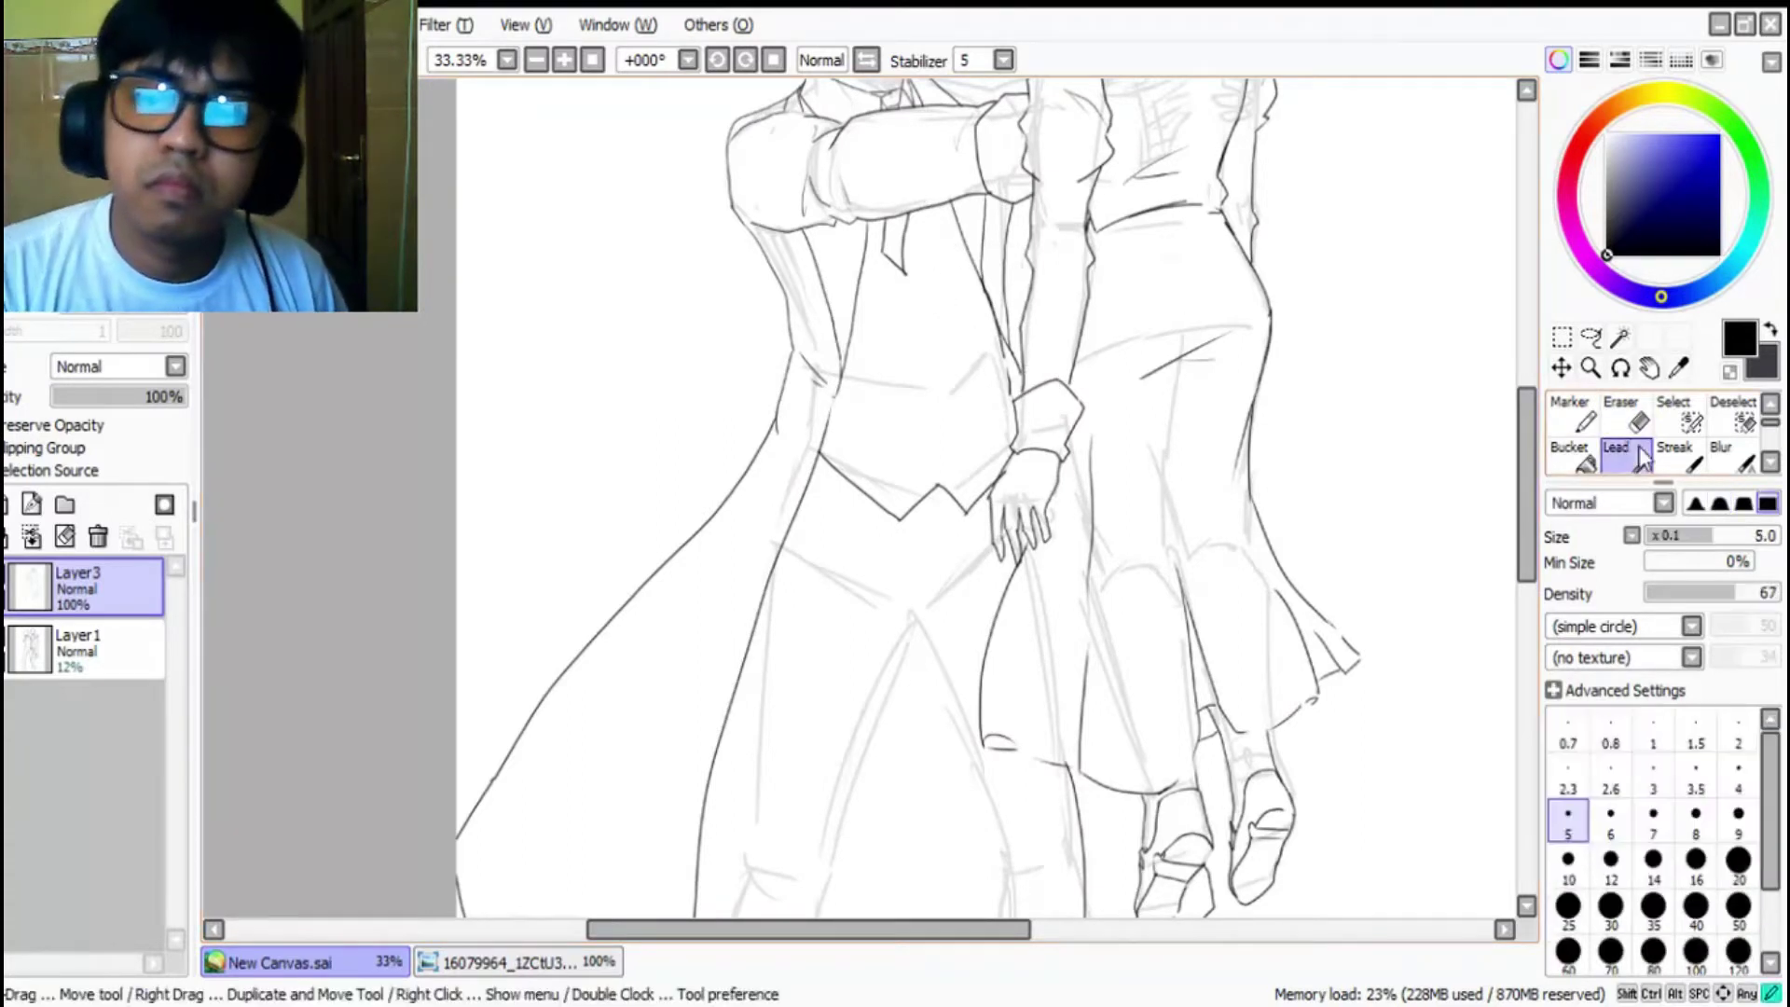
drag(923, 219, 940, 263)
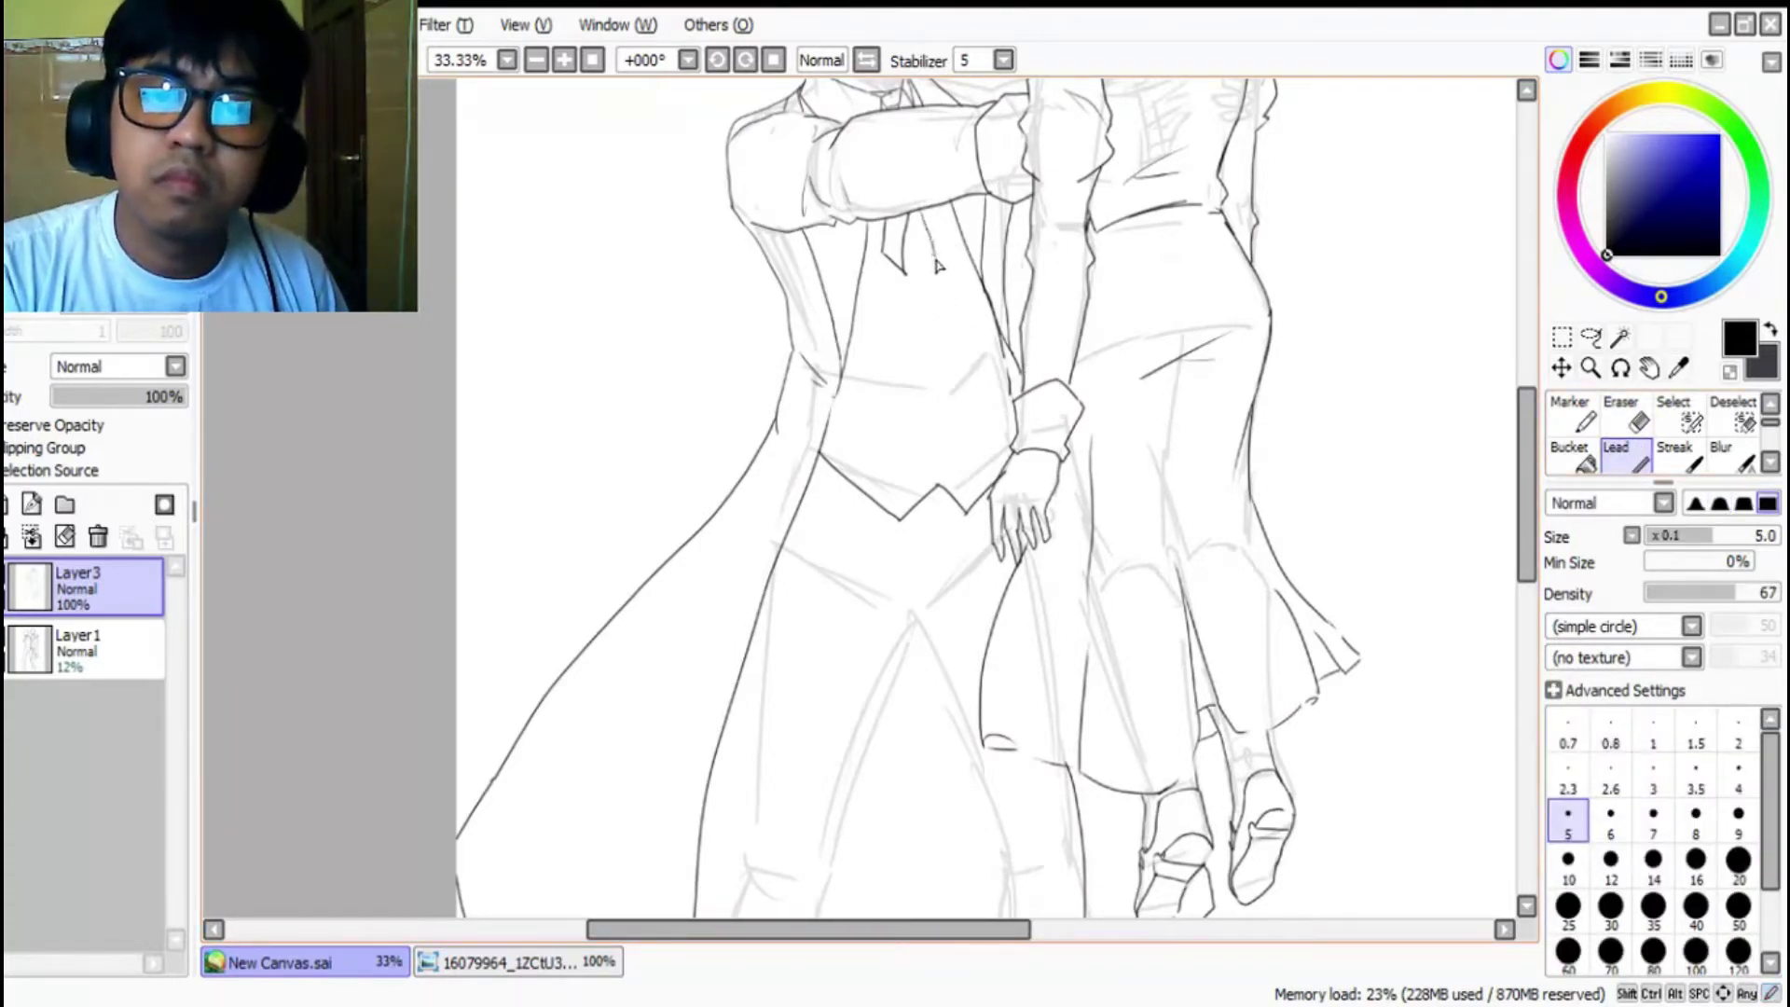
key(ctrl+z)
key(ctrl+z)
drag(921, 215, 935, 266)
drag(935, 206, 948, 245)
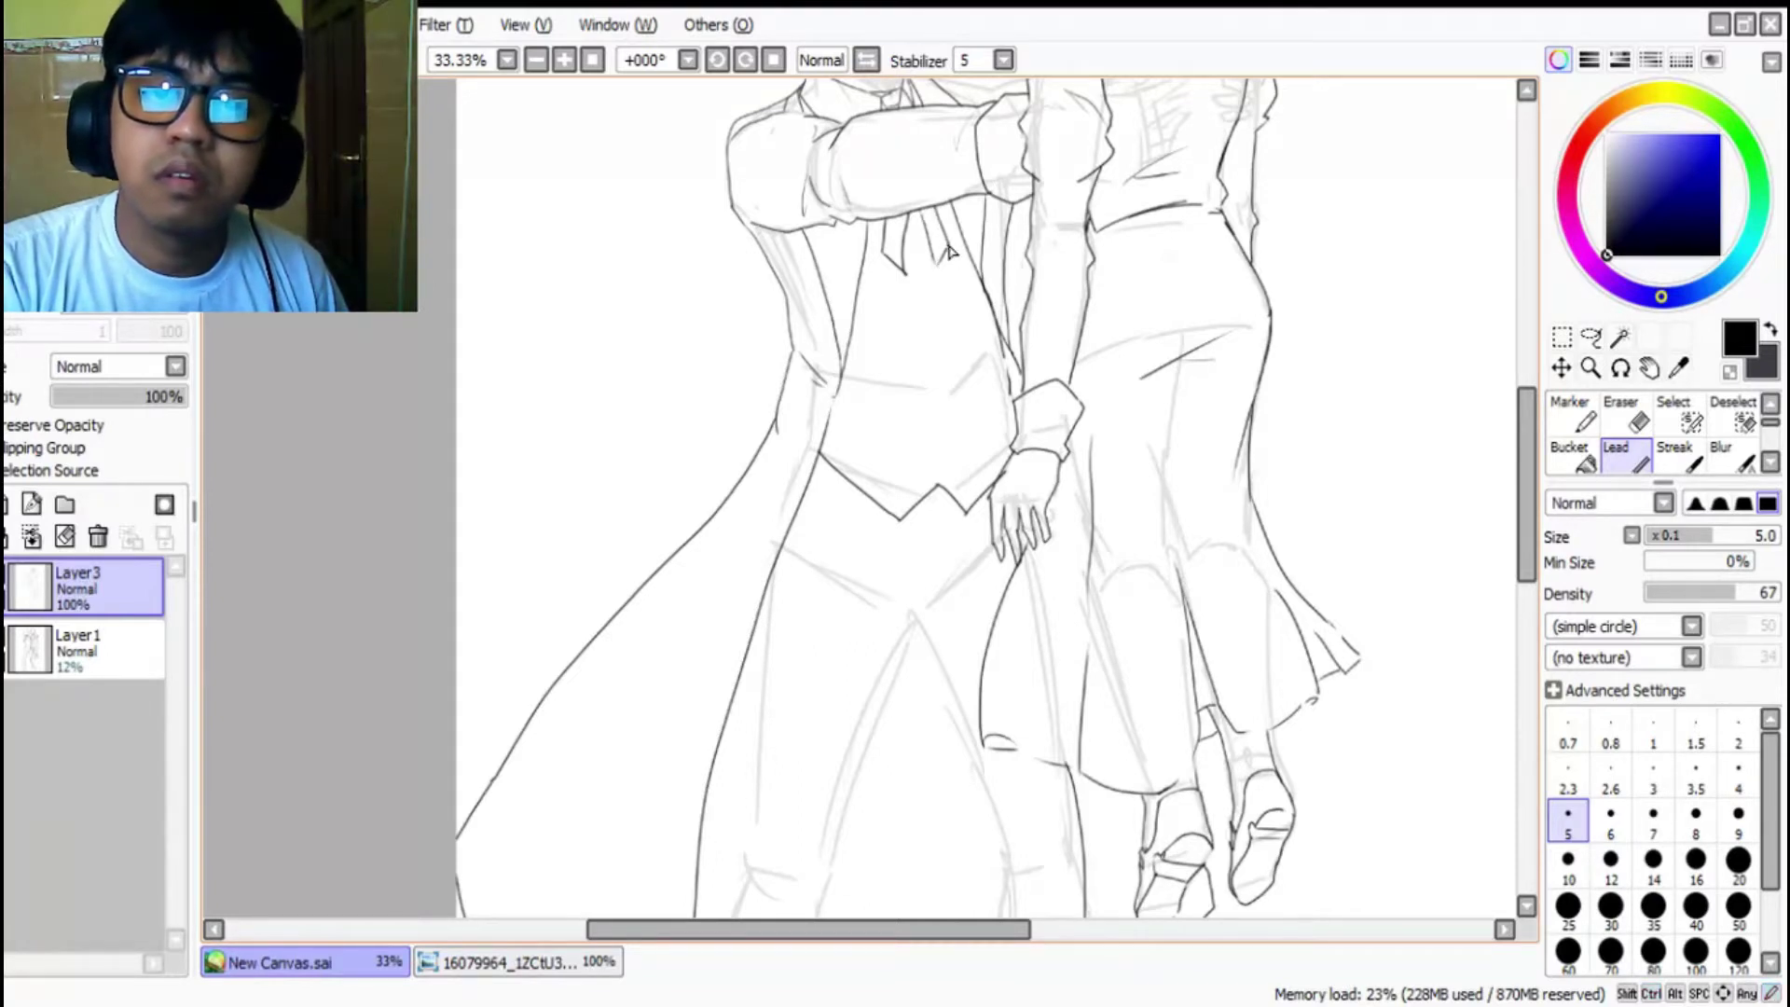
Step: Ink the trouser fly below the vest's notch and the short folds at the crotch
drag(1531, 524, 1533, 570)
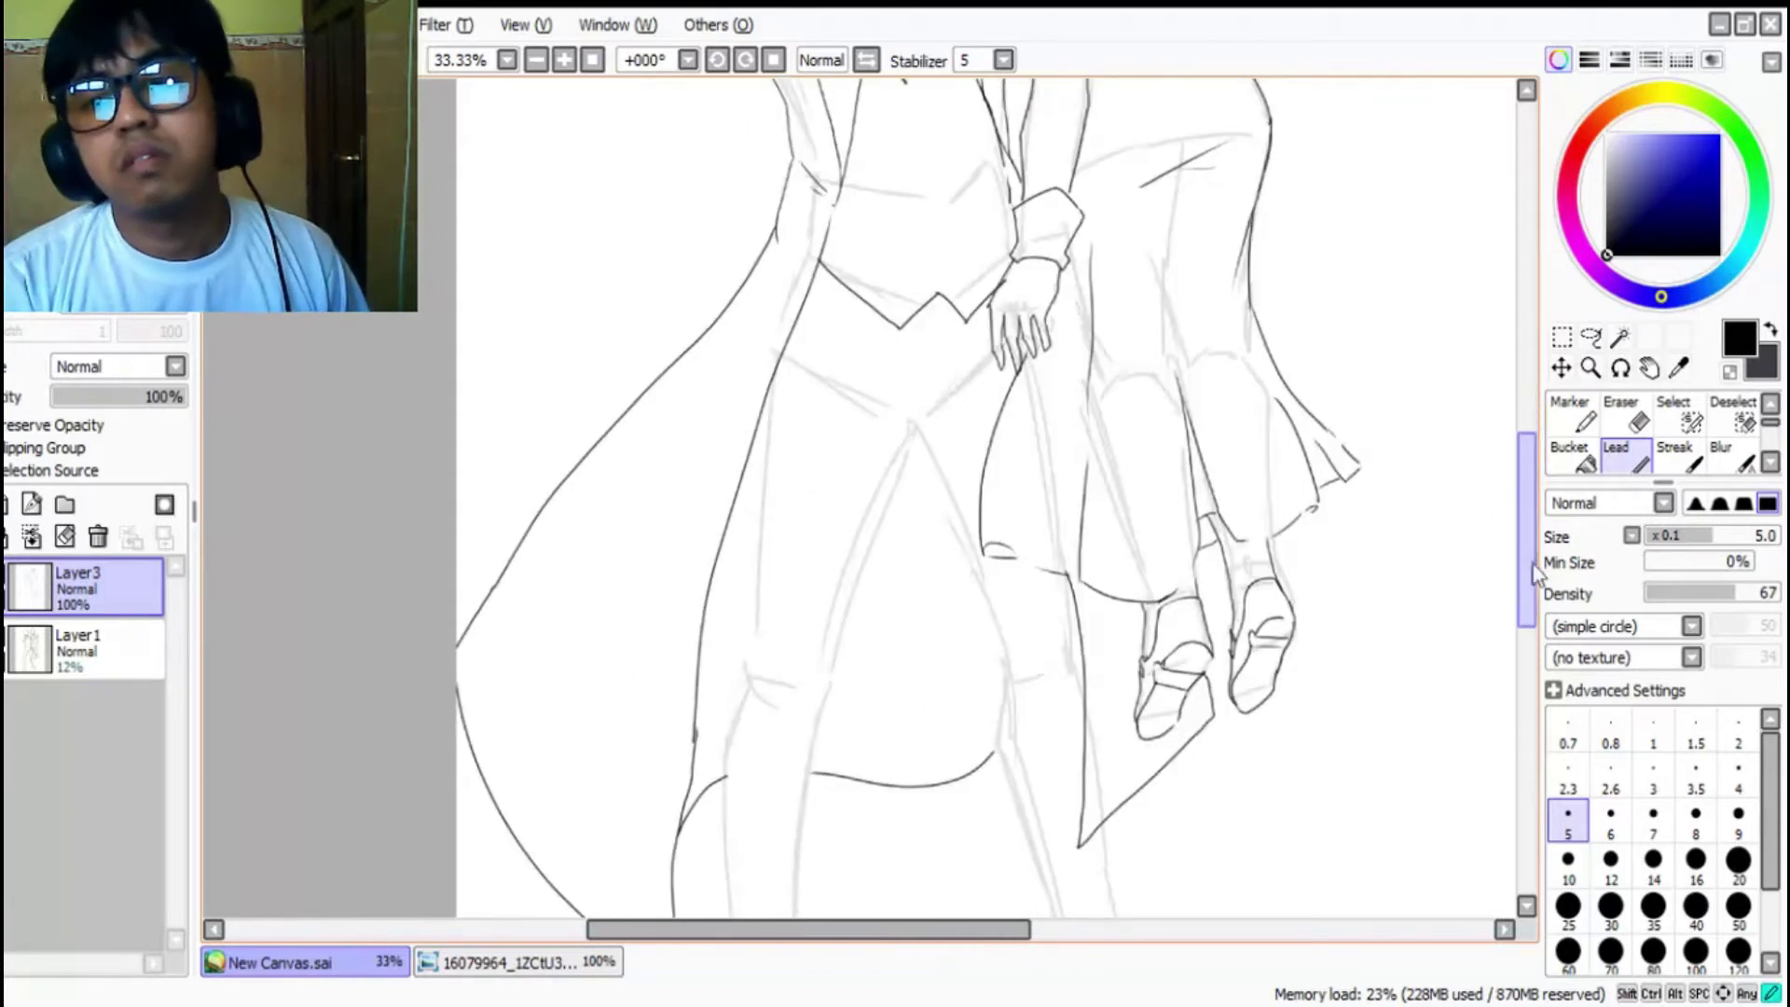
mouse_move(918, 313)
mouse_down()
mouse_move(961, 312)
mouse_move(916, 353)
mouse_move(918, 417)
mouse_move(975, 398)
mouse_up()
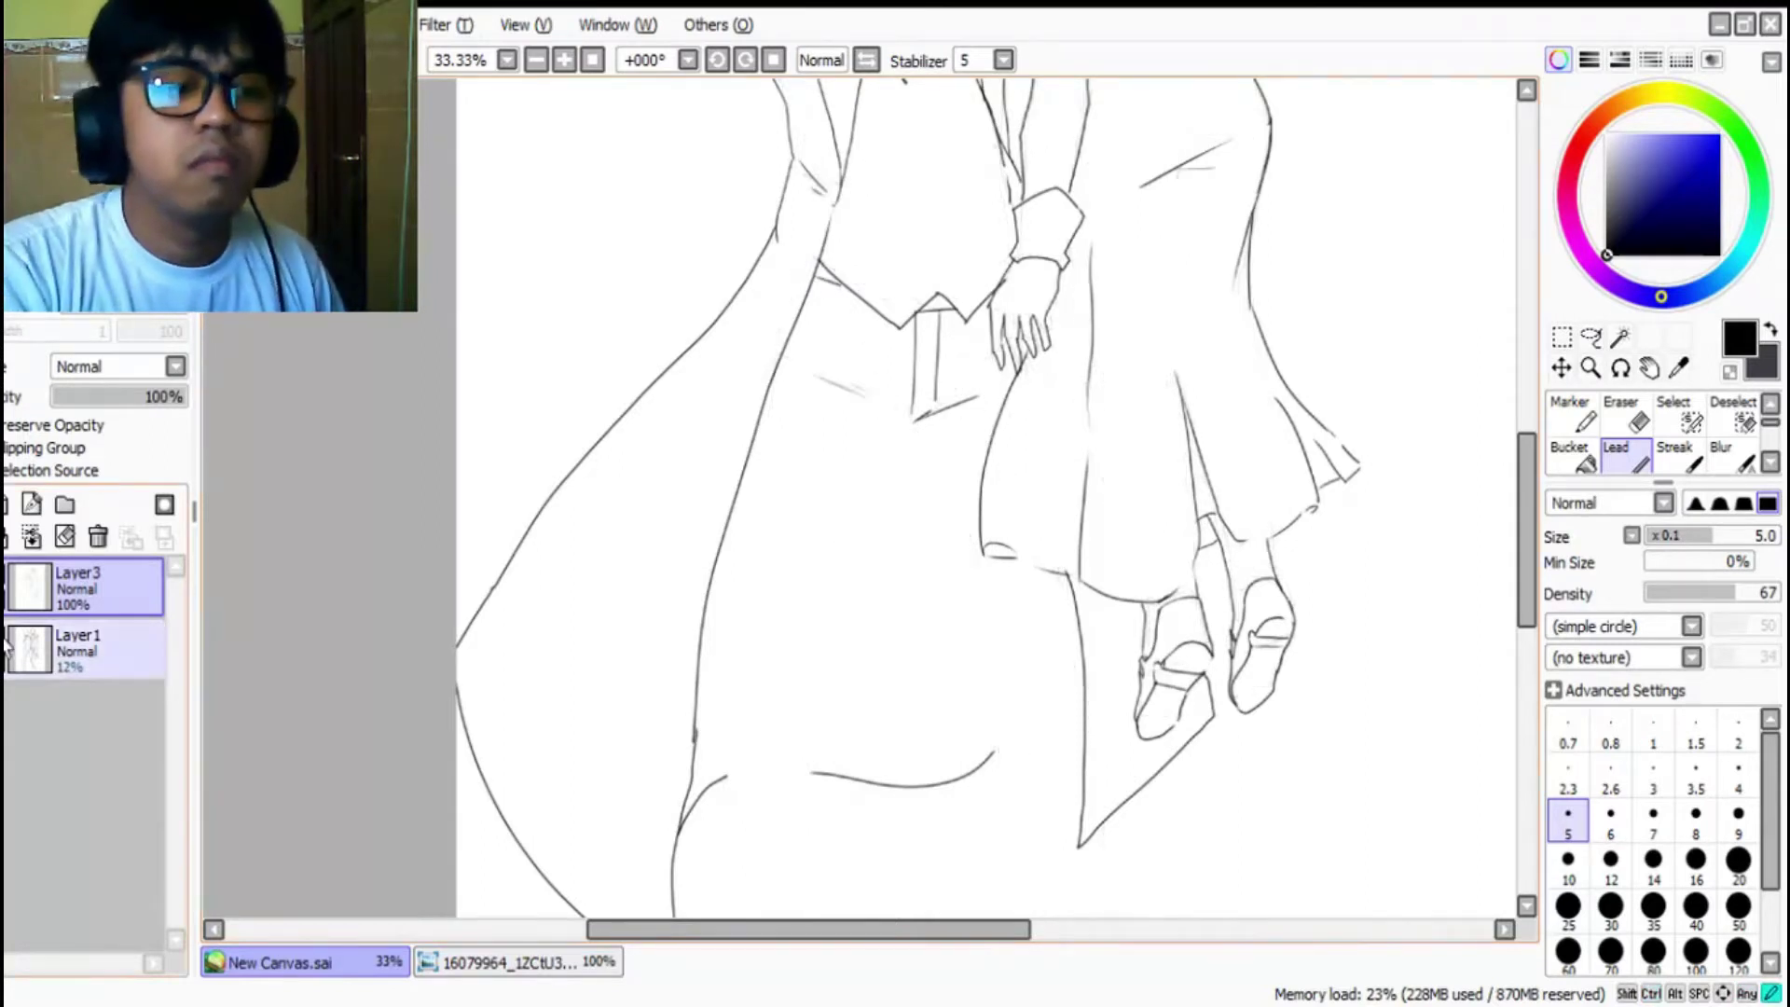
scroll(629, 665, down, 3)
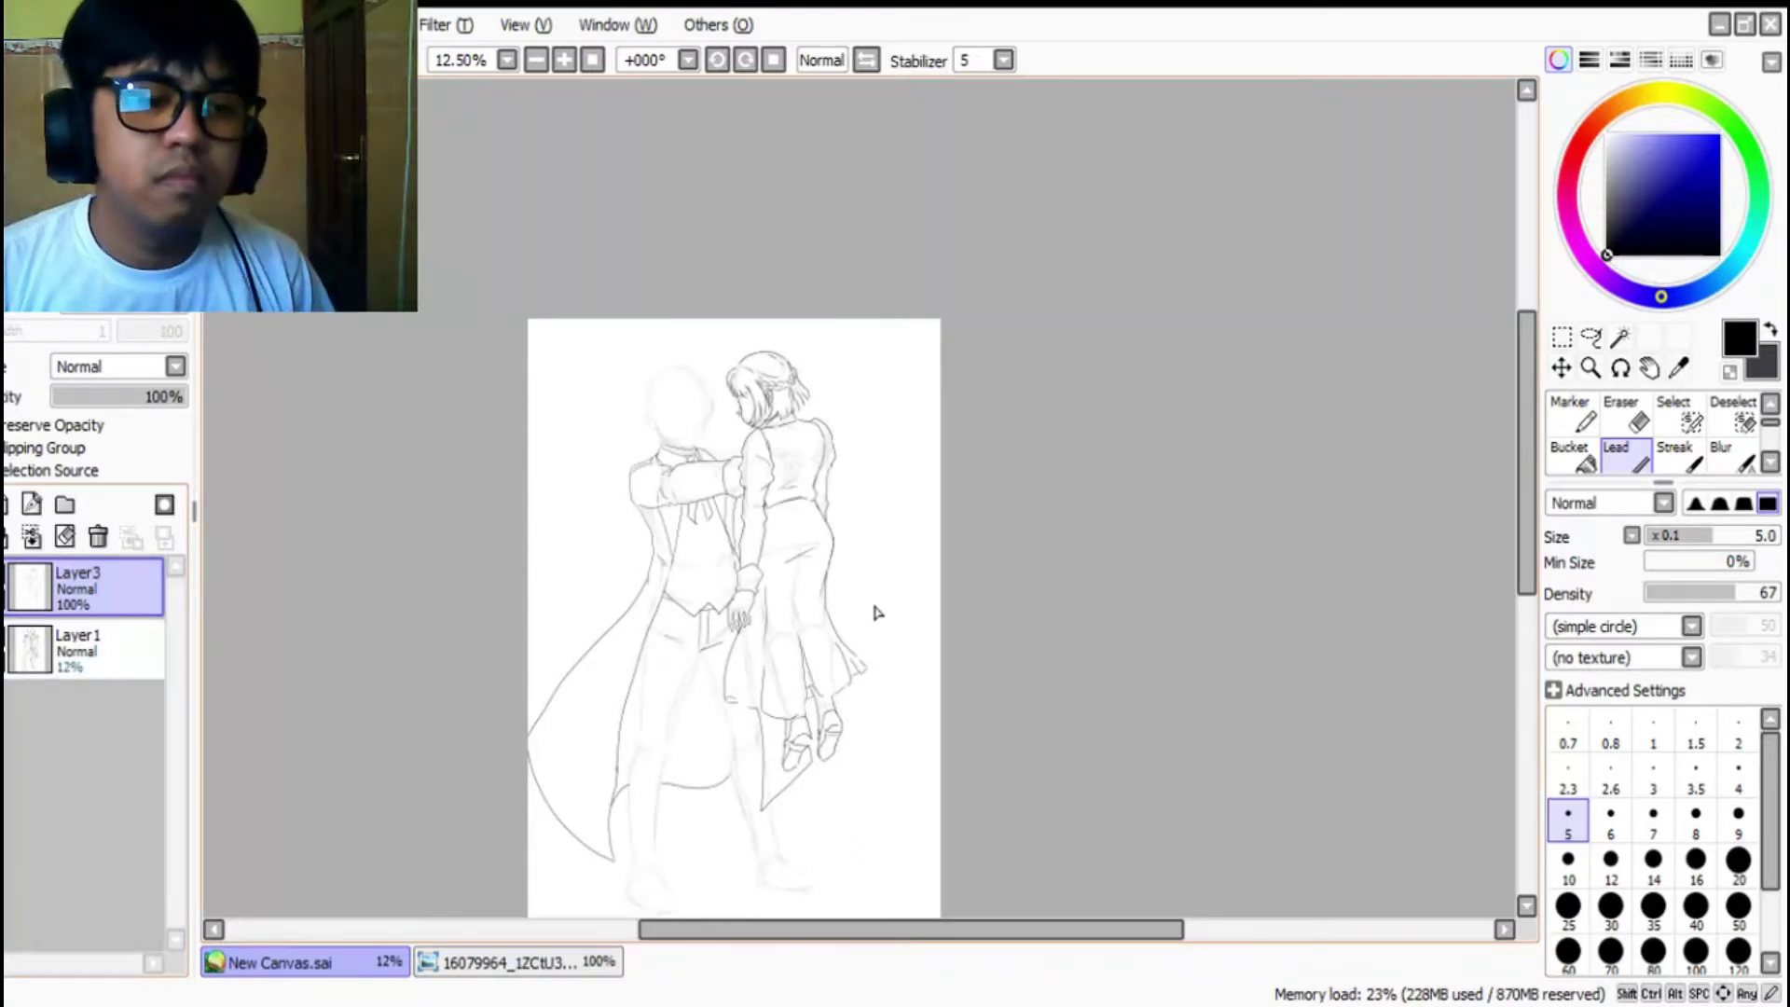
scroll(655, 765, up, 2)
Step: Check the reference picture's trousers and ink the man's thighs from the crotch and hip down to the knees
click(485, 970)
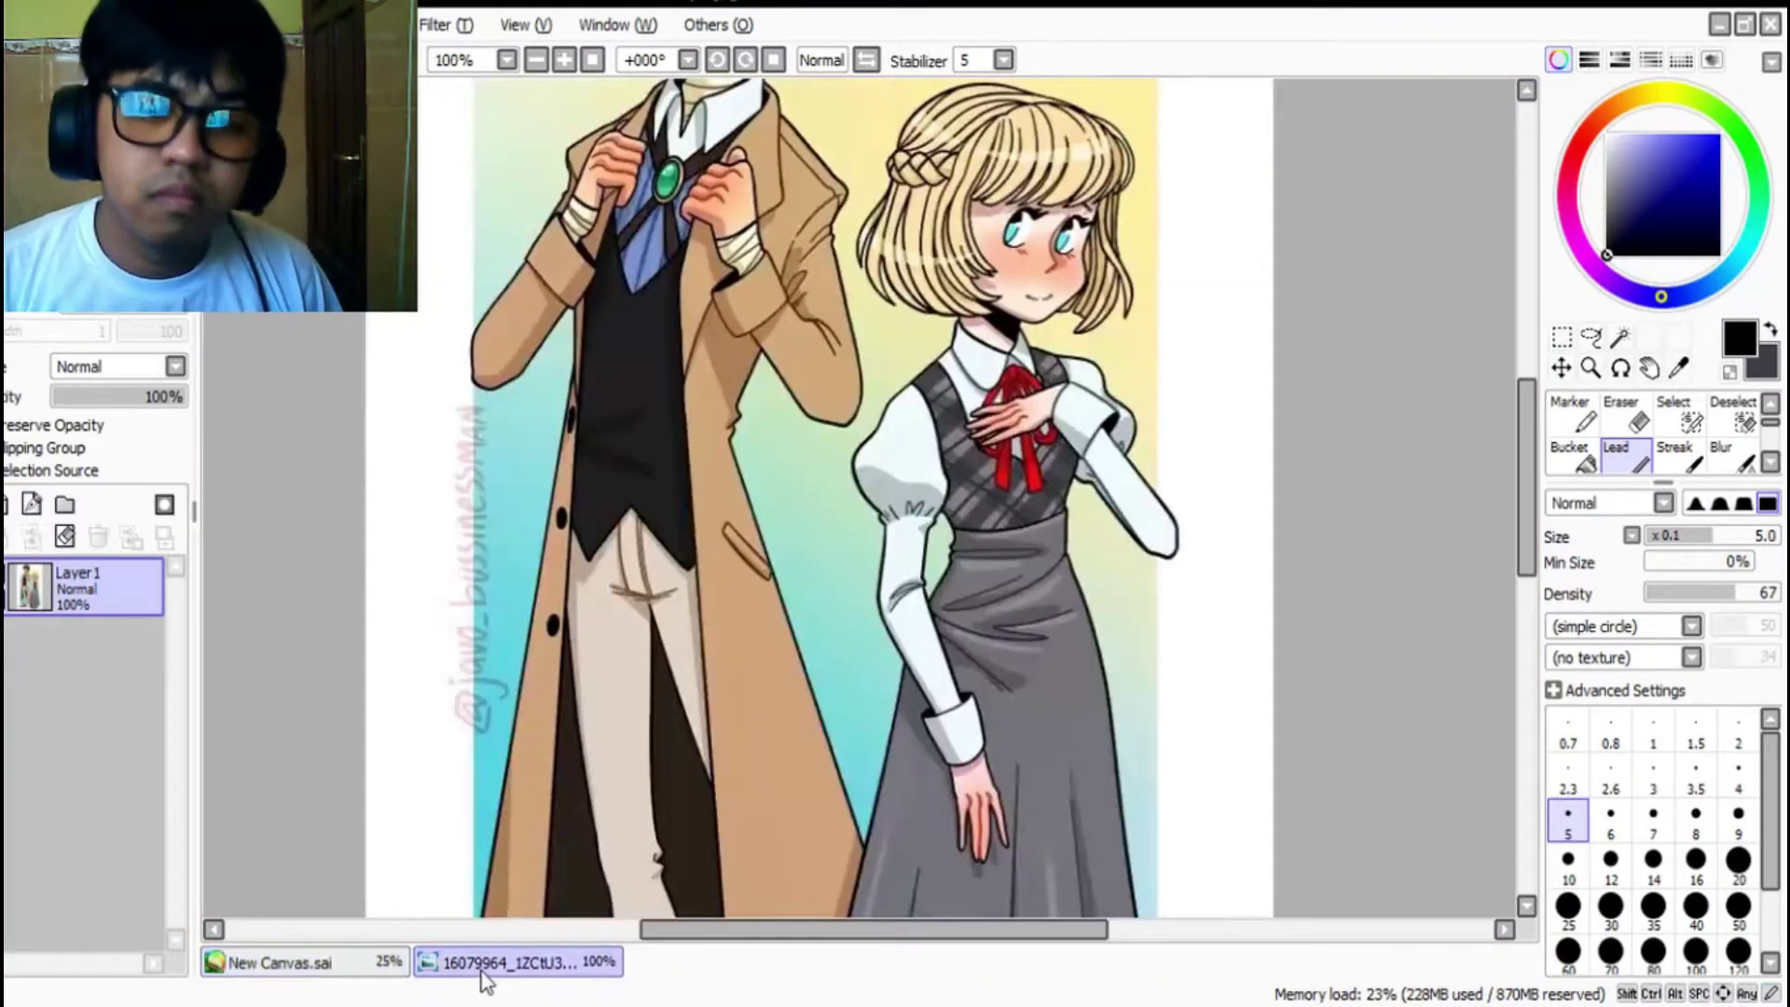
scroll(466, 944, down, 1)
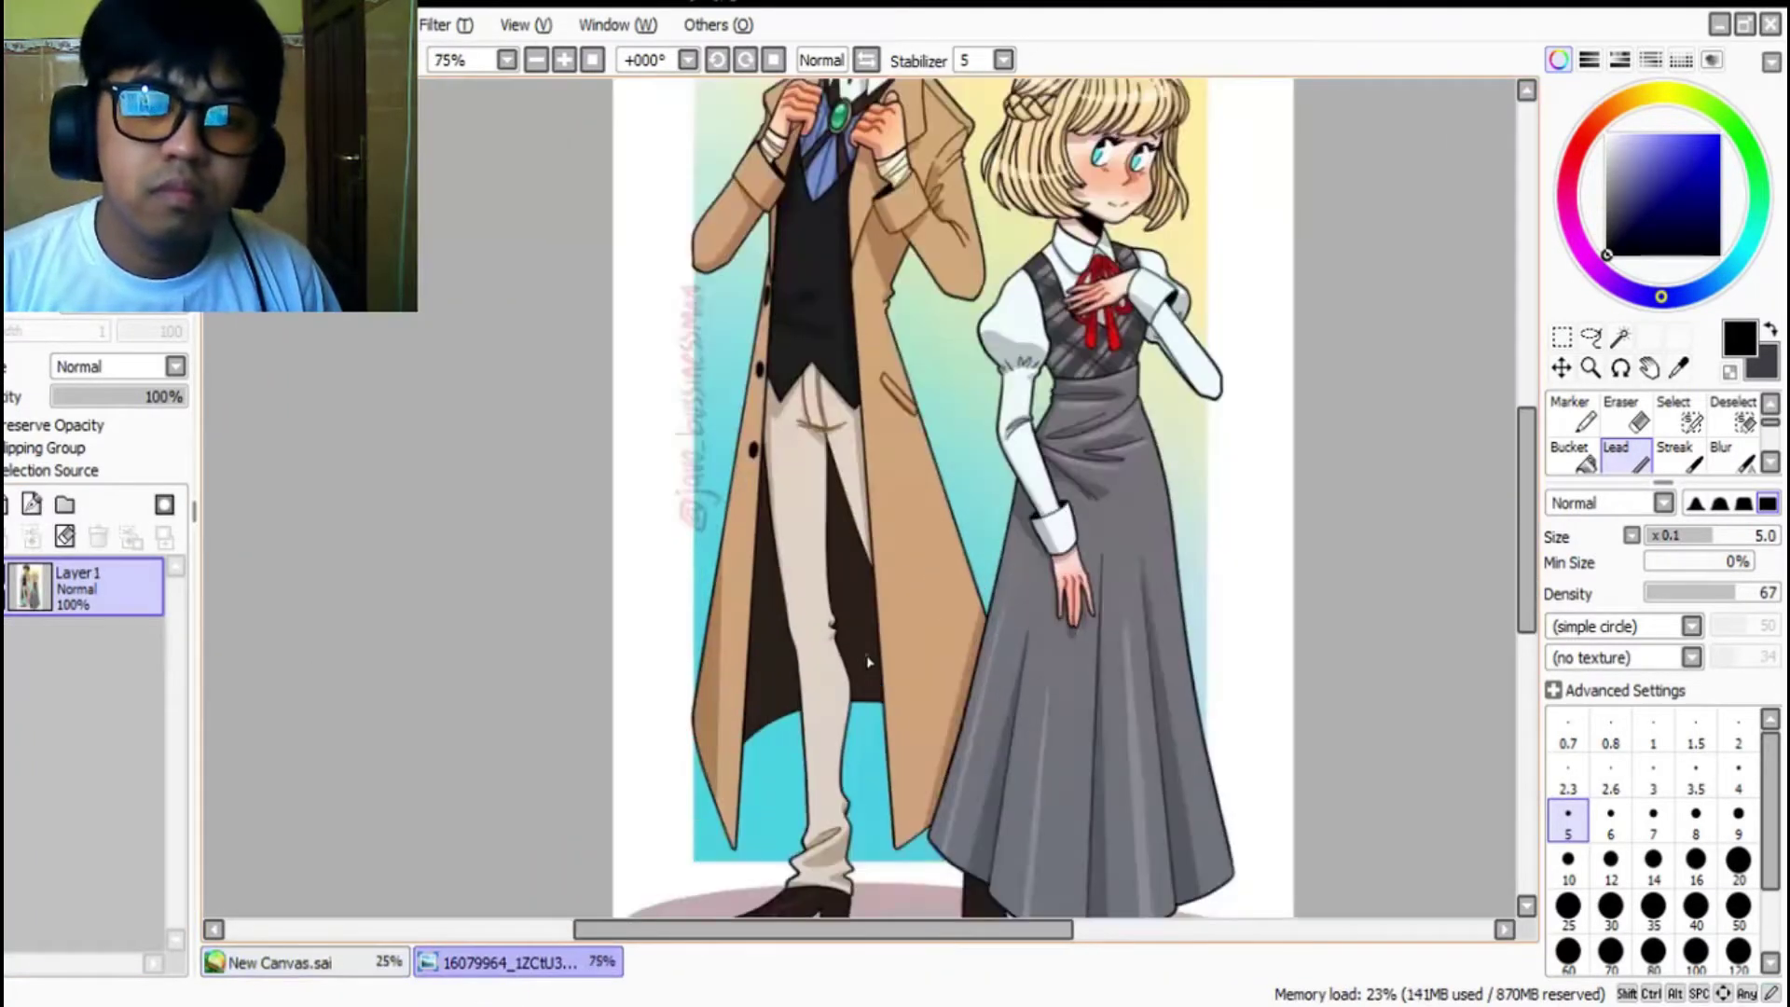
click(359, 963)
scroll(710, 566, up, 1)
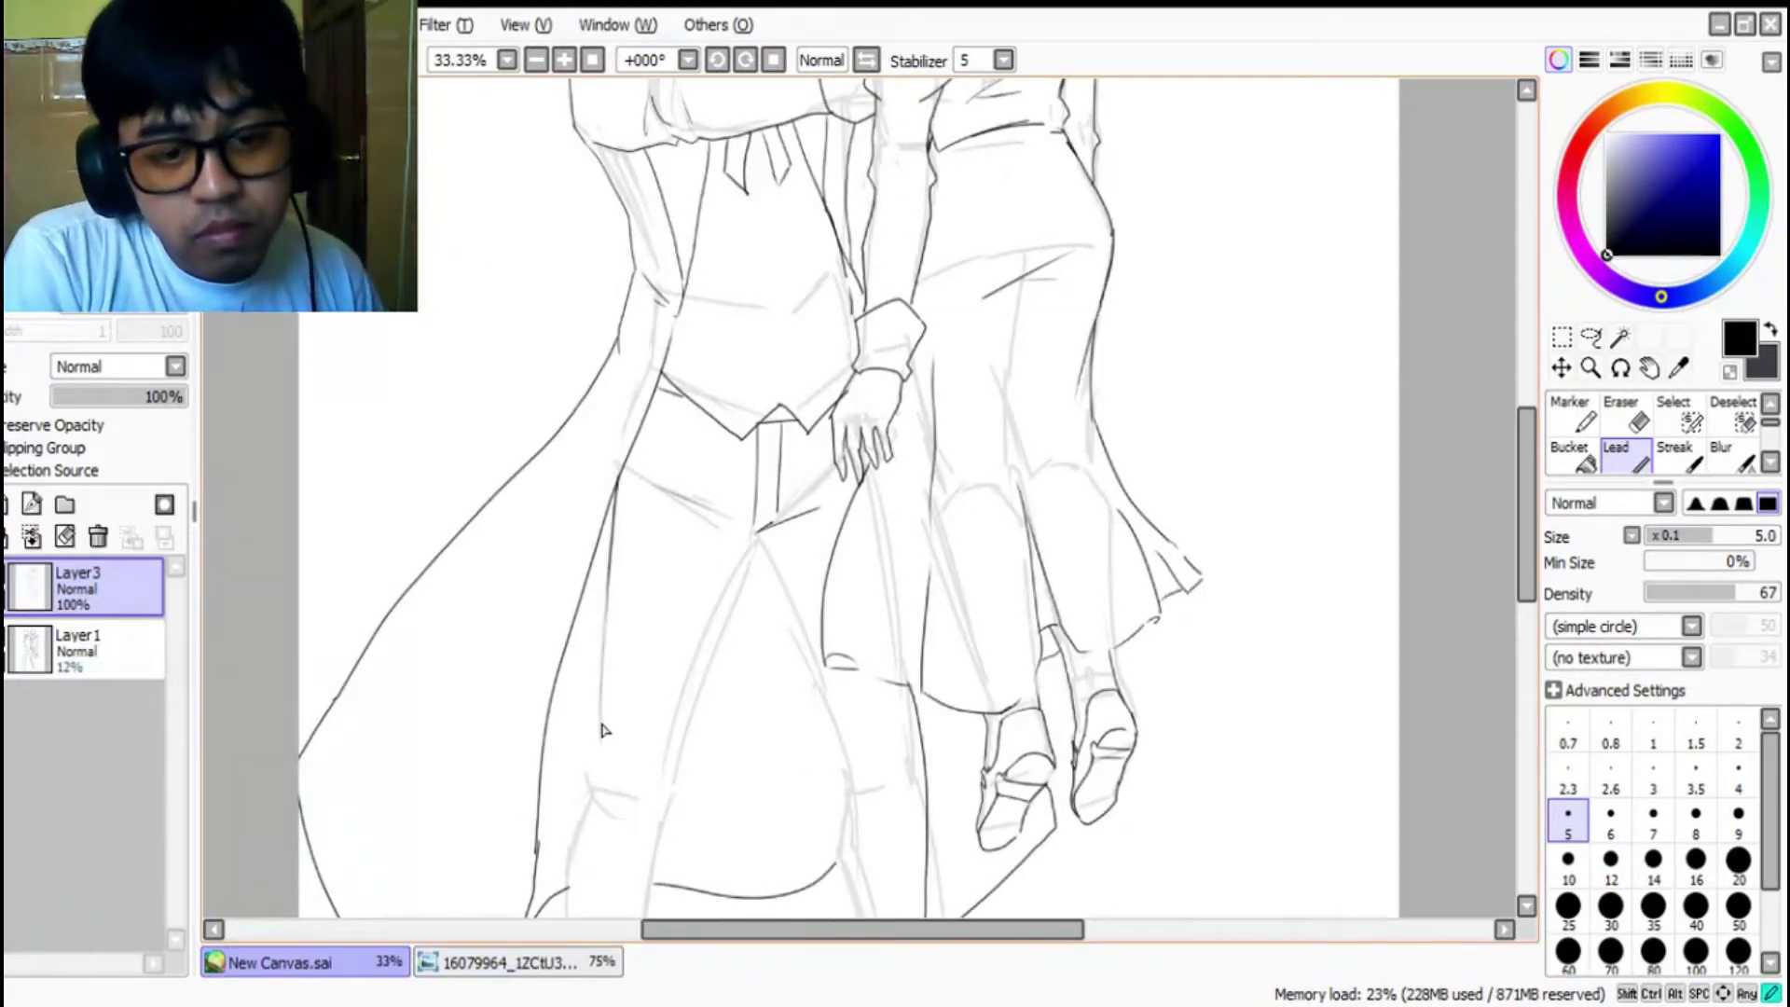
drag(607, 606, 602, 767)
drag(743, 566, 692, 675)
key(ctrl+z)
drag(757, 533, 671, 793)
drag(606, 717, 594, 784)
key(ctrl+z)
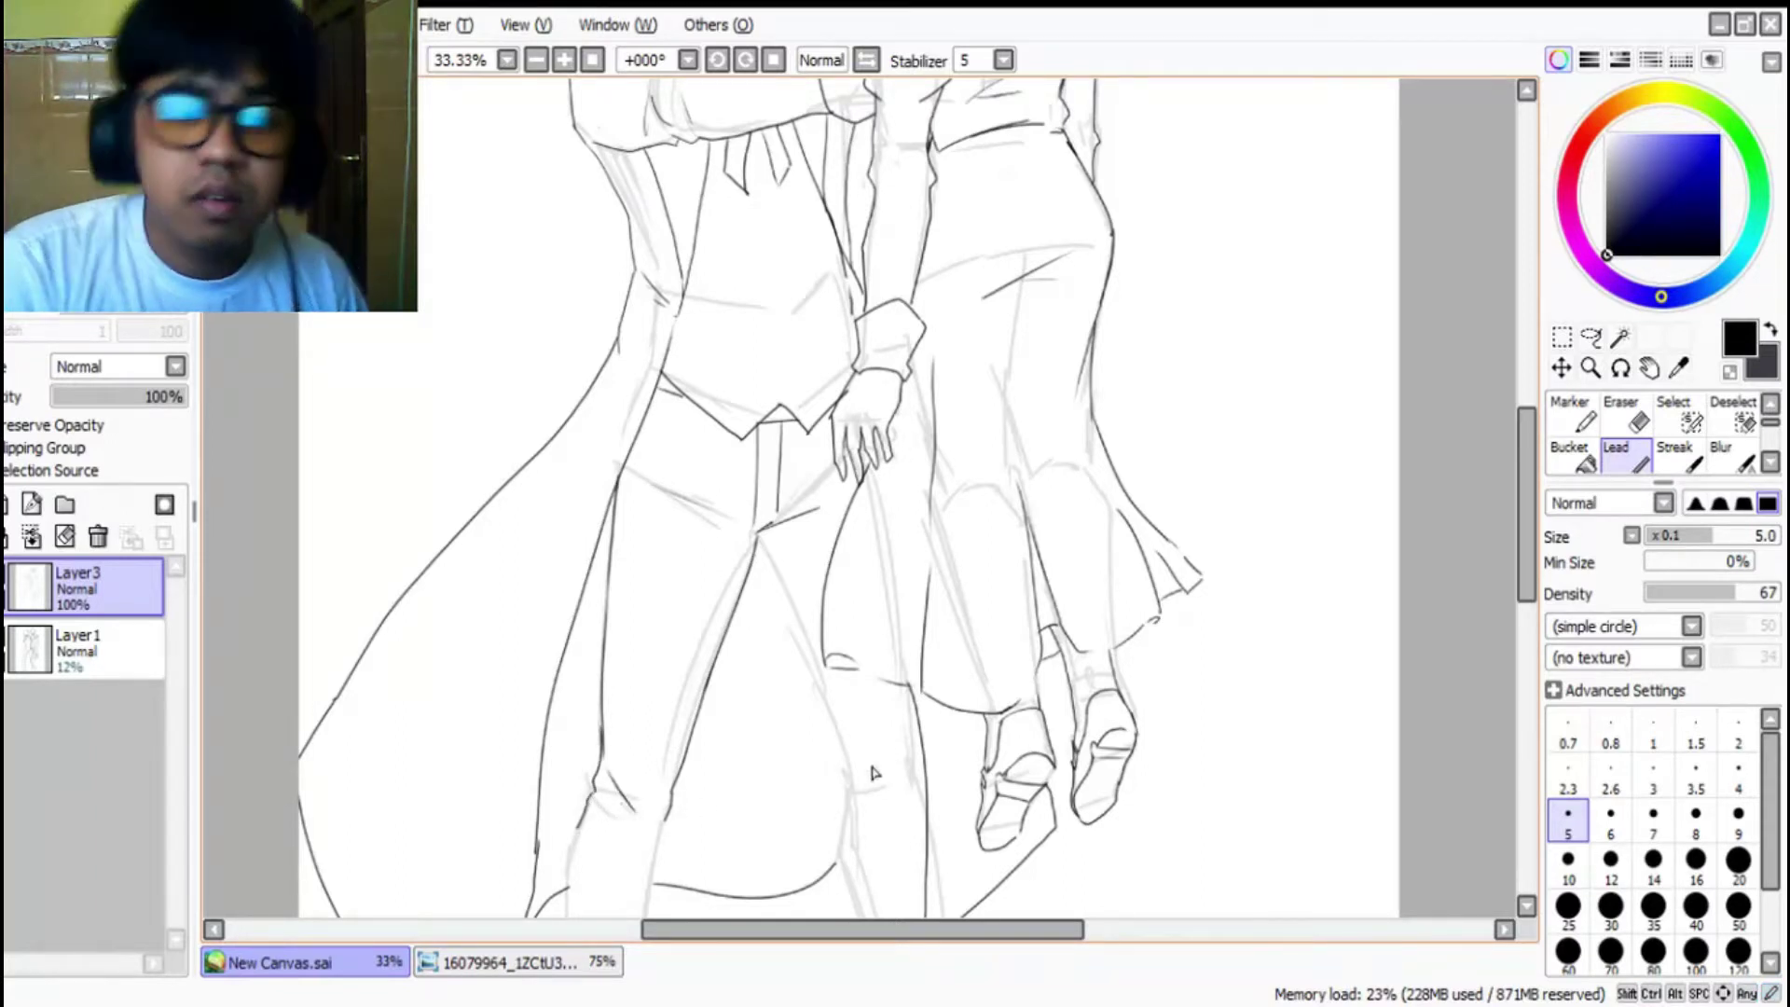
drag(754, 550, 854, 794)
key(ctrl+z)
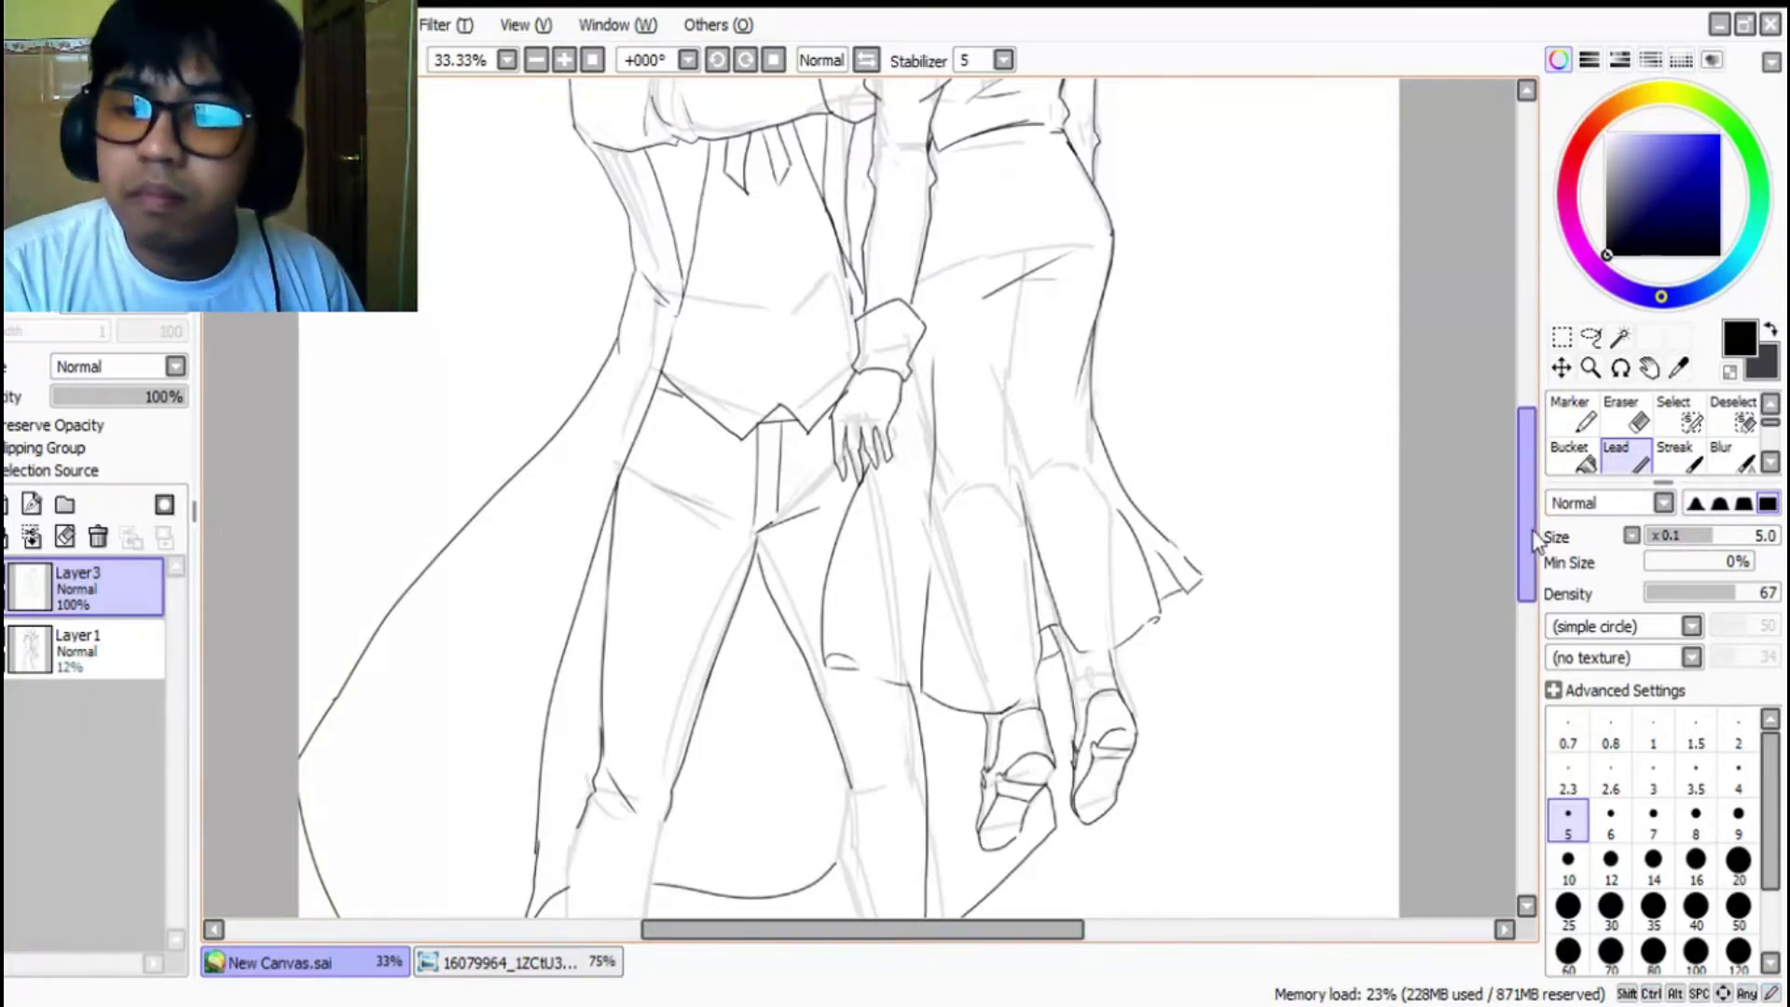
Step: Ink the man's lower trouser legs from both knees down towards the ankles over the rough sketch
drag(1529, 528, 1530, 573)
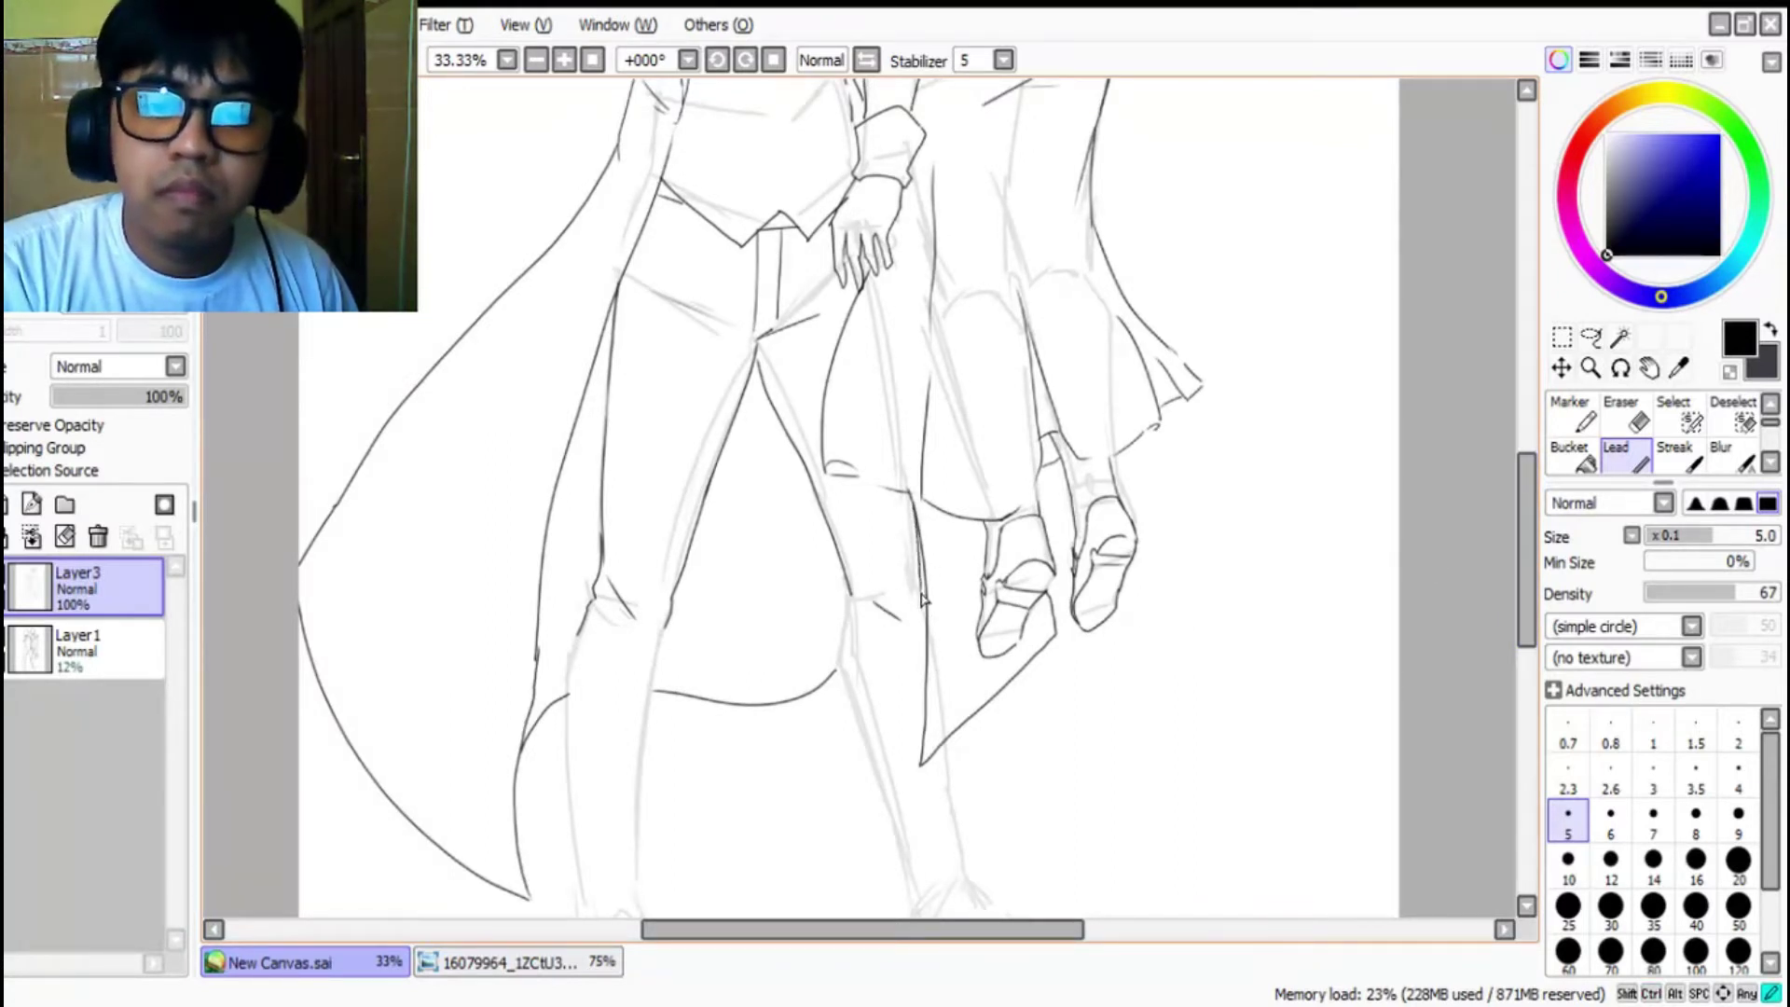
mouse_move(852, 680)
mouse_down()
mouse_move(862, 611)
mouse_move(876, 733)
mouse_move(856, 717)
mouse_move(857, 698)
mouse_move(903, 856)
mouse_up()
key(ctrl+z)
drag(853, 693, 906, 878)
drag(573, 641, 565, 800)
drag(657, 653, 643, 833)
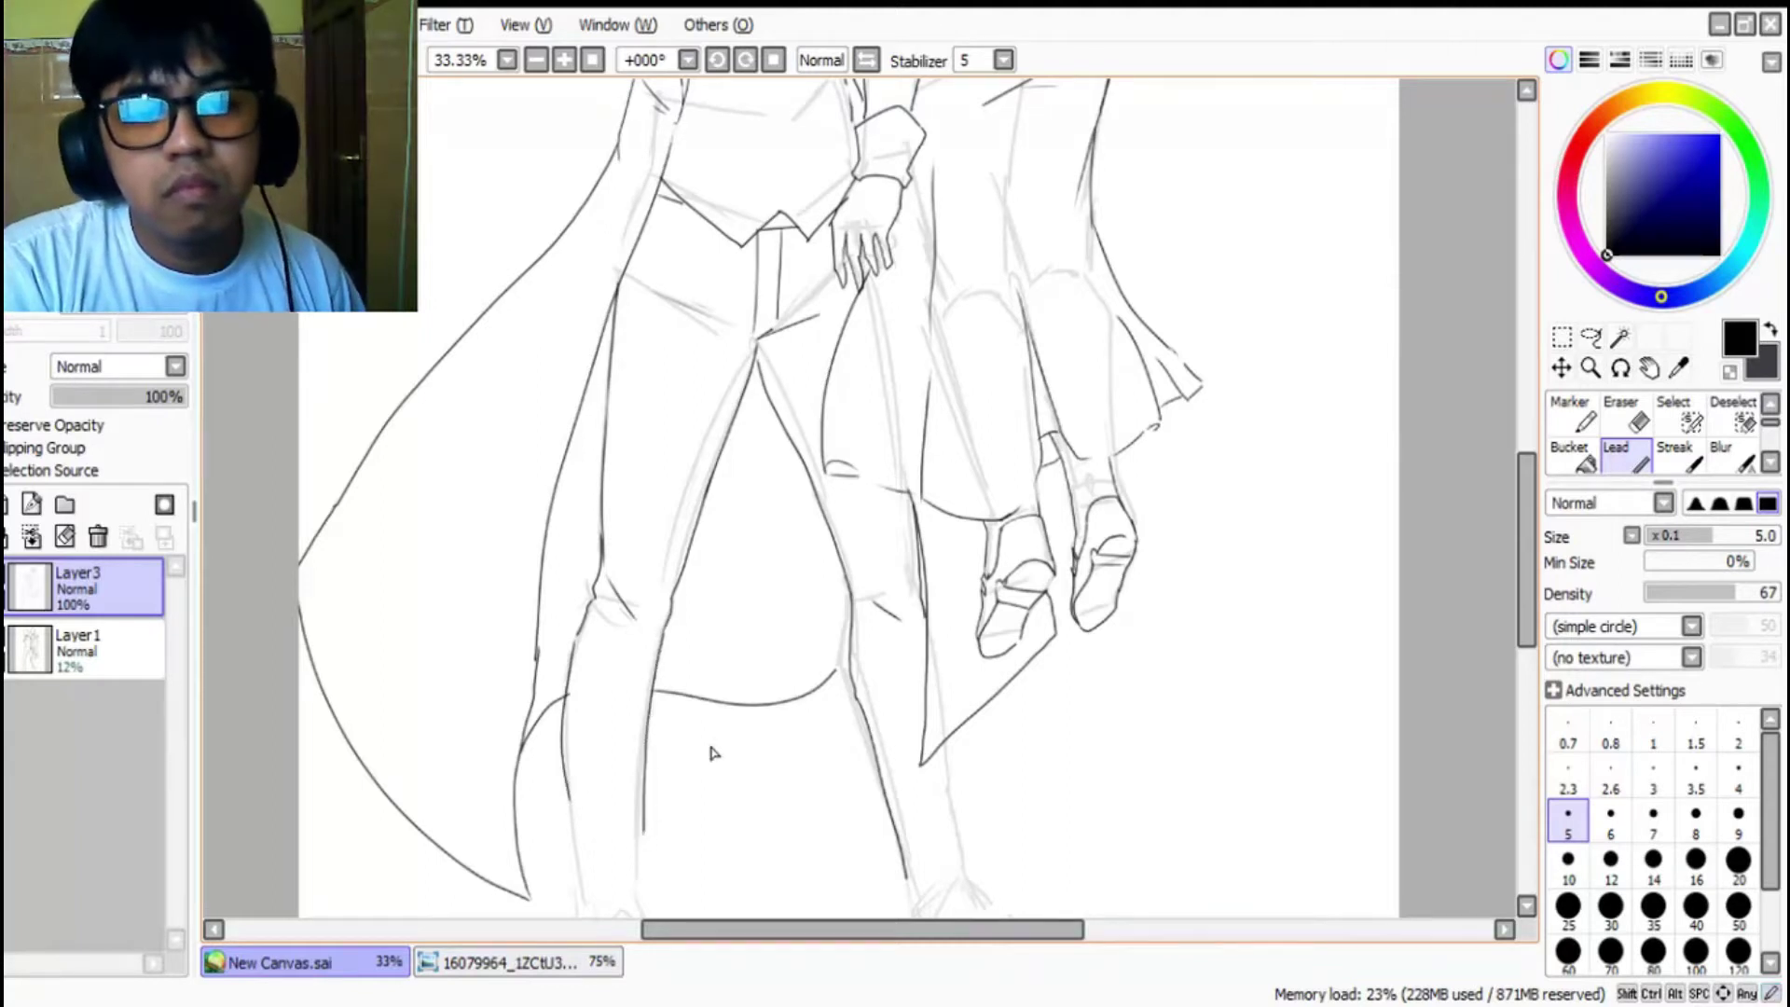
Step: Extend both of the man's trouser legs to the ankles and ink their flared, creased hems above the shoes
drag(1527, 541, 1527, 599)
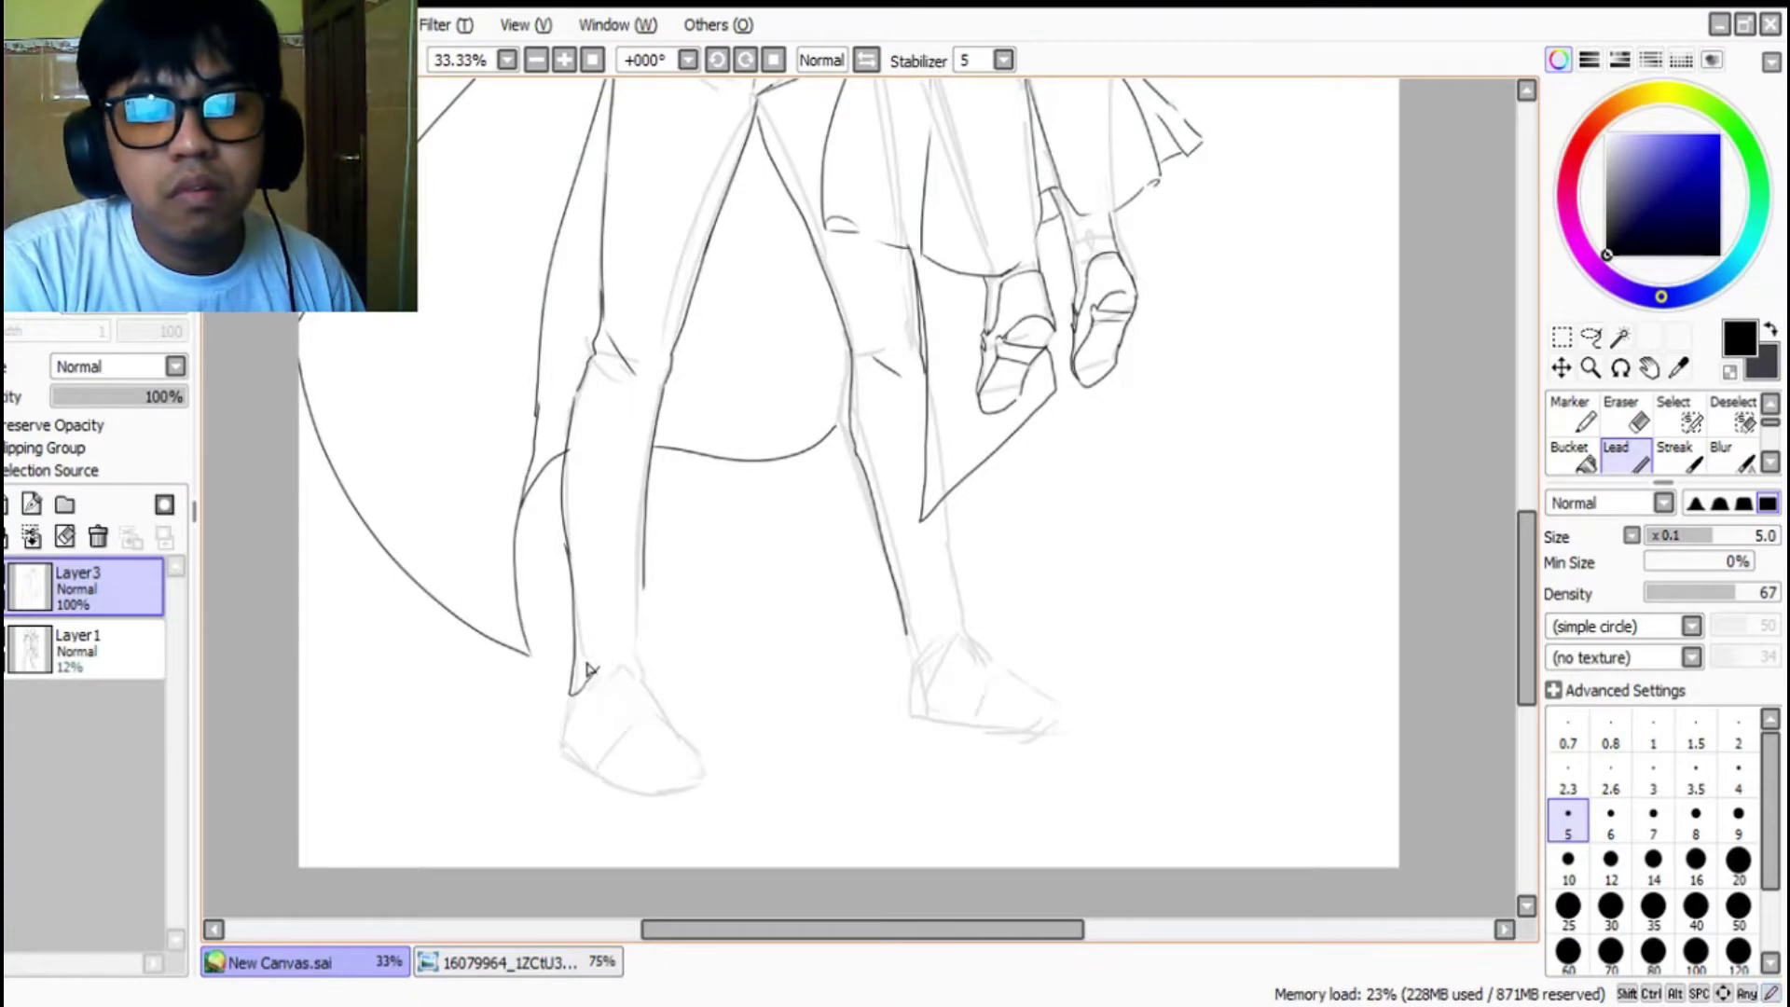
key(ctrl+z)
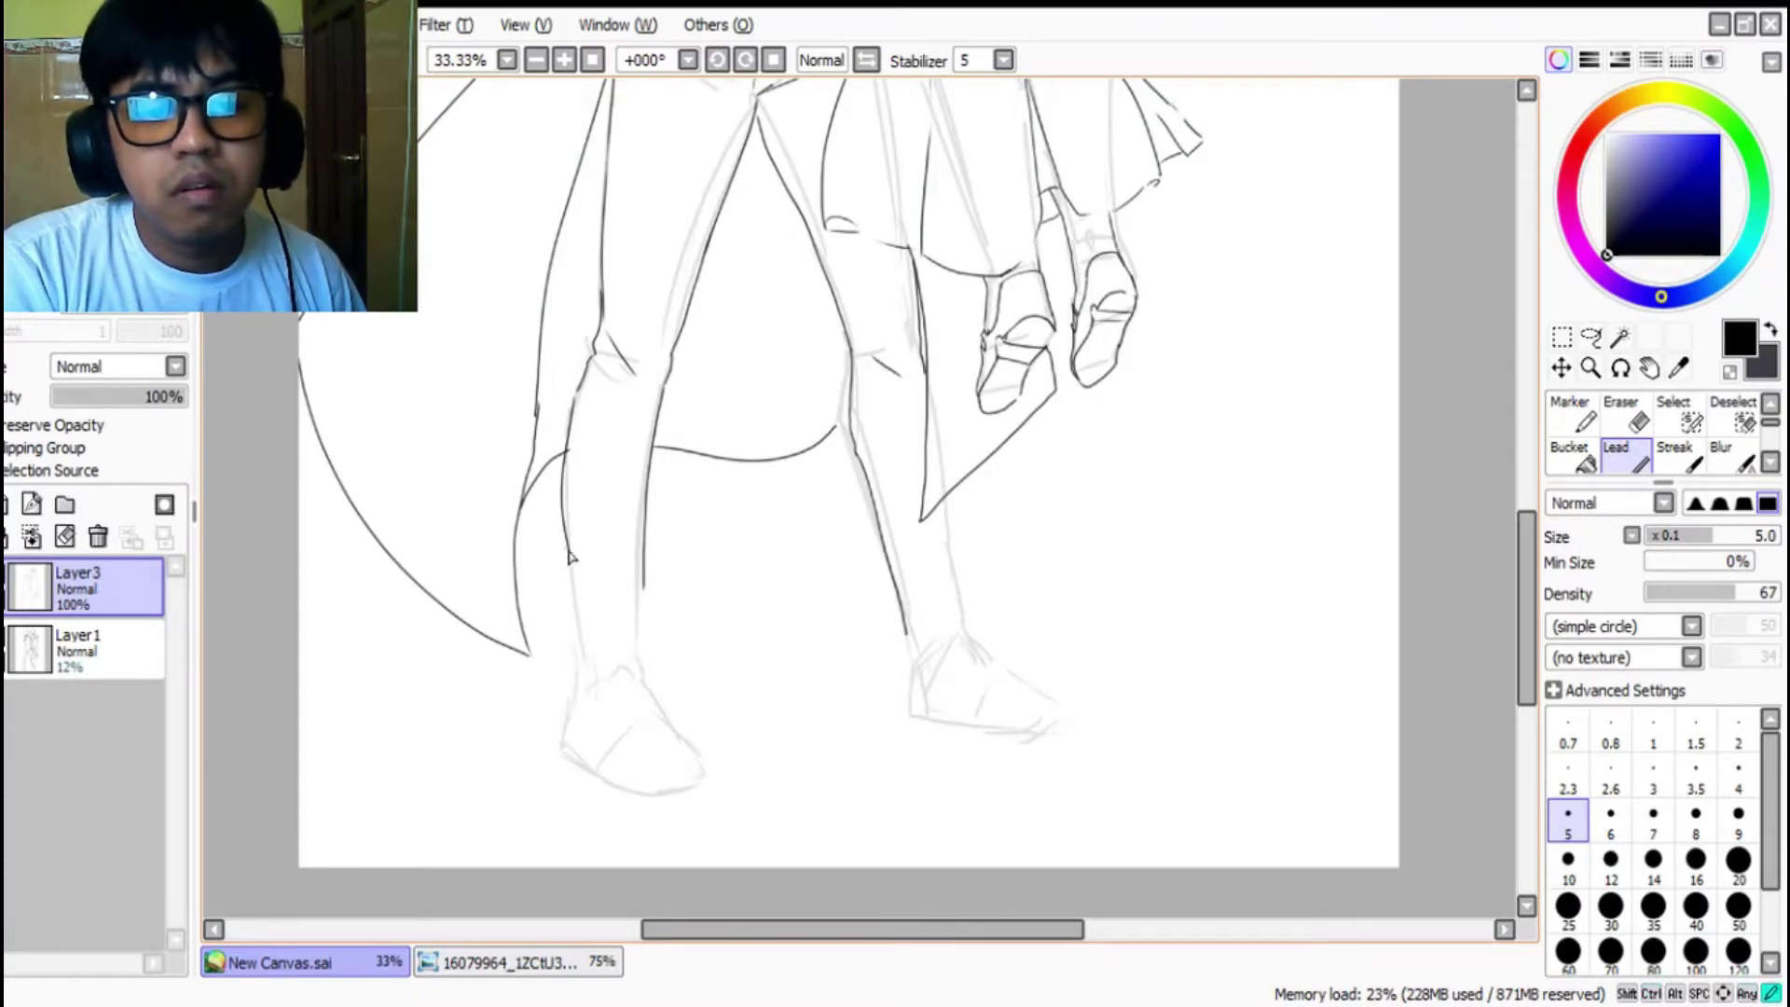
mouse_move(590, 667)
mouse_down()
mouse_move(568, 705)
mouse_move(614, 680)
mouse_move(653, 698)
mouse_up()
drag(644, 590, 656, 701)
drag(906, 626, 903, 664)
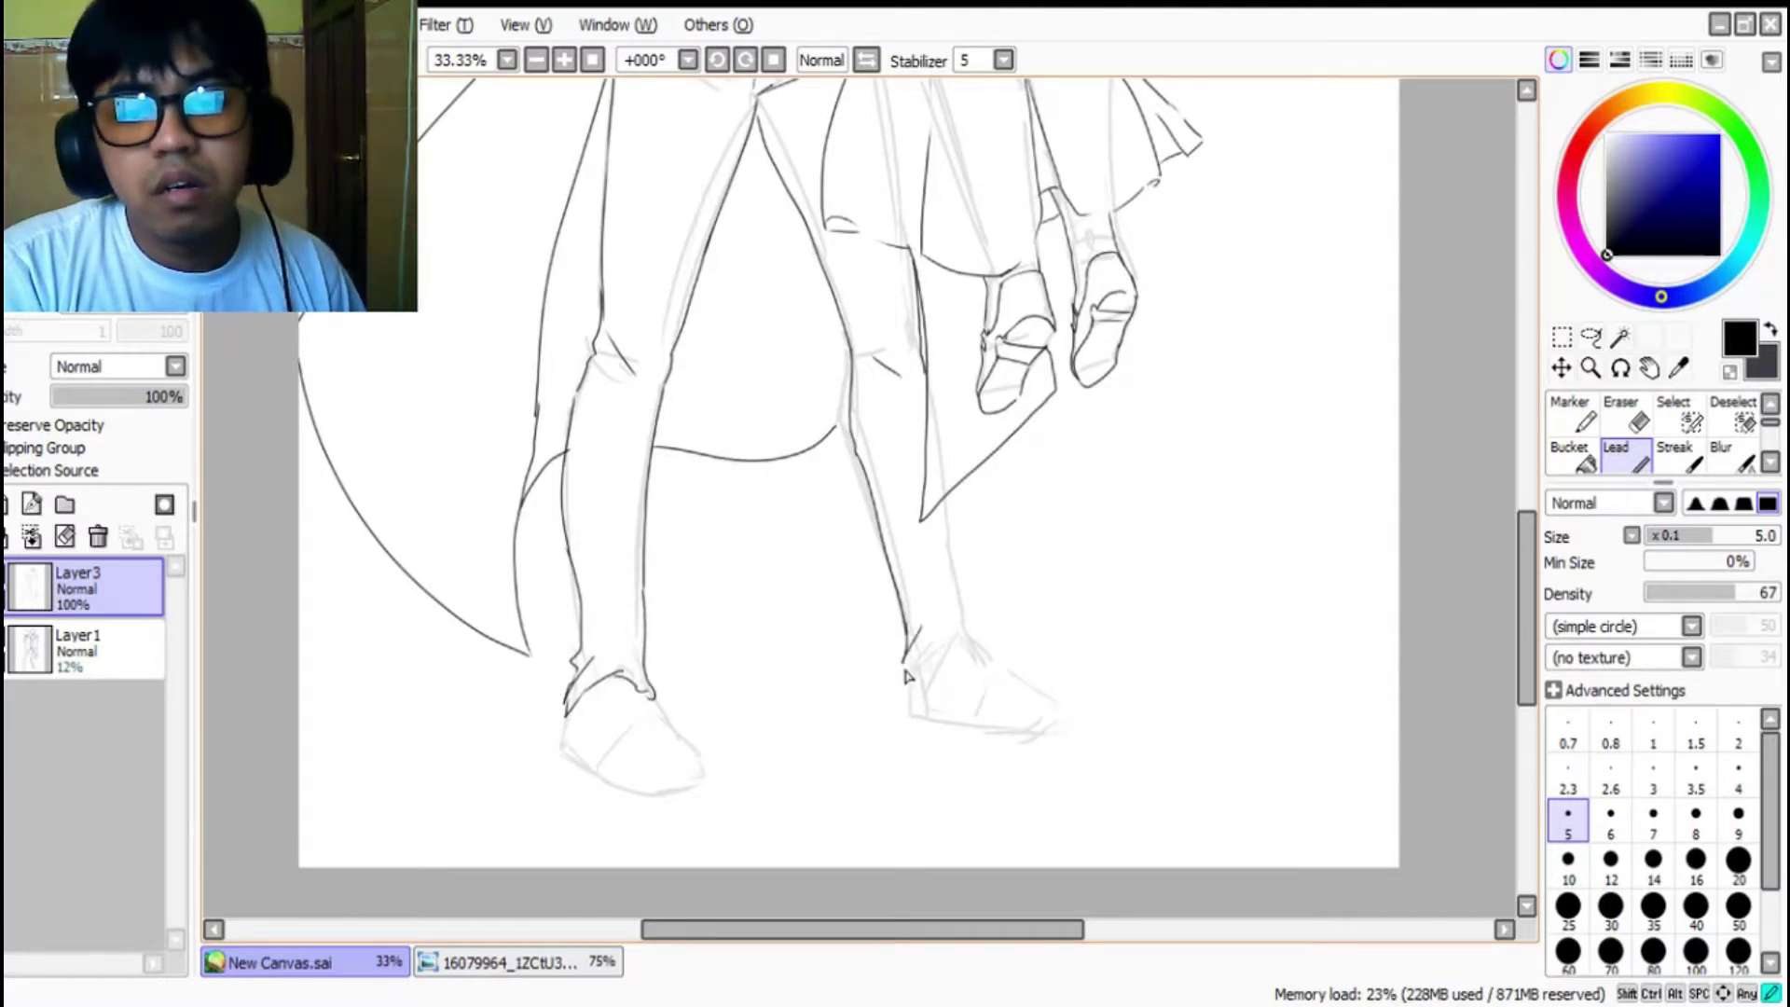
key(ctrl+z)
drag(903, 661, 908, 669)
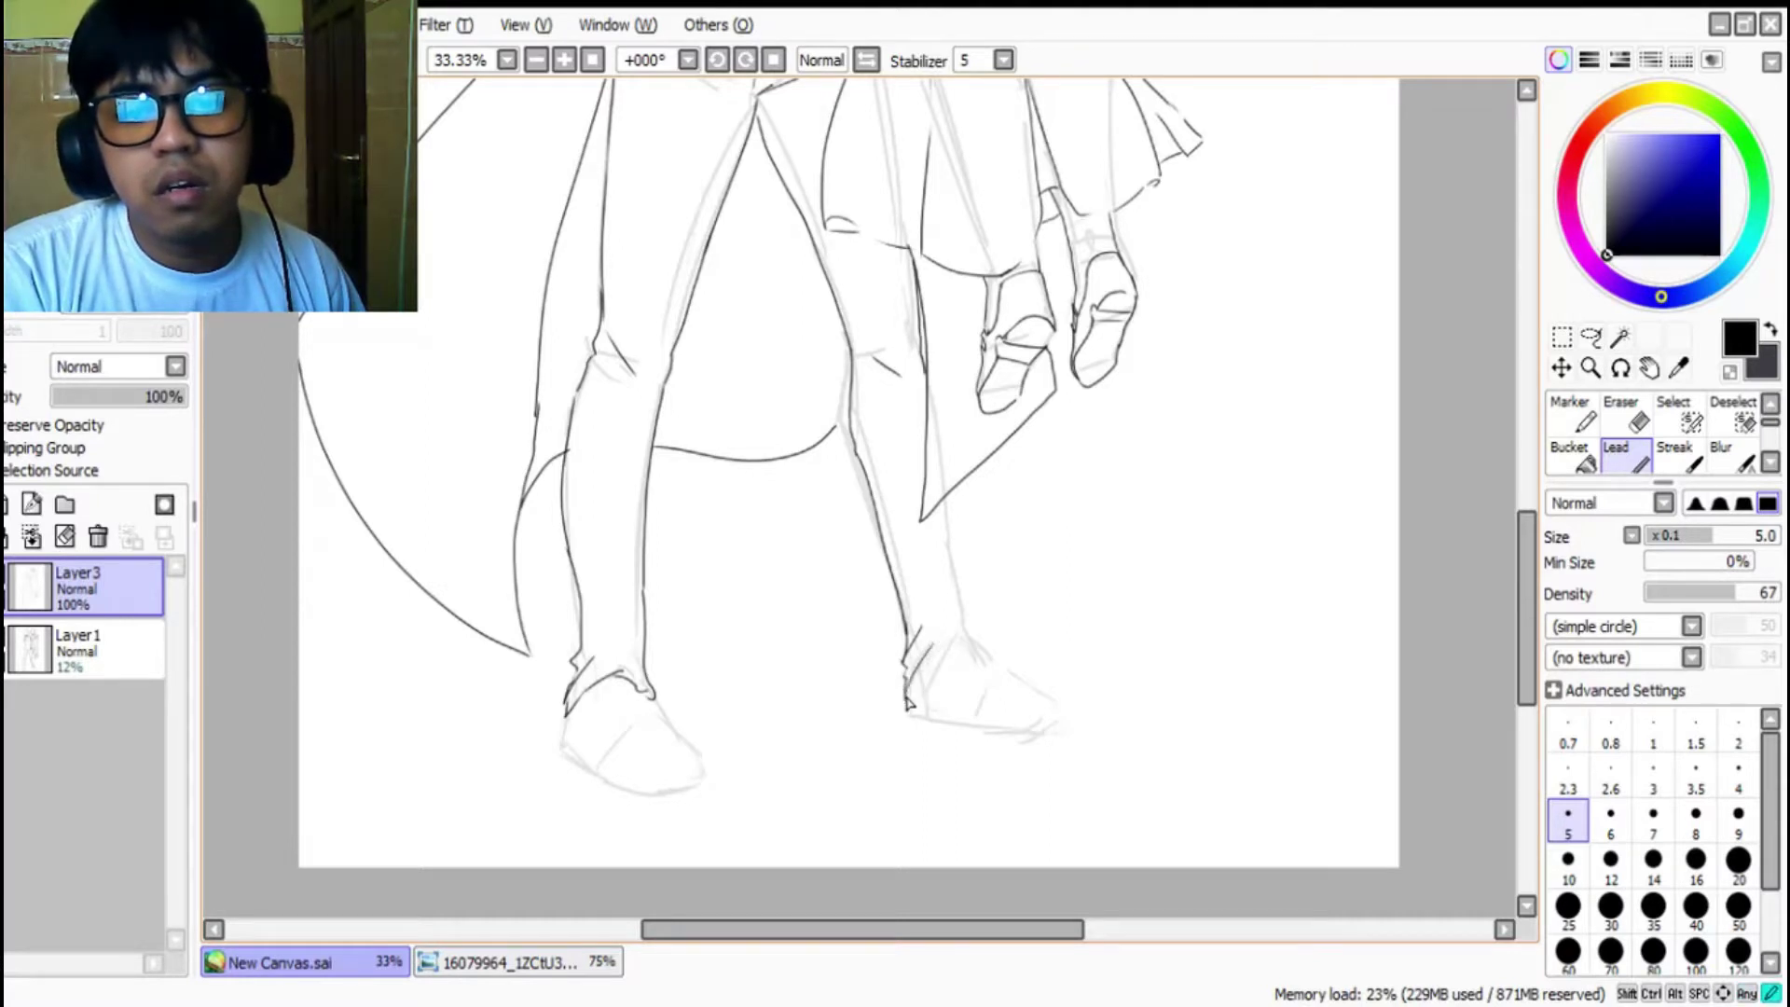
drag(982, 643, 963, 615)
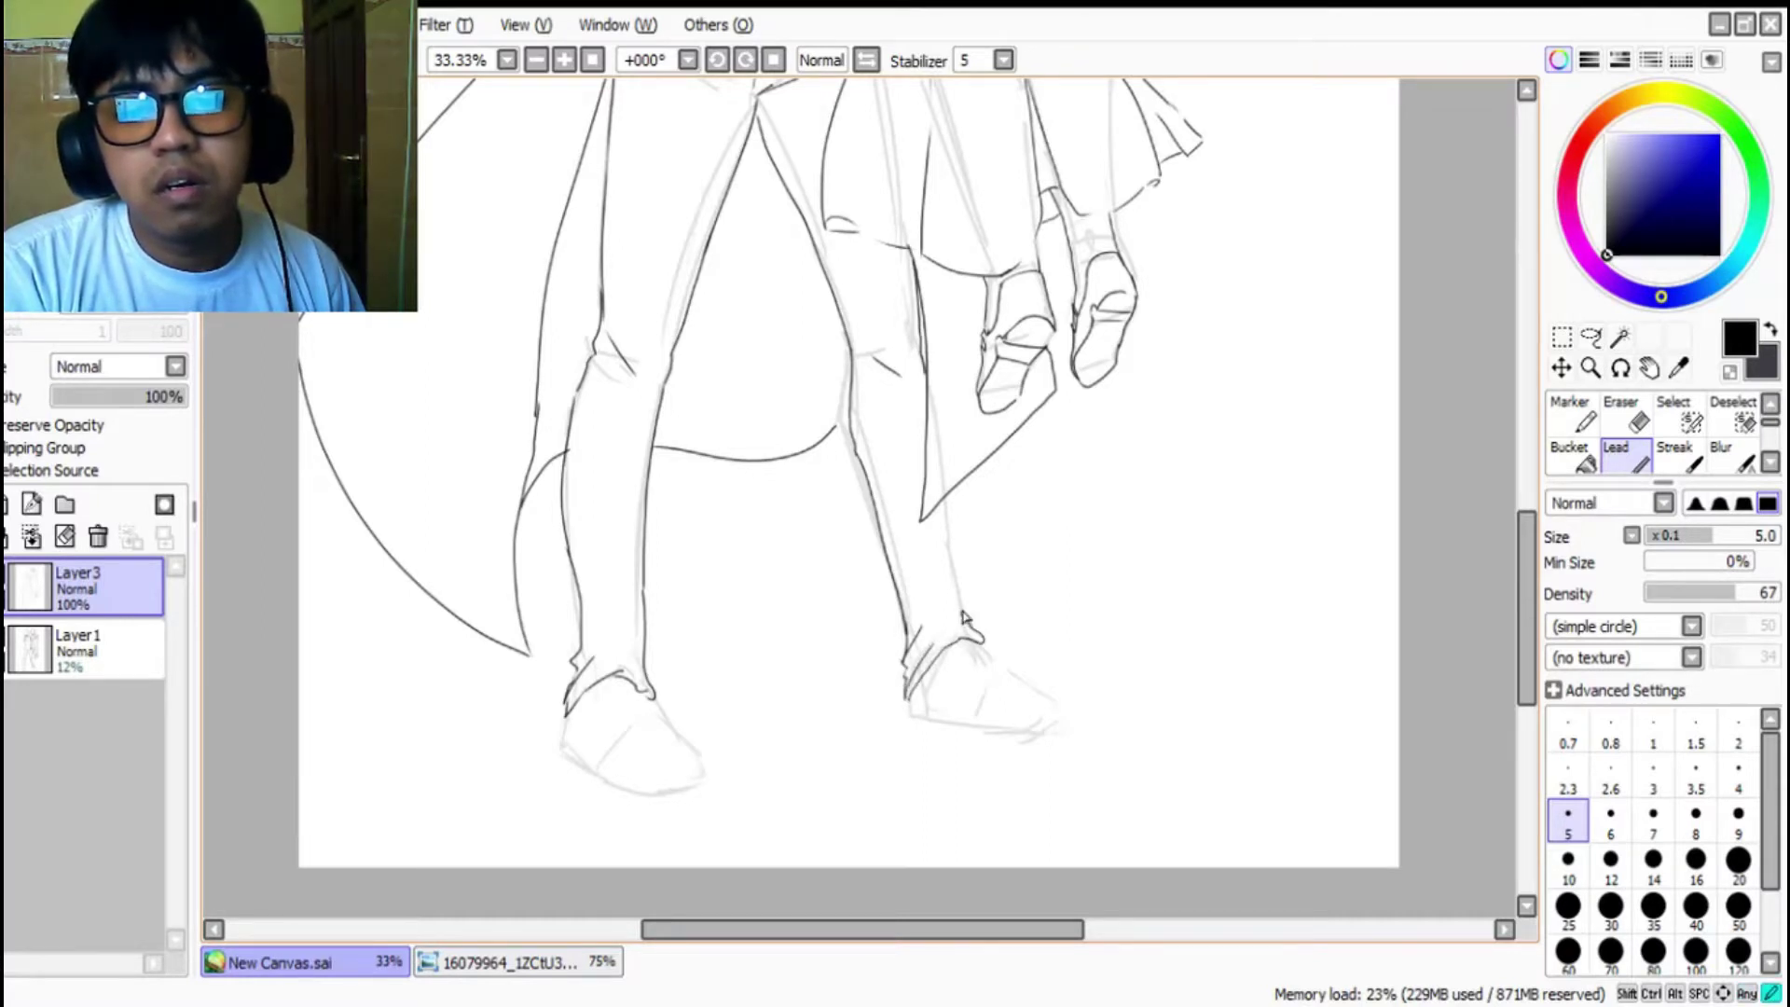
key(ctrl+z)
key(ctrl+z)
drag(947, 499, 966, 621)
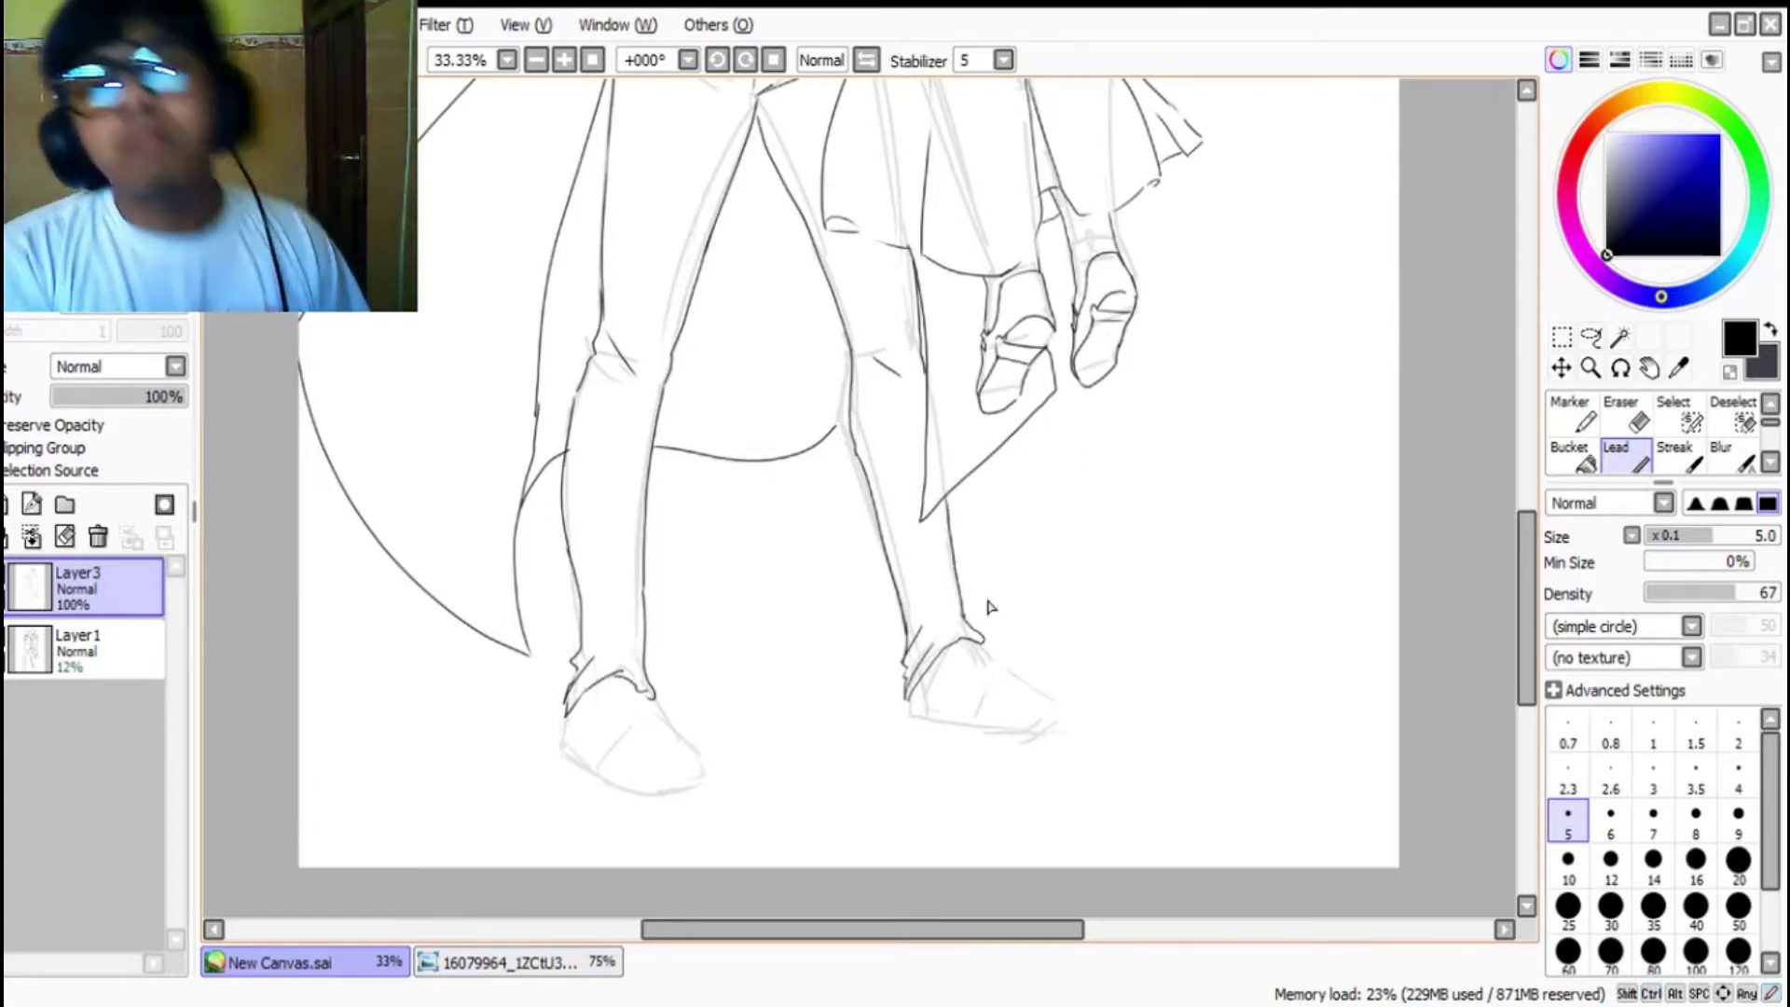
Step: Hide the rough sketch on Layer1 and compare the inked trousers with the reference picture
scroll(802, 194, down, 2)
scroll(853, 255, up, 2)
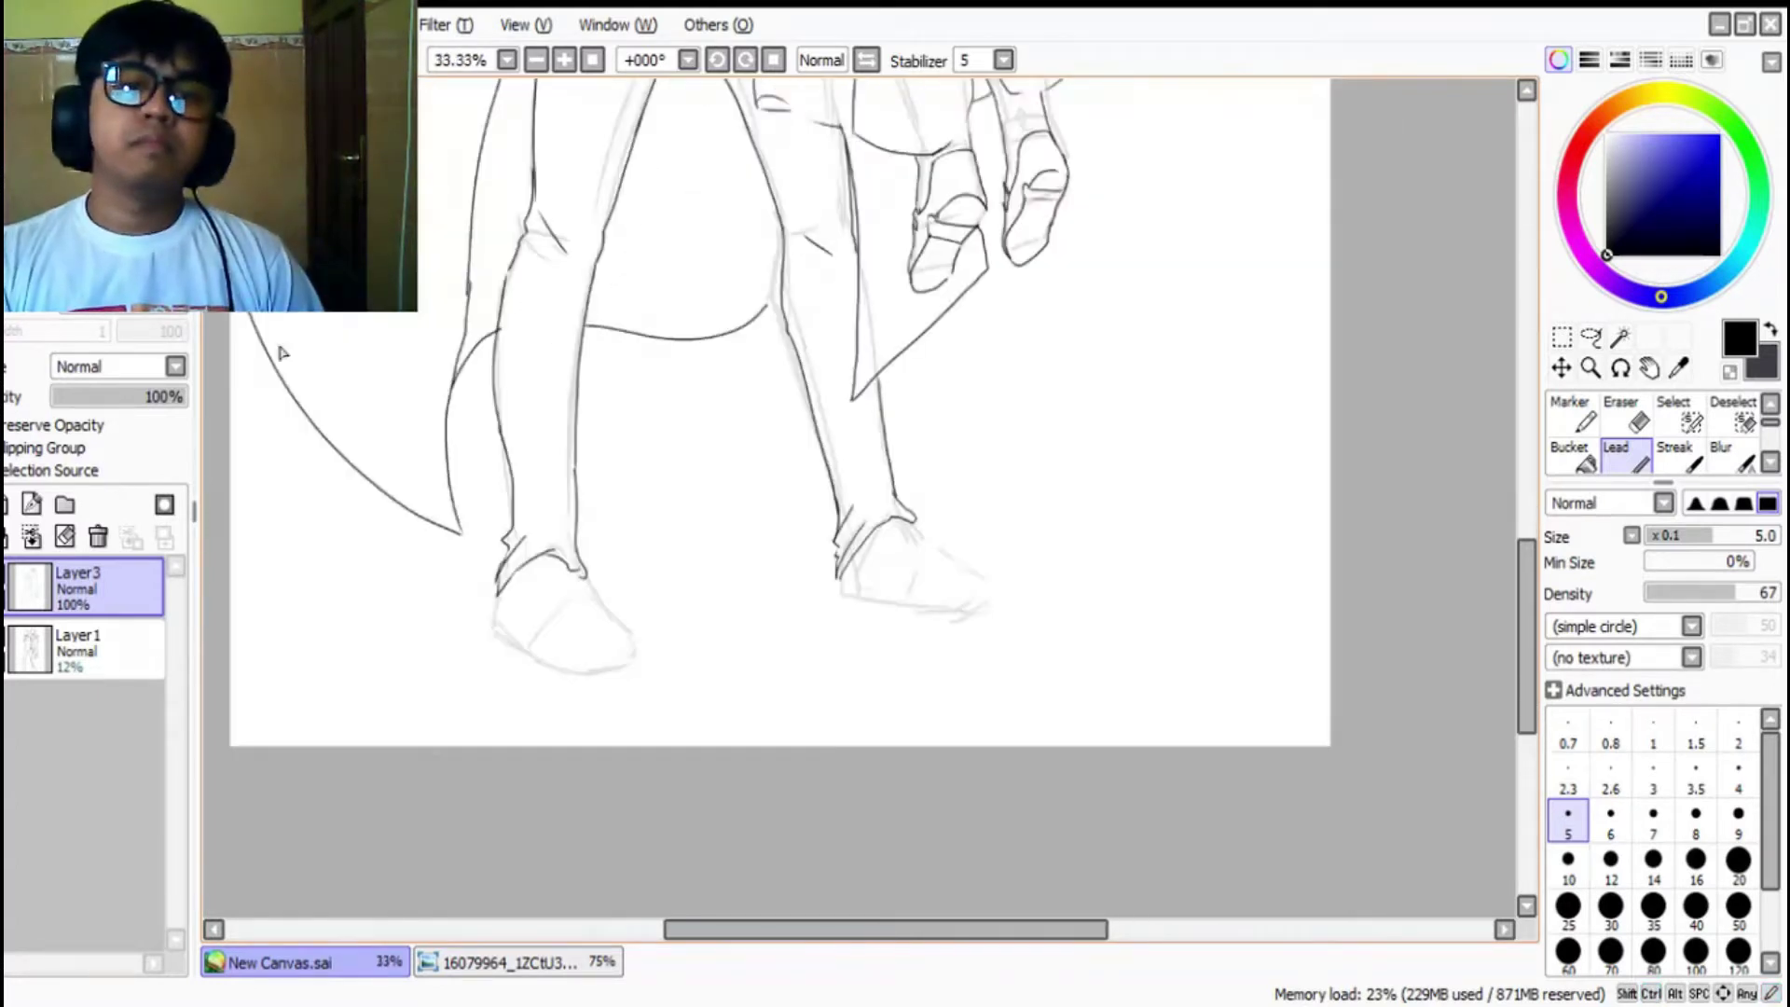
click(2, 650)
scroll(822, 658, down, 1)
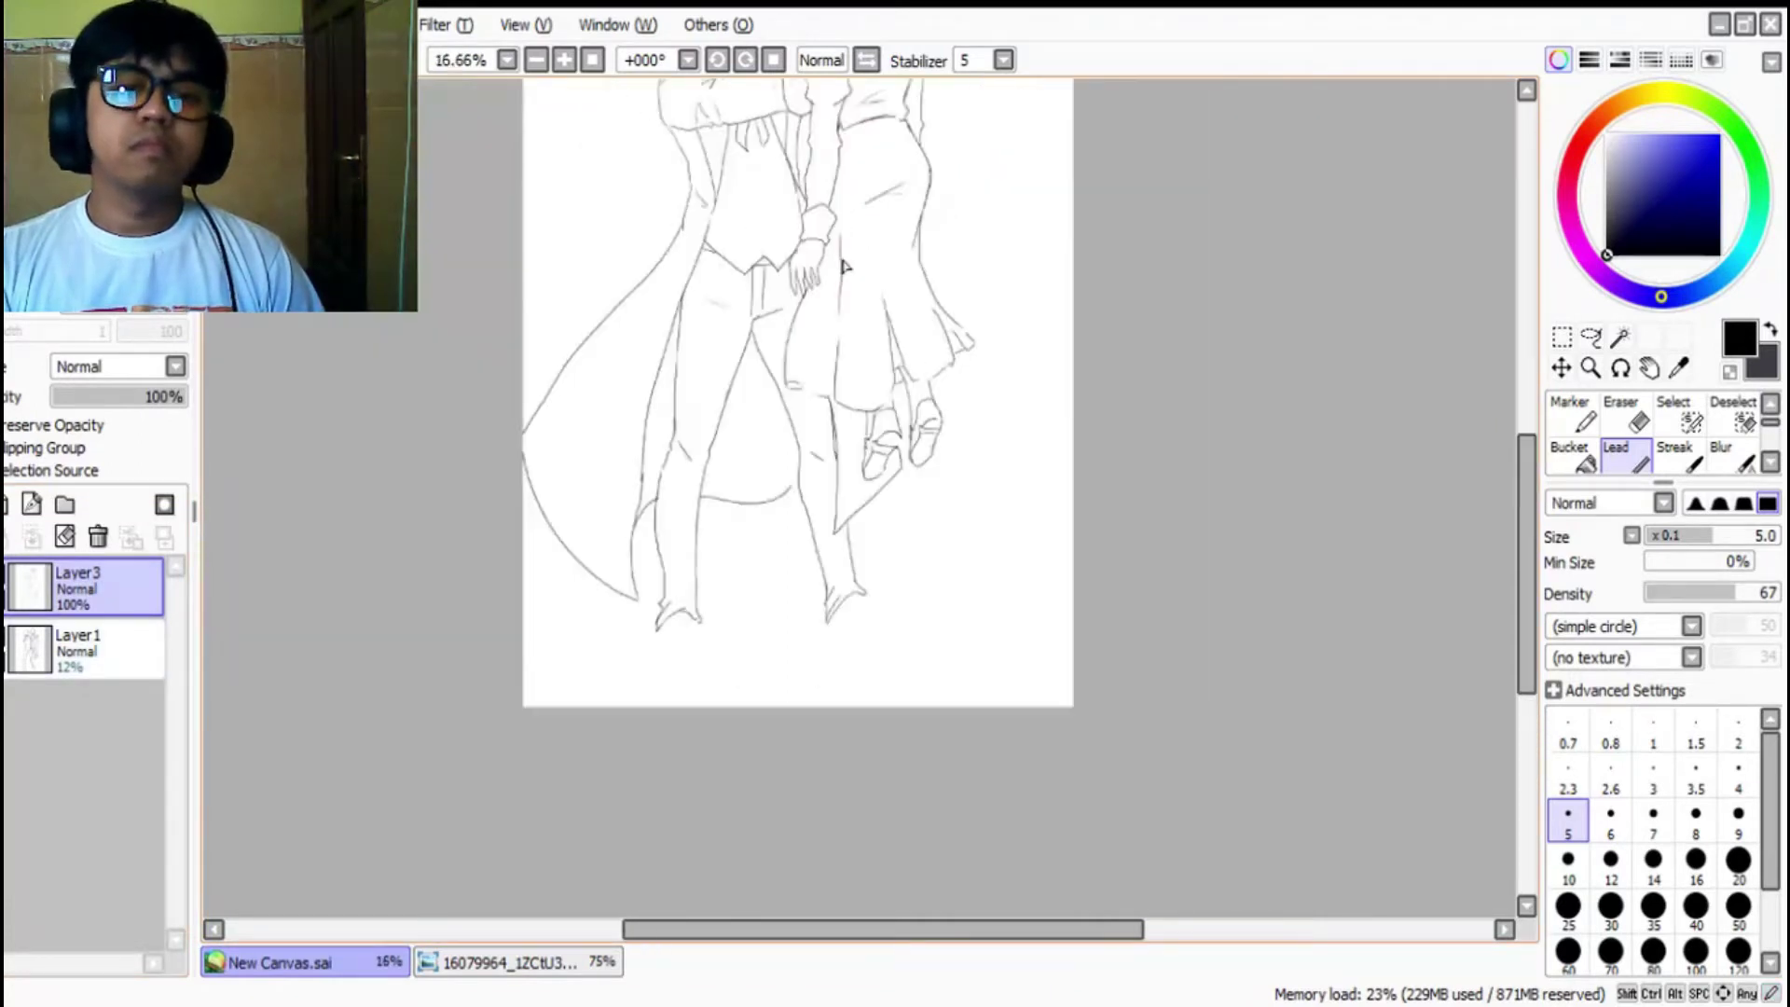
scroll(844, 267, down, 1)
scroll(807, 177, up, 2)
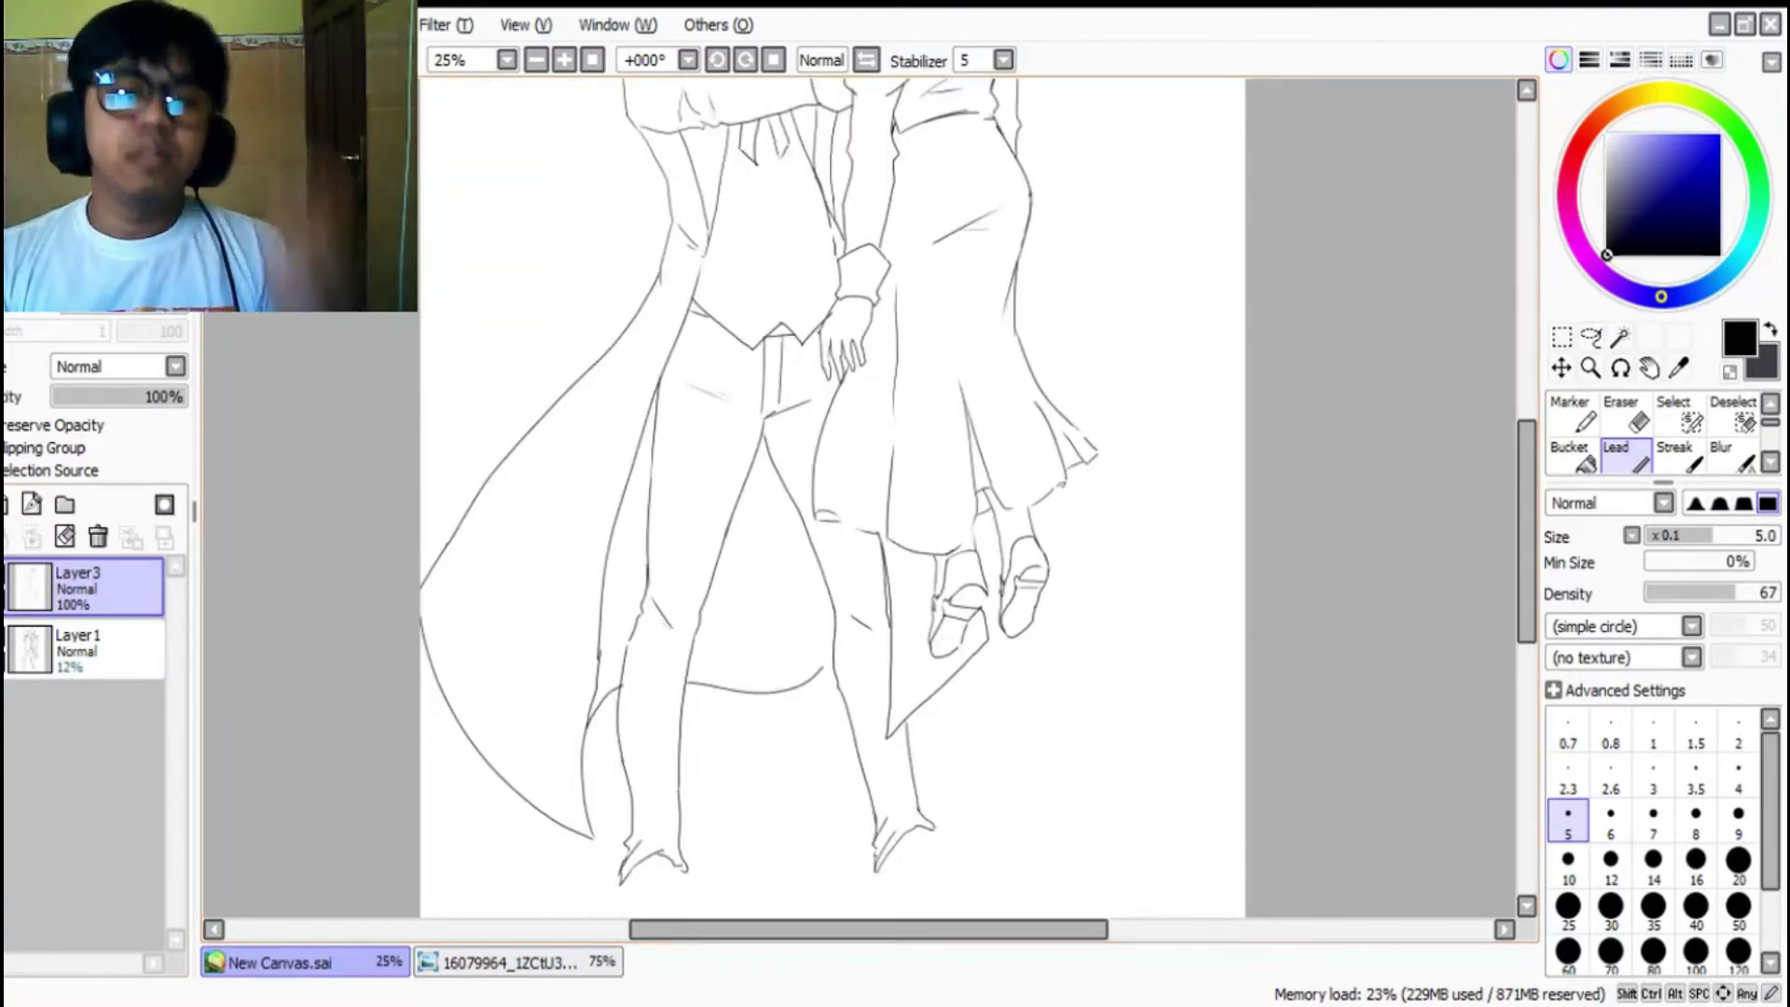
click(477, 964)
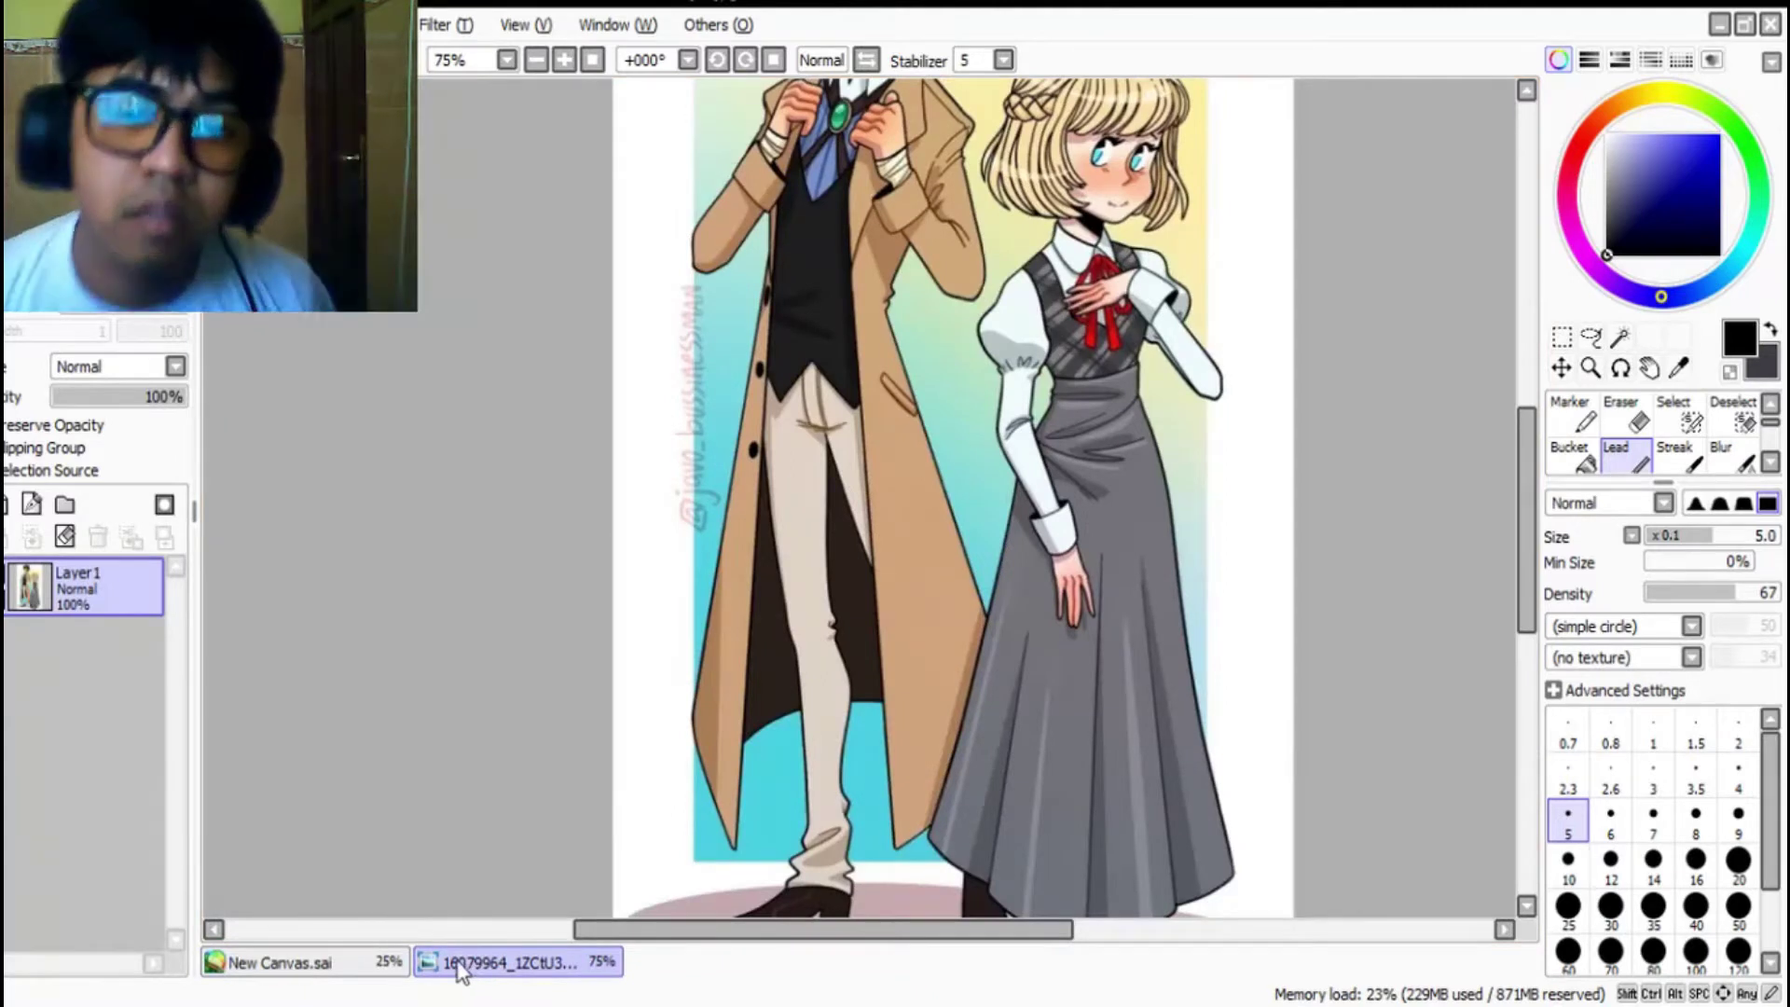
click(279, 962)
Step: Ink short folds above both trouser hems and at one knee, and erase the fold on the knee nearer the woman
scroll(606, 713, up, 1)
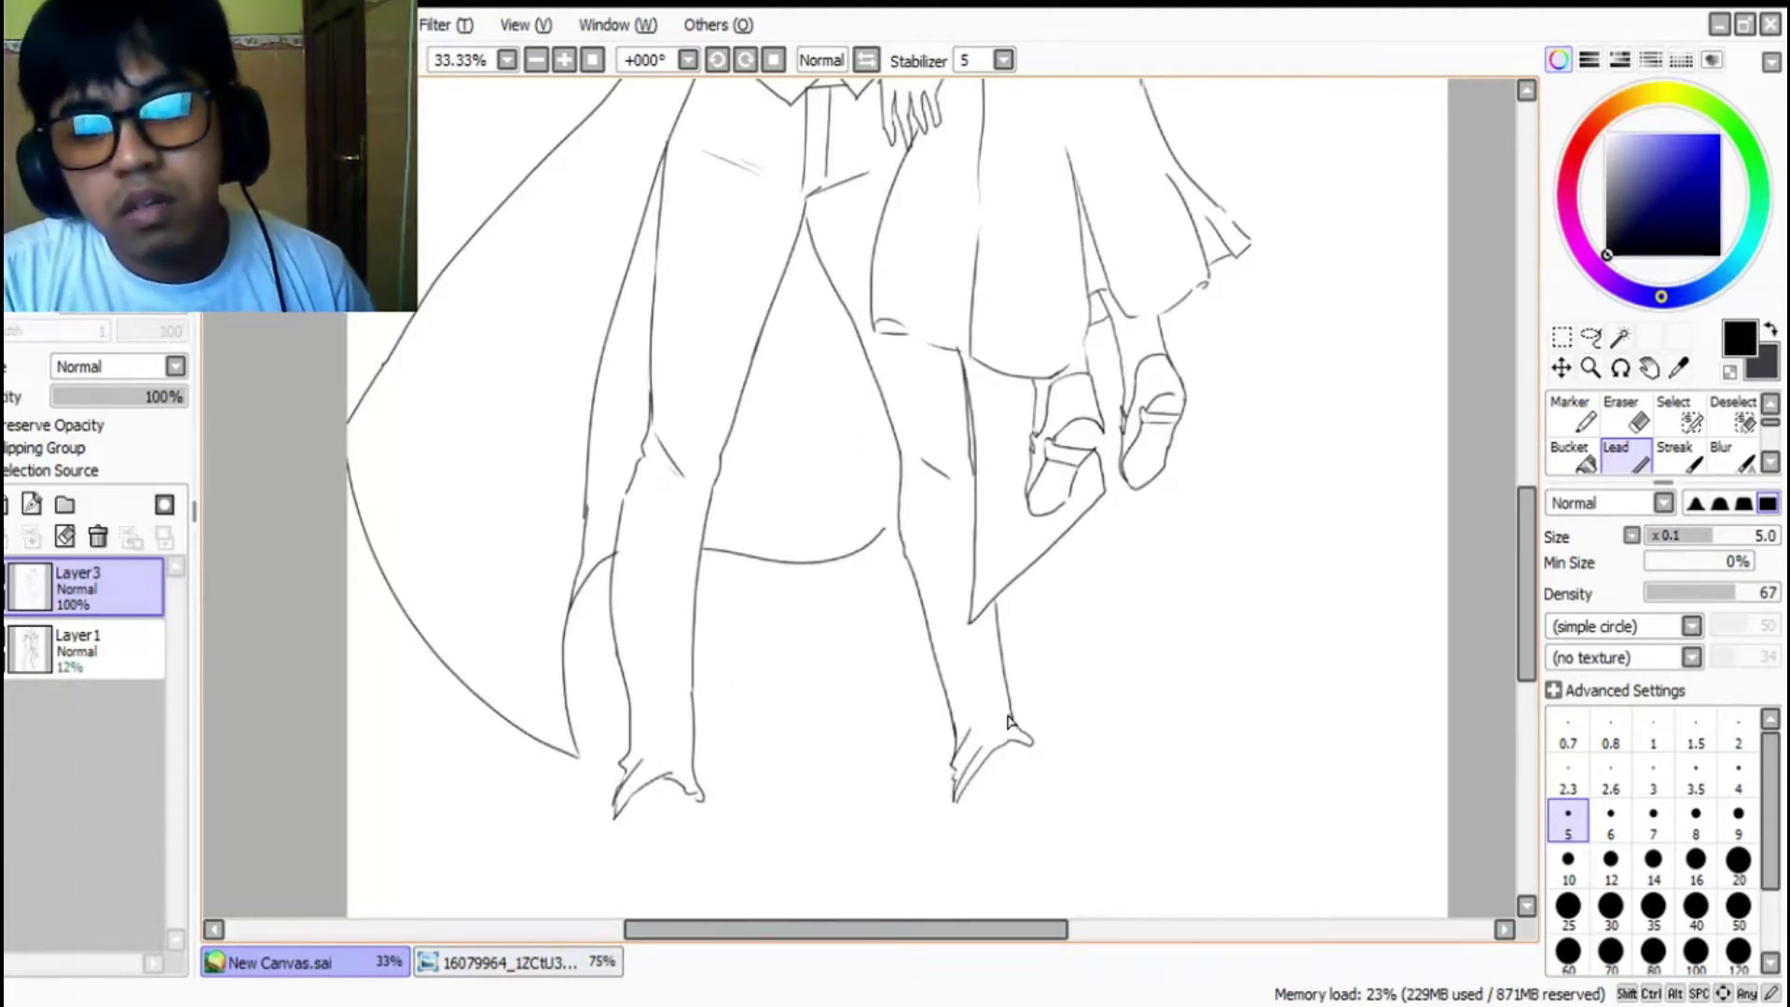
drag(962, 701, 996, 694)
mouse_move(655, 742)
mouse_down()
mouse_move(679, 720)
mouse_move(658, 716)
mouse_up()
drag(678, 480, 658, 479)
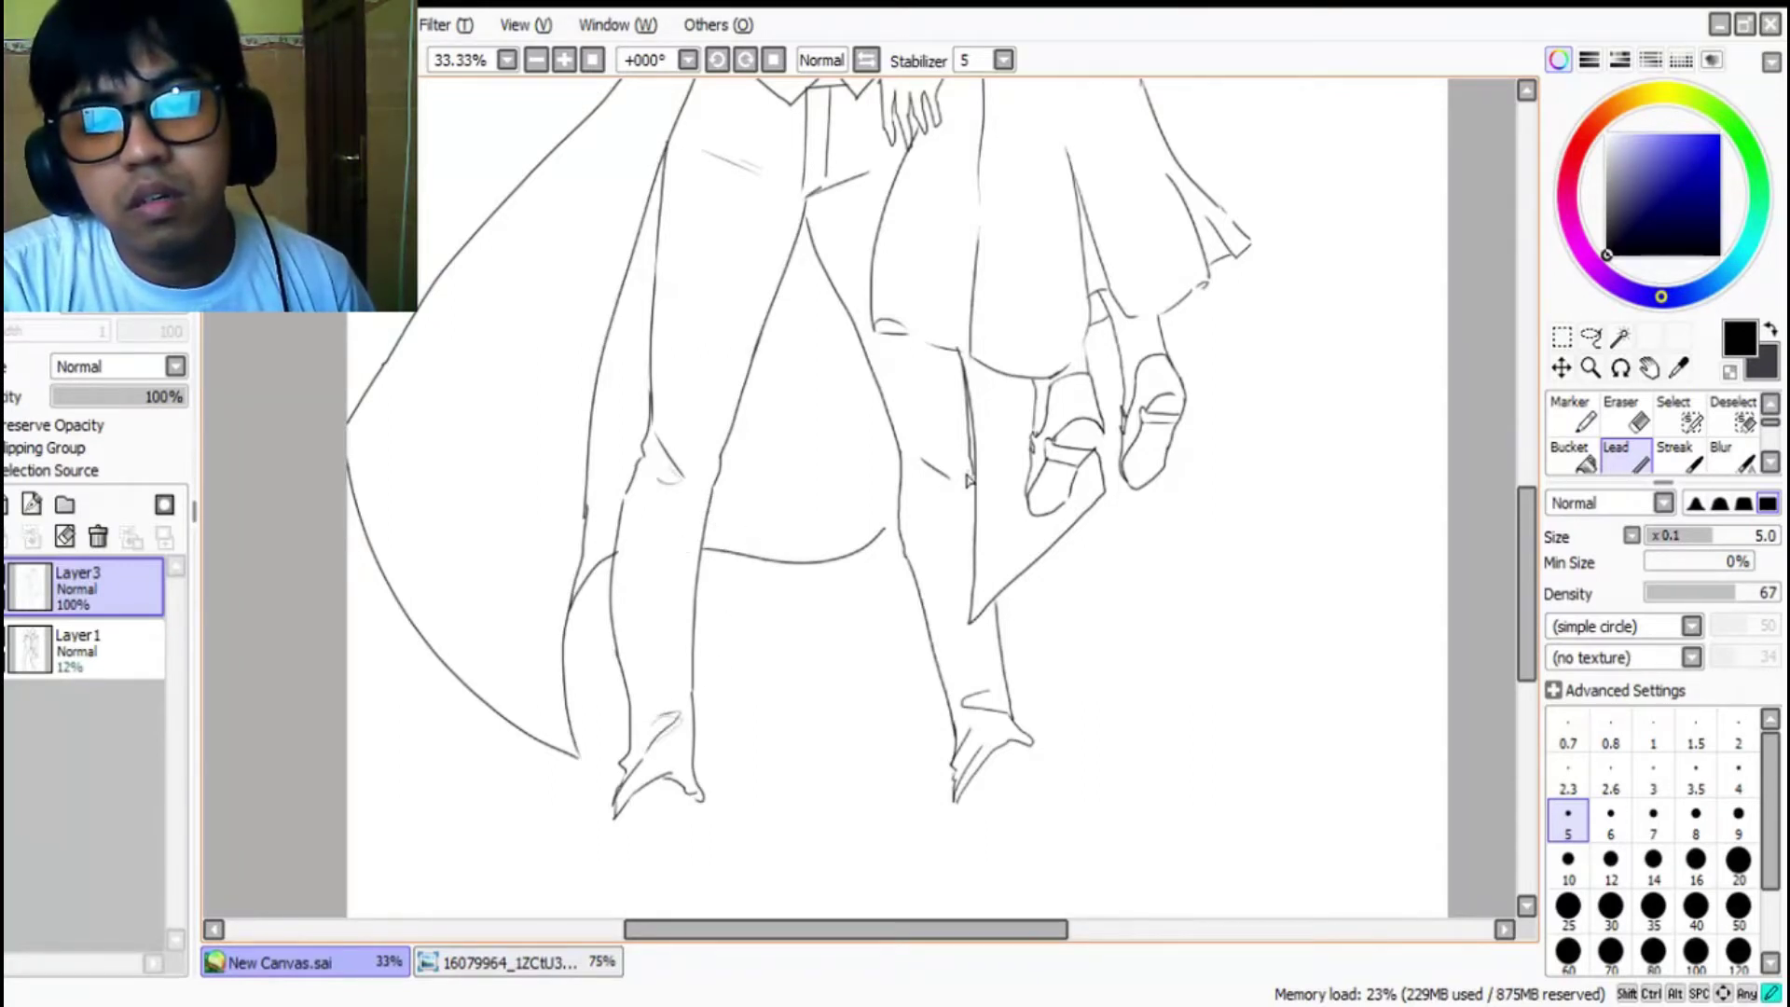
key(e)
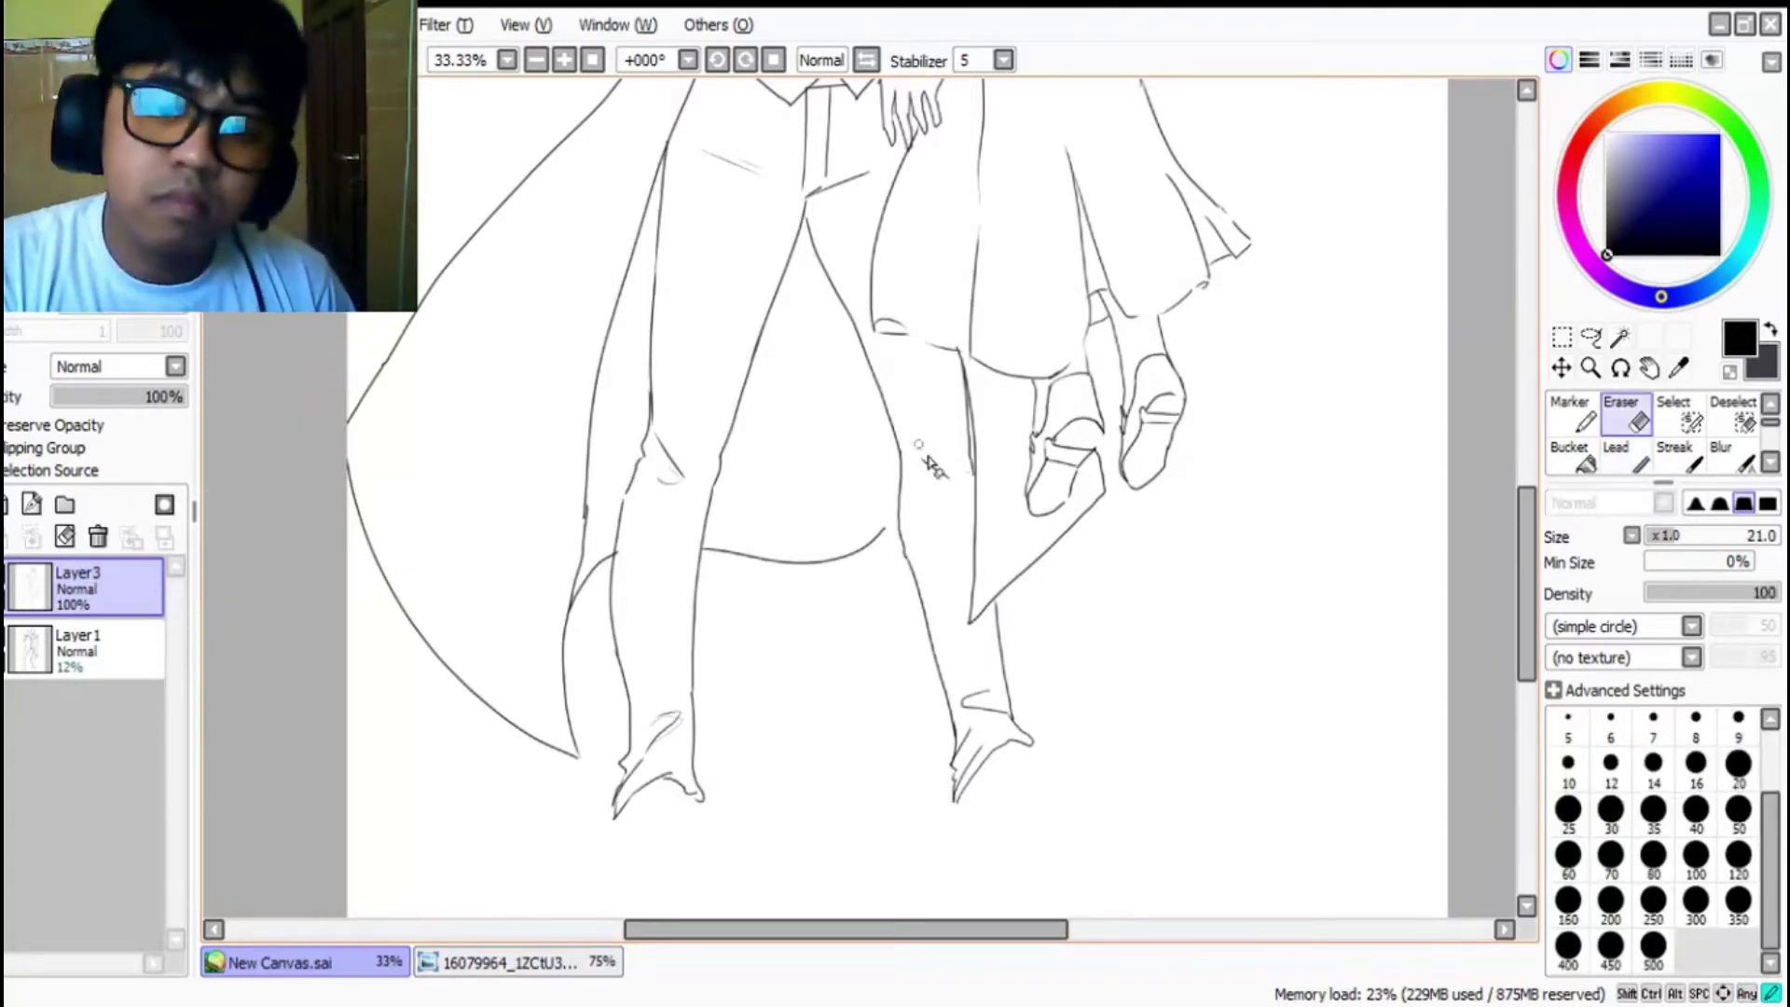
key(n)
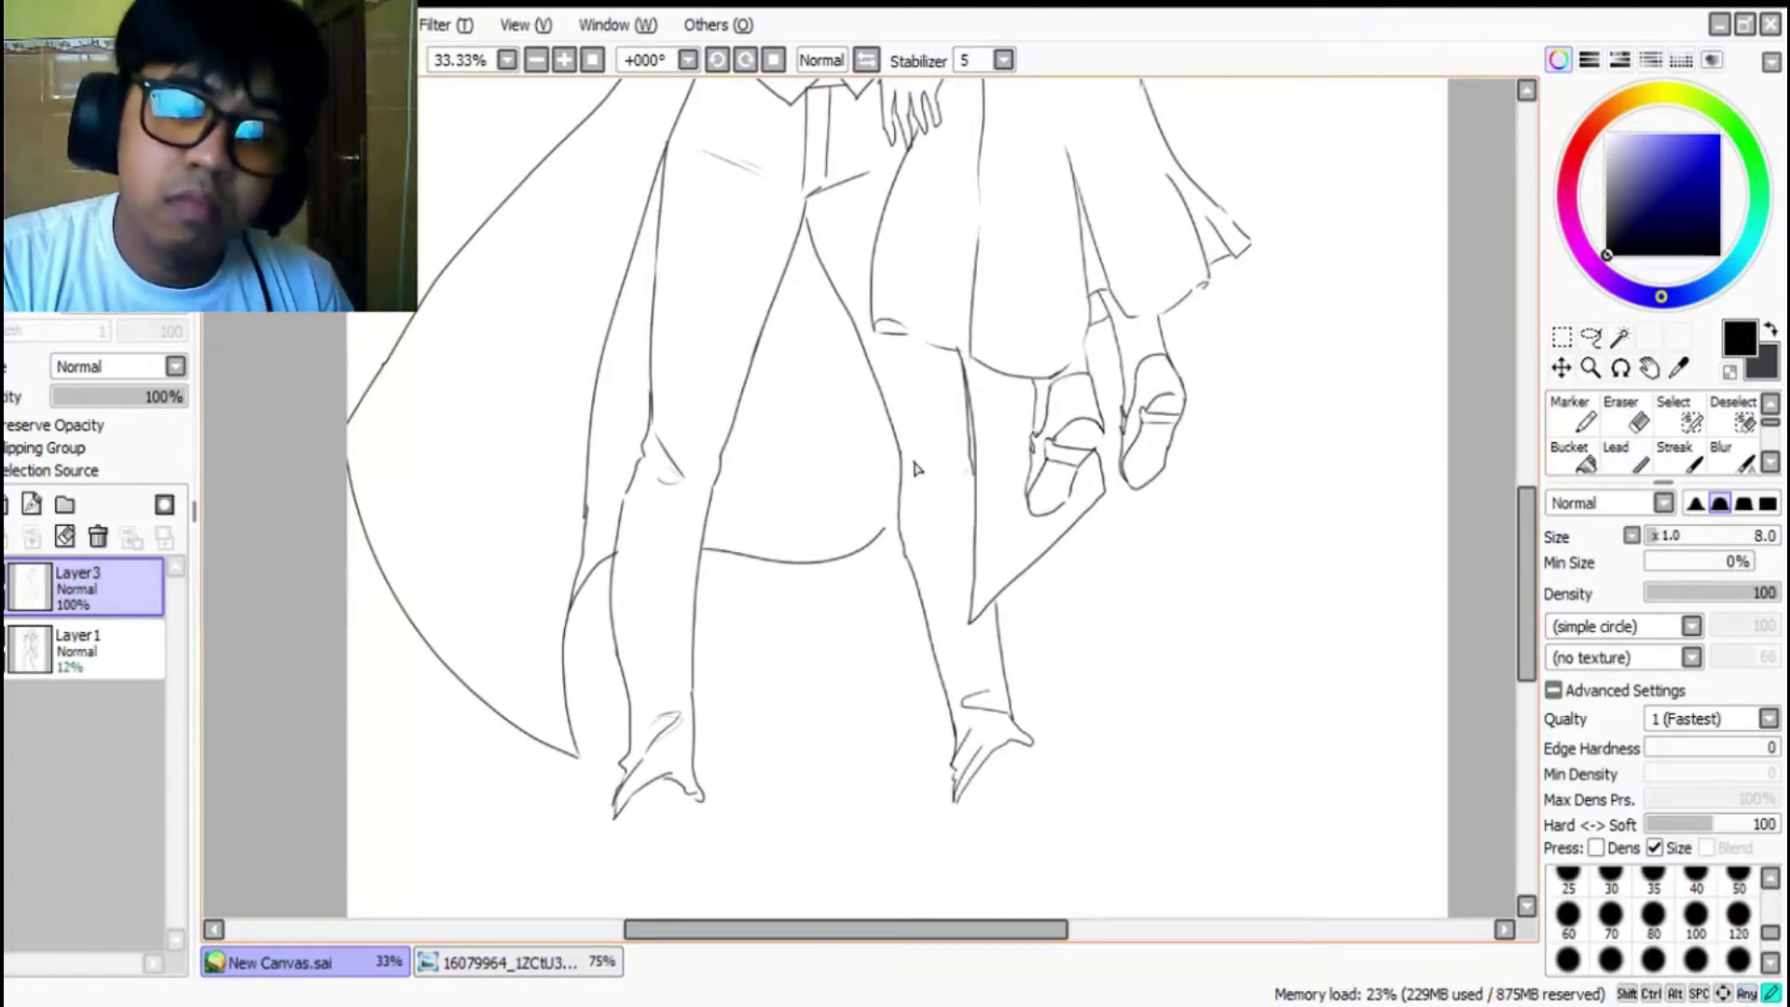
click(1627, 457)
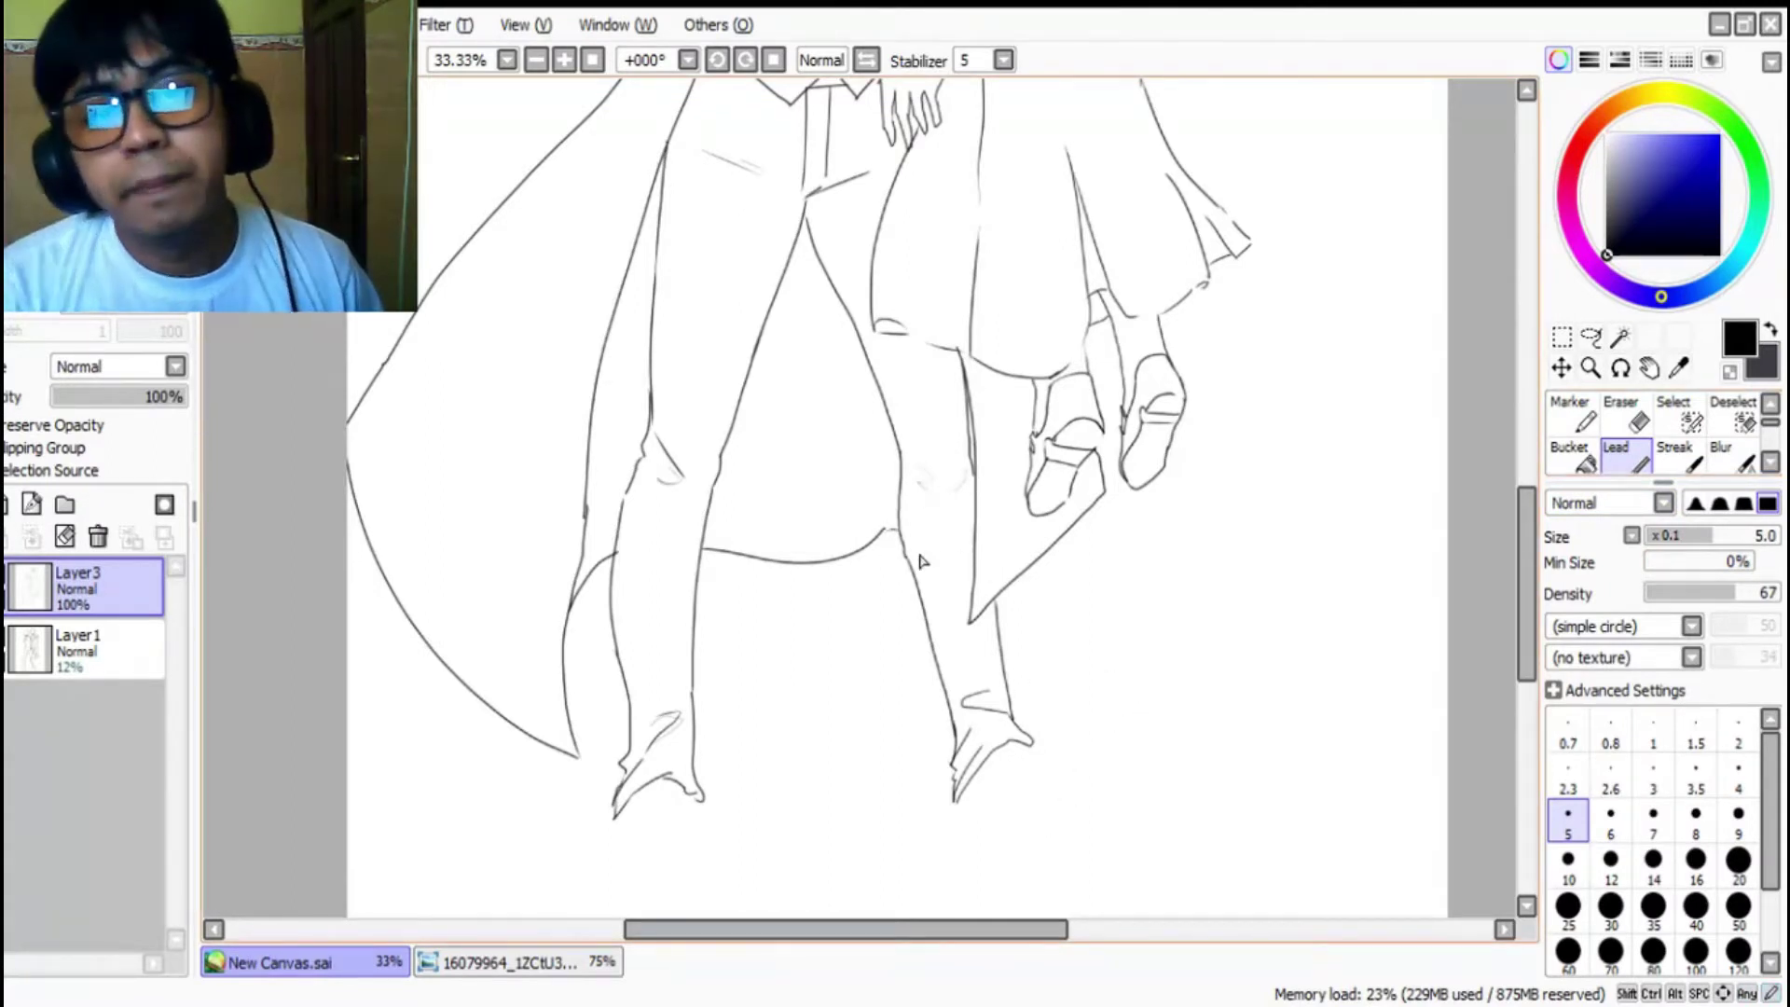
Step: Check the reference picture's shoes and ink the outline of the man's front-facing shoe on the leg farther from the woman
scroll(908, 502, down, 2)
scroll(726, 804, up, 4)
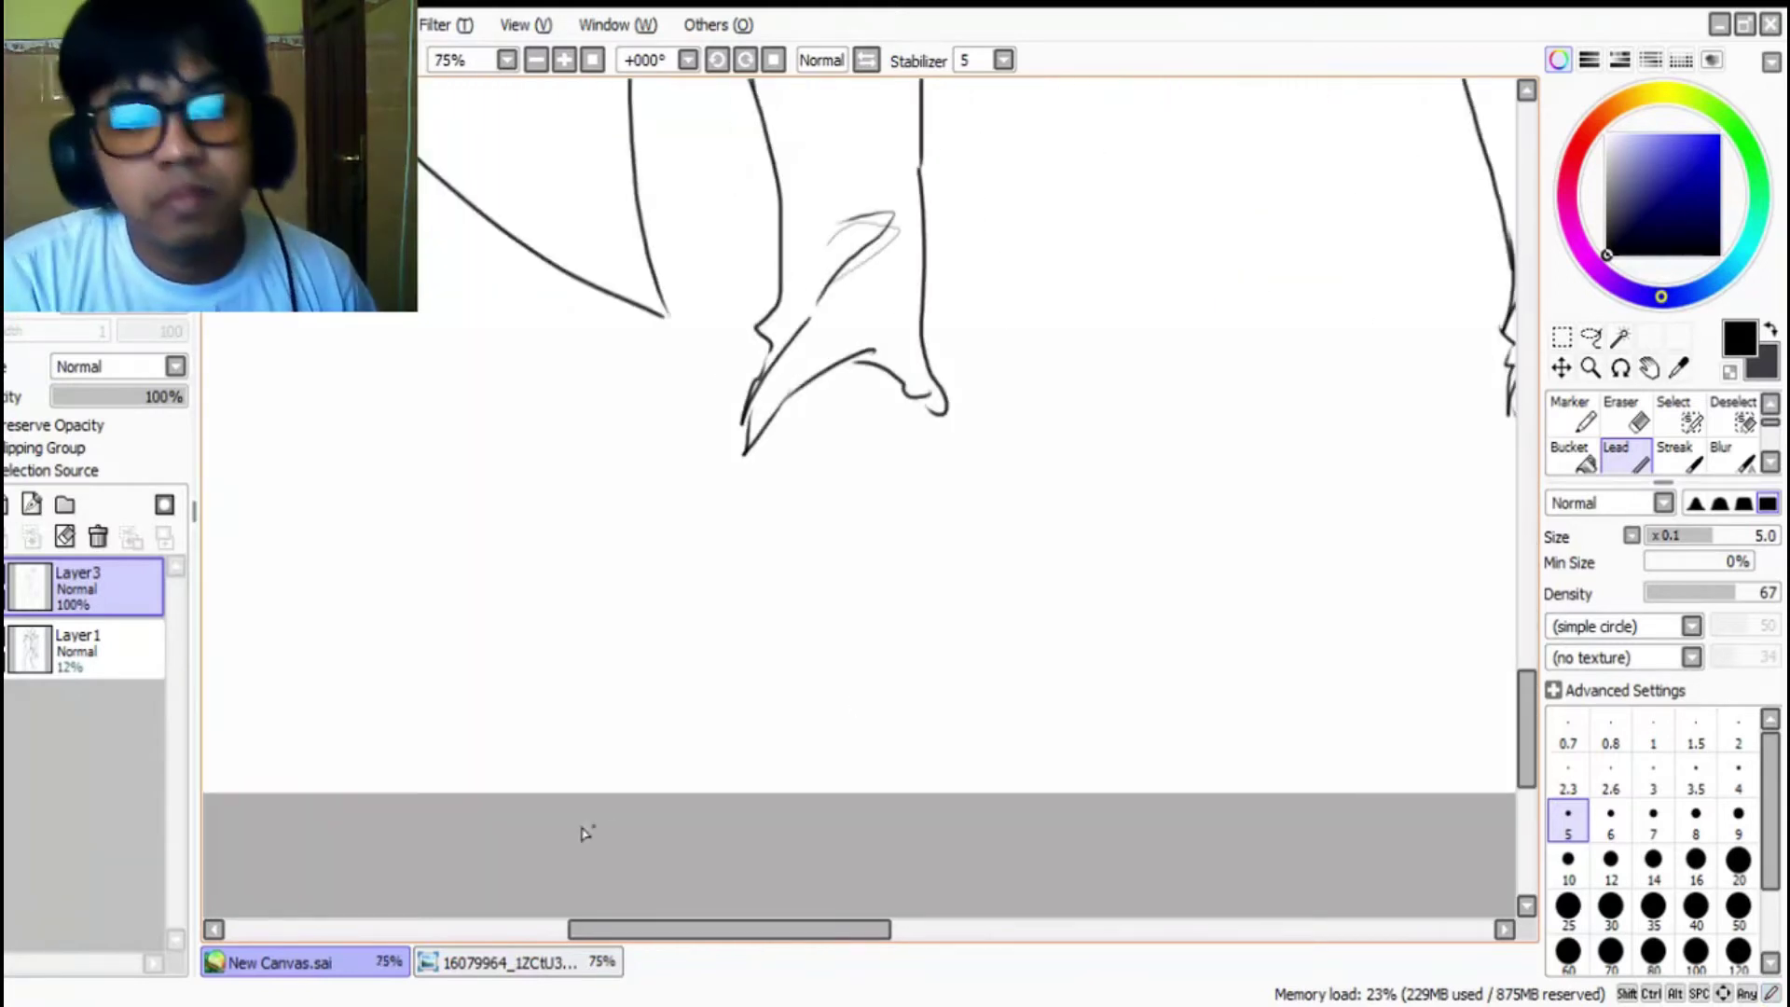
click(550, 965)
drag(1522, 550, 1520, 625)
click(317, 965)
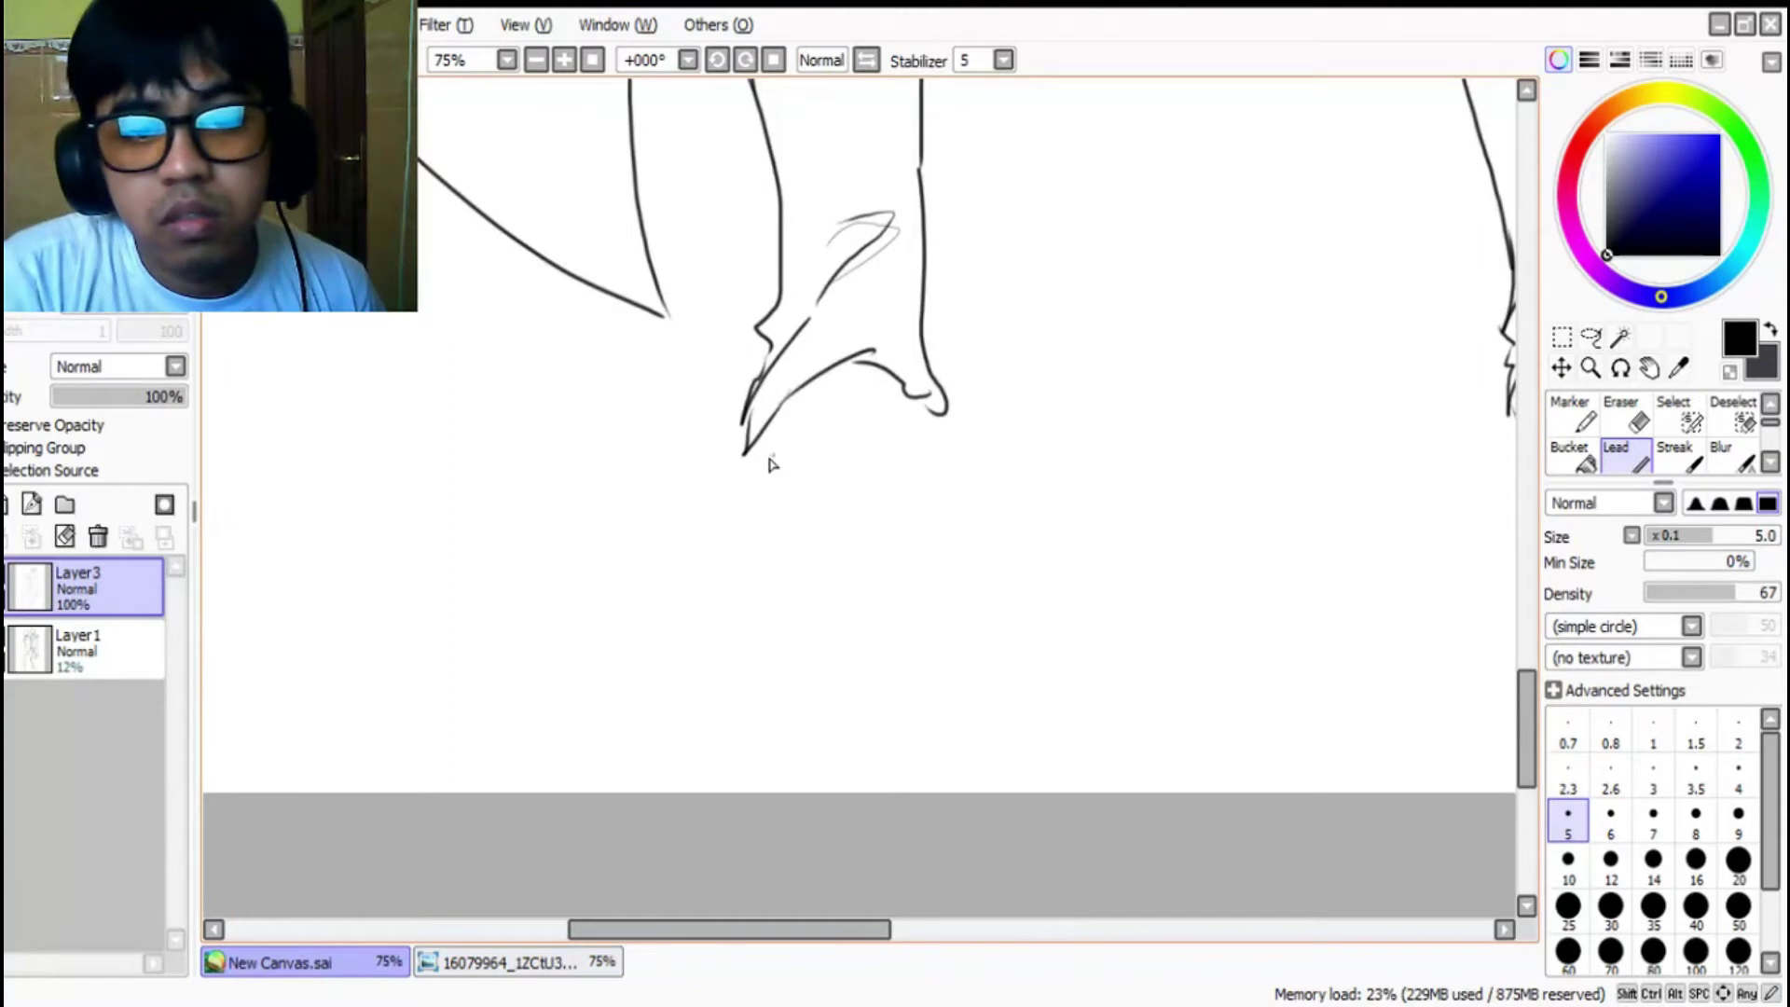
mouse_move(767, 436)
mouse_down()
mouse_move(727, 534)
mouse_move(766, 496)
mouse_move(869, 504)
mouse_move(704, 590)
mouse_move(699, 623)
mouse_move(743, 670)
mouse_move(878, 650)
mouse_up()
mouse_move(909, 569)
mouse_down()
mouse_move(935, 428)
mouse_move(932, 485)
mouse_up()
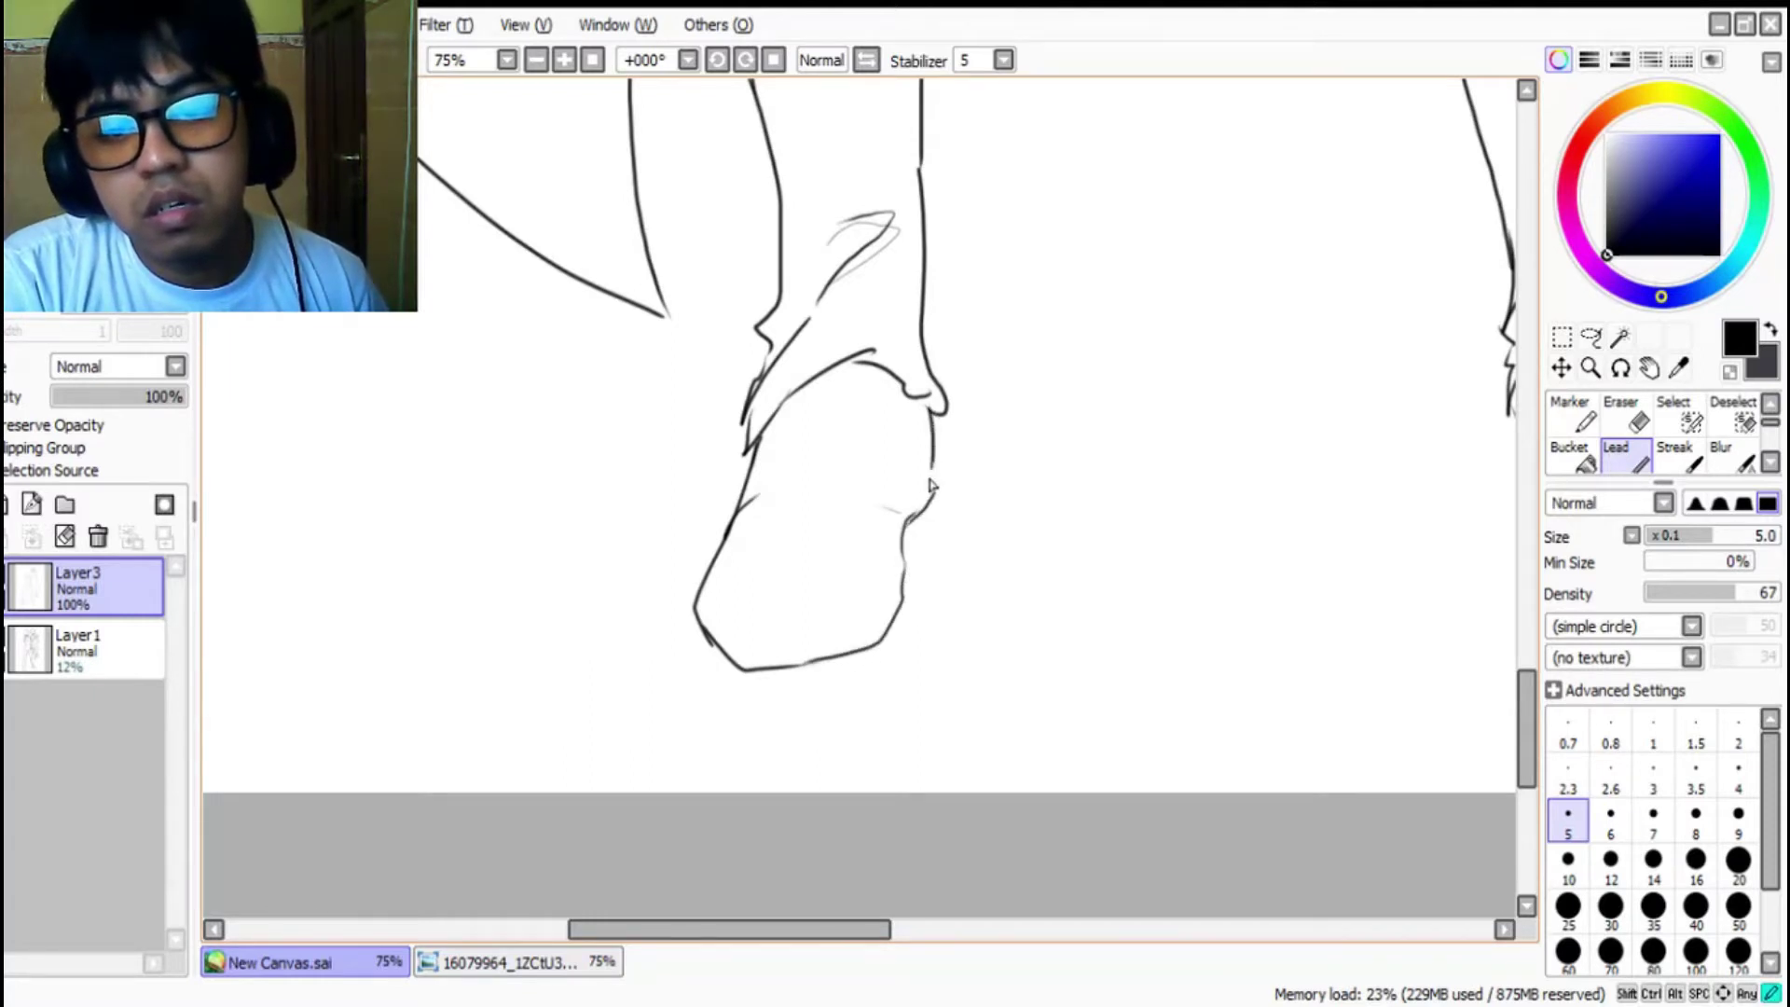
Step: Redraw the front-facing shoe's inner edge, and add a sole line at the toe and short creases across the instep
key(ctrl+z)
drag(922, 415, 908, 562)
key(ctrl+z)
drag(921, 460, 903, 536)
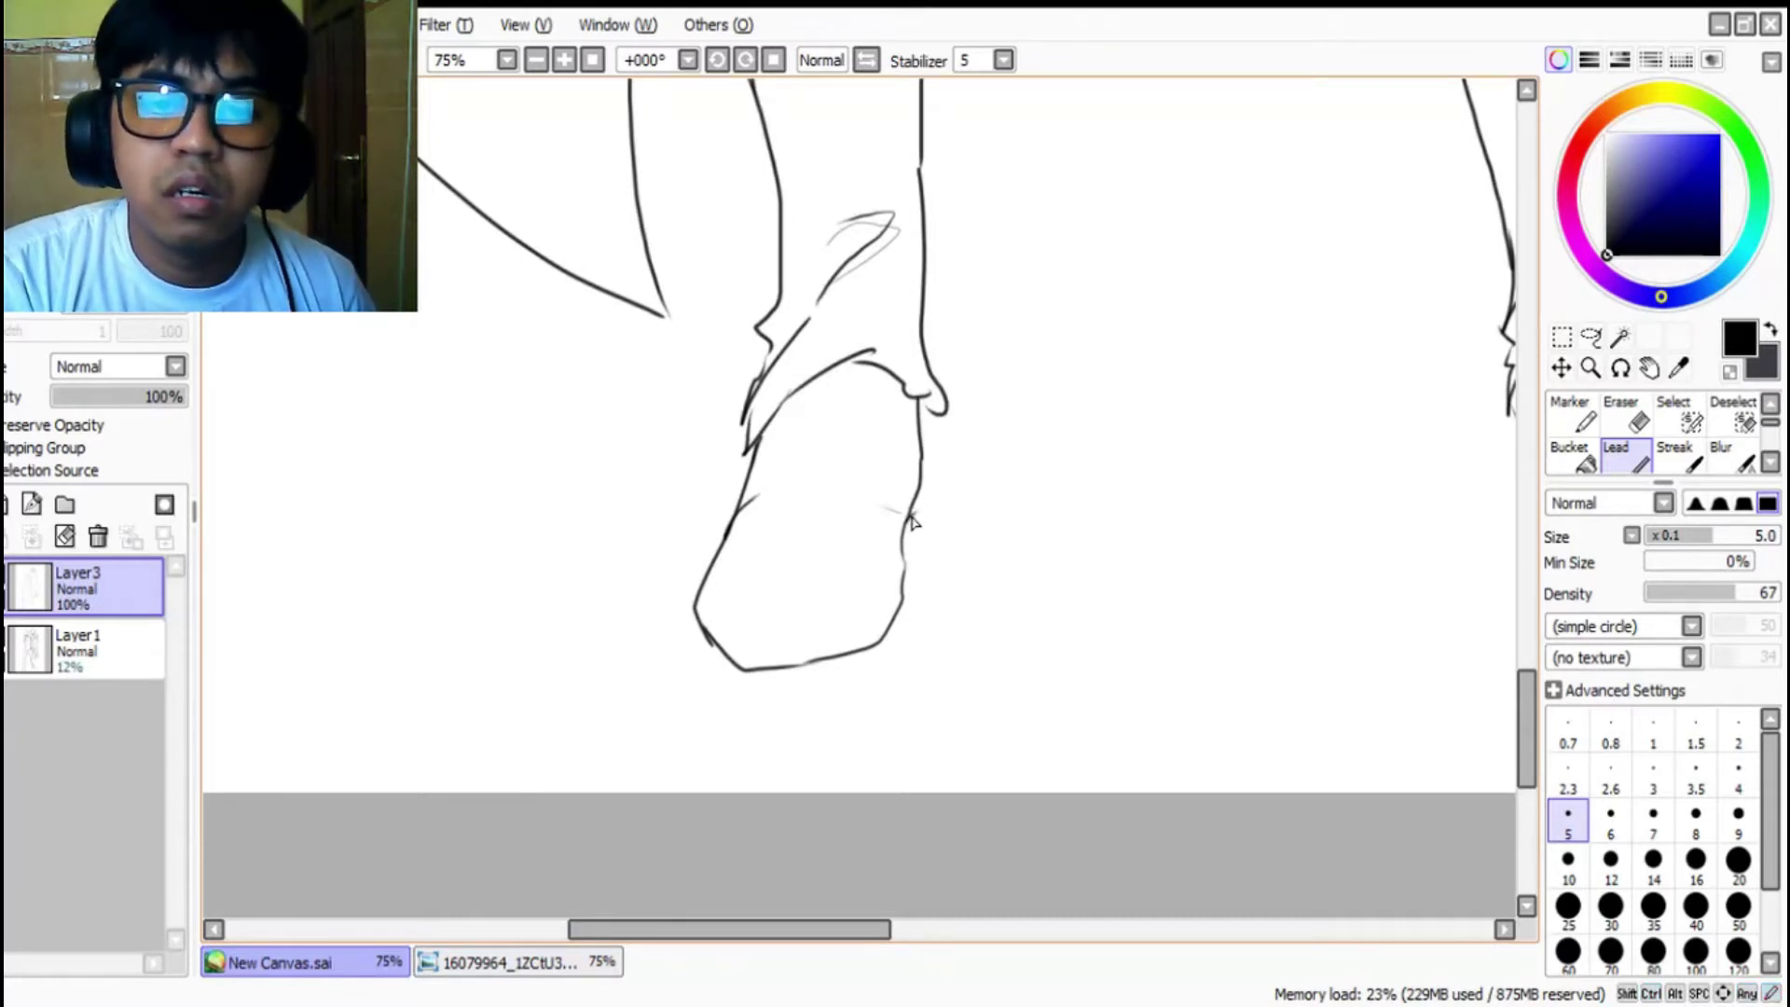
mouse_move(698, 619)
mouse_down()
mouse_move(734, 667)
mouse_move(691, 602)
mouse_move(774, 652)
mouse_move(891, 630)
mouse_up()
drag(792, 480, 851, 465)
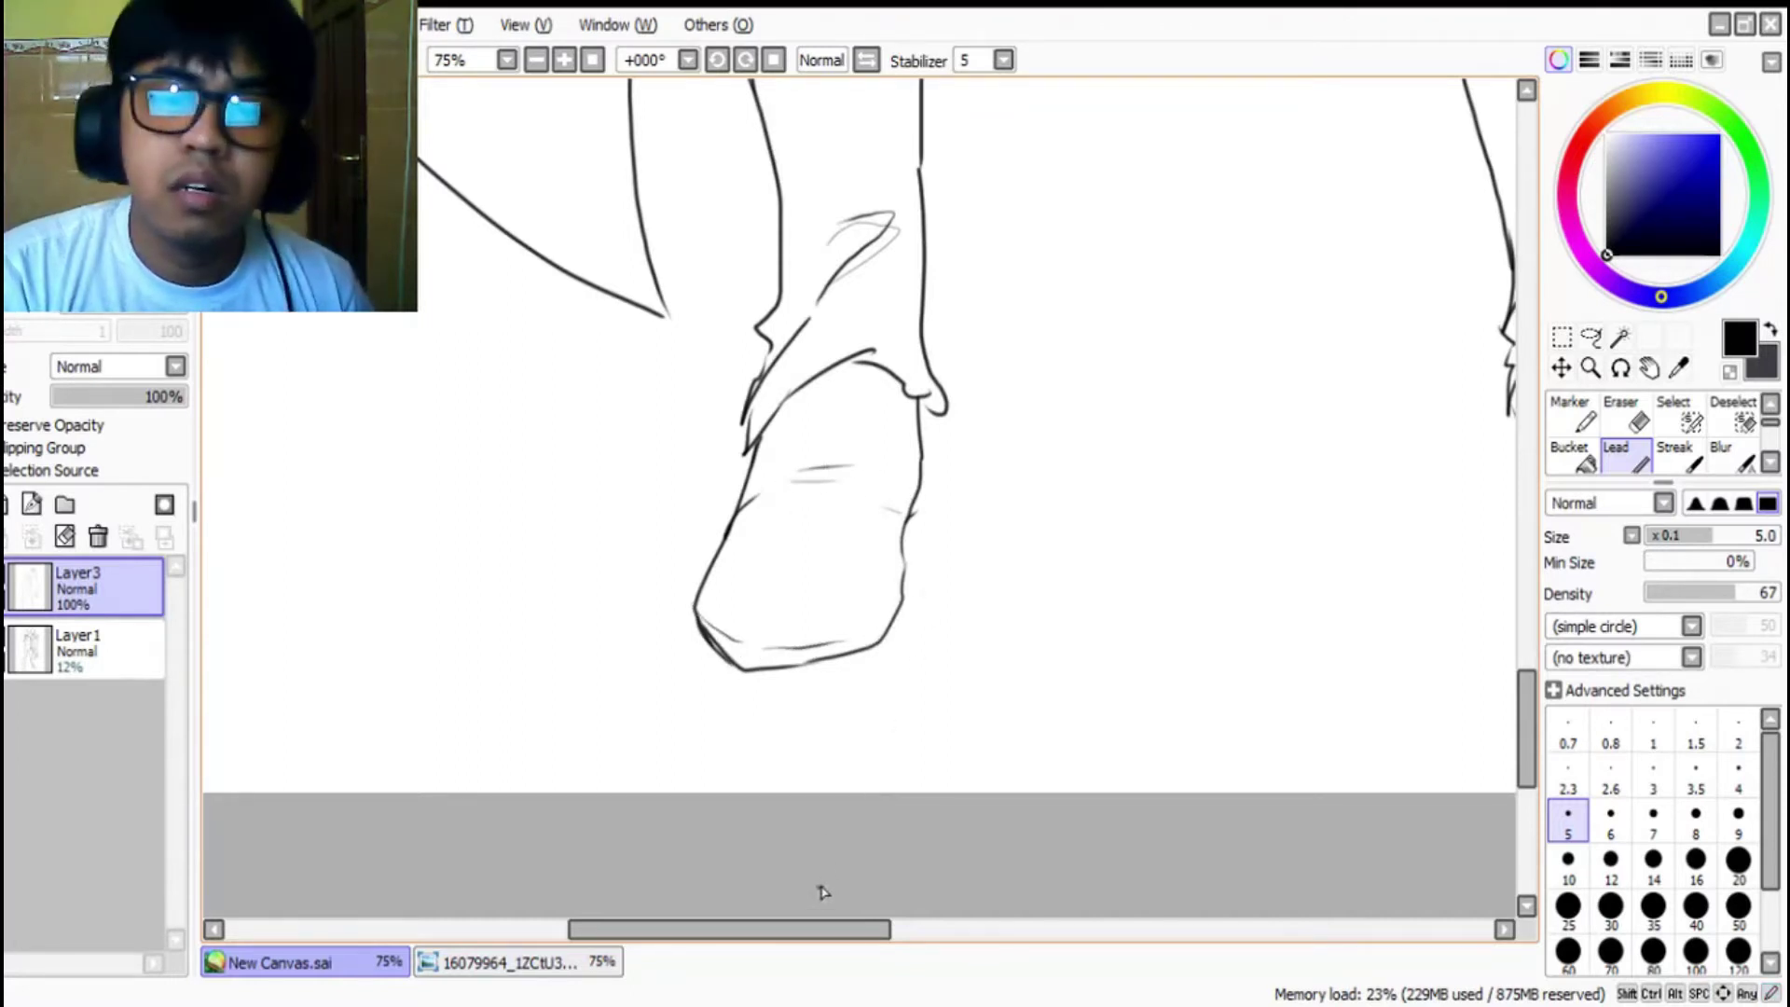
Step: Ink the man's other shoe in side view below the second hem, with its ankle opening, sole, heel notch and instep creases
drag(785, 928, 893, 928)
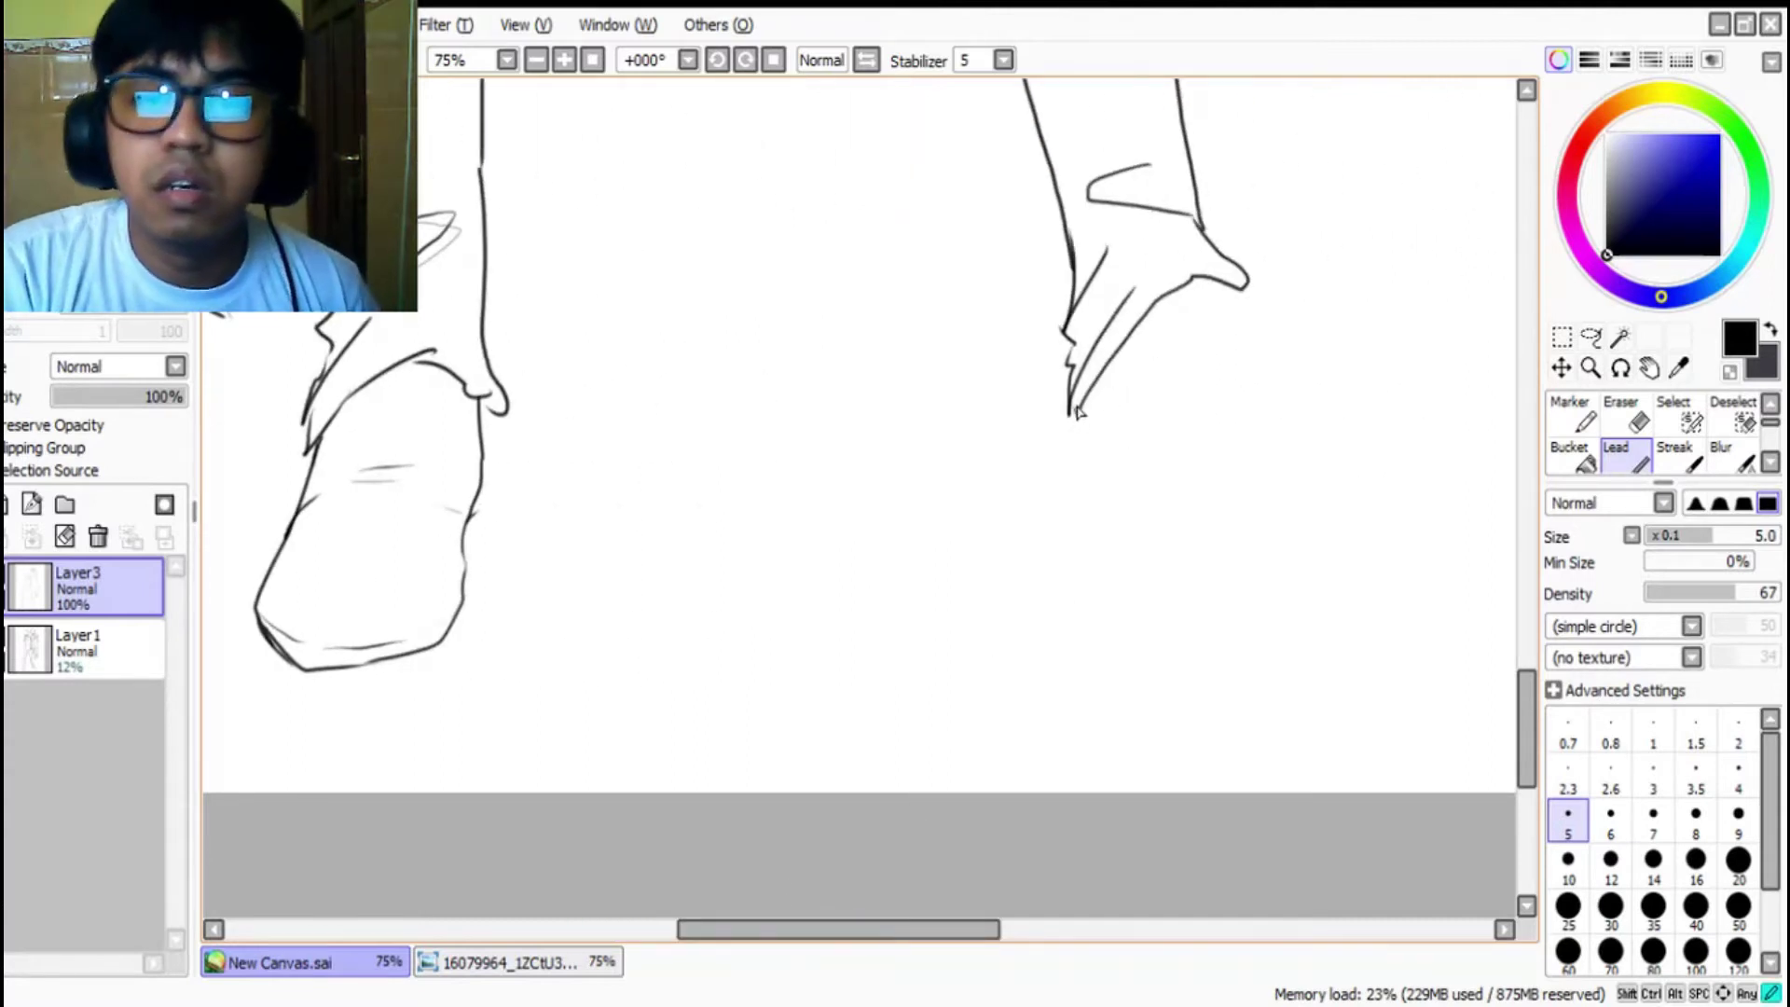
drag(1236, 288, 1132, 350)
mouse_move(1238, 289)
mouse_down()
mouse_move(1336, 348)
mouse_move(1471, 364)
mouse_move(1473, 410)
mouse_up()
key(ctrl+z)
mouse_move(1379, 350)
mouse_down()
mouse_move(1478, 368)
mouse_move(1489, 403)
mouse_move(1417, 443)
mouse_up()
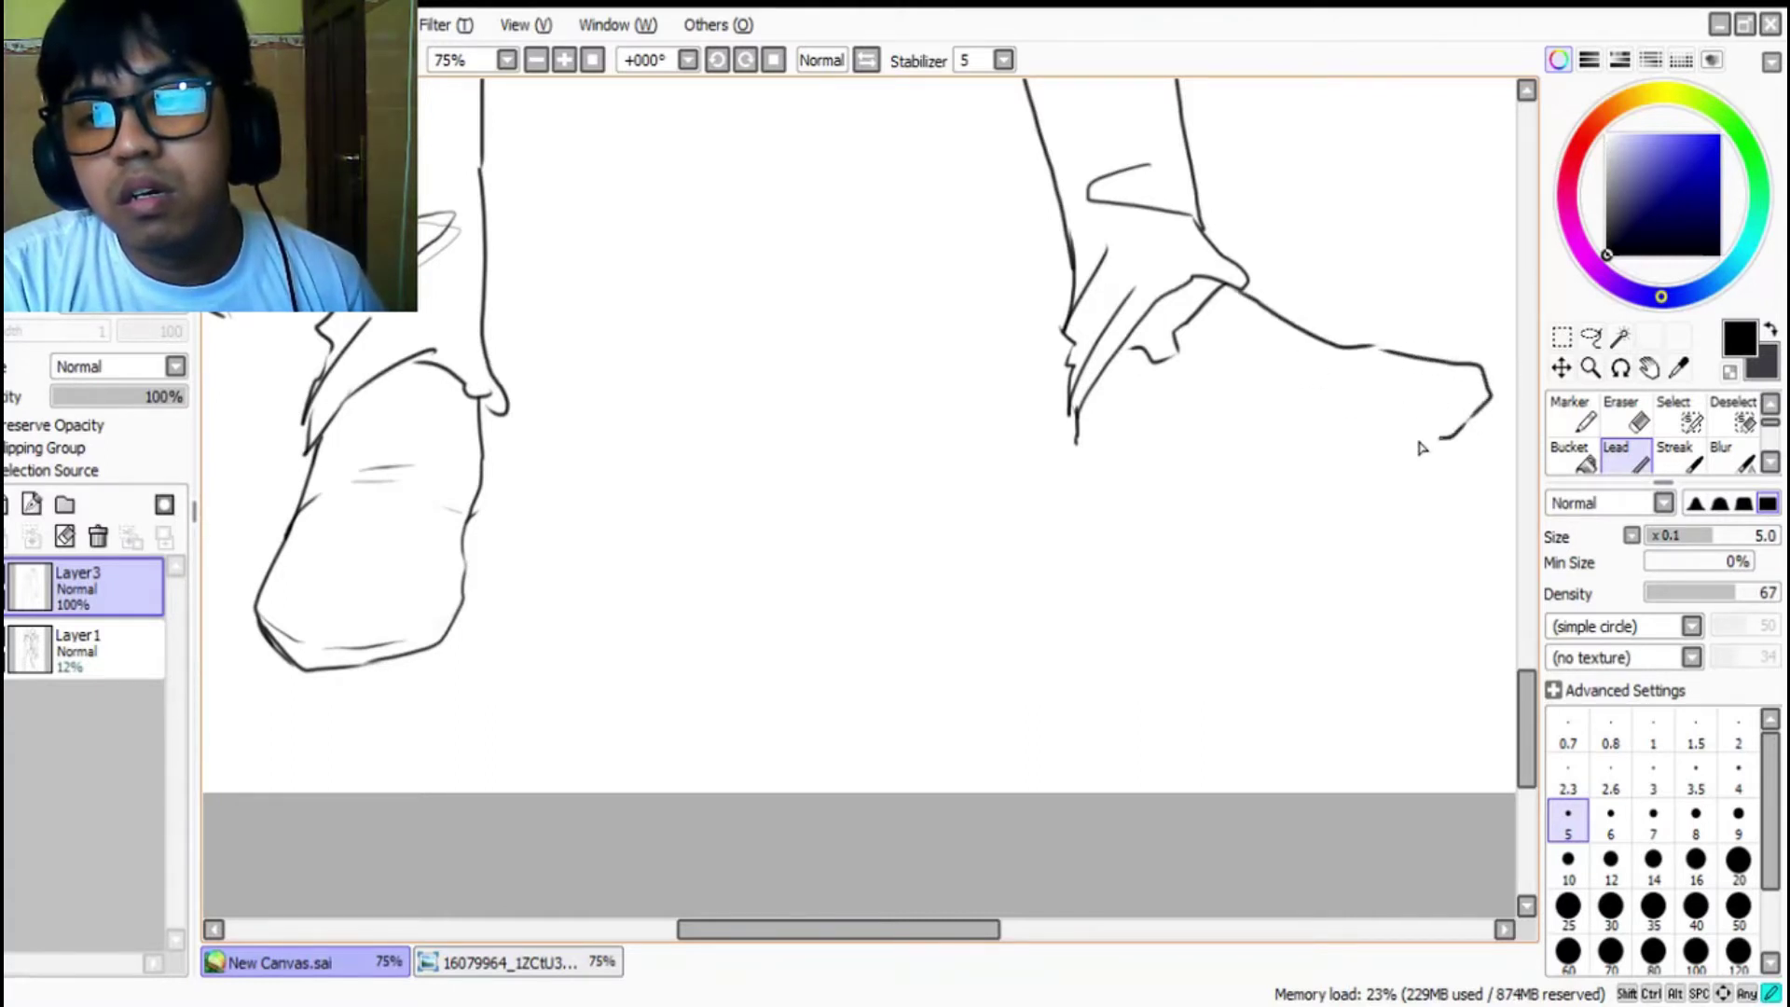
mouse_move(1079, 451)
mouse_down()
mouse_move(1137, 465)
mouse_move(1219, 446)
mouse_move(1269, 467)
mouse_move(1461, 427)
mouse_up()
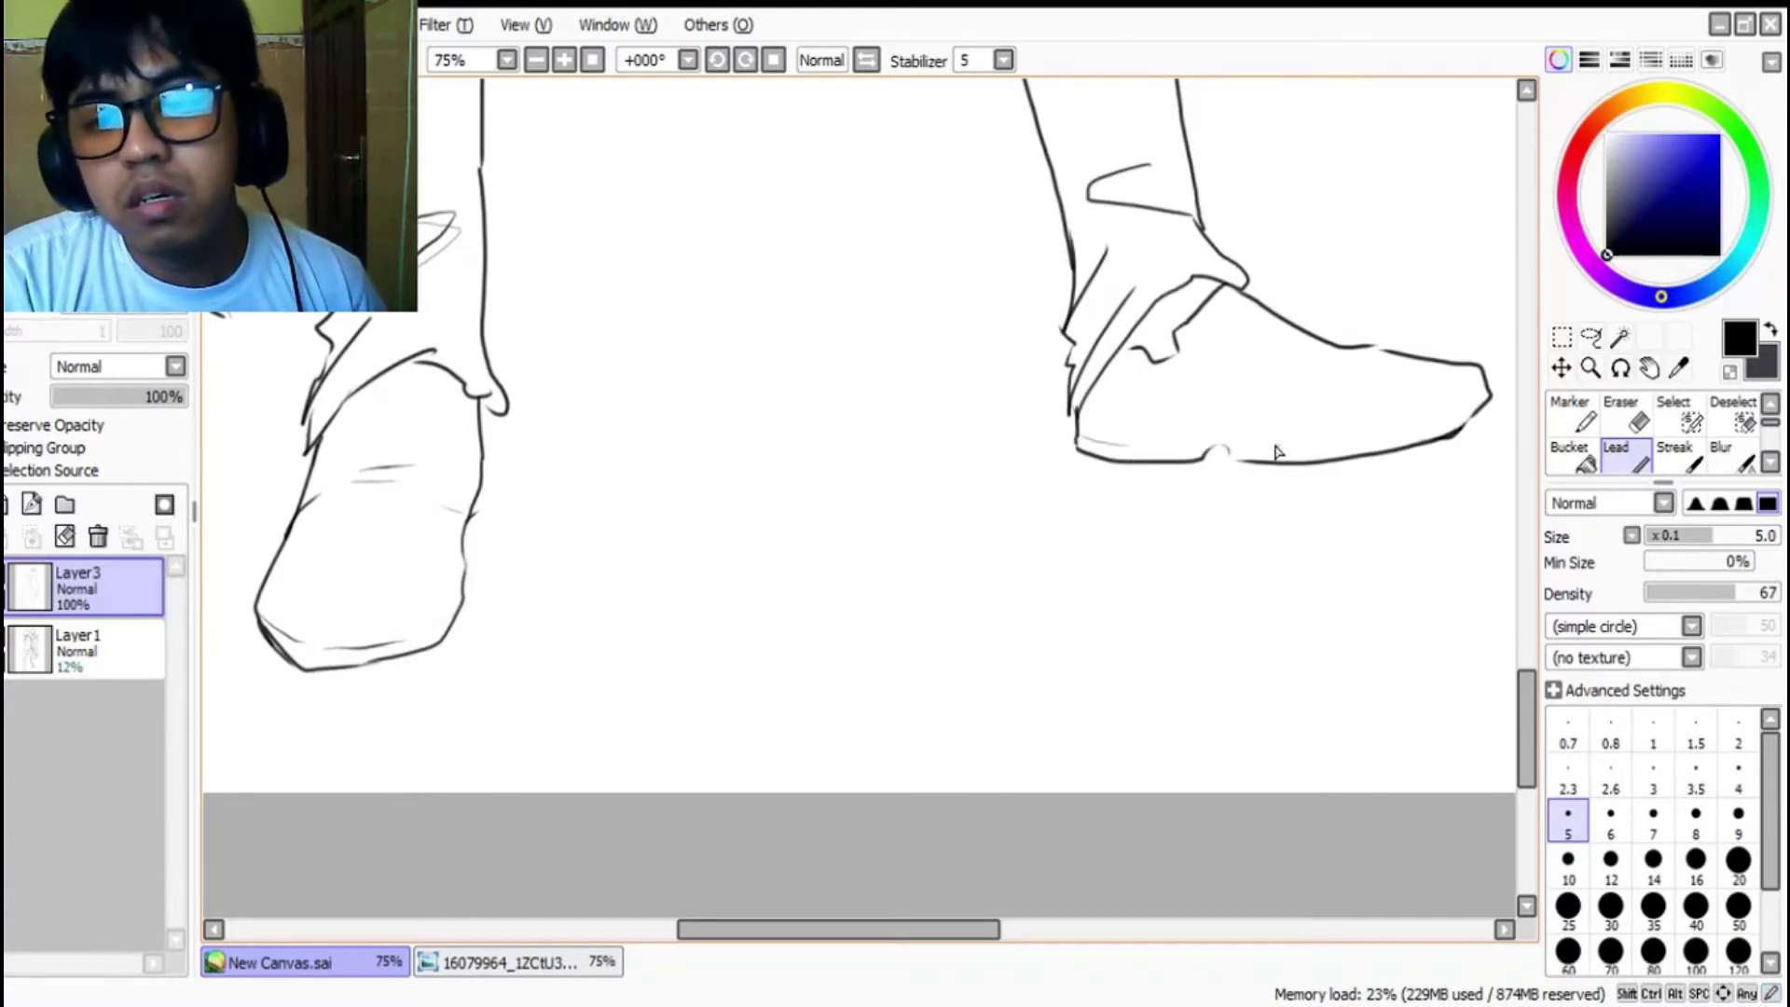
drag(1306, 353, 1268, 380)
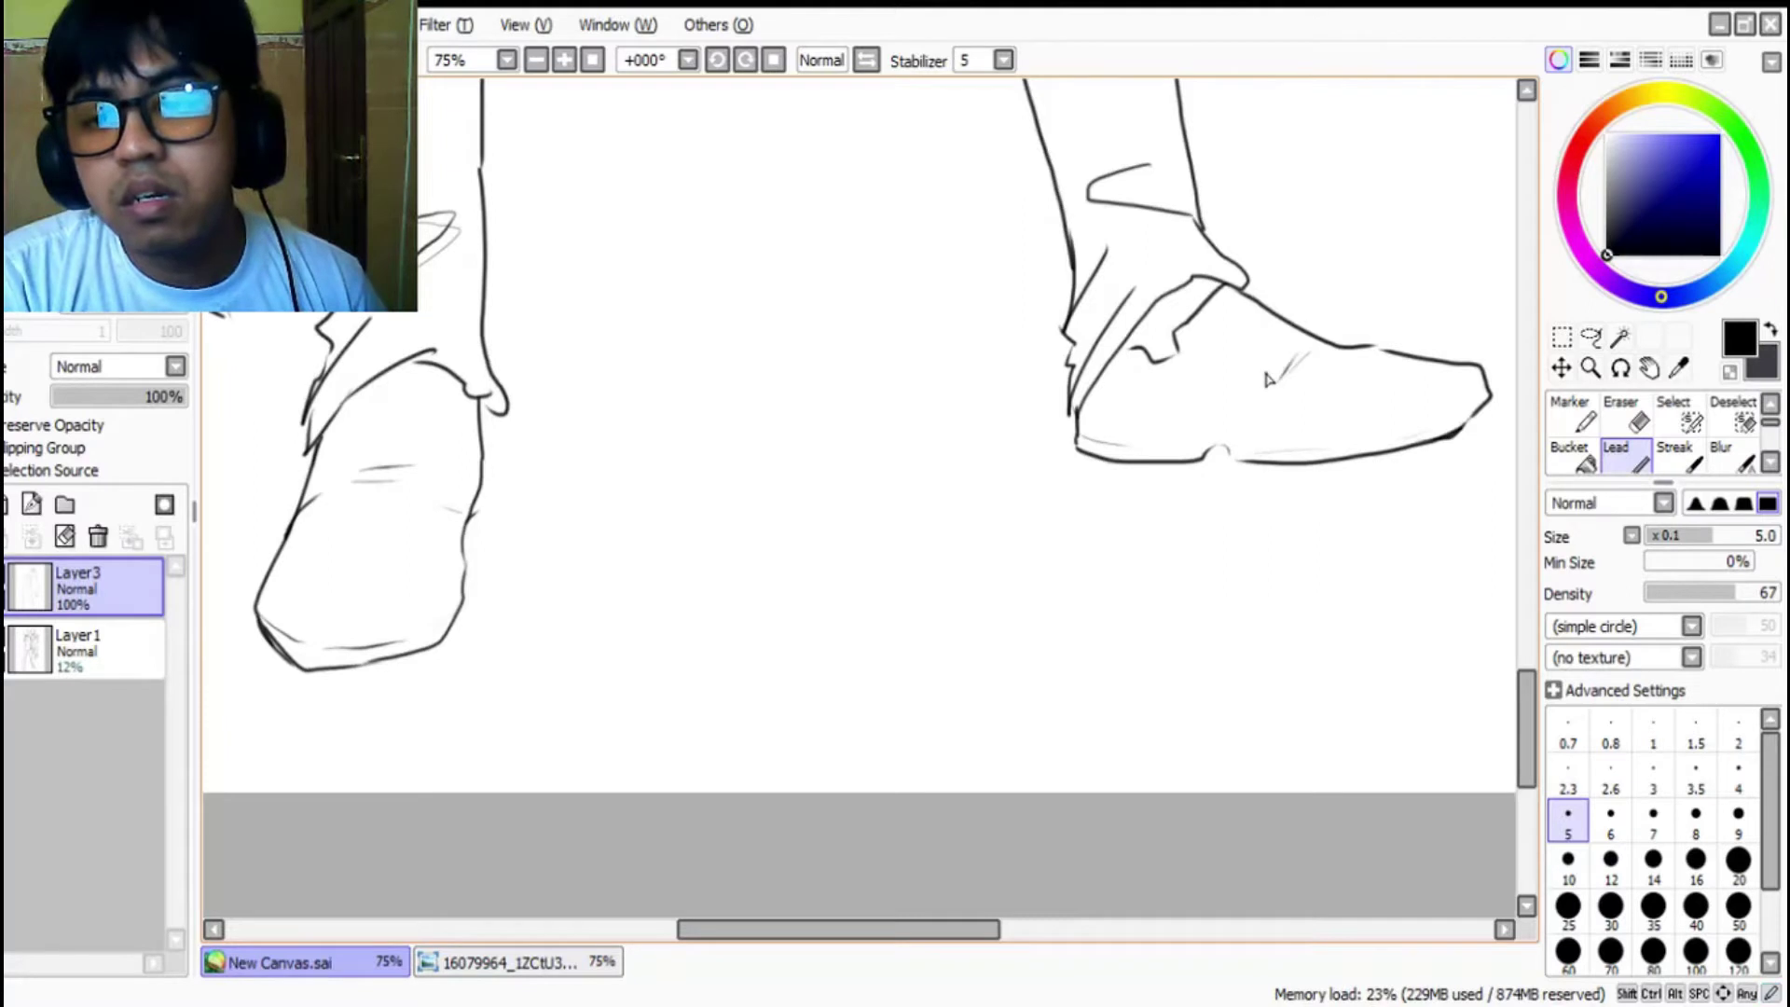
Step: Ink the front closure line and two small round buttons down the middle of the man's vest
scroll(967, 442, down, 6)
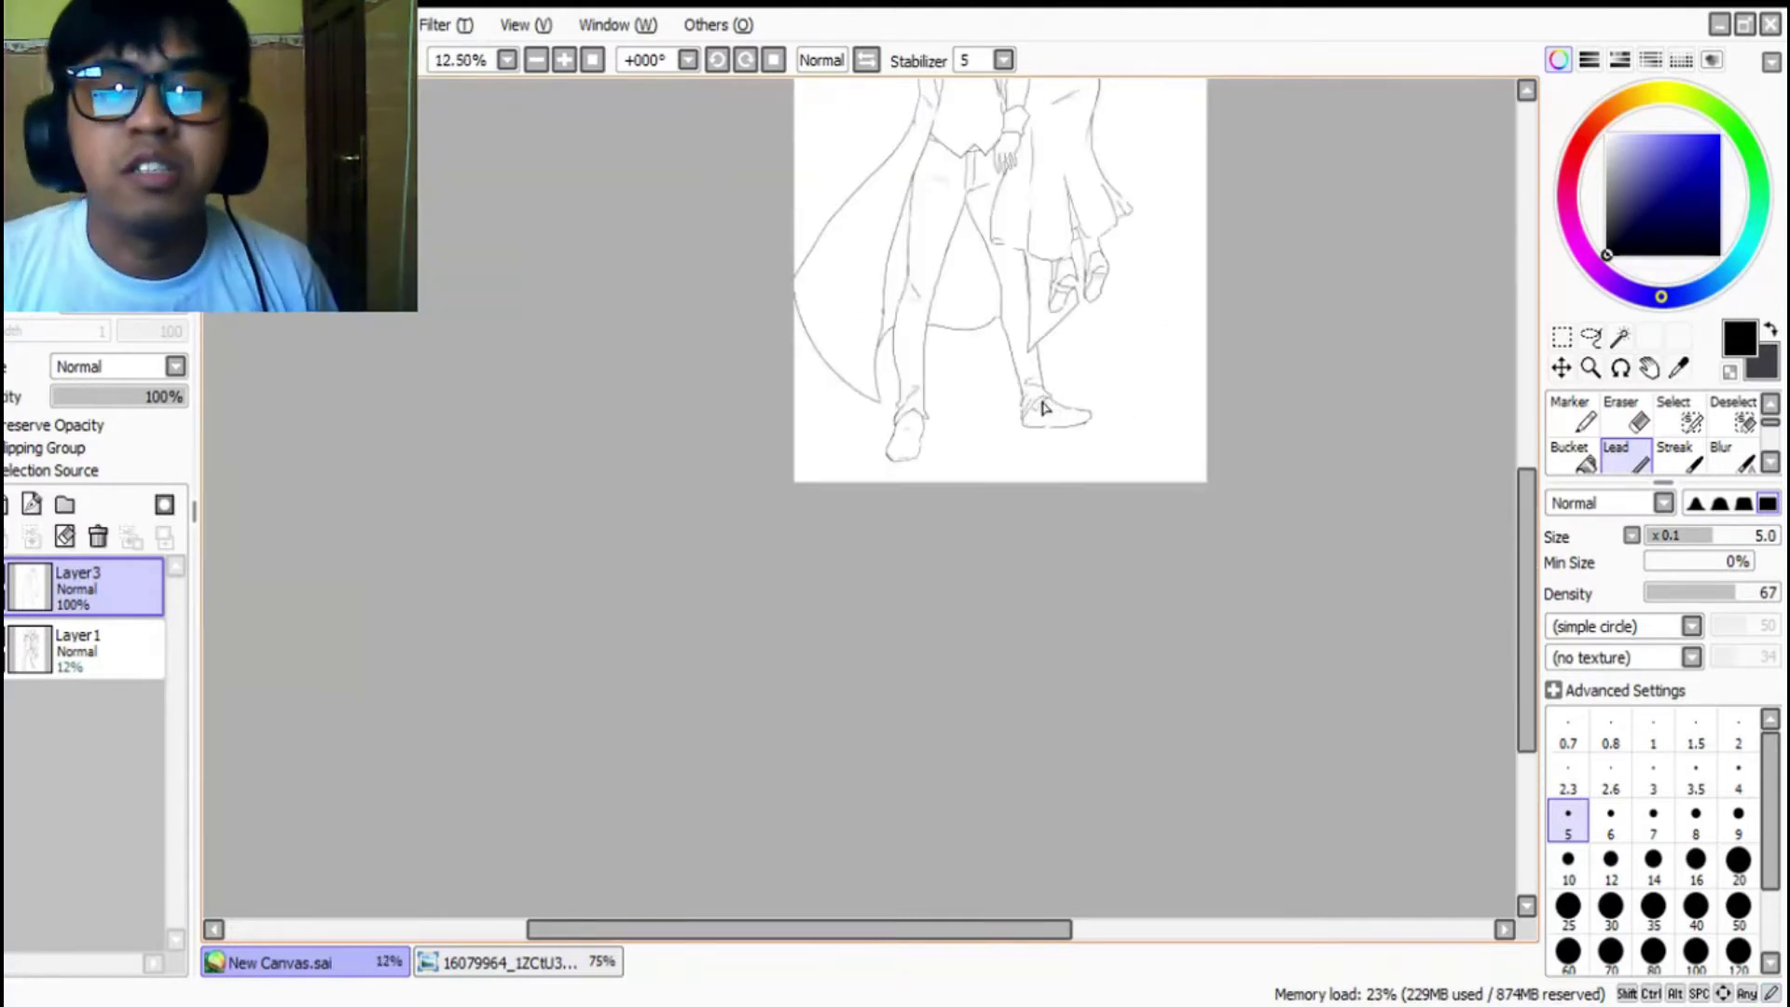
scroll(979, 202, up, 2)
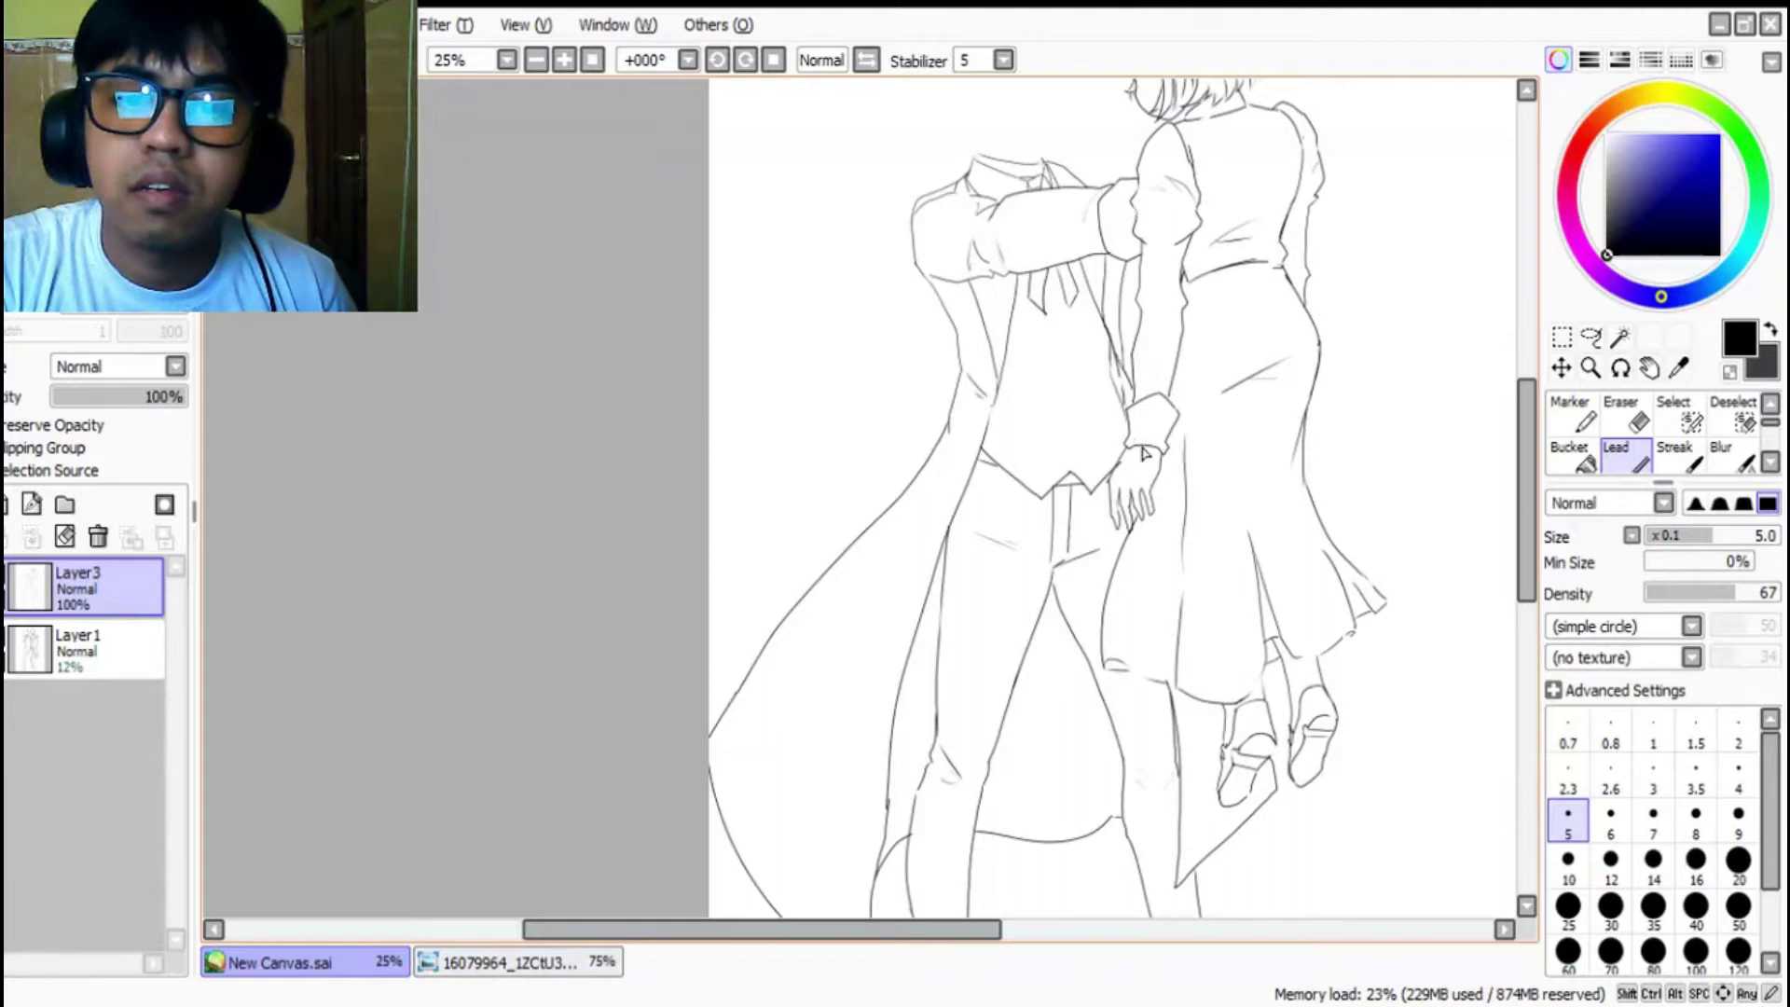
scroll(653, 300, down, 2)
scroll(736, 308, up, 2)
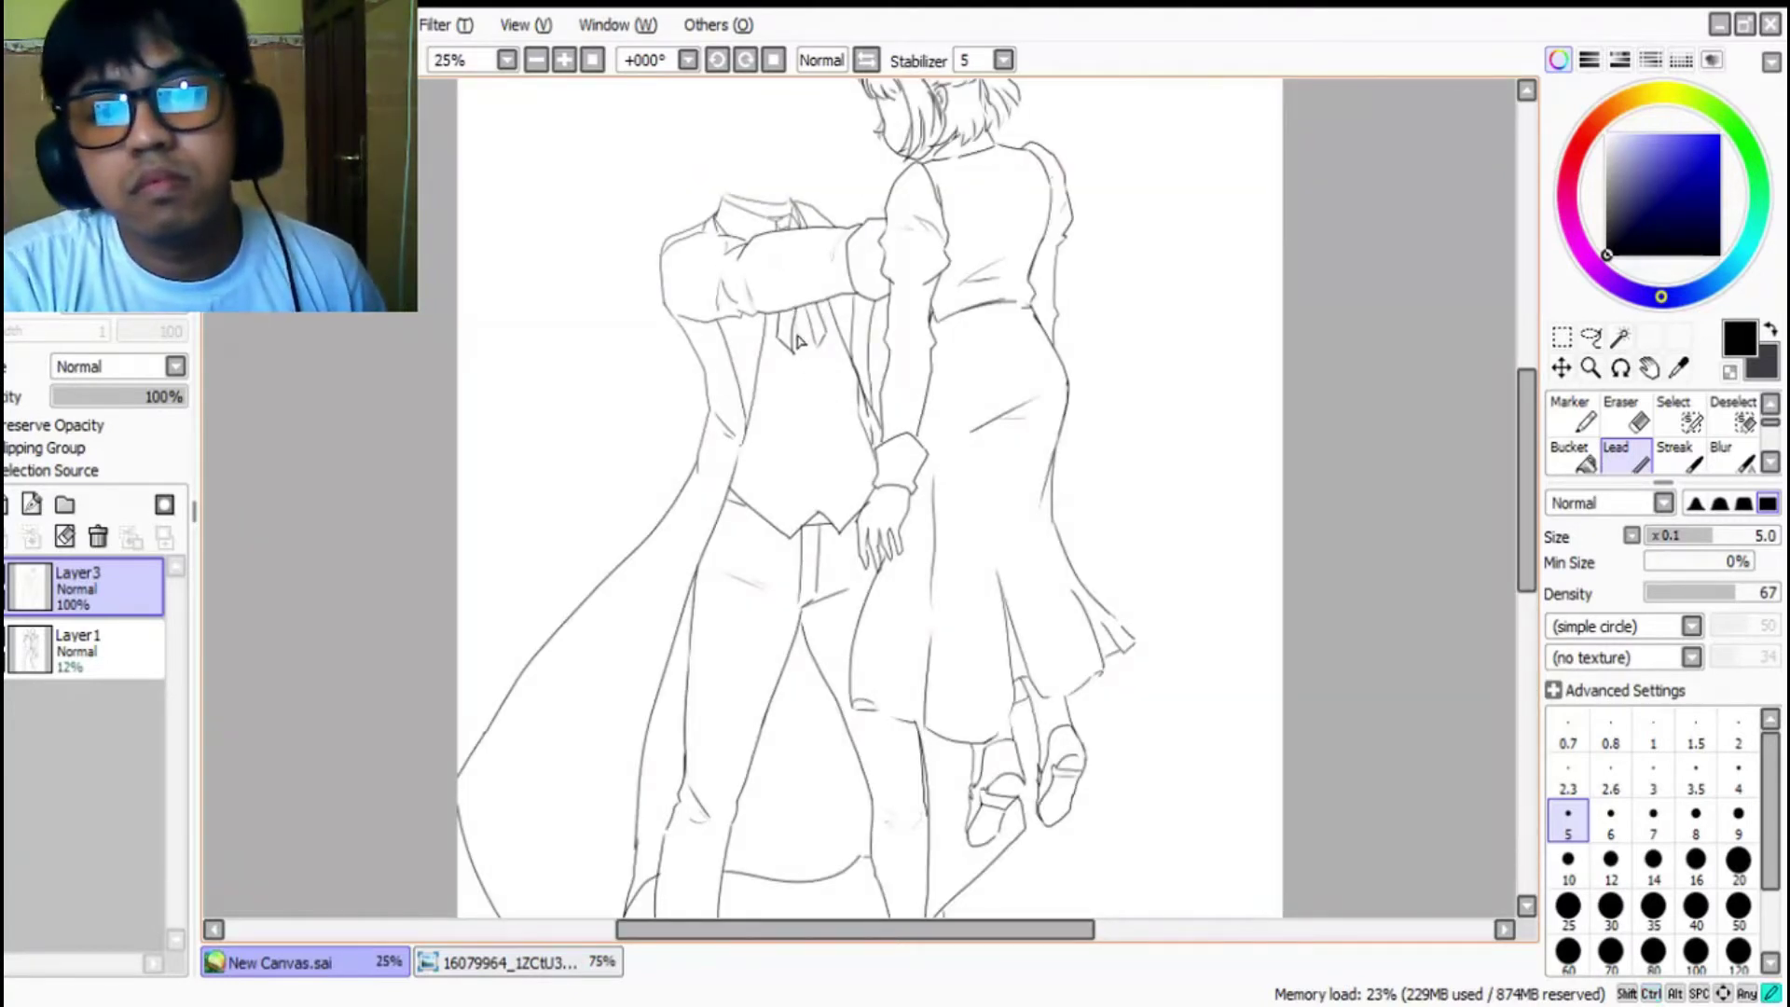
drag(818, 410, 813, 362)
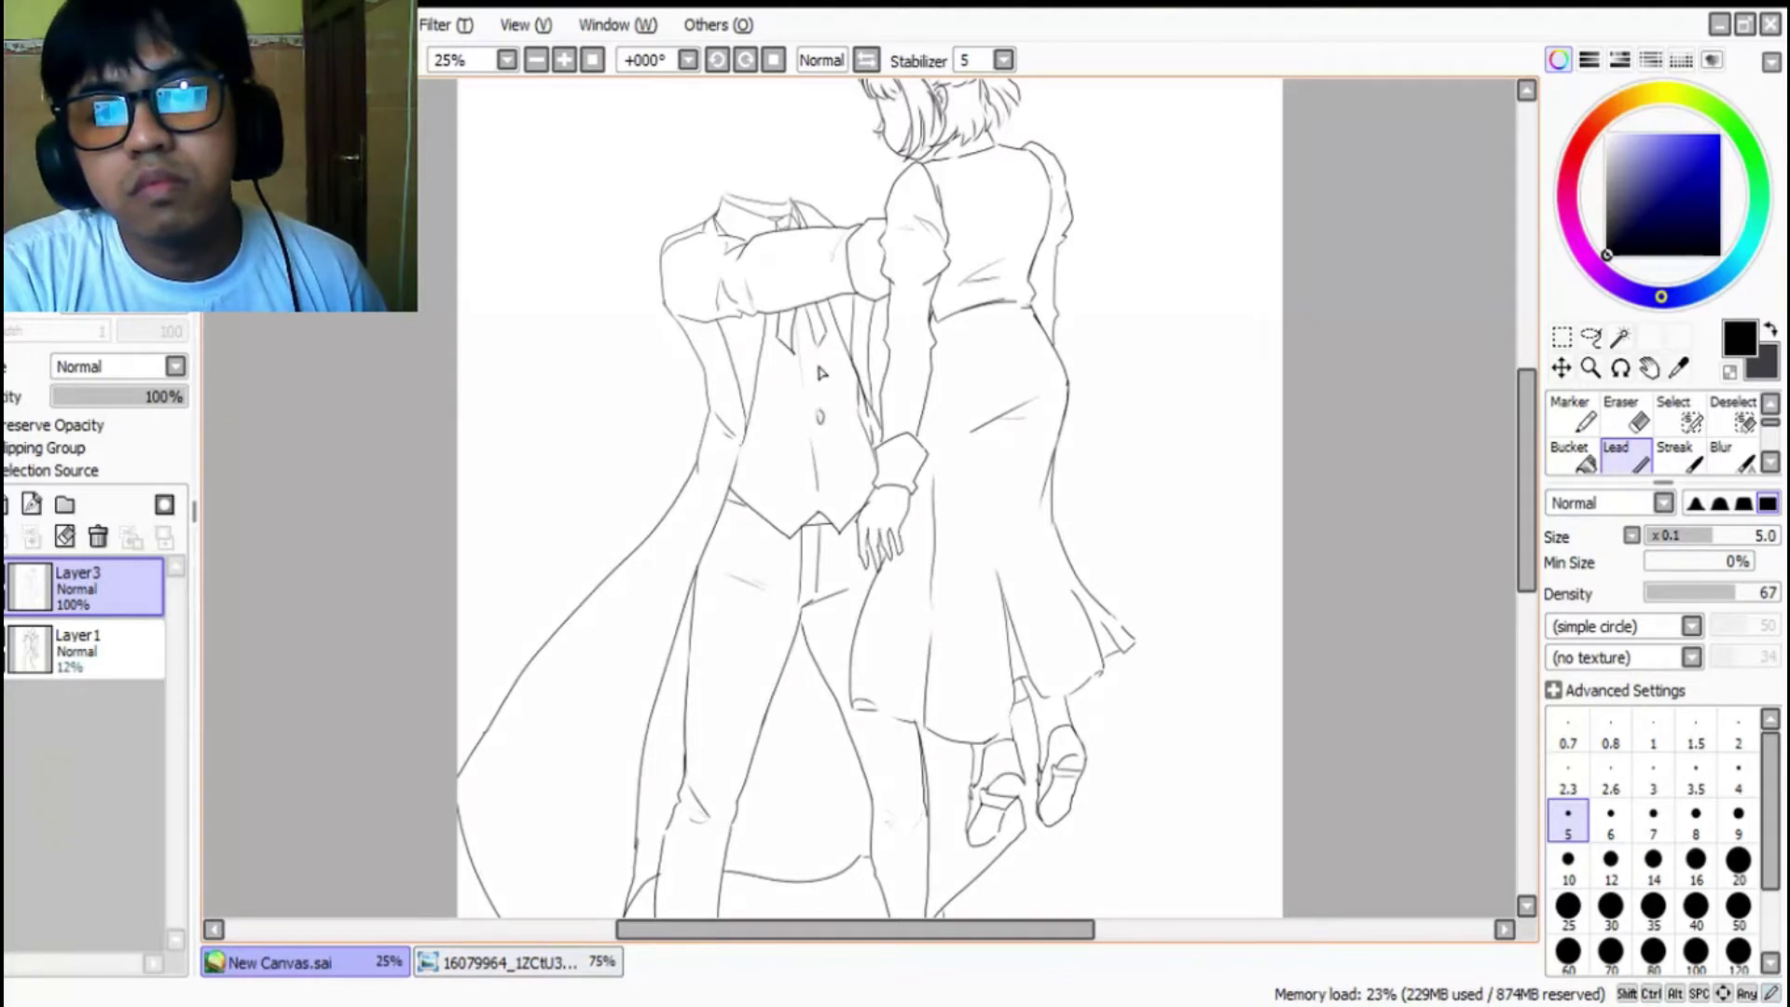
Step: Ink three buttons and a slanted pocket on the man's open coat, plus the shoulder line running behind the woman's arm
drag(658, 599, 659, 600)
mouse_move(621, 751)
mouse_down()
mouse_move(614, 766)
mouse_move(622, 754)
mouse_up()
mouse_move(600, 867)
mouse_down()
mouse_move(592, 881)
mouse_move(601, 869)
mouse_up()
mouse_move(694, 528)
mouse_down()
mouse_move(649, 556)
mouse_move(698, 526)
mouse_up()
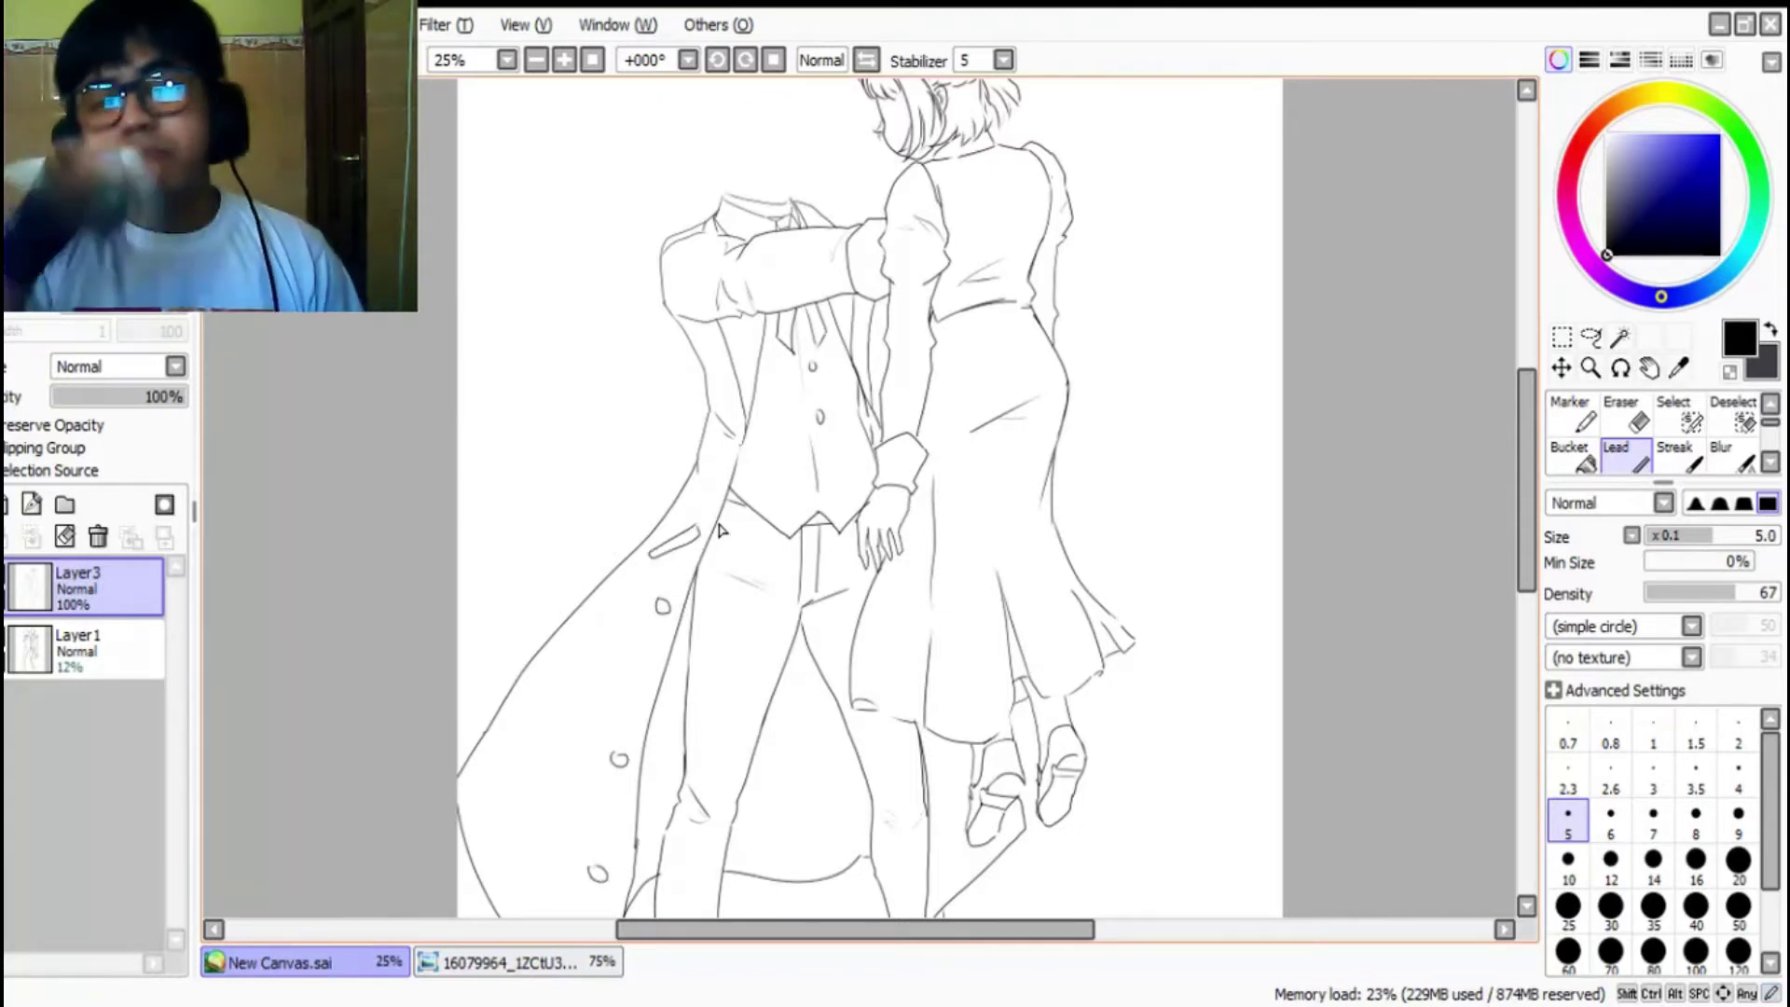
drag(820, 213, 888, 214)
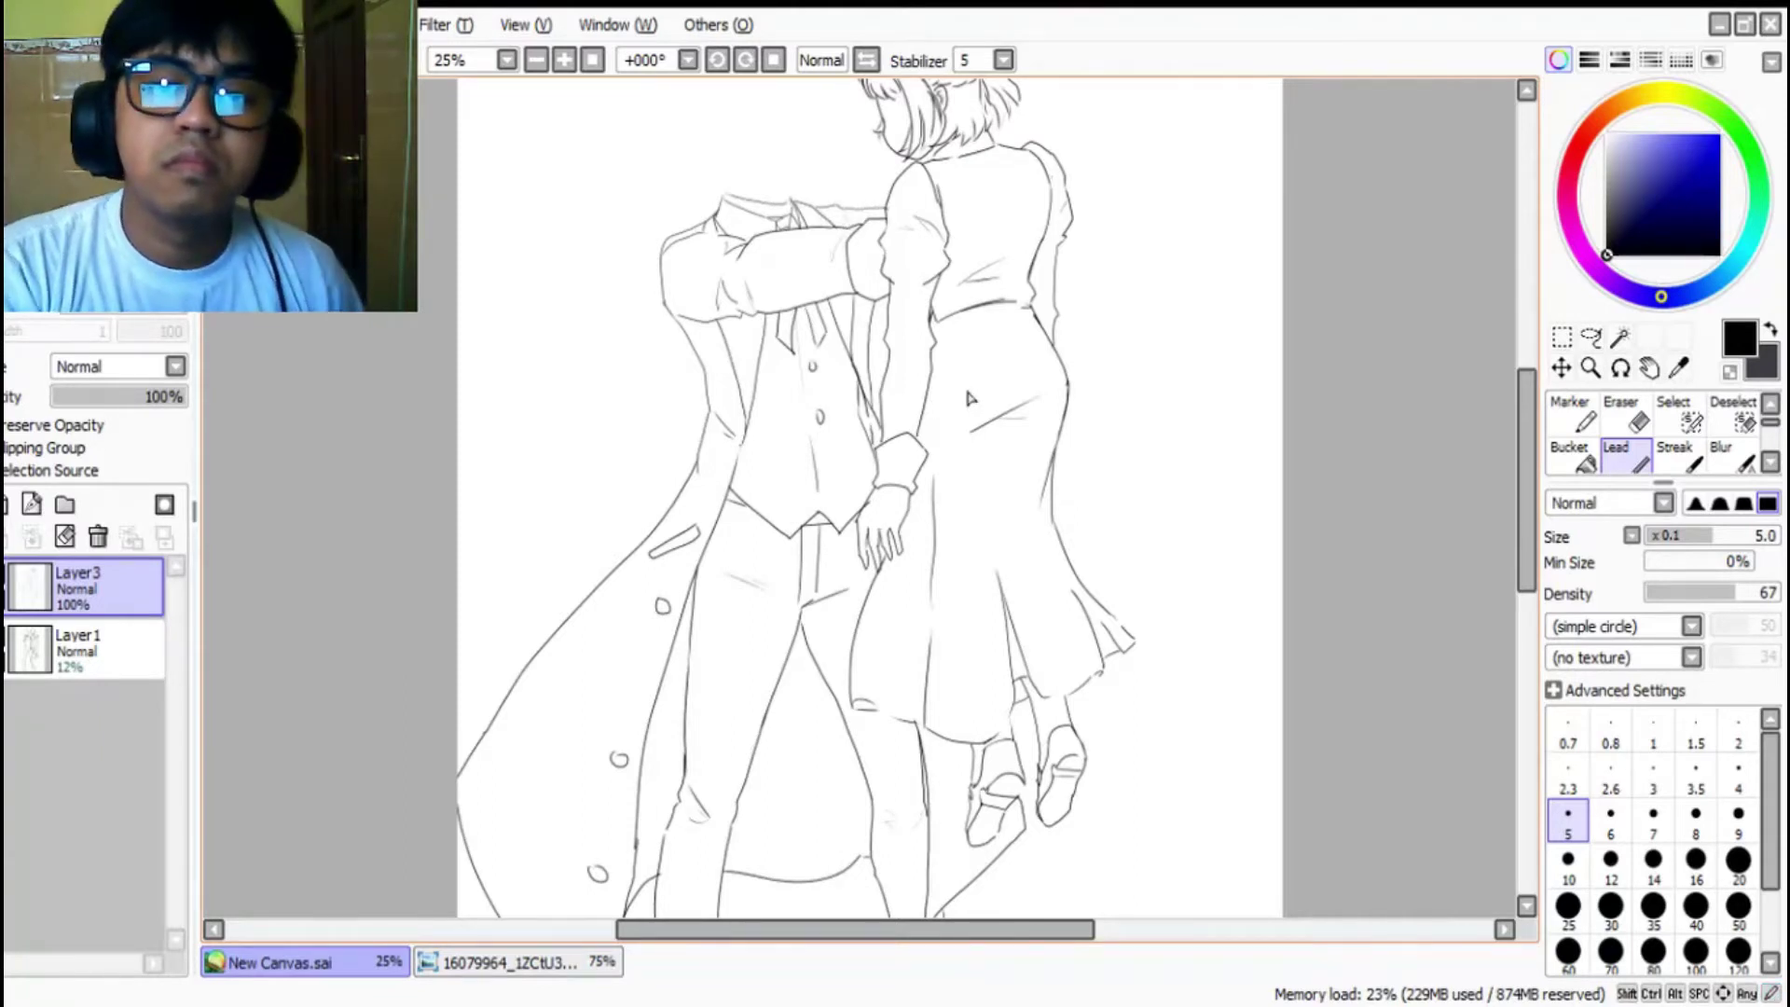
Step: Show the rough sketch on Layer1 again and ink the man's two hands with spread fingers on the woman's back
scroll(975, 367, up, 5)
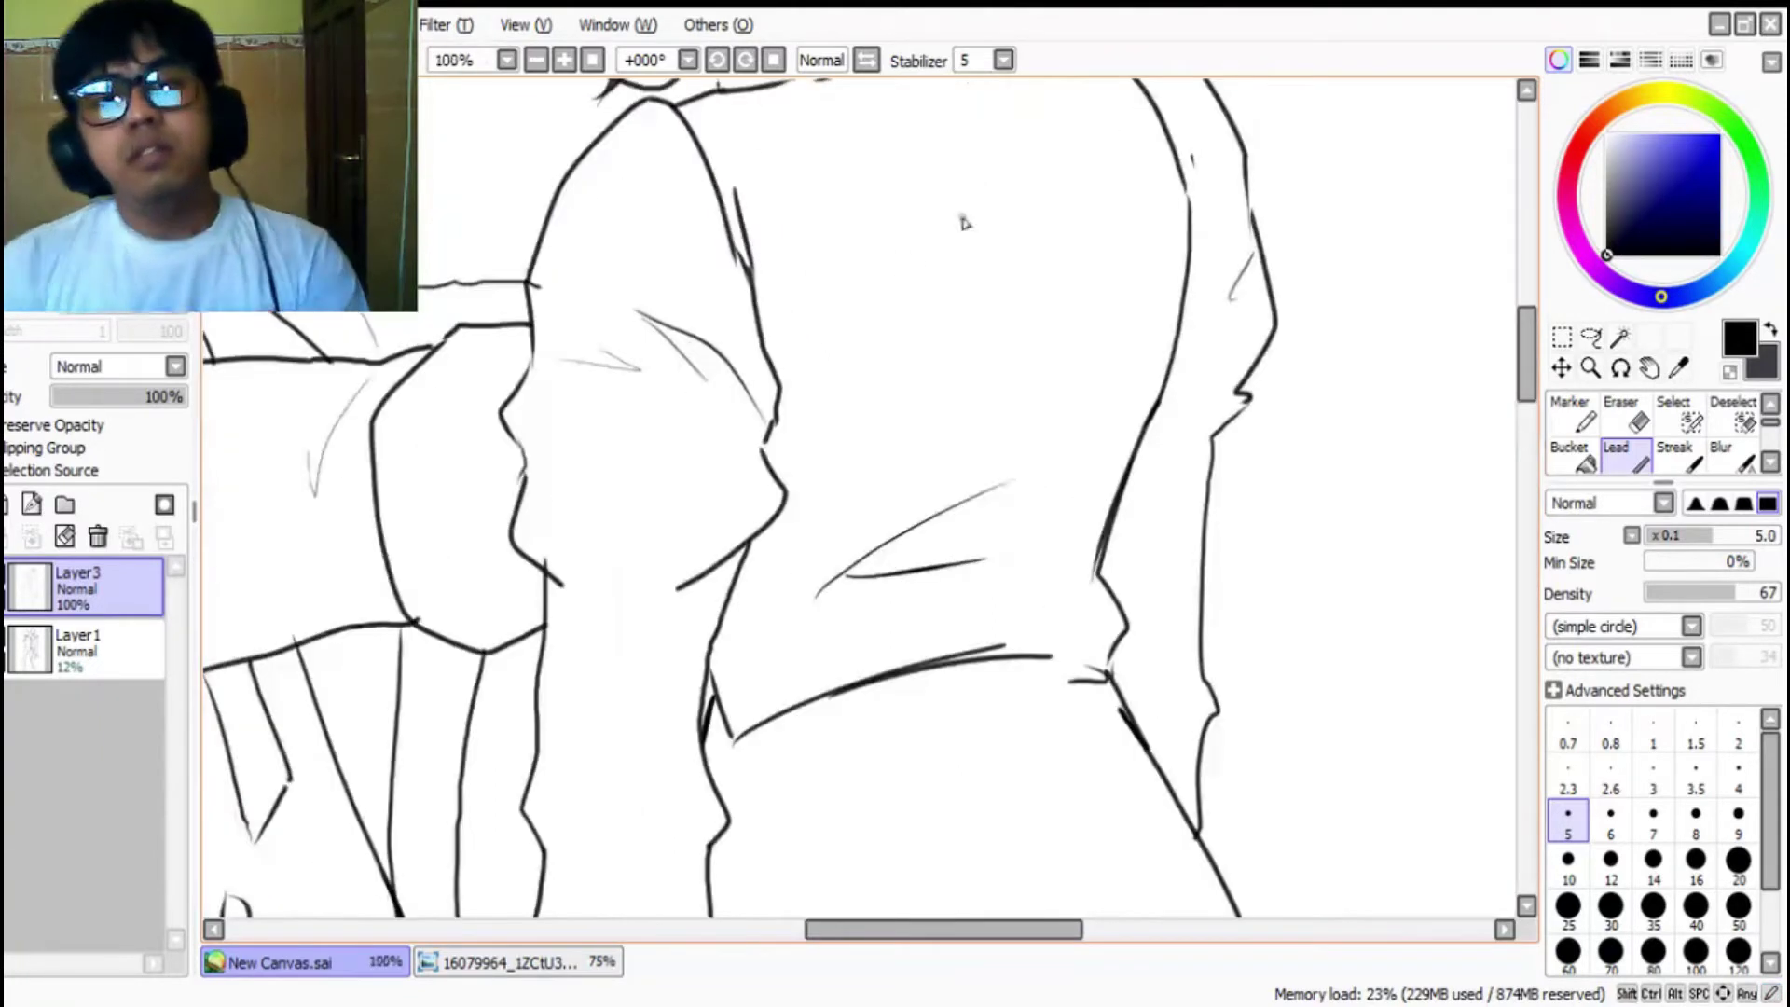
mouse_move(722, 284)
mouse_down()
mouse_move(799, 216)
mouse_move(874, 198)
mouse_up()
key(ctrl+z)
click(5, 650)
key(ctrl+z)
drag(723, 296, 778, 259)
mouse_move(800, 248)
mouse_down()
mouse_move(915, 257)
mouse_move(922, 273)
mouse_move(798, 341)
mouse_move(895, 329)
mouse_move(1039, 272)
mouse_move(1122, 274)
mouse_move(910, 407)
mouse_move(907, 431)
mouse_move(1127, 328)
mouse_move(919, 521)
mouse_move(1125, 423)
mouse_move(1059, 511)
mouse_move(922, 606)
mouse_move(1014, 568)
mouse_move(1075, 504)
mouse_move(1023, 610)
mouse_move(870, 695)
mouse_move(713, 705)
mouse_up()
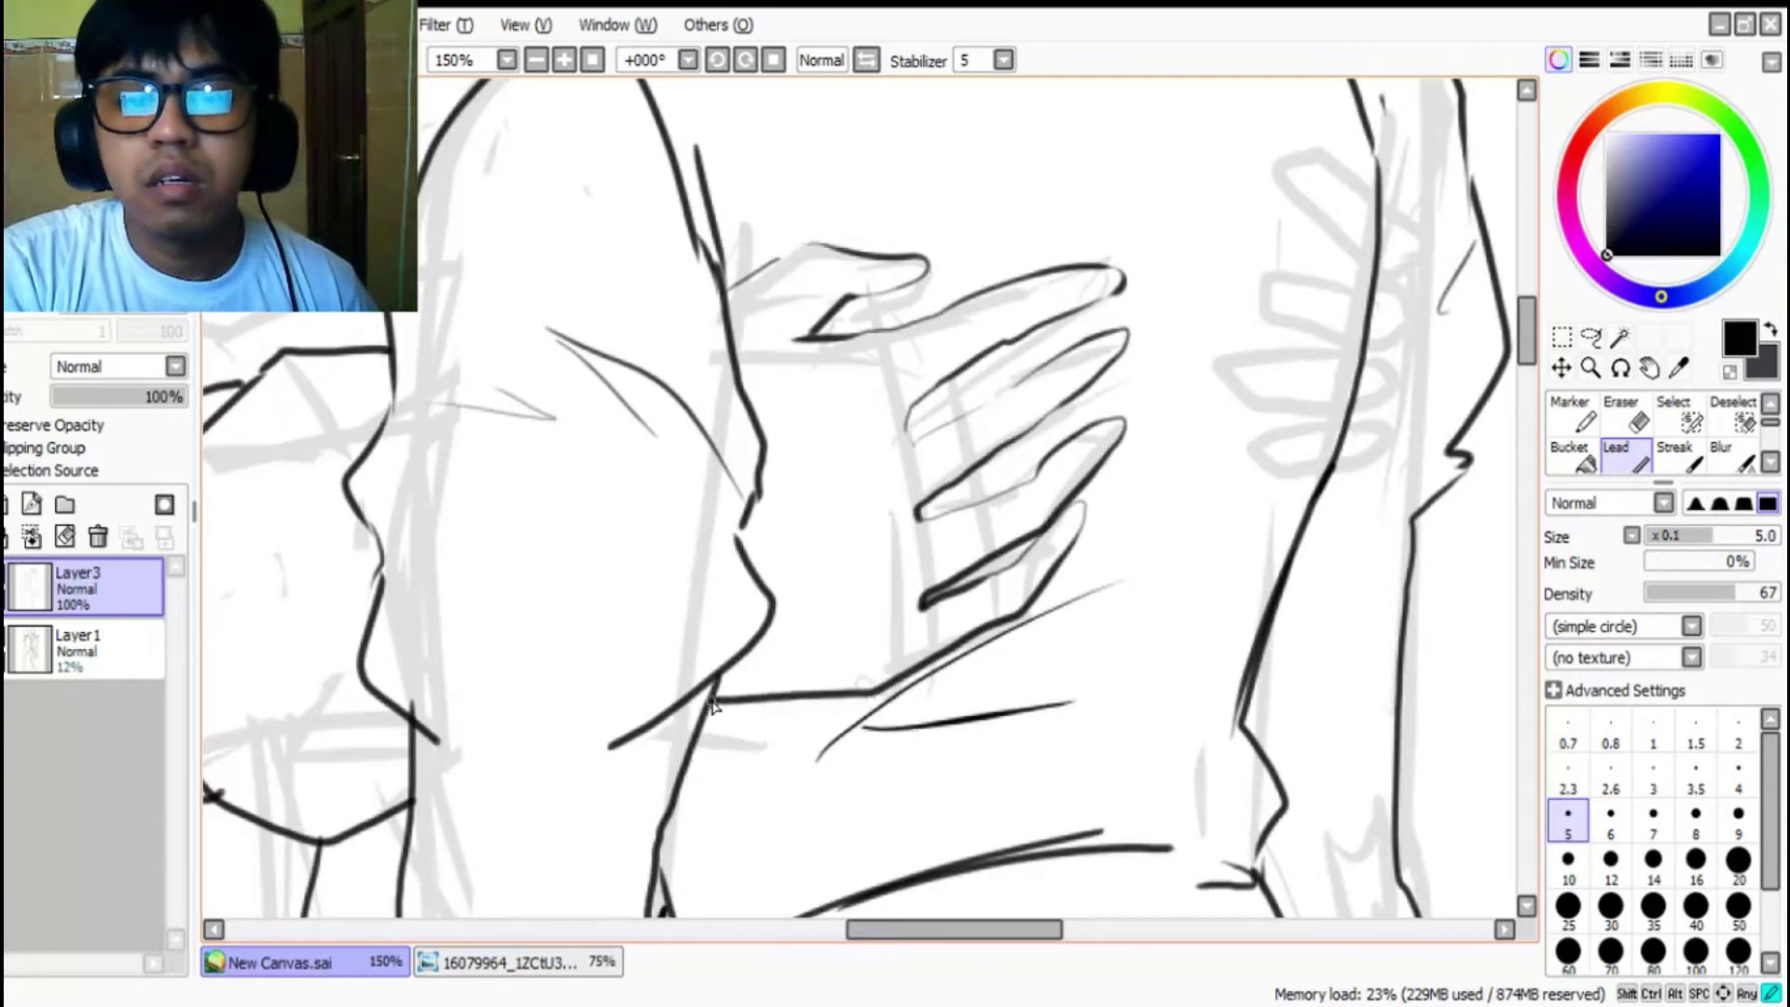
mouse_move(1424, 212)
mouse_down()
mouse_move(1339, 157)
mouse_move(1237, 185)
mouse_move(1395, 256)
mouse_move(1345, 275)
mouse_move(1214, 267)
mouse_move(1237, 296)
mouse_move(1379, 315)
mouse_move(1387, 341)
mouse_move(1326, 364)
mouse_move(1203, 358)
mouse_move(1233, 389)
mouse_move(1376, 407)
mouse_move(1370, 427)
mouse_move(1230, 433)
mouse_move(1325, 479)
mouse_move(1394, 456)
mouse_move(1424, 359)
mouse_move(1450, 205)
mouse_up()
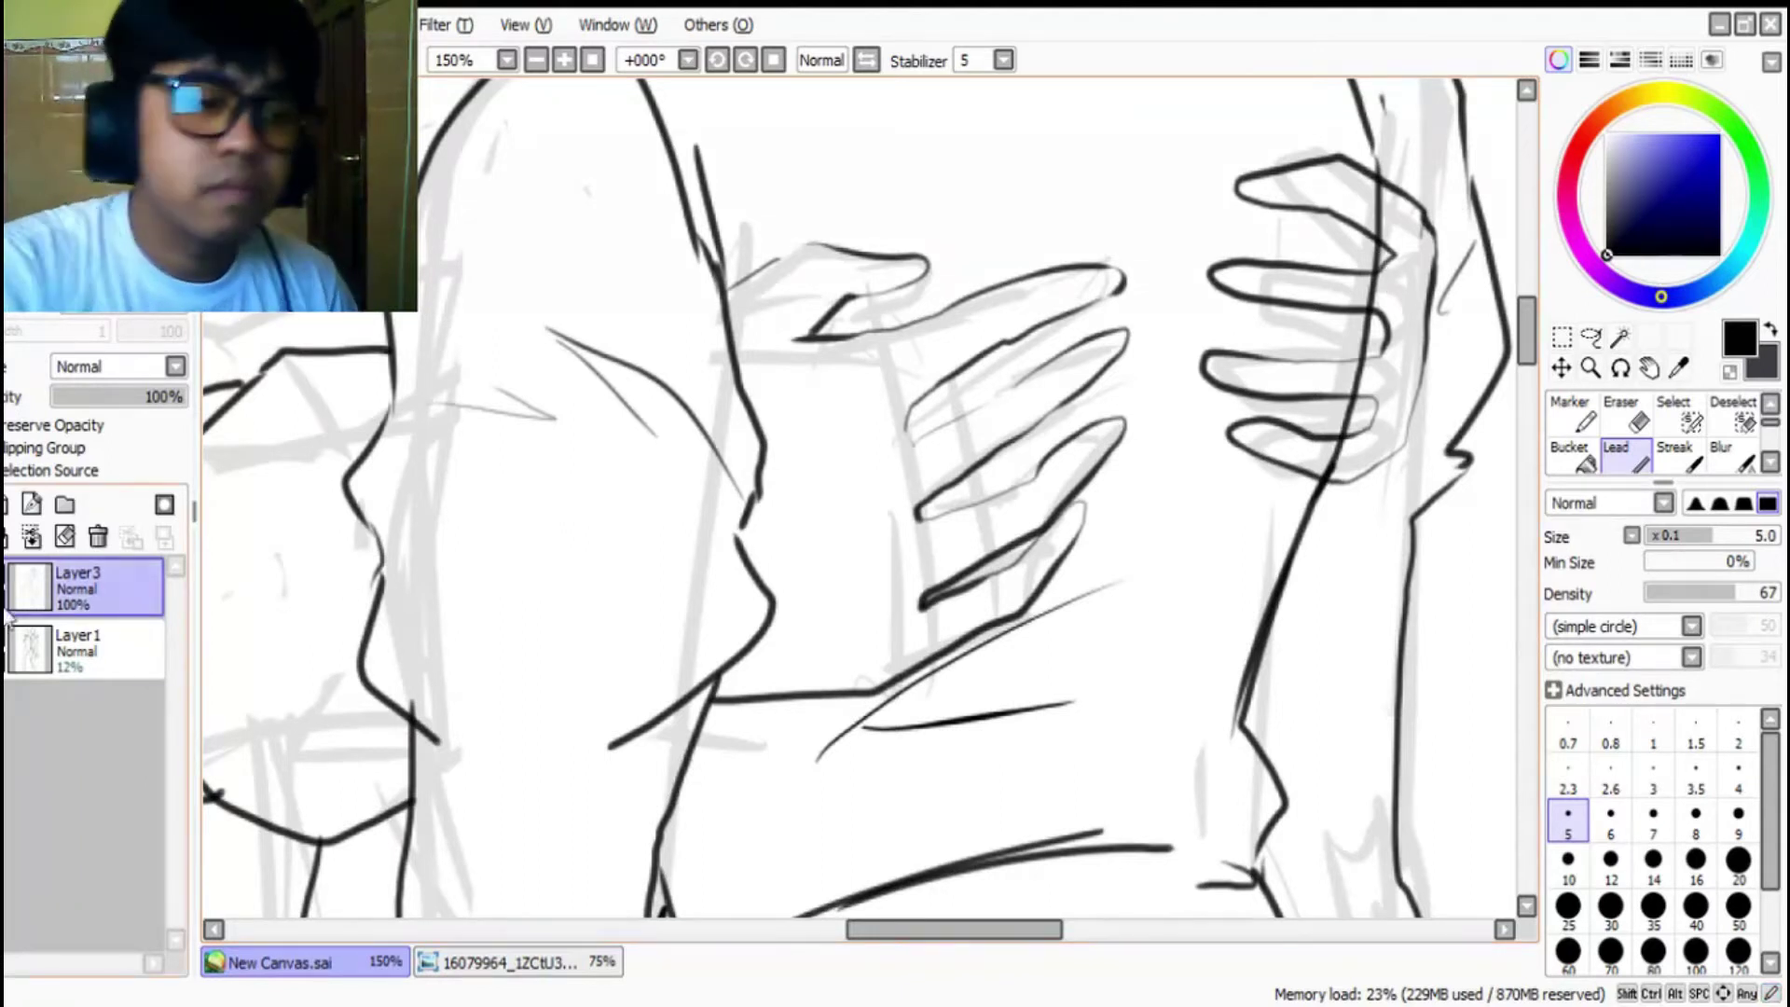
Step: Erase the woman's back outline where it crosses the fingers of the man's hand on Layer3
click(97, 652)
click(106, 589)
key(e)
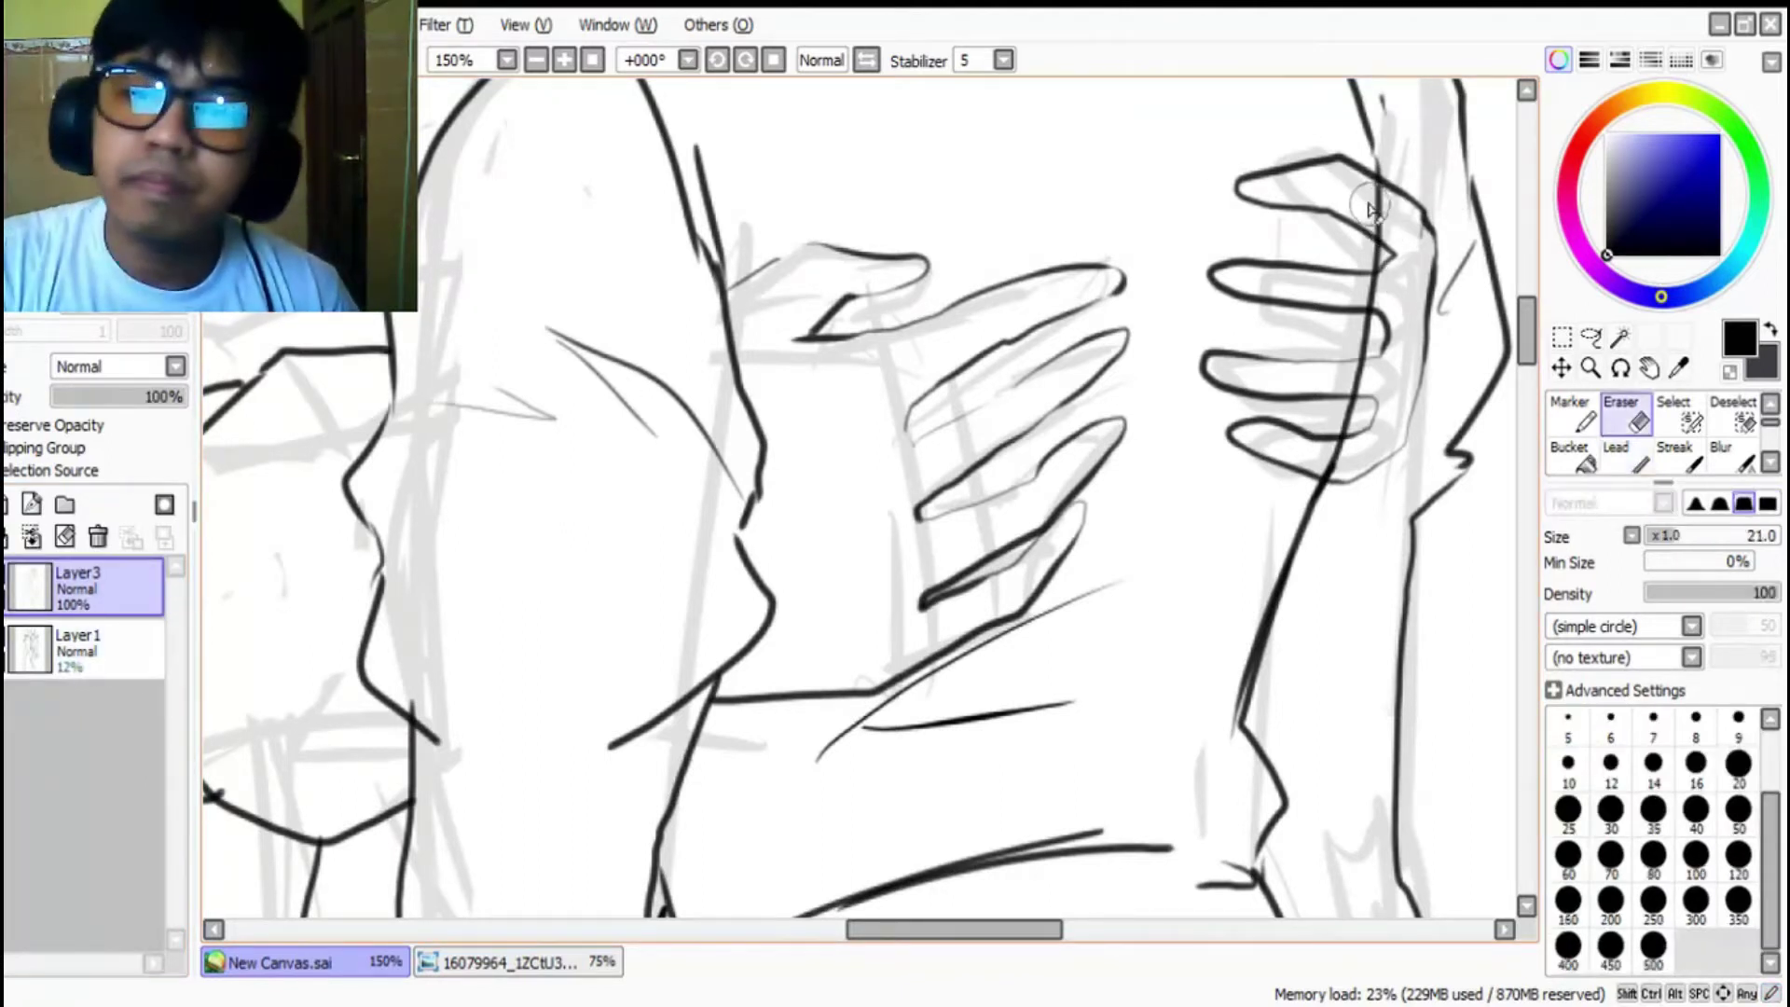
drag(1374, 296, 1368, 290)
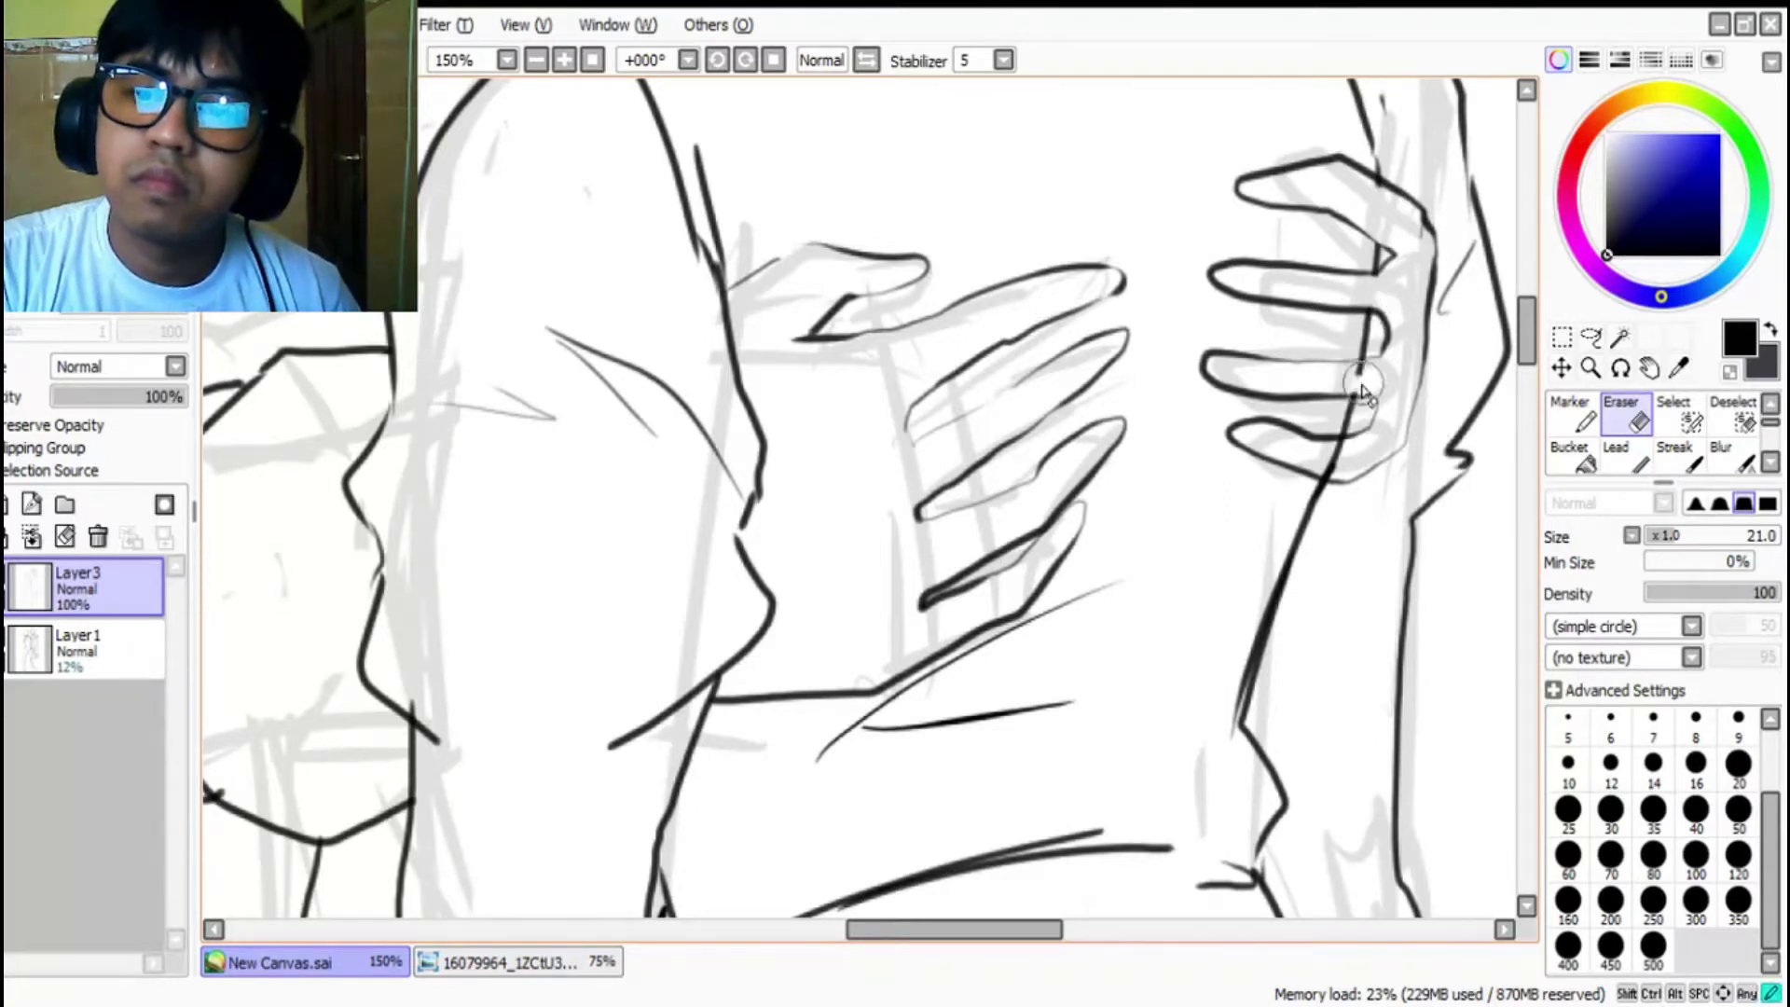
drag(1359, 377, 1322, 466)
Step: Ink the man's jawline and chin from ear to ear with the Lead brush and erase the collar tip overlapping it
scroll(809, 485, down, 6)
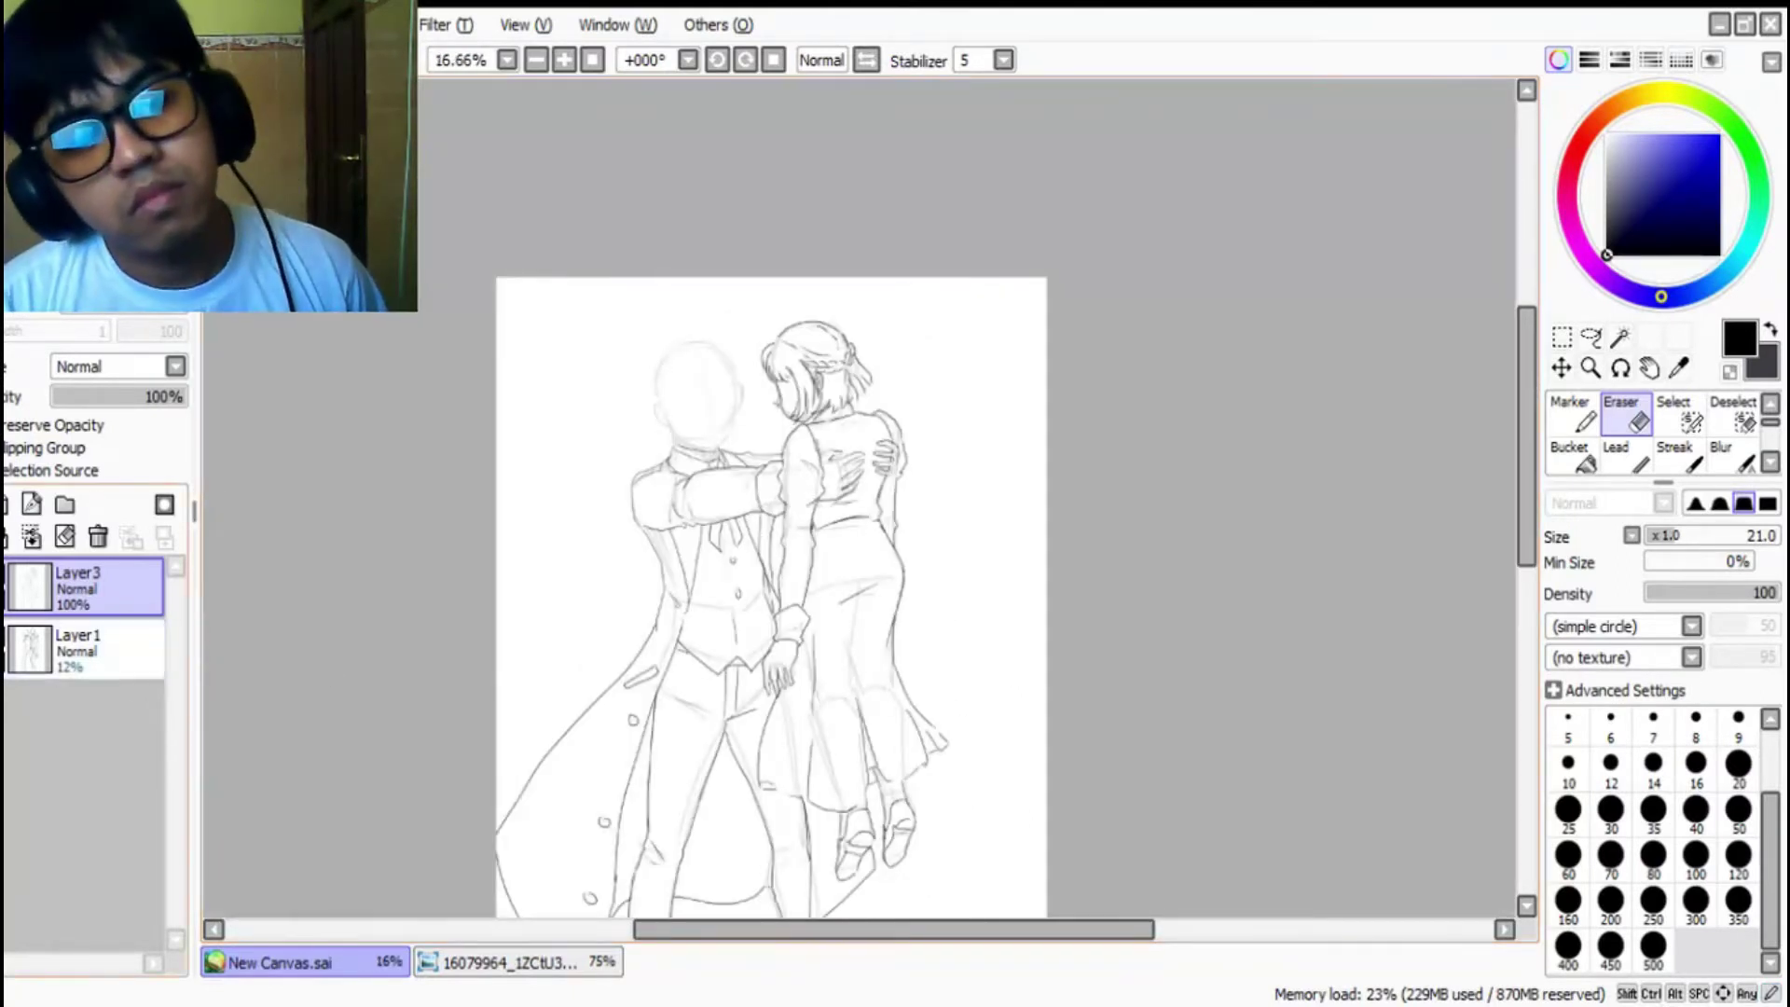
scroll(919, 485, down, 2)
scroll(832, 555, up, 3)
scroll(832, 554, down, 3)
scroll(843, 368, up, 3)
scroll(833, 369, up, 2)
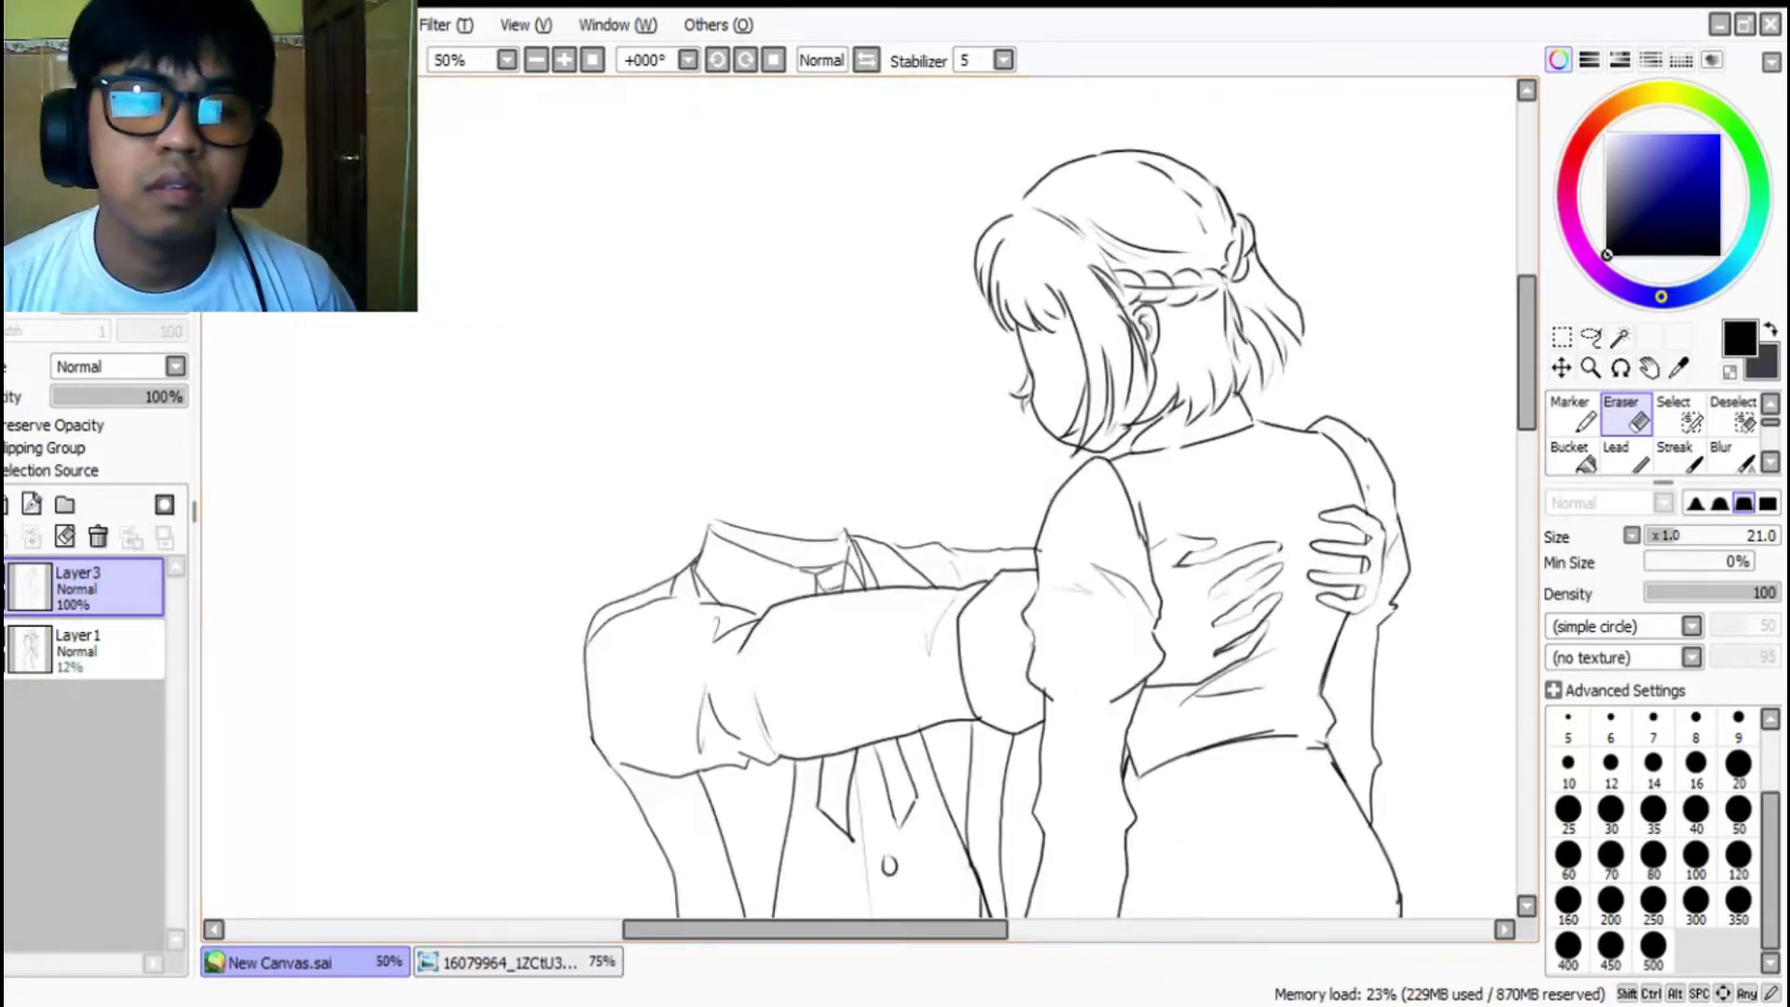
scroll(856, 447, up, 2)
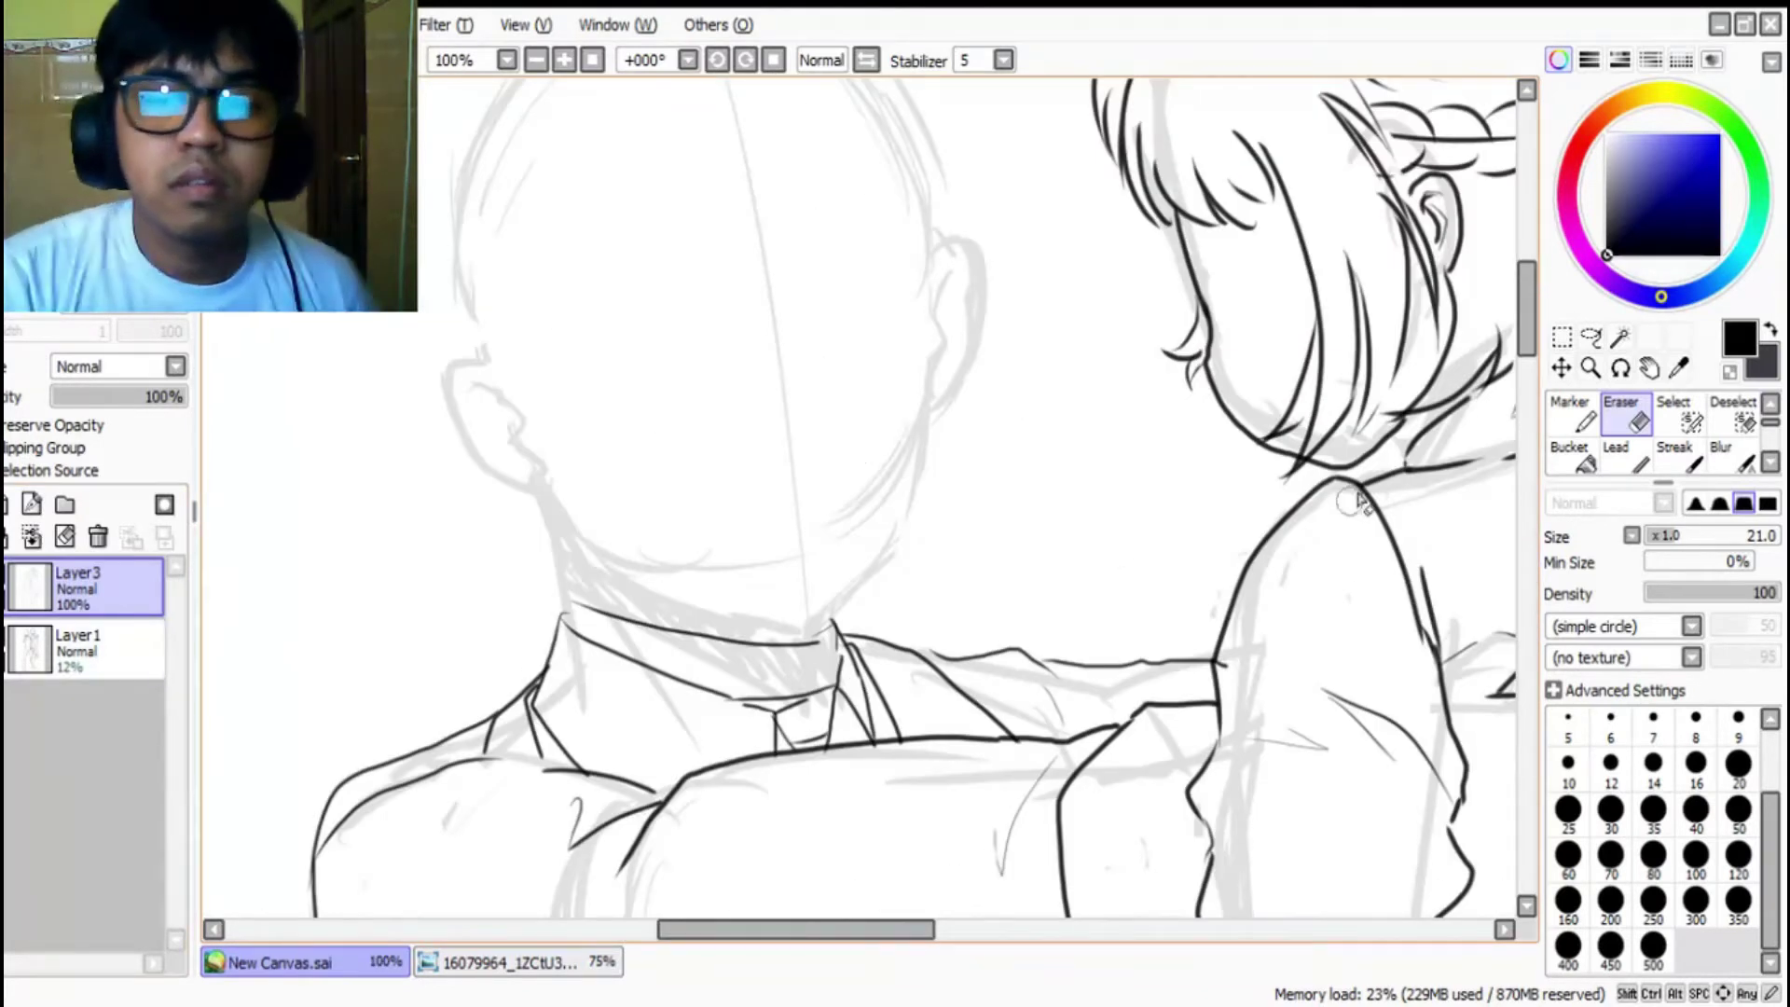
key(n)
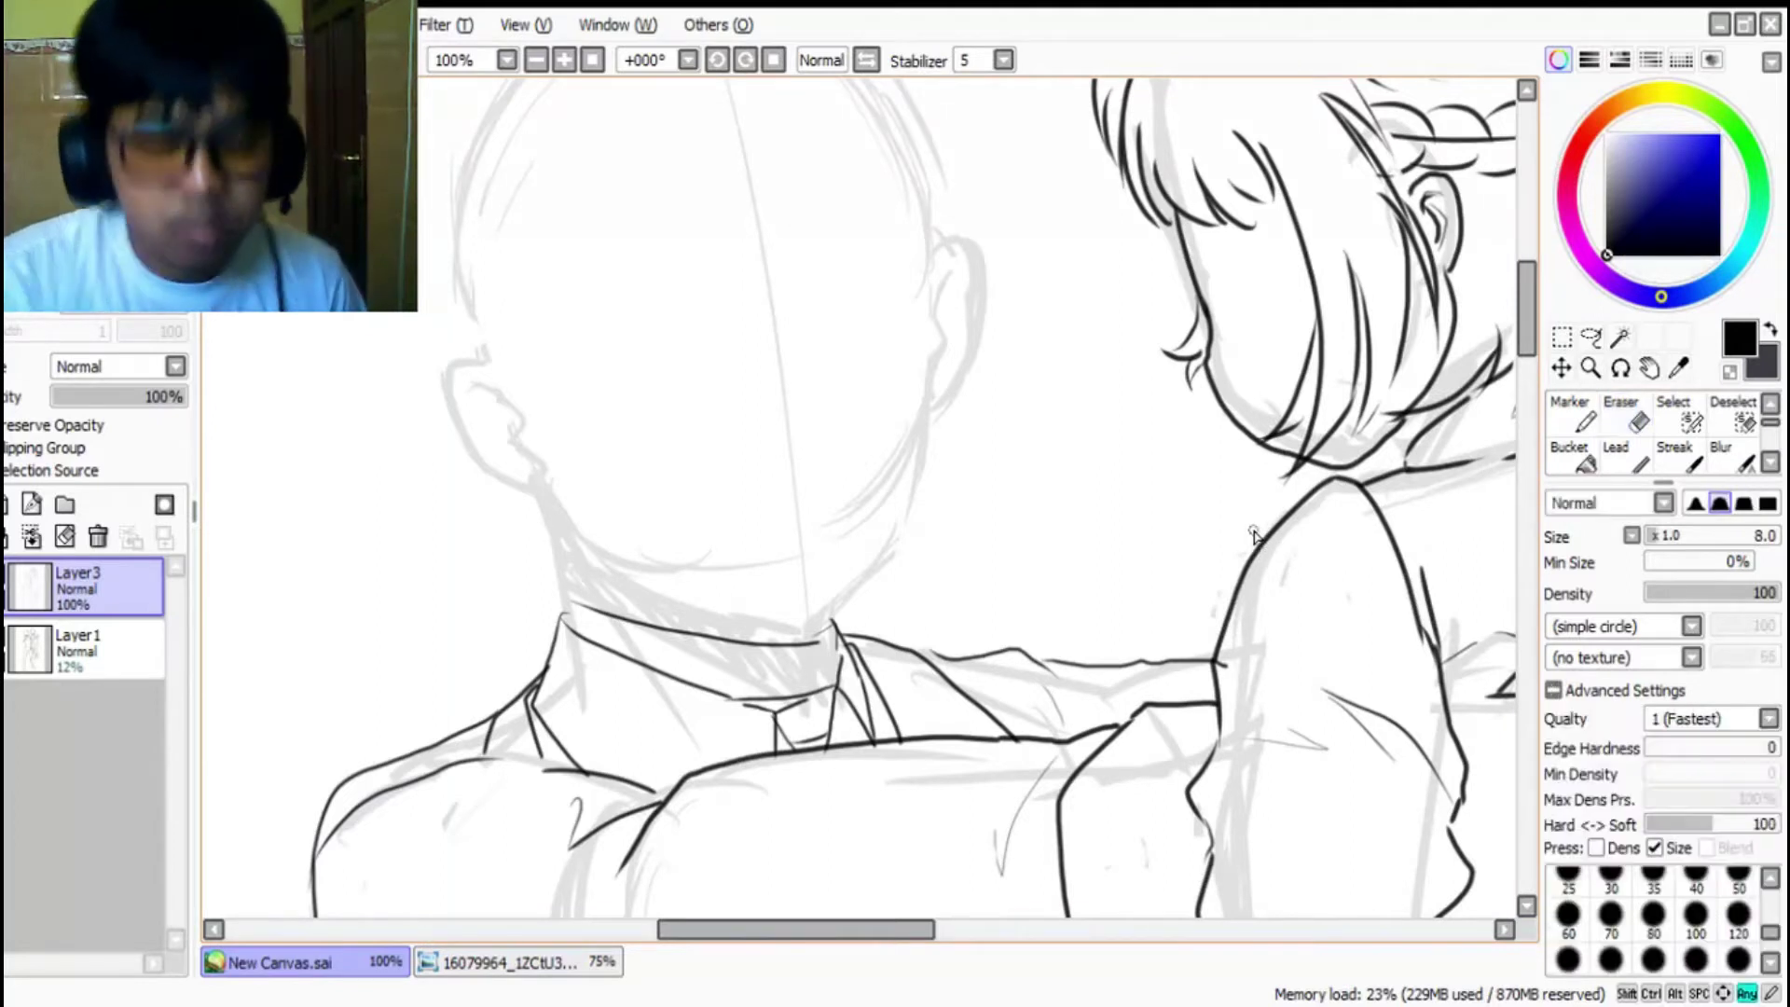
drag(548, 487, 604, 576)
key(ctrl+z)
click(1615, 461)
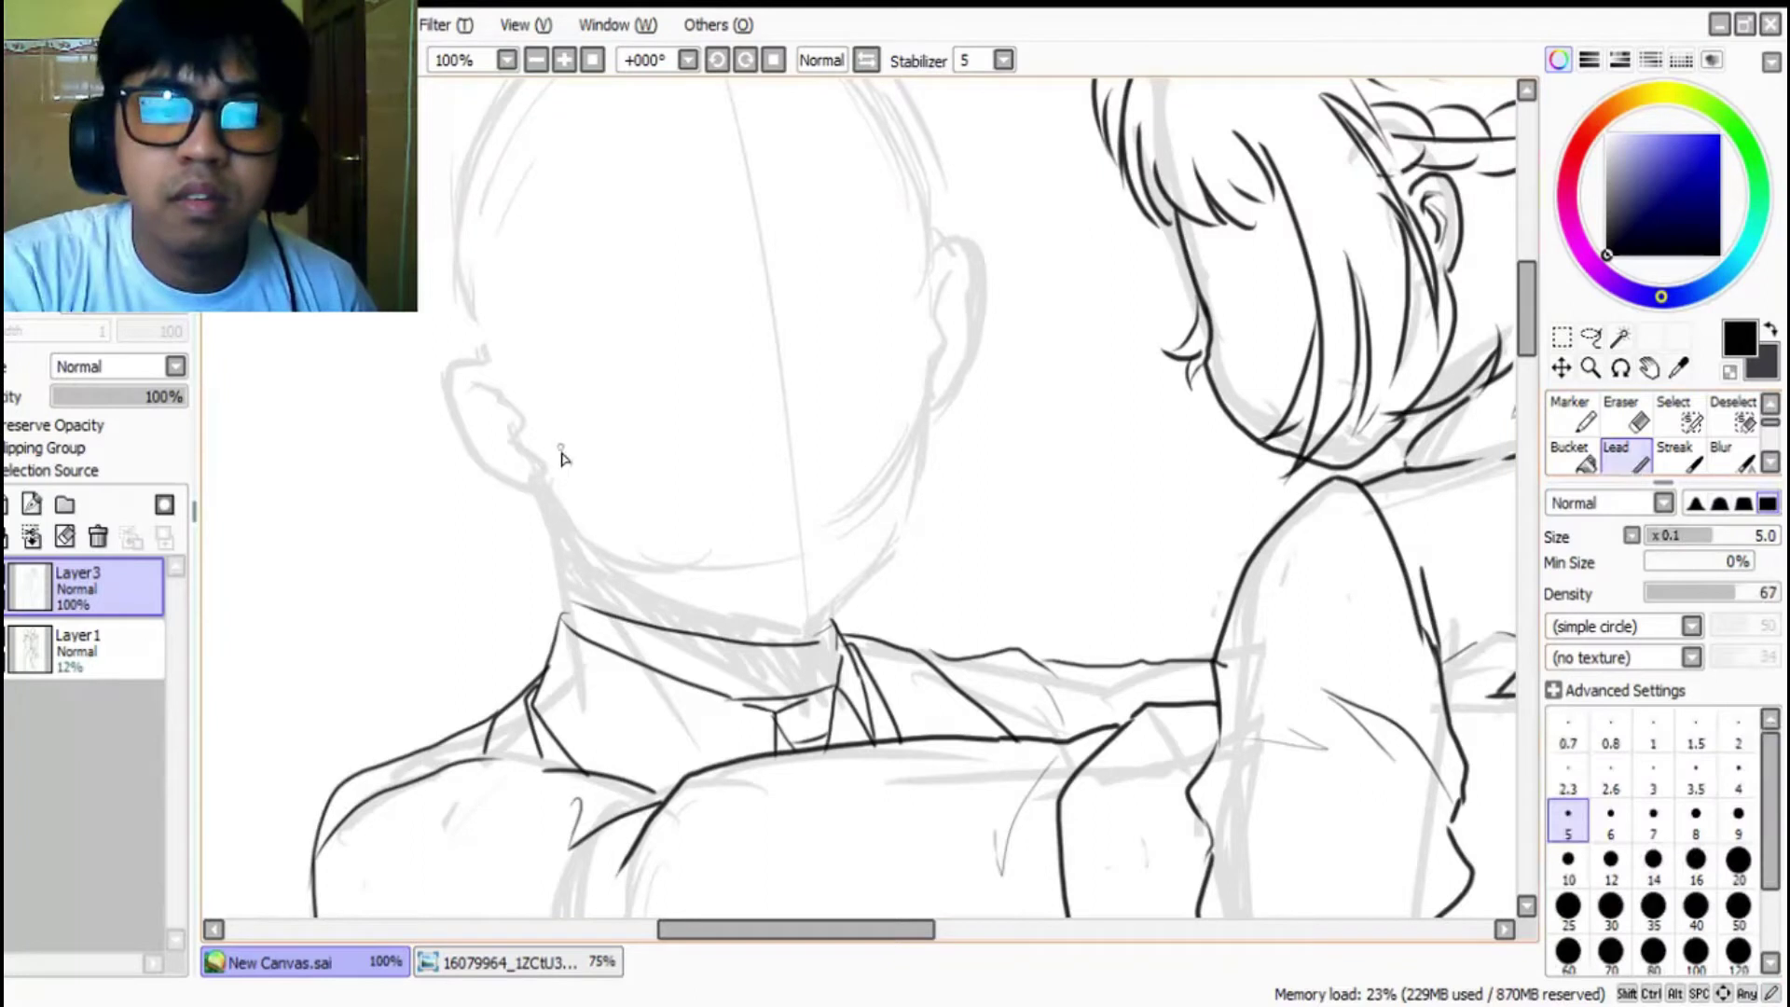
mouse_move(545, 466)
mouse_down()
mouse_move(611, 563)
mouse_move(689, 610)
mouse_move(820, 632)
mouse_move(888, 570)
mouse_move(935, 368)
mouse_up()
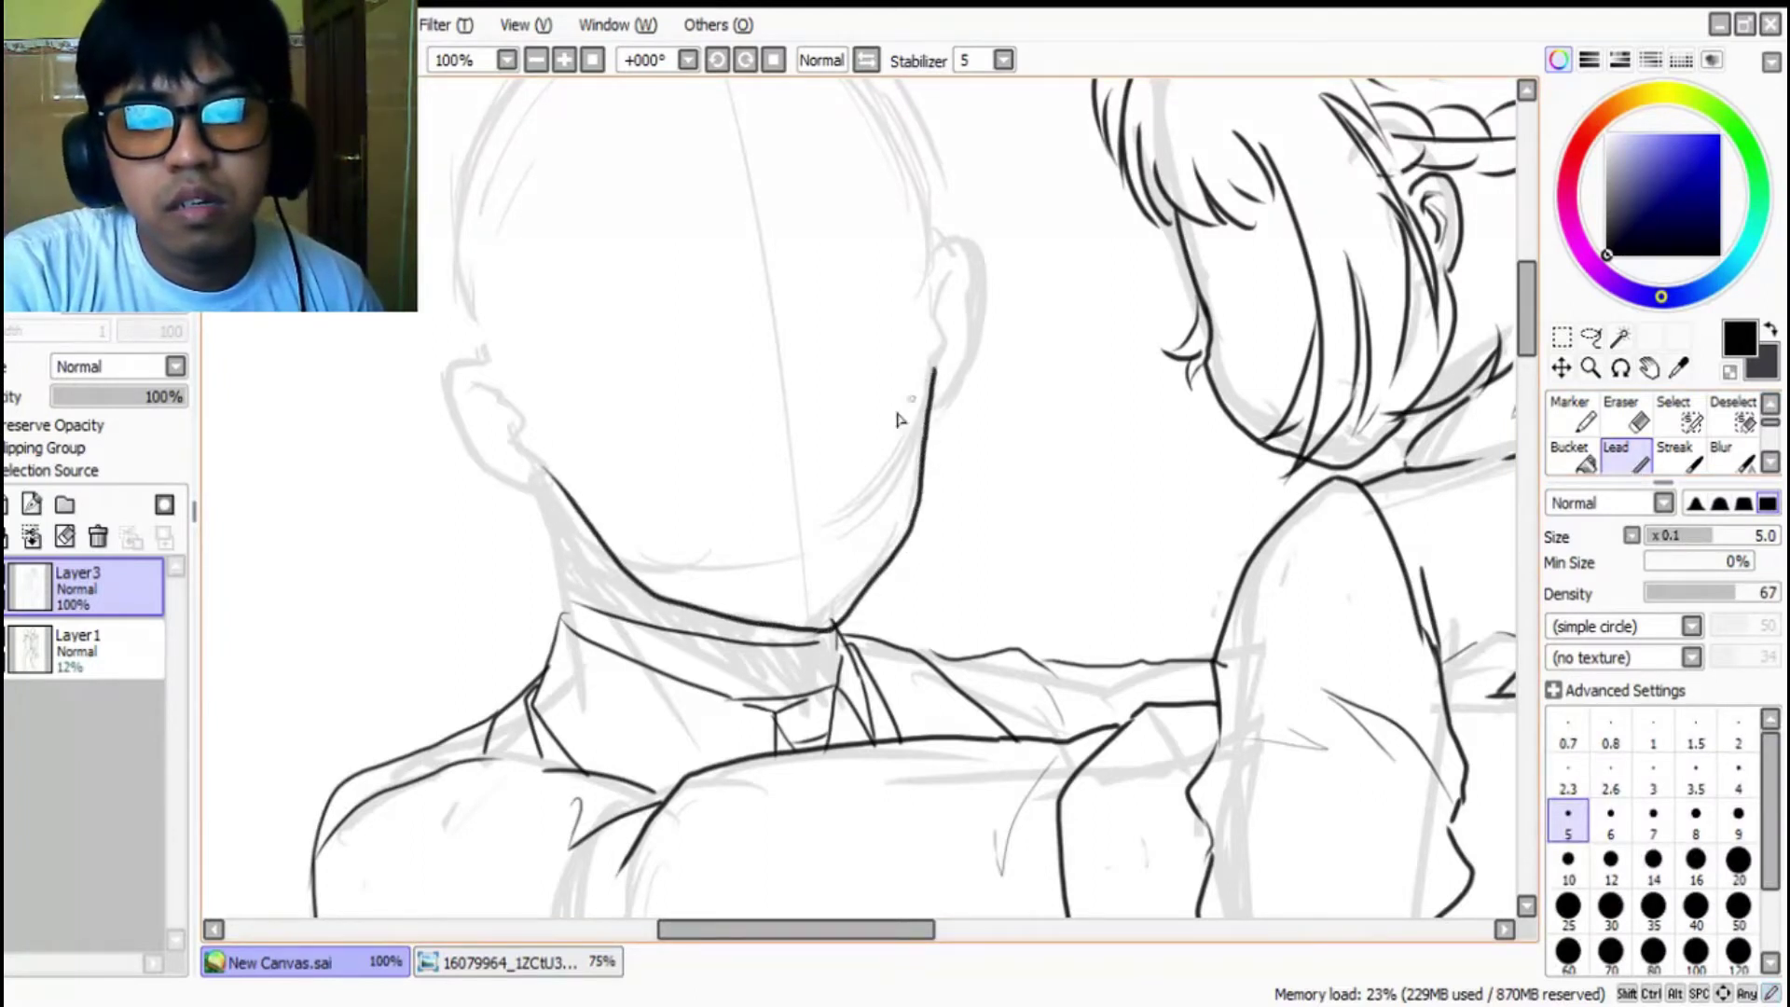
key(e)
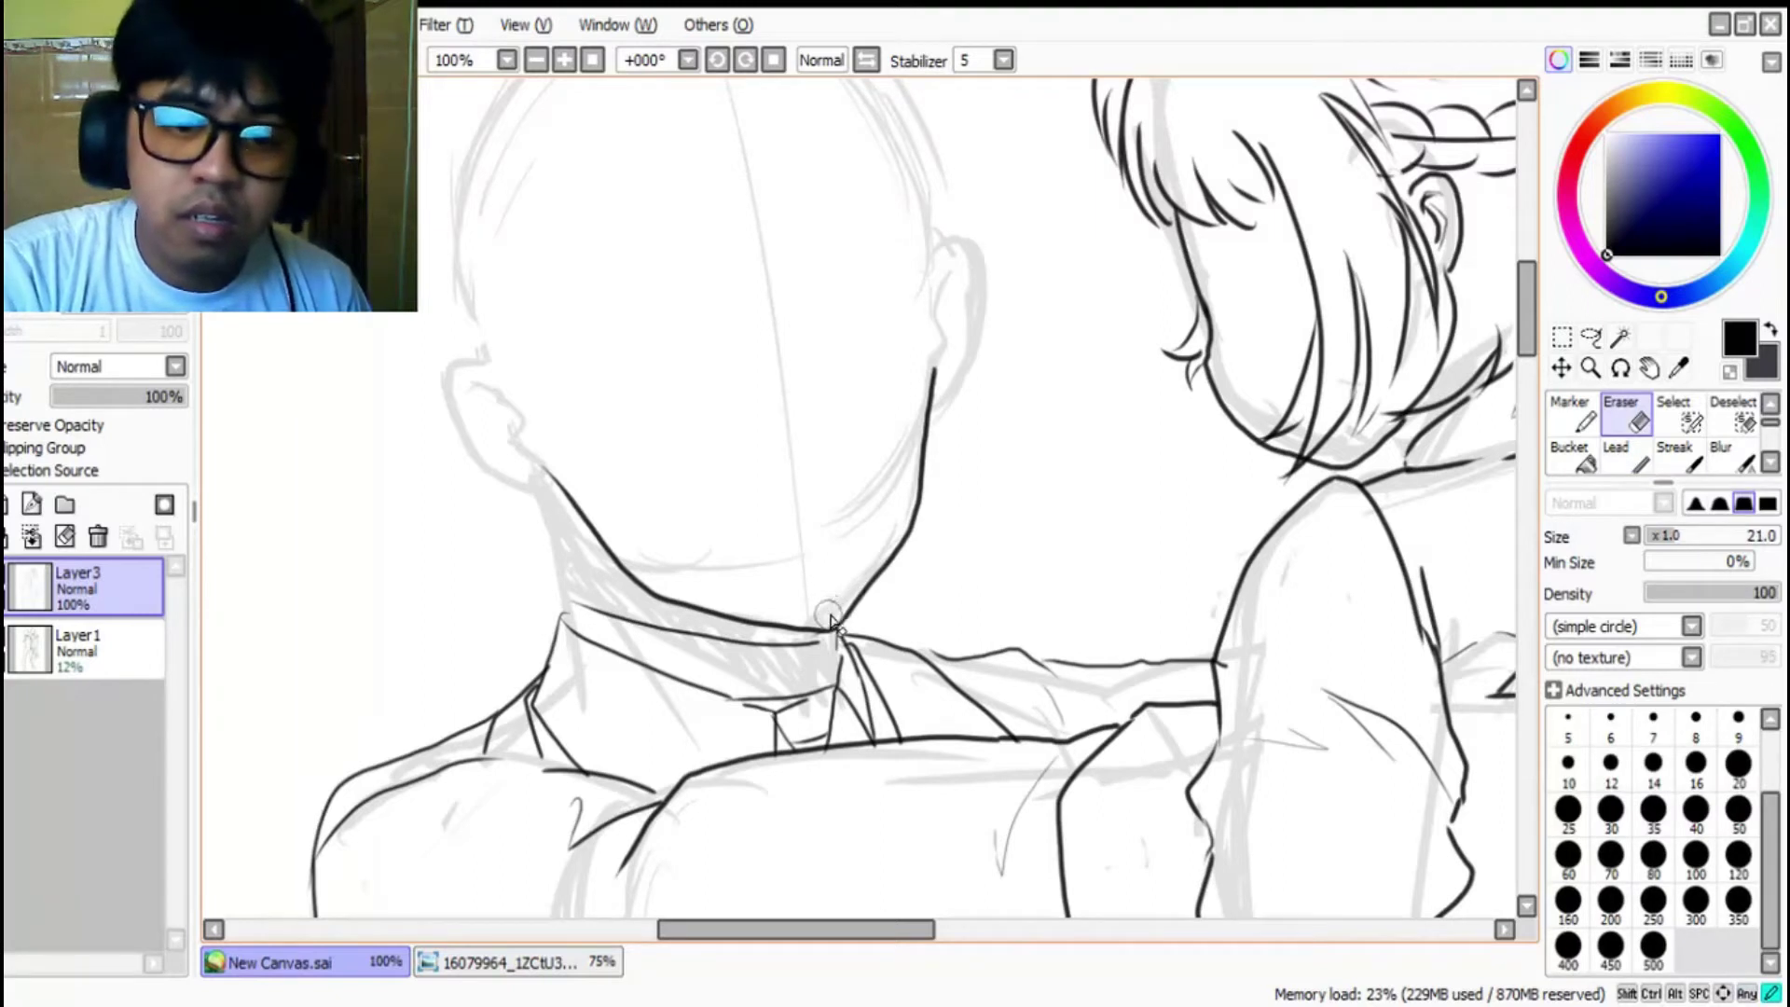
Step: Ink the side of the man's neck from below the ear down to the collar with the Lead brush
key(n)
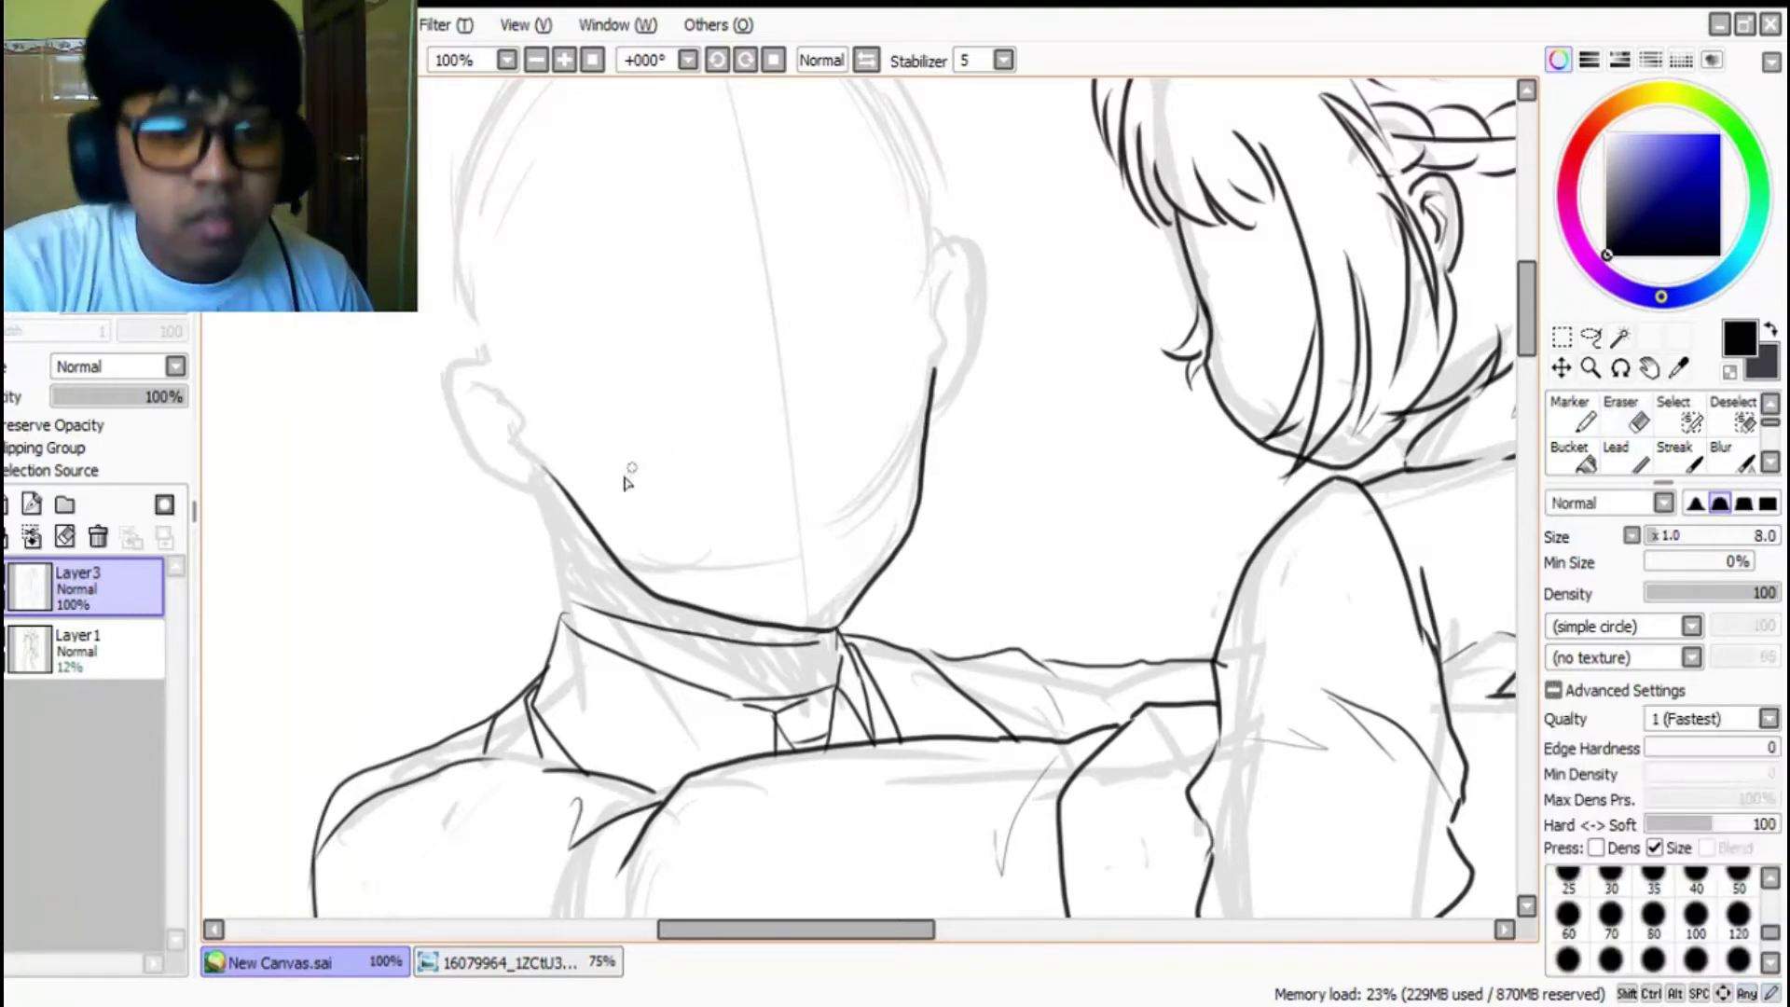
drag(539, 503, 579, 605)
key(ctrl+z)
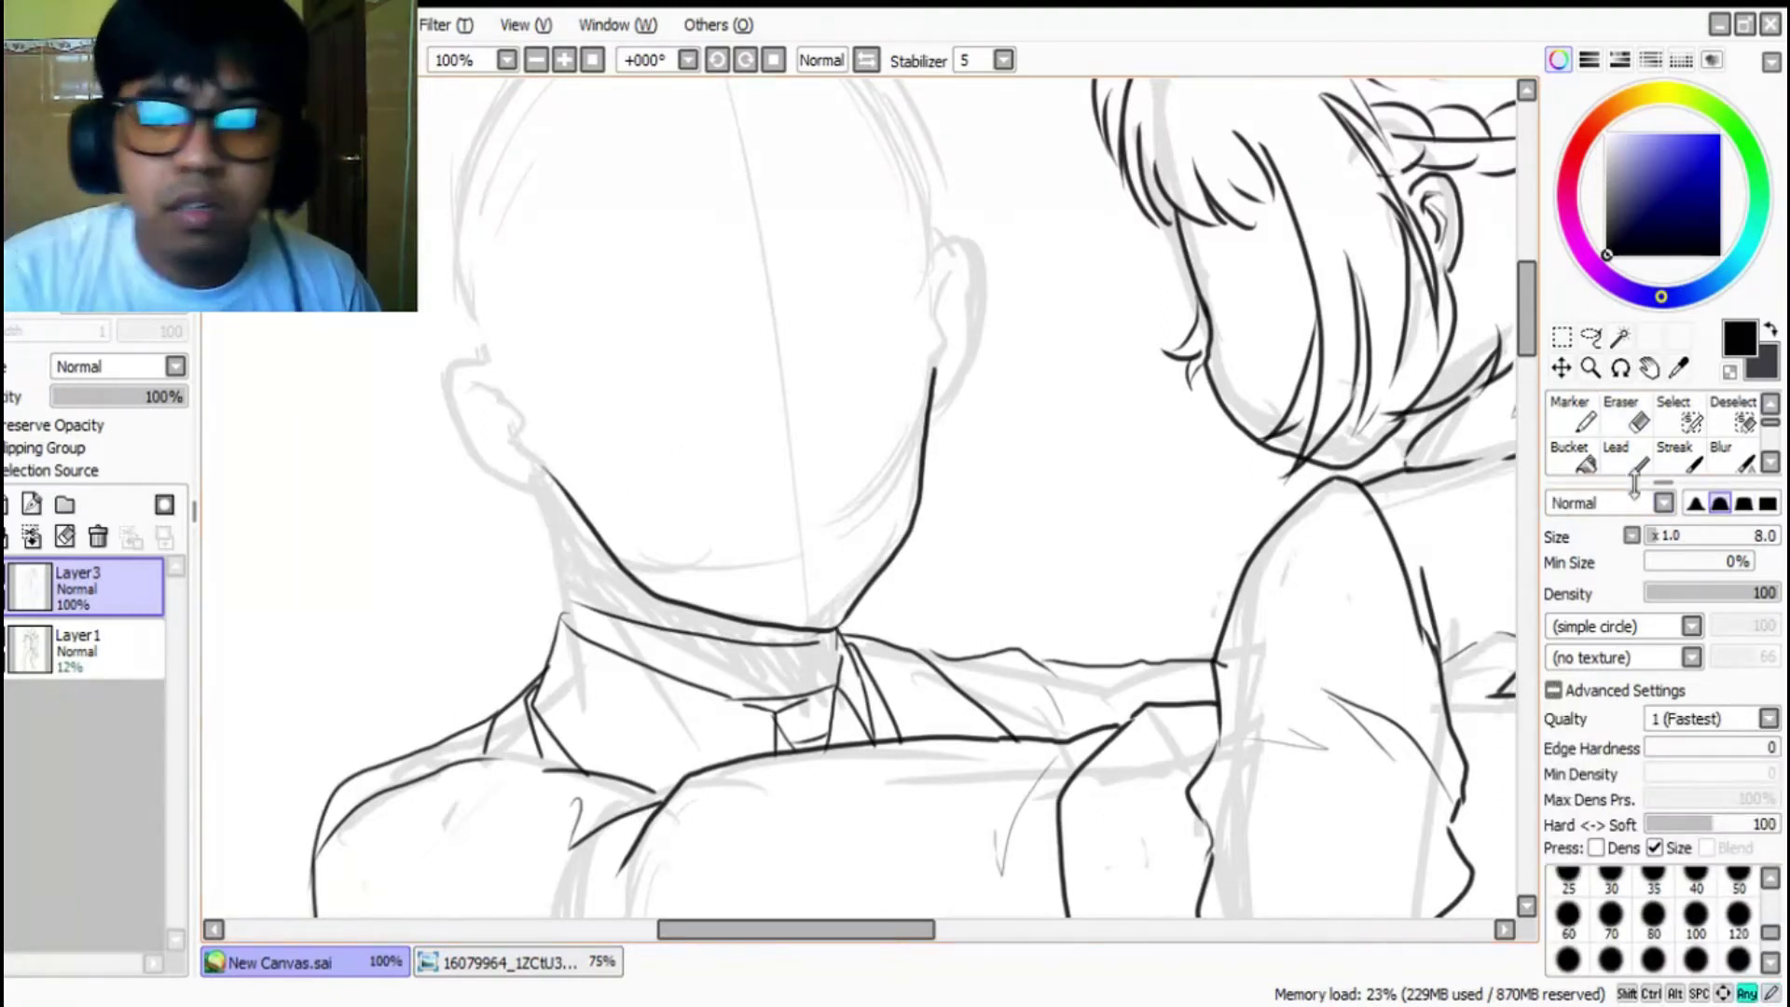
click(1627, 460)
key(ctrl+z)
drag(547, 496, 572, 624)
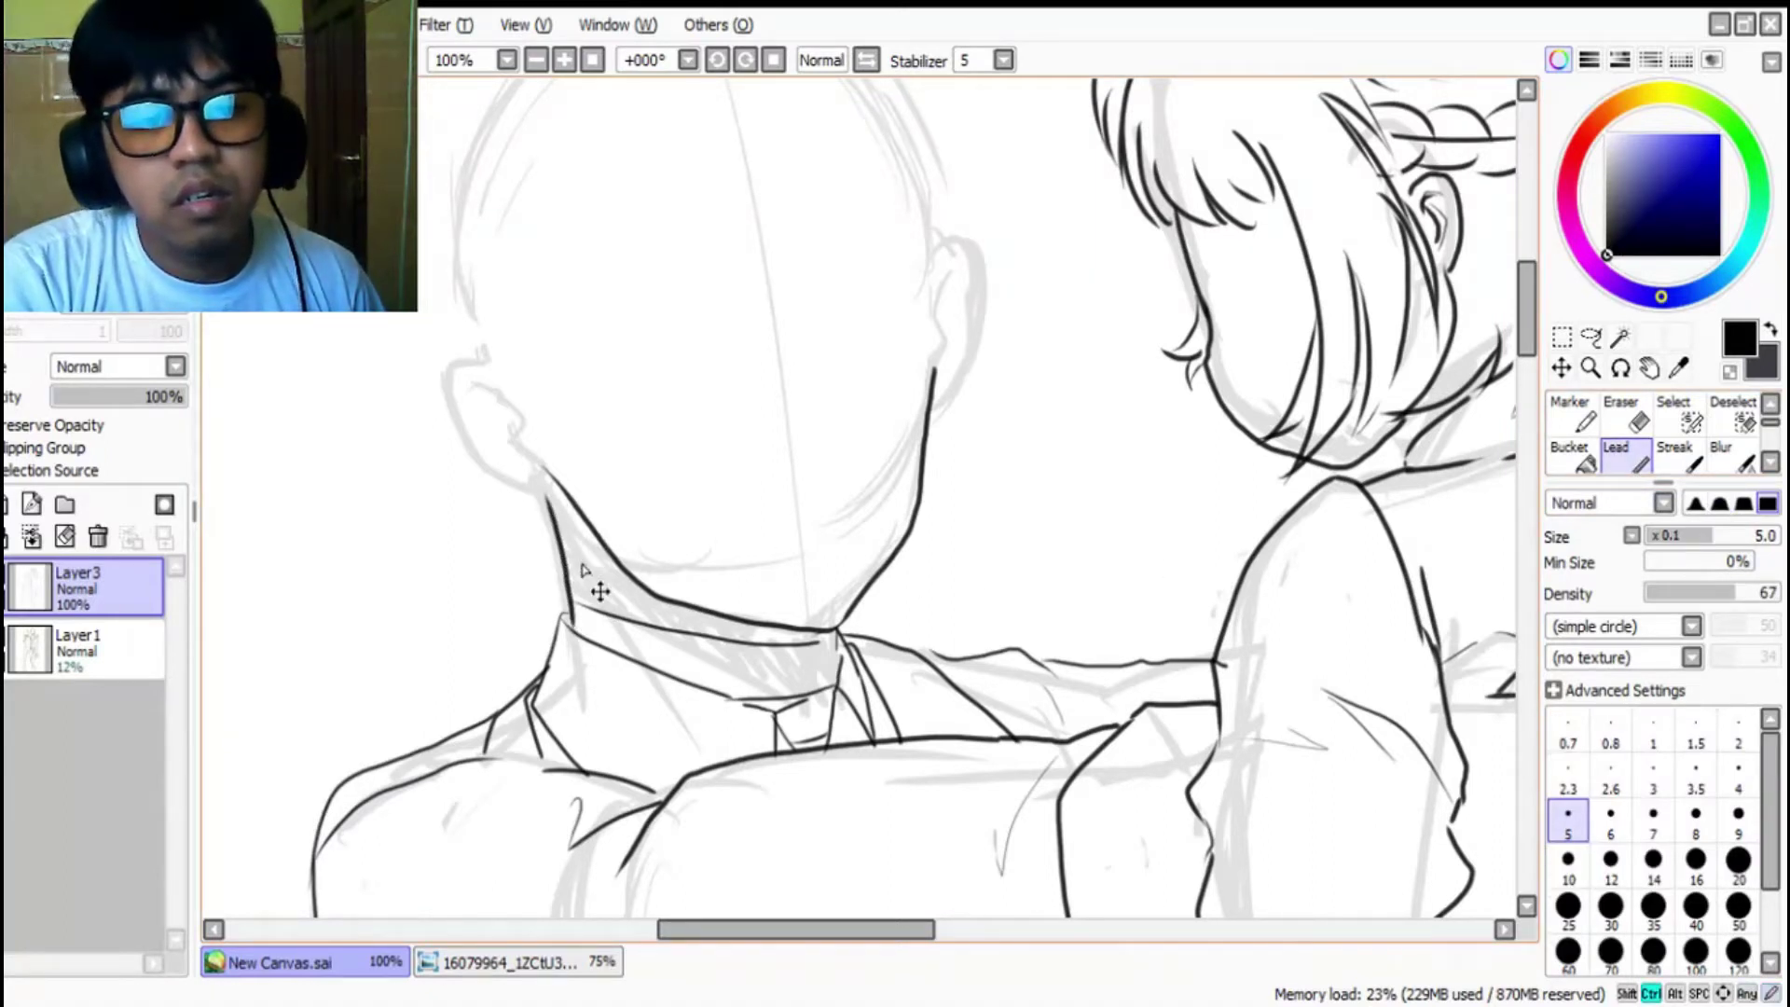
Step: Ink both of the man's ears with their inner folds, plus a short line of the head's side above each ear
drag(497, 364, 448, 352)
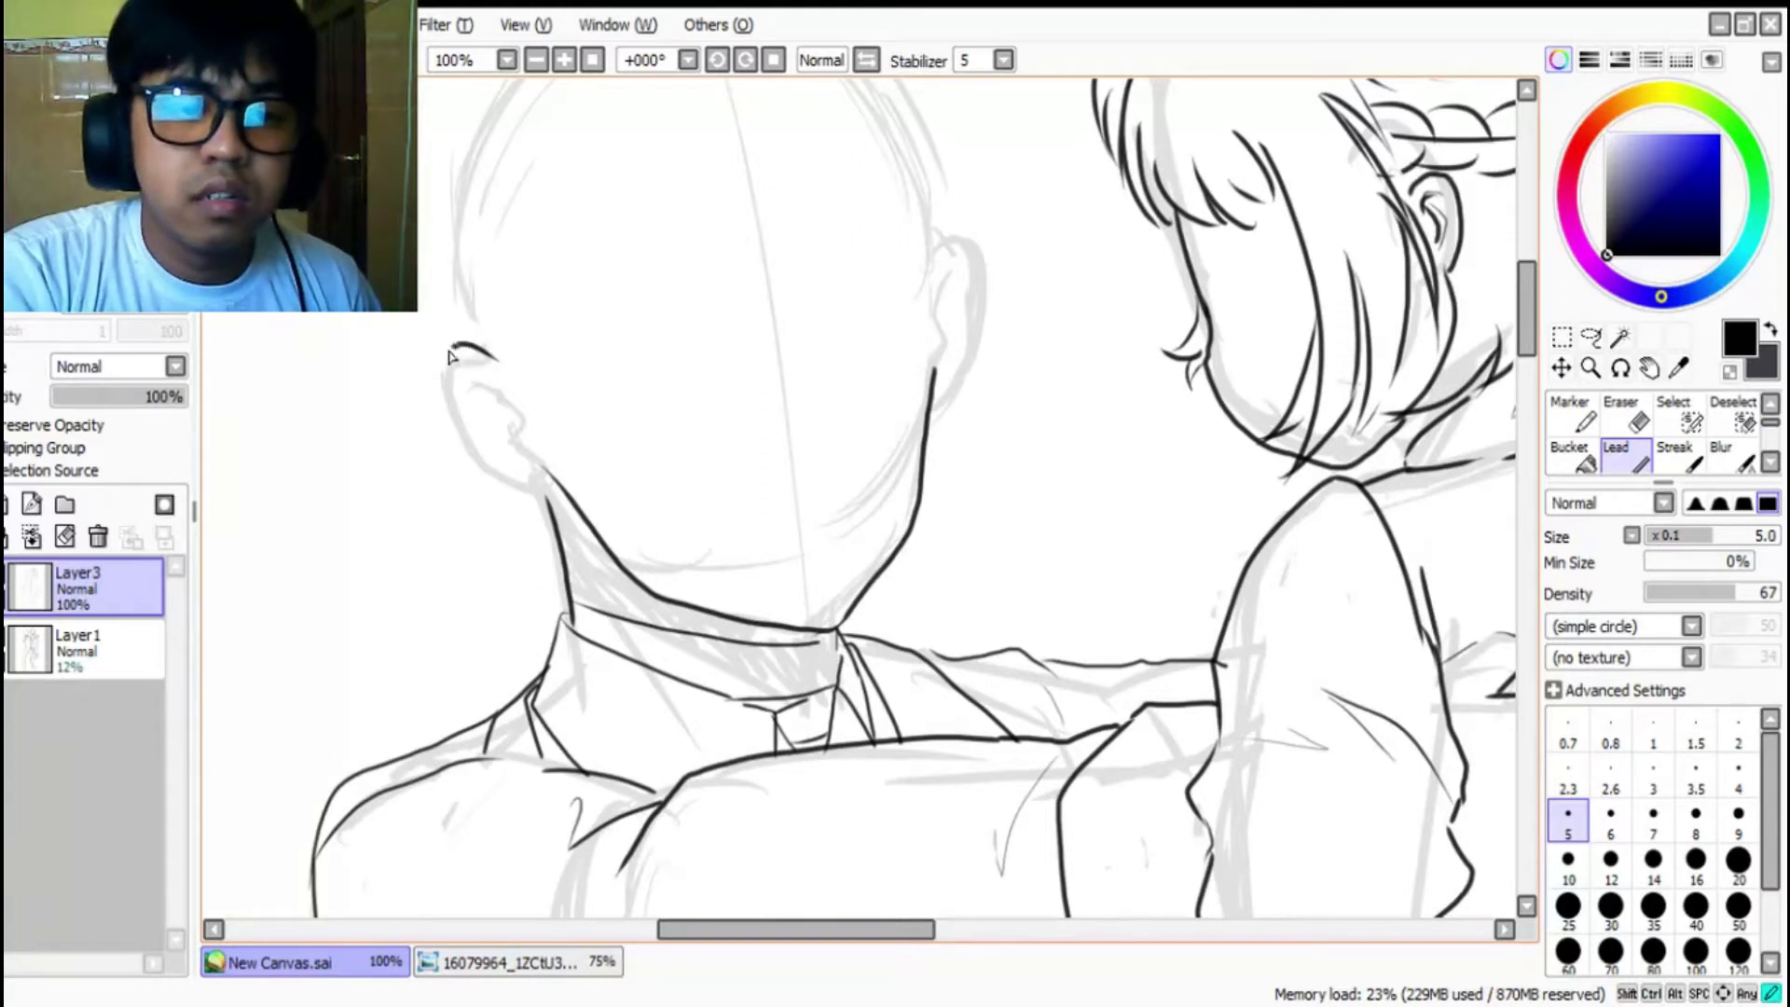
drag(448, 435, 543, 505)
mouse_move(456, 401)
mouse_down()
mouse_move(460, 373)
mouse_move(507, 410)
mouse_up()
drag(533, 472, 505, 451)
drag(939, 264, 966, 251)
drag(973, 354, 928, 415)
drag(965, 276, 939, 340)
drag(940, 402, 960, 352)
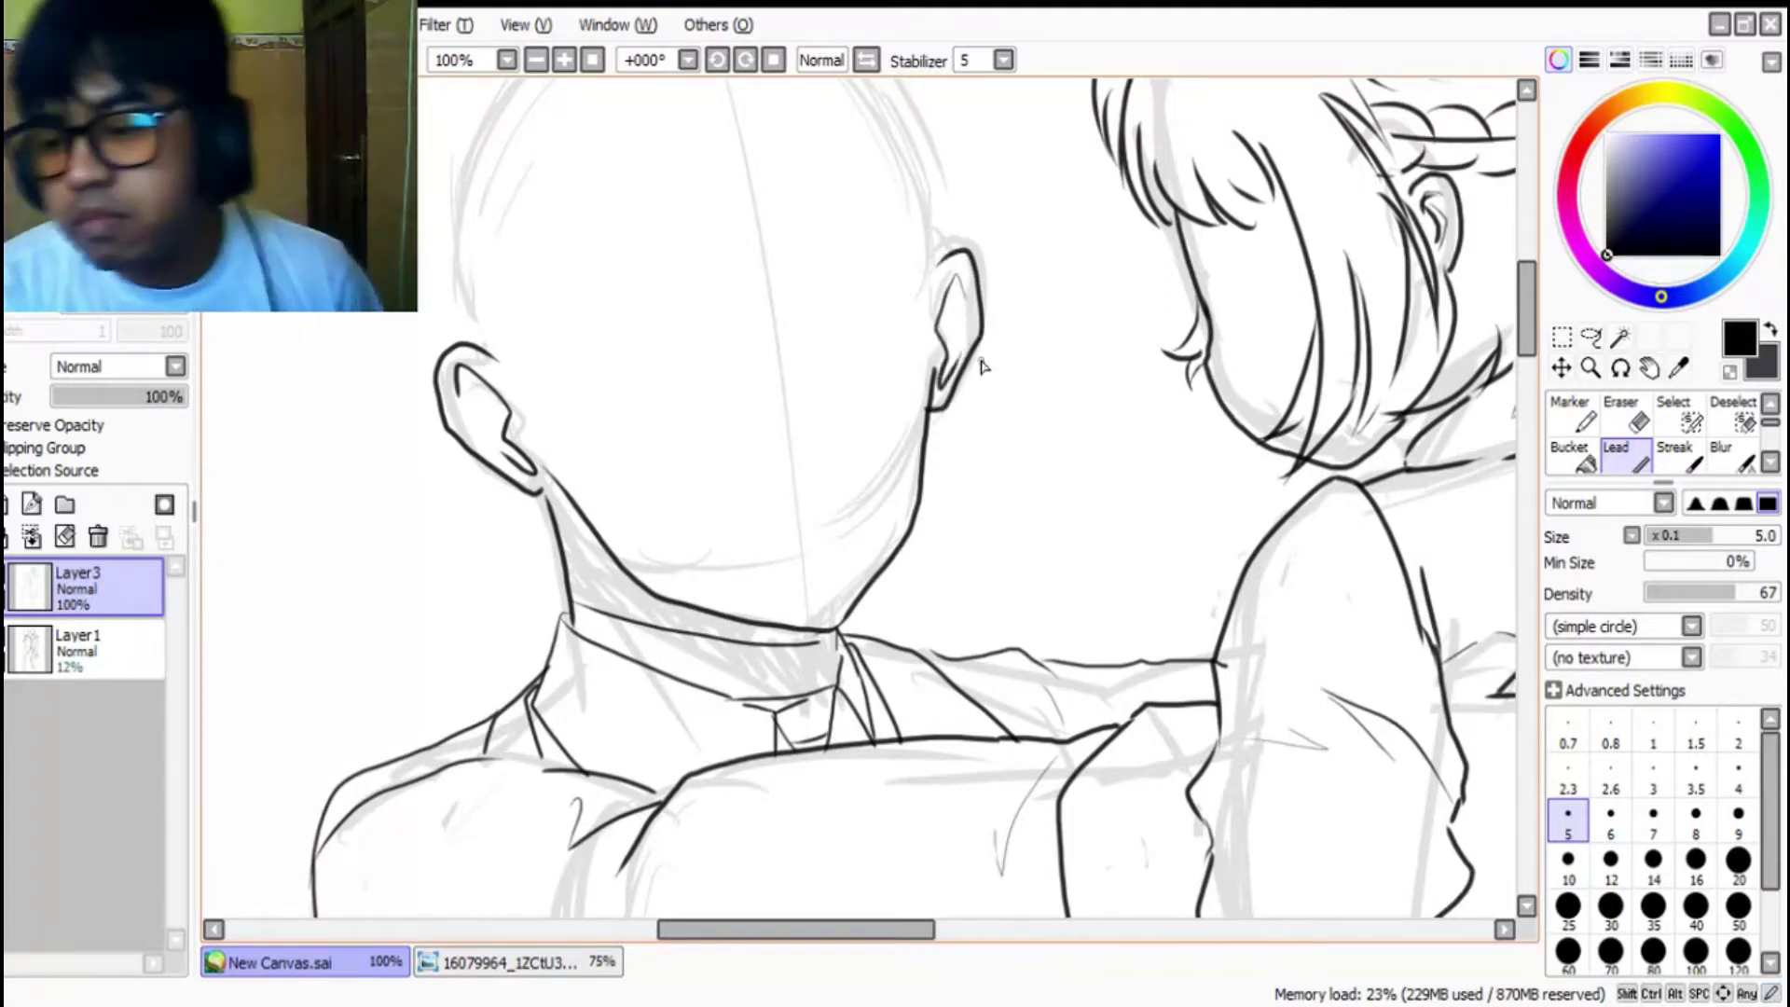
click(800, 1005)
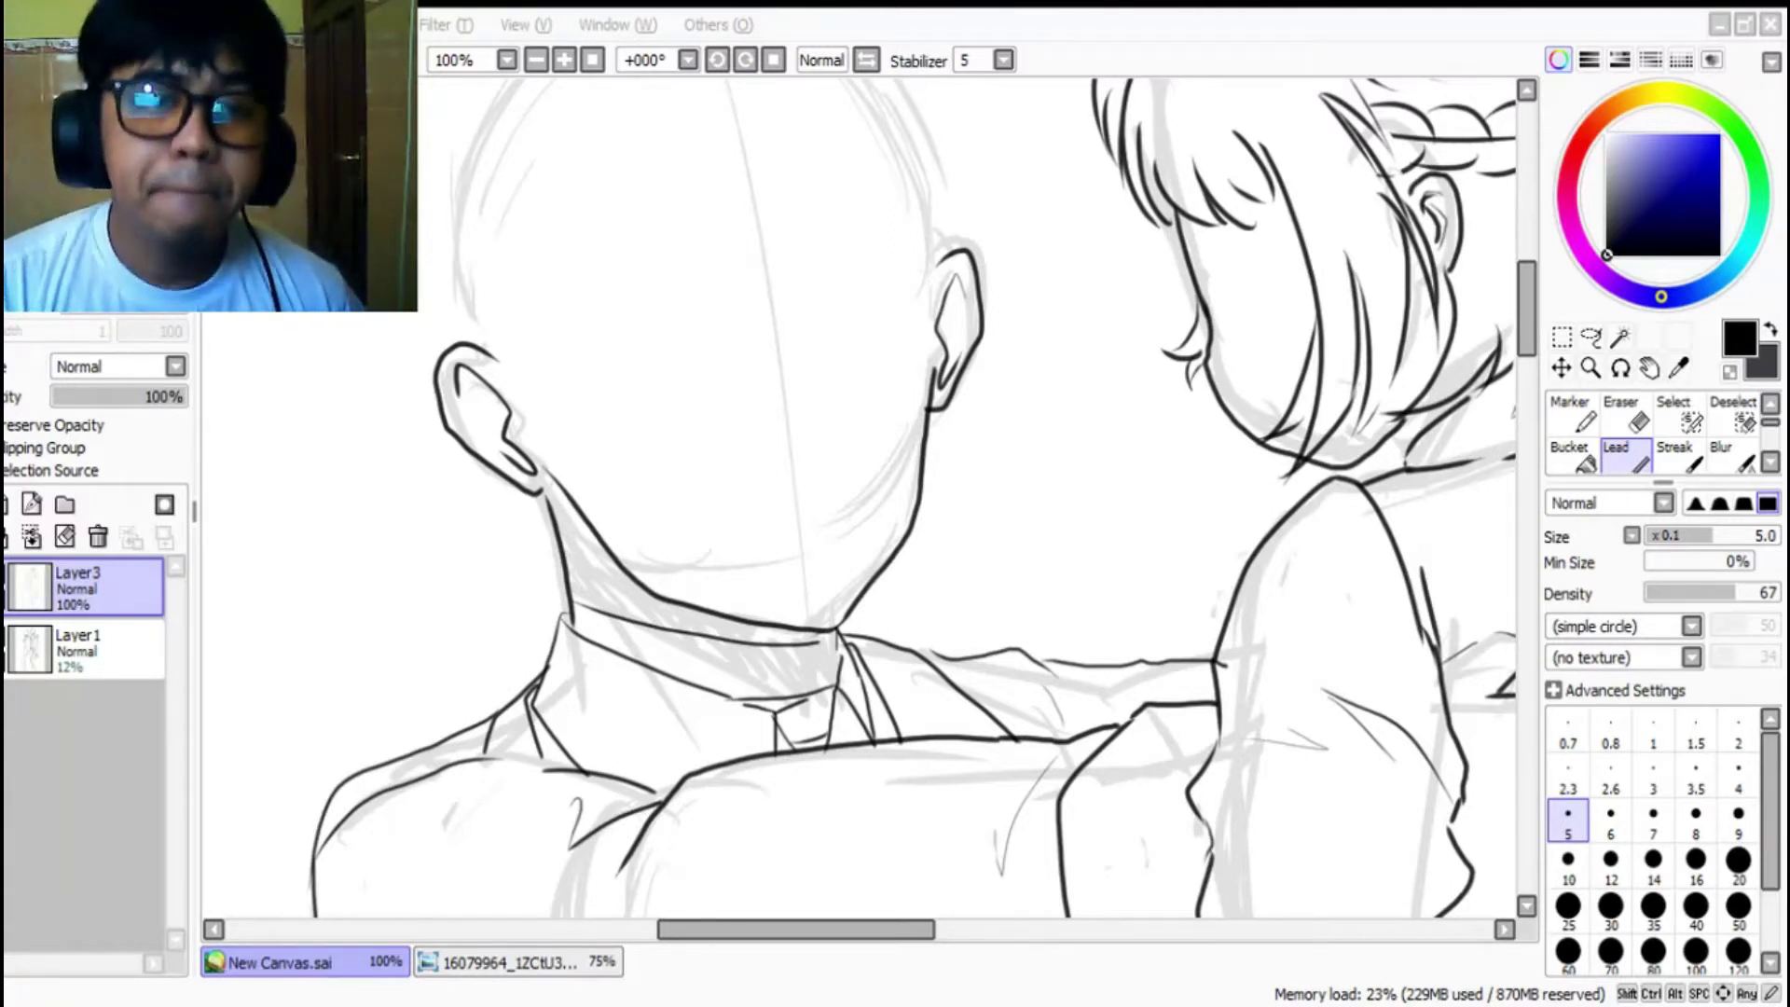
drag(456, 315, 458, 333)
scroll(1515, 445, up, 3)
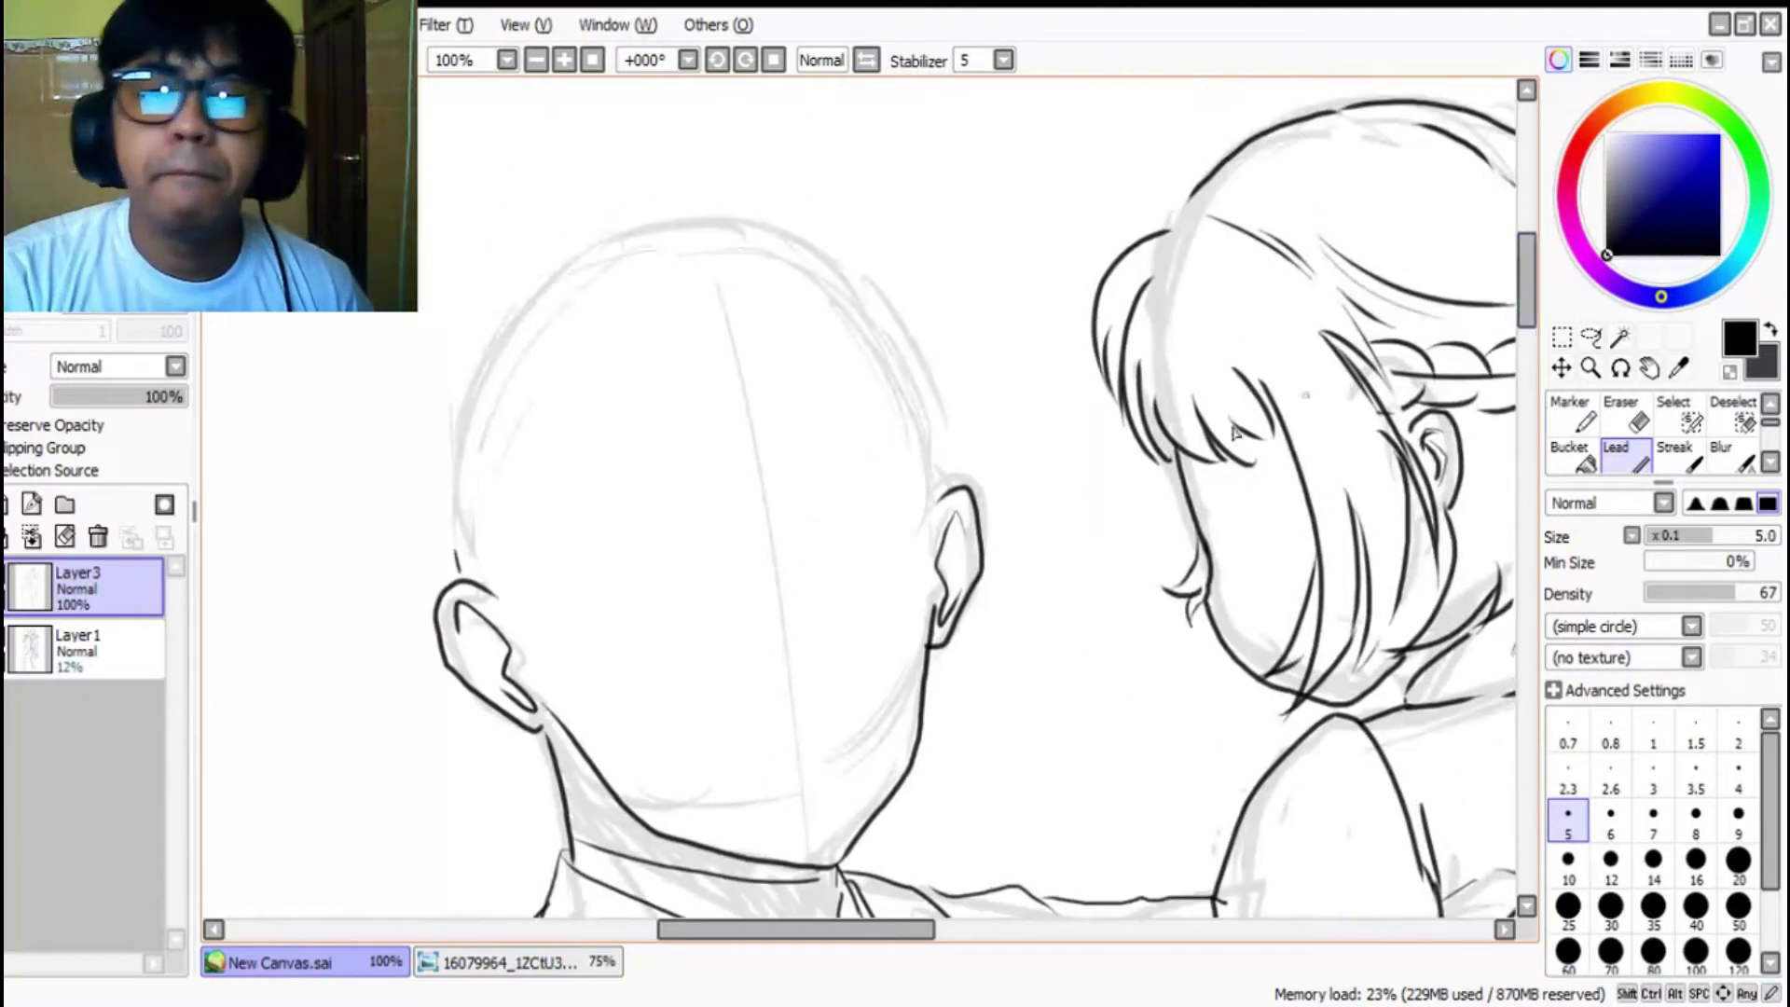
drag(936, 515, 933, 457)
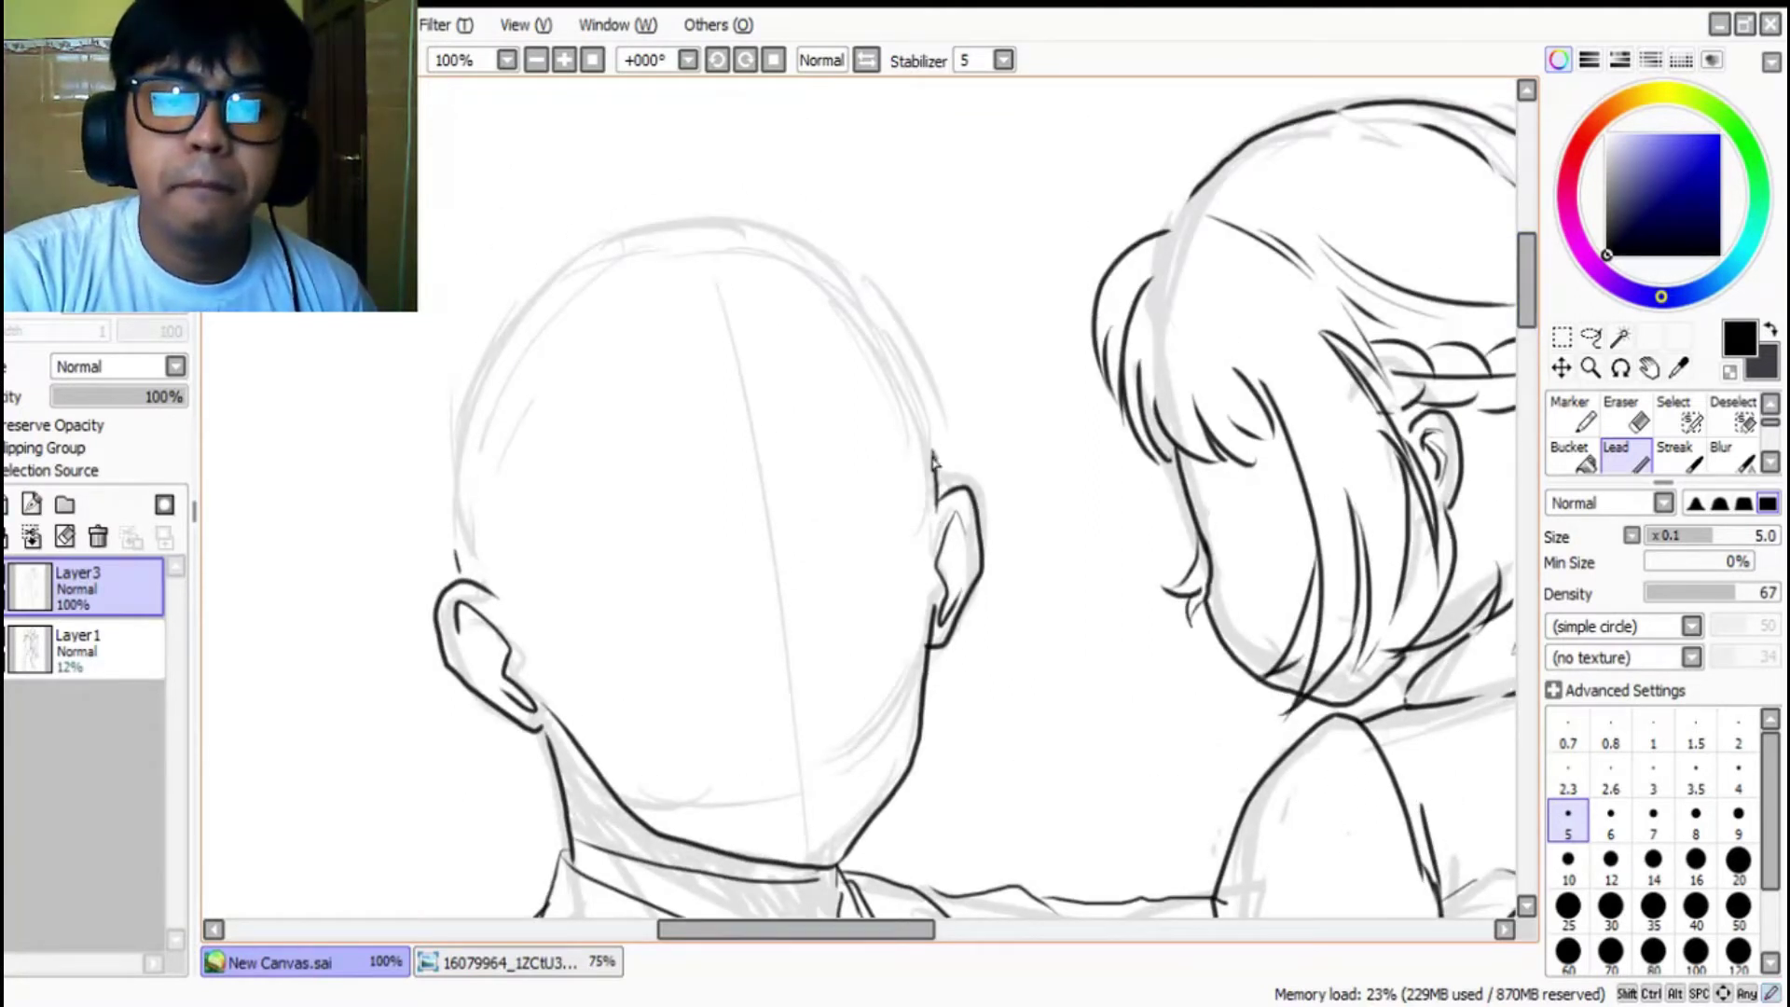
Step: Check the man's hair in the coloured reference image, then ink first fringe strands mid-forehead and curved side locks sweeping across the cheek
click(582, 963)
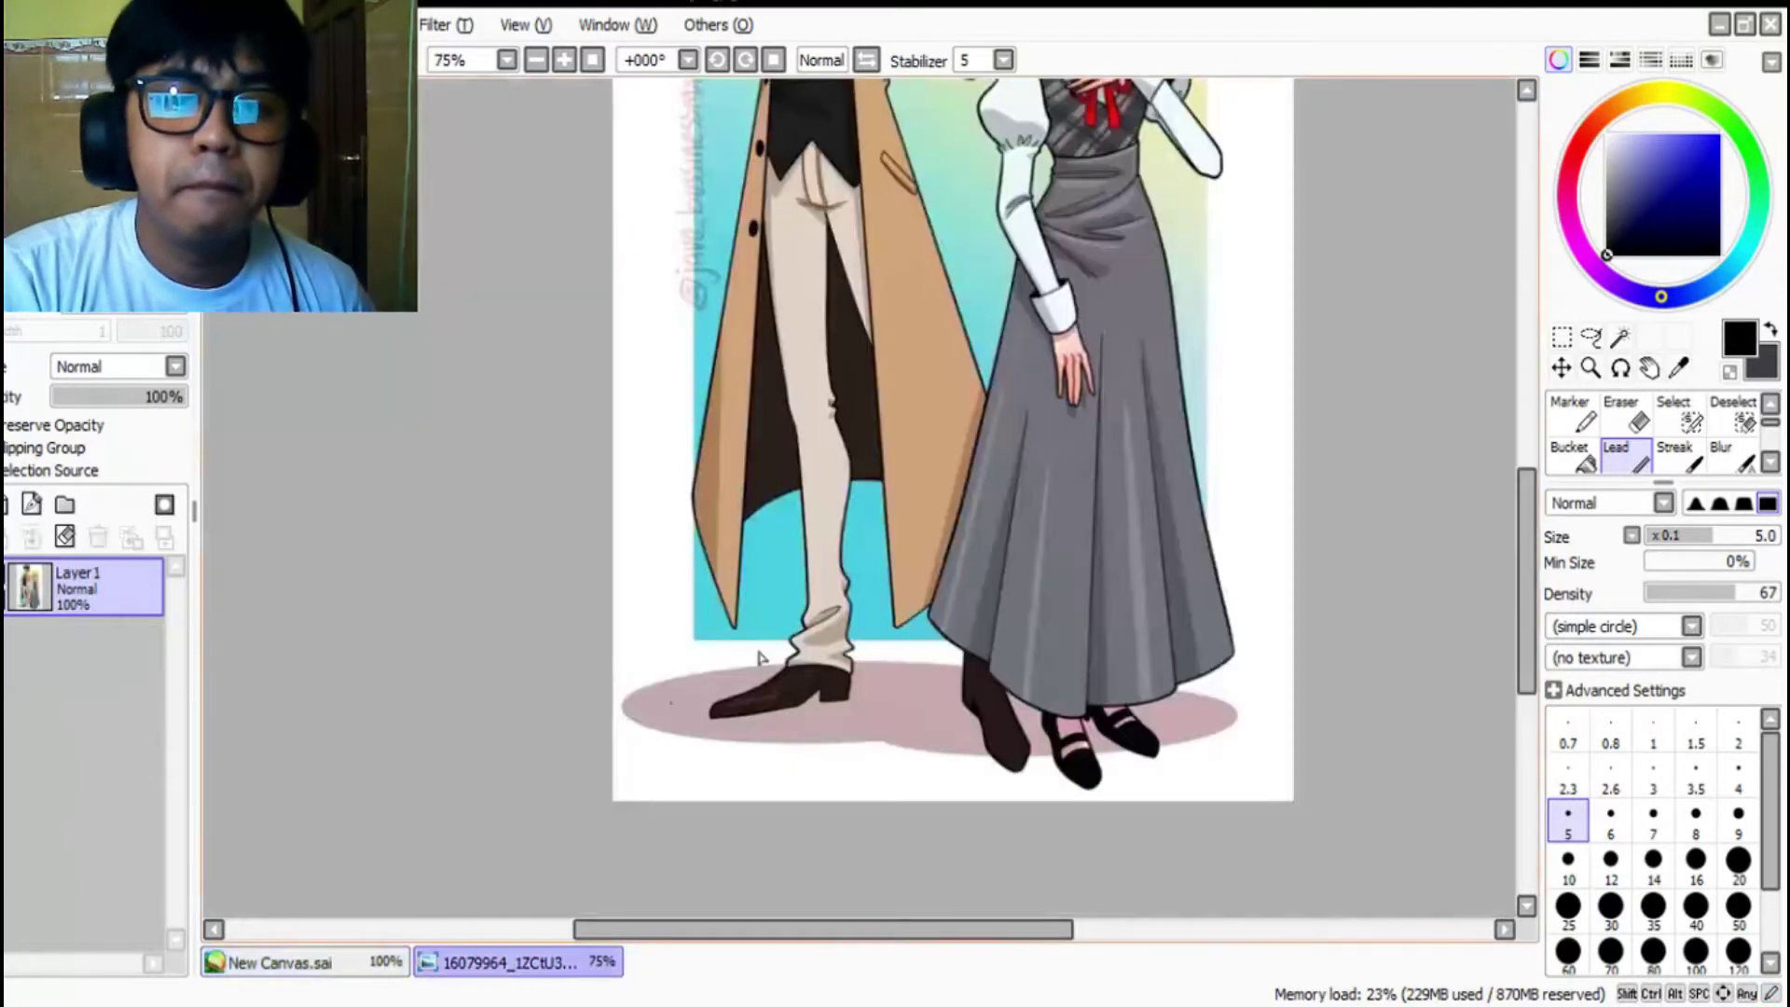
scroll(1533, 471, up, 2)
scroll(1533, 471, up, 5)
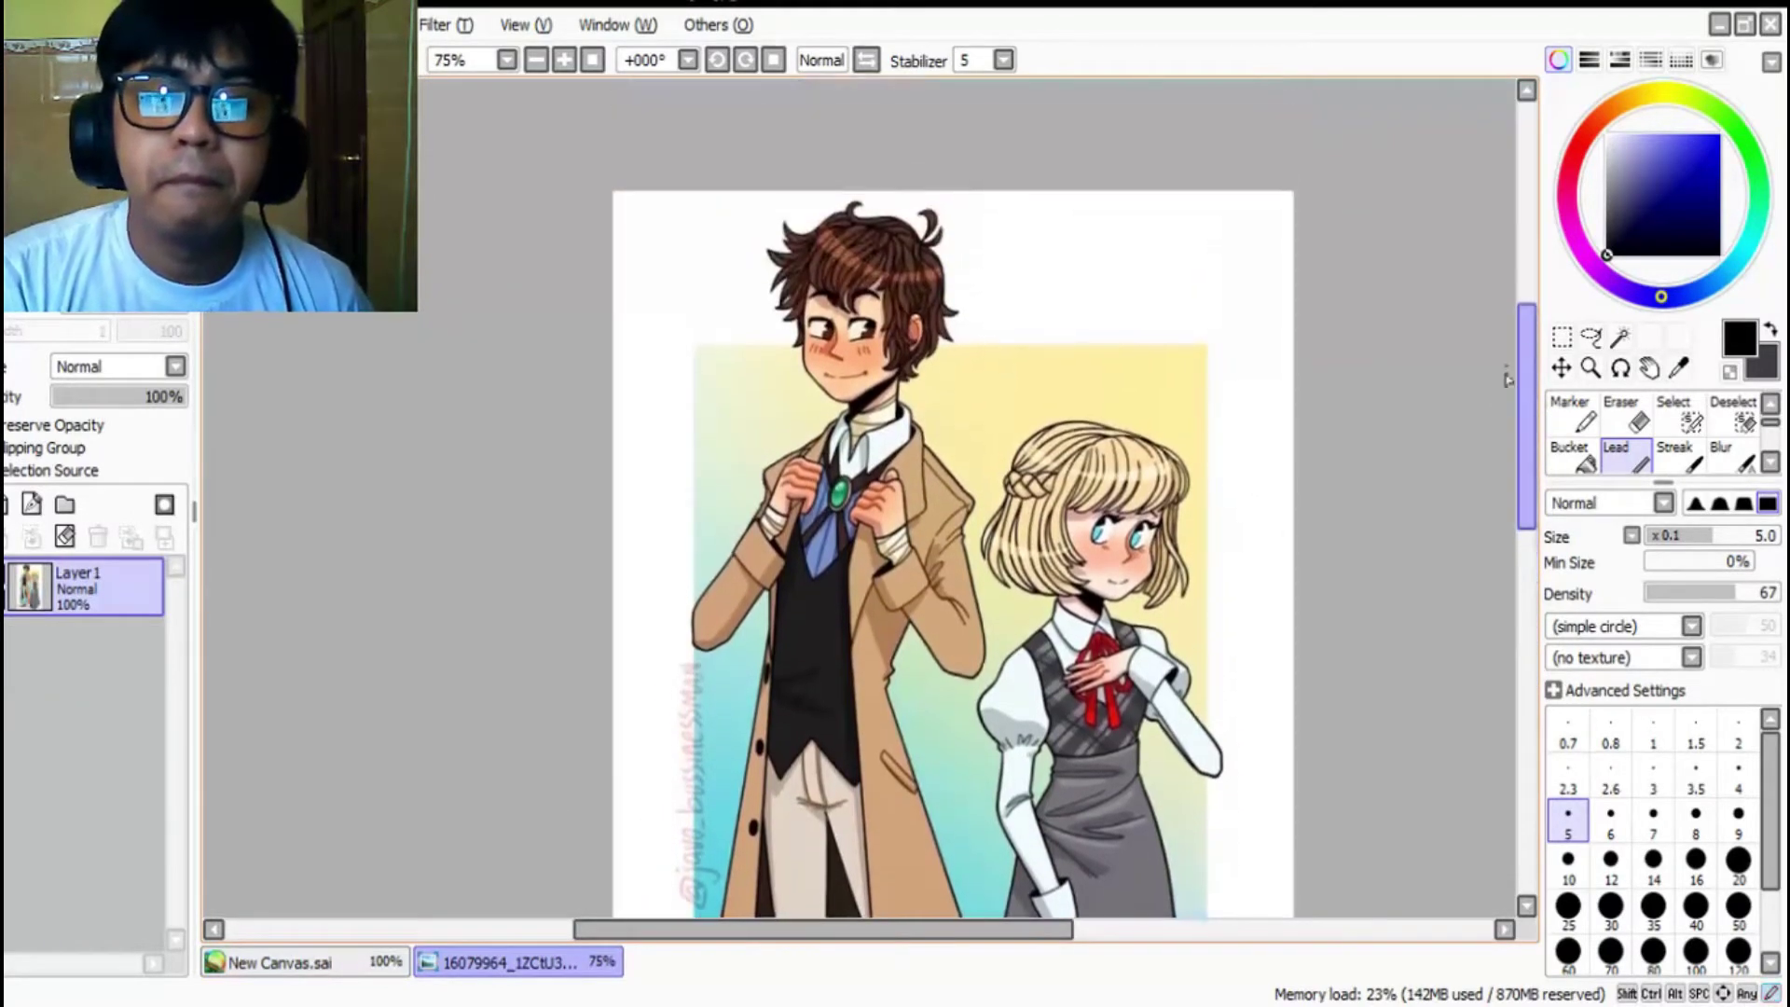
click(382, 965)
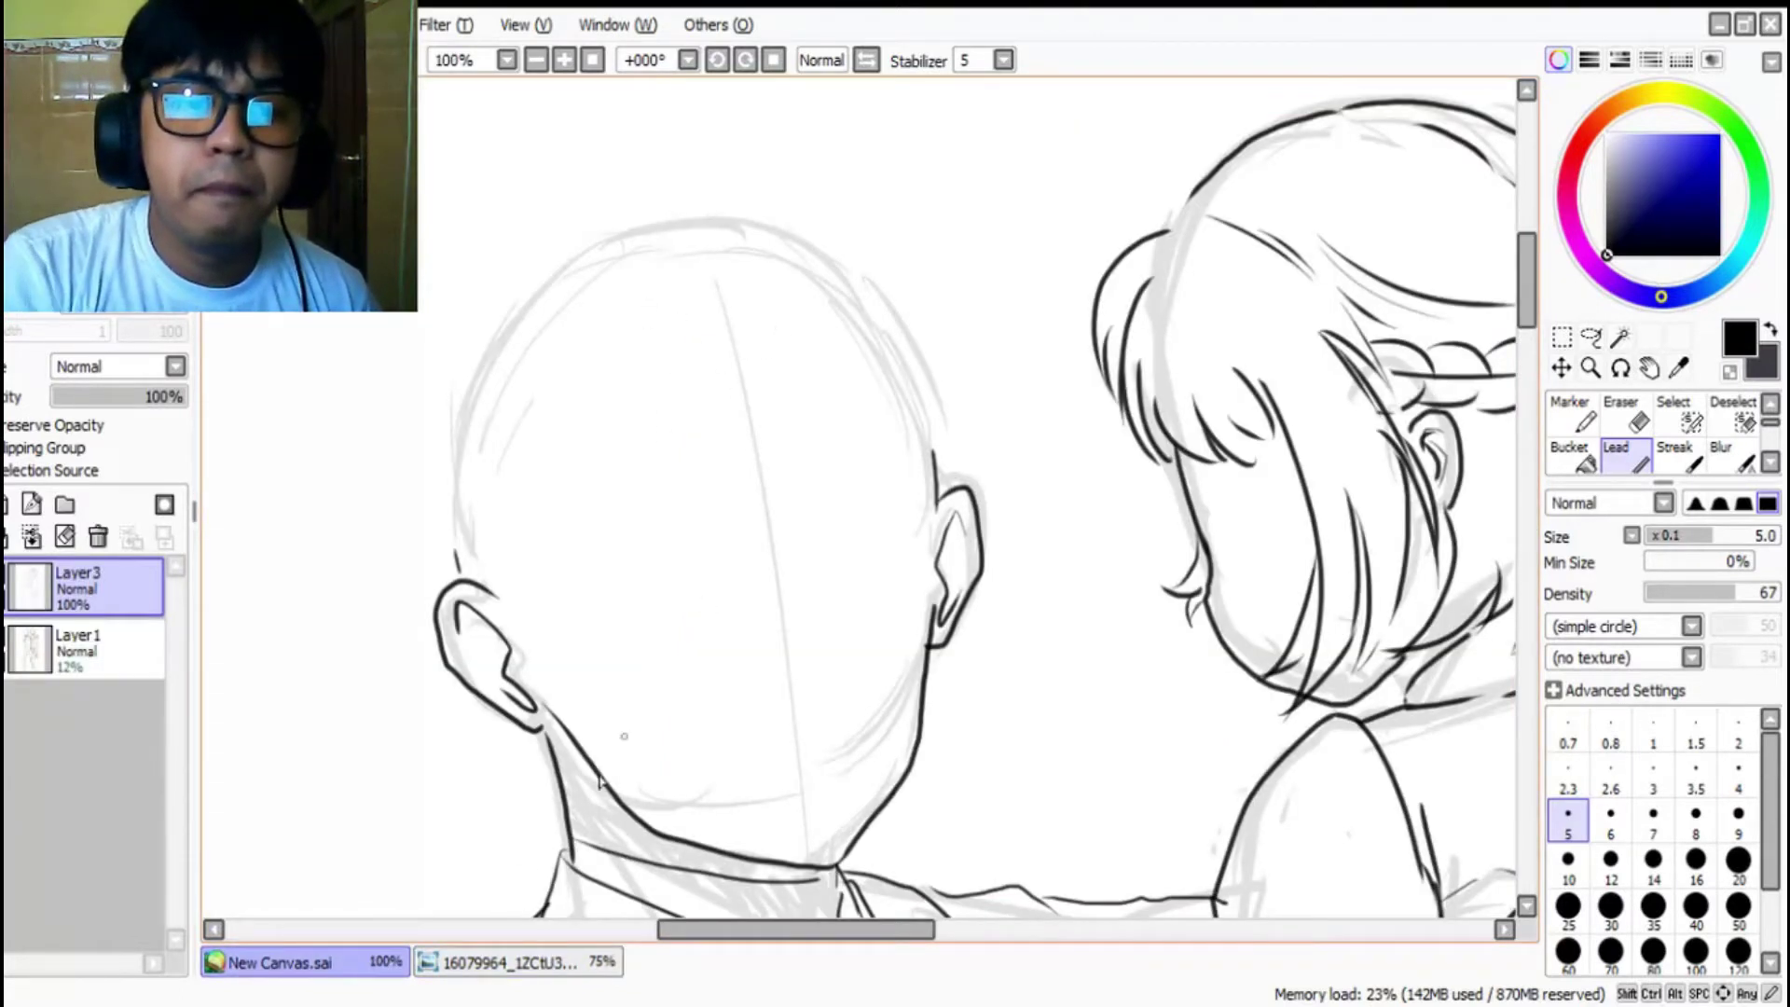
click(510, 962)
click(337, 960)
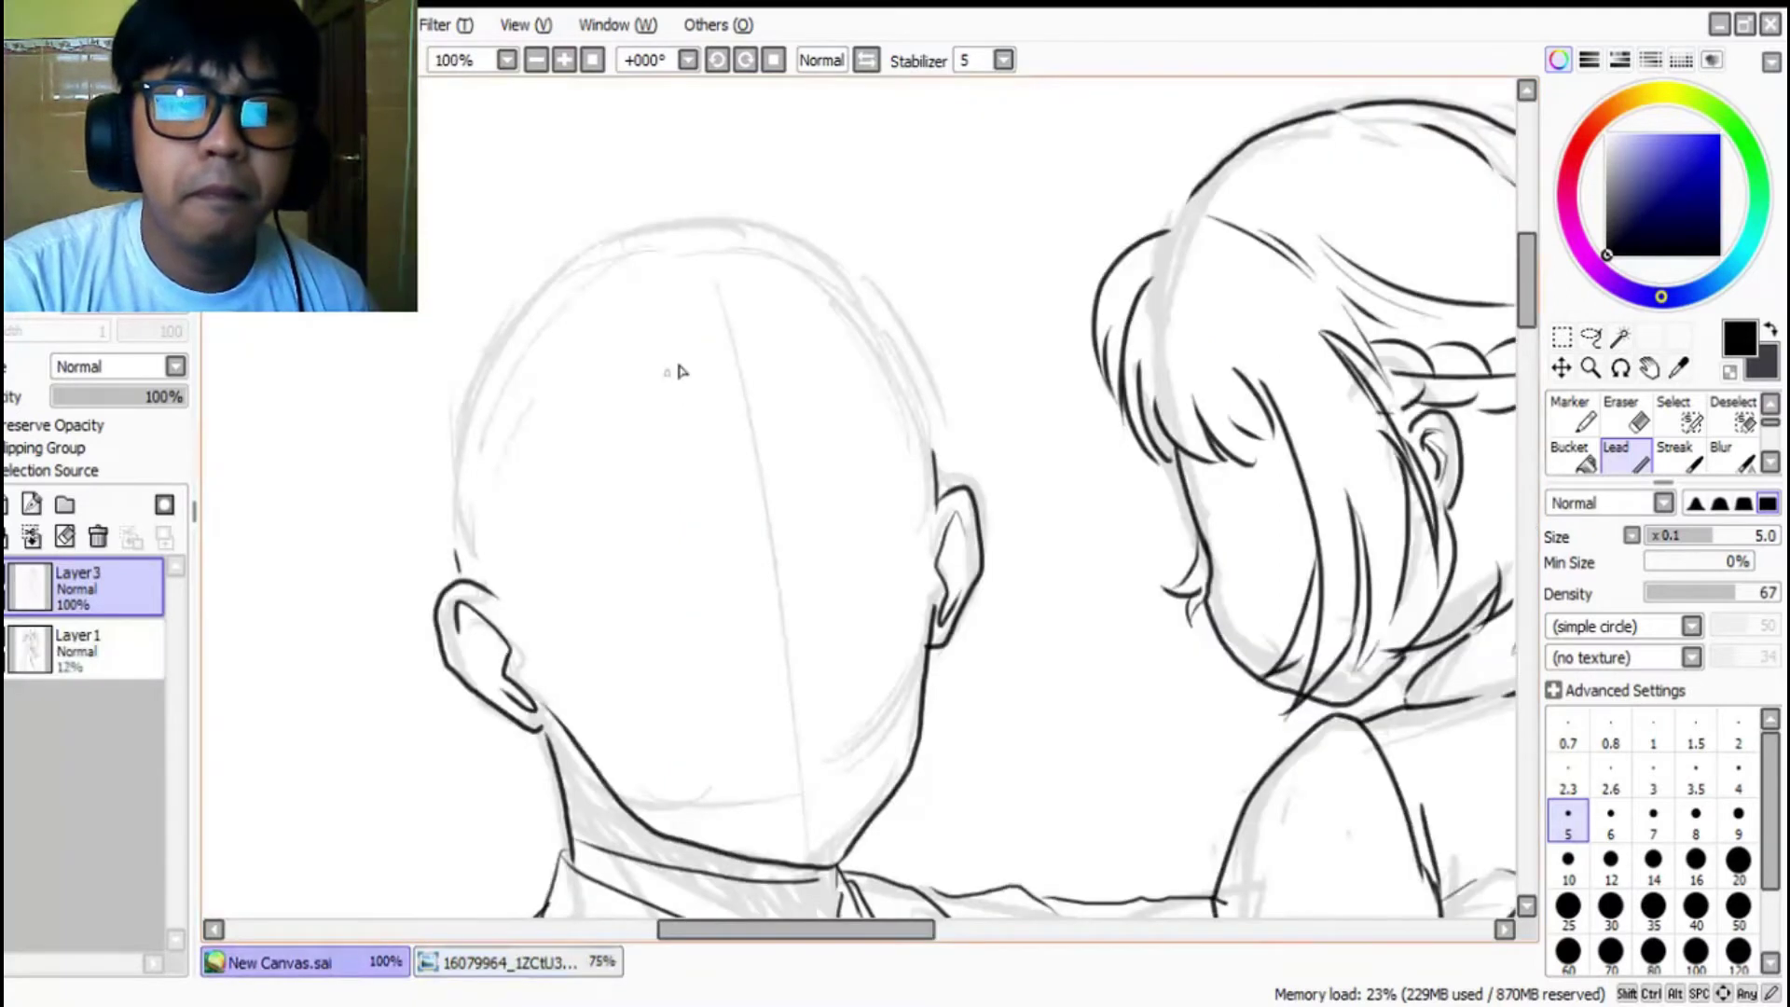
drag(780, 310, 736, 470)
drag(751, 400, 713, 485)
drag(510, 508, 582, 668)
mouse_move(468, 531)
mouse_down()
mouse_move(487, 629)
mouse_move(493, 604)
mouse_move(537, 692)
mouse_move(601, 722)
mouse_up()
mouse_move(518, 641)
mouse_down()
mouse_move(643, 720)
mouse_move(646, 688)
mouse_up()
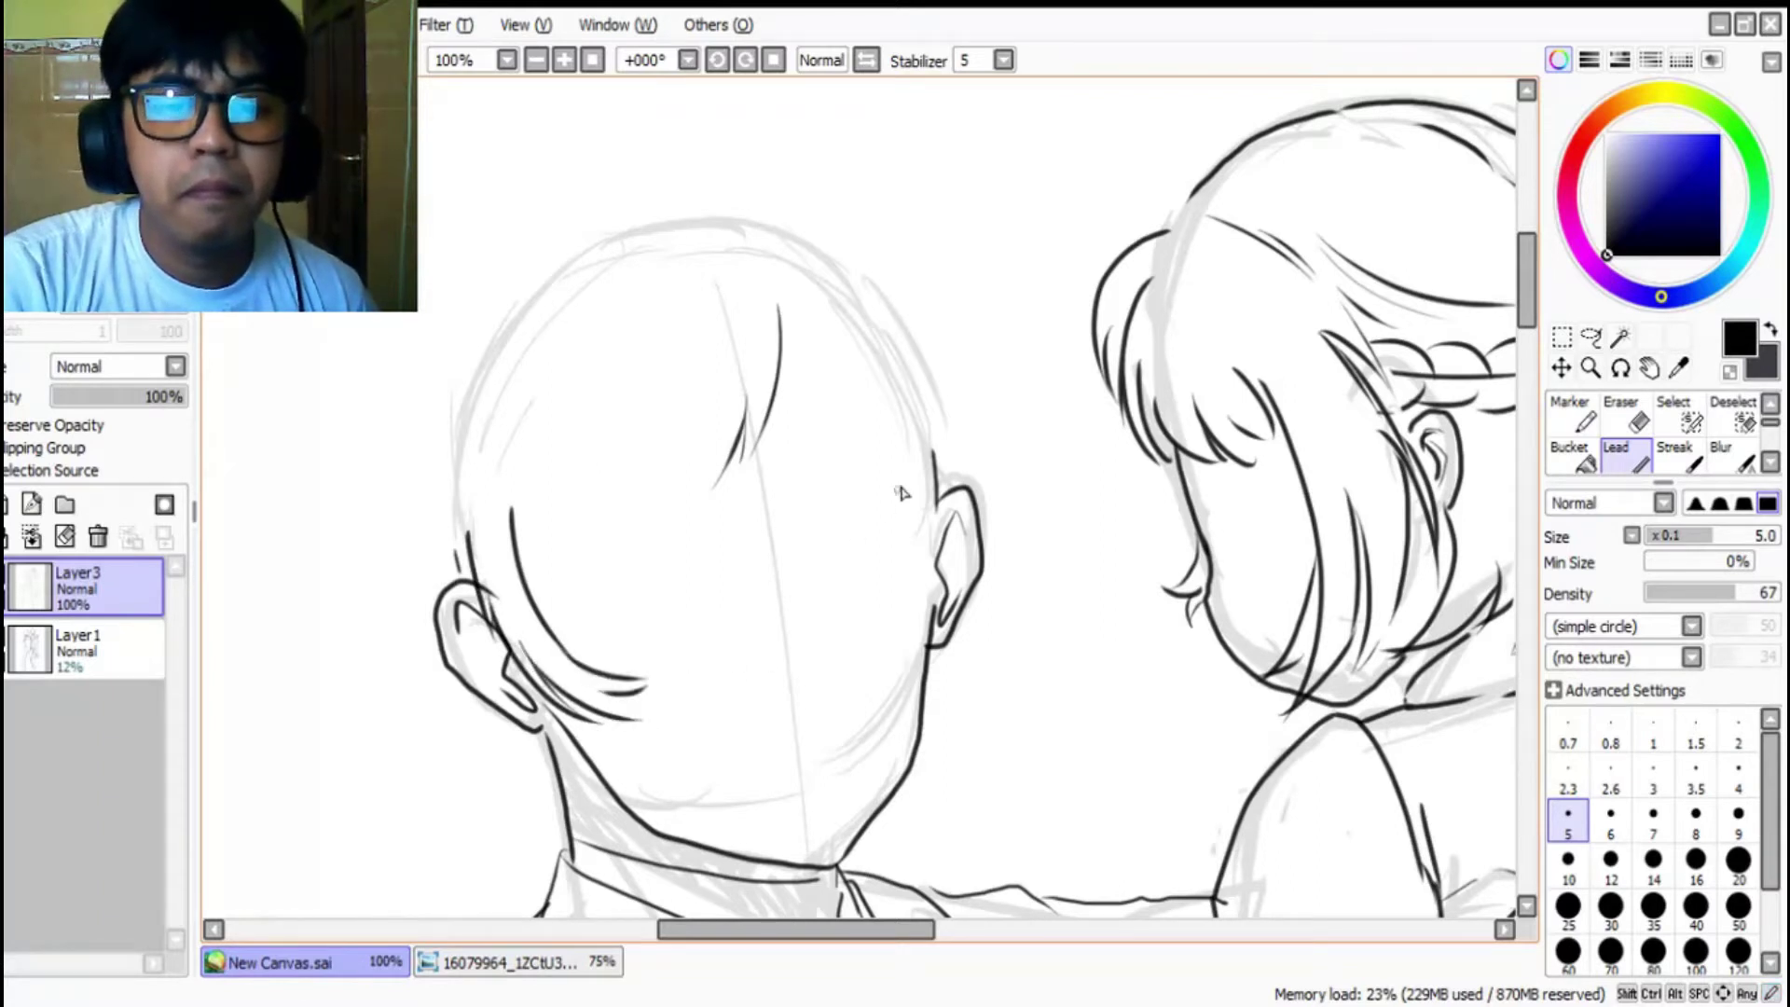
Step: Ink hair strands in front of and over both of the man's ears, redoing those on the side facing the woman
drag(930, 409, 892, 556)
drag(933, 515, 930, 604)
key(ctrl+z)
key(ctrl+z)
key(ctrl+z)
key(ctrl+z)
mouse_move(933, 413)
mouse_down()
mouse_move(917, 553)
mouse_move(937, 522)
mouse_move(932, 651)
mouse_move(938, 572)
mouse_move(911, 685)
mouse_move(966, 504)
mouse_move(957, 529)
mouse_move(996, 563)
mouse_up()
drag(981, 556, 968, 453)
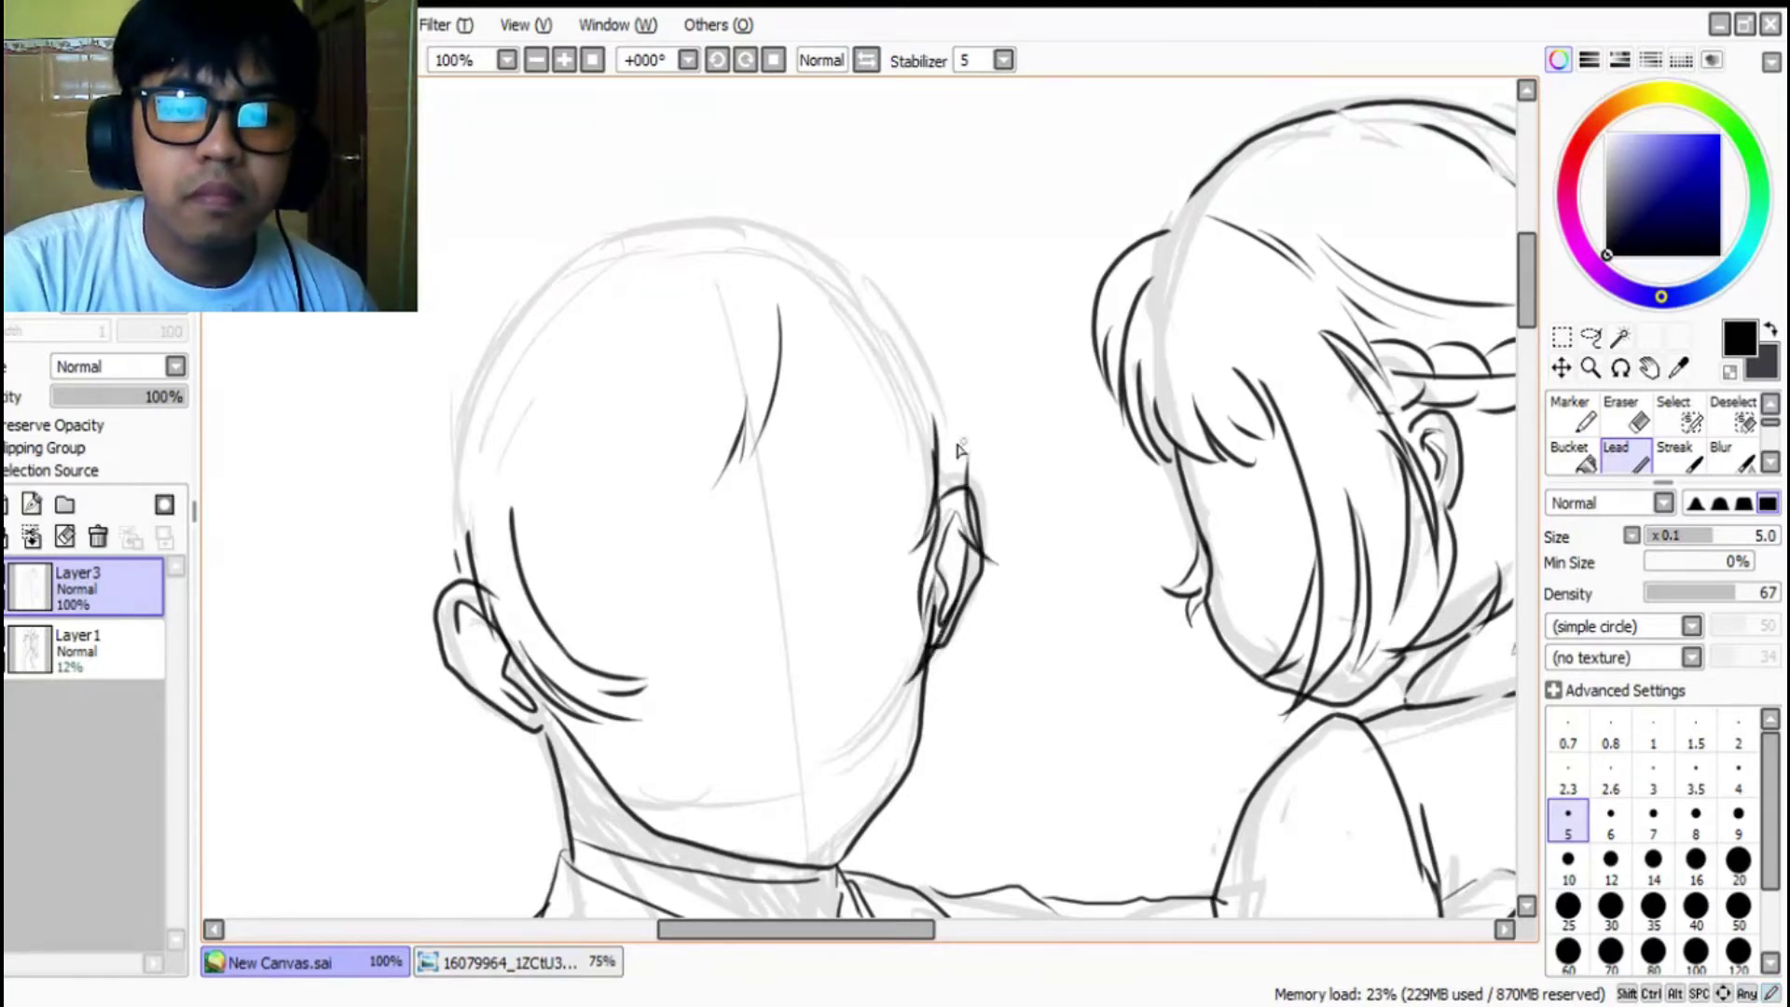
mouse_move(464, 559)
mouse_down()
mouse_move(509, 703)
mouse_move(596, 745)
mouse_move(580, 745)
mouse_up()
drag(976, 468, 998, 541)
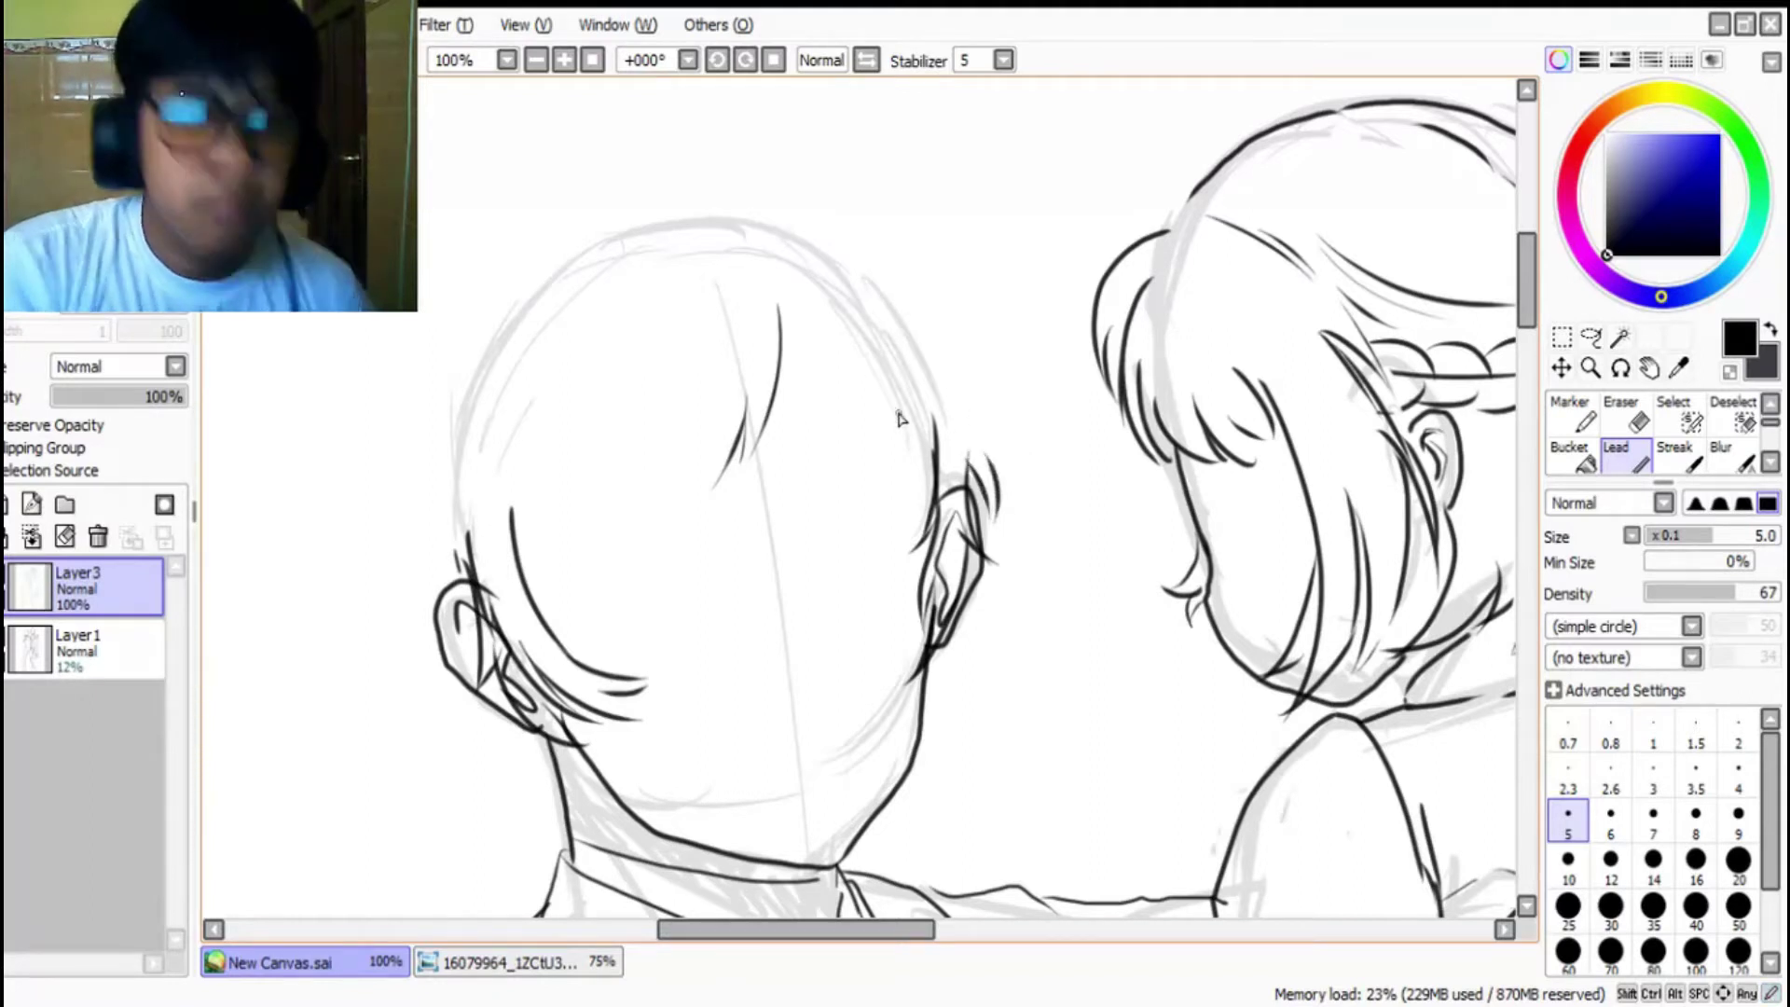
Step: Erase the parts of the man's ear outlines that the overlapping hair strands cover
key(e)
mouse_move(503, 569)
mouse_down()
mouse_move(480, 592)
mouse_move(476, 560)
mouse_move(517, 676)
mouse_move(504, 664)
mouse_move(560, 736)
mouse_up()
mouse_move(932, 471)
mouse_down()
mouse_move(936, 643)
mouse_move(965, 559)
mouse_move(951, 570)
mouse_up()
mouse_move(473, 522)
mouse_down()
mouse_move(483, 586)
mouse_move(404, 623)
mouse_up()
Step: Ink pointed hair tufts beside both ears and behind the man's neck below the far ear with the Lead brush
key(n)
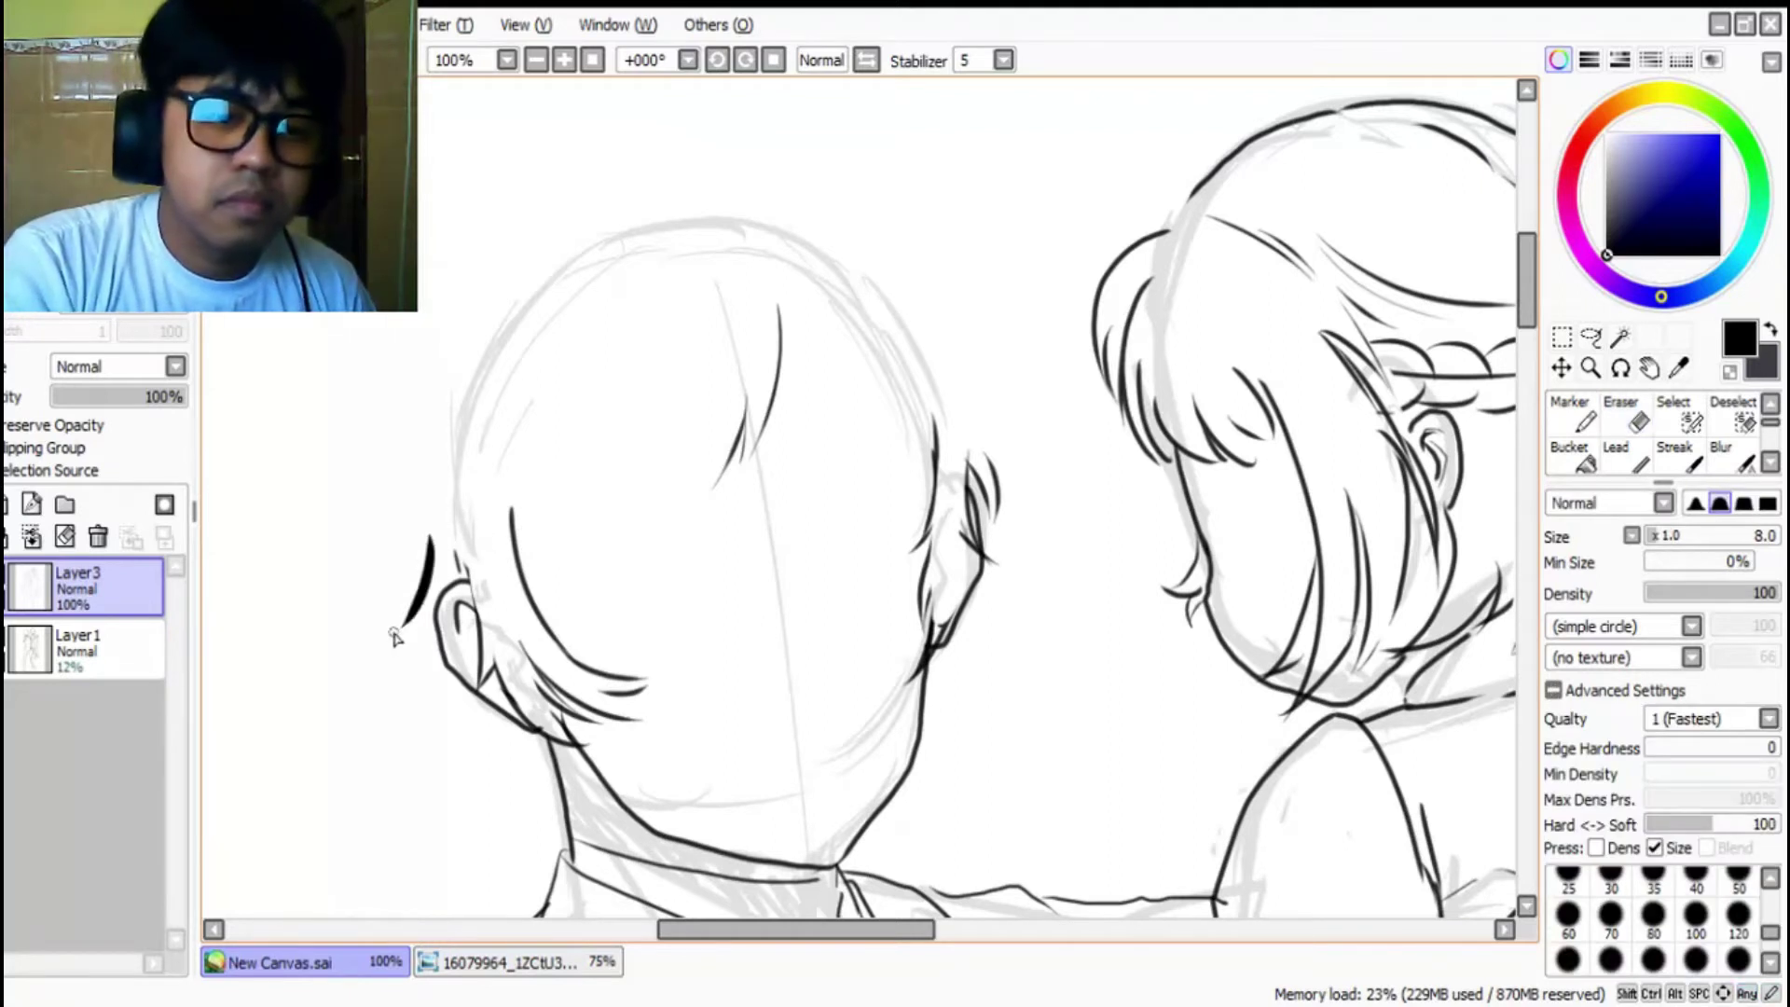
click(1631, 459)
key(ctrl+z)
mouse_move(426, 541)
mouse_down()
mouse_move(395, 632)
mouse_move(428, 685)
mouse_up()
drag(961, 402, 1017, 456)
drag(986, 453, 1016, 457)
mouse_move(468, 667)
mouse_down()
mouse_move(446, 770)
mouse_move(532, 815)
mouse_up()
mouse_move(520, 750)
mouse_down()
mouse_move(543, 797)
mouse_move(560, 843)
mouse_up()
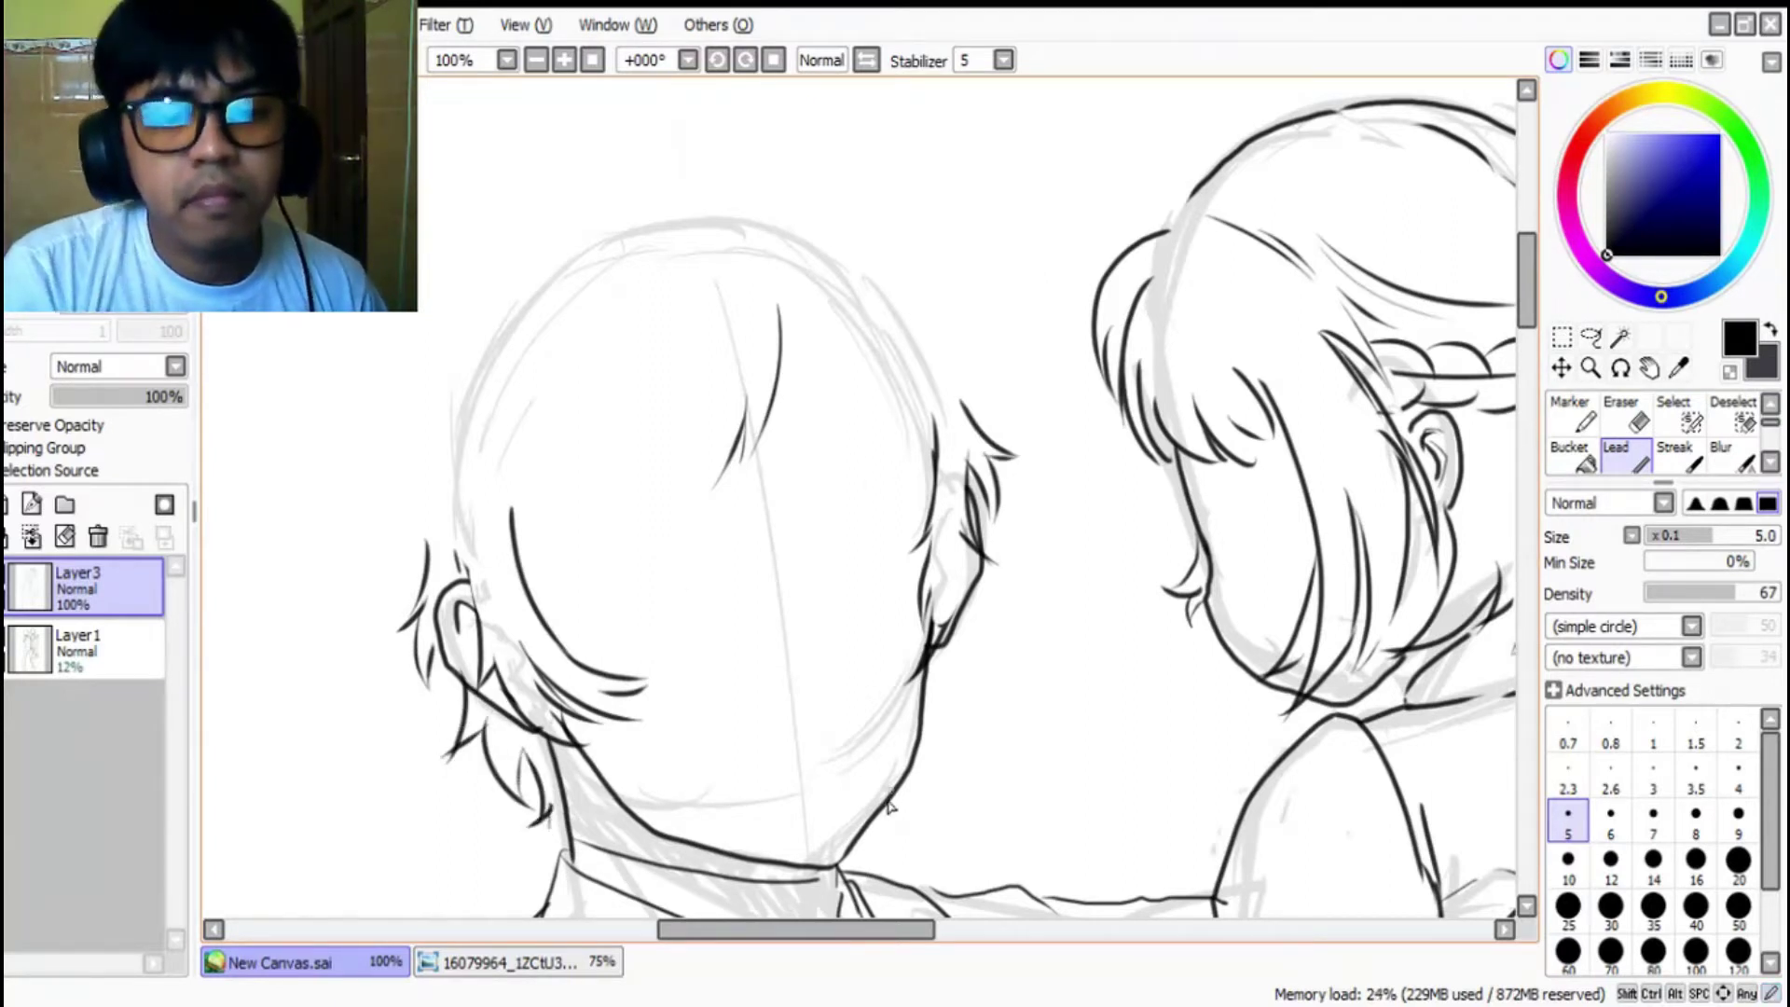
Step: Ink the man's fringe as pointed strands across the forehead, with the parted locks sweeping toward the ear nearest the woman
drag(522, 436, 474, 552)
drag(553, 386, 562, 554)
drag(602, 428, 565, 546)
drag(625, 390, 613, 511)
mouse_move(597, 536)
mouse_down()
mouse_move(725, 402)
mouse_move(704, 485)
mouse_up()
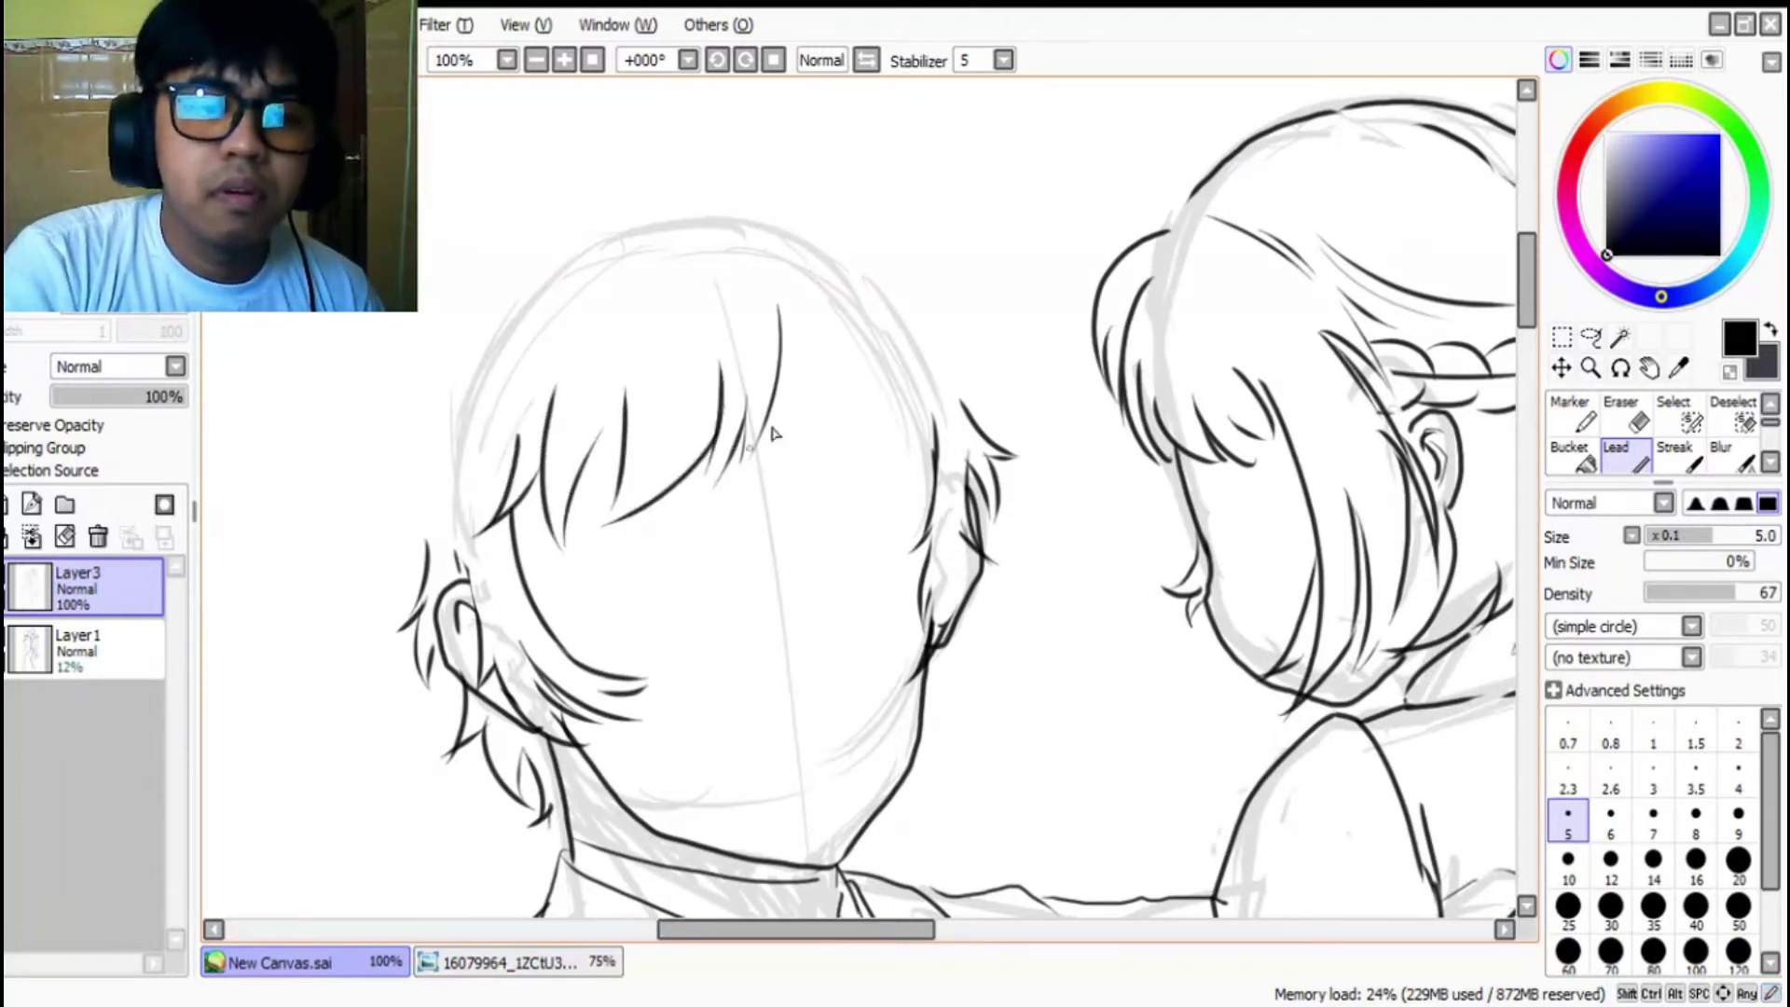
mouse_move(760, 278)
mouse_down()
mouse_move(828, 375)
mouse_move(835, 411)
mouse_up()
mouse_move(817, 291)
mouse_down()
mouse_move(932, 424)
mouse_move(1015, 392)
mouse_up()
Step: Ink the outer side hair above both ears, with layered curved locks and flicked tips
drag(379, 358, 362, 519)
drag(356, 448, 382, 546)
mouse_move(363, 562)
mouse_down()
mouse_move(393, 543)
mouse_move(371, 643)
mouse_move(410, 657)
mouse_up()
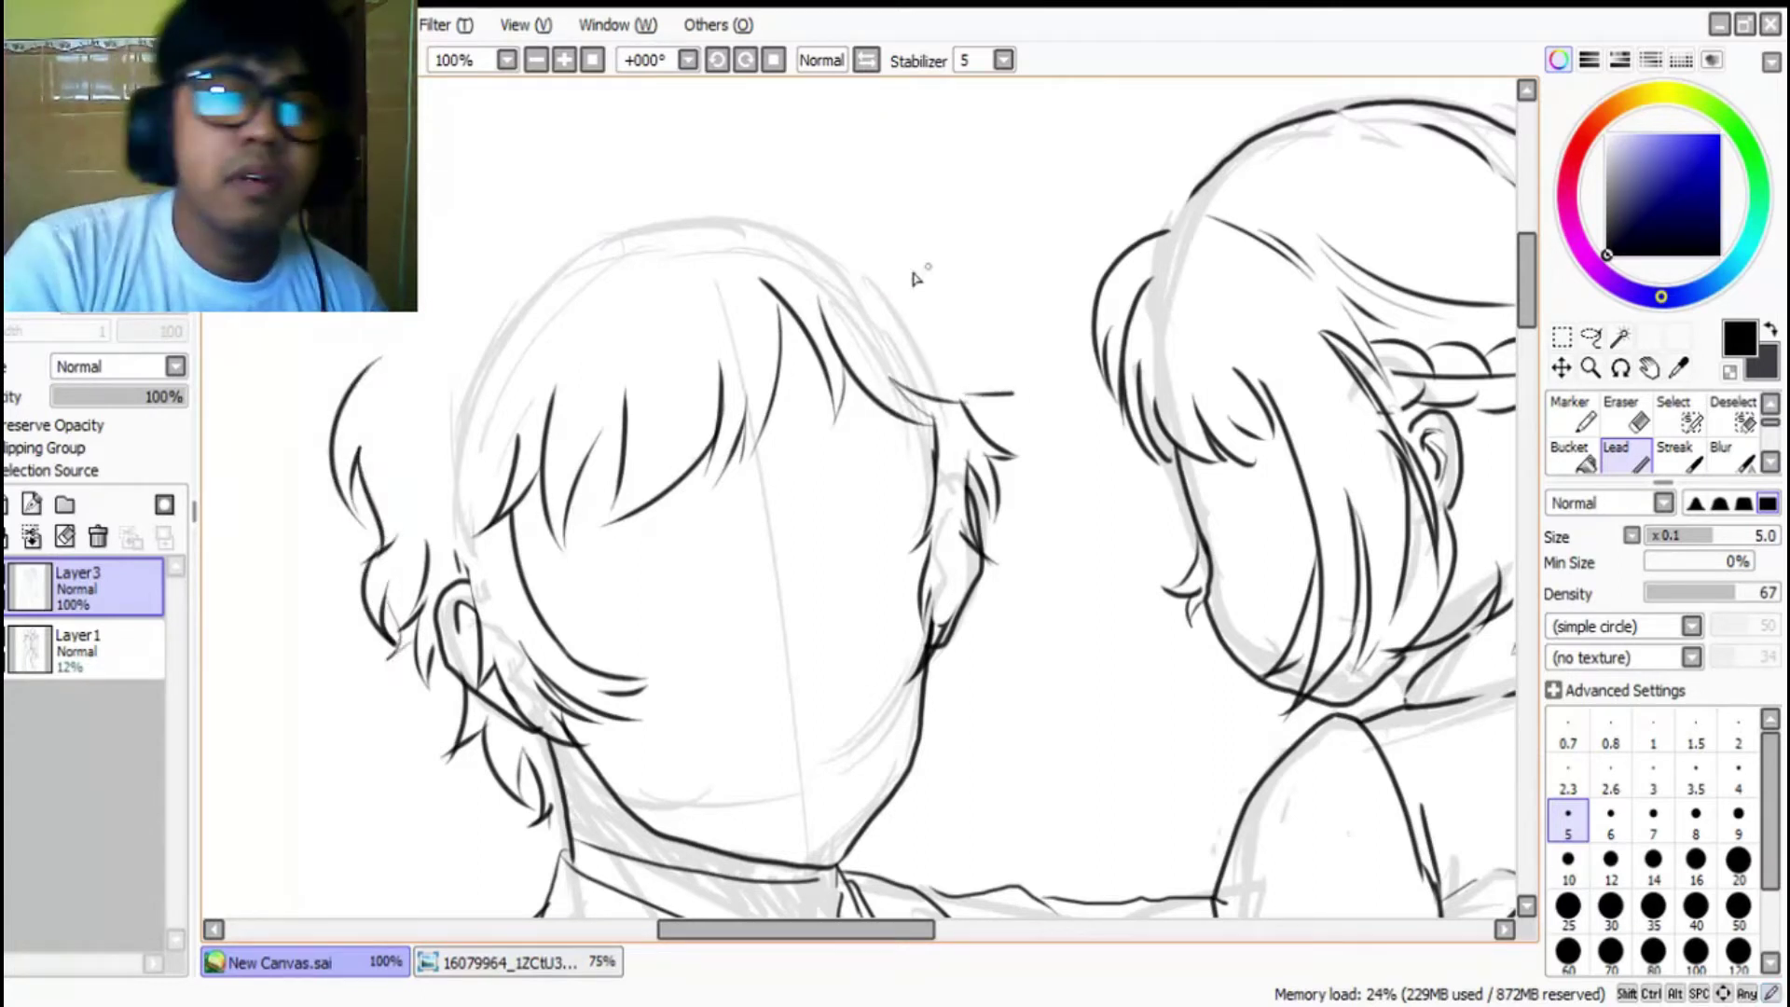
mouse_move(936, 223)
mouse_down()
mouse_move(998, 324)
mouse_move(975, 300)
mouse_move(988, 366)
mouse_up()
mouse_move(1021, 371)
mouse_down()
mouse_move(968, 362)
mouse_move(1016, 372)
mouse_up()
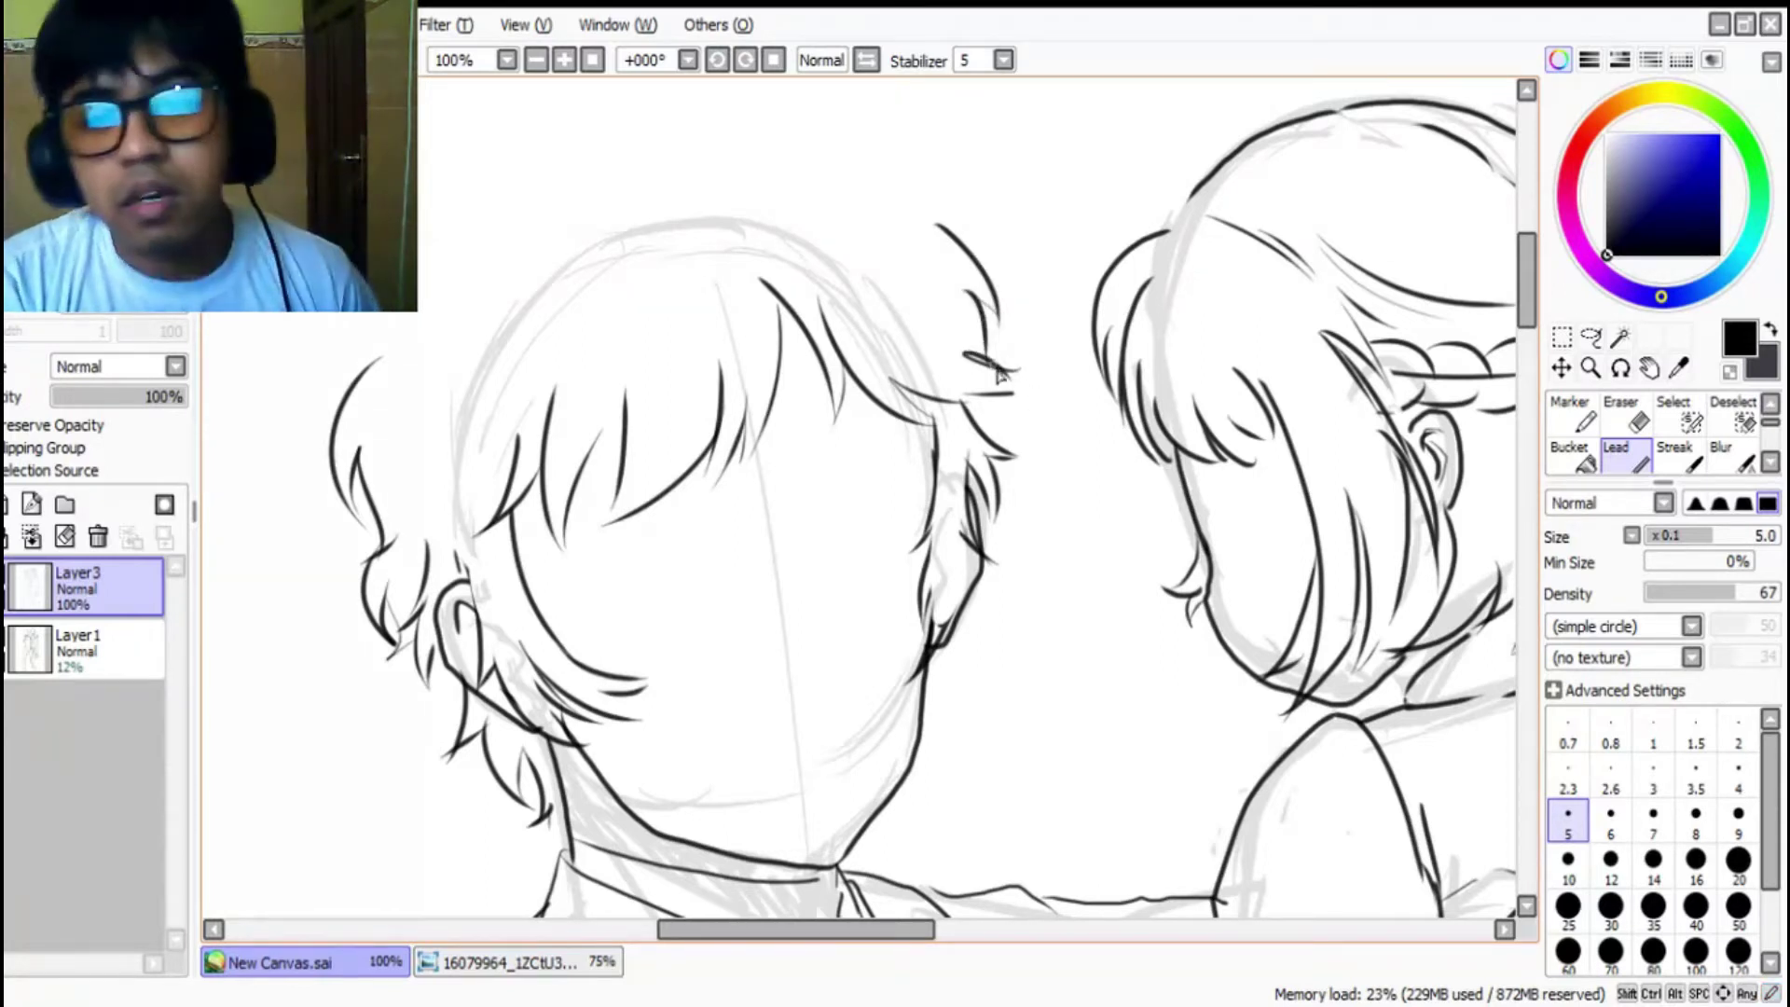
key(ctrl+z)
key(ctrl+z)
drag(963, 279, 989, 352)
mouse_move(1034, 374)
mouse_down()
mouse_move(1002, 375)
mouse_move(1035, 375)
mouse_move(1025, 436)
mouse_up()
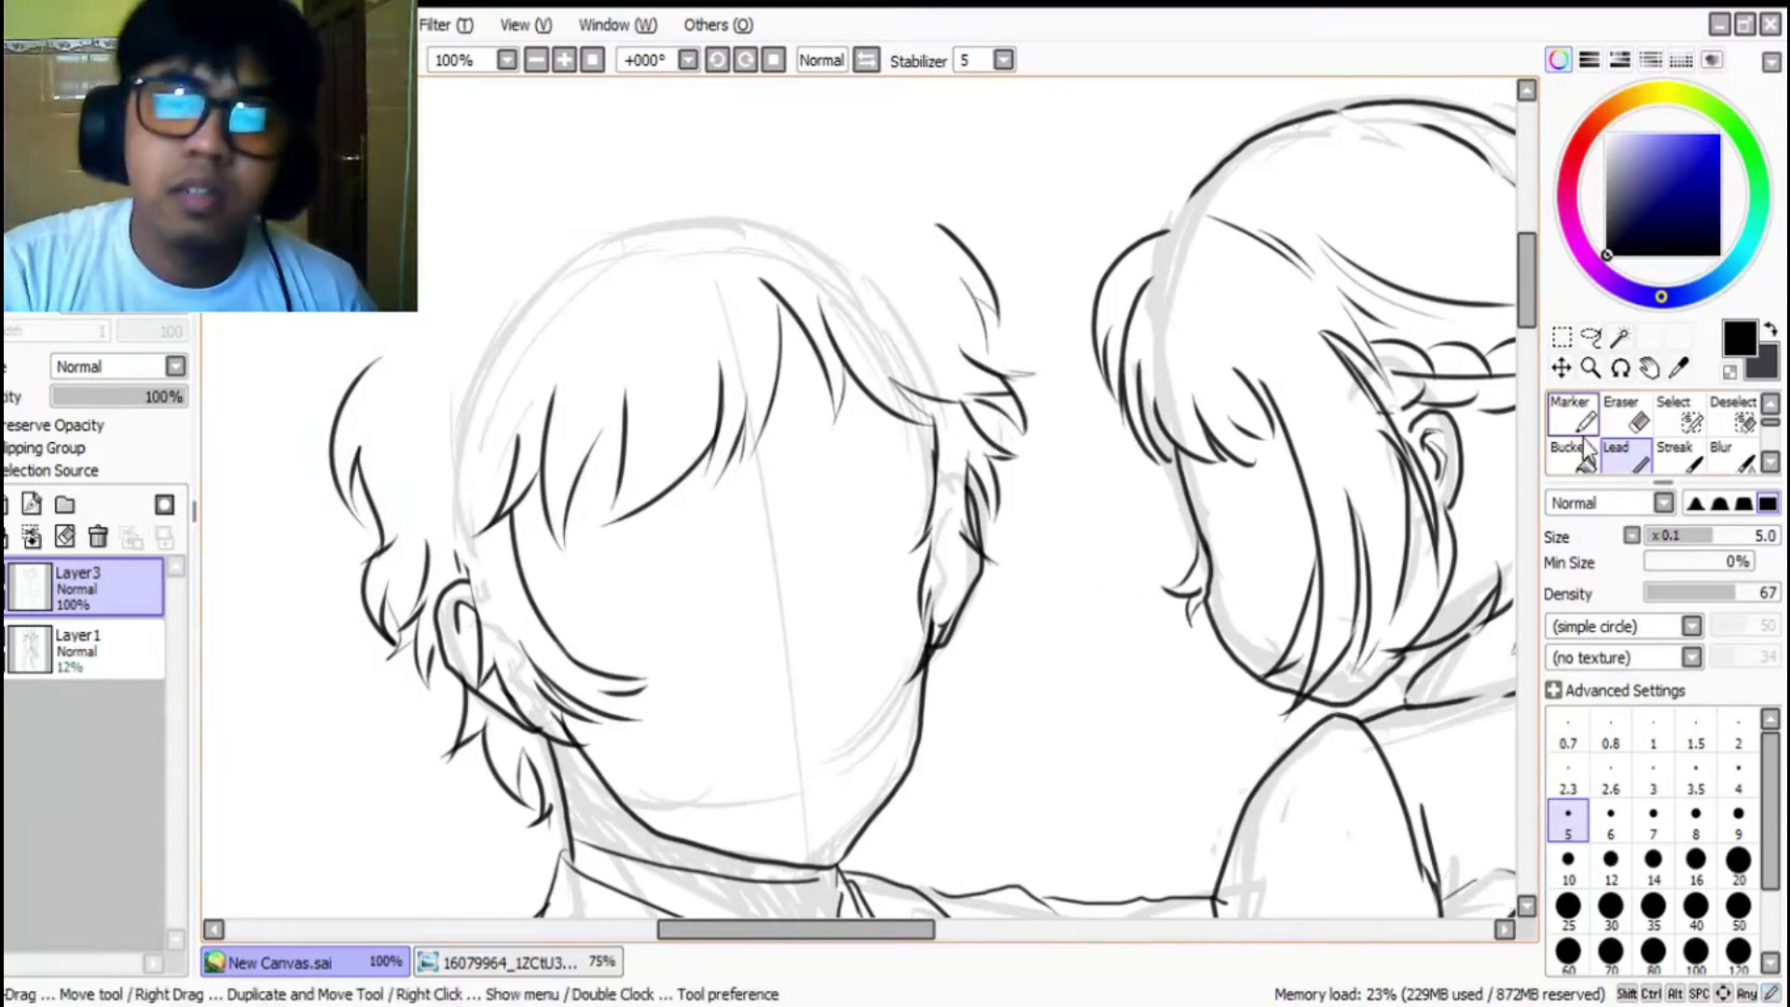
Step: Ink the rounded central locks curving from the man's crown down to the top of the fringe
scroll(763, 461, up, 3)
drag(634, 245, 678, 439)
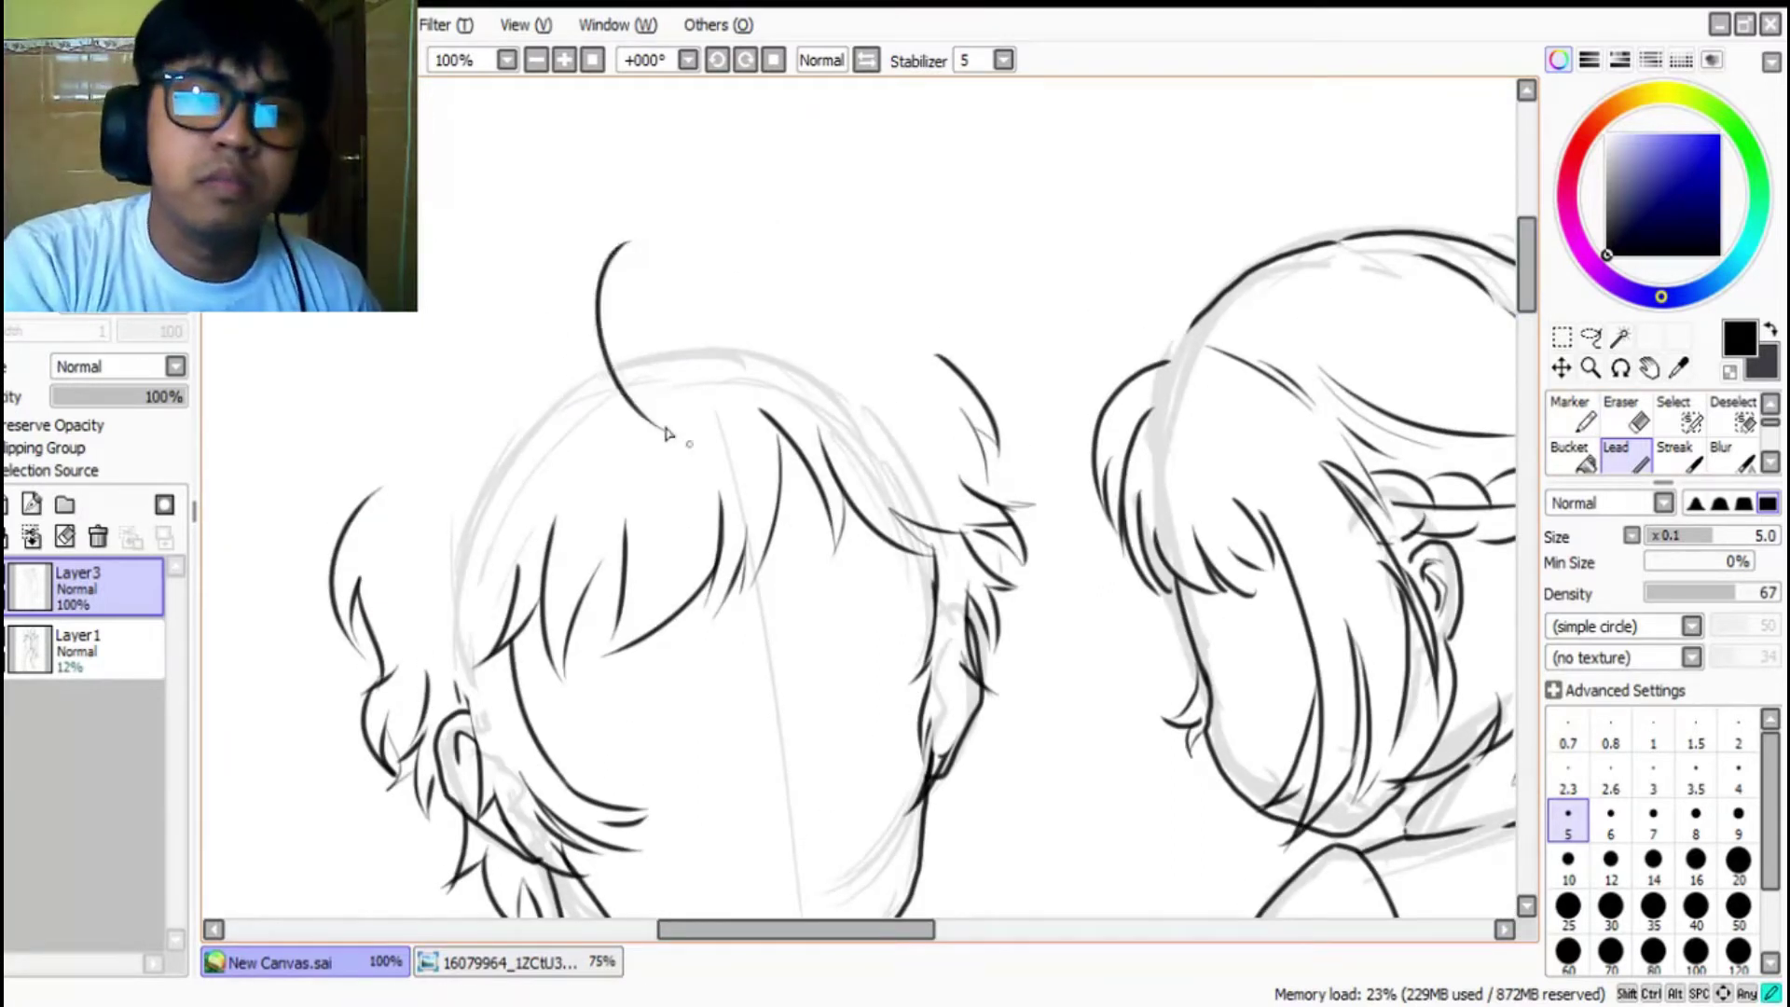
drag(627, 291, 690, 448)
drag(668, 245, 720, 419)
drag(757, 280, 713, 429)
drag(667, 215, 754, 268)
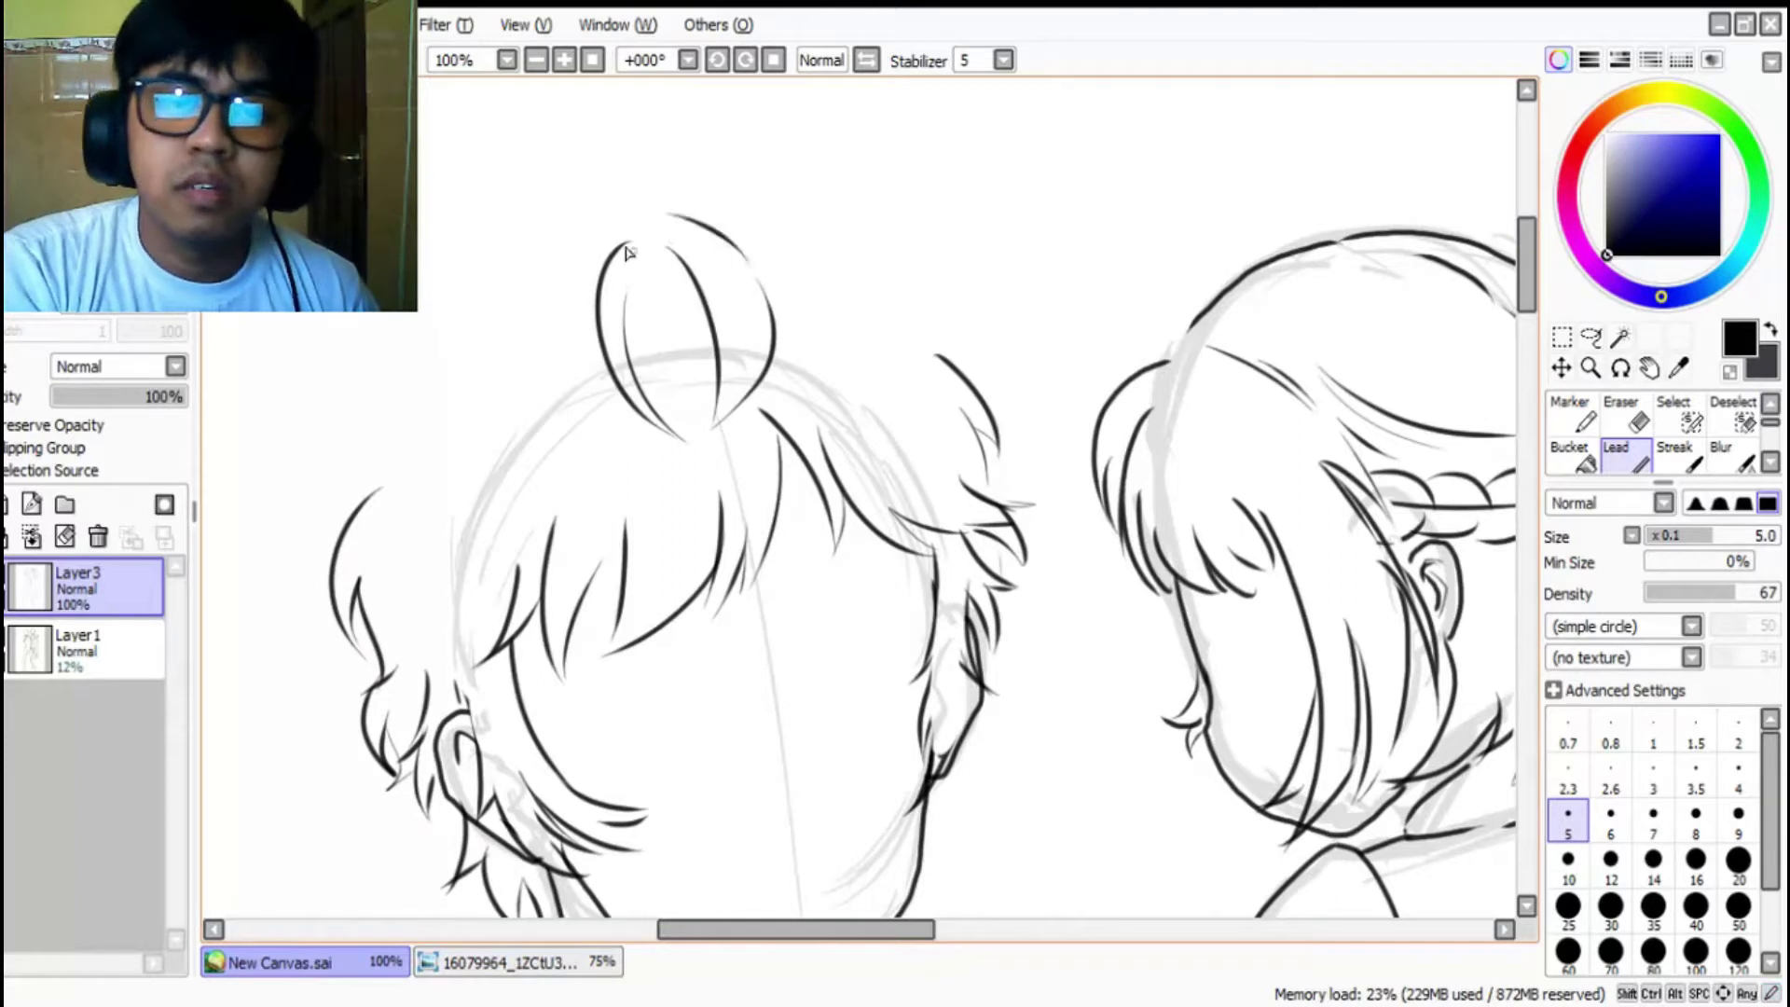
Step: Ink a small curled tuft on the crown and the layered hair volume down the side away from the woman
drag(634, 221, 489, 358)
mouse_move(555, 440)
mouse_down()
mouse_move(539, 308)
mouse_move(550, 447)
mouse_up()
mouse_move(643, 222)
mouse_down()
mouse_move(650, 172)
mouse_move(565, 142)
mouse_up()
drag(508, 261, 392, 447)
mouse_move(431, 359)
mouse_down()
mouse_move(396, 462)
mouse_move(412, 489)
mouse_up()
mouse_move(386, 494)
mouse_down()
mouse_move(468, 438)
mouse_move(484, 592)
mouse_up()
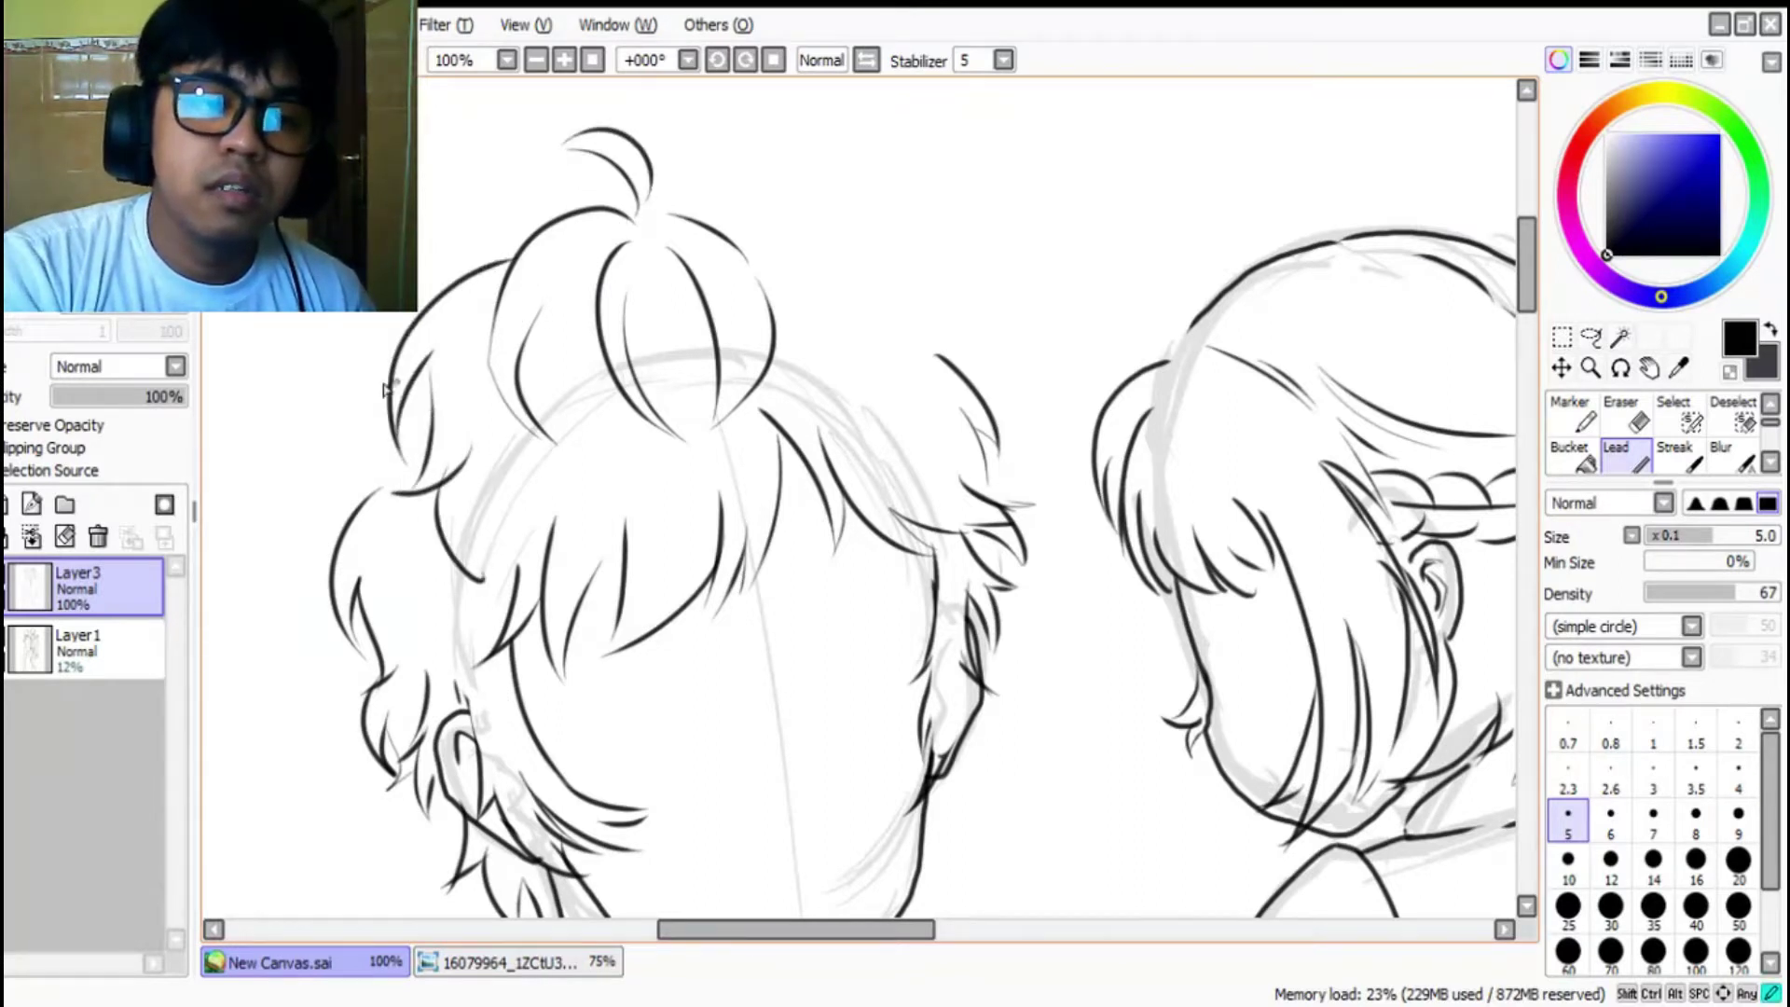
drag(396, 380, 317, 566)
mouse_move(315, 494)
mouse_down()
mouse_move(258, 619)
mouse_move(315, 620)
mouse_move(351, 717)
mouse_up()
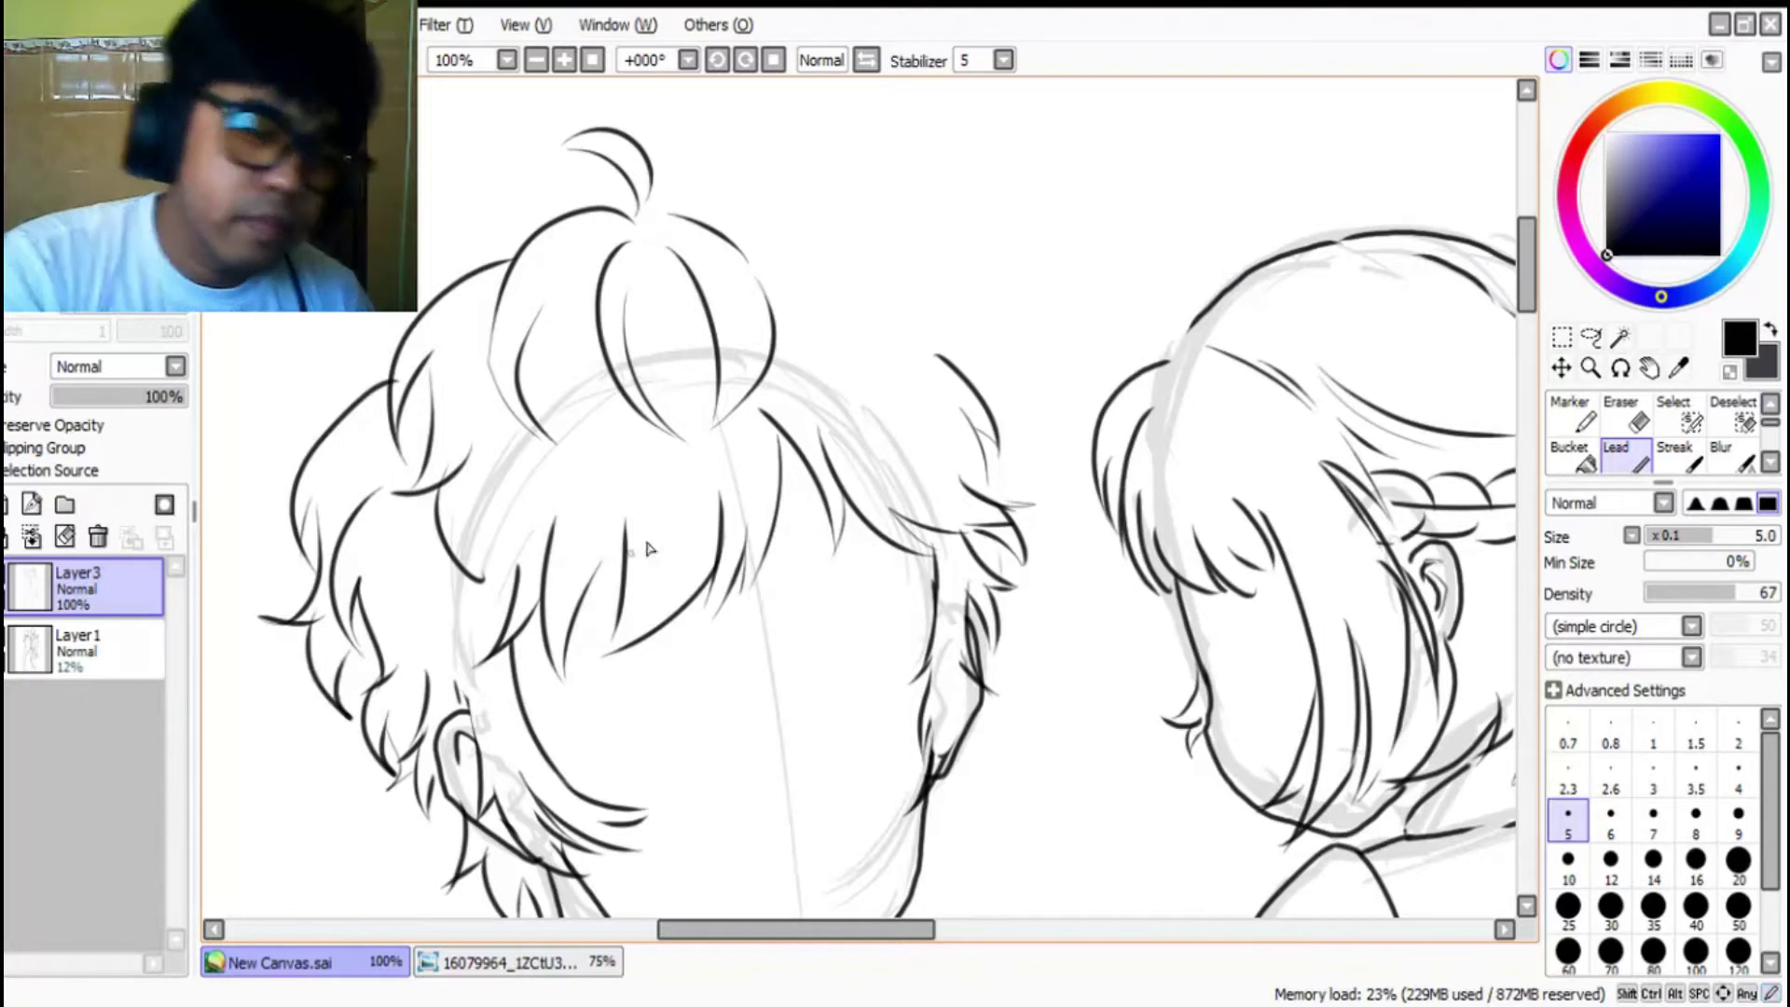
Step: Ink the messy outer hair contour over the top of the head with flicked spikes, extending down the side facing the woman
mouse_move(728, 233)
mouse_down()
mouse_move(797, 246)
mouse_move(853, 358)
mouse_move(779, 284)
mouse_up()
mouse_move(544, 222)
mouse_down()
mouse_move(431, 288)
mouse_move(350, 370)
mouse_up()
mouse_move(833, 258)
mouse_down()
mouse_move(972, 315)
mouse_move(1005, 420)
mouse_move(851, 375)
mouse_up()
drag(698, 209, 824, 231)
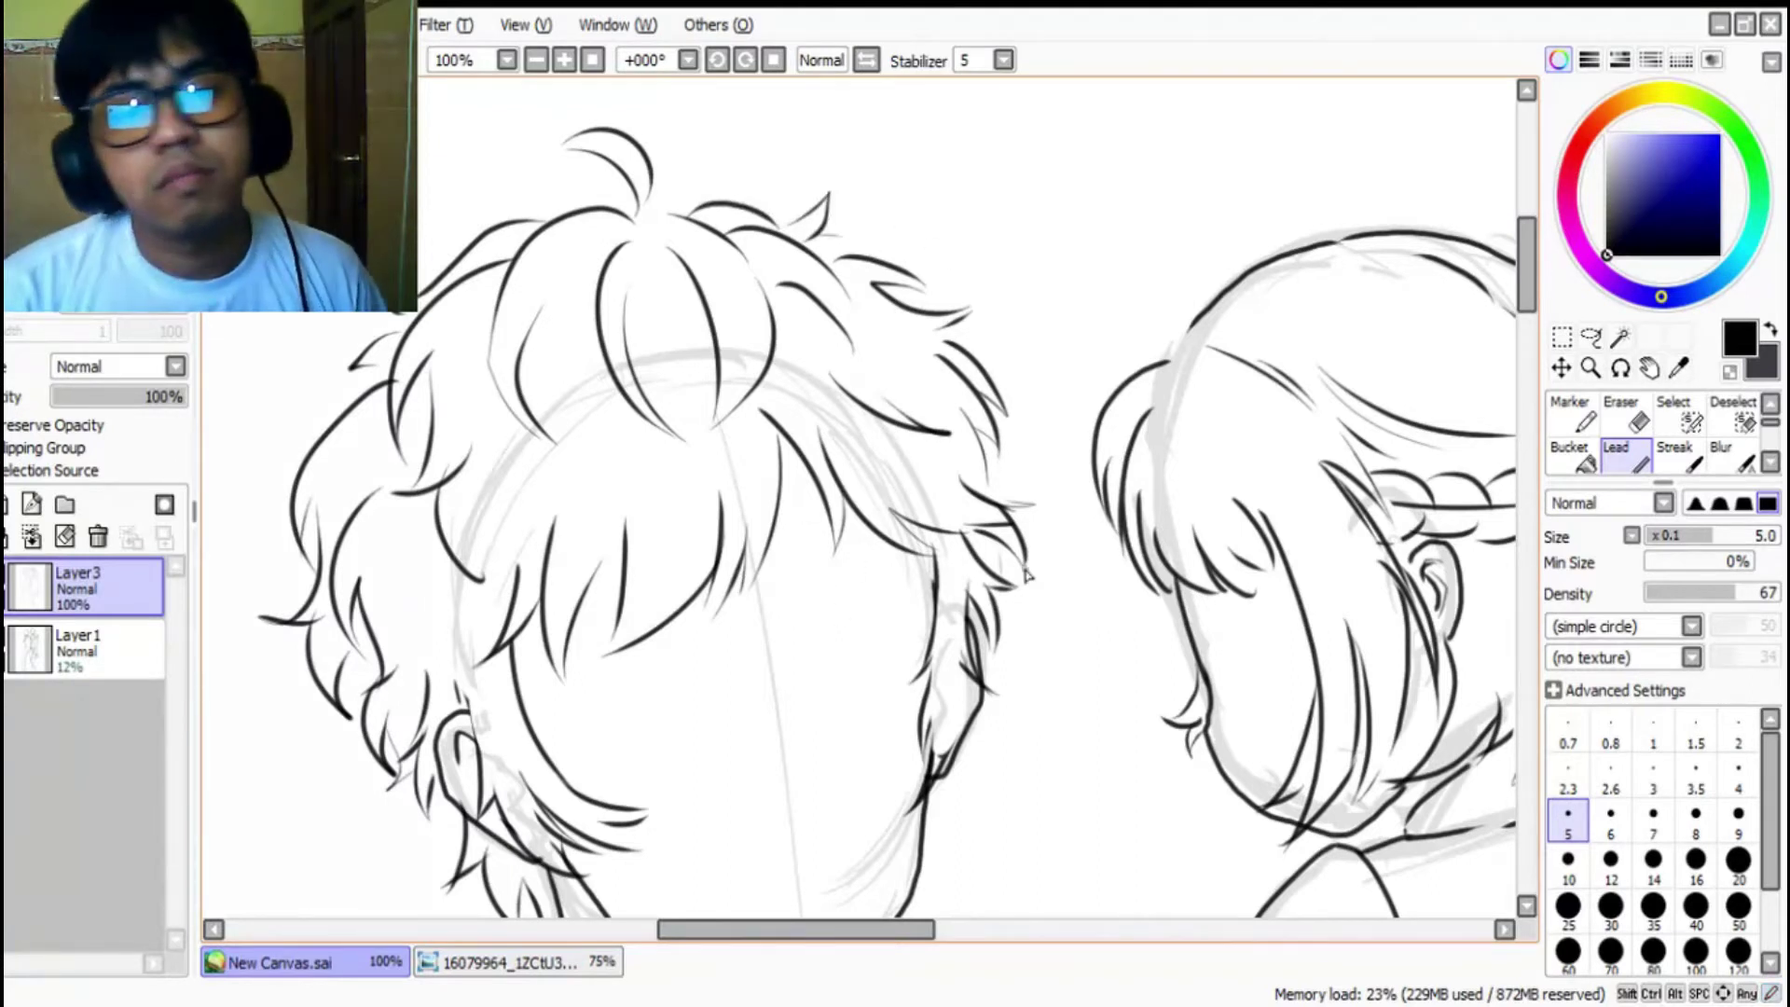
Step: Examine the line art of both full figures to judge the man's head size against the bodies
scroll(1026, 575, down, 3)
scroll(1025, 447, down, 2)
scroll(1093, 359, up, 1)
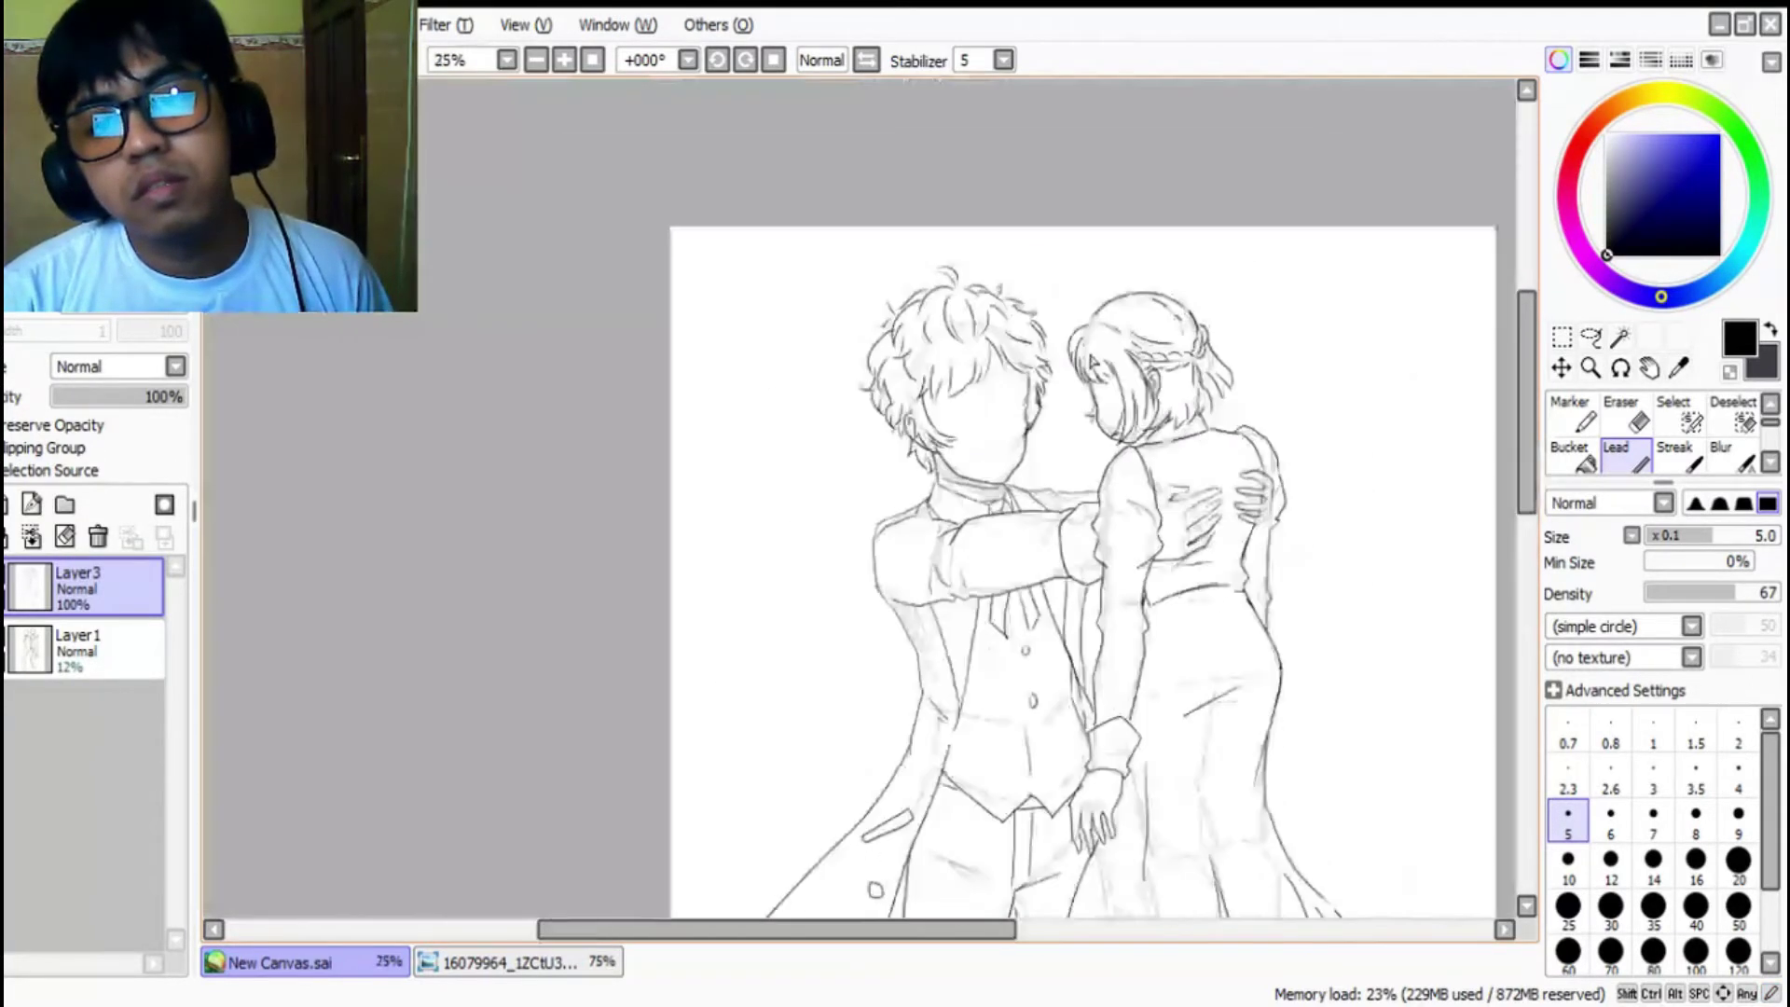
scroll(1077, 415, down, 1)
scroll(1072, 446, up, 2)
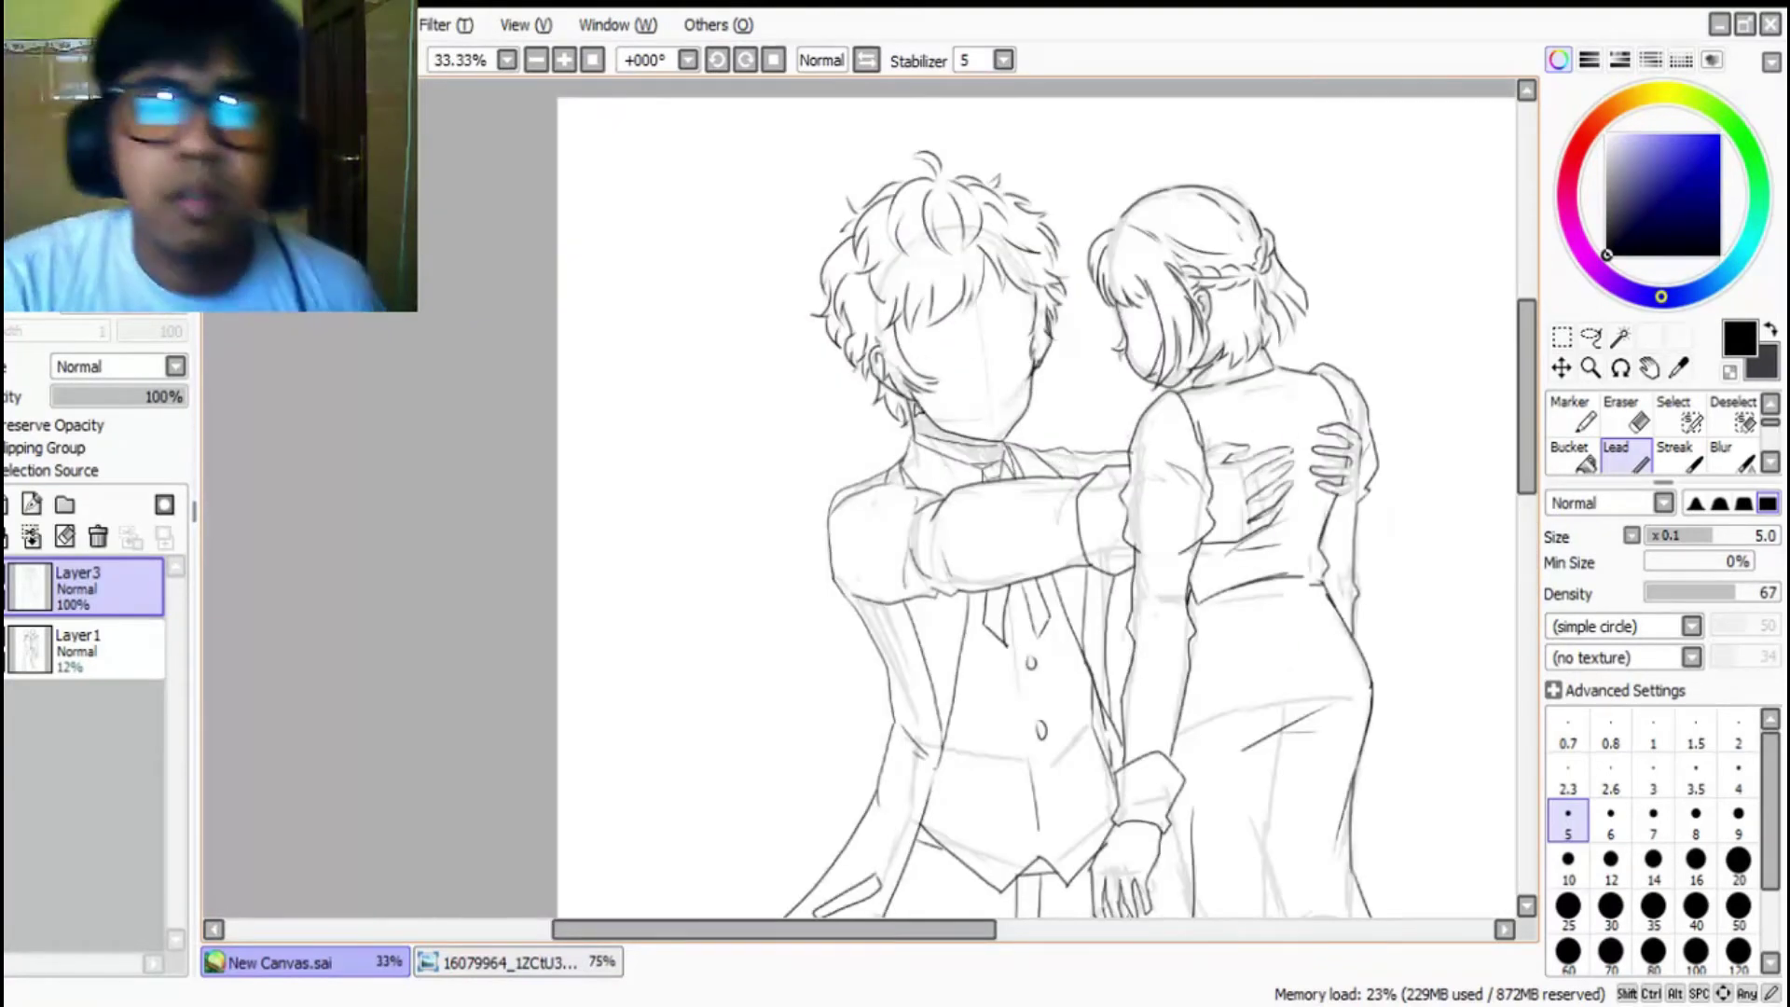
scroll(1033, 445, down, 1)
scroll(1119, 493, down, 1)
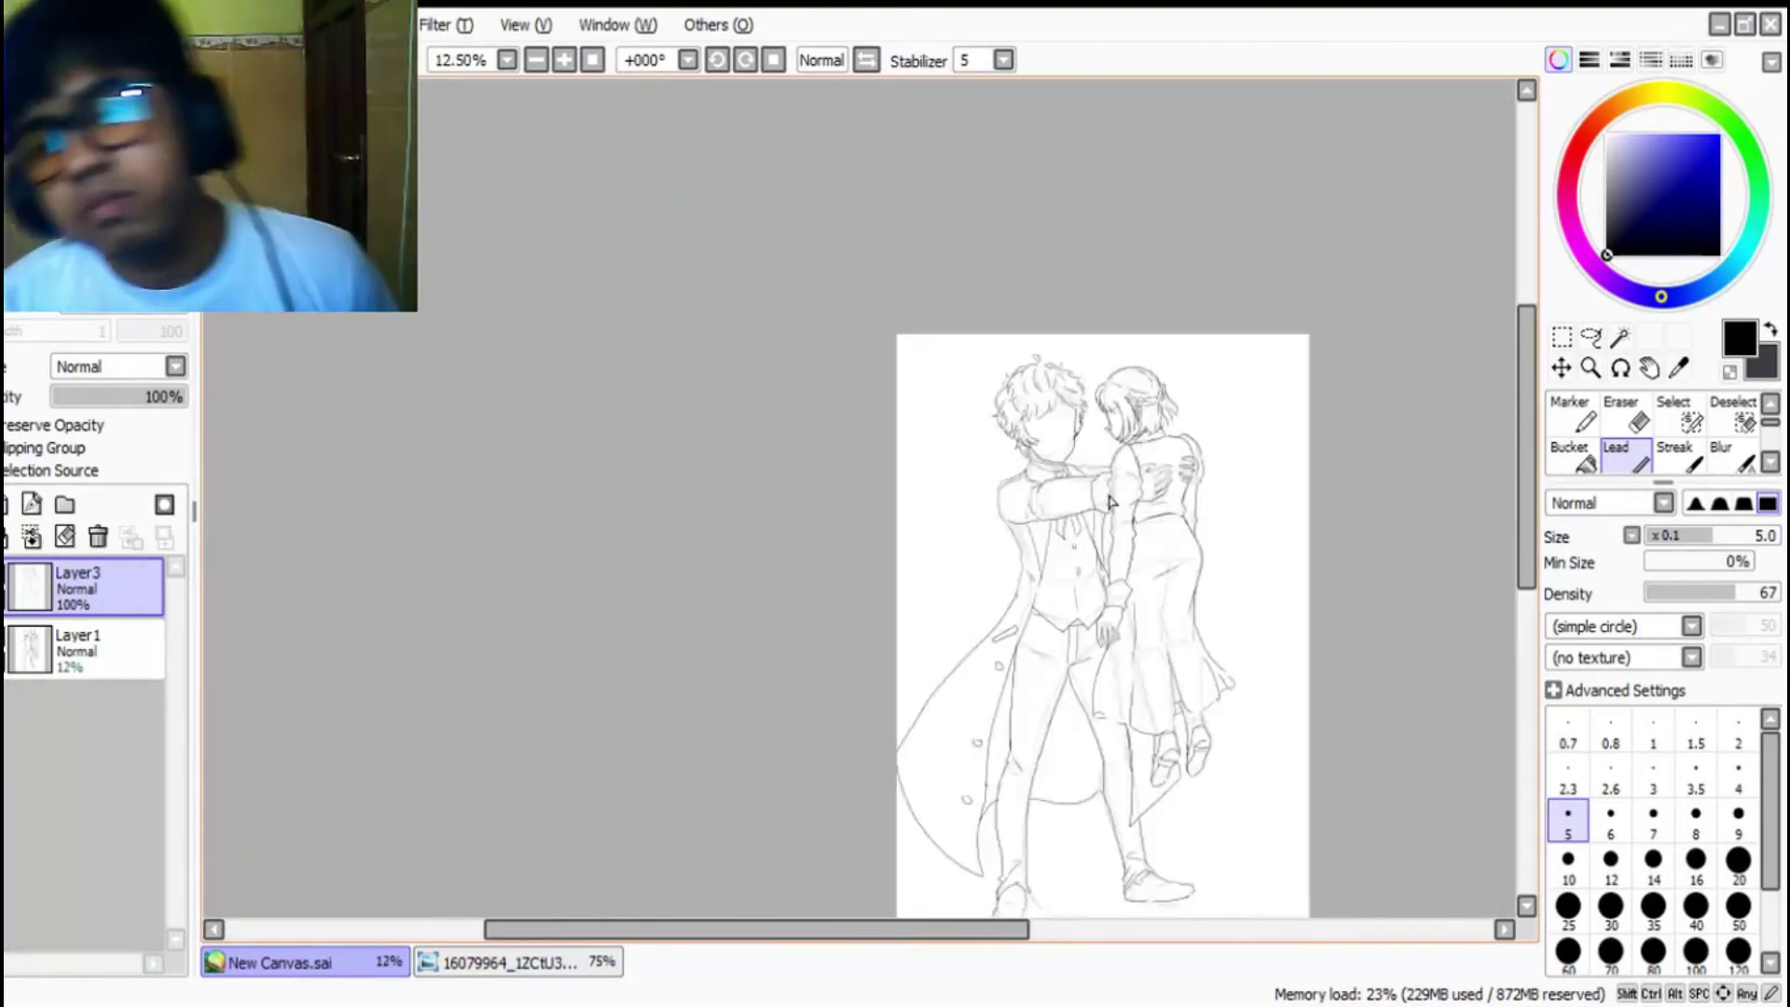
scroll(1091, 515, up, 1)
scroll(1135, 460, up, 1)
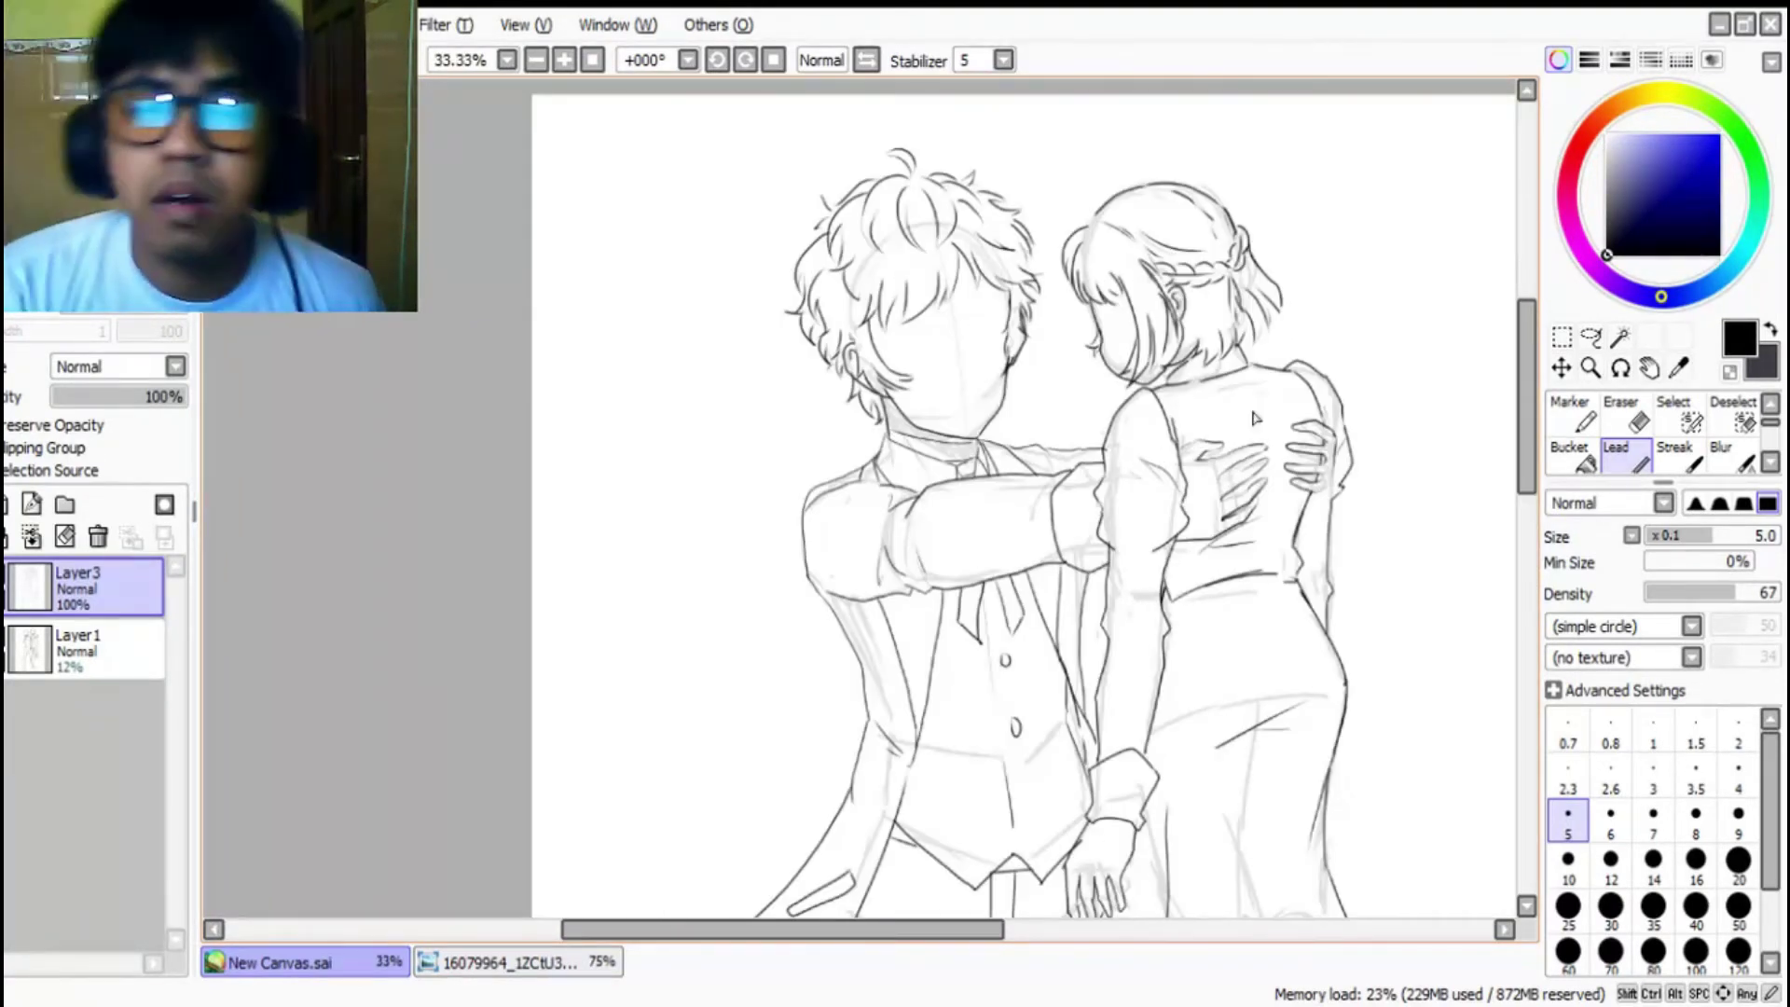
Step: Select the man's head and hair on the line art layer, scale it down slightly and reposition it on the neck
click(1590, 336)
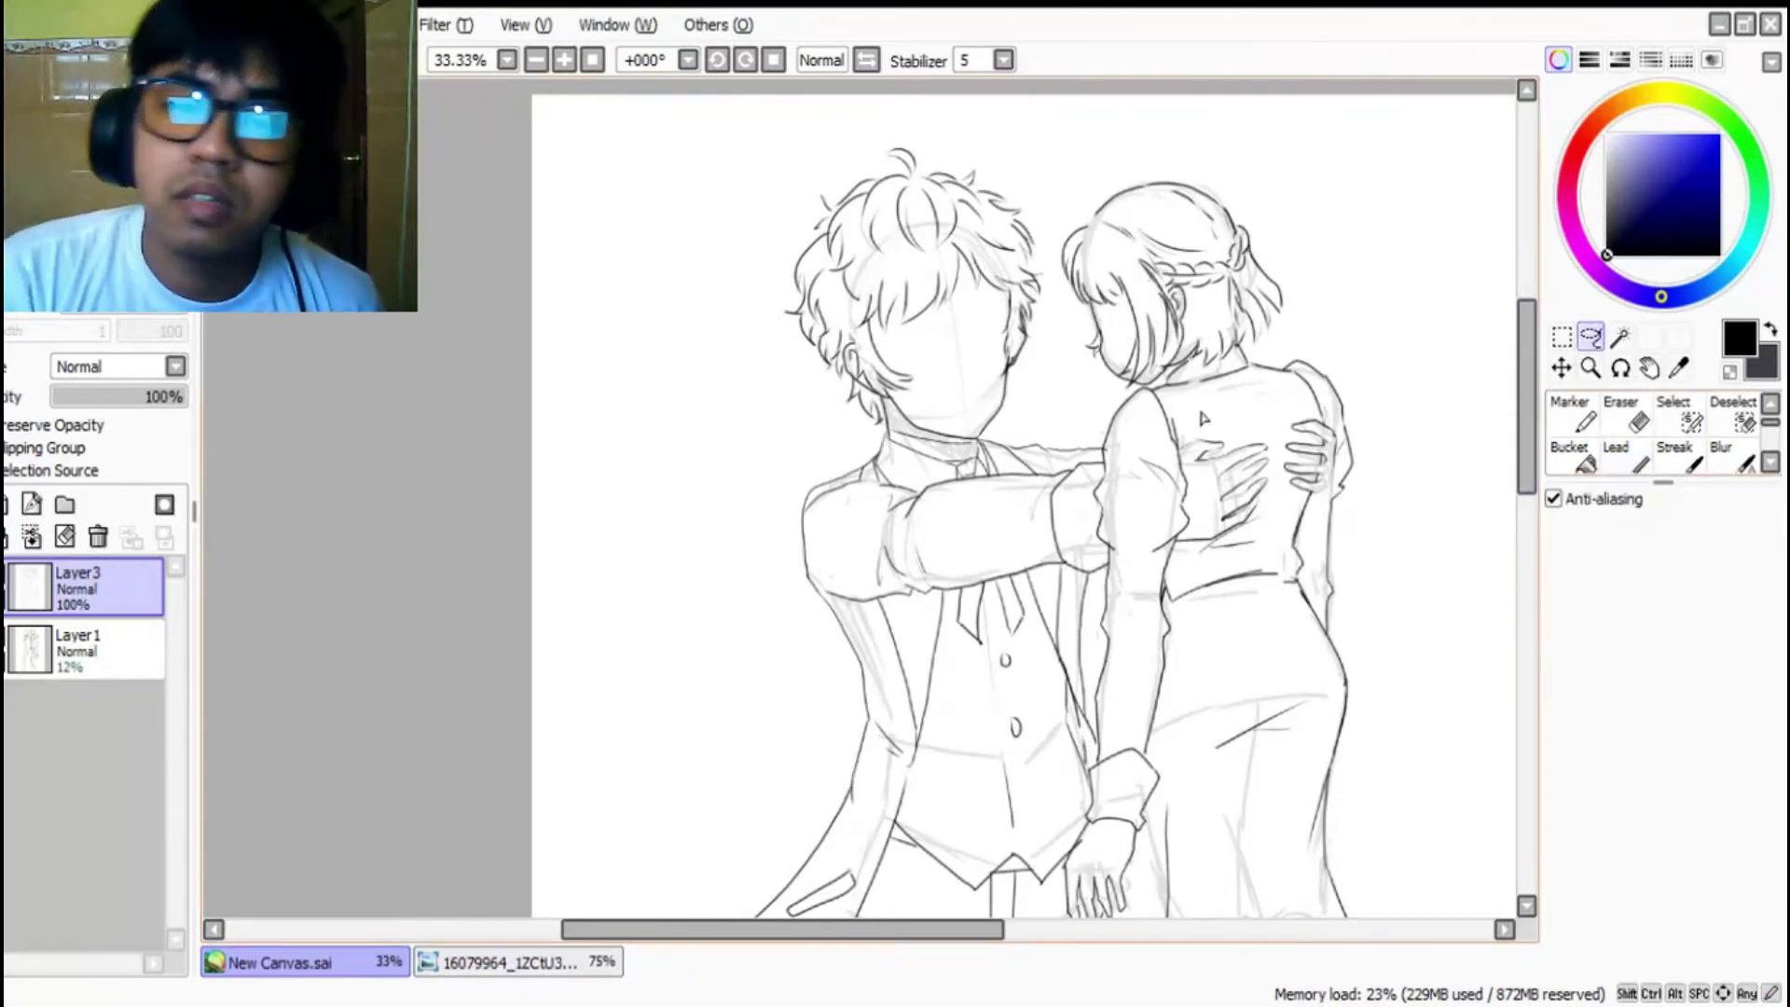
mouse_move(990, 437)
mouse_down()
mouse_move(771, 360)
mouse_move(863, 116)
mouse_move(1047, 220)
mouse_move(1063, 396)
mouse_up()
key(ctrl+t)
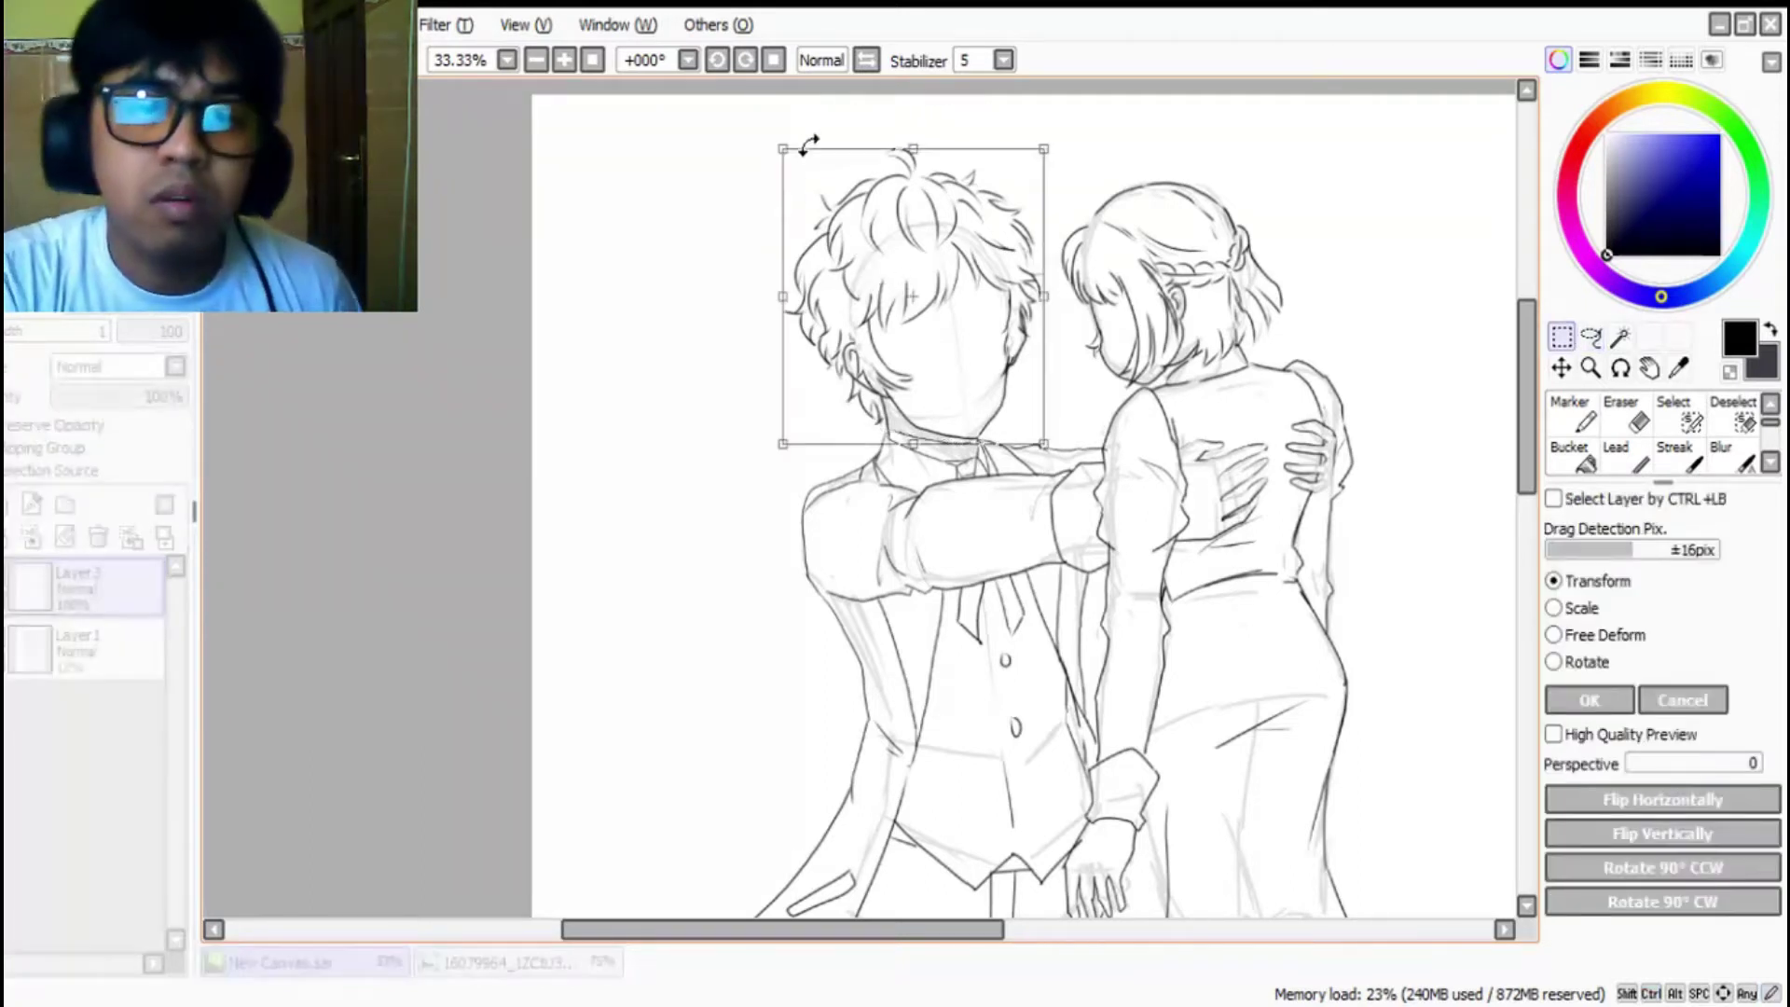
drag(782, 143, 818, 186)
drag(969, 311, 951, 304)
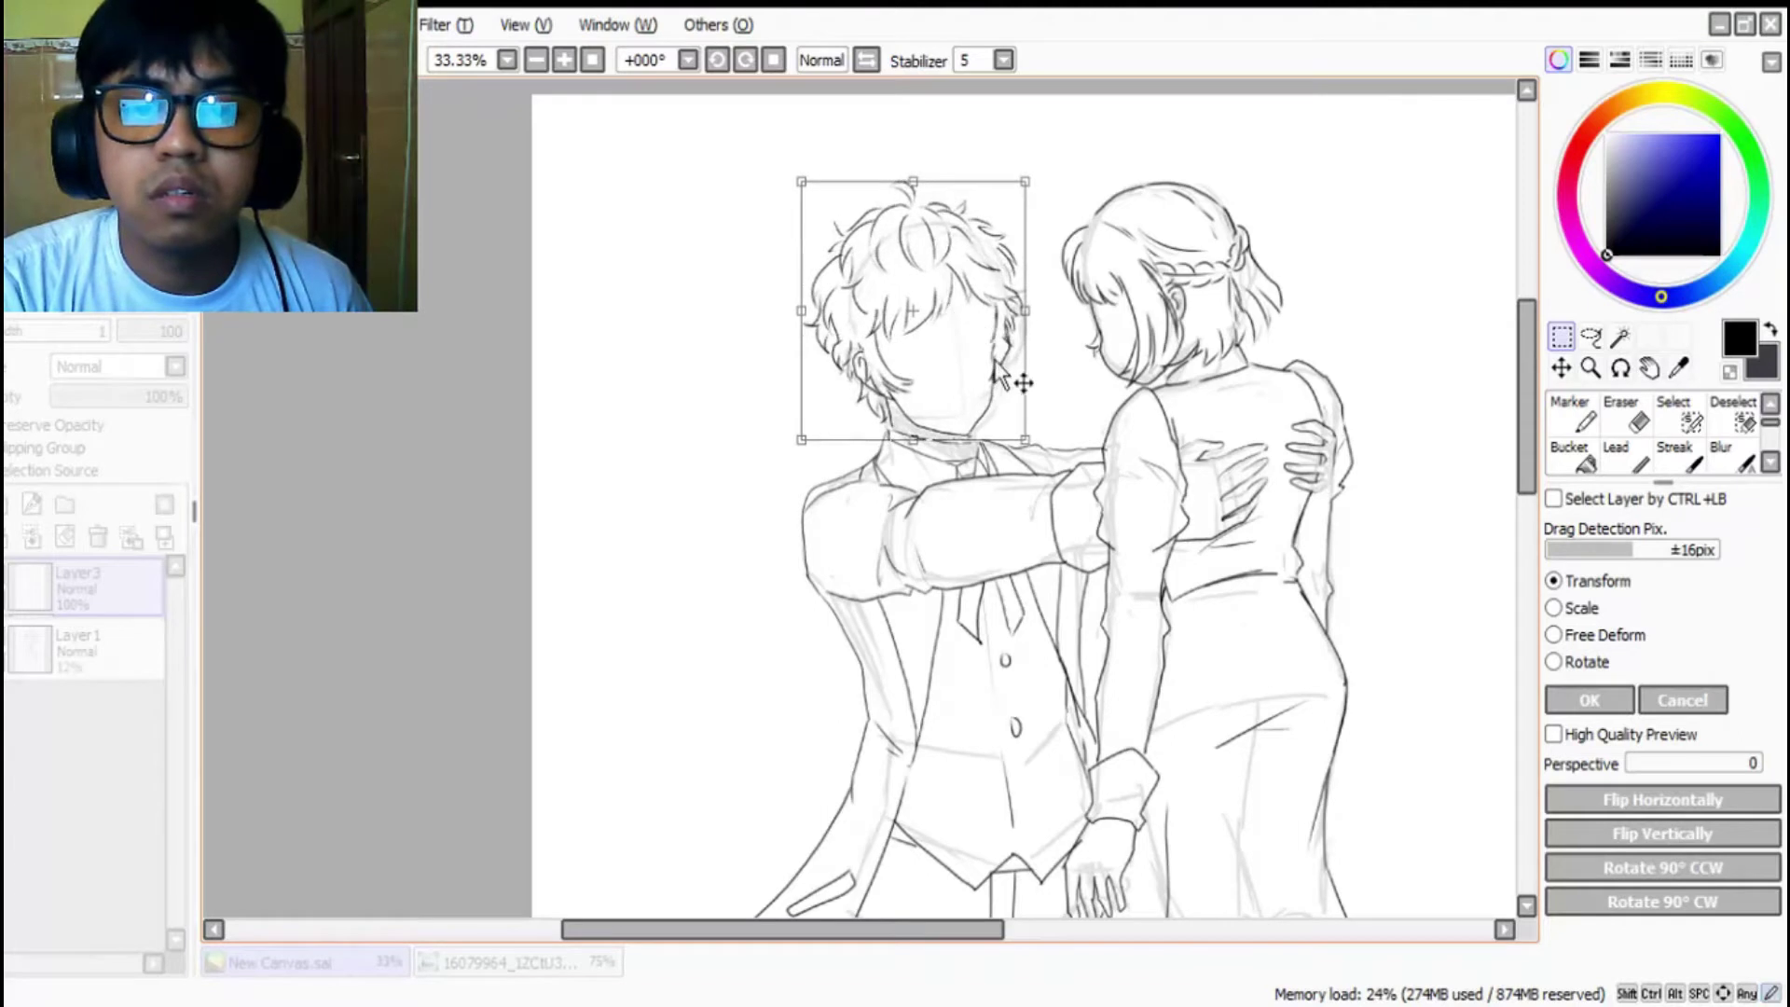
click(1590, 698)
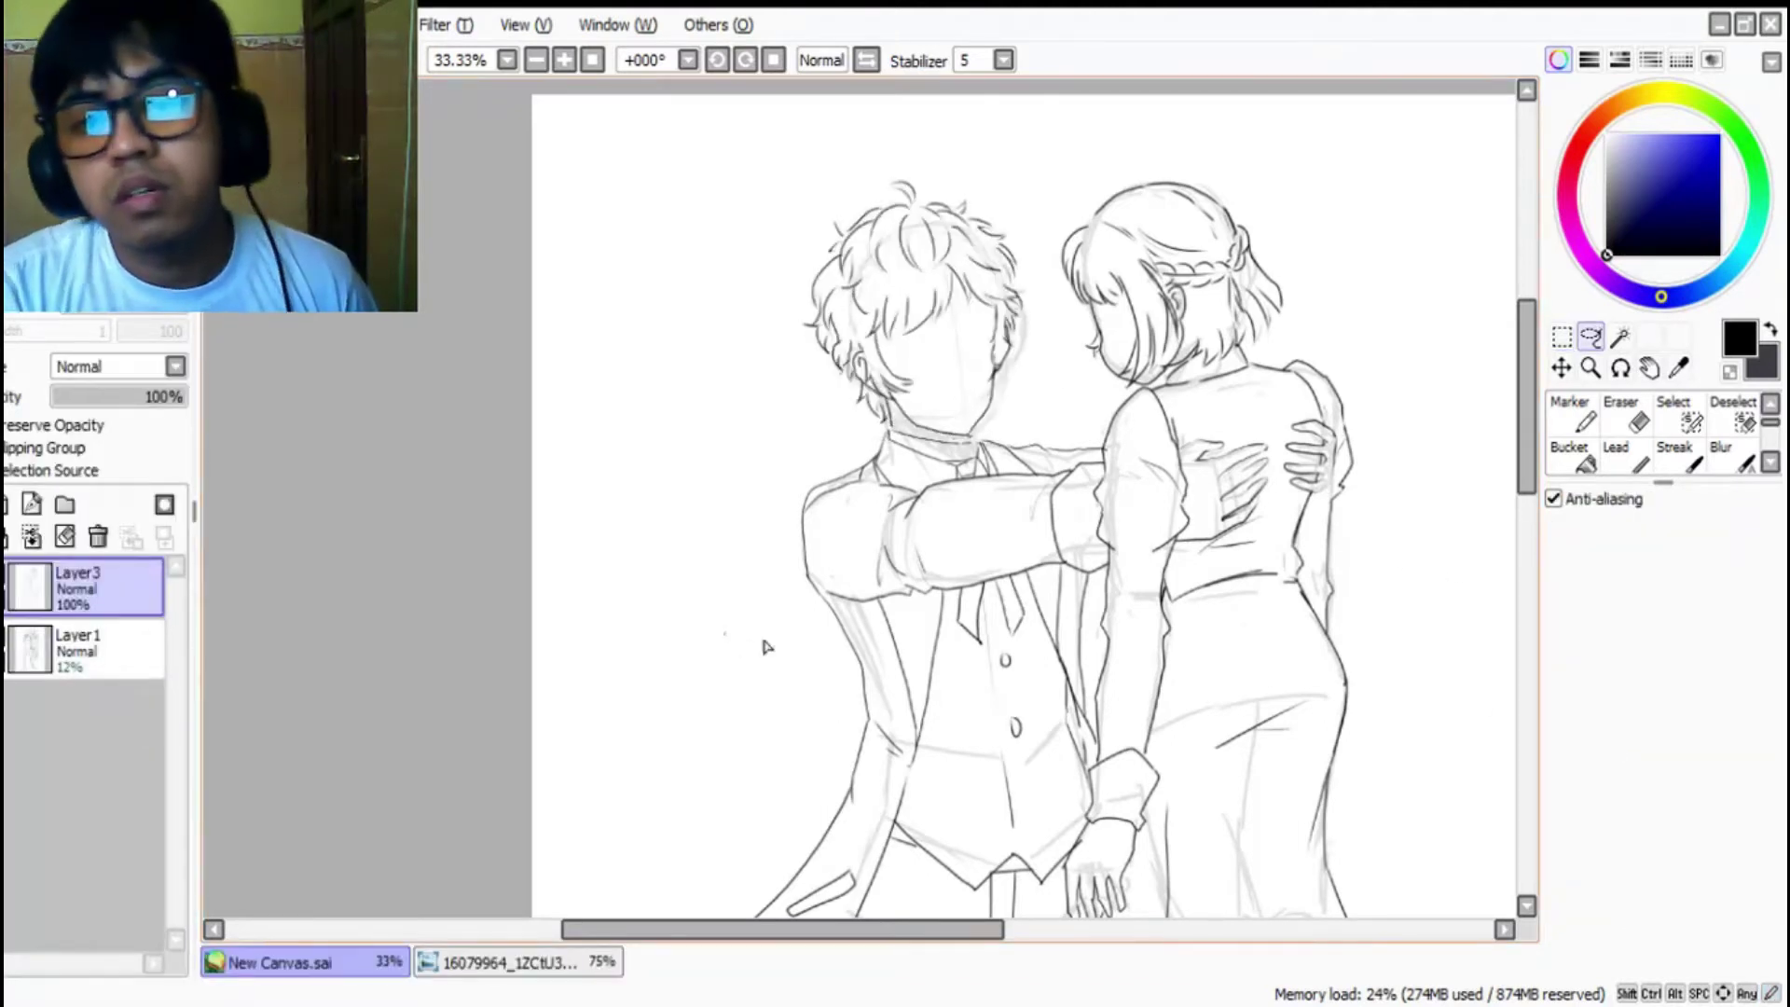
Step: Redraw the neck lines joining the resized head to the collar and erase the overlapping ends
click(1623, 458)
scroll(1048, 436, up, 3)
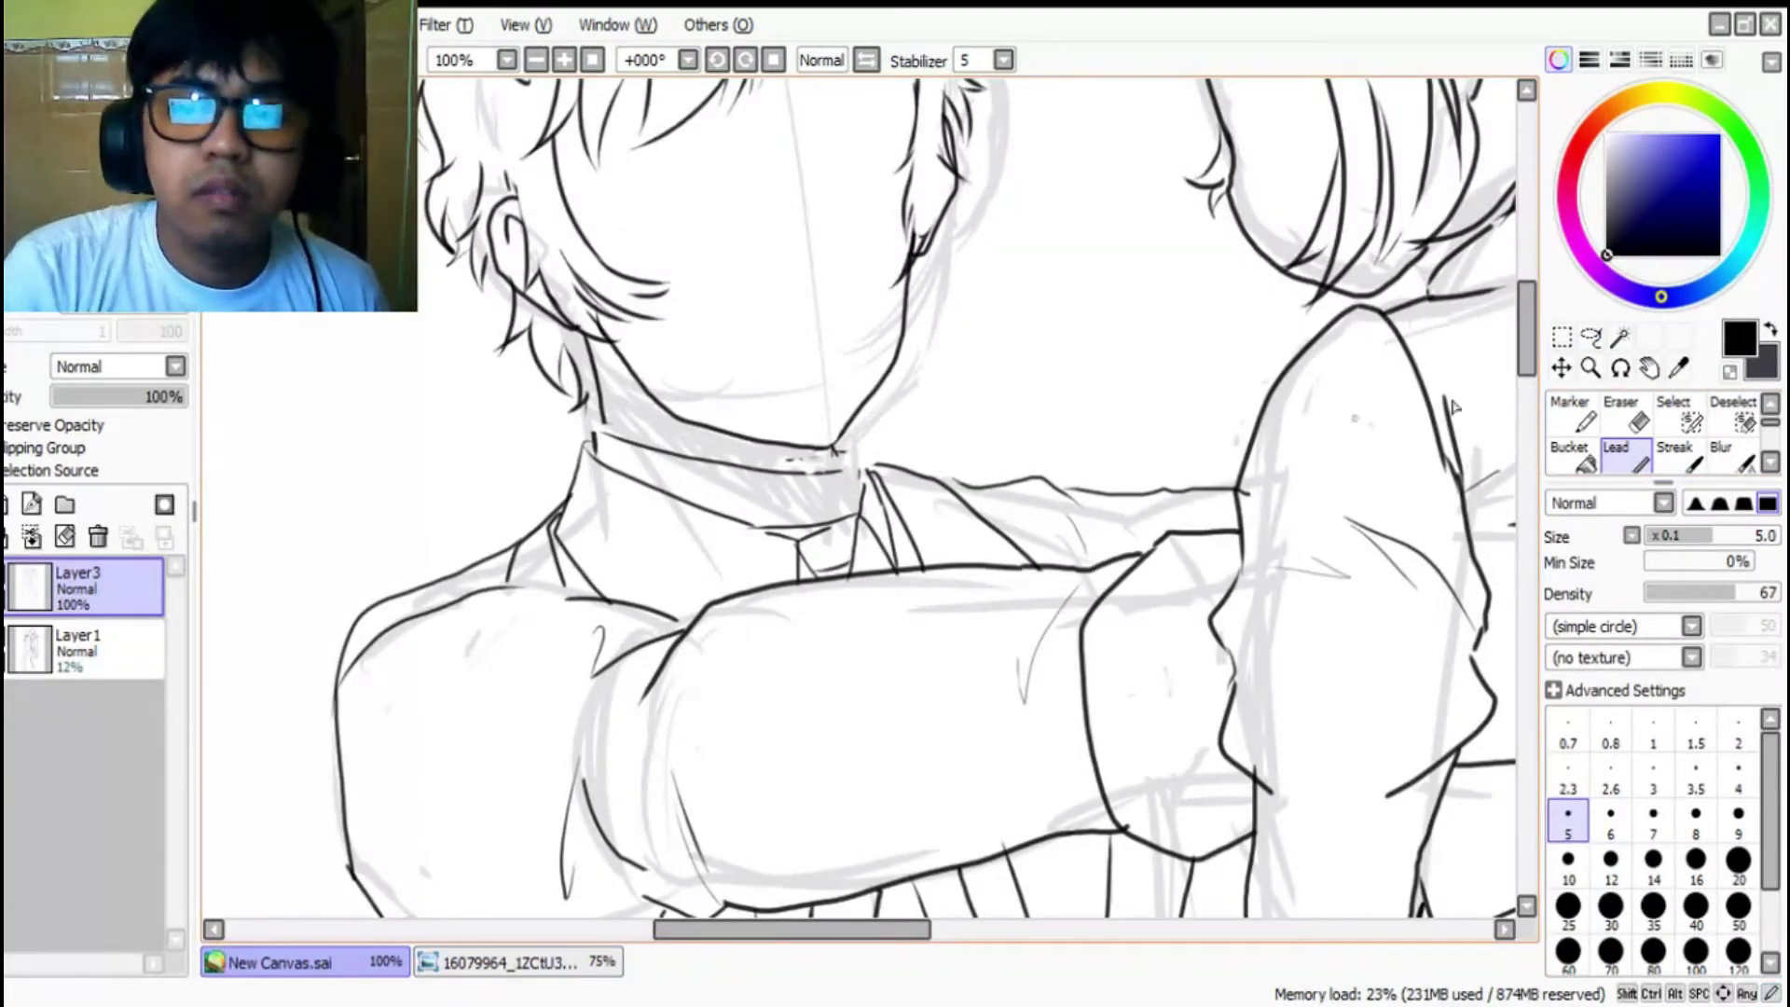
click(1590, 337)
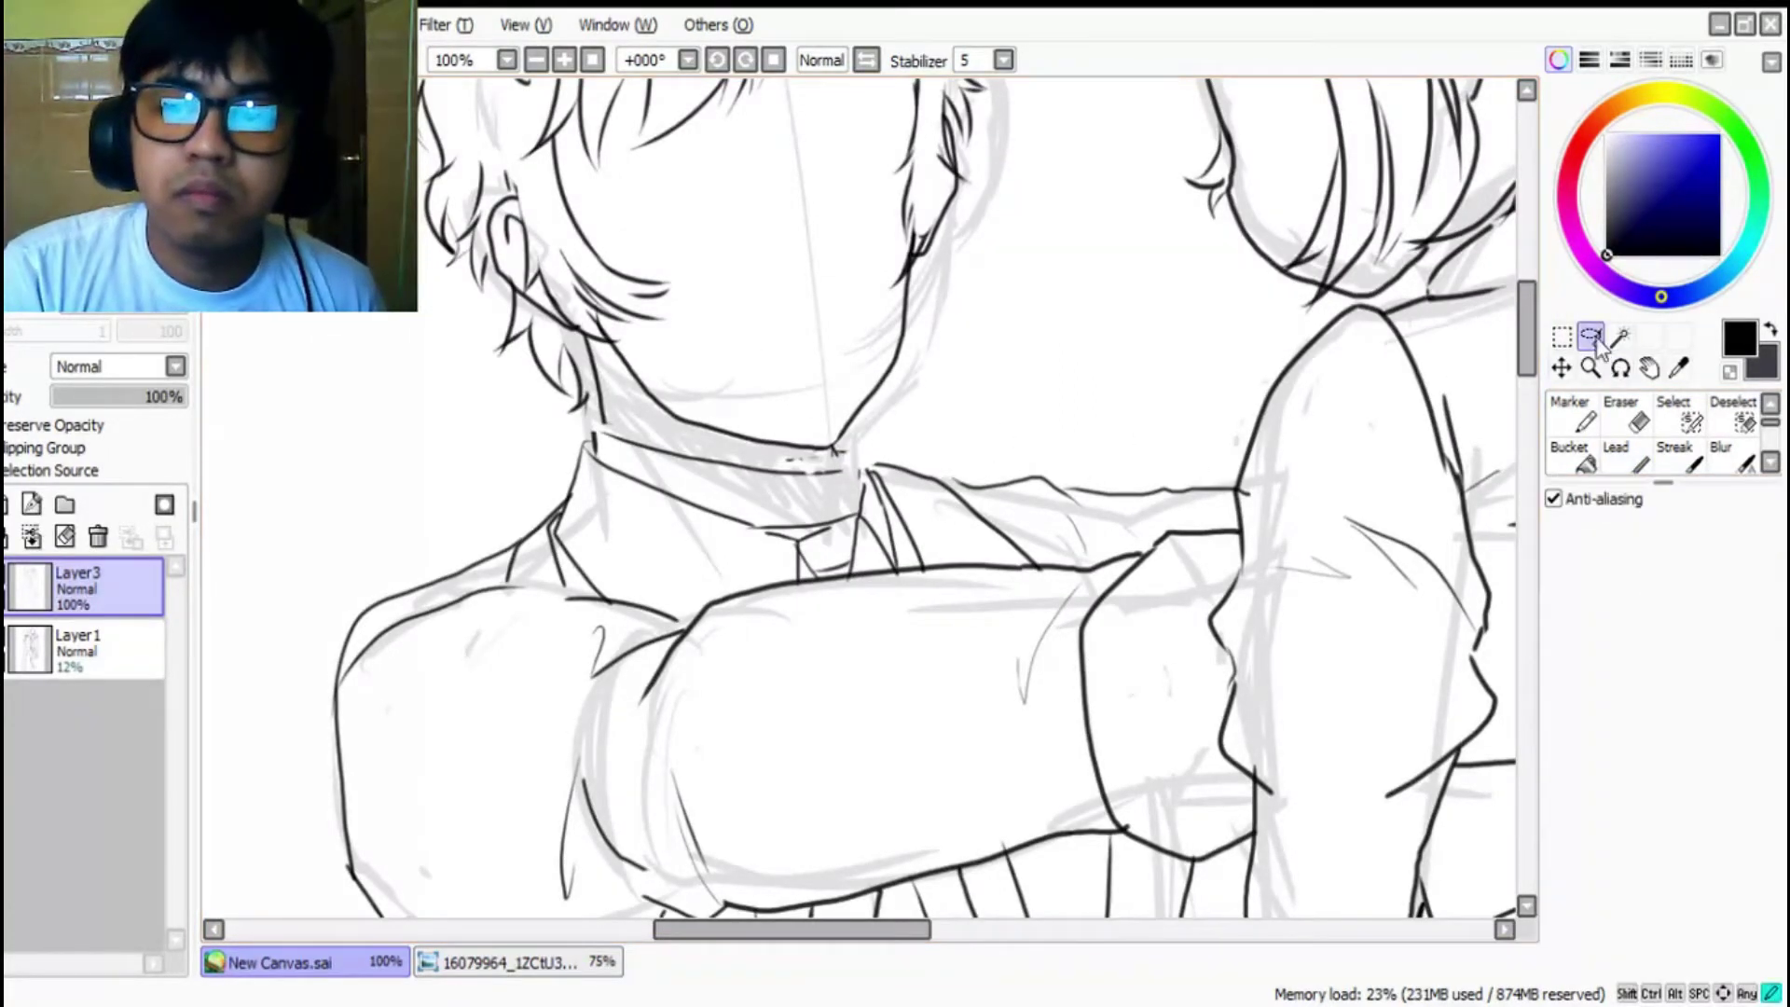
click(1618, 467)
mouse_move(835, 447)
mouse_down()
mouse_move(852, 528)
mouse_move(841, 452)
mouse_up()
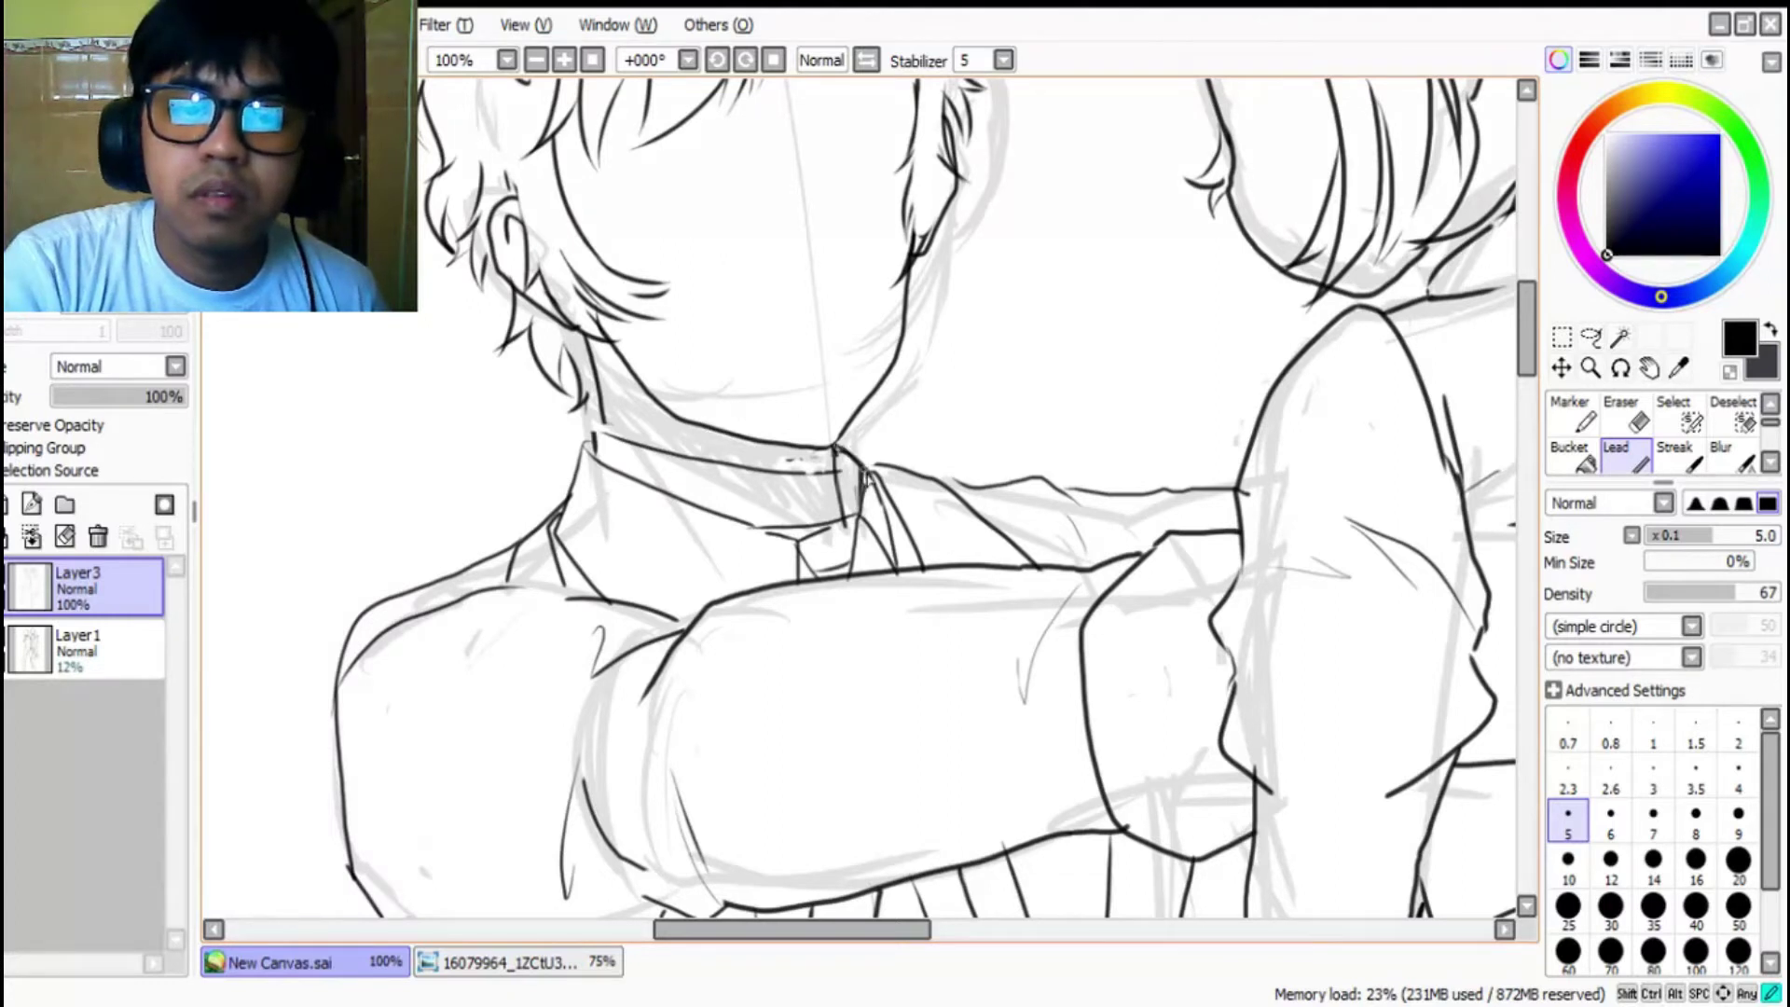
drag(584, 341, 608, 467)
mouse_move(600, 403)
mouse_down()
mouse_move(608, 461)
mouse_move(583, 428)
mouse_move(594, 450)
mouse_up()
key(e)
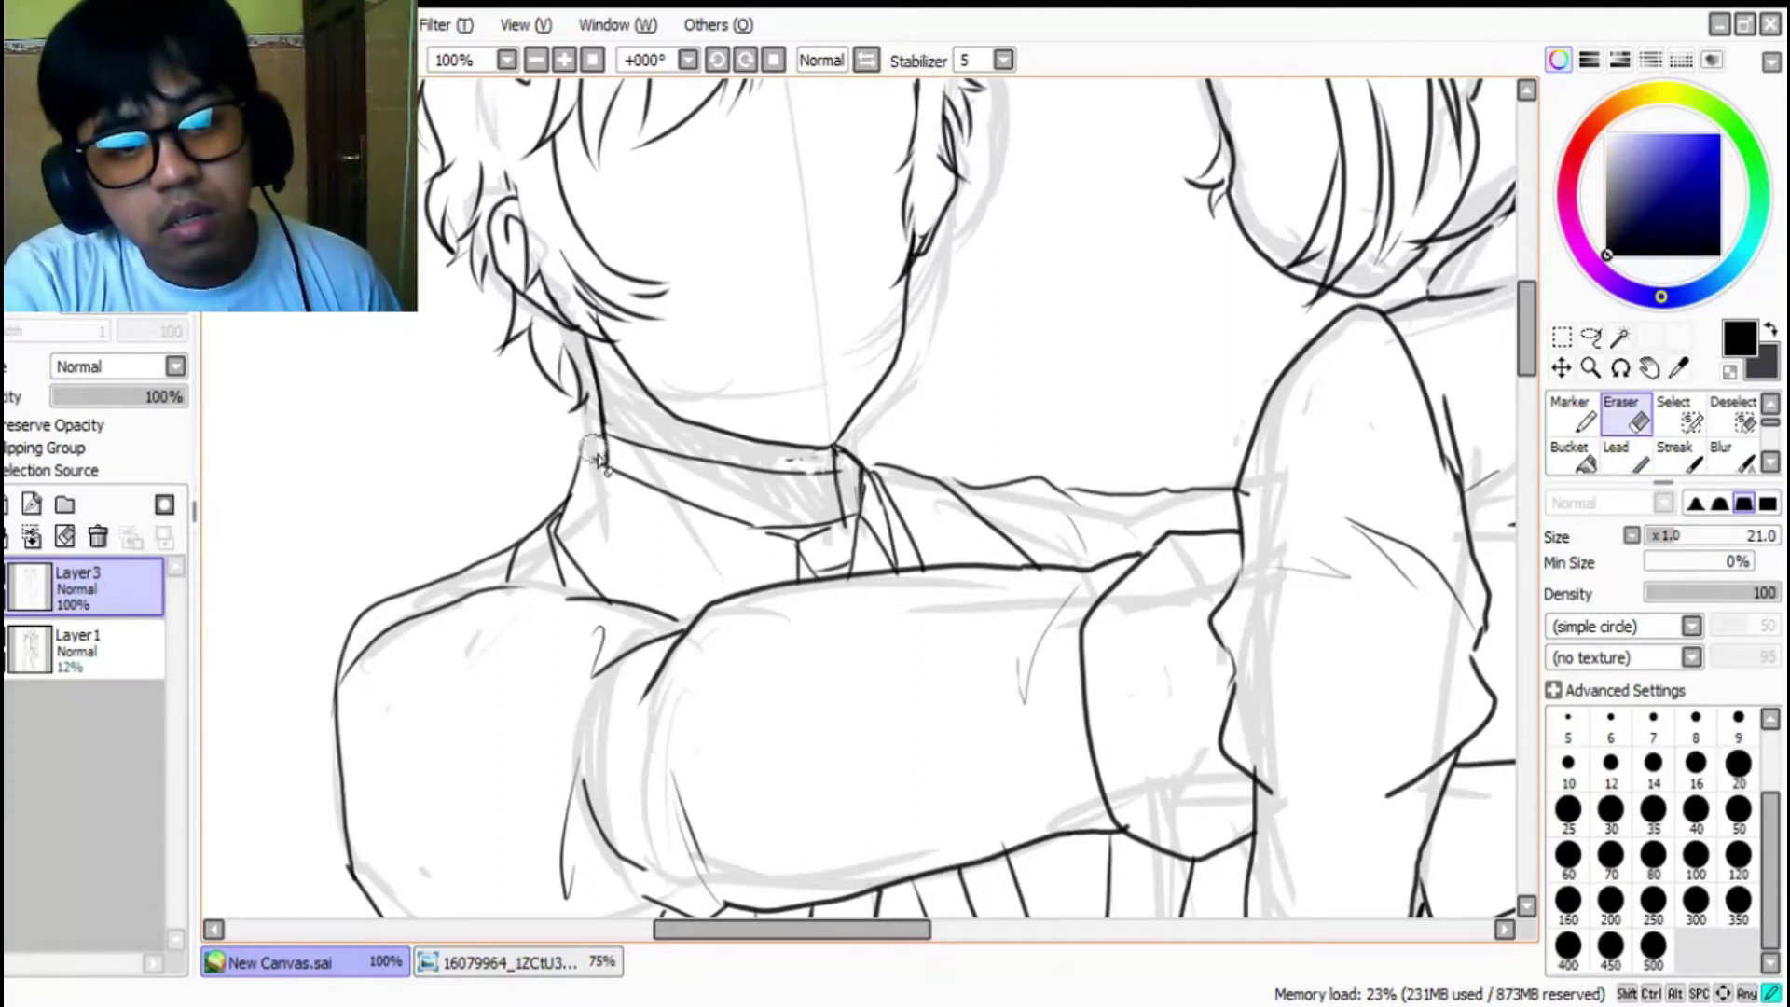
drag(842, 465, 837, 453)
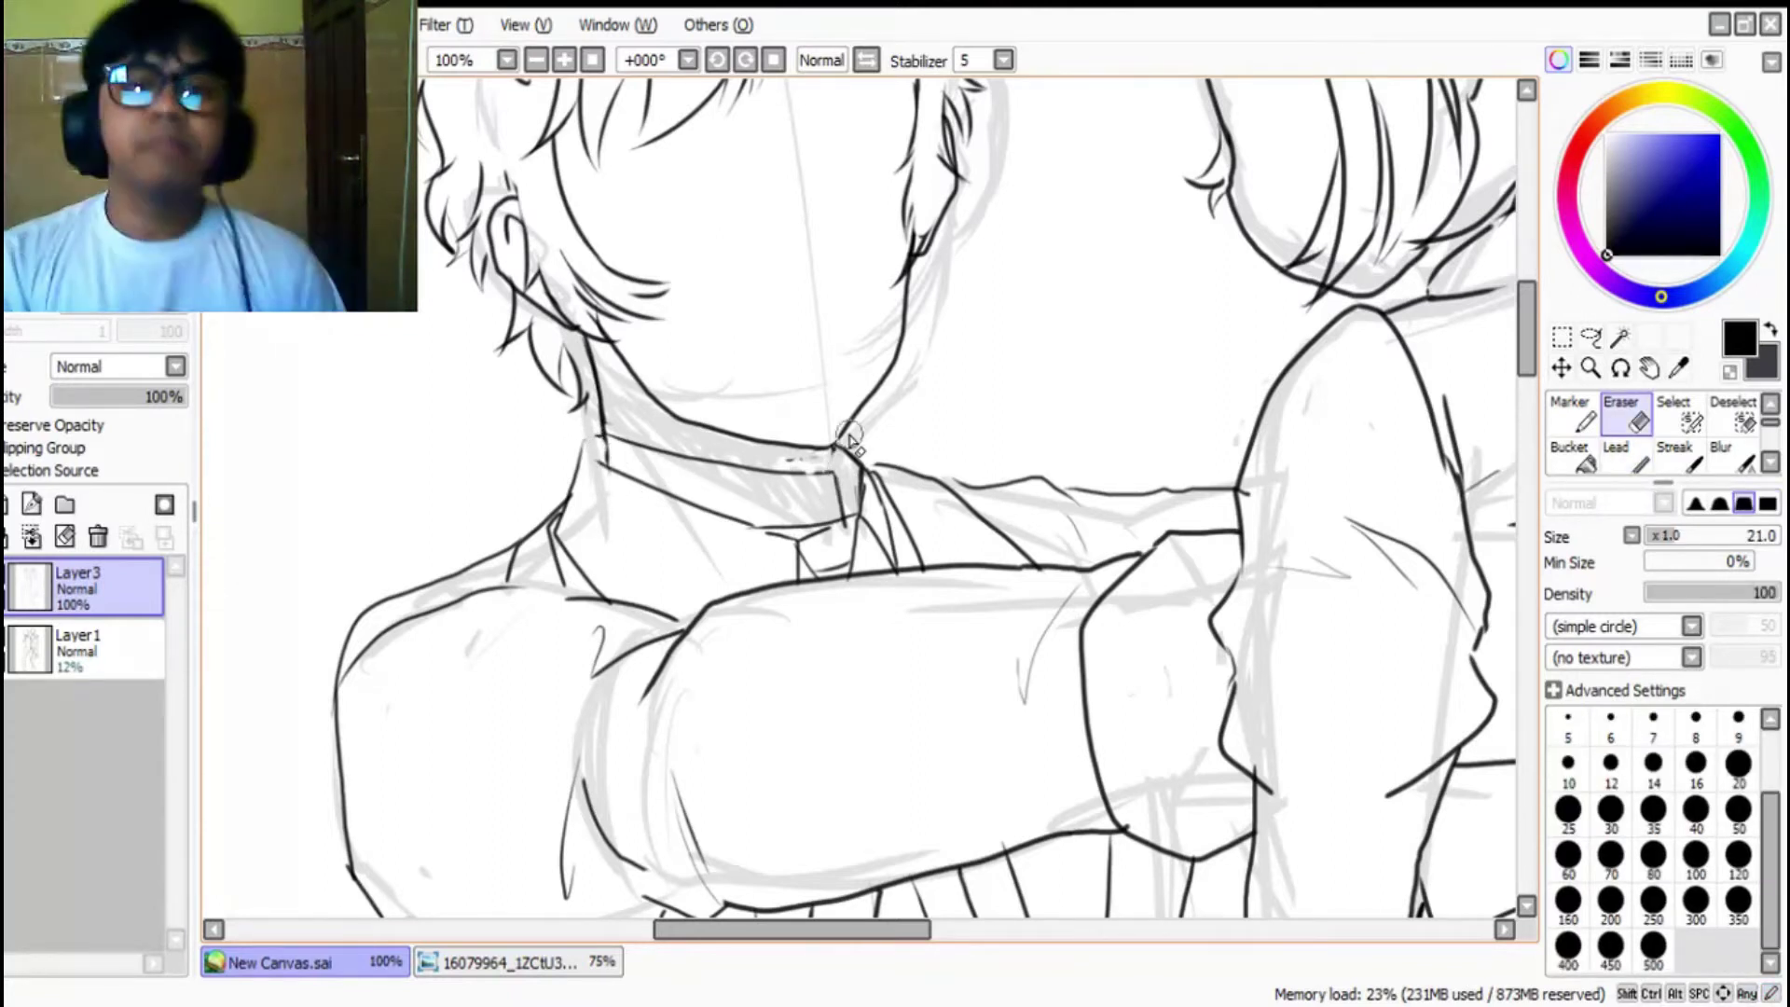
scroll(951, 338, down, 2)
scroll(1004, 245, up, 3)
key(n)
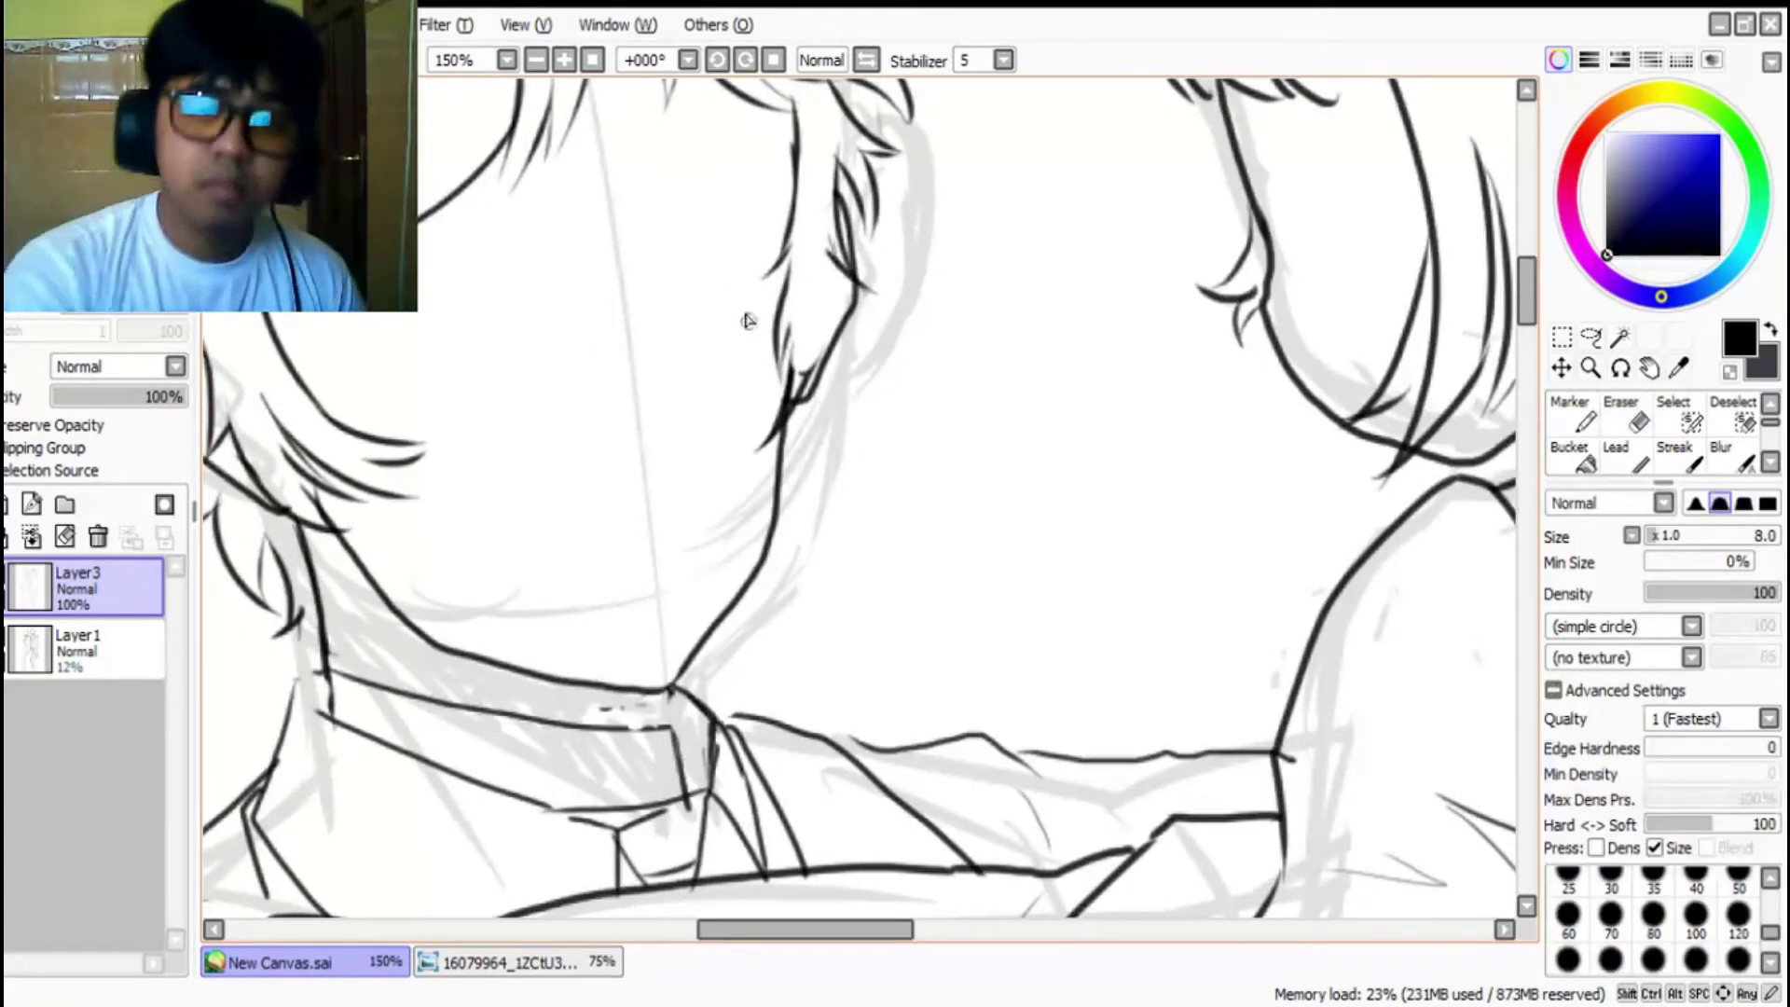
drag(830, 247, 820, 364)
key(ctrl+z)
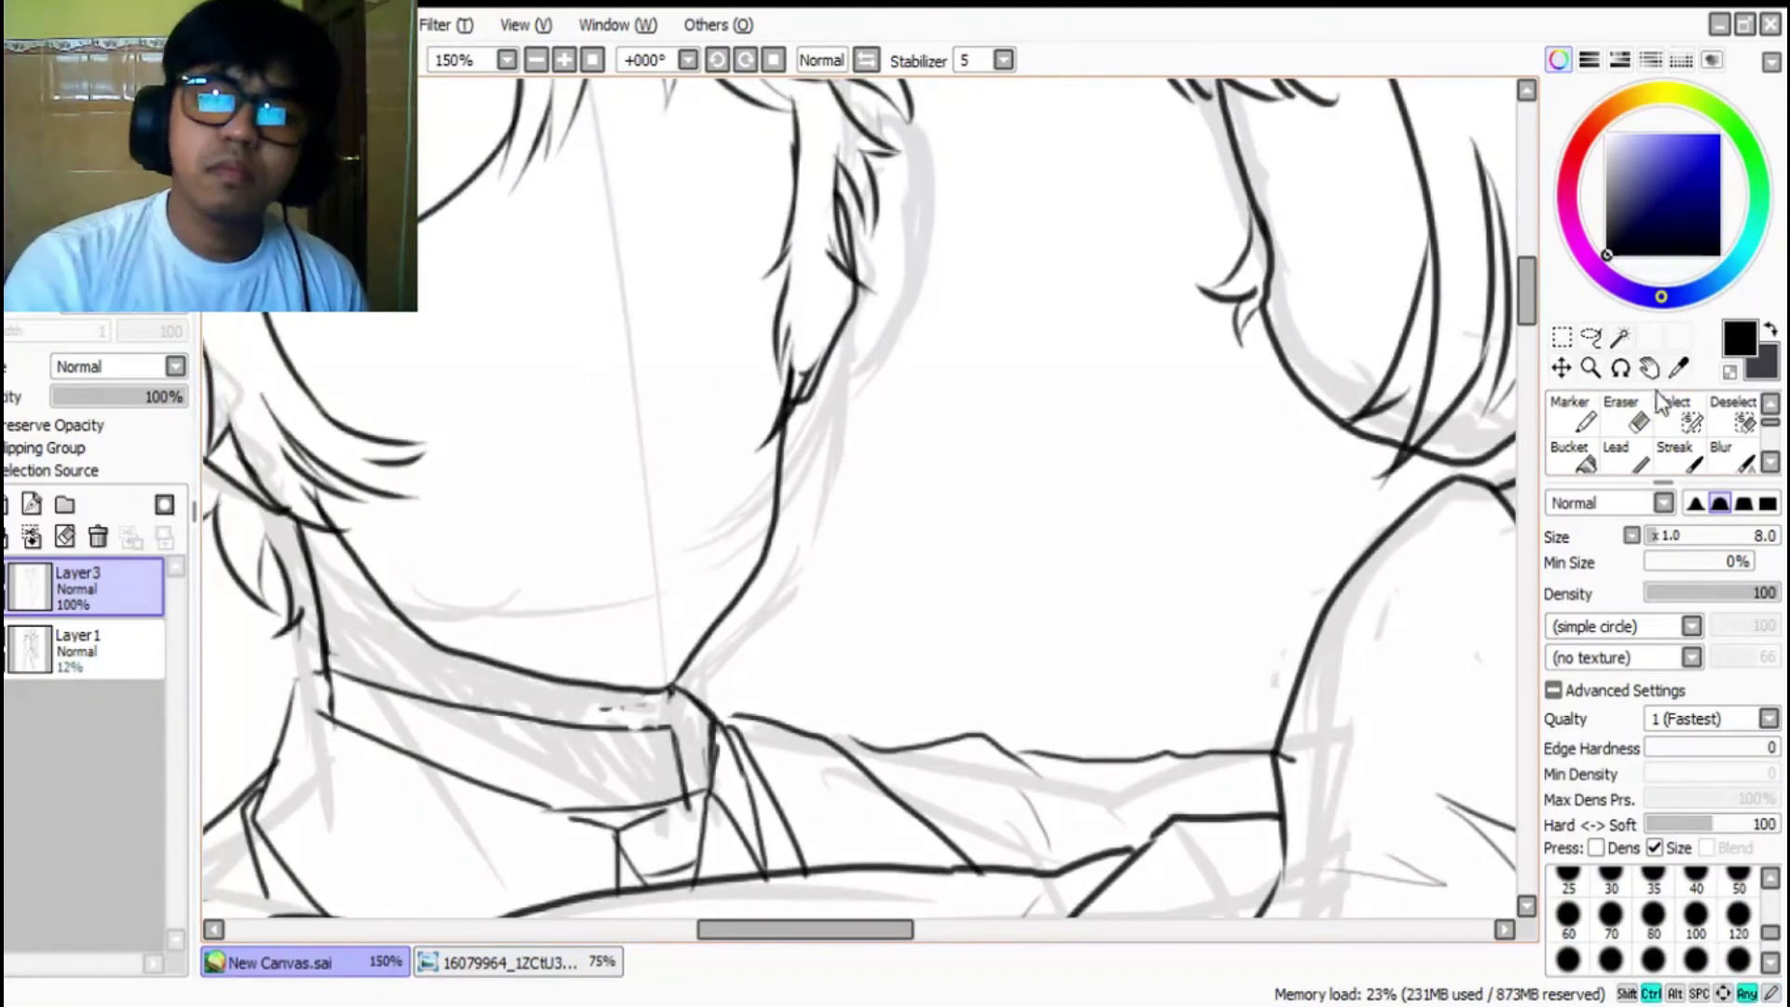
Step: Add thin strands with the Lead brush to the man's side lock near the jaw and to his outer hair facing the woman
click(1626, 455)
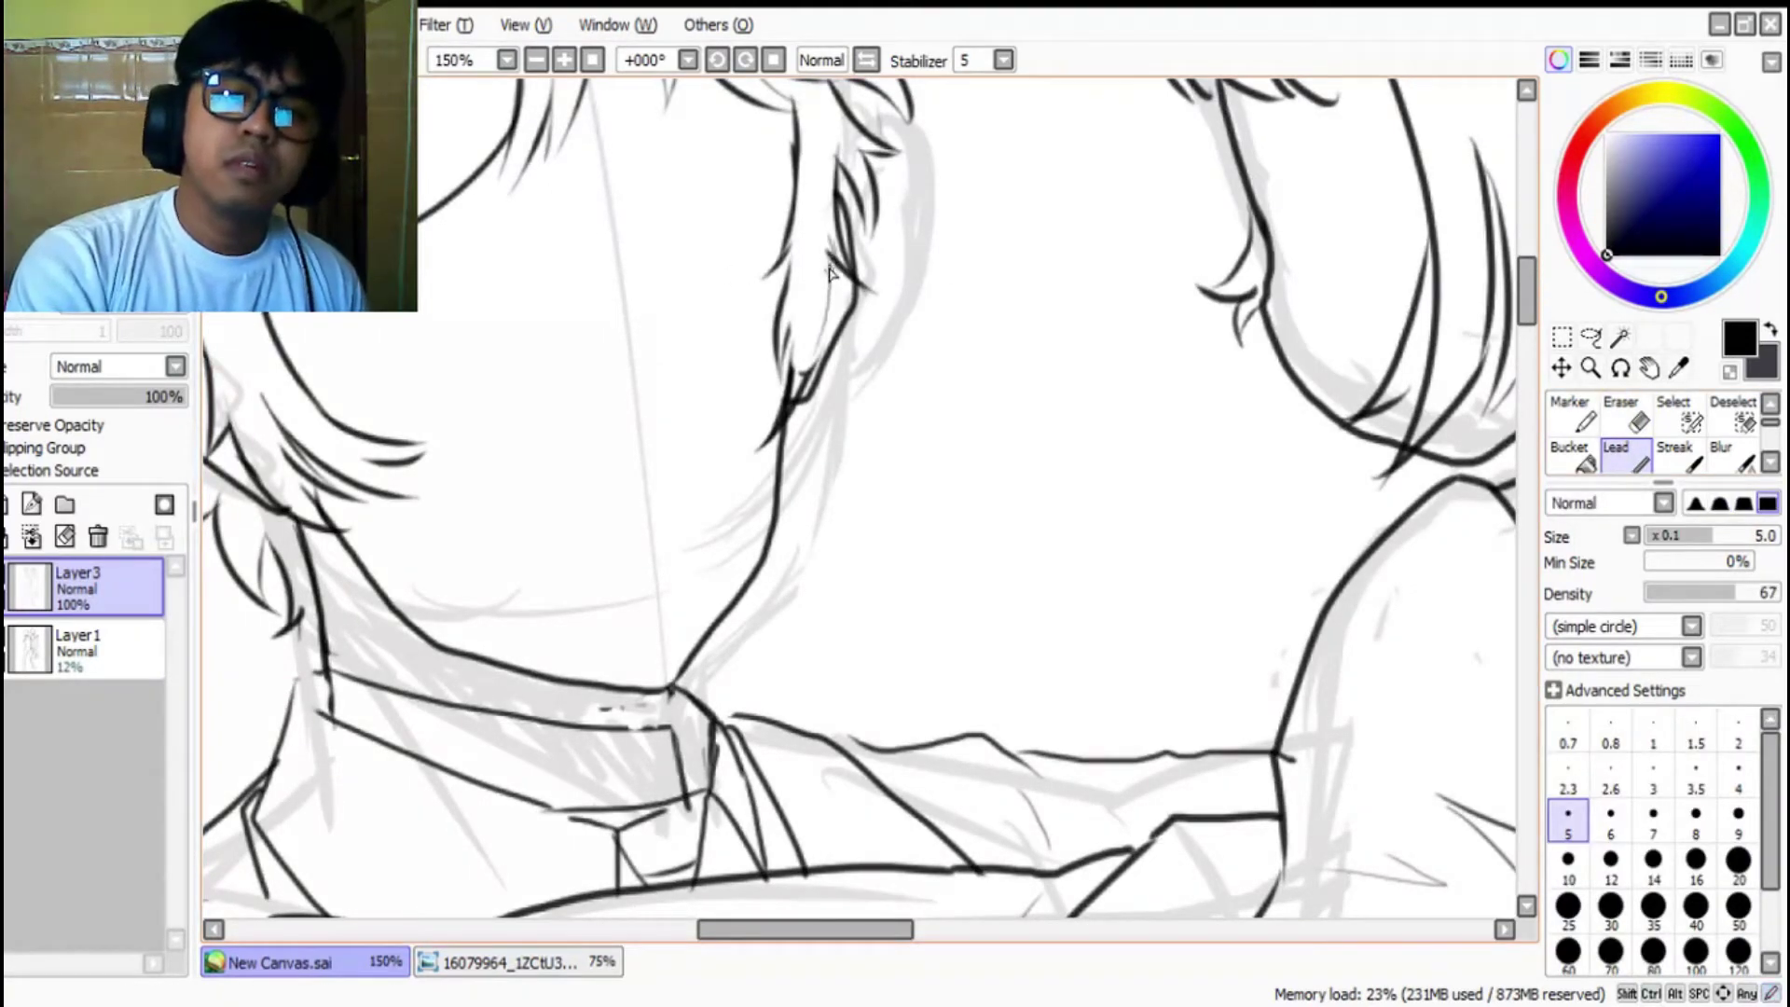
drag(371, 466, 429, 509)
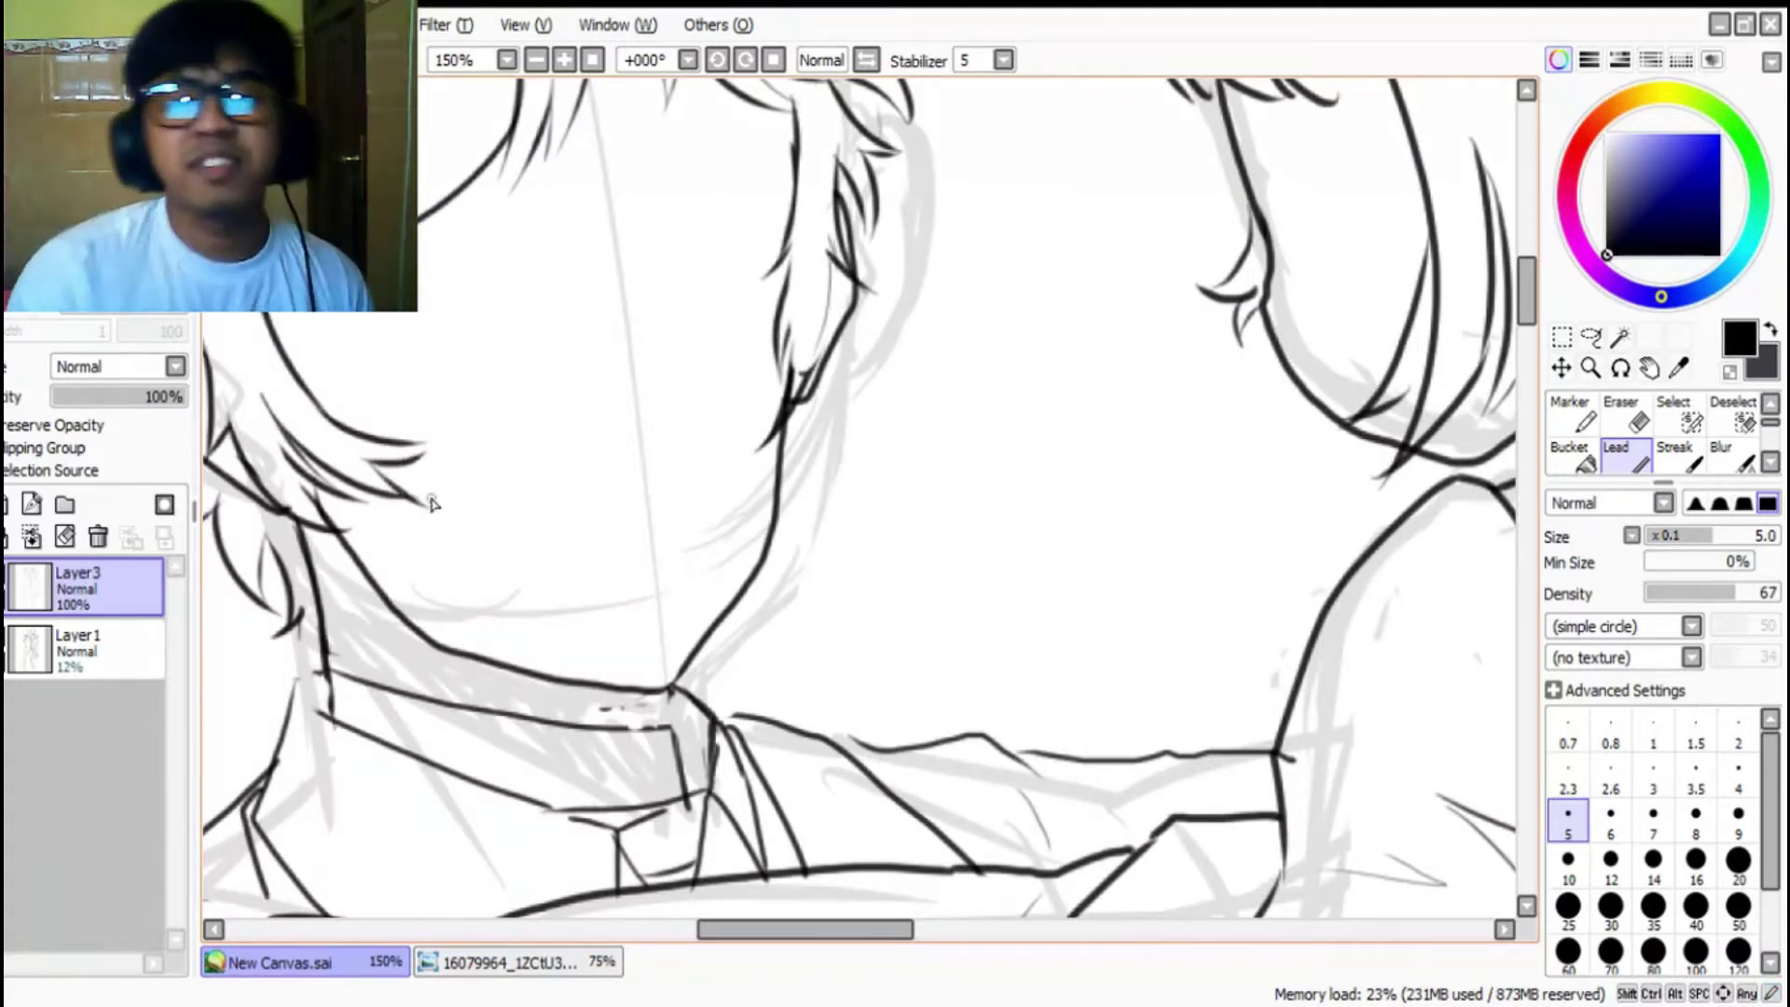
scroll(682, 478, down, 2)
scroll(837, 207, up, 3)
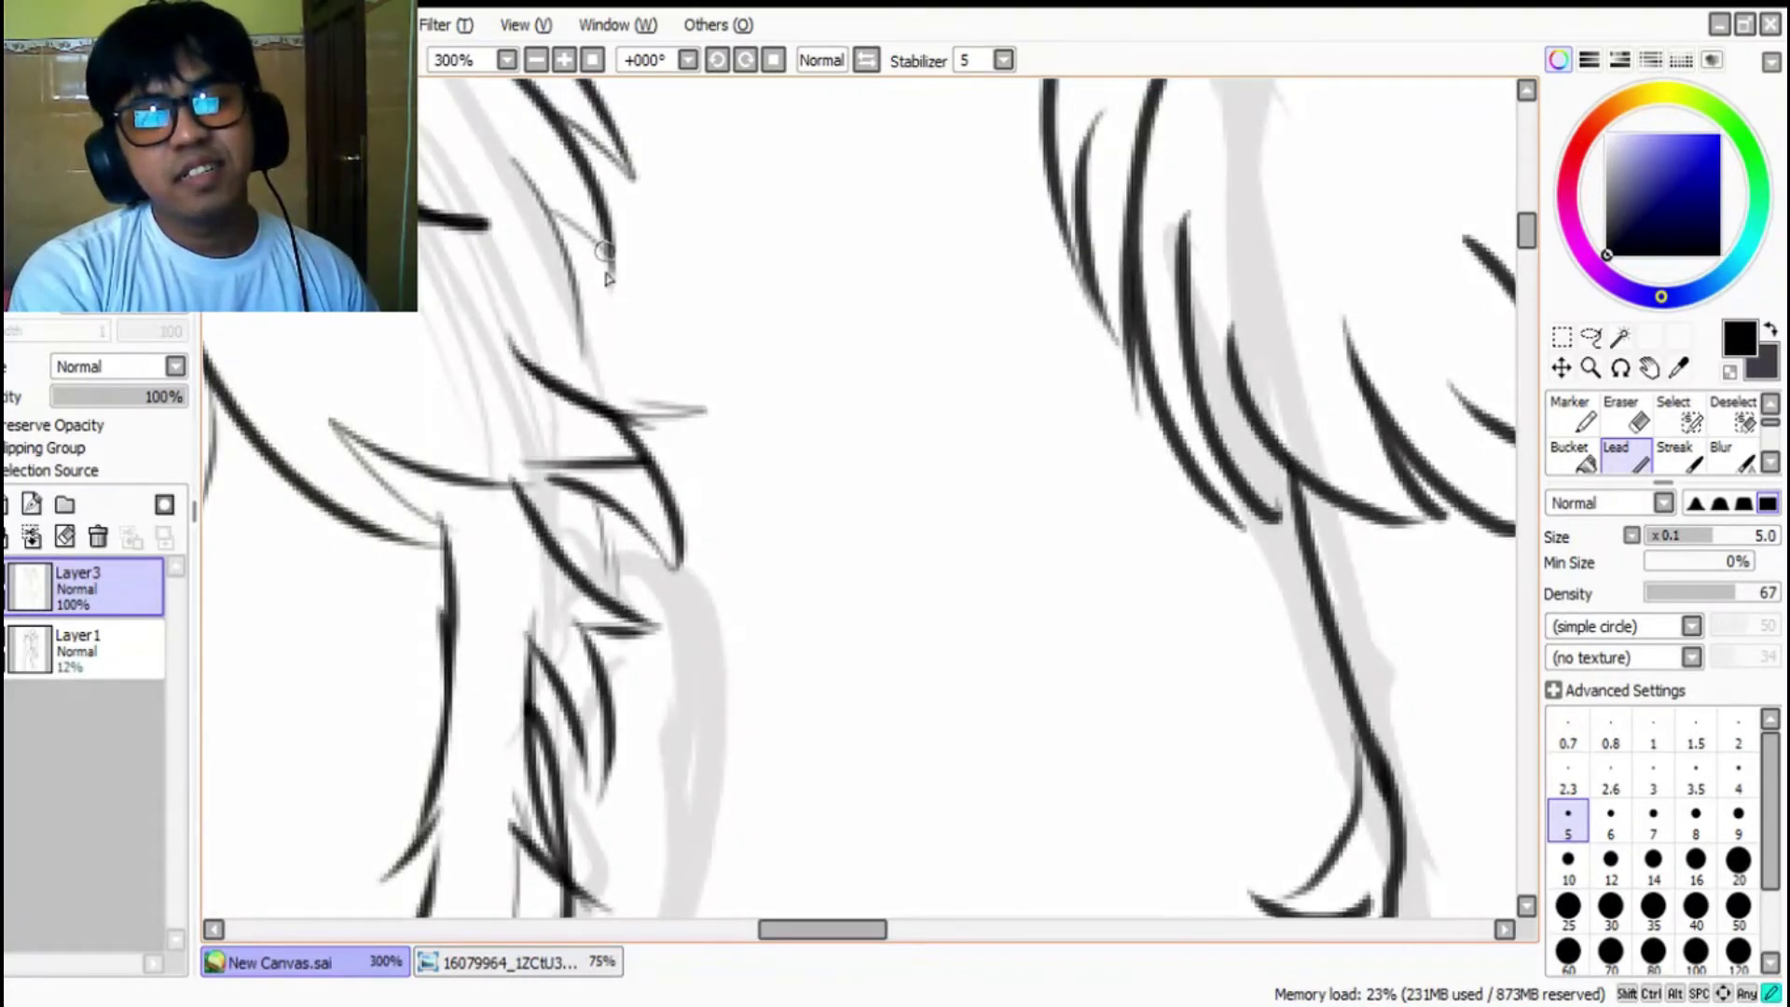
drag(606, 252, 652, 396)
Step: Ink an extra strand along the loose hair at the back of the woman's head
scroll(680, 372, down, 5)
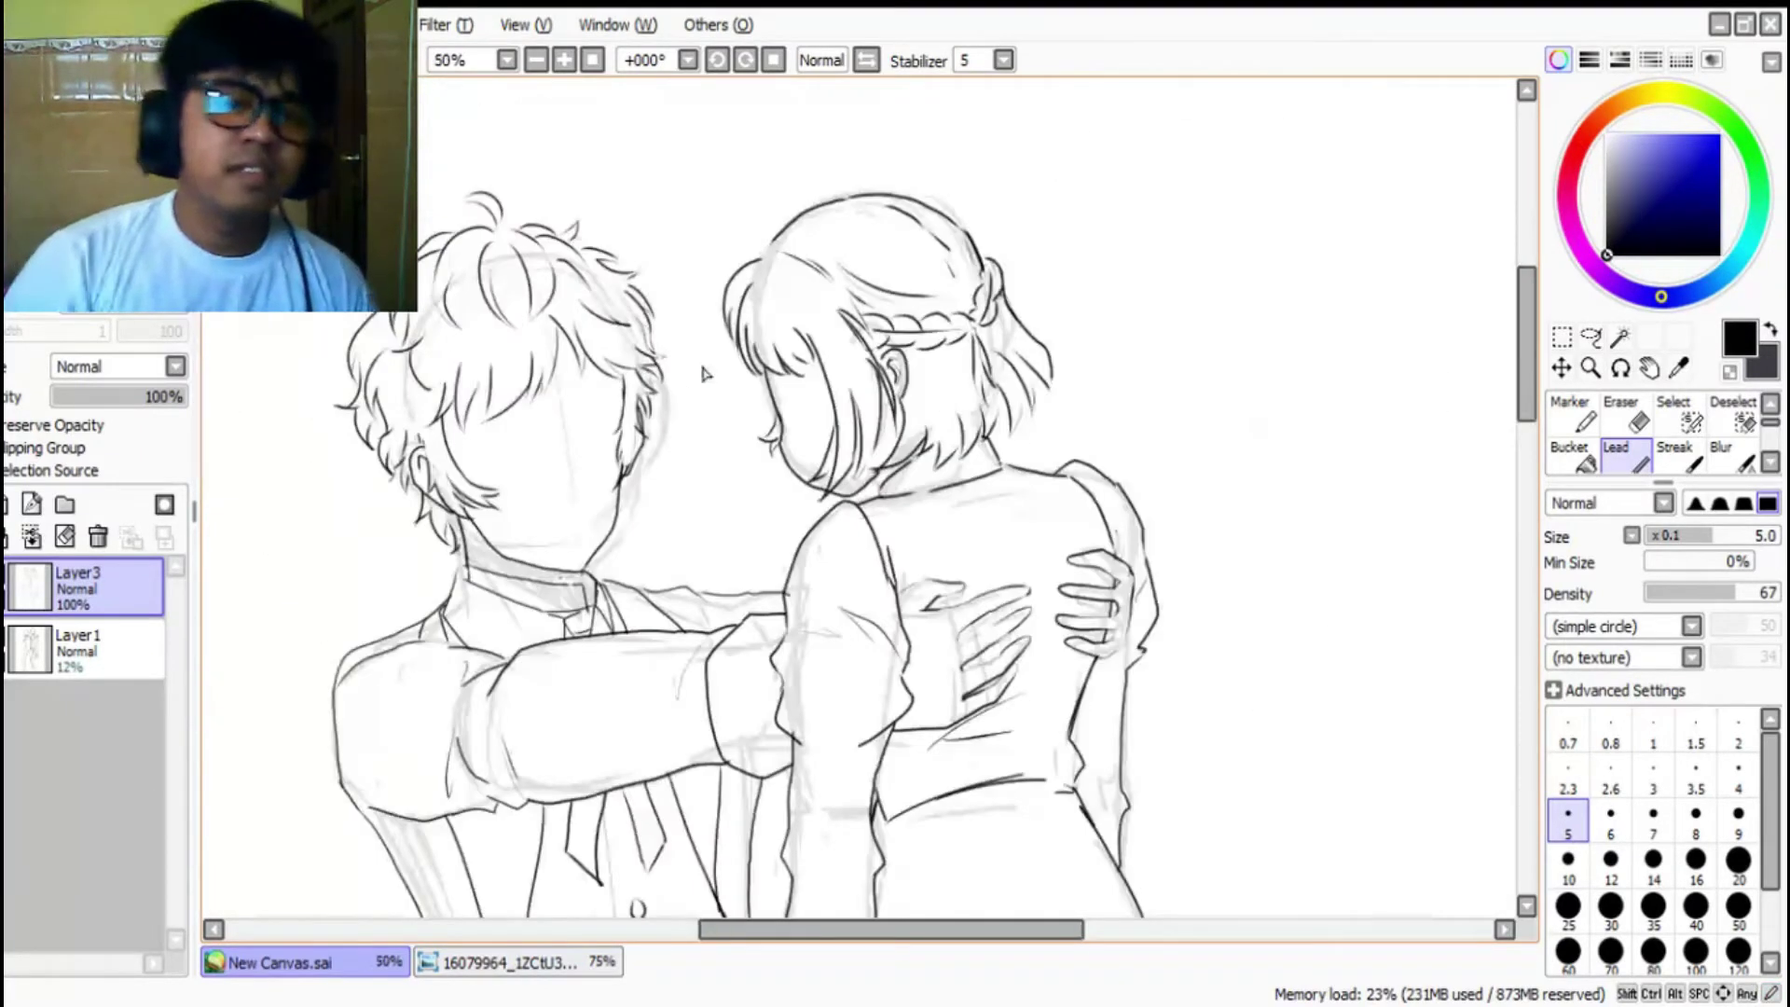
scroll(879, 381, up, 2)
drag(991, 324, 1014, 425)
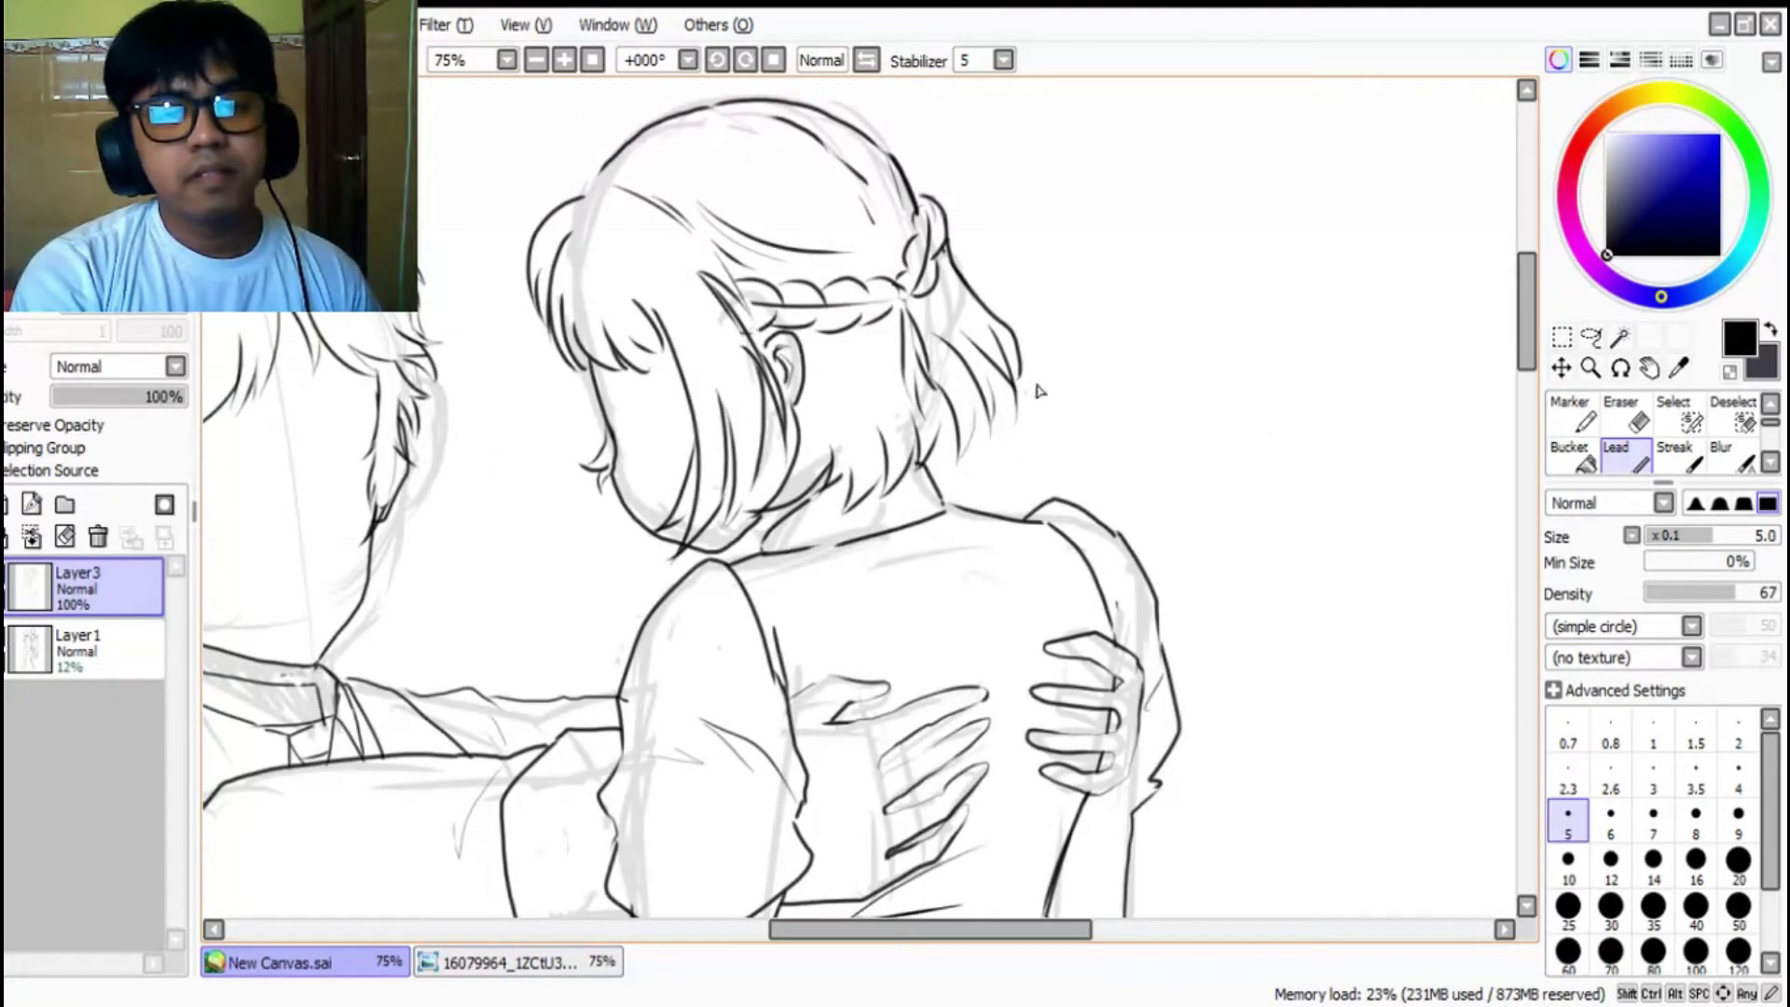
Step: Examine the man's hair and face in the coloured reference image, and return to the line art canvas
scroll(1025, 373, down, 5)
scroll(709, 401, up, 6)
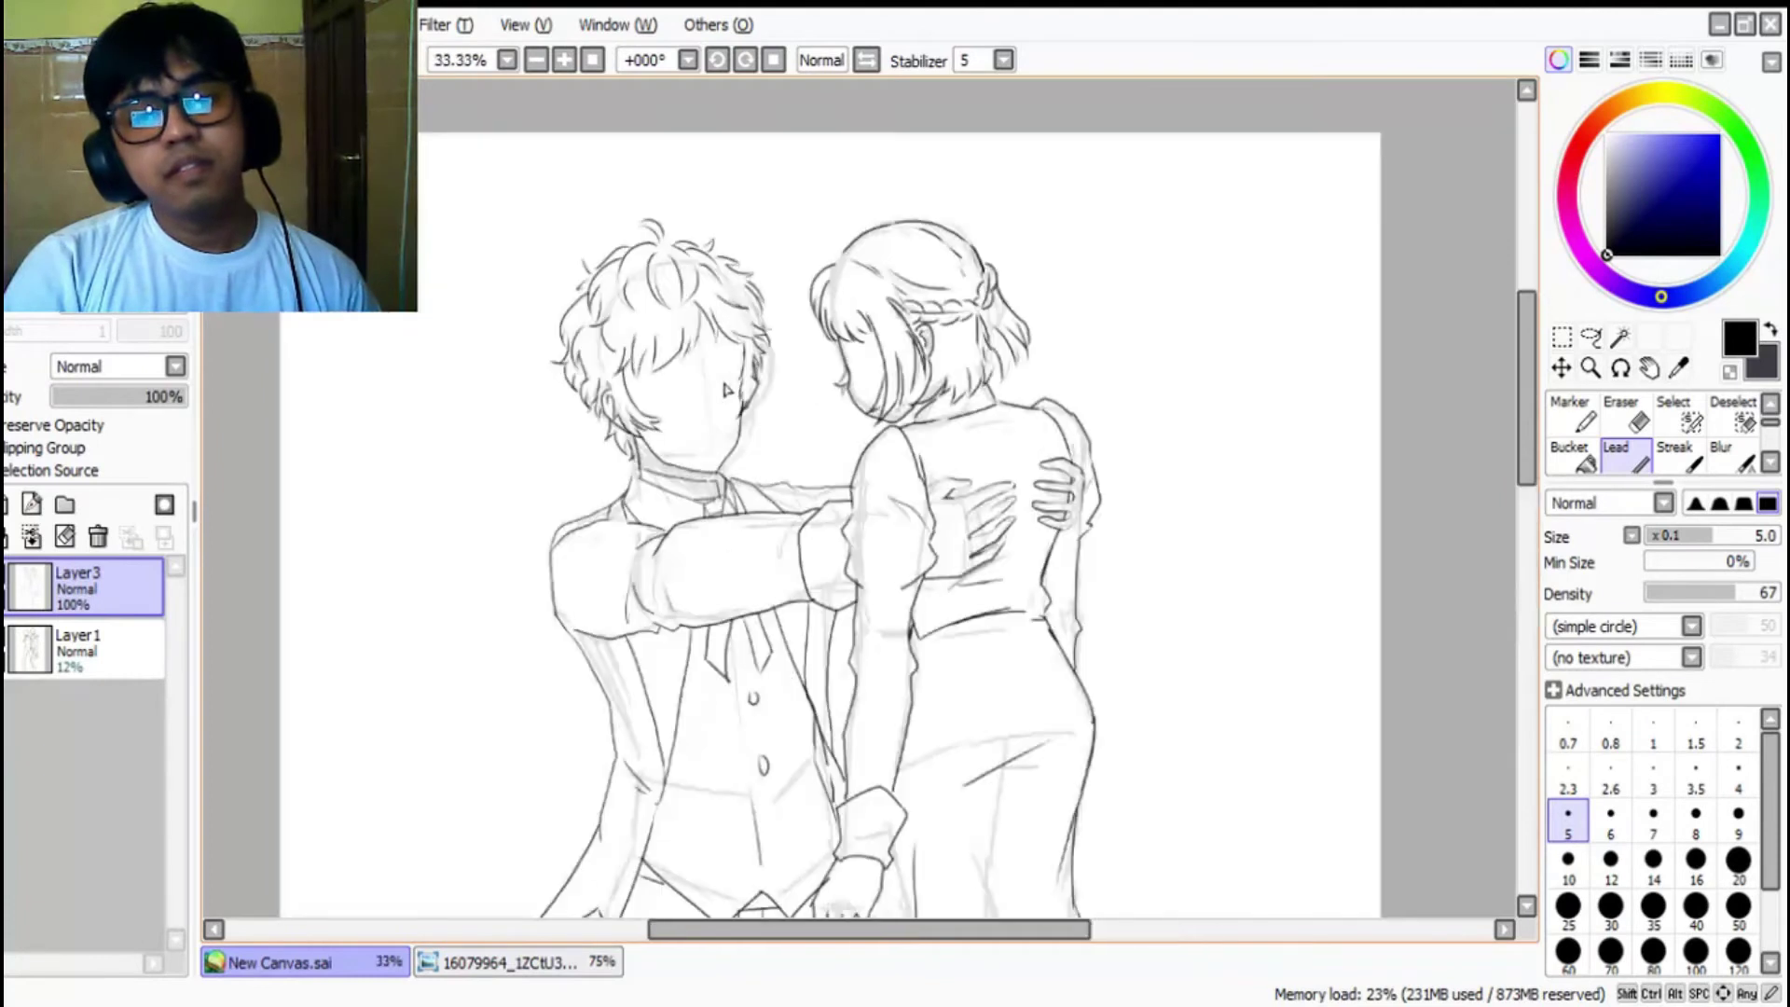
click(500, 963)
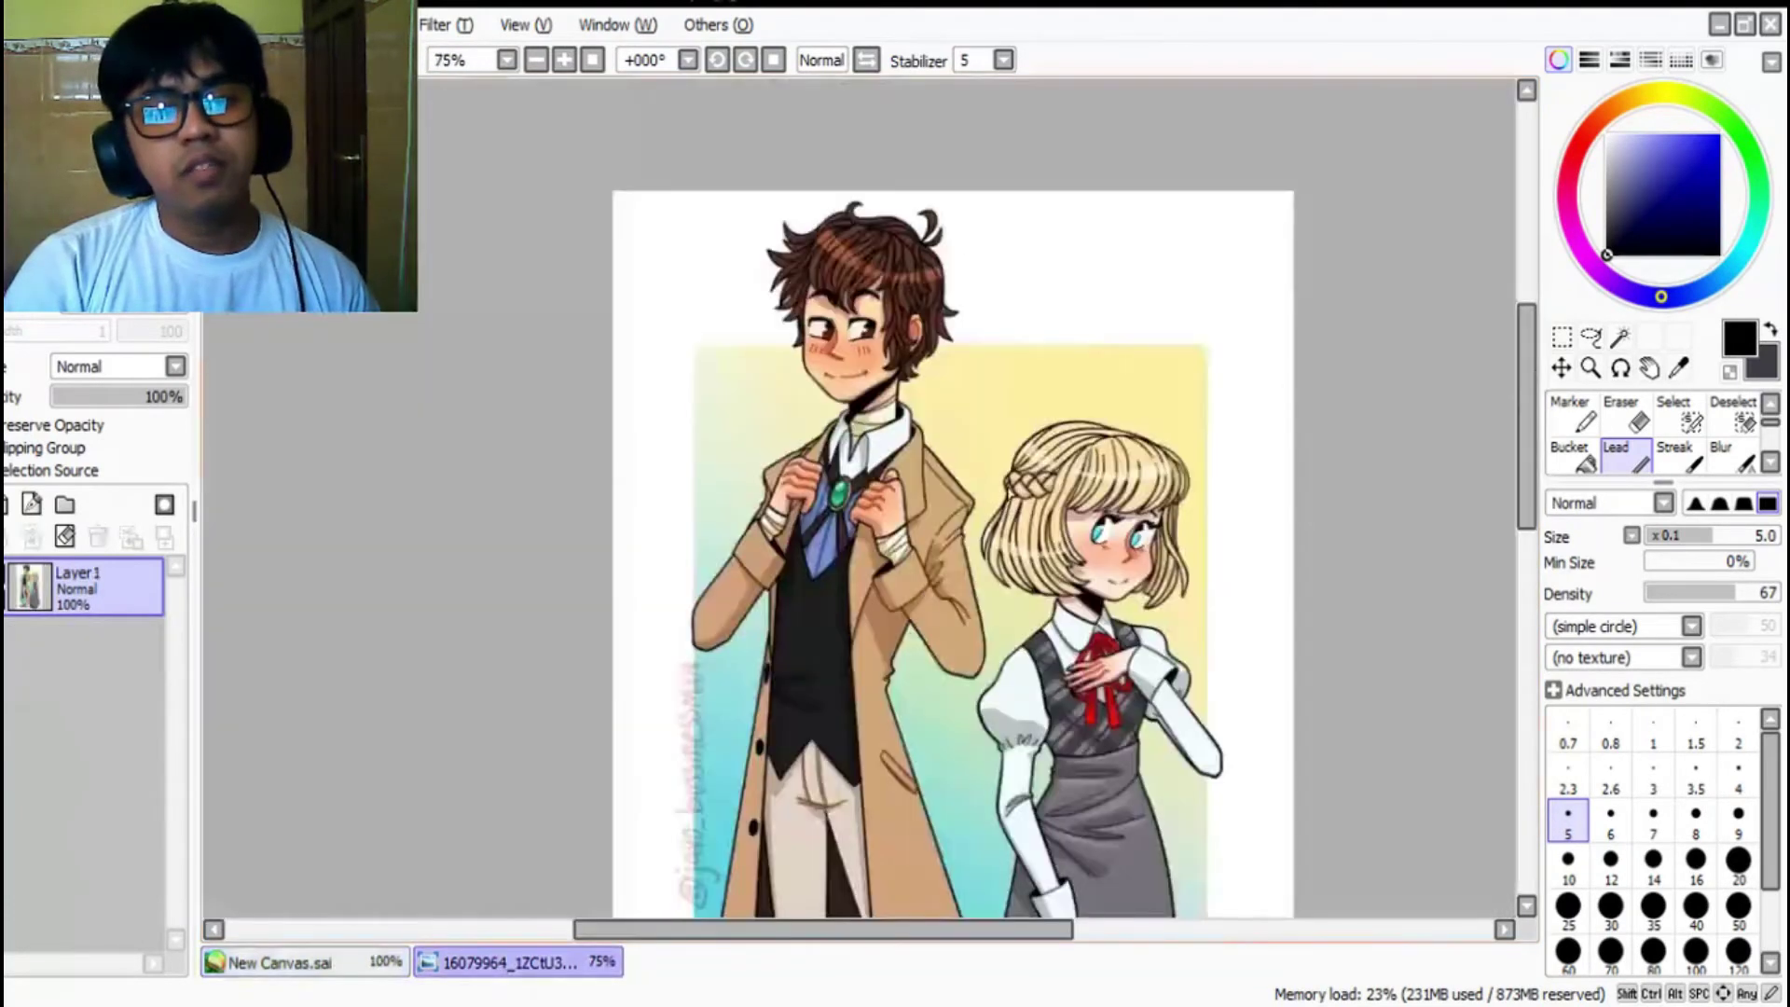
scroll(1047, 203, up, 2)
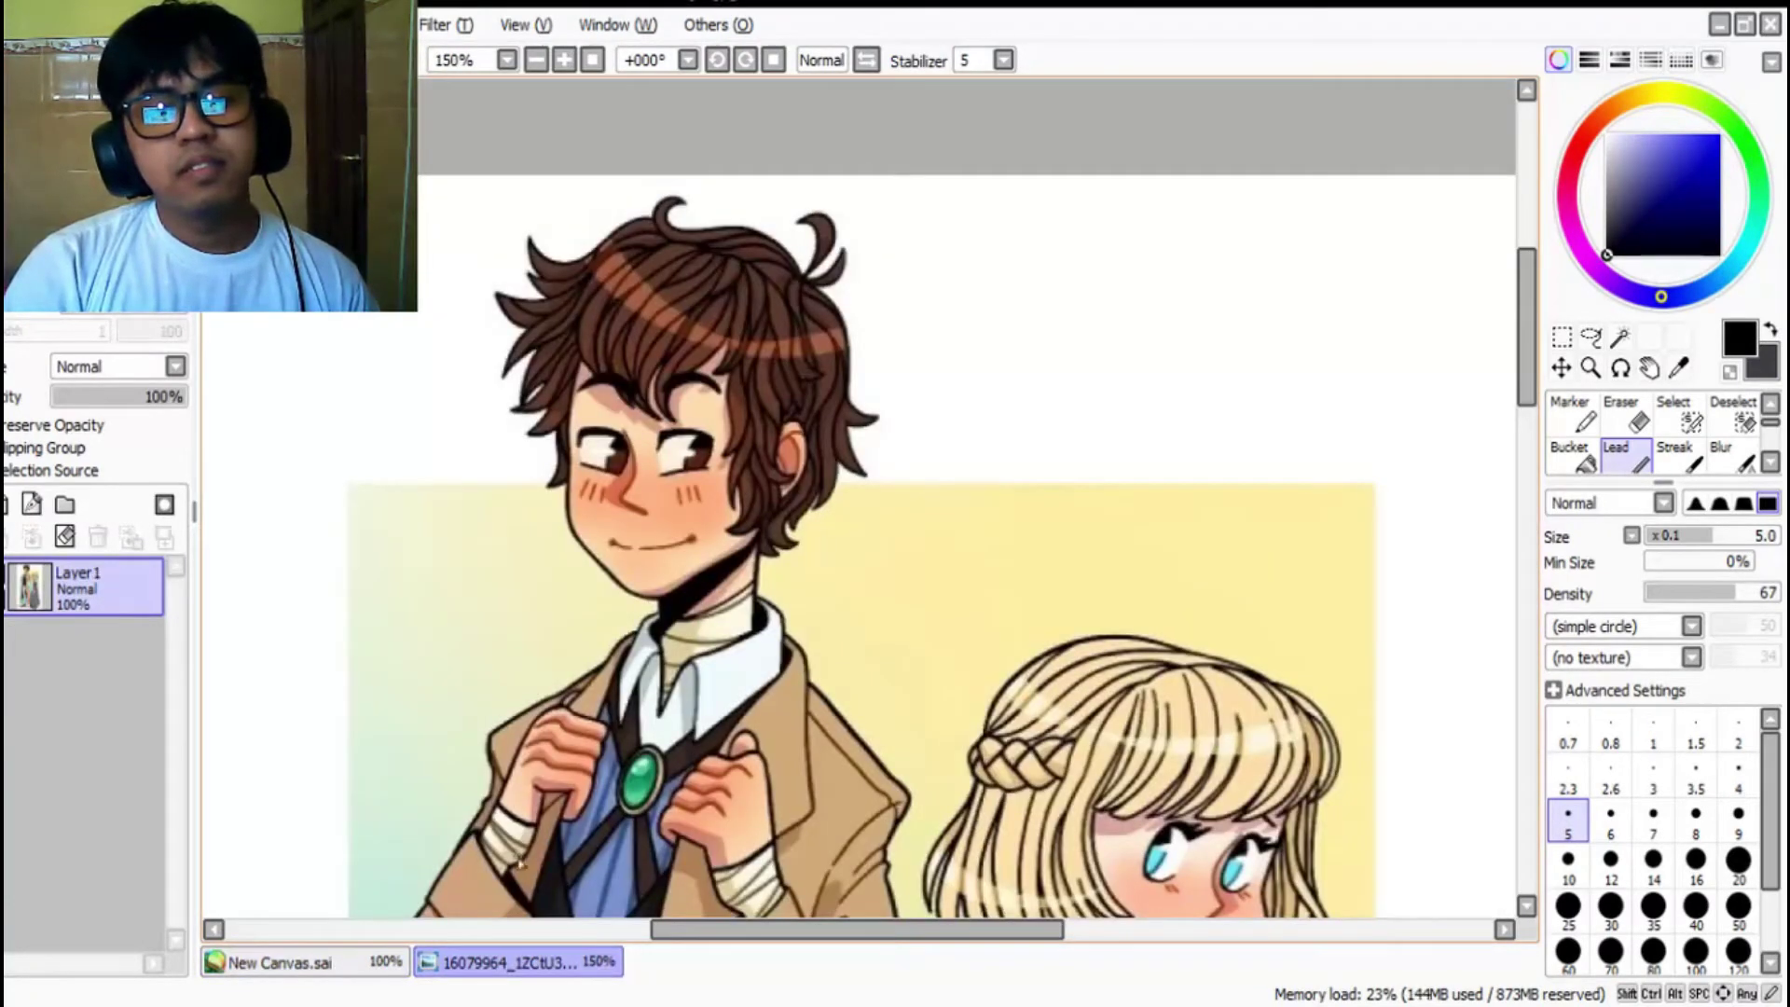
scroll(718, 560, down, 1)
click(355, 962)
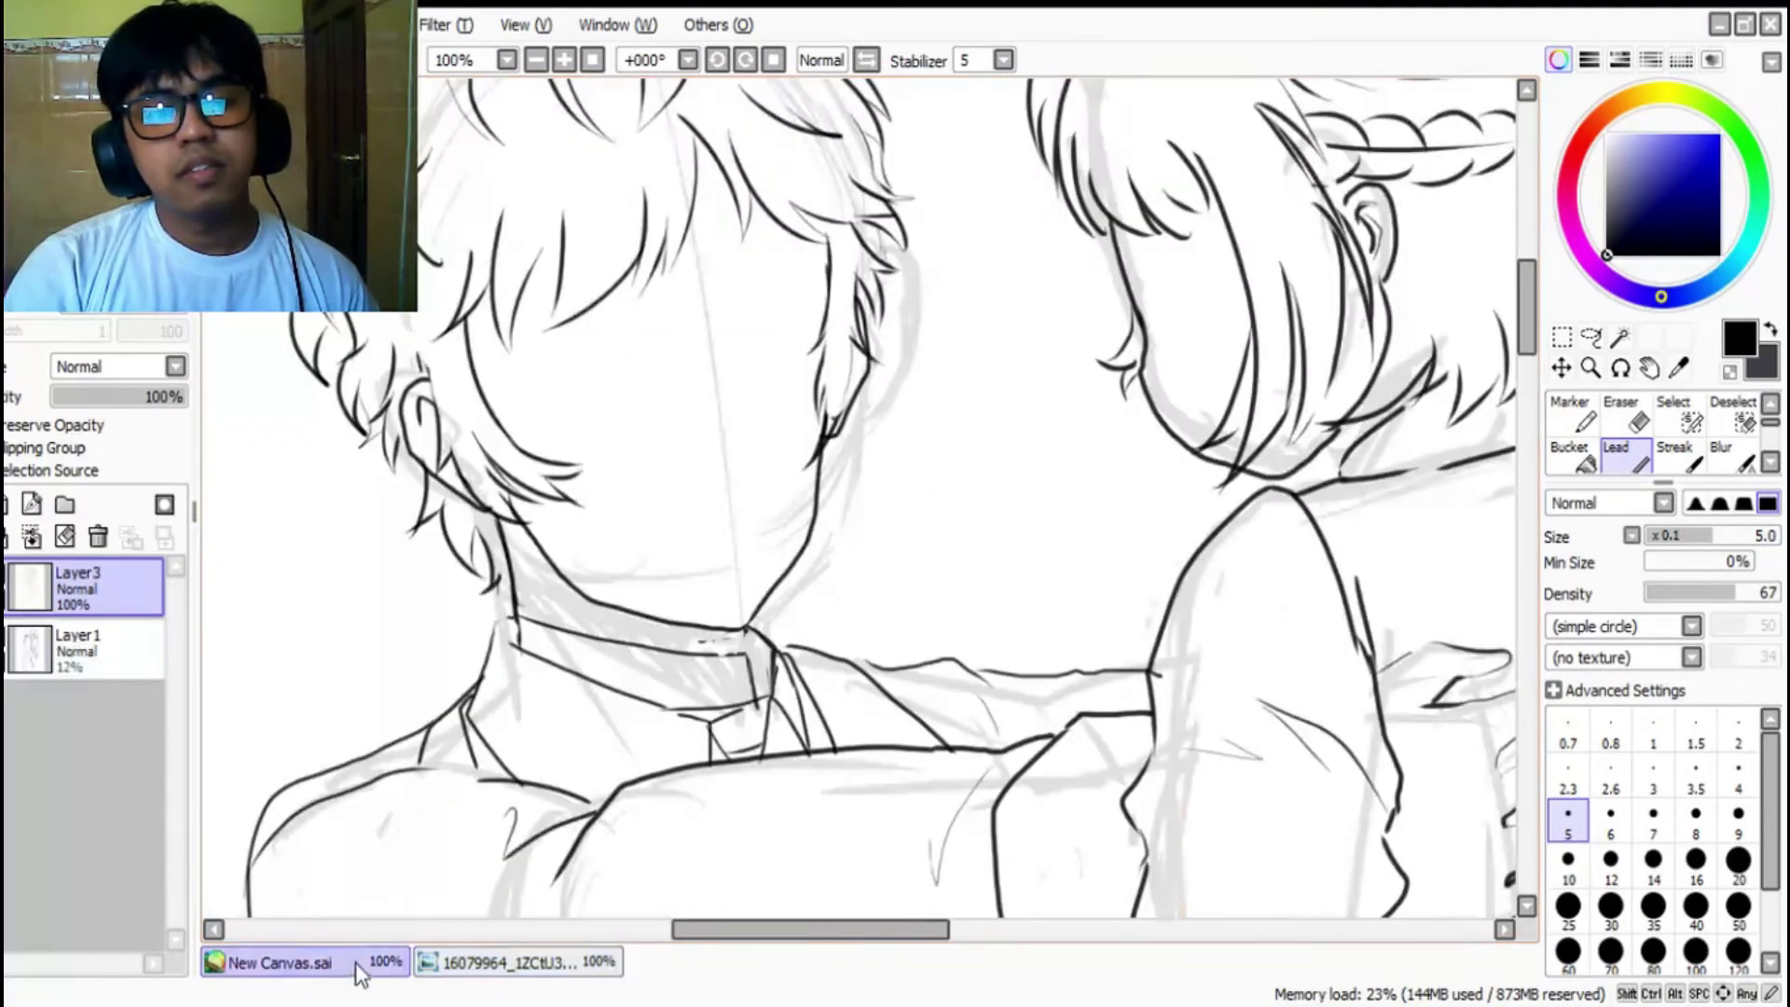
scroll(781, 562, down, 3)
scroll(814, 660, up, 2)
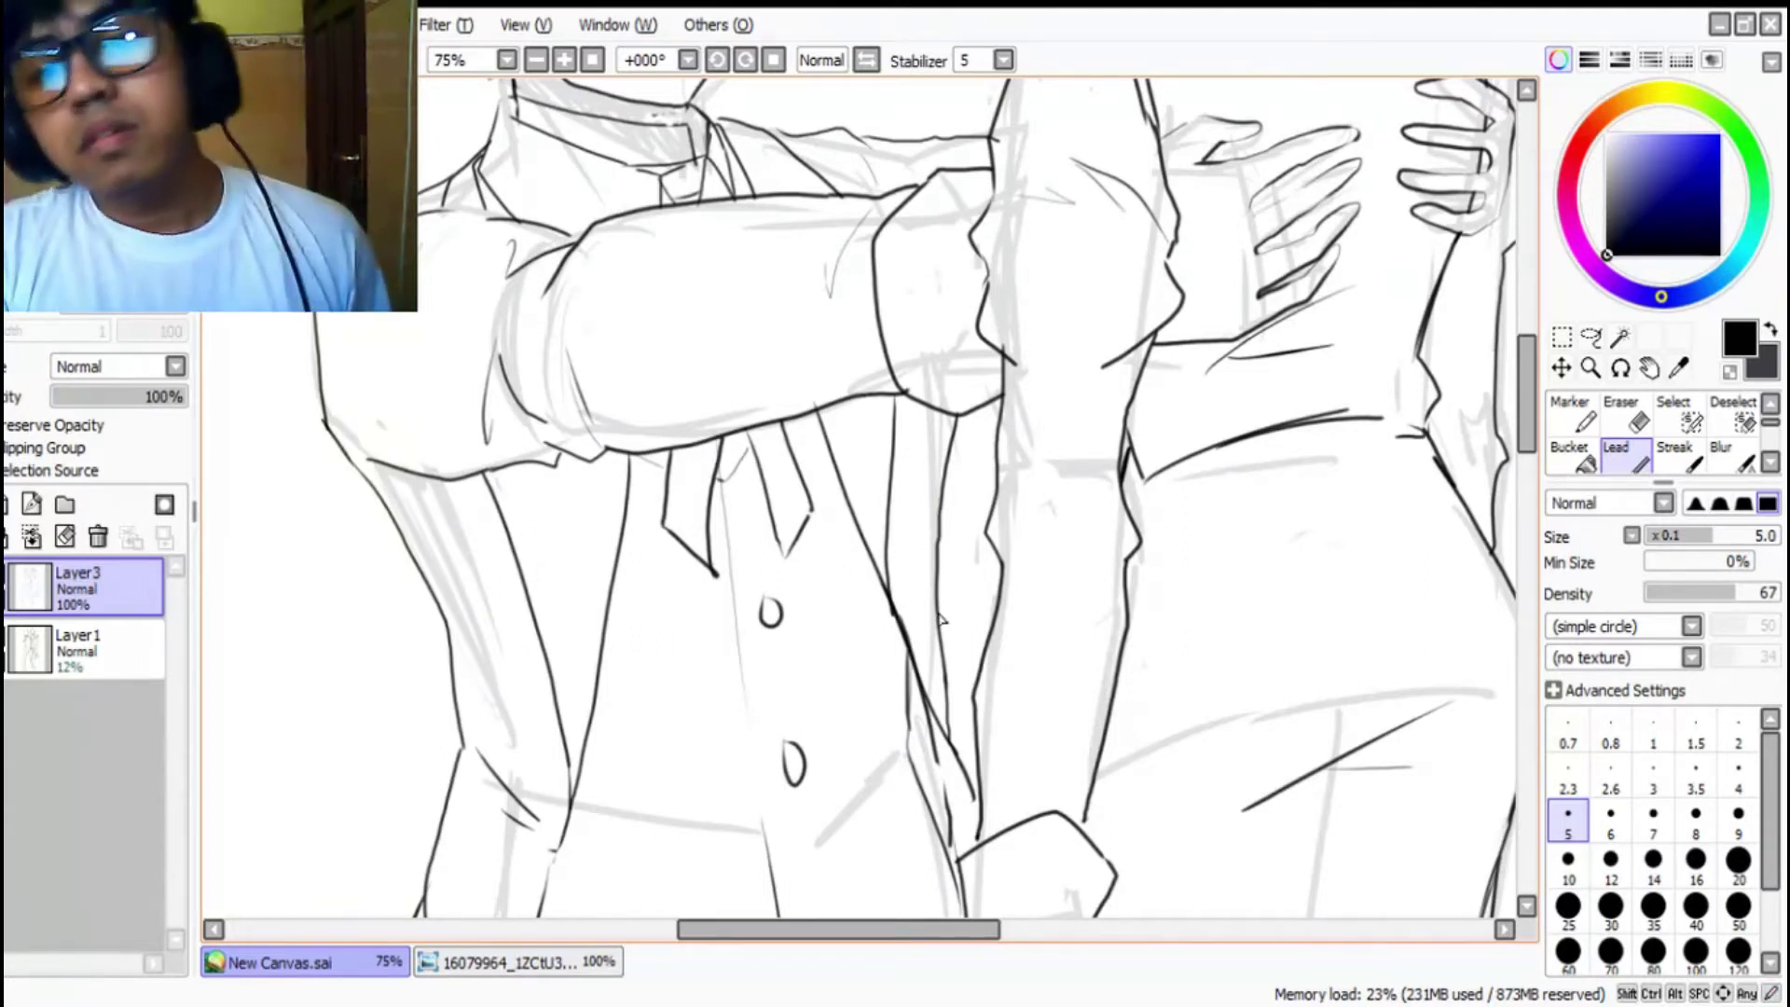
scroll(1016, 186, down, 2)
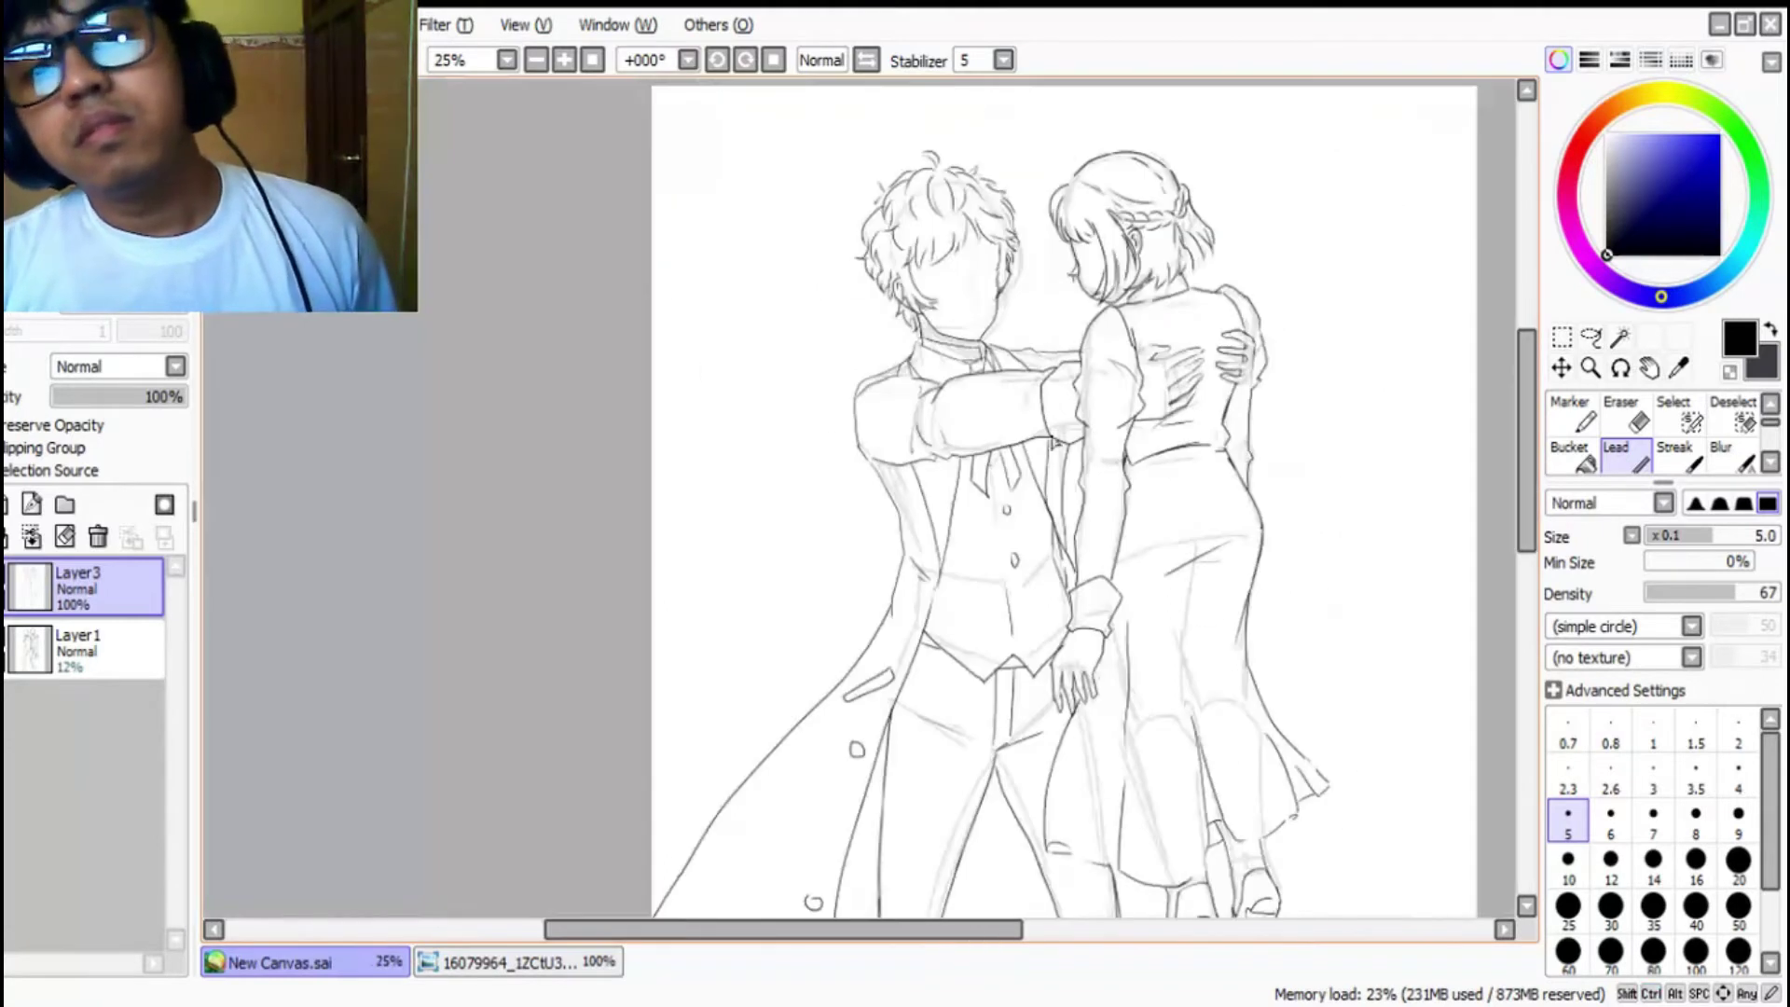
scroll(1016, 187, up, 5)
scroll(1014, 189, down, 3)
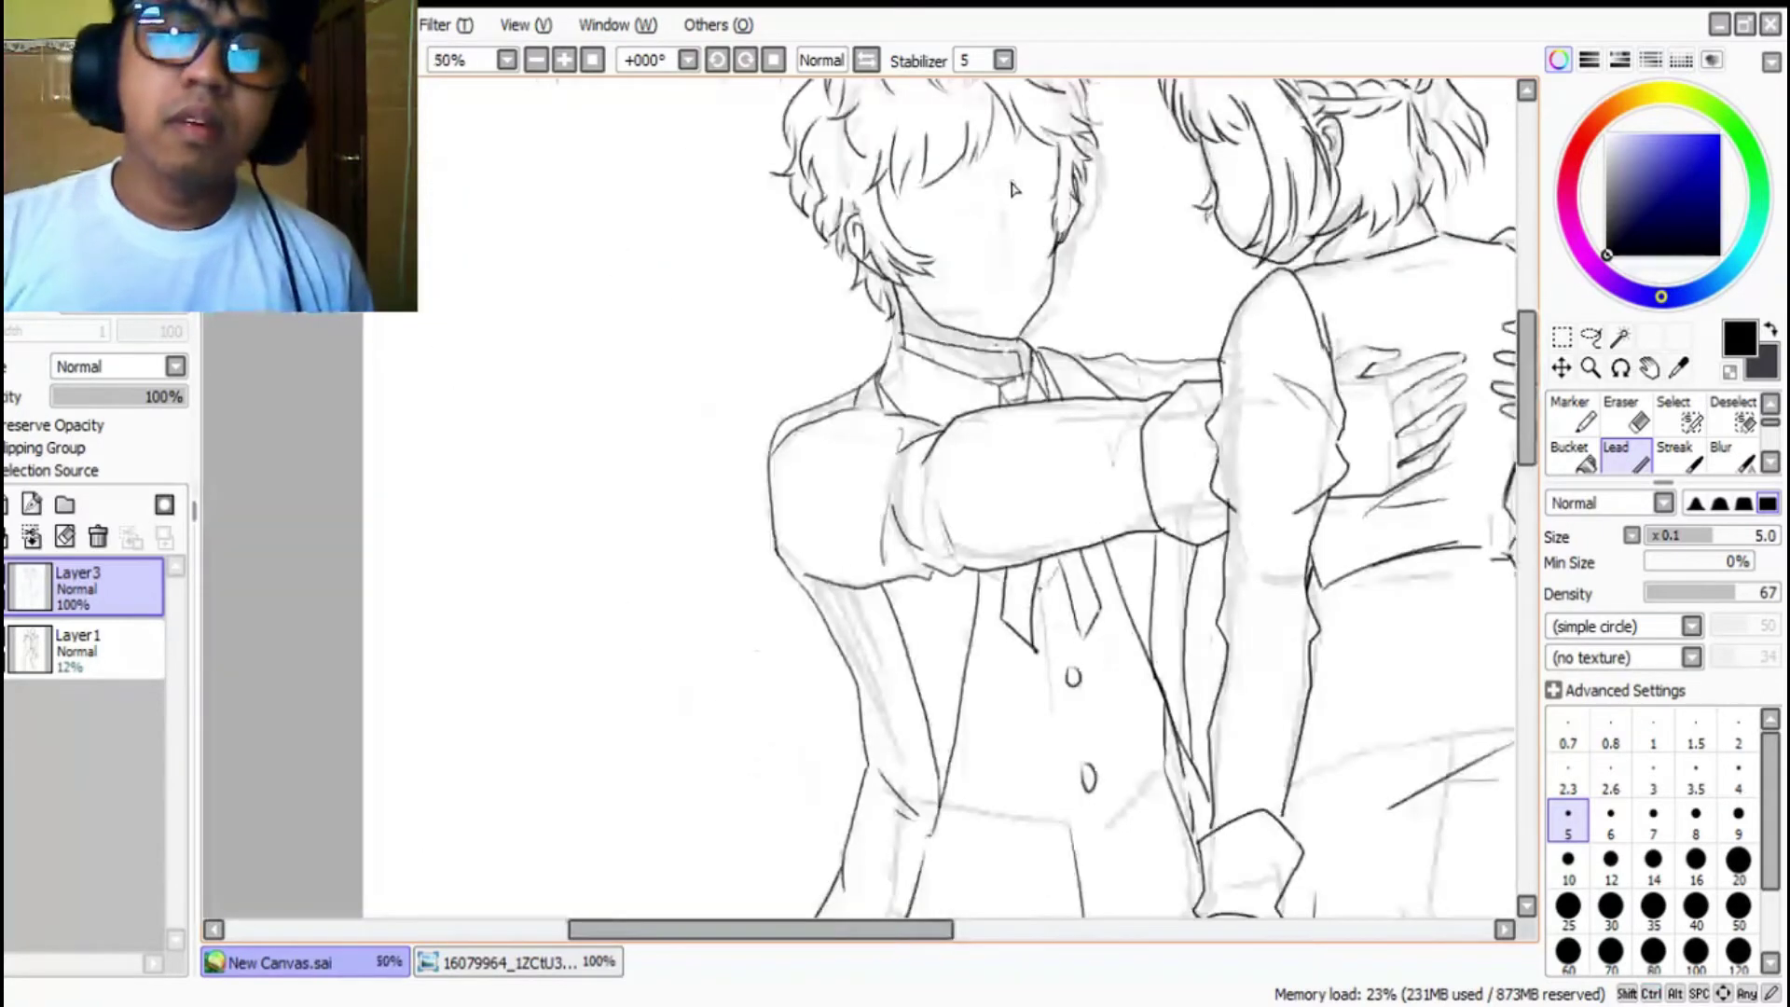
click(487, 1005)
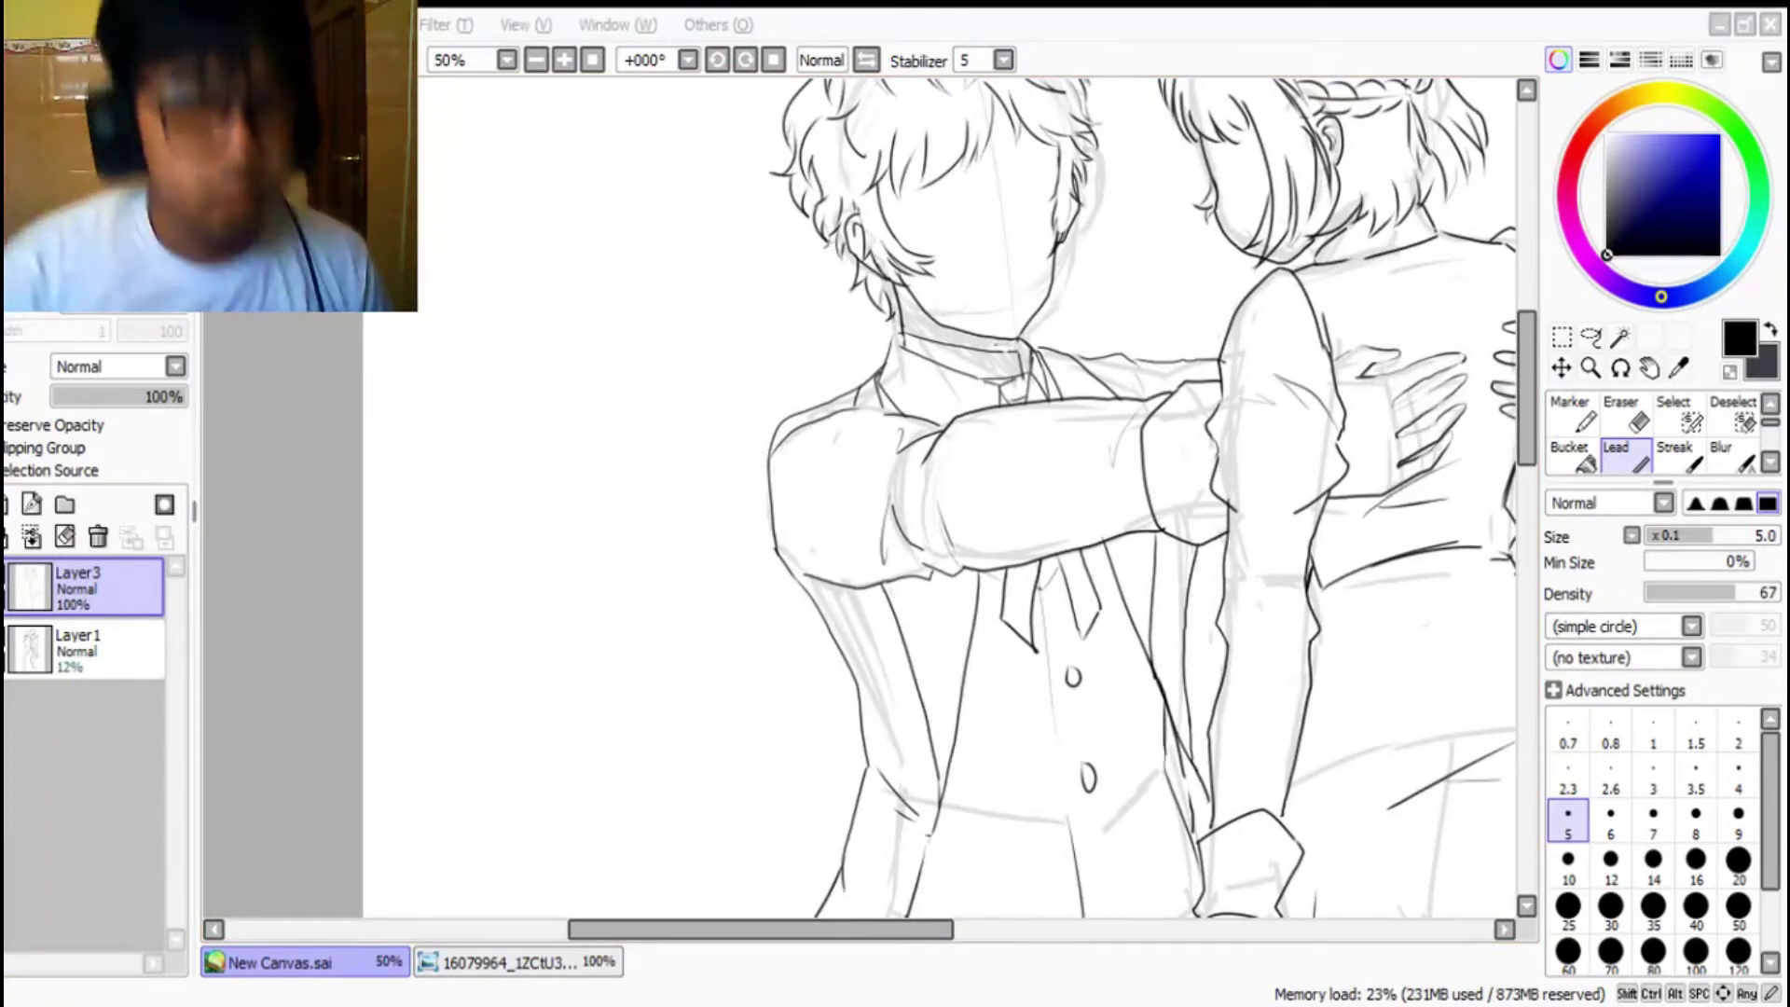
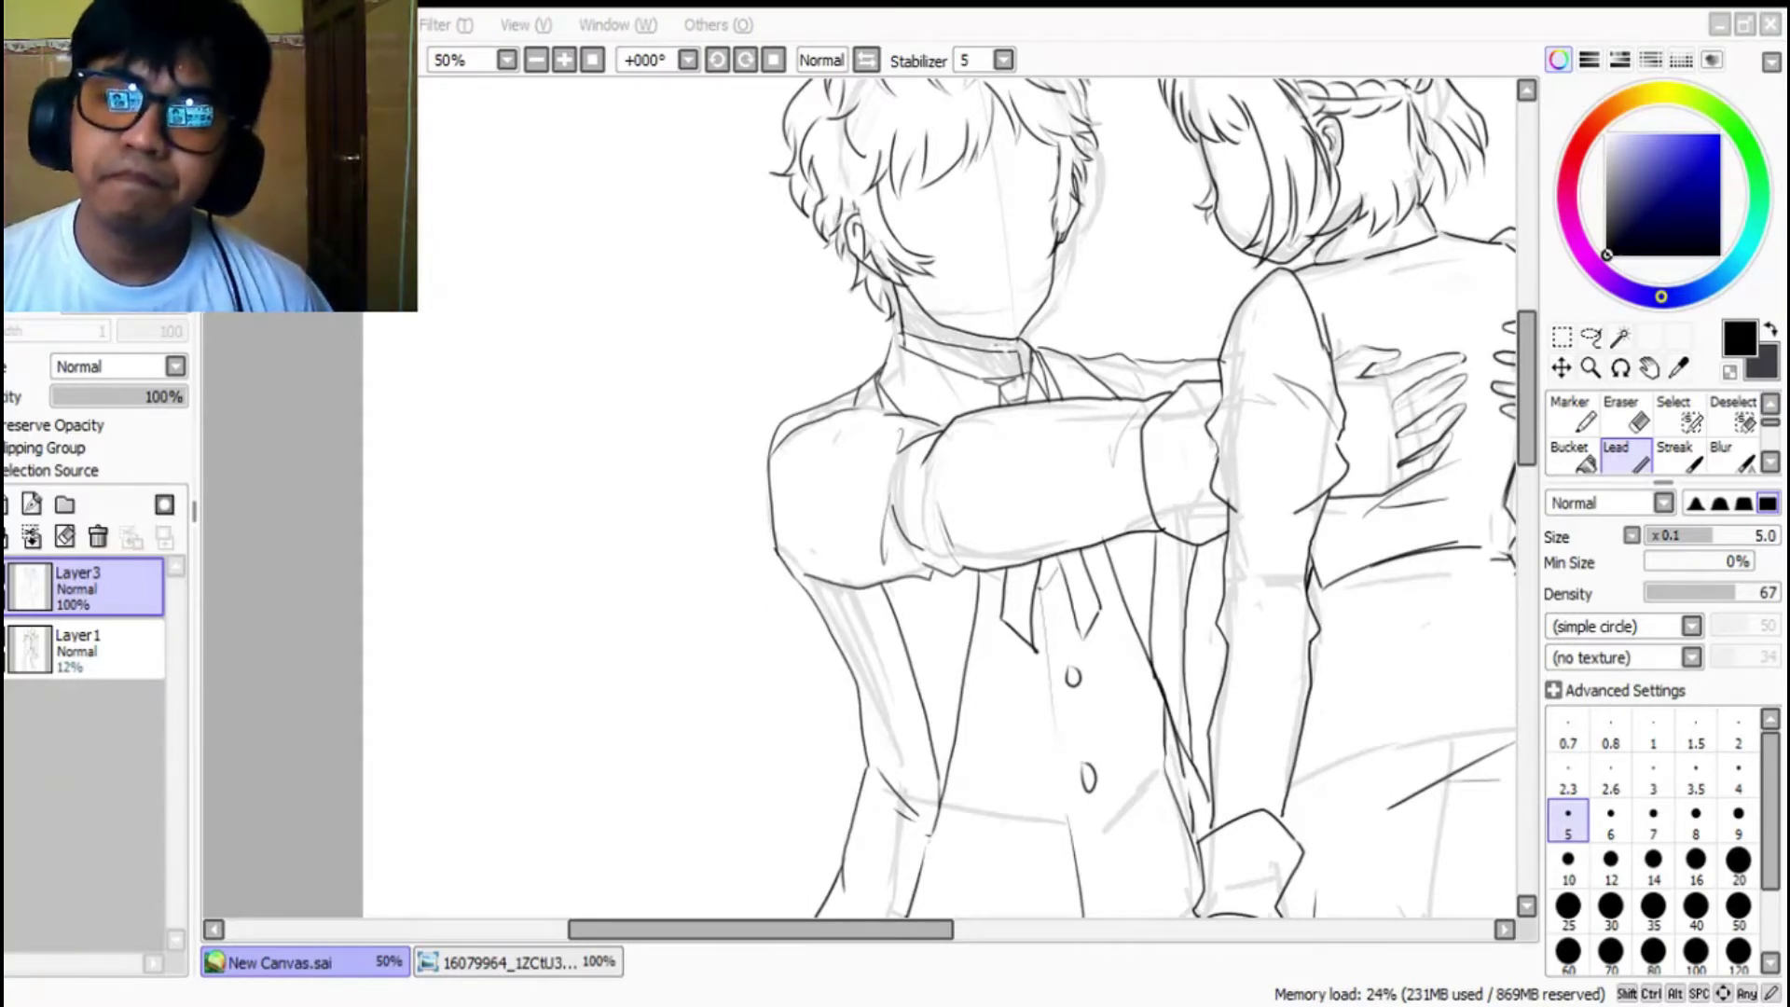
key(alt+Tab)
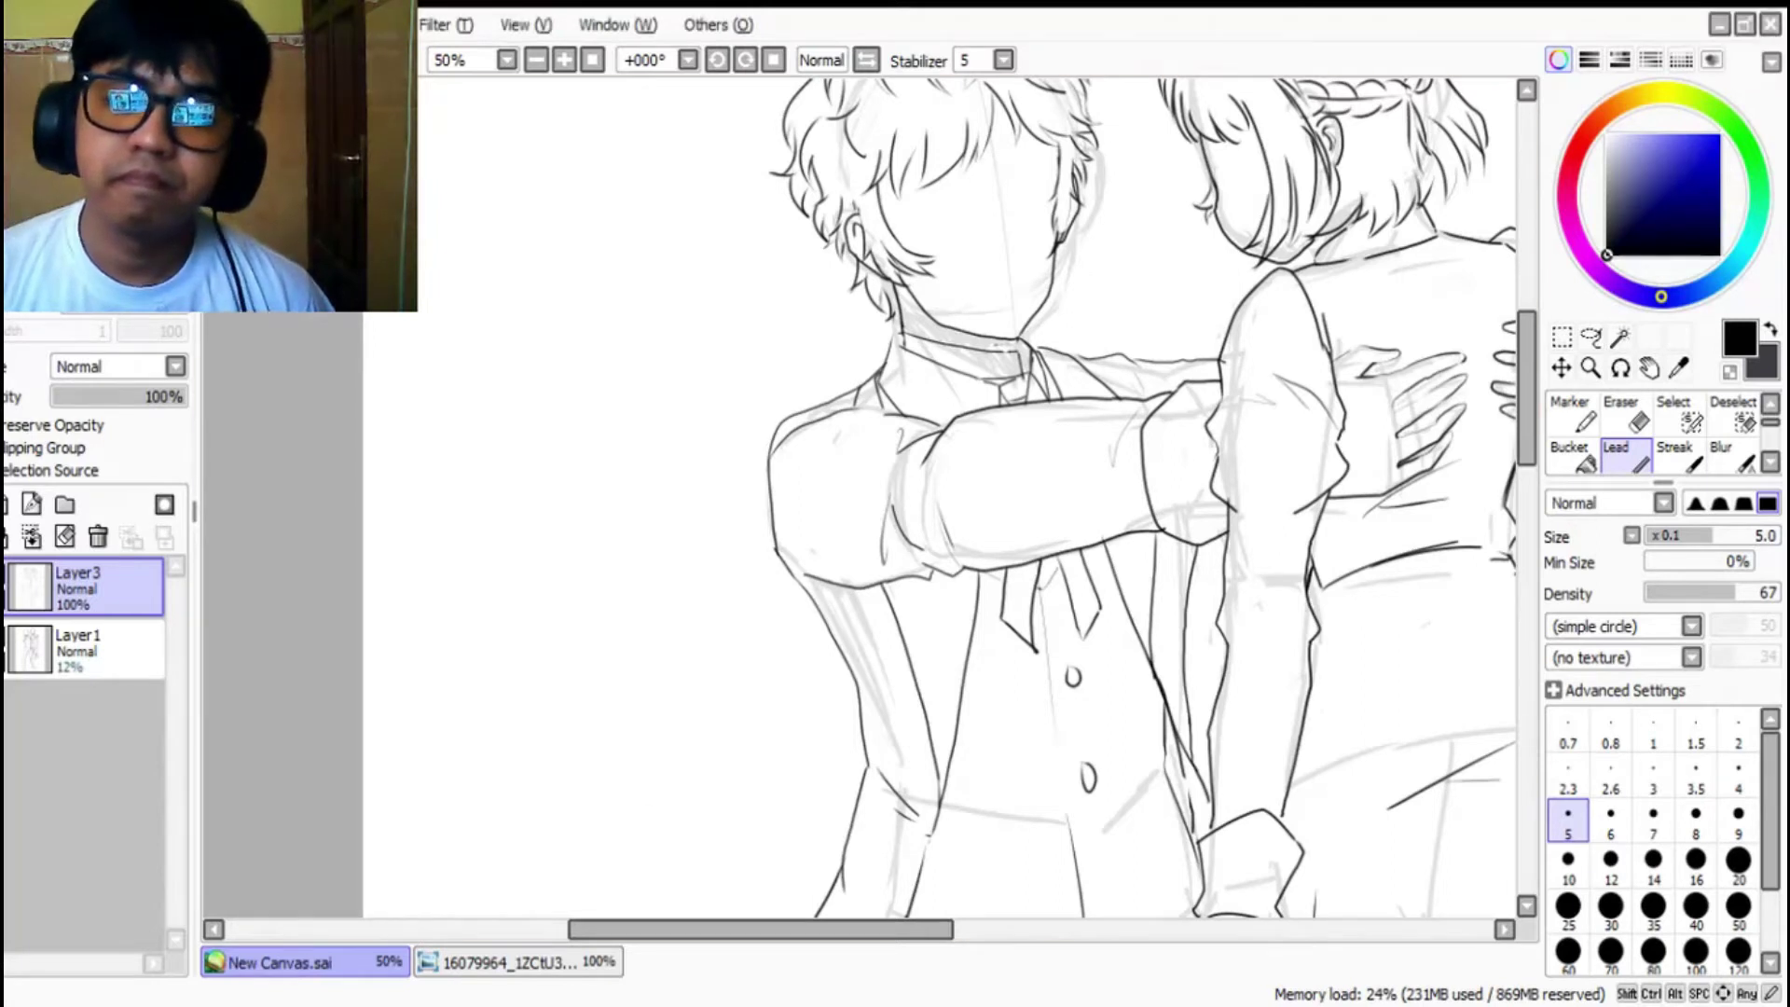
Step: Erase the man's inked fringe across the forehead, leaving the crown locks and side hair in place
scroll(803, 382, down, 2)
scroll(938, 207, up, 3)
key(e)
mouse_move(815, 406)
mouse_down()
mouse_move(761, 453)
mouse_move(730, 372)
mouse_move(695, 375)
mouse_move(713, 438)
mouse_up()
mouse_move(862, 322)
mouse_down()
mouse_move(923, 336)
mouse_move(936, 368)
mouse_up()
Step: Ink a new parted fringe of long pointed locks converging over the middle of the man's forehead
click(1632, 470)
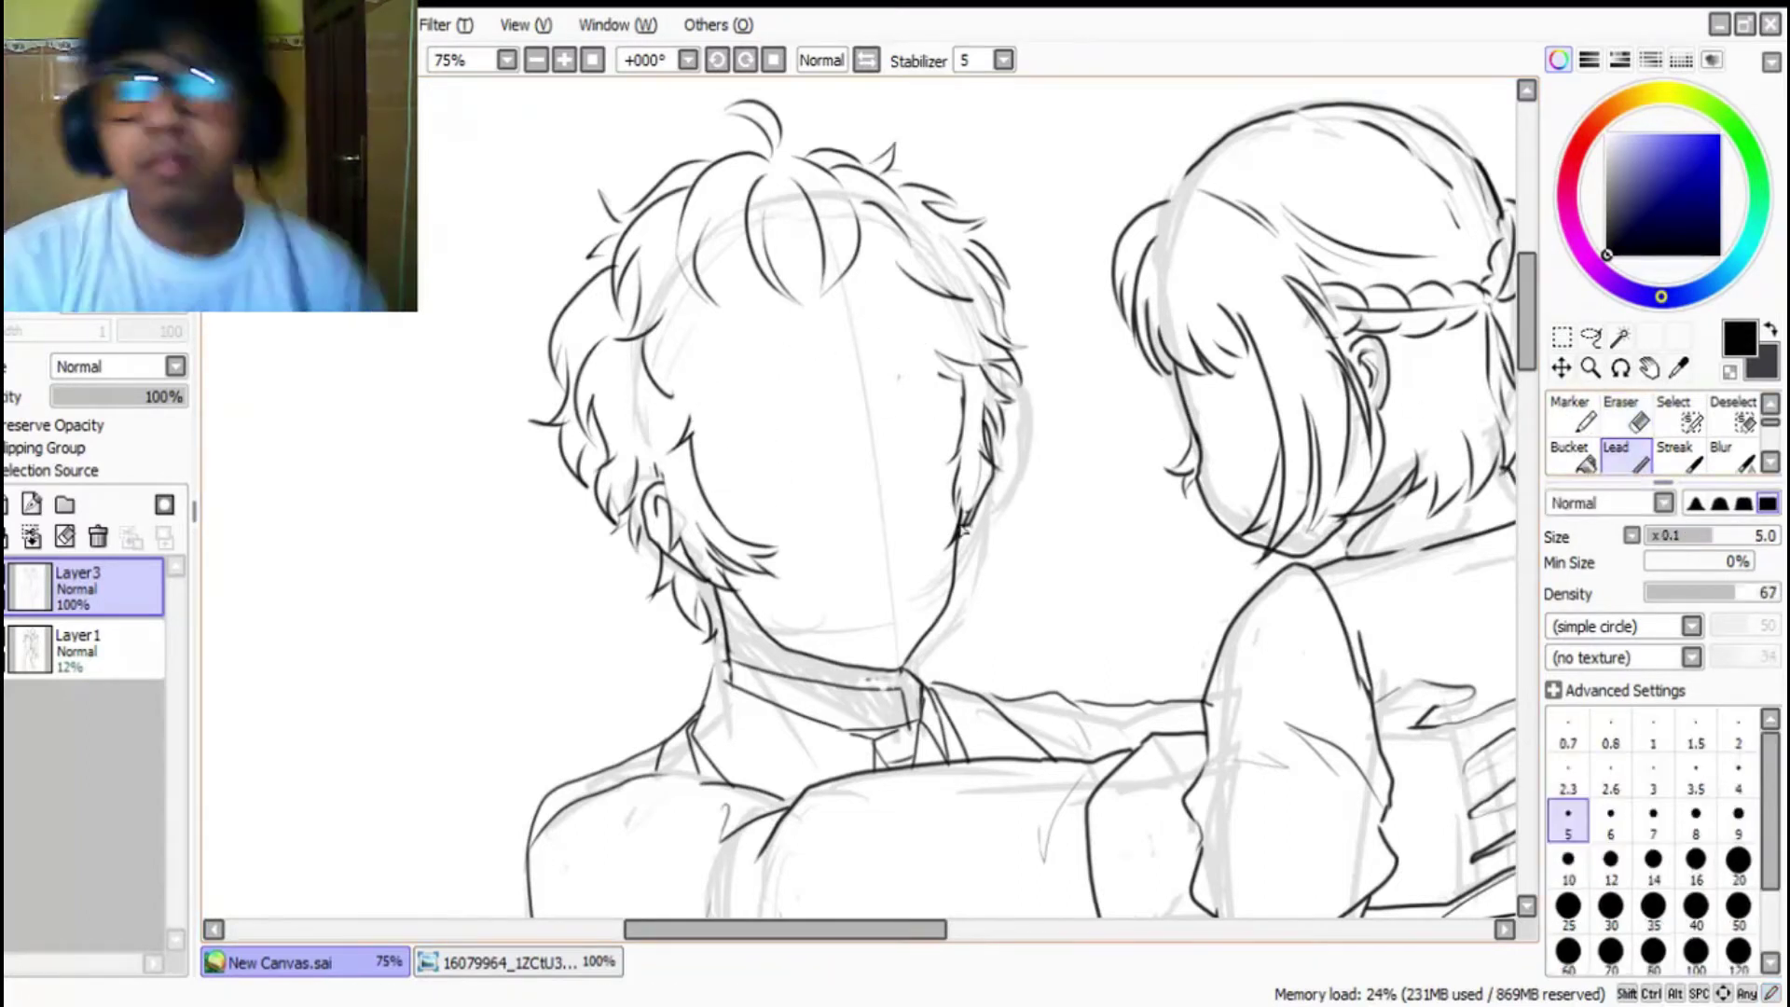
drag(719, 368, 719, 440)
drag(767, 317, 843, 428)
drag(804, 359, 866, 457)
mouse_move(852, 396)
mouse_down()
mouse_move(863, 464)
mouse_move(885, 350)
mouse_up()
mouse_move(883, 313)
mouse_down()
mouse_move(883, 467)
mouse_move(911, 313)
mouse_up()
drag(975, 363, 913, 333)
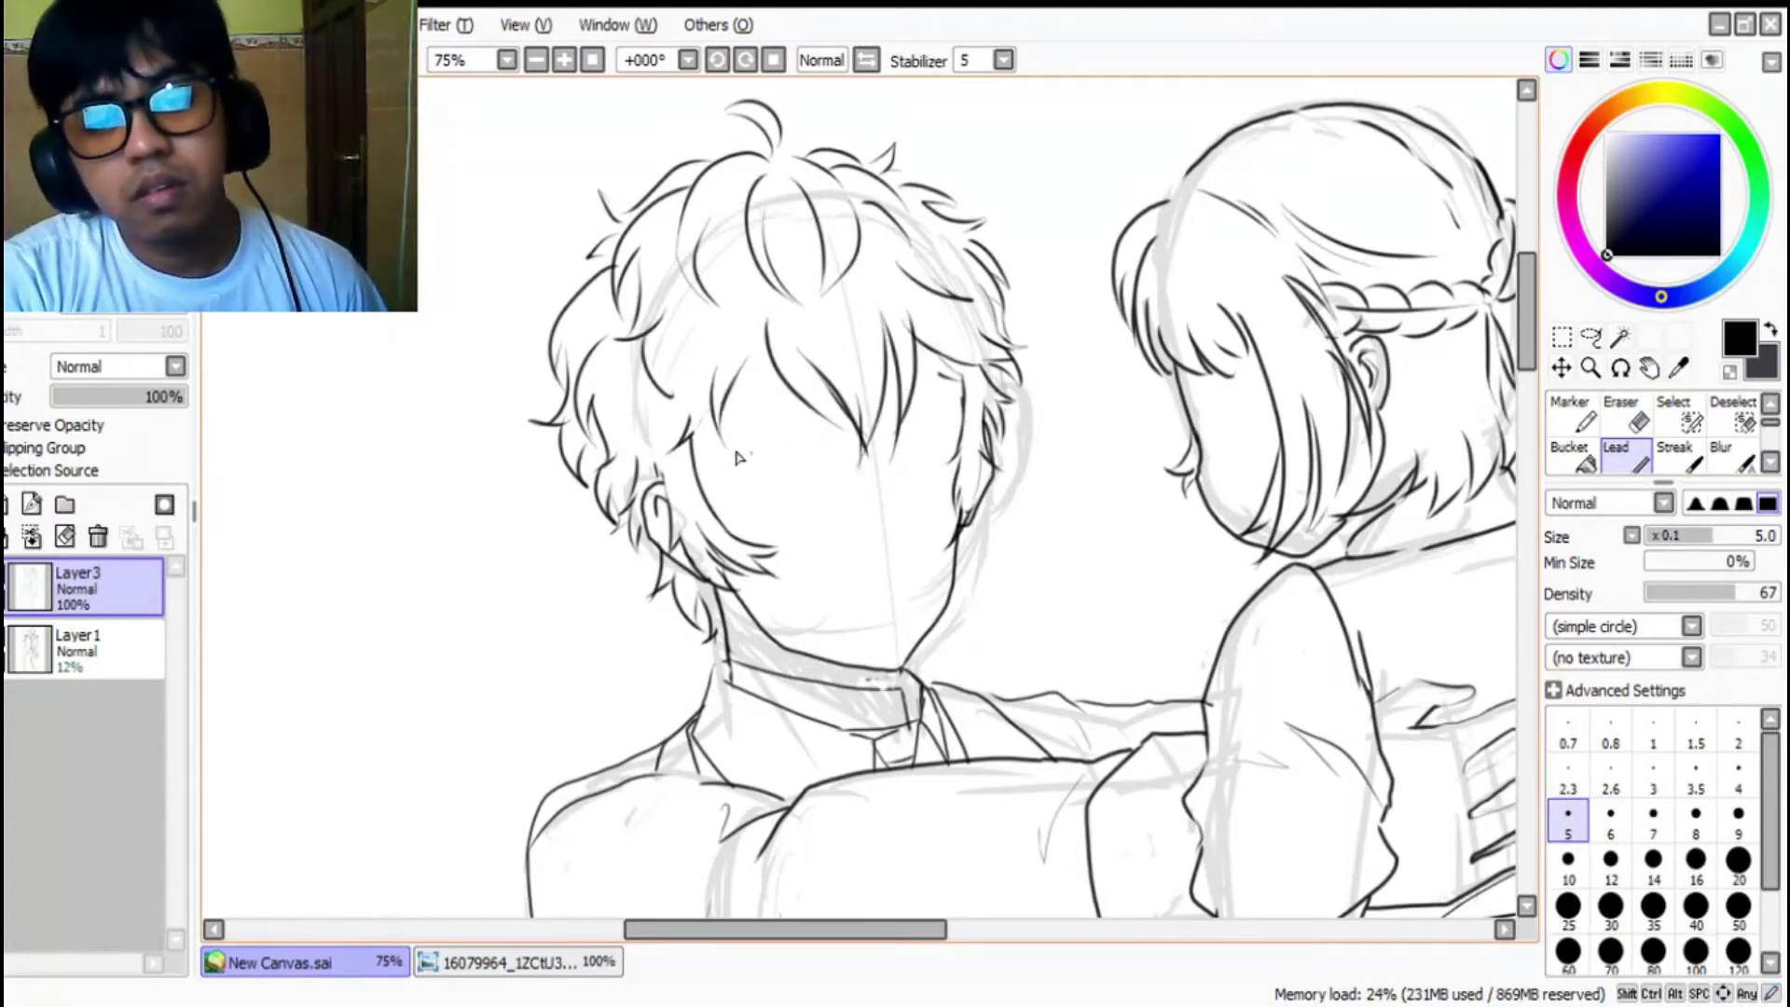
Step: Ink longer pointed locks in front of the man's ear on the side away from the woman
click(686, 1005)
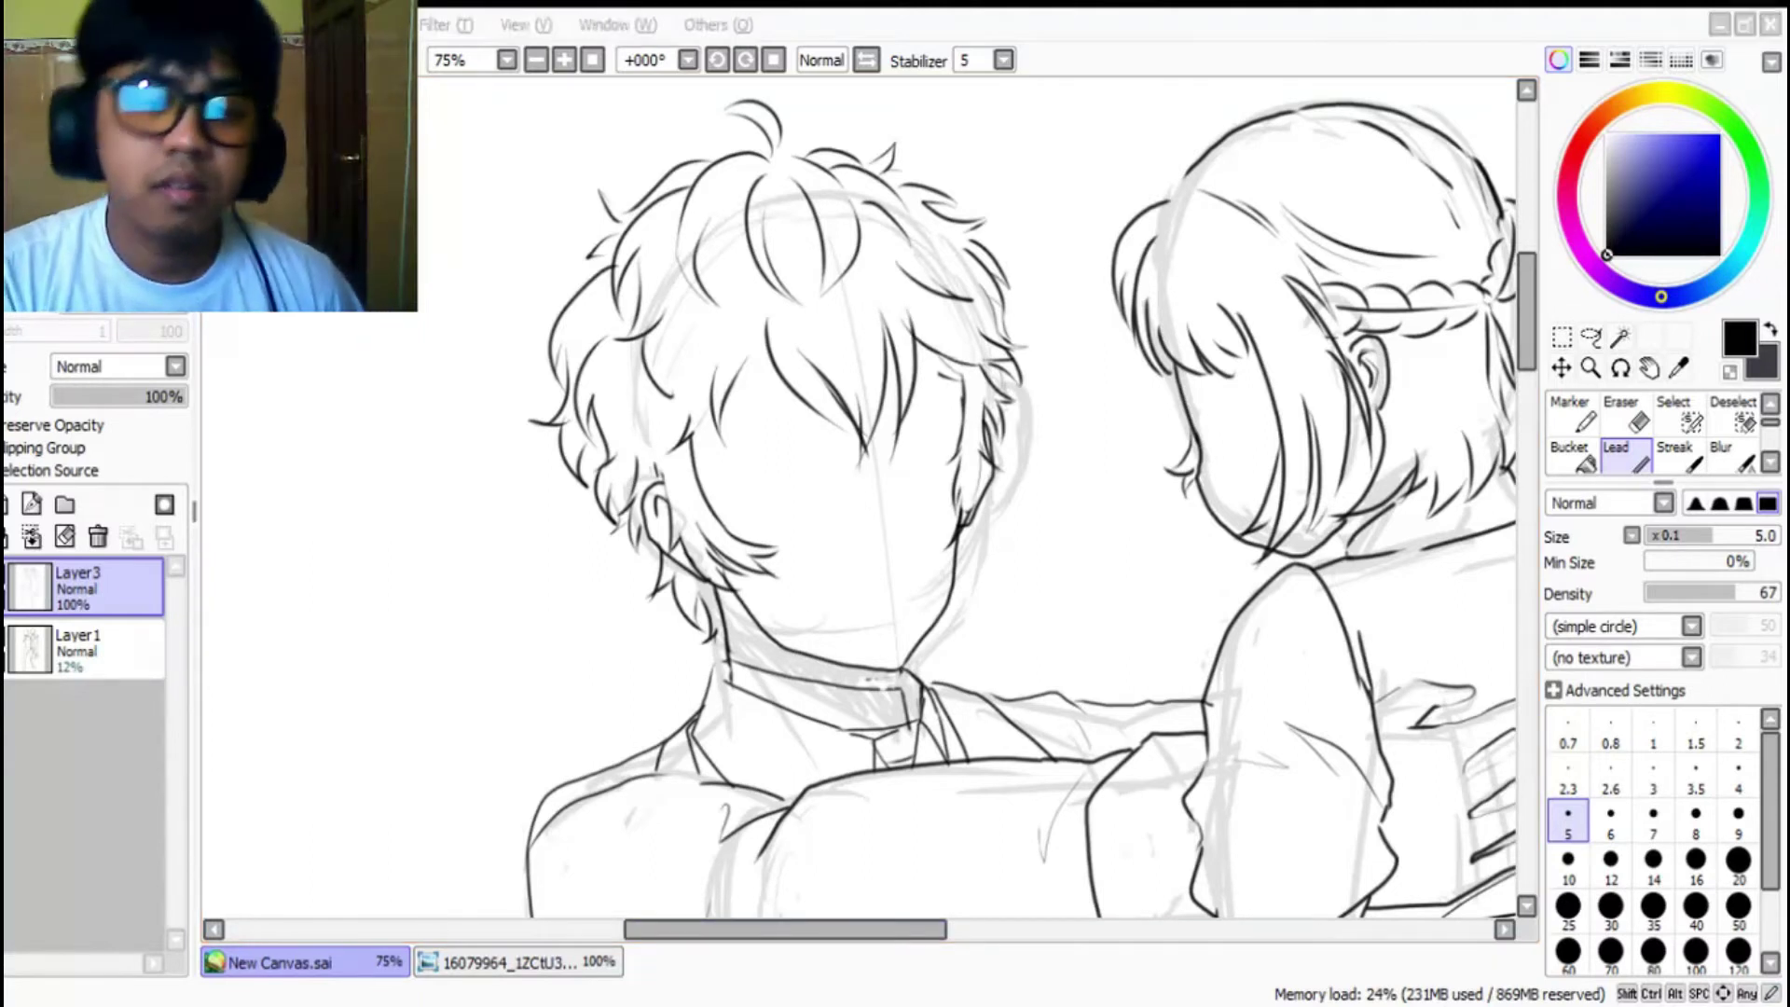
click(686, 1005)
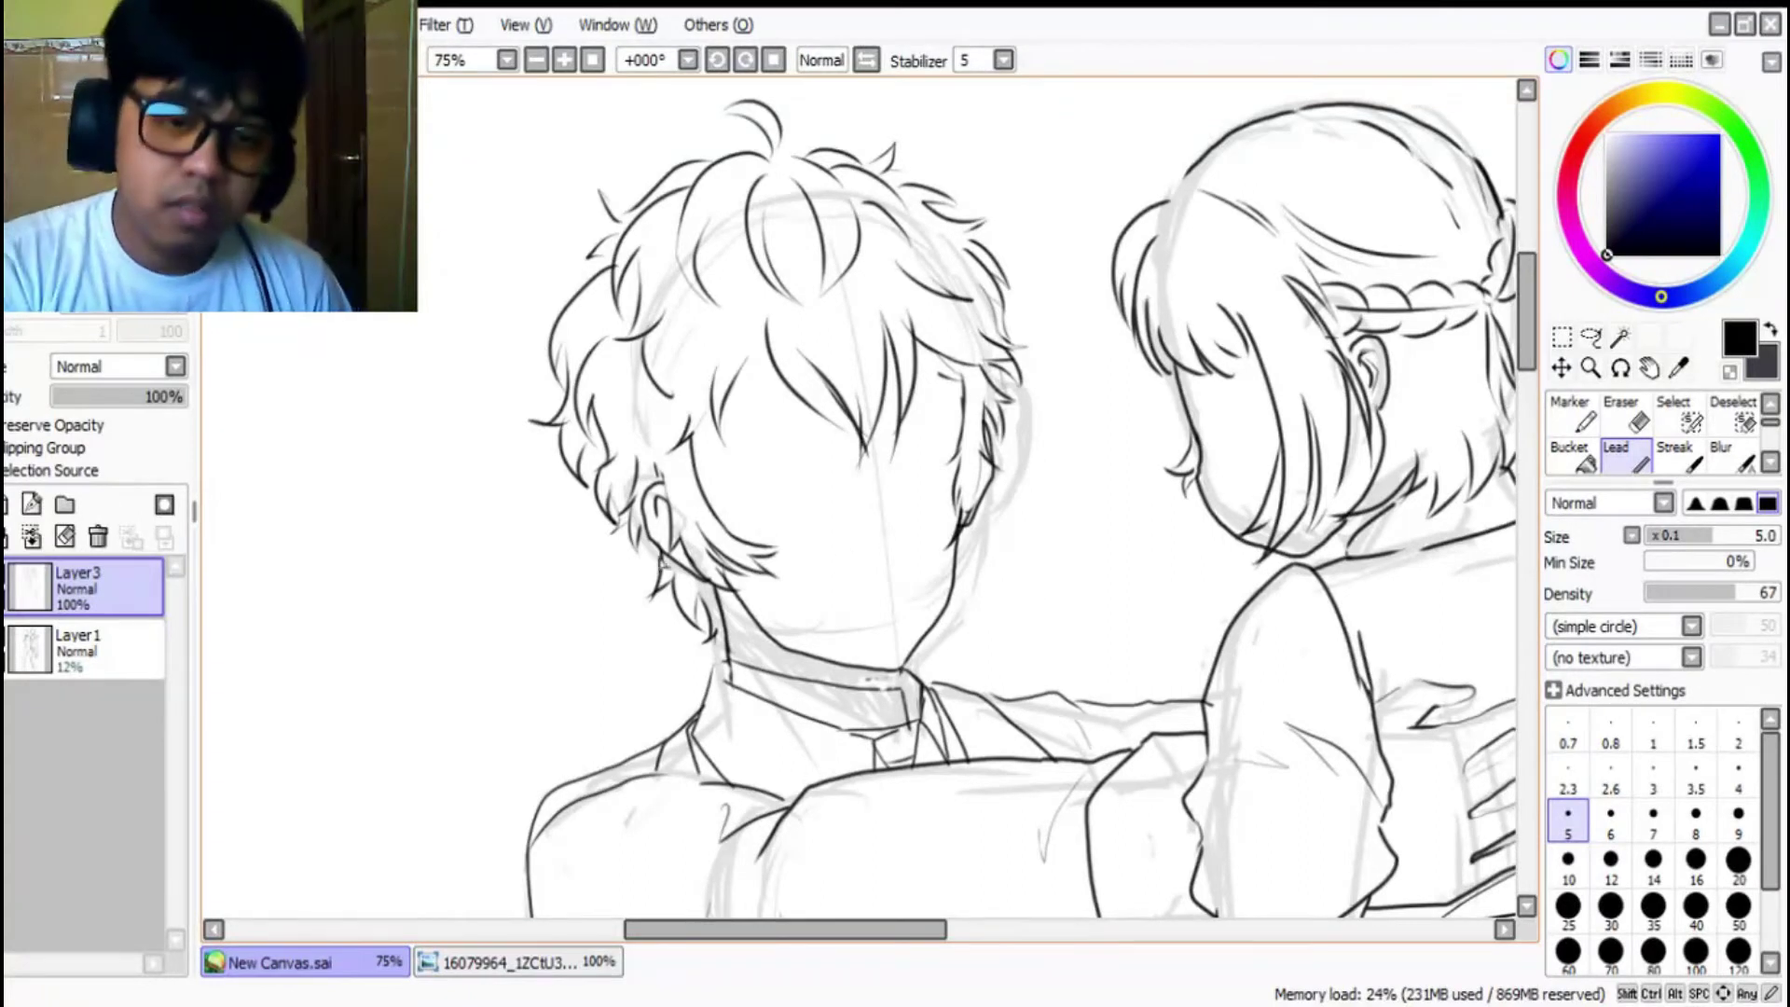
drag(663, 469, 682, 598)
mouse_move(673, 531)
mouse_down()
mouse_move(693, 591)
mouse_move(756, 628)
mouse_move(709, 575)
mouse_move(800, 623)
mouse_move(724, 503)
mouse_move(737, 553)
mouse_move(748, 567)
mouse_move(719, 469)
mouse_move(755, 539)
mouse_up()
mouse_move(733, 399)
mouse_down()
mouse_move(719, 457)
mouse_move(737, 503)
mouse_up()
Step: Ink longer pointed side locks beside the man's cheek on the side facing the woman
mouse_move(975, 418)
mouse_down()
mouse_move(923, 531)
mouse_move(946, 541)
mouse_move(932, 568)
mouse_move(996, 612)
mouse_up()
mouse_move(976, 589)
mouse_down()
mouse_move(998, 508)
mouse_move(989, 440)
mouse_move(1020, 536)
mouse_up()
key(ctrl+z)
key(ctrl+z)
key(ctrl+z)
mouse_move(1012, 424)
mouse_down()
mouse_move(993, 504)
mouse_move(997, 445)
mouse_up()
Step: Erase the overlapping face and hair lines inside the man's side locks on both sides of his face
key(e)
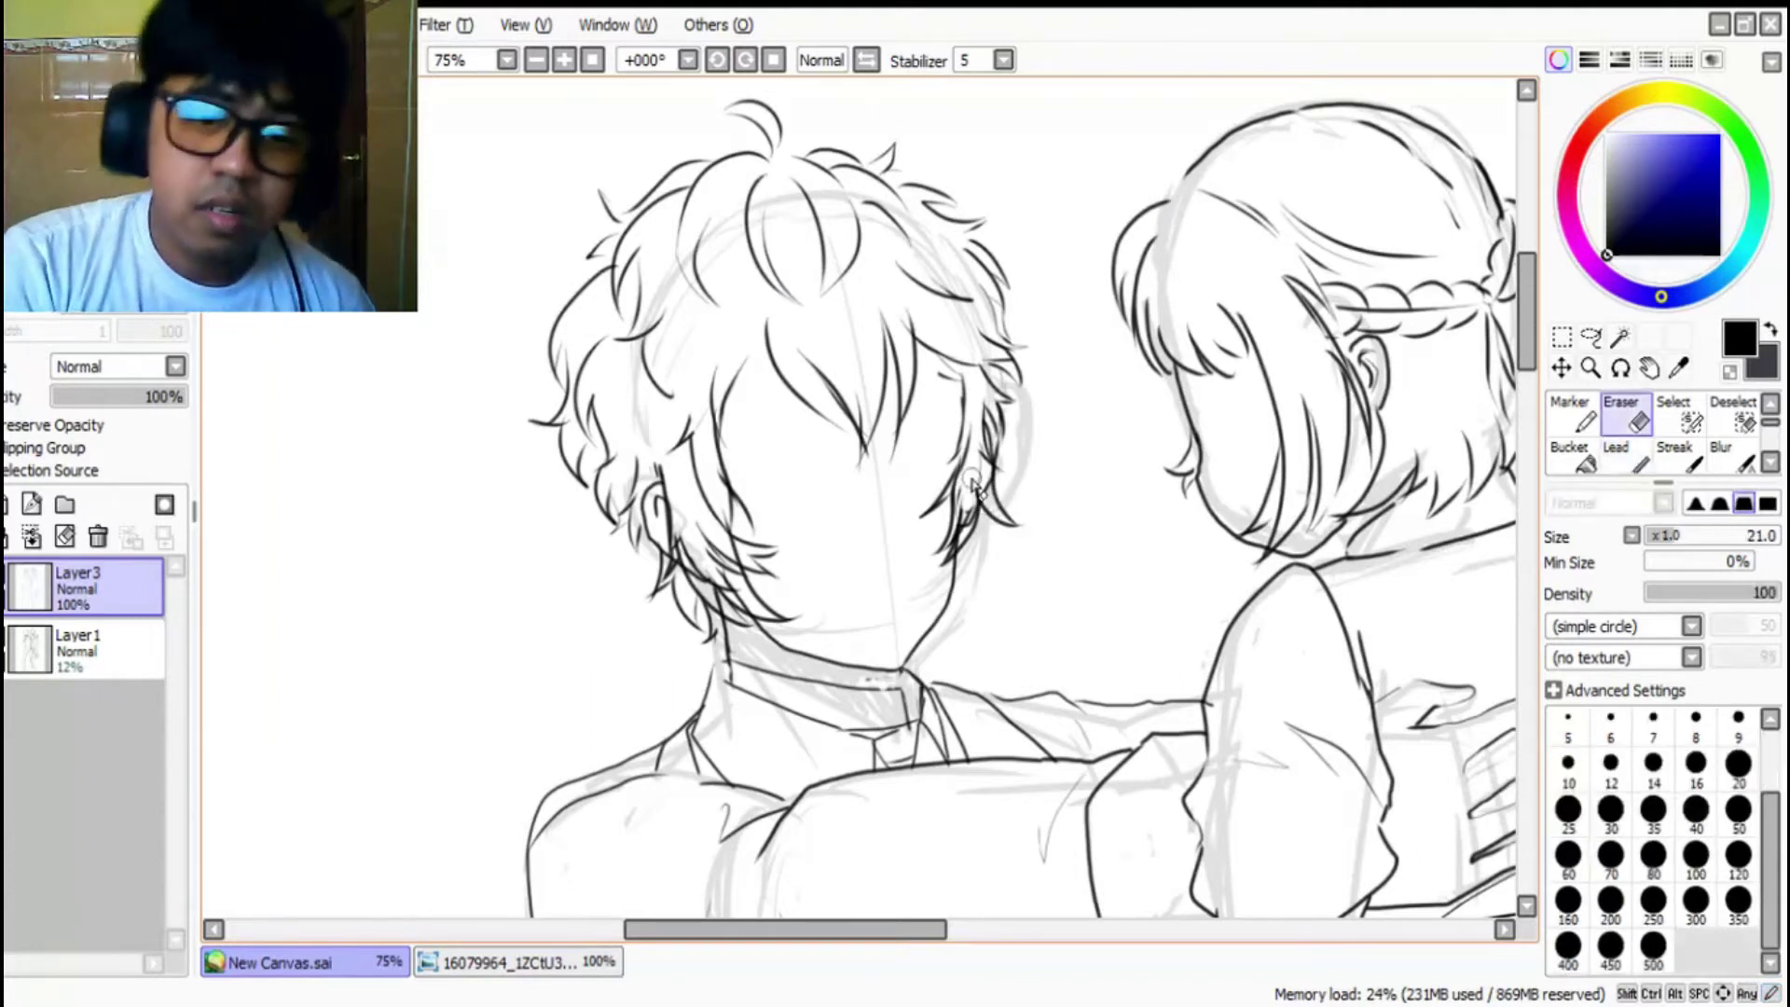
drag(974, 401, 980, 447)
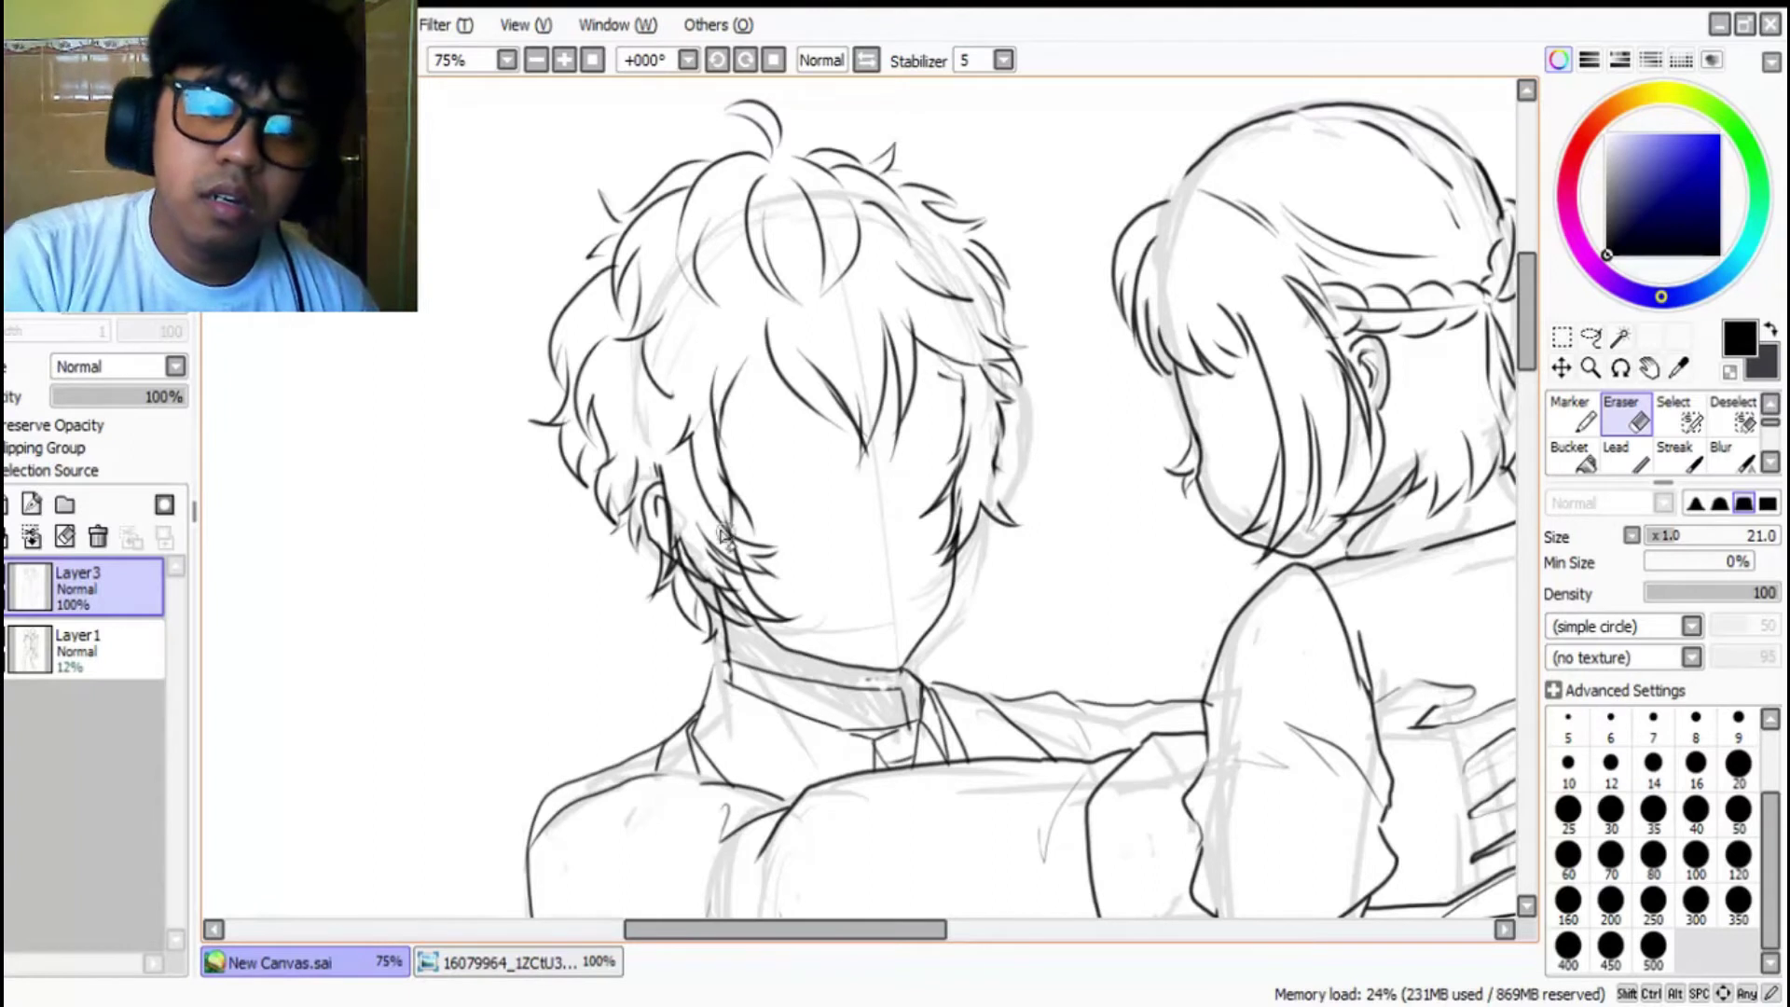
mouse_move(703, 493)
mouse_down()
mouse_move(742, 555)
mouse_move(694, 537)
mouse_move(745, 597)
mouse_move(679, 538)
mouse_move(726, 599)
mouse_up()
drag(706, 537, 716, 560)
mouse_move(707, 472)
mouse_down()
mouse_move(726, 528)
mouse_move(675, 528)
mouse_move(666, 559)
mouse_up()
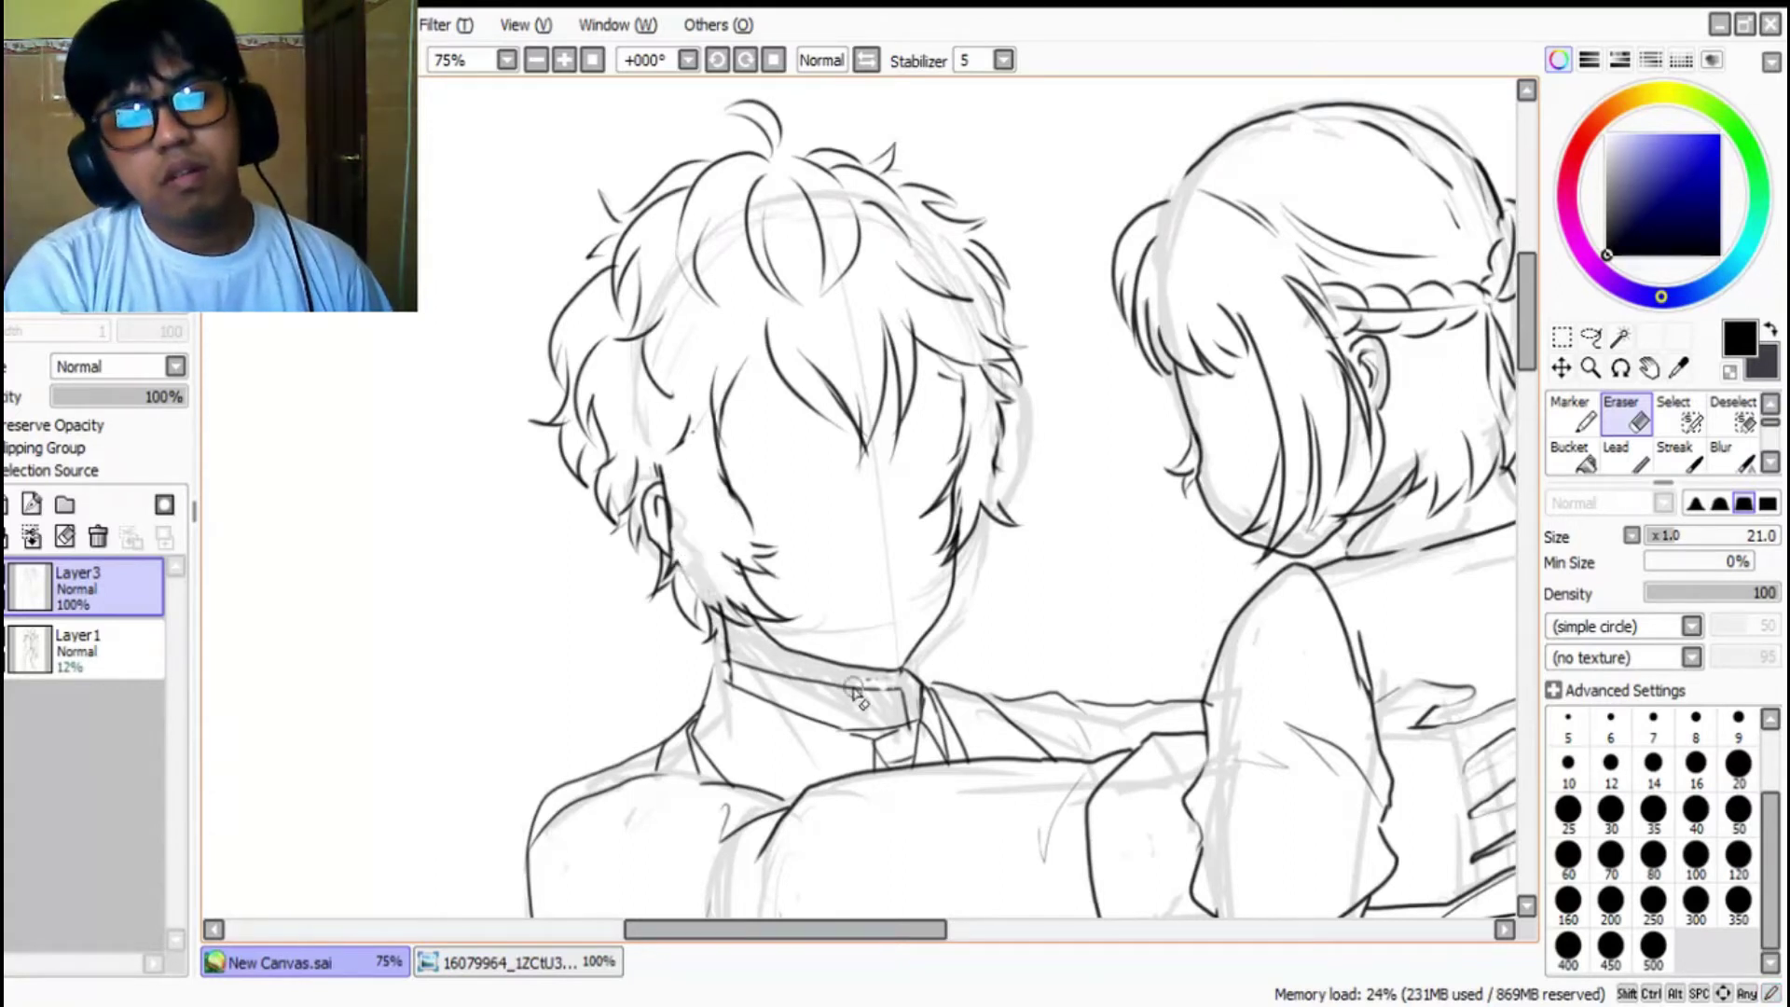
Step: Ink extra curly locks behind the man's ear and down to the nape of his neck
scroll(979, 550, down, 3)
scroll(993, 533, up, 3)
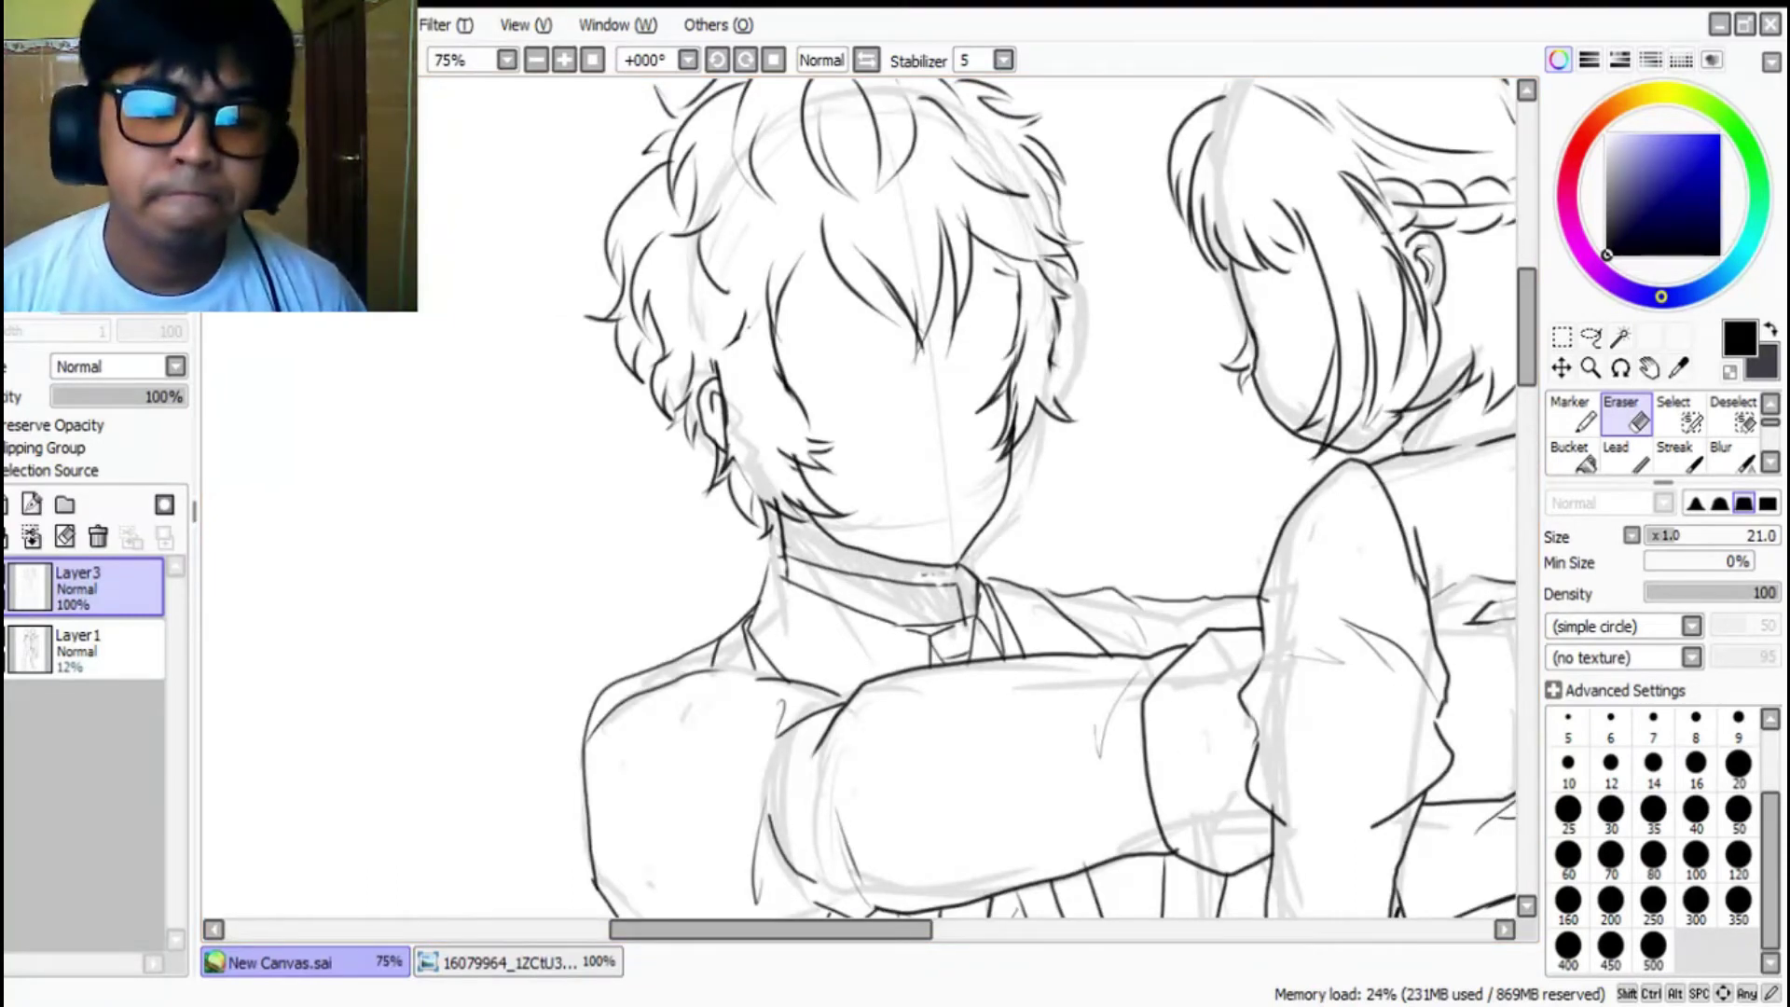
key(alt+Tab)
key(alt+Tab)
scroll(677, 367, down, 1)
scroll(677, 367, up, 1)
key(n)
drag(638, 370, 642, 424)
key(ctrl+z)
click(1628, 455)
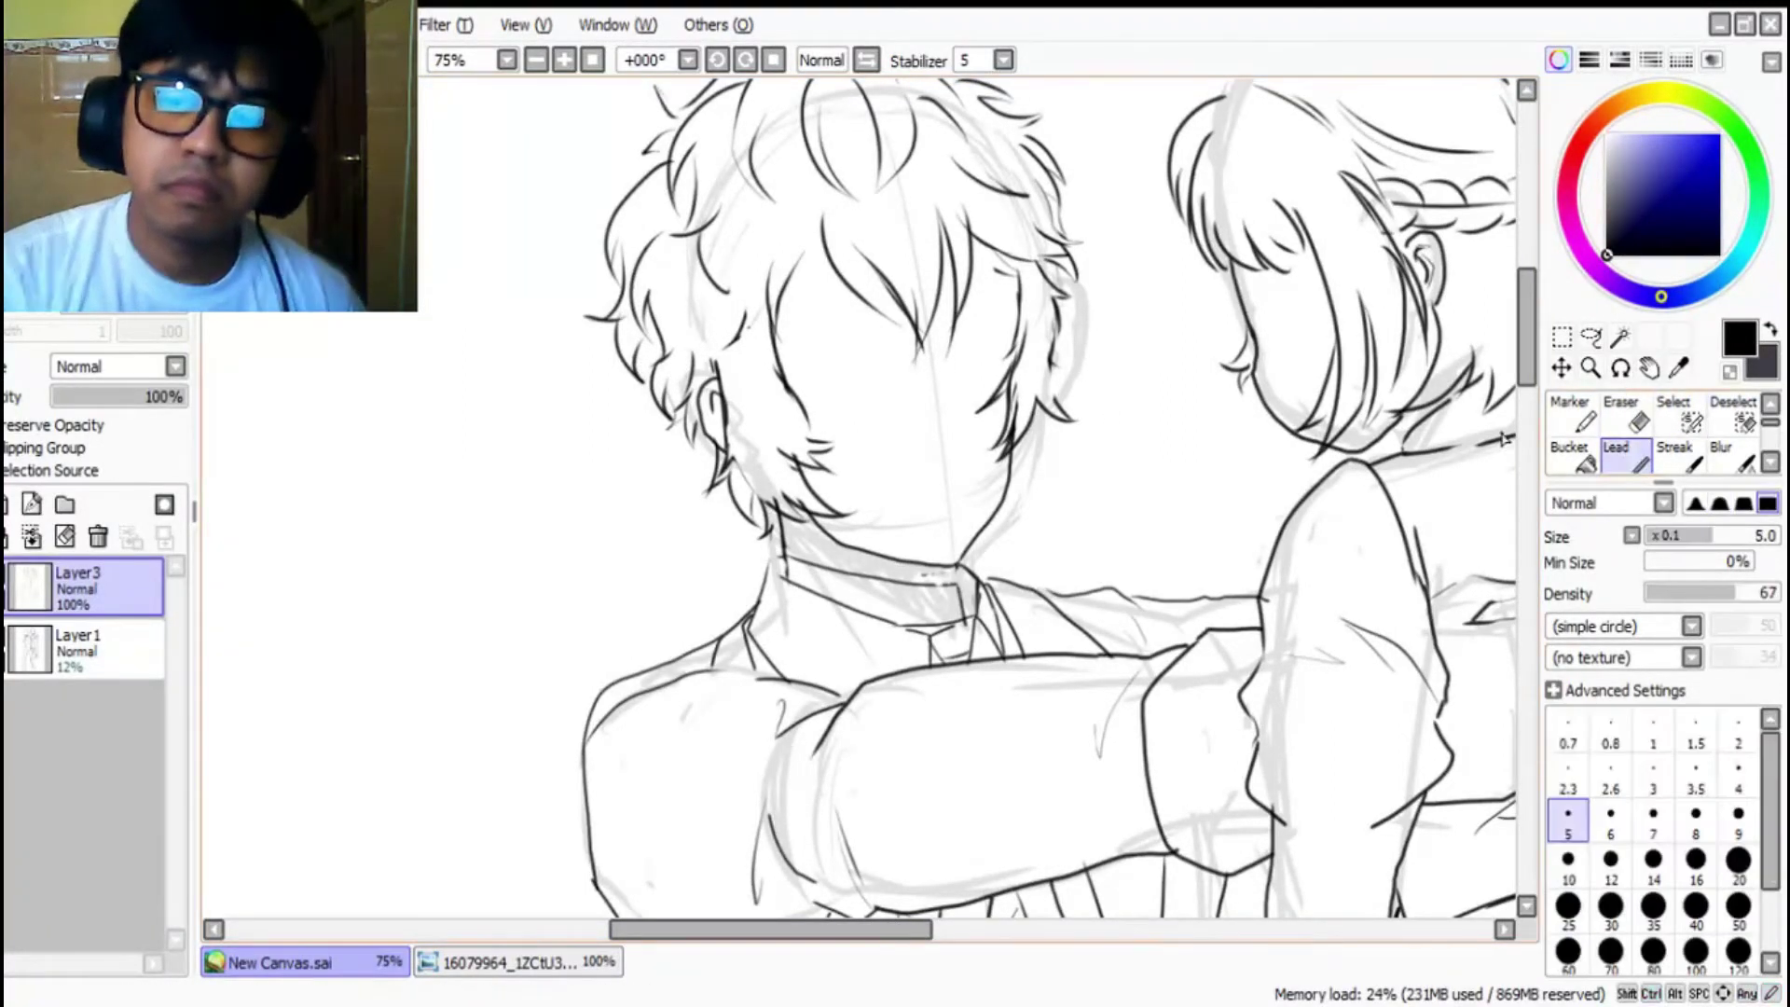
drag(635, 350, 659, 442)
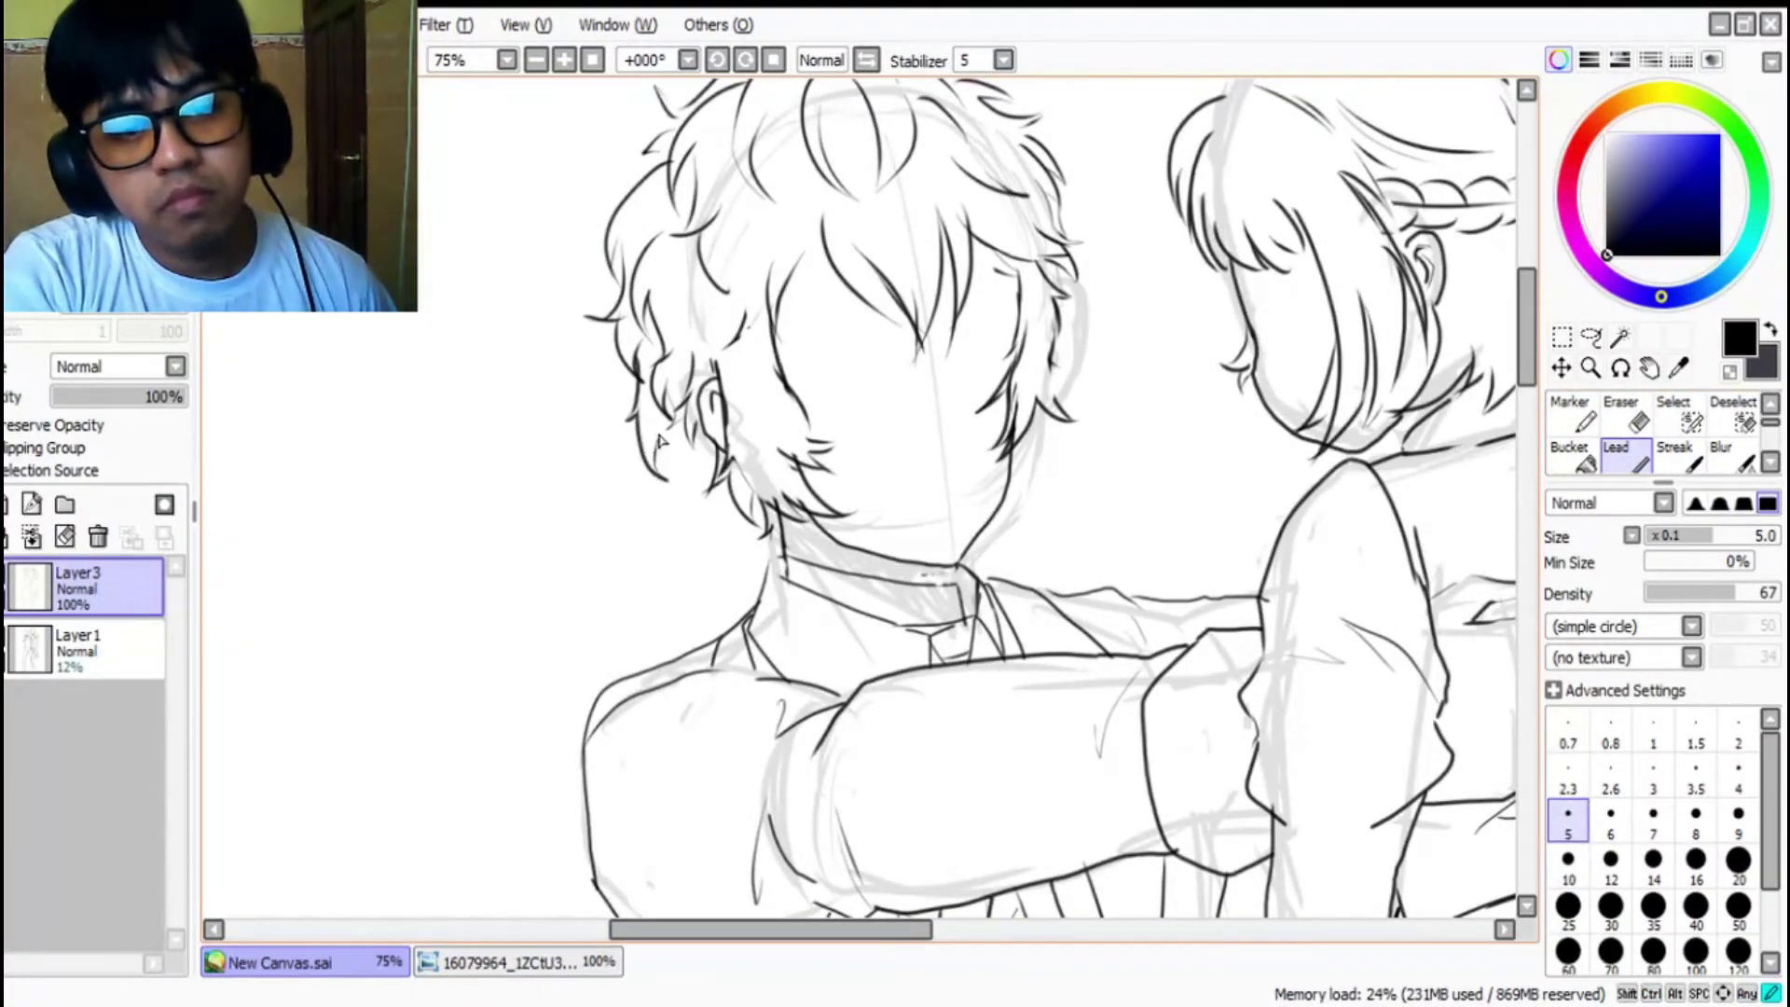
mouse_move(734, 506)
mouse_down()
mouse_move(760, 567)
mouse_move(753, 531)
mouse_move(760, 566)
mouse_move(773, 529)
mouse_up()
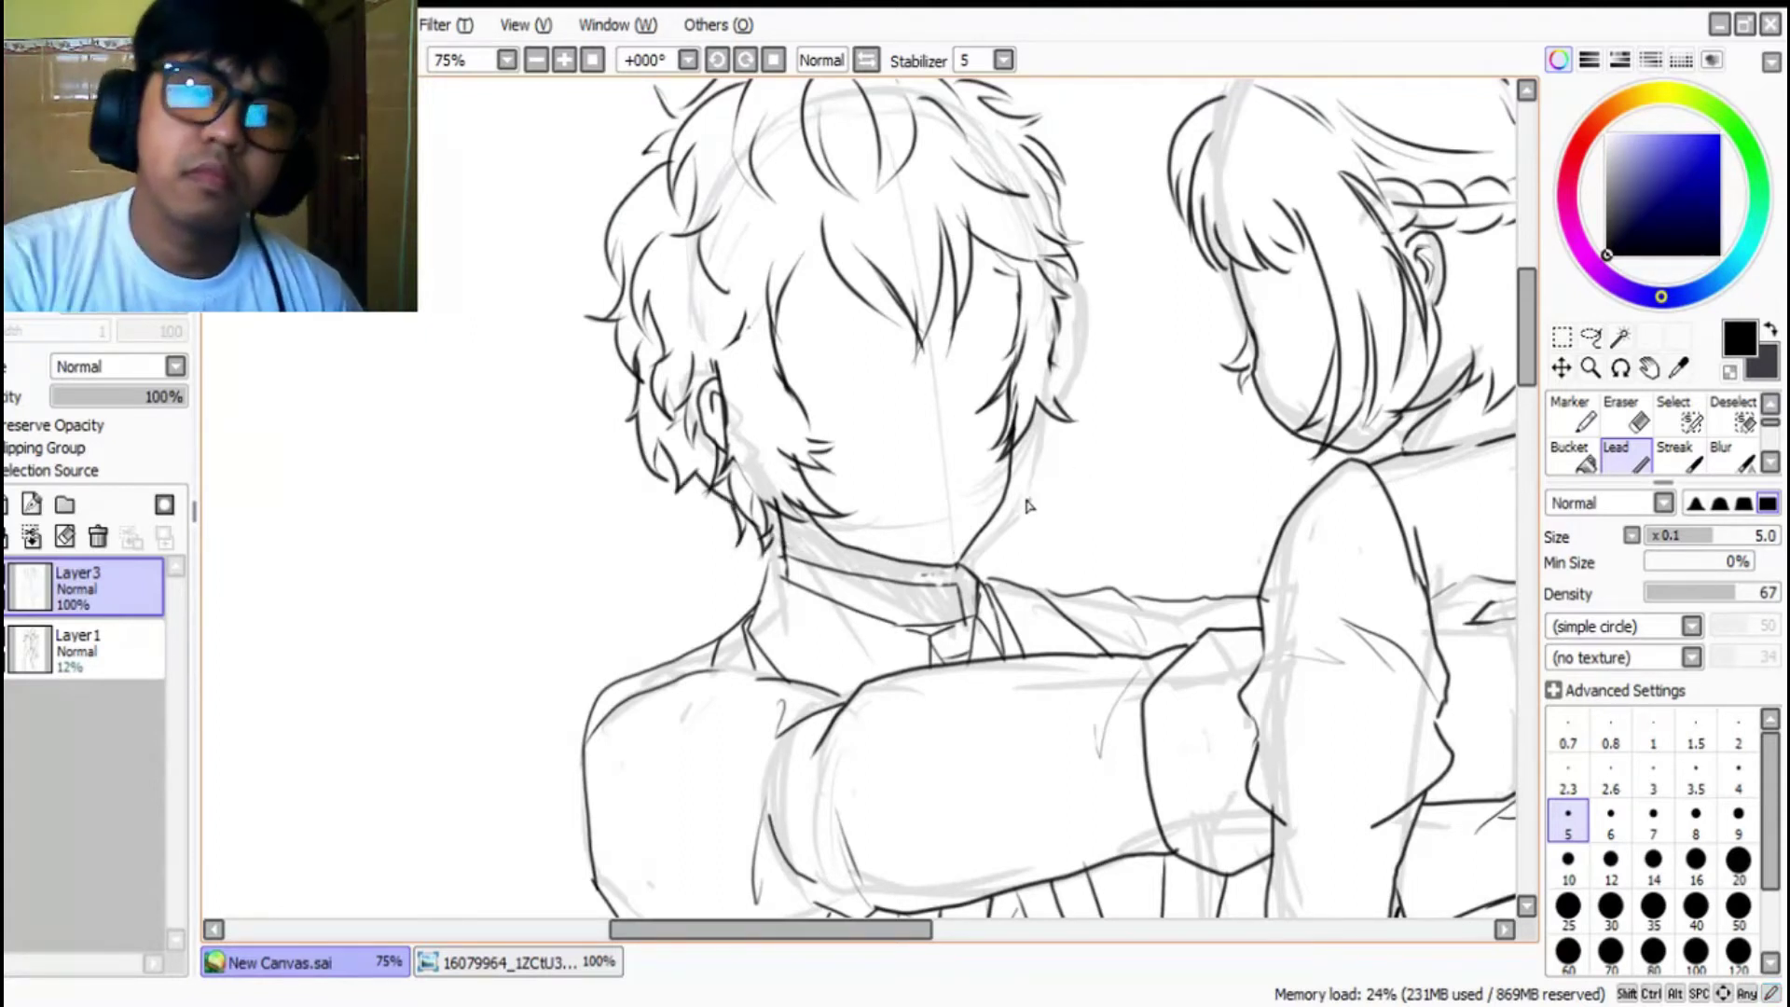
Step: Hide the rough sketch layer, Layer1, so only the line art shows around the man's face
scroll(923, 276, down, 3)
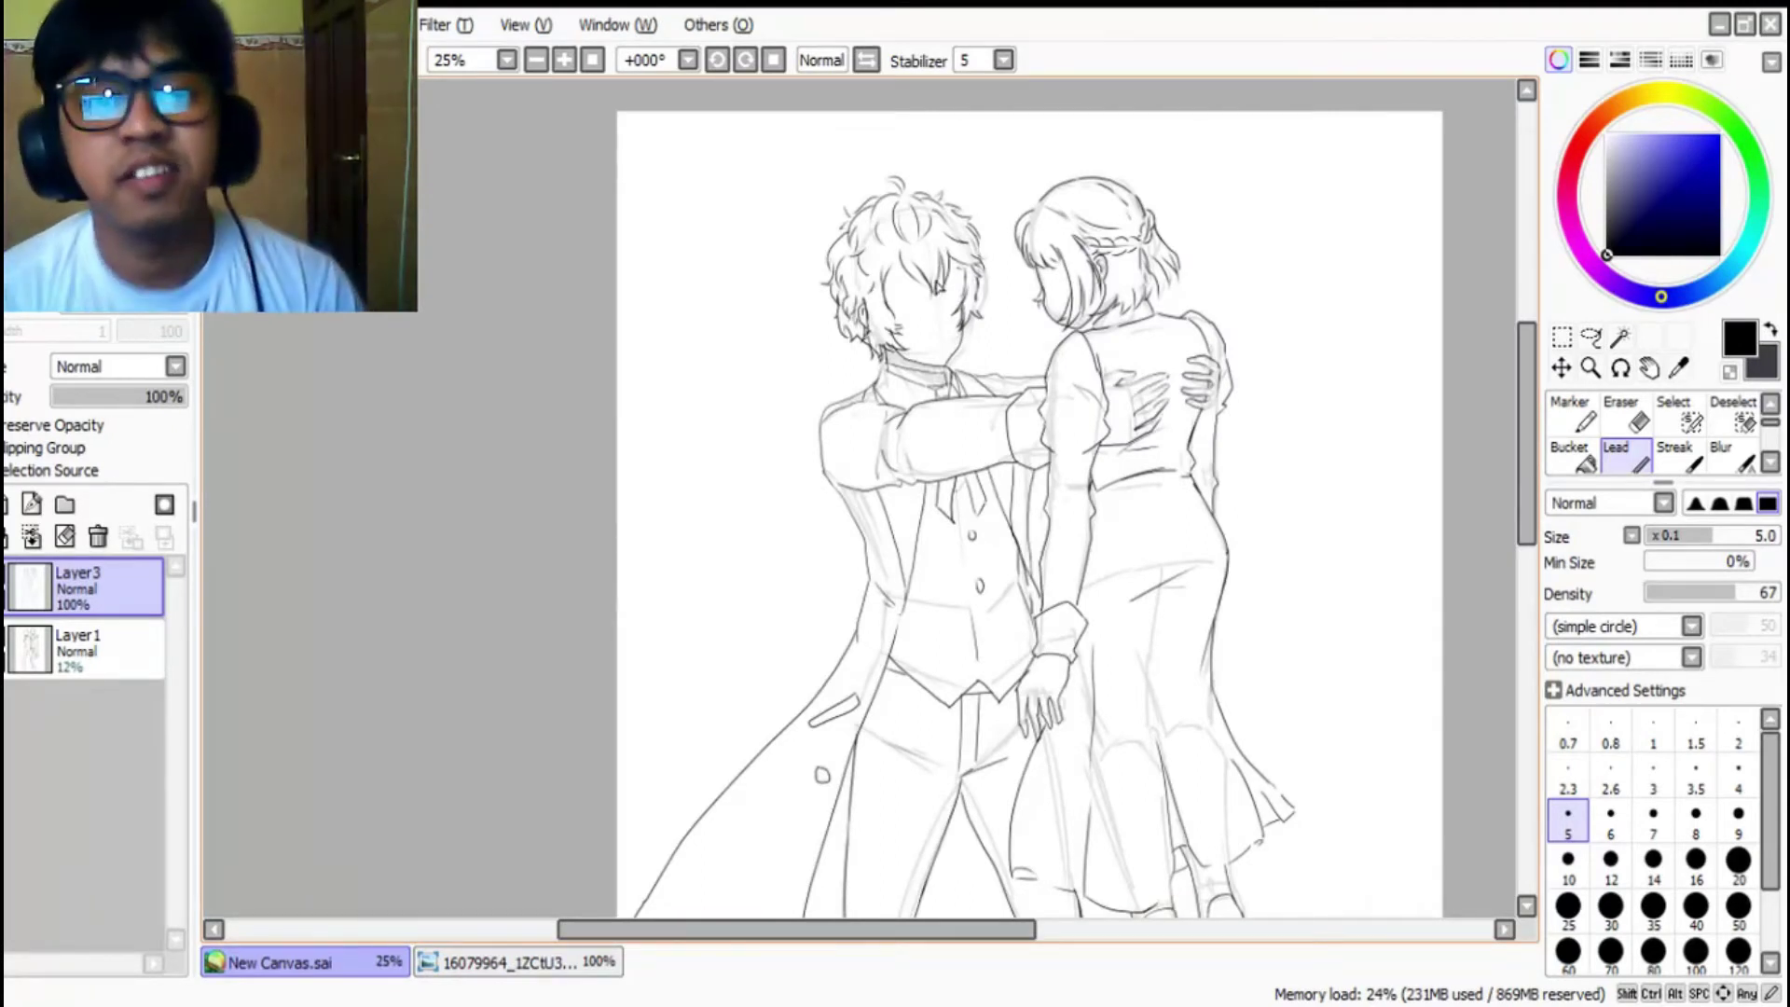
click(23, 637)
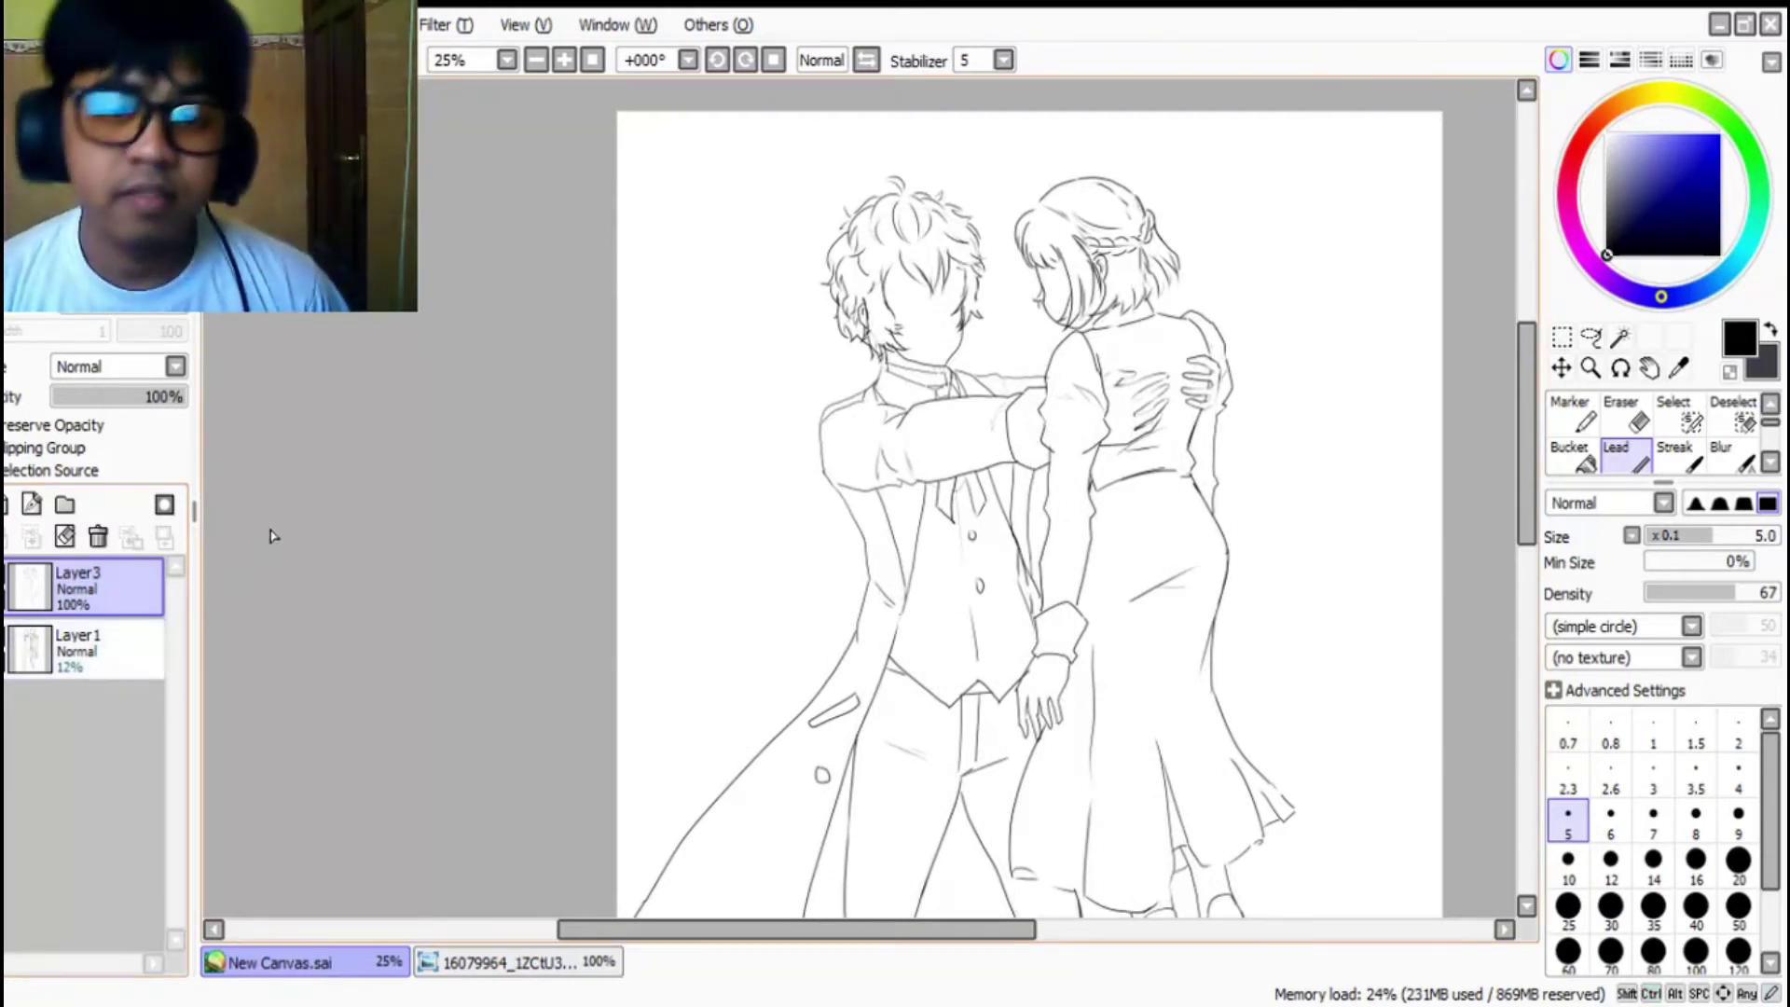
scroll(937, 165, up, 5)
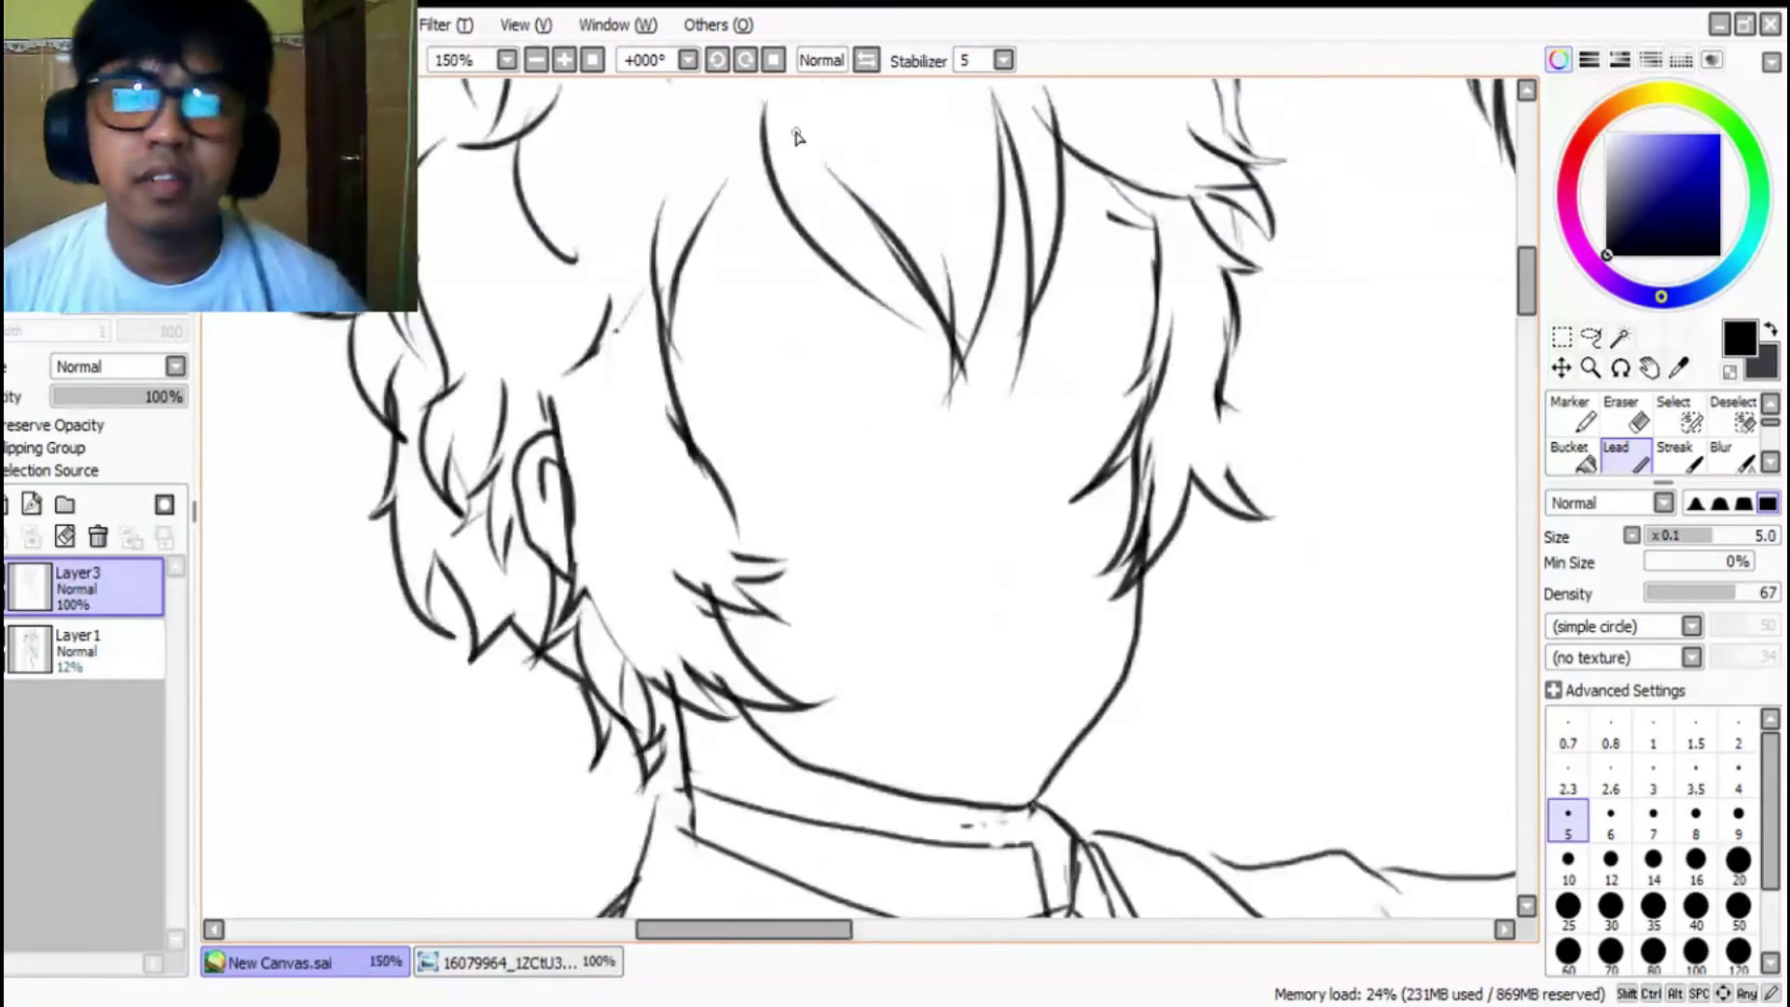
key(alt+Tab)
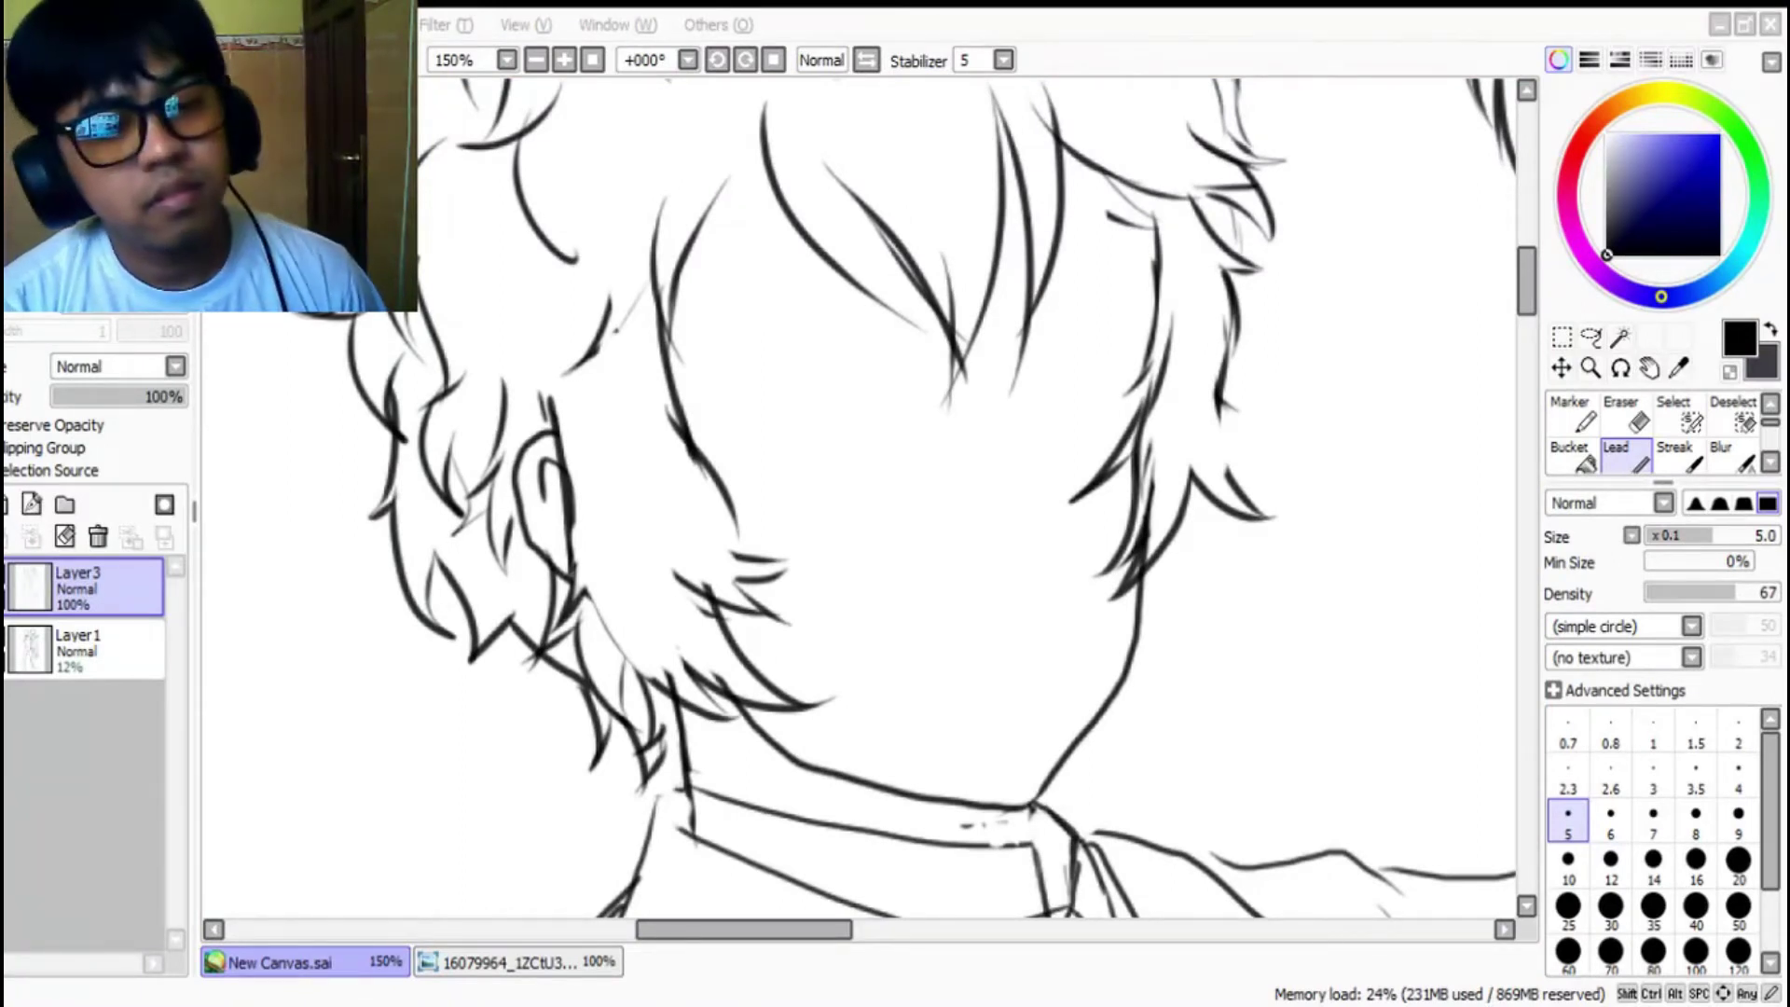
key(alt+Tab)
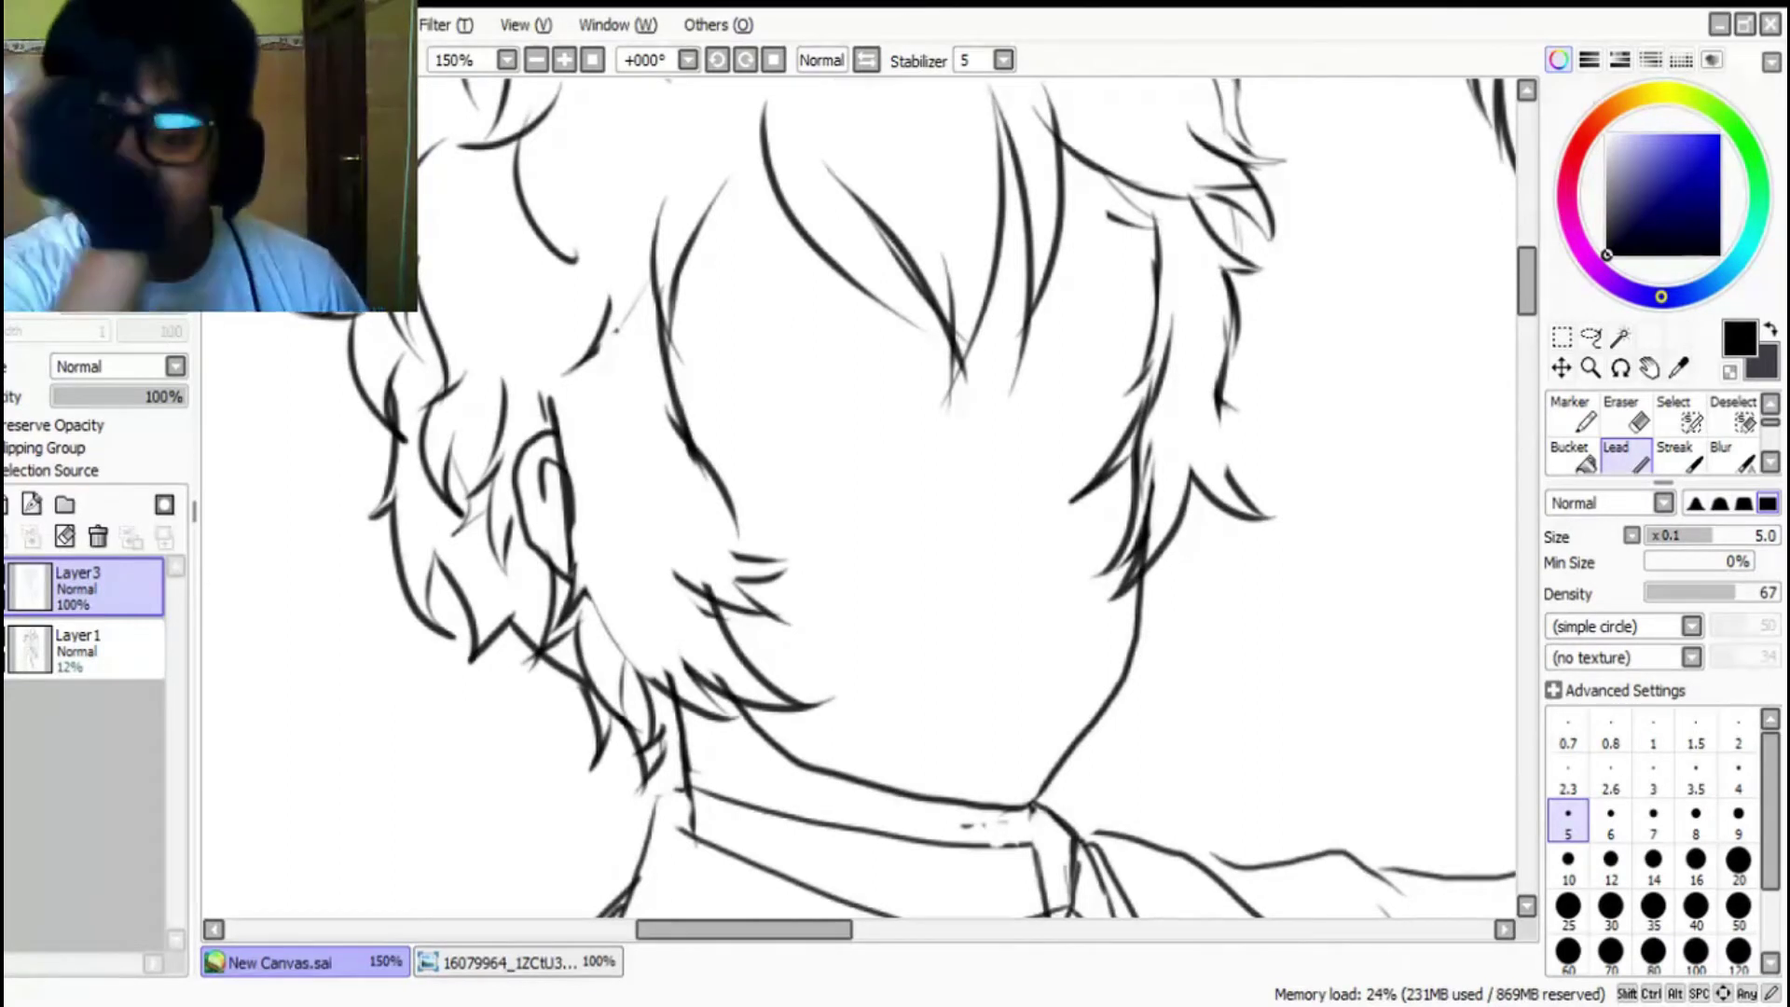
Step: Ink diagonal bandage lines across the man's face beneath the fringe, covering the eye away from the woman
drag(913, 325, 767, 519)
drag(708, 426, 844, 322)
mouse_move(763, 154)
mouse_down()
mouse_move(683, 241)
mouse_move(763, 155)
mouse_move(673, 323)
mouse_up()
drag(716, 262, 770, 226)
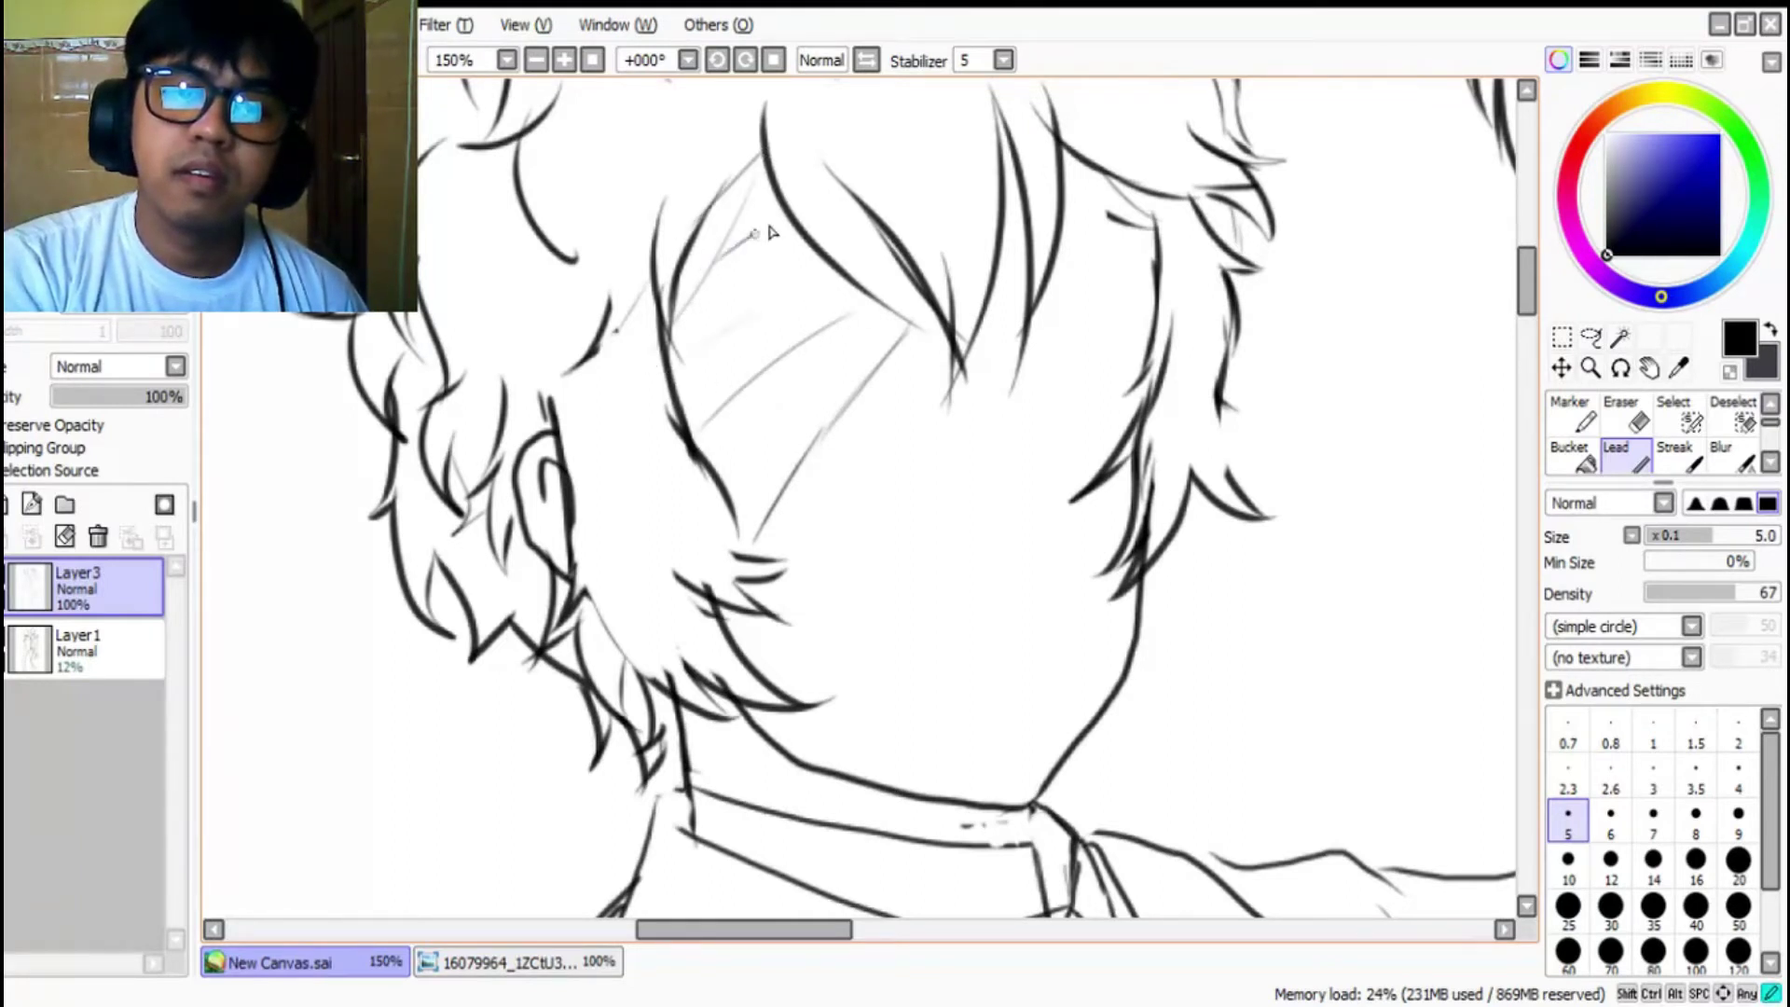
Step: Ink the man's uncovered eye with an arched upper lid, round iris, small pupil and eyelid crease
mouse_move(998, 303)
mouse_down()
mouse_move(1106, 264)
mouse_move(1142, 285)
mouse_move(1072, 270)
mouse_up()
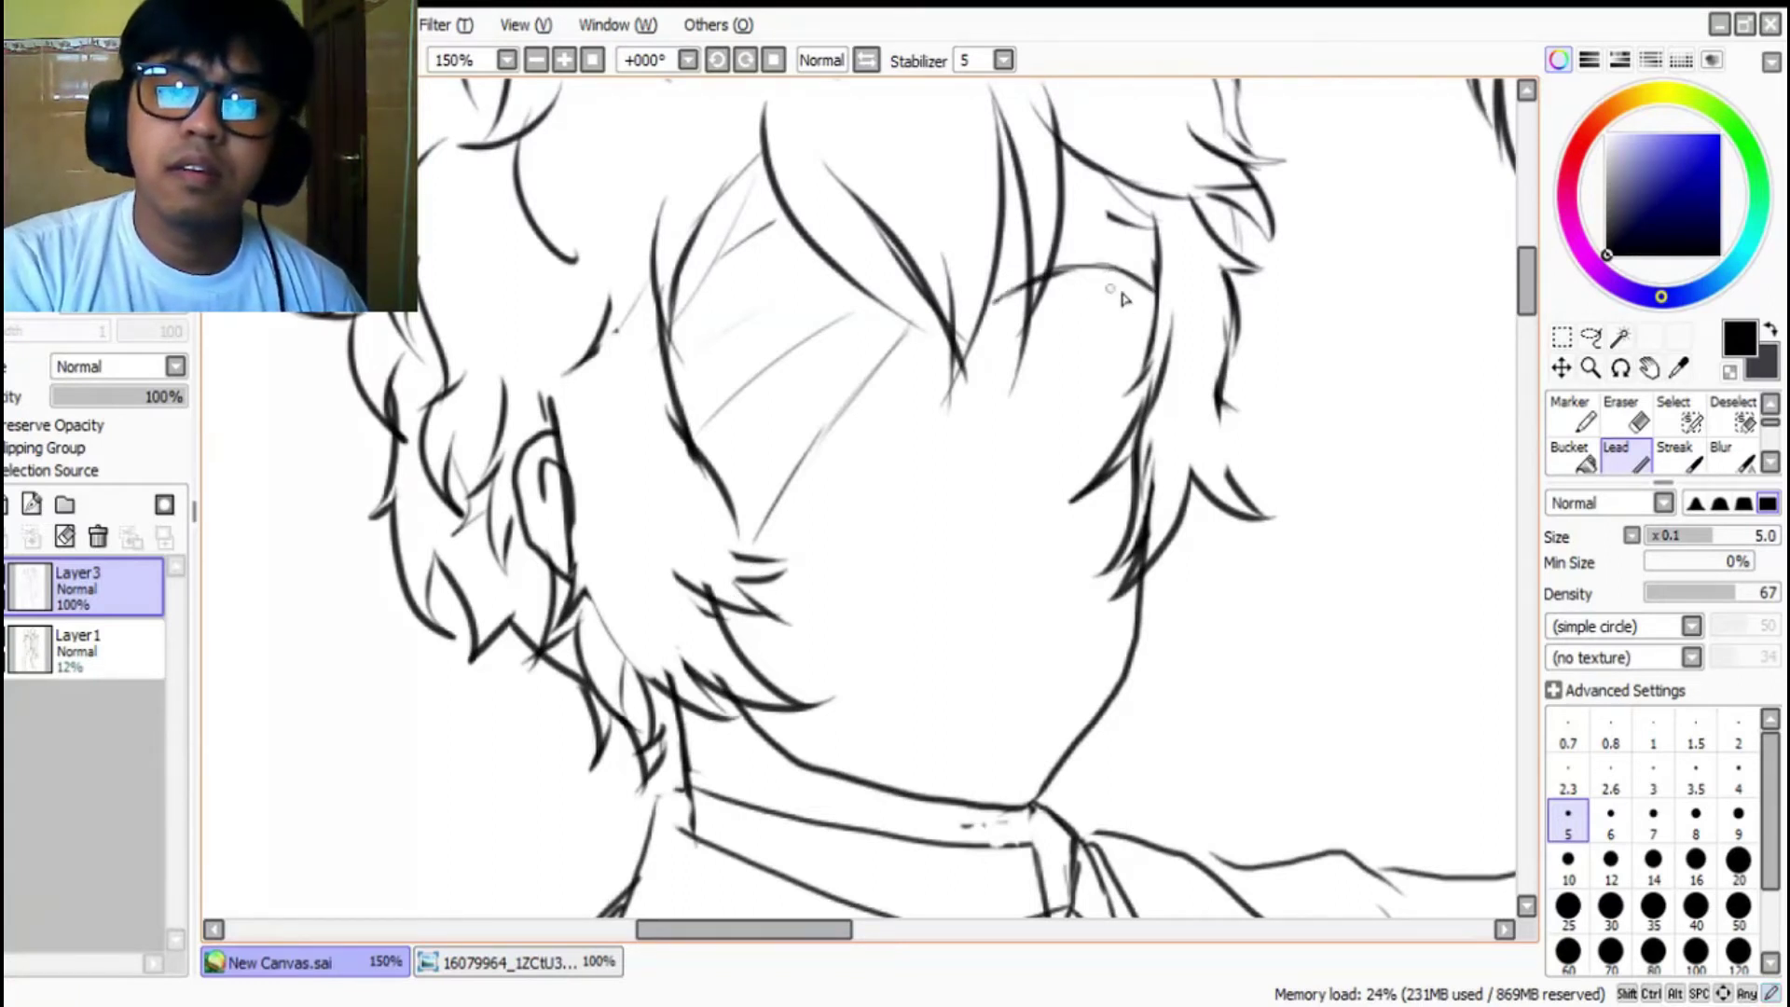
drag(1143, 319, 1114, 360)
mouse_move(1023, 288)
mouse_down()
mouse_move(996, 326)
mouse_move(1086, 350)
mouse_up()
mouse_move(1111, 275)
mouse_down()
mouse_move(1095, 360)
mouse_move(1035, 337)
mouse_move(1030, 299)
mouse_move(1080, 355)
mouse_move(1081, 308)
mouse_up()
mouse_move(978, 275)
mouse_down()
mouse_move(1018, 266)
mouse_move(989, 287)
mouse_move(1005, 267)
mouse_move(1118, 268)
mouse_move(1075, 254)
mouse_move(992, 275)
mouse_move(1040, 254)
mouse_move(1107, 271)
mouse_up()
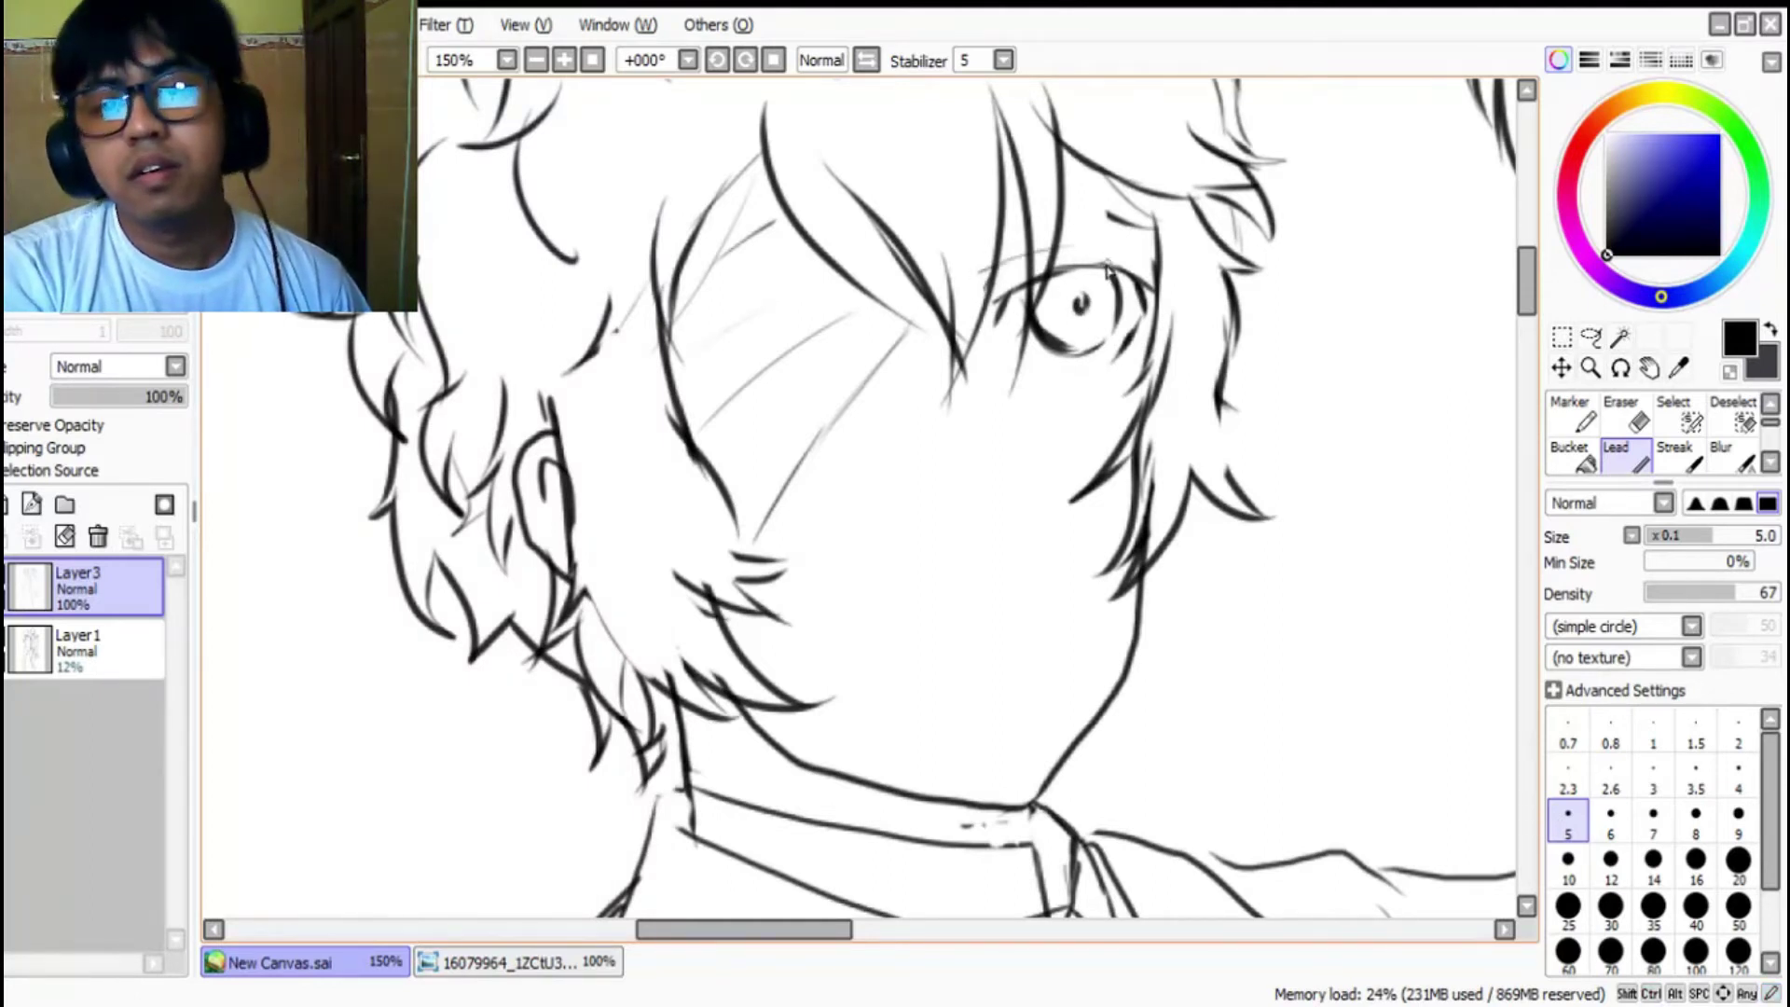
Step: Ink a slanted eyebrow above the man's uncovered eye and a small pointed nose below it
drag(927, 184, 1128, 156)
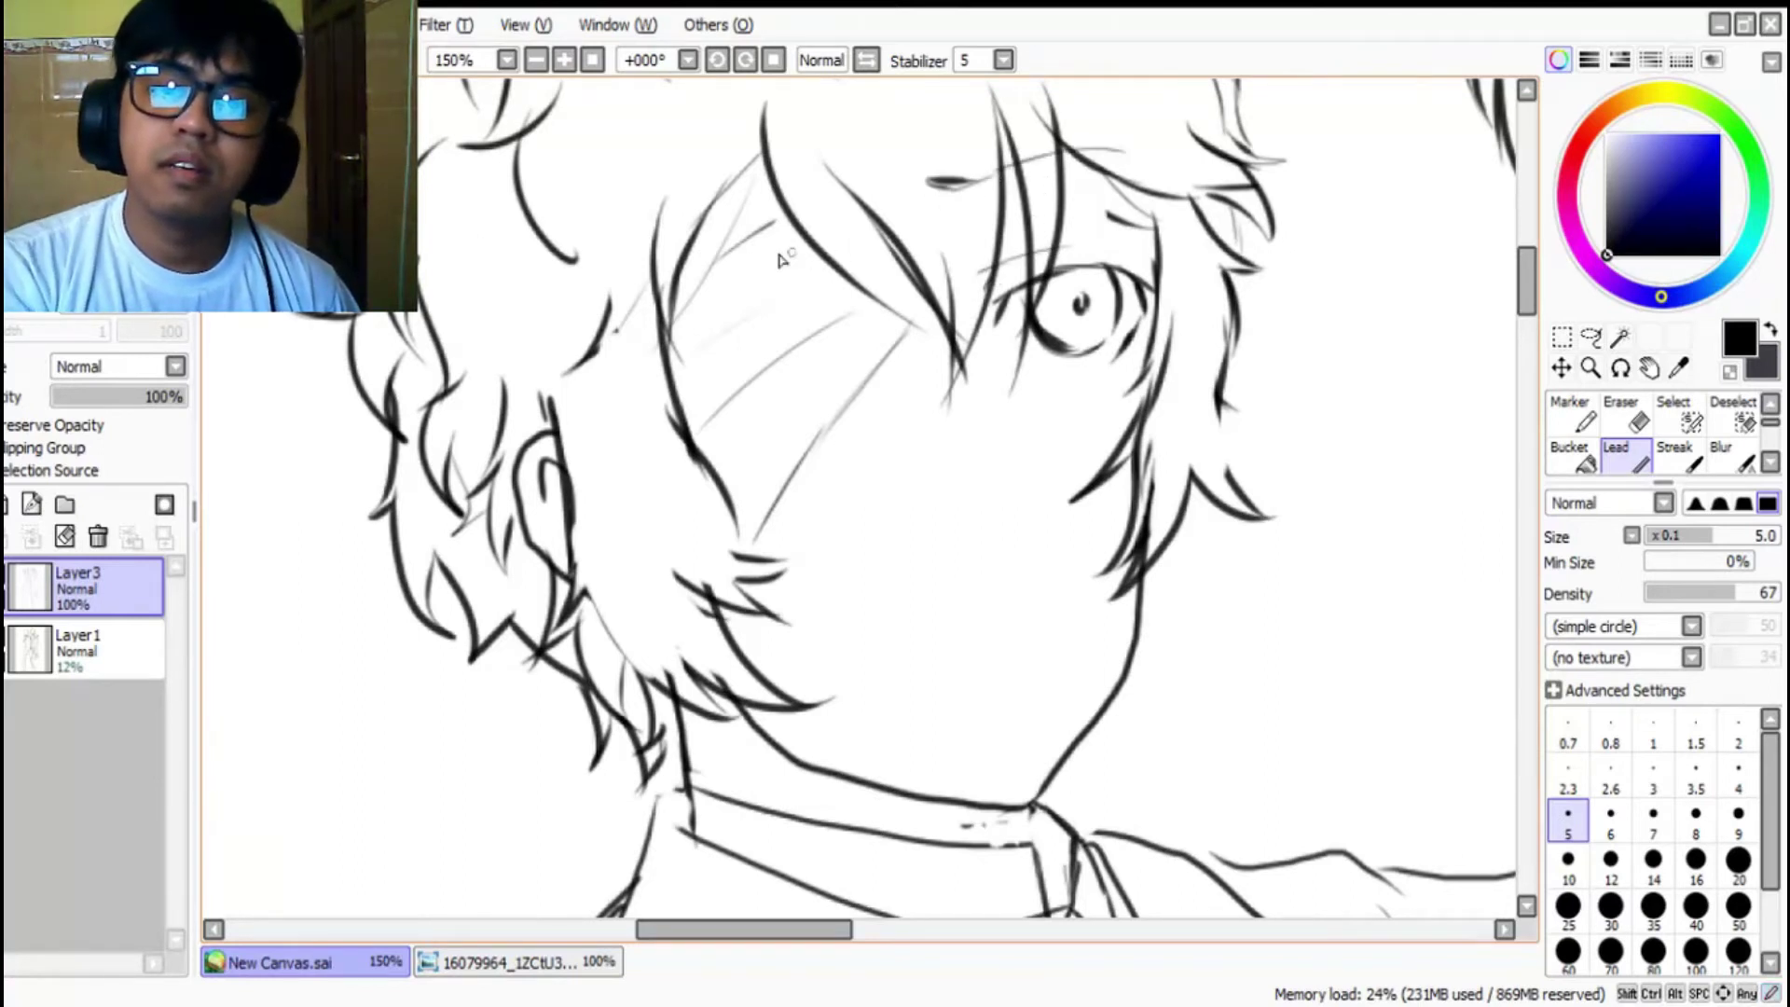
key(ctrl+z)
key(ctrl+z)
mouse_move(974, 173)
mouse_down()
mouse_move(1108, 139)
mouse_move(1166, 139)
mouse_up()
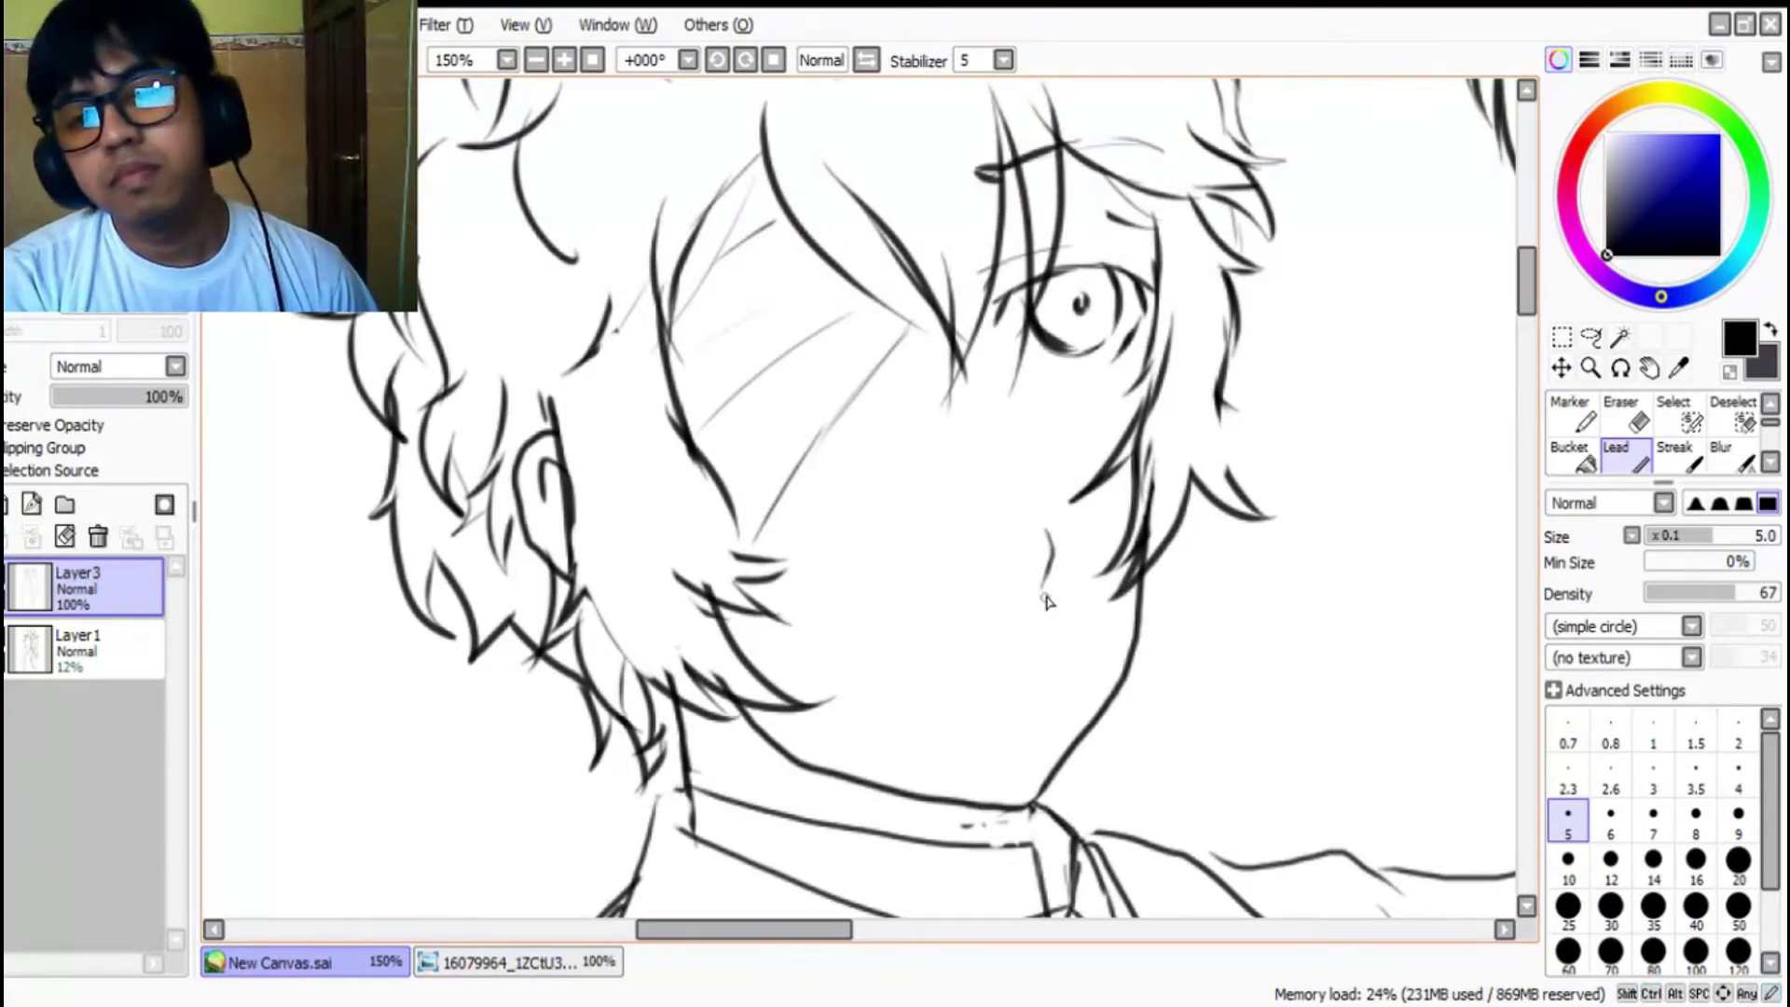
mouse_move(1042, 482)
mouse_down()
mouse_move(1034, 560)
mouse_move(1047, 523)
mouse_move(1025, 475)
mouse_move(1074, 524)
mouse_up()
key(ctrl+z)
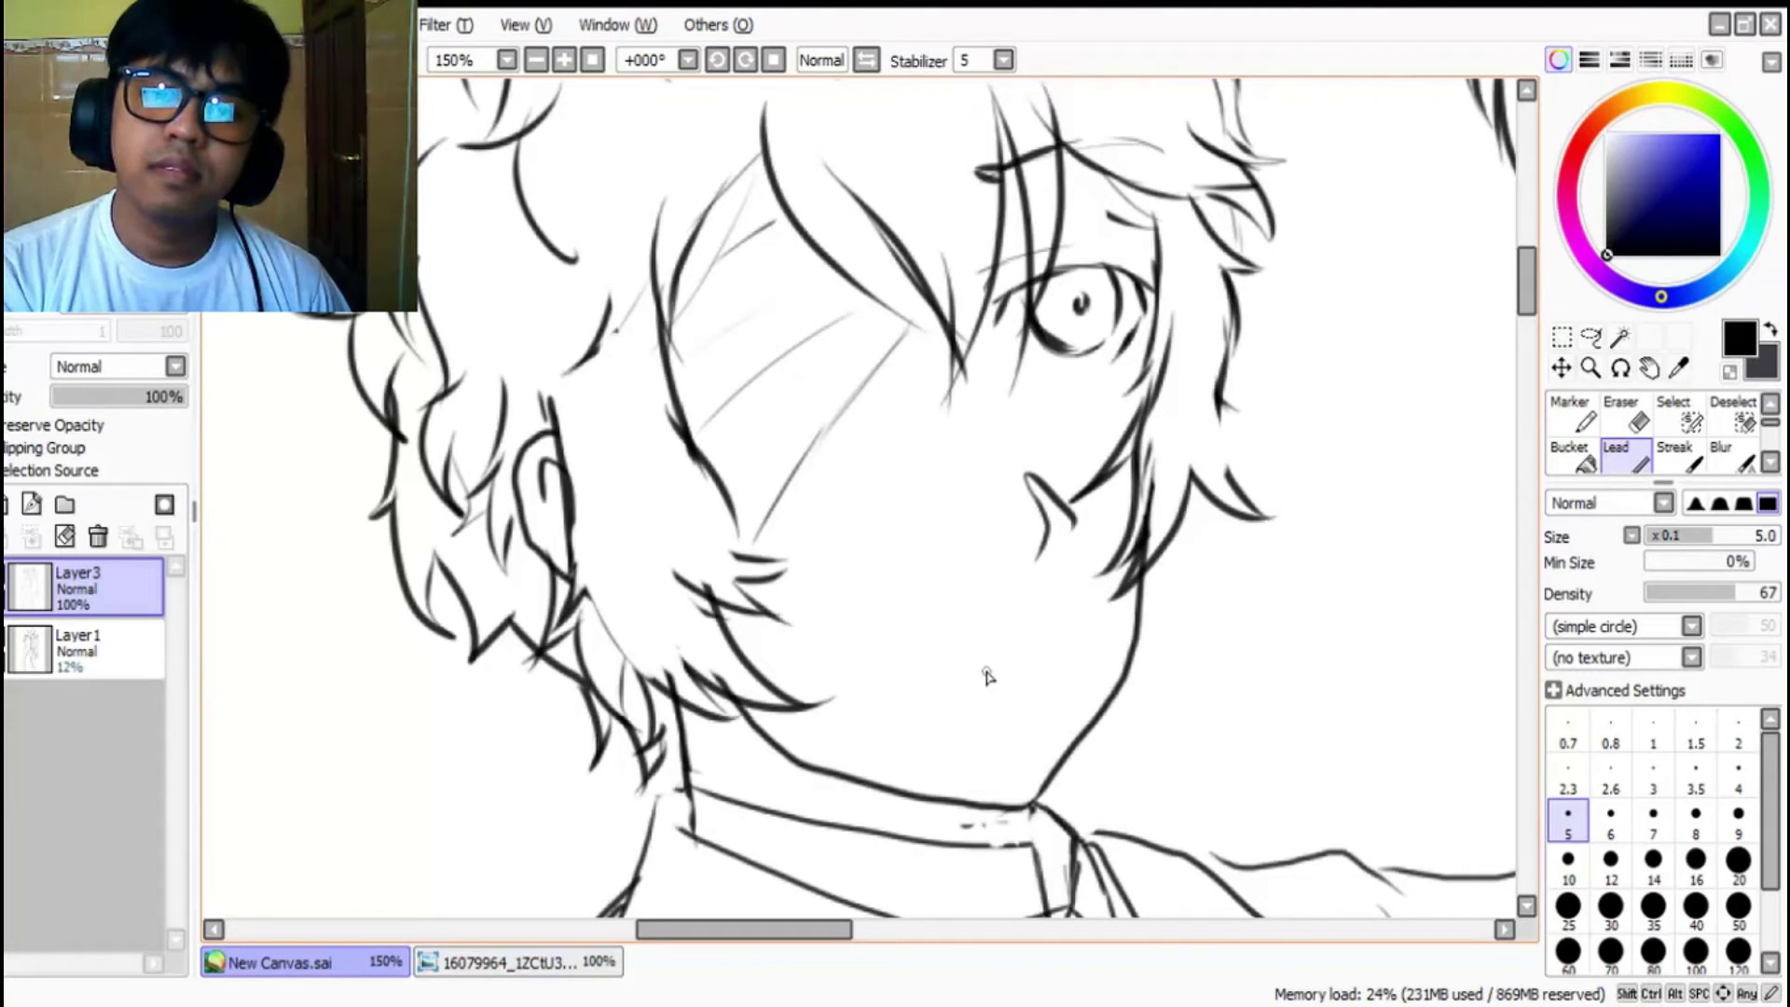
mouse_move(965, 641)
mouse_down()
mouse_move(793, 595)
mouse_move(1006, 597)
mouse_up()
key(ctrl+z)
key(ctrl+z)
drag(837, 610, 1061, 599)
key(ctrl+z)
key(ctrl+z)
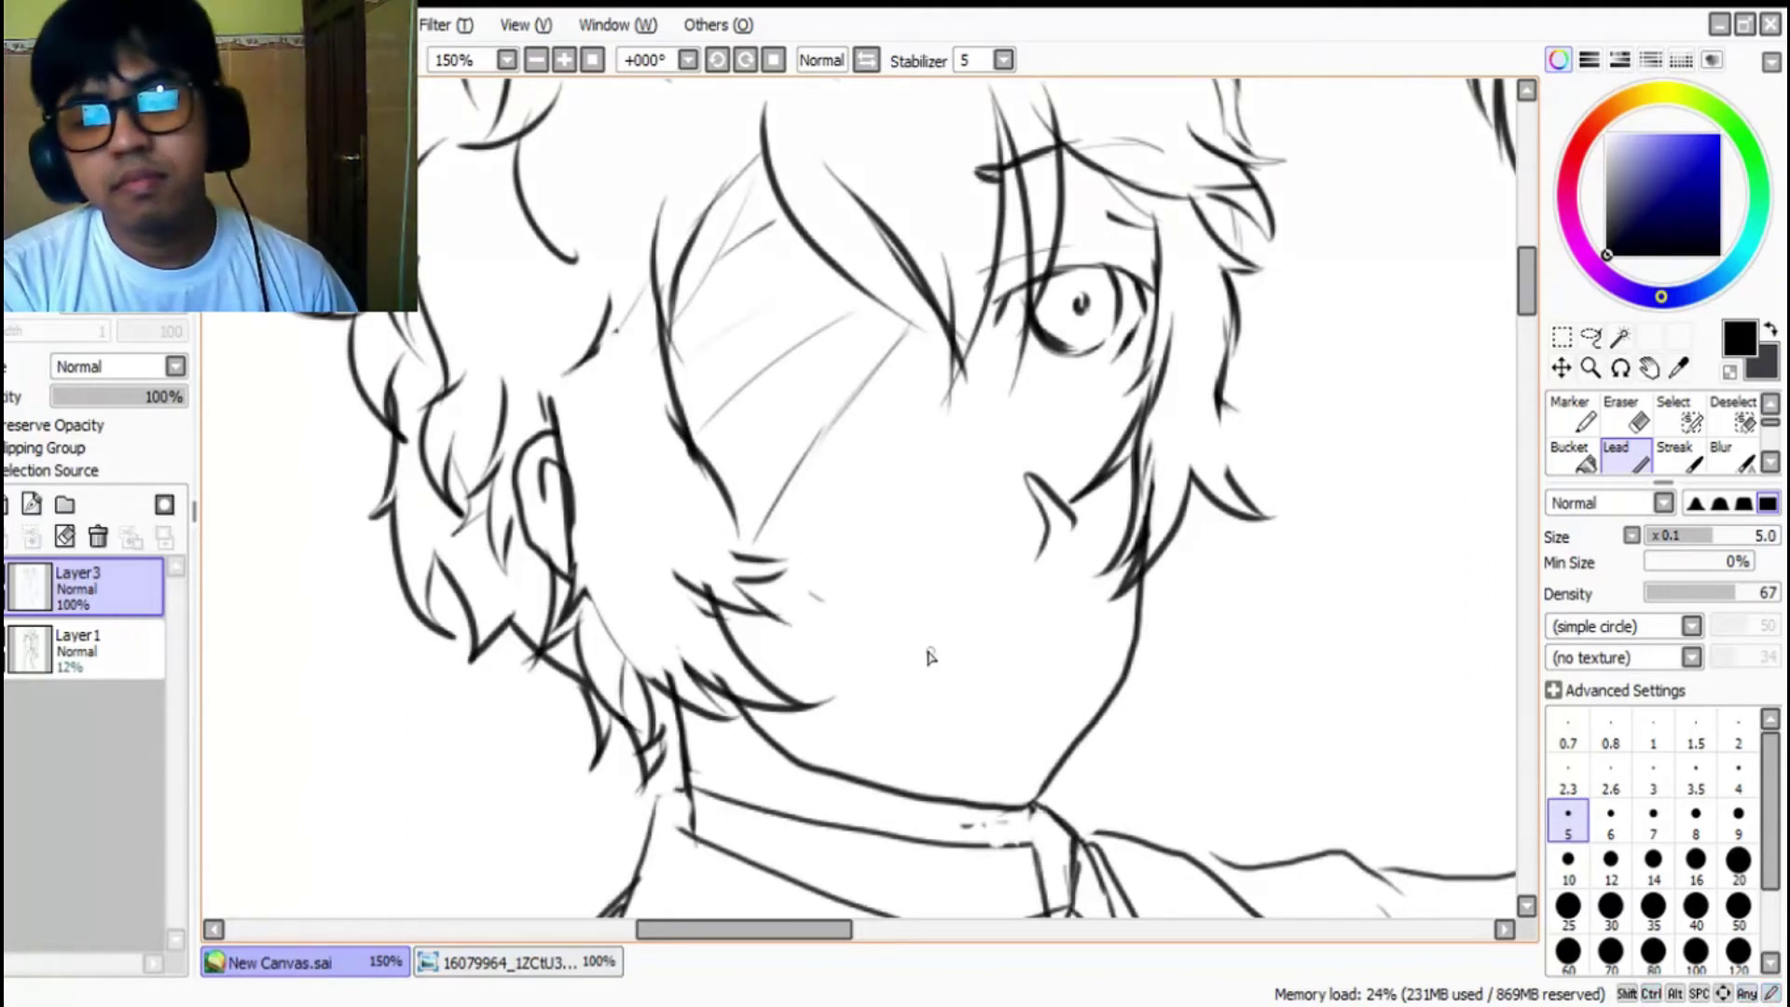
mouse_move(890, 632)
mouse_down()
mouse_move(1034, 621)
mouse_move(1110, 585)
mouse_up()
key(ctrl+z)
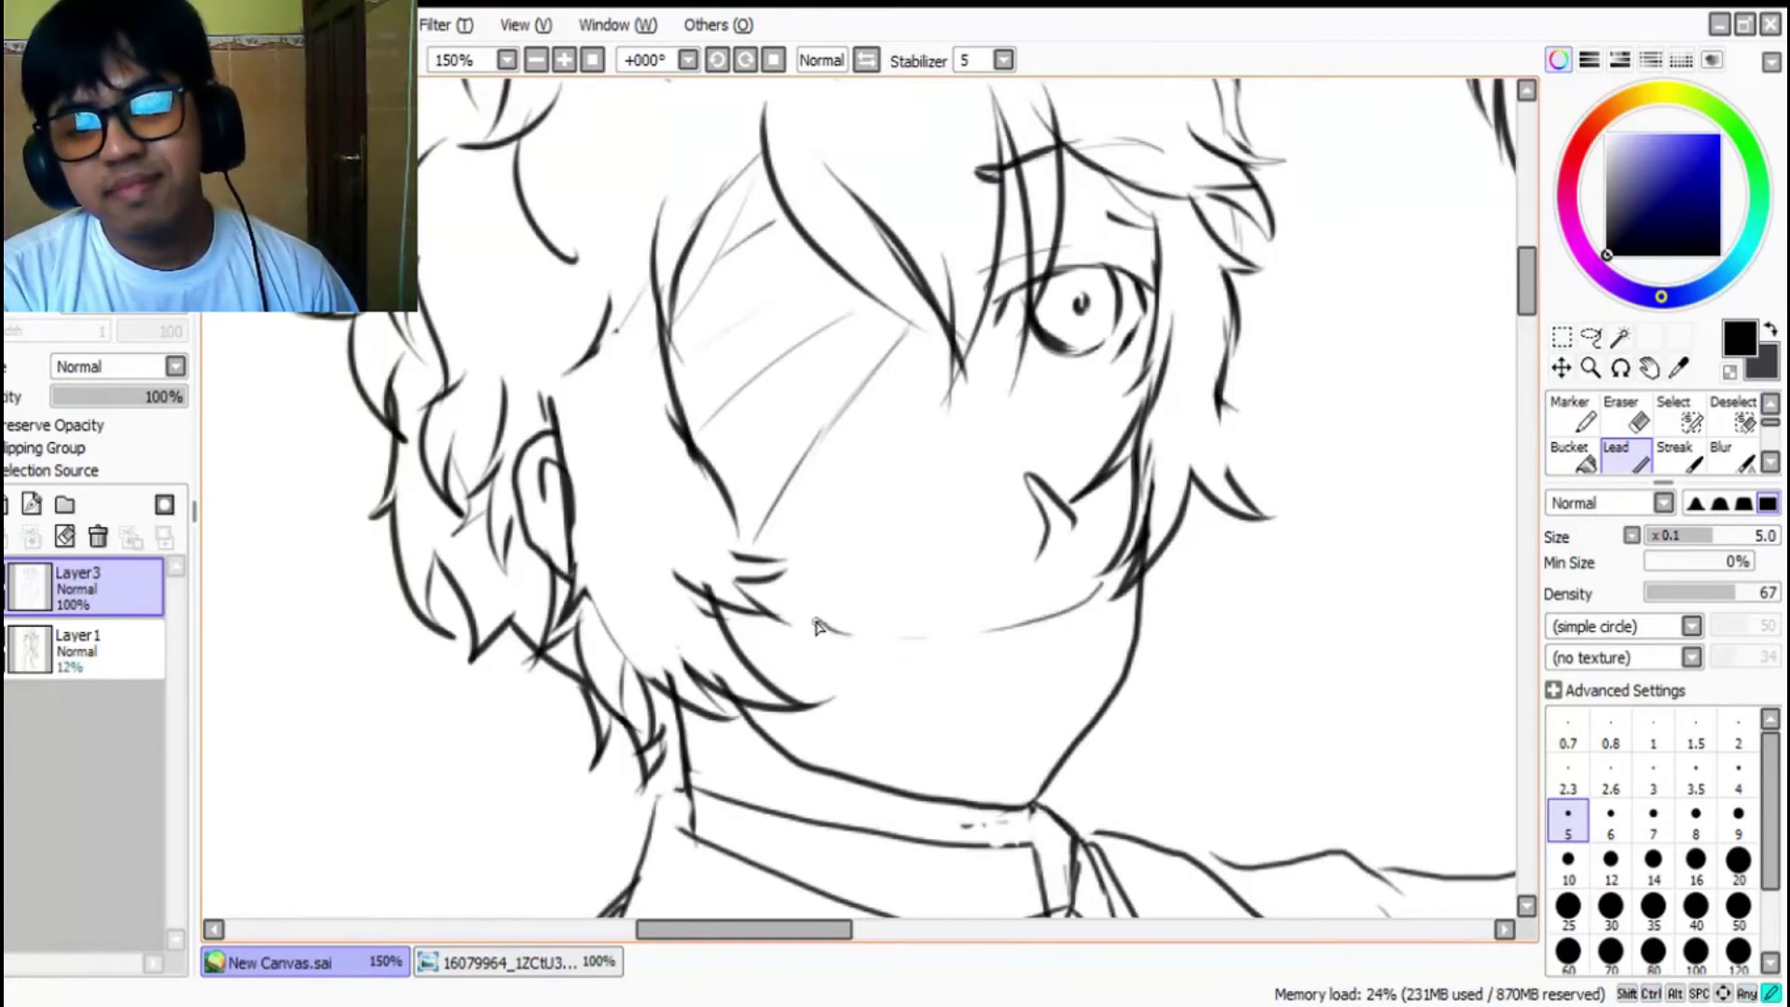
key(ctrl+z)
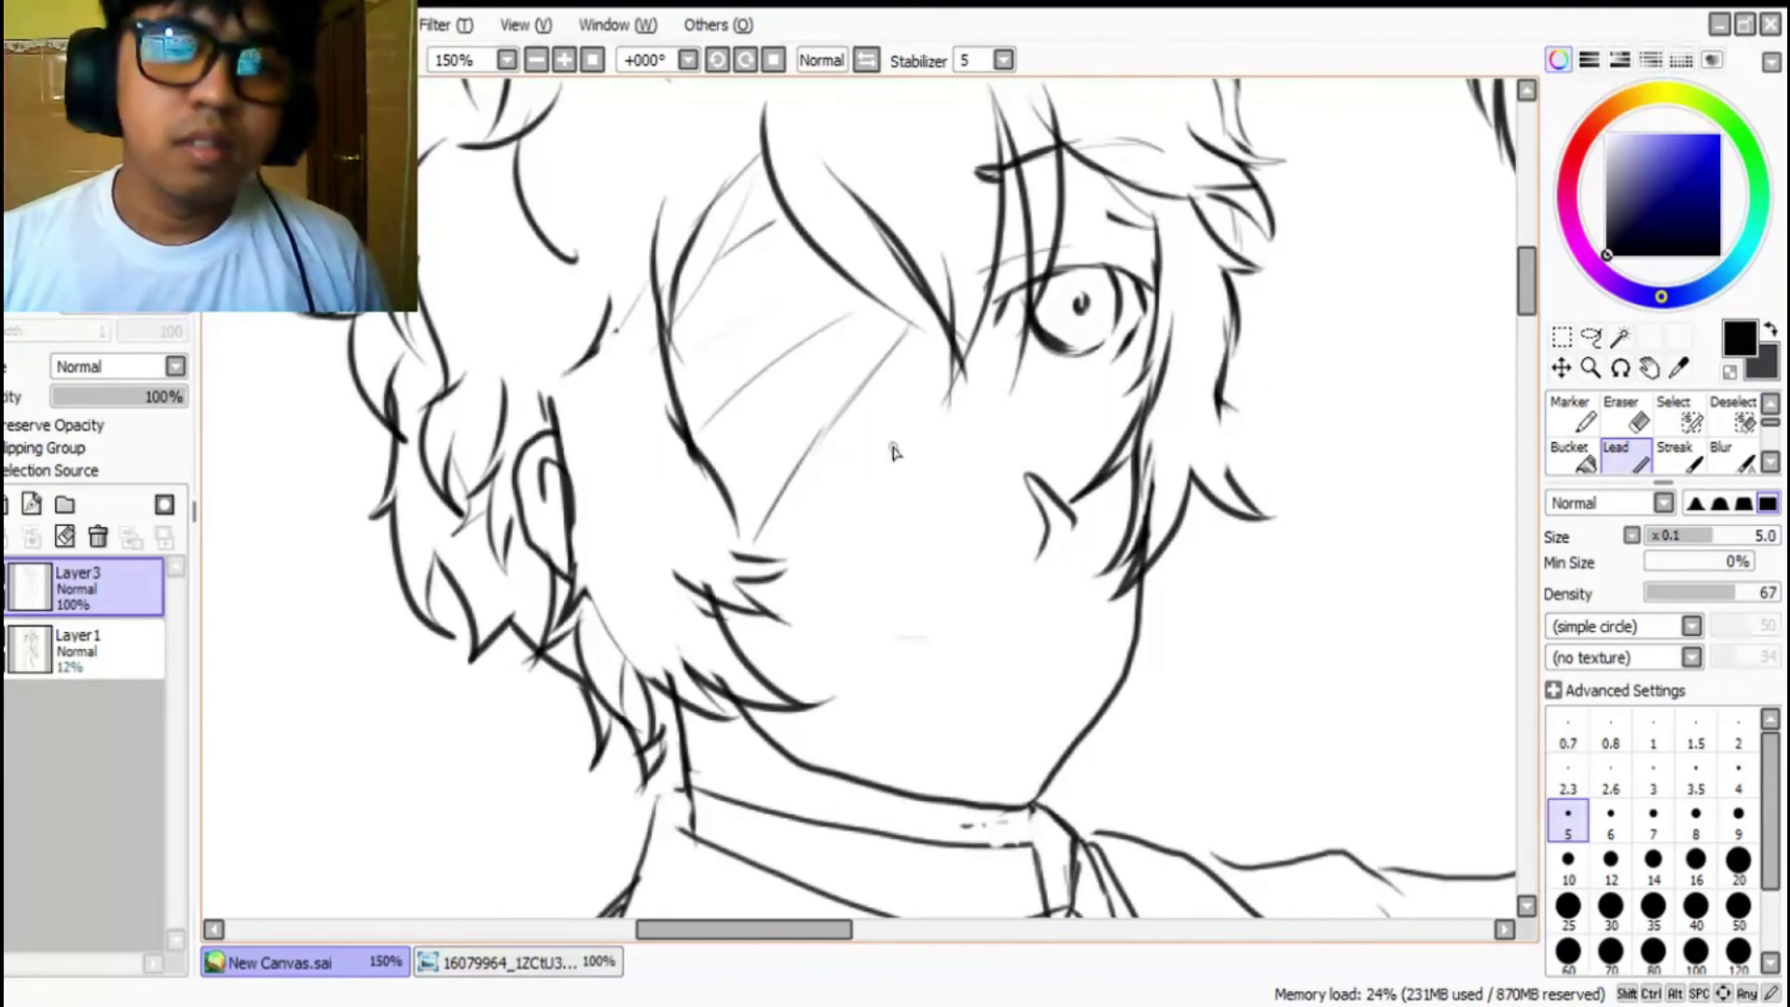
Step: Ink a small rounded open mouth below the man's nose
drag(1106, 277, 1016, 312)
scroll(1016, 312, up, 1)
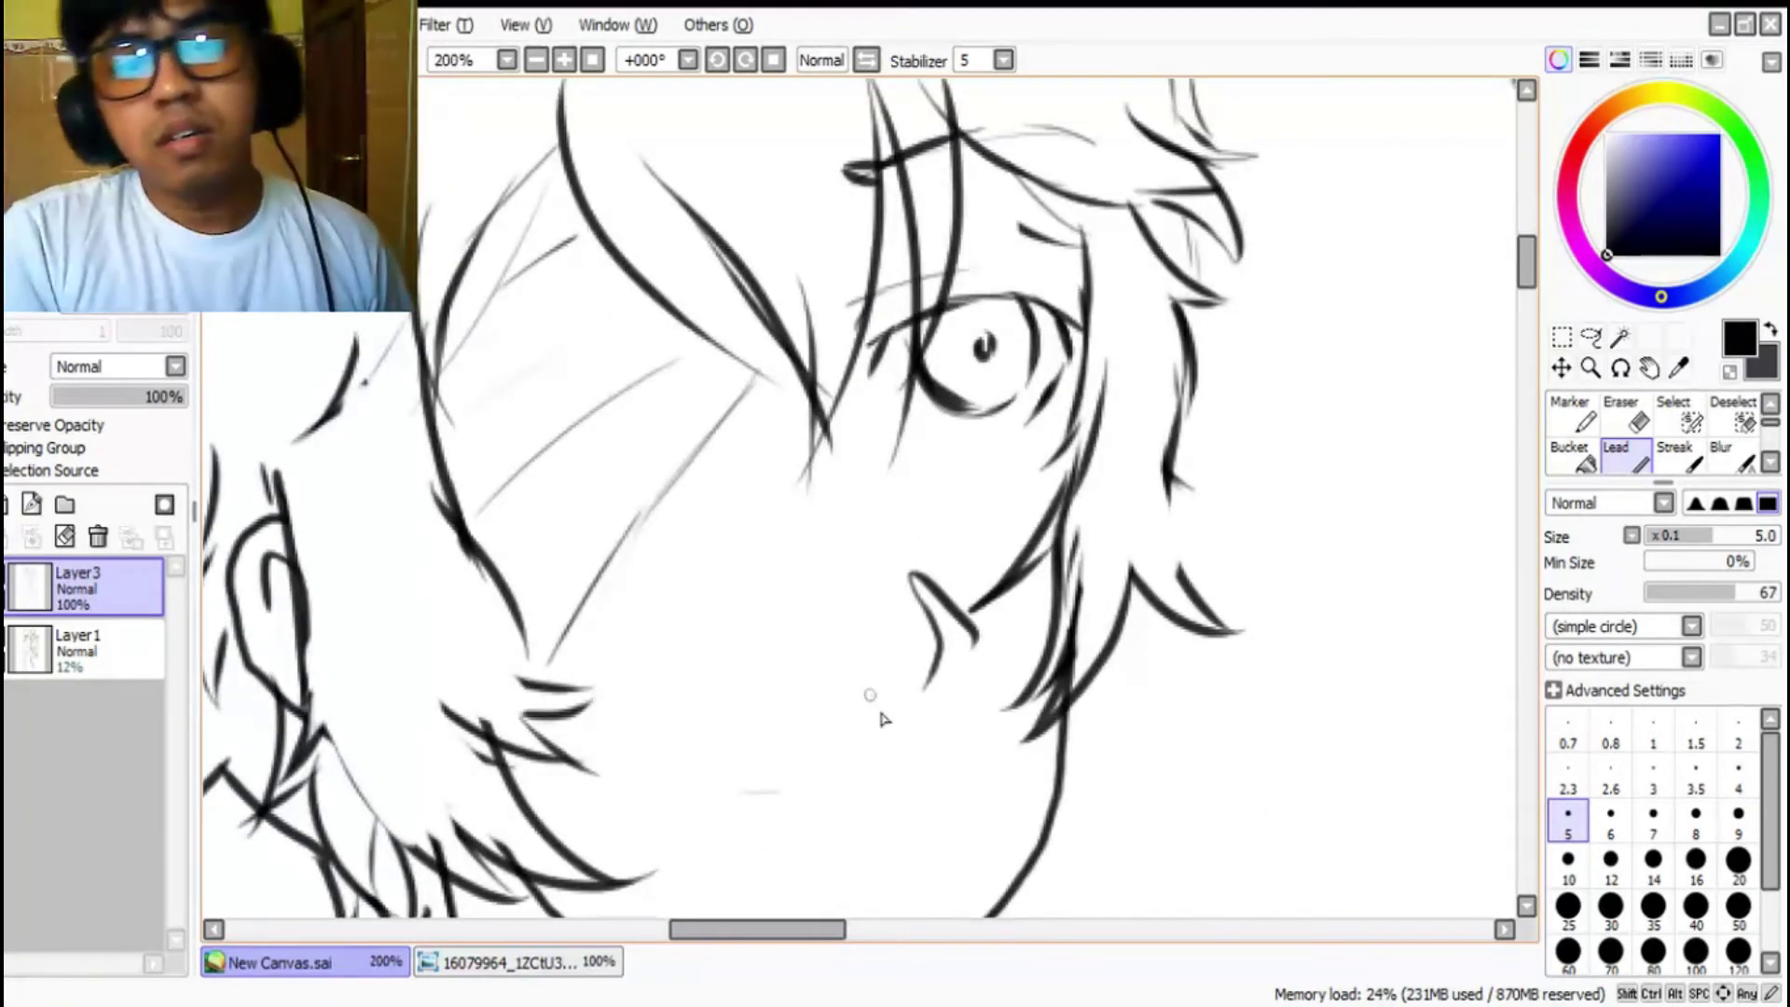
drag(1525, 272, 1525, 291)
mouse_move(900, 511)
mouse_down()
mouse_move(845, 522)
mouse_move(804, 606)
mouse_move(863, 643)
mouse_move(951, 595)
mouse_move(879, 498)
mouse_up()
drag(1523, 286, 1521, 258)
Step: Erase the iris and upper lid of the man's uncovered eye and redraw them with a rounder iris
key(e)
mouse_move(998, 485)
mouse_down()
mouse_move(960, 440)
mouse_move(969, 466)
mouse_move(953, 471)
mouse_move(1011, 543)
mouse_up()
key(n)
mouse_move(967, 426)
mouse_down()
mouse_move(914, 458)
mouse_move(920, 546)
mouse_up()
key(ctrl+z)
click(1627, 458)
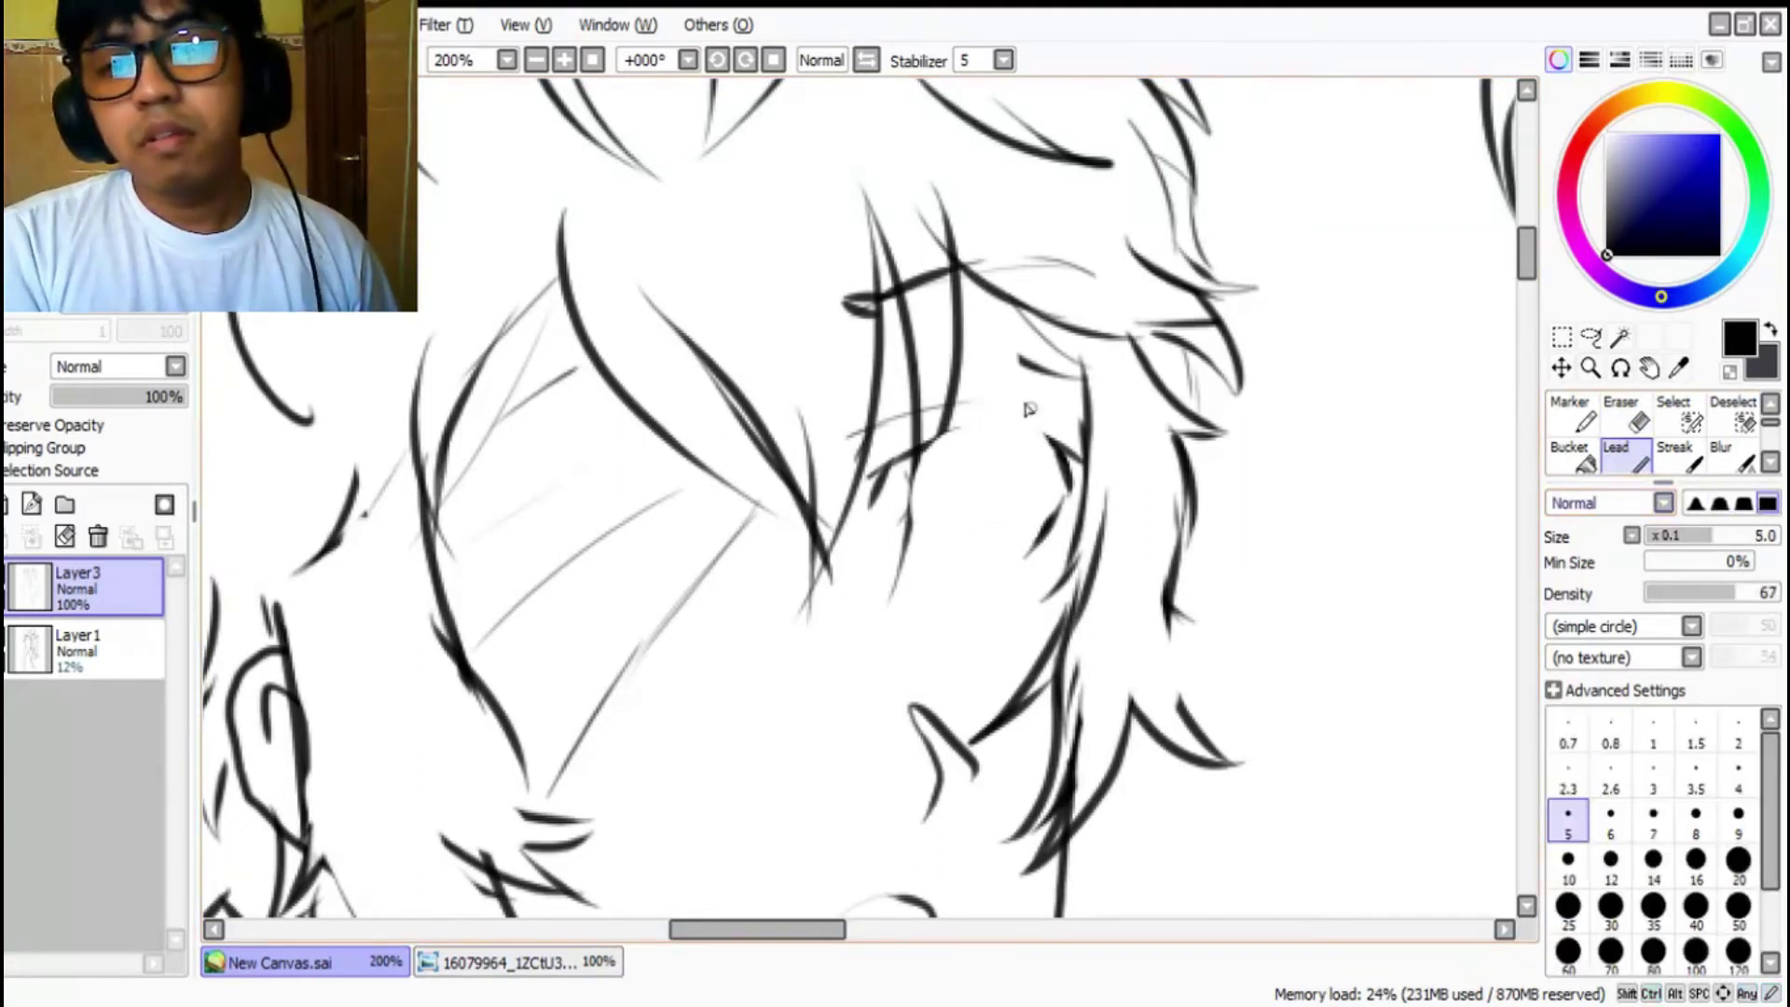
mouse_move(929, 436)
mouse_down()
mouse_move(916, 523)
mouse_move(971, 562)
mouse_move(1021, 542)
mouse_move(1035, 471)
mouse_move(942, 444)
mouse_move(1018, 440)
mouse_move(1025, 540)
mouse_move(995, 560)
mouse_move(902, 464)
mouse_move(1062, 445)
mouse_move(1005, 452)
mouse_up()
key(e)
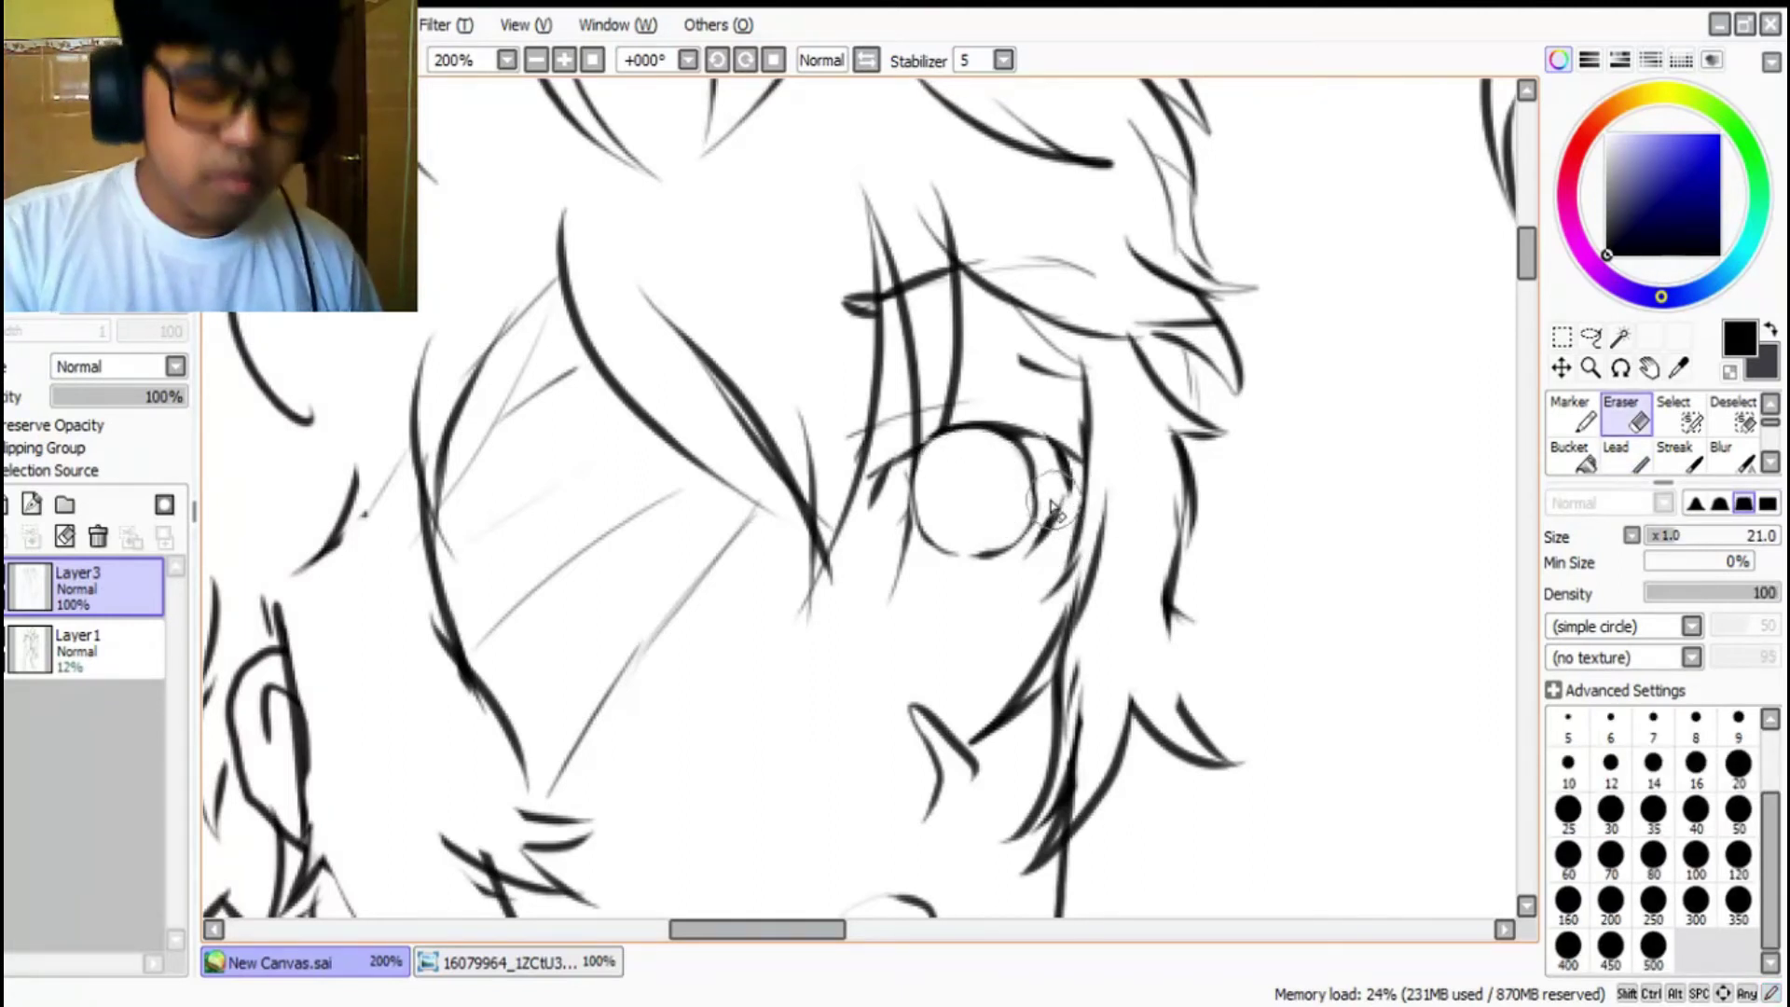
Step: Thicken the upper lash line of the man's uncovered eye and ink a solid pupil in its iris
click(1622, 456)
drag(895, 456, 1023, 434)
drag(966, 431, 997, 429)
mouse_move(869, 463)
mouse_down()
mouse_move(895, 452)
mouse_move(965, 503)
mouse_move(979, 474)
mouse_move(988, 510)
mouse_up()
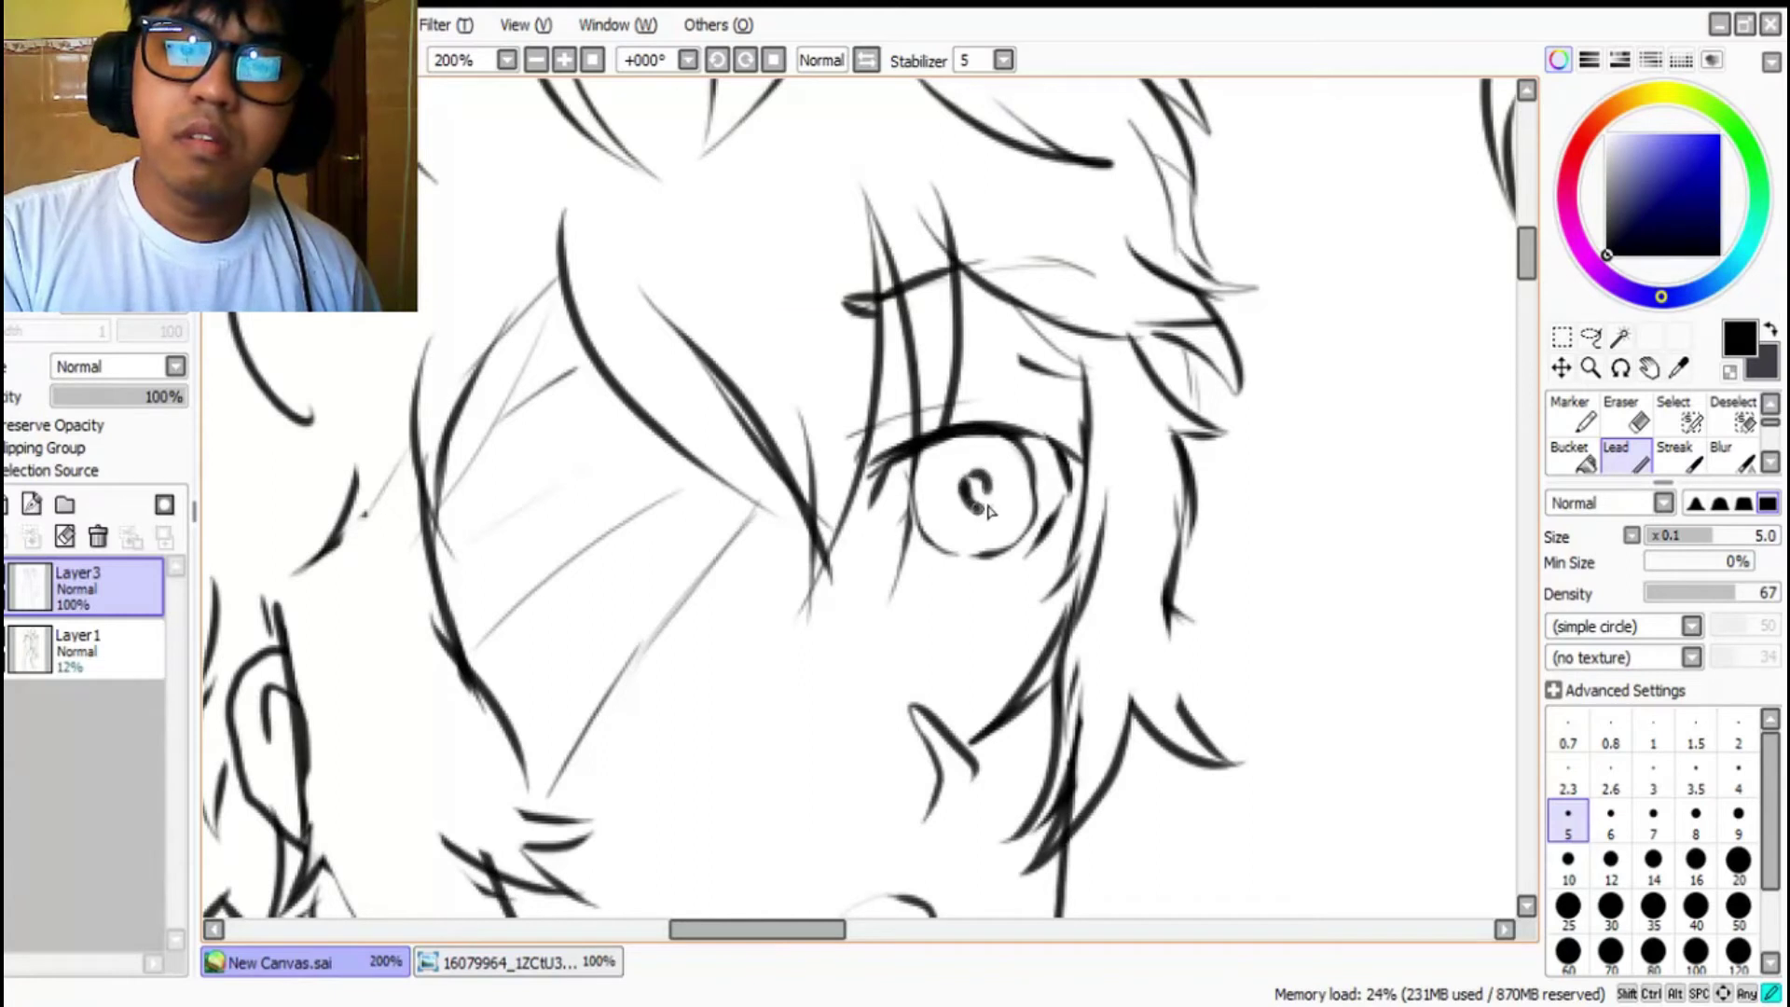
drag(976, 436, 990, 468)
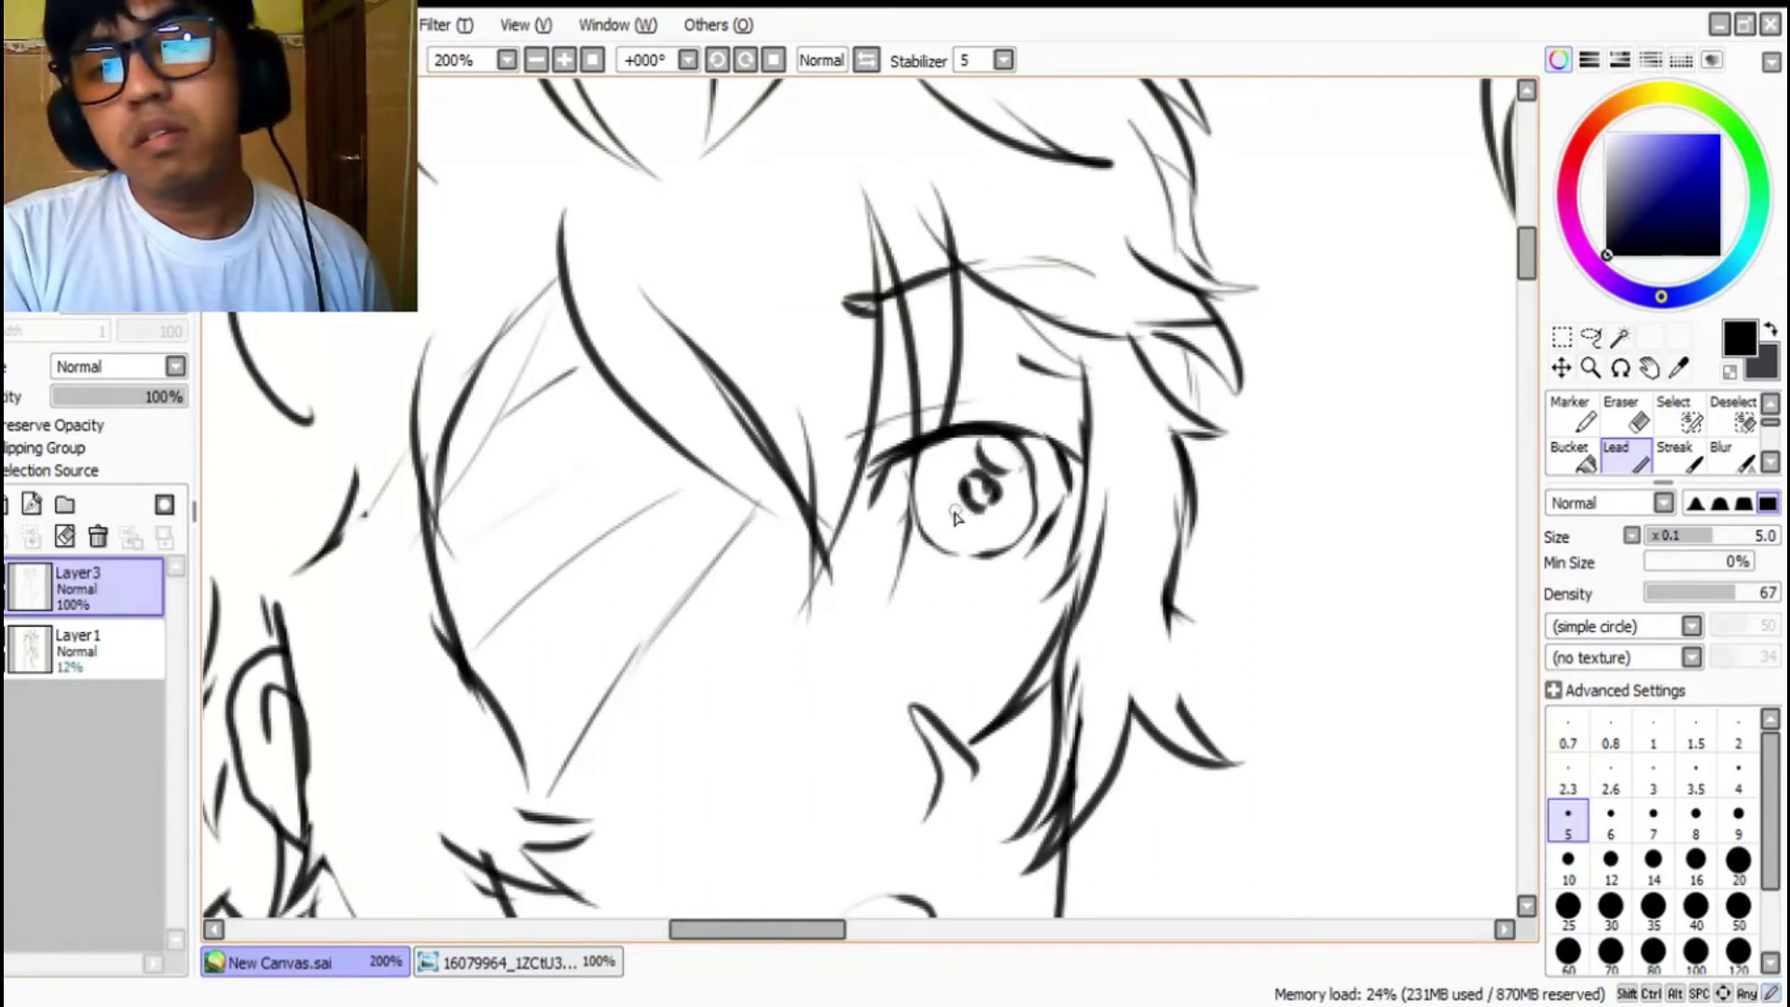
key(ctrl+z)
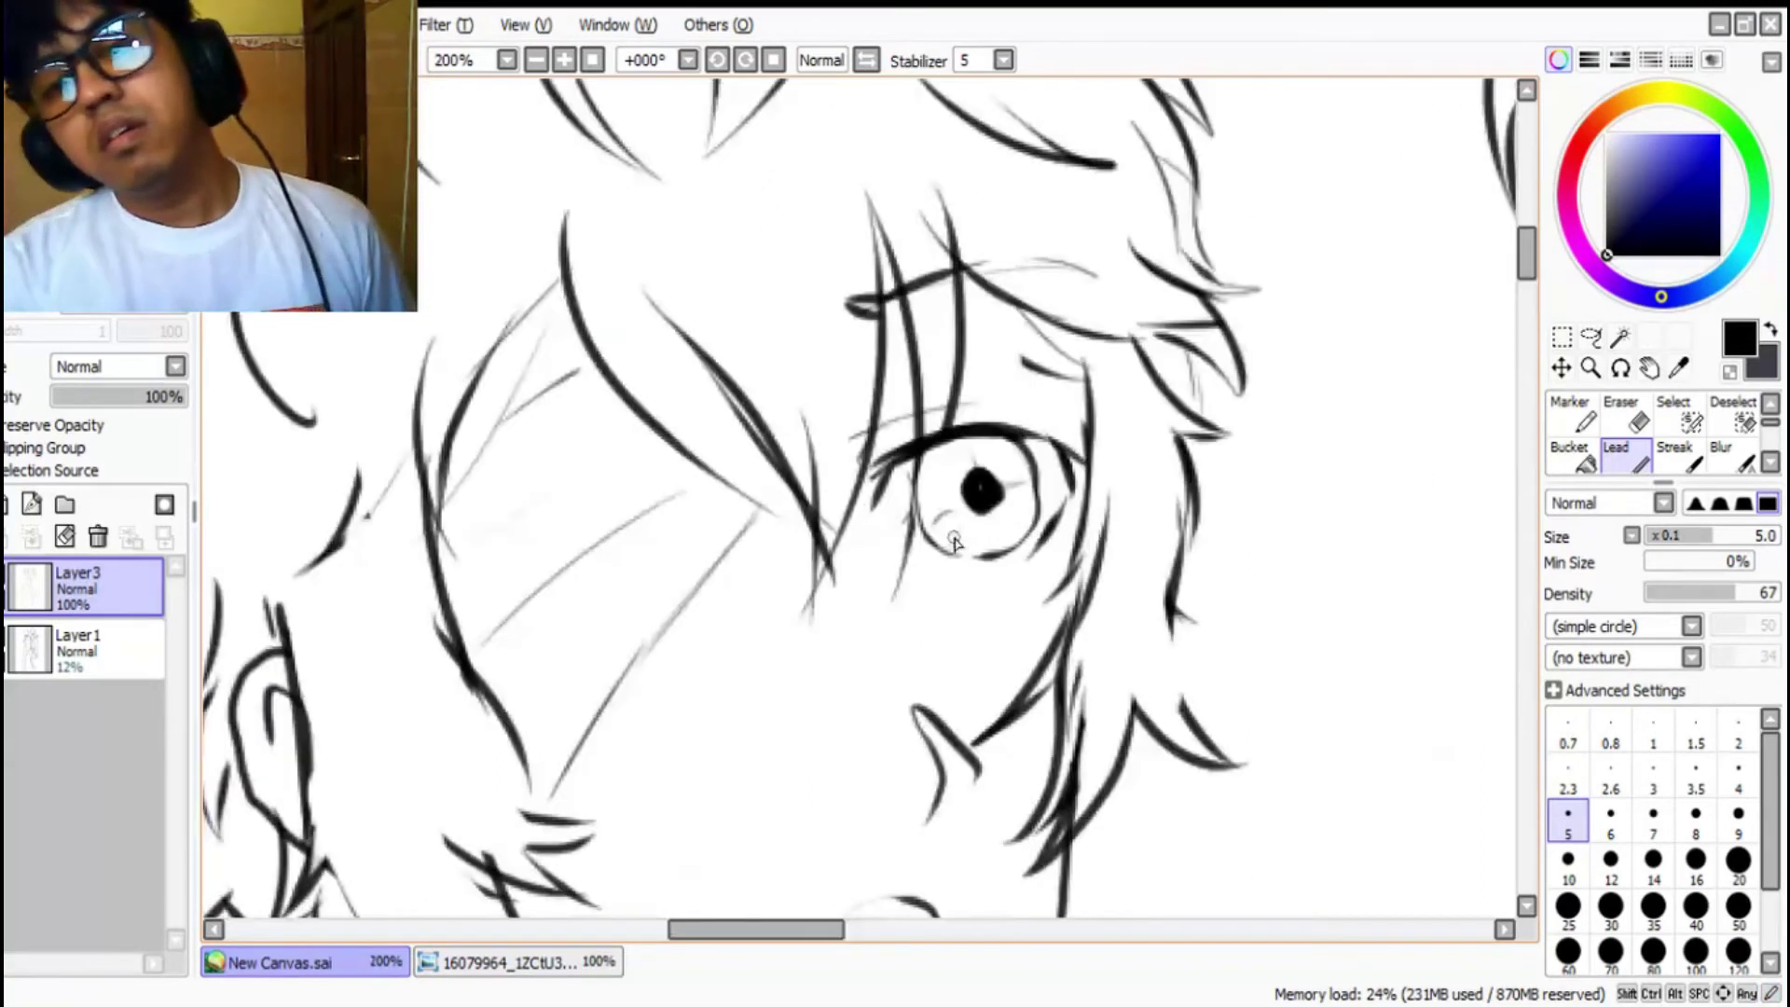
Step: Ink a broken lower lid line under the man's eye and short hatching marks on both cheeks
drag(992, 576, 940, 586)
click(1012, 576)
click(1029, 569)
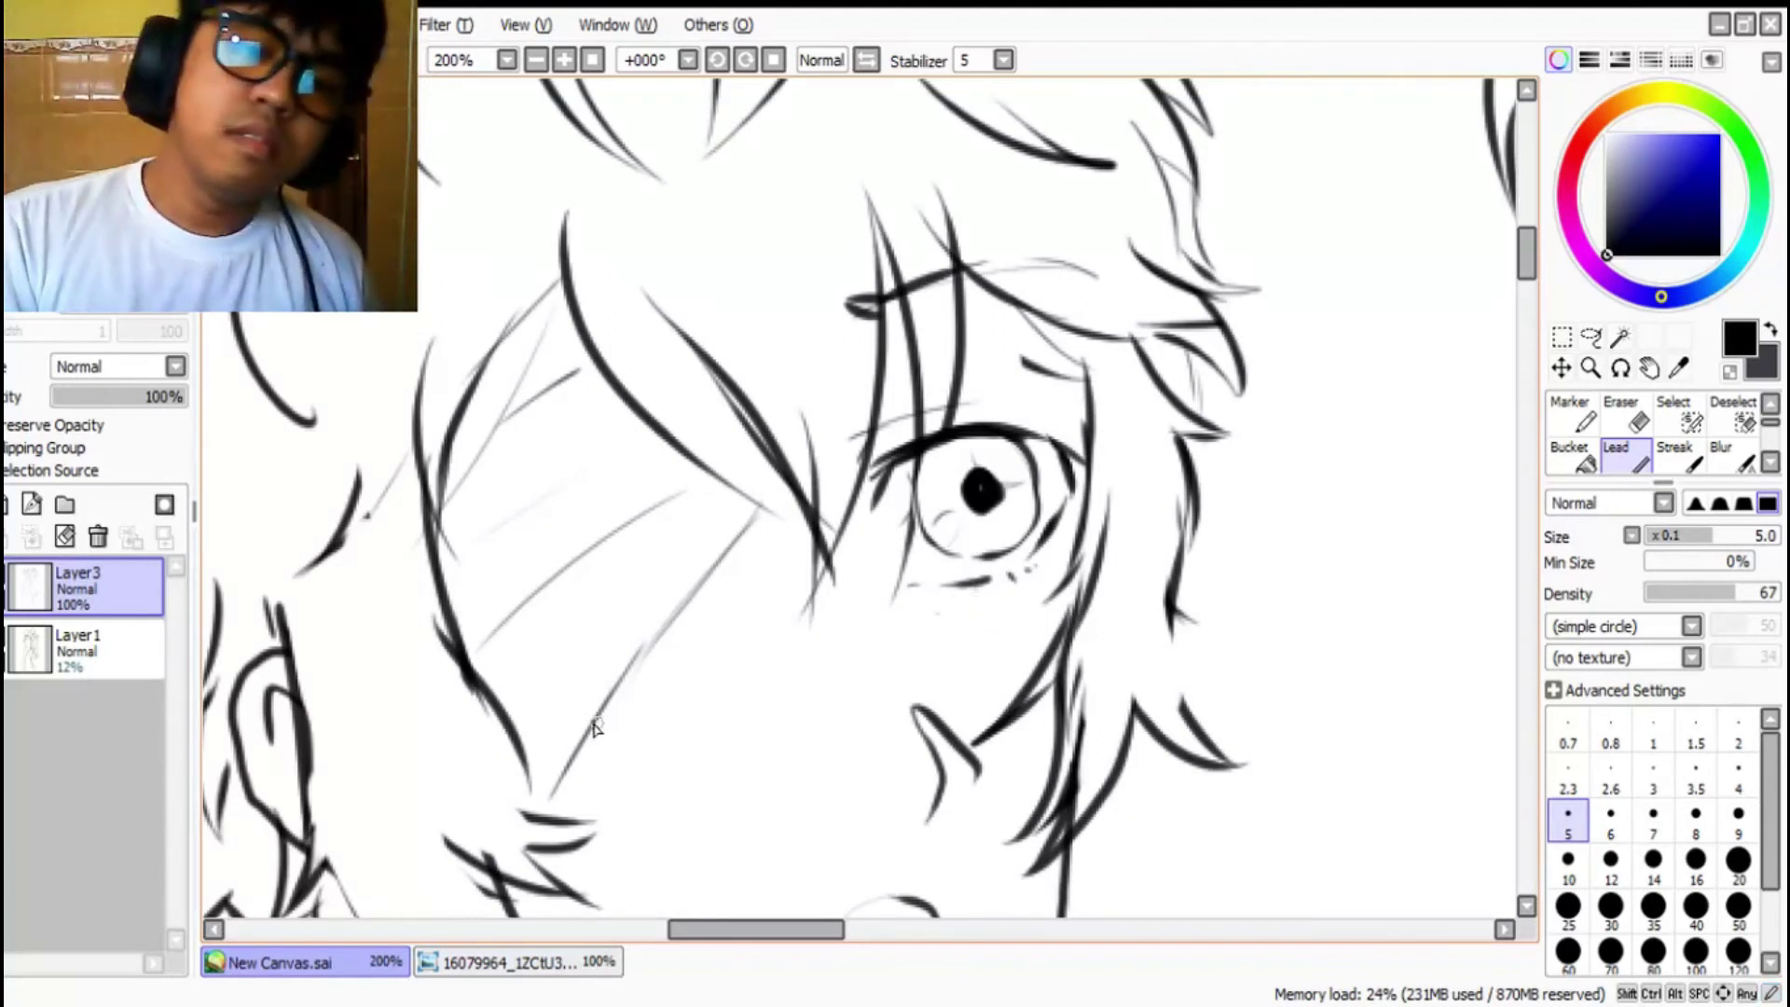
drag(579, 713, 569, 733)
mouse_move(622, 701)
mouse_down()
mouse_move(599, 742)
mouse_move(625, 740)
mouse_up()
drag(670, 704, 658, 731)
drag(982, 663, 992, 634)
mouse_move(996, 657)
mouse_down()
mouse_move(1007, 634)
mouse_move(1045, 636)
mouse_up()
Step: Check the coloured reference and ink the woman's half-closed eye with an iris, lower lash ticks and an upper lid crease
scroll(1046, 631, down, 8)
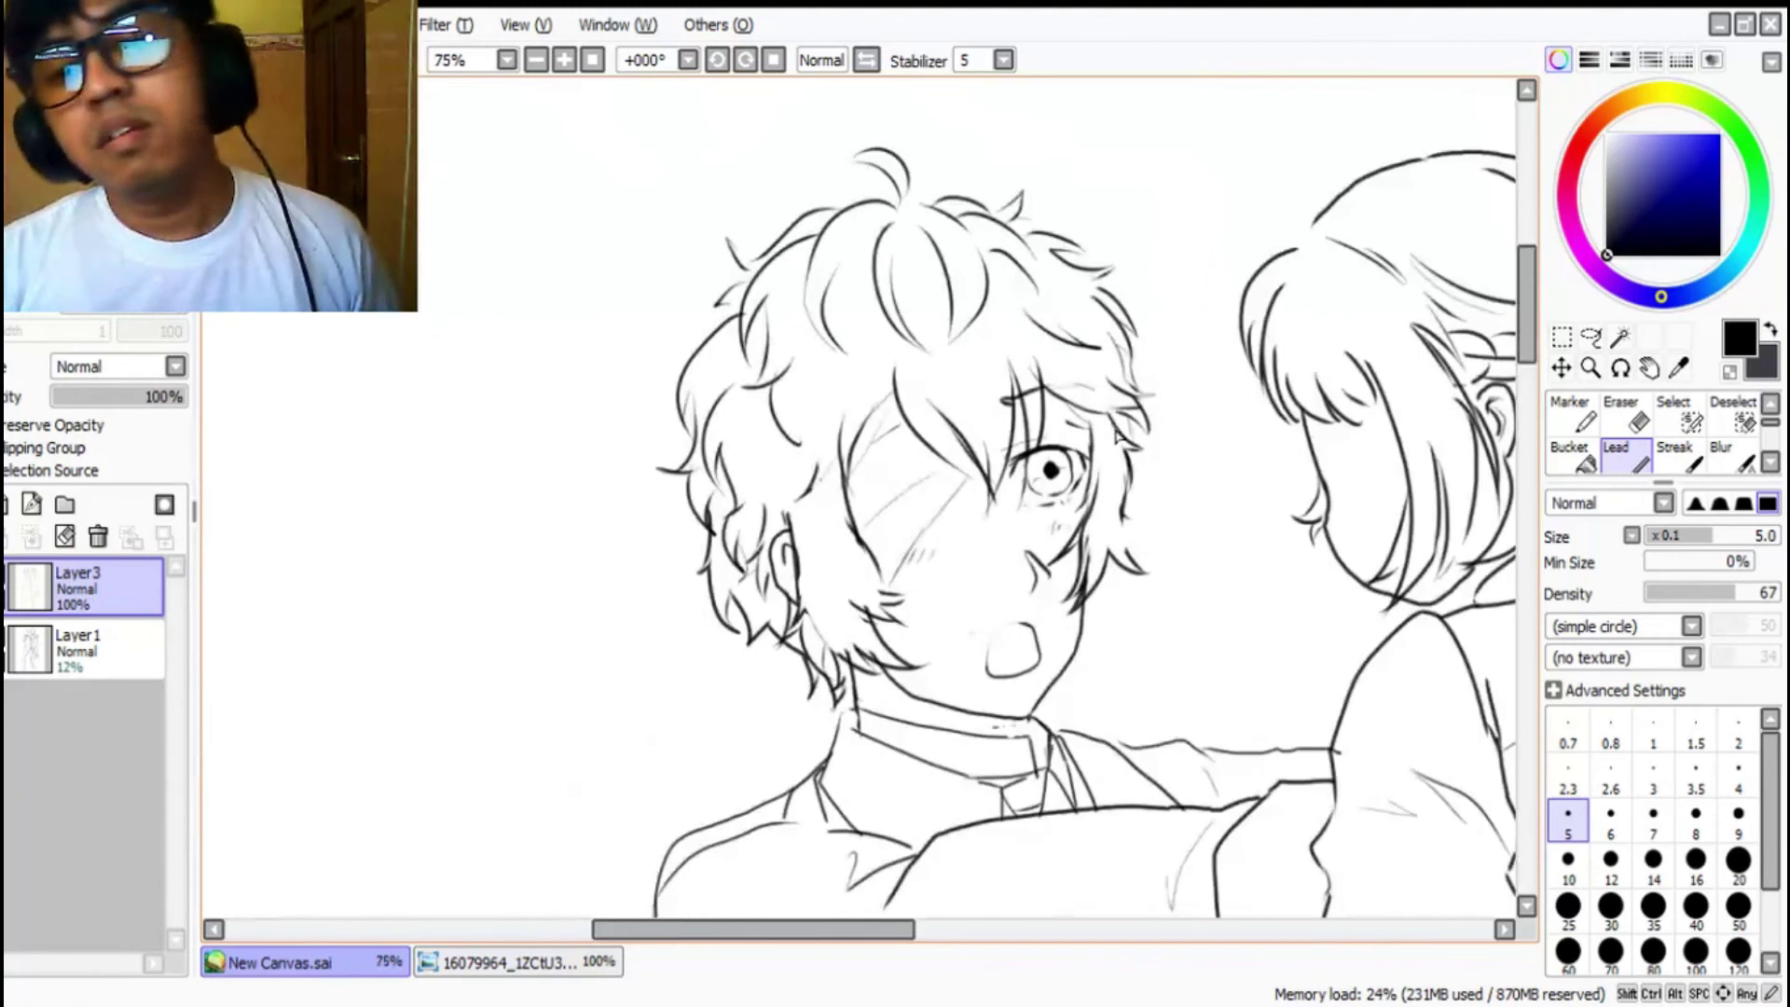
scroll(1277, 475, up, 2)
scroll(1277, 475, up, 4)
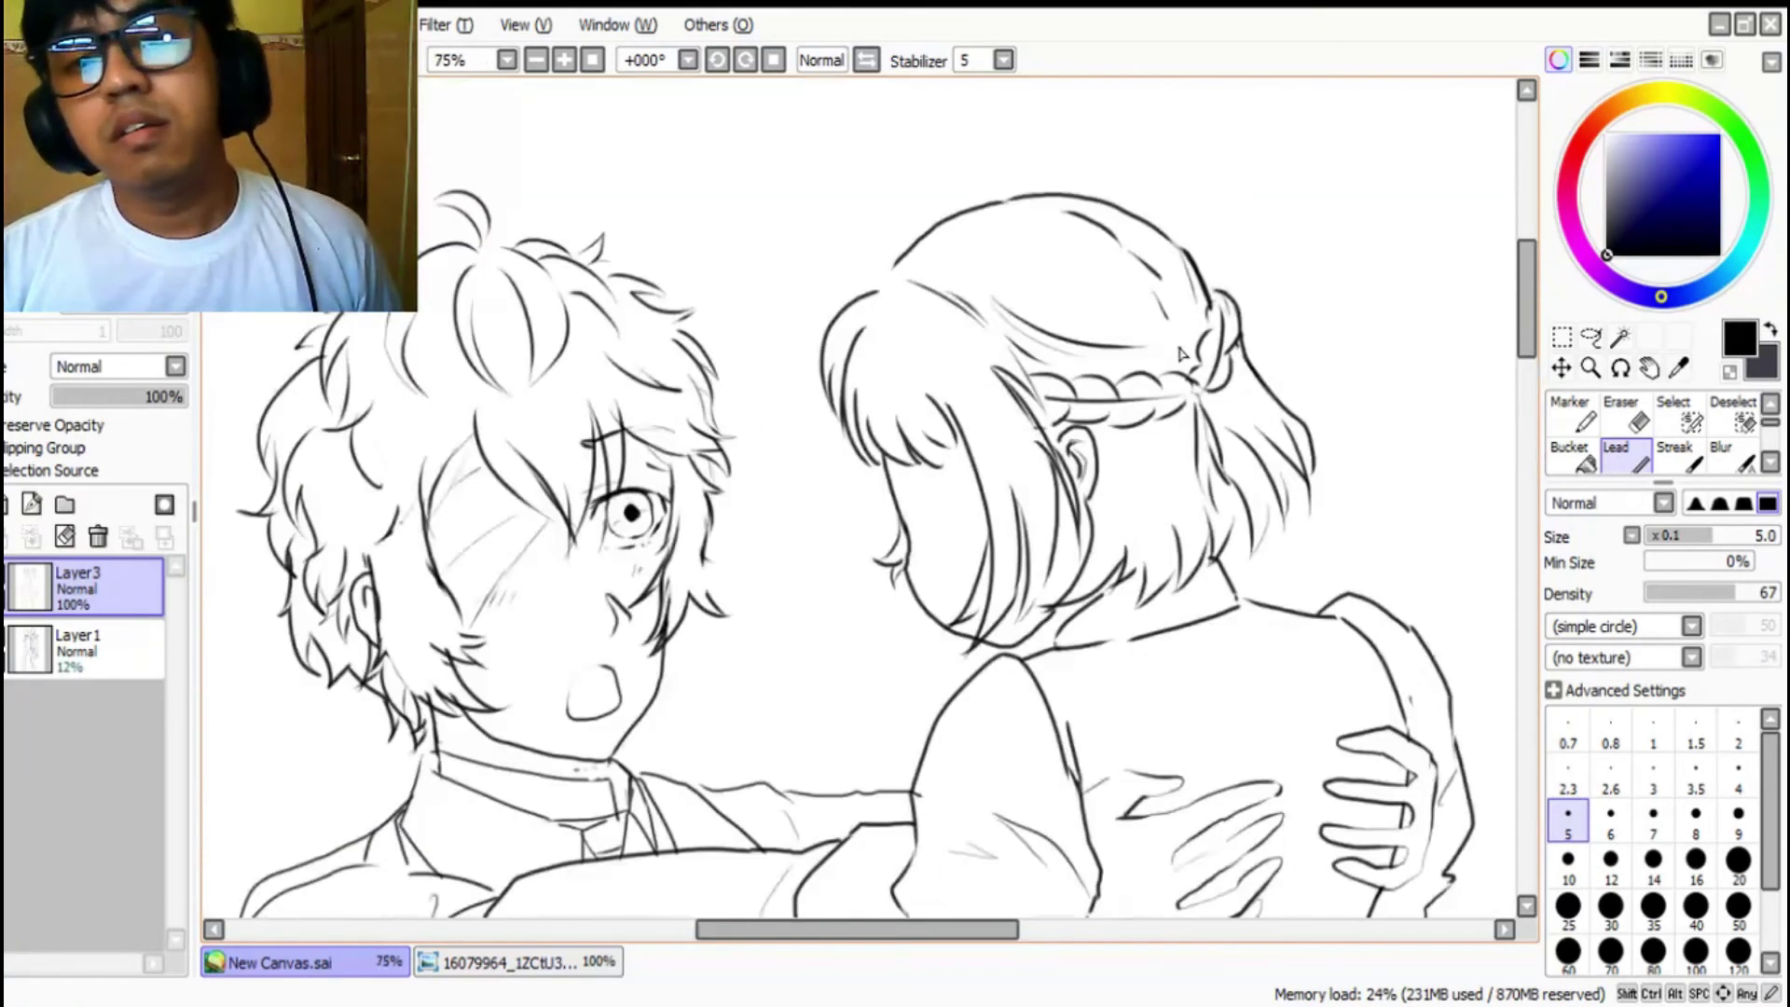
scroll(1086, 350, down, 1)
scroll(921, 475, up, 2)
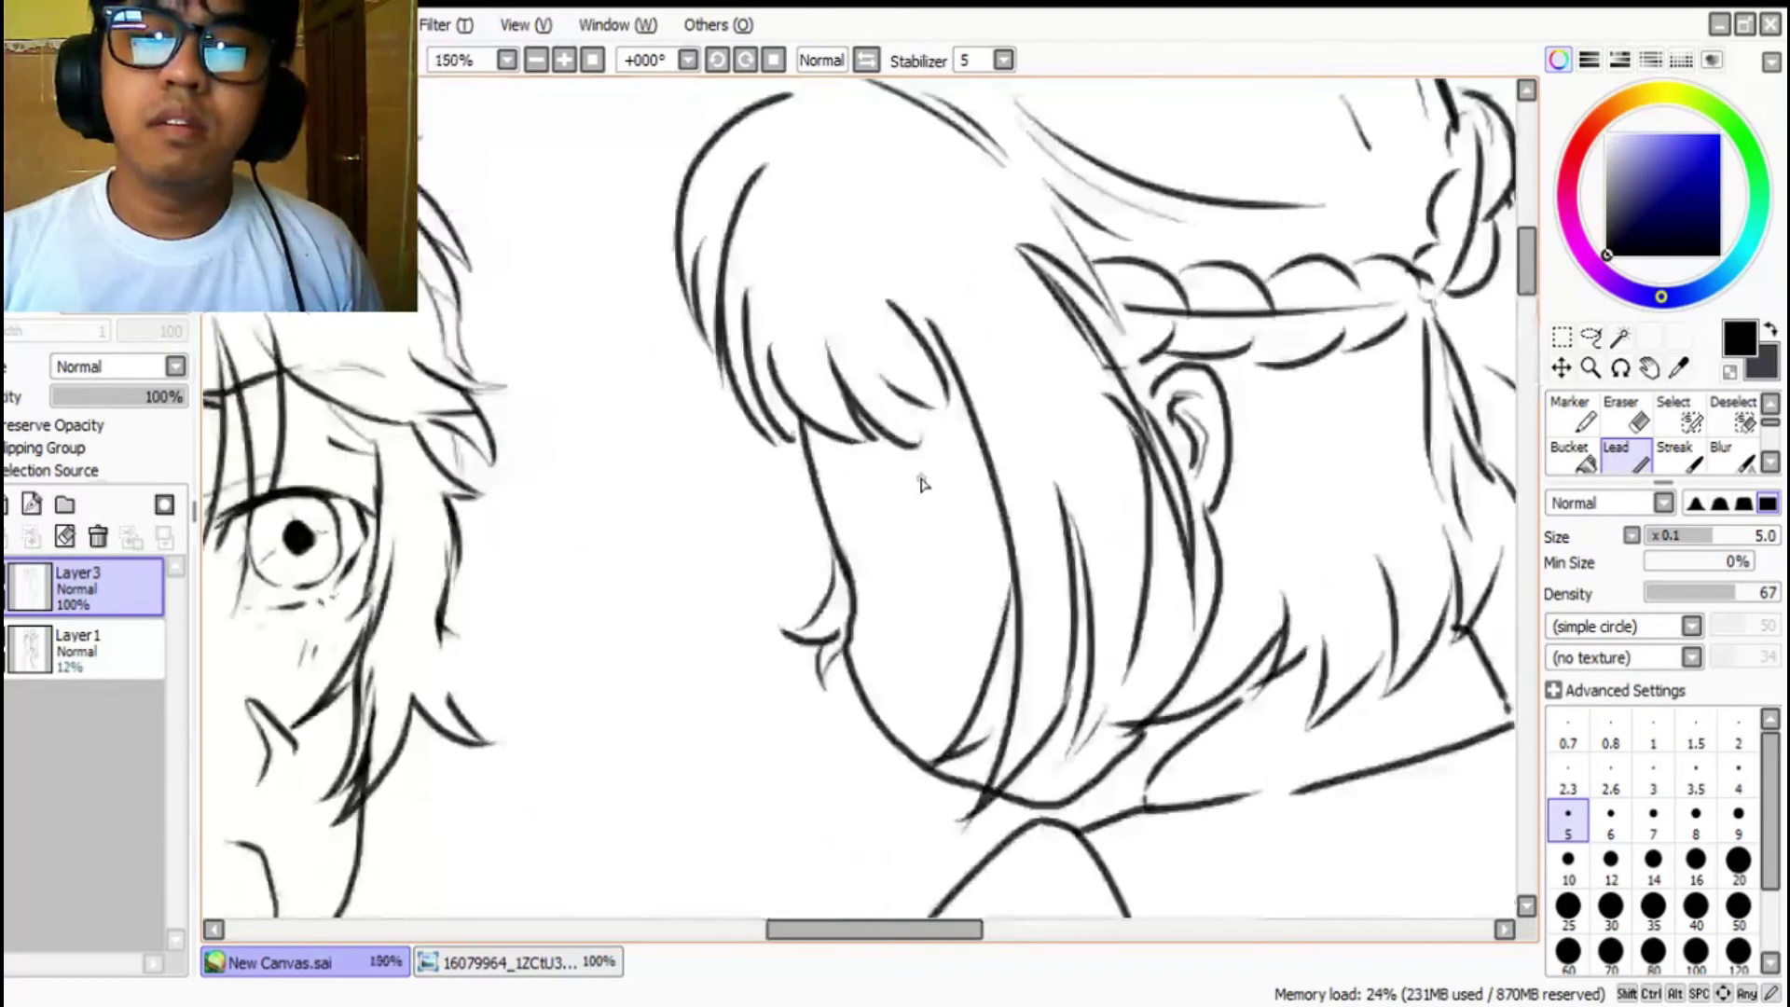
click(522, 961)
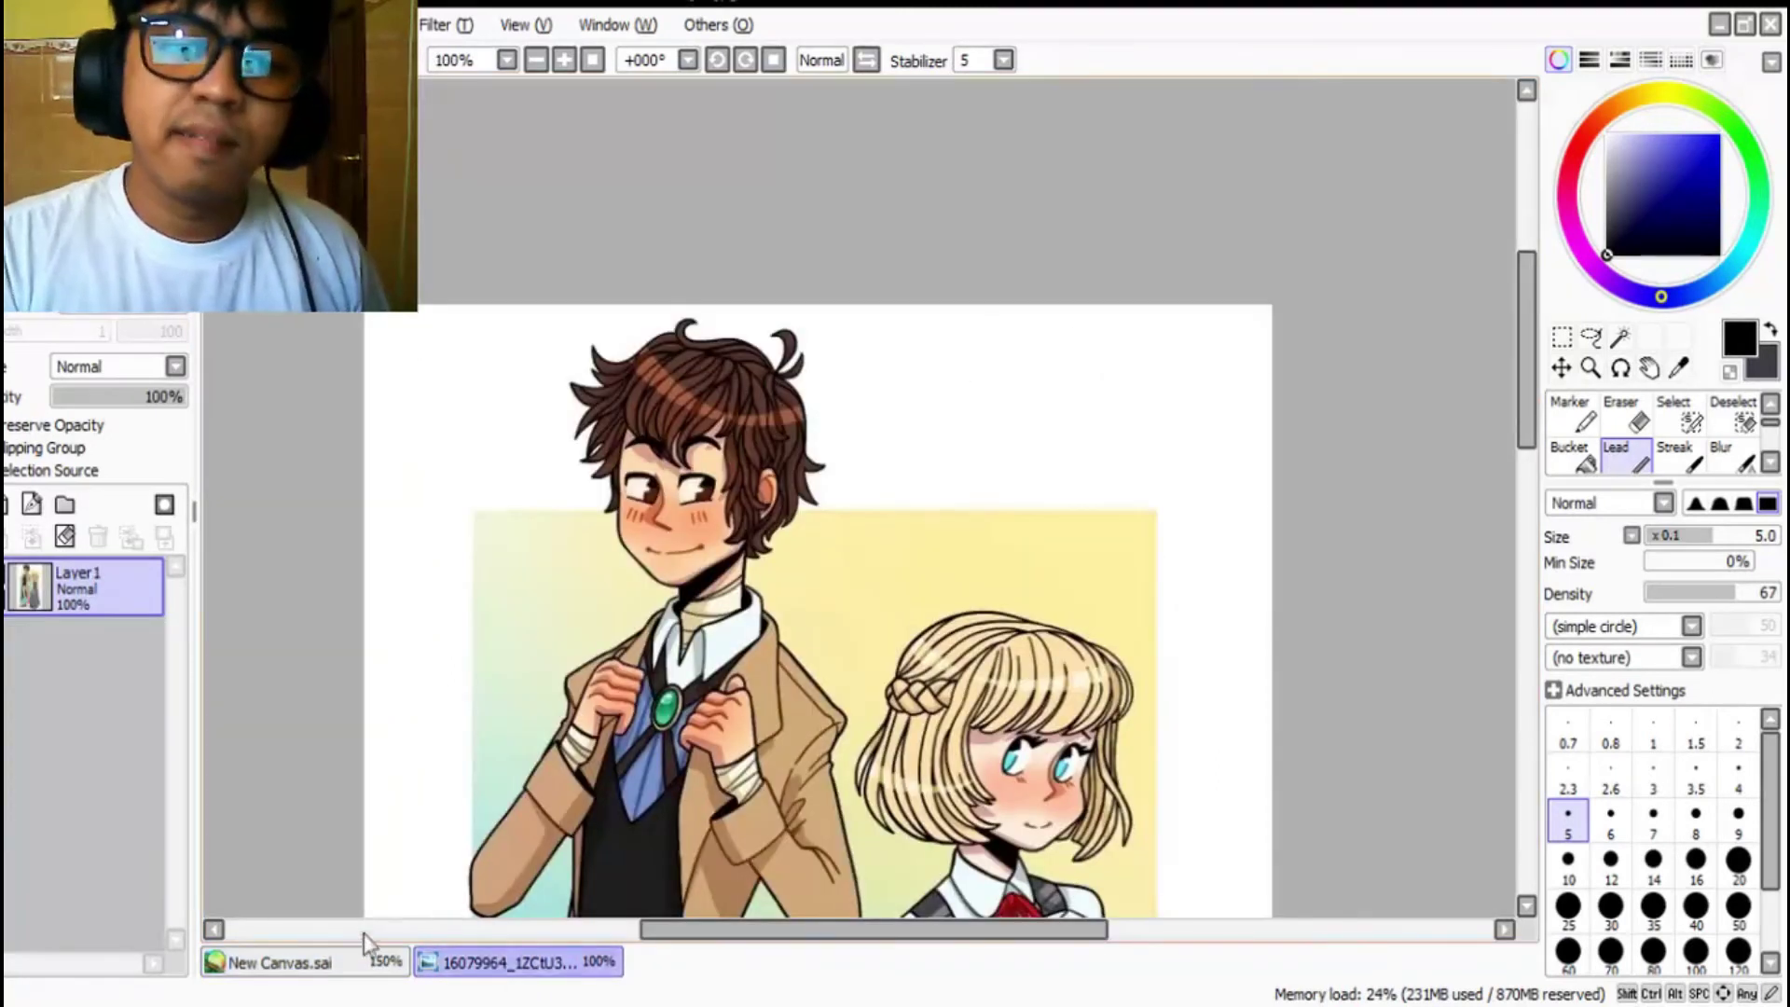
click(279, 961)
mouse_move(877, 491)
mouse_down()
mouse_move(955, 463)
mouse_move(851, 509)
mouse_up()
mouse_move(945, 467)
mouse_down()
mouse_move(855, 500)
mouse_move(899, 485)
mouse_move(899, 530)
mouse_up()
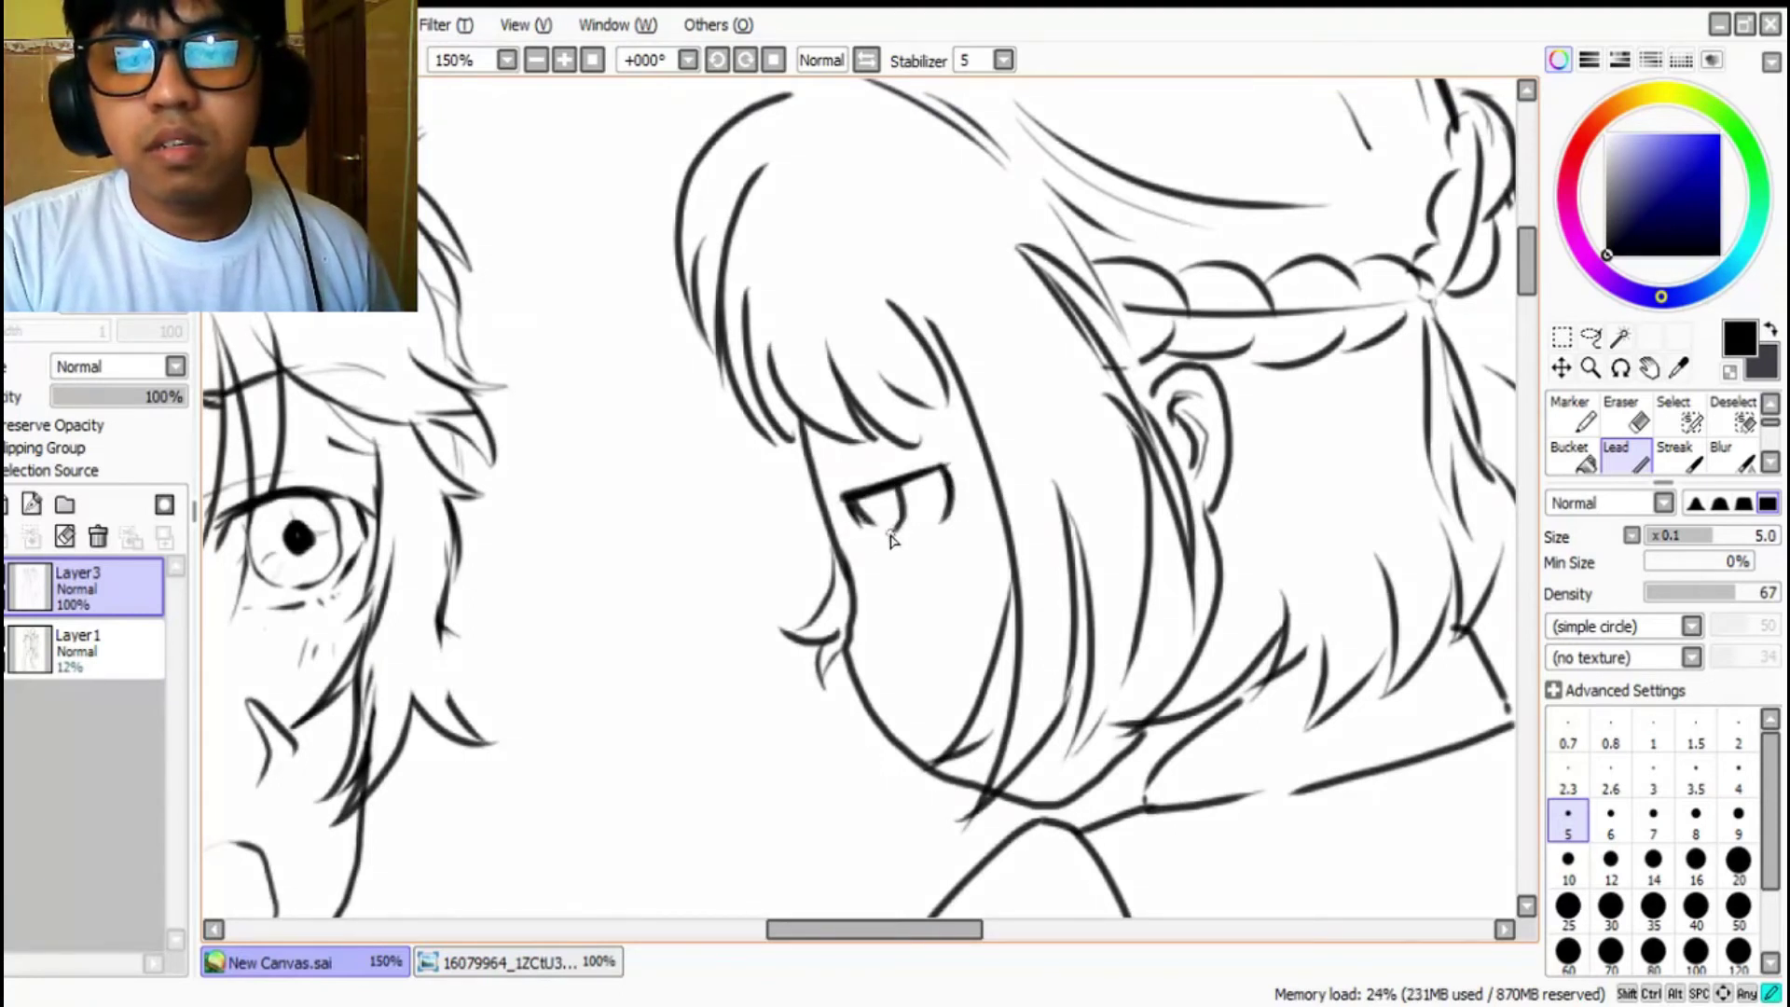
drag(844, 503, 877, 496)
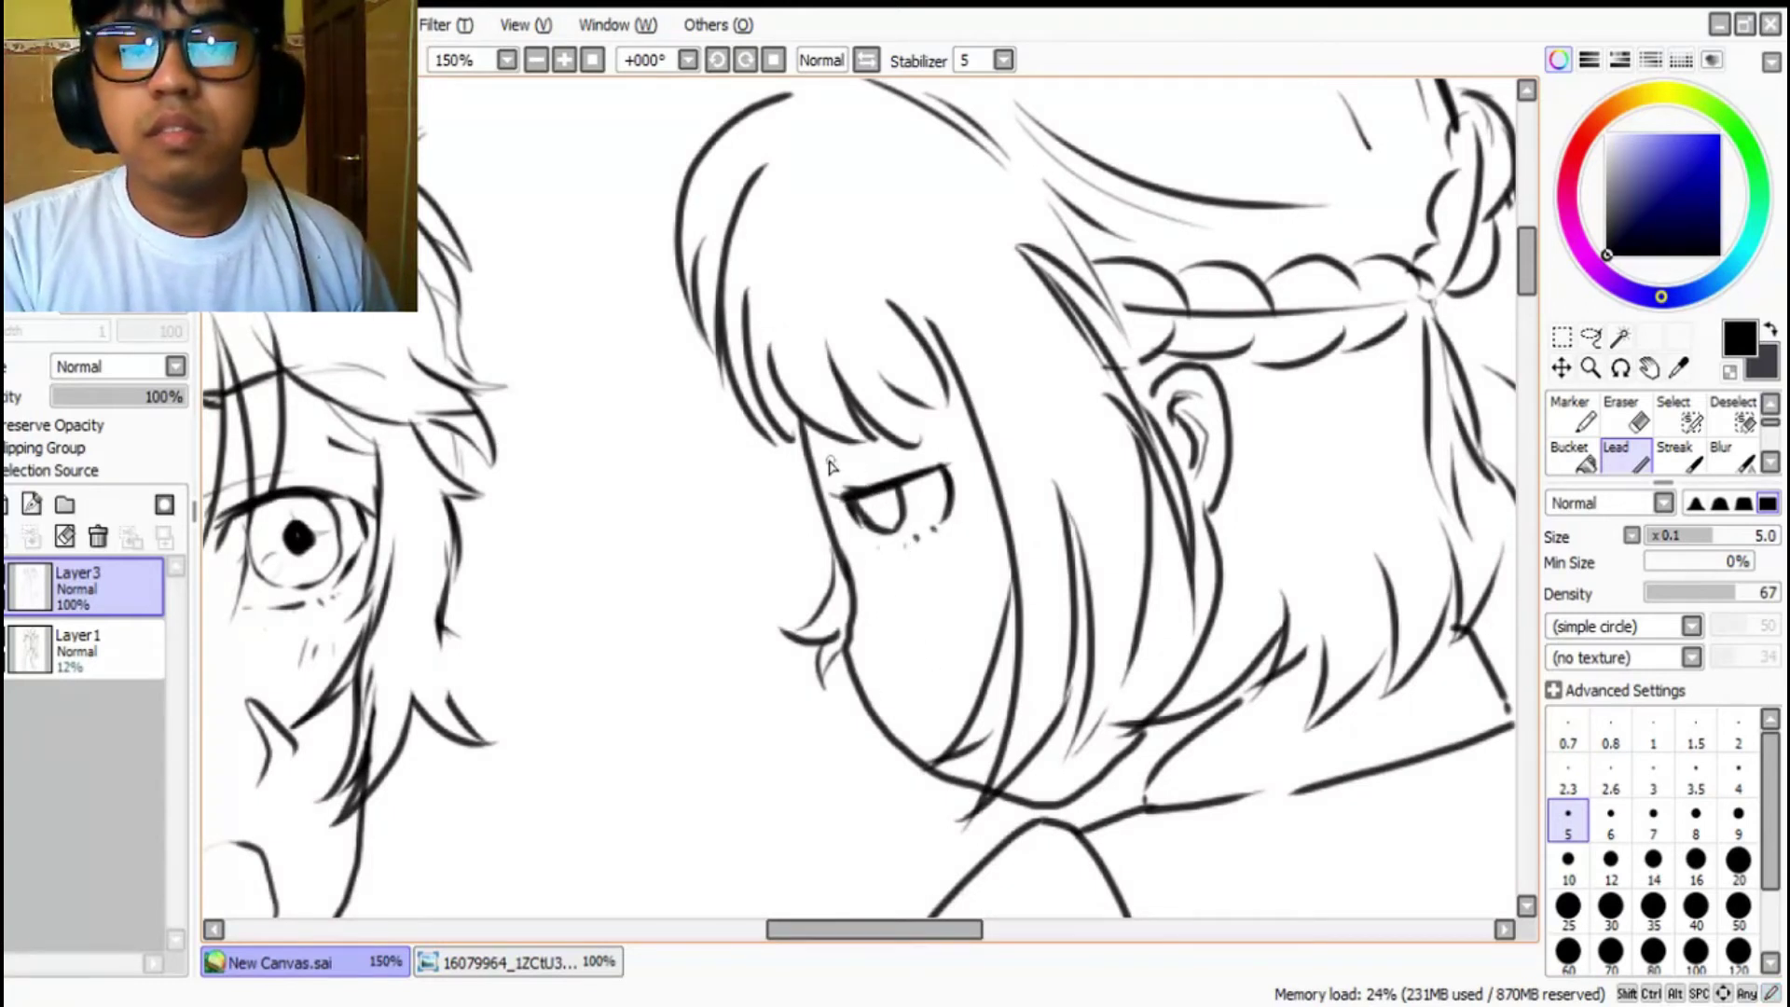
drag(829, 475, 879, 458)
scroll(939, 567, down, 4)
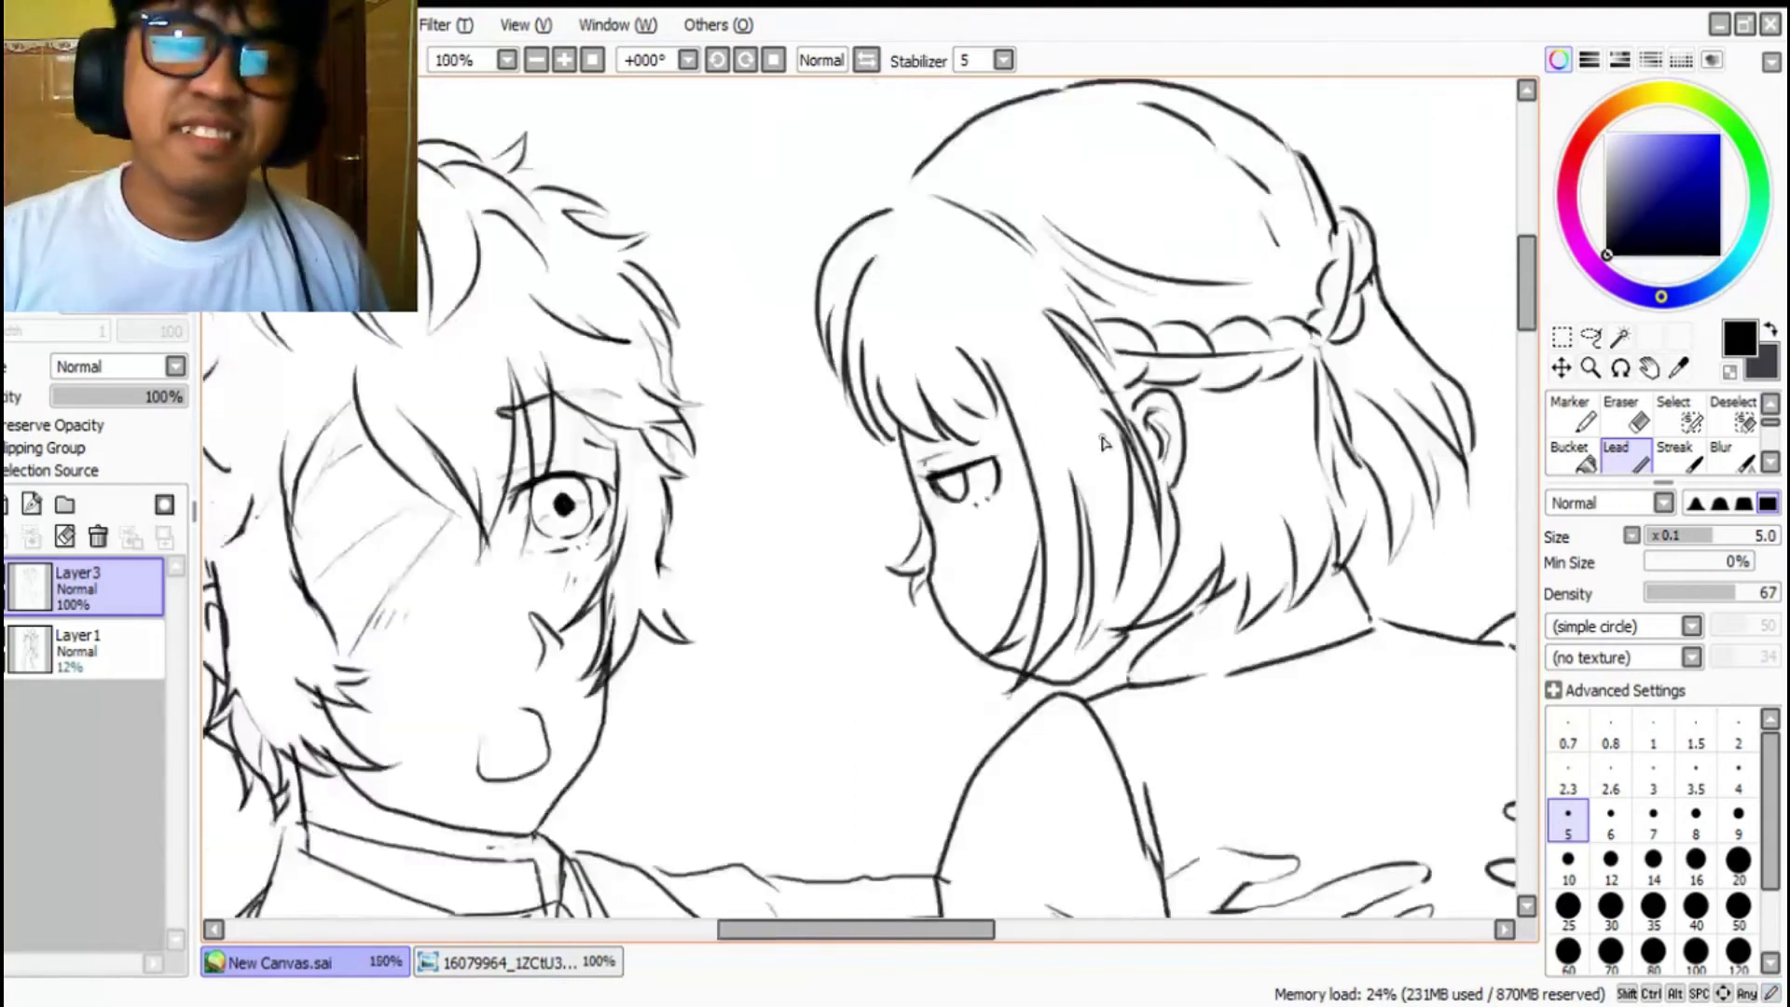
Step: Look over the inked couple and undo the stray stroke beside the man's hair
scroll(1103, 445, up, 3)
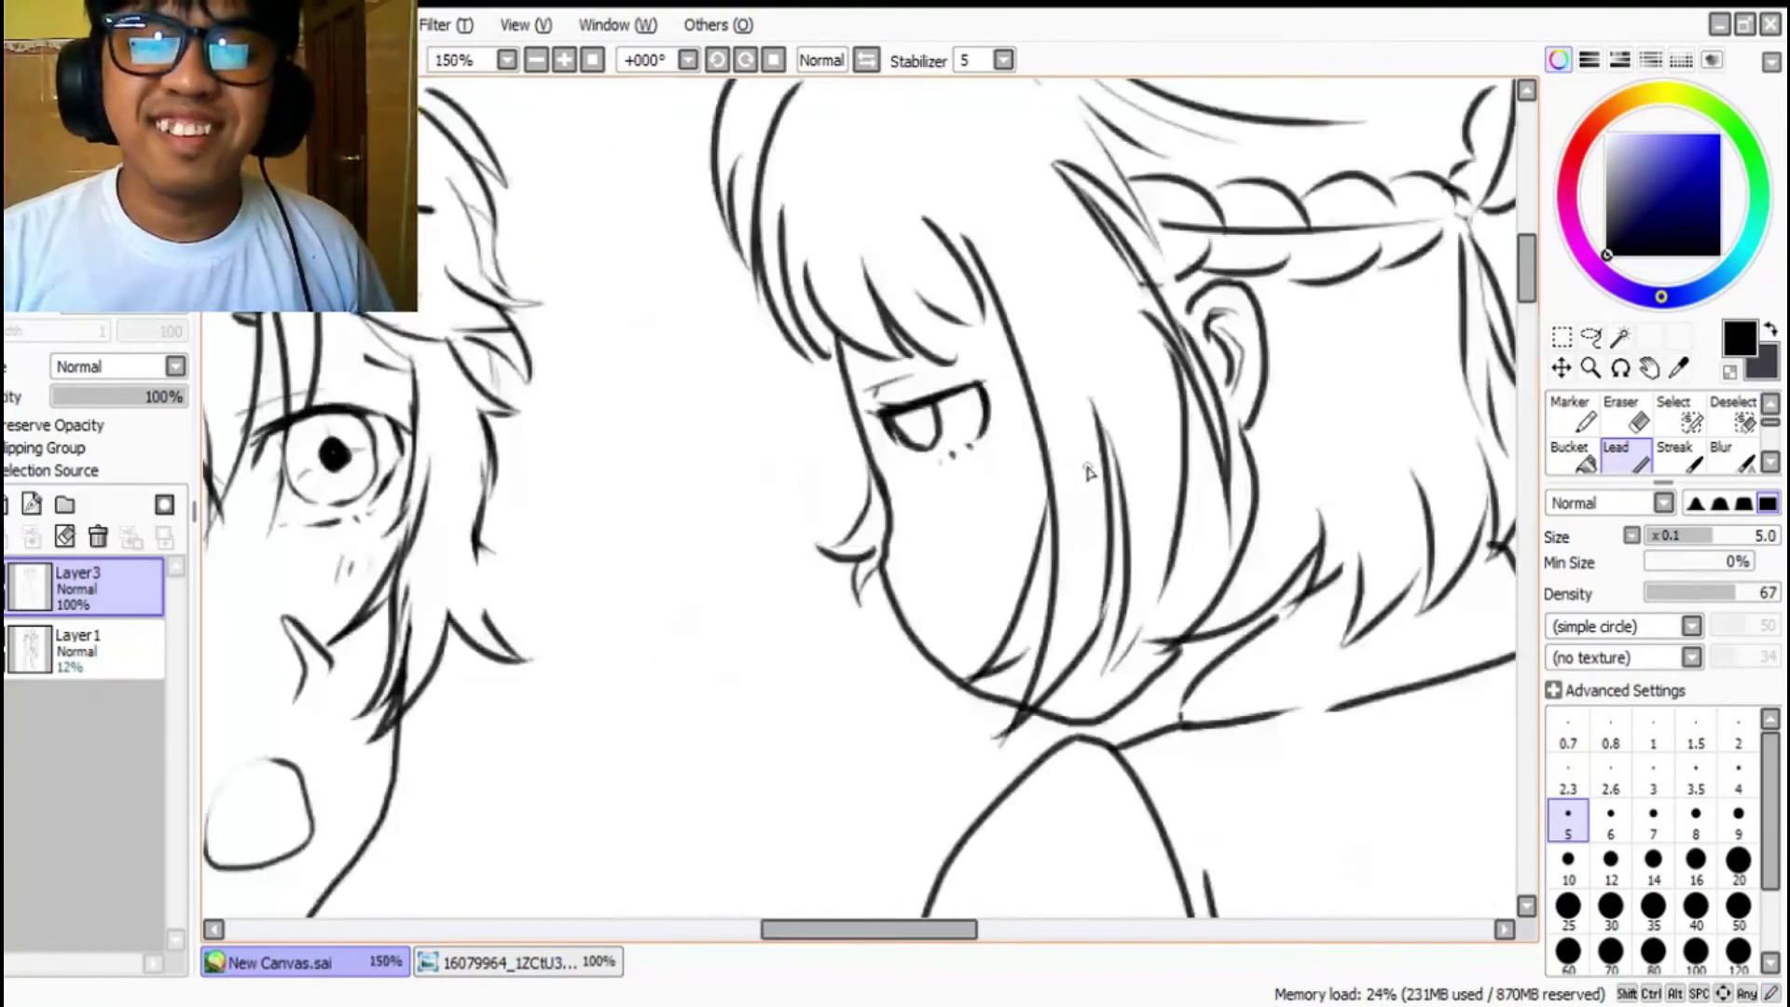
scroll(1089, 473, down, 4)
scroll(1088, 472, down, 3)
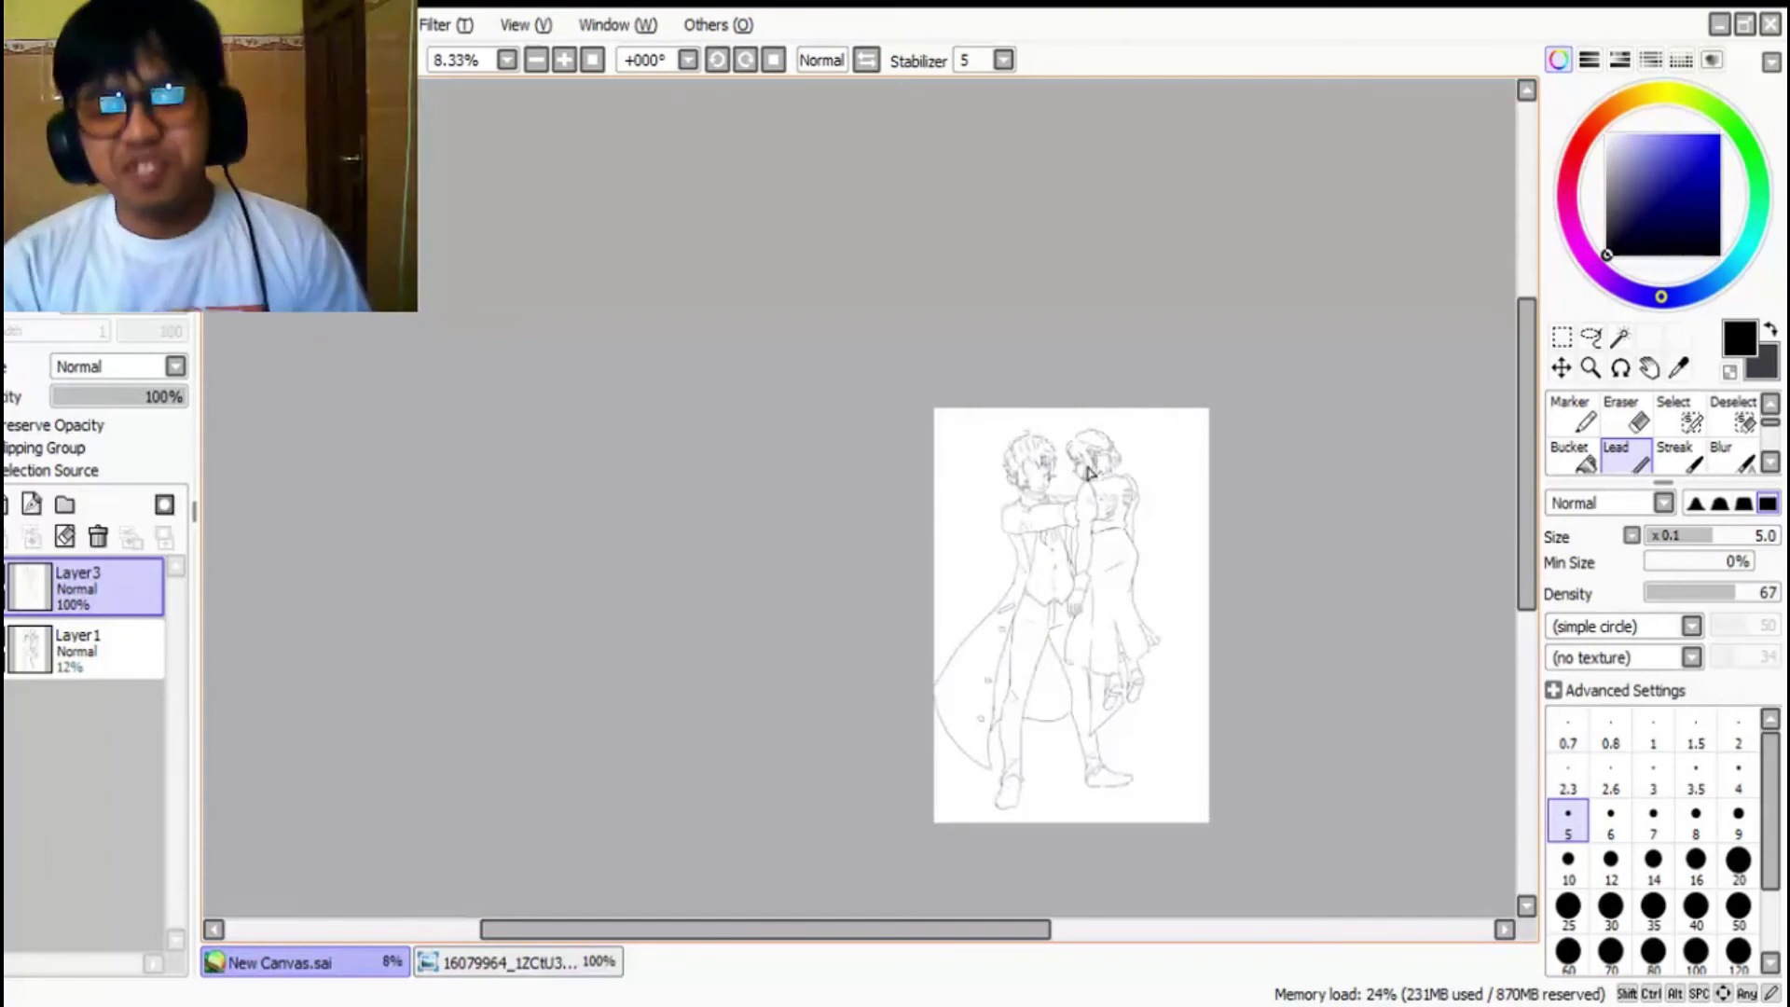
scroll(1182, 531, up, 4)
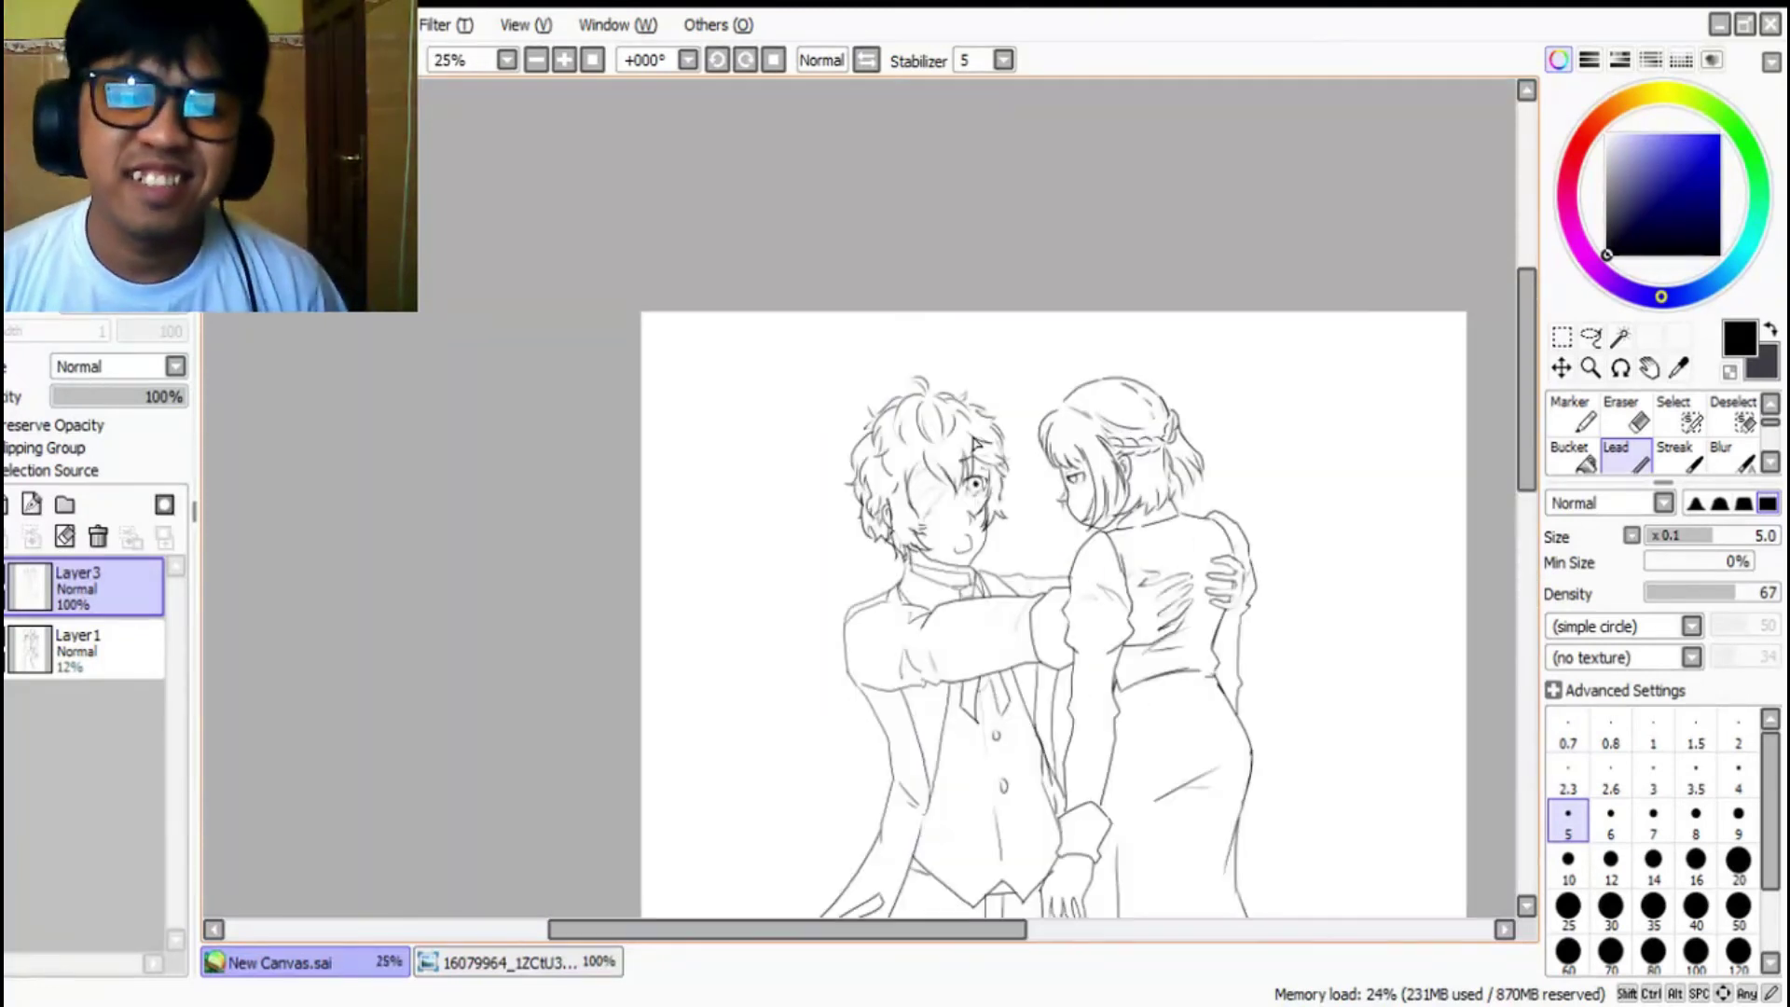
scroll(770, 440, down, 2)
scroll(859, 373, up, 3)
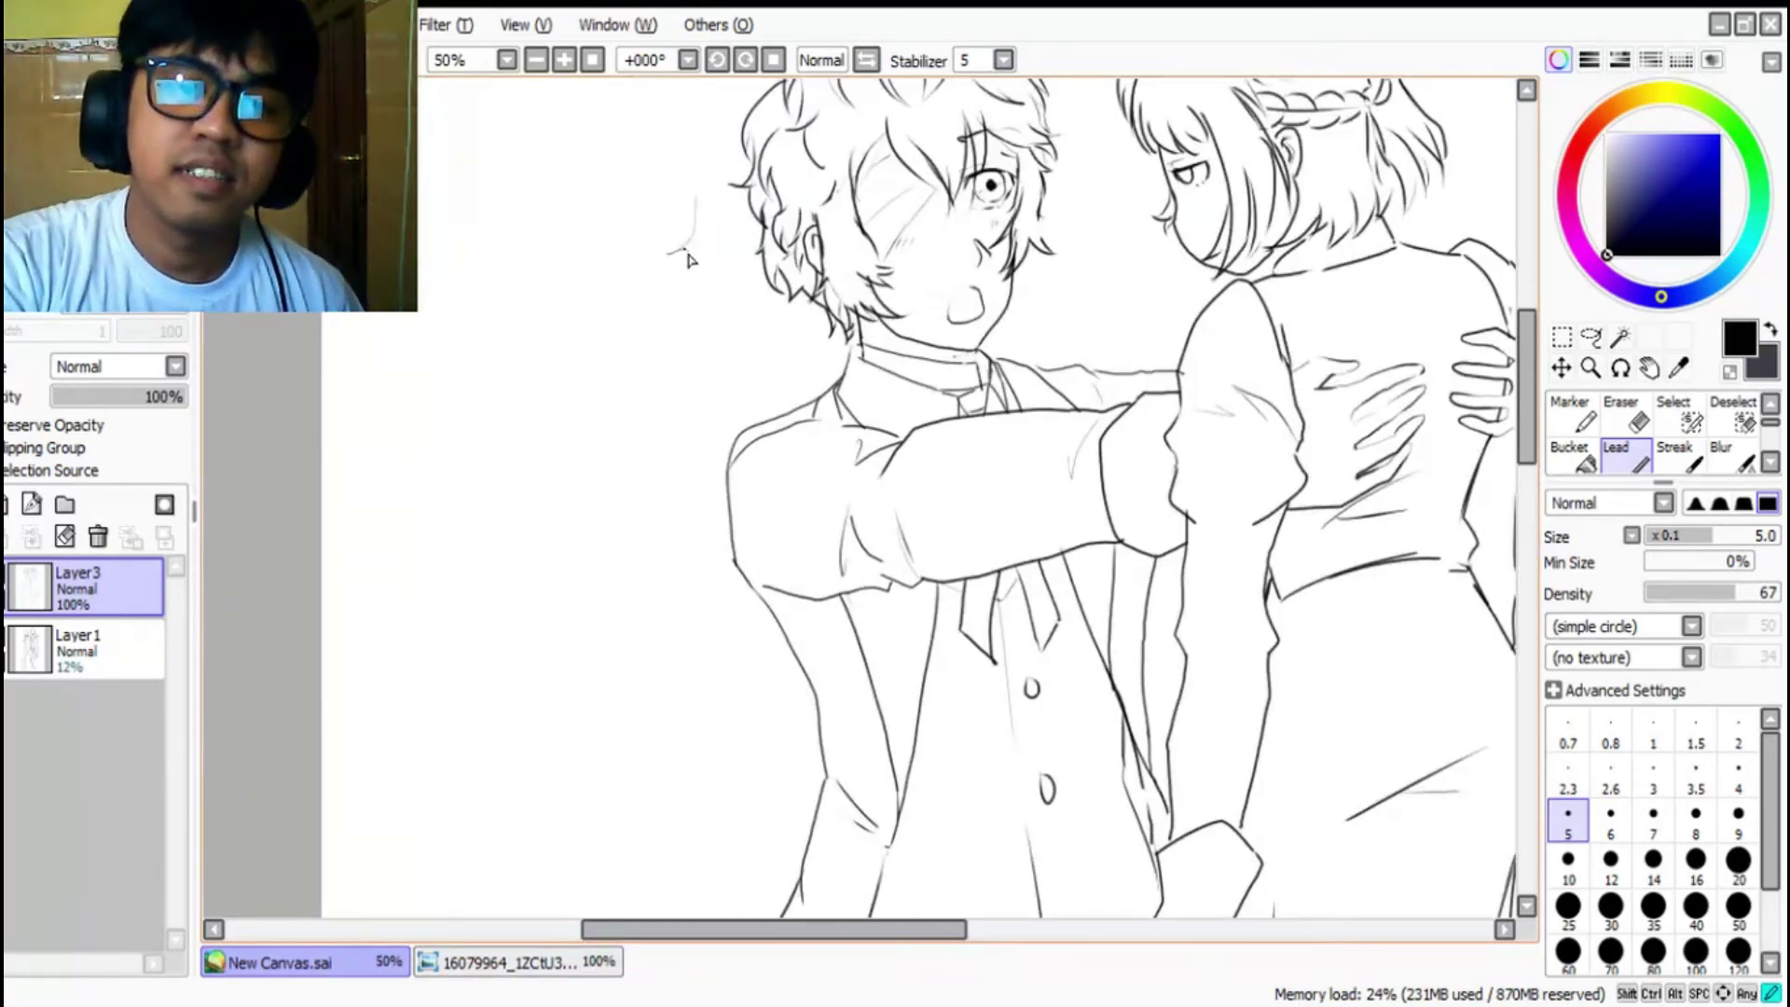
key(ctrl+z)
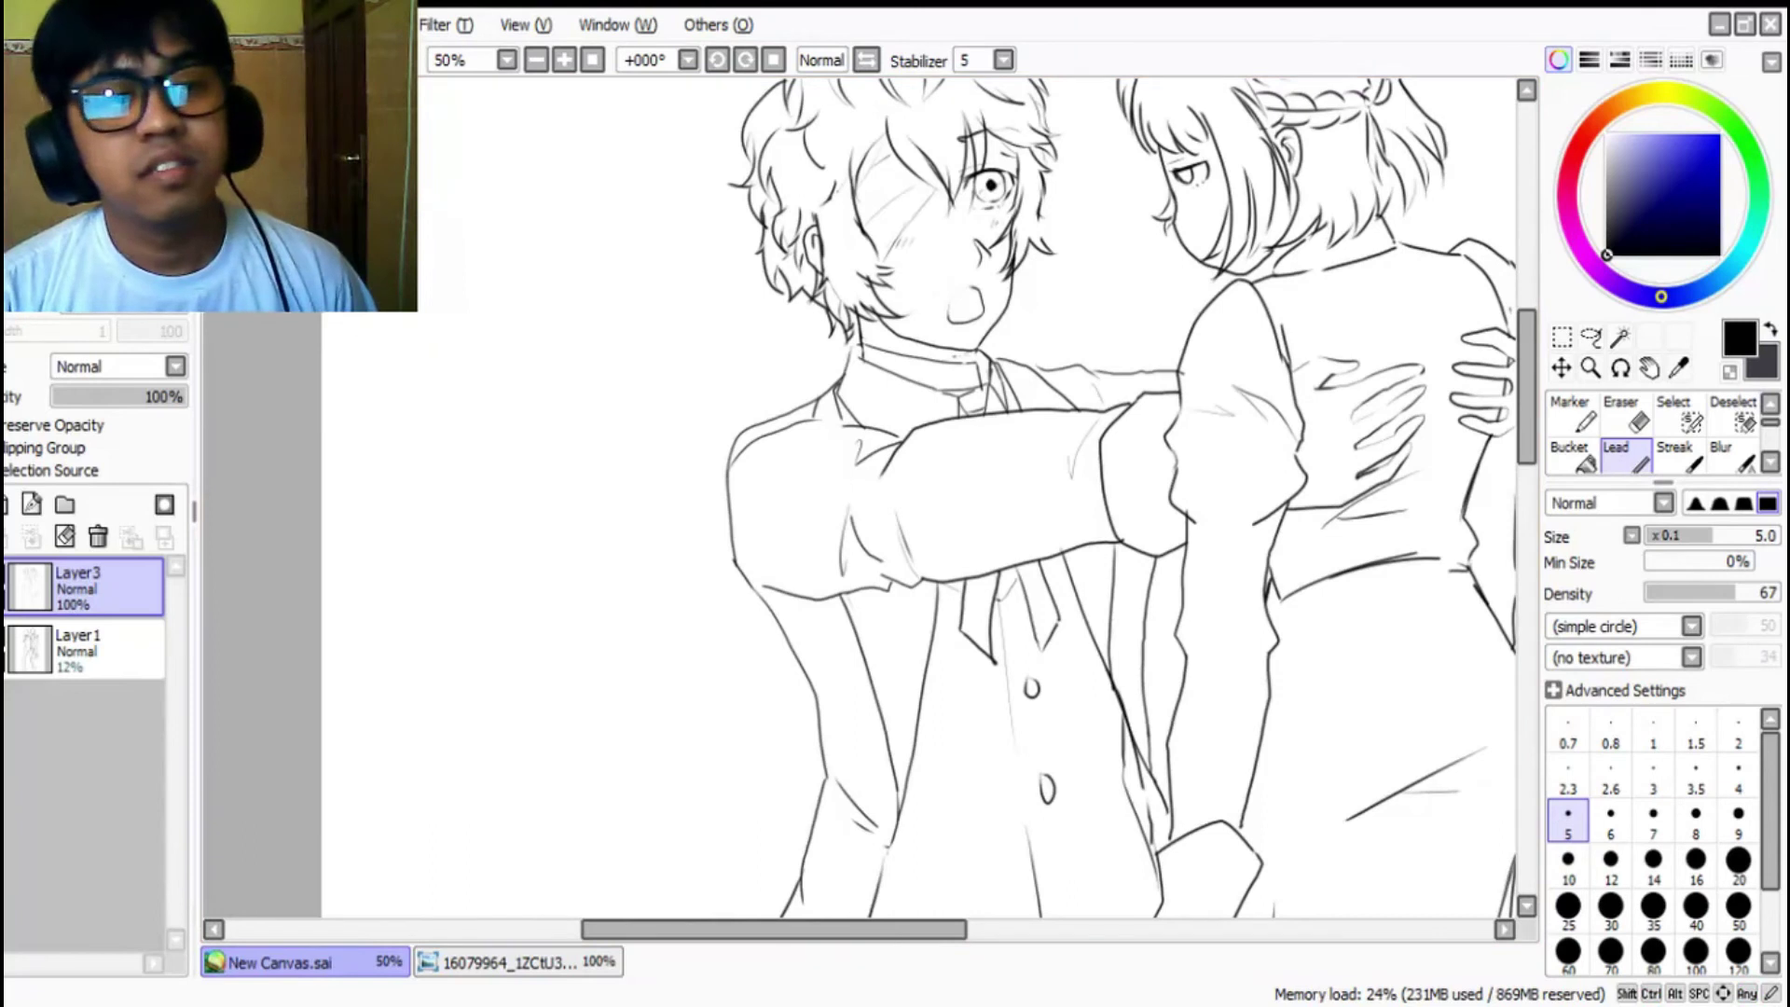
key(ctrl+z)
Step: Clear the rough sketch from Layer1, keeping the inked lines on Layer3
scroll(1022, 415, down, 2)
scroll(1131, 291, up, 2)
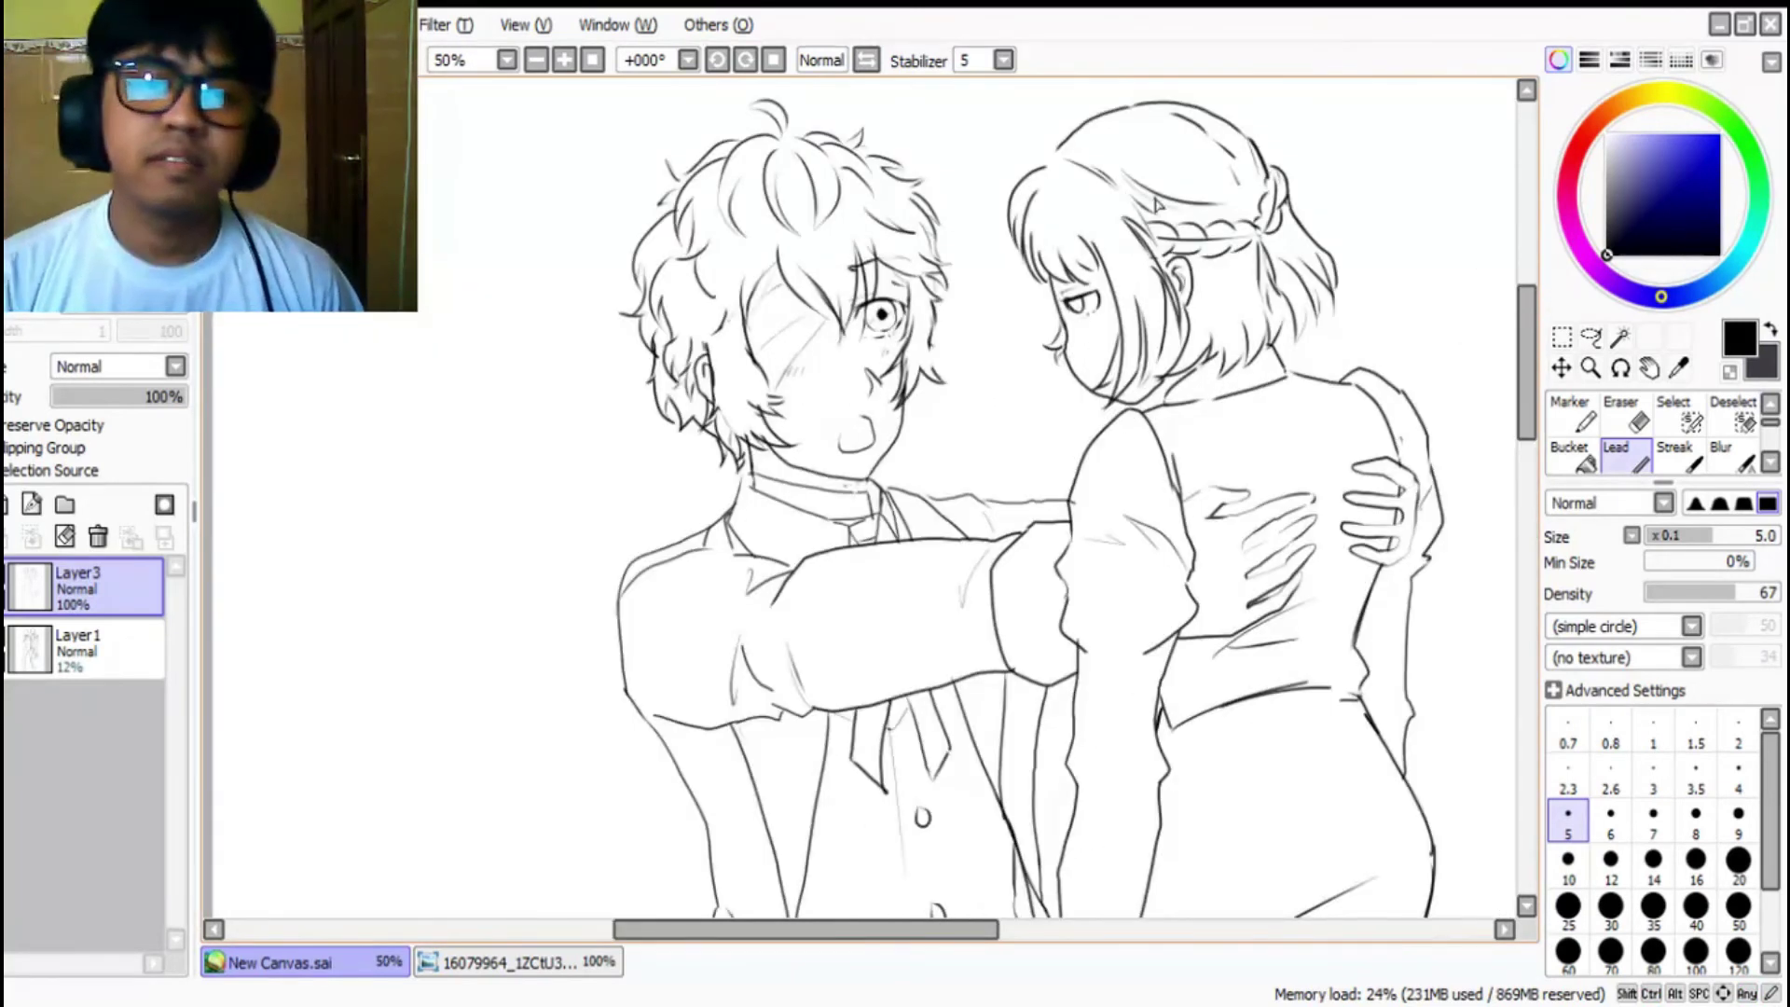
scroll(1155, 201, down, 3)
click(84, 646)
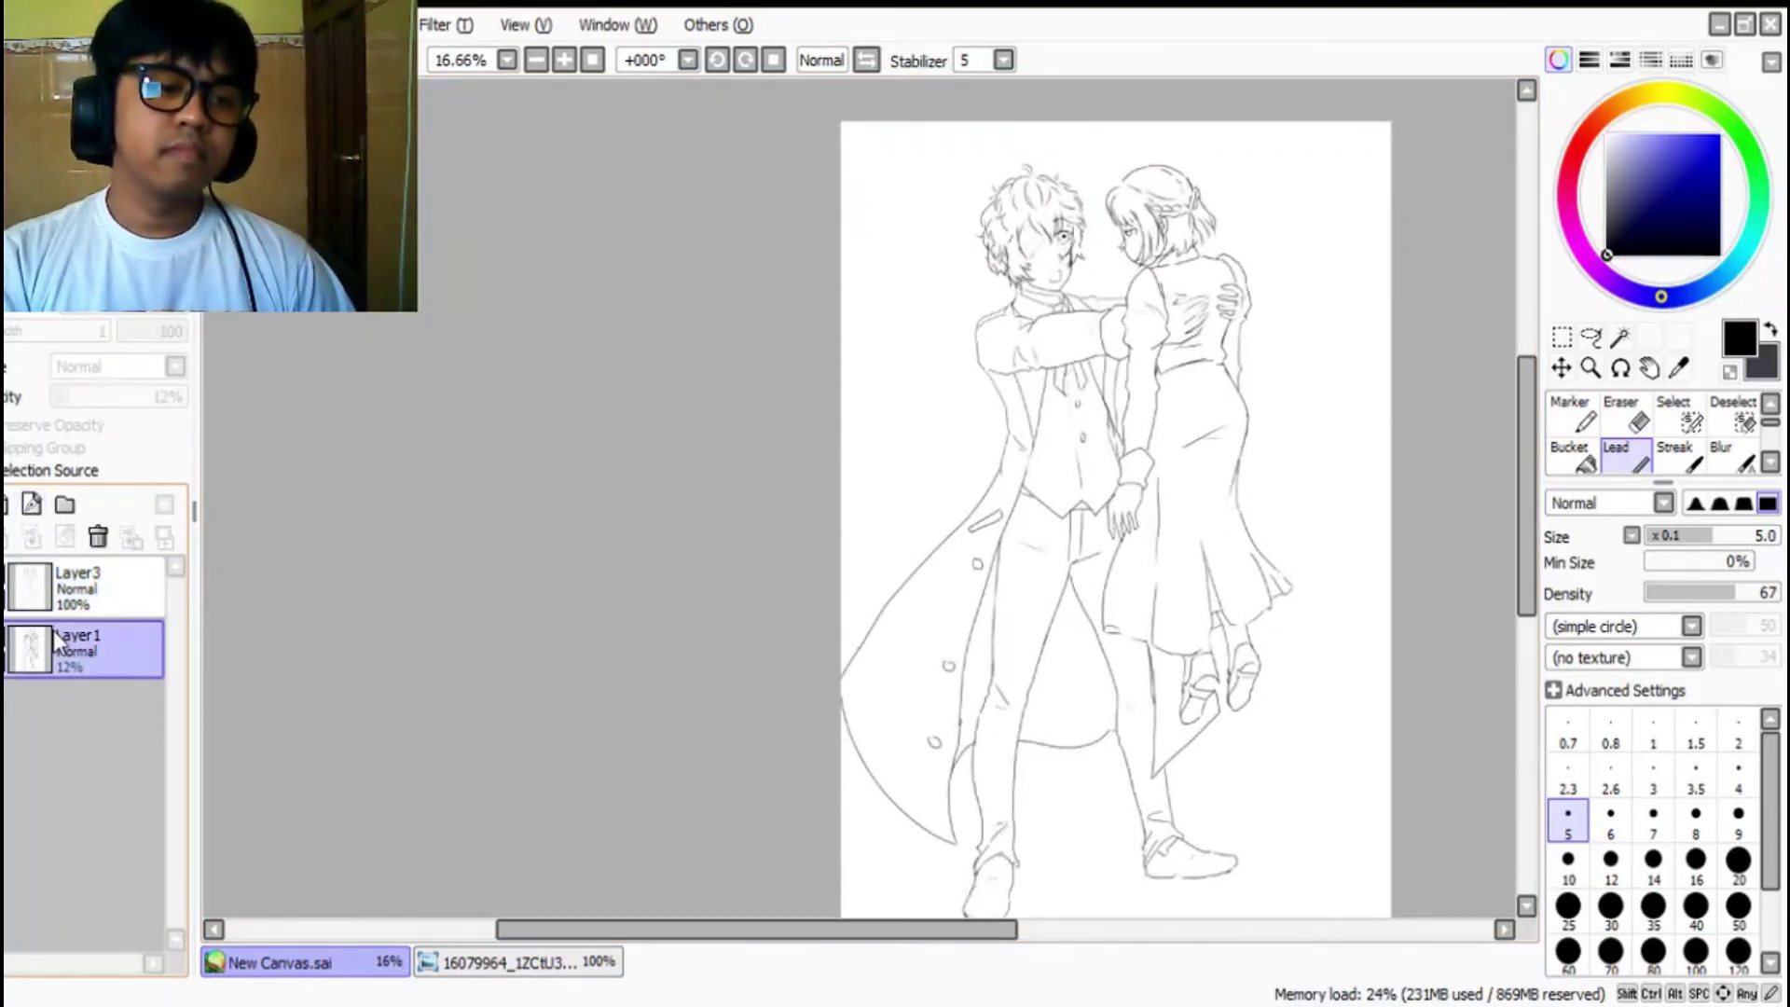
Step: Examine the line art of both figures without the sketch, as a whole and closer up
scroll(1074, 569, down, 2)
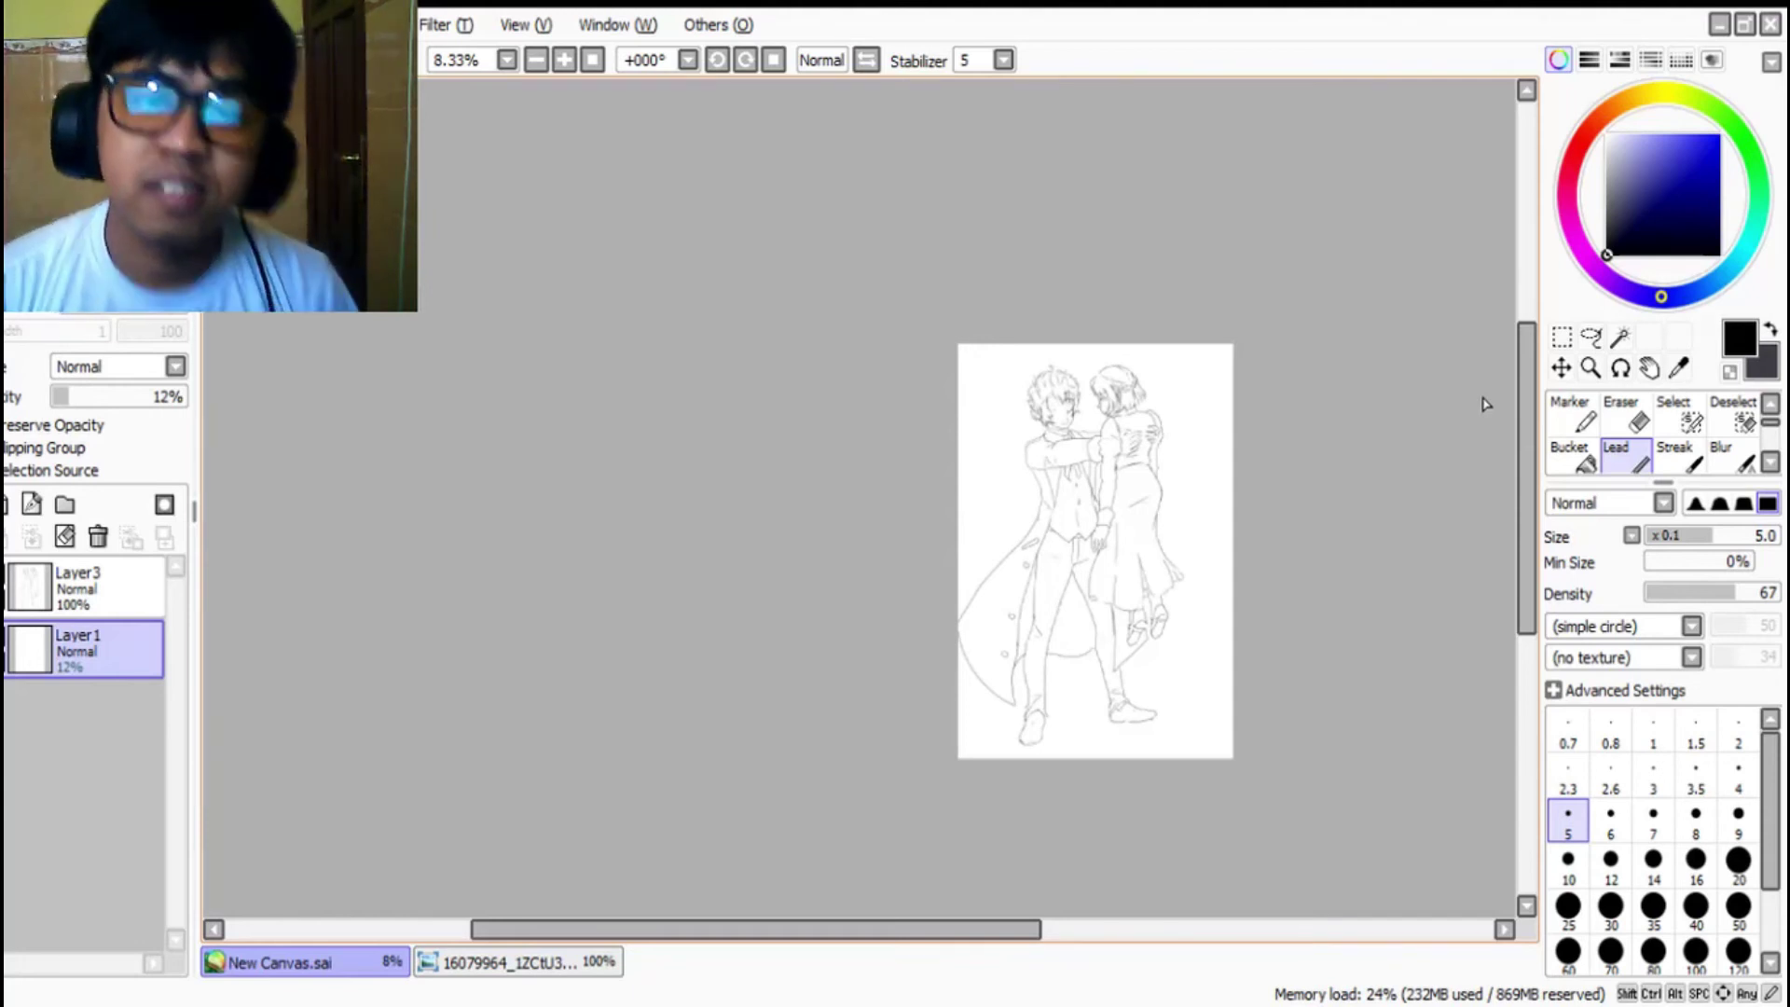
scroll(1372, 397, up, 2)
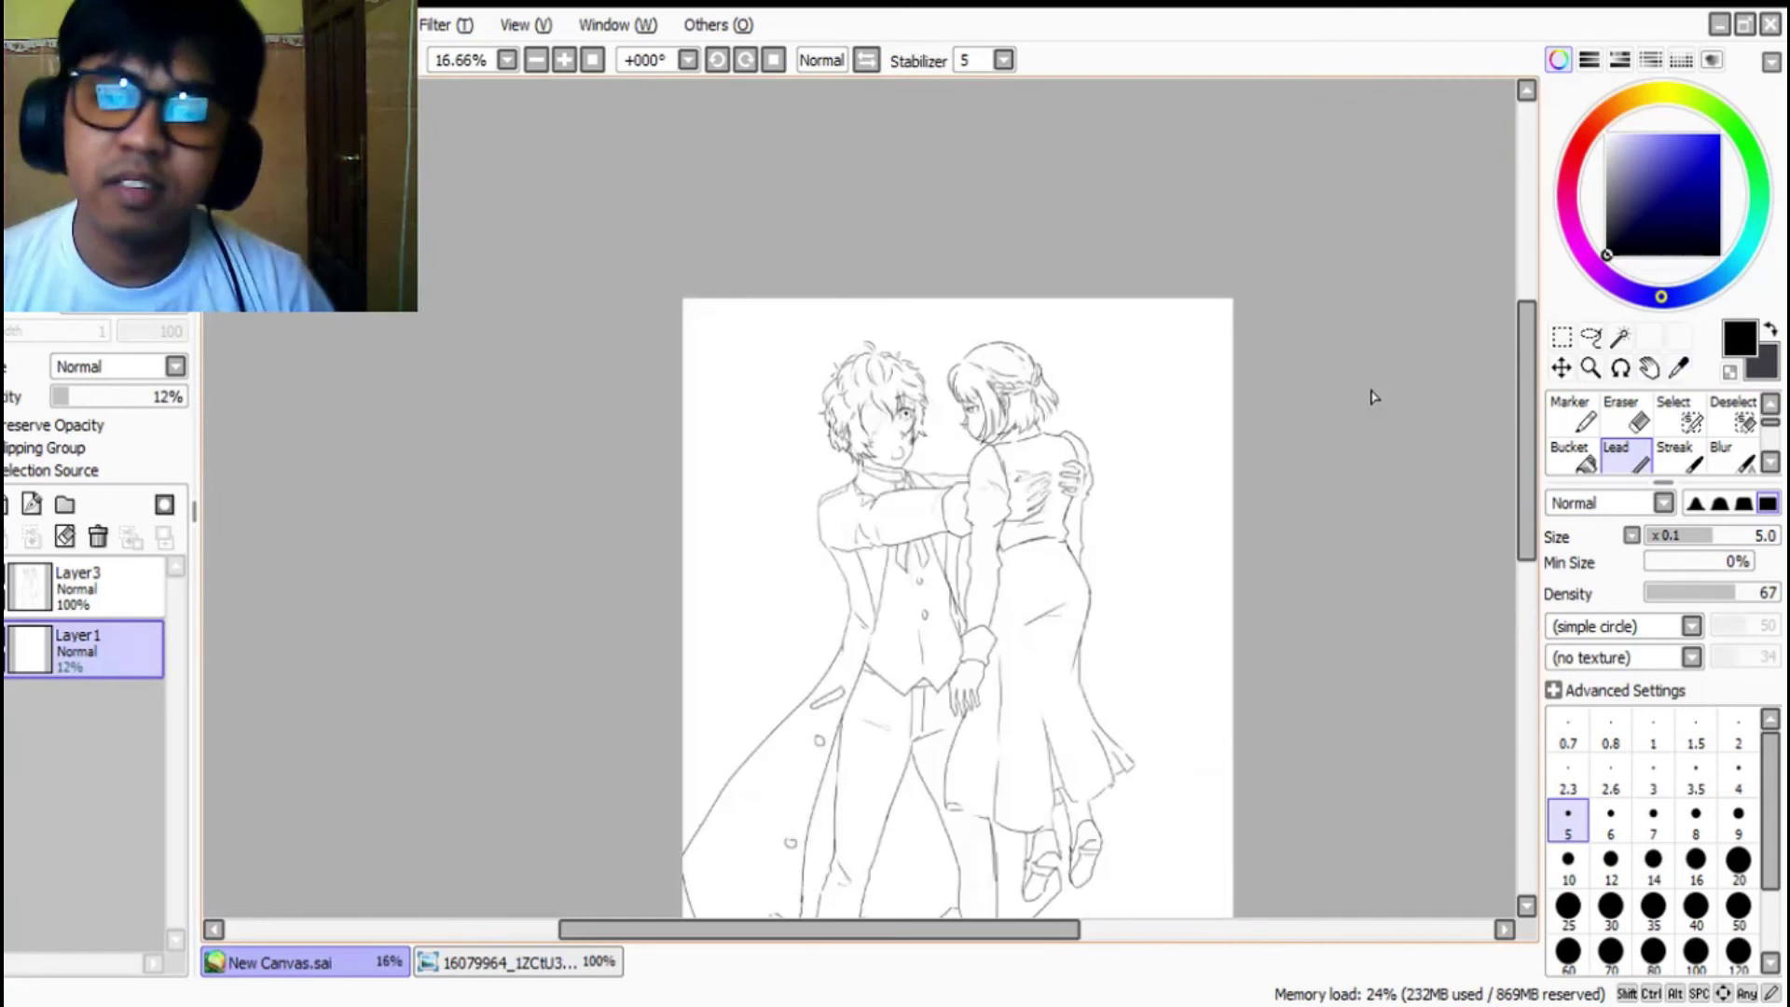
scroll(838, 474, up, 2)
scroll(864, 413, down, 2)
scroll(827, 379, down, 1)
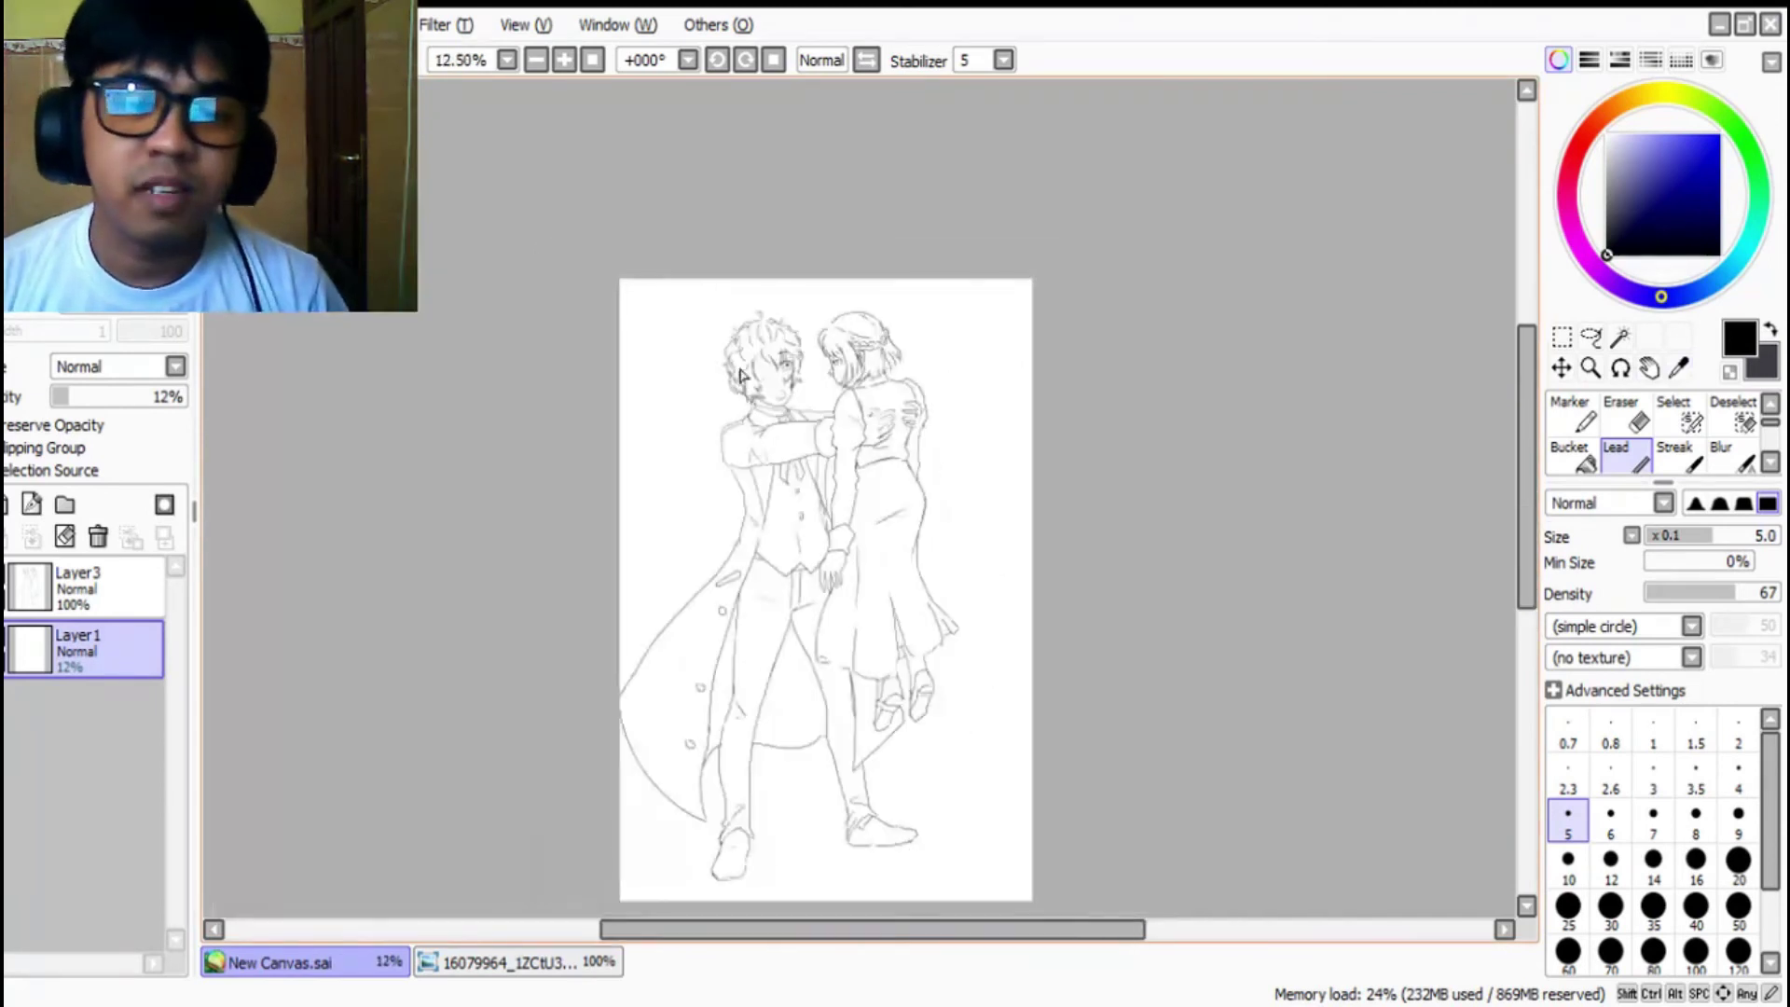
scroll(743, 376, up, 2)
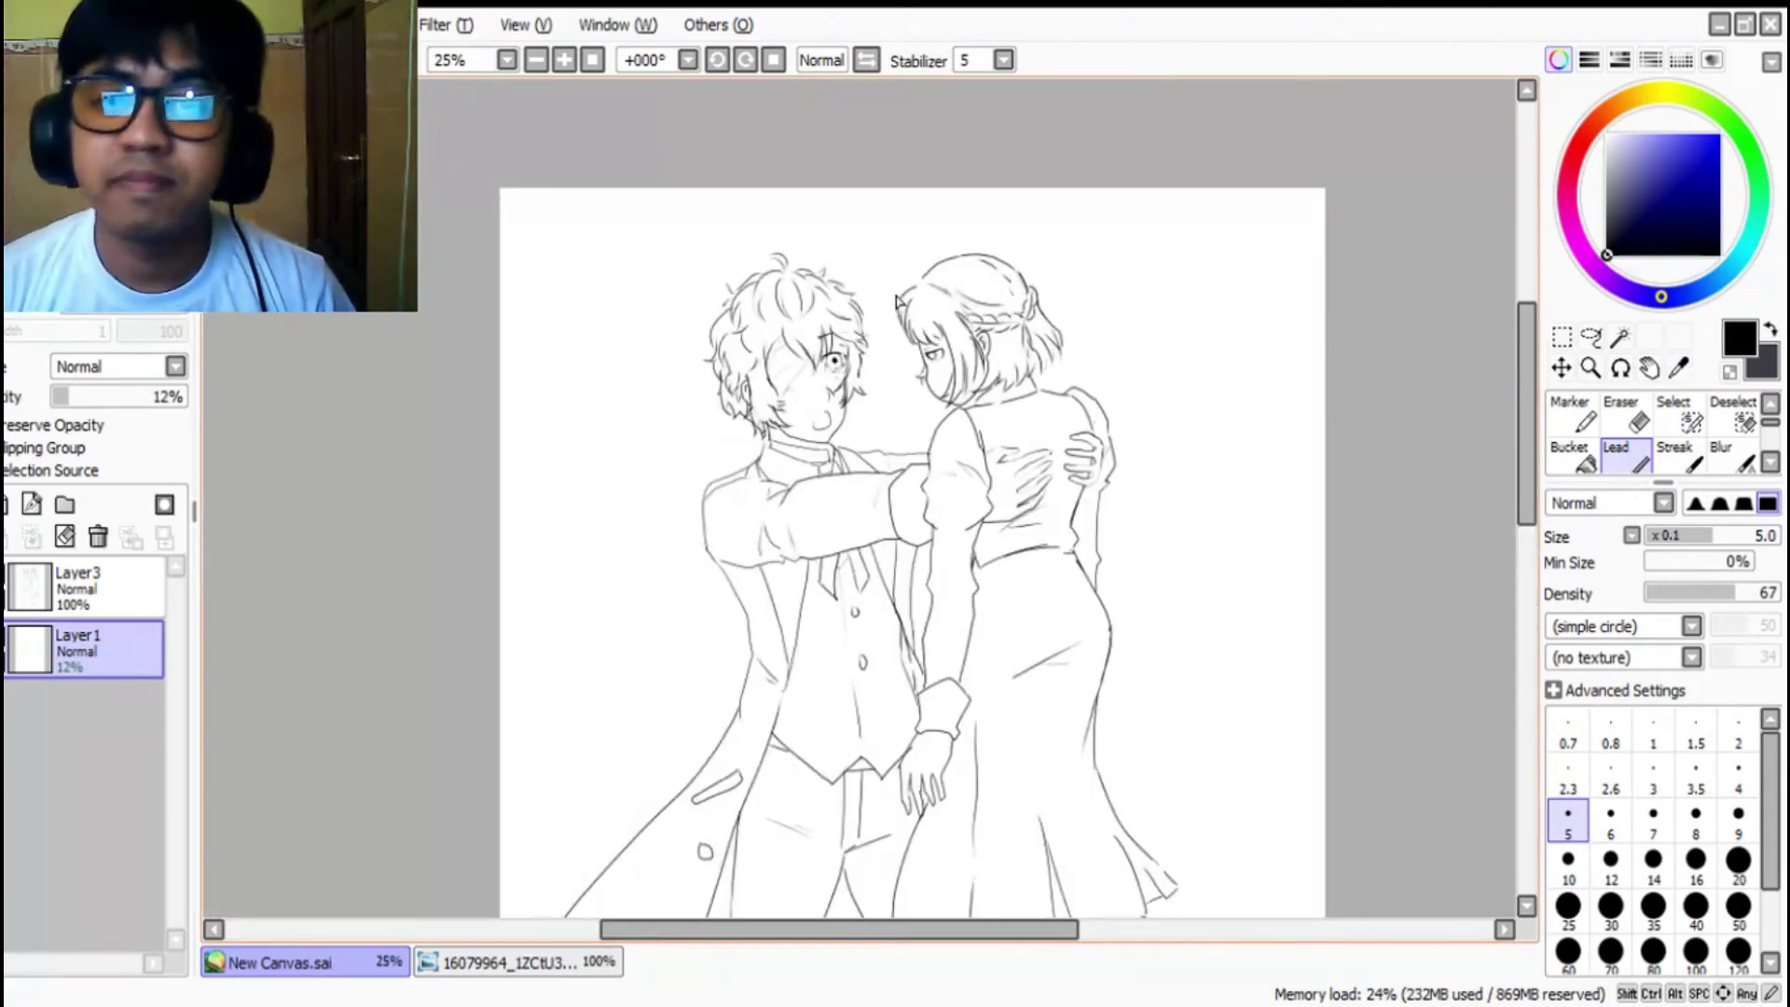